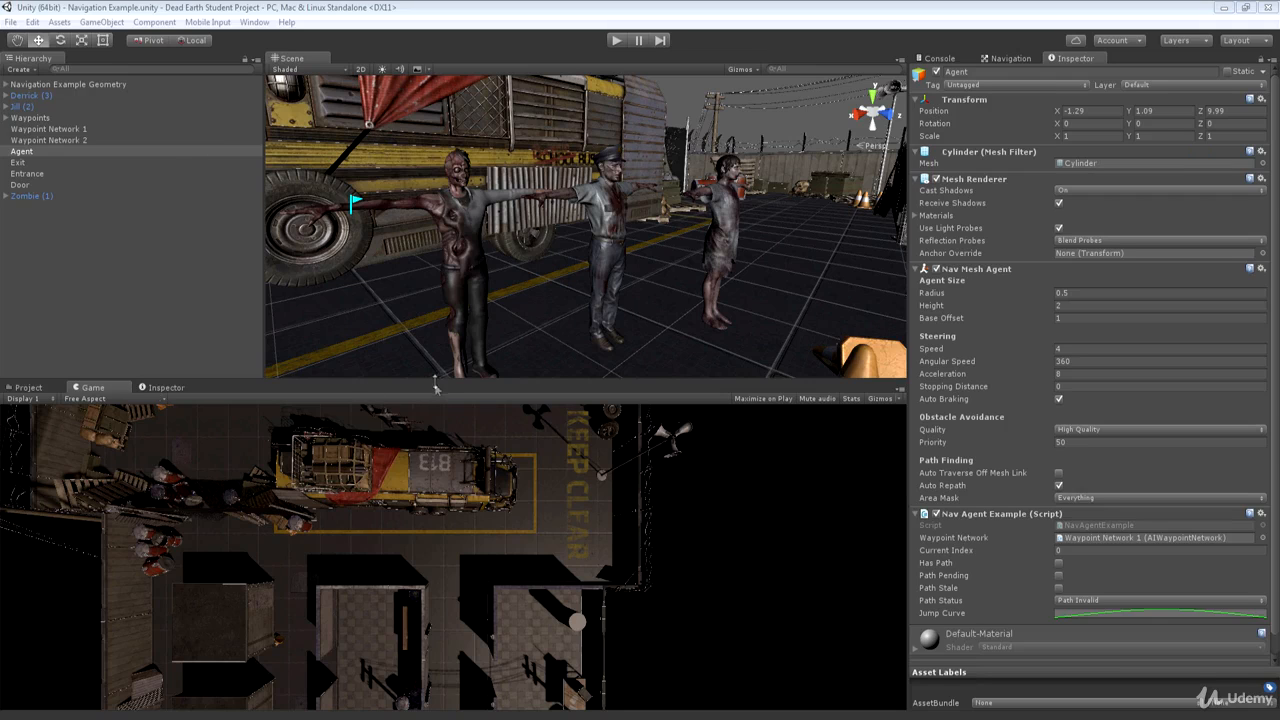
# - Delete the Derrick (3), Jill (2) and Zombie (1) characters from the scene hierarchy
pyautogui.moveTo(435, 383); pyautogui.dragTo(437, 328)
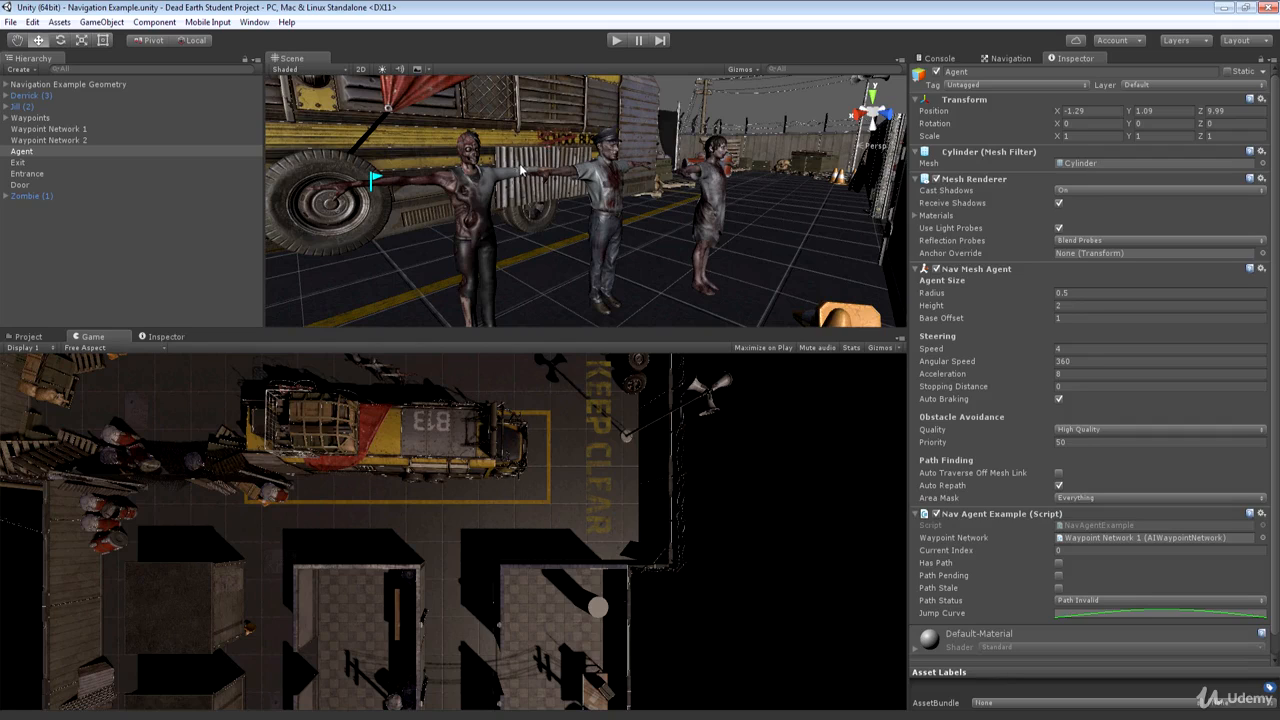
pyautogui.click(38, 196)
pyautogui.keyDown('ctrl'); pyautogui.click(28, 105); pyautogui.keyUp('ctrl')
pyautogui.keyDown('ctrl'); pyautogui.click(28, 95); pyautogui.keyUp('ctrl')
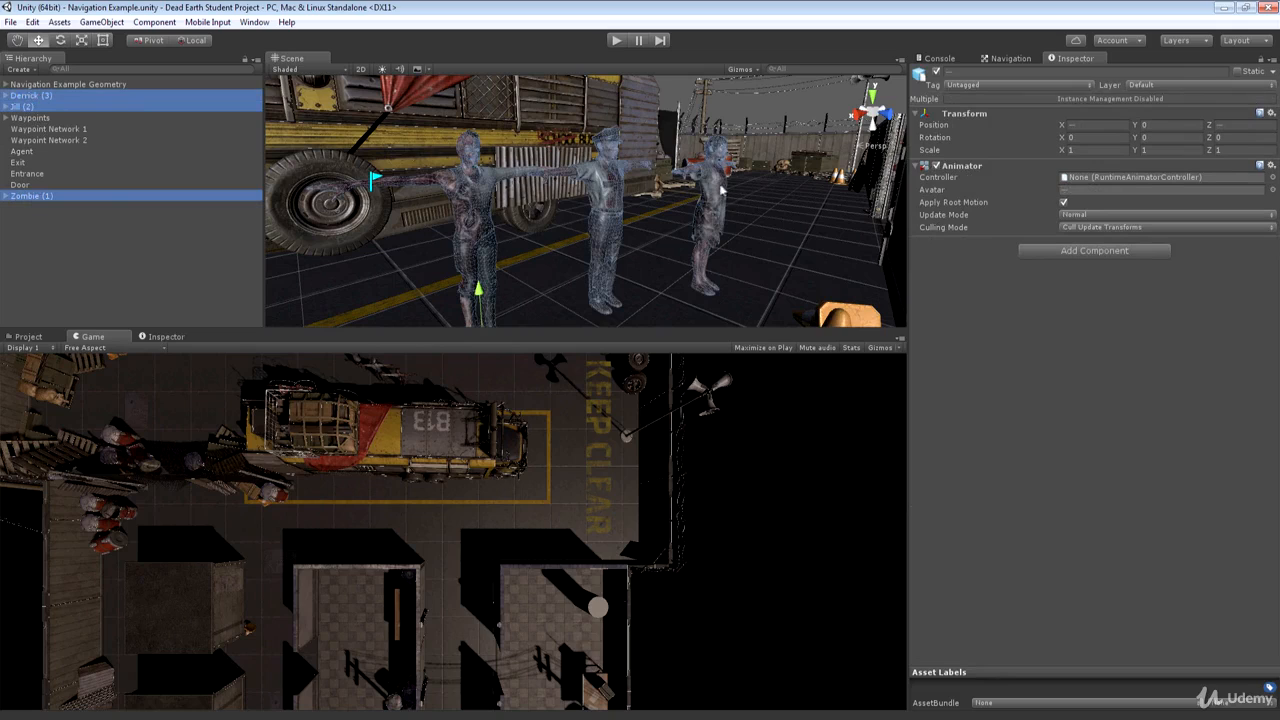
pyautogui.rightClick(52, 104)
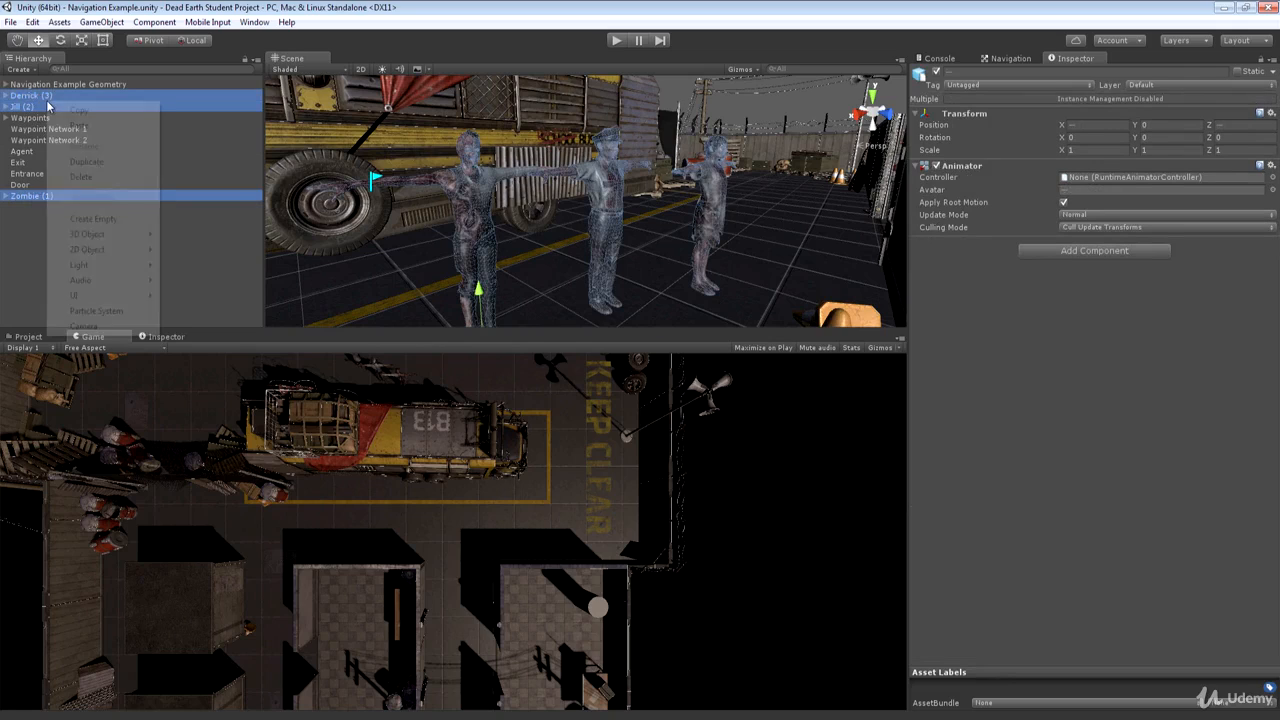
pyautogui.click(86, 178)
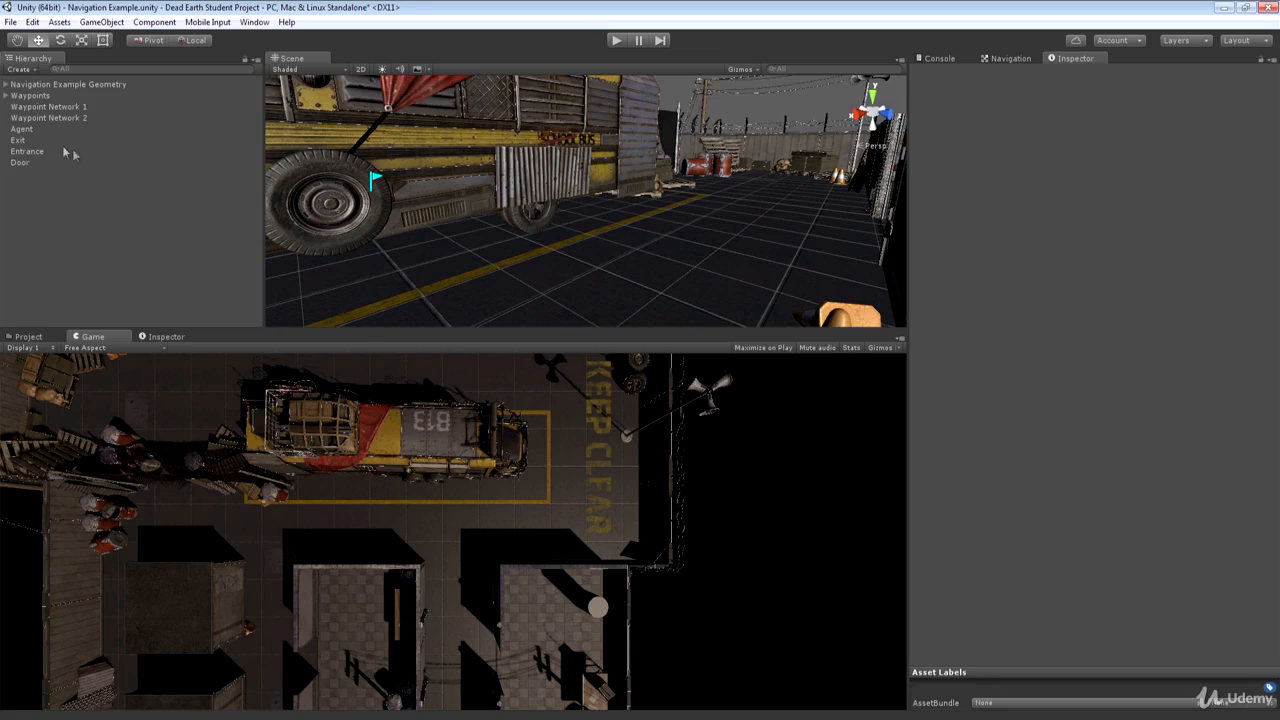
# - Deactivate the Agent object in the scene
pyautogui.doubleClick(22, 129)
pyautogui.keyDown('alt'); pyautogui.moveTo(496, 170); pyautogui.dragTo(172, 254); pyautogui.keyUp('alt')
pyautogui.click(937, 74)
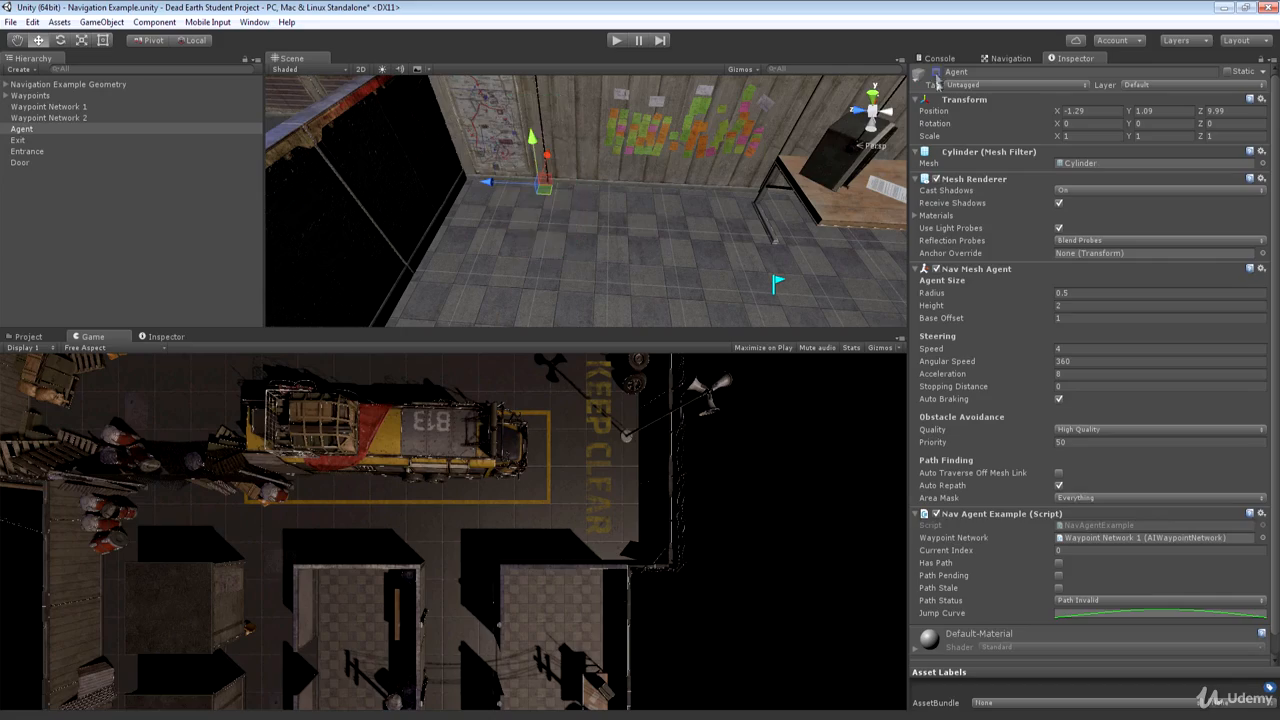
pyautogui.keyDown('alt'); pyautogui.moveTo(745, 210); pyautogui.dragTo(210, 106); pyautogui.keyUp('alt')
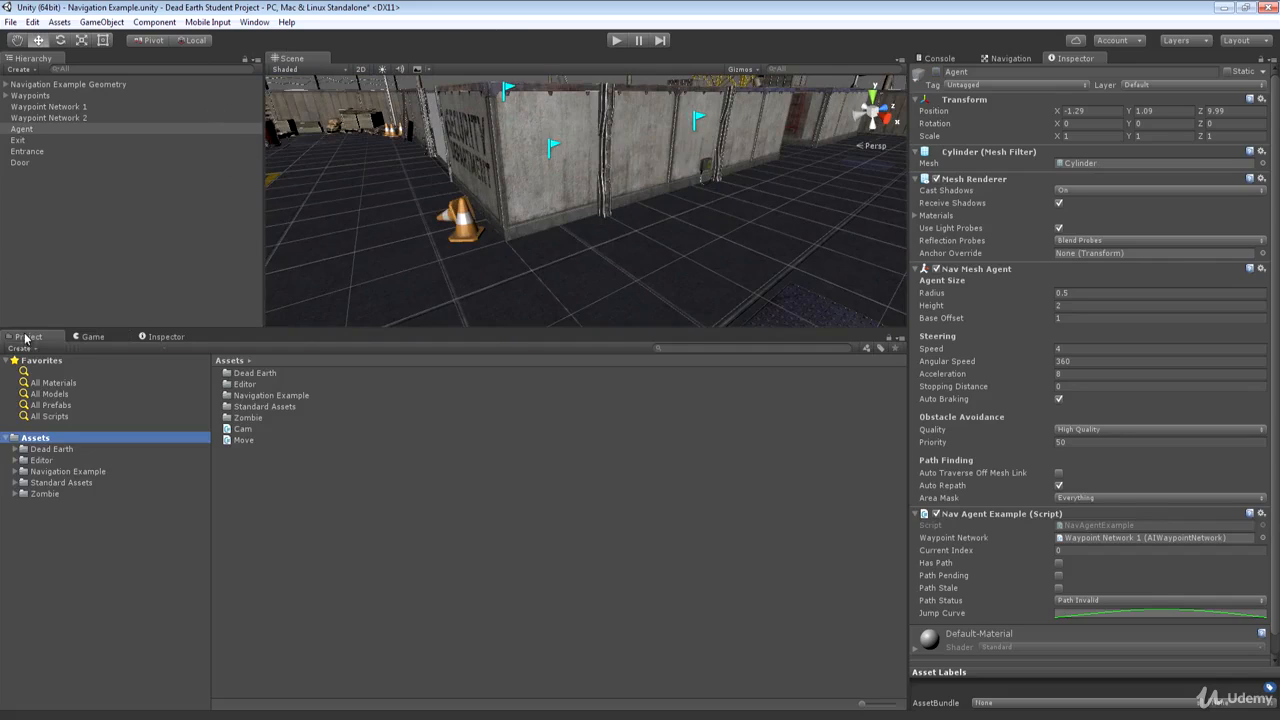
# - Delete the Animation folder inside Standard Assets > Characters > ThirdPersonCharacter from the project
pyautogui.click(28, 336)
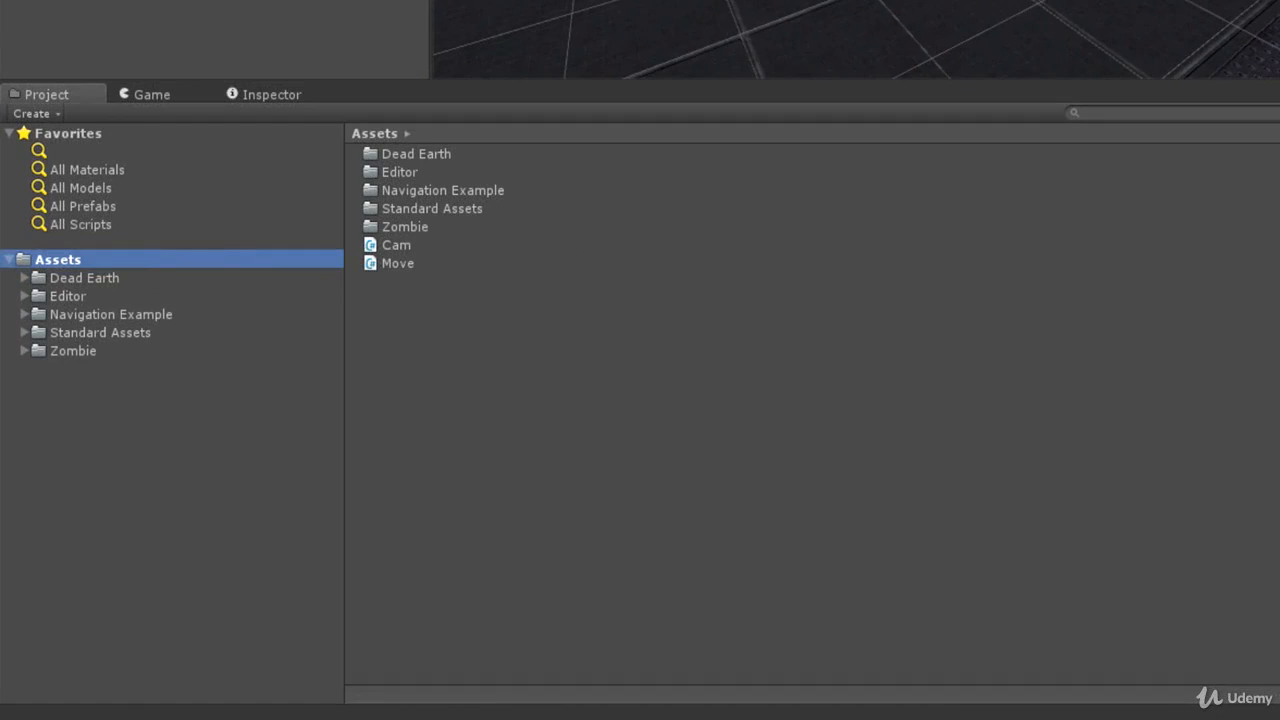
pyautogui.click(25, 333)
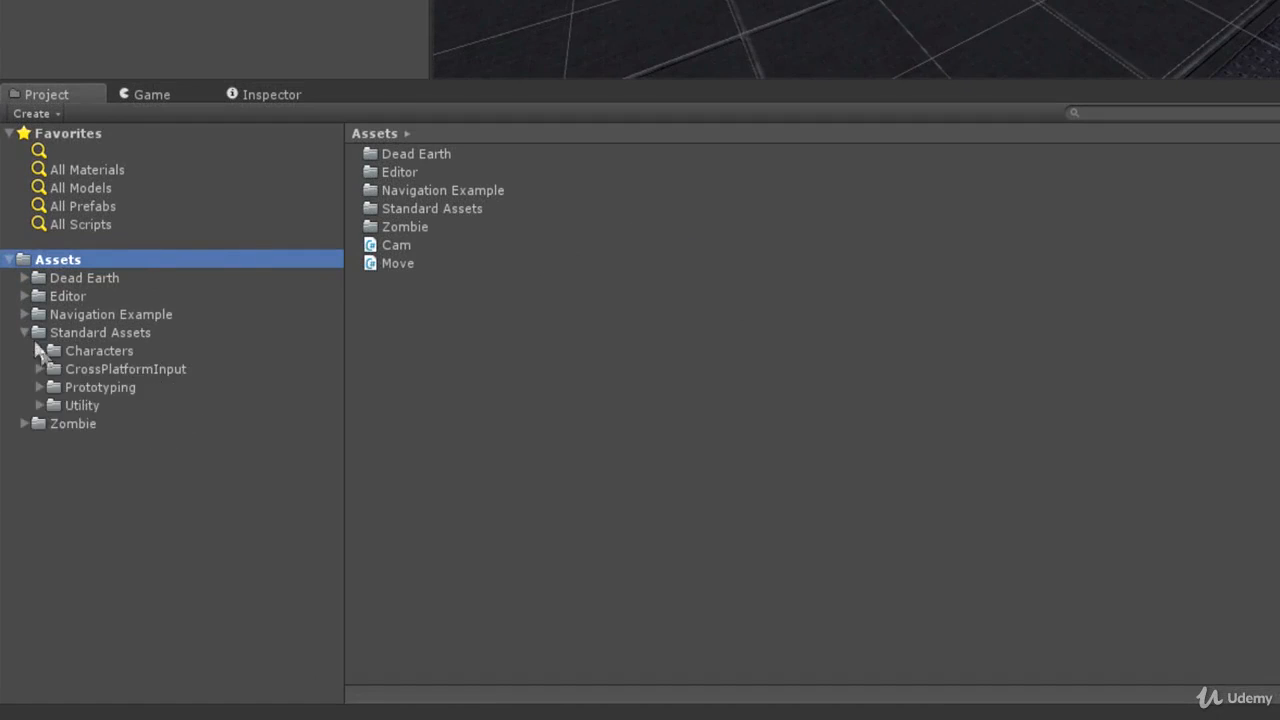
pyautogui.click(27, 338)
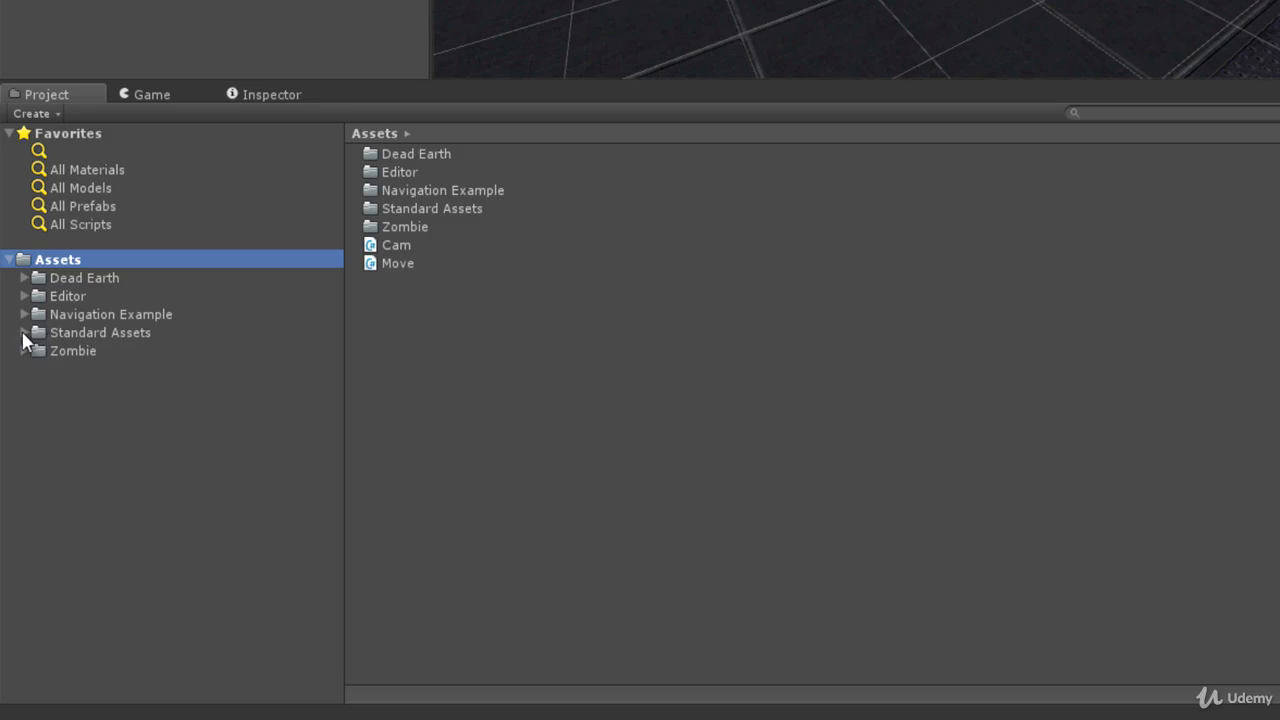
pyautogui.click(24, 333)
pyautogui.click(39, 350)
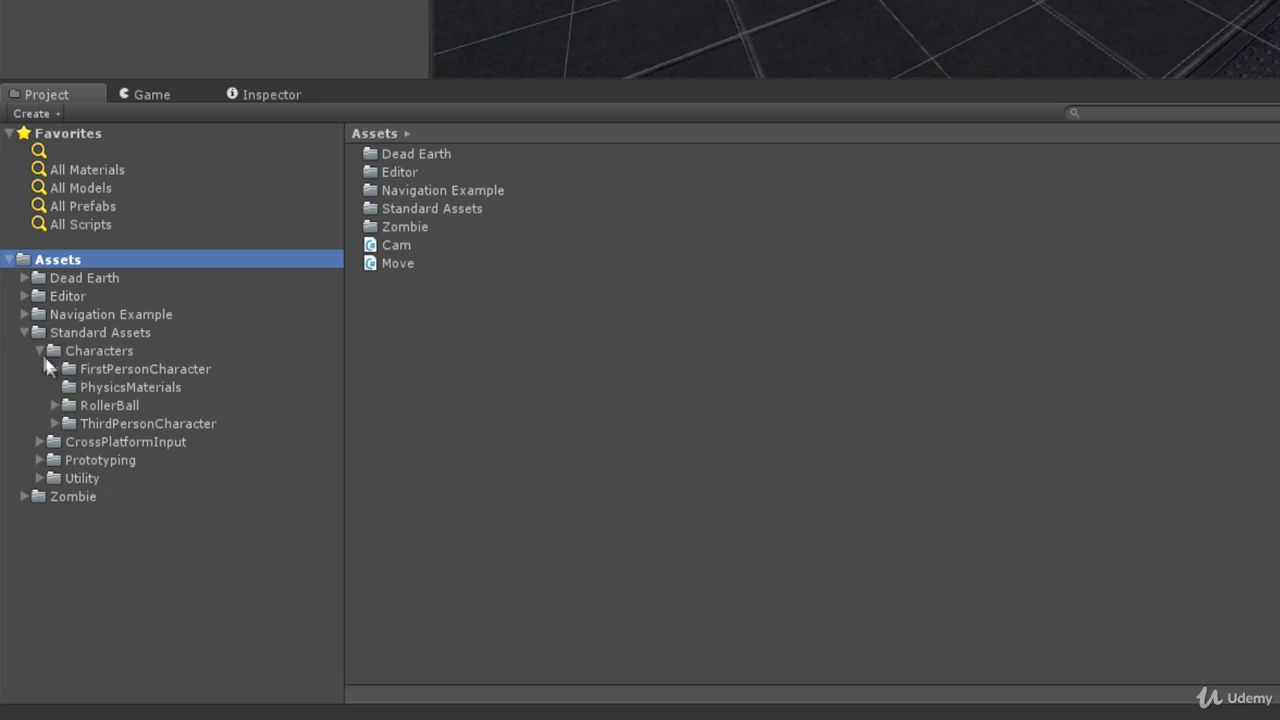
pyautogui.click(52, 420)
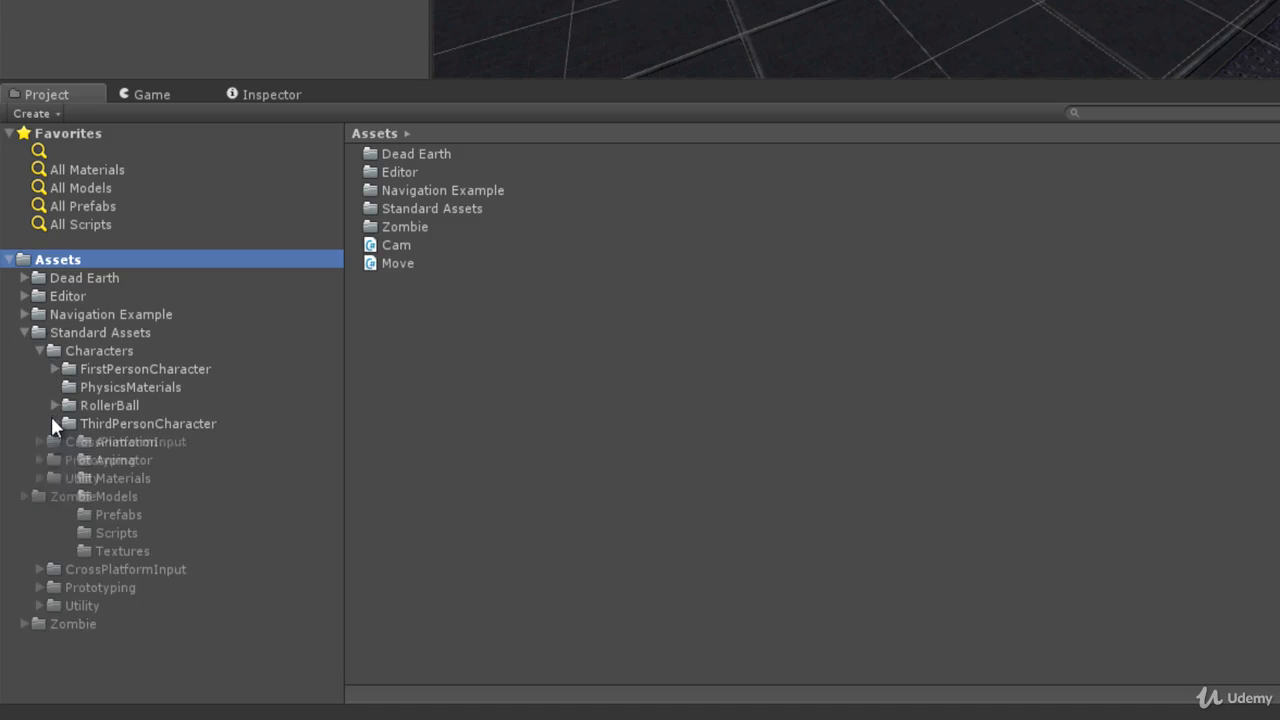
pyautogui.click(122, 443)
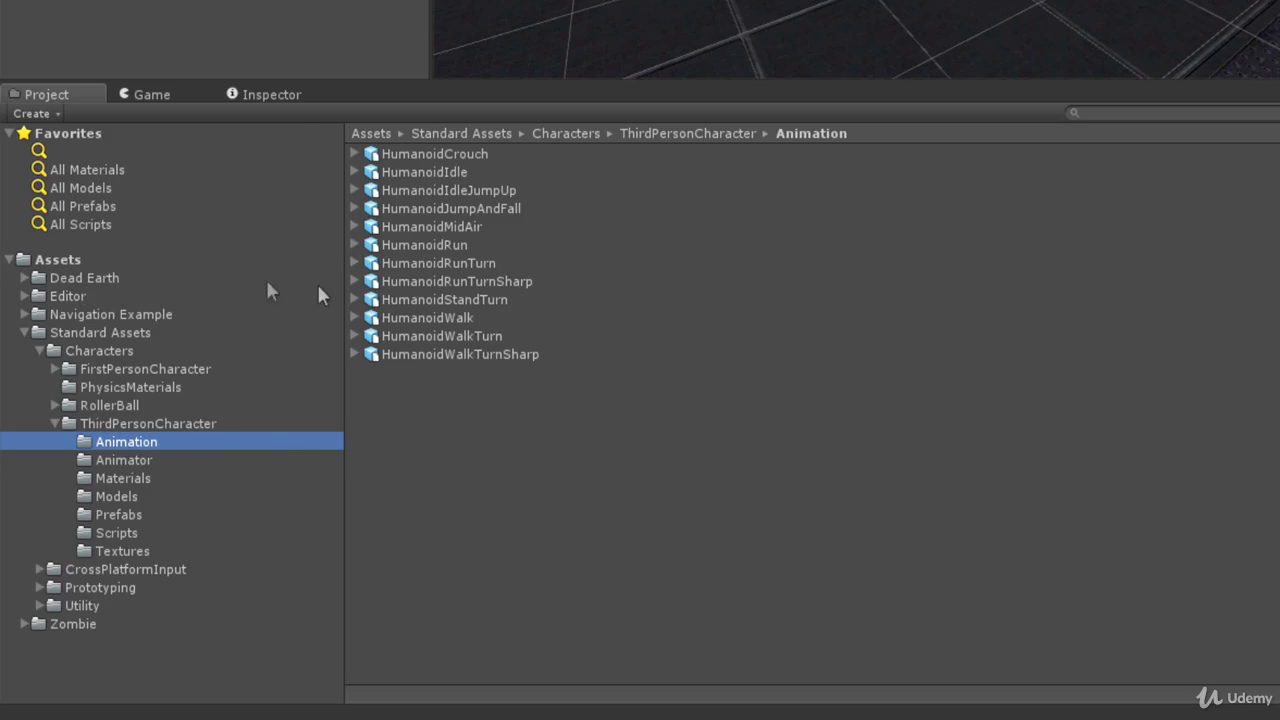
pyautogui.rightClick(135, 441)
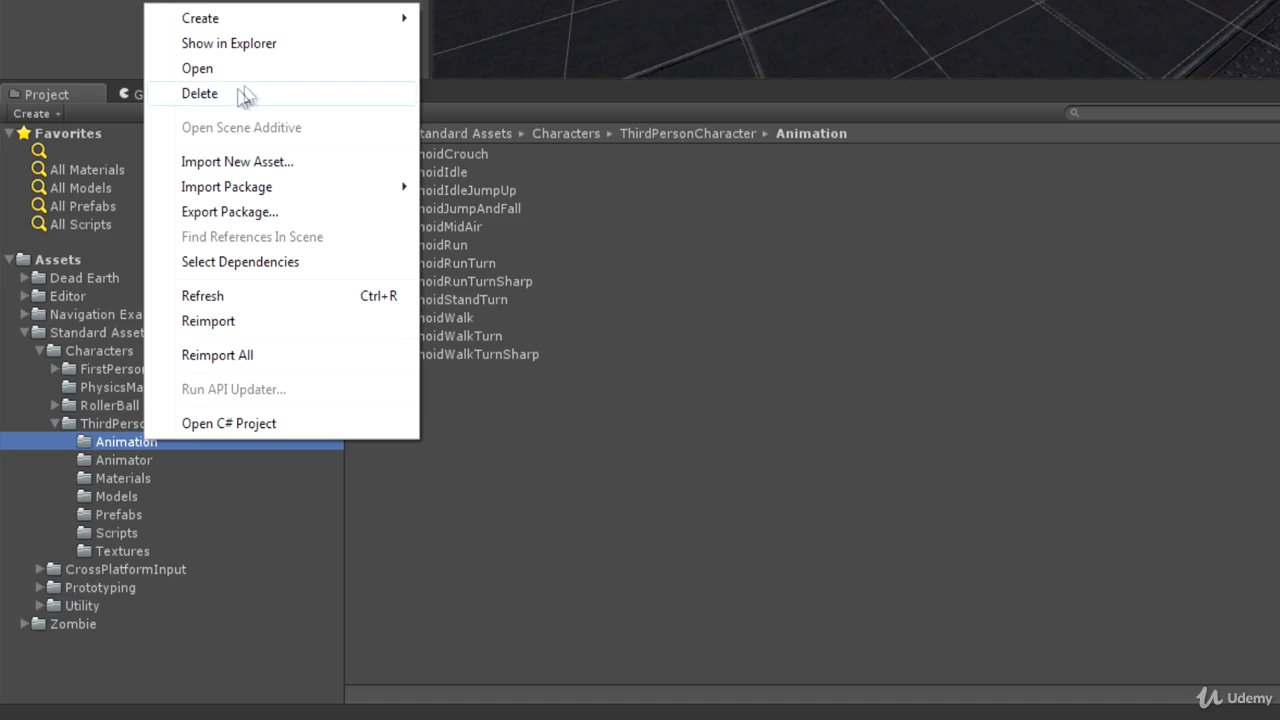
pyautogui.click(238, 95)
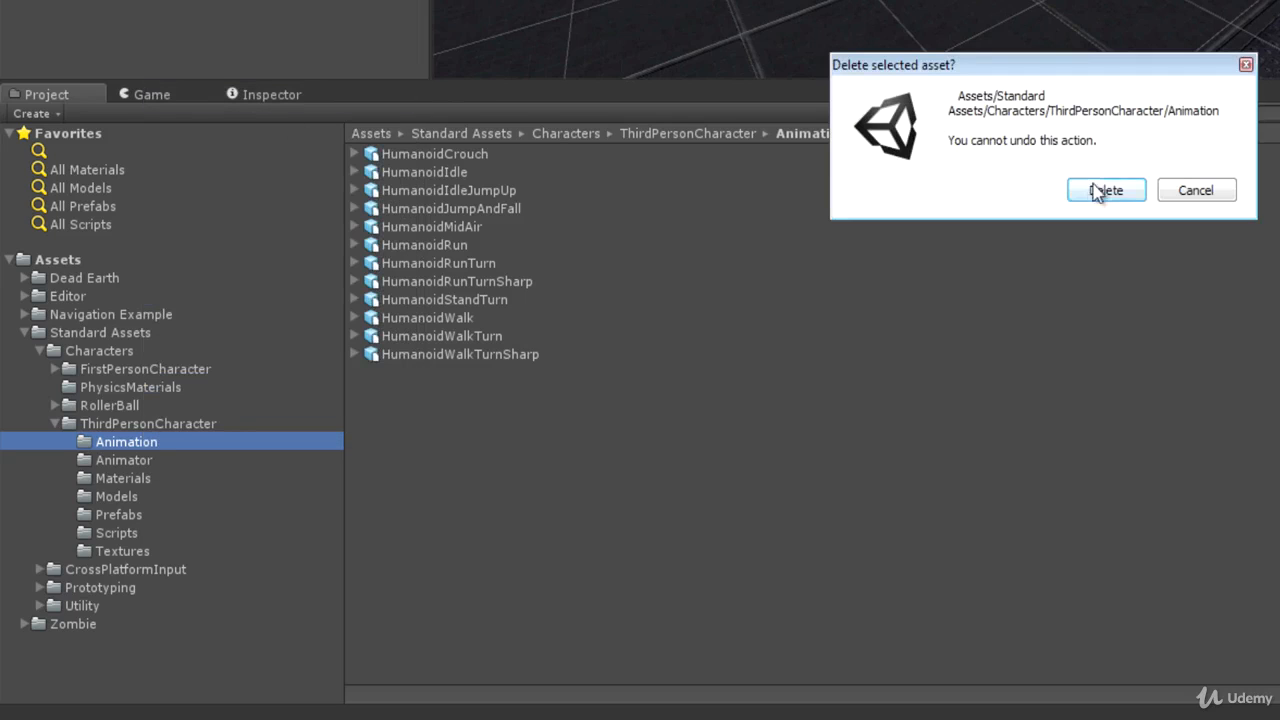
pyautogui.click(1100, 189)
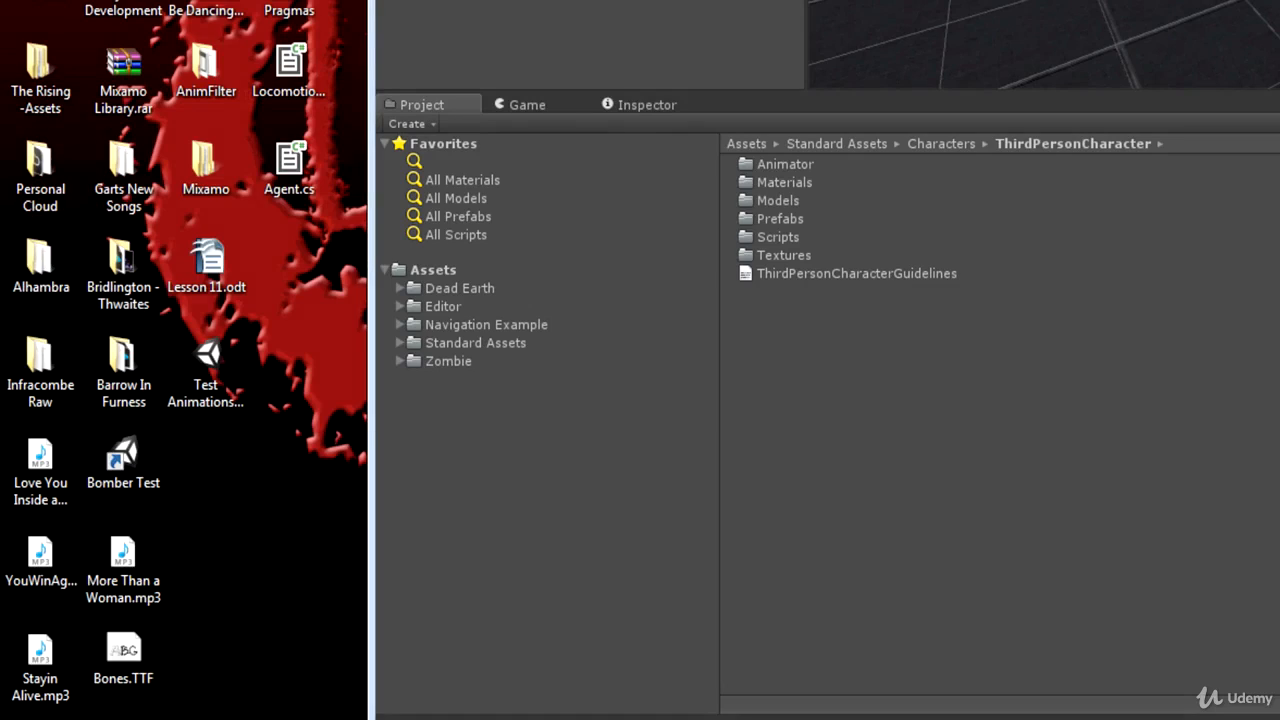
# - Import the Test Animations package from the desktop into the project with all its Unity Technologies animation files included
pyautogui.click(208, 357)
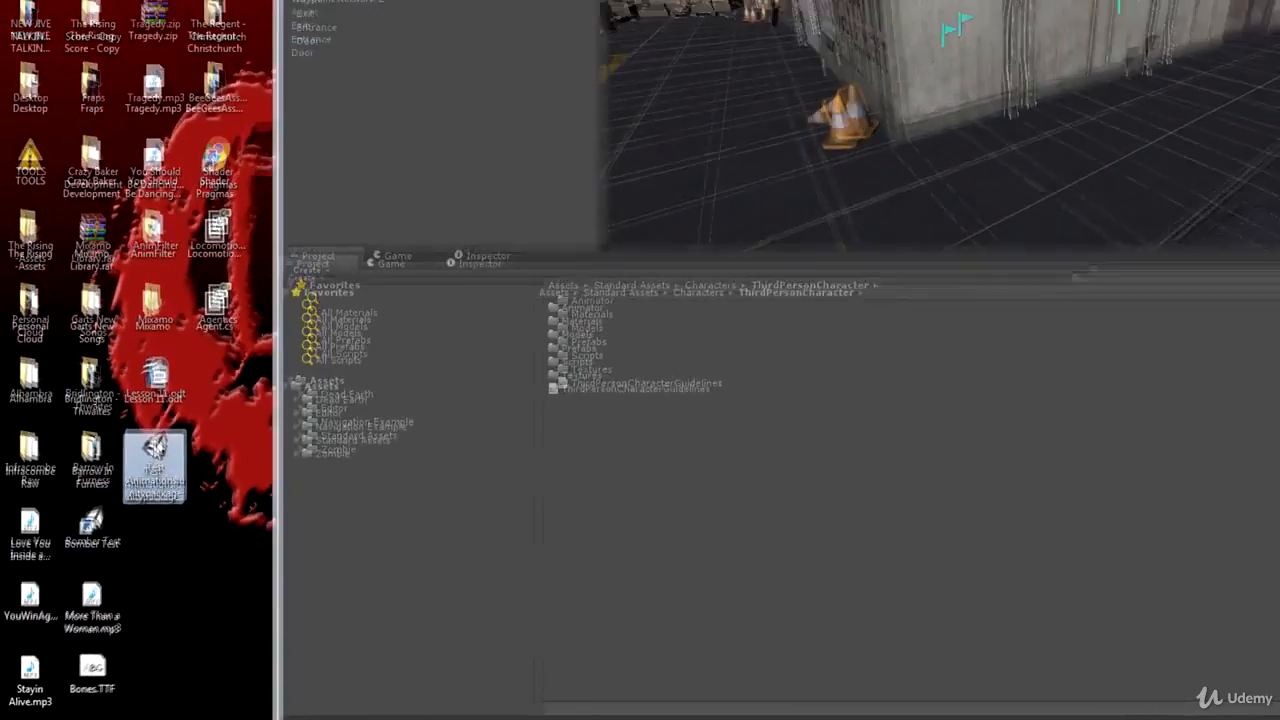
pyautogui.doubleClick(155, 450)
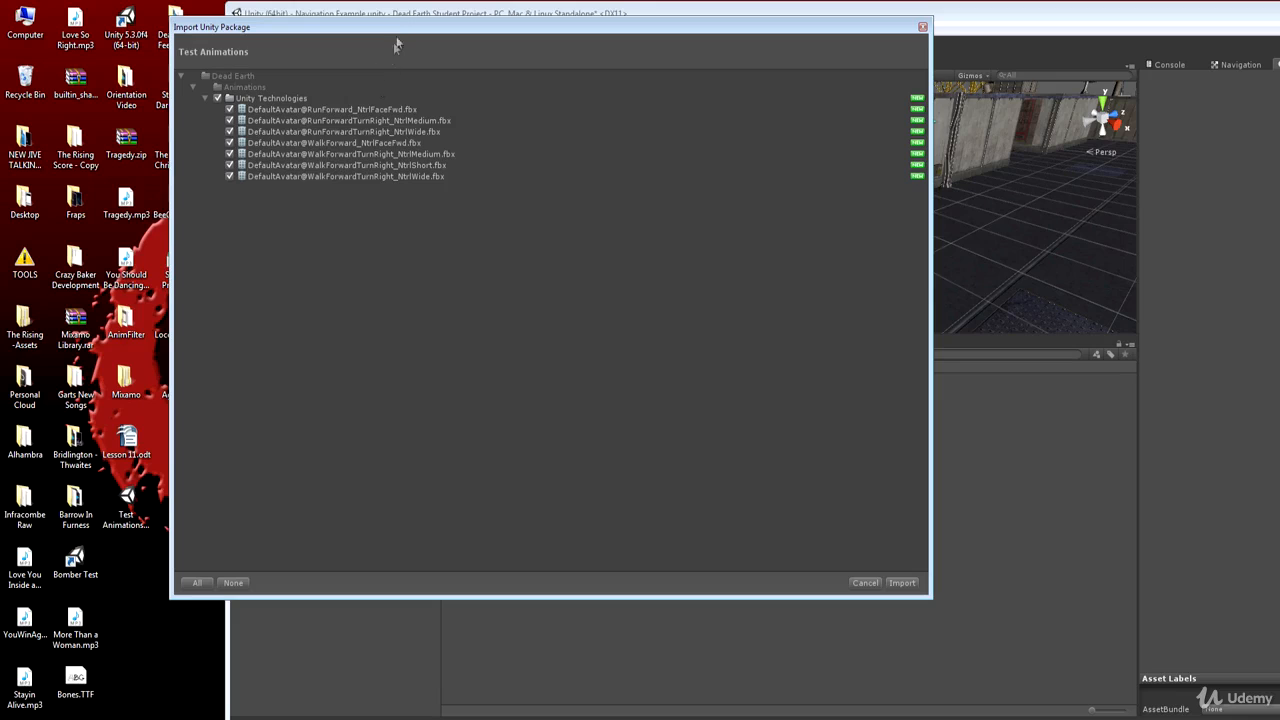
pyautogui.moveTo(396, 30); pyautogui.dragTo(583, 80)
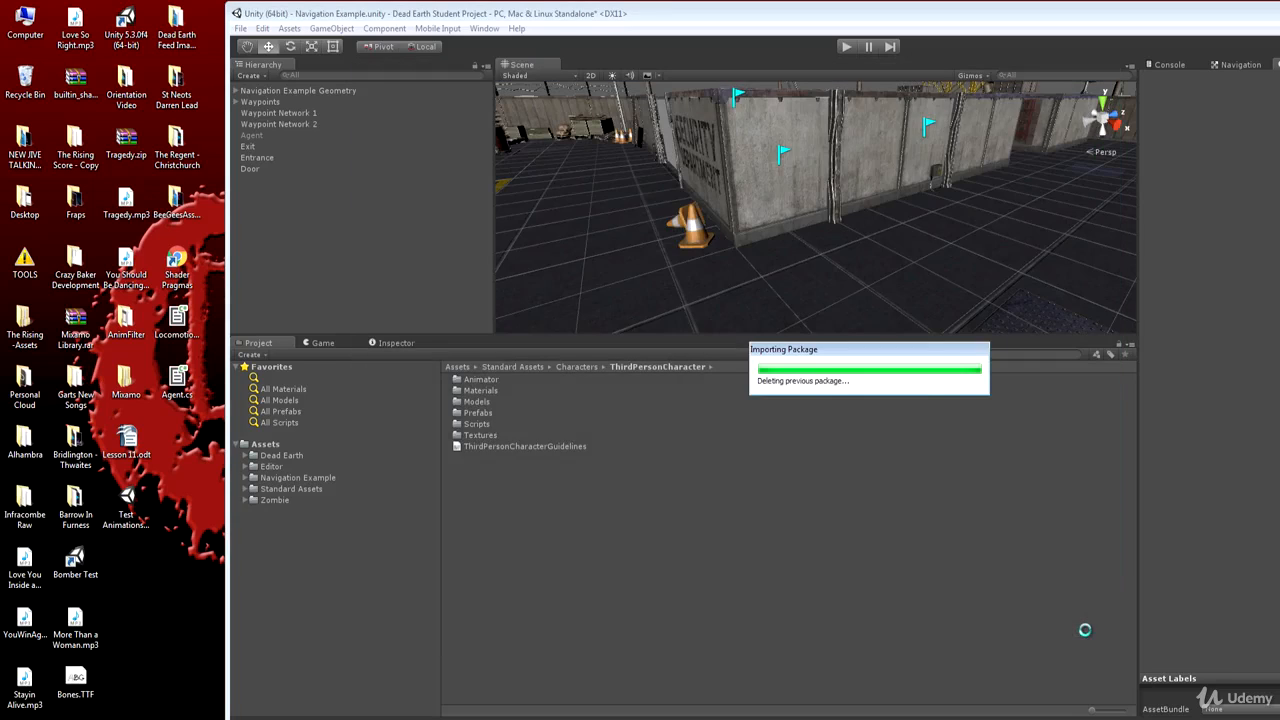
# - Look through the three animation source folders under Dead Earth > Animations and inspect the import settings of DefaultAvatar@WalkForward_NtrlFaceFwd
pyautogui.click(246, 488)
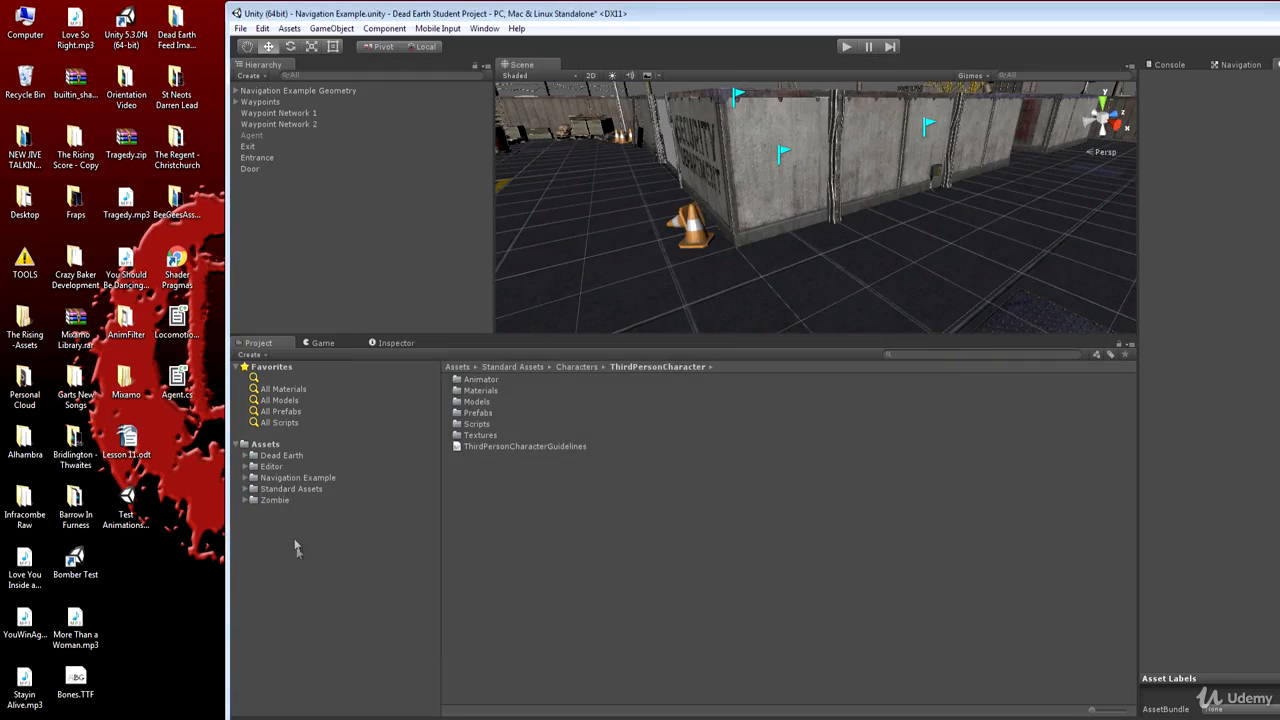
pyautogui.click(245, 456)
pyautogui.click(263, 467)
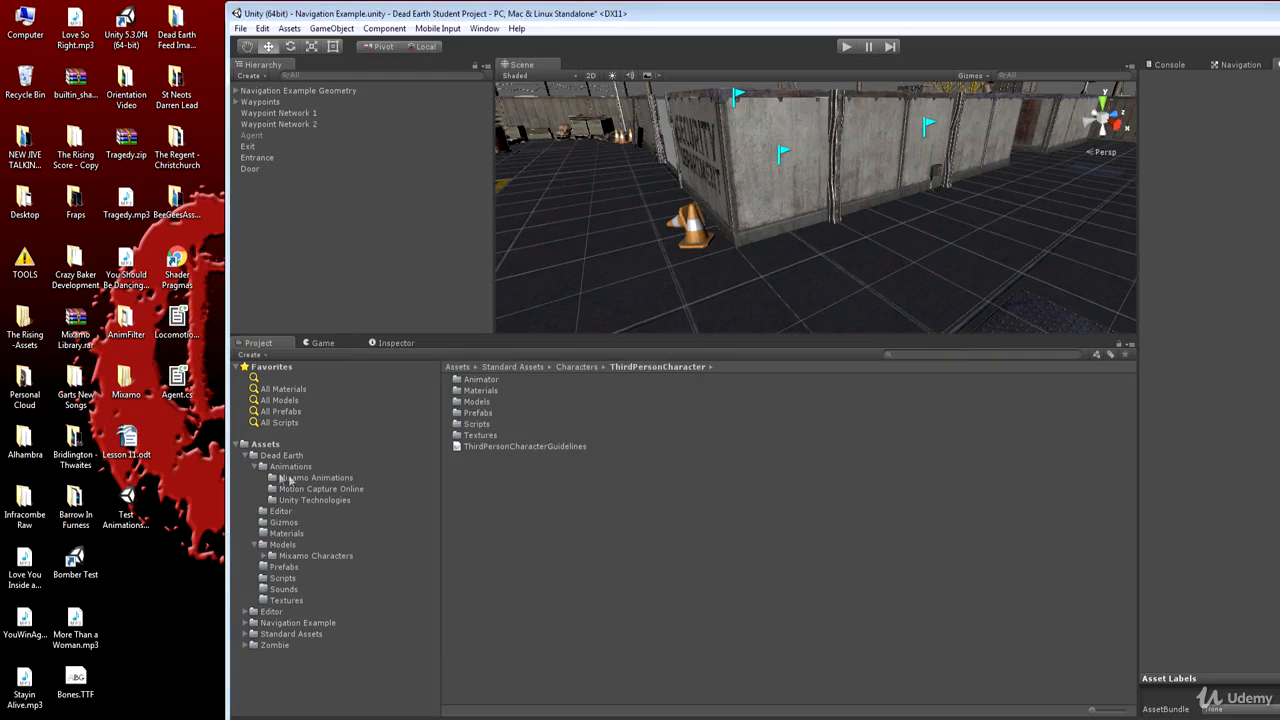
pyautogui.click(340, 479)
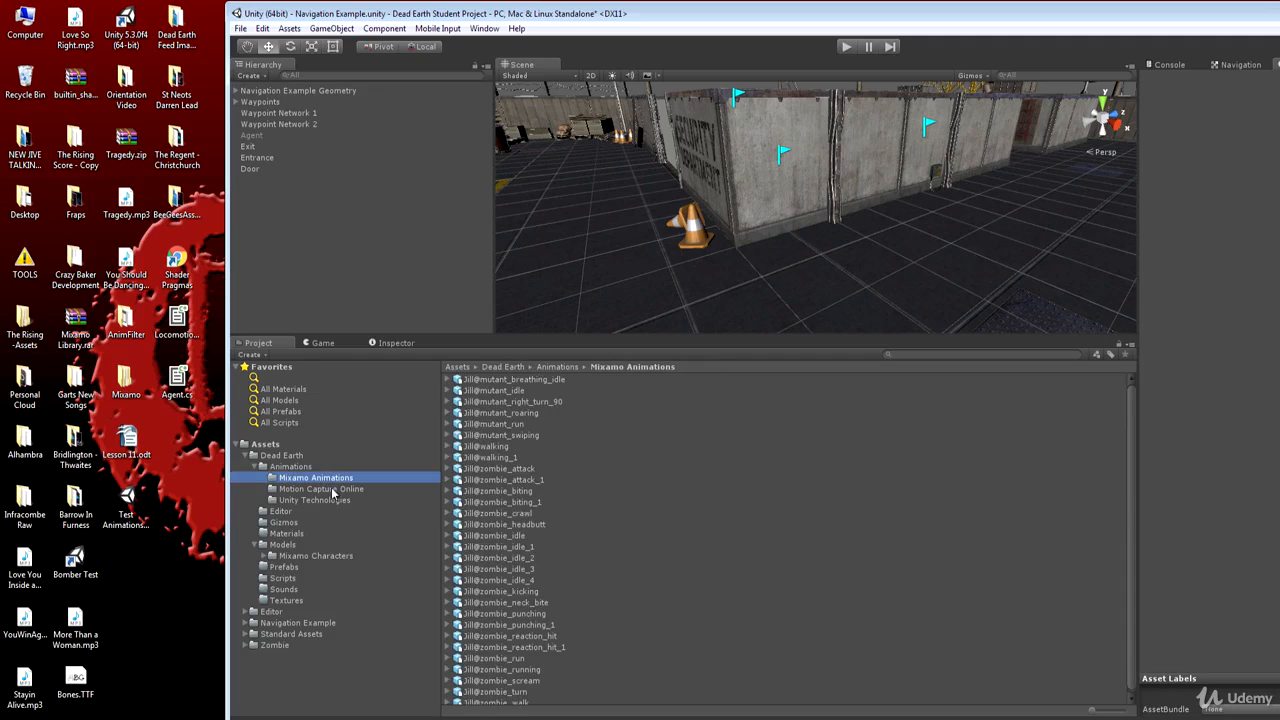
pyautogui.click(333, 489)
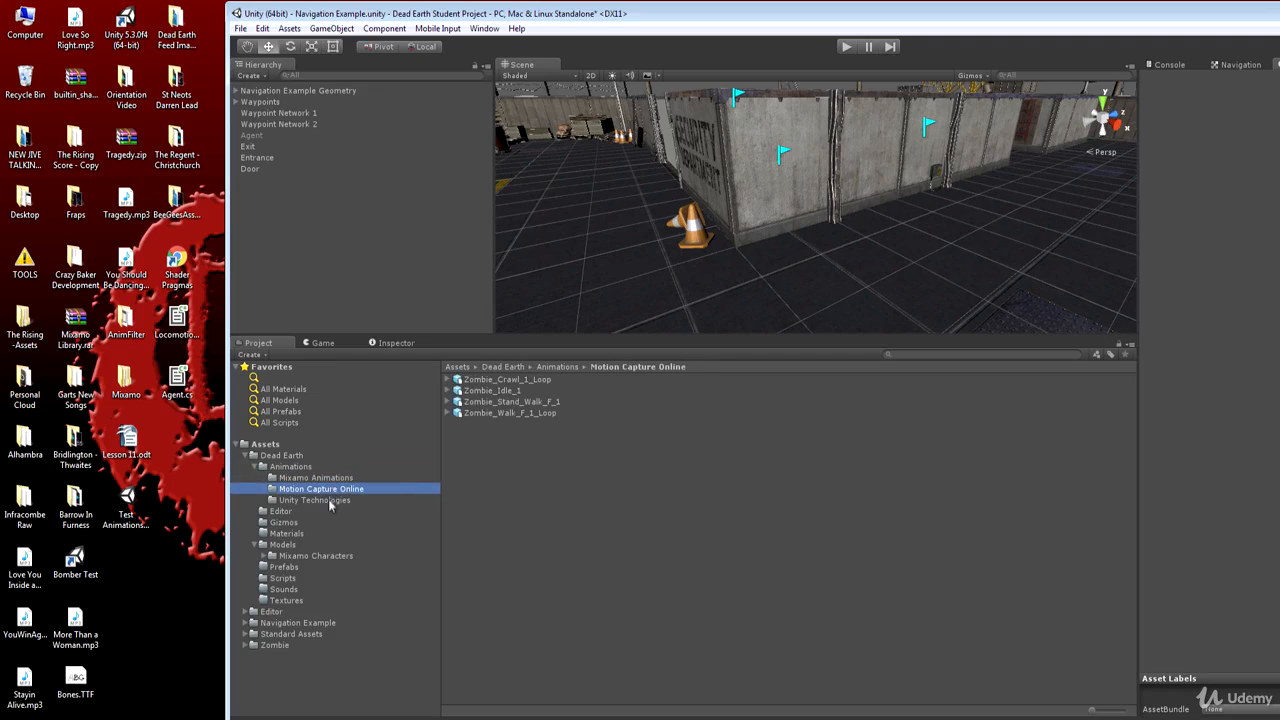
pyautogui.click(332, 501)
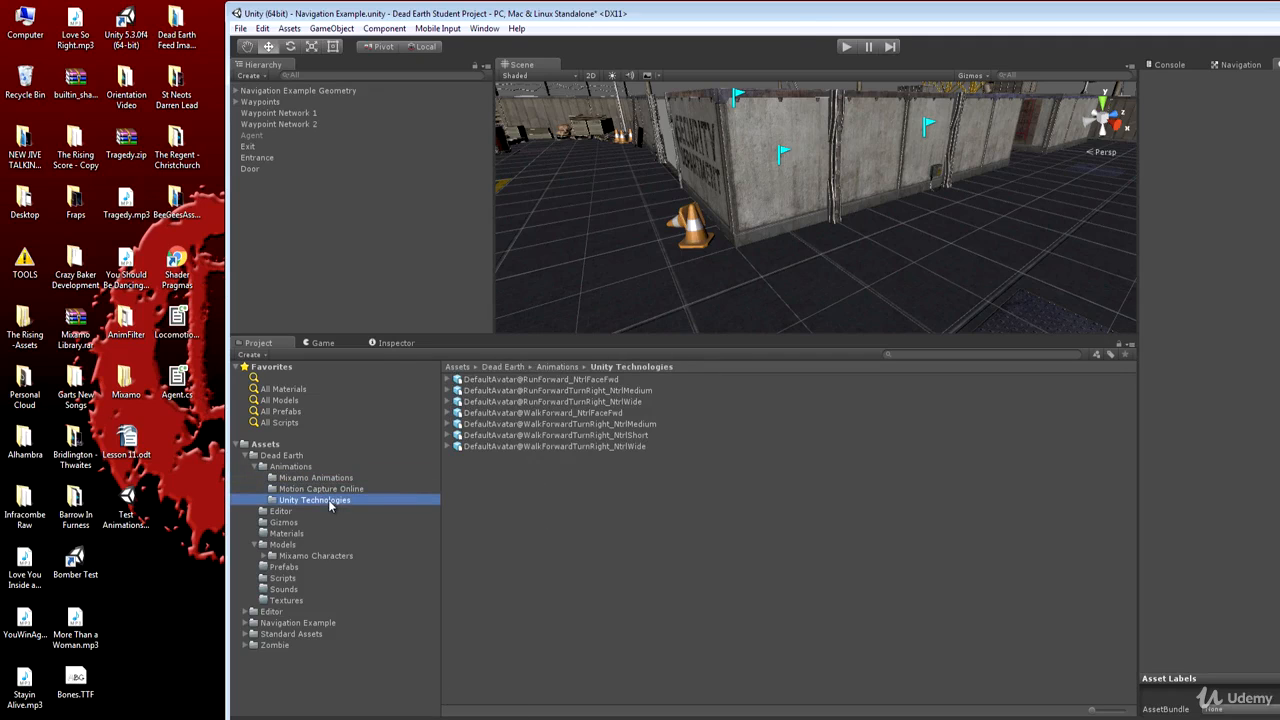
pyautogui.doubleClick(797, 20)
pyautogui.click(395, 407)
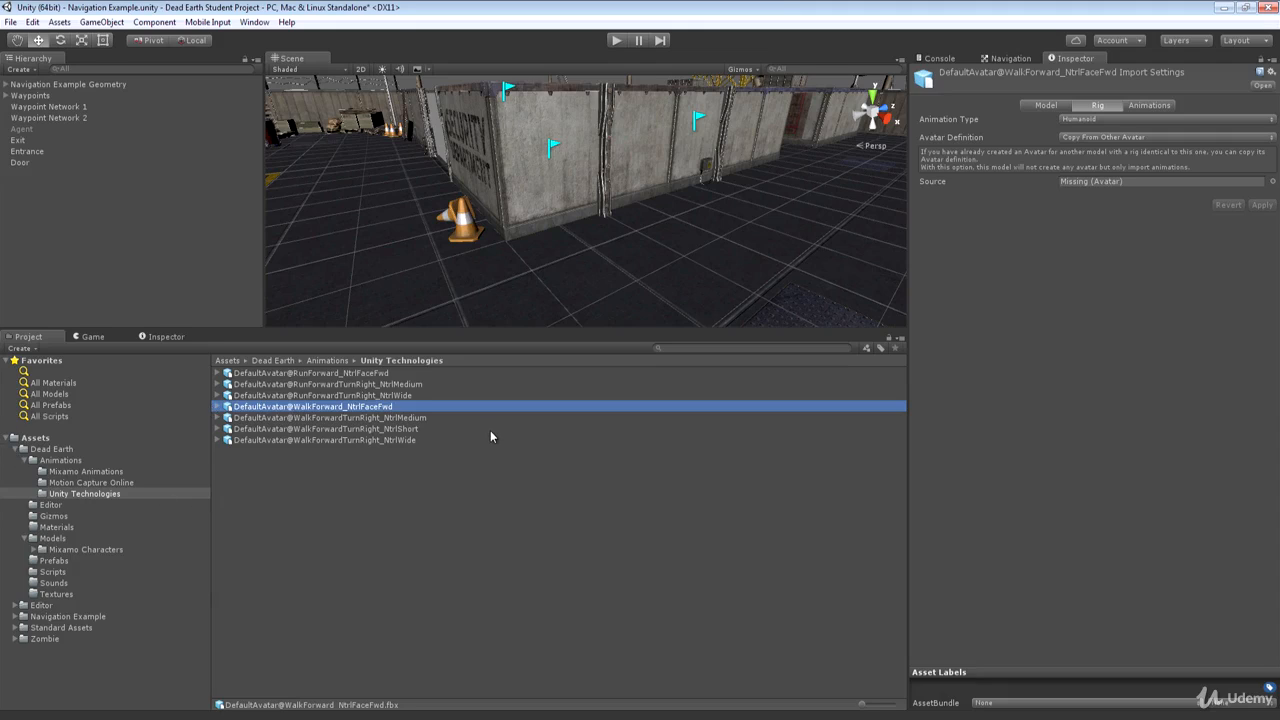
# - Look through the Mixamo Characters folder under Dead Earth > Models, and examine the z@walk model in the Zombie folder
pyautogui.click(53, 539)
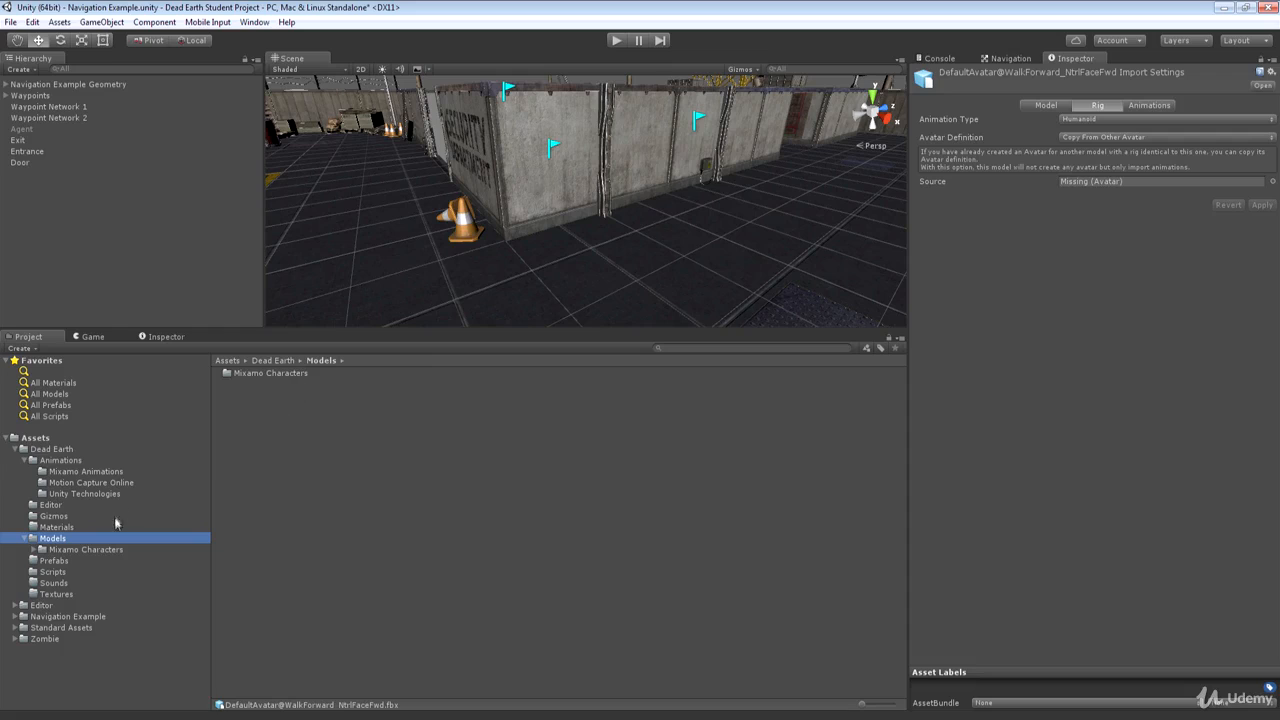
pyautogui.click(84, 550)
pyautogui.click(57, 539)
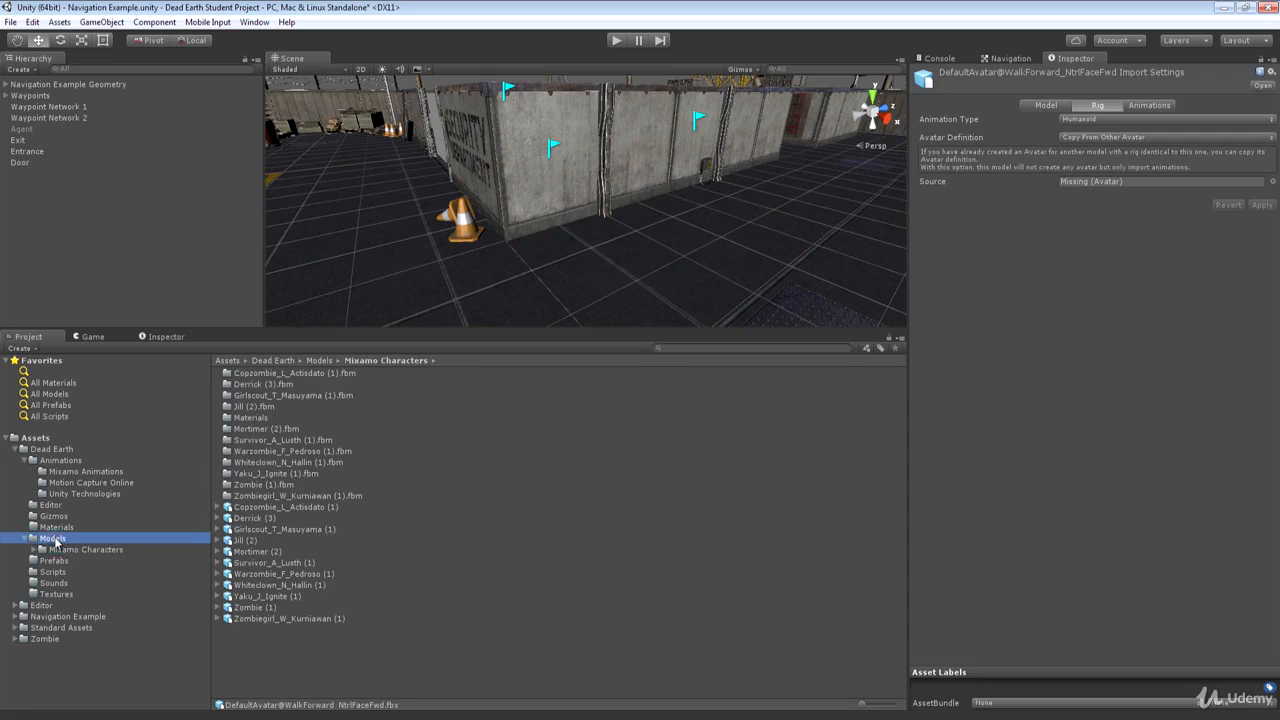
pyautogui.click(46, 640)
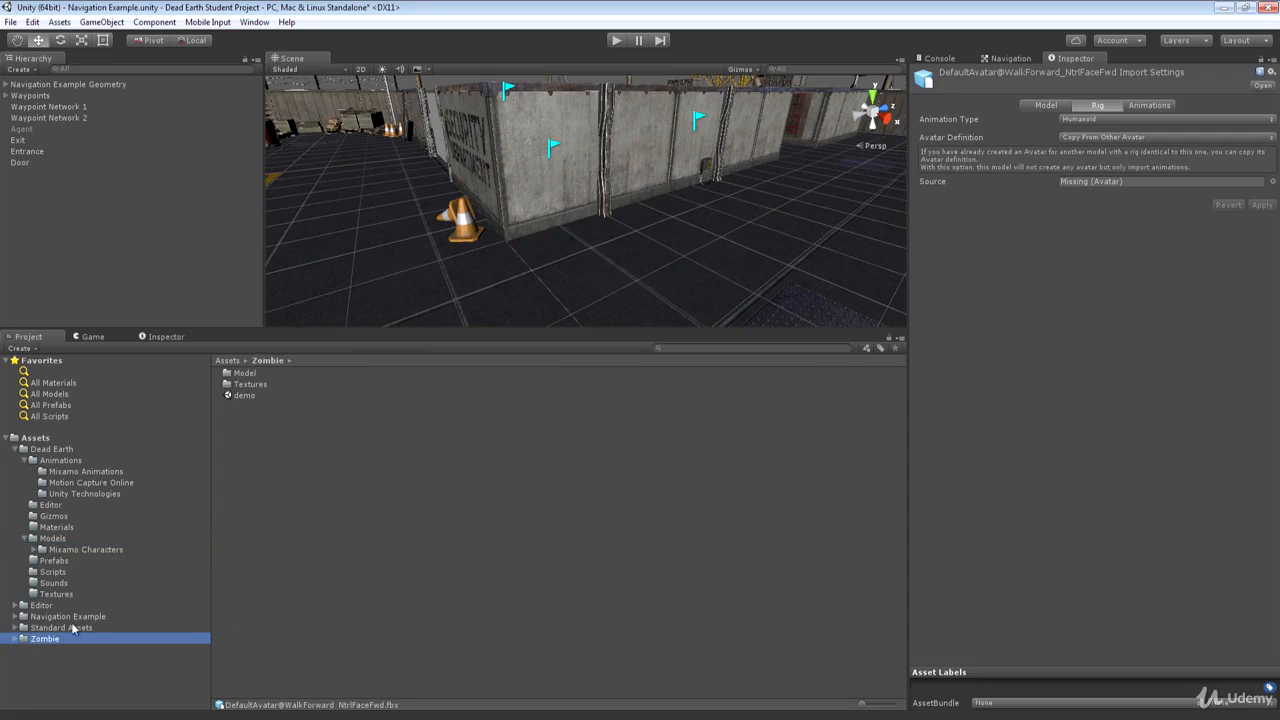
pyautogui.click(14, 639)
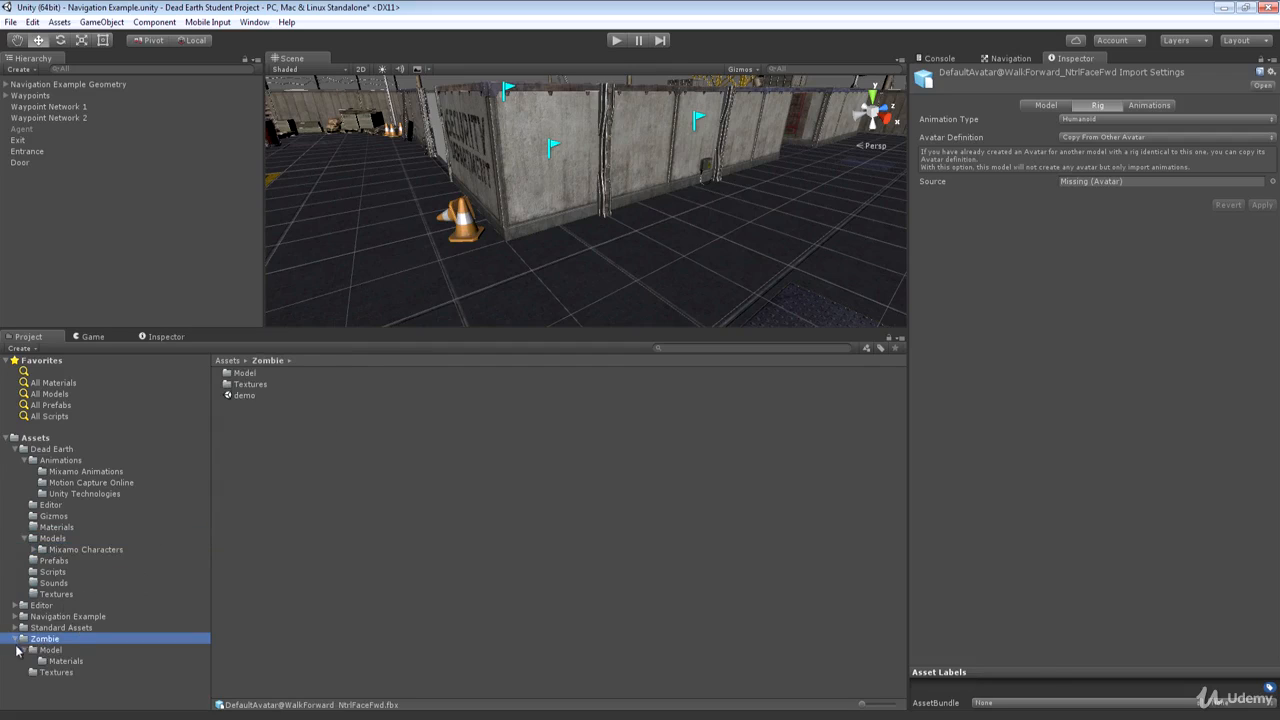
pyautogui.click(50, 650)
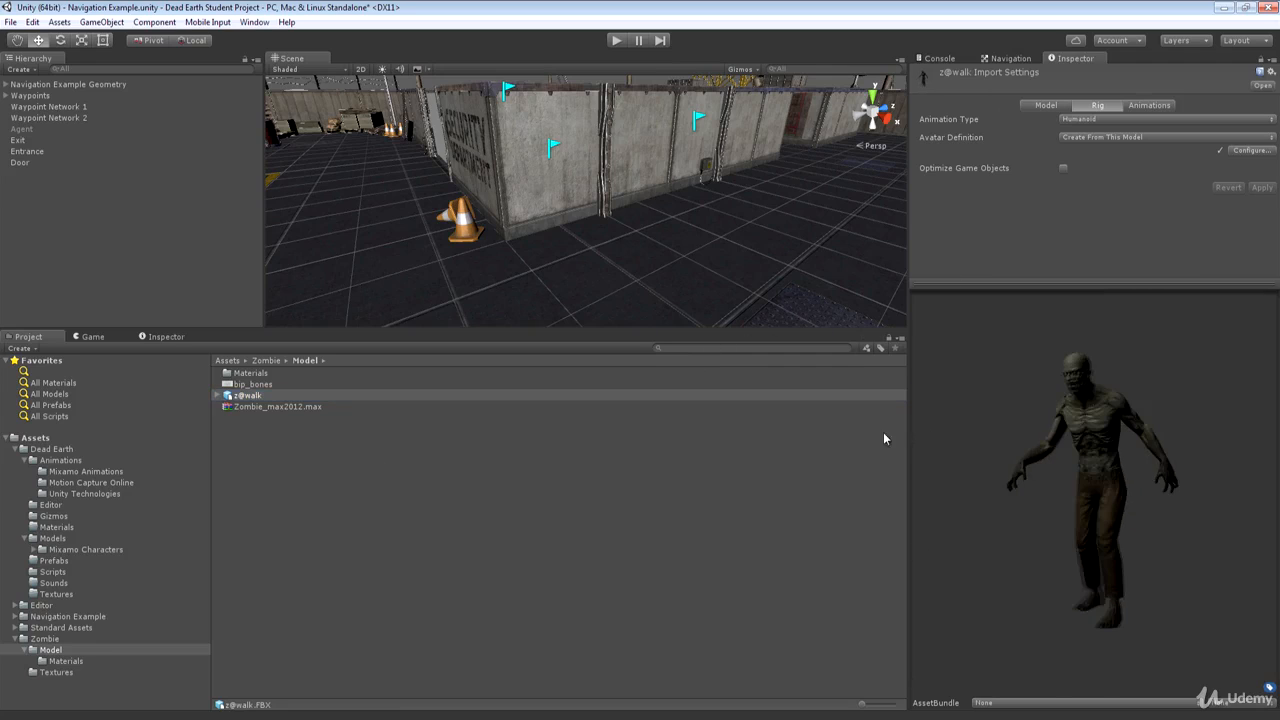
# - Rename the Zombie folder to Pxltiger and move it into Dead Earth > Models
pyautogui.click(103, 638)
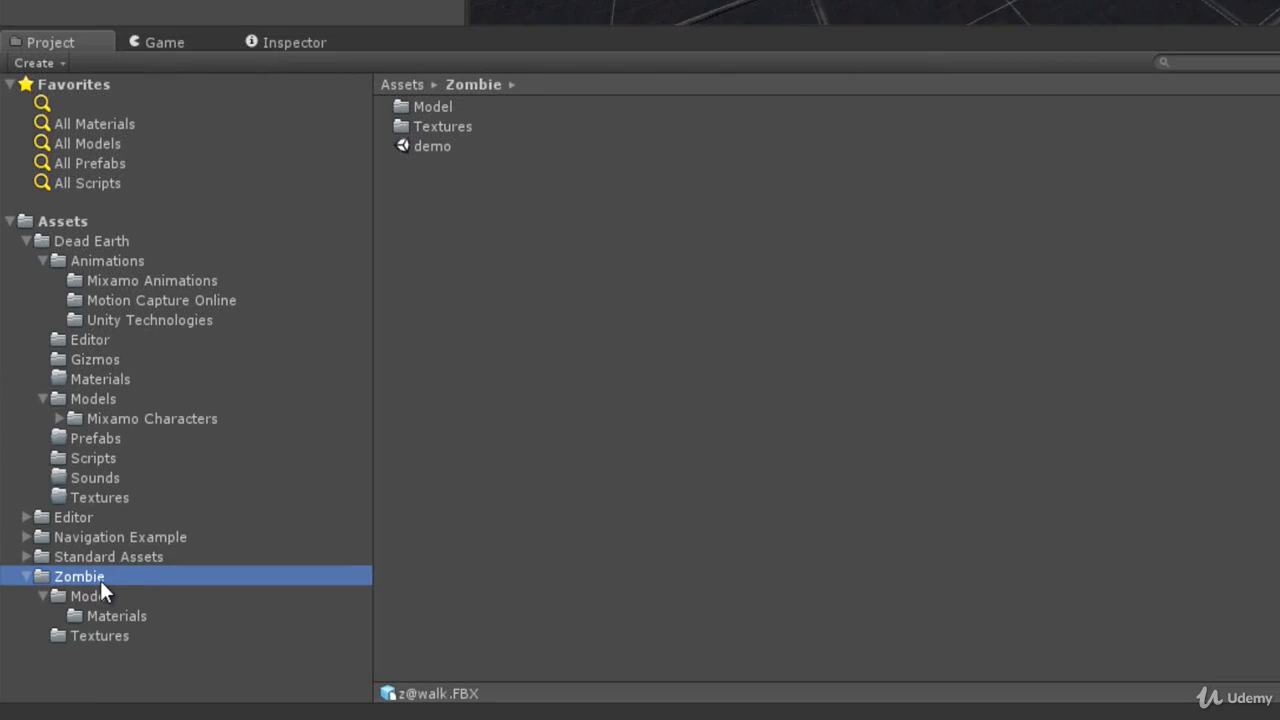
pyautogui.click(100, 580)
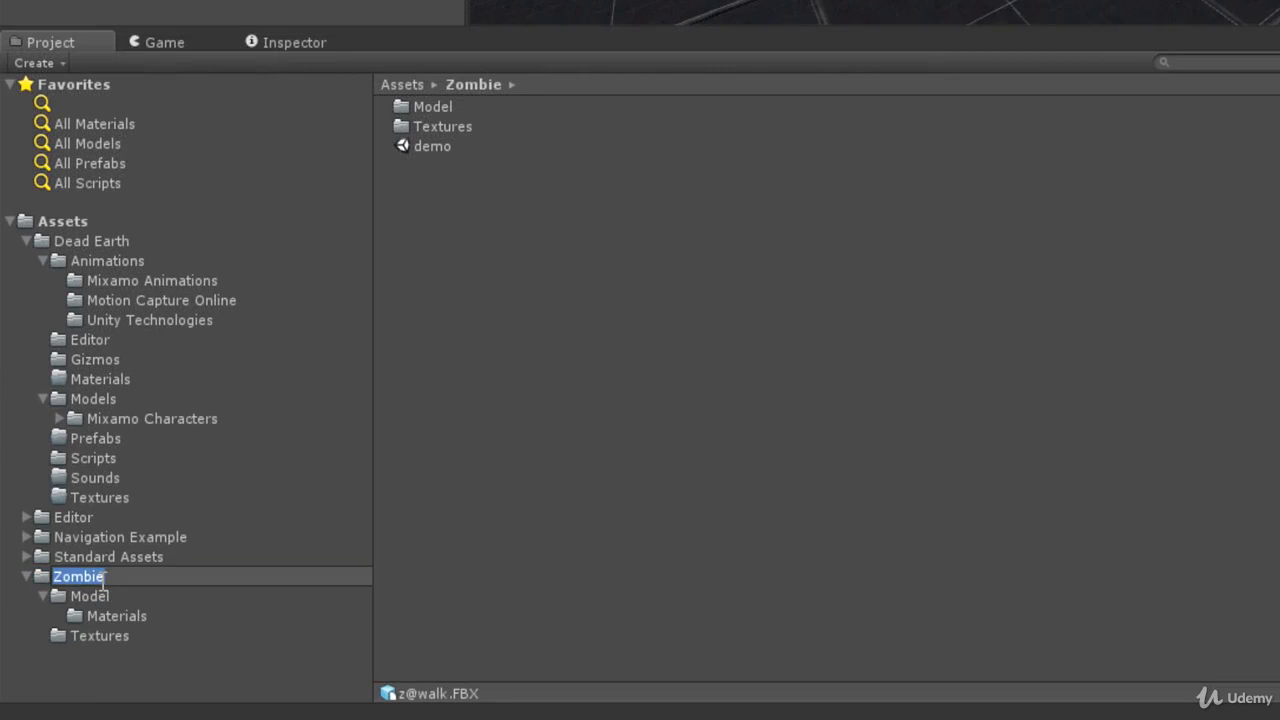
pyautogui.press('BackSpace')
pyautogui.write('Pxltiger')
pyautogui.press('Return')
pyautogui.moveTo(78, 557); pyautogui.dragTo(93, 400)
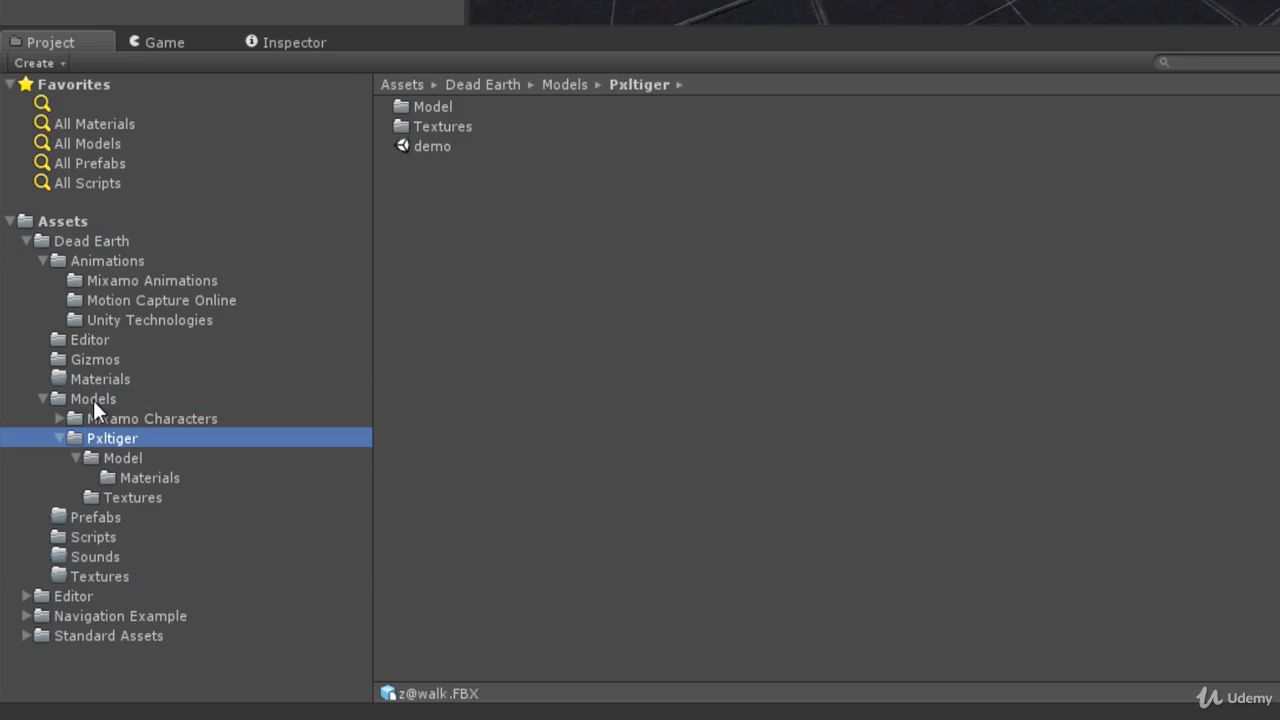
pyautogui.click(41, 399)
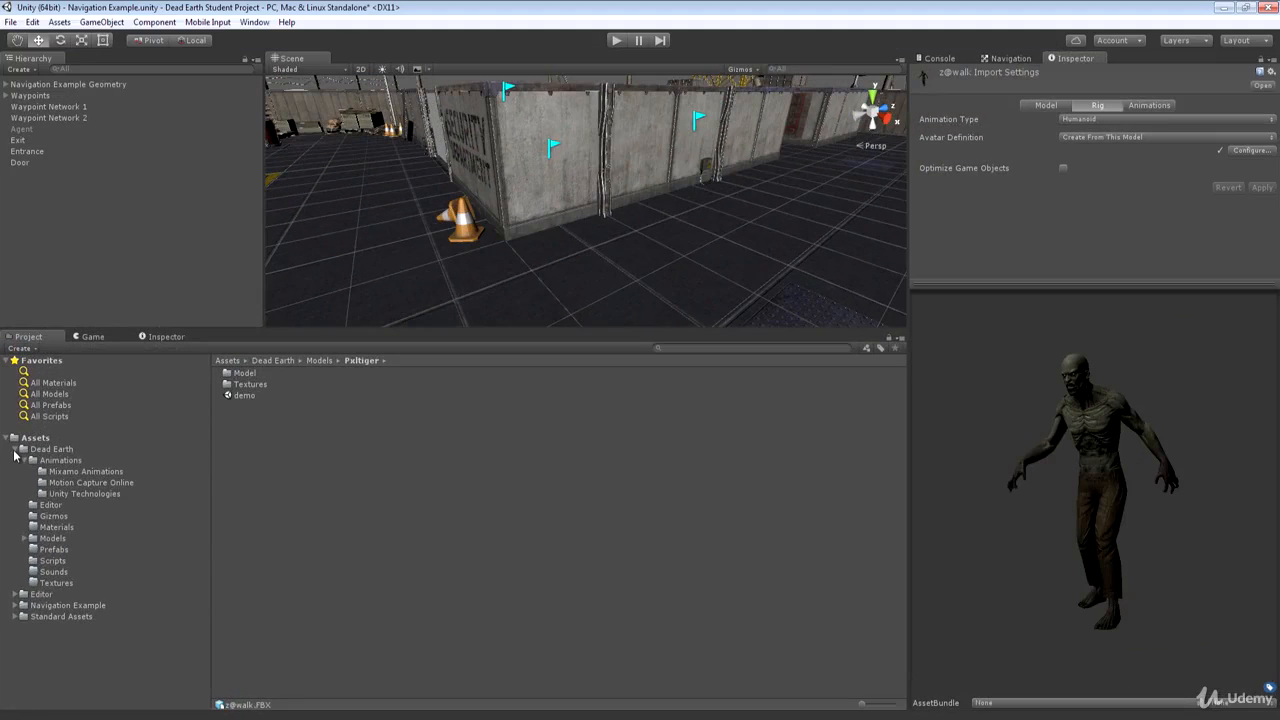
# - Place the Jill (2) model from Dead Earth > Models > Mixamo Characters on the ground in front of the bus
pyautogui.click(24, 280)
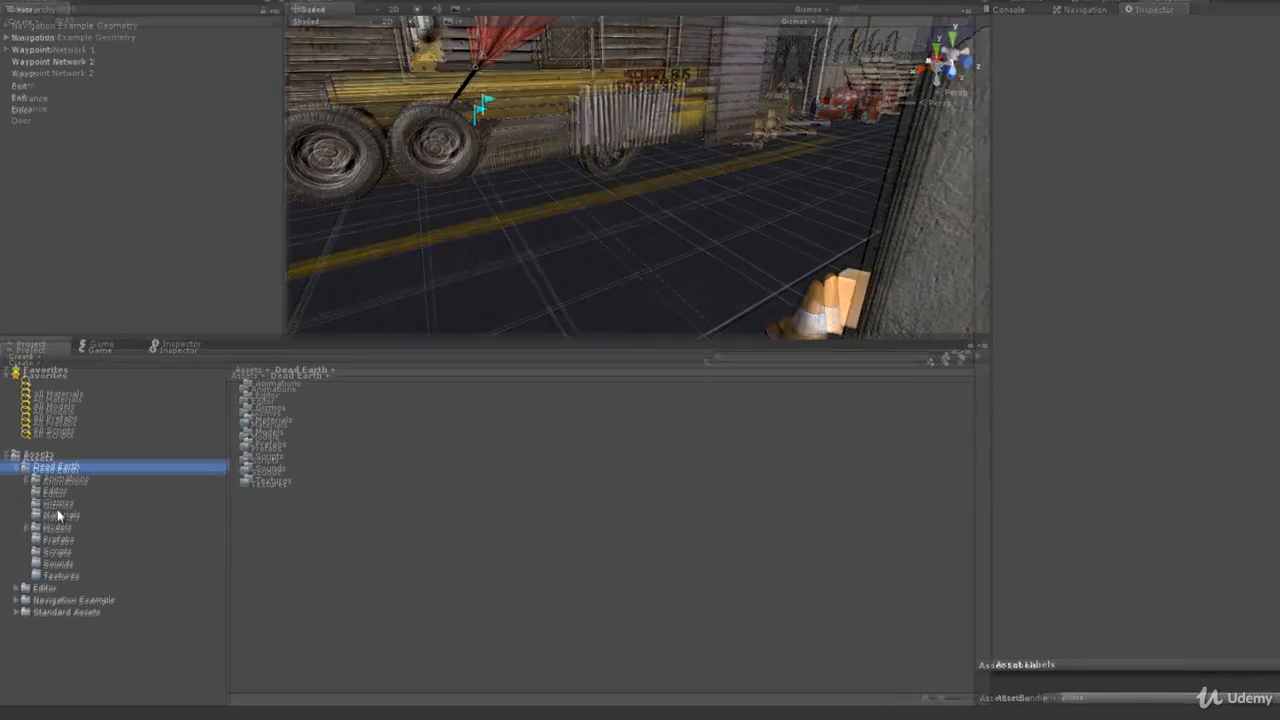
pyautogui.click(50, 542)
pyautogui.click(38, 445)
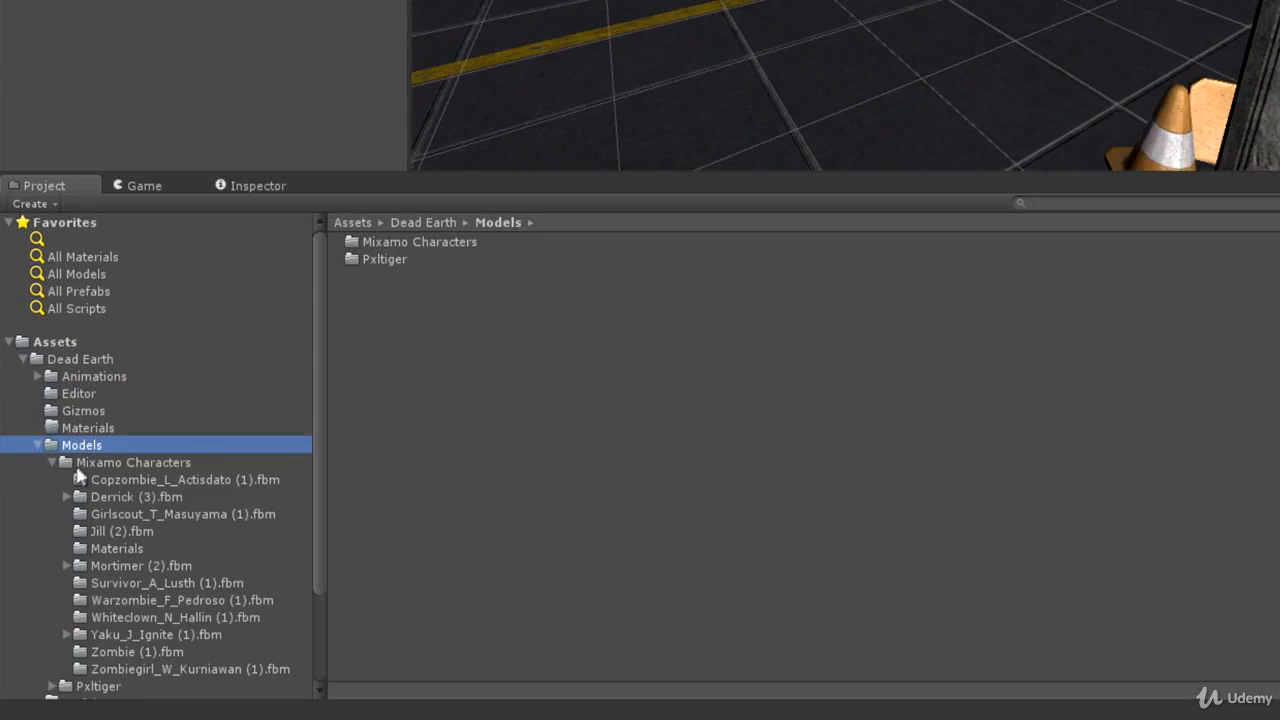
pyautogui.click(100, 463)
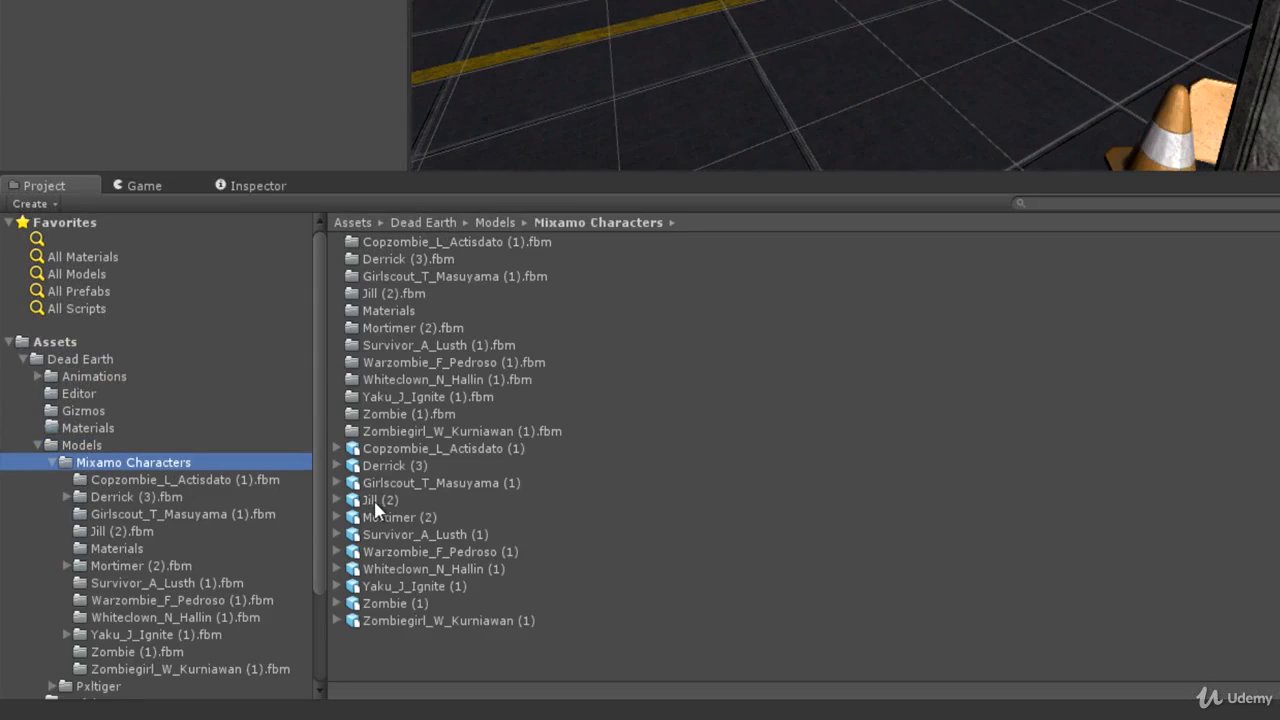
pyautogui.moveTo(372, 500); pyautogui.dragTo(802, 137)
pyautogui.moveTo(607, 270); pyautogui.dragTo(488, 300)
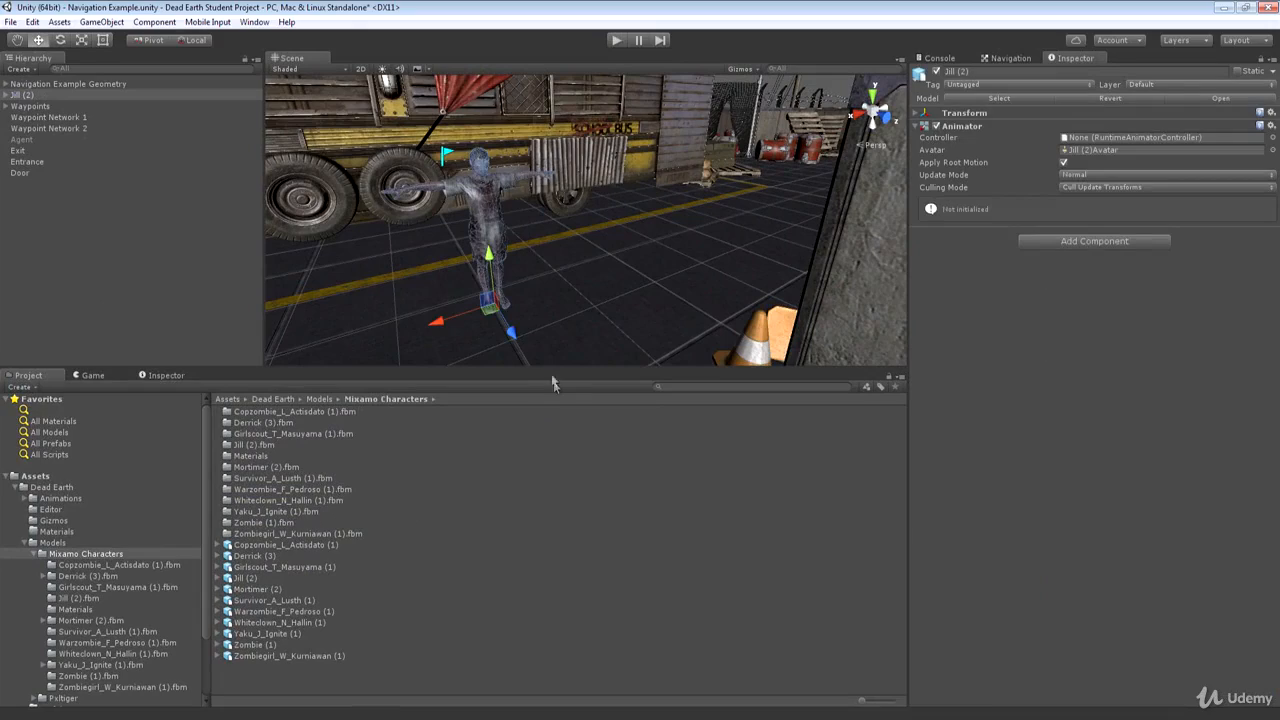
# - Inspect the Transform and Animator components and the child hierarchy of Jill (2), and run the scene briefly to check its pose
pyautogui.click(21, 96)
pyautogui.click(927, 117)
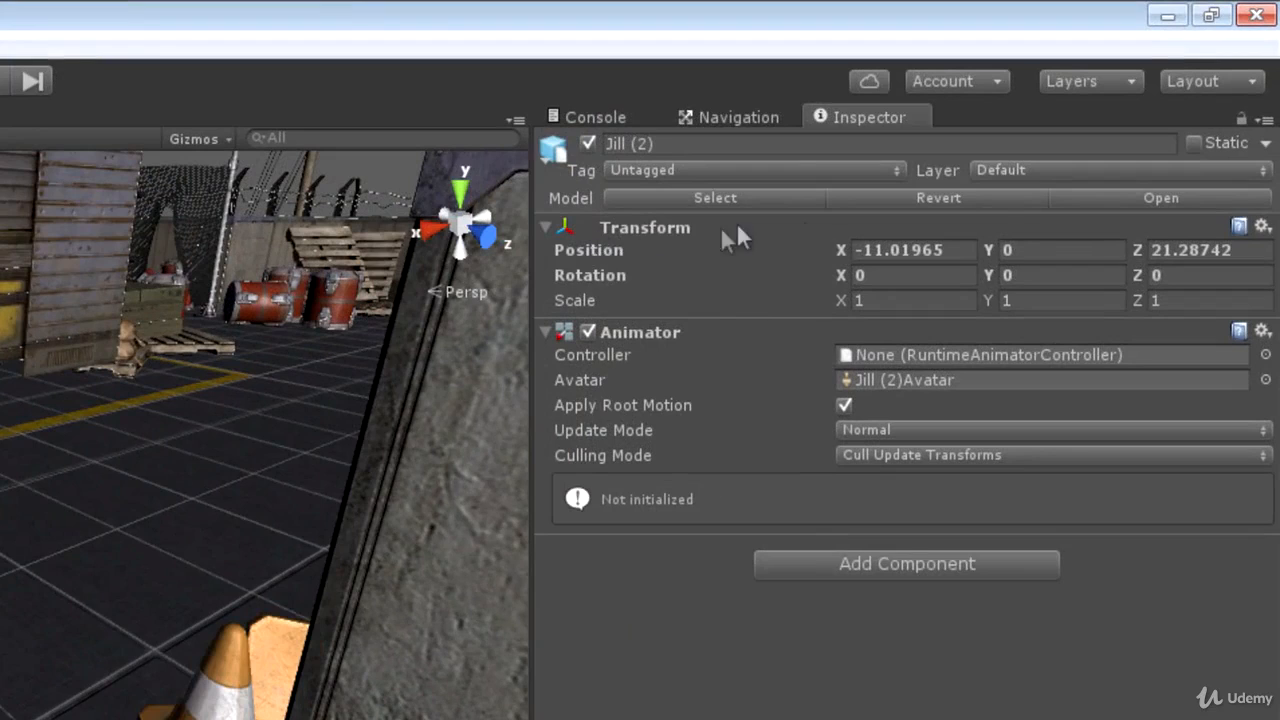
pyautogui.click(548, 230)
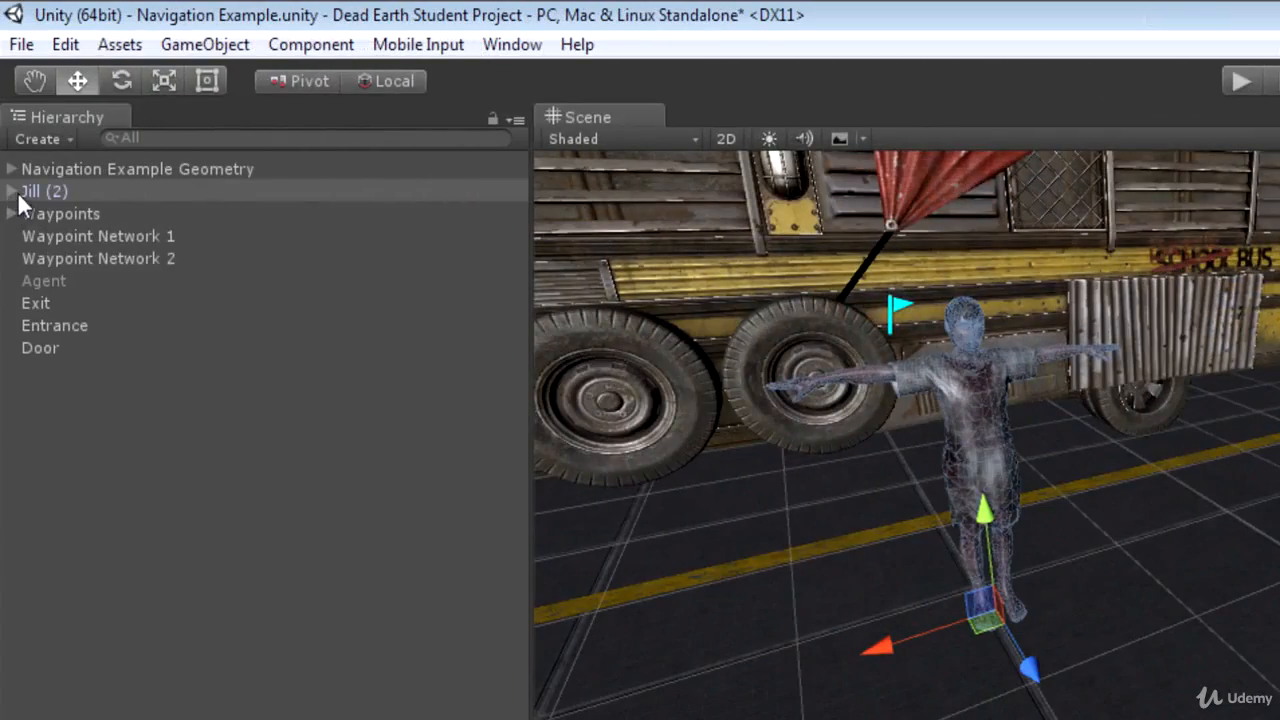
pyautogui.click(17, 191)
pyautogui.click(31, 214)
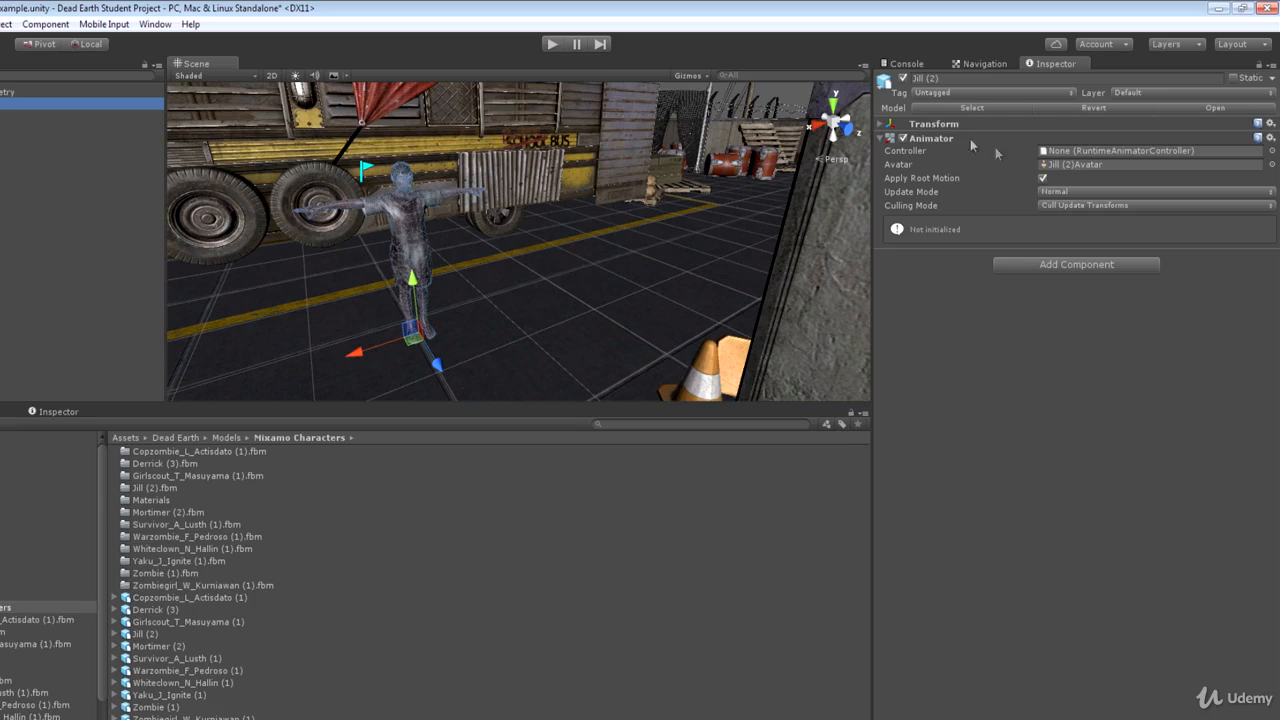
pyautogui.click(552, 44)
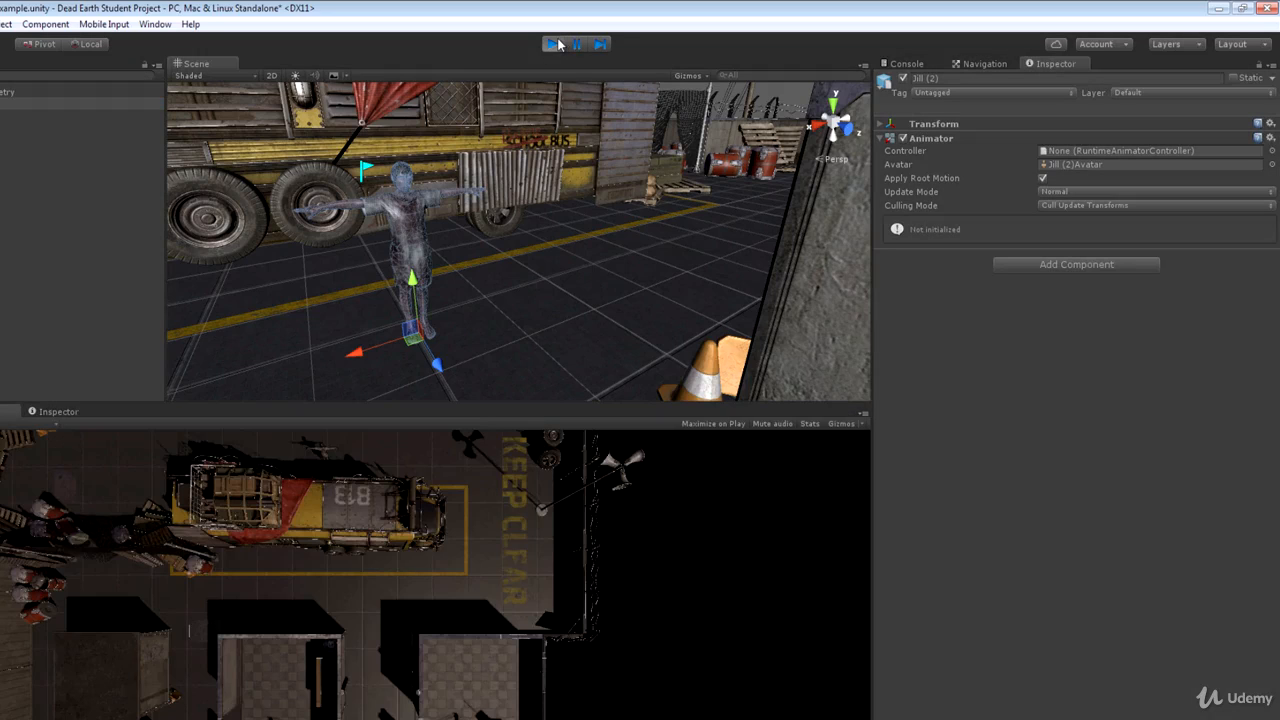
pyautogui.click(554, 44)
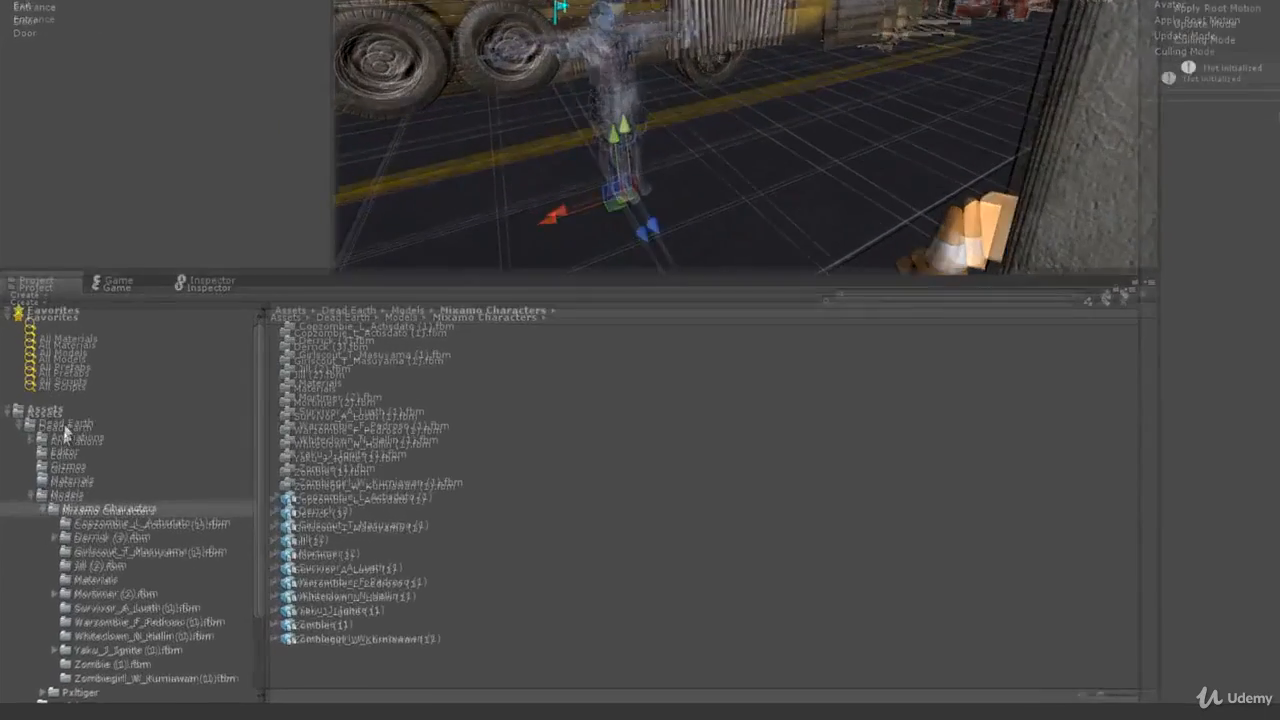
# - Create a folder named Animator Controllers inside Dead Earth
pyautogui.click(52, 487)
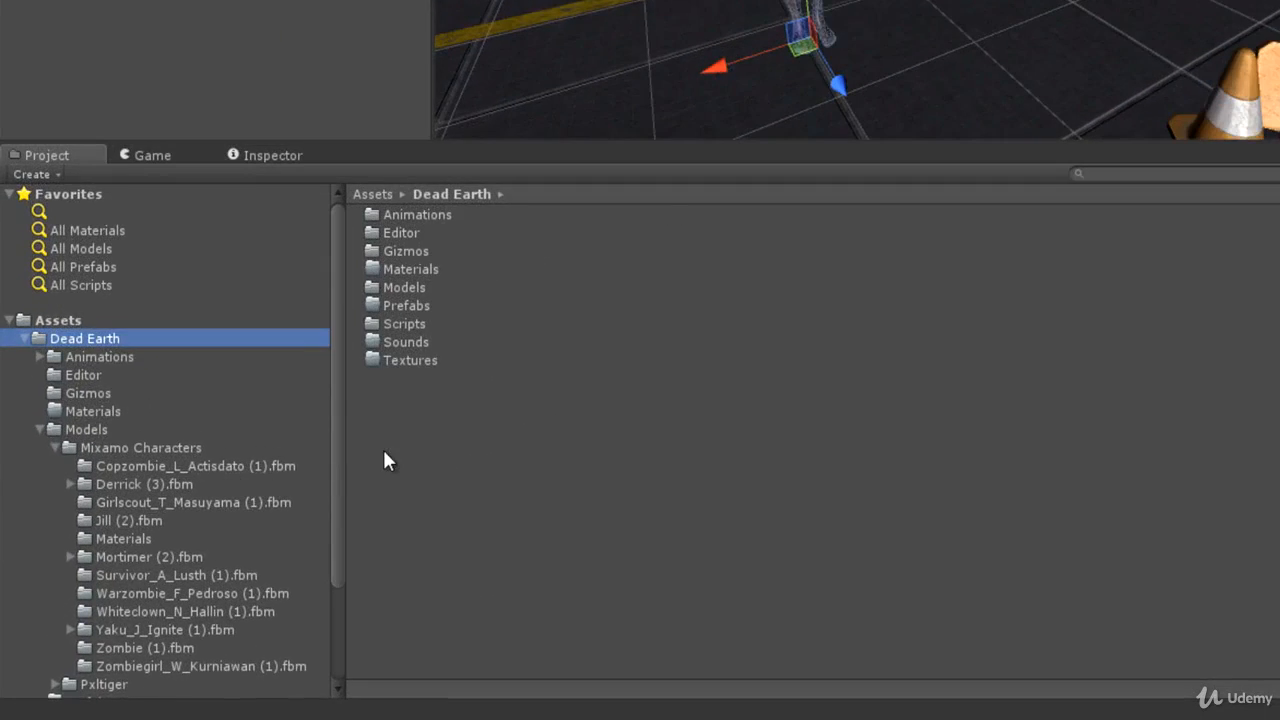
pyautogui.rightClick(371, 467)
pyautogui.moveTo(523, 62)
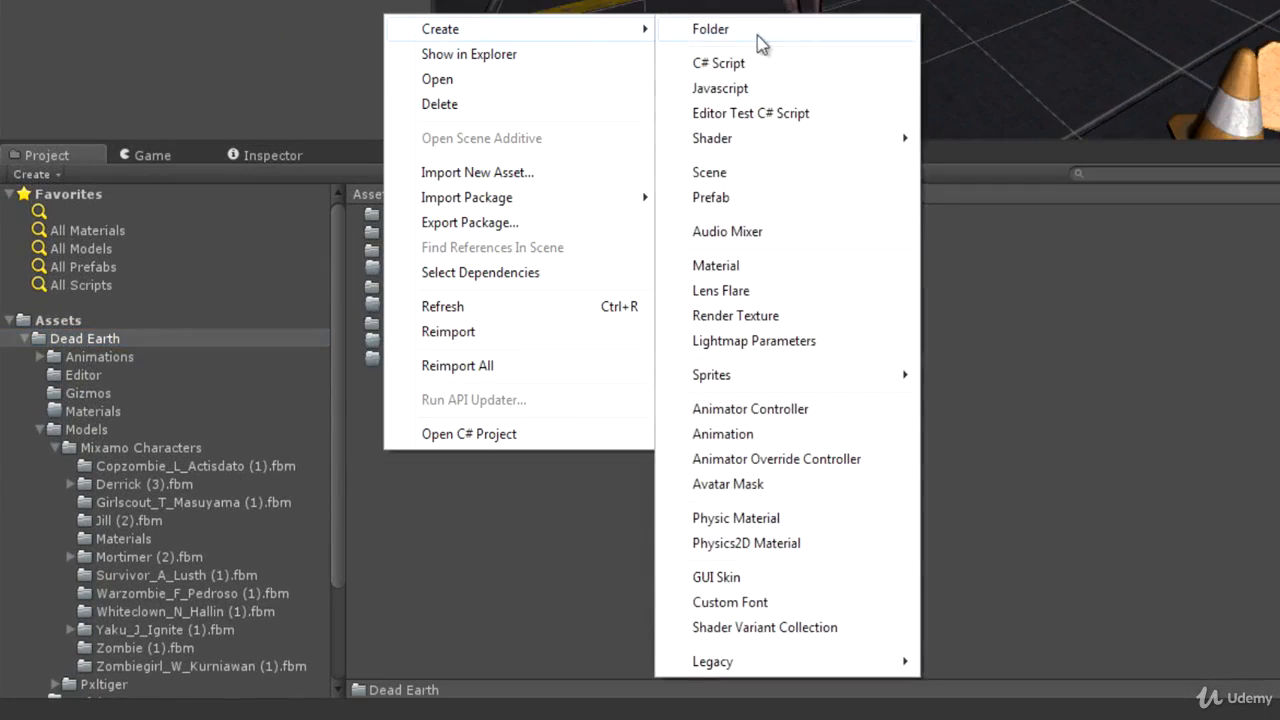
pyautogui.click(757, 31)
pyautogui.press('BackSpace')
pyautogui.write('Animator Controllers')
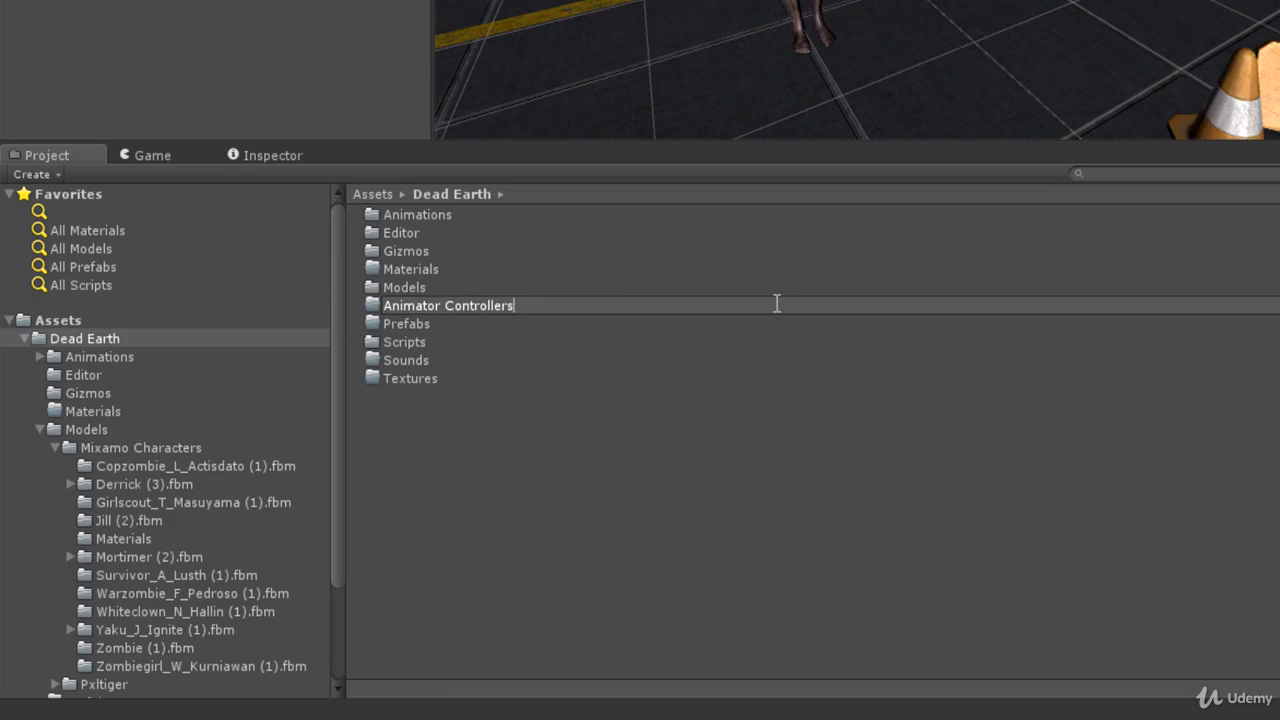
pyautogui.press('Return')
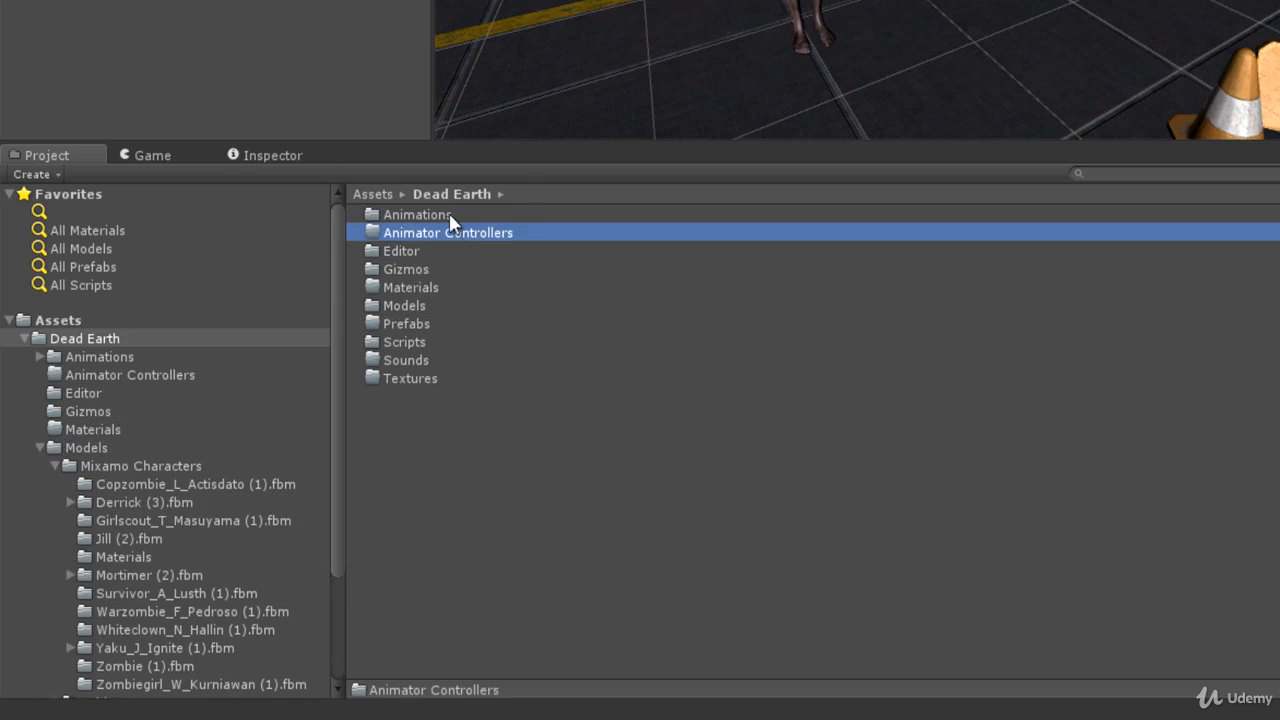
# - Create an animator controller named My Test Controller inside the Animator Controllers folder
pyautogui.doubleClick(431, 233)
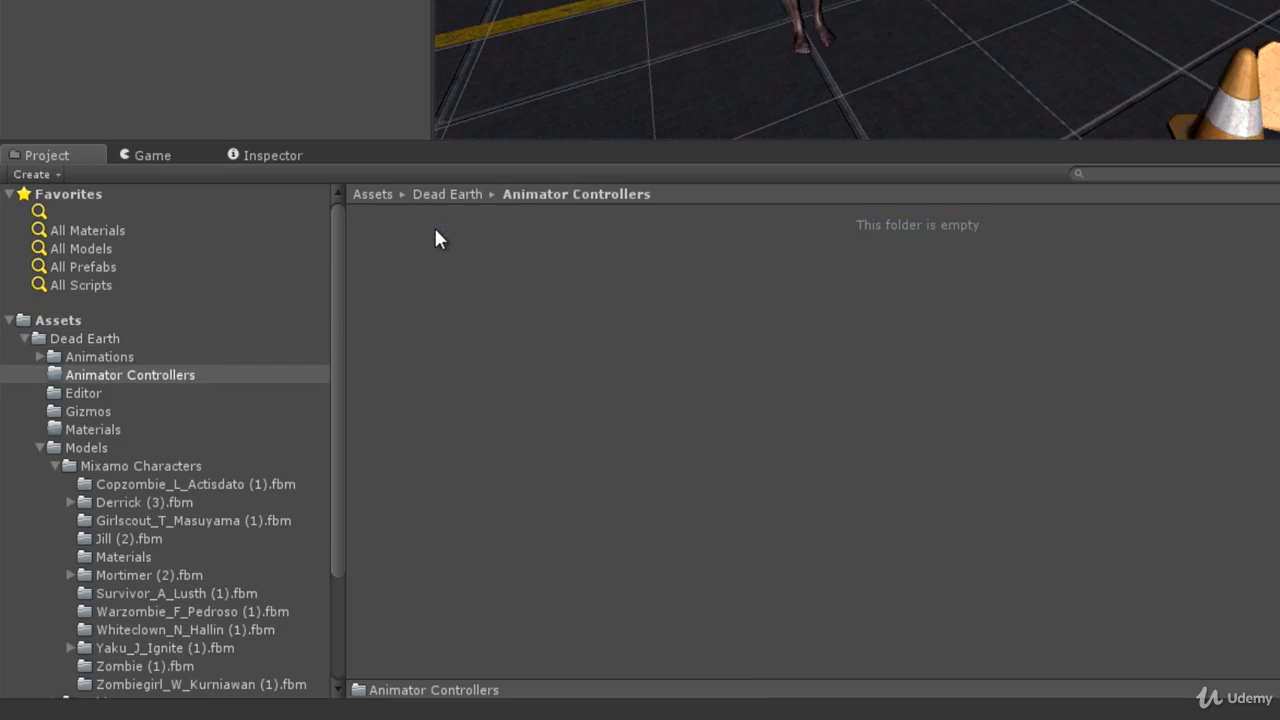
pyautogui.rightClick(433, 259)
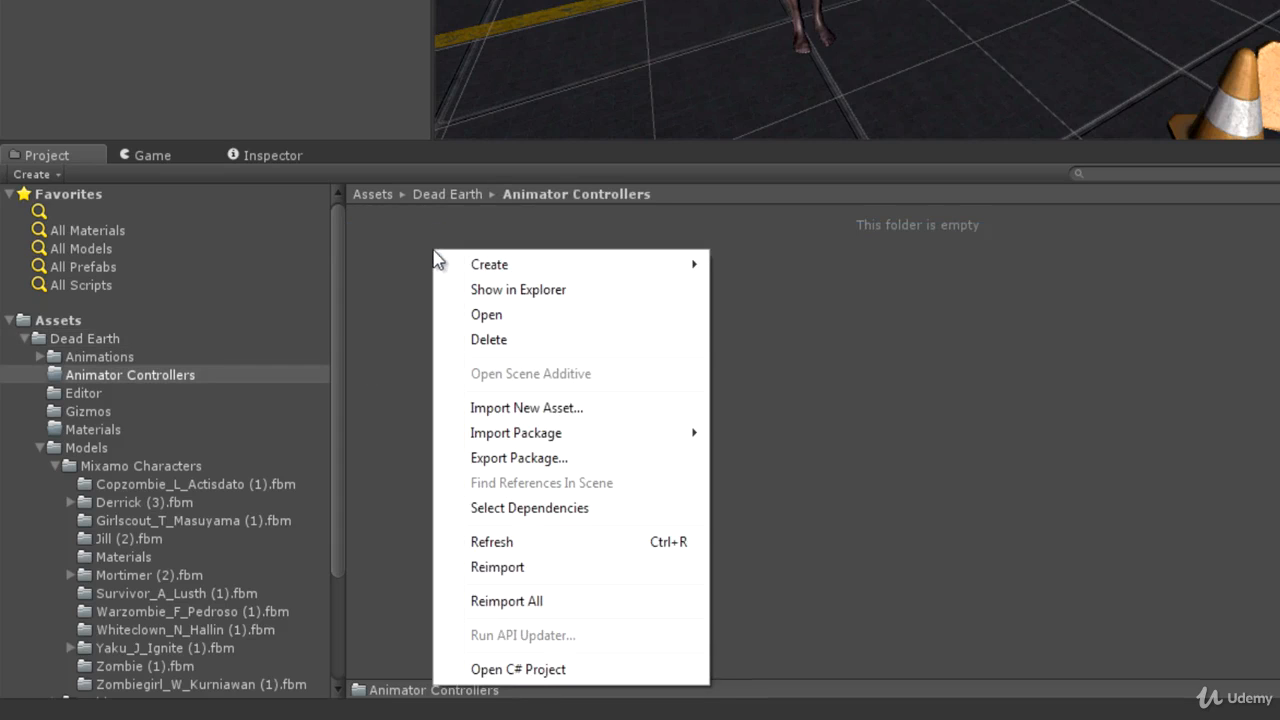
pyautogui.moveTo(536, 265)
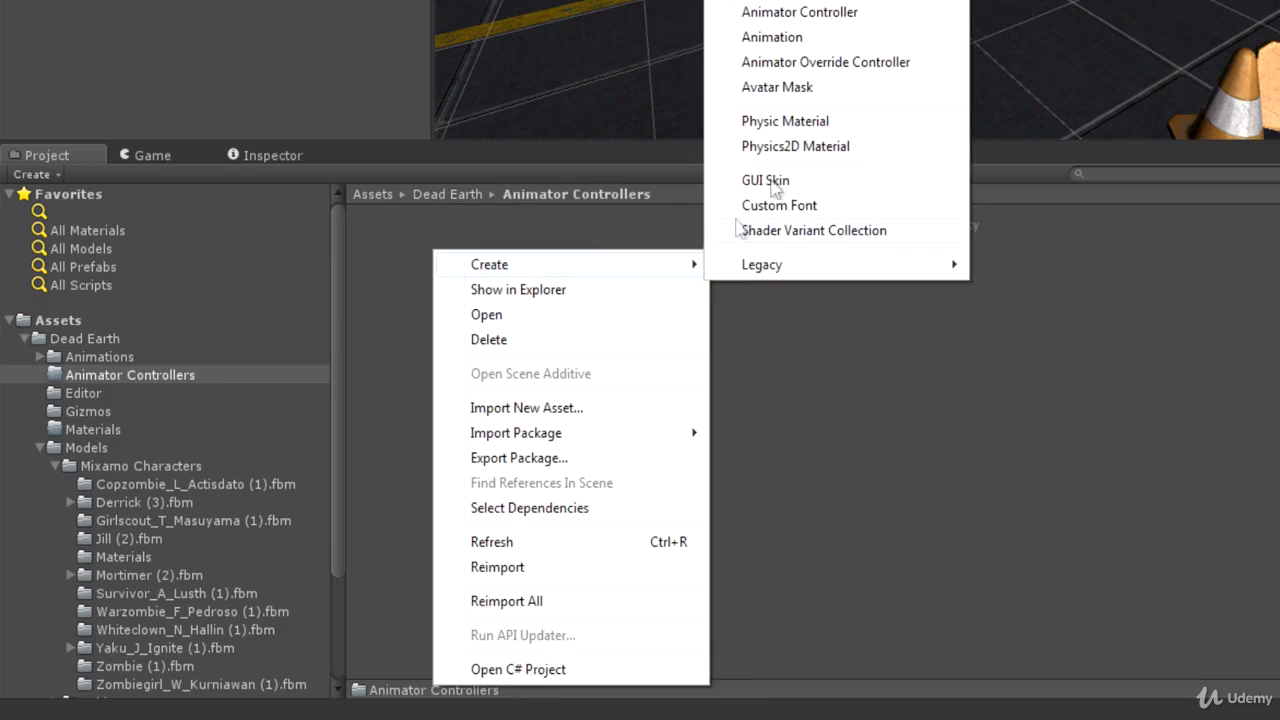
pyautogui.click(817, 20)
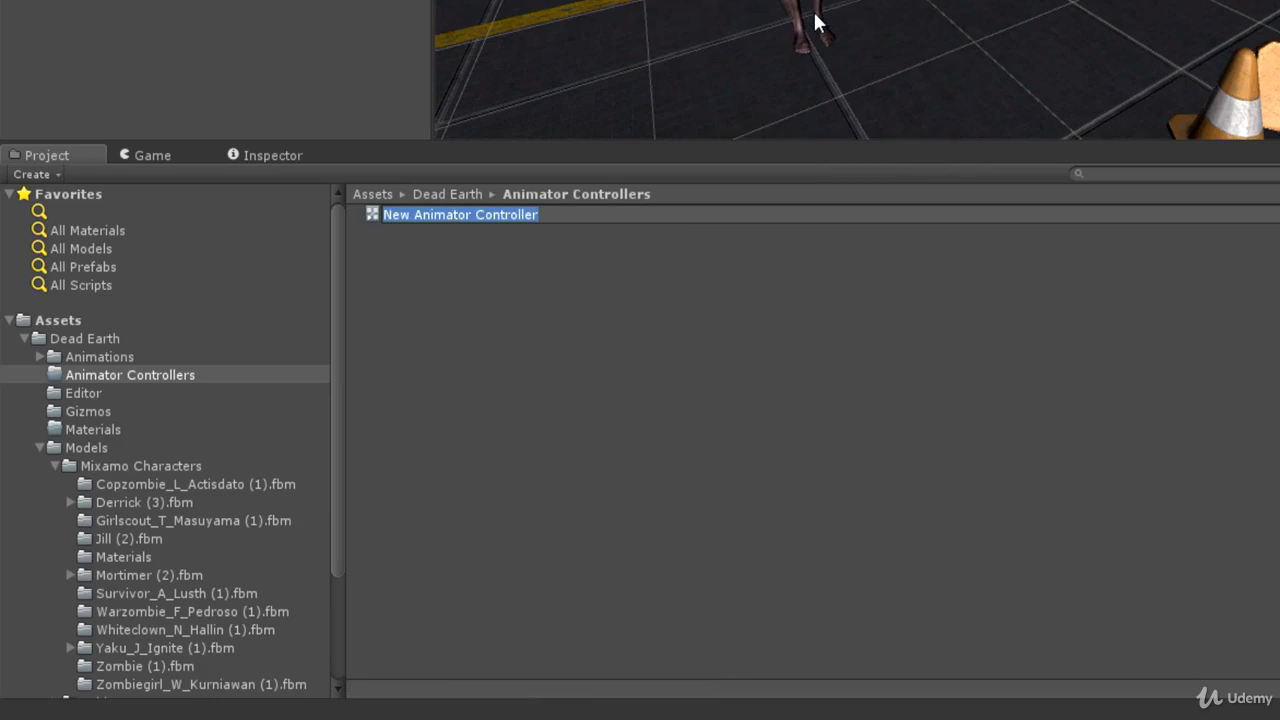
pyautogui.press('BackSpace')
pyautogui.write('MY Test')
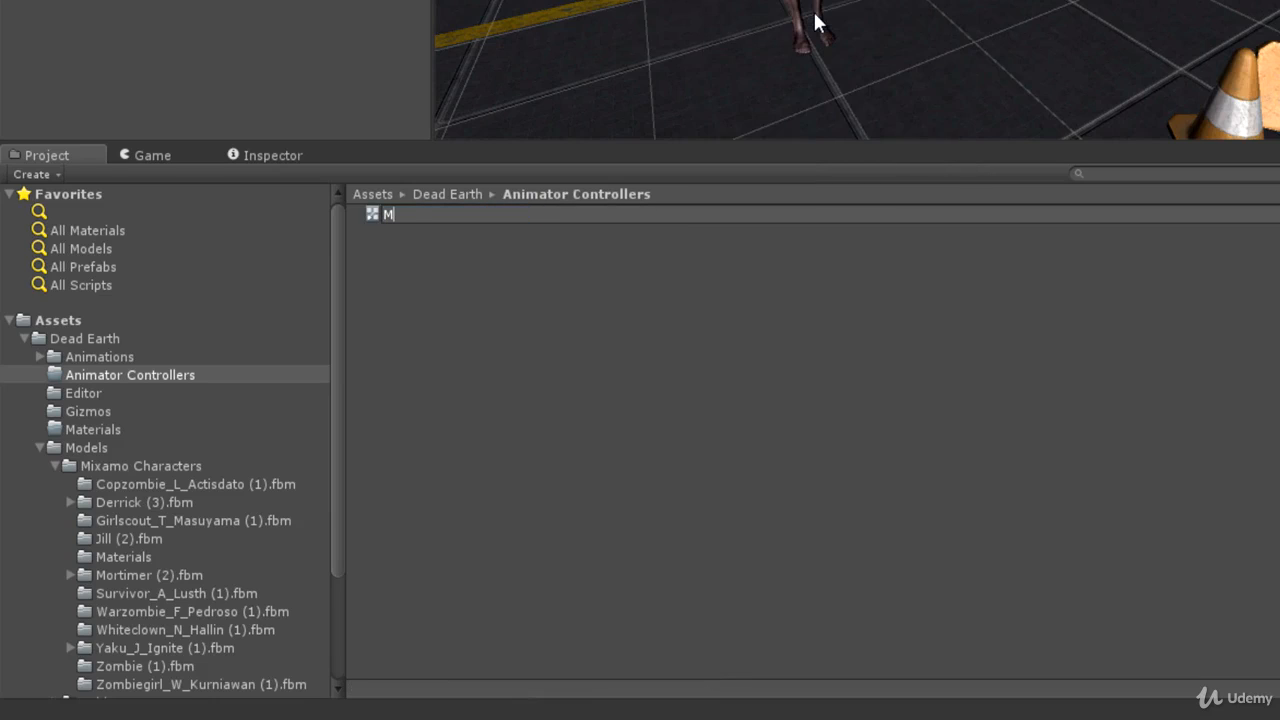
pyautogui.write(' Controller')
pyautogui.press('Return')
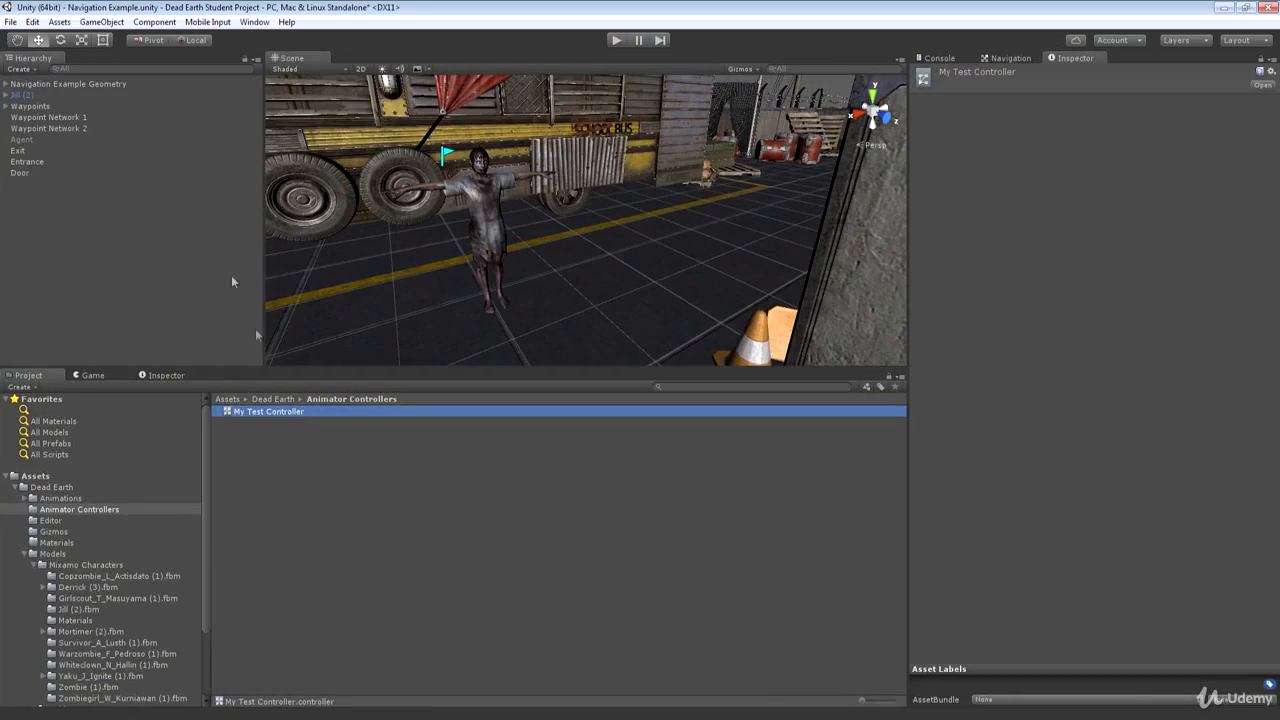
# - Assign My Test Controller as the controller of the Animator component on Jill (2), and enlarge the scene view
pyautogui.click(25, 56)
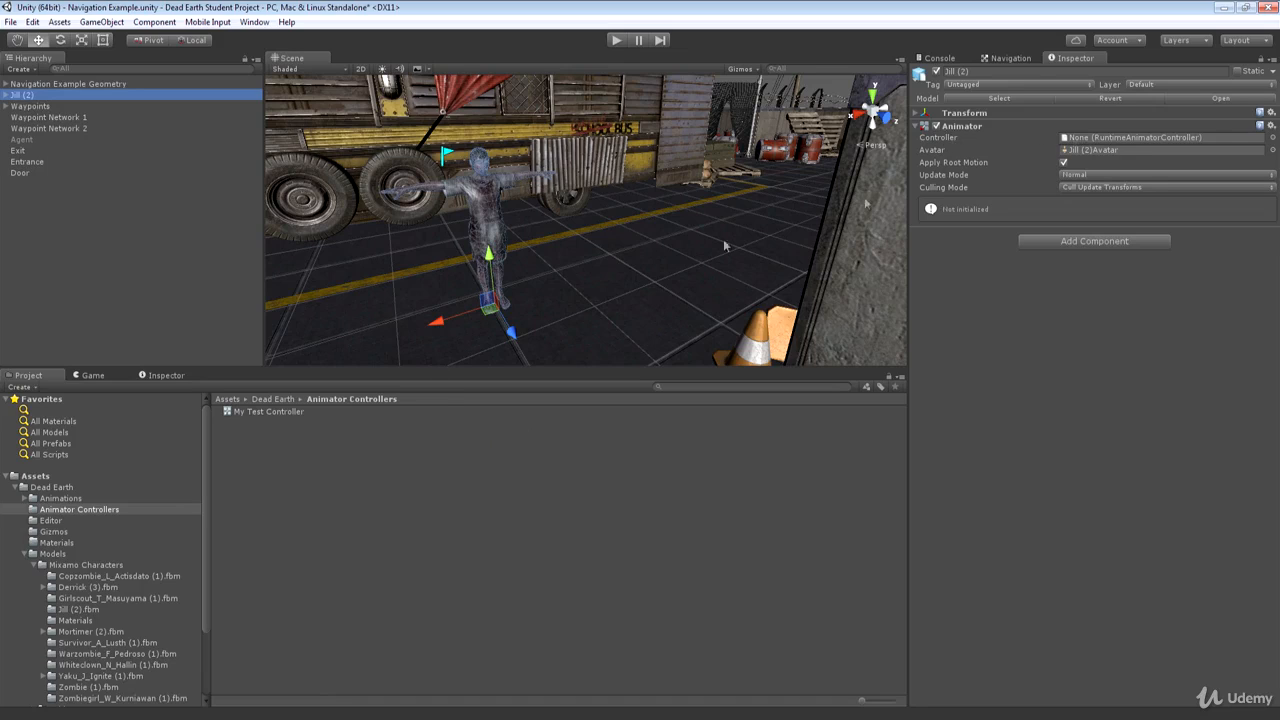
pyautogui.moveTo(255, 409); pyautogui.dragTo(1118, 138)
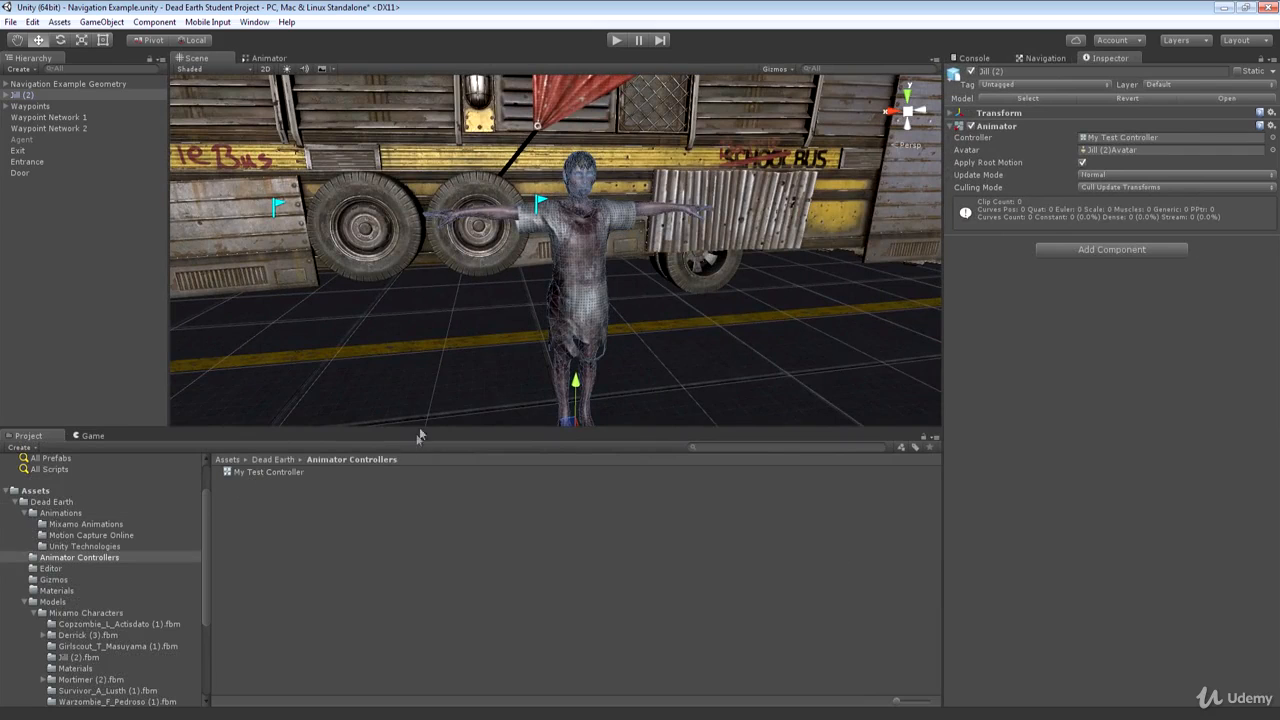
pyautogui.moveTo(416, 428); pyautogui.dragTo(415, 470)
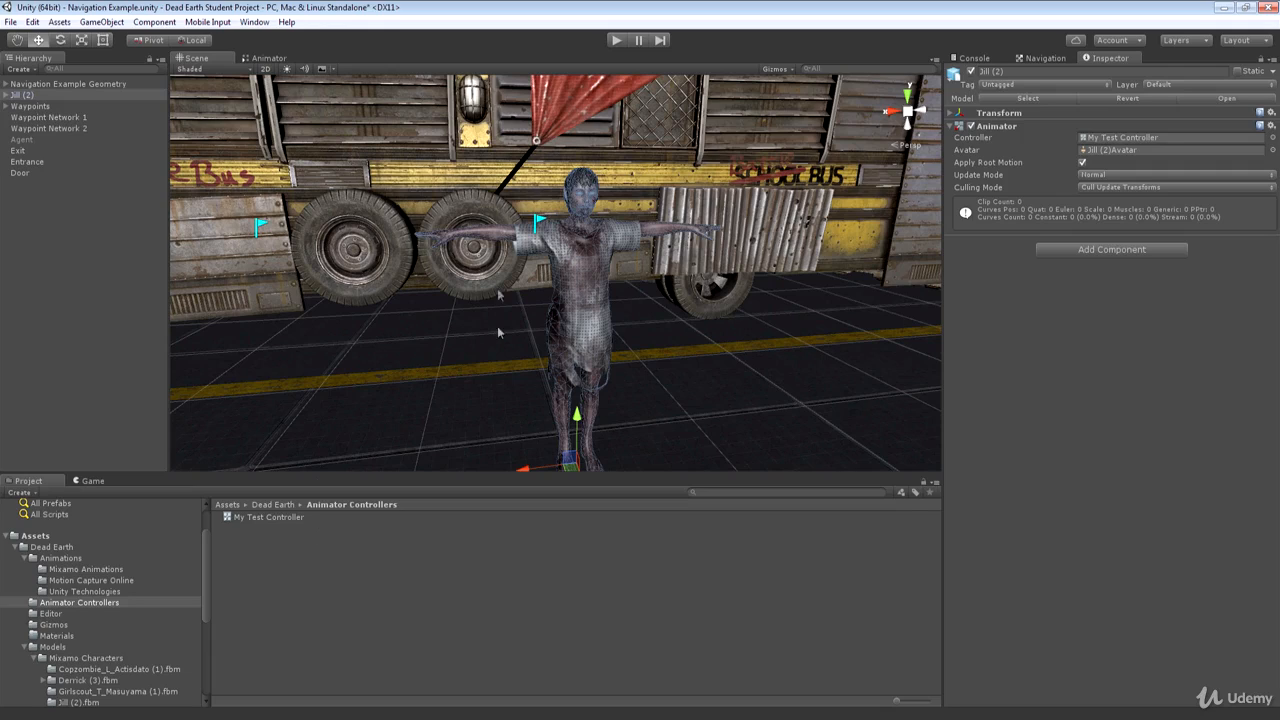
# - Open My Test Controller in the Animator window and reposition the Entry, Exit and Any State nodes of its Base Layer
pyautogui.doubleClick(265, 517)
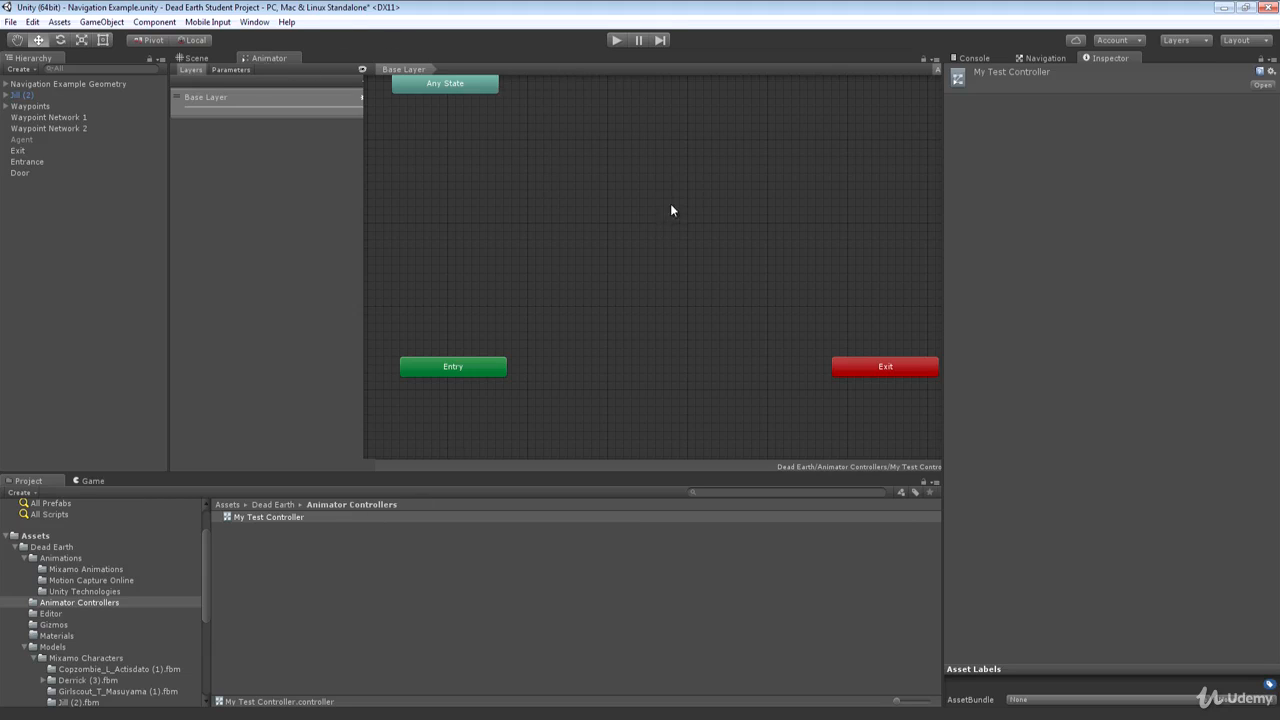
pyautogui.moveTo(469, 389); pyautogui.dragTo(469, 347)
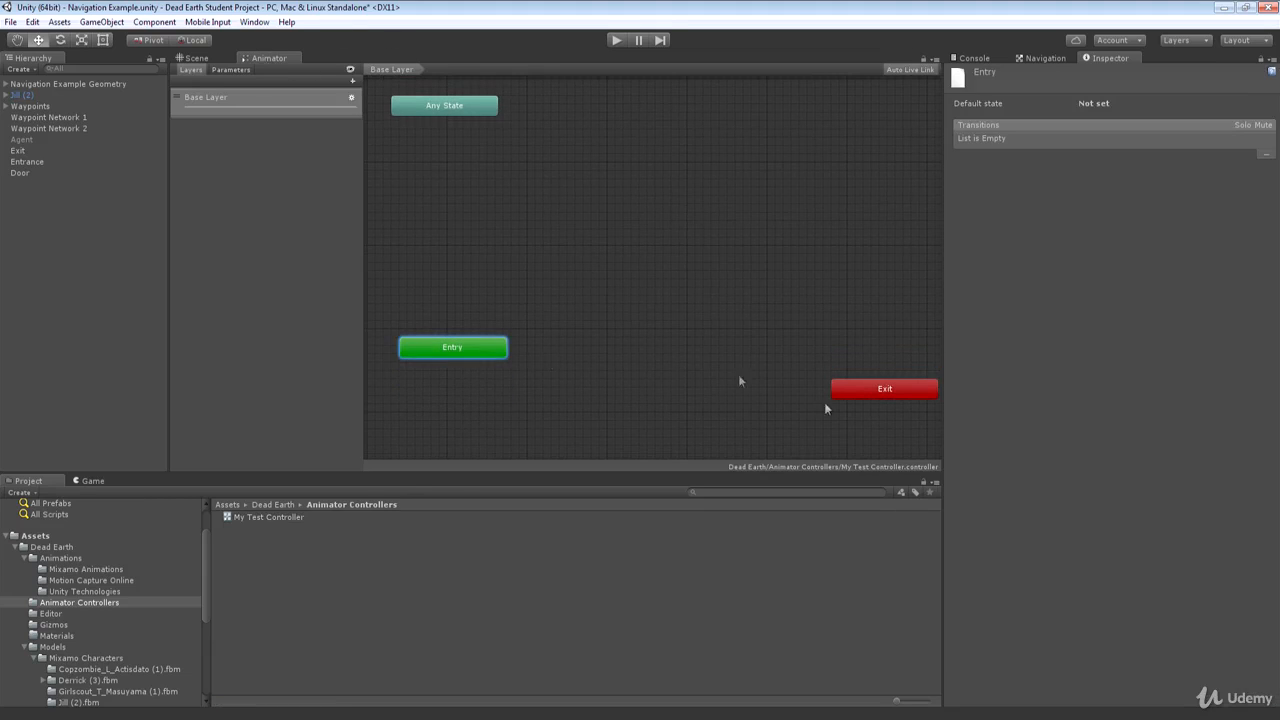
pyautogui.moveTo(900, 393); pyautogui.dragTo(860, 343)
pyautogui.moveTo(443, 106); pyautogui.dragTo(443, 173)
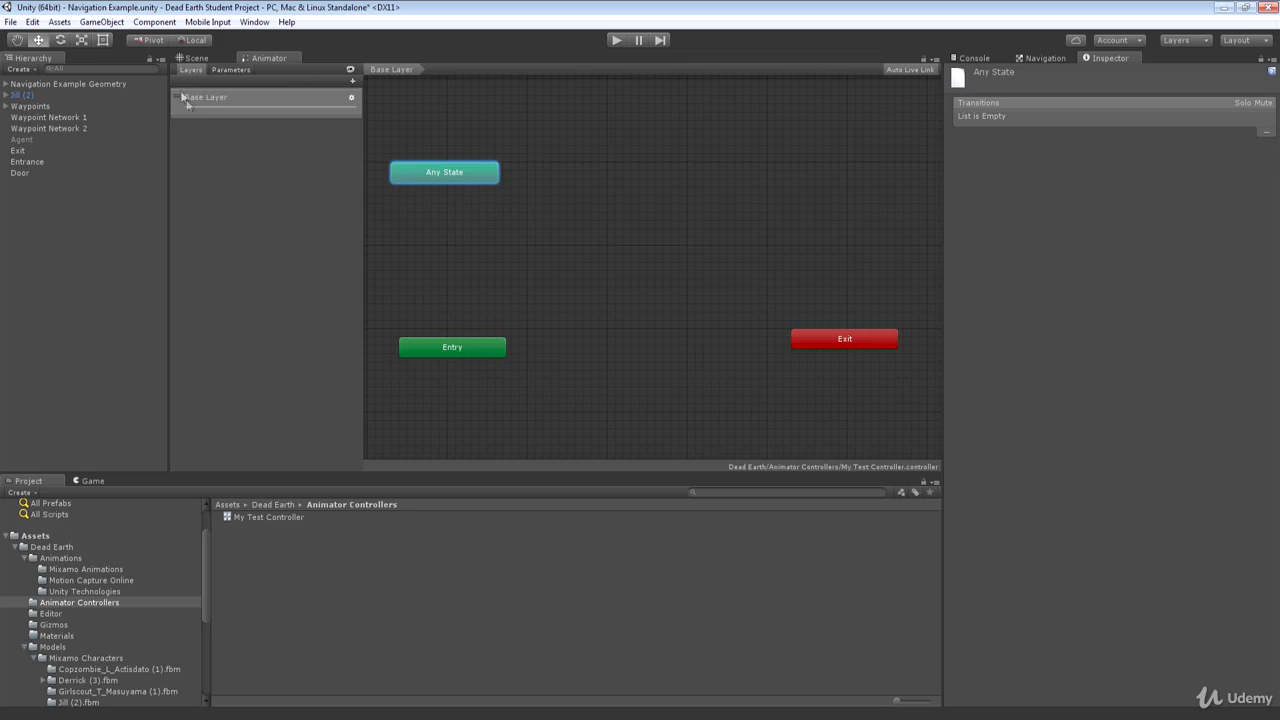
# - Close the Animator window and reopen it with Jill (2) selected in the scene
pyautogui.rightClick(267, 58)
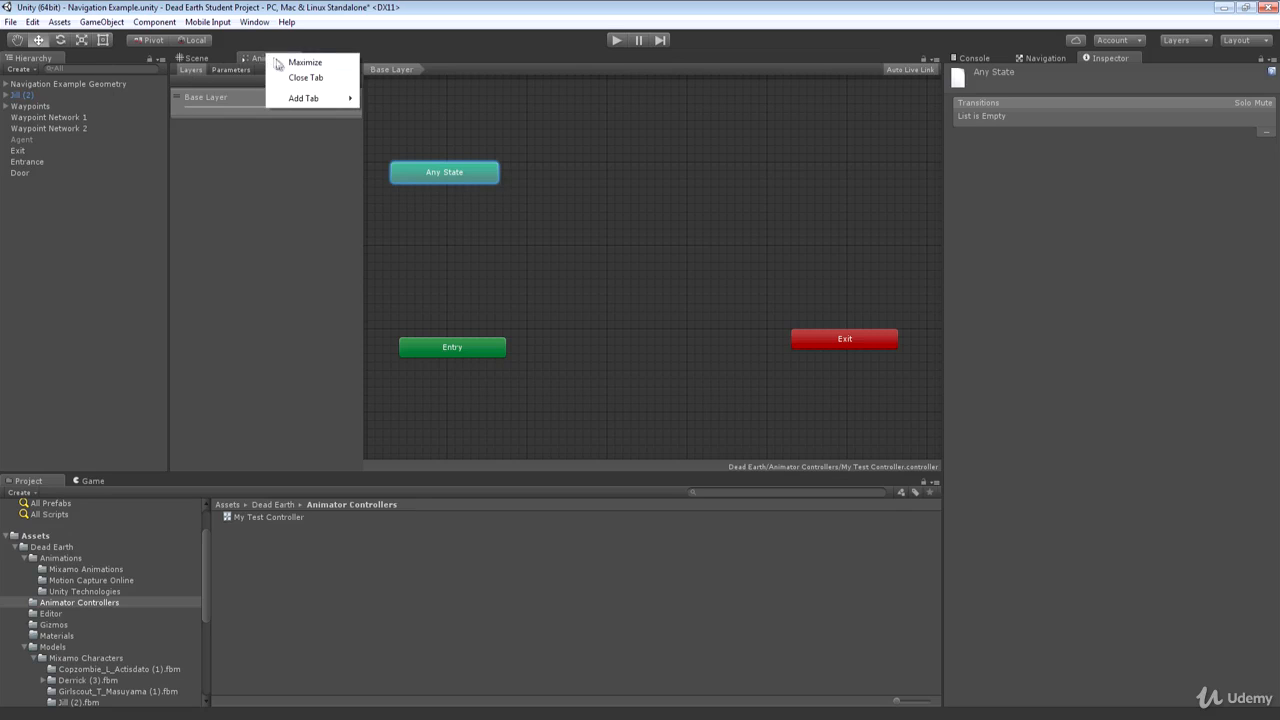
pyautogui.click(314, 77)
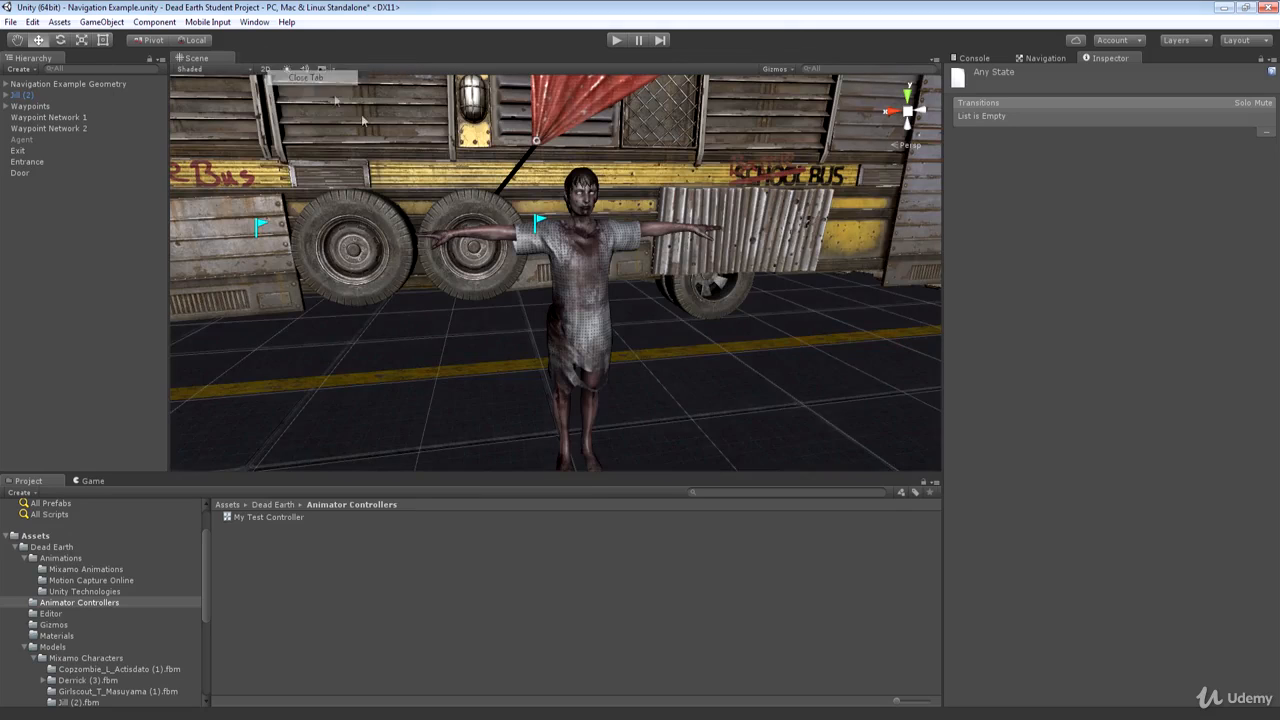
pyautogui.click(25, 95)
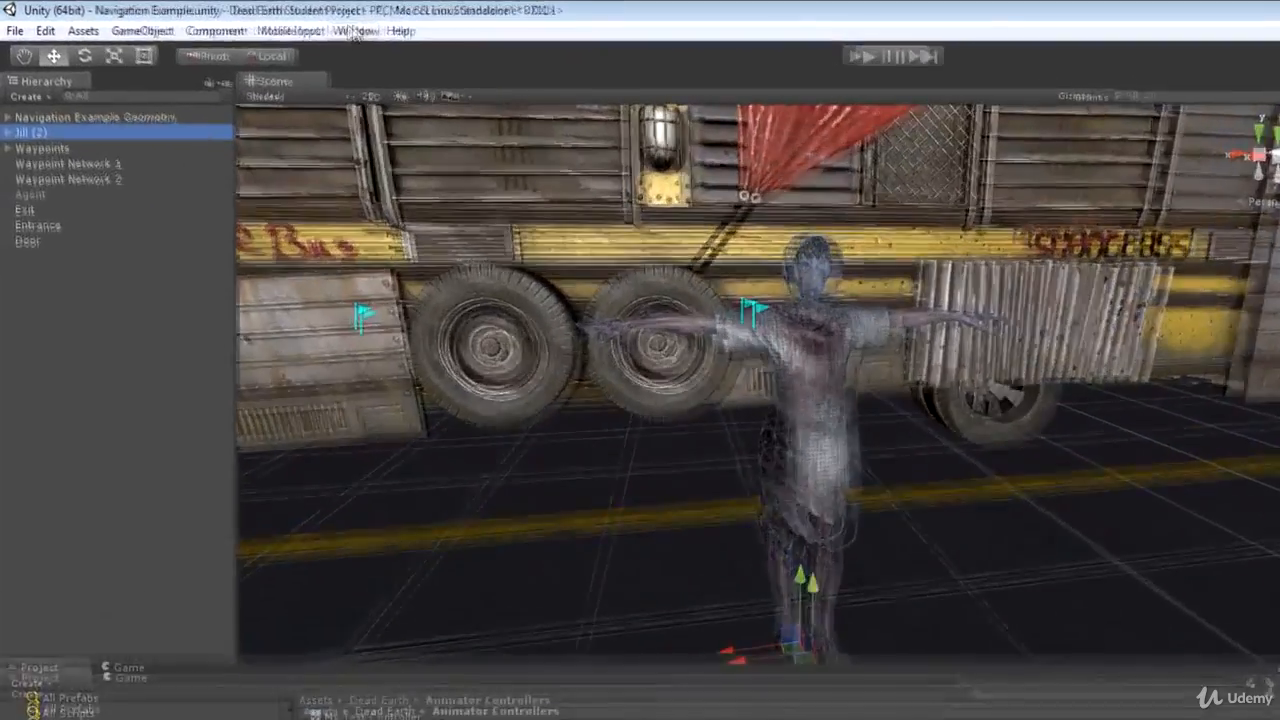
pyautogui.click(356, 31)
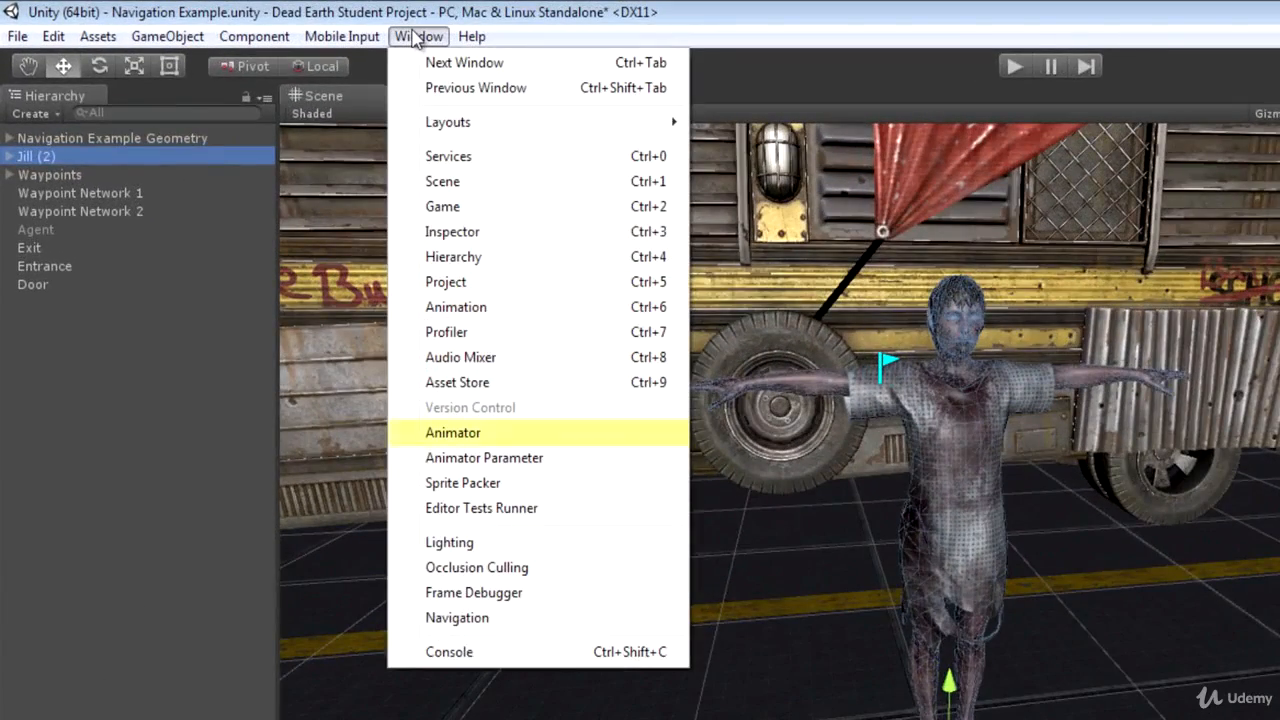
pyautogui.click(460, 436)
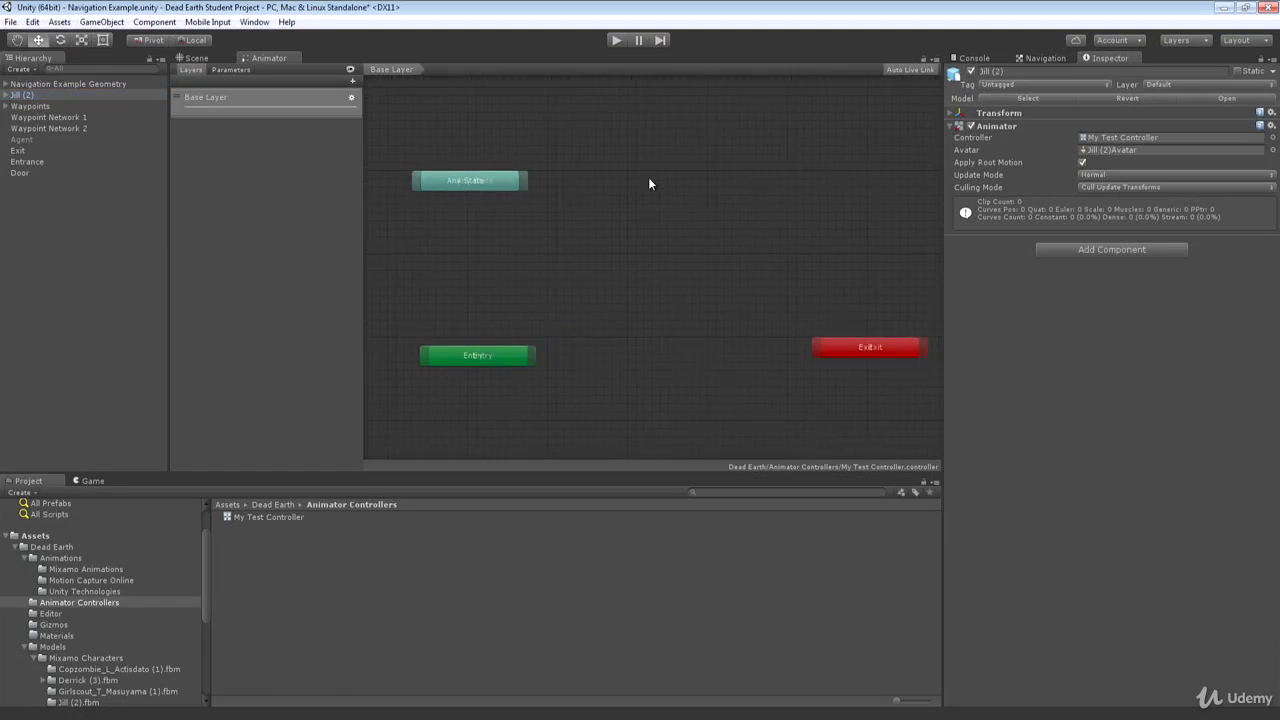
pyautogui.click(680, 288)
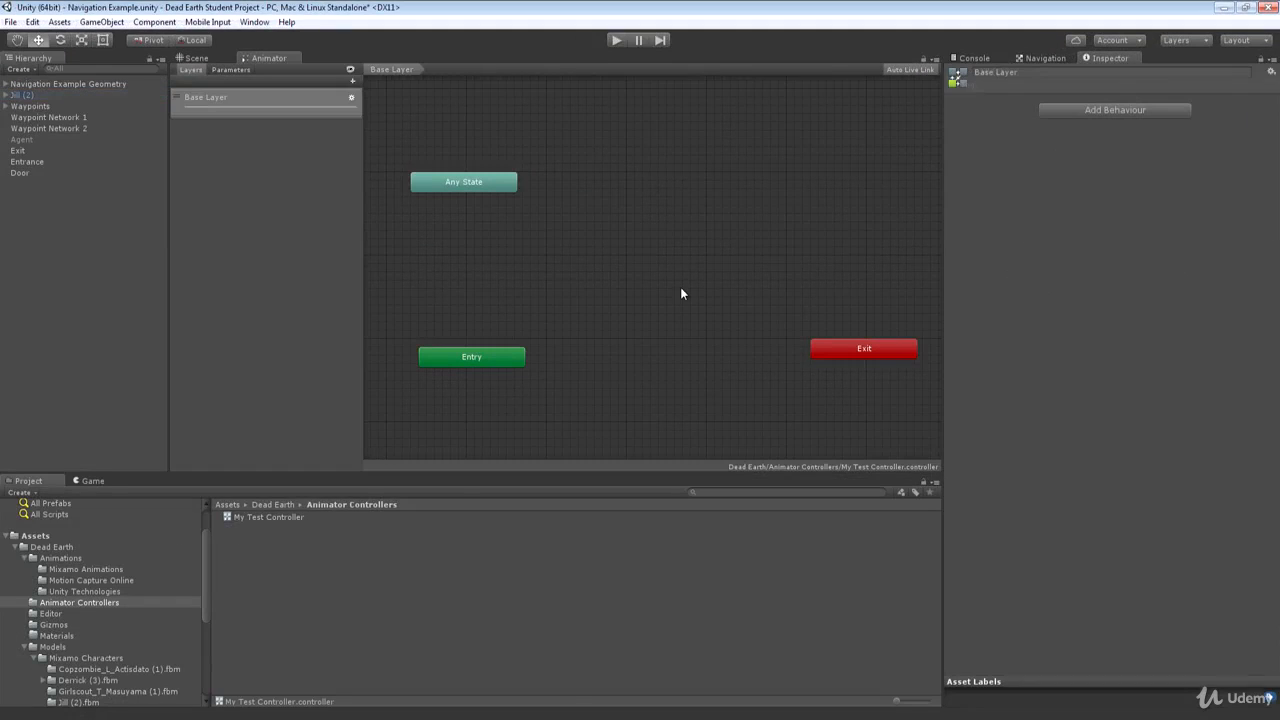
pyautogui.click(255, 22)
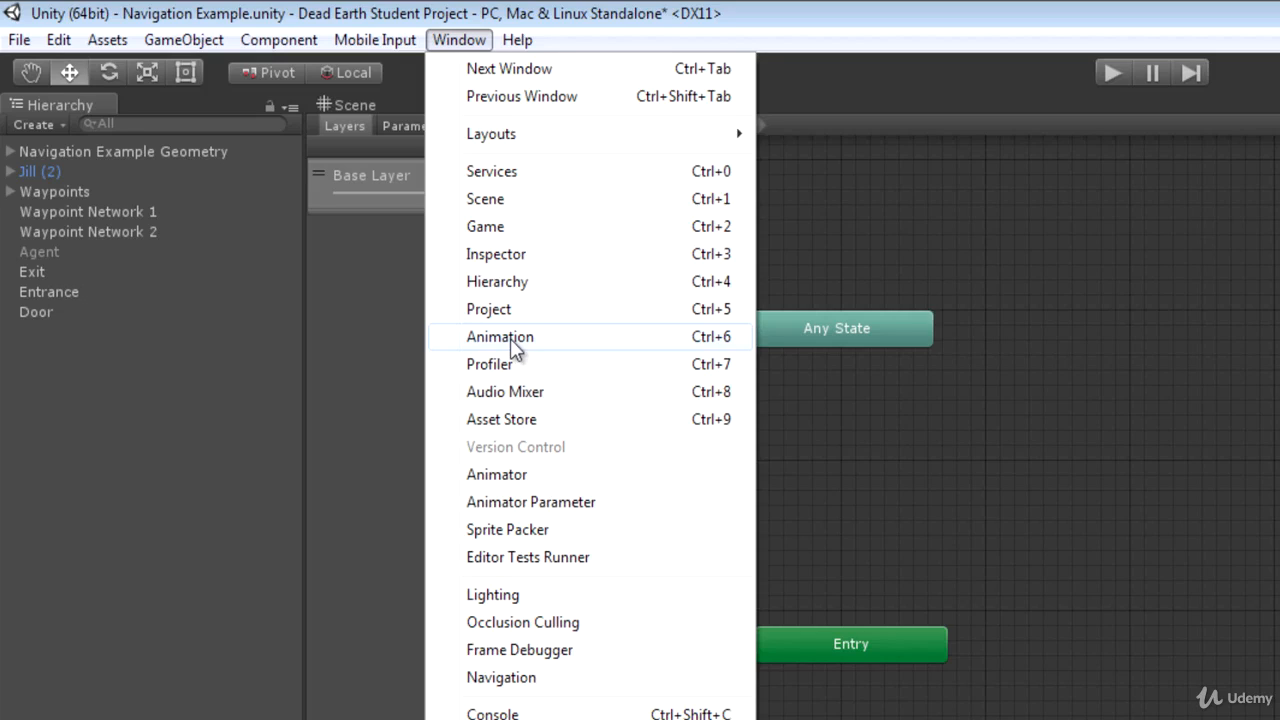
pyautogui.click(514, 474)
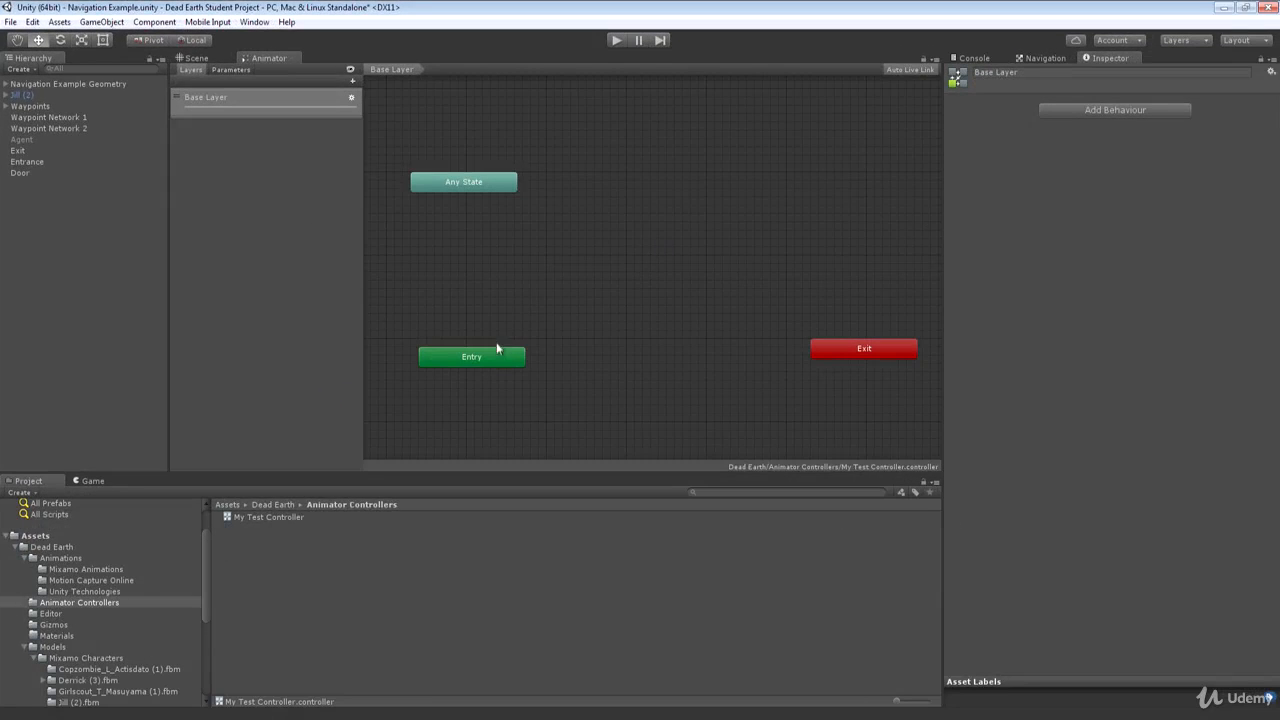
# - Spread the Entry and Exit nodes further apart and move the Any State node higher above Entry
pyautogui.moveTo(503, 354); pyautogui.dragTo(472, 338)
pyautogui.moveTo(907, 360); pyautogui.dragTo(935, 352)
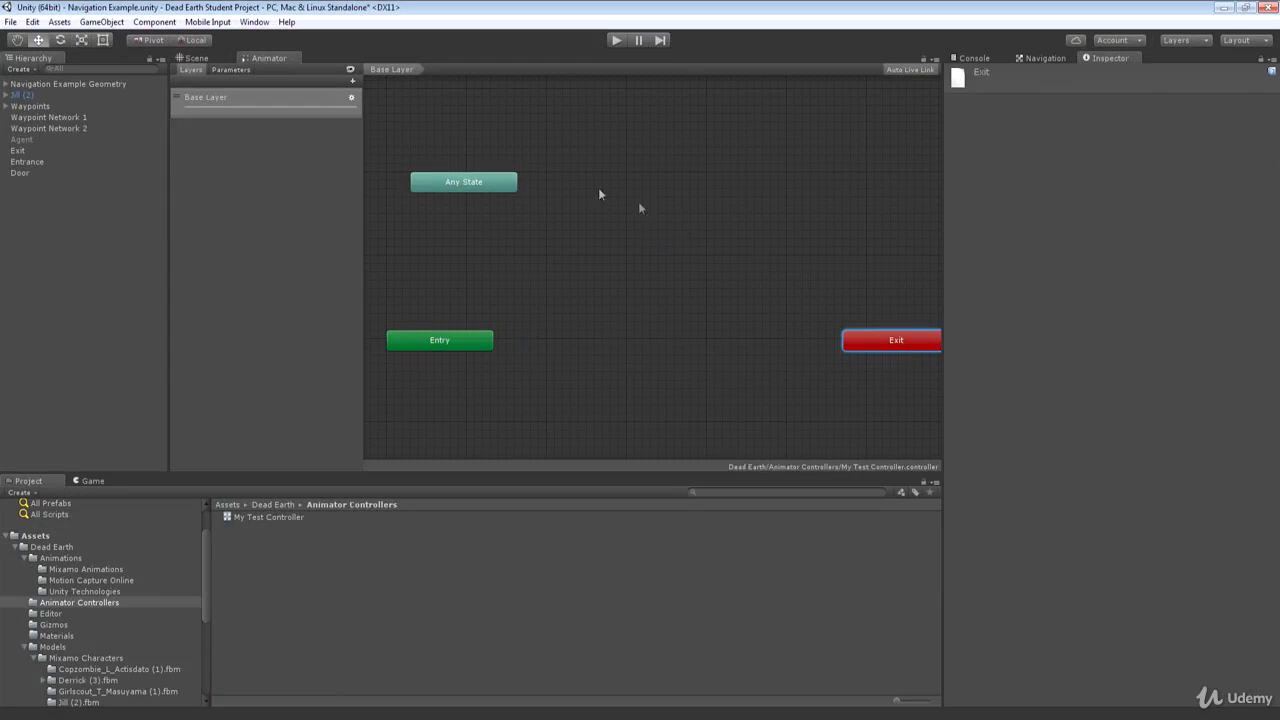
pyautogui.moveTo(480, 182); pyautogui.dragTo(456, 140)
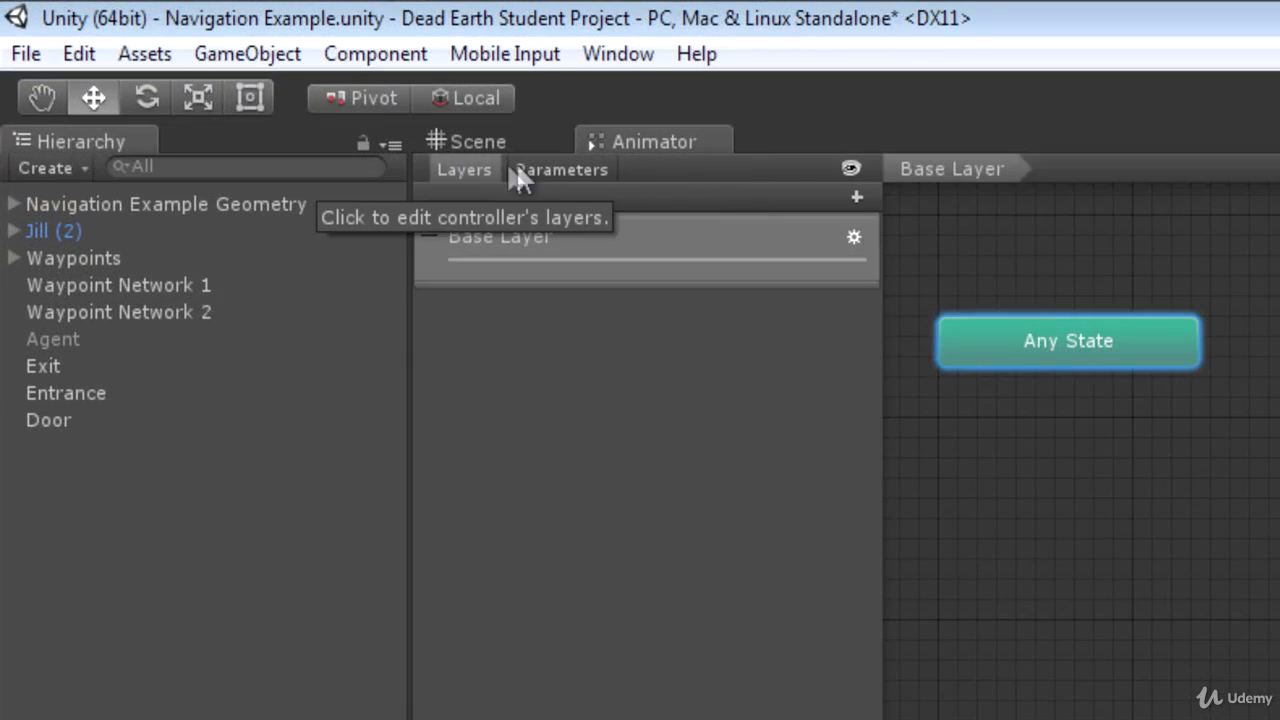
# - Check the animator controller's parameter list and return to its layer list
pyautogui.click(548, 170)
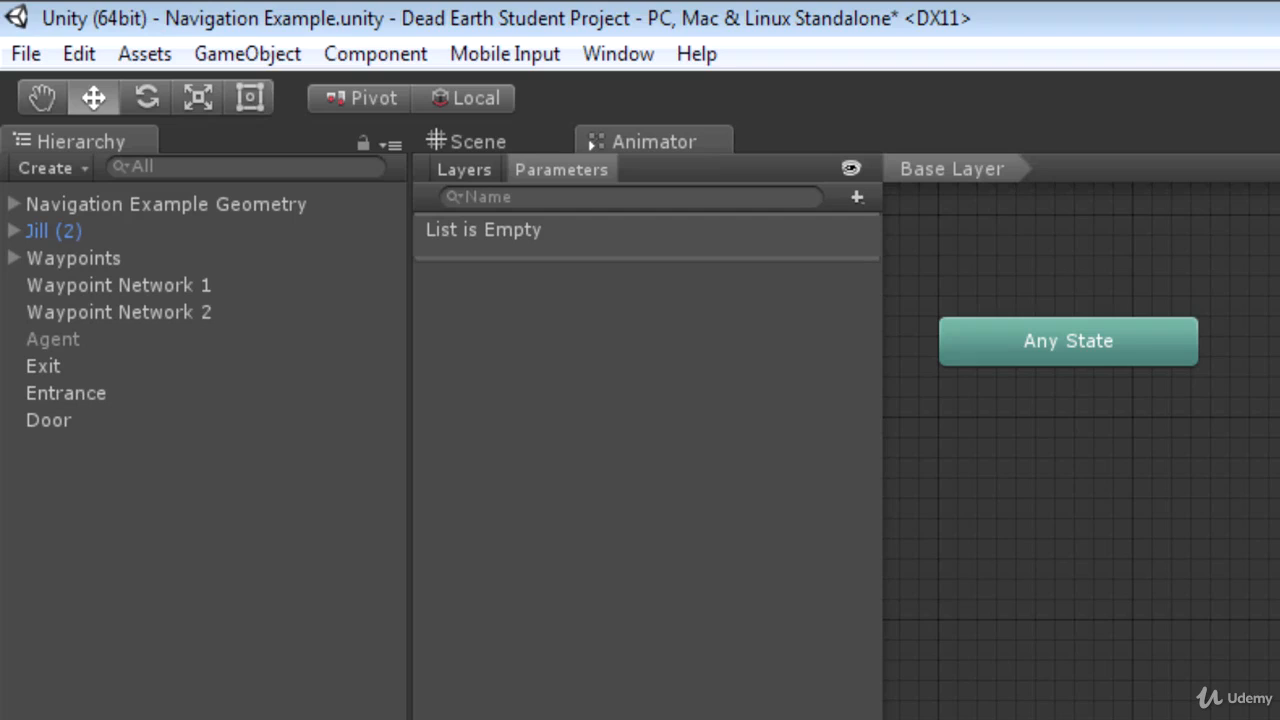
pyautogui.click(472, 168)
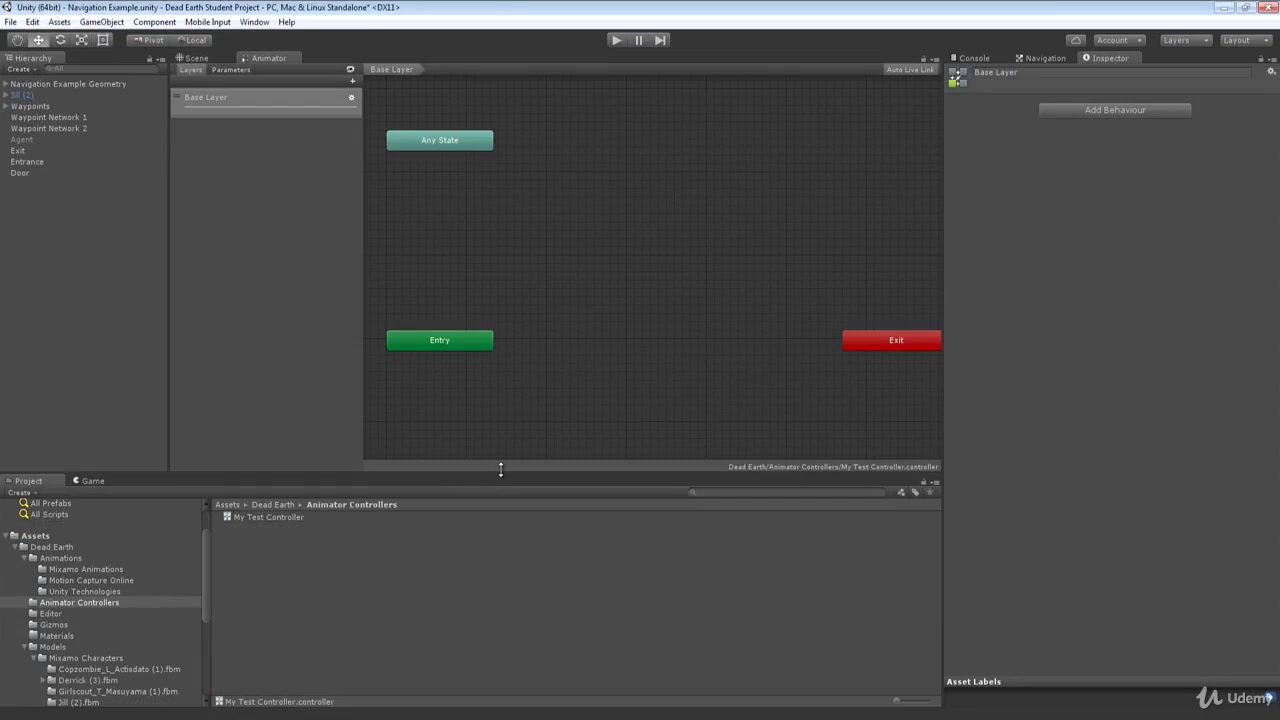
# - Enlarge the Project area, open the Mixamo Animations folder and select the Jill@zombie_idle_1 animation
pyautogui.moveTo(501, 468); pyautogui.dragTo(505, 368)
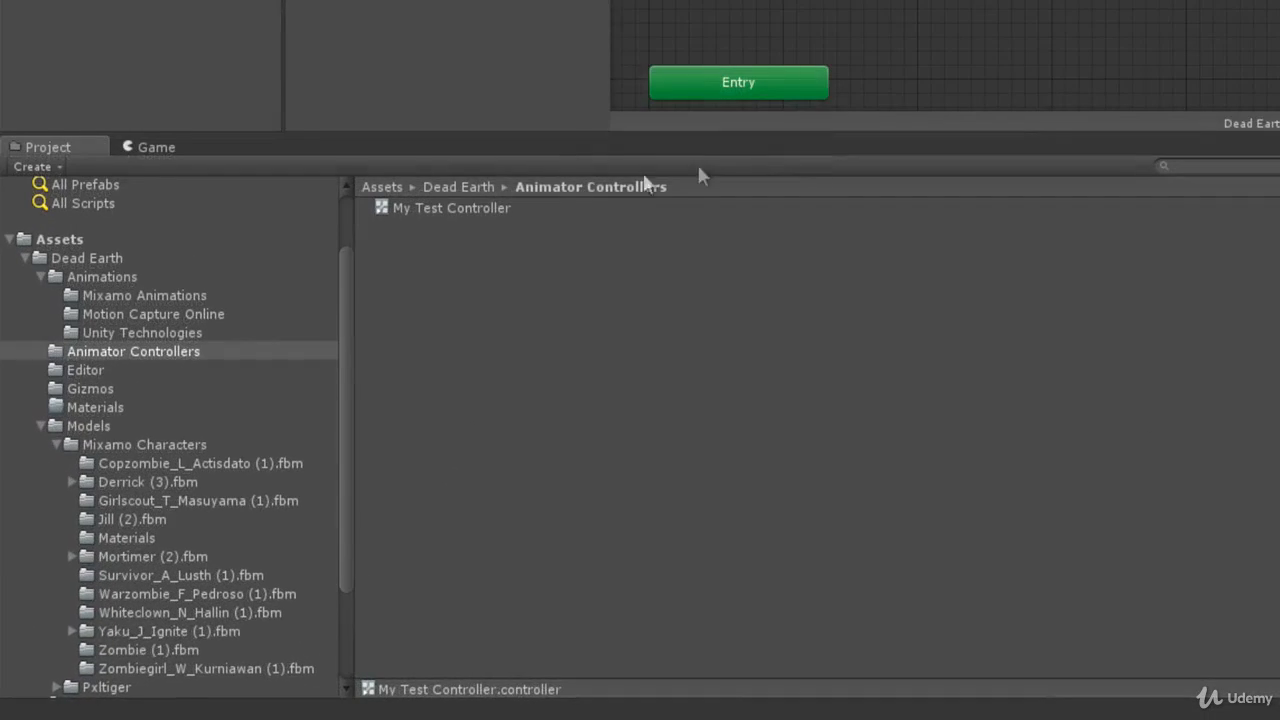
pyautogui.click(100, 277)
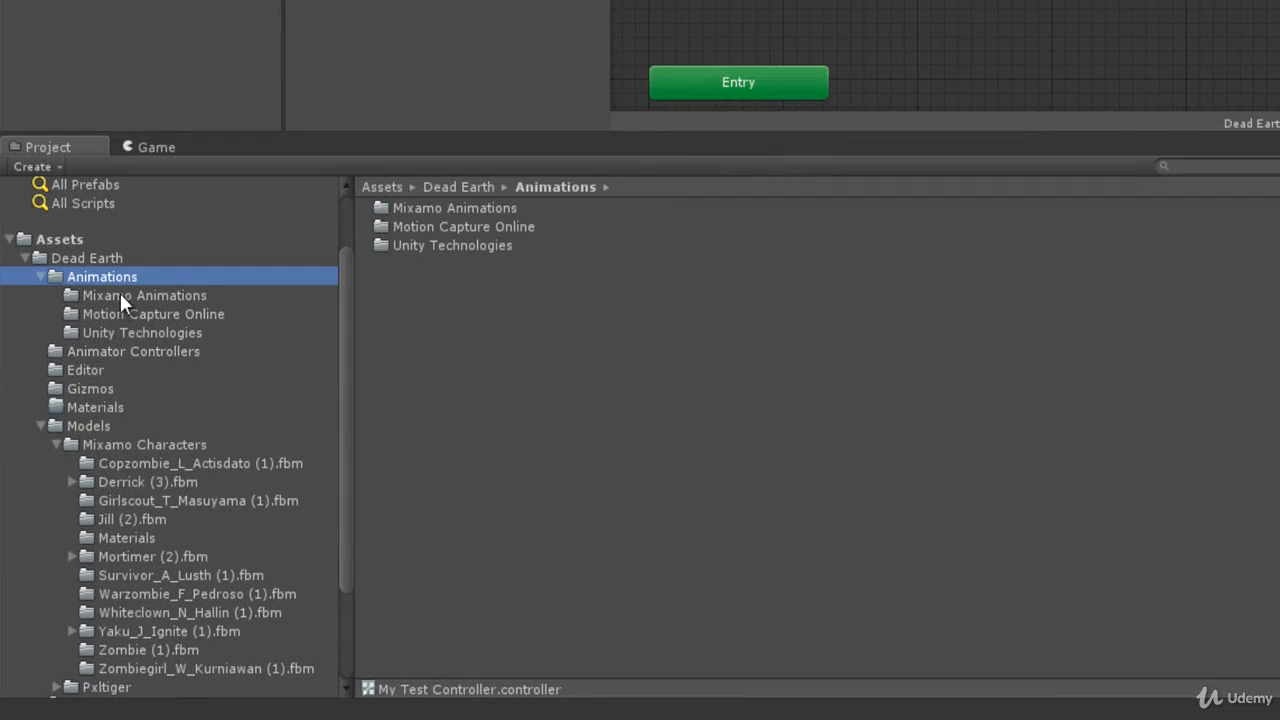
pyautogui.click(120, 295)
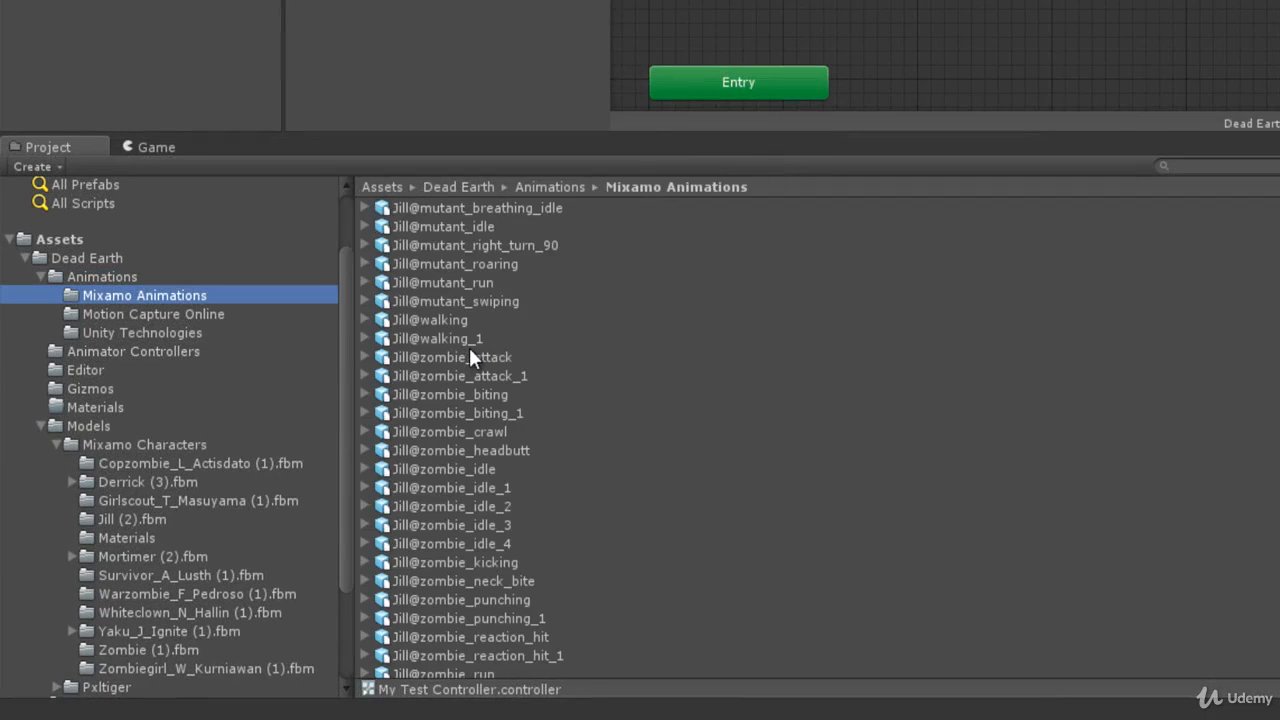
pyautogui.click(437, 470)
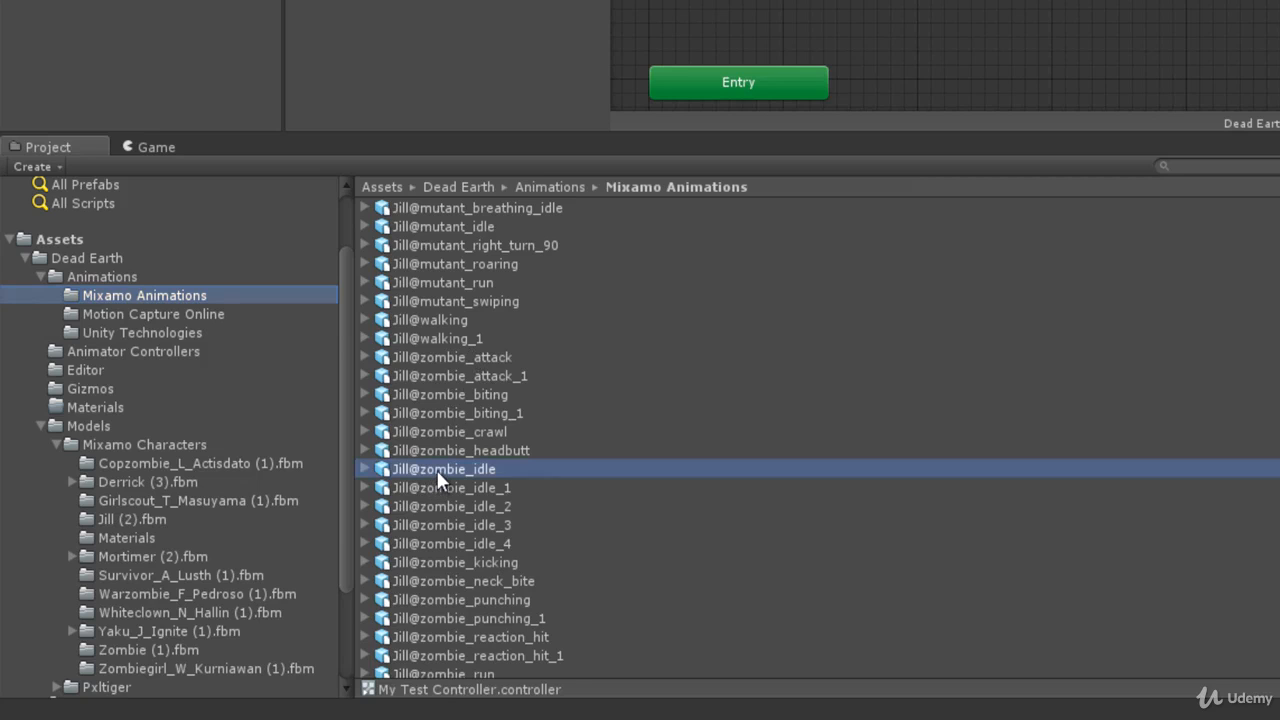
pyautogui.click(425, 494)
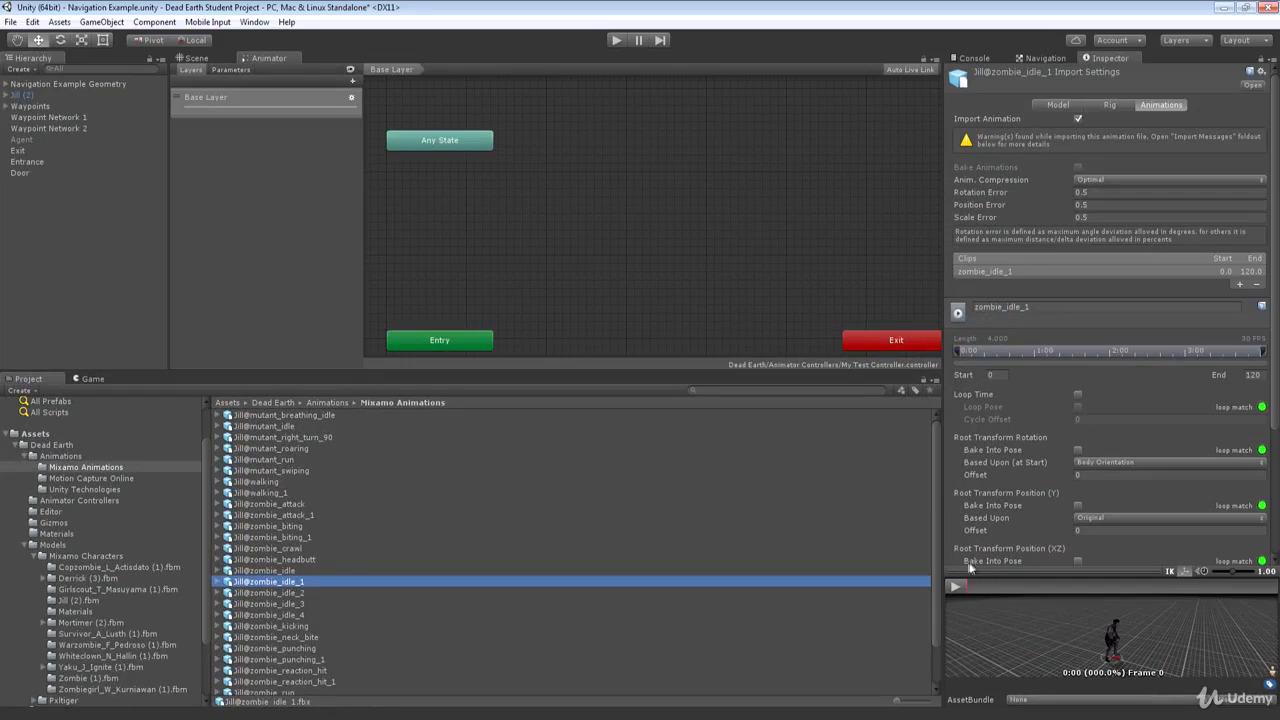
# - Play the Jill@zombie_idle_1 animation in an enlarged preview, stop it and shrink the preview again
pyautogui.moveTo(1000, 571); pyautogui.dragTo(963, 266)
pyautogui.click(955, 263)
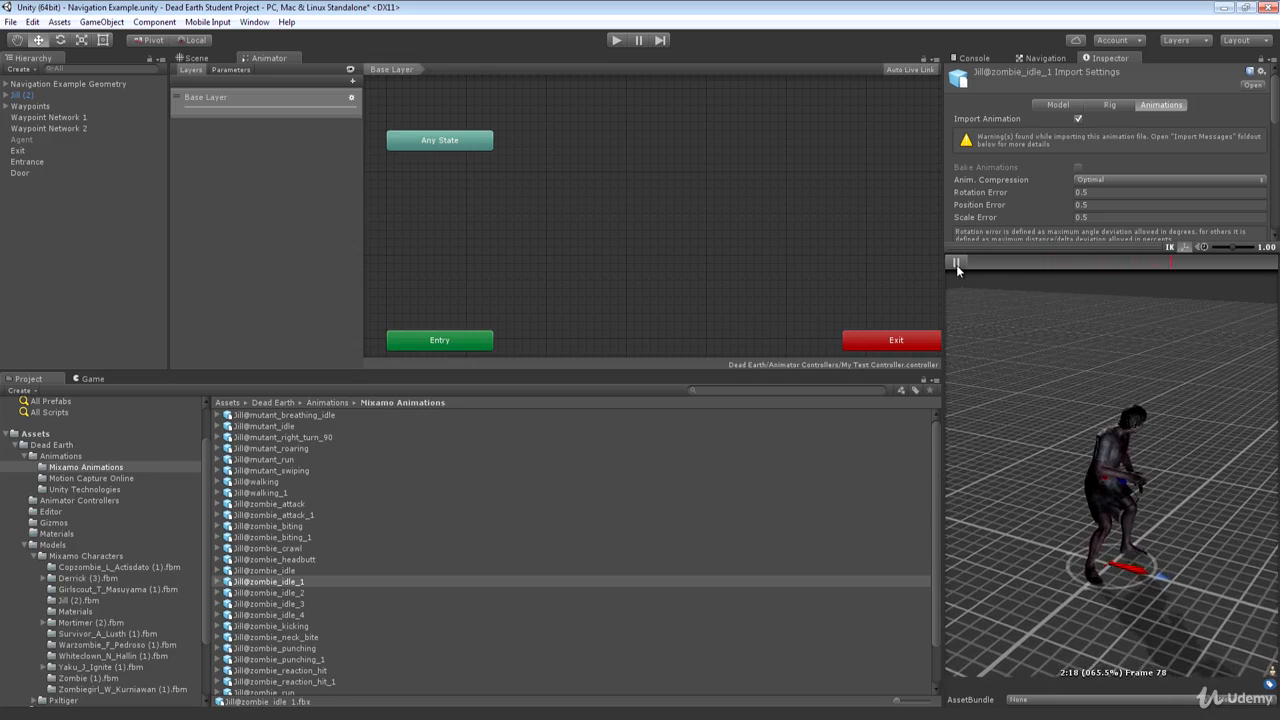
pyautogui.click(956, 264)
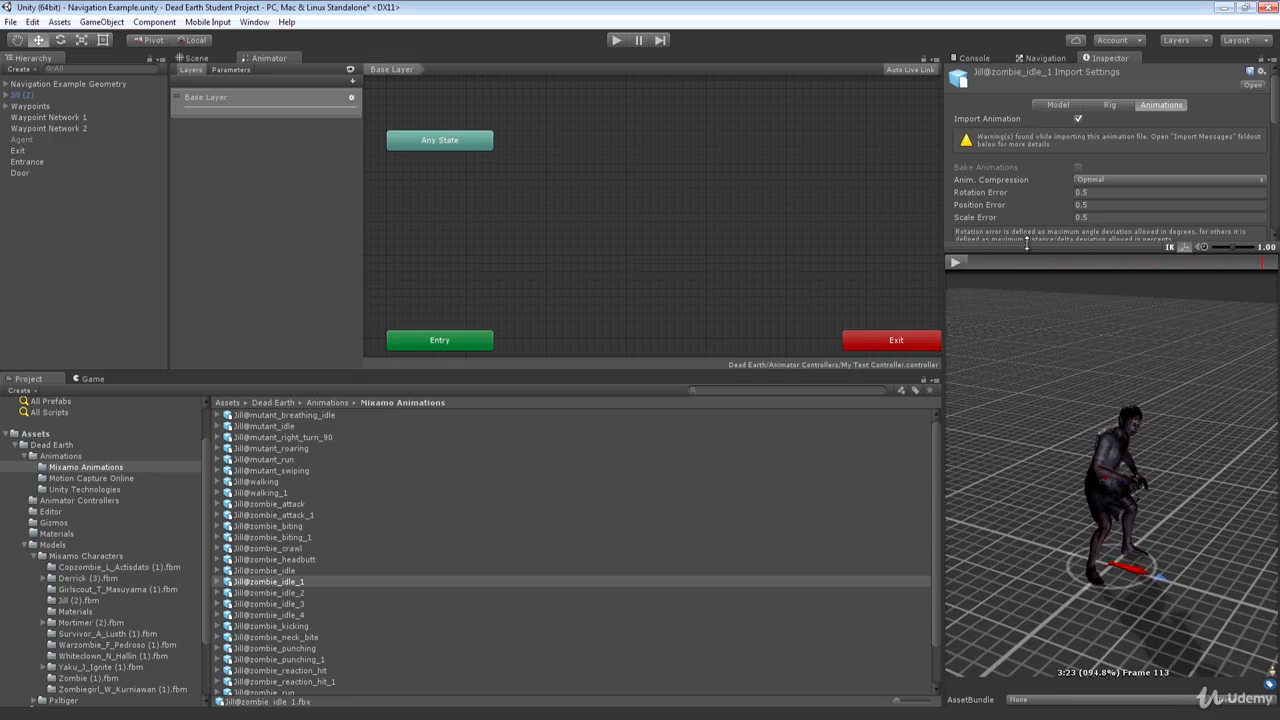
pyautogui.moveTo(1027, 245); pyautogui.dragTo(1040, 532)
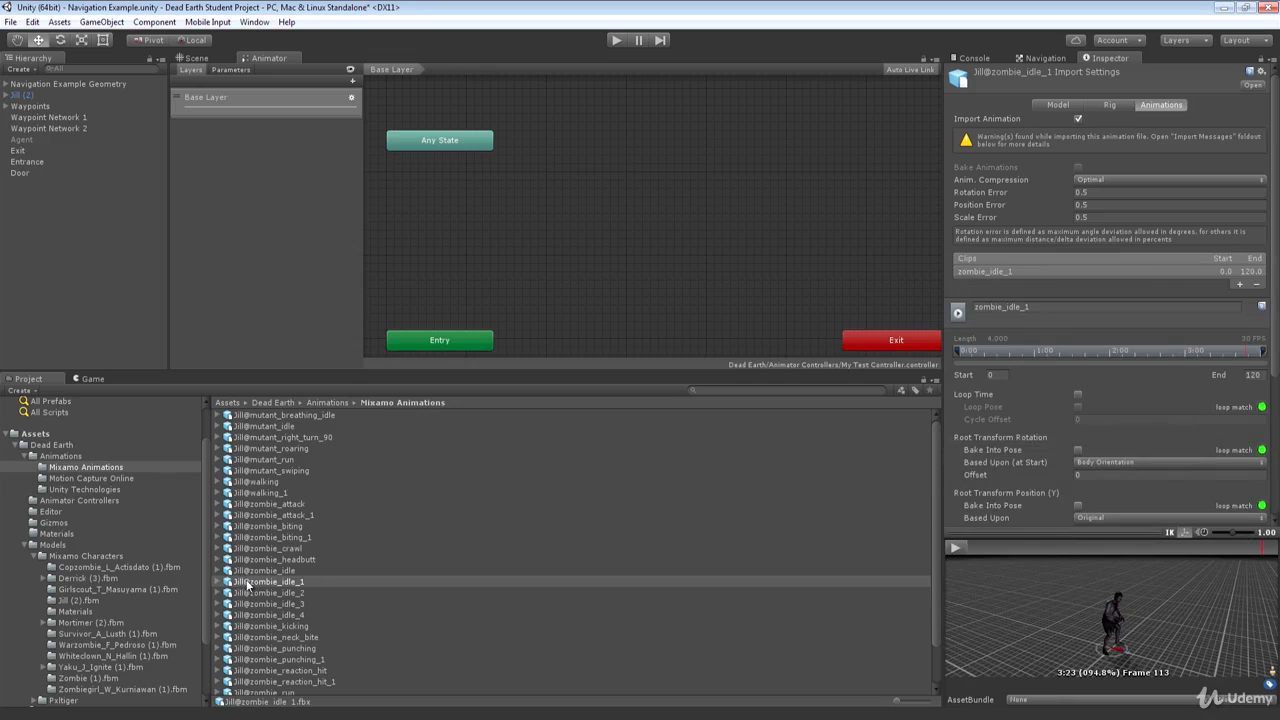
# - Add Jill@zombie_idle_1 to the Base Layer as the default state and position it between Any State and Exit
pyautogui.moveTo(255, 582); pyautogui.dragTo(632, 218)
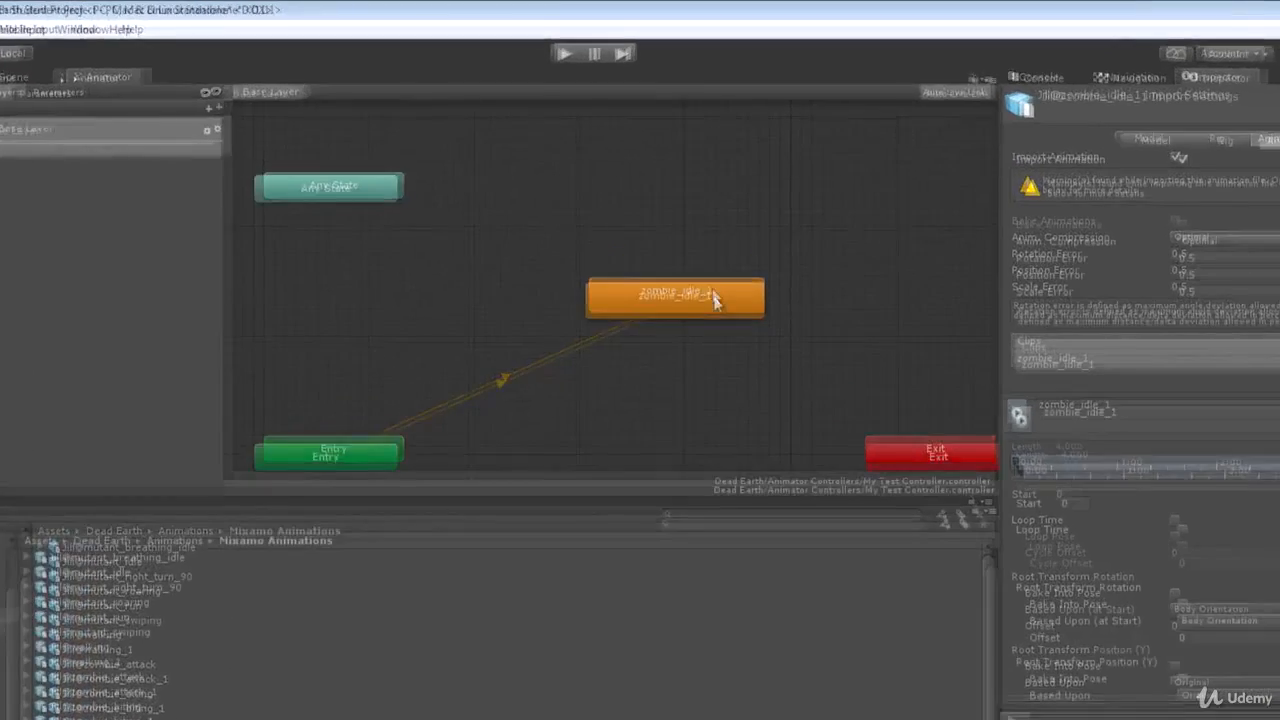
pyautogui.click(726, 224)
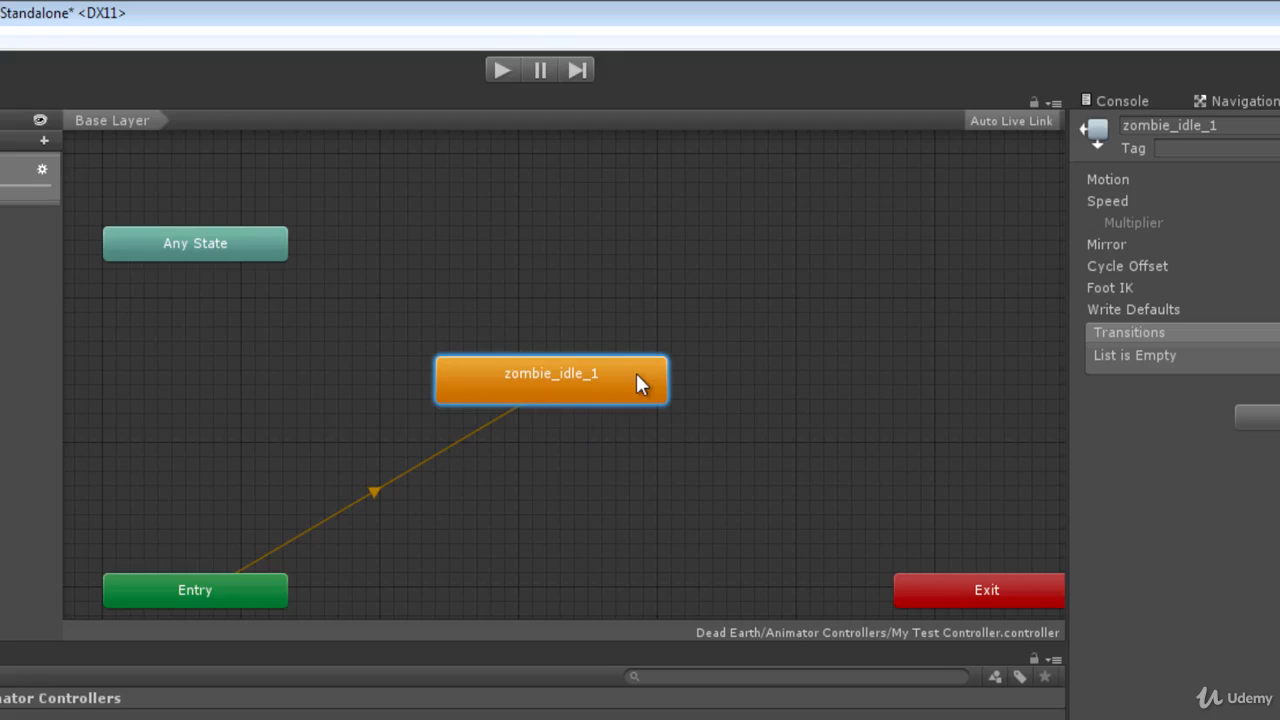
pyautogui.moveTo(614, 380); pyautogui.dragTo(543, 365)
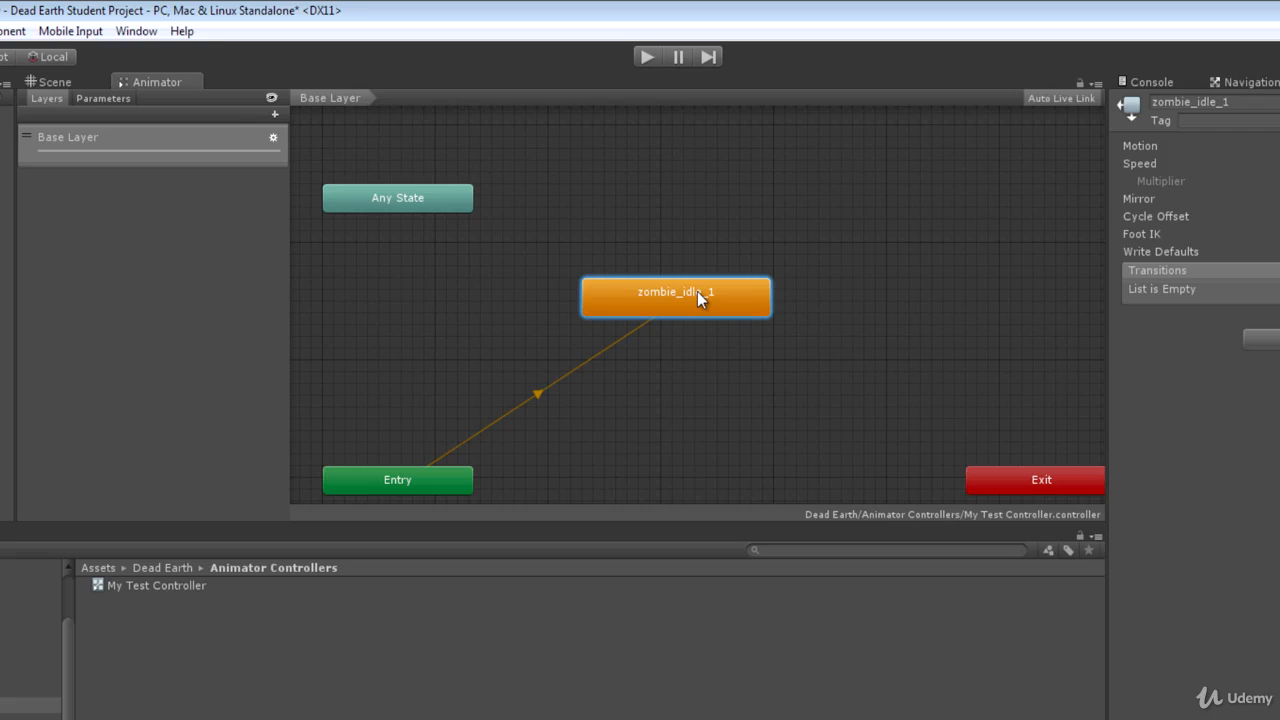
# - Frame Jill fully in the scene view and run the game to watch the idle animation, stopping it when done
pyautogui.click(52, 82)
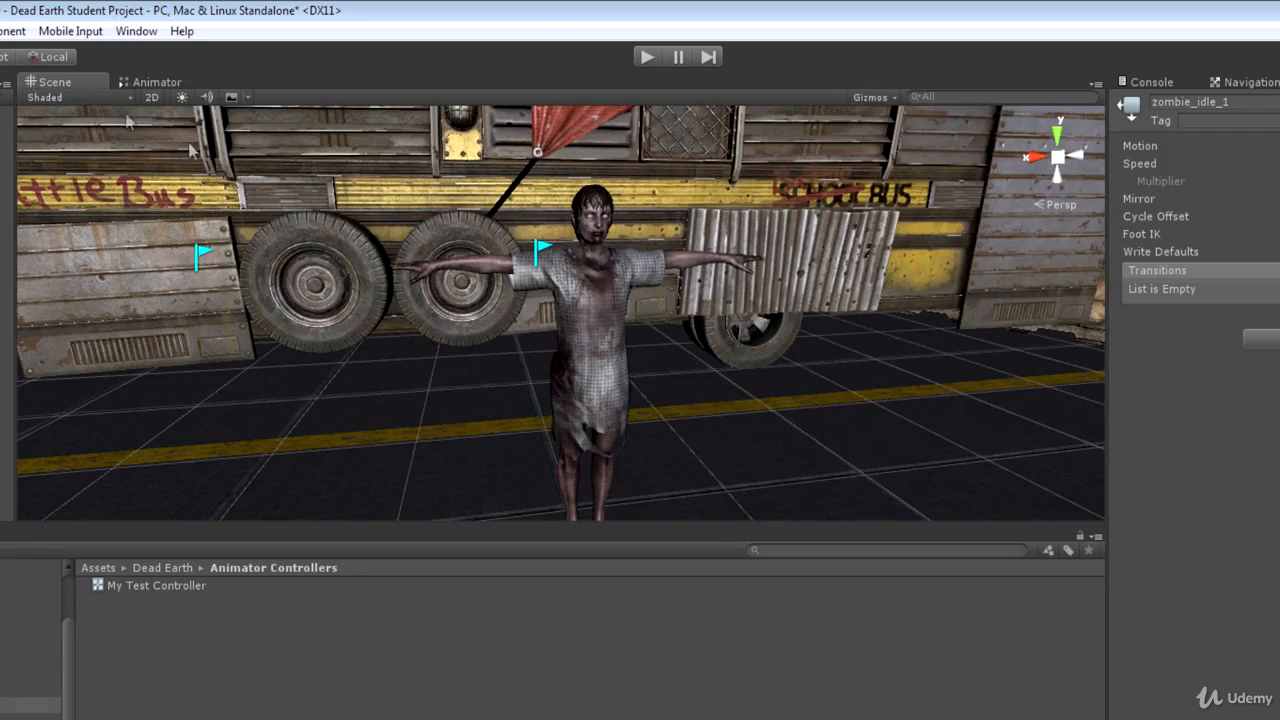
pyautogui.moveTo(700, 161); pyautogui.dragTo(702, 196, button='right')
pyautogui.click(647, 57)
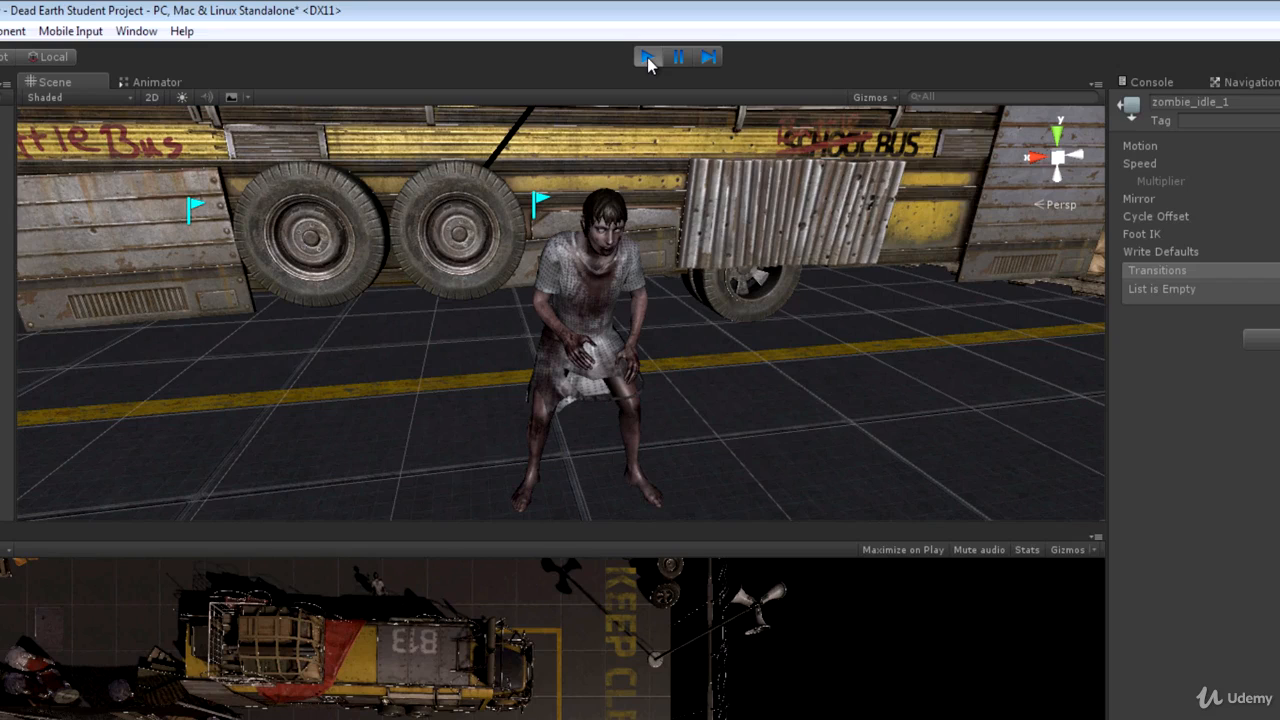
pyautogui.click(647, 57)
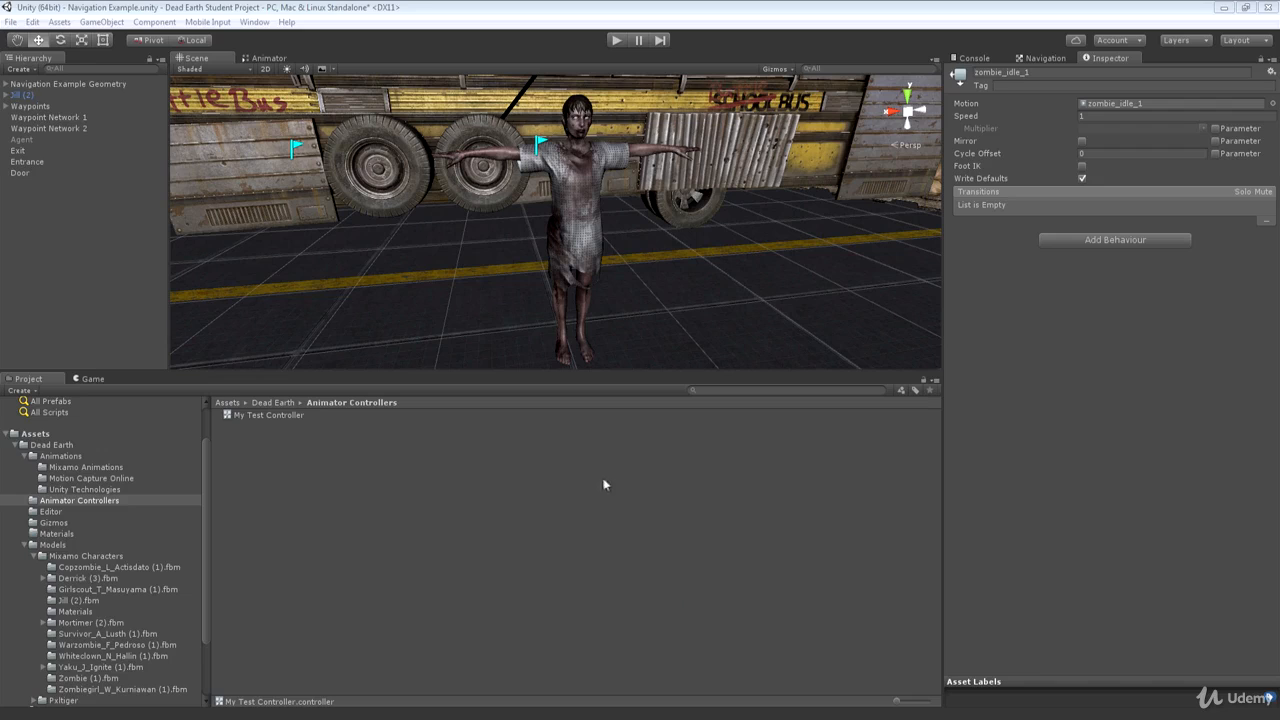
# - Enable Loop Time for the zombie_idle_1 clip in the Mixamo Animations folder and apply the import settings
pyautogui.click(100, 467)
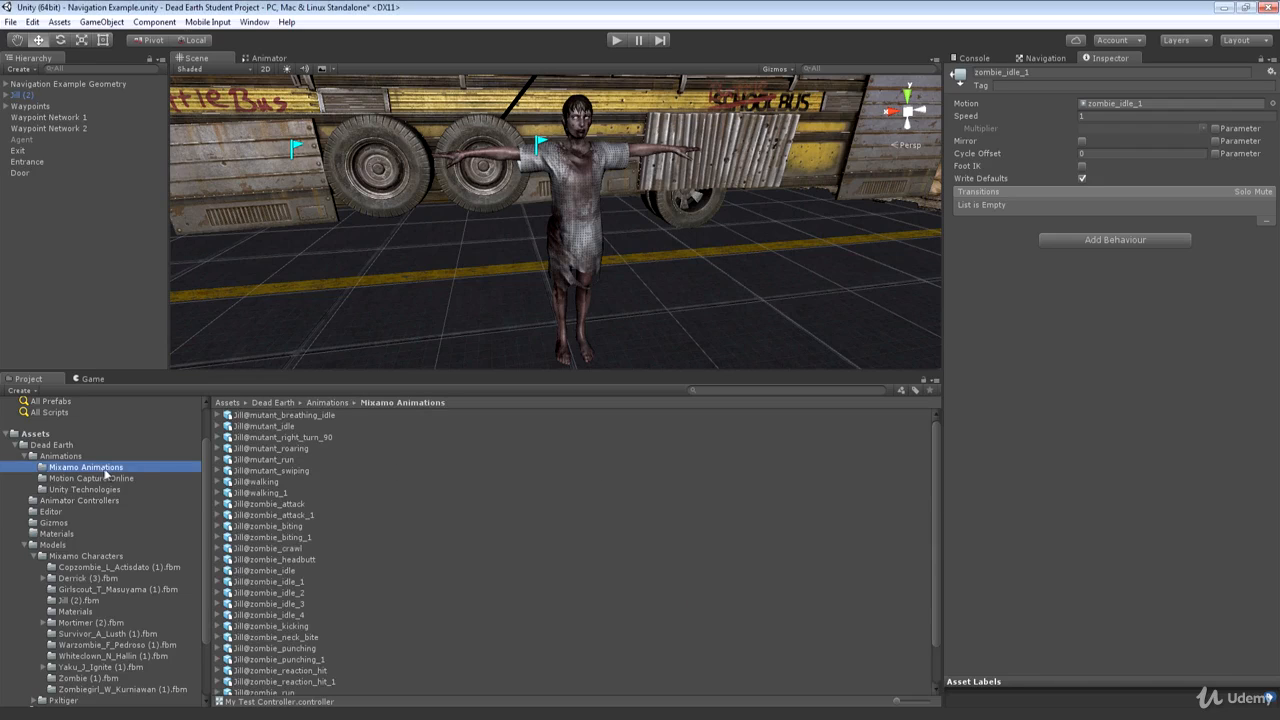
pyautogui.click(287, 582)
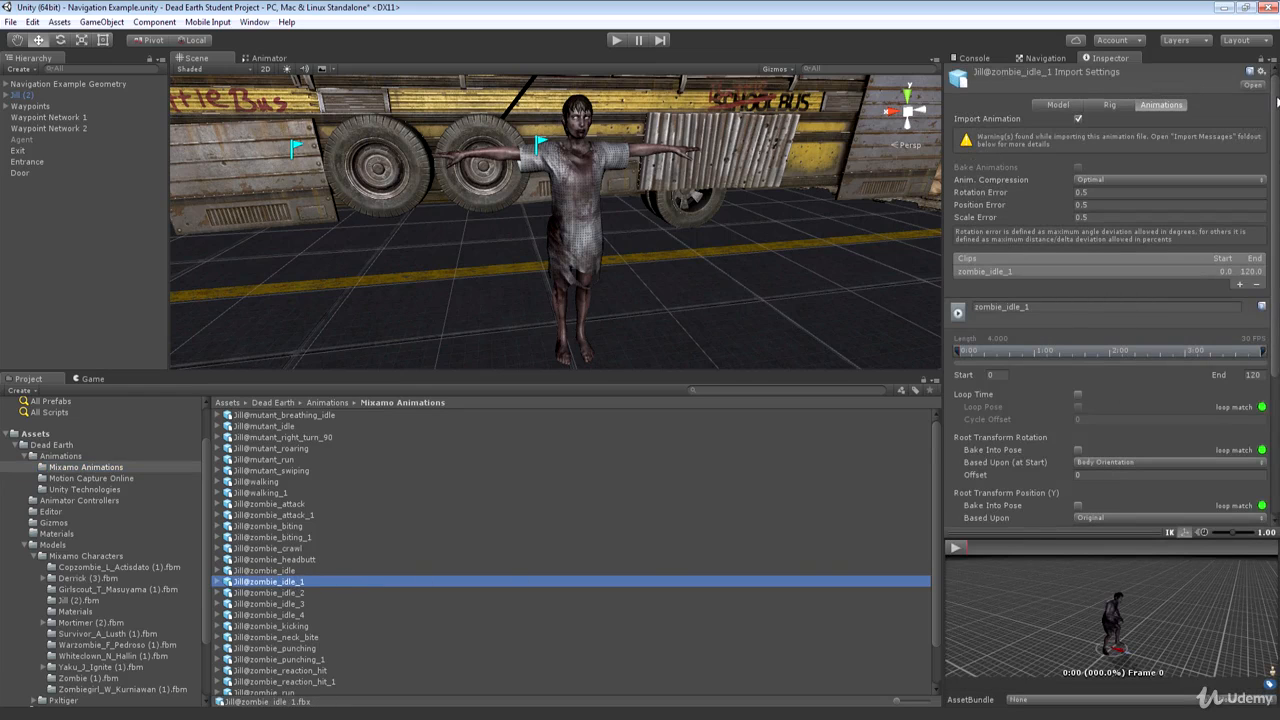
pyautogui.scroll(-5, 1081, 230)
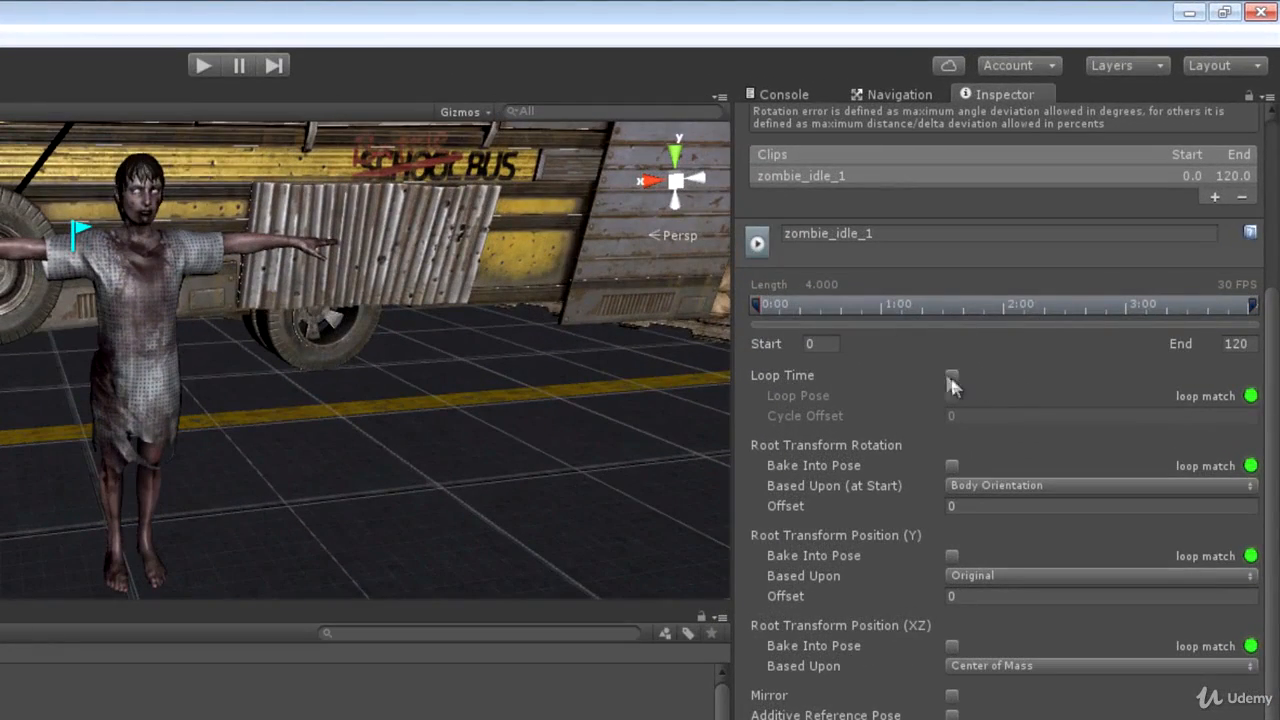
pyautogui.click(953, 375)
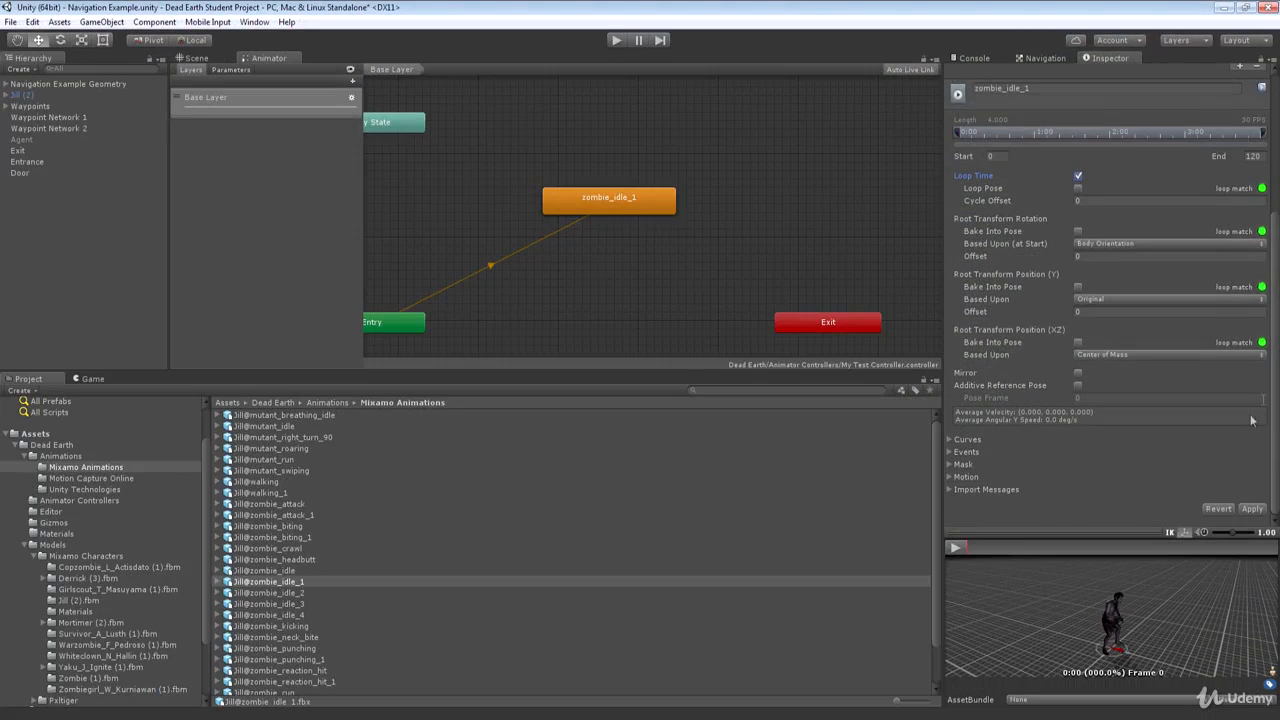
pyautogui.click(1251, 510)
# - Select Jill (2) and open the import settings of the animation used by the zombie_idle_1 state
pyautogui.click(30, 95)
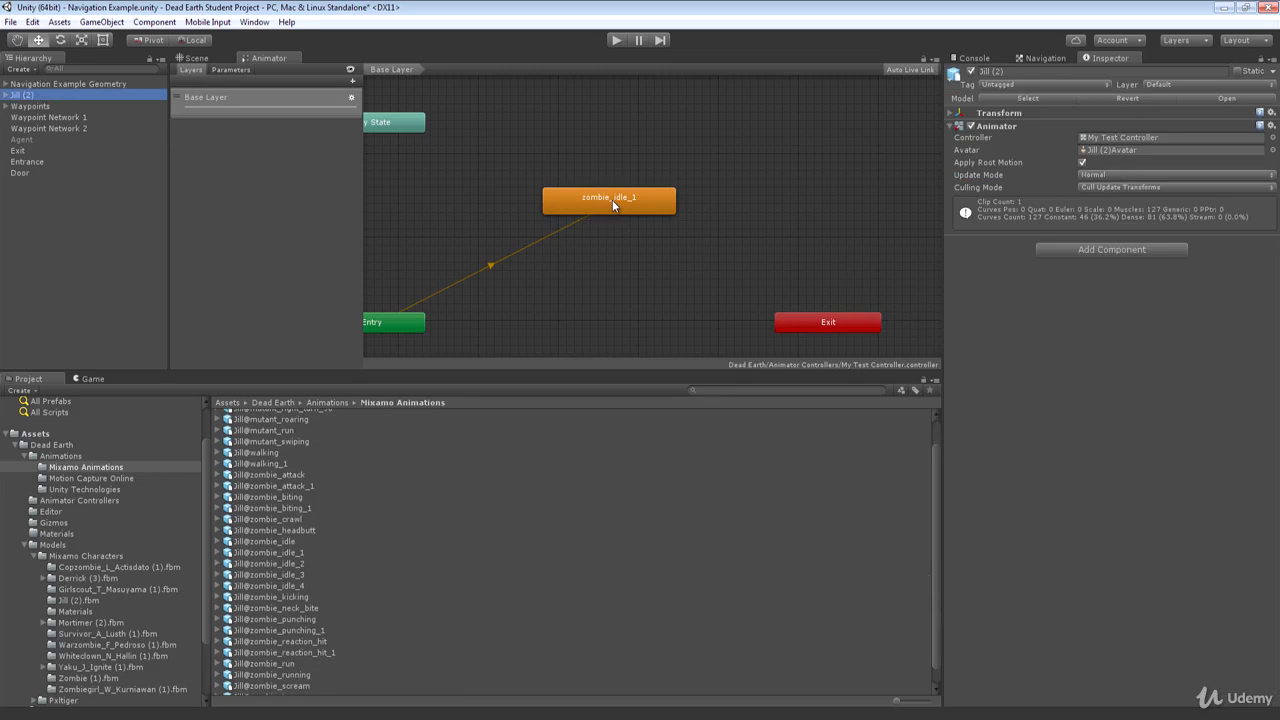
pyautogui.doubleClick(612, 200)
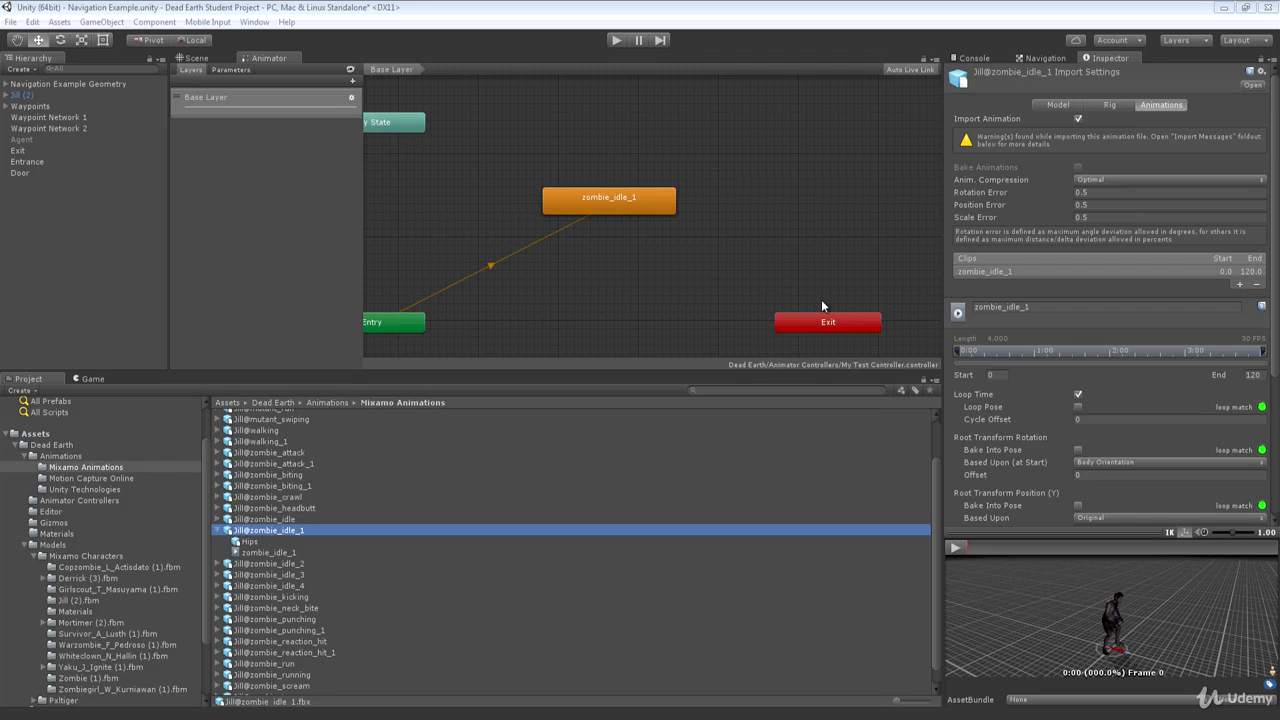
# - Rename the zombie_idle_1 state in the Base Layer as Idle
pyautogui.click(628, 205)
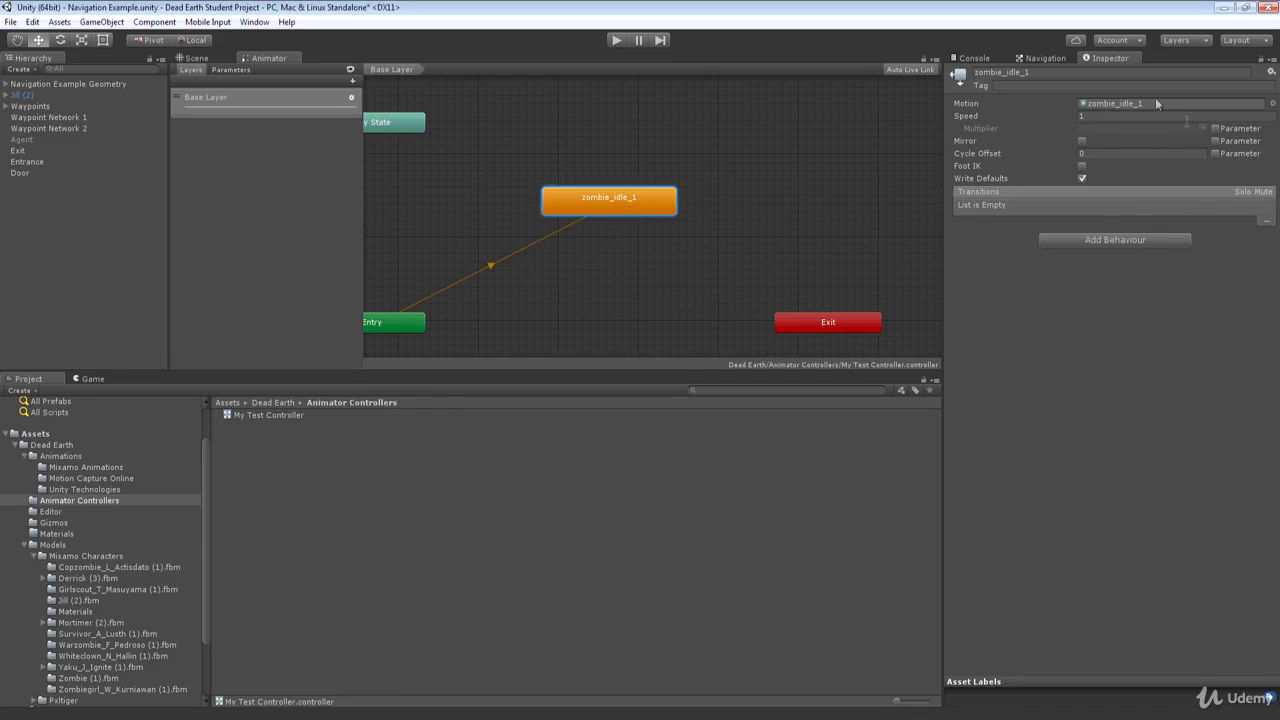
pyautogui.click(1001, 73)
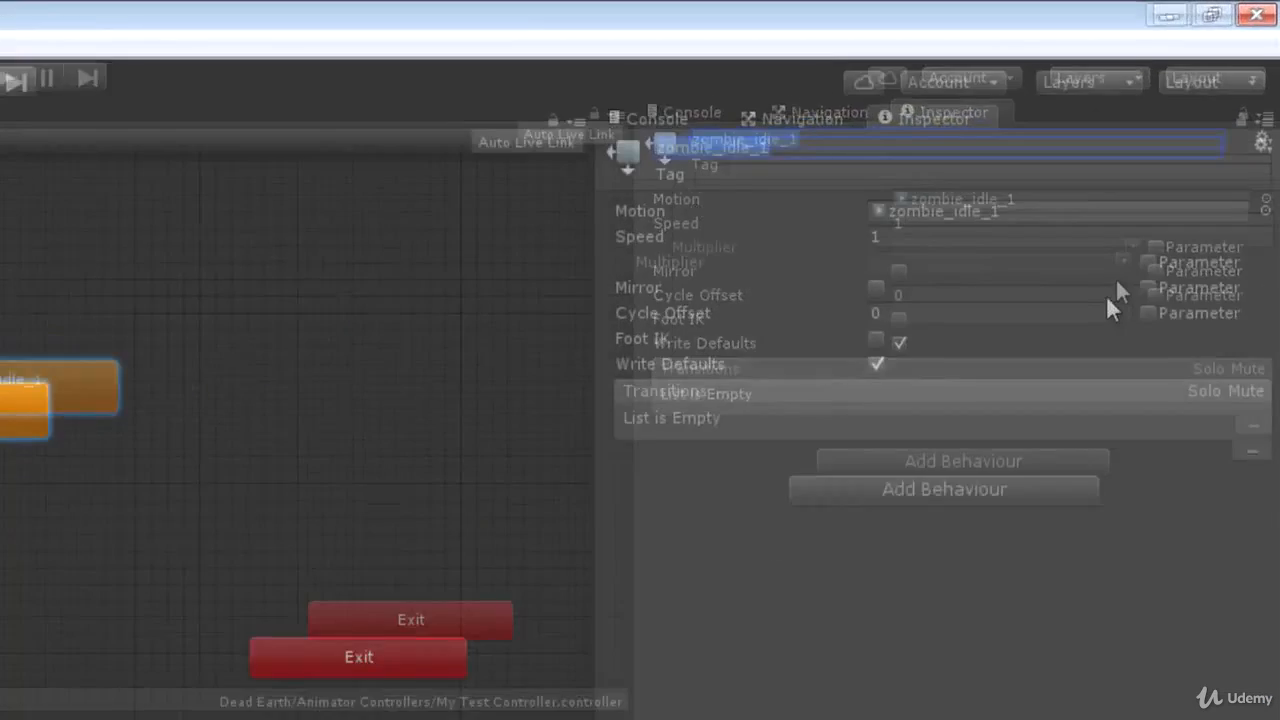
pyautogui.press('BackSpace')
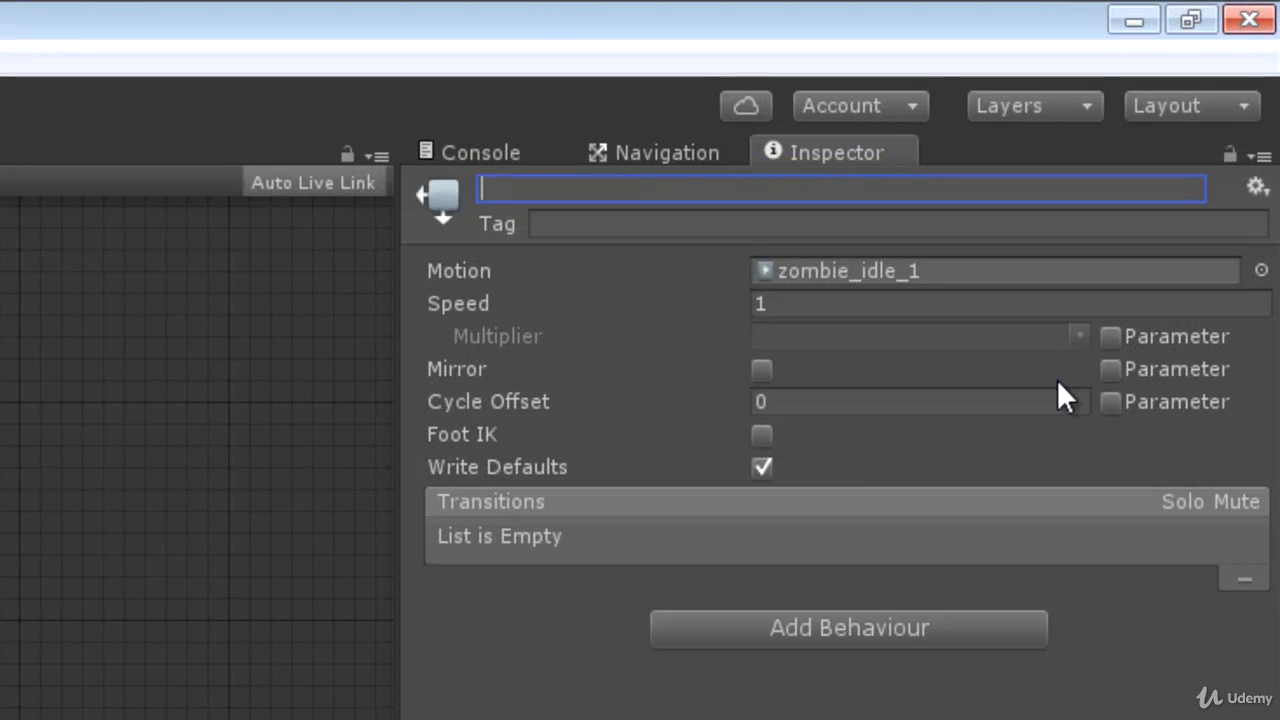
pyautogui.write('Idle')
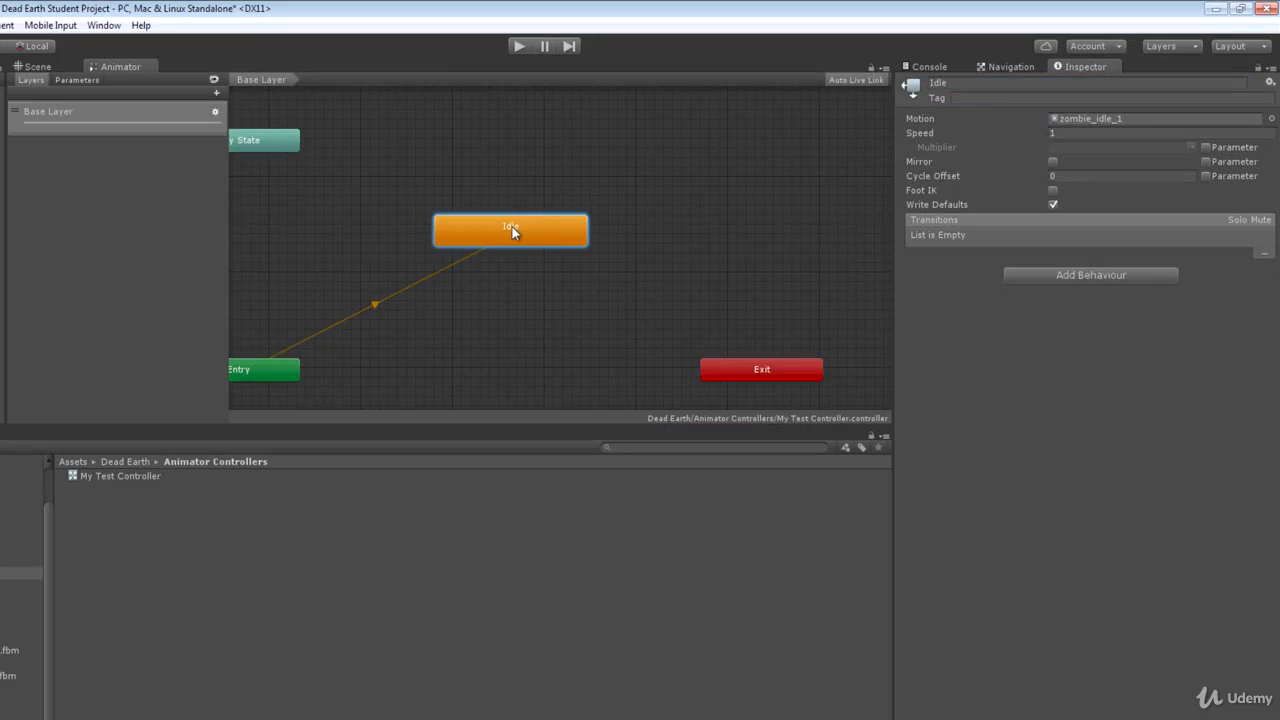
# - Locate the Idle state's motion clip in the project, examine its import settings and return to the state
pyautogui.click(1097, 118)
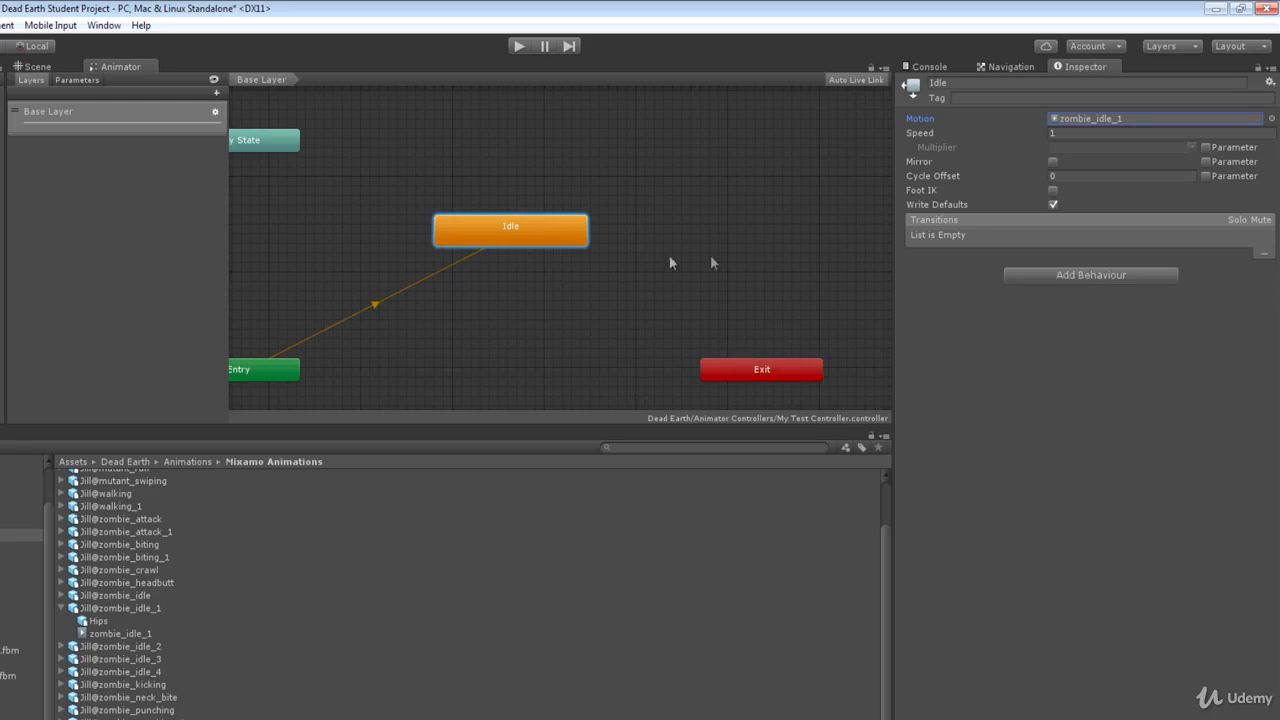
pyautogui.doubleClick(504, 233)
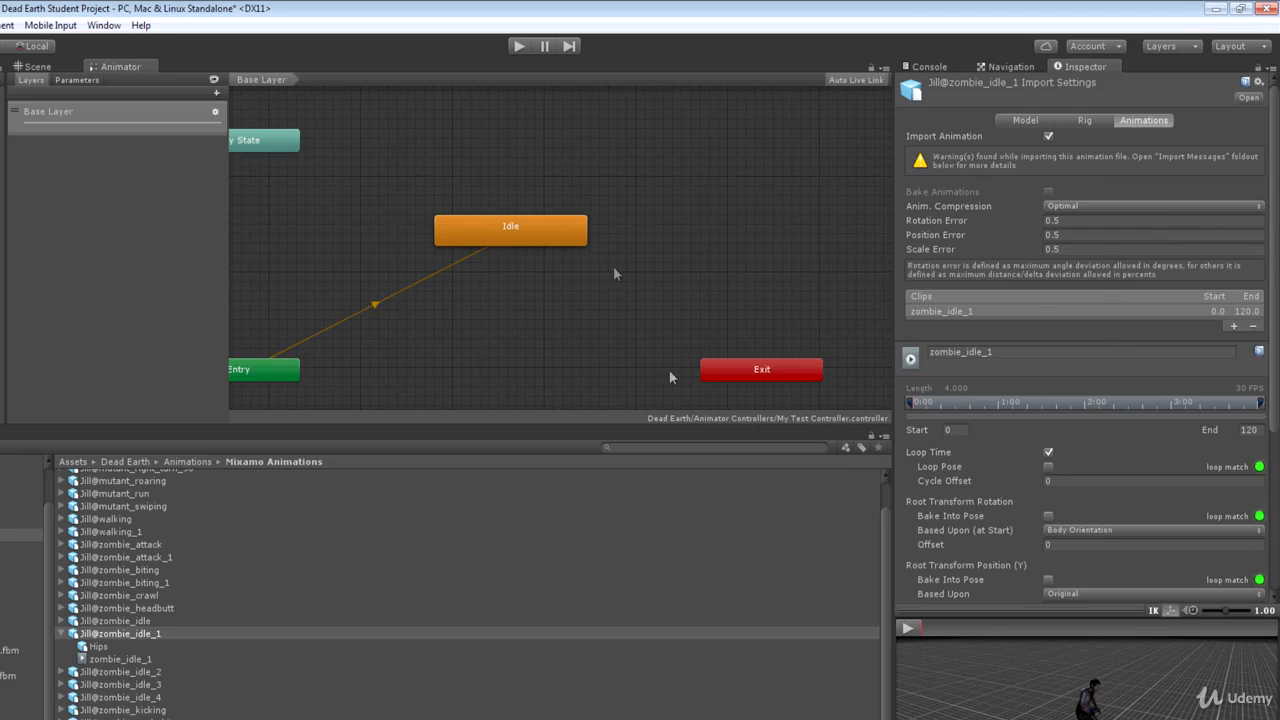
pyautogui.click(490, 227)
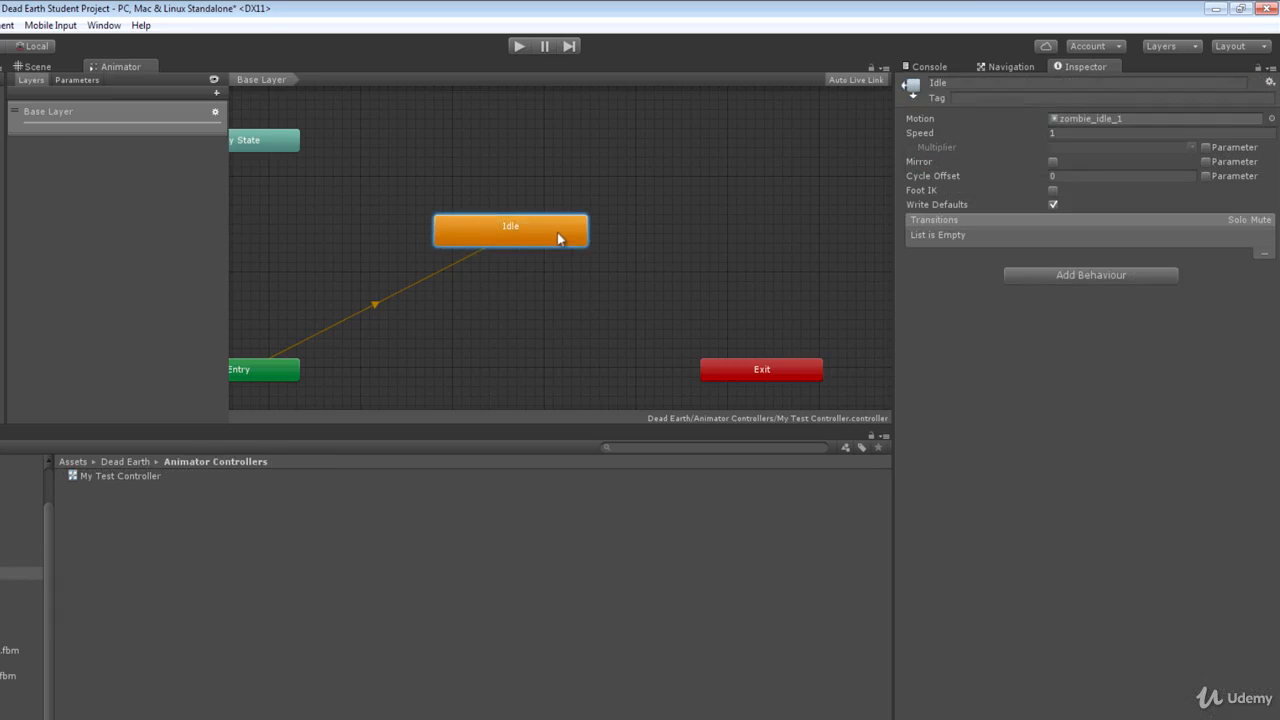
# - Run the game in the scene view to check the looping idle animation on Jill
pyautogui.click(36, 66)
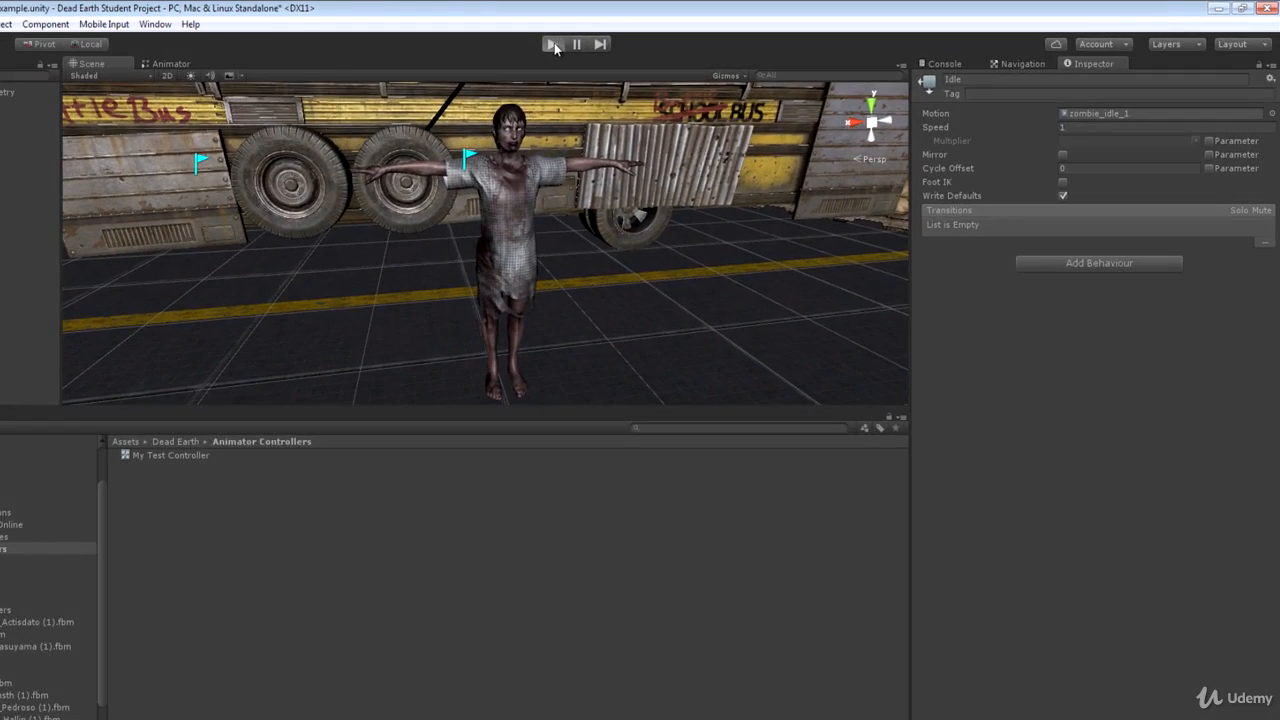
pyautogui.click(553, 44)
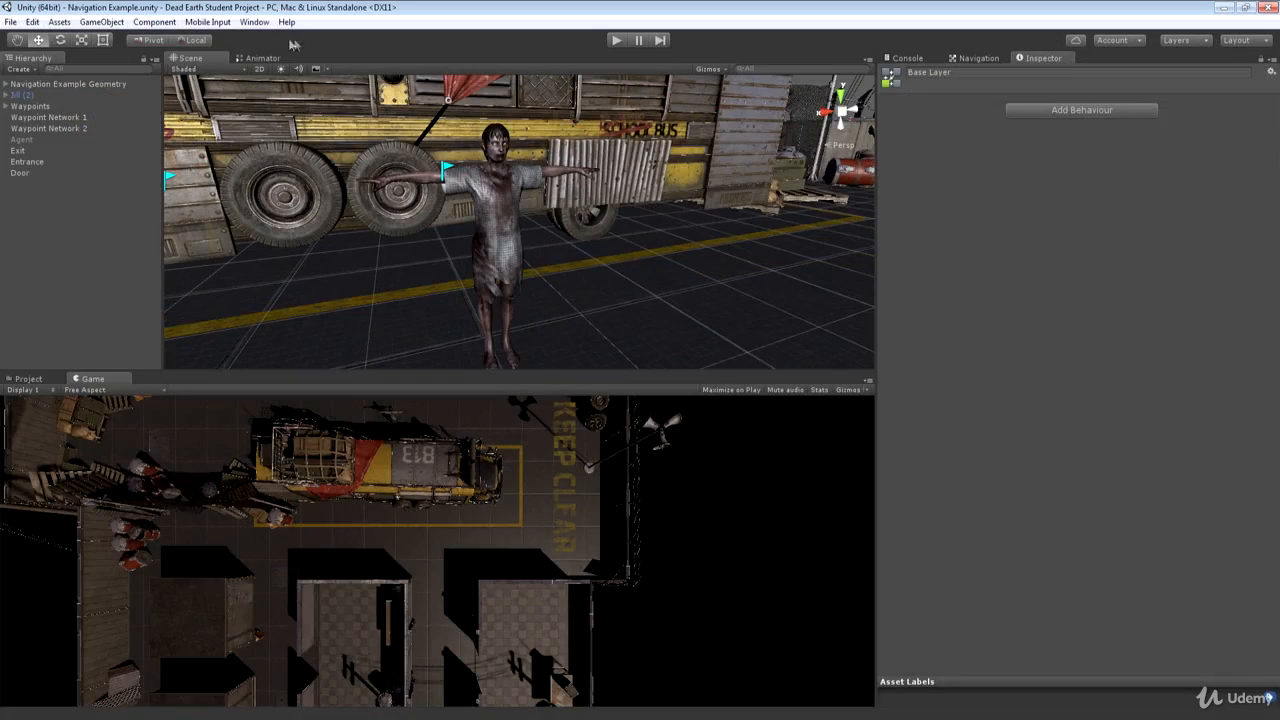
# - Add a Bool parameter named isWalking to the animator controller
pyautogui.click(262, 58)
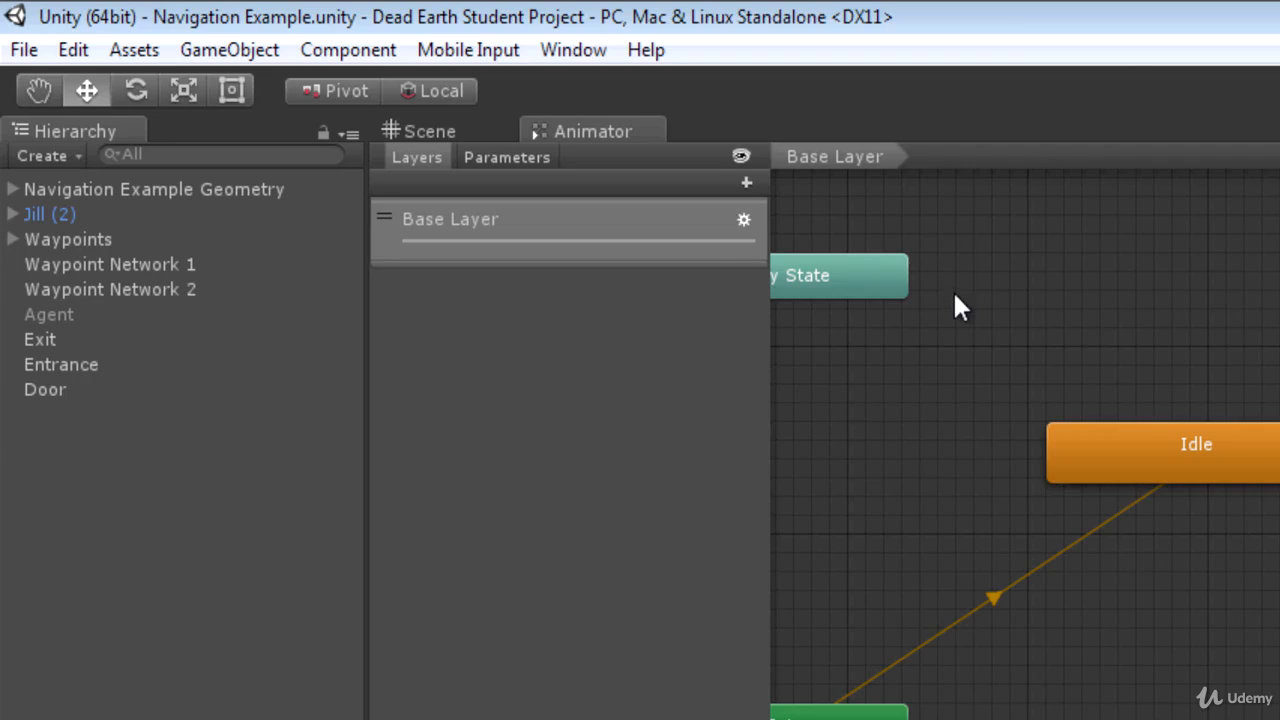
pyautogui.click(505, 158)
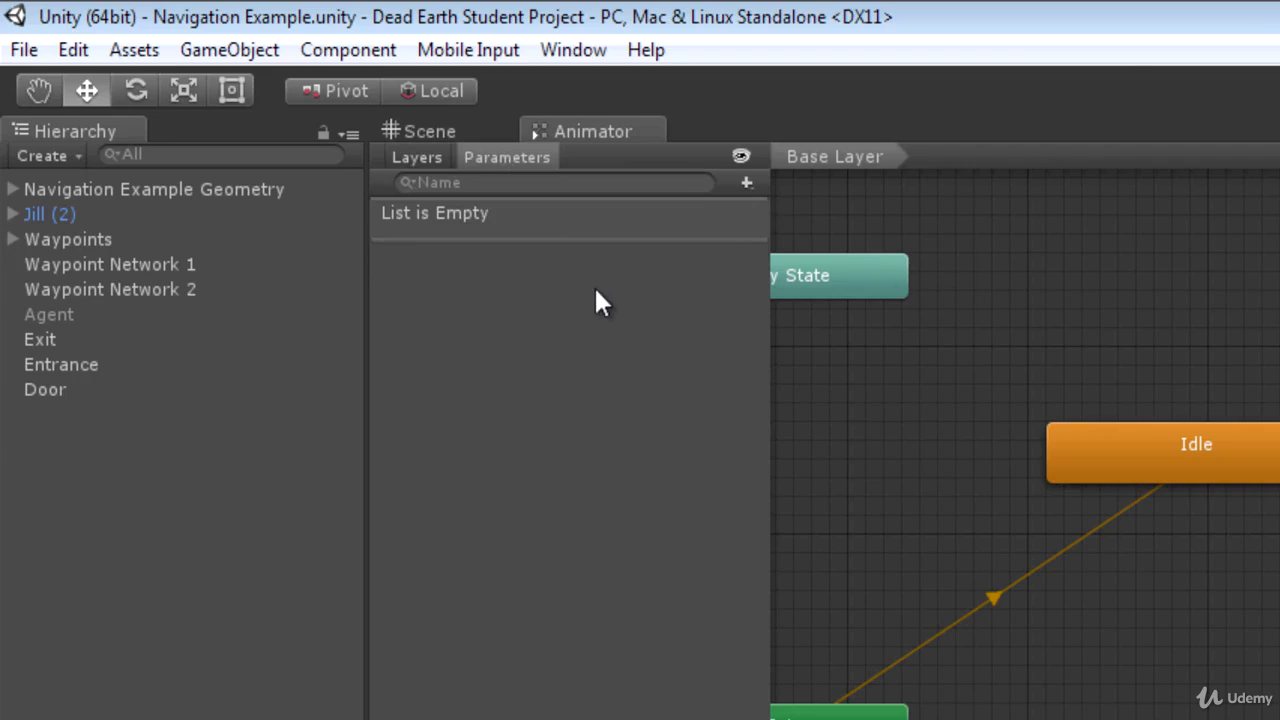
pyautogui.click(746, 184)
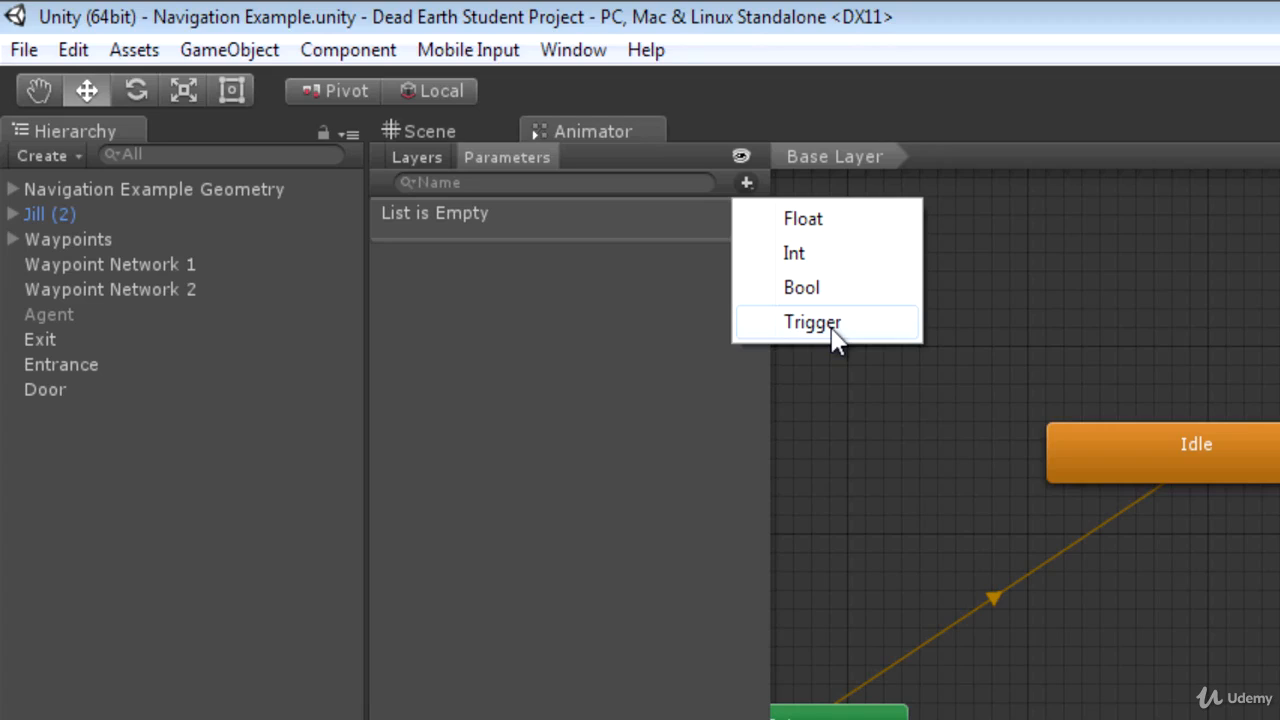
pyautogui.click(816, 288)
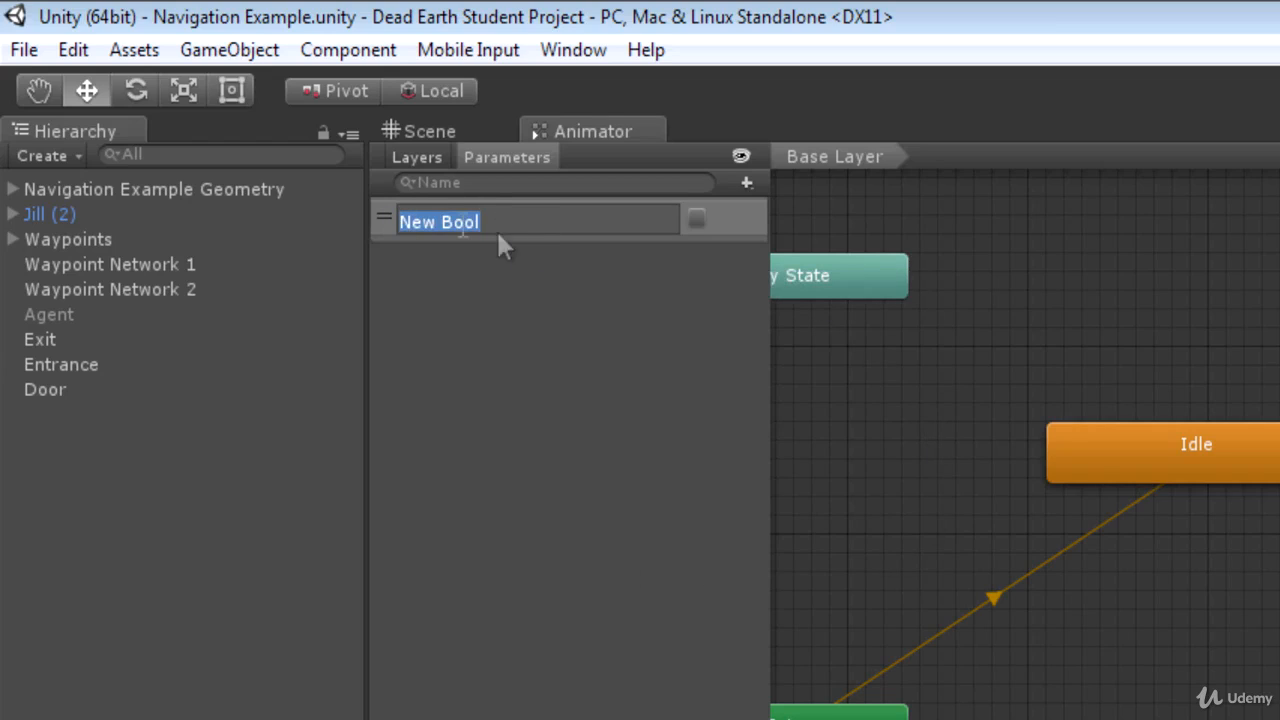
pyautogui.press('BackSpace')
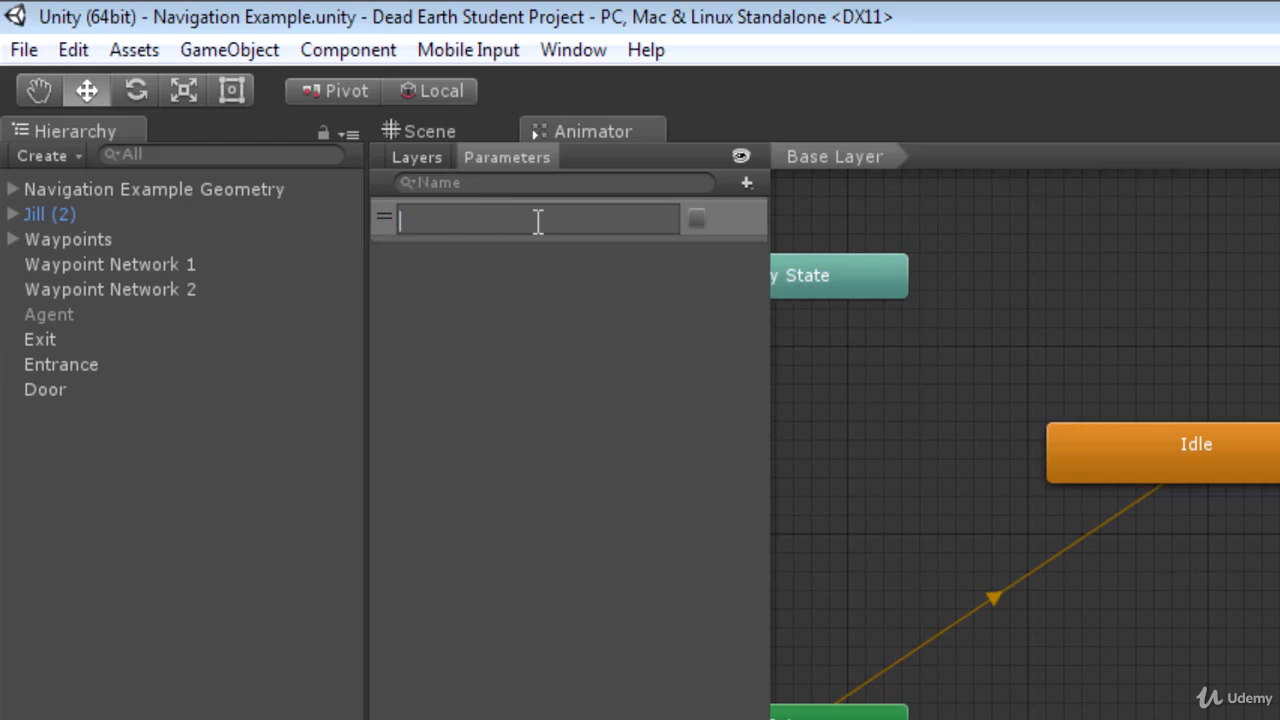
pyautogui.write('isWalking')
pyautogui.press('Return')
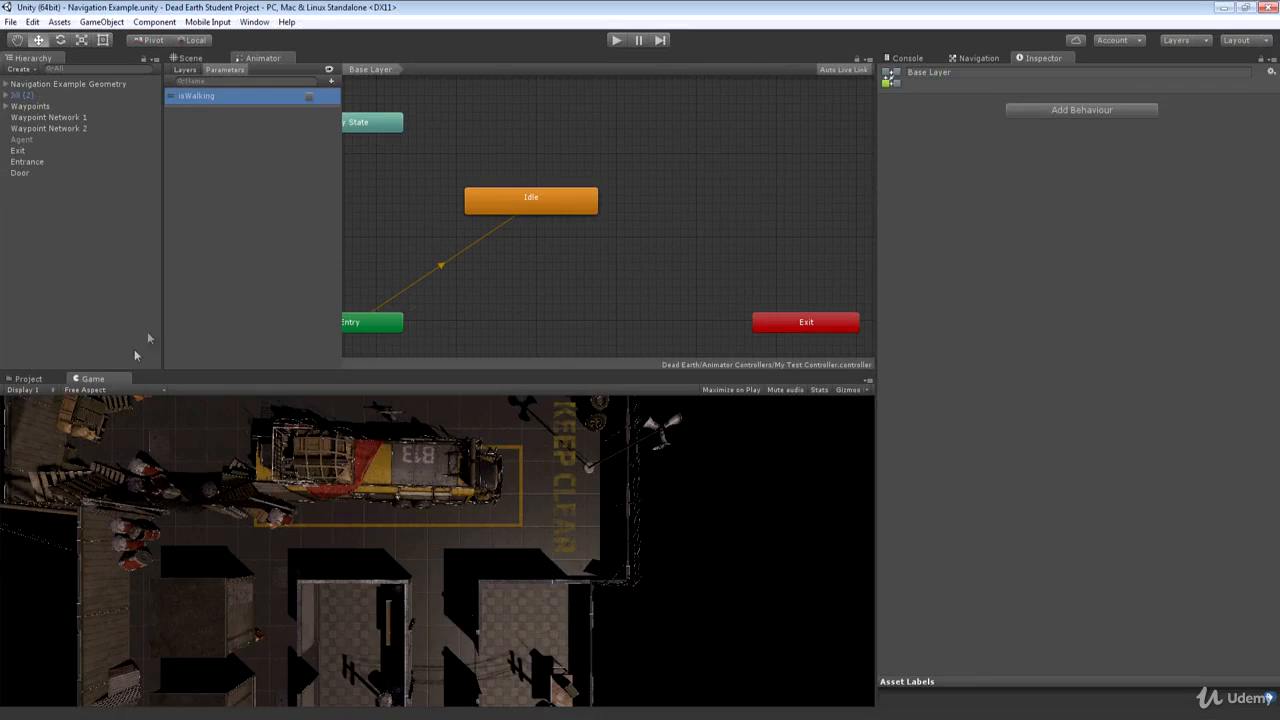
# - Add the zombie_walk clip from Mixamo Animations as a state beside Idle and examine its import settings
pyautogui.click(40, 380)
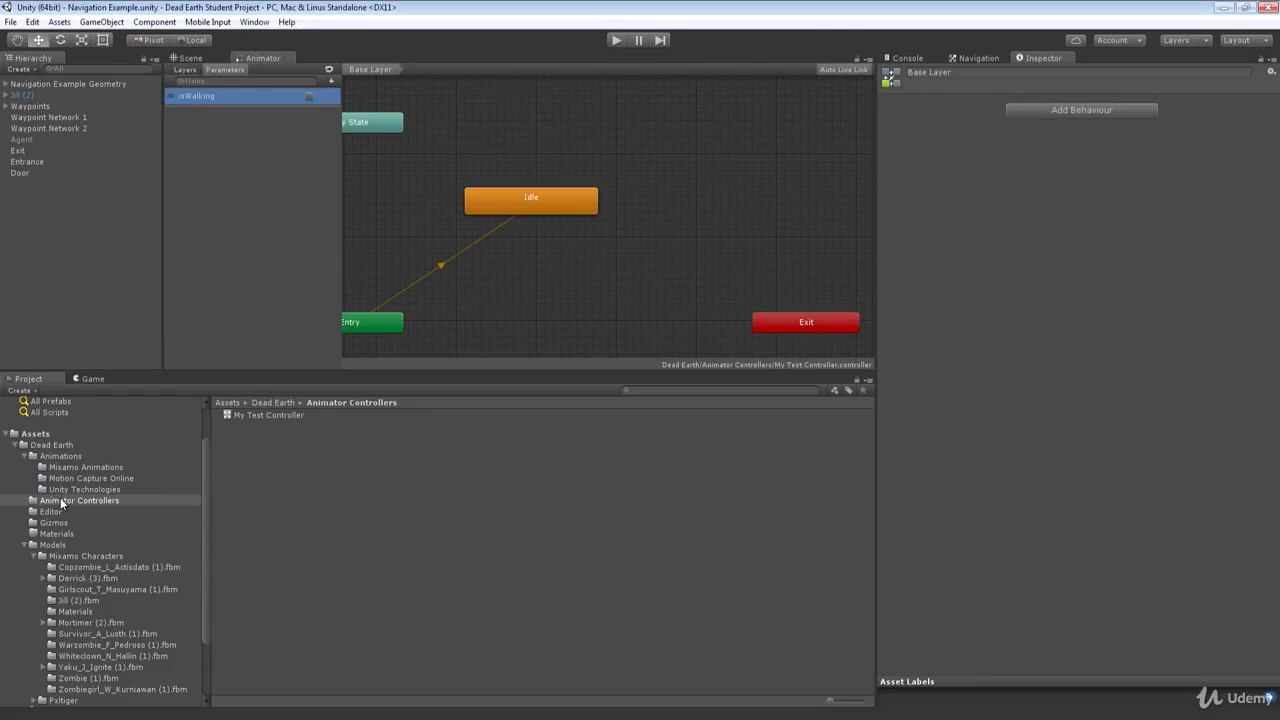
pyautogui.click(62, 457)
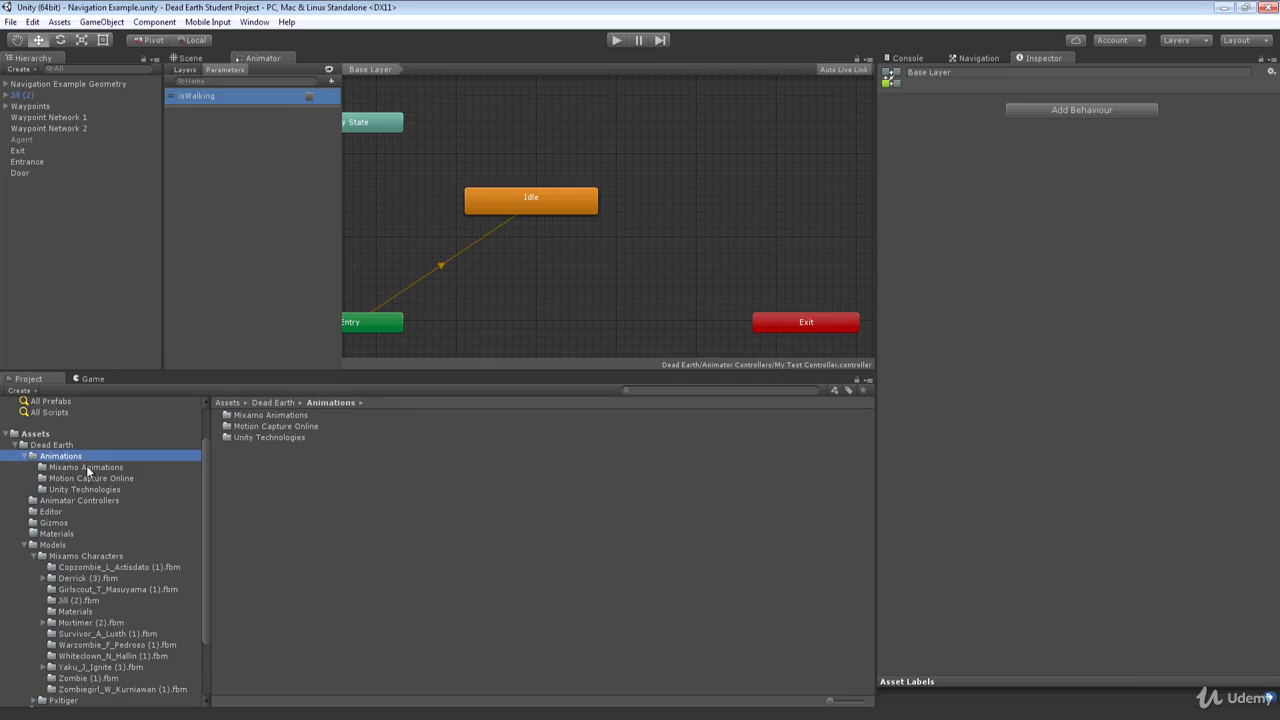
pyautogui.click(88, 467)
pyautogui.scroll(-5, 395, 469)
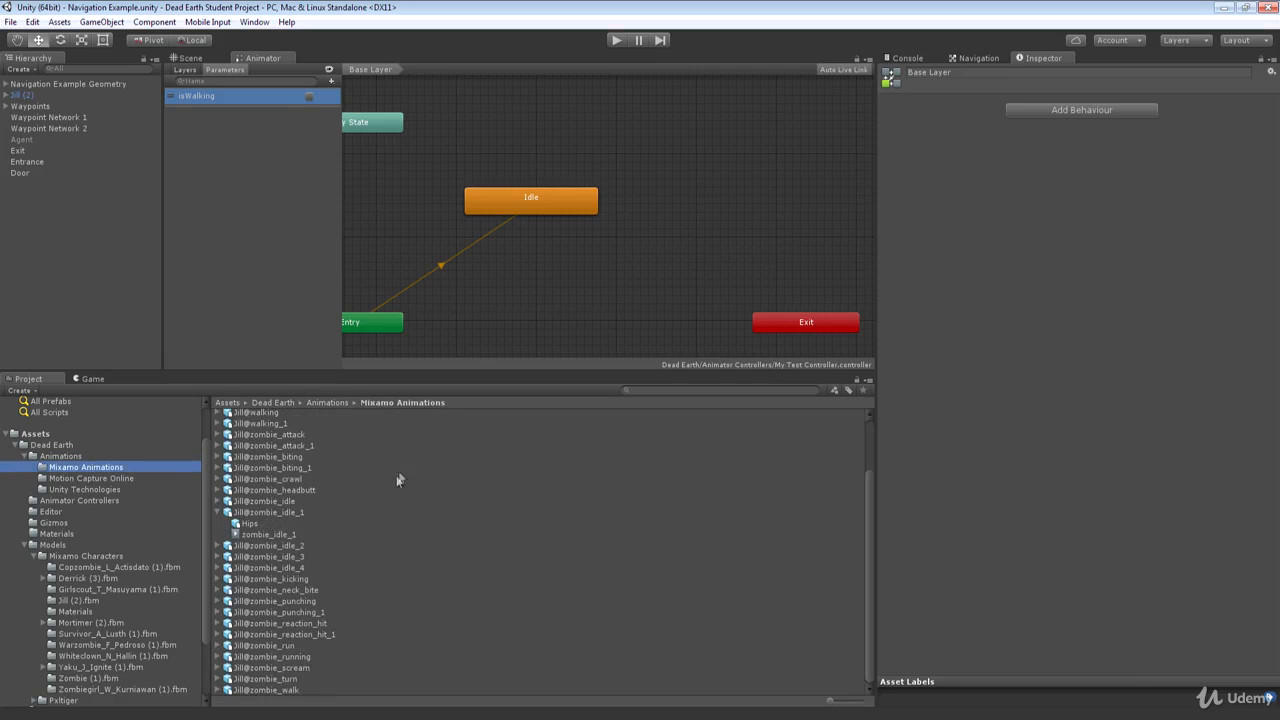
pyautogui.moveTo(240, 690); pyautogui.dragTo(743, 210)
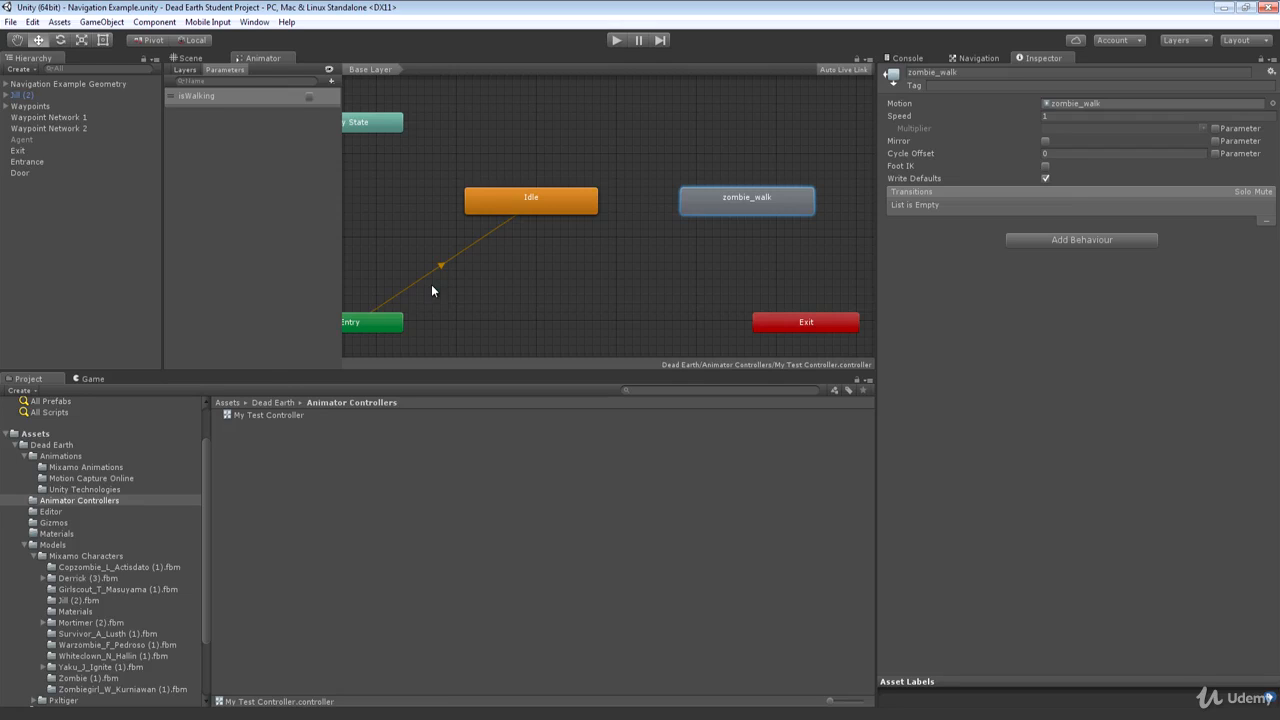
pyautogui.doubleClick(742, 198)
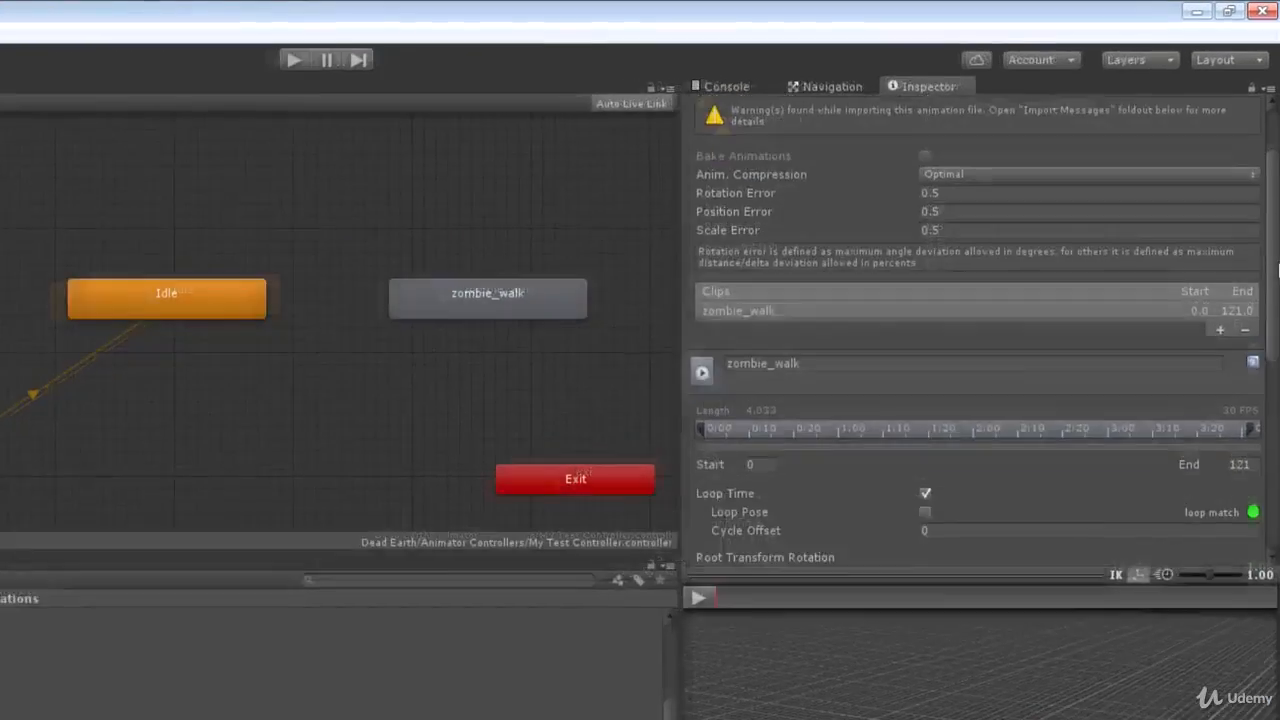
pyautogui.scroll(-5, 863, 226)
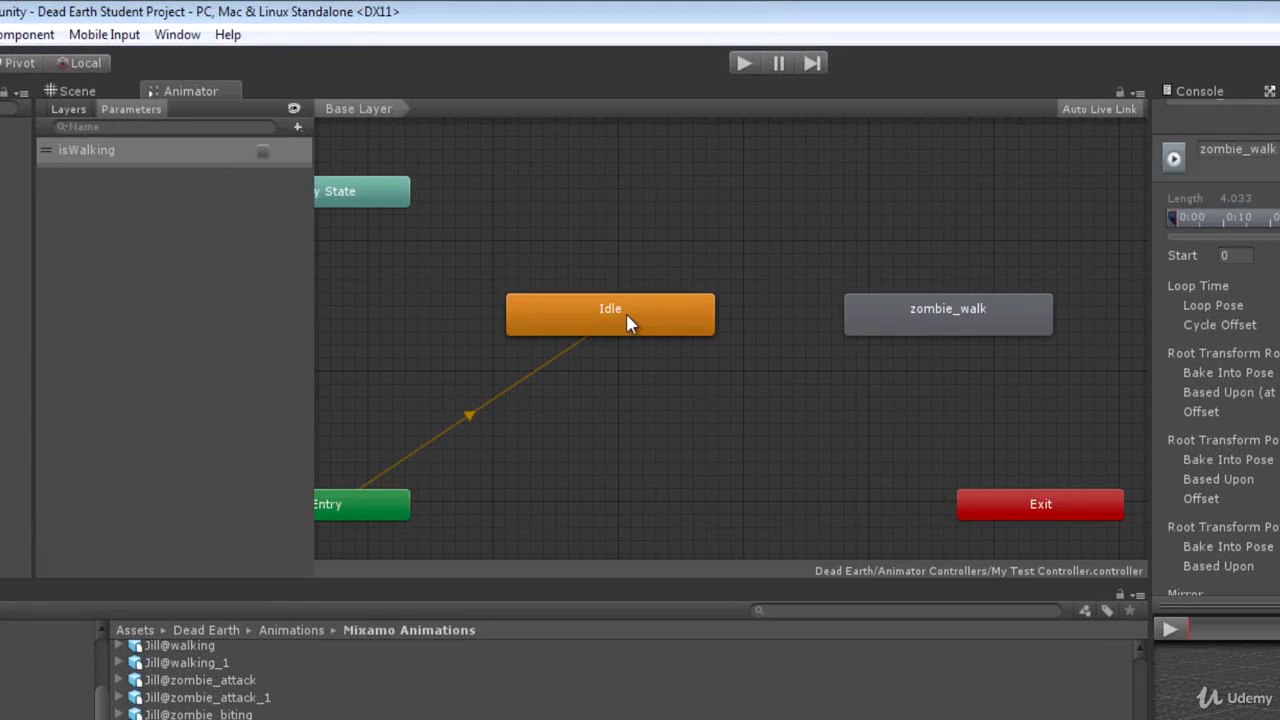
# - Make a transition from the Idle state to the zombie_walk state
pyautogui.click(627, 315)
pyautogui.rightClick(628, 316)
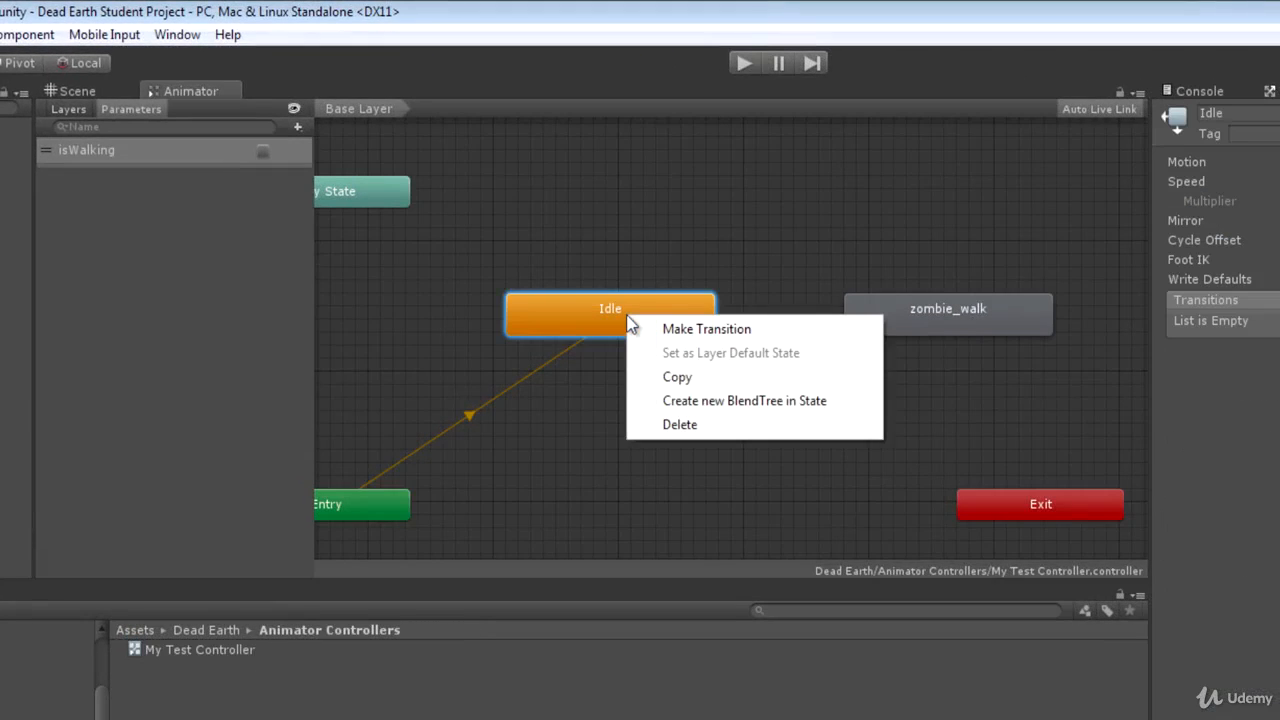
pyautogui.click(700, 329)
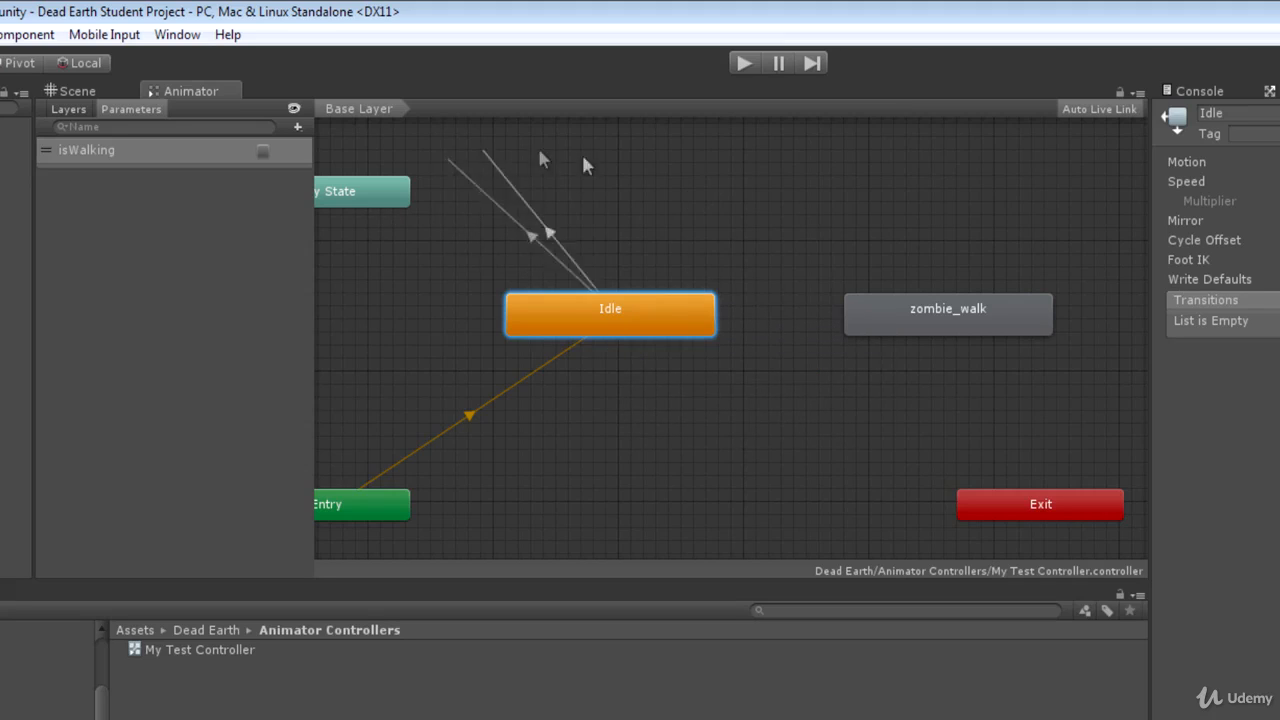
pyautogui.click(918, 318)
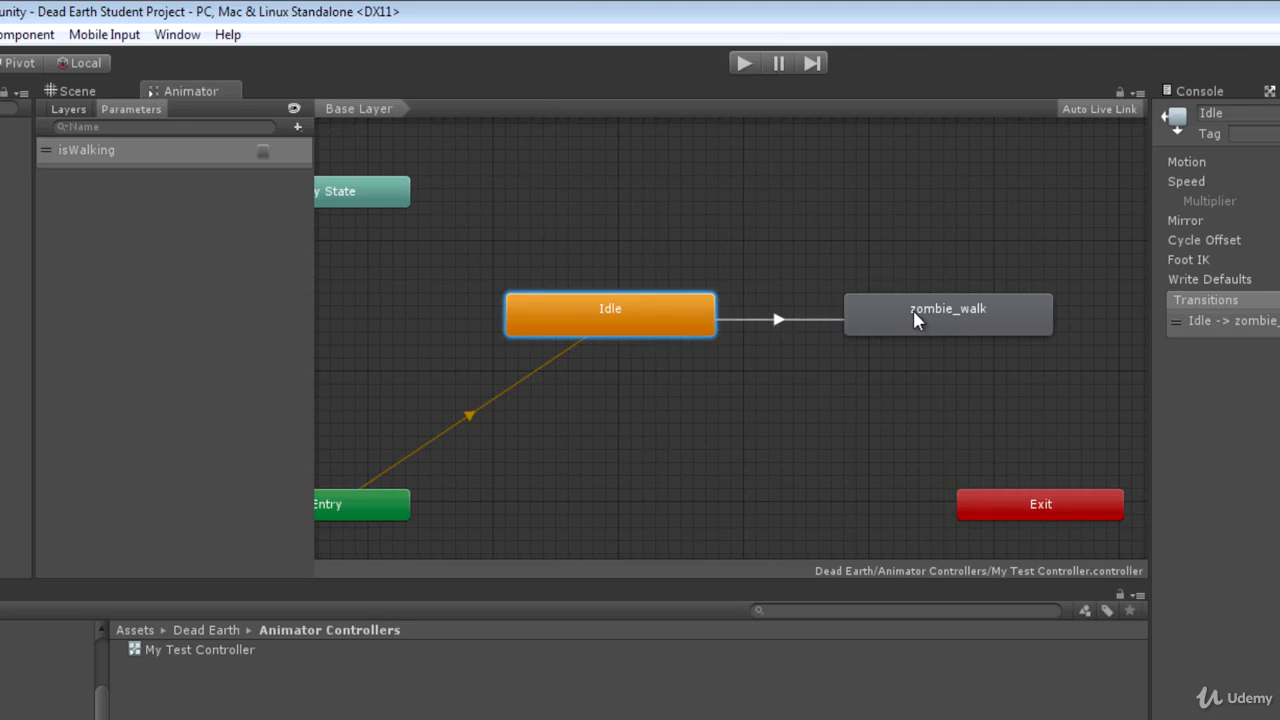
pyautogui.click(776, 320)
# - Make a return transition from the zombie_walk state to the Idle state
pyautogui.click(859, 300)
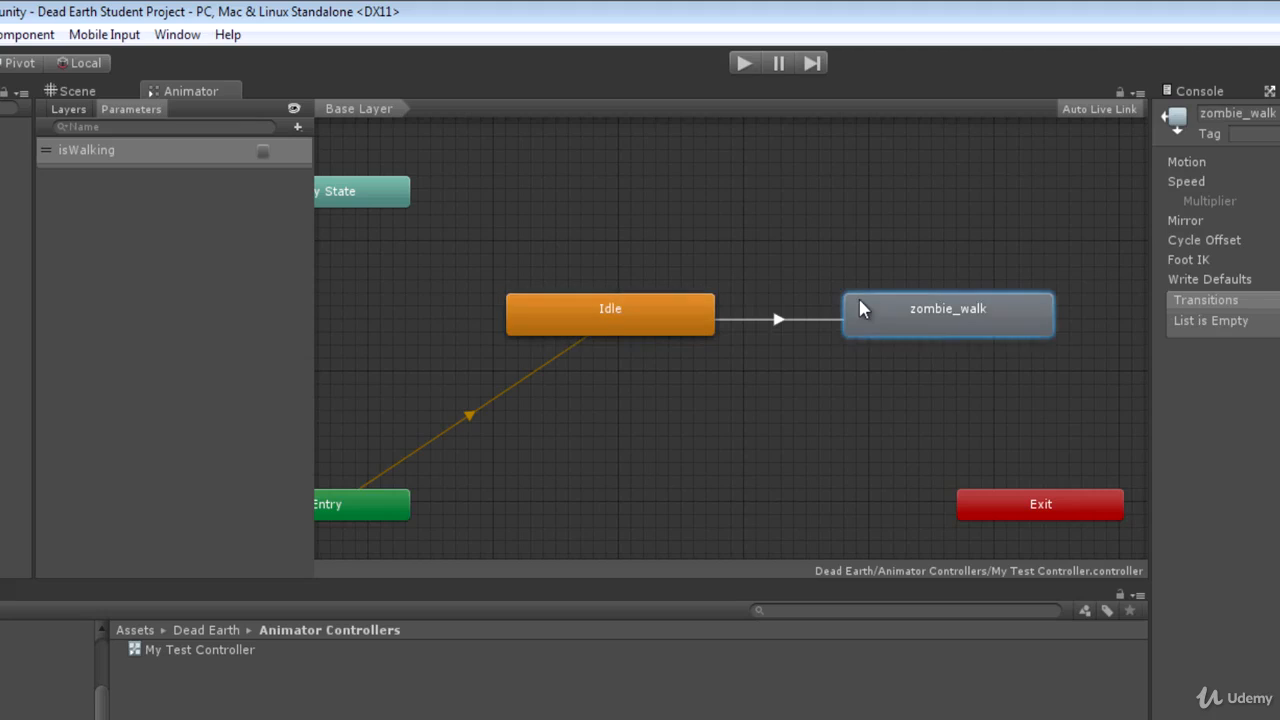
pyautogui.rightClick(859, 300)
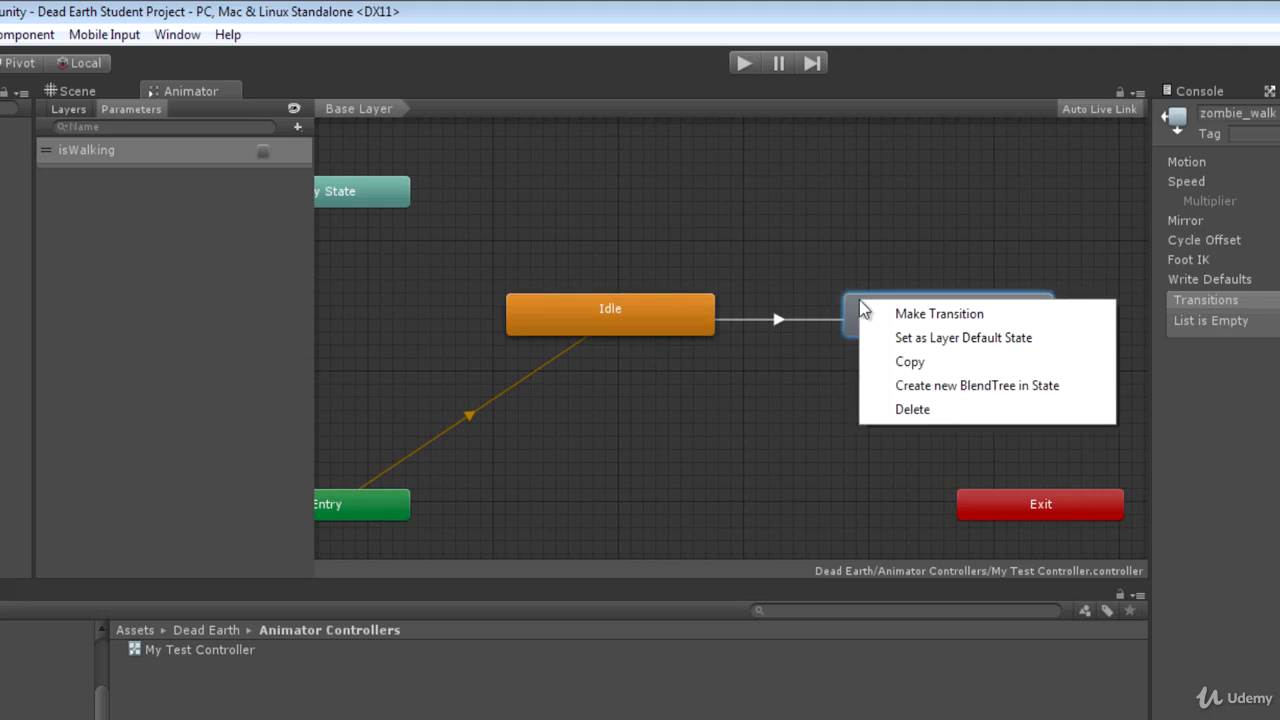
pyautogui.click(911, 314)
pyautogui.click(674, 307)
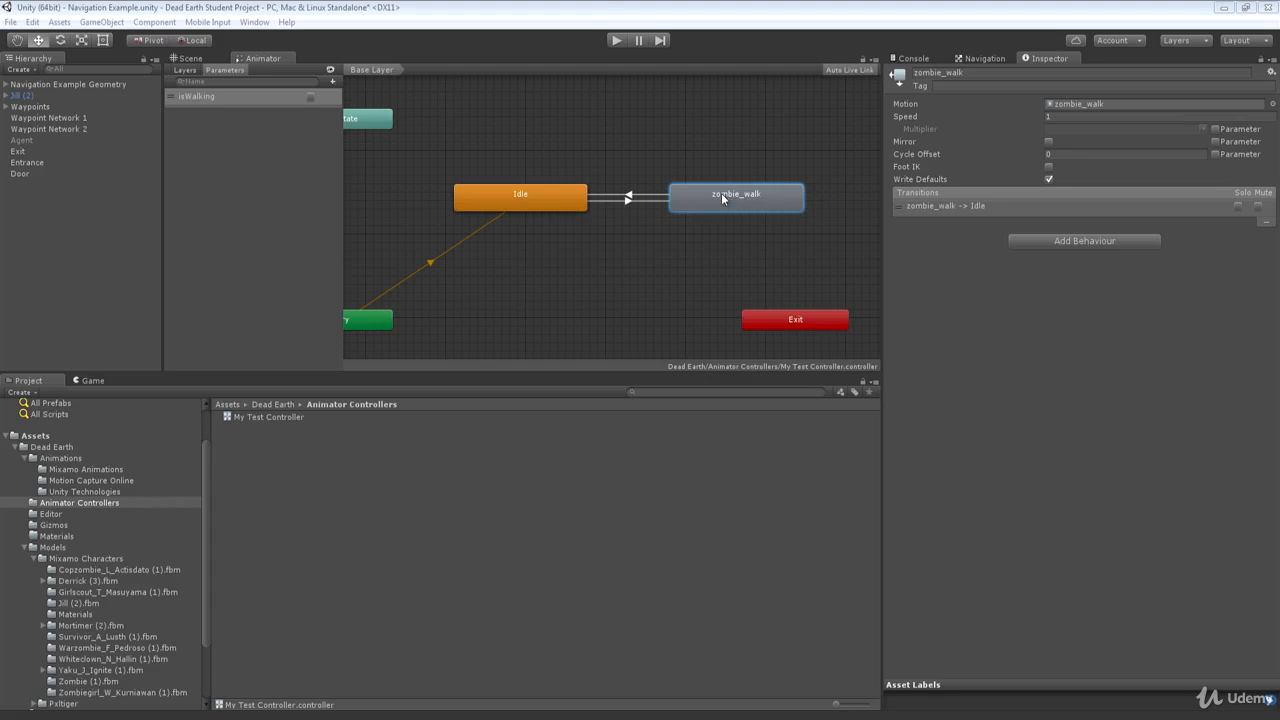
# - Dock the Animator window alongside the Game view and run the game to check the transitions between Idle and zombie_walk
pyautogui.moveTo(265, 58); pyautogui.dragTo(166, 382)
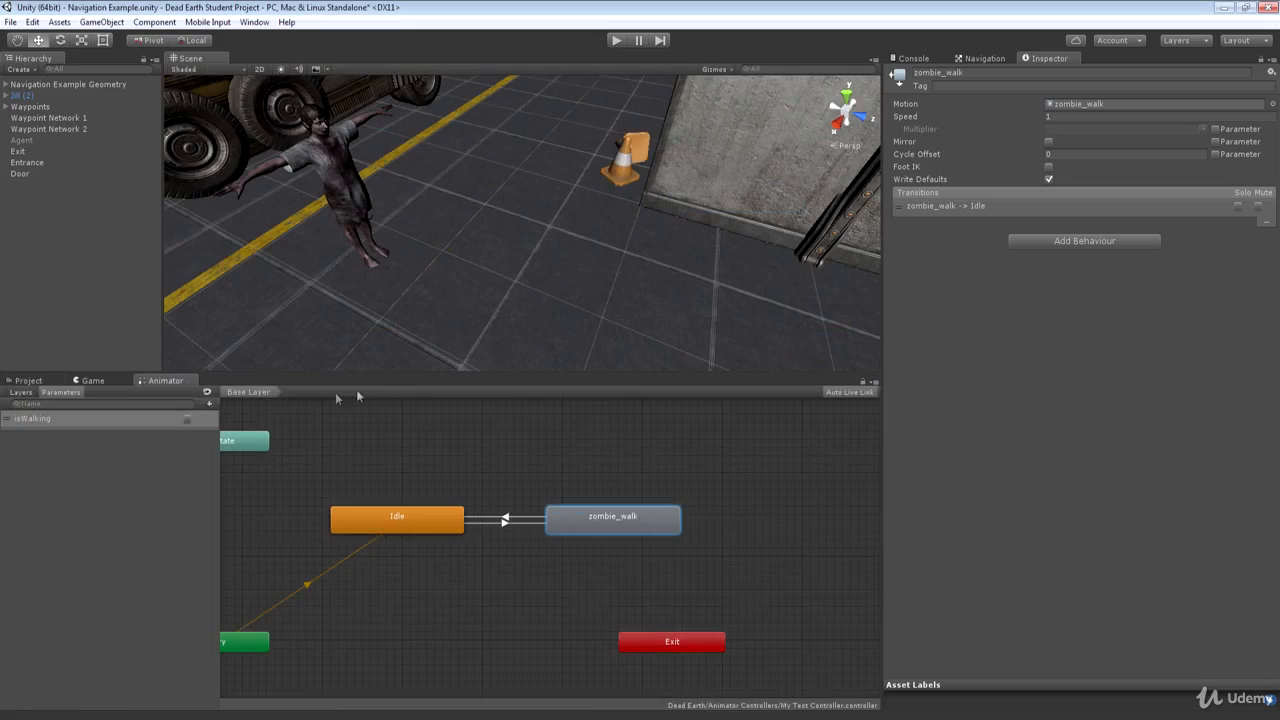
pyautogui.keyDown('alt'); pyautogui.moveTo(534, 274); pyautogui.dragTo(535, 232); pyautogui.keyUp('alt')
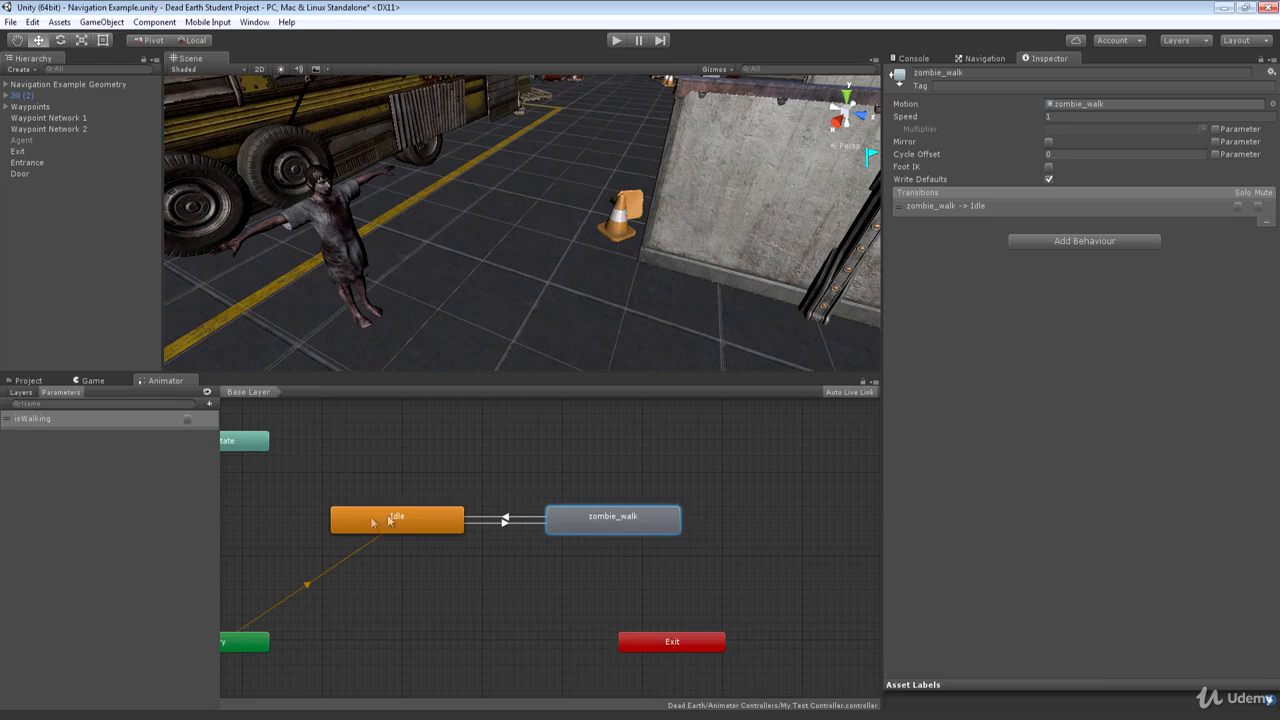
pyautogui.click(615, 41)
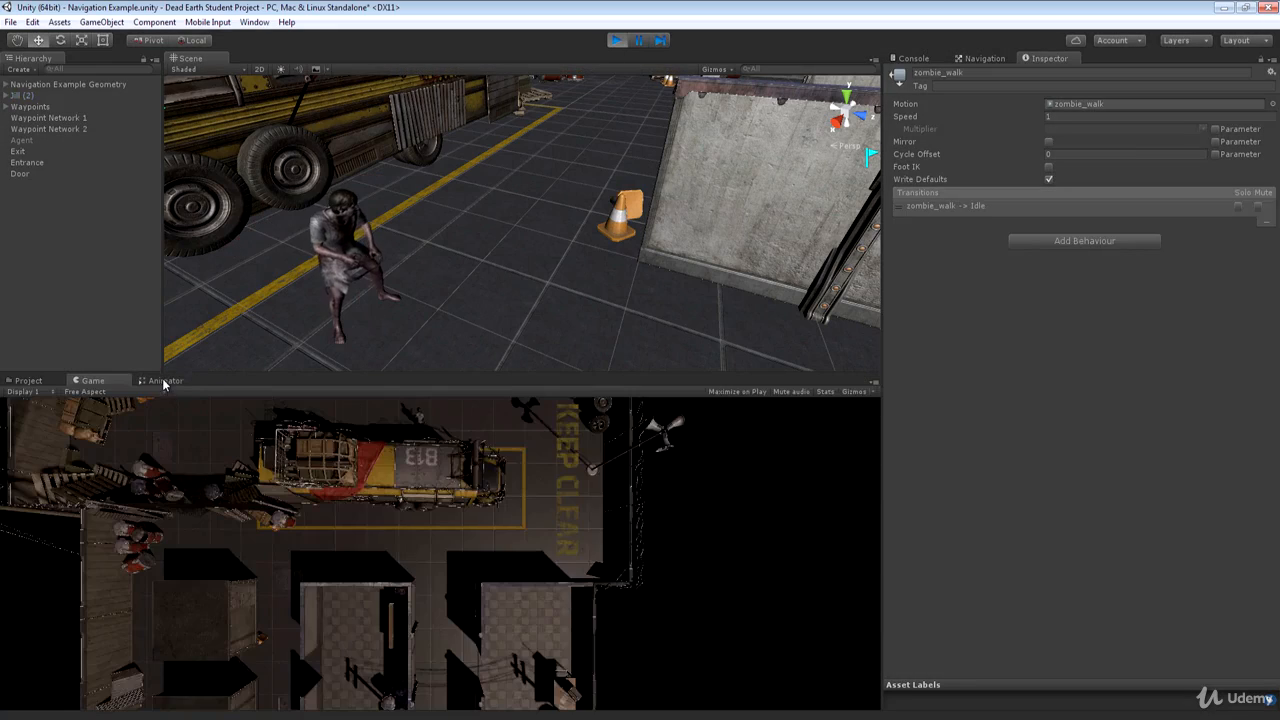
pyautogui.click(165, 381)
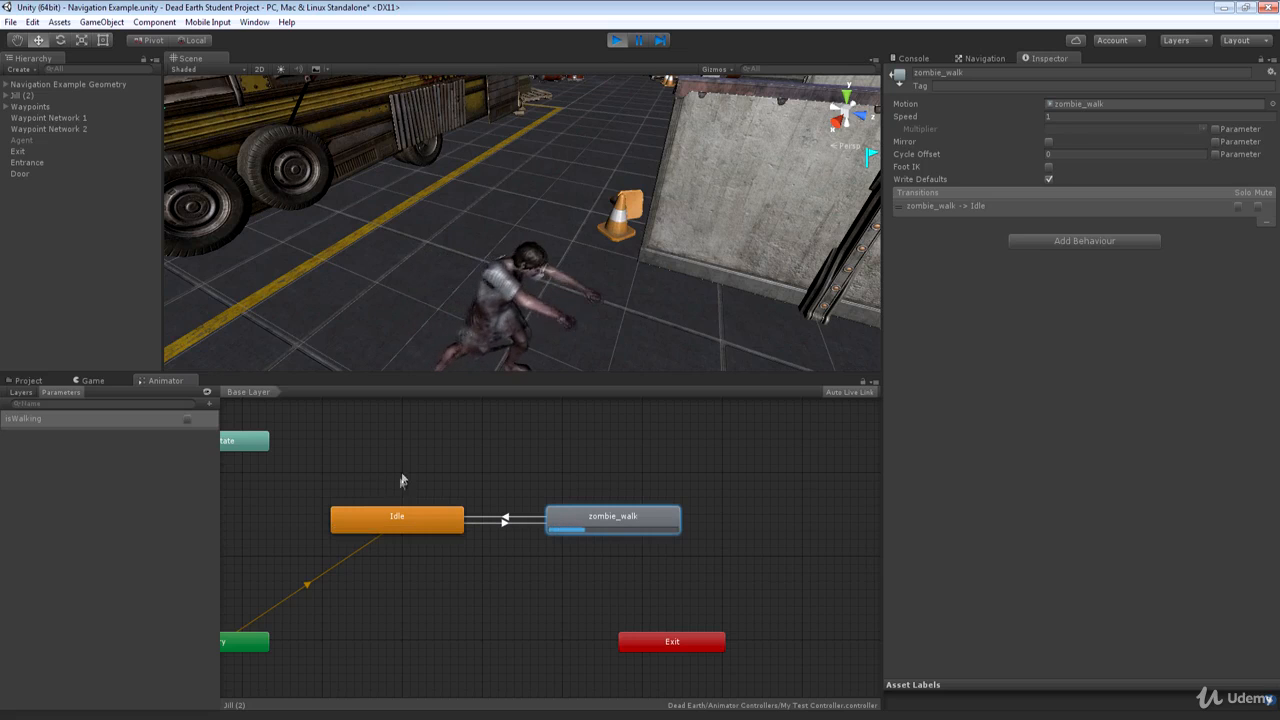
pyautogui.keyDown('alt'); pyautogui.moveTo(585, 260); pyautogui.dragTo(674, 307); pyautogui.keyUp('alt')
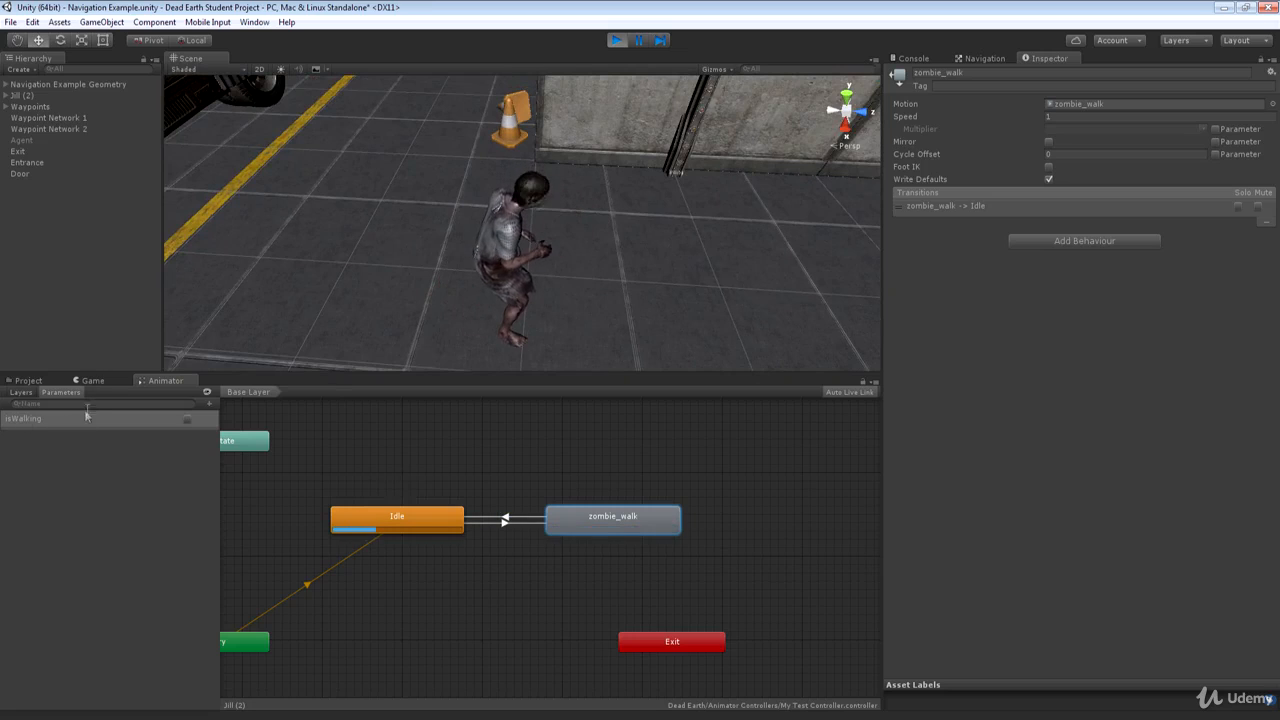
pyautogui.click(616, 40)
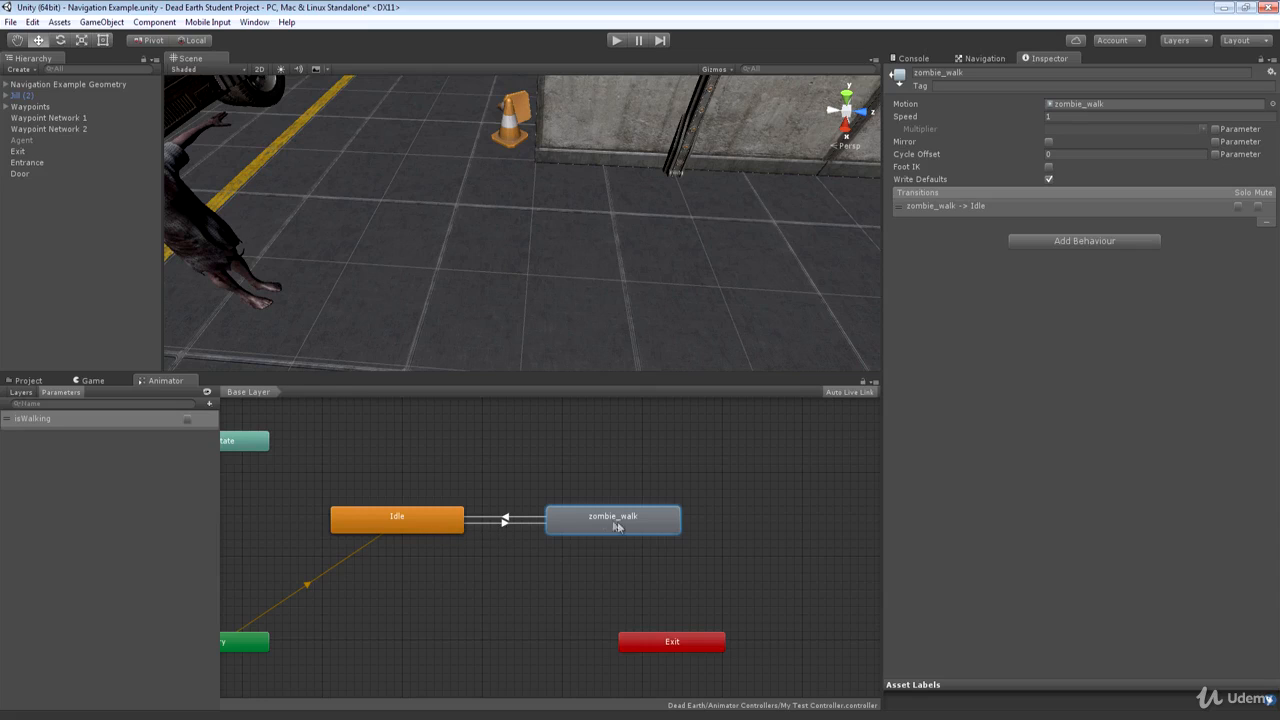
# - Select the Idle to zombie_walk transition and preview its blend by scrubbing along the timeline and playing it
pyautogui.click(504, 522)
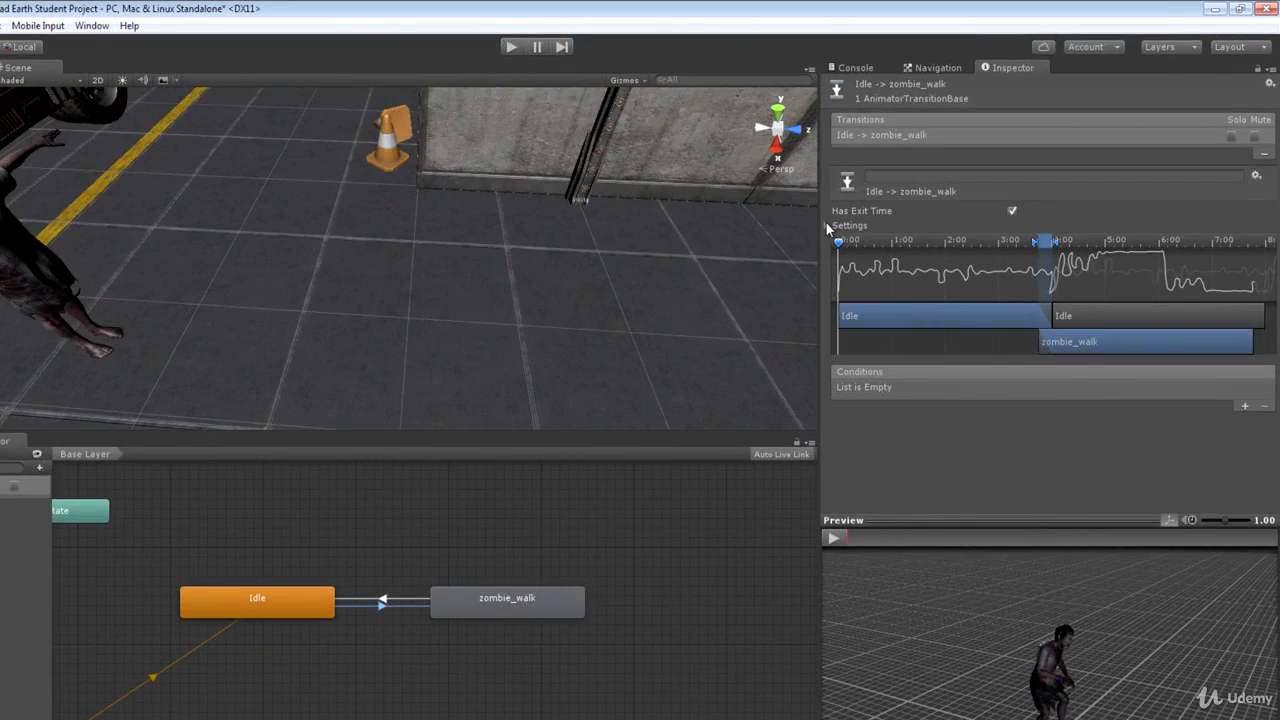
pyautogui.click(828, 225)
pyautogui.moveTo(840, 243); pyautogui.dragTo(1041, 242)
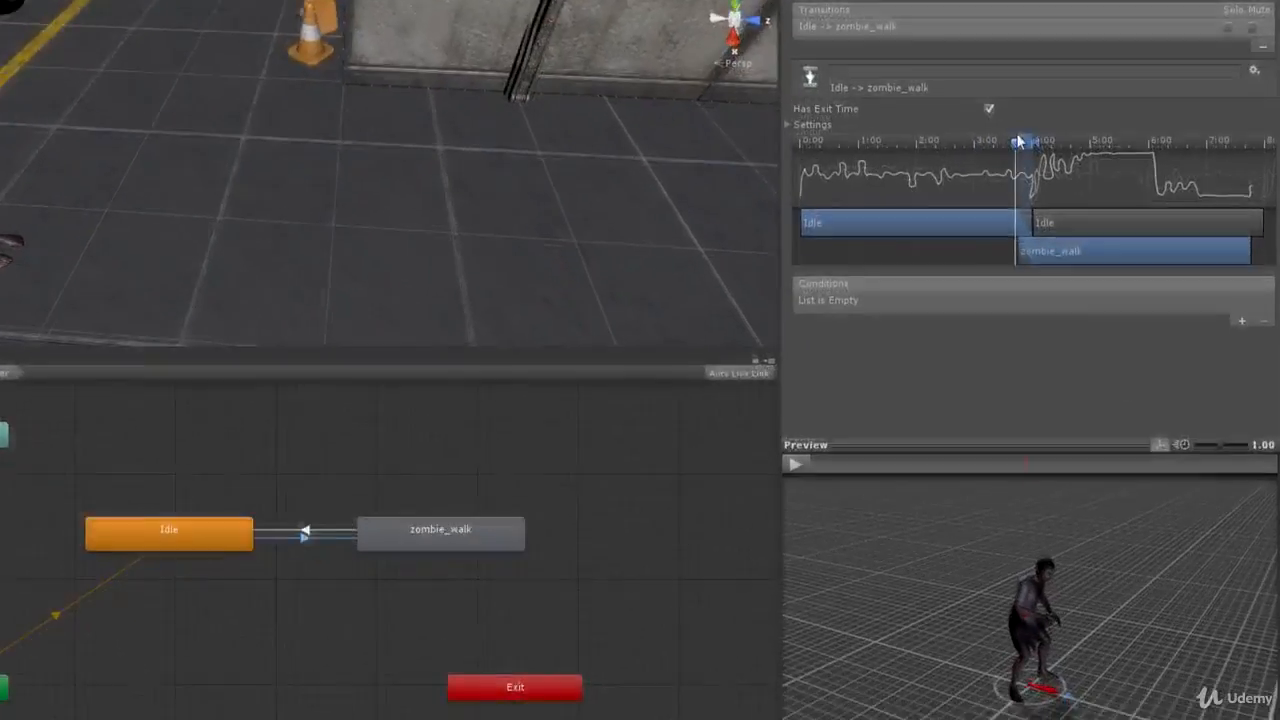
pyautogui.moveTo(1017, 141); pyautogui.dragTo(1164, 142)
pyautogui.moveTo(1153, 40); pyautogui.dragTo(842, 41)
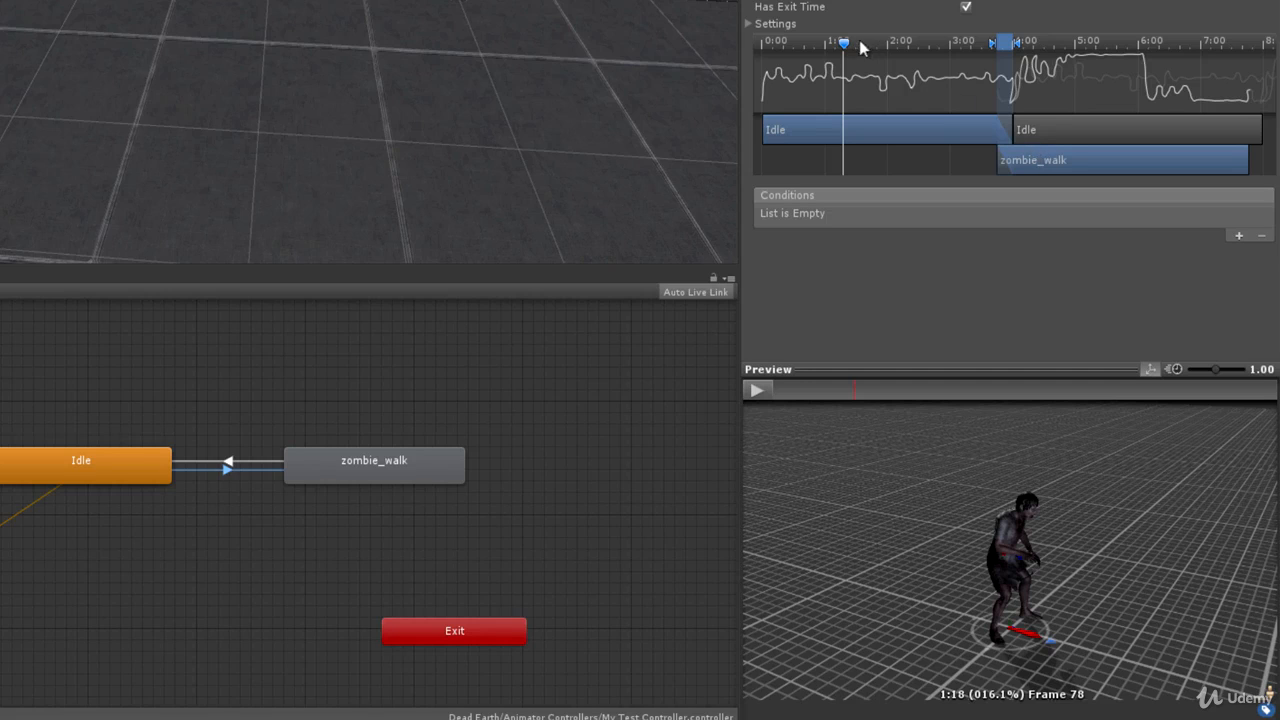
pyautogui.moveTo(846, 44); pyautogui.dragTo(904, 54)
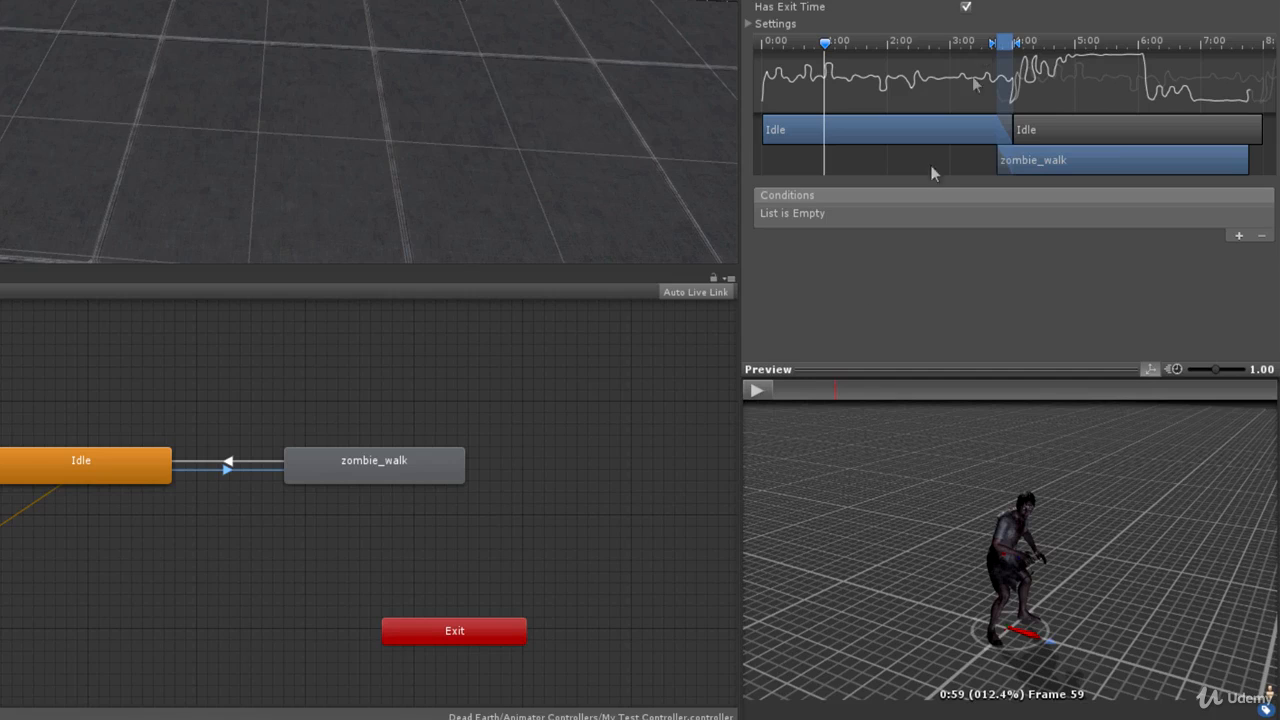
pyautogui.click(762, 390)
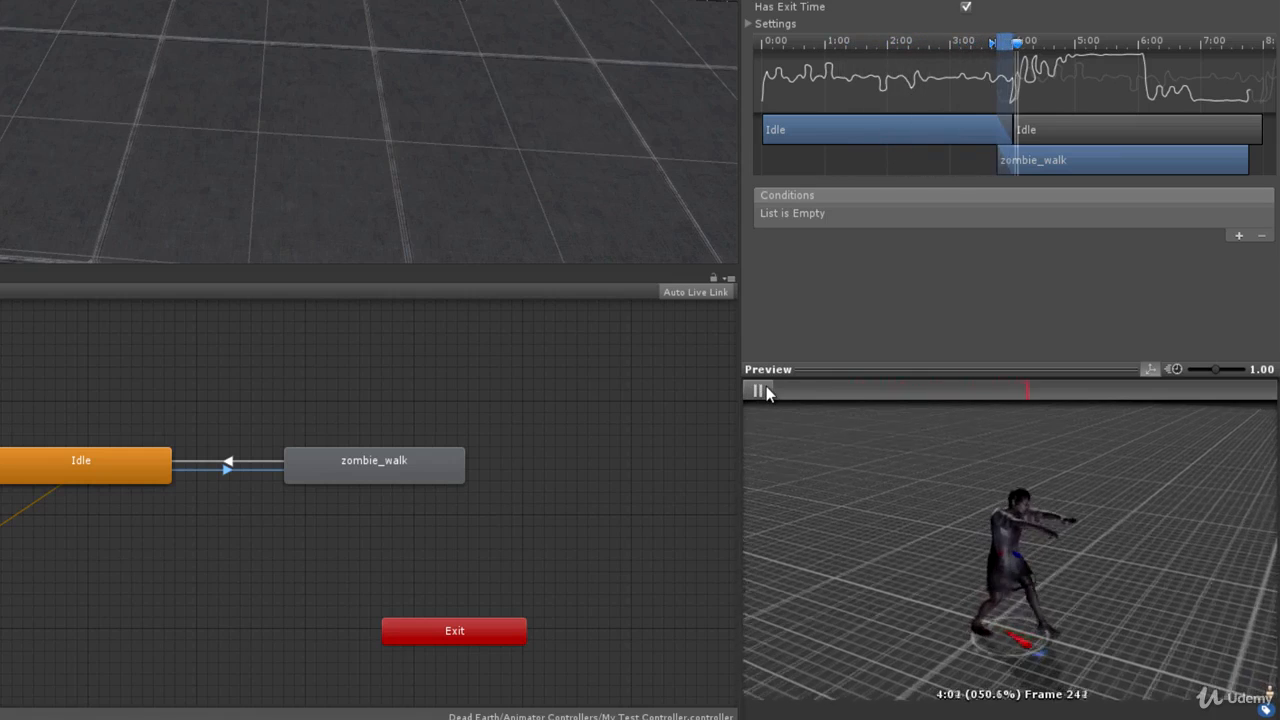
pyautogui.click(766, 390)
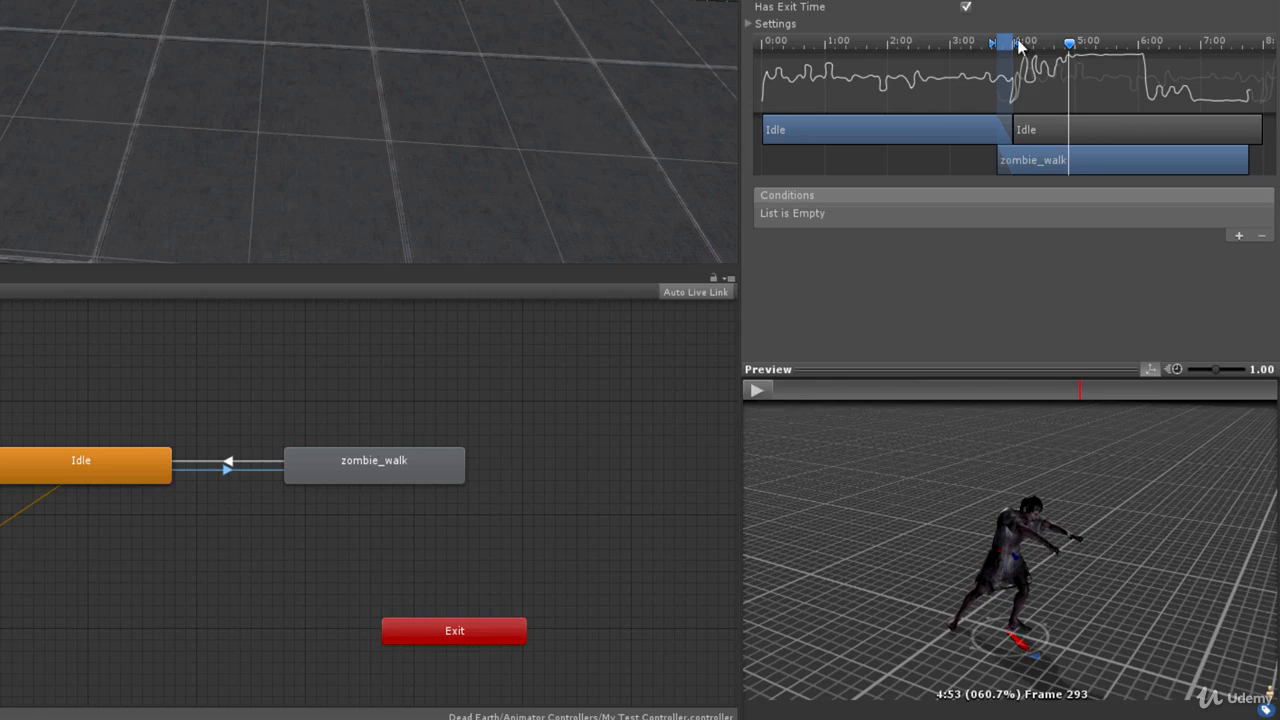
# - Lengthen the Idle to zombie_walk blend to end at about 6.4 seconds and preview it
pyautogui.moveTo(1018, 44); pyautogui.dragTo(1168, 44)
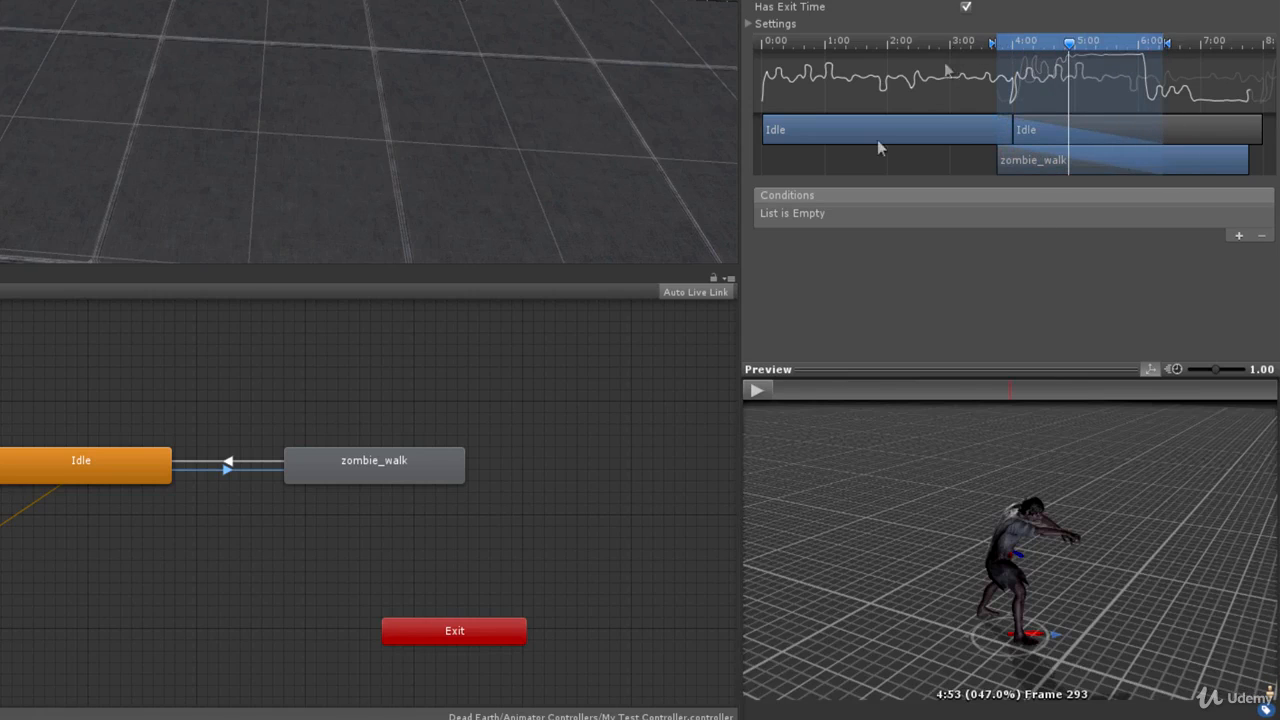
pyautogui.moveTo(1072, 44); pyautogui.dragTo(963, 55)
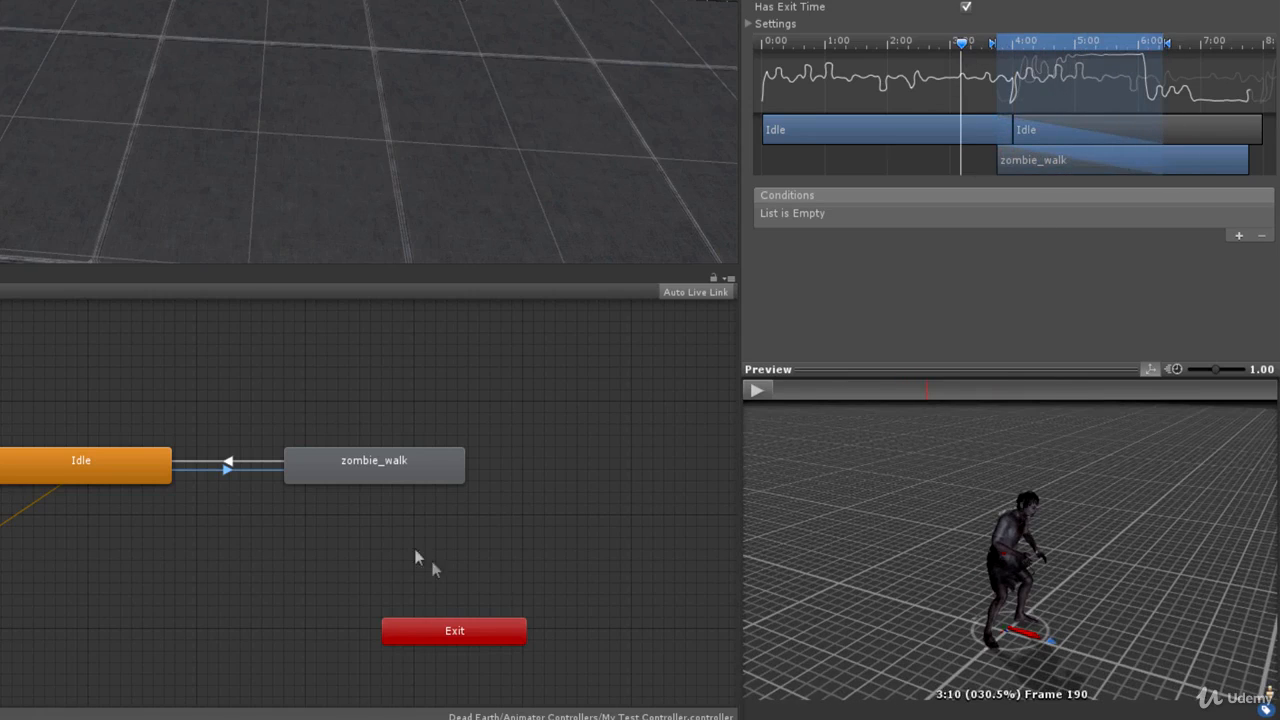
pyautogui.click(756, 391)
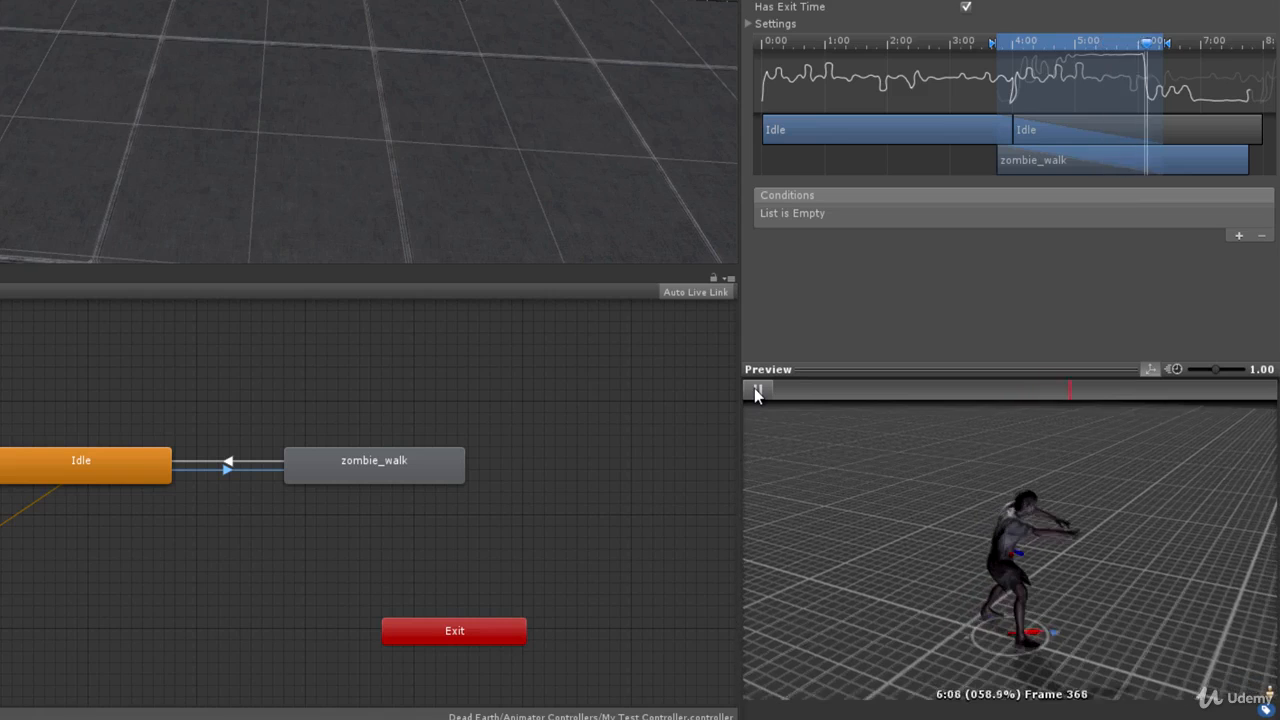
pyautogui.click(756, 391)
# - Shorten the Idle to zombie_walk blend to end at about 4.3 seconds and add the condition isWalking true
pyautogui.moveTo(1168, 44); pyautogui.dragTo(1036, 47)
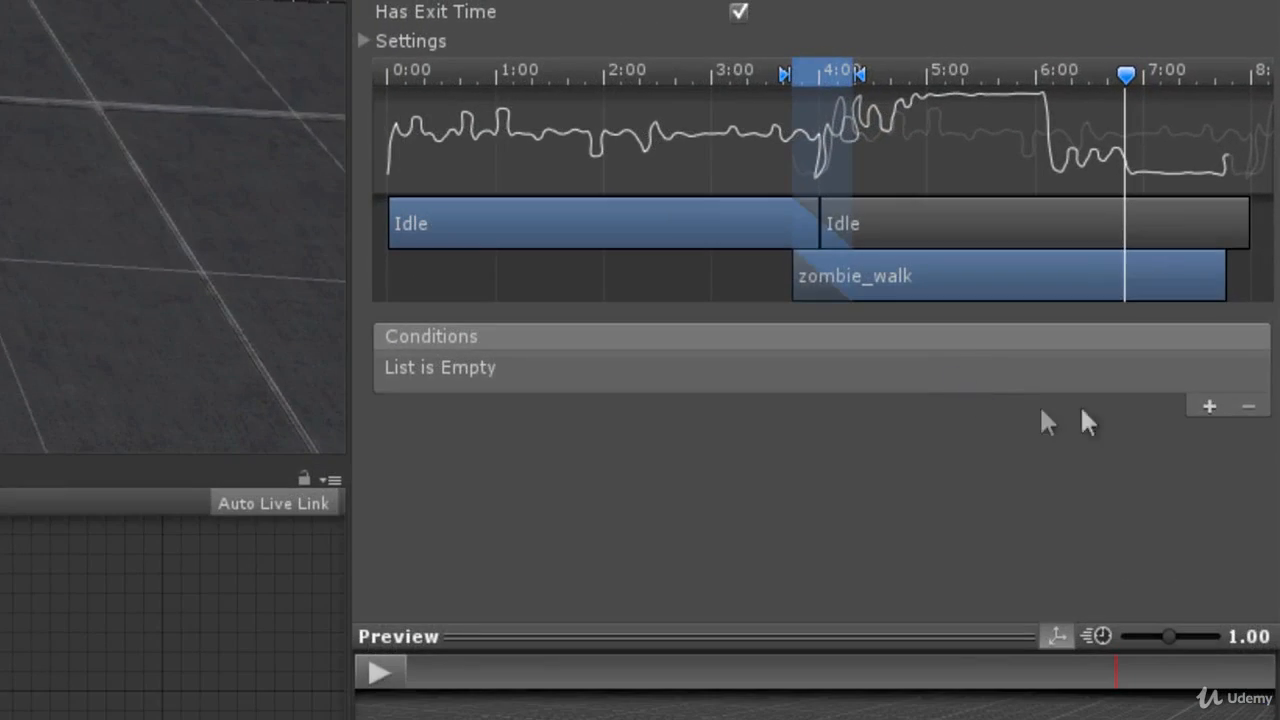
pyautogui.click(1209, 406)
pyautogui.click(1208, 404)
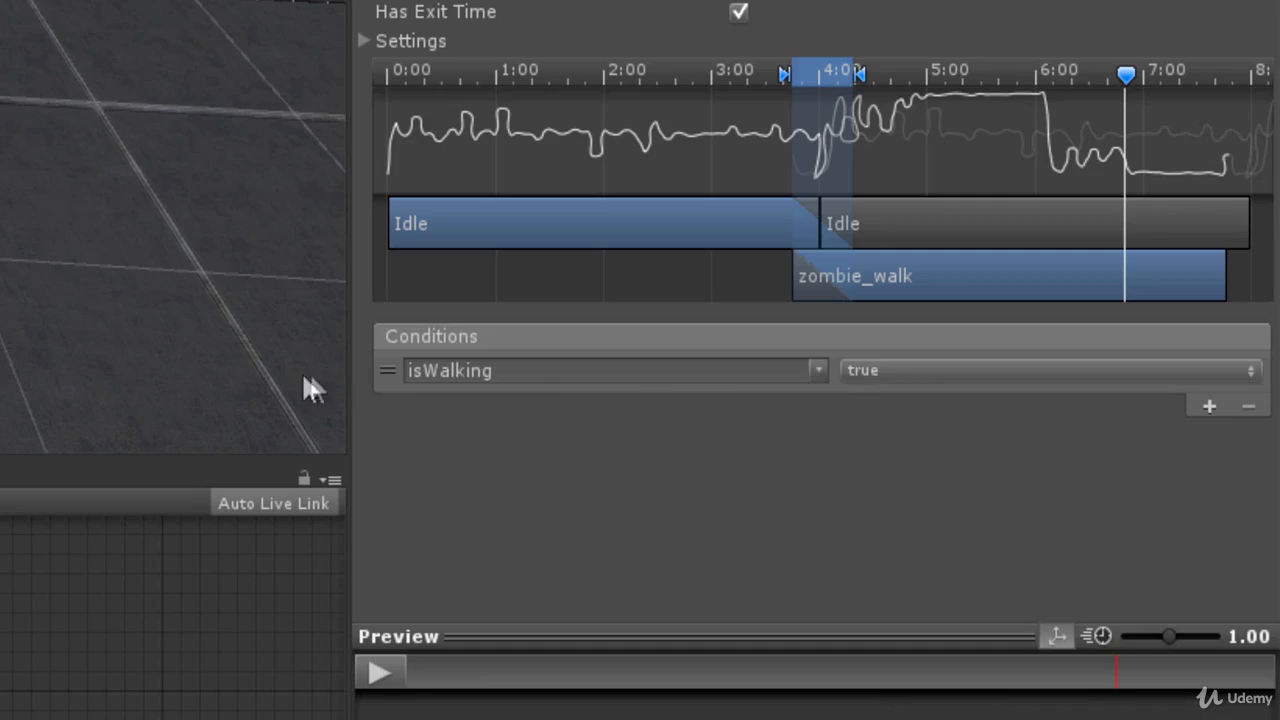
# - Review the parameter and value options of the Idle to zombie_walk condition, keeping isWalking set to true
pyautogui.click(816, 372)
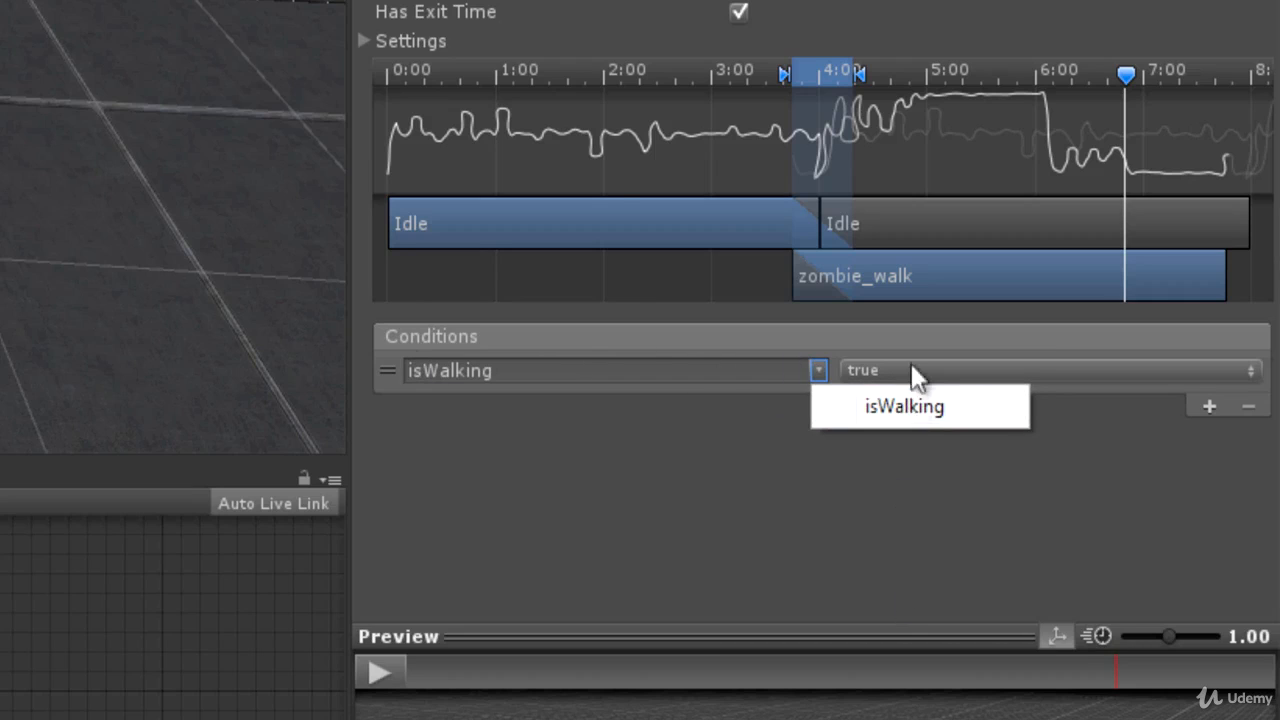
pyautogui.click(670, 330)
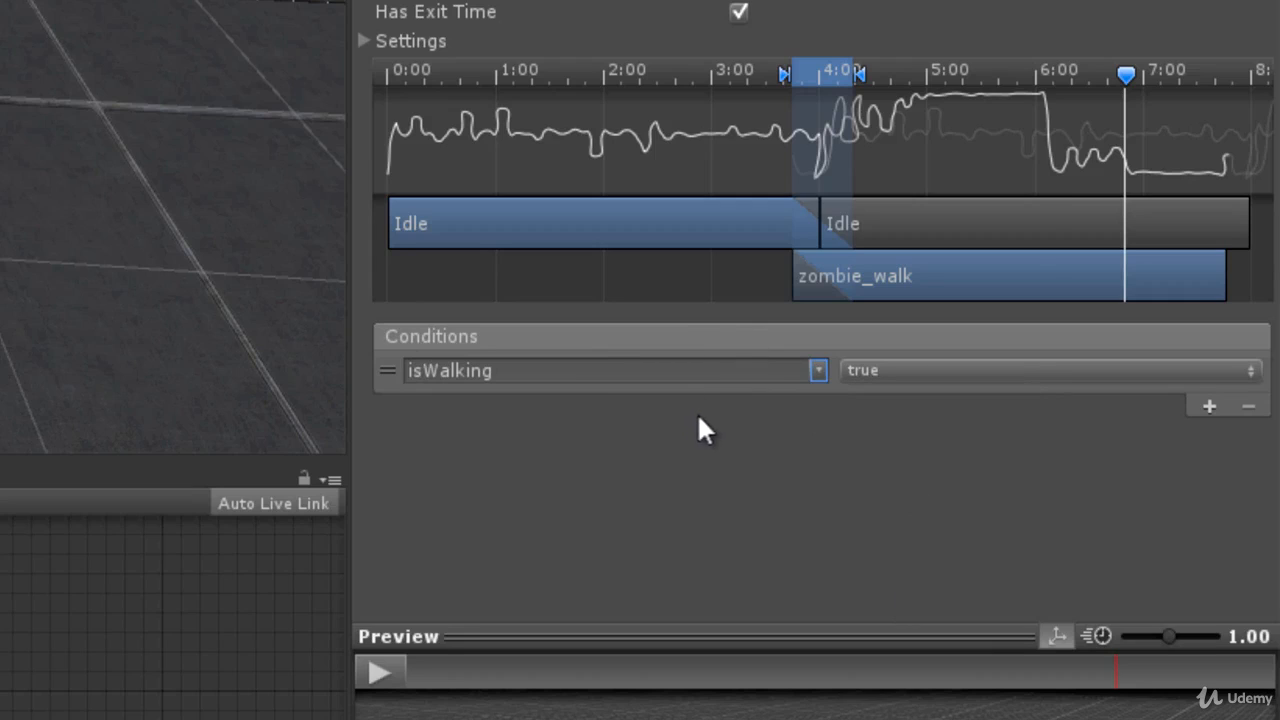
pyautogui.press('Tab')
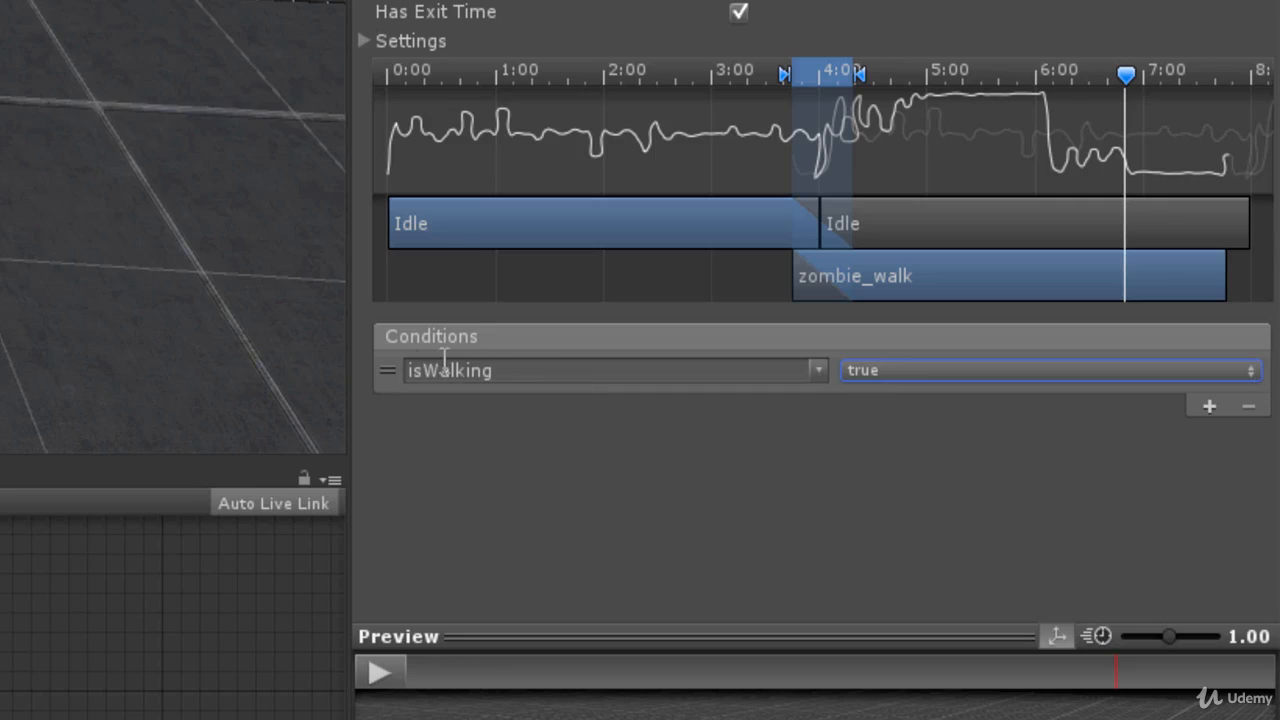
pyautogui.click(960, 366)
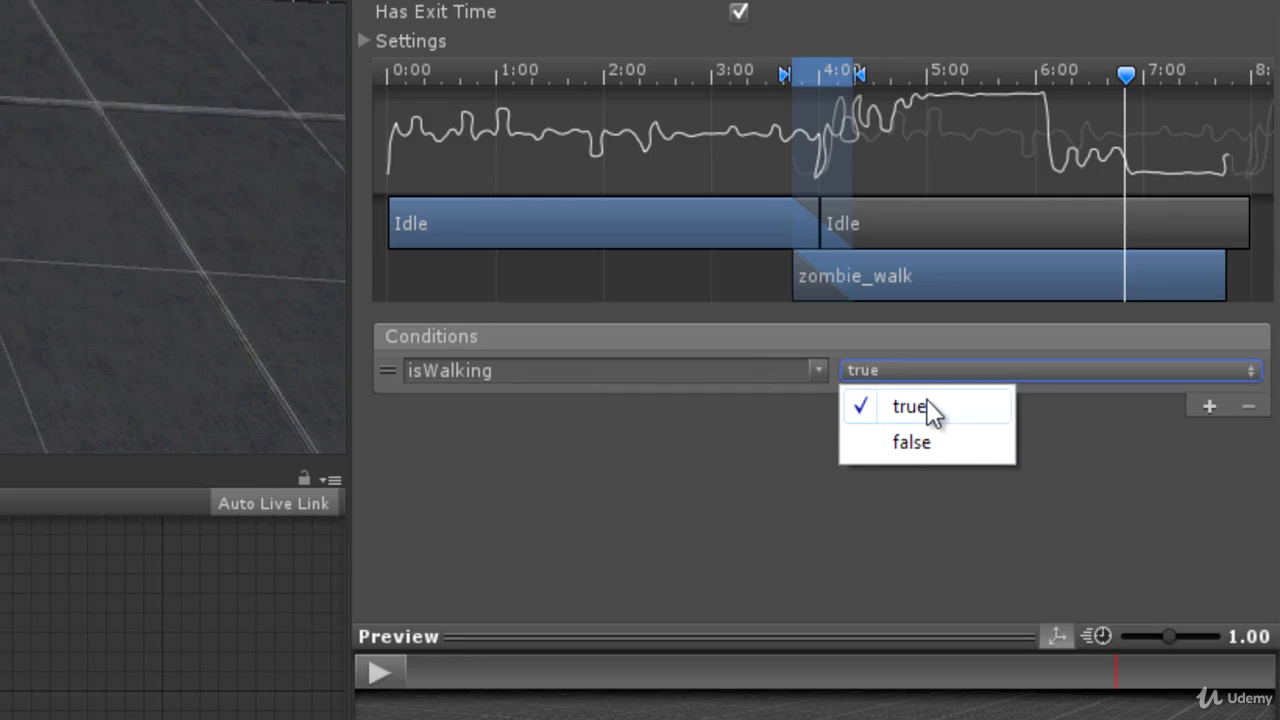
pyautogui.click(927, 400)
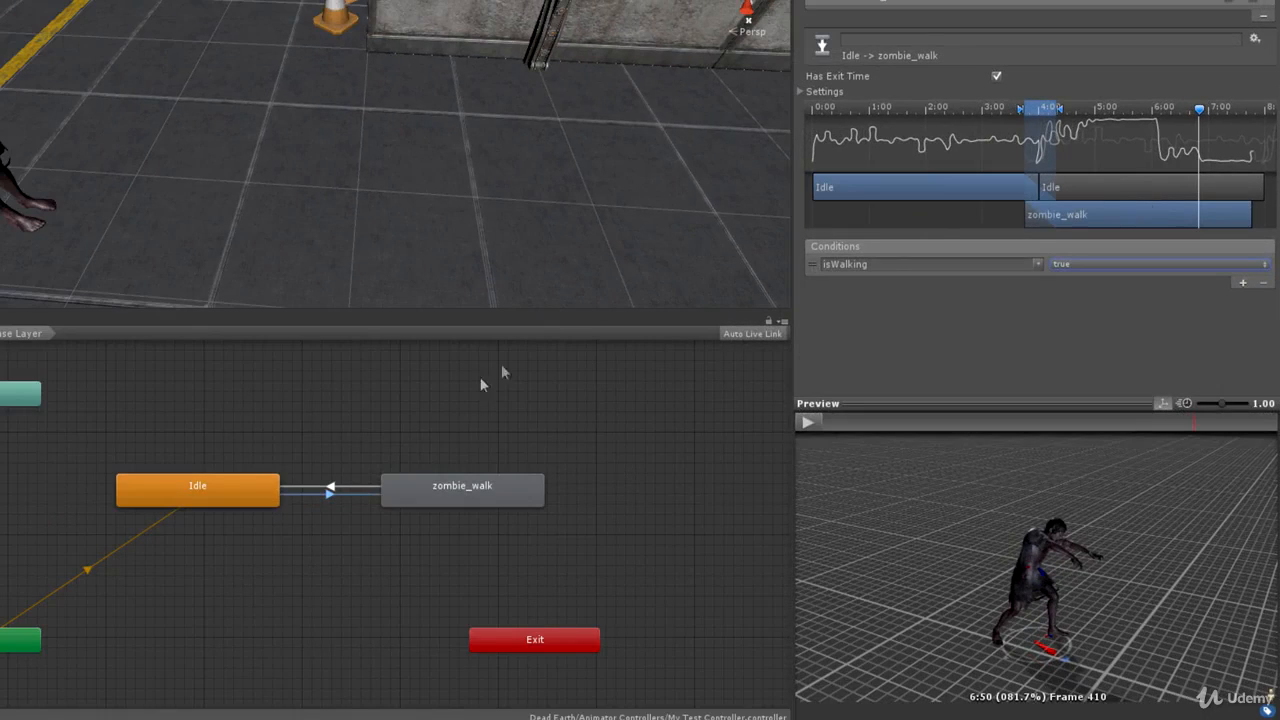
# - Add a condition to the zombie_walk to Idle transition requiring isWalking to be false
pyautogui.click(334, 486)
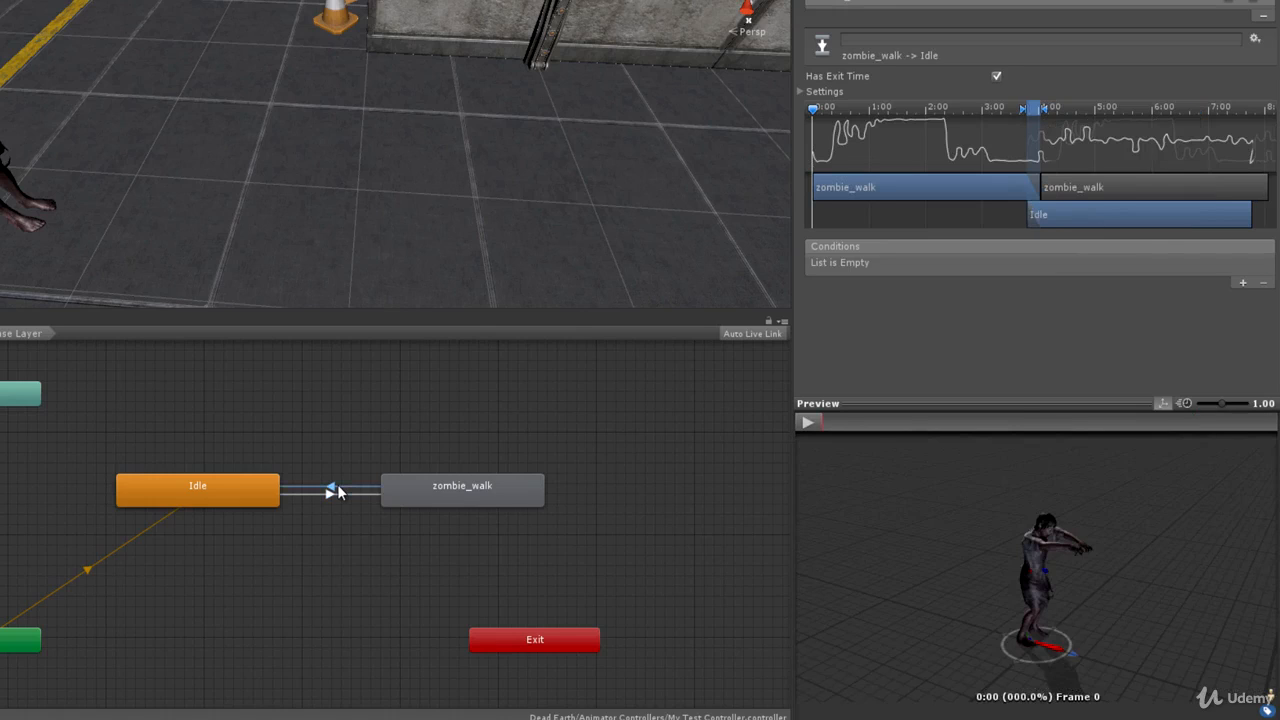
pyautogui.click(1242, 284)
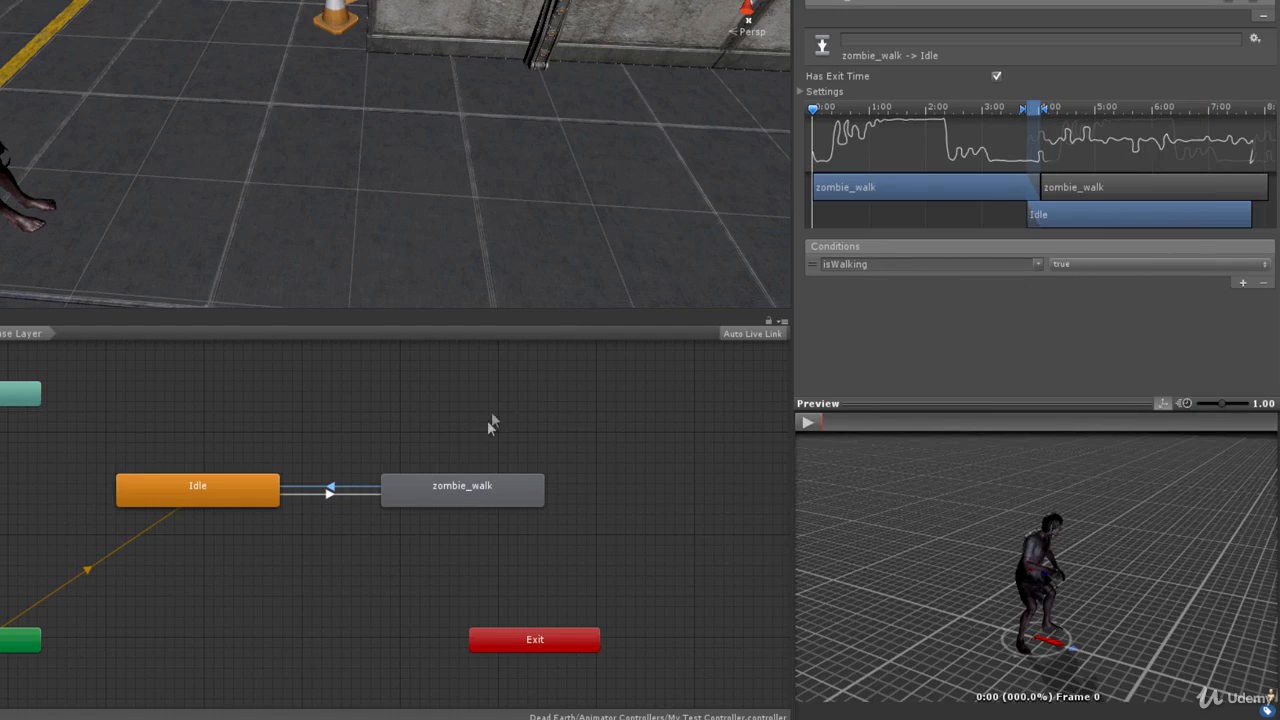
pyautogui.click(1089, 262)
pyautogui.click(1084, 304)
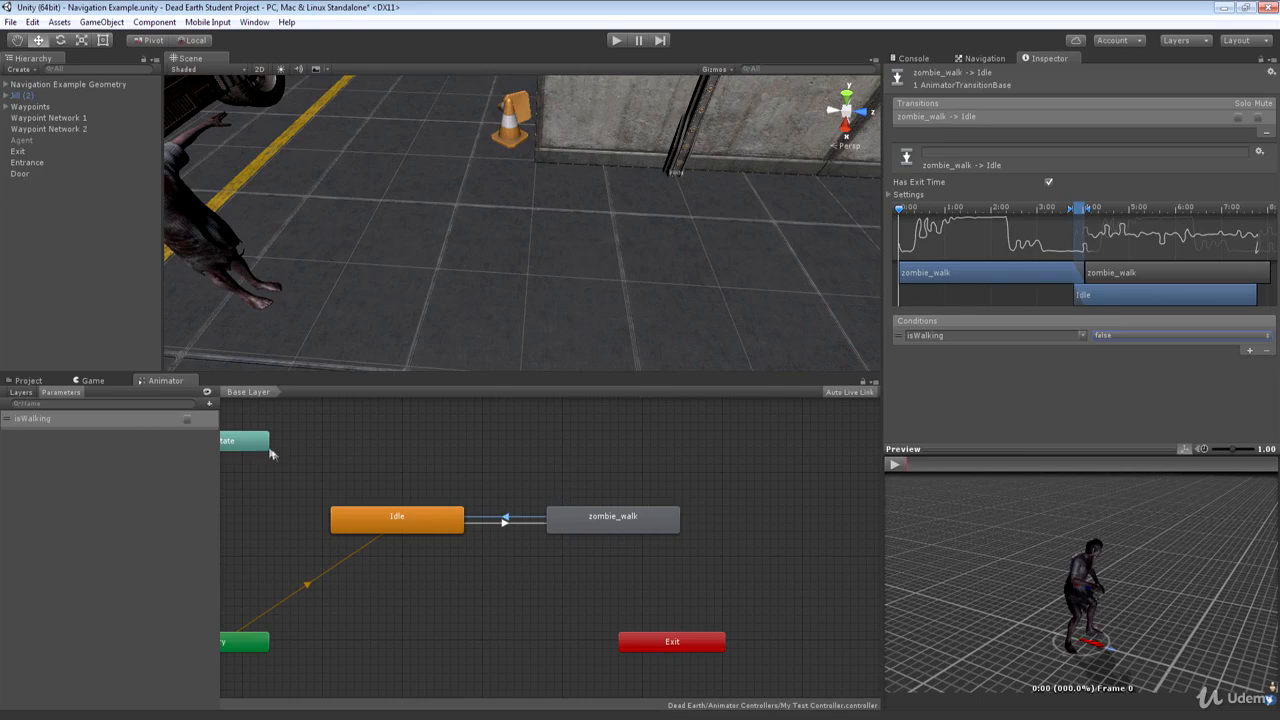
# - Run the game and switch isWalking on and off once to test both transitions in the Animator, ending the run
pyautogui.click(188, 418)
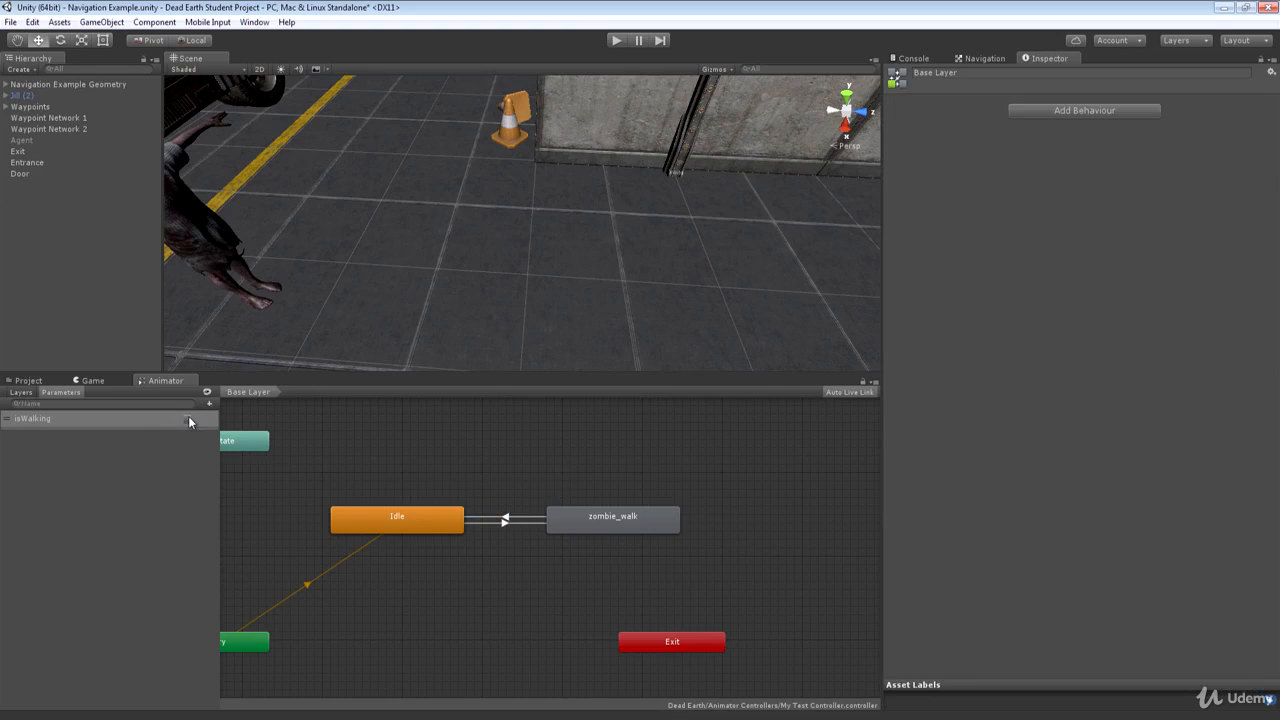
pyautogui.moveTo(620, 310); pyautogui.dragTo(694, 292, button='right')
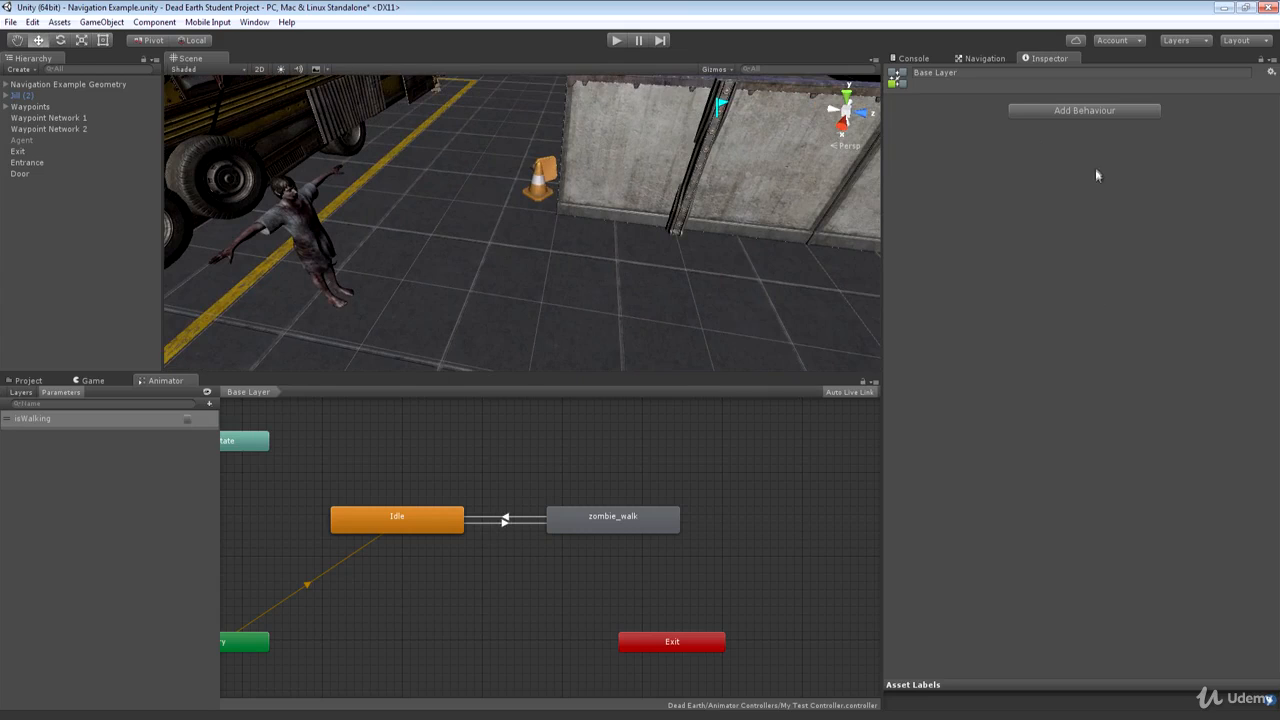
pyautogui.click(614, 41)
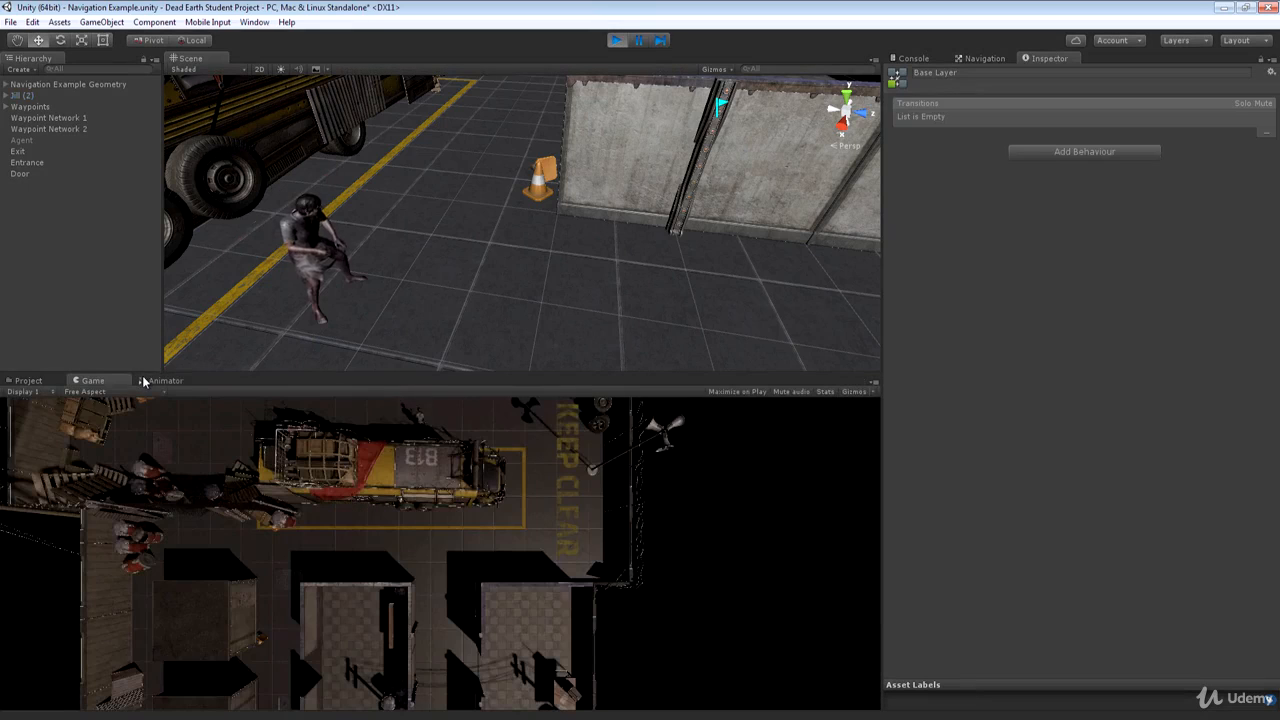
pyautogui.click(146, 381)
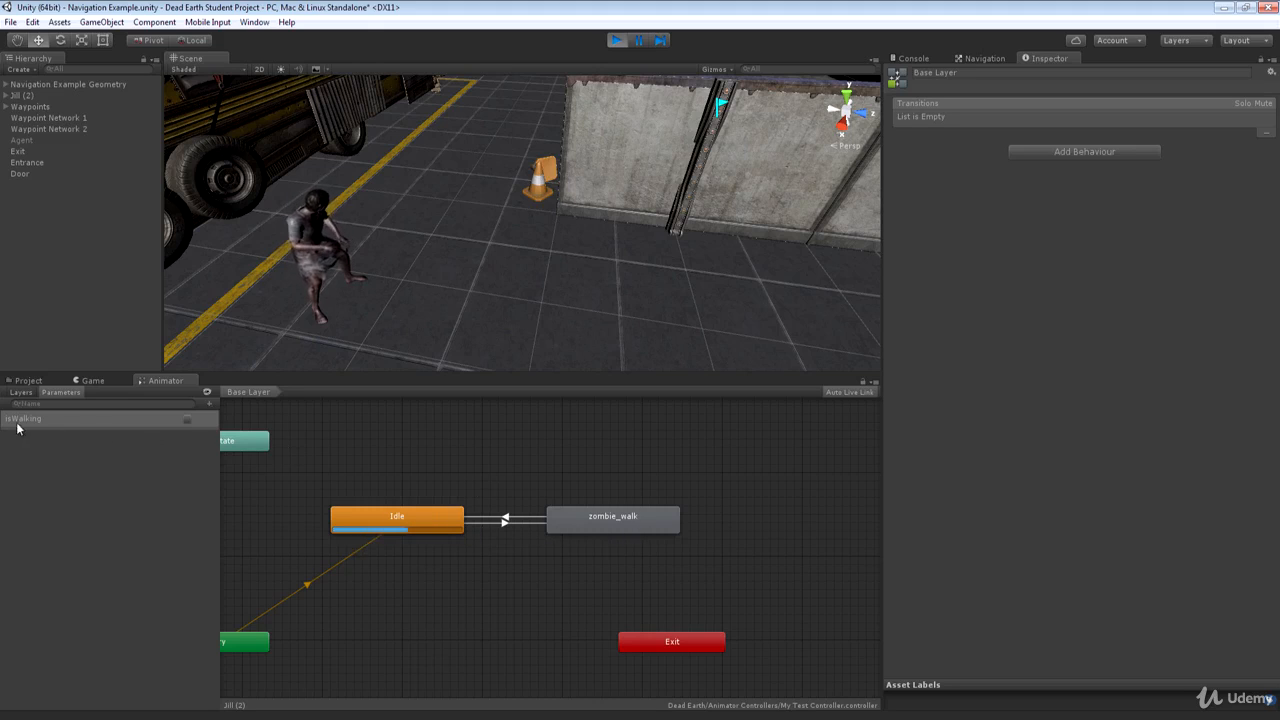
pyautogui.click(187, 419)
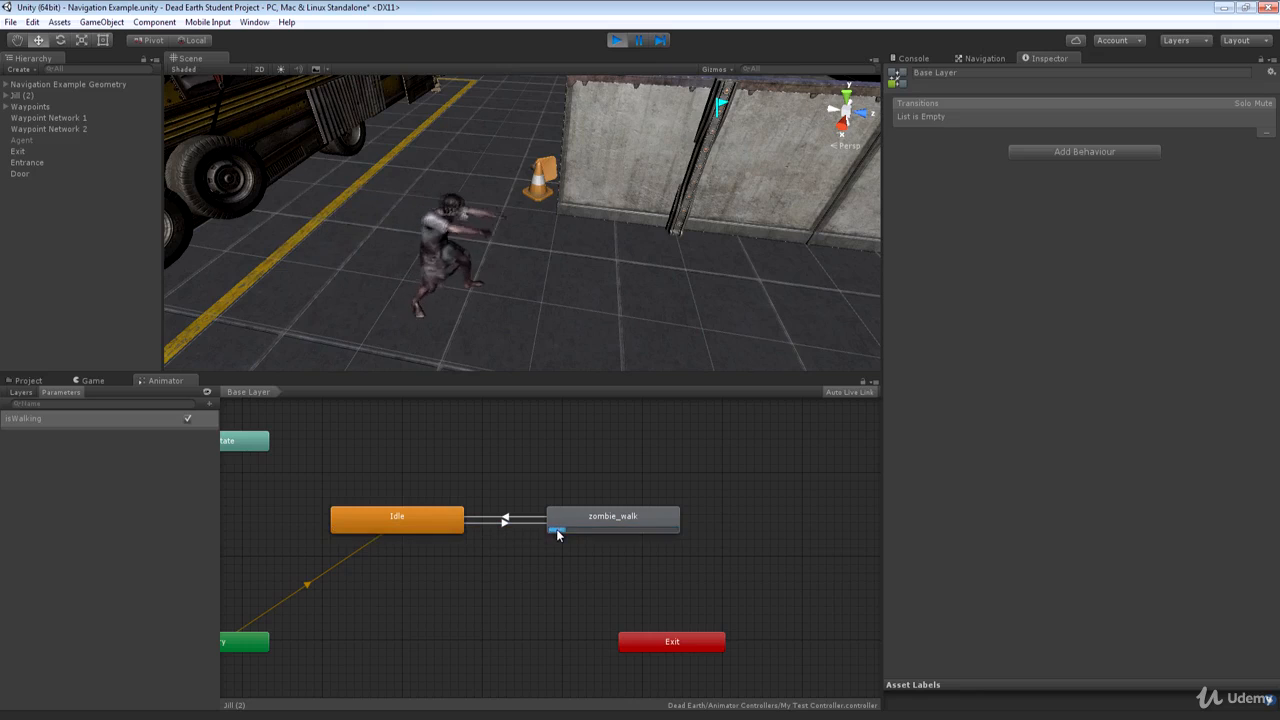
pyautogui.click(187, 419)
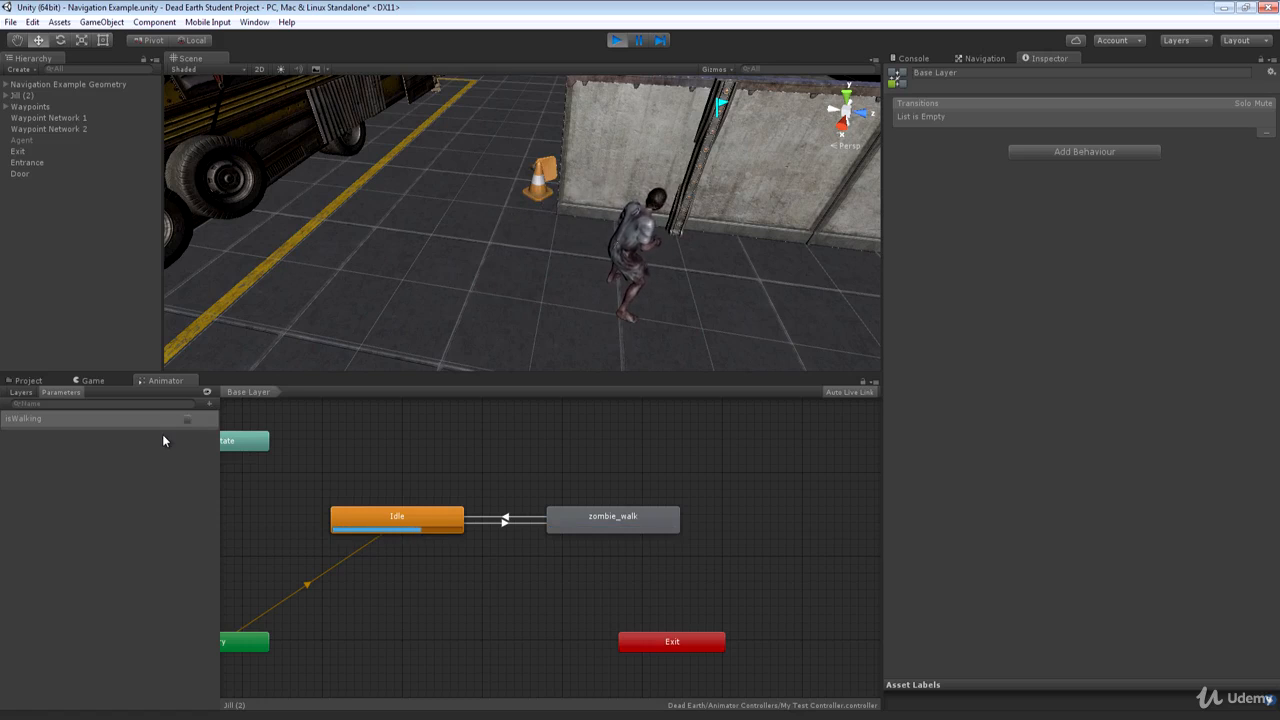
pyautogui.click(617, 41)
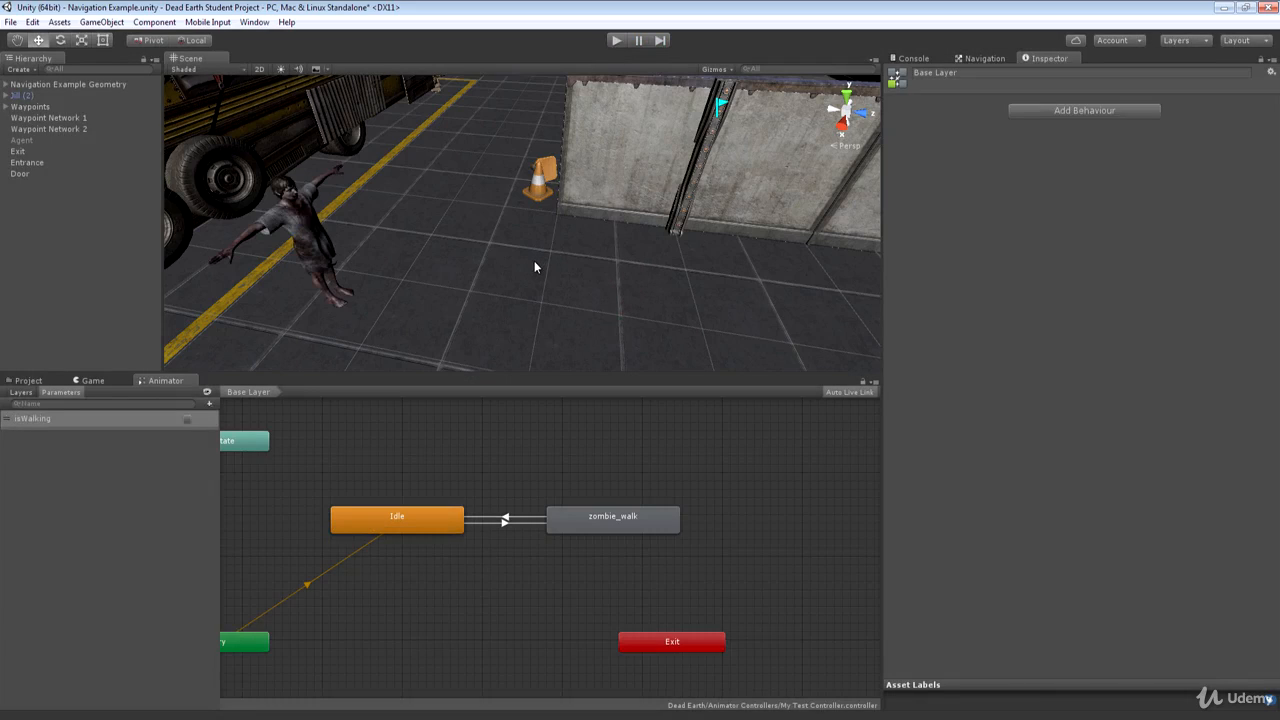
# - Disable Has Exit Time on both the Idle to zombie_walk and zombie_walk to Idle transitions
pyautogui.click(503, 524)
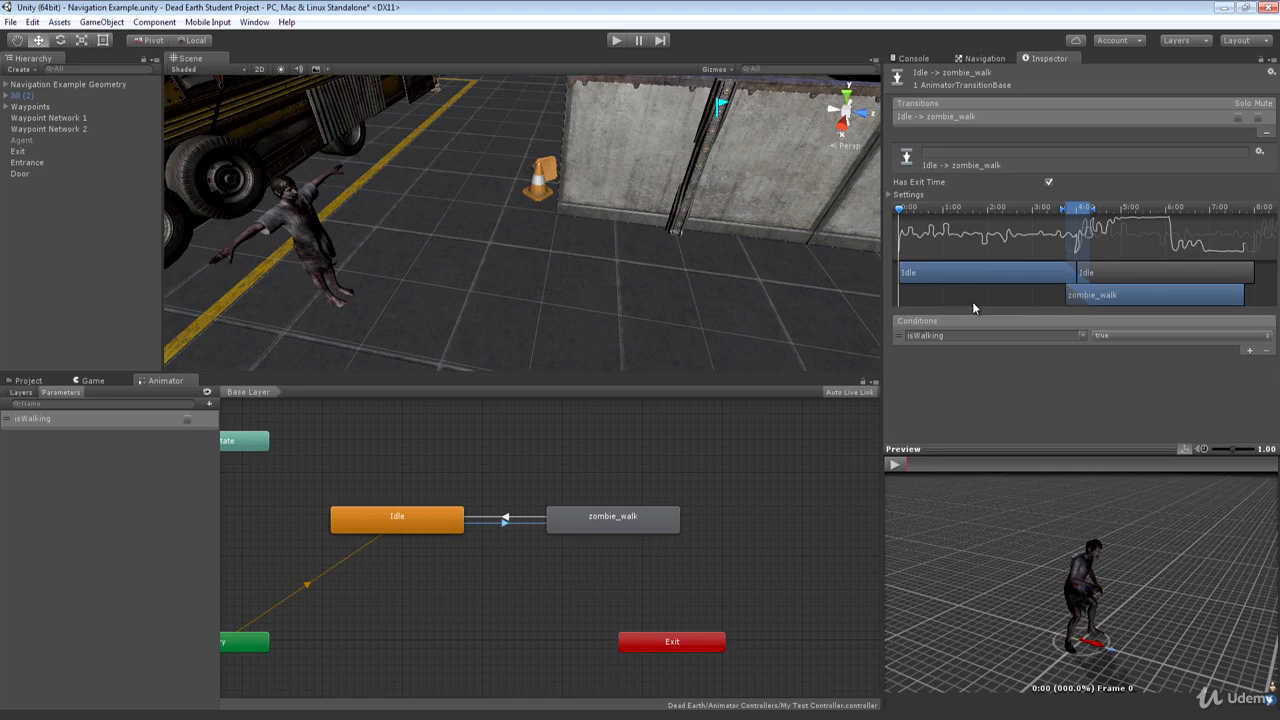
pyautogui.click(1049, 182)
pyautogui.click(515, 518)
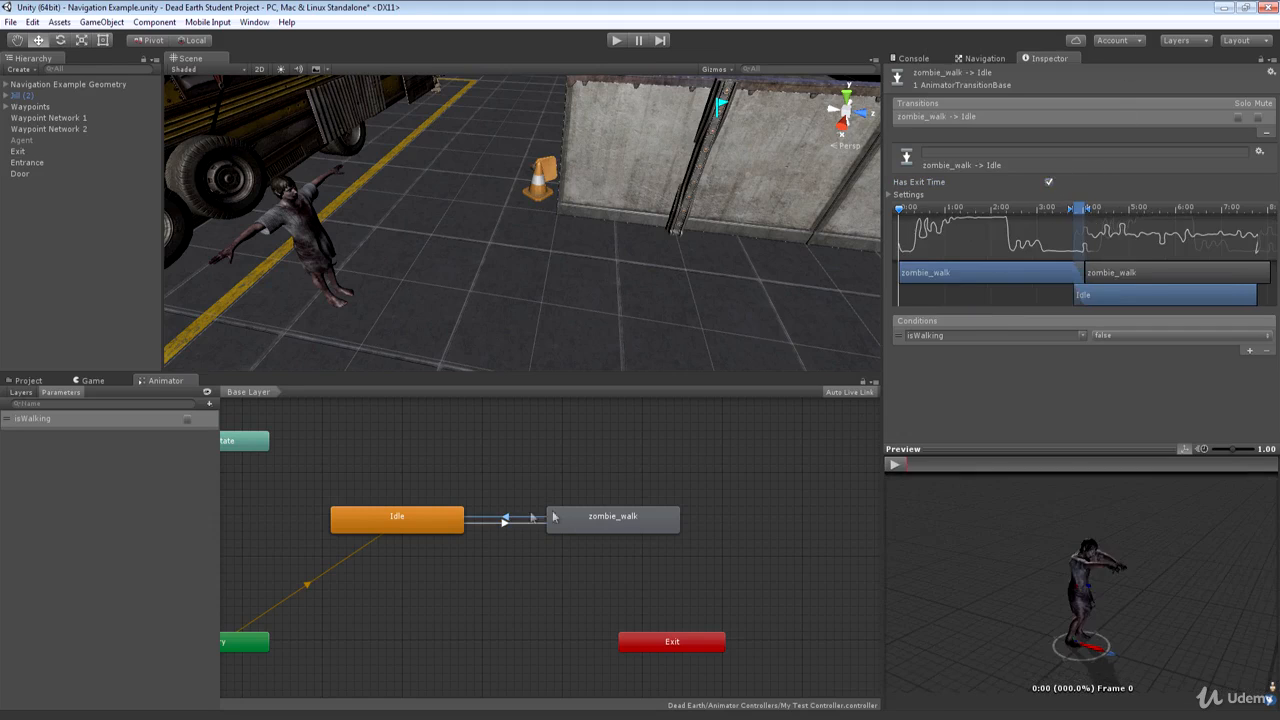
pyautogui.click(1049, 182)
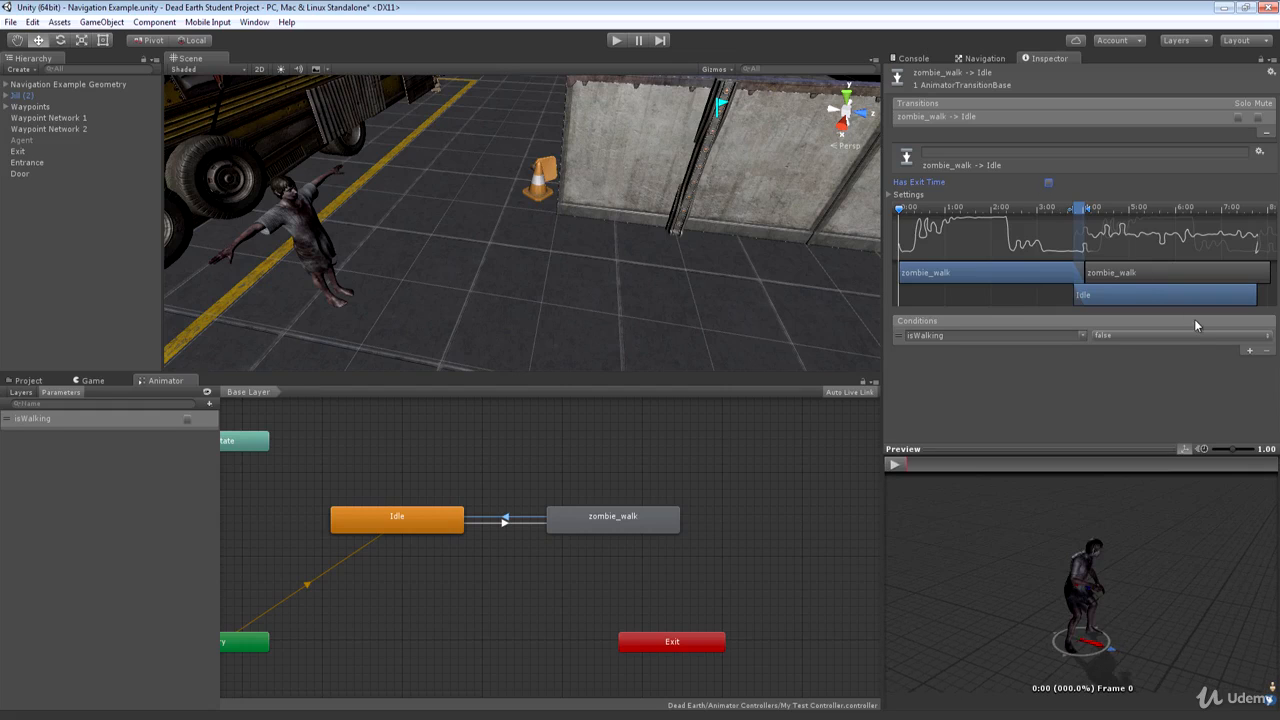
# - Run the game and toggle isWalking repeatedly to test the transitions without exit time, ending the run
pyautogui.click(612, 40)
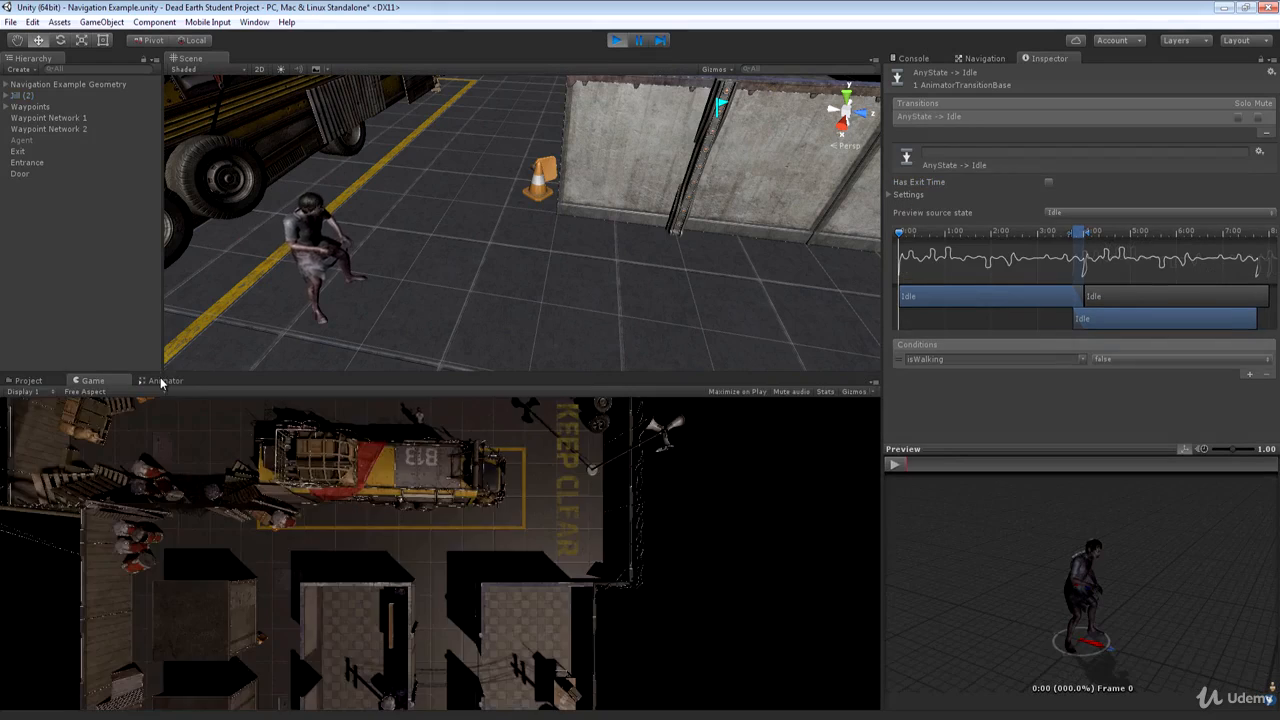
pyautogui.click(161, 381)
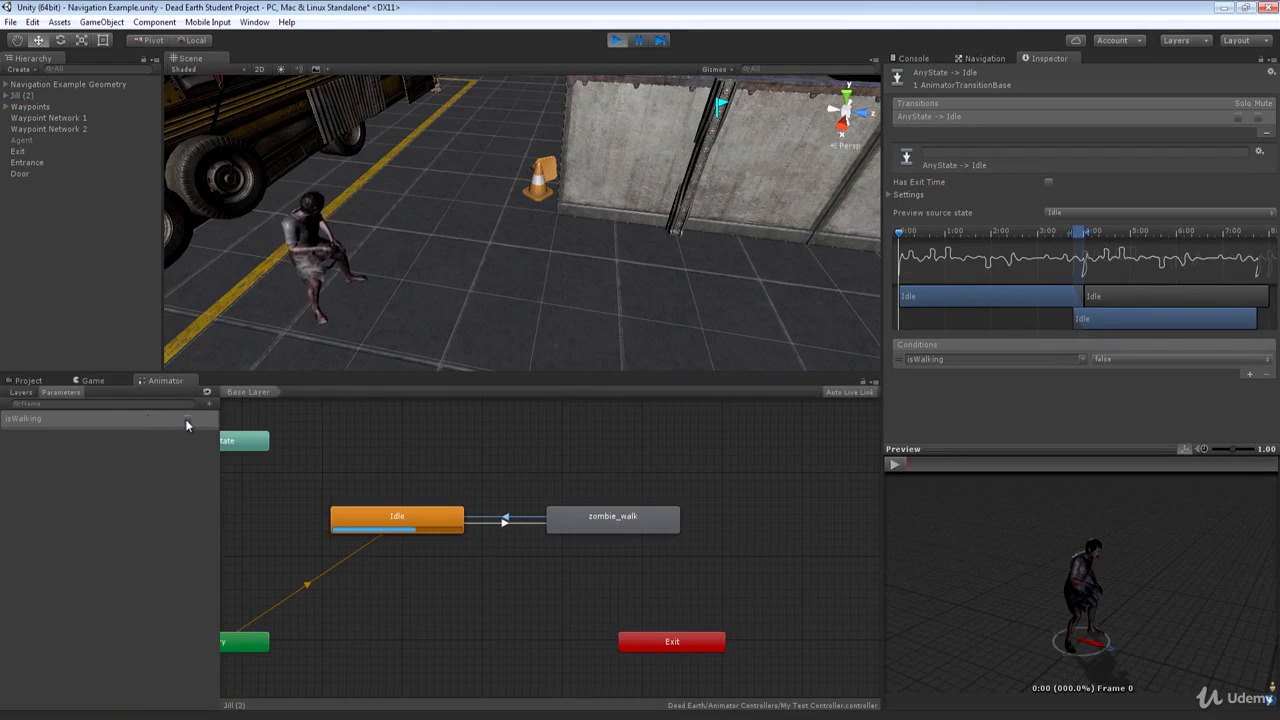
pyautogui.click(186, 419)
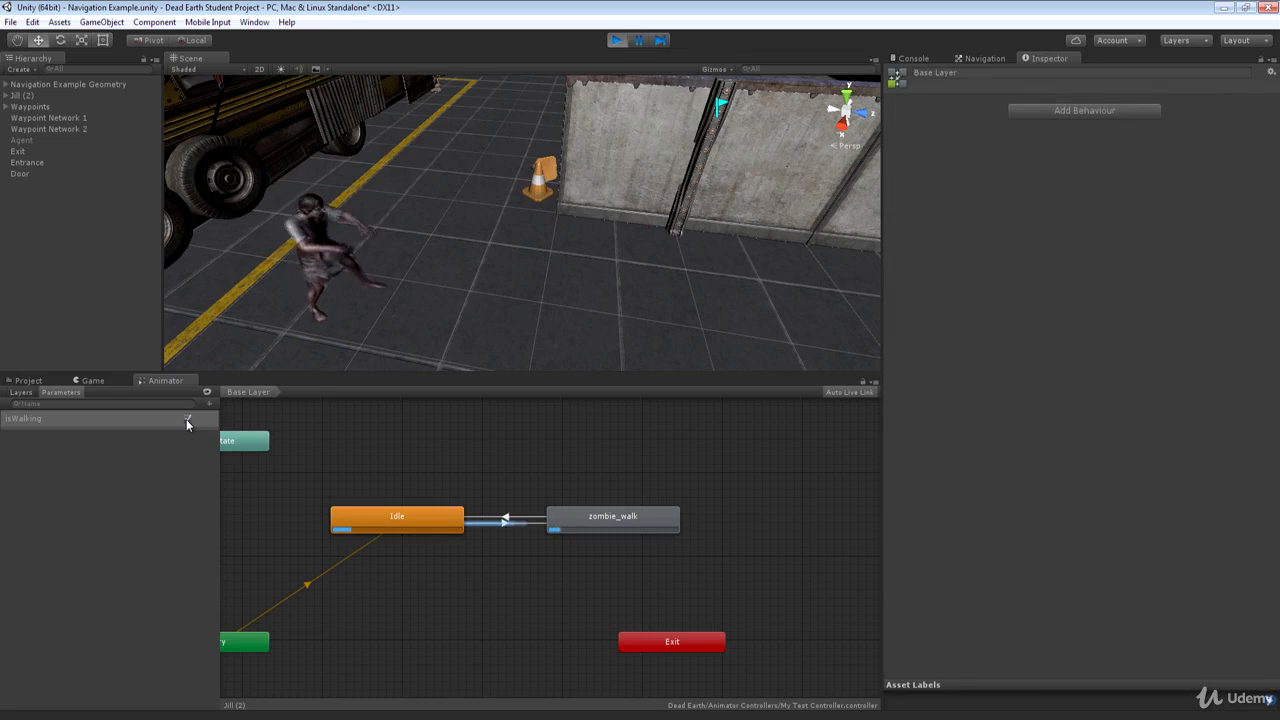
pyautogui.click(186, 419)
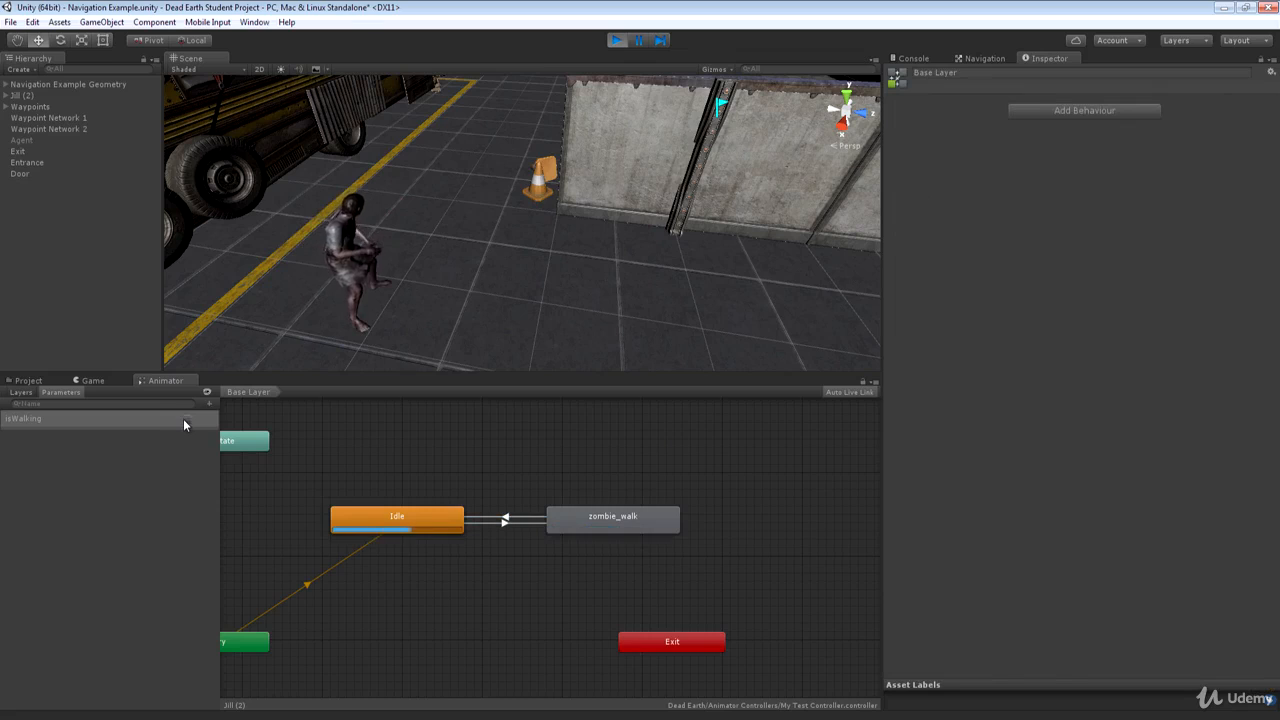
pyautogui.click(185, 419)
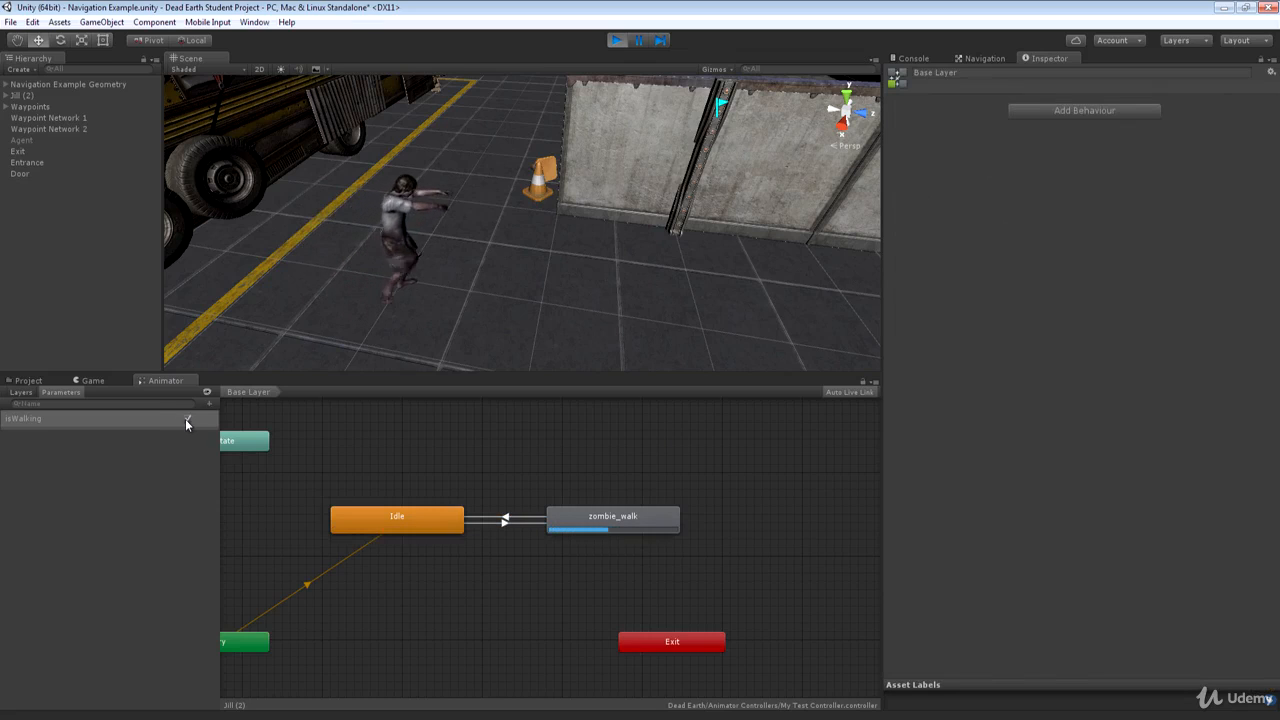
pyautogui.click(185, 419)
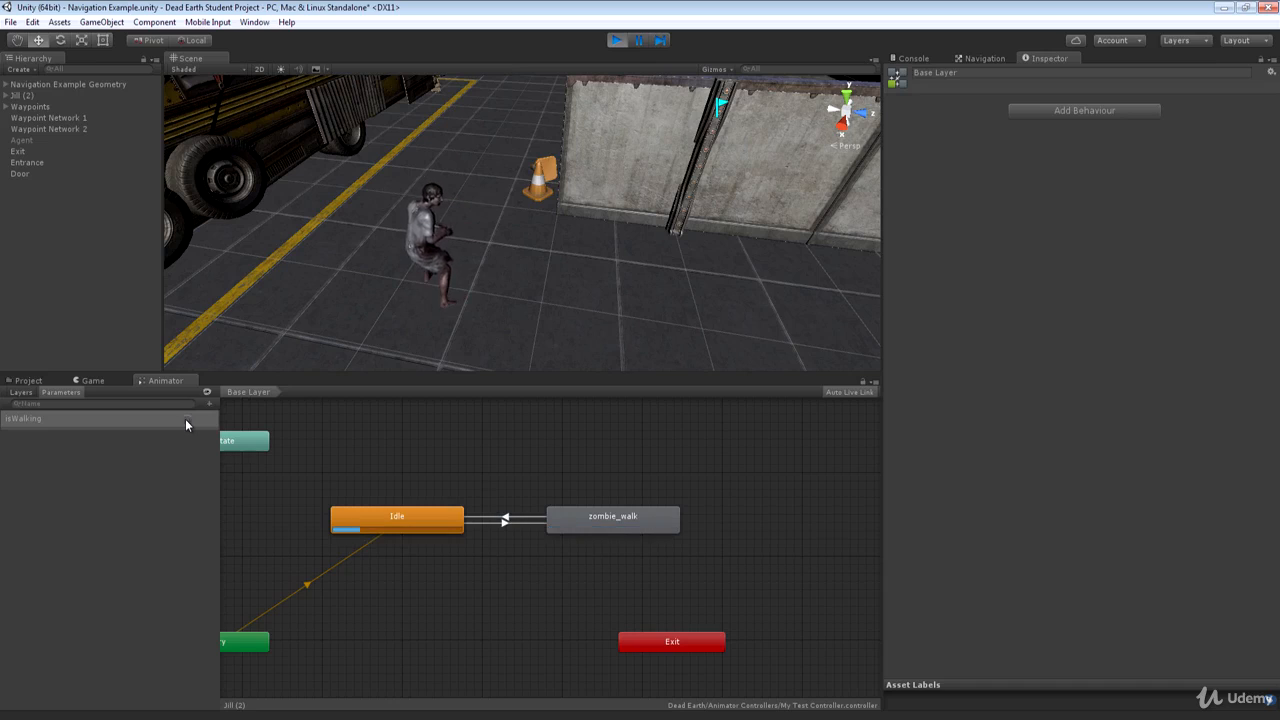
pyautogui.click(185, 419)
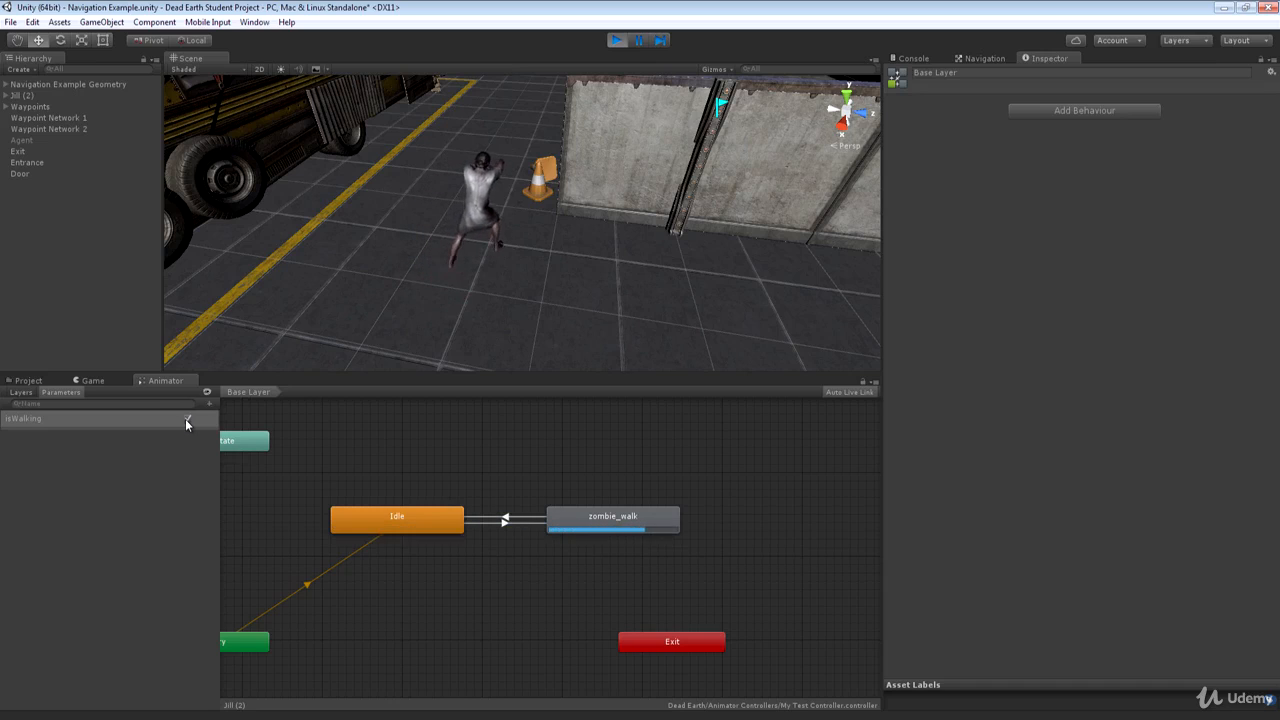
pyautogui.click(185, 419)
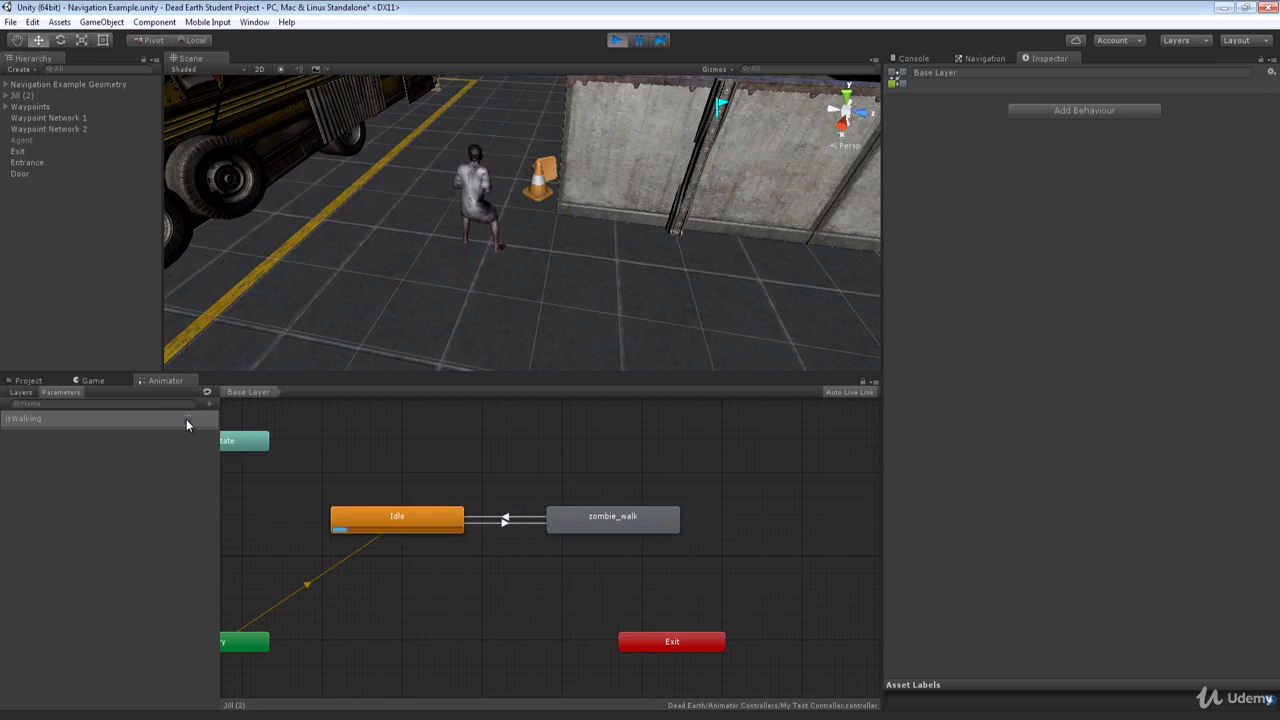
pyautogui.click(616, 40)
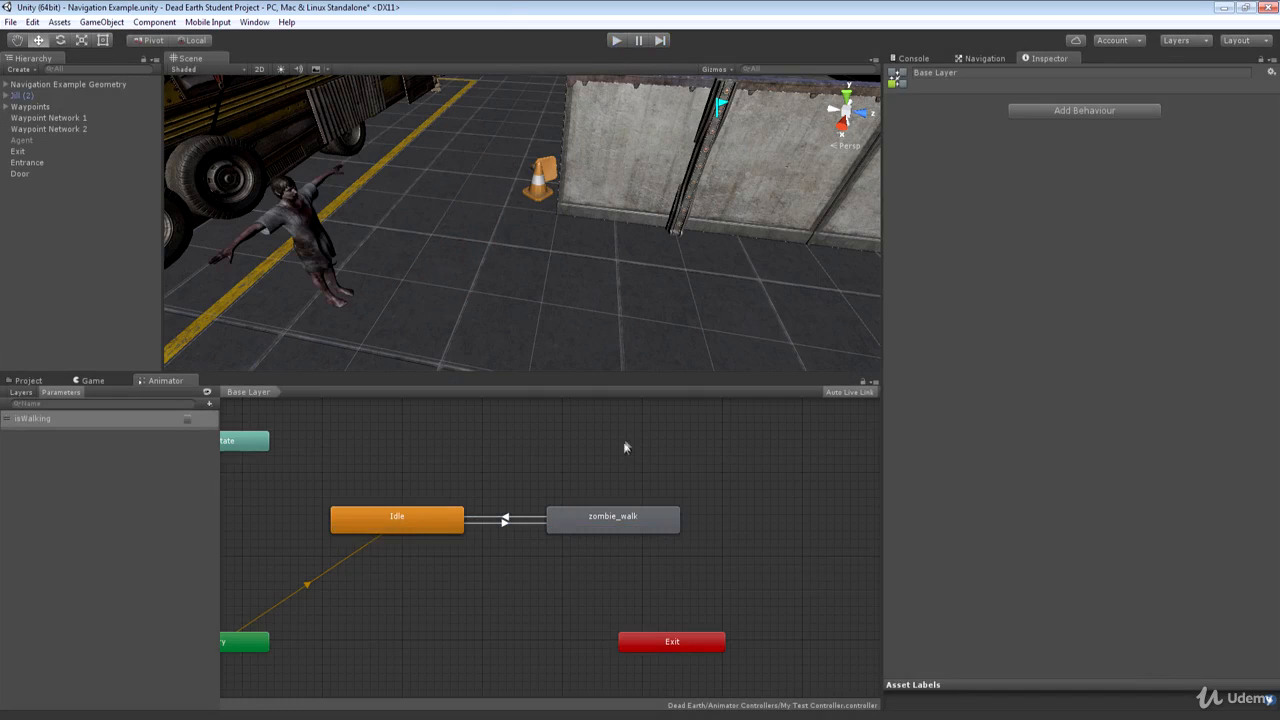
# - Lengthen the zombie_walk to Idle blend to end at about 5.4 seconds and test it in a game run by toggling isWalking
pyautogui.click(519, 520)
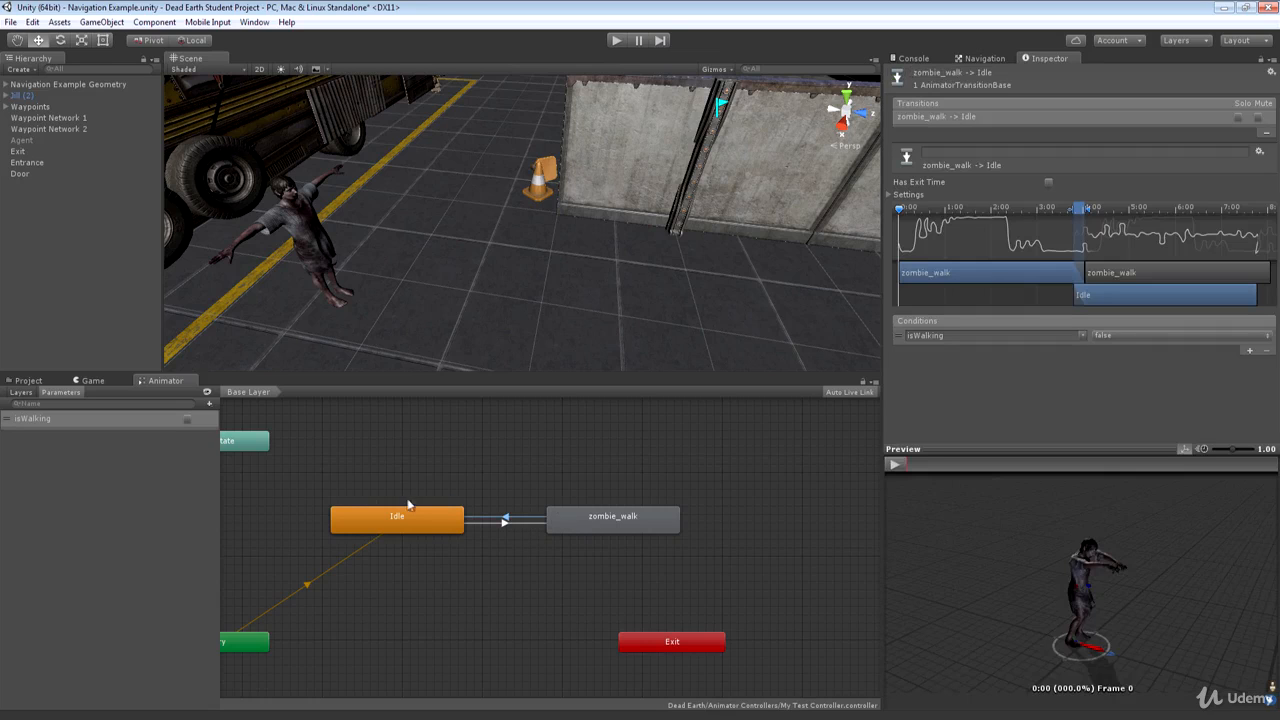
pyautogui.moveTo(1086, 210); pyautogui.dragTo(1155, 210)
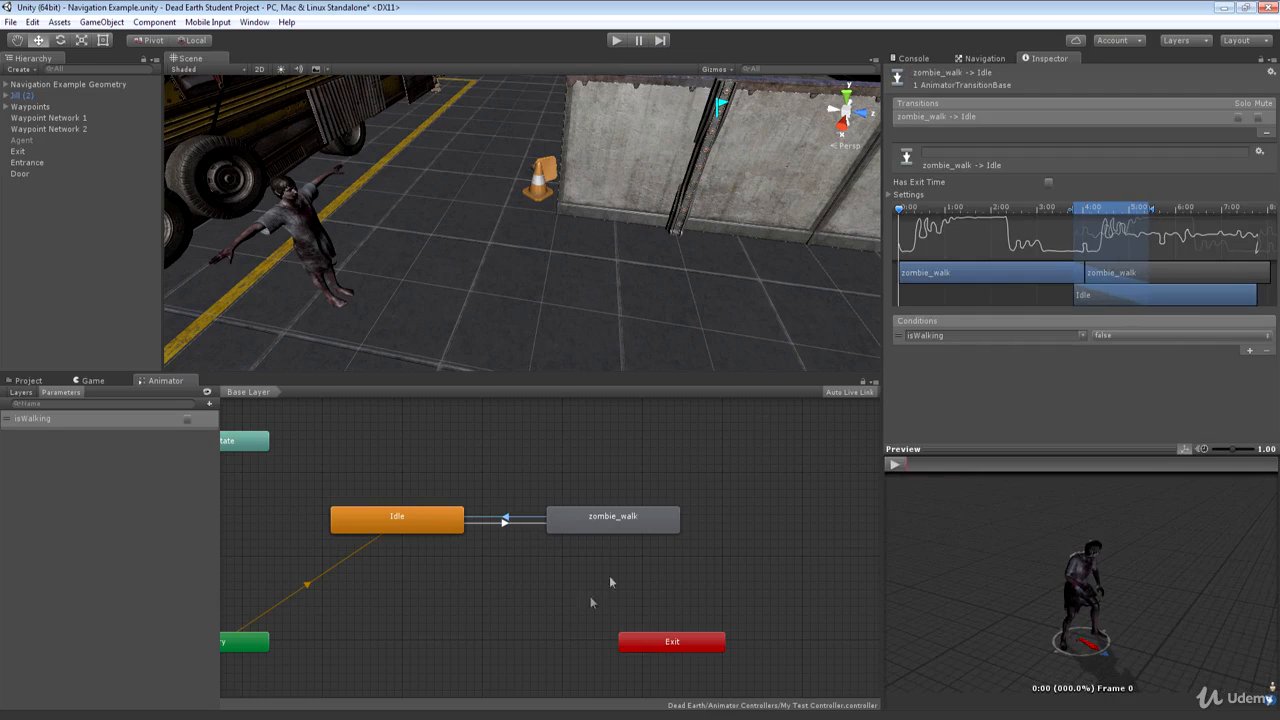
pyautogui.click(614, 41)
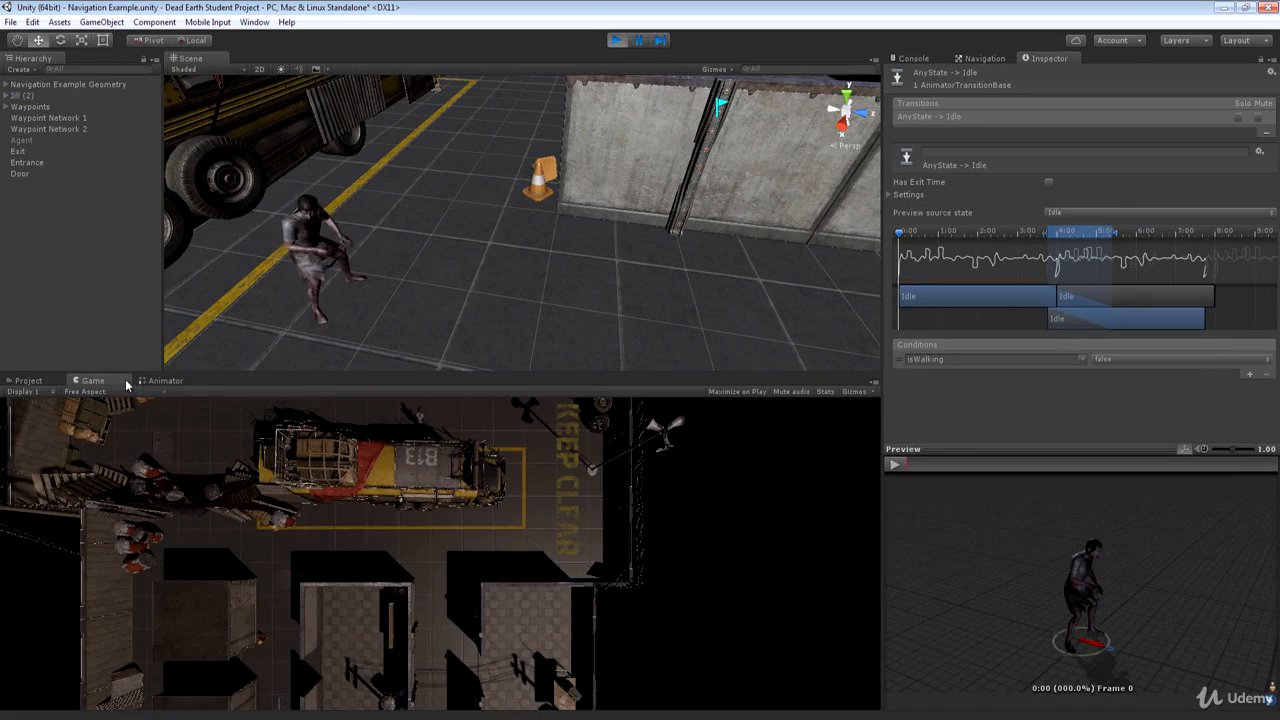
pyautogui.click(162, 380)
pyautogui.click(186, 418)
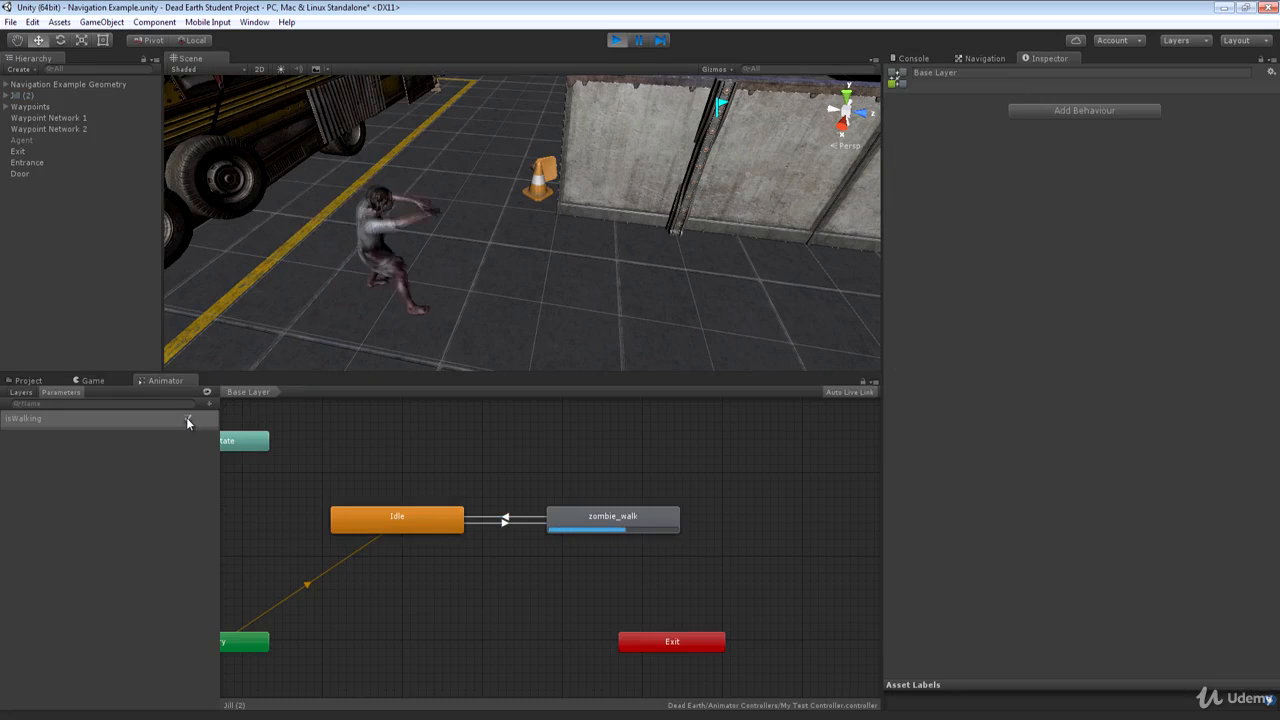
pyautogui.click(186, 418)
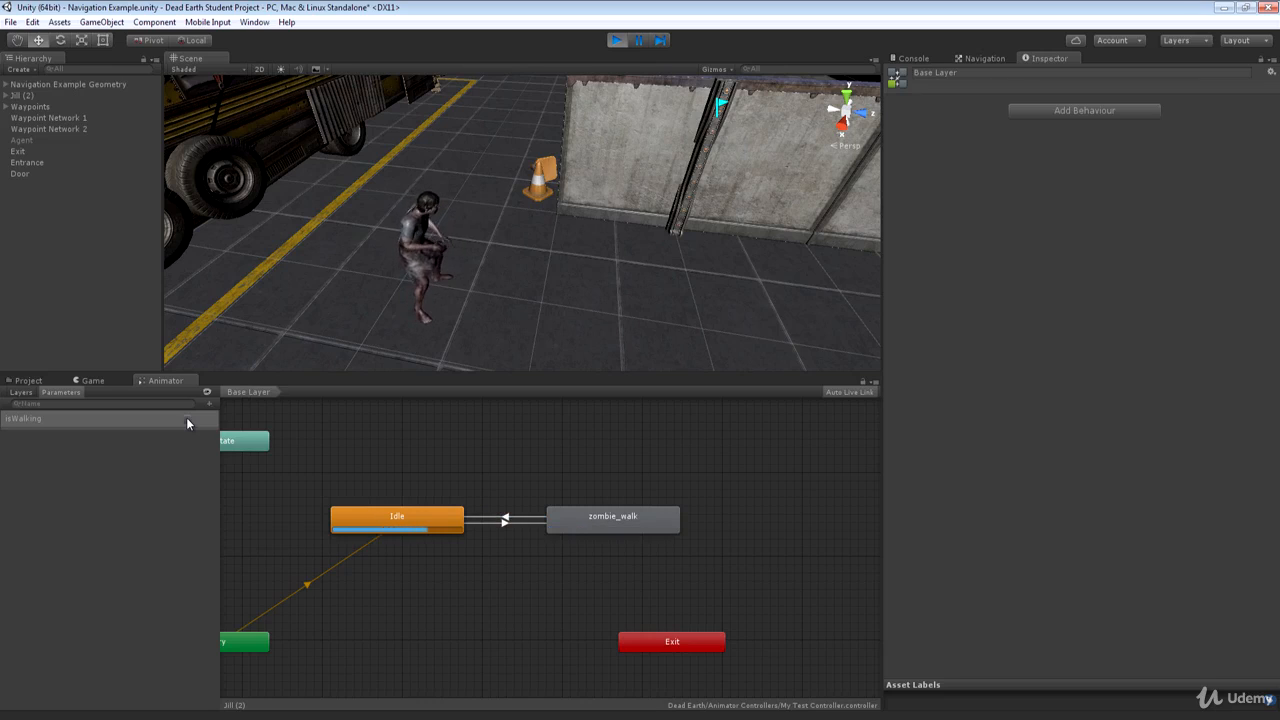
pyautogui.click(186, 418)
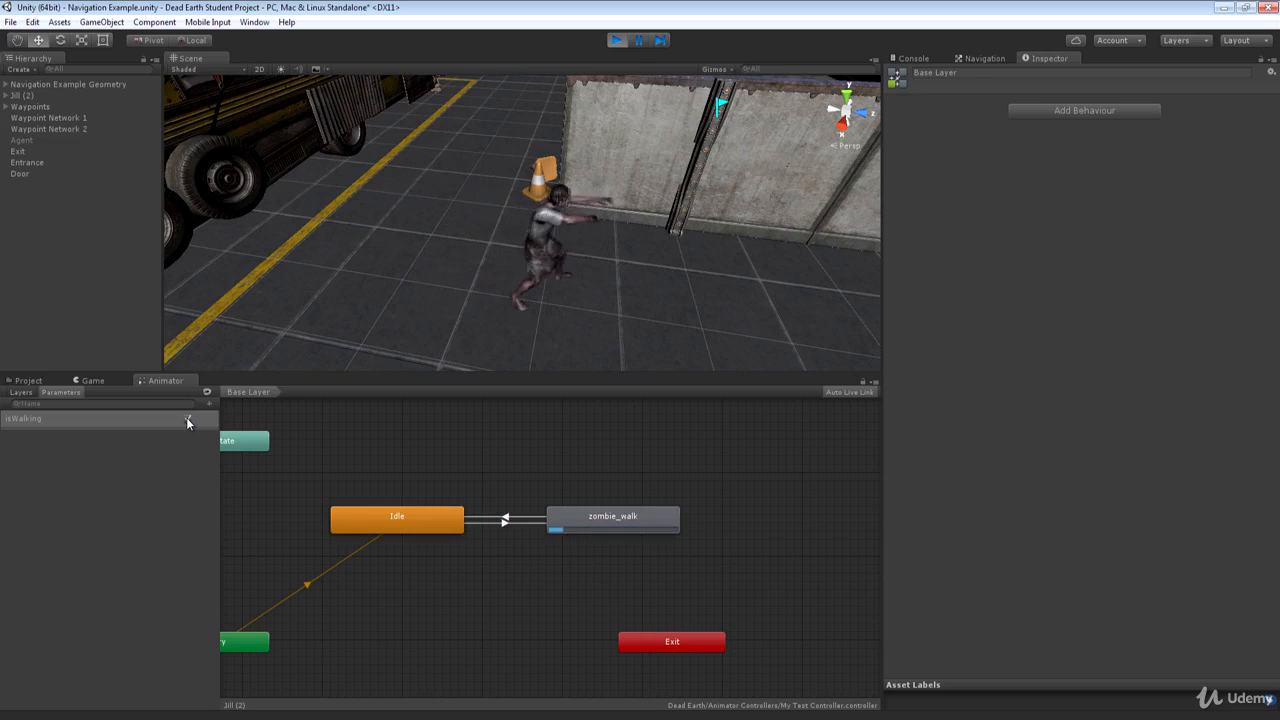
pyautogui.click(186, 418)
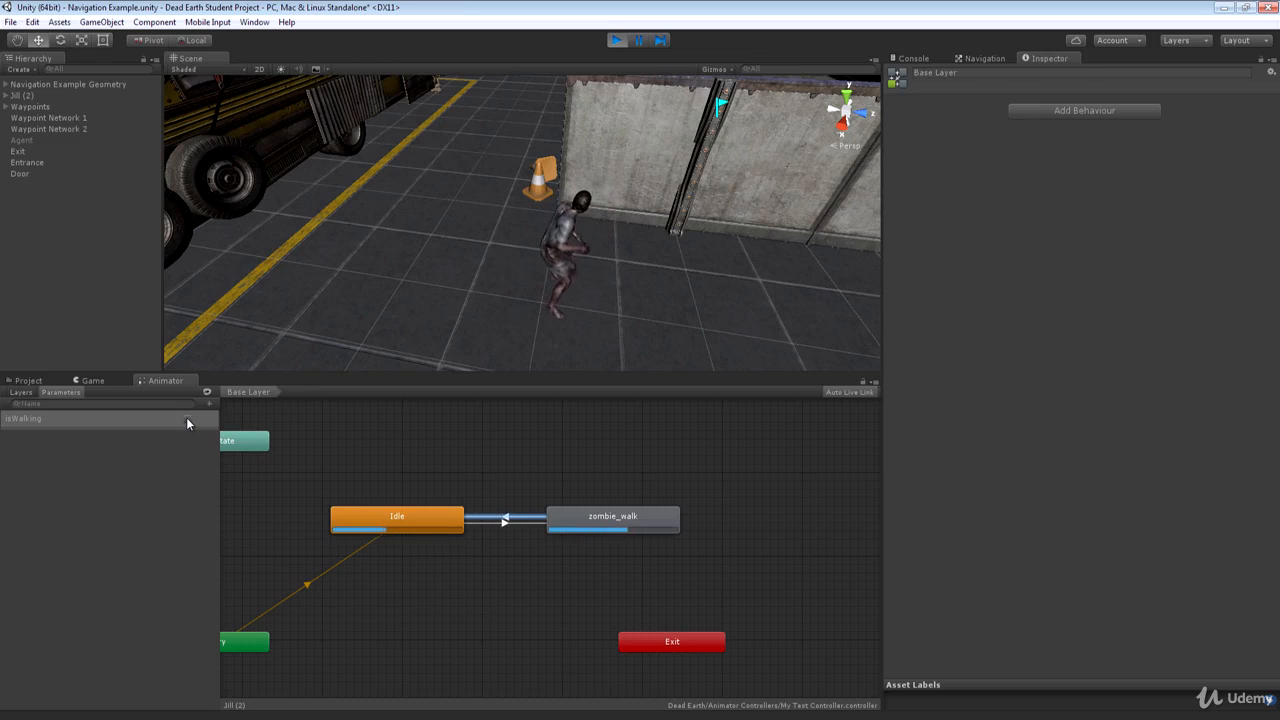
pyautogui.click(616, 41)
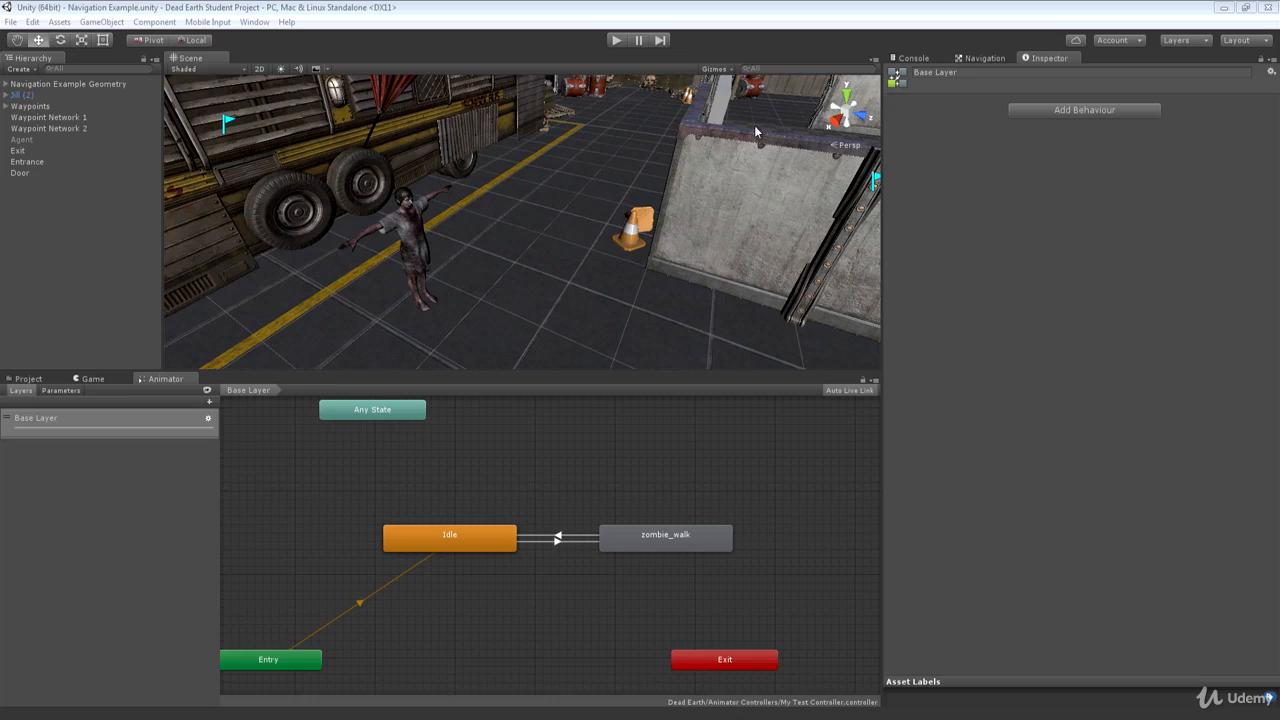
# - Select the Jill@zombie_turn asset in the Mixamo Animations folder to show its import settings
pyautogui.click(91, 379)
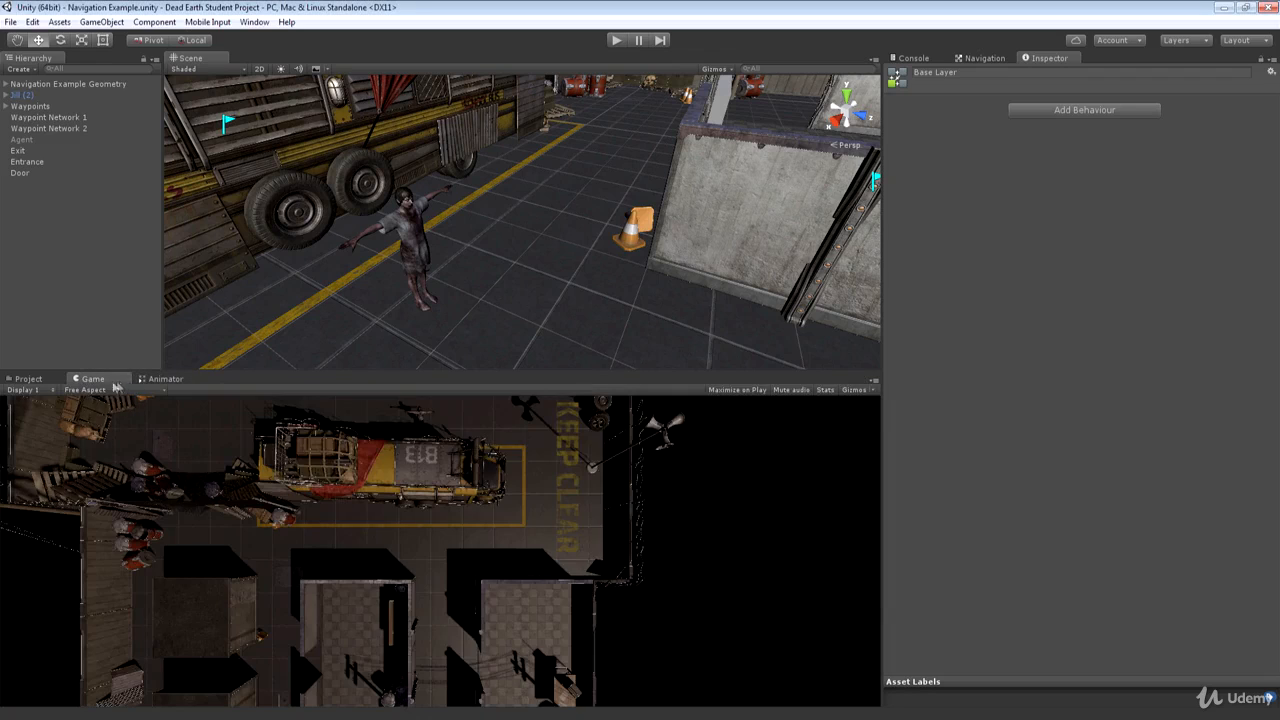
pyautogui.click(50, 380)
pyautogui.click(97, 436)
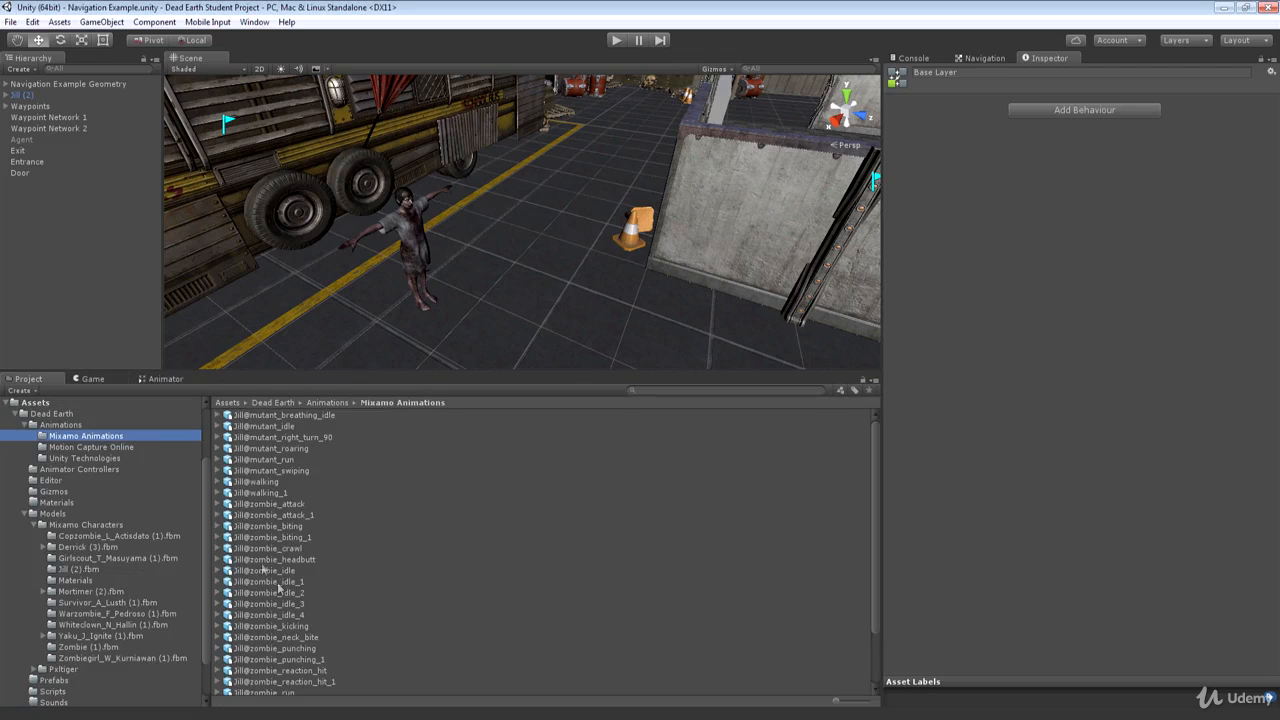
pyautogui.scroll(-2, 327, 489)
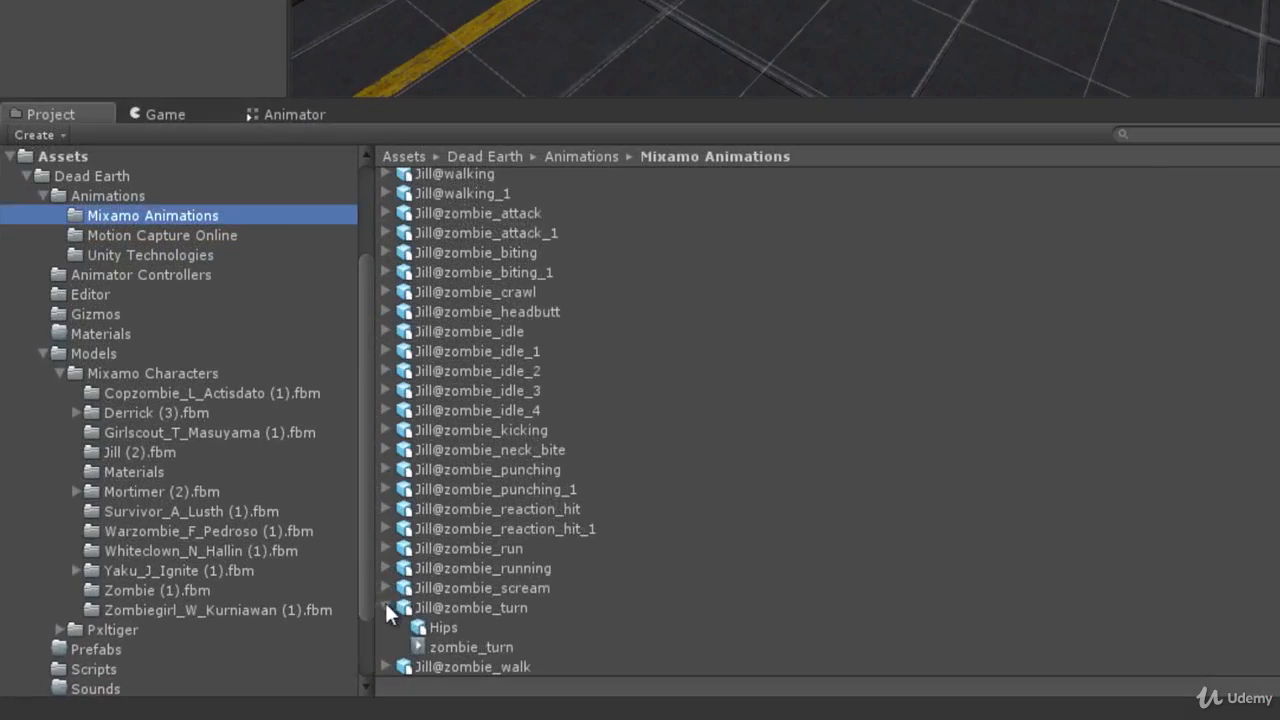
pyautogui.click(217, 656)
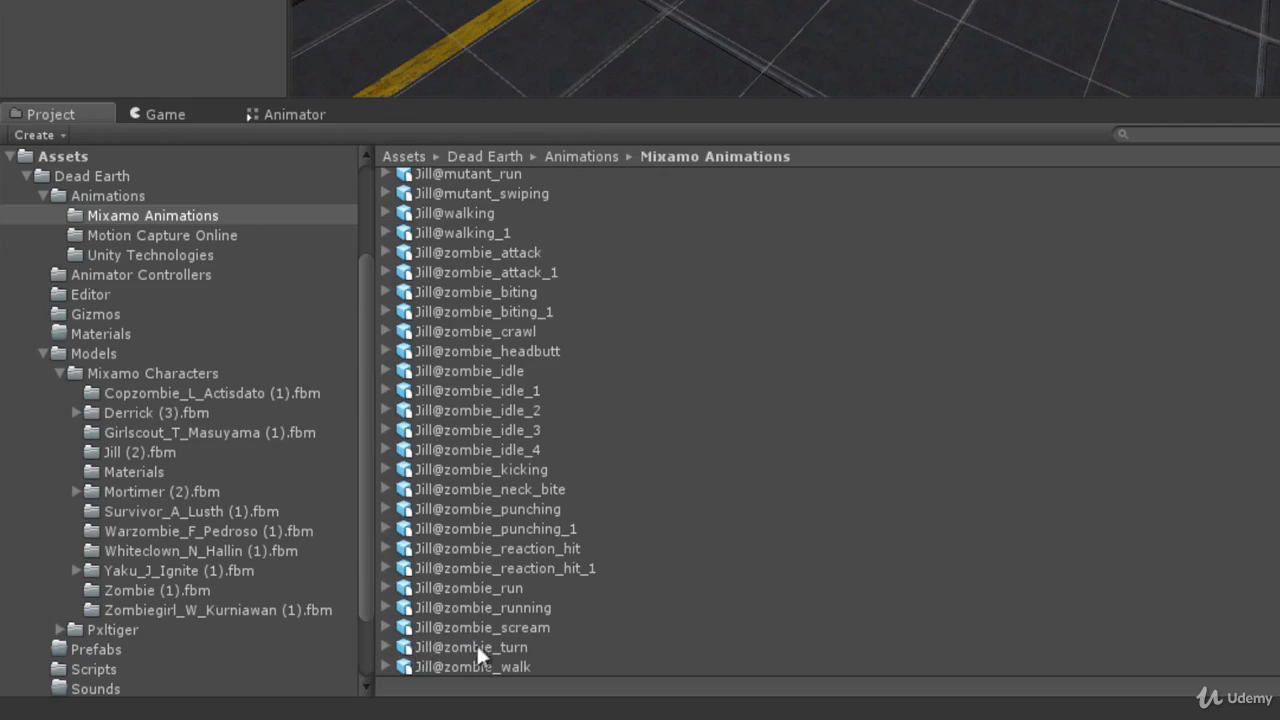
pyautogui.click(466, 645)
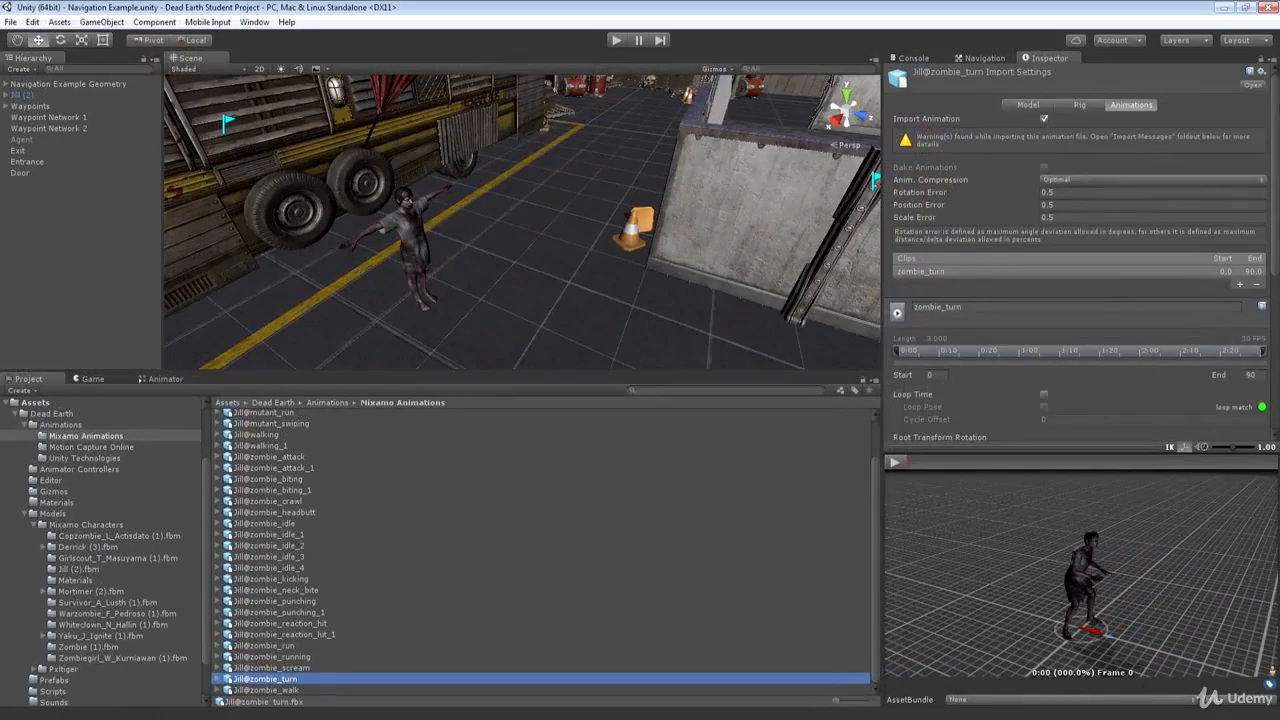
# - Preview the zombie_turn animation and pause it, looking over the clip's import settings
pyautogui.scroll(-5, 1277, 118)
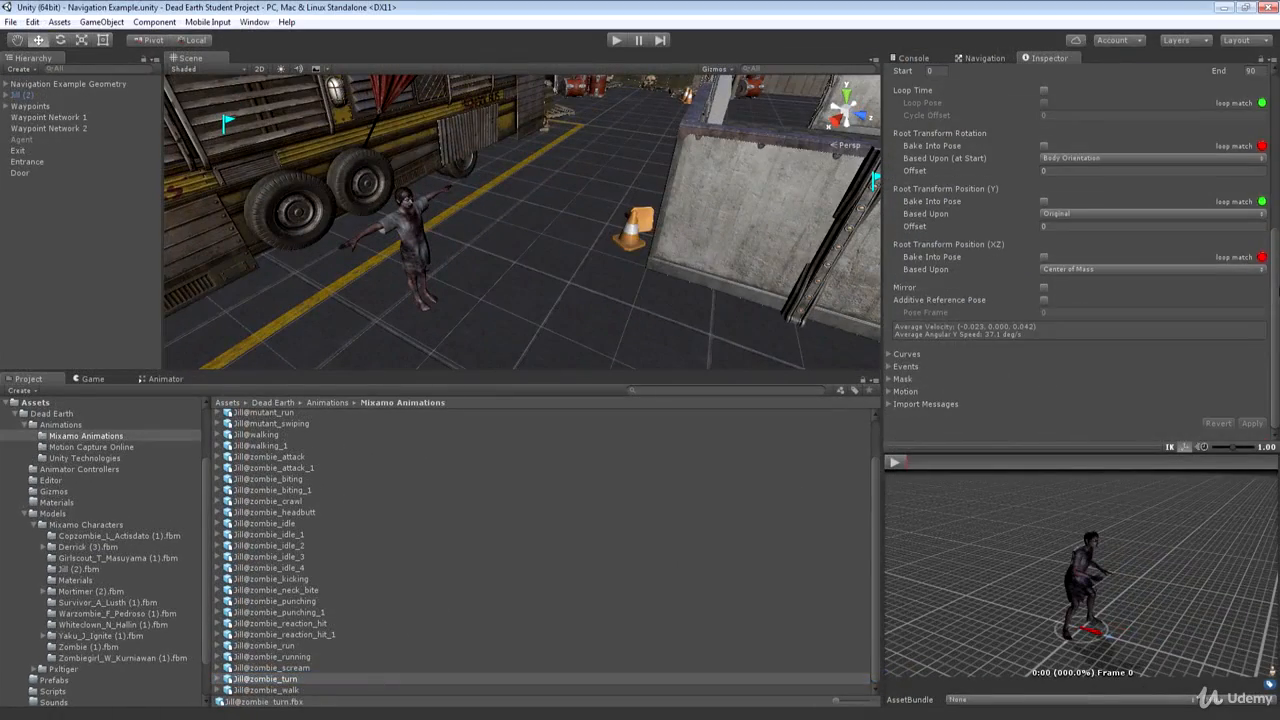
pyautogui.click(895, 463)
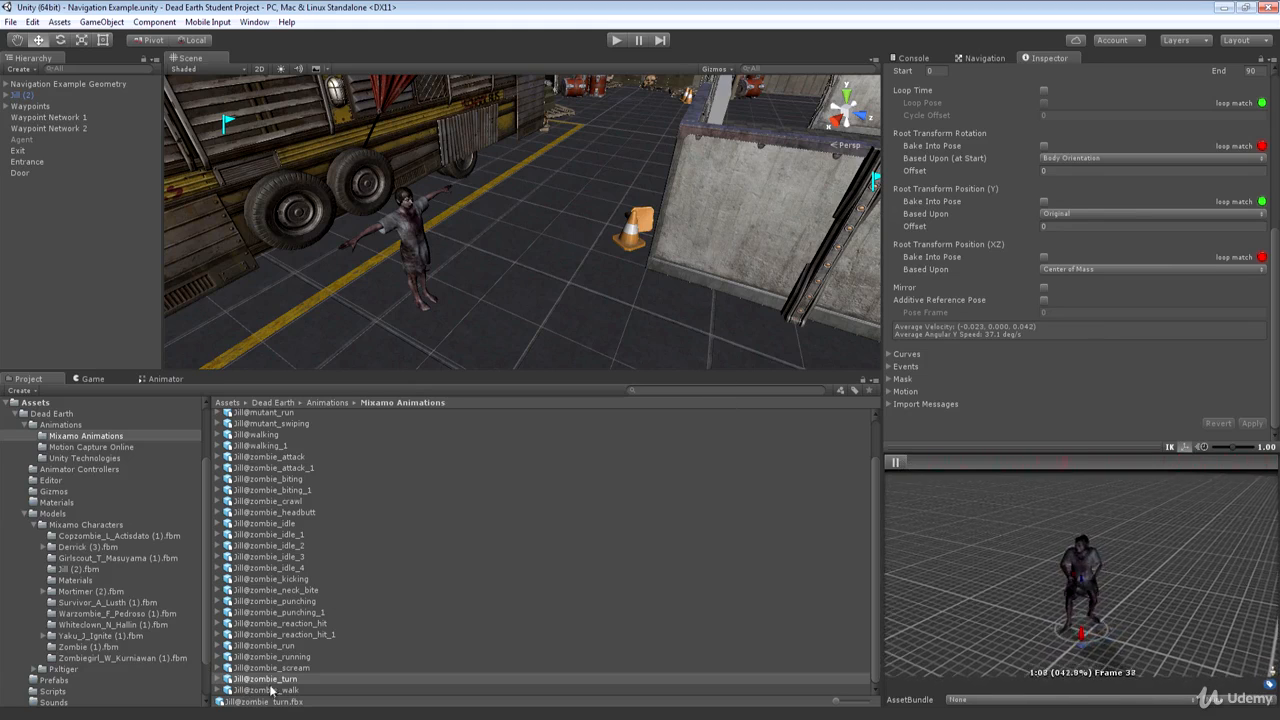
pyautogui.click(896, 461)
pyautogui.moveTo(1275, 290); pyautogui.dragTo(1275, 125)
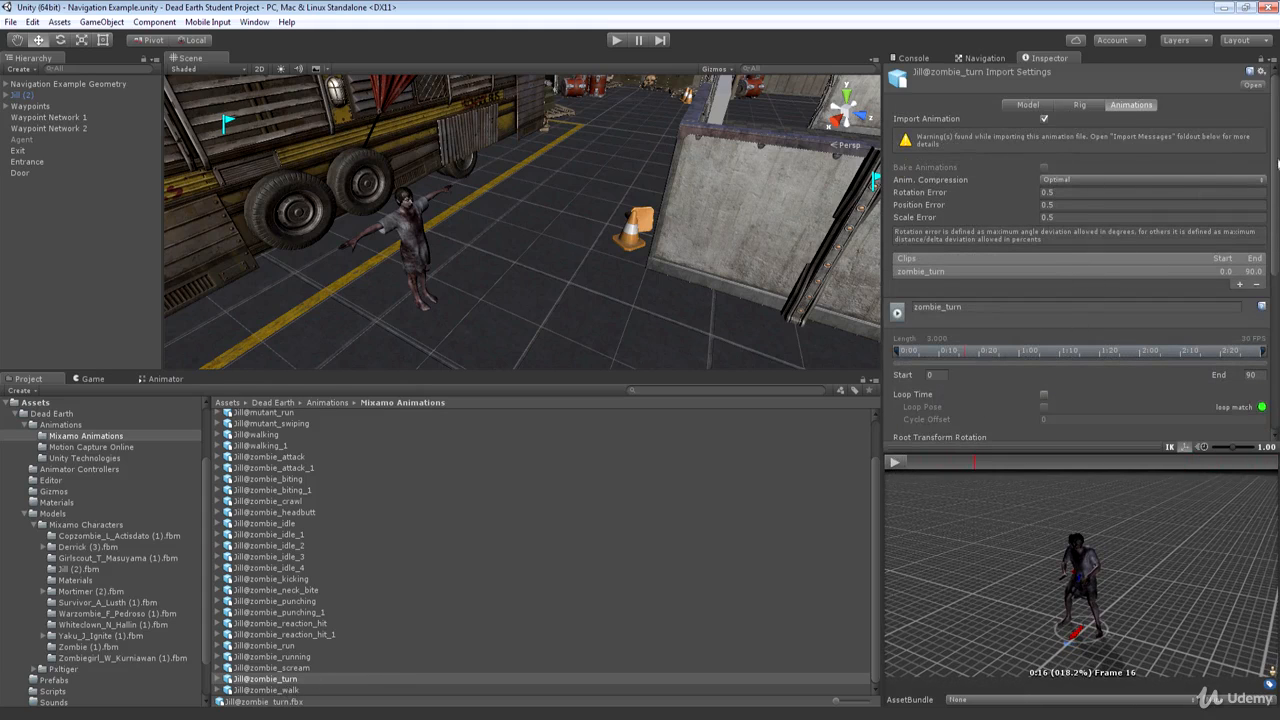
# - Rename the zombie_turn clip in the import settings as Zombie Turn Right
pyautogui.moveTo(1276, 161); pyautogui.dragTo(1276, 205)
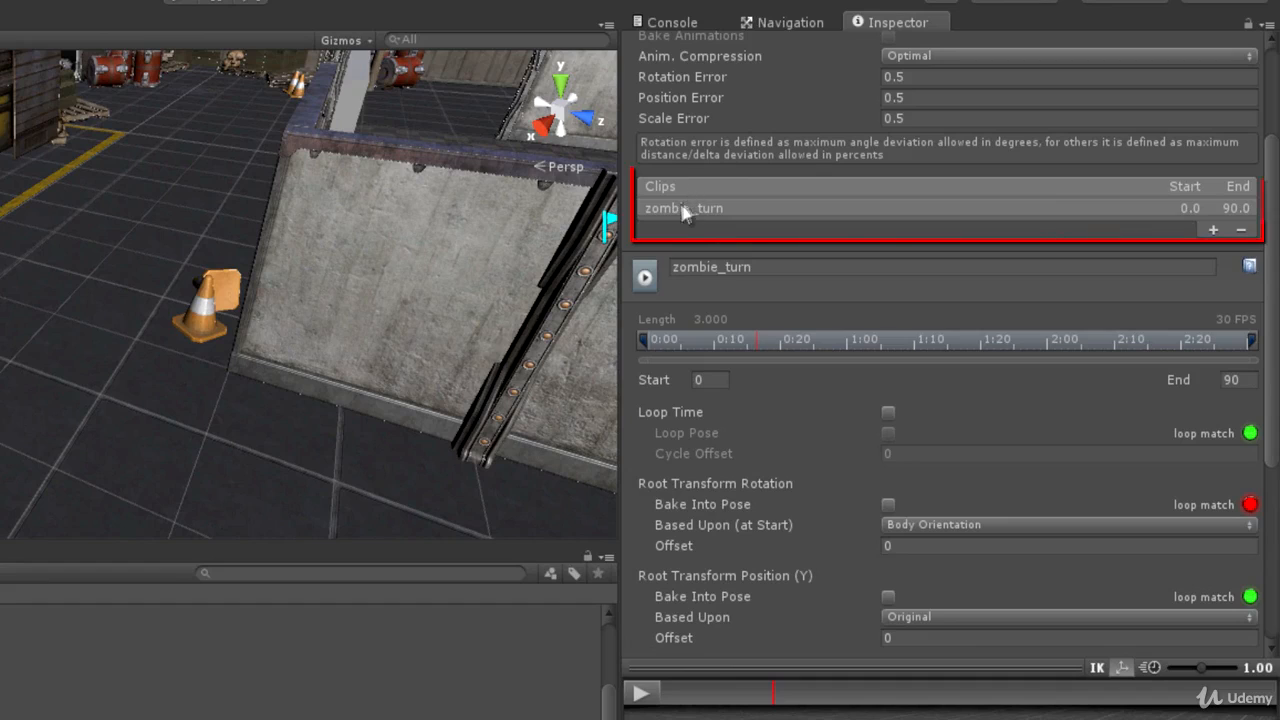
pyautogui.click(683, 210)
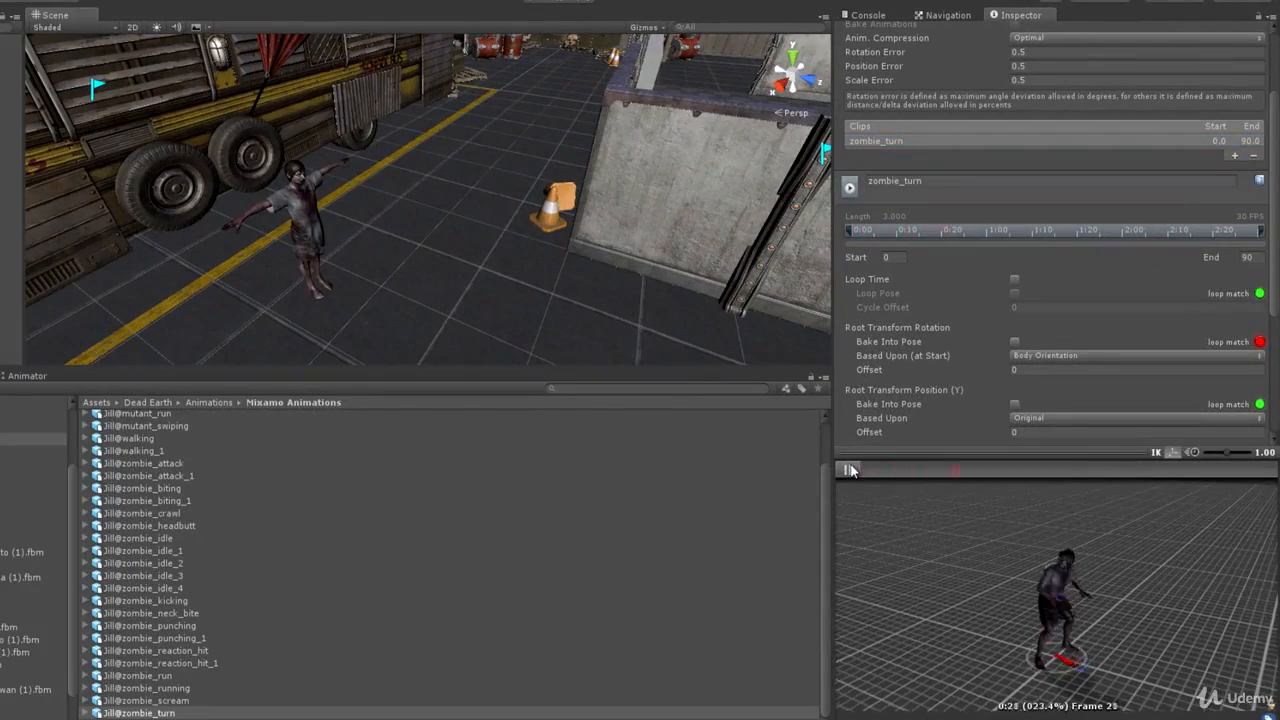
pyautogui.click(925, 180)
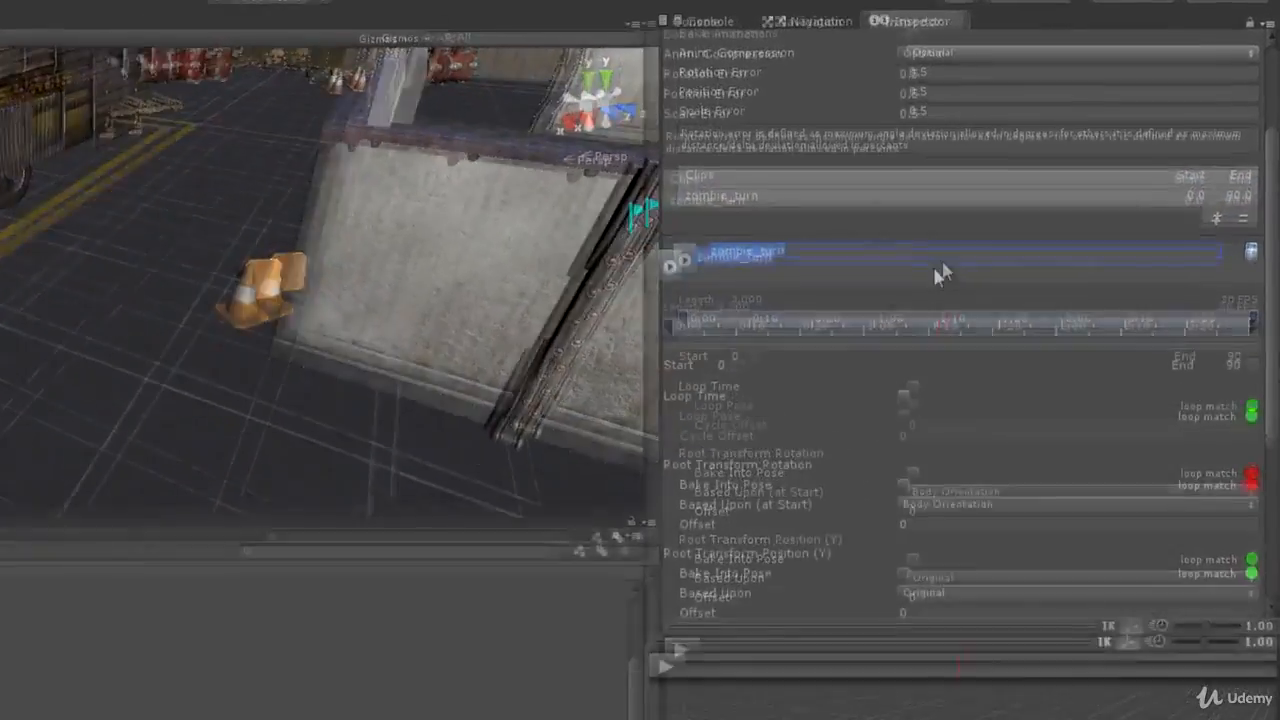
pyautogui.press('BackSpace')
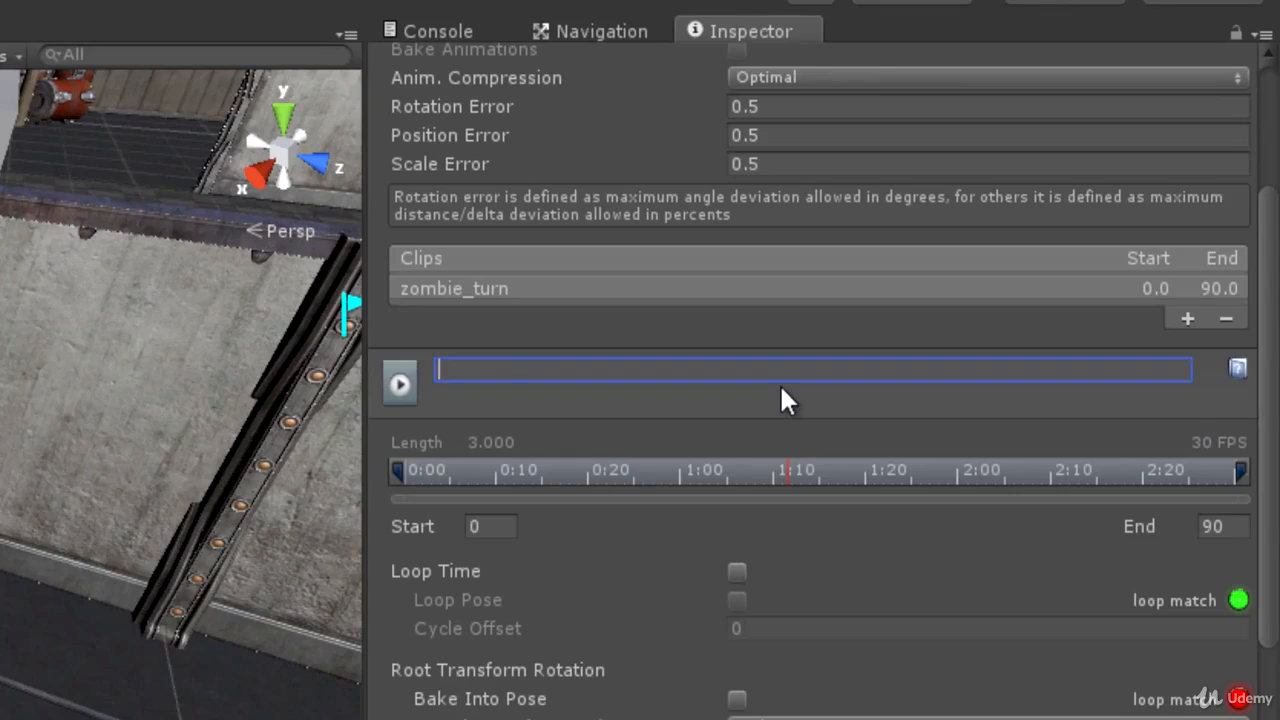
pyautogui.write('Zombie Turn ')
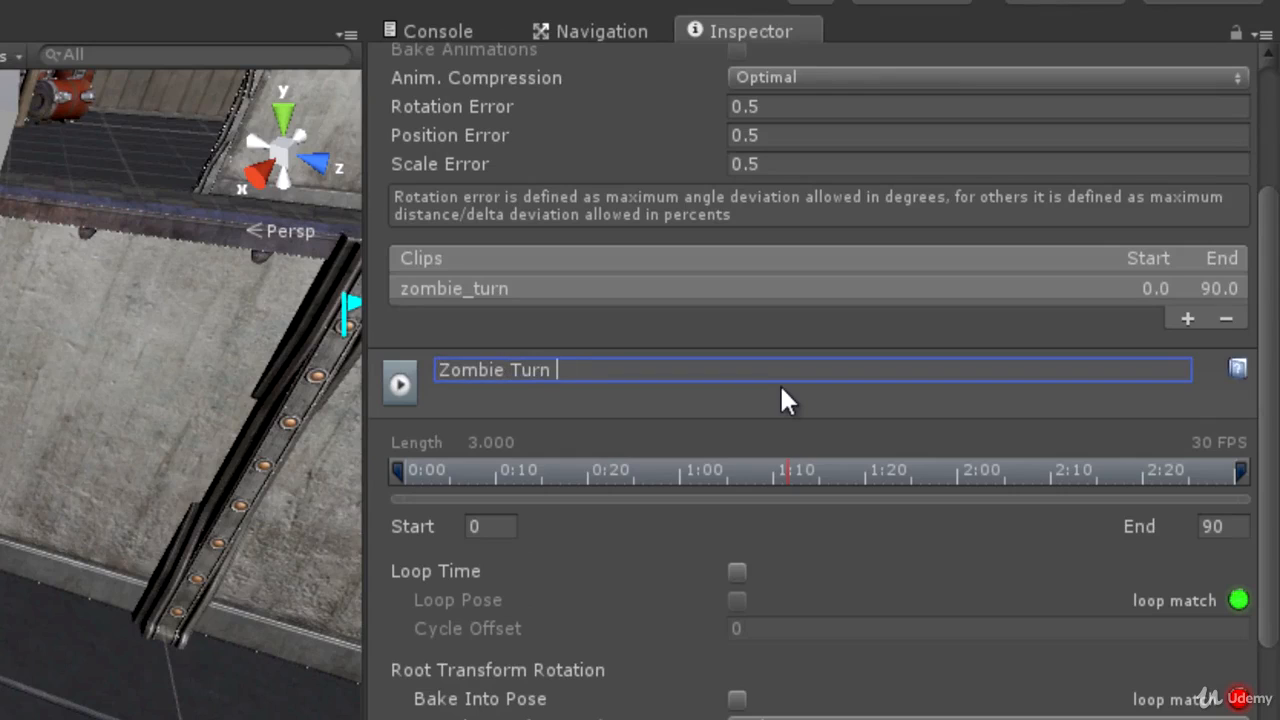
pyautogui.write('Right')
pyautogui.press('Return')
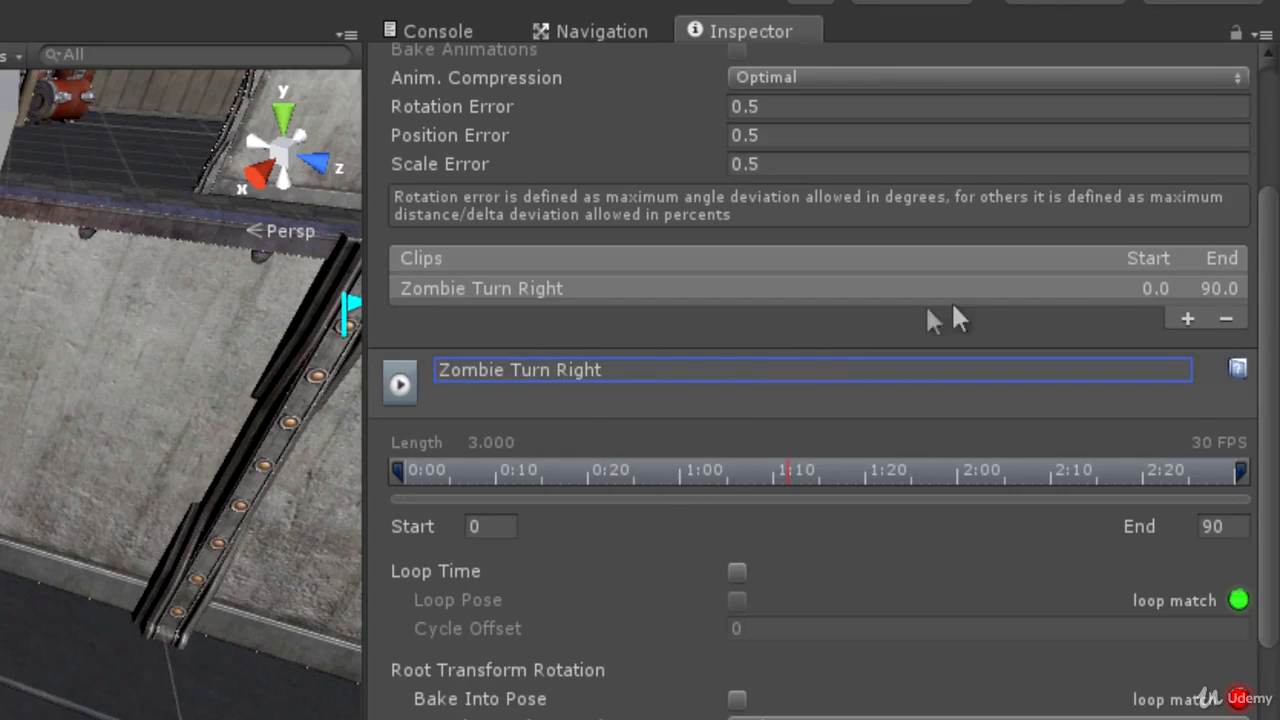
# - Enable Loop Time for the Zombie Turn Right clip and apply the import settings
pyautogui.click(737, 571)
pyautogui.scroll(-1, 1266, 434)
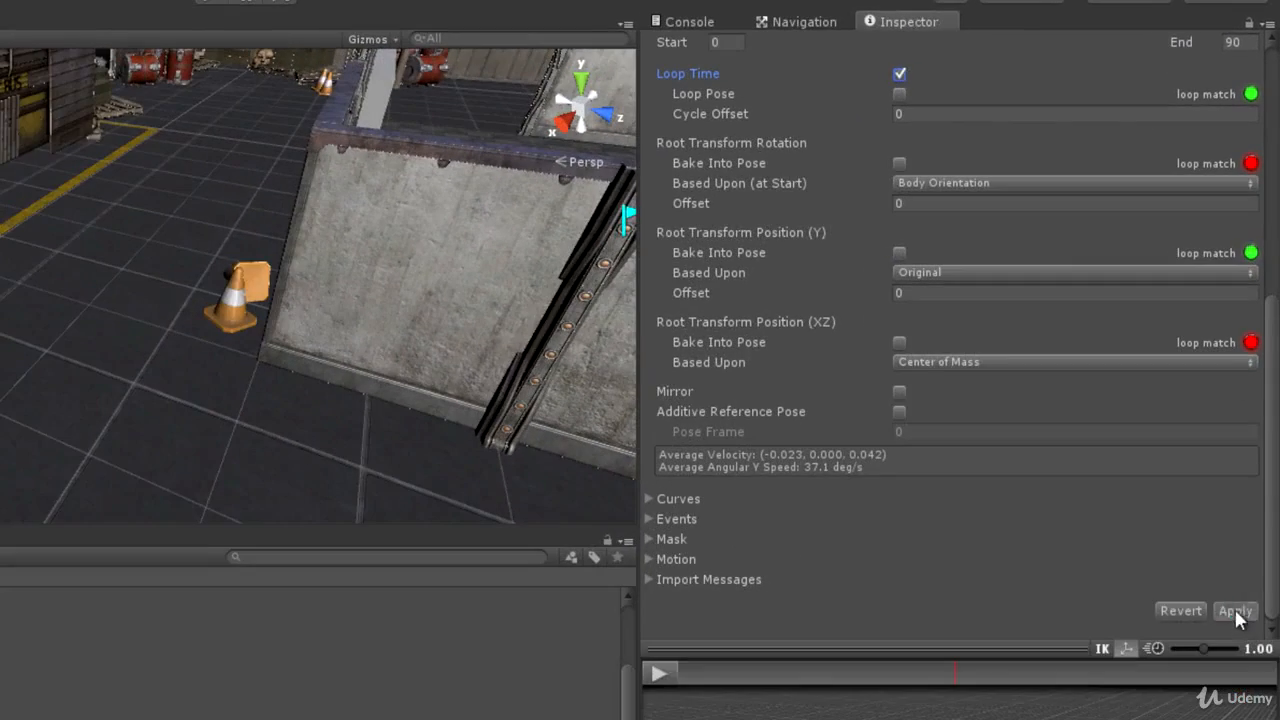
pyautogui.click(1235, 613)
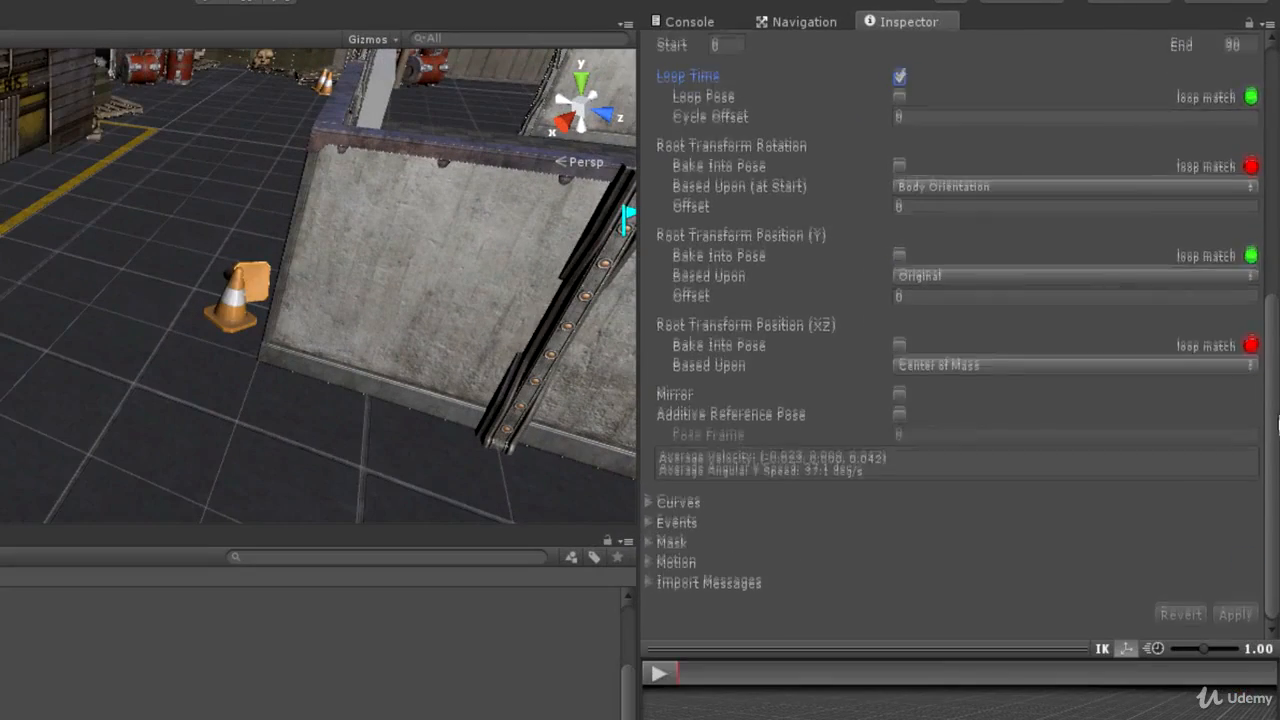
# - Add a second clip to the Jill@zombie_turn import settings and name it Zombie Turn Left
pyautogui.scroll(10, 1277, 424)
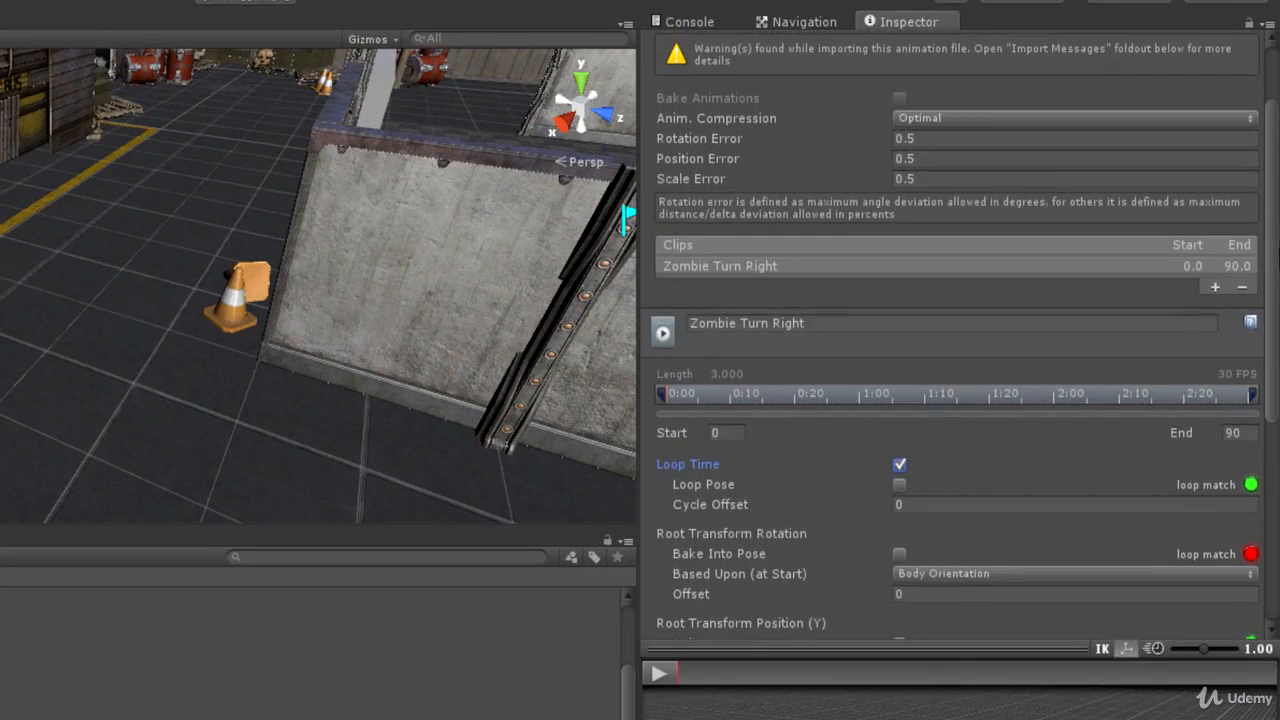
pyautogui.scroll(-1, 959, 333)
pyautogui.scroll(-3, 827, 430)
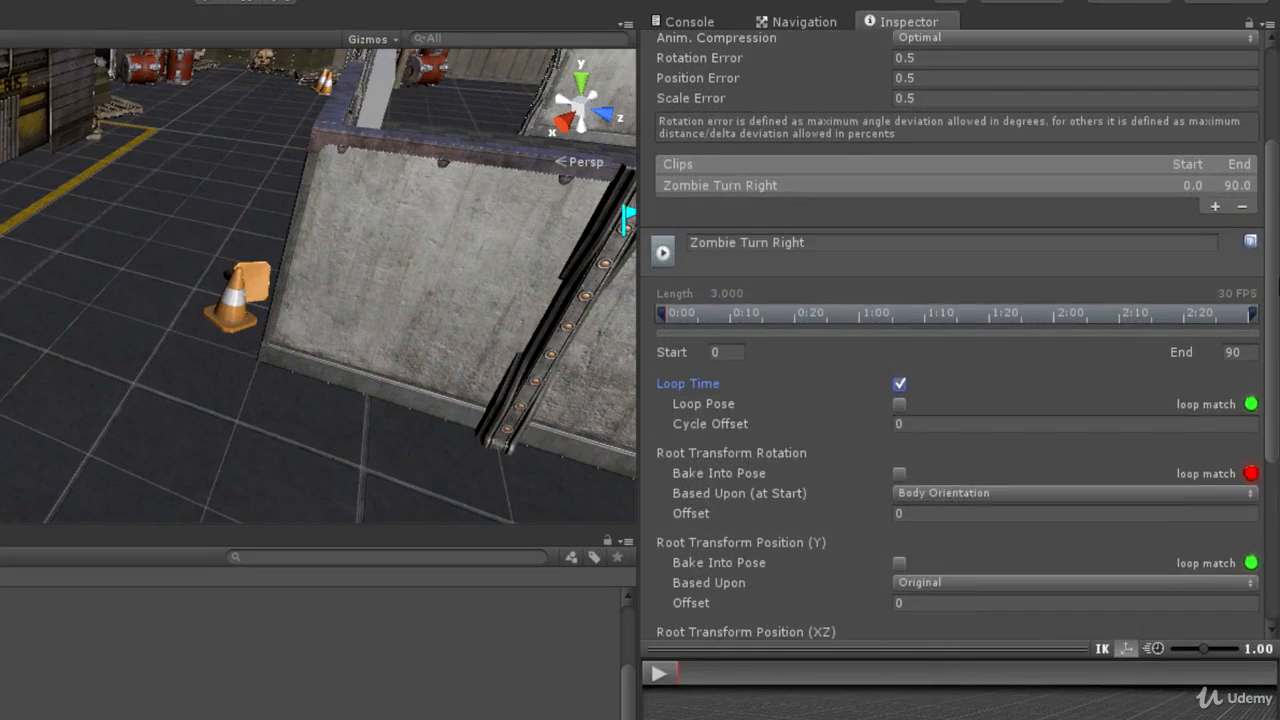
pyautogui.scroll(2, 827, 430)
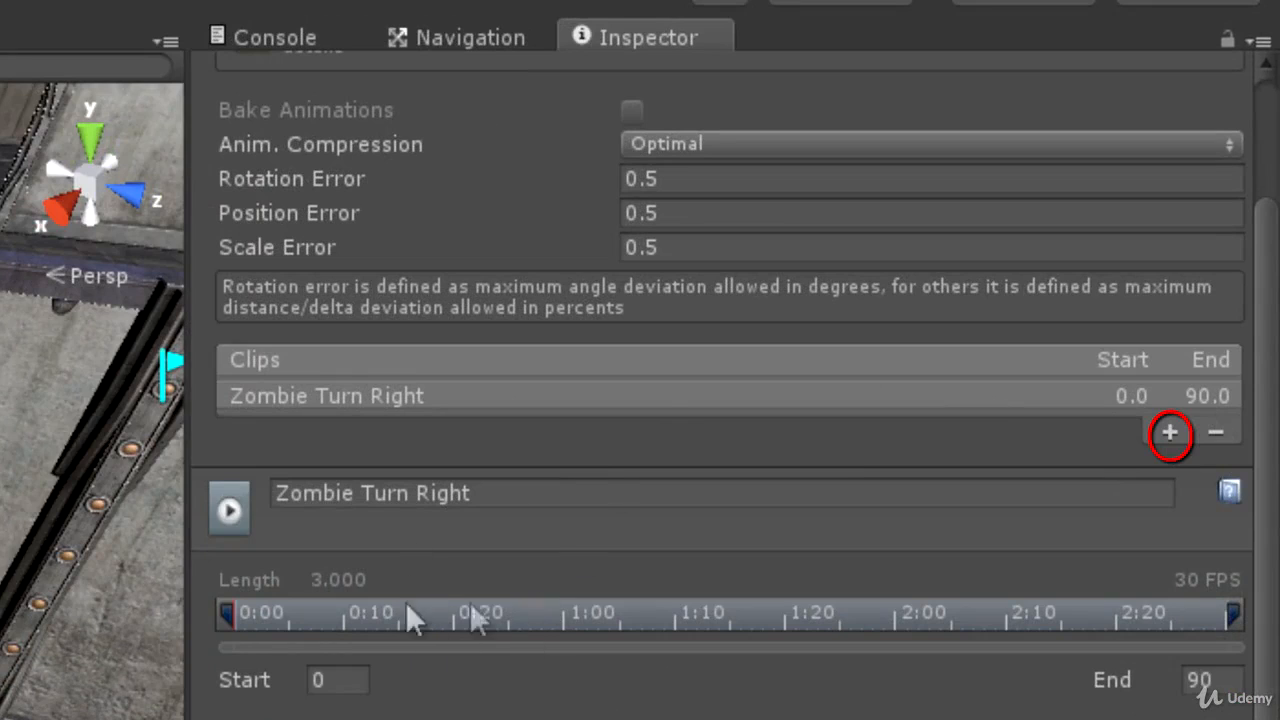
pyautogui.moveTo(229, 610)
pyautogui.mouseDown()
pyautogui.moveTo(724, 621)
pyautogui.moveTo(225, 621)
pyautogui.mouseUp()
pyautogui.click(1169, 428)
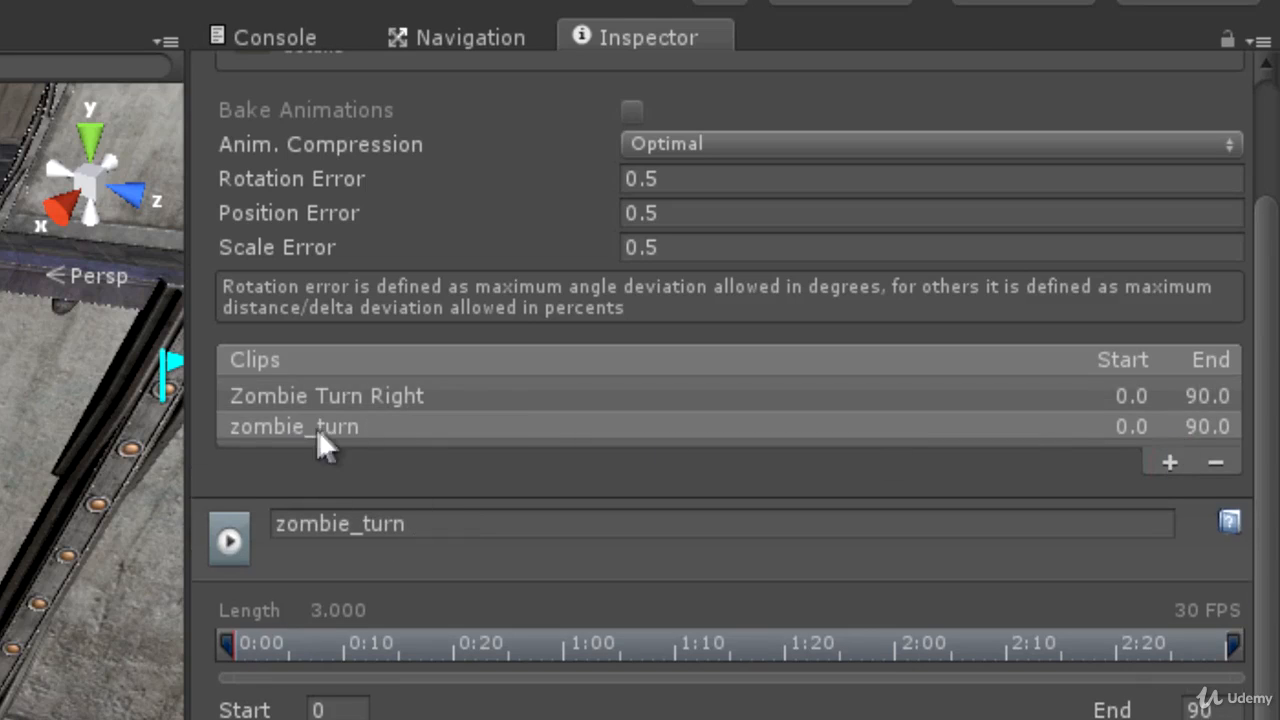
pyautogui.click(417, 523)
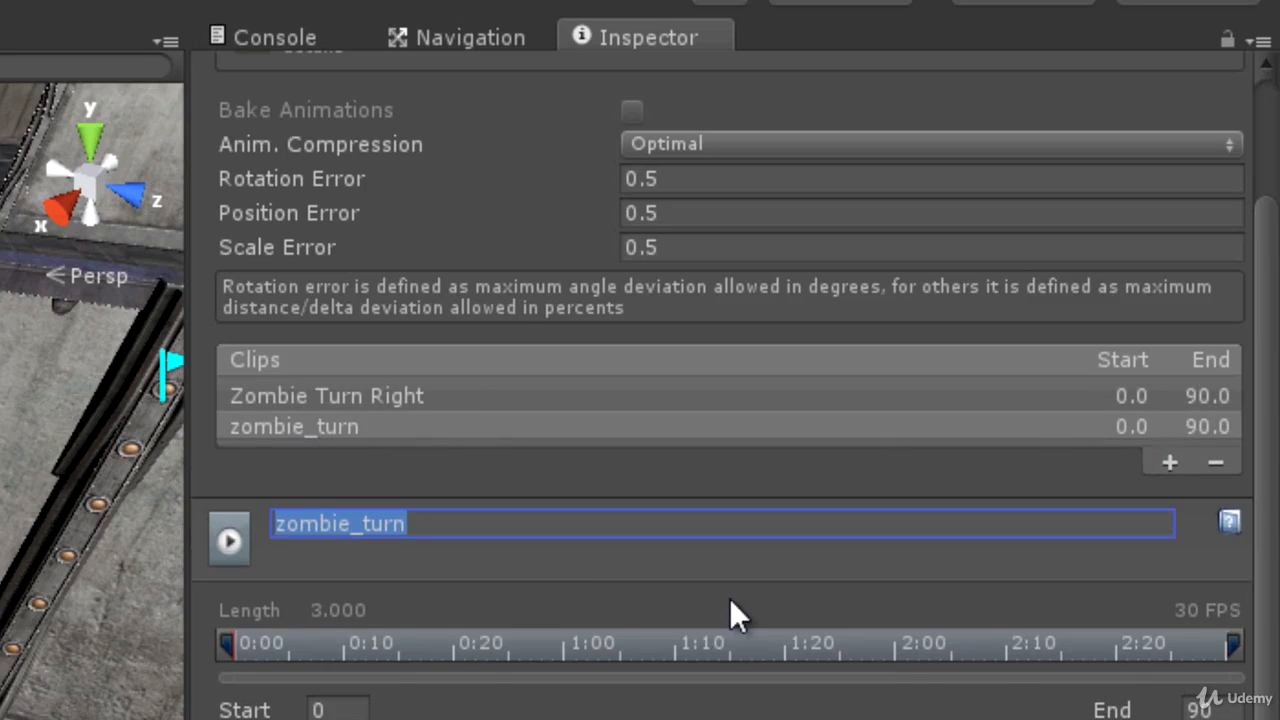
pyautogui.press('BackSpace')
pyautogui.write('Zombie')
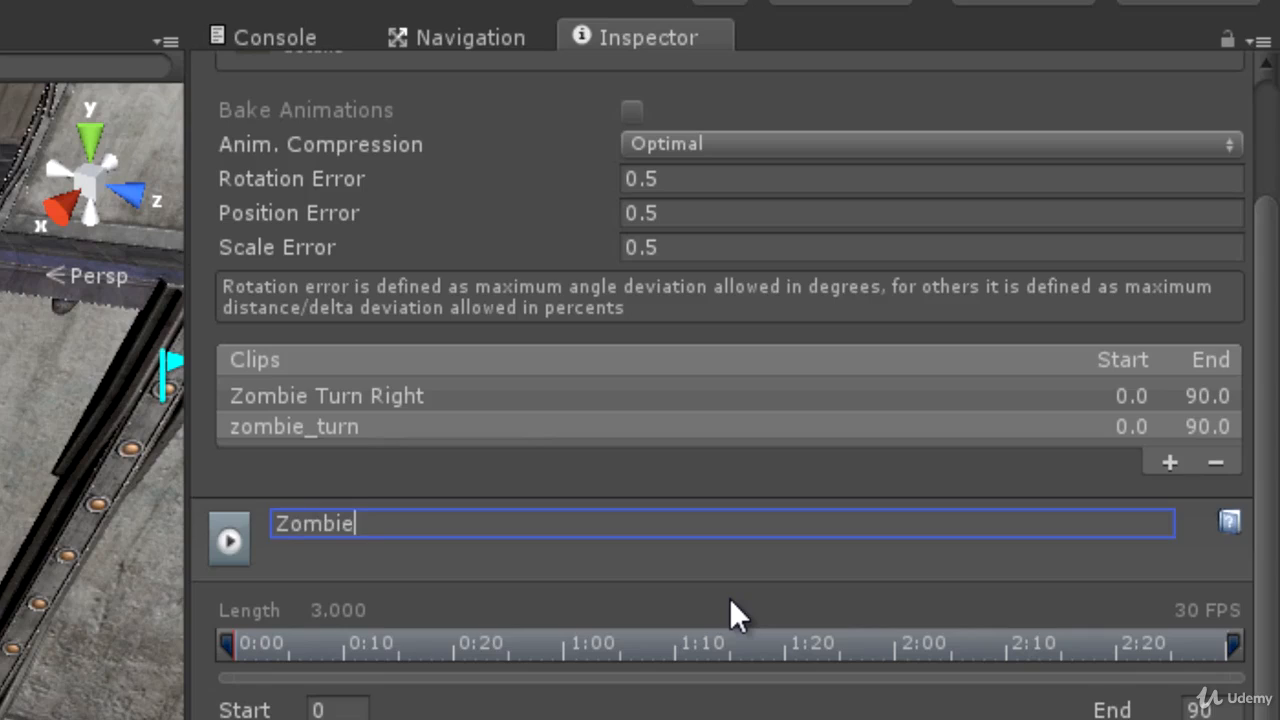
pyautogui.write(' Turn Left')
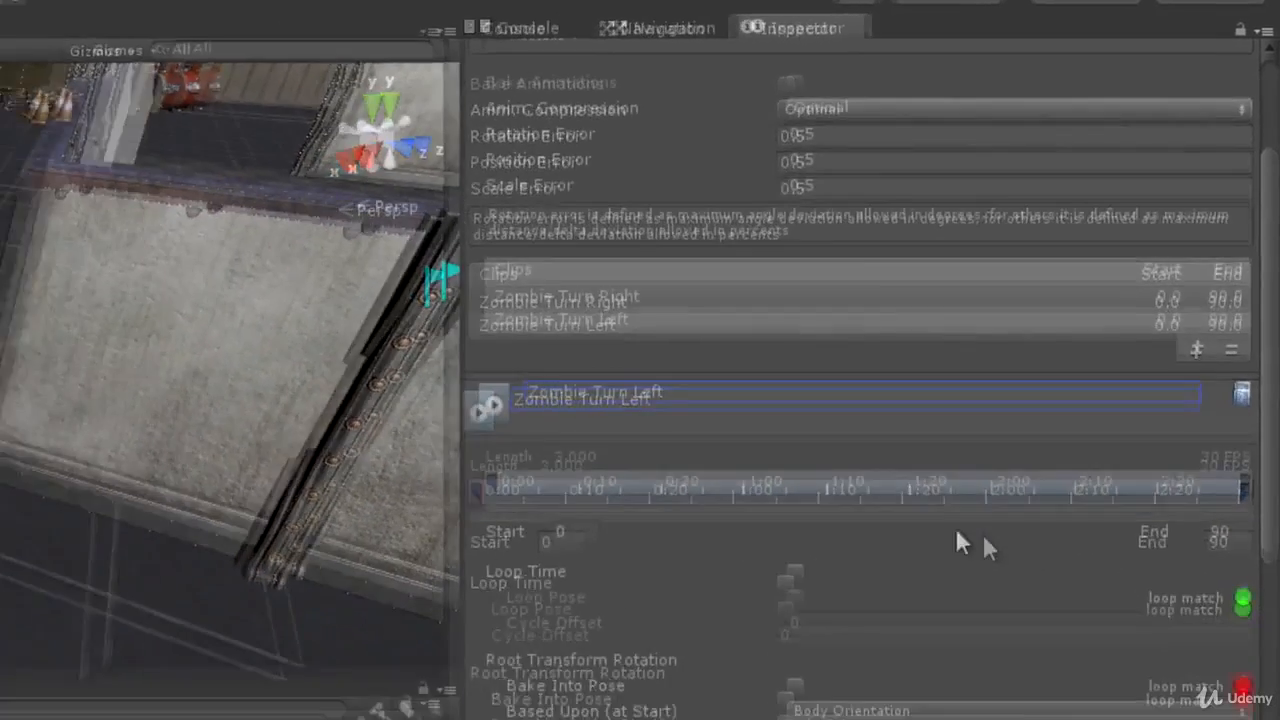
# - Enable Loop Time and Mirror for the Zombie Turn Left clip and apply the import settings
pyautogui.click(920, 424)
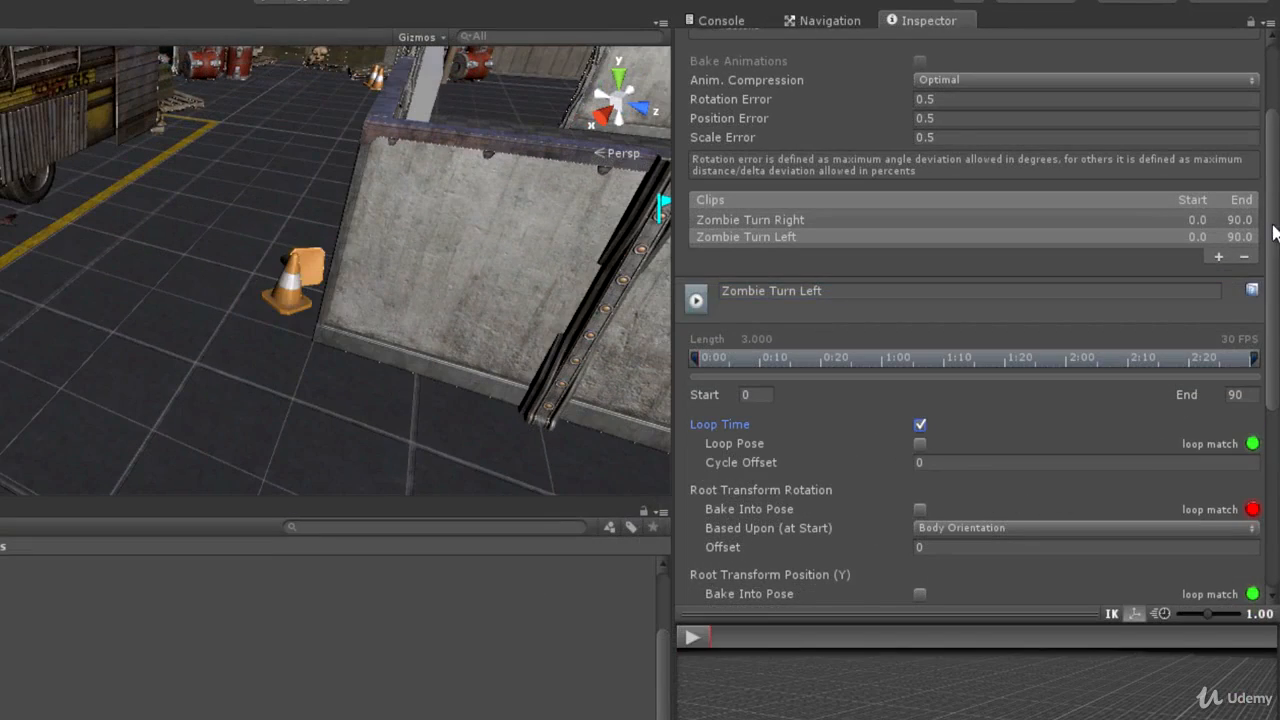
pyautogui.moveTo(1276, 207); pyautogui.dragTo(1270, 405)
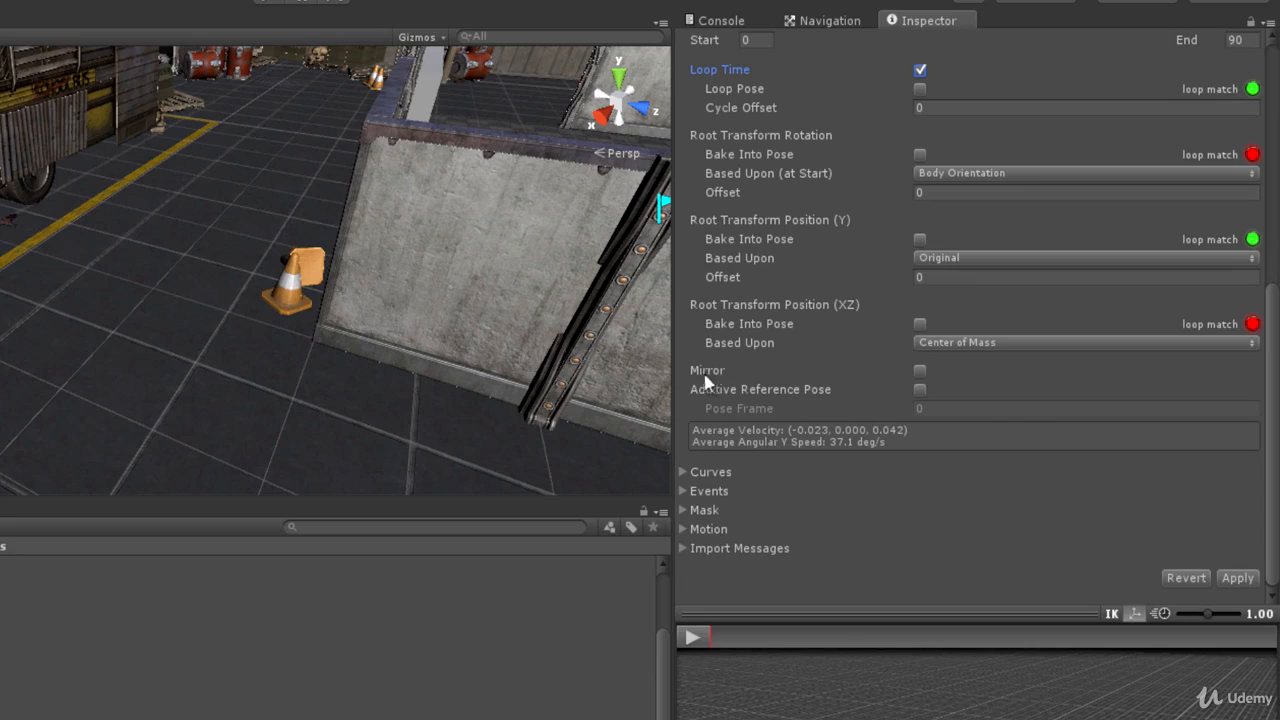
pyautogui.click(920, 371)
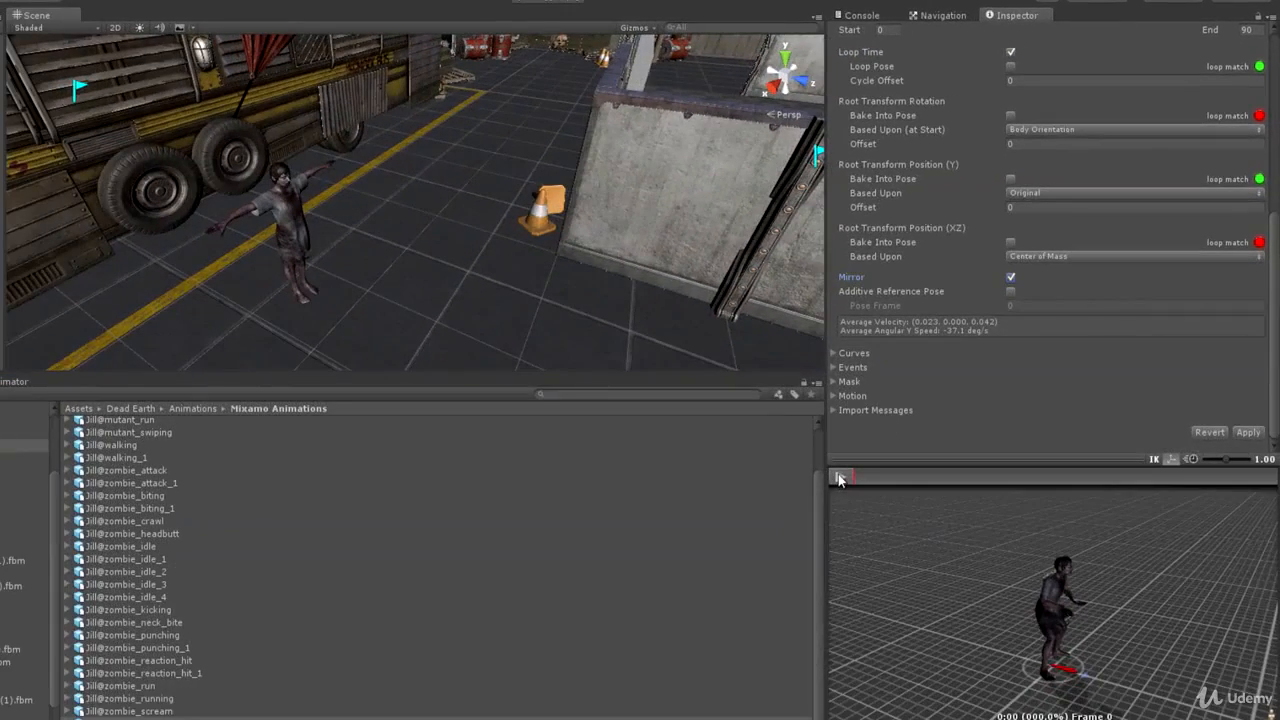
pyautogui.click(784, 532)
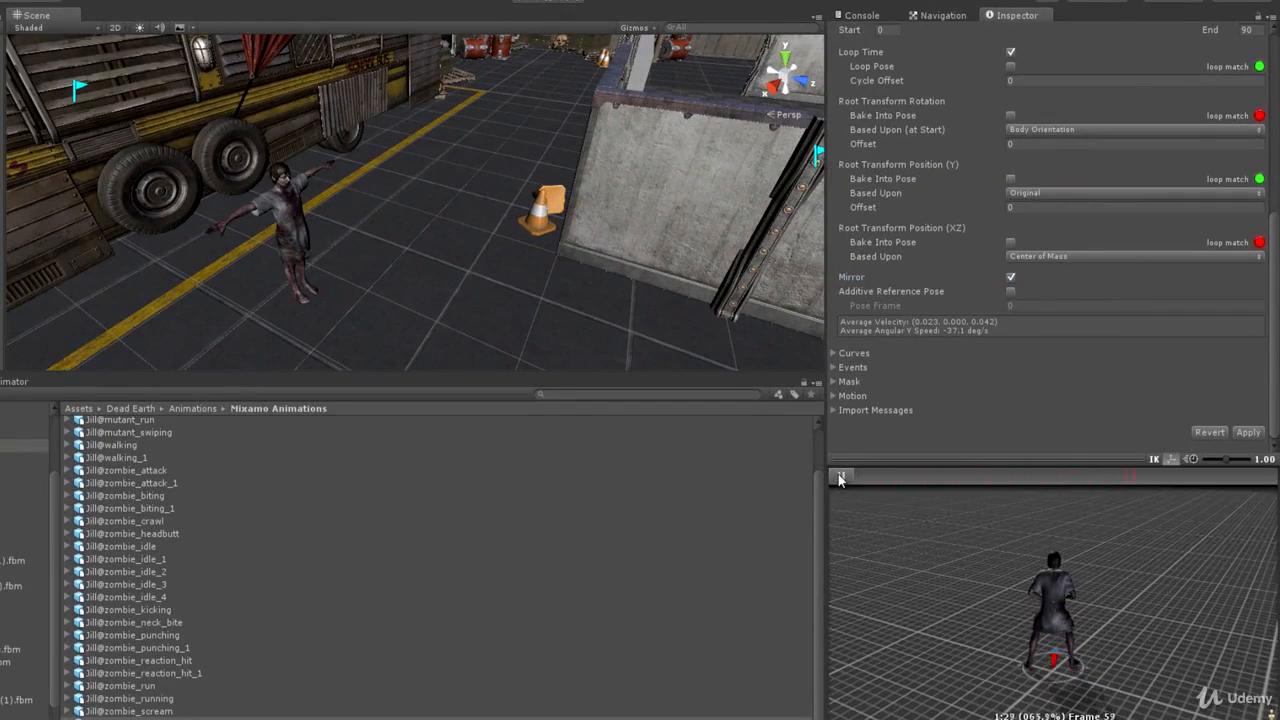
pyautogui.click(1247, 432)
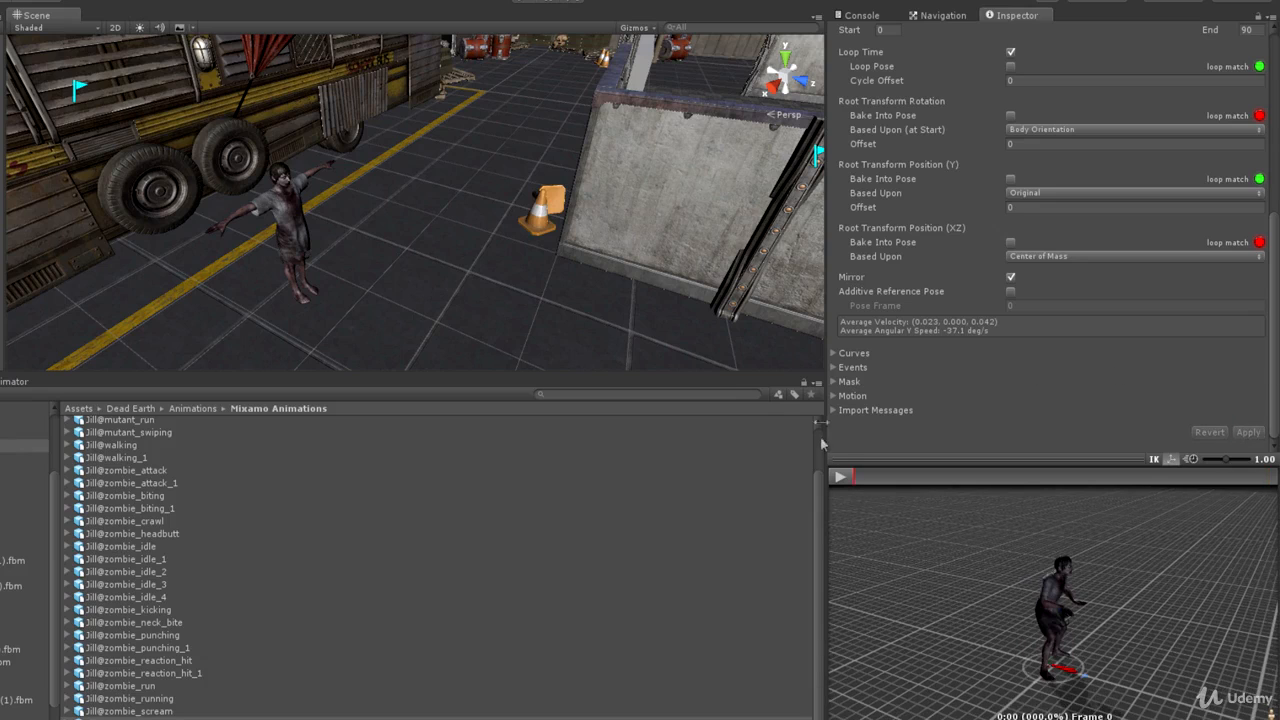
# - Preview the mirrored Zombie Turn Left animation, pause it, and check both entries in the clip list
pyautogui.click(842, 478)
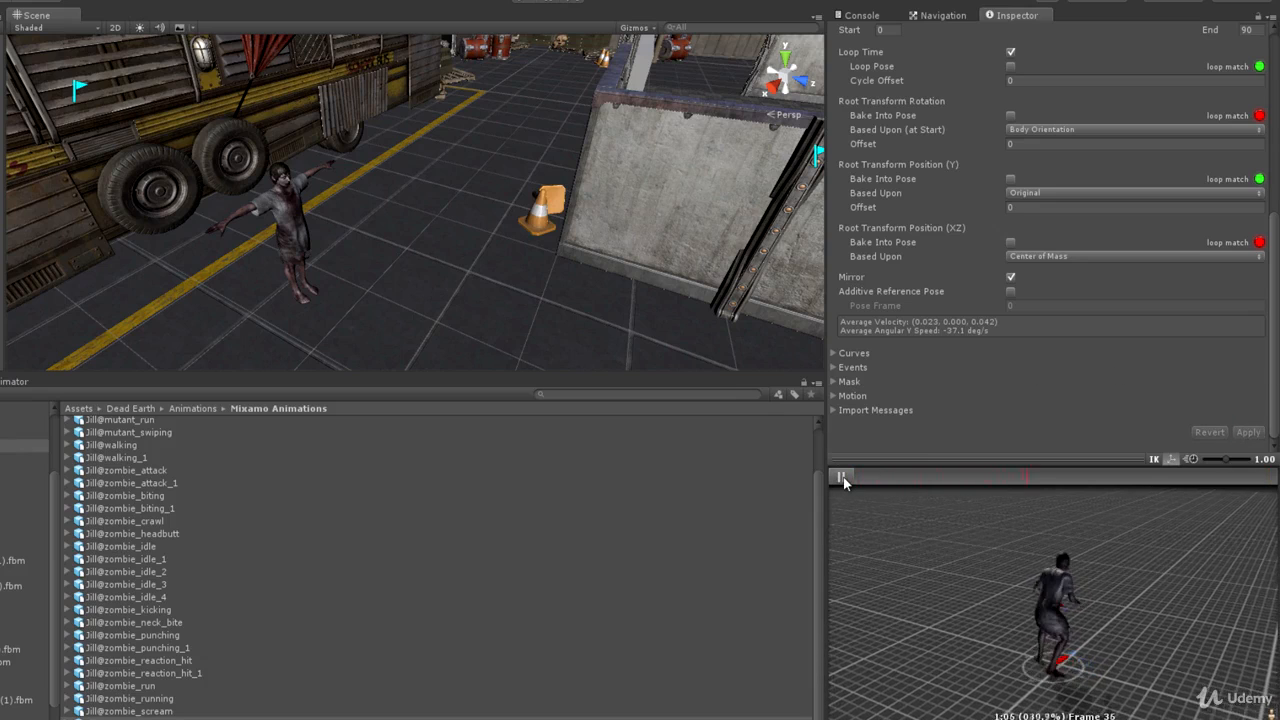
pyautogui.click(842, 478)
pyautogui.moveTo(1276, 394); pyautogui.dragTo(1262, 174)
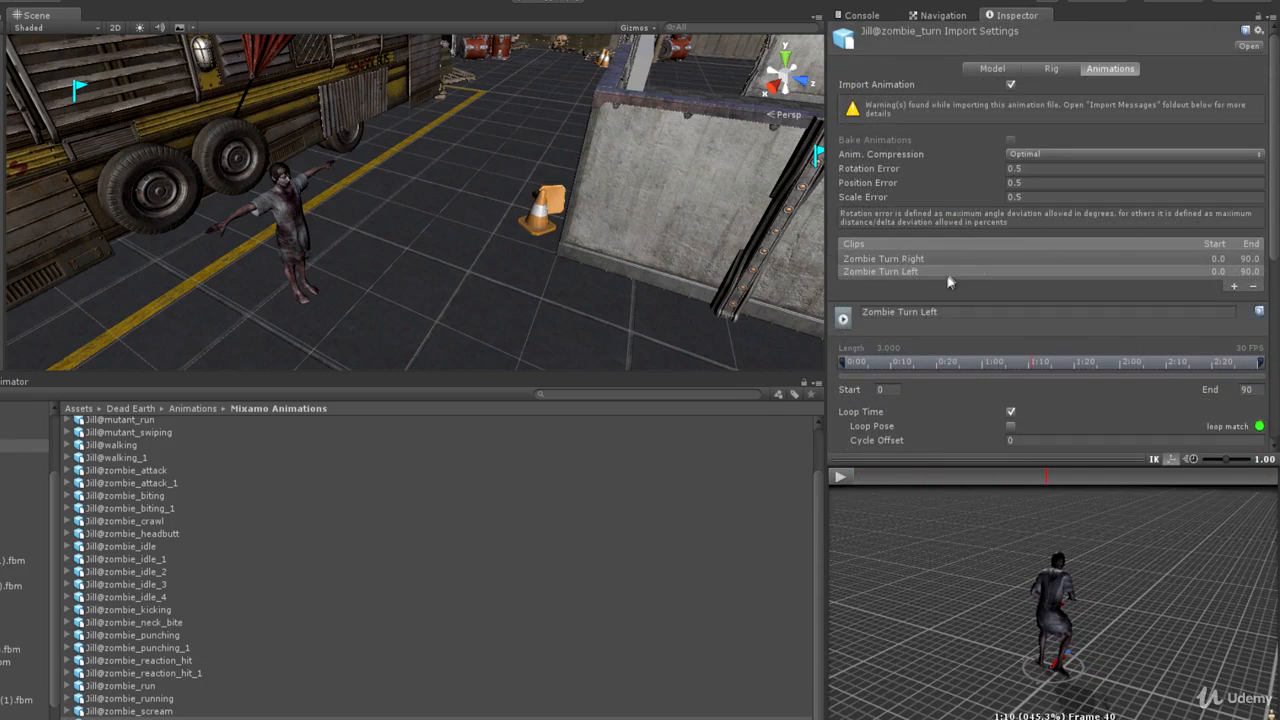
pyautogui.click(1222, 260)
# - Expand the Jill@zombie_turn asset and compare its Zombie Turn Left and Zombie Turn Right clips
pyautogui.scroll(-6, 968, 420)
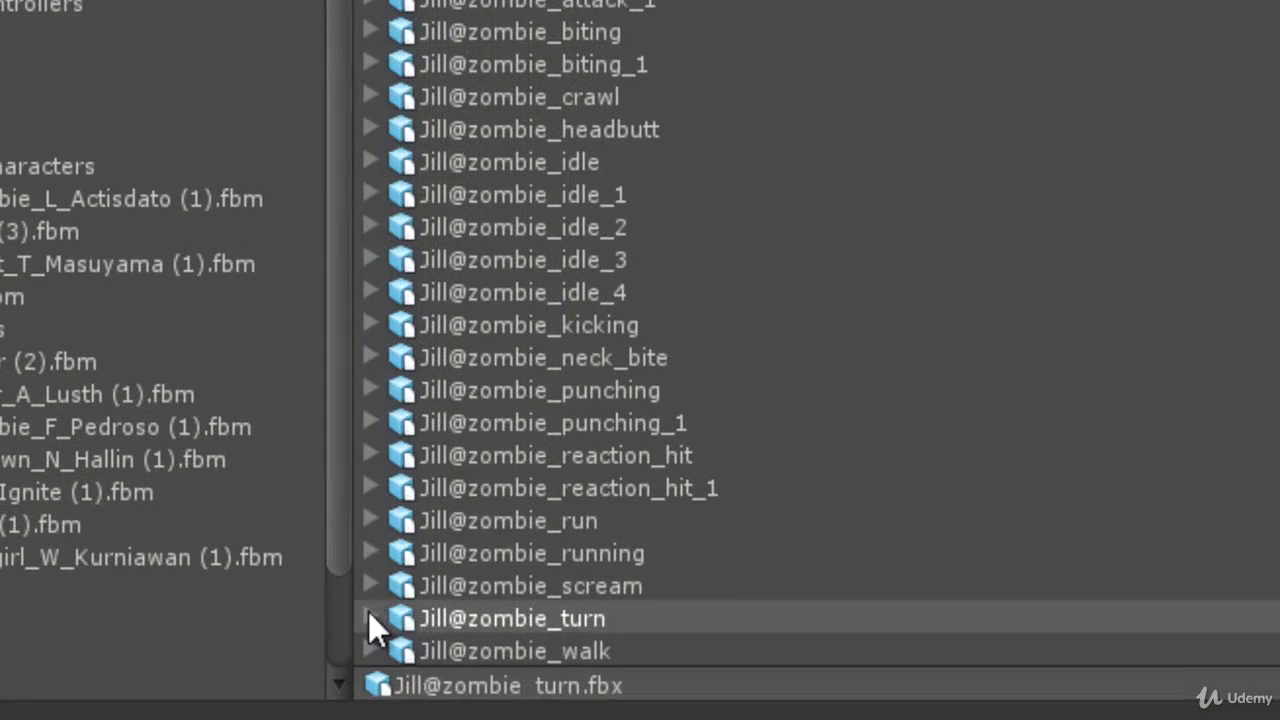
pyautogui.click(369, 615)
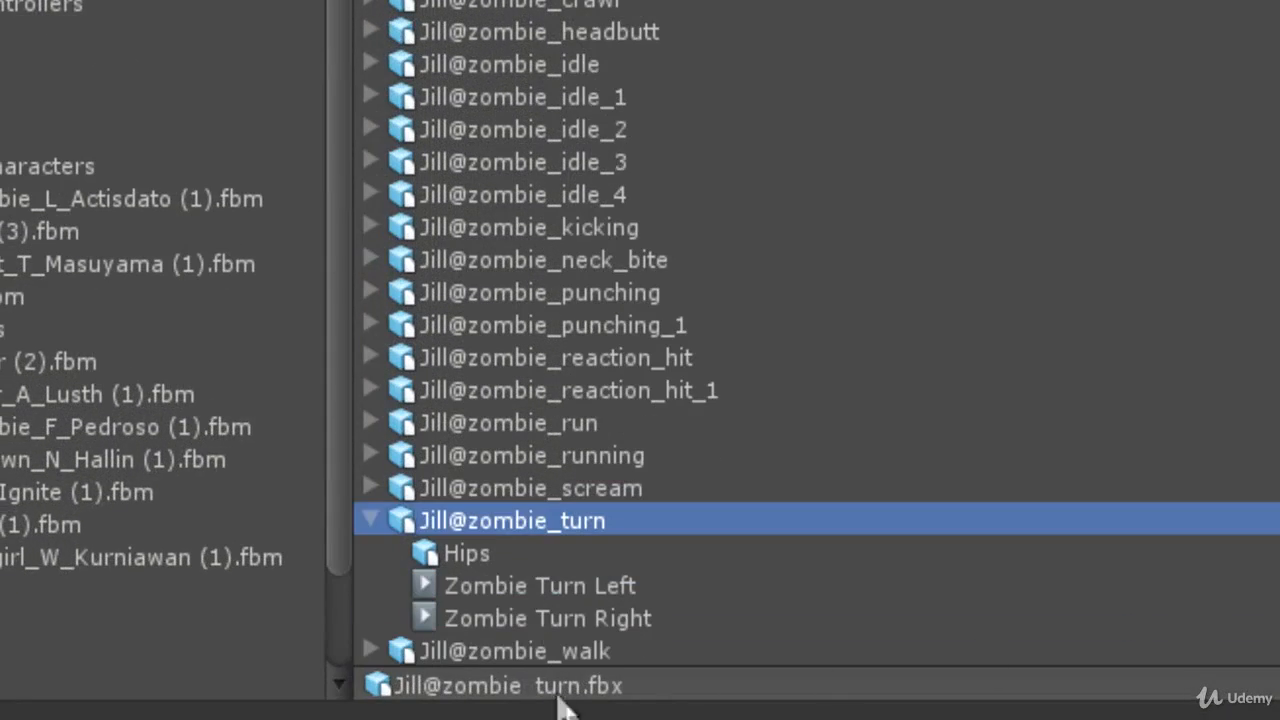
pyautogui.click(530, 586)
pyautogui.click(544, 615)
pyautogui.click(550, 587)
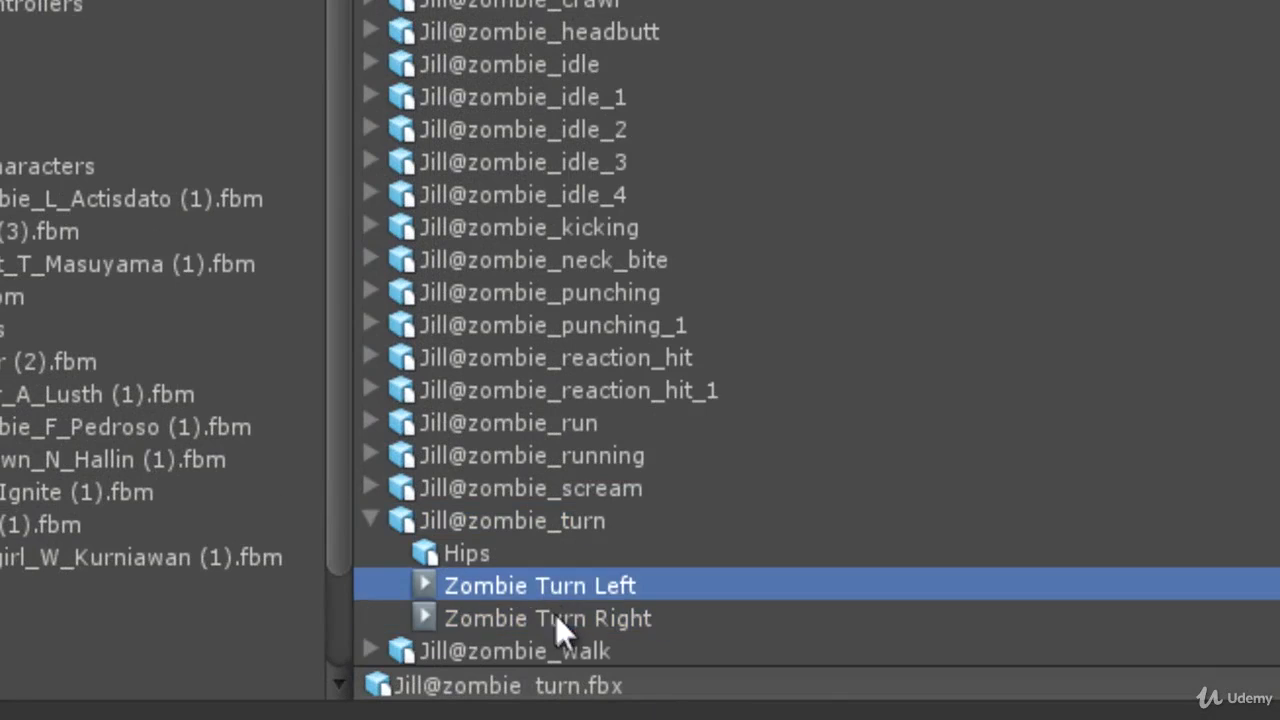
pyautogui.click(555, 616)
pyautogui.click(558, 584)
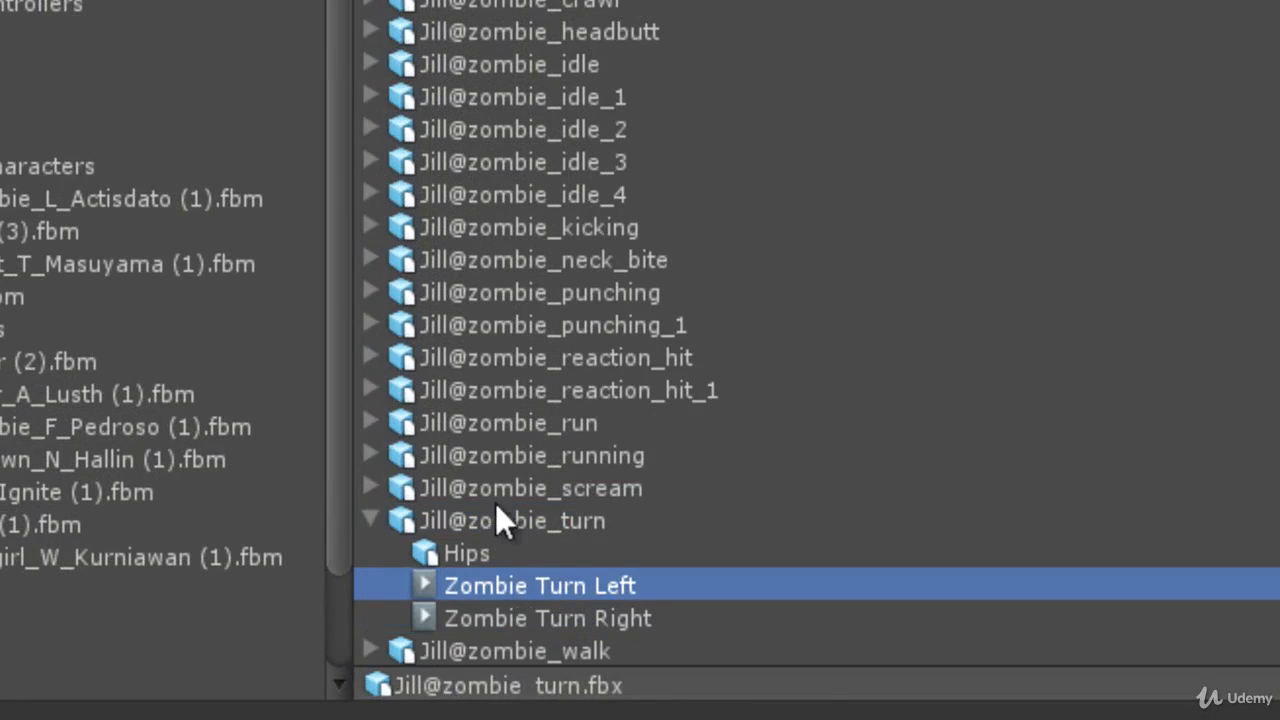
pyautogui.click(569, 612)
pyautogui.click(570, 588)
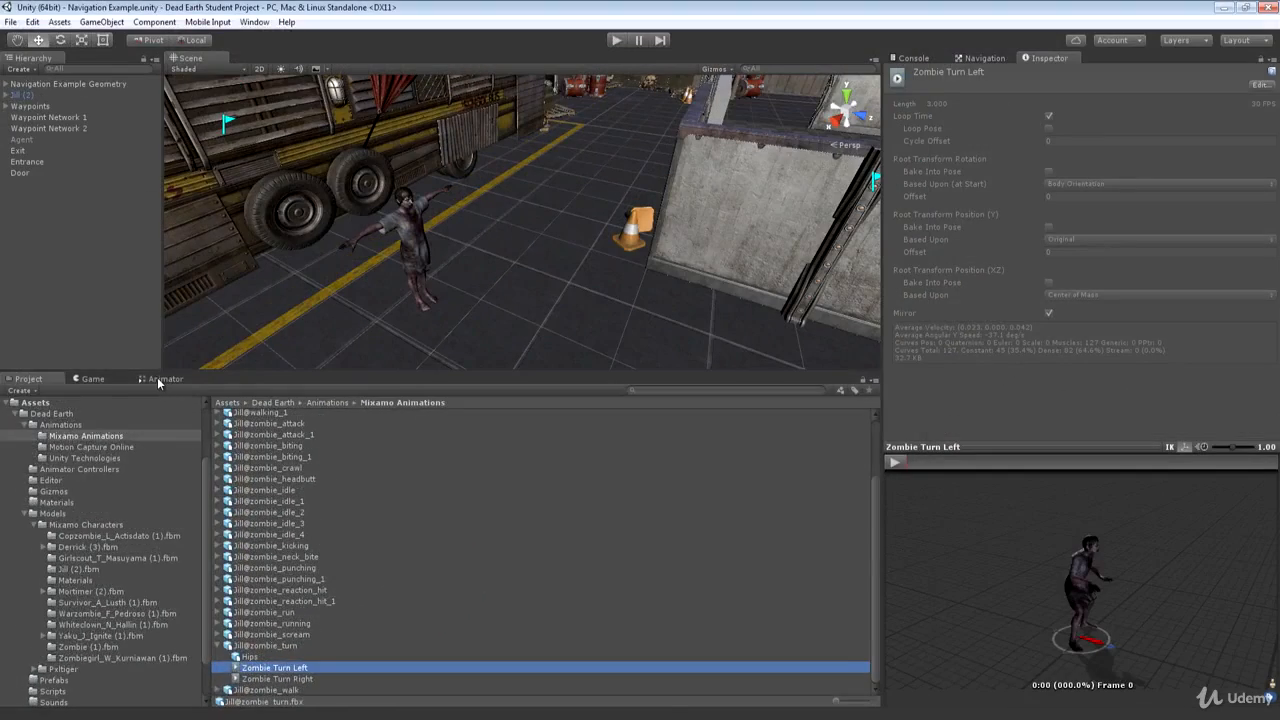
# - Dock the Animator window beside the Scene view and add Zombie Turn Left and Zombie Turn Right states above and below the Idle–zombie_walk row
pyautogui.click(160, 380)
pyautogui.moveTo(160, 380); pyautogui.dragTo(262, 60)
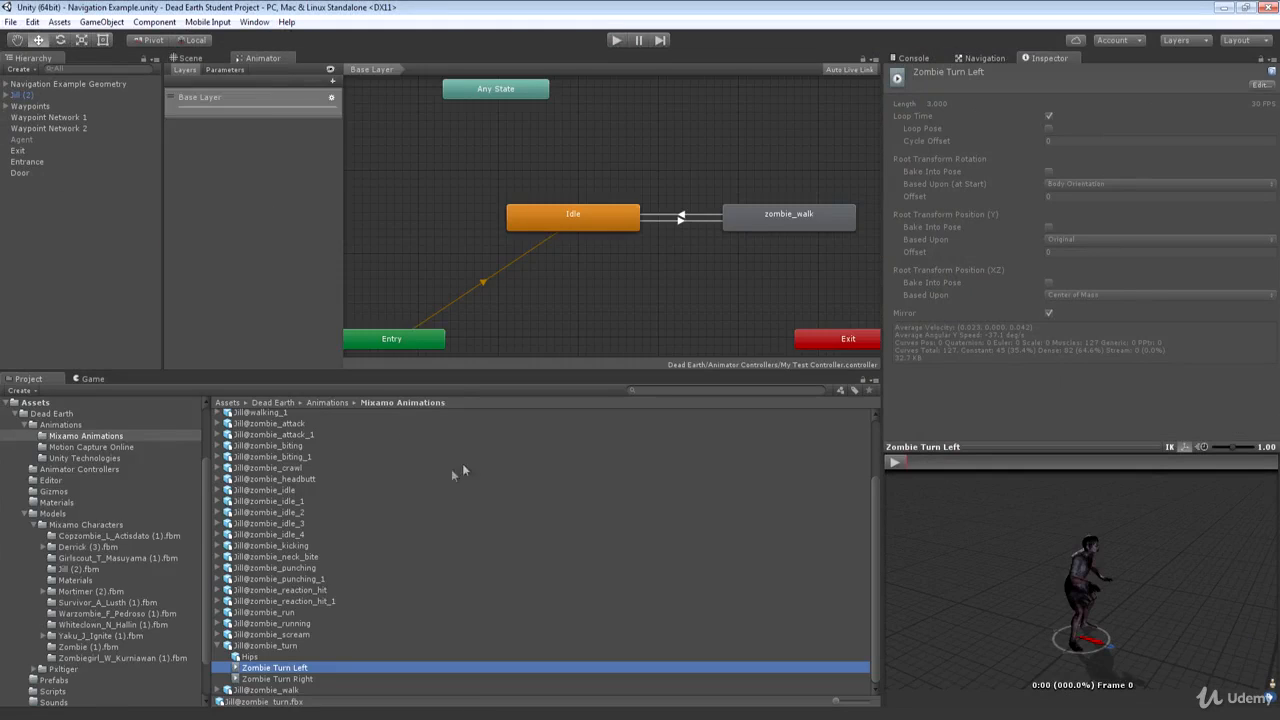
pyautogui.moveTo(737, 168); pyautogui.dragTo(632, 182, button='middle')
pyautogui.click(269, 668)
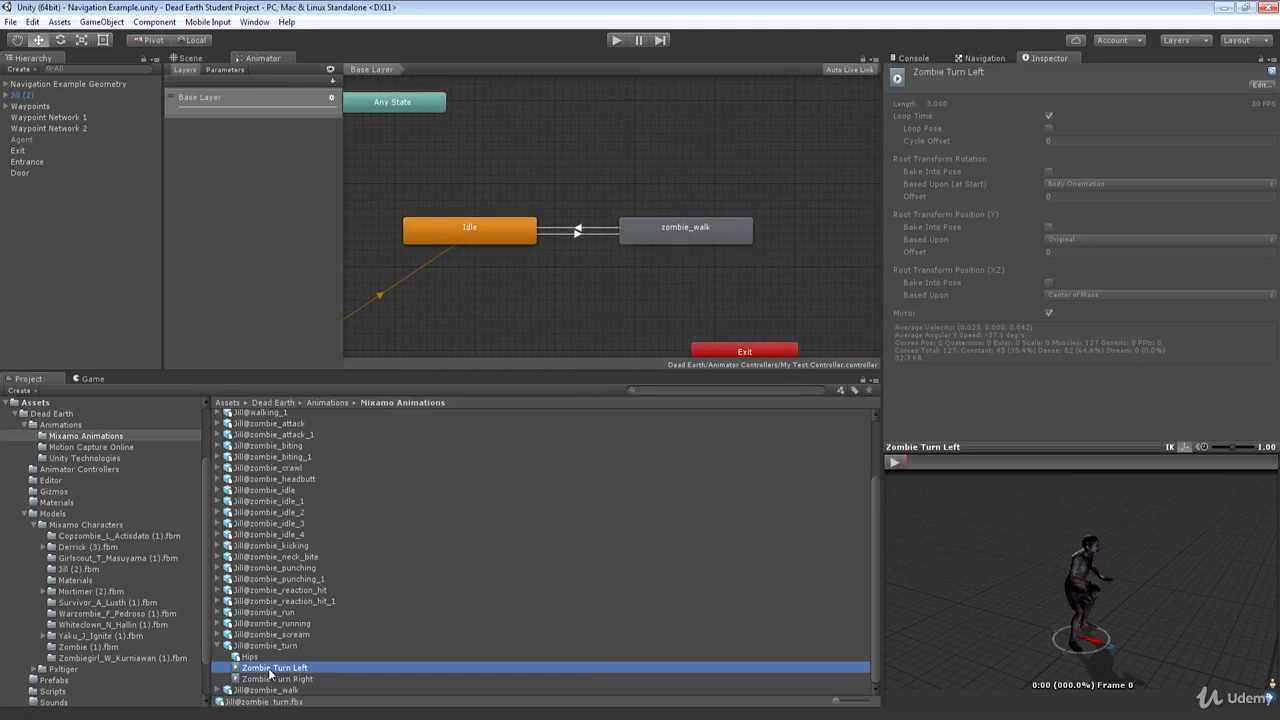
pyautogui.moveTo(269, 673); pyautogui.dragTo(566, 130)
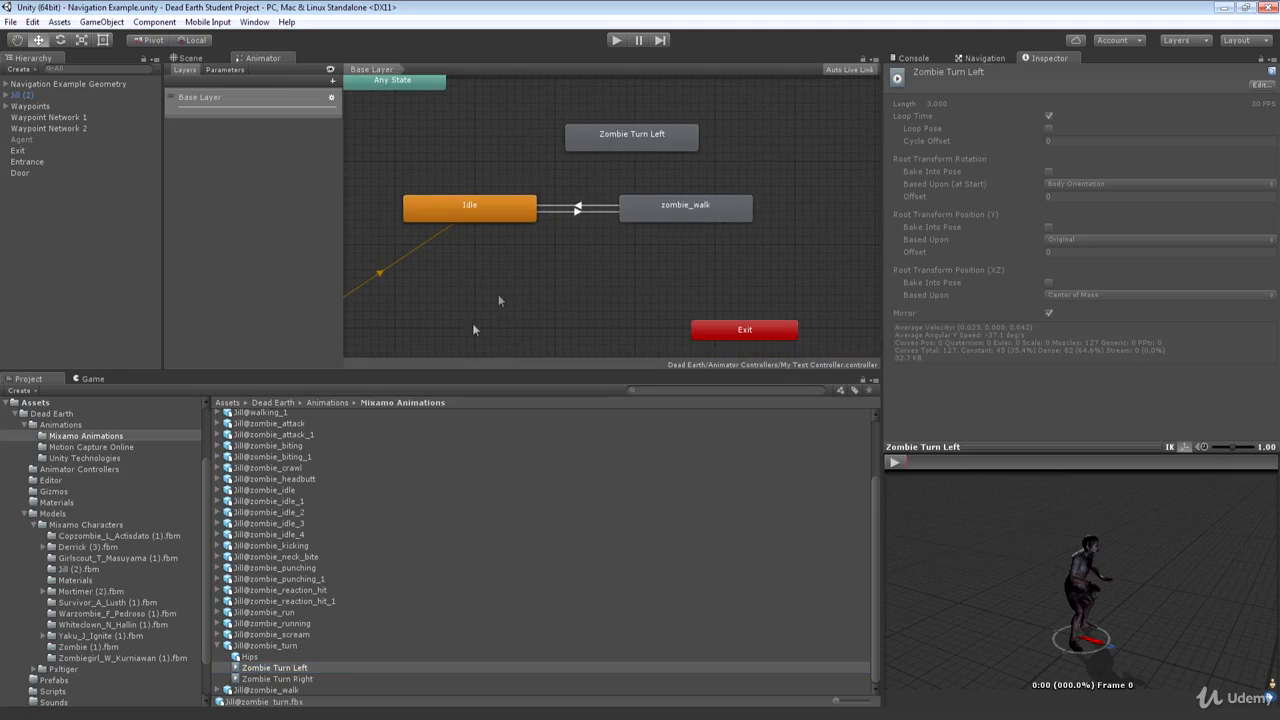
pyautogui.moveTo(284, 679); pyautogui.dragTo(590, 271)
pyautogui.moveTo(629, 105); pyautogui.dragTo(548, 108)
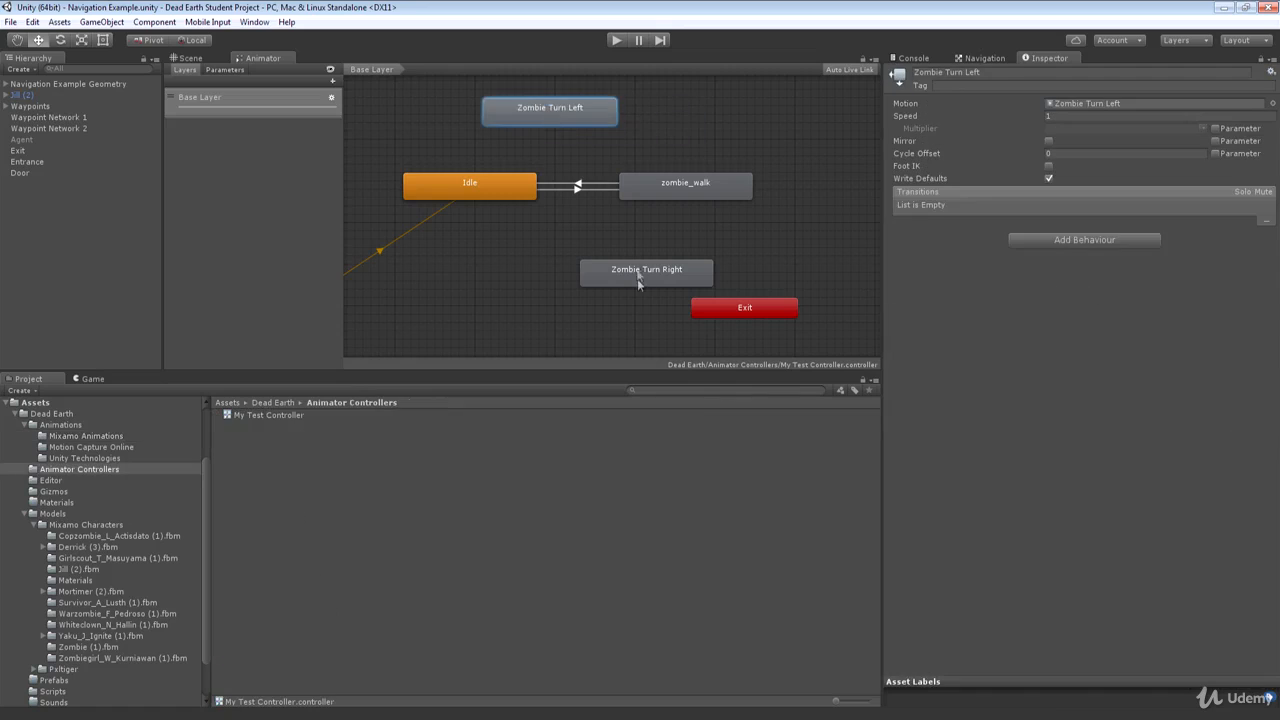
pyautogui.click(637, 278)
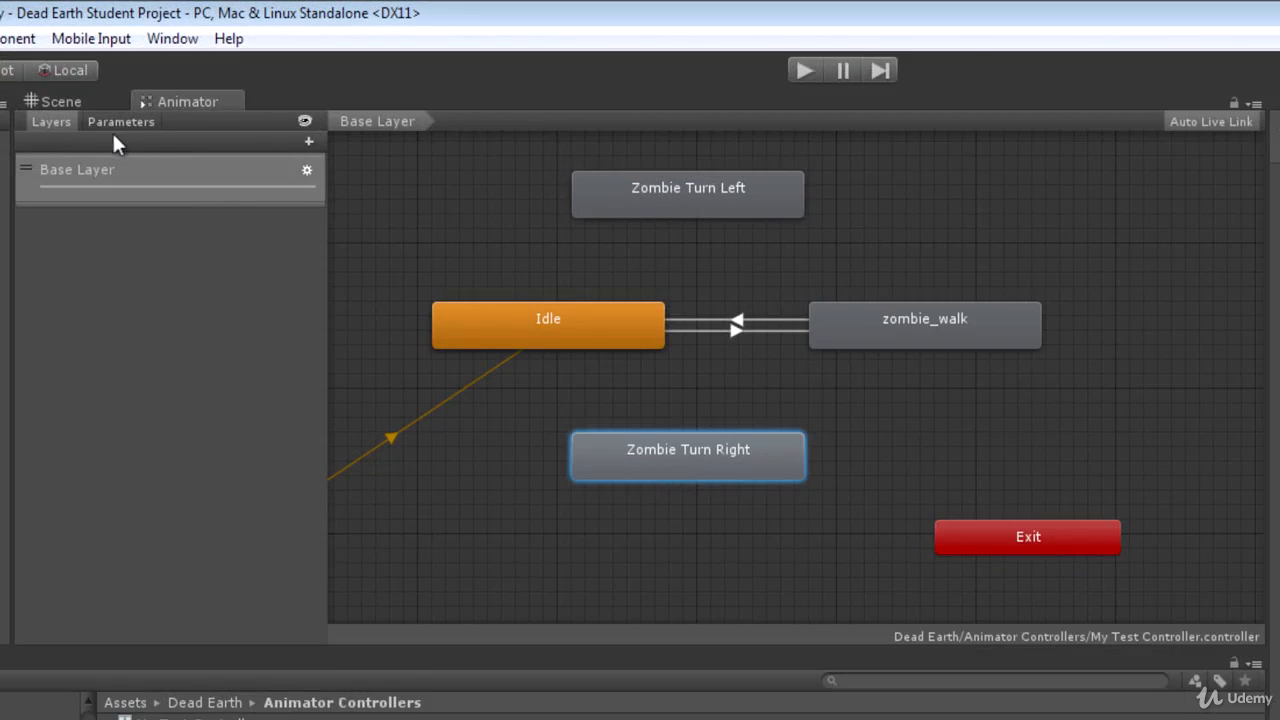
# - Add an Int parameter named Turning to the animator controller
pyautogui.click(112, 121)
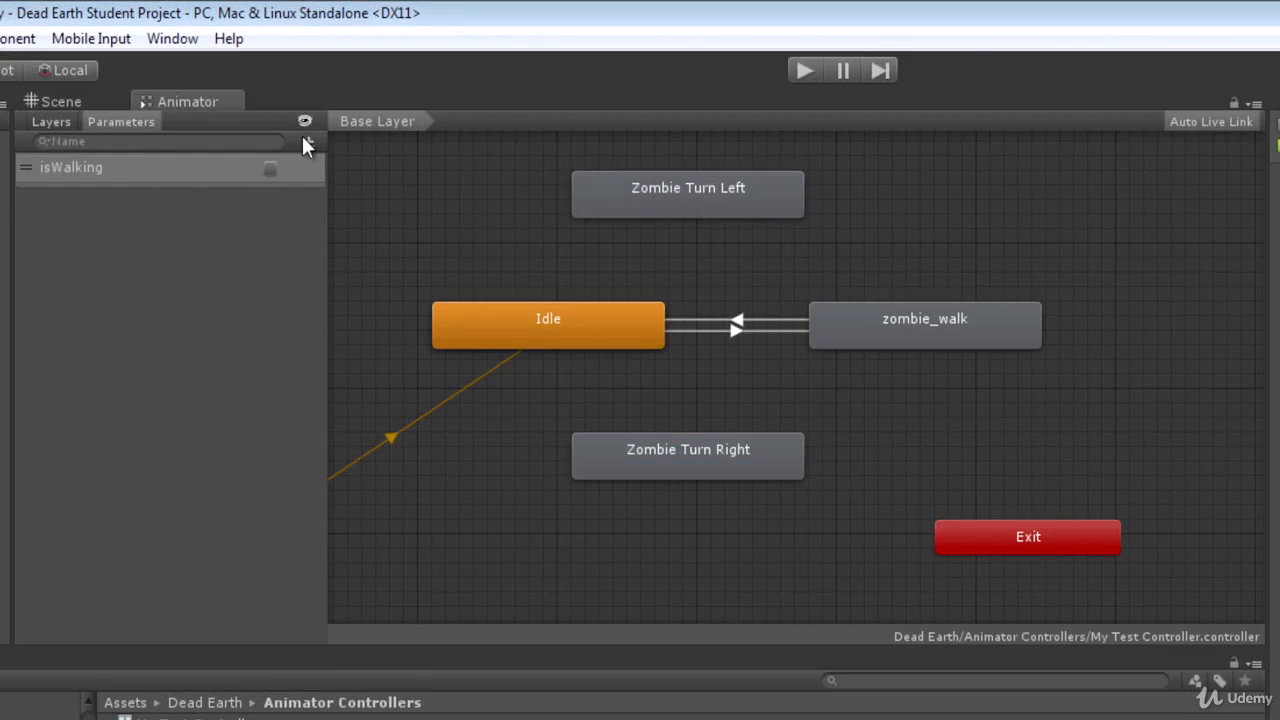
pyautogui.click(308, 141)
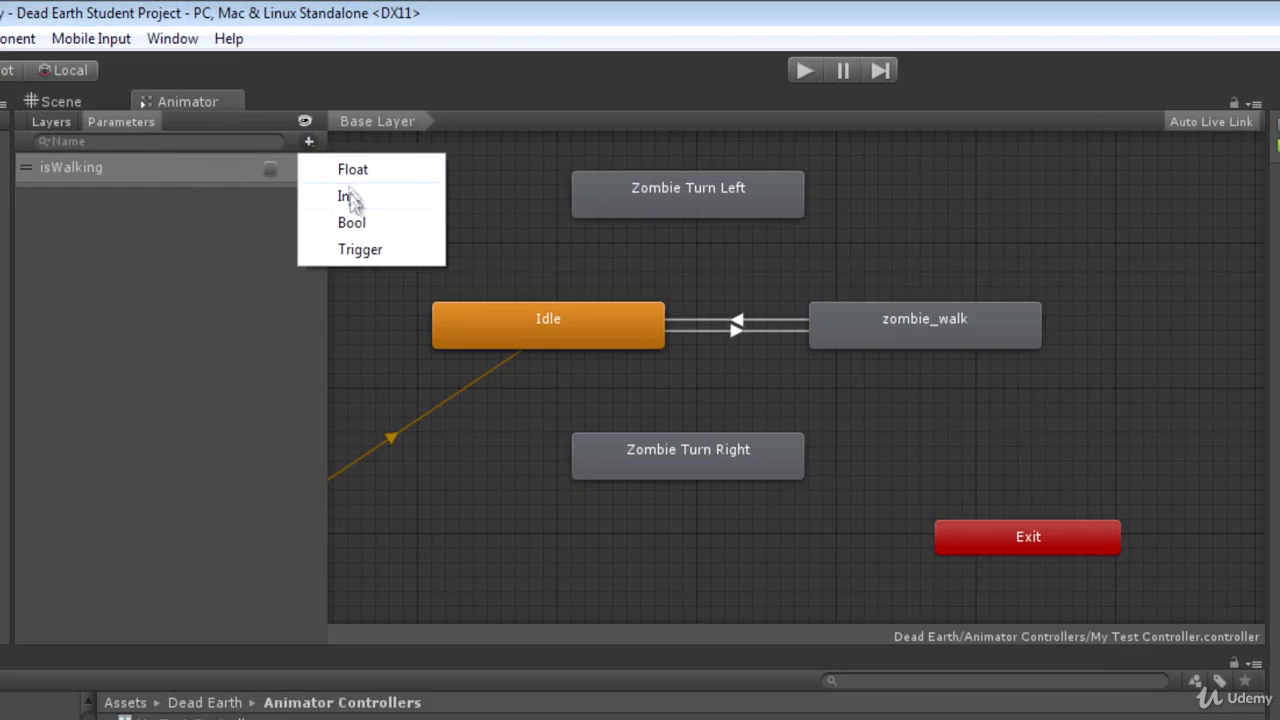
pyautogui.click(351, 196)
pyautogui.write('Turning')
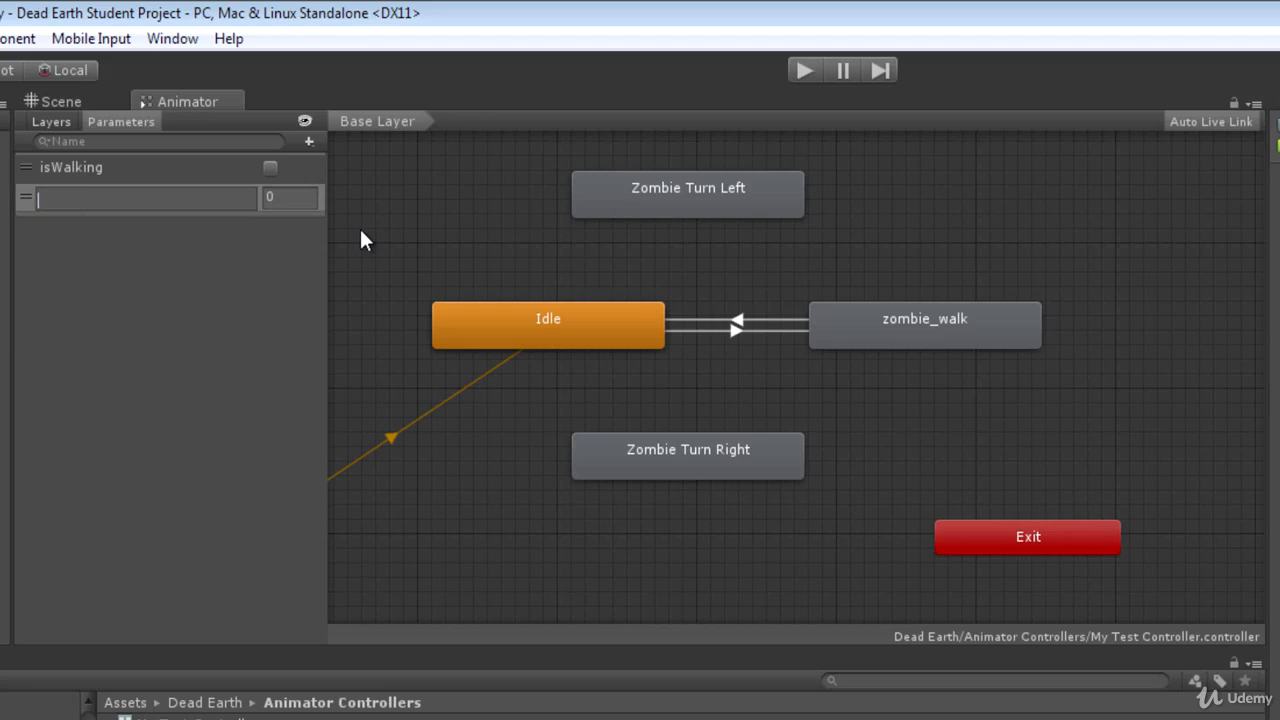
pyautogui.press('Return')
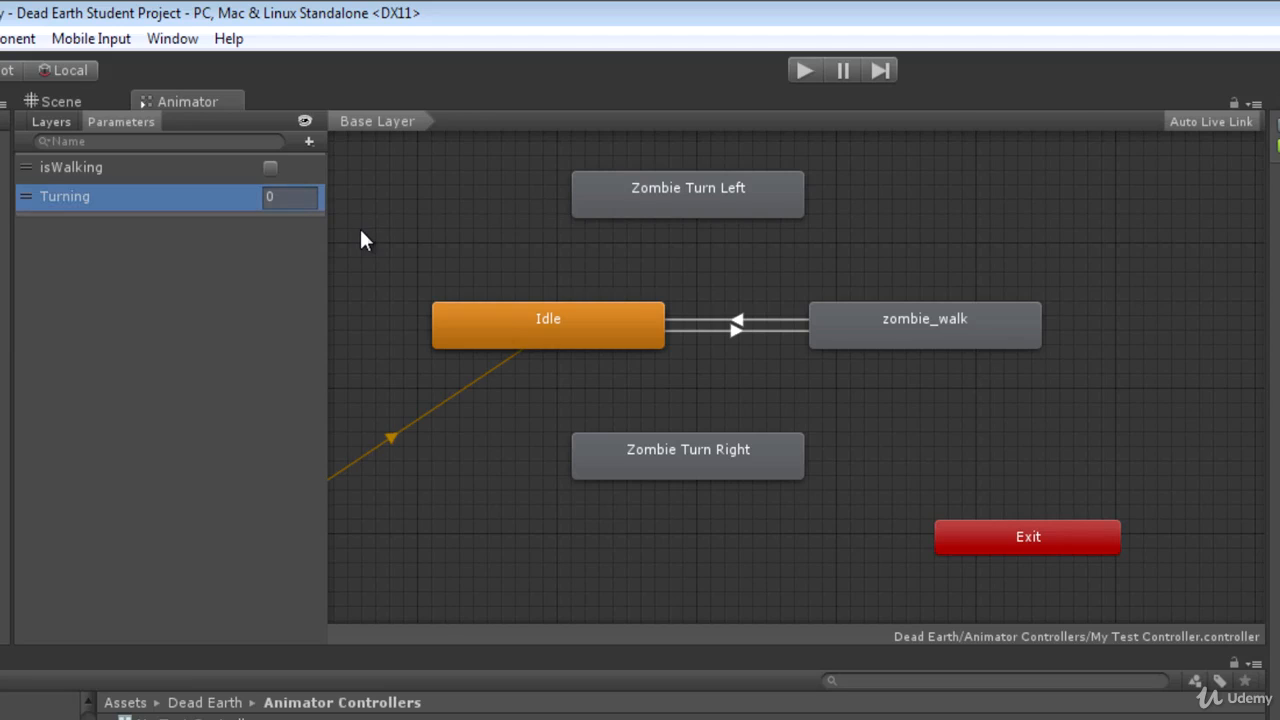
# - Create transitions from the Idle state to Zombie Turn Left and to Zombie Turn Right
pyautogui.rightClick(500, 327)
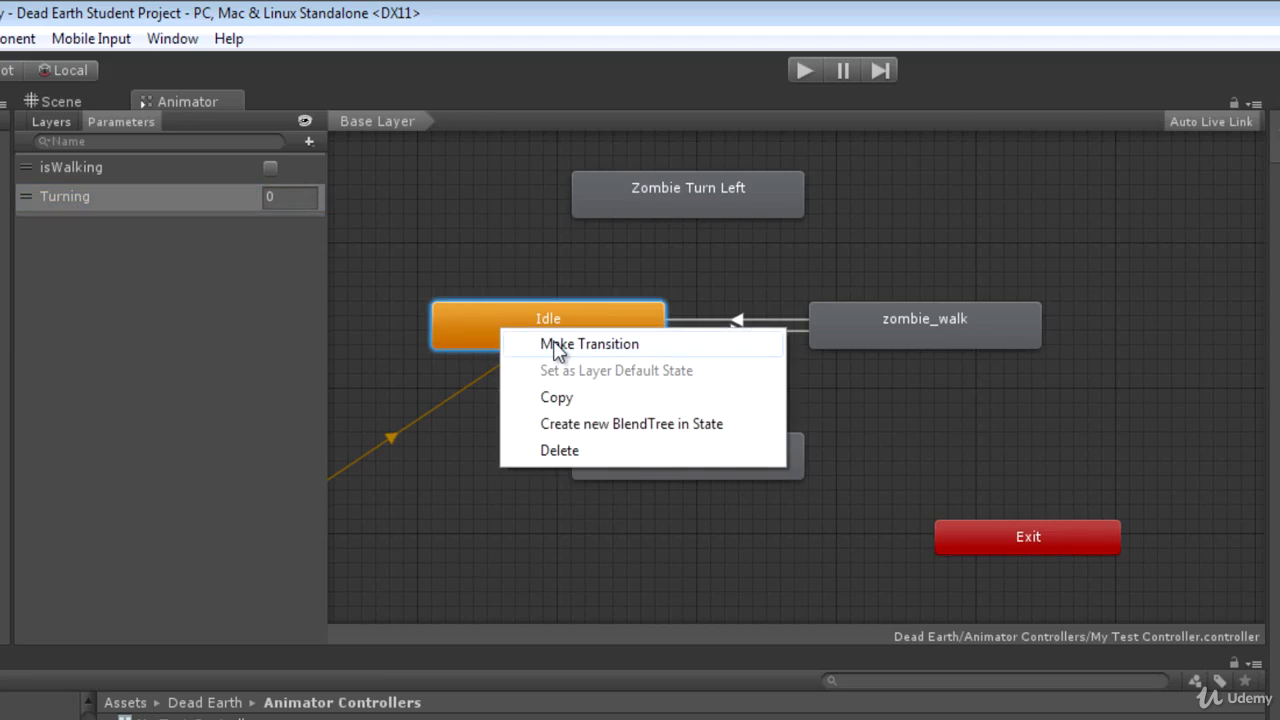
pyautogui.click(551, 346)
pyautogui.click(653, 198)
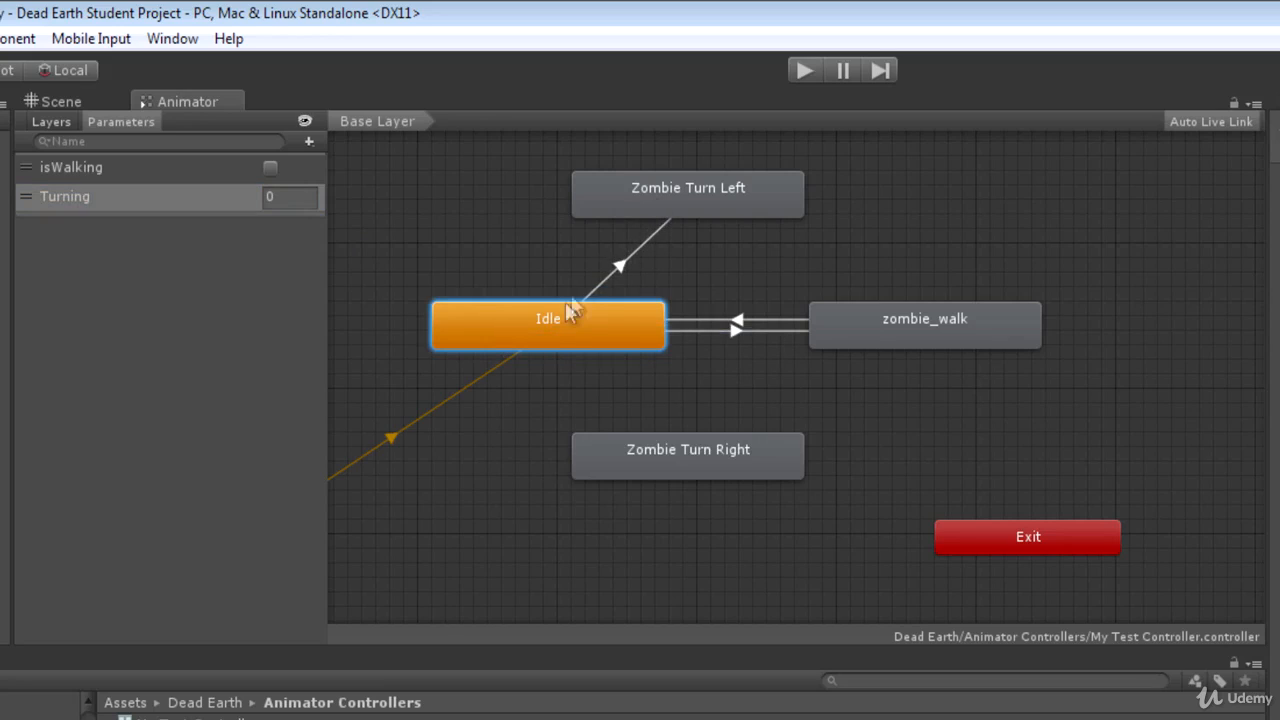
pyautogui.rightClick(545, 322)
pyautogui.click(594, 338)
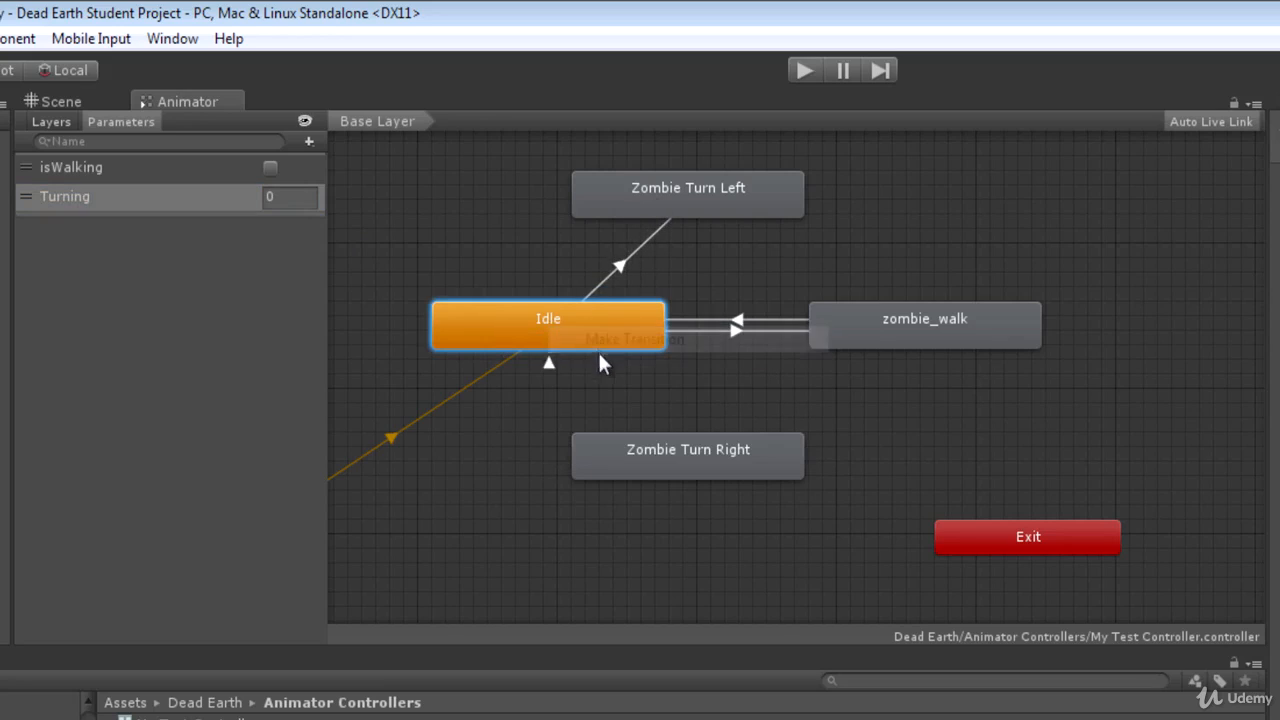
pyautogui.click(645, 448)
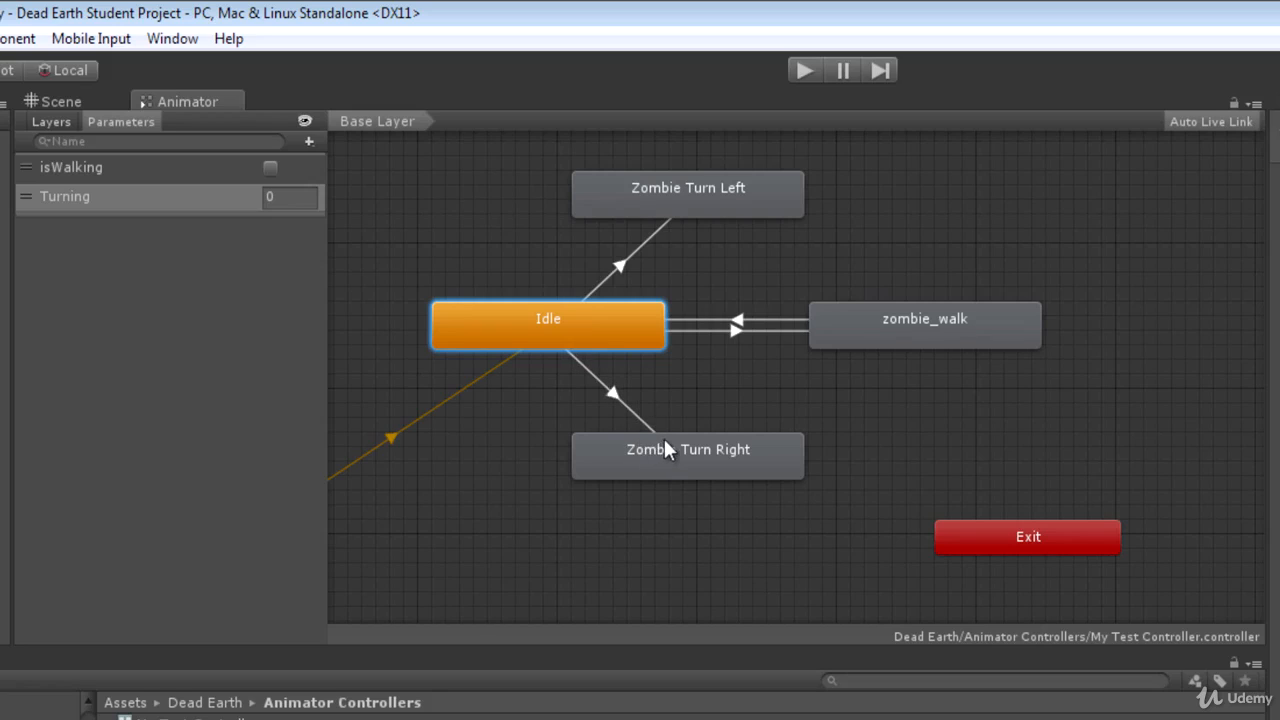
# - Create return transitions to Idle from the Zombie Turn Right and Zombie Turn Left states
pyautogui.rightClick(706, 443)
pyautogui.click(718, 458)
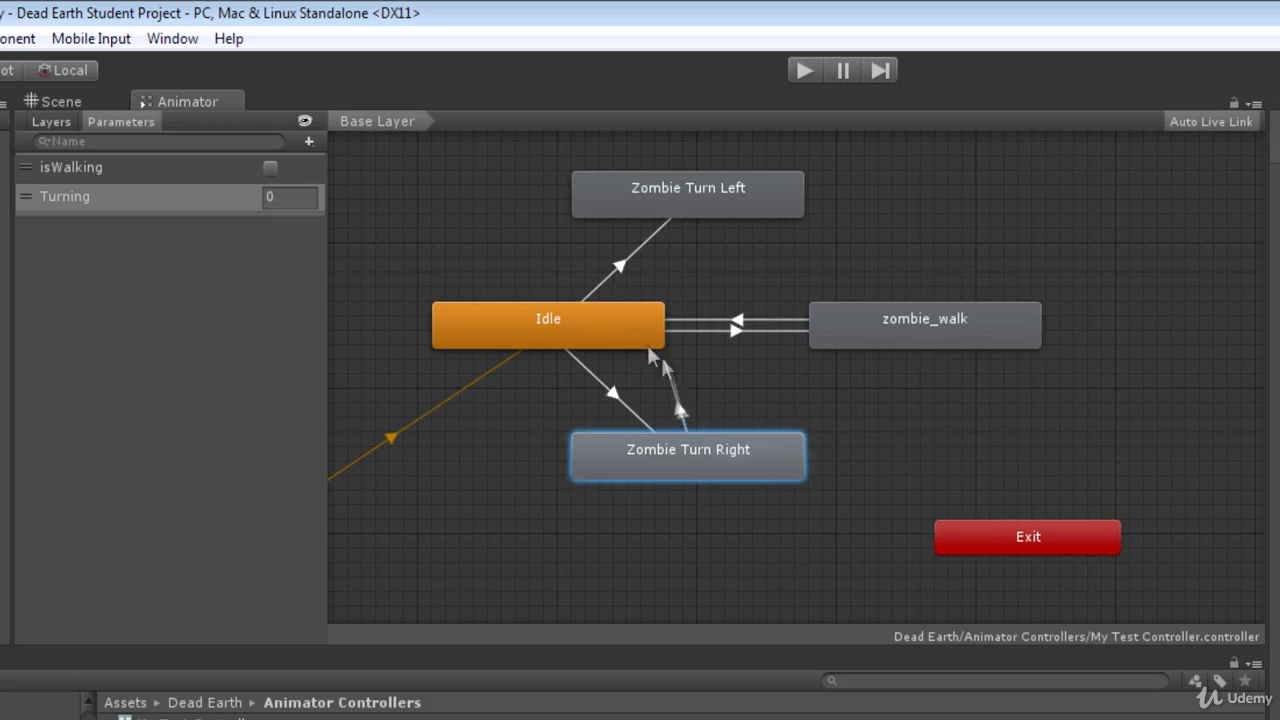
pyautogui.click(620, 335)
pyautogui.rightClick(723, 190)
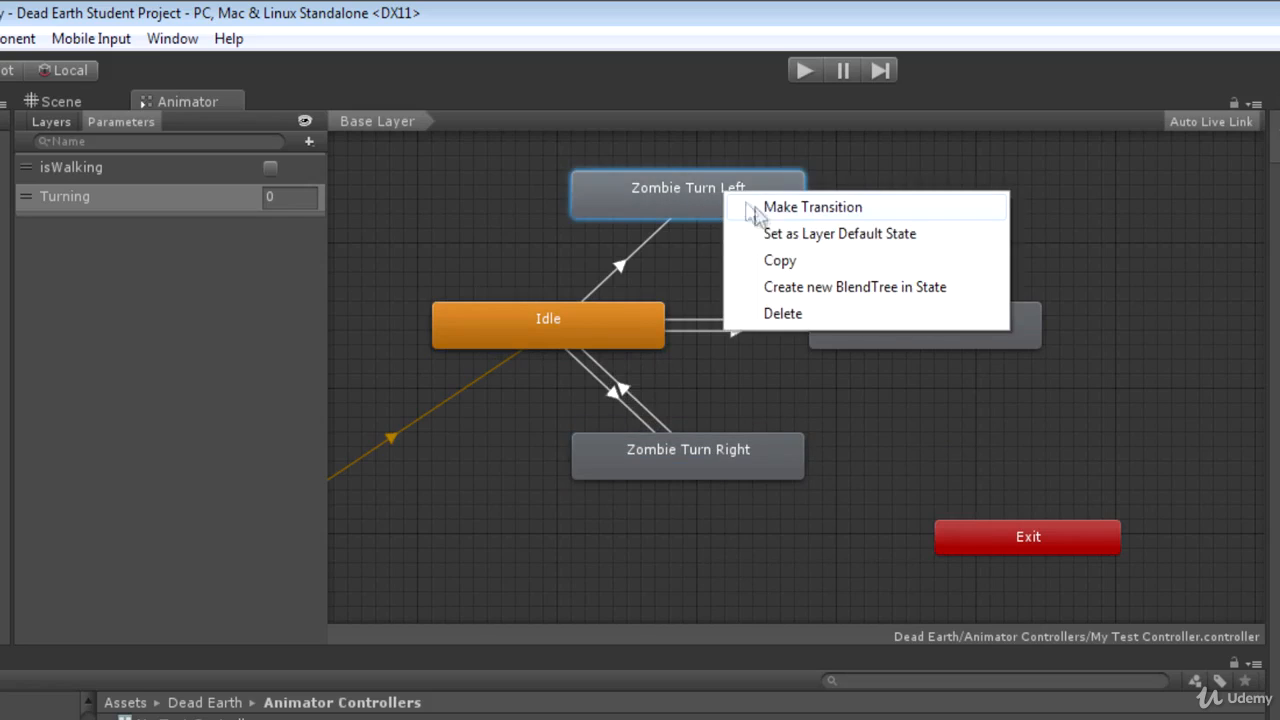
pyautogui.click(790, 207)
pyautogui.click(614, 325)
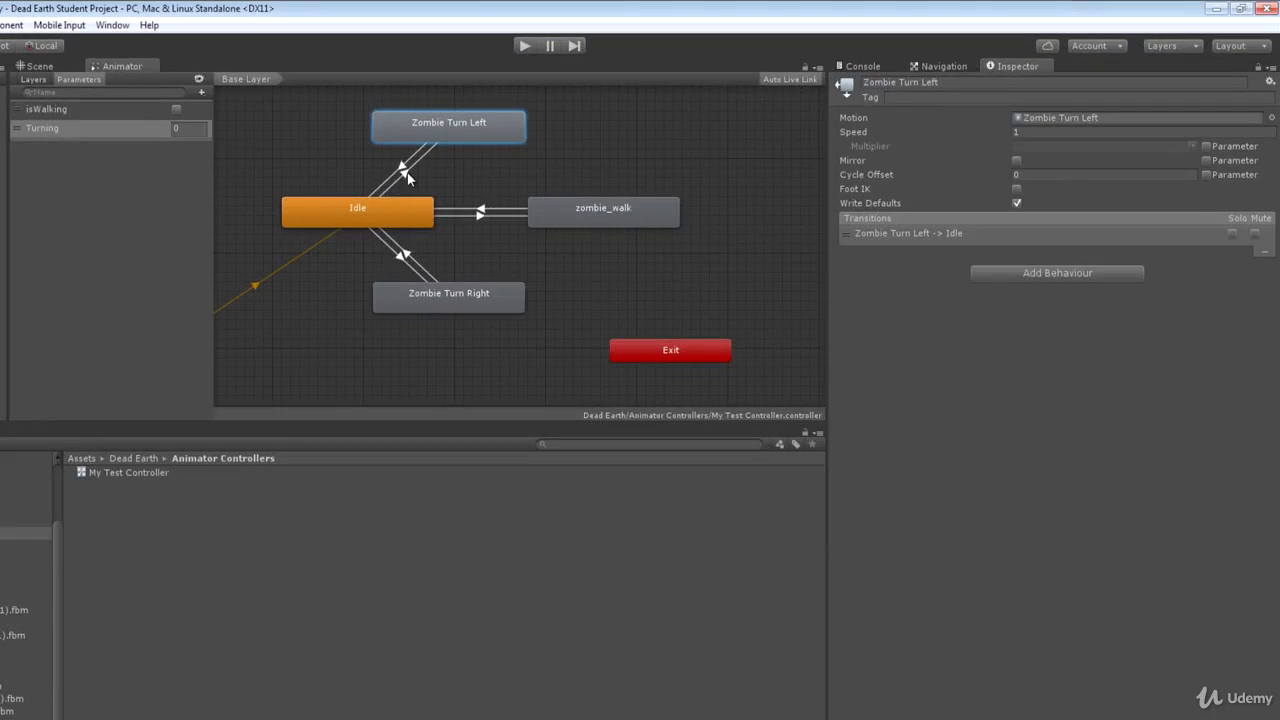
# - Disable Has Exit Time on the Idle to Zombie Turn Left transition and add the condition Turning Less 0
pyautogui.click(406, 174)
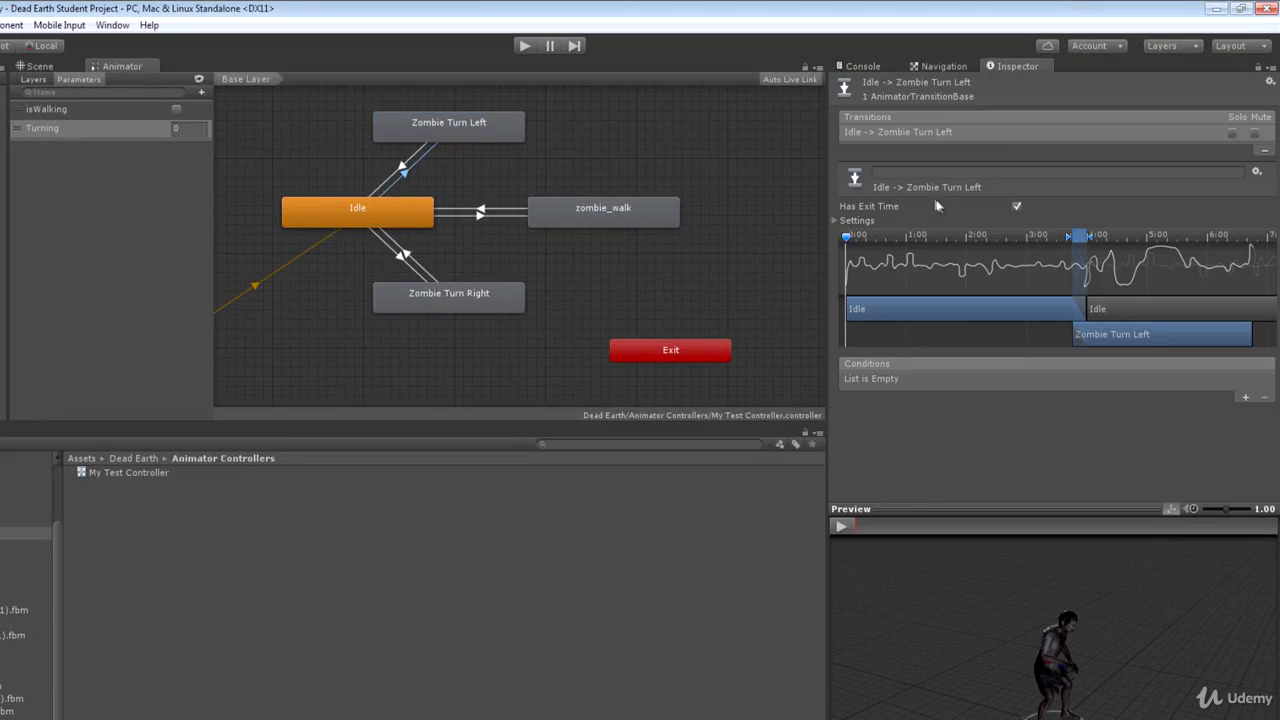
pyautogui.click(1016, 206)
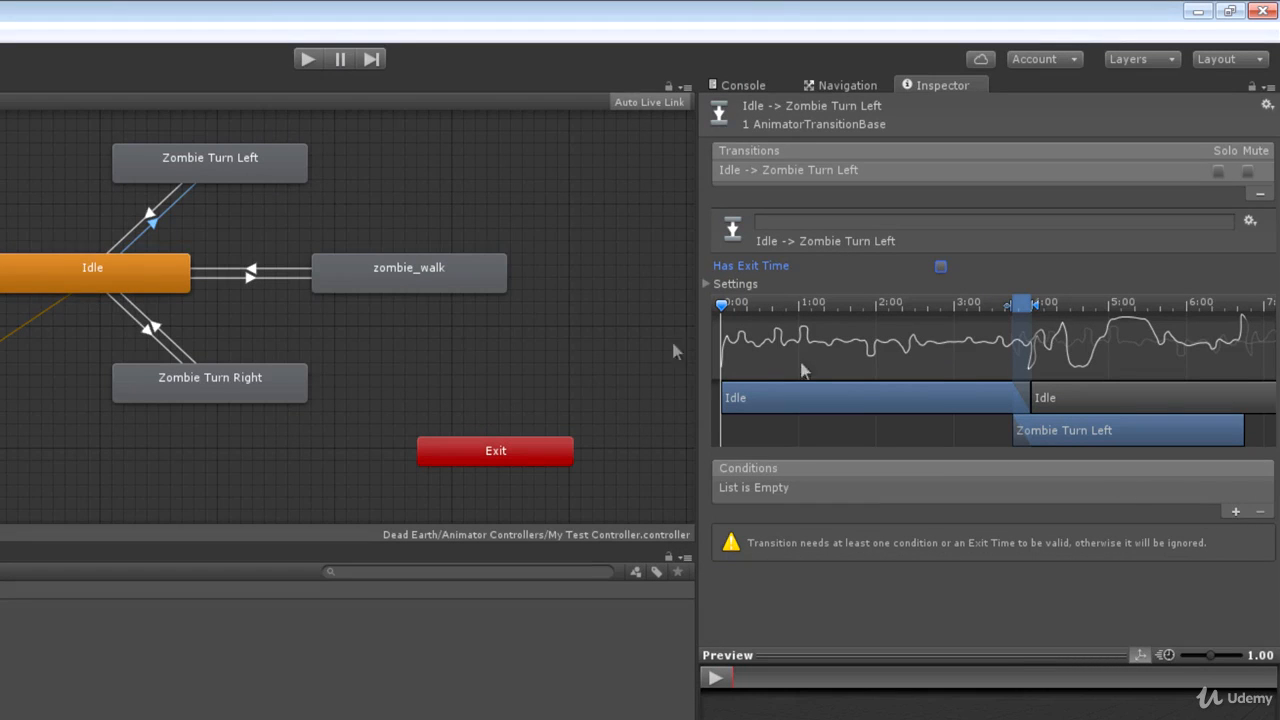
pyautogui.click(1236, 512)
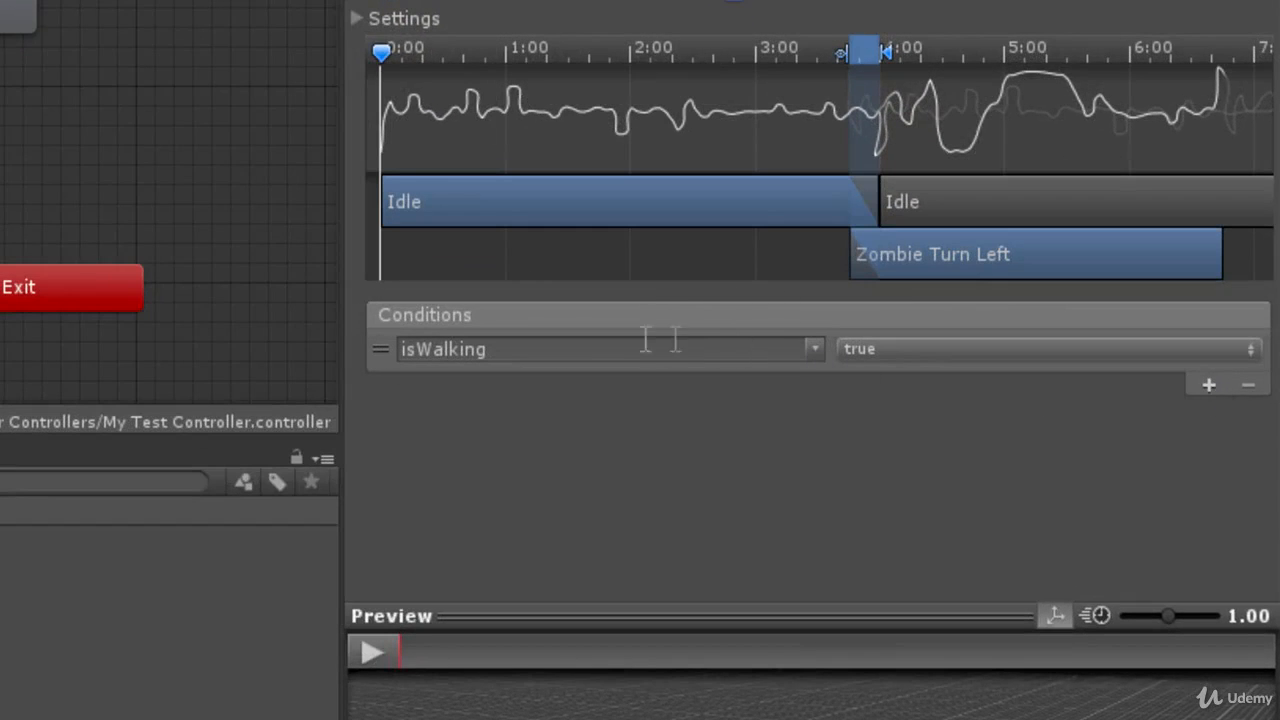
pyautogui.click(816, 350)
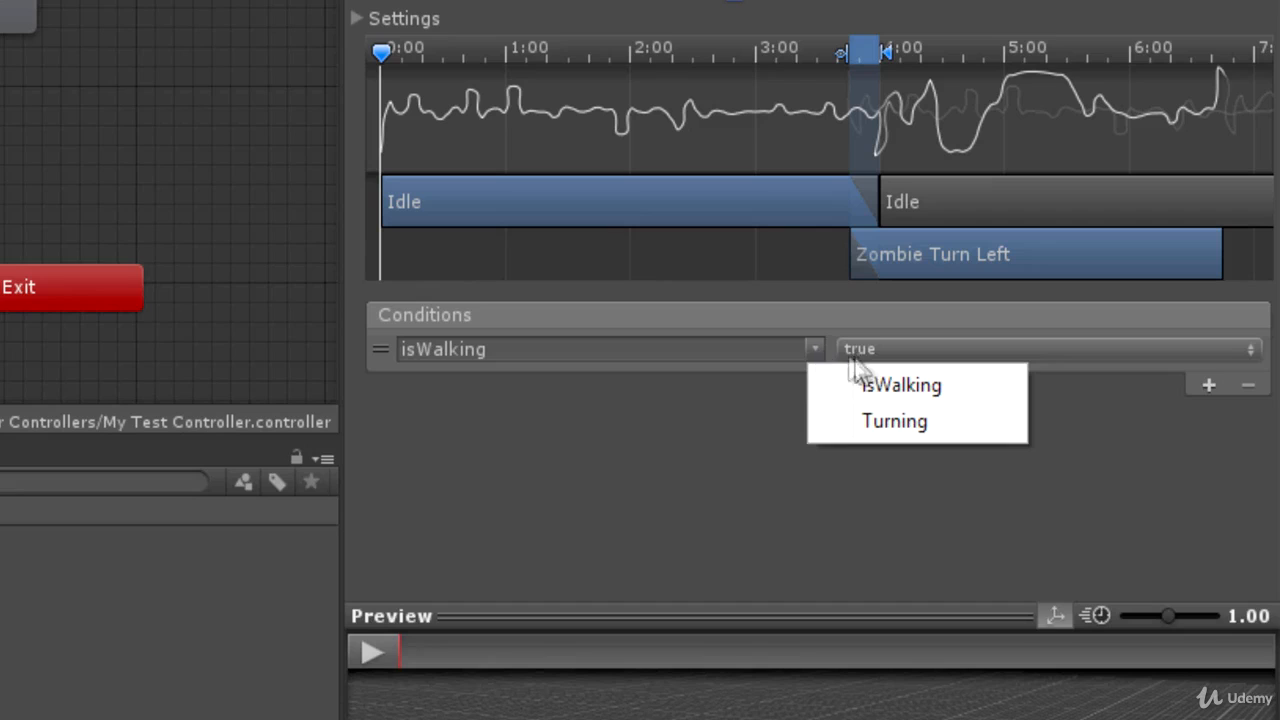
pyautogui.click(896, 424)
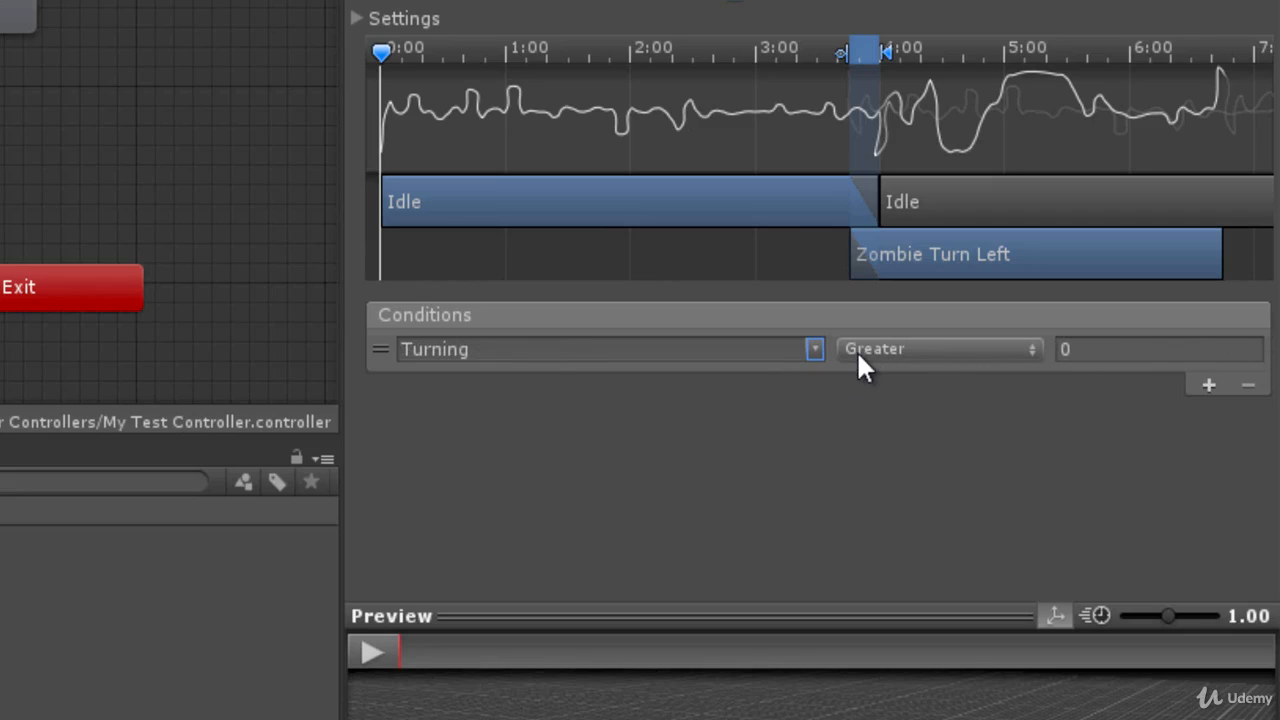
pyautogui.click(912, 349)
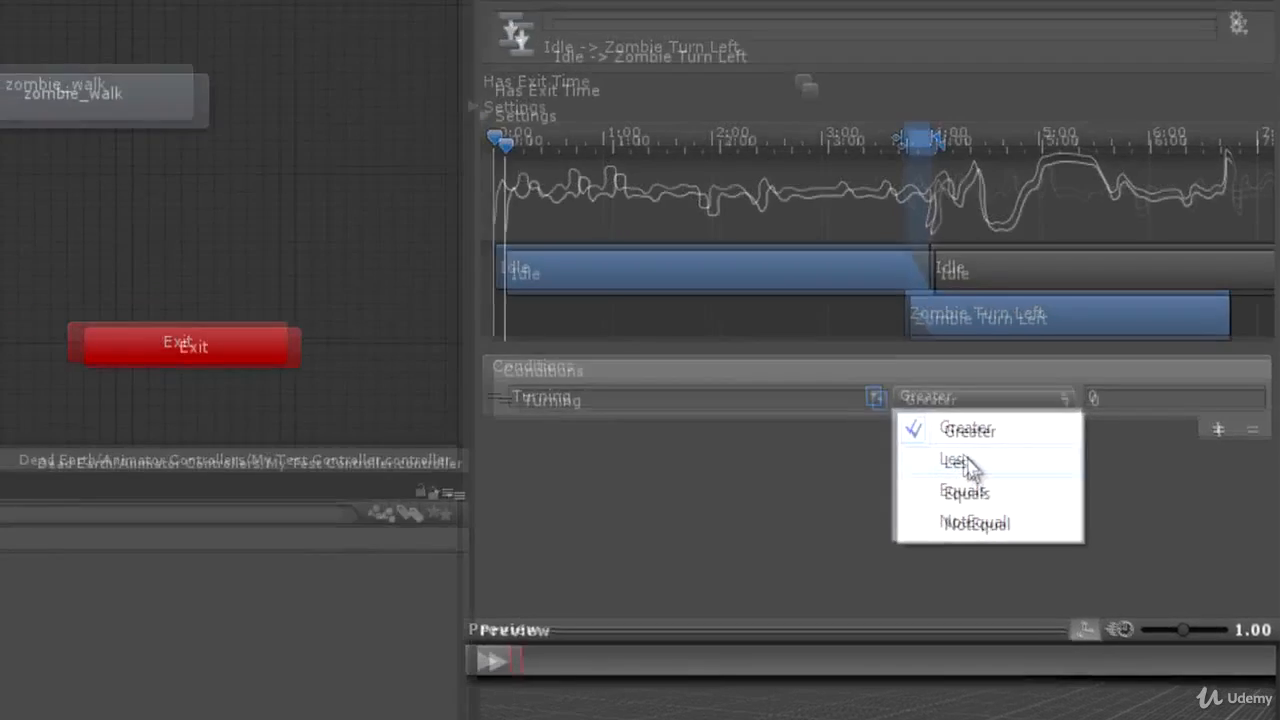
pyautogui.click(907, 421)
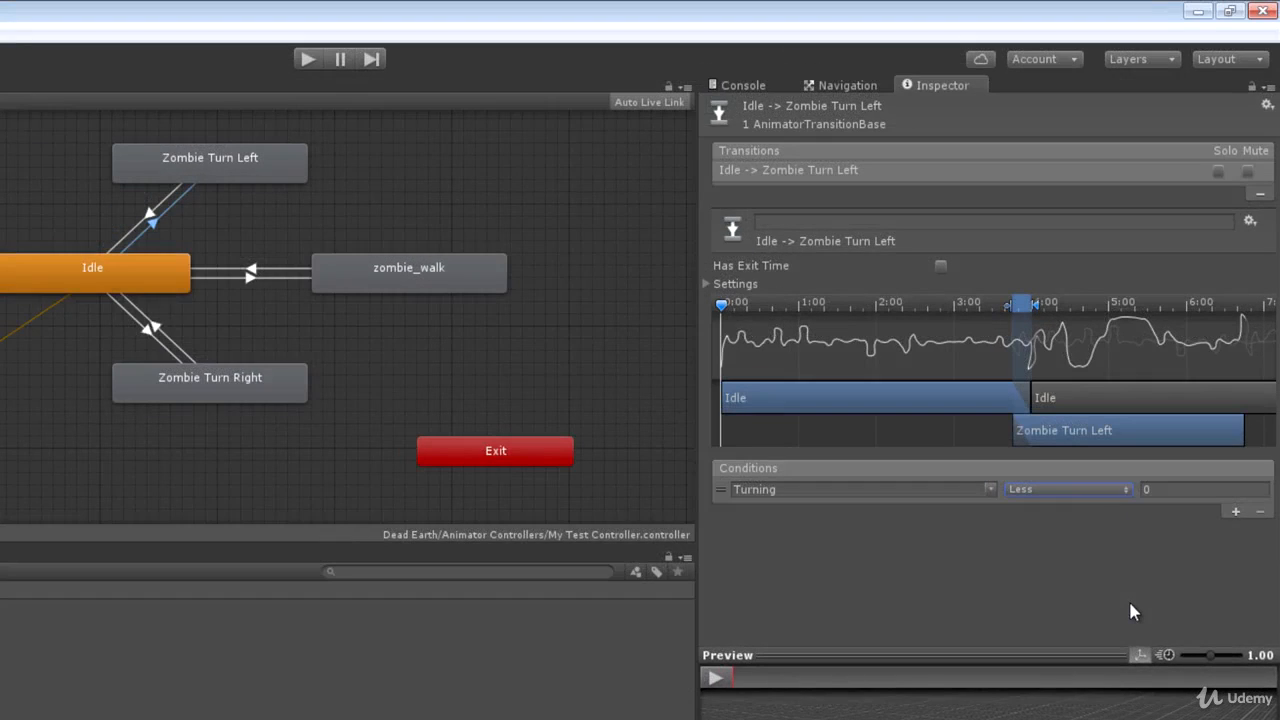
# - Disable Has Exit Time on the Idle to Zombie Turn Right transition and add the condition Turning Greater 0
pyautogui.click(147, 336)
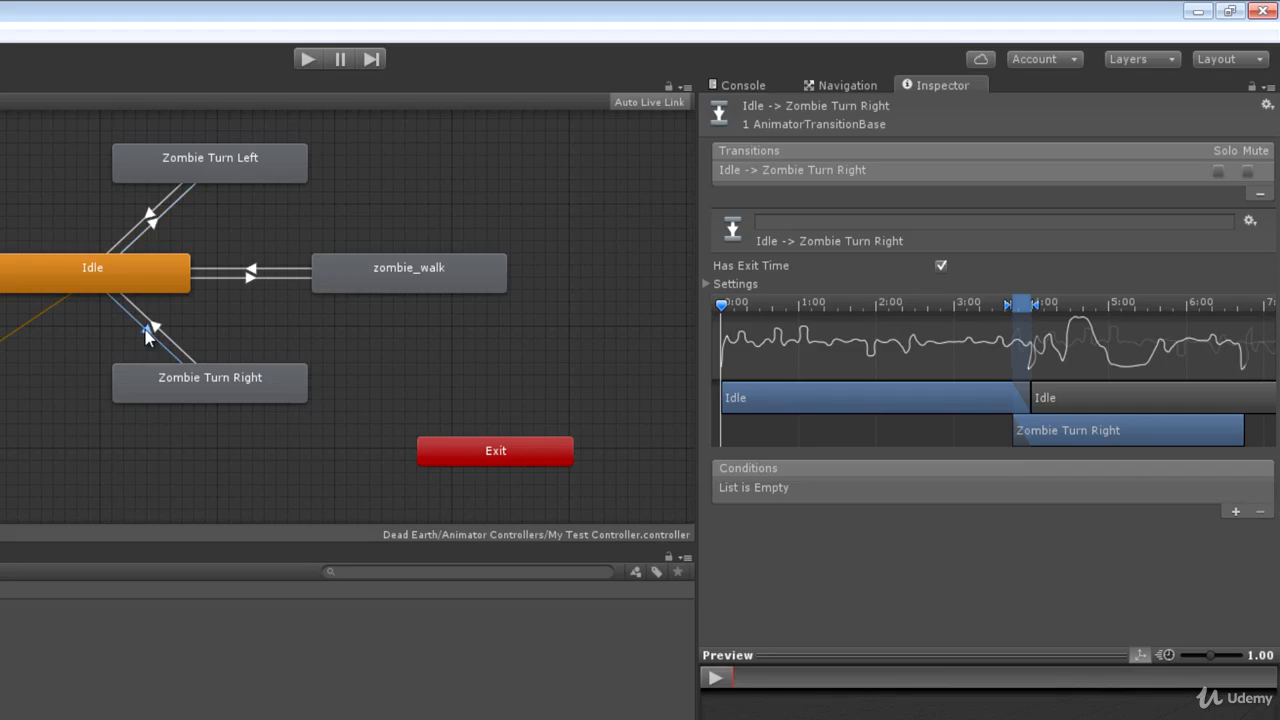
pyautogui.click(1234, 512)
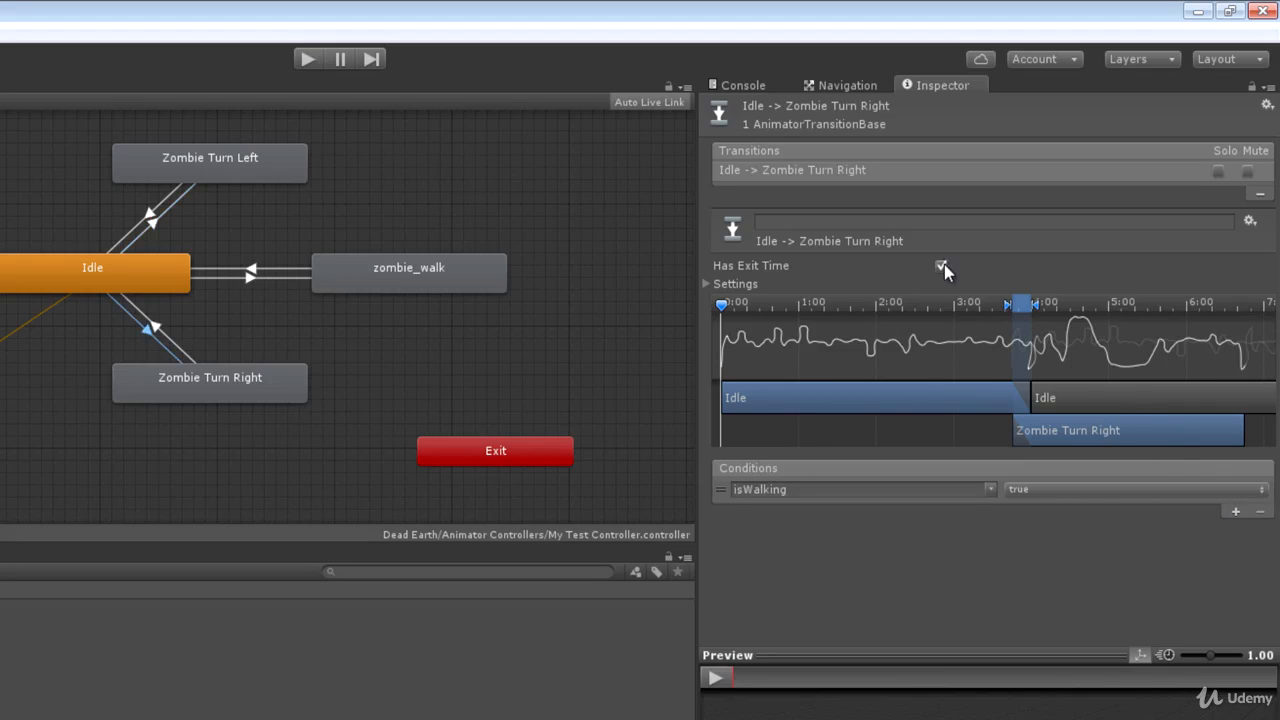
pyautogui.click(941, 265)
pyautogui.click(990, 490)
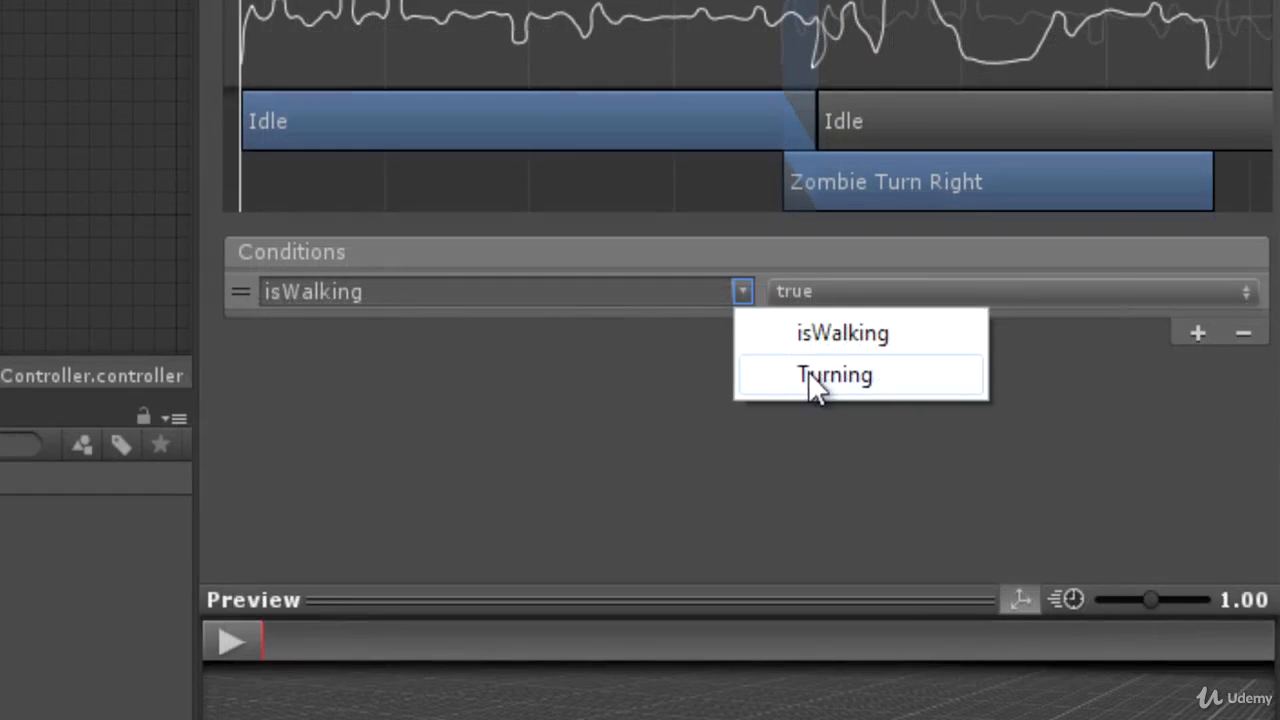
pyautogui.click(940, 467)
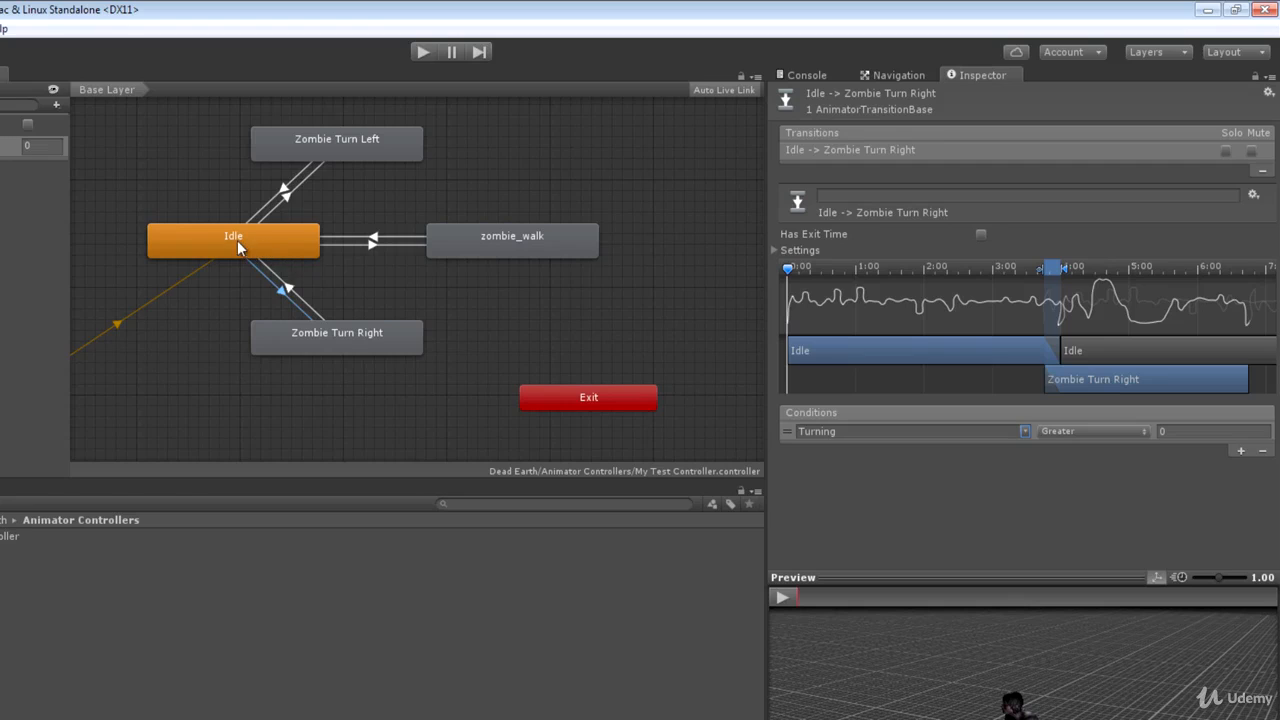
# - Add a second condition, Turning Equals 0, to the Idle to zombie_walk transition
pyautogui.click(366, 242)
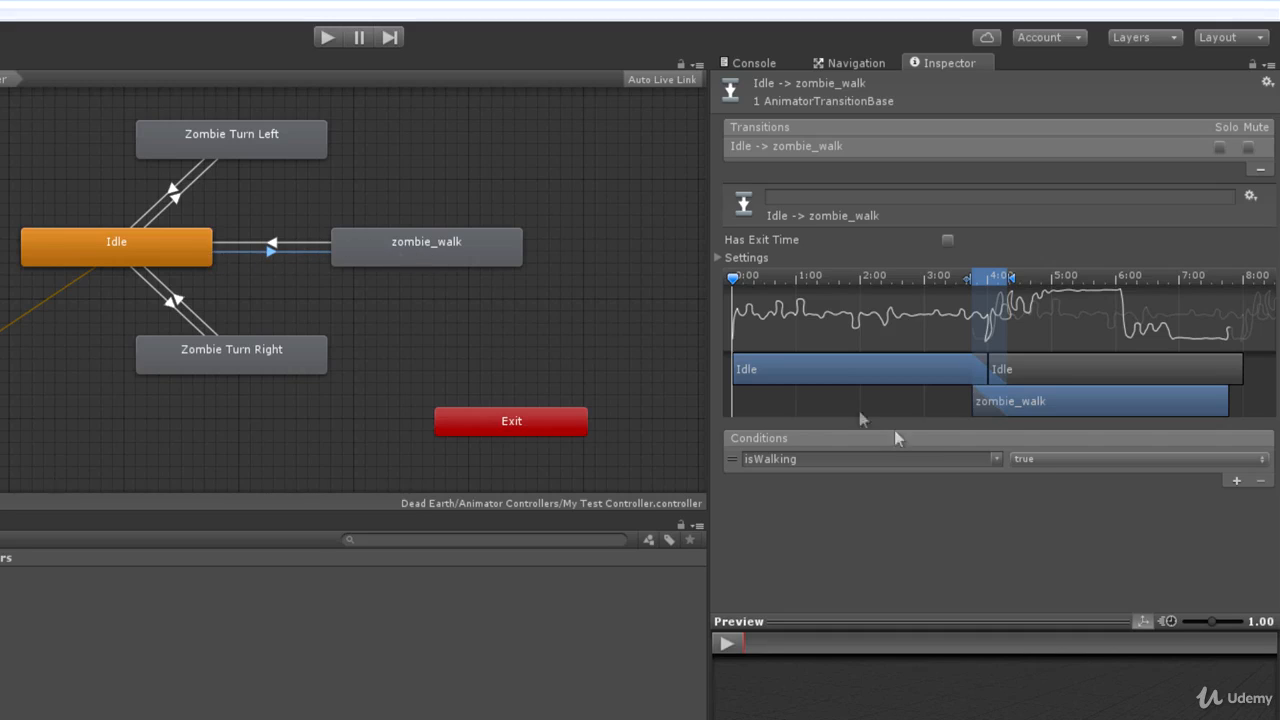
pyautogui.click(1237, 481)
pyautogui.click(996, 480)
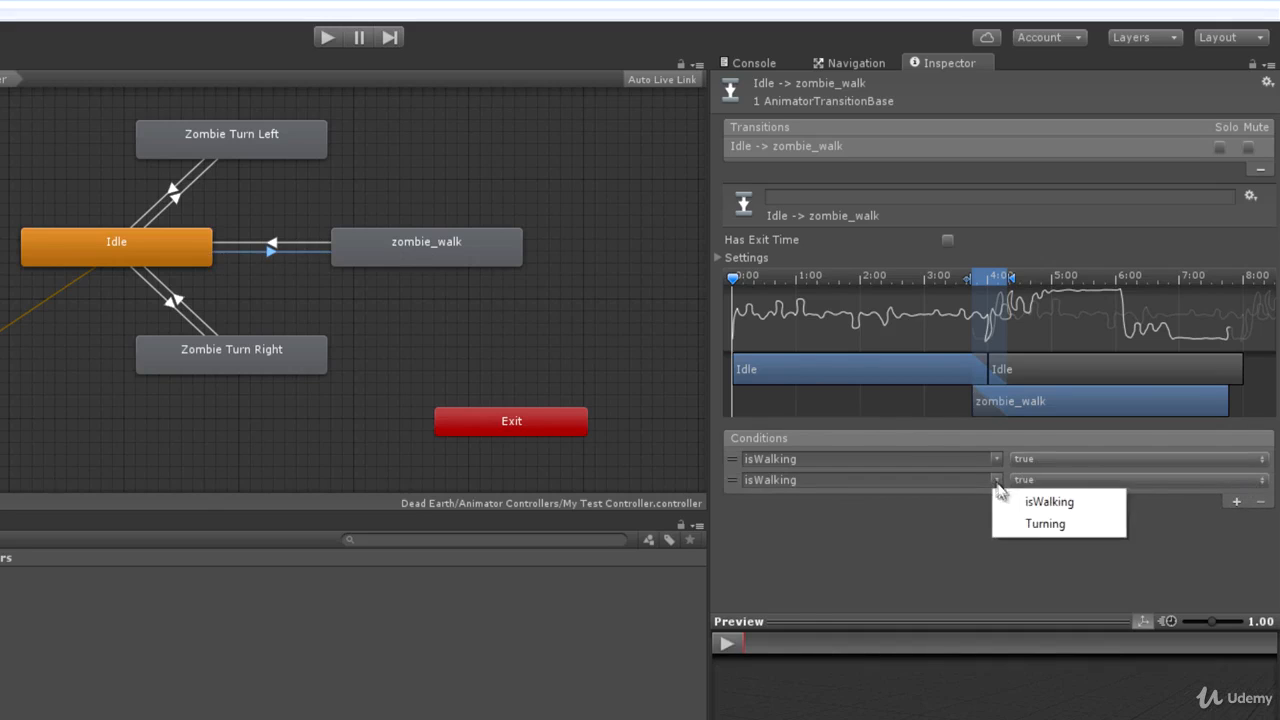
pyautogui.click(1043, 524)
pyautogui.click(1073, 480)
pyautogui.click(1062, 546)
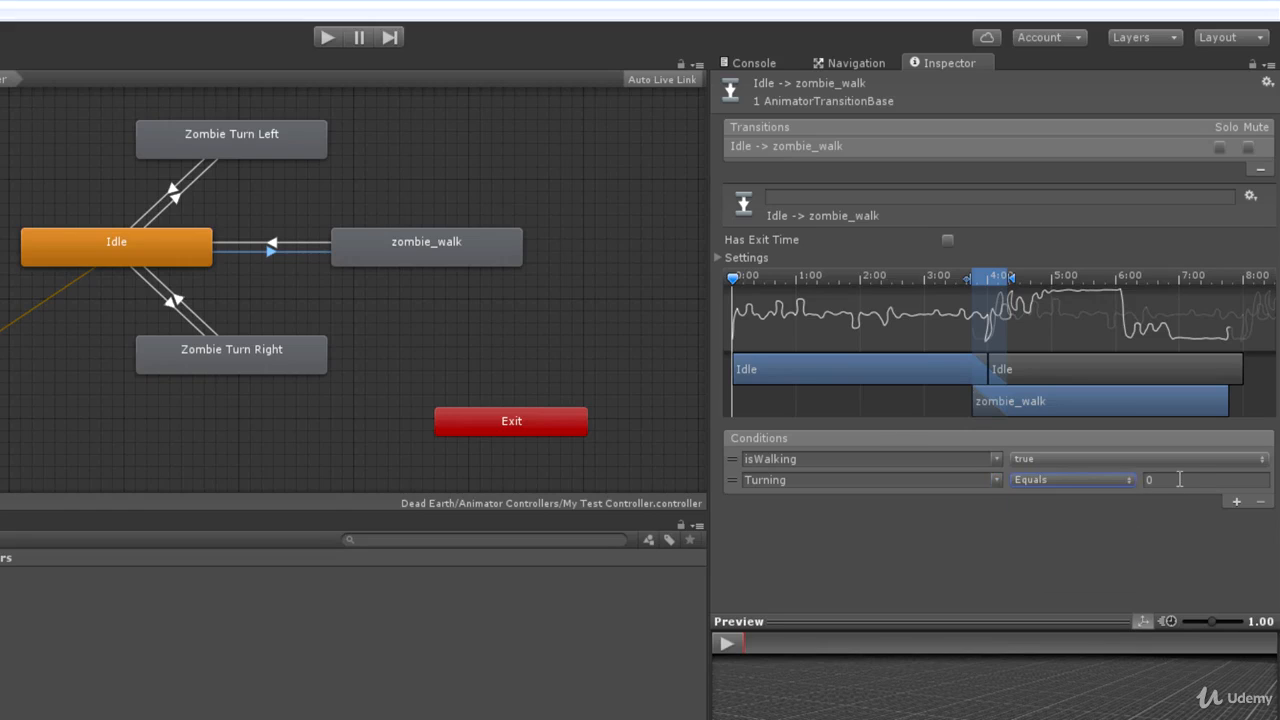
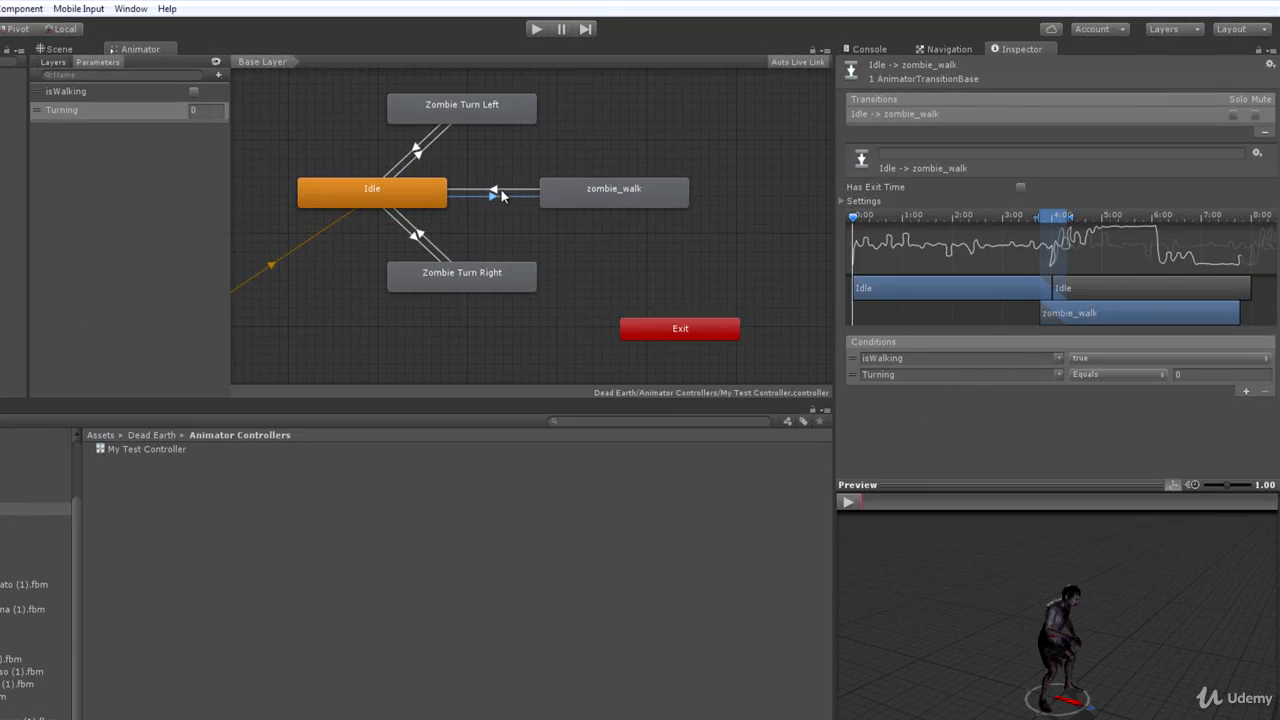
# - Add a second transition from the zombie_walk state to Idle
pyautogui.click(606, 204)
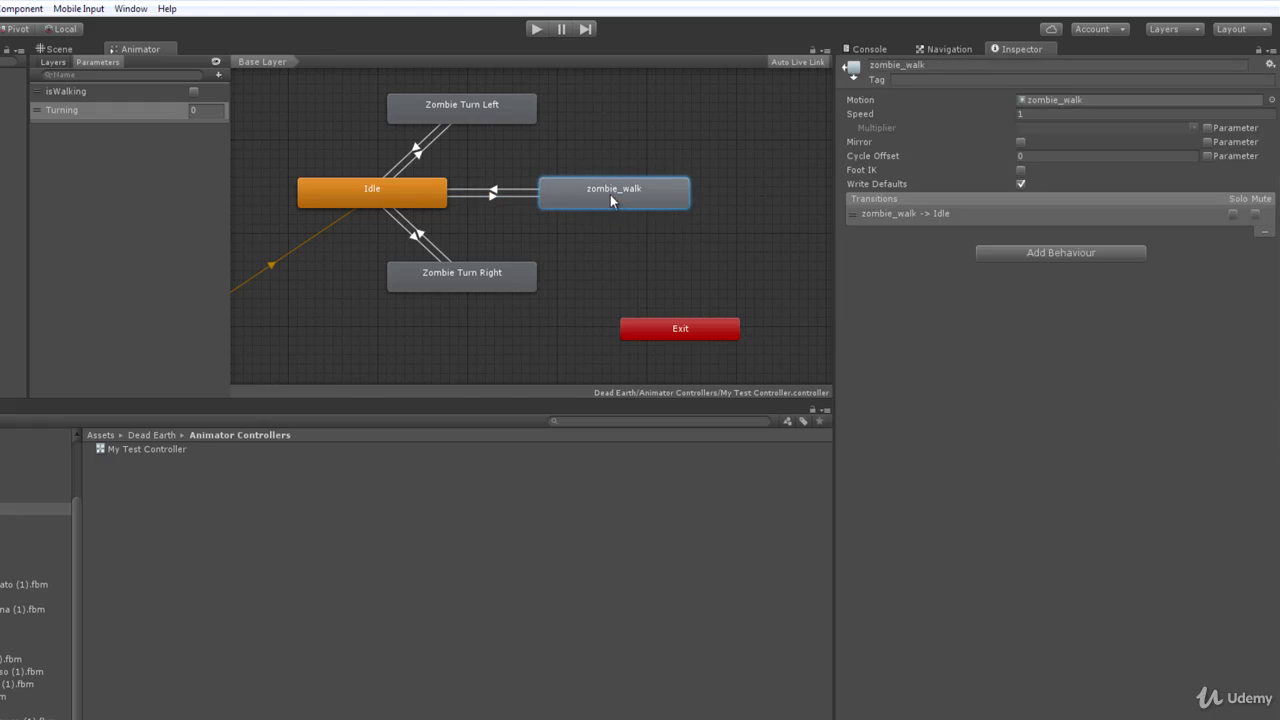
pyautogui.rightClick(612, 200)
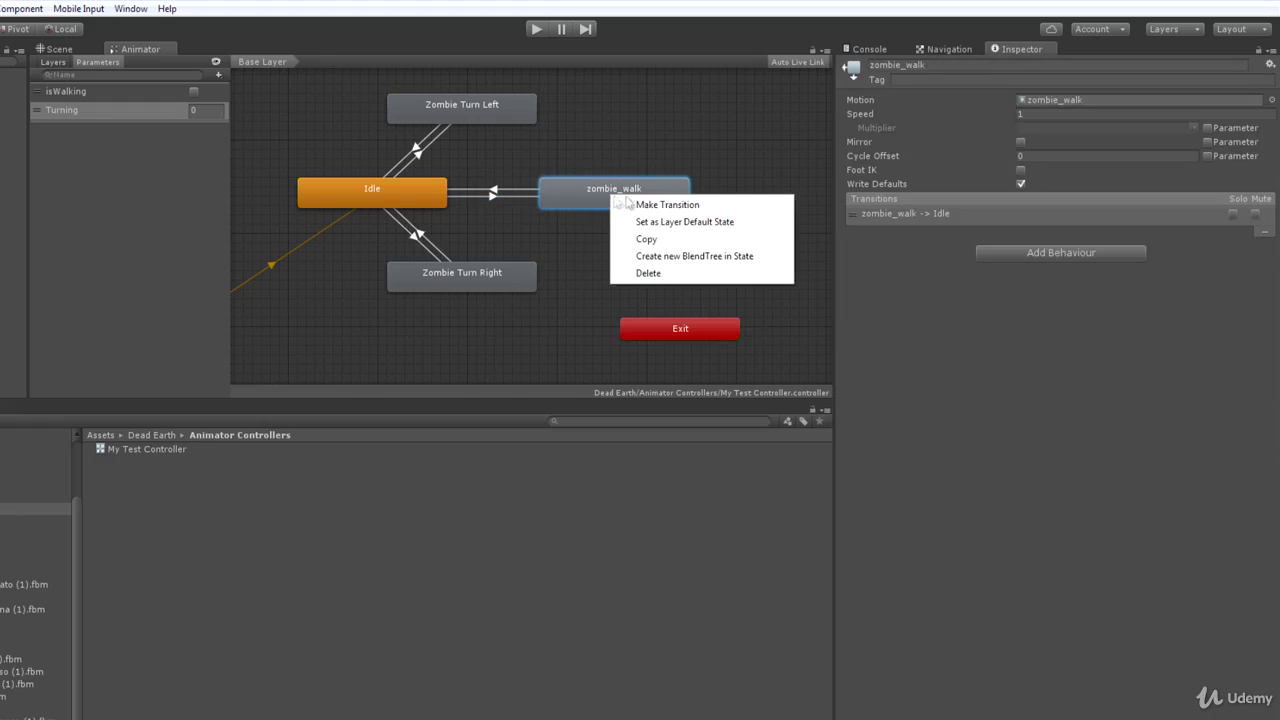
pyautogui.click(643, 205)
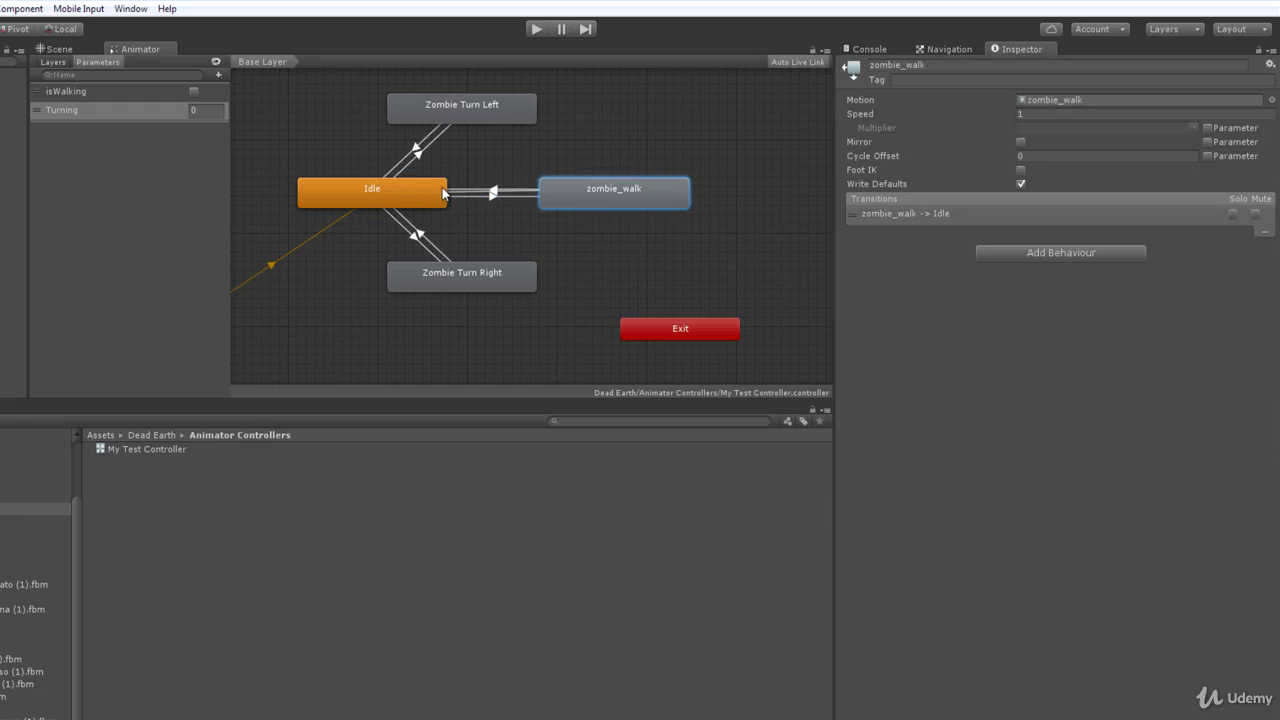
pyautogui.click(440, 190)
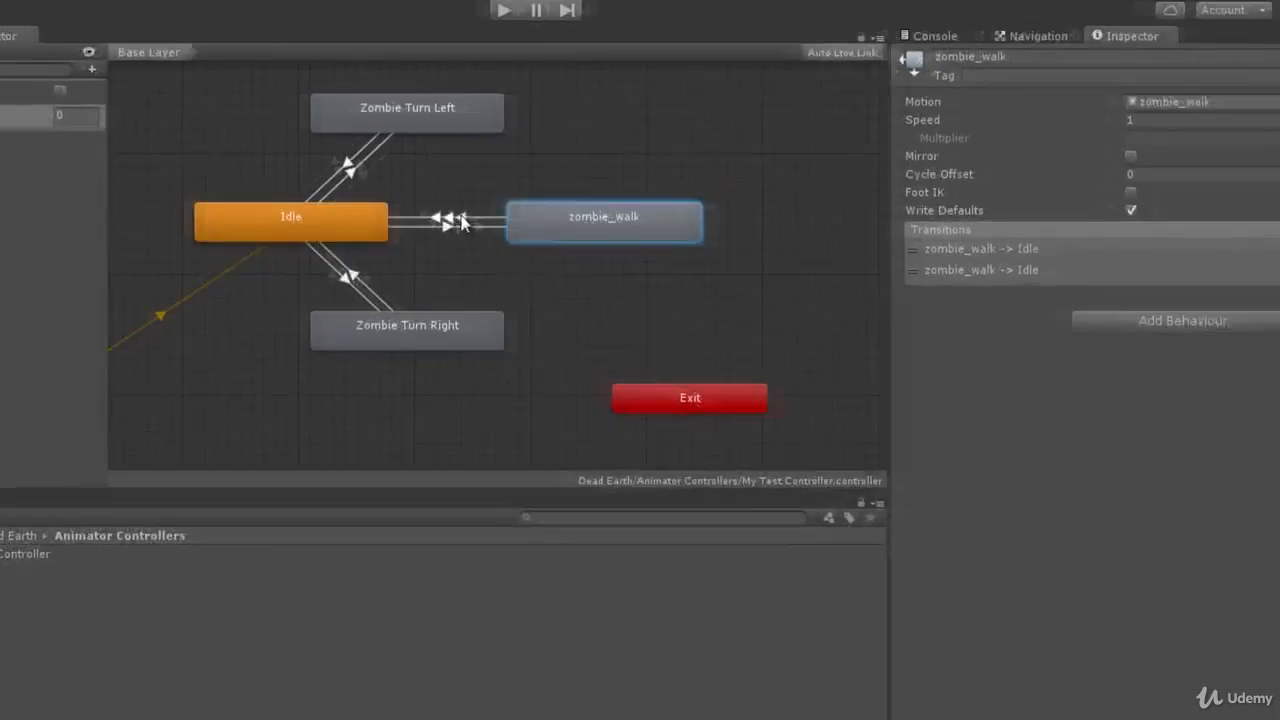
# - Disable Has Exit Time on the unnamed, condition-free zombie_walk to Idle transition
pyautogui.click(362, 201)
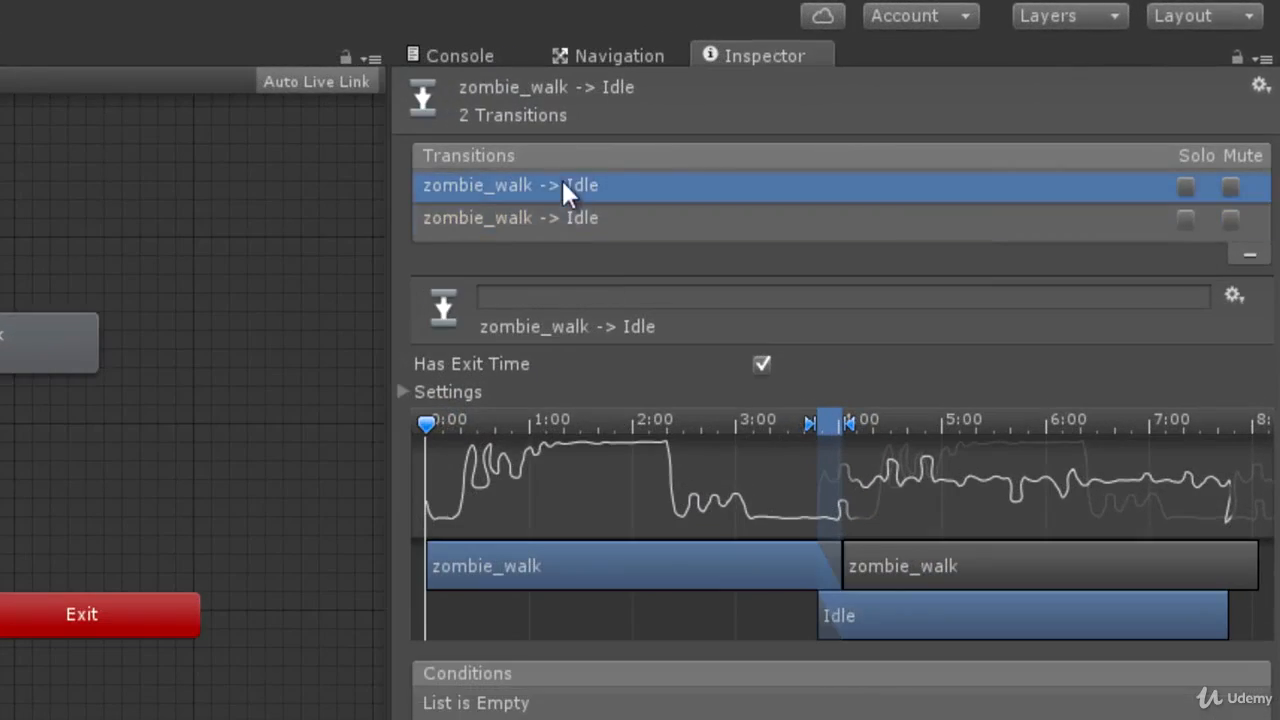
pyautogui.click(792, 152)
pyautogui.click(584, 188)
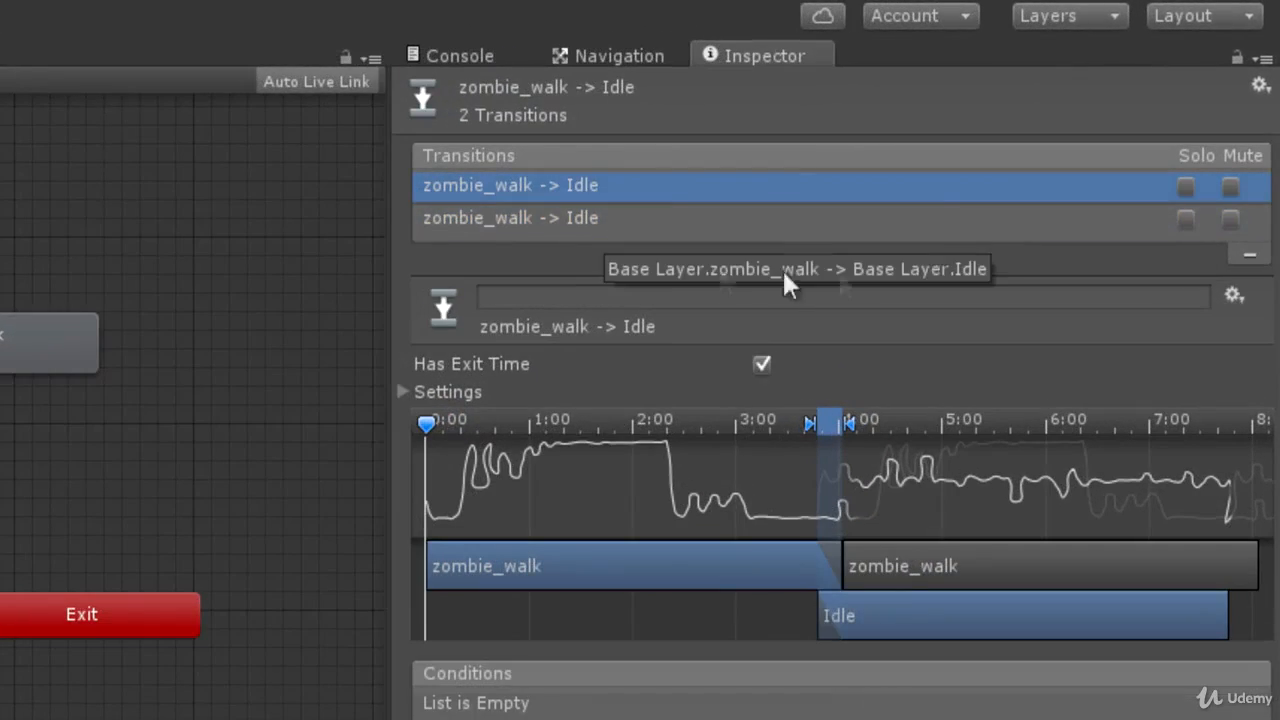
pyautogui.click(556, 210)
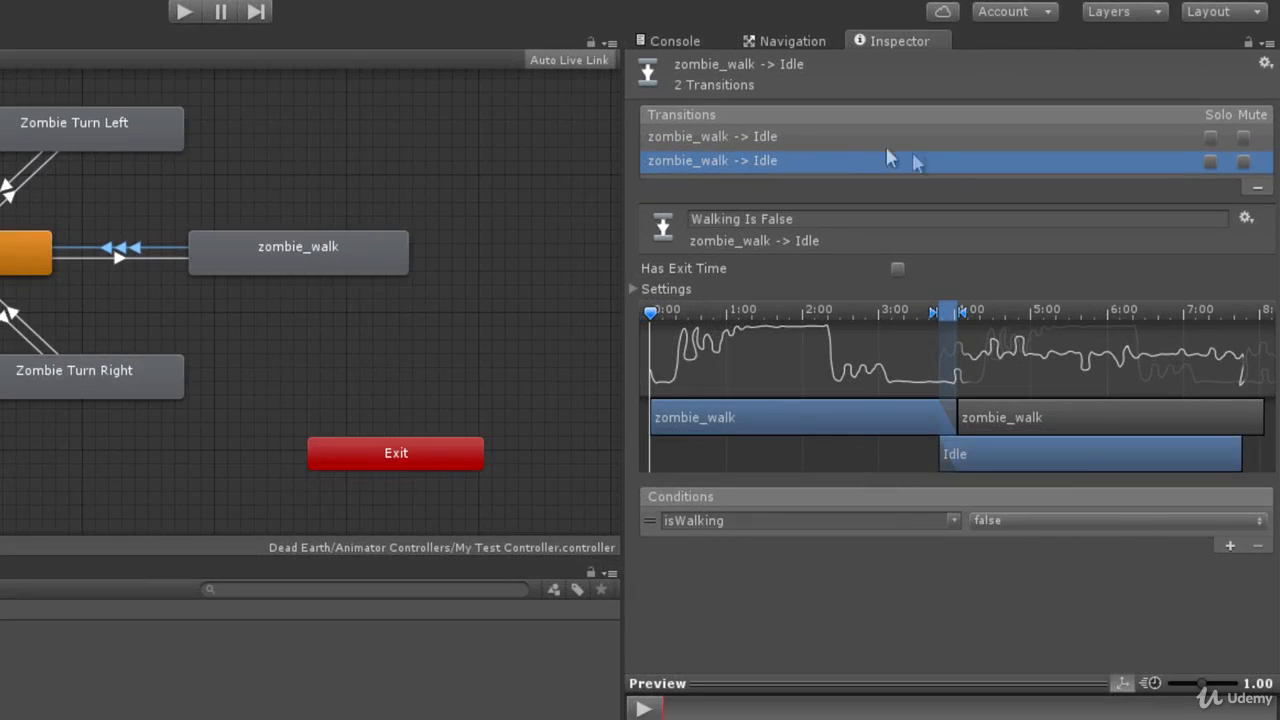
pyautogui.click(737, 138)
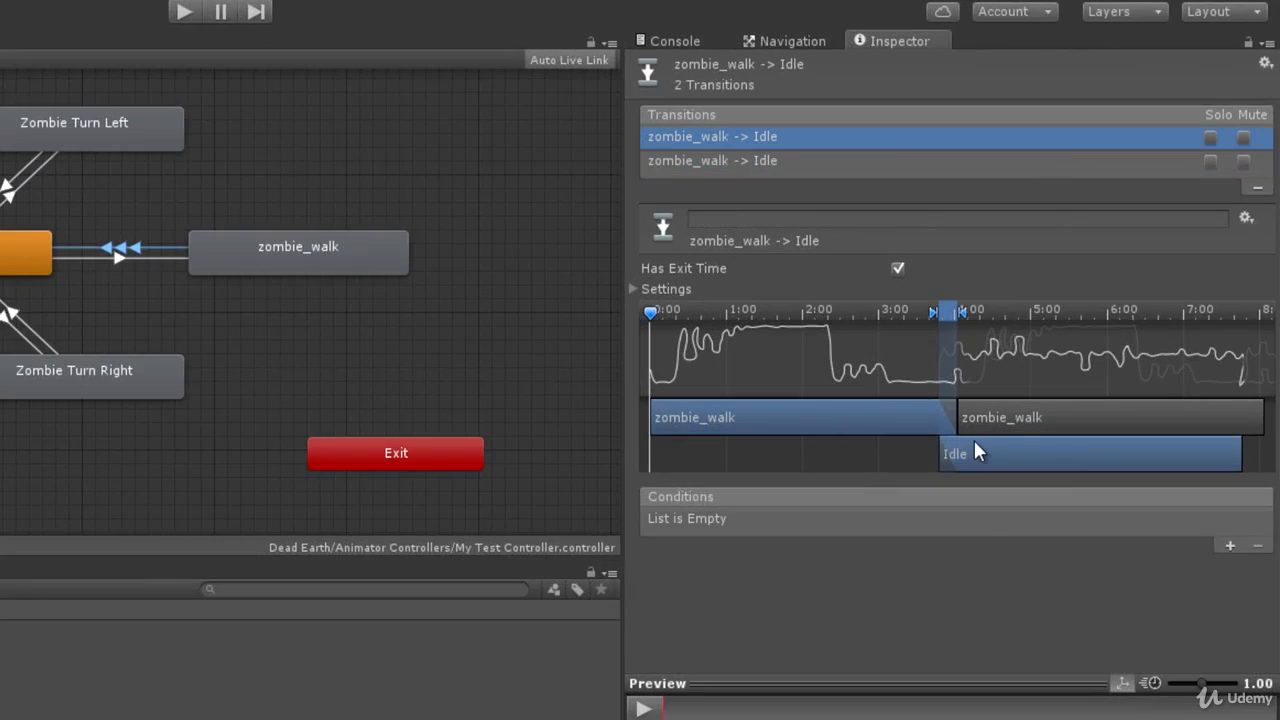
pyautogui.click(898, 268)
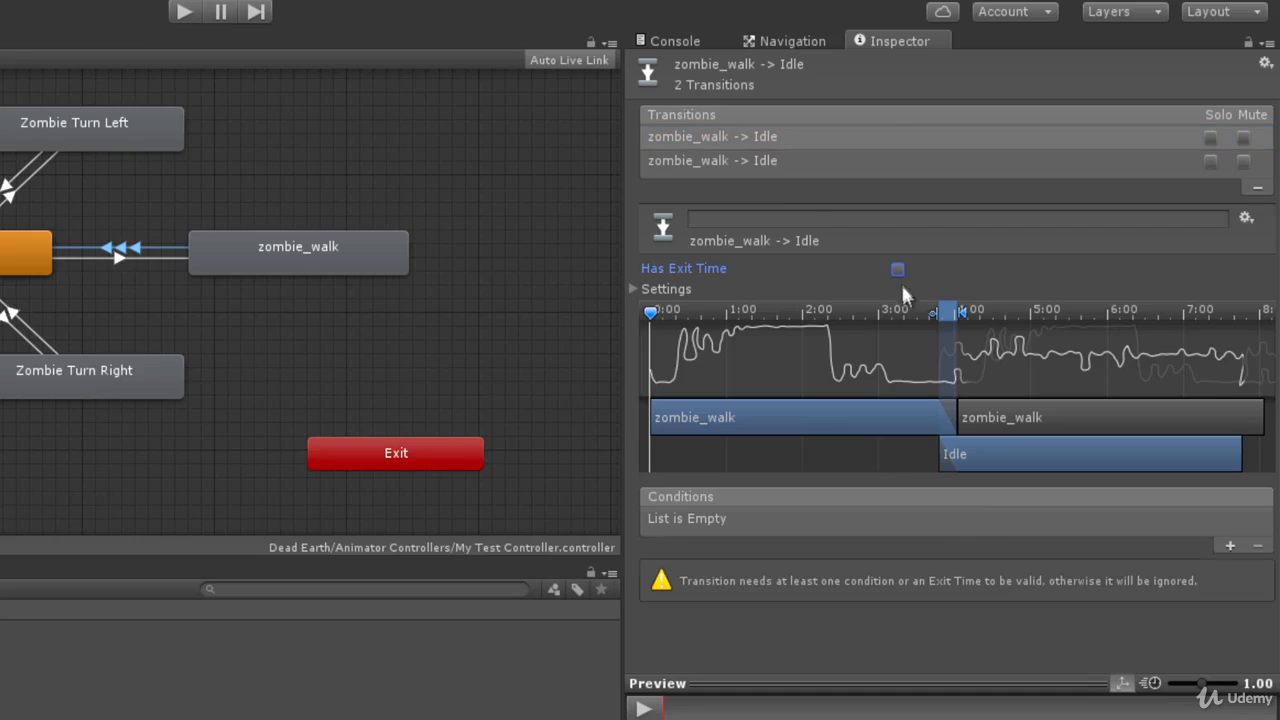
# - Add the condition Turning NotEqual 0 to the unnamed zombie_walk to Idle transition
pyautogui.click(1229, 545)
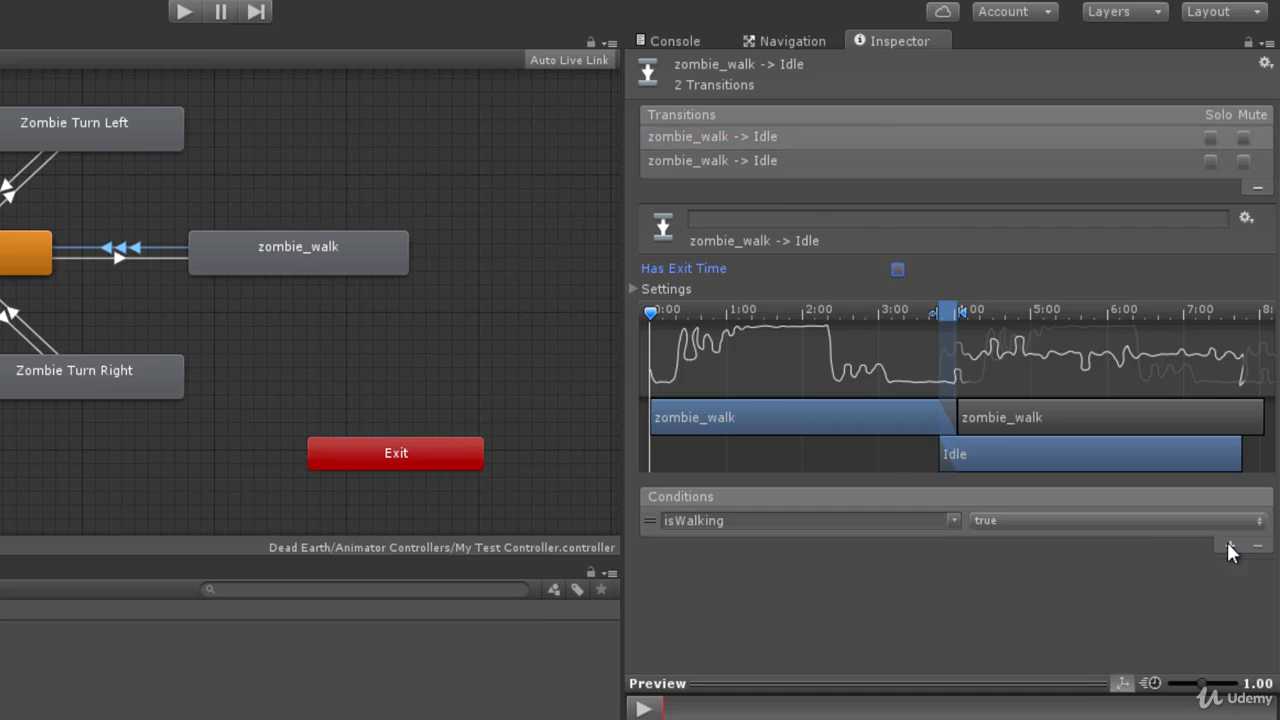
pyautogui.click(954, 520)
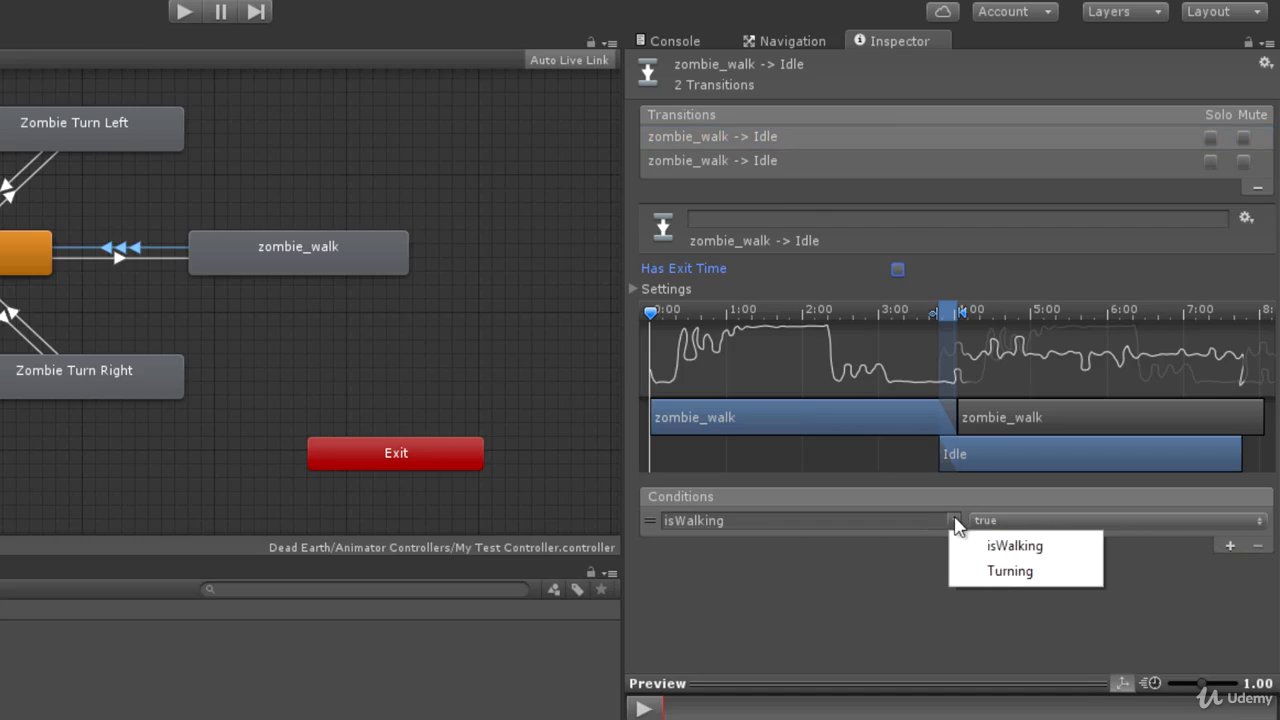
pyautogui.click(1006, 571)
pyautogui.click(1037, 520)
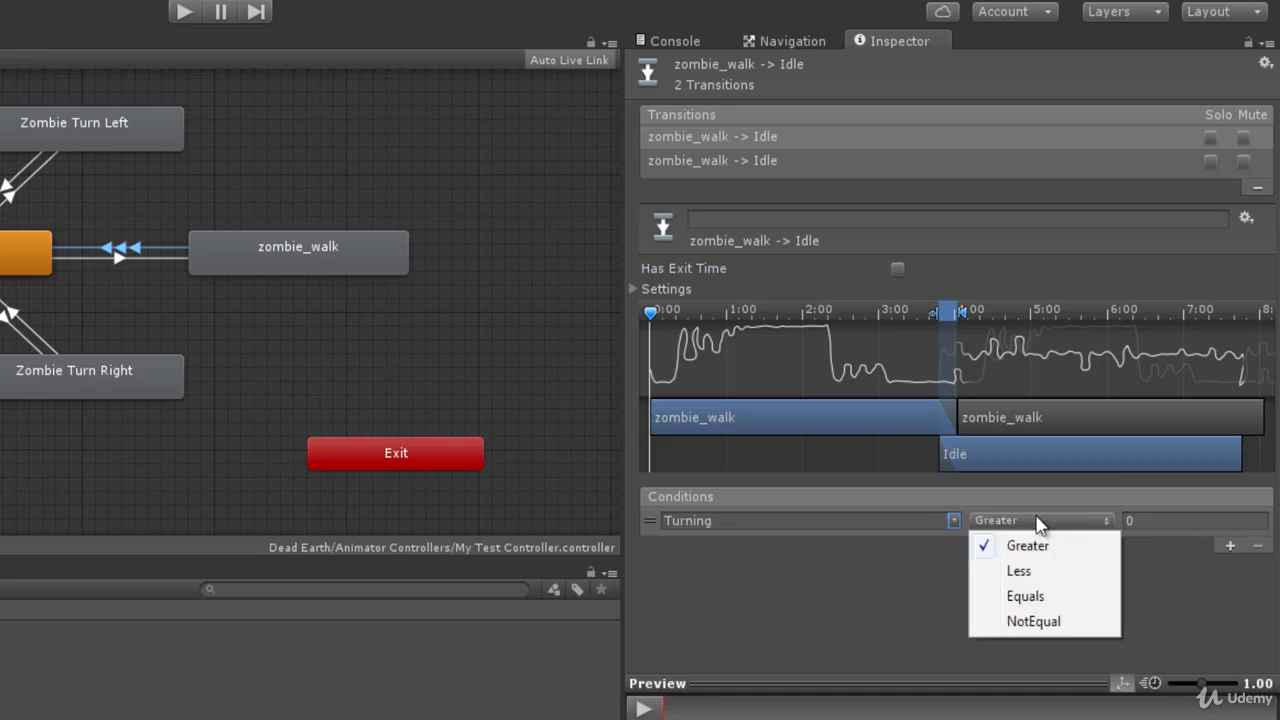
pyautogui.click(1033, 621)
pyautogui.click(1155, 521)
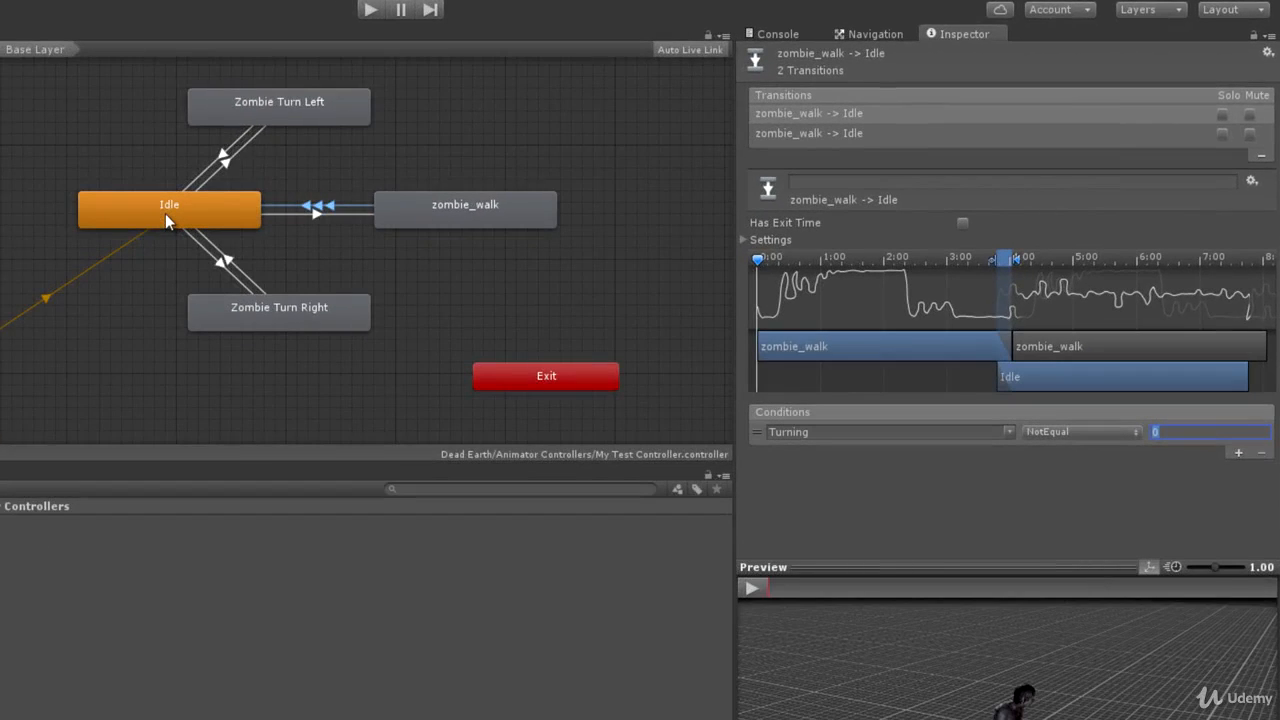
# - Run the scene in play mode and set the Turning parameter to -1 to test the left turn
pyautogui.click(195, 204)
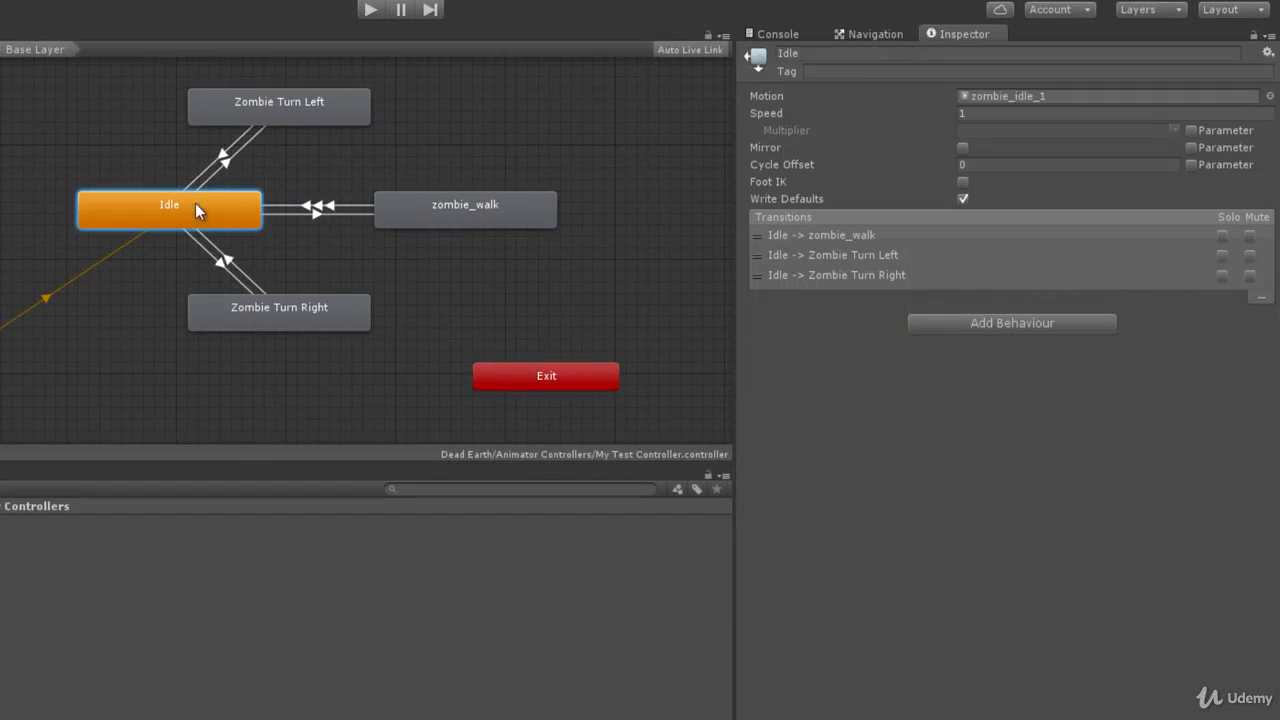
pyautogui.click(226, 163)
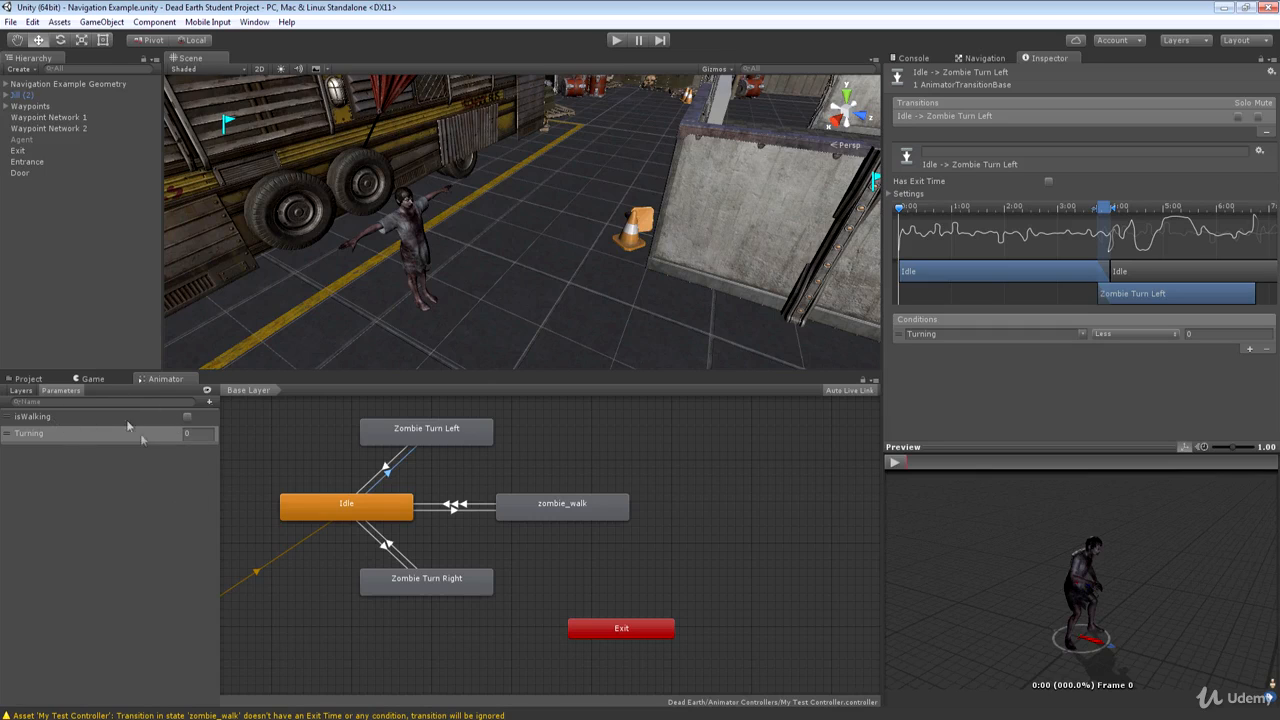
pyautogui.click(615, 42)
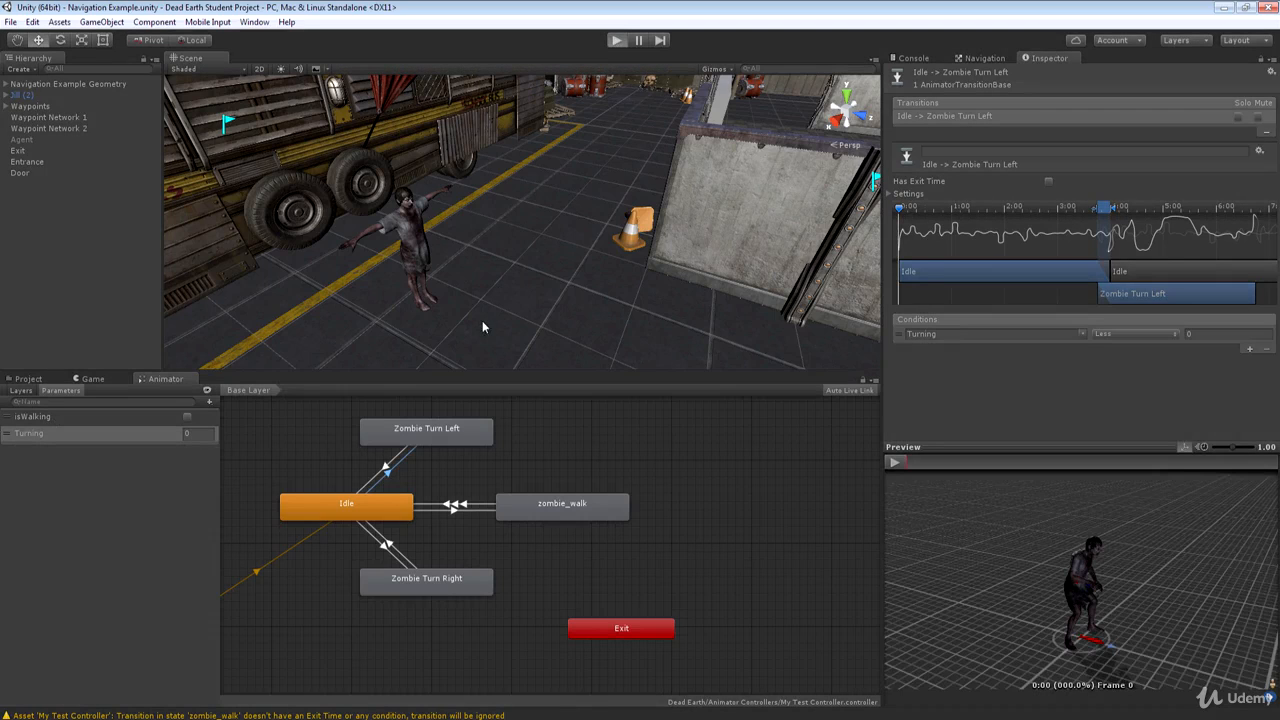
pyautogui.click(165, 379)
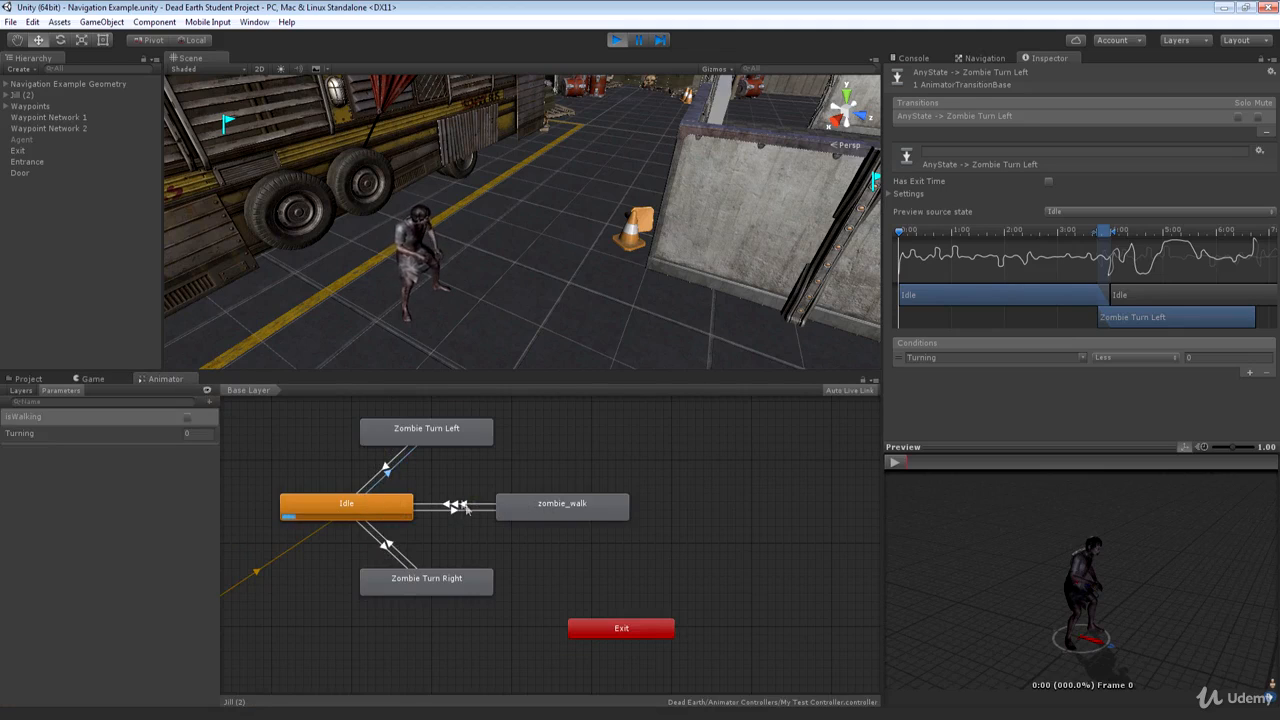
pyautogui.click(190, 434)
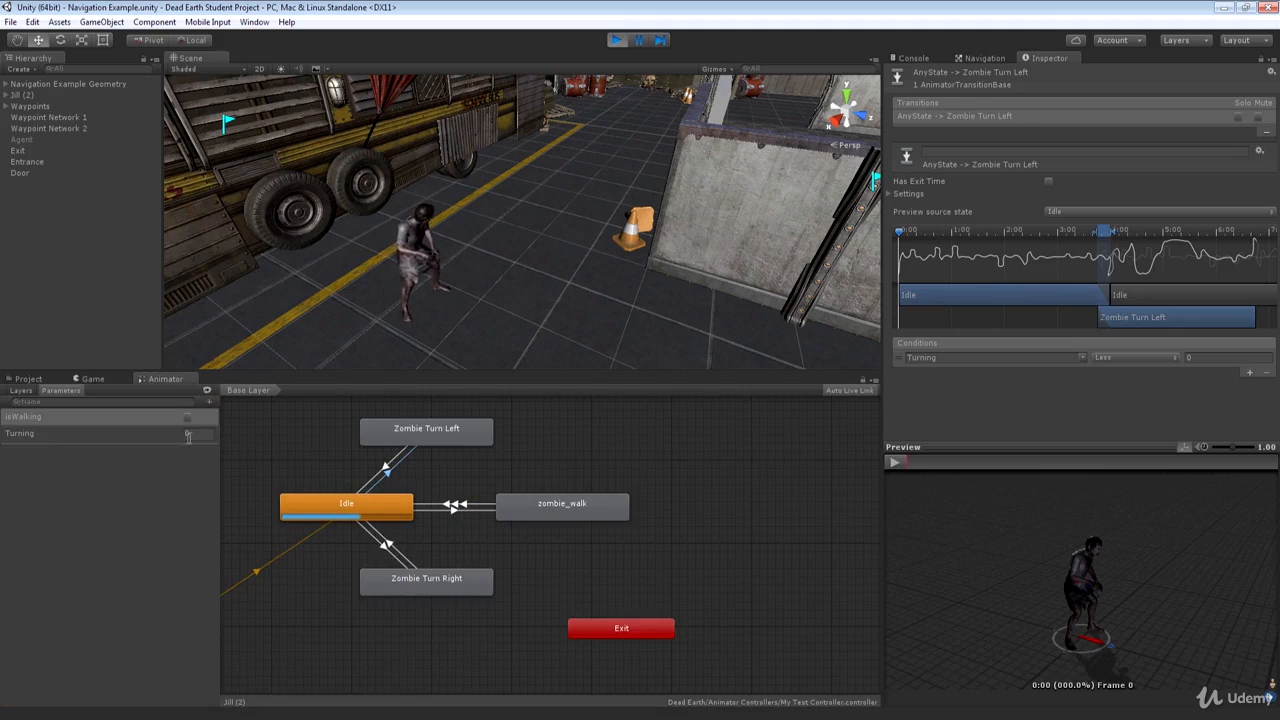
pyautogui.write('-1')
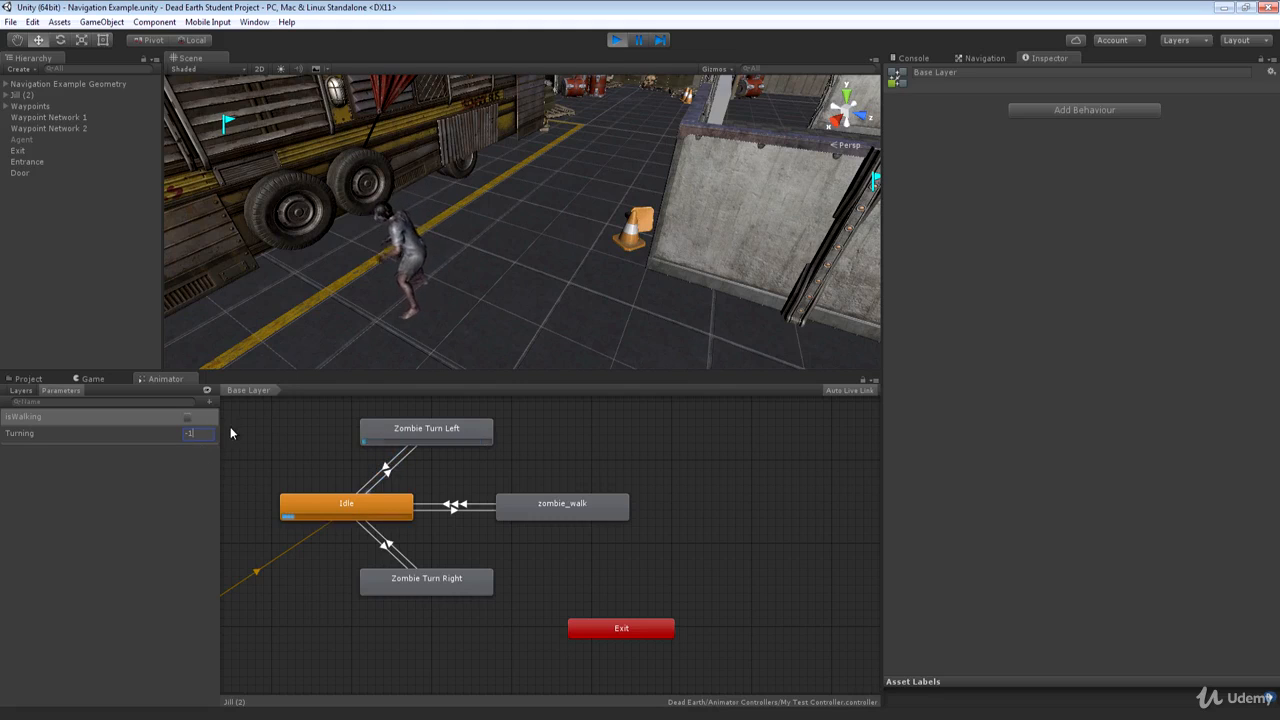
# - Test the return to Idle with Turning set to 0 and the right turn with Turning set to 1
pyautogui.press('BackSpace')
pyautogui.write('0')
pyautogui.press('BackSpace')
pyautogui.press('BackSpace')
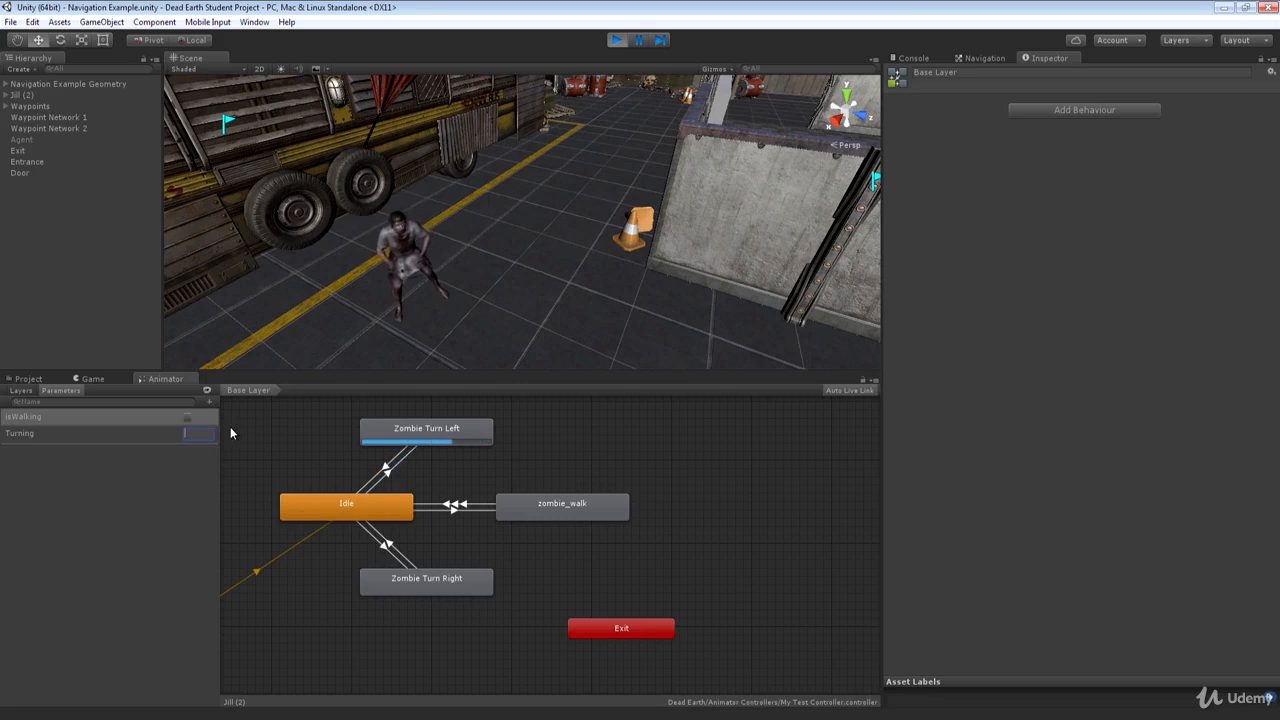
pyautogui.write('0')
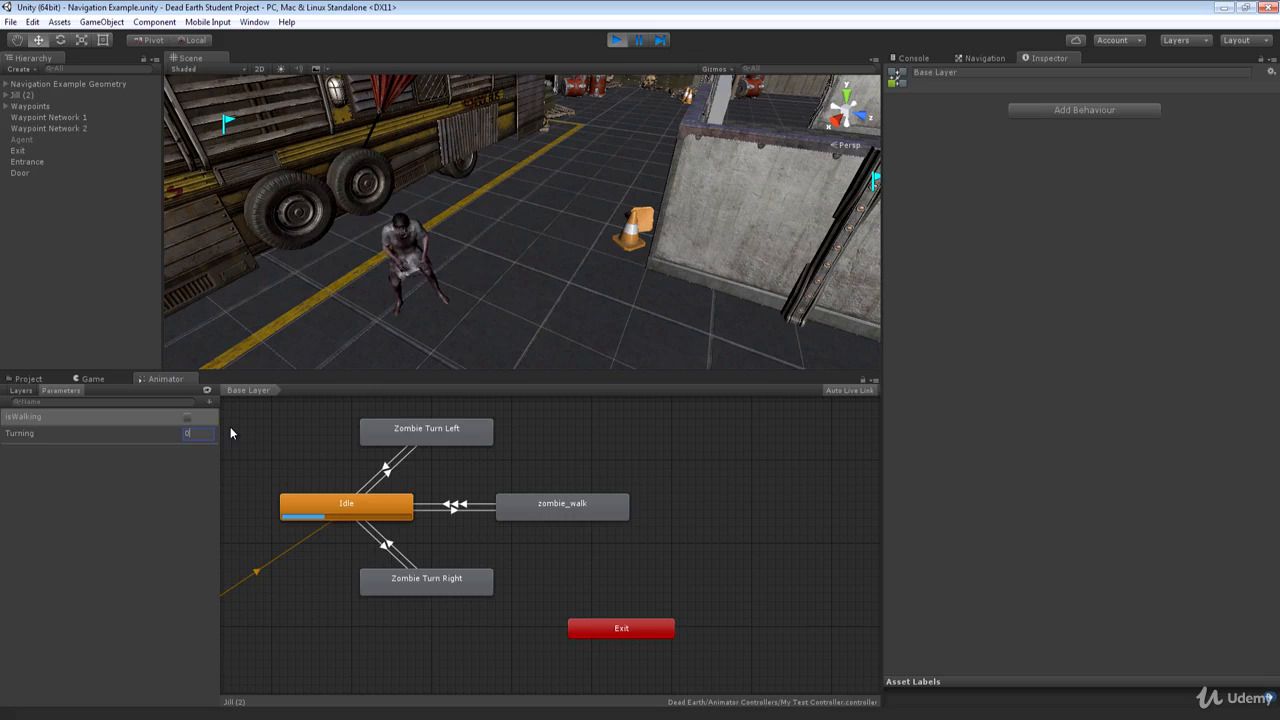
pyautogui.press('BackSpace')
pyautogui.write('1')
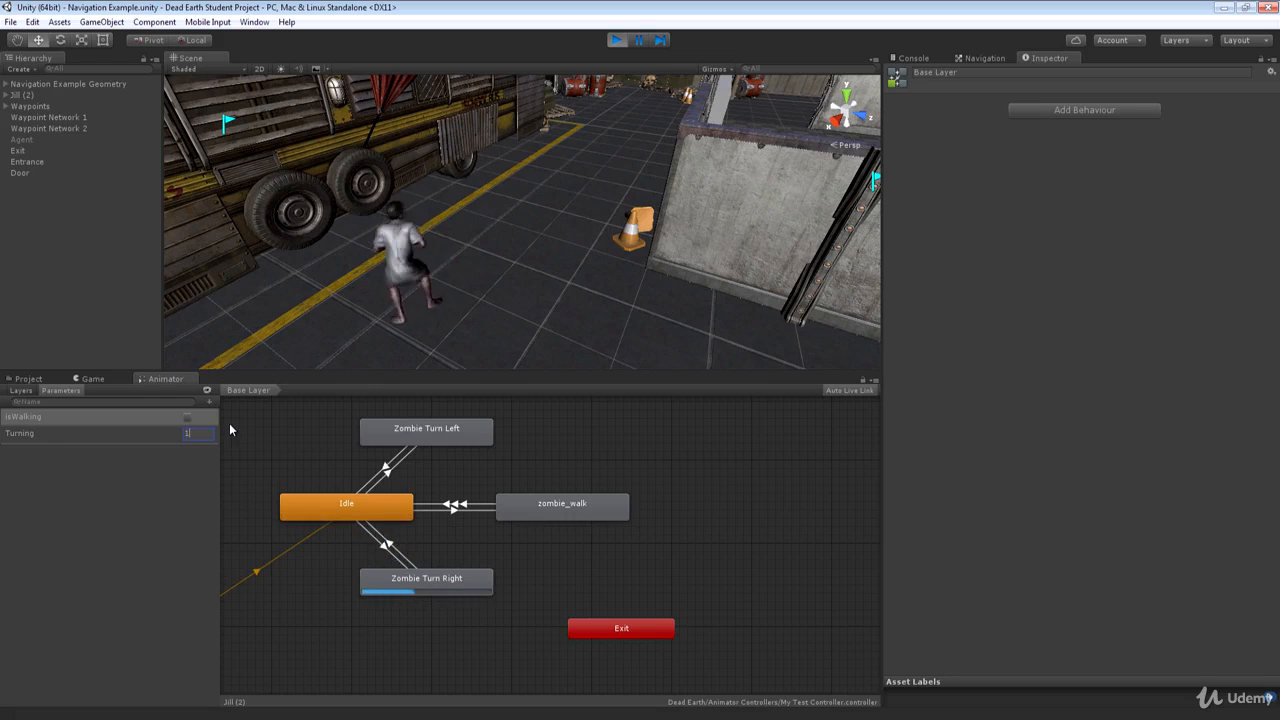
# - Enable isWalking, set Turning to 0 to test the switch from turning to walking, and stop play mode
pyautogui.click(187, 417)
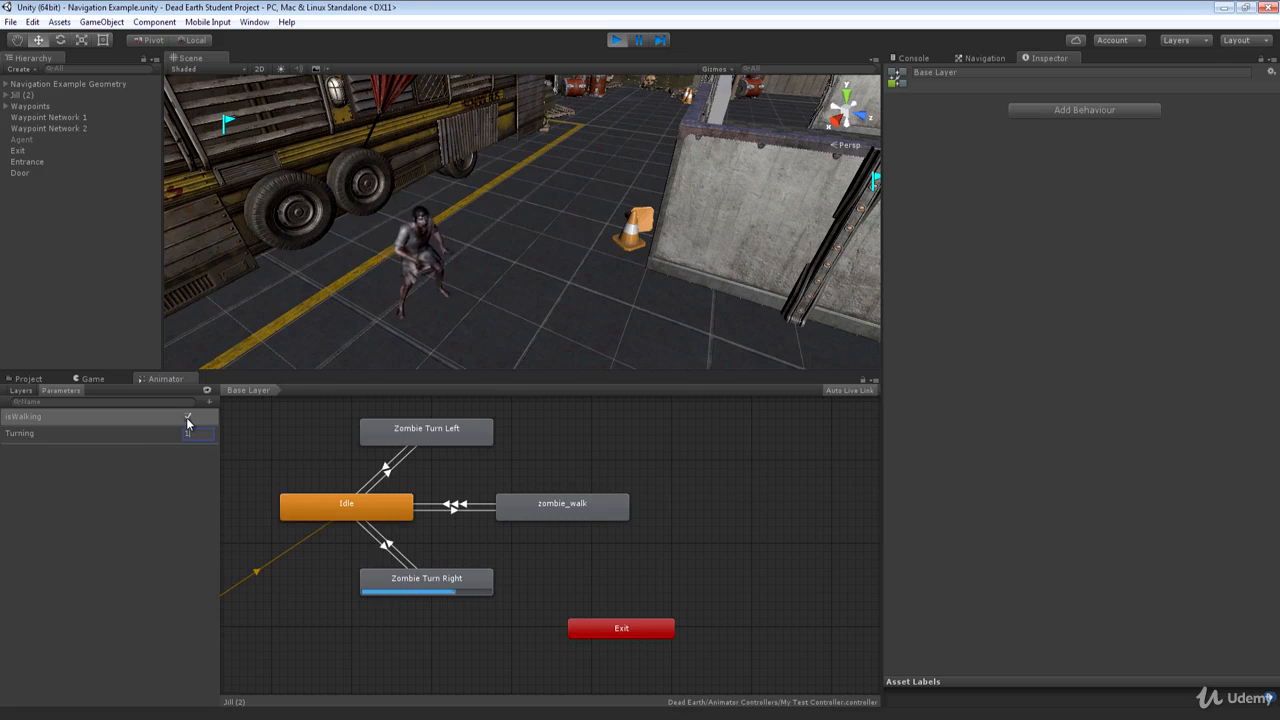
pyautogui.click(453, 507)
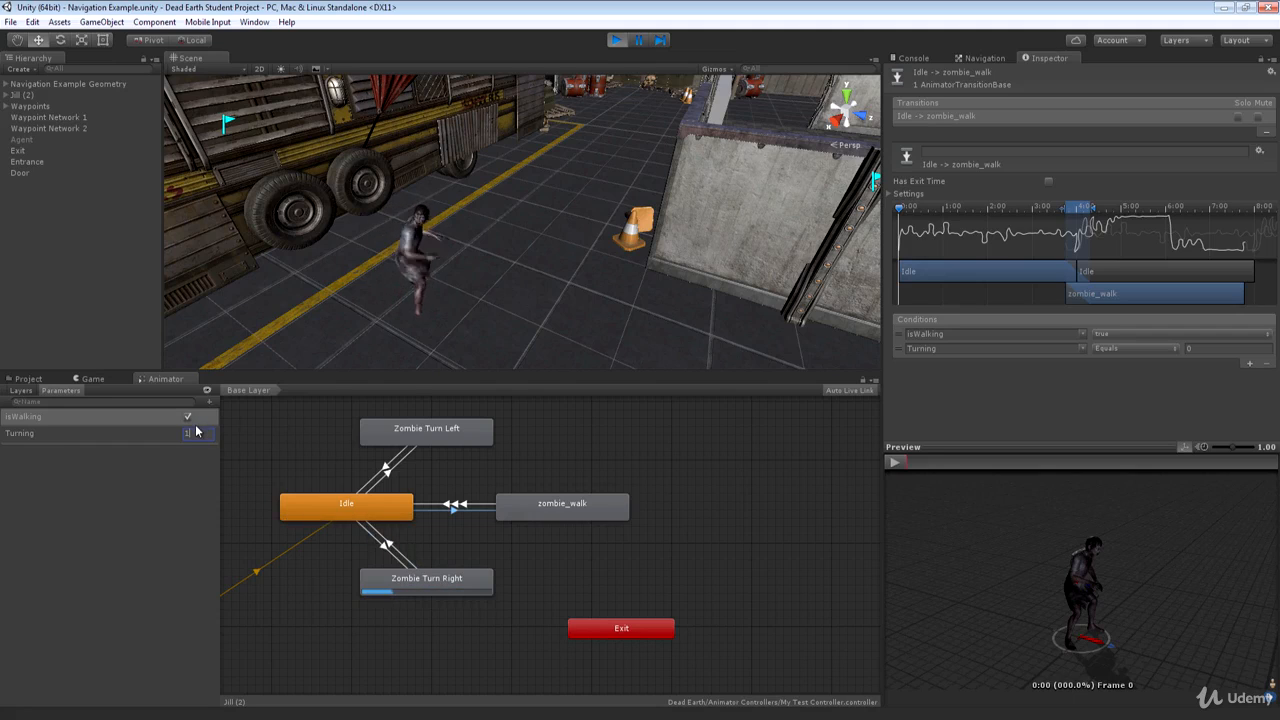
pyautogui.press('BackSpace')
pyautogui.write('0')
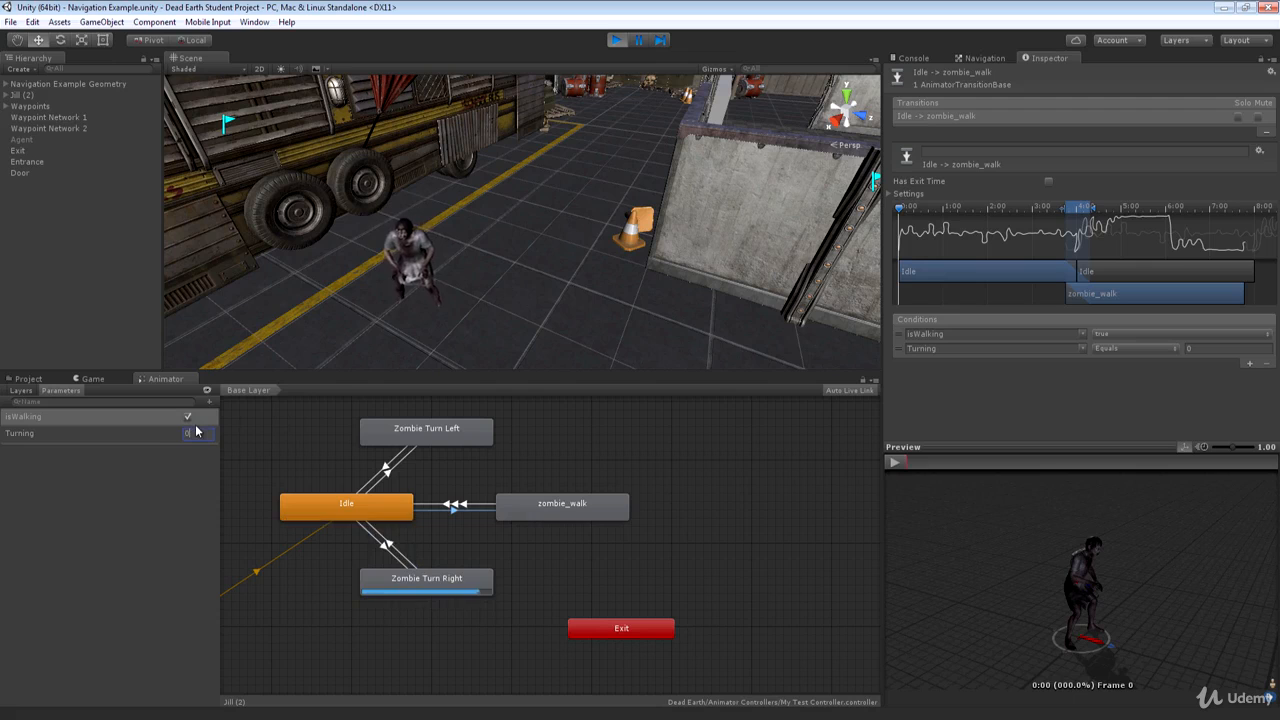
pyautogui.keyDown('alt'); pyautogui.moveTo(583, 249); pyautogui.dragTo(504, 273); pyautogui.keyUp('alt')
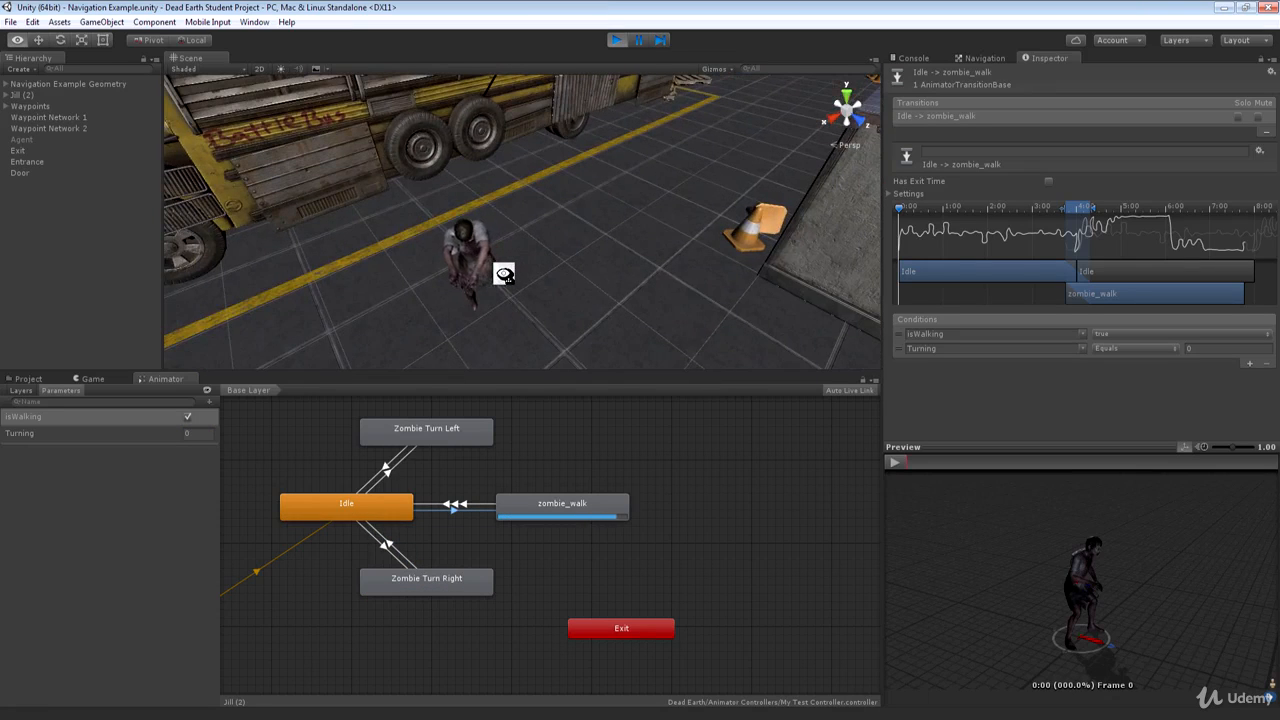
pyautogui.click(616, 41)
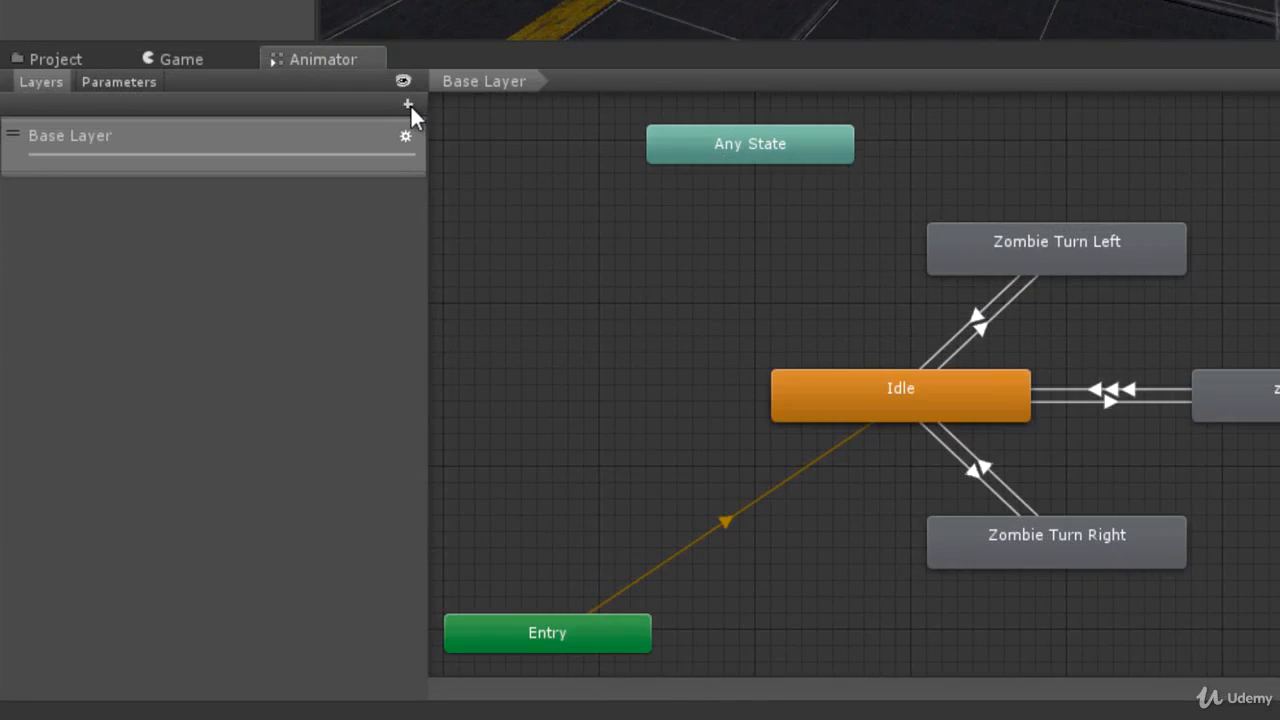
# - Add a second animator layer named Attack
pyautogui.click(408, 104)
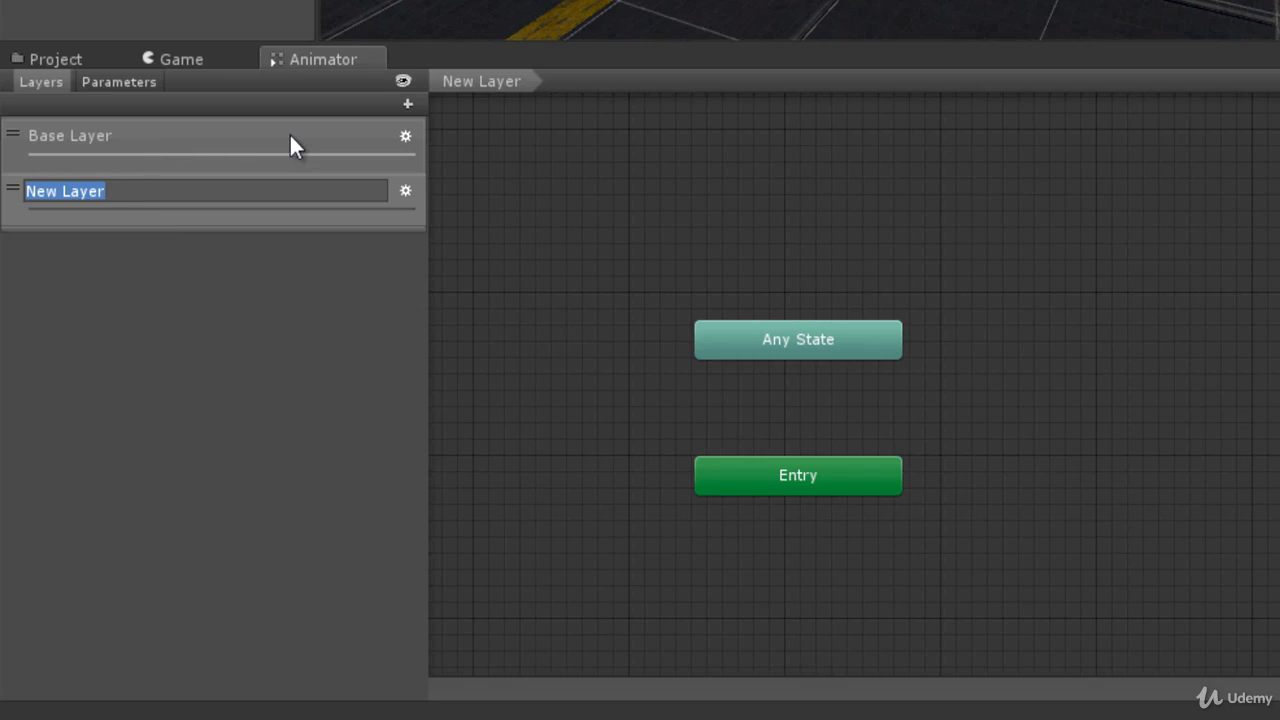
pyautogui.press('BackSpace')
pyautogui.write('Attack')
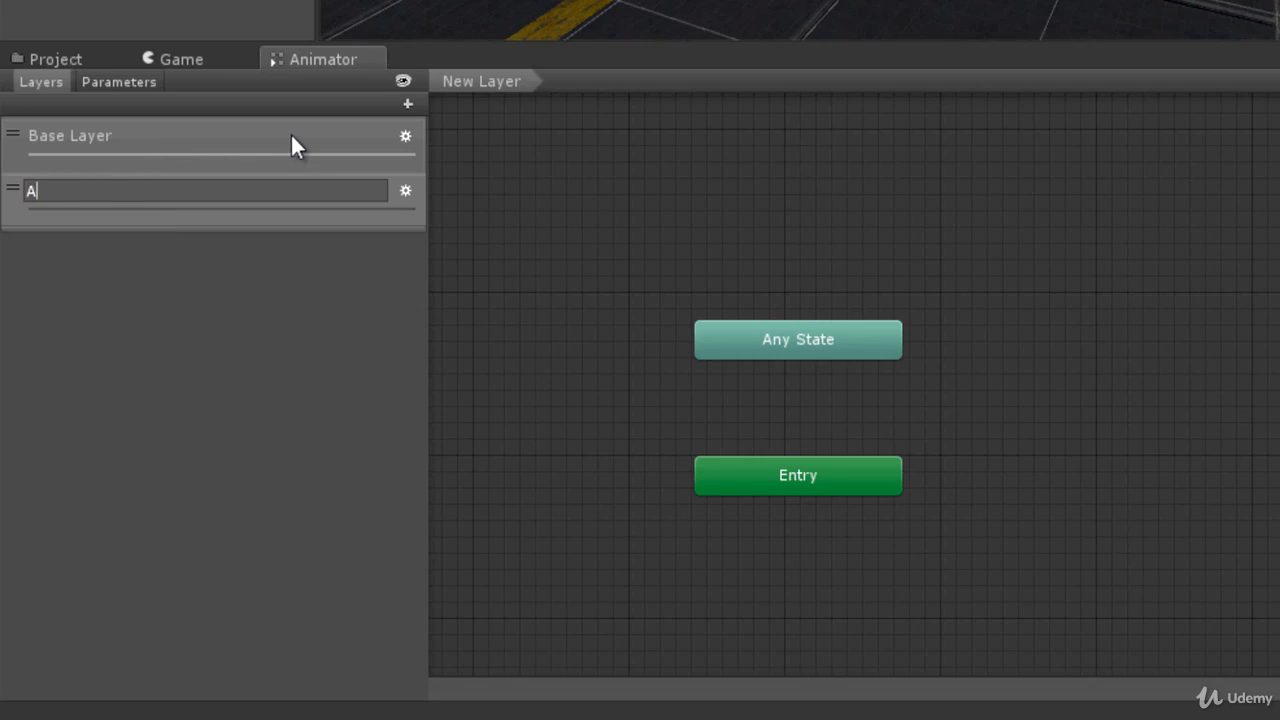
pyautogui.press('Return')
# - Add a Bool parameter named Attack to the animator controller
pyautogui.click(122, 82)
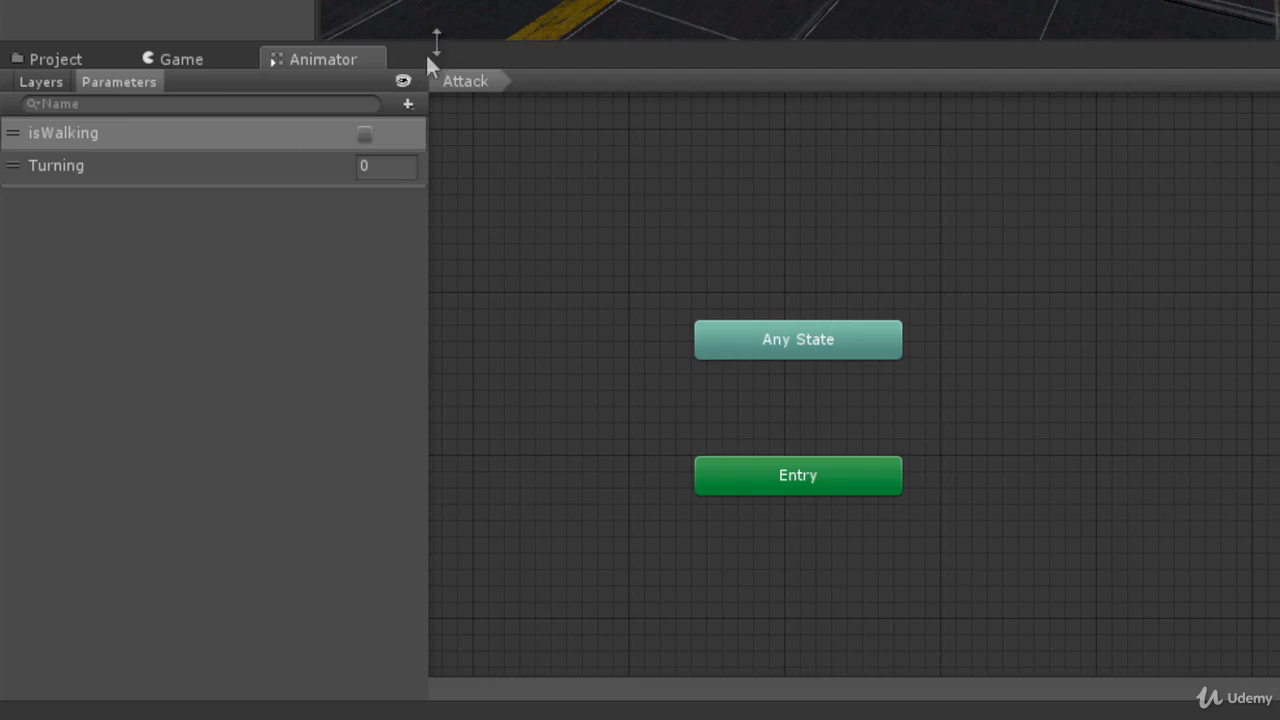
pyautogui.click(407, 104)
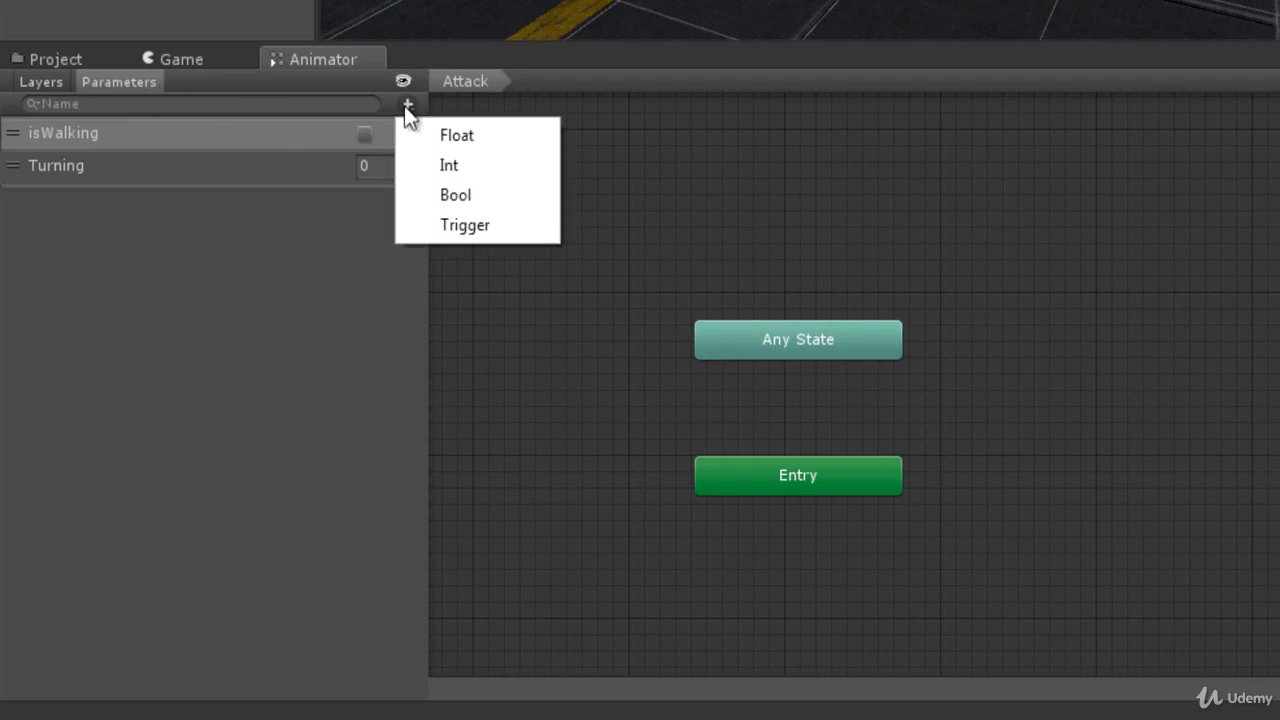
pyautogui.click(463, 195)
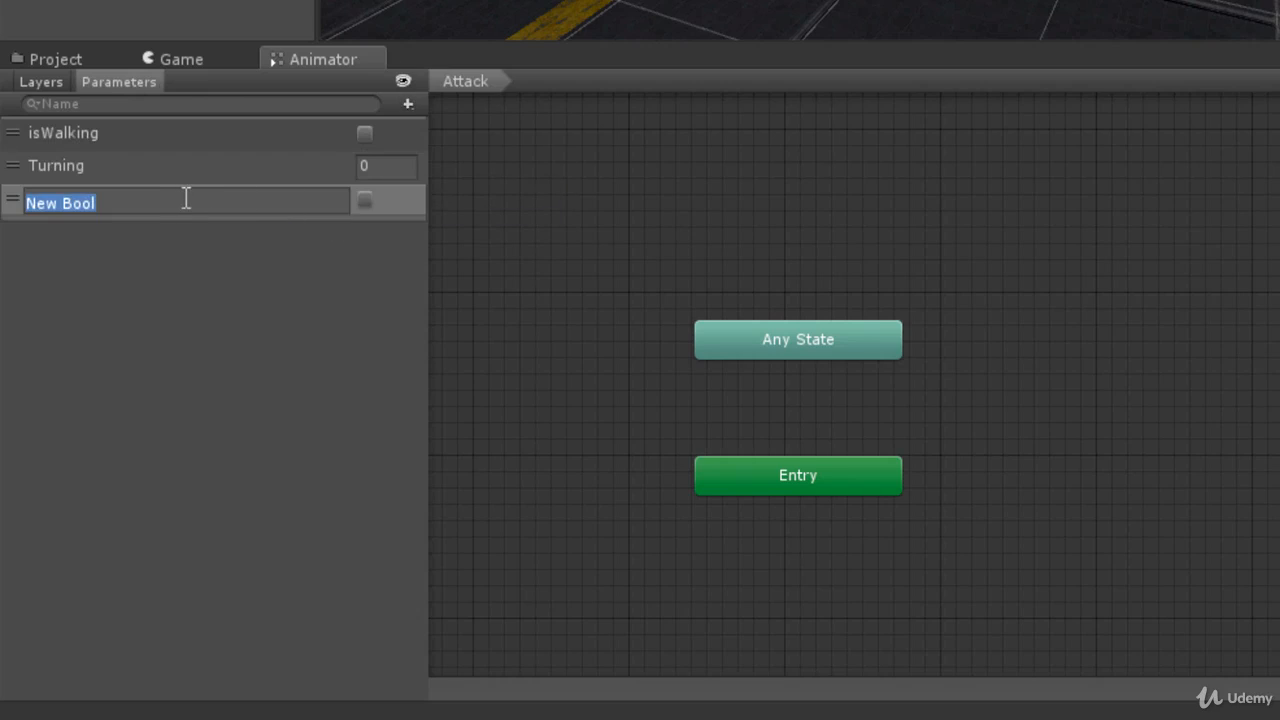
pyautogui.write('Attack')
pyautogui.press('Return')
# - Rename the Attack layer to Attack Layer
pyautogui.click(54, 76)
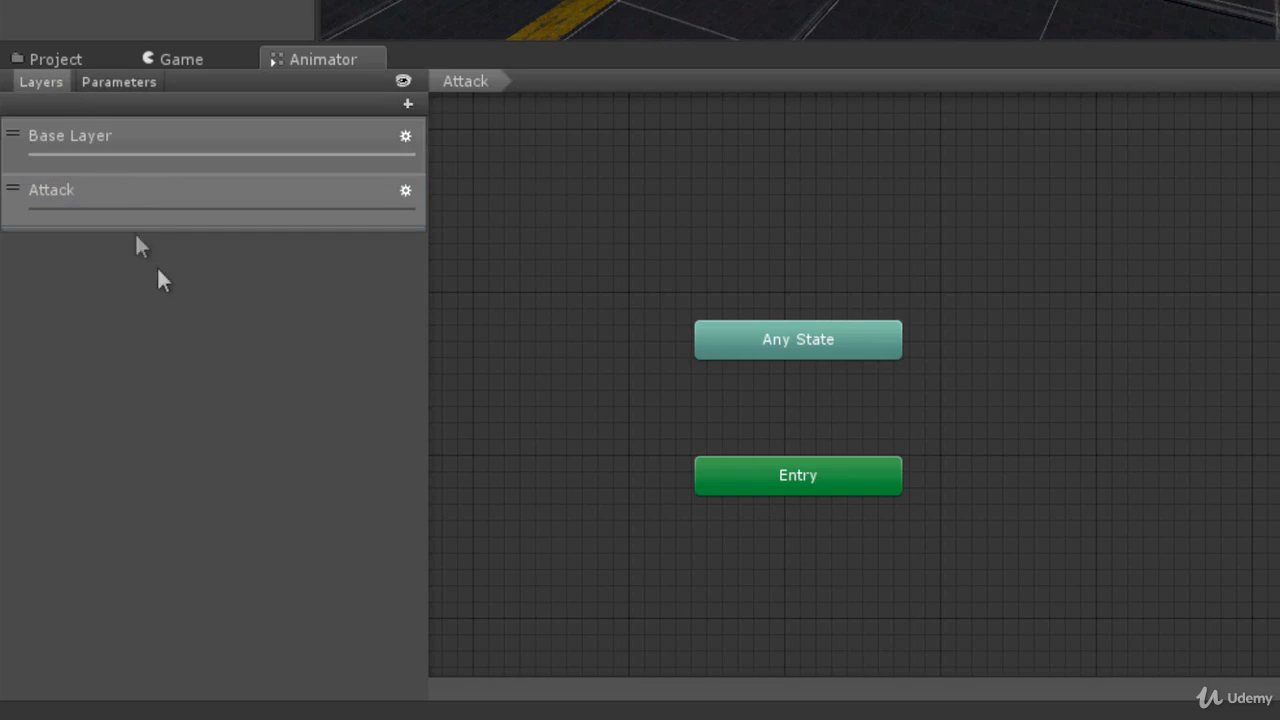
pyautogui.click(76, 198)
pyautogui.click(76, 198)
pyautogui.click(116, 198)
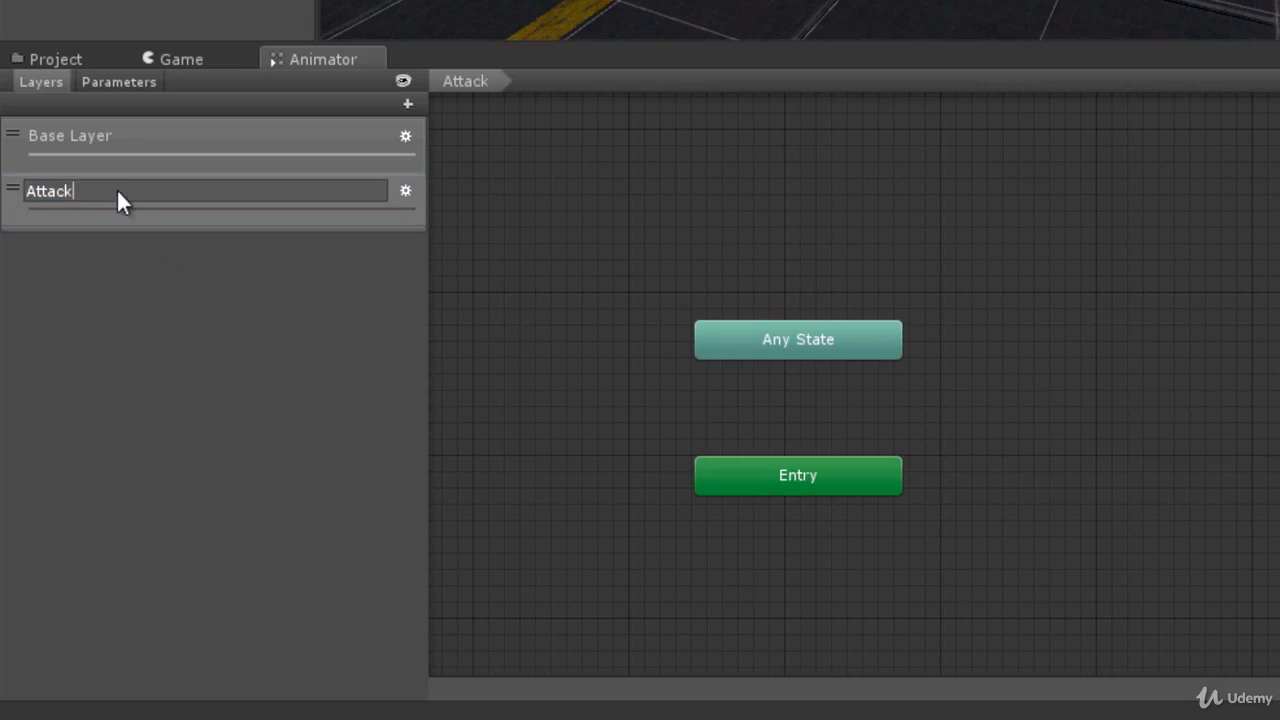
pyautogui.write(':')
pyautogui.press('BackSpace')
pyautogui.write('Layer')
pyautogui.press('Return')
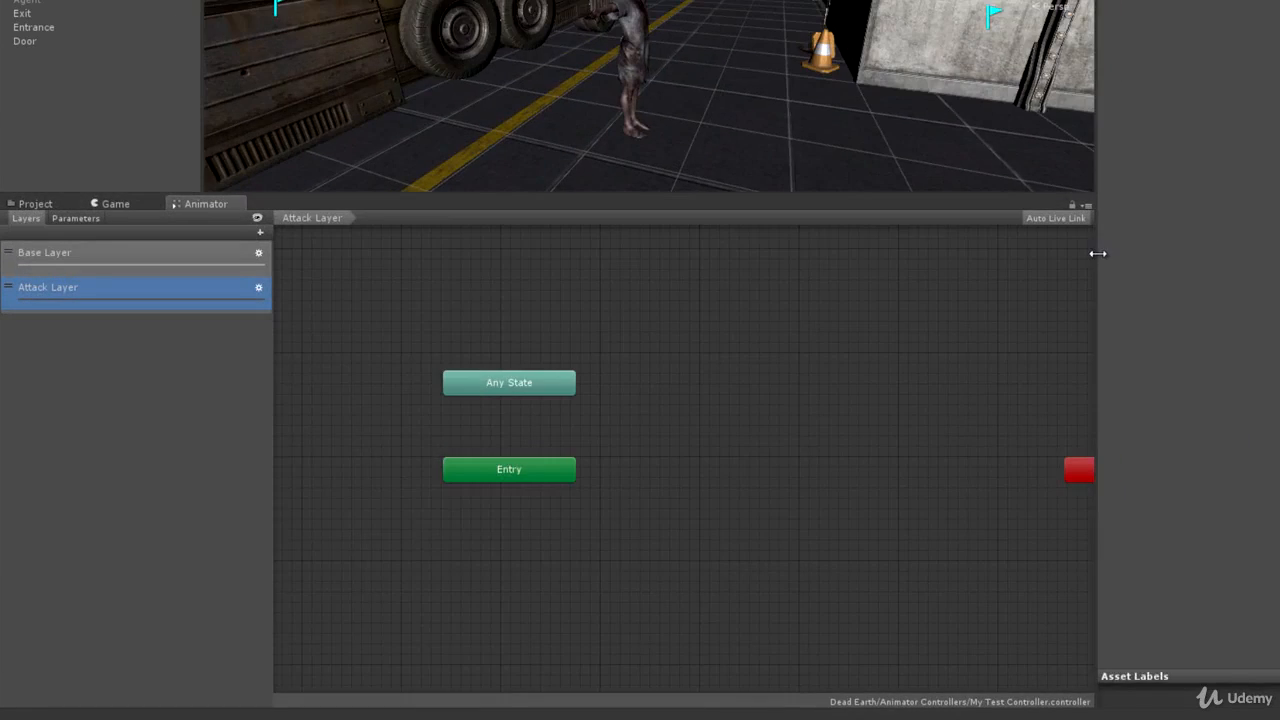
# - Widen the Animator view and move the Attack Layer's Exit node closer to Entry
pyautogui.moveTo(1097, 253); pyautogui.dragTo(1157, 251)
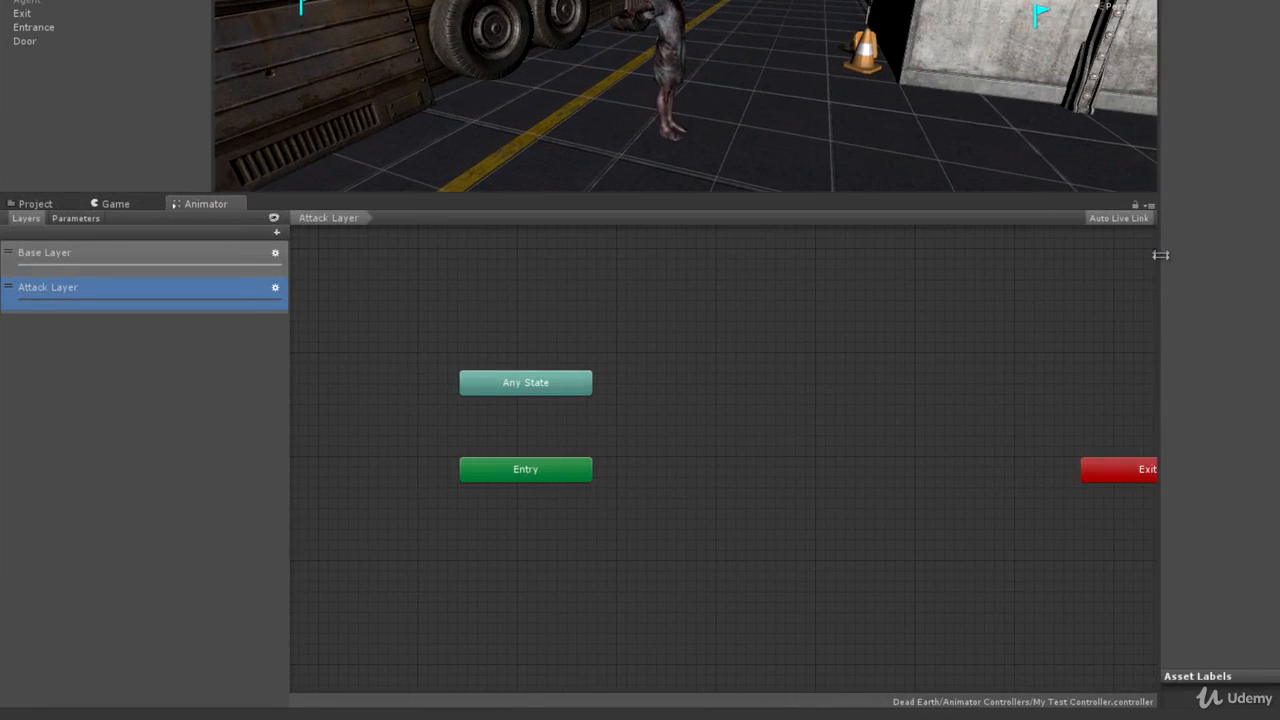
pyautogui.moveTo(1126, 474); pyautogui.dragTo(909, 469)
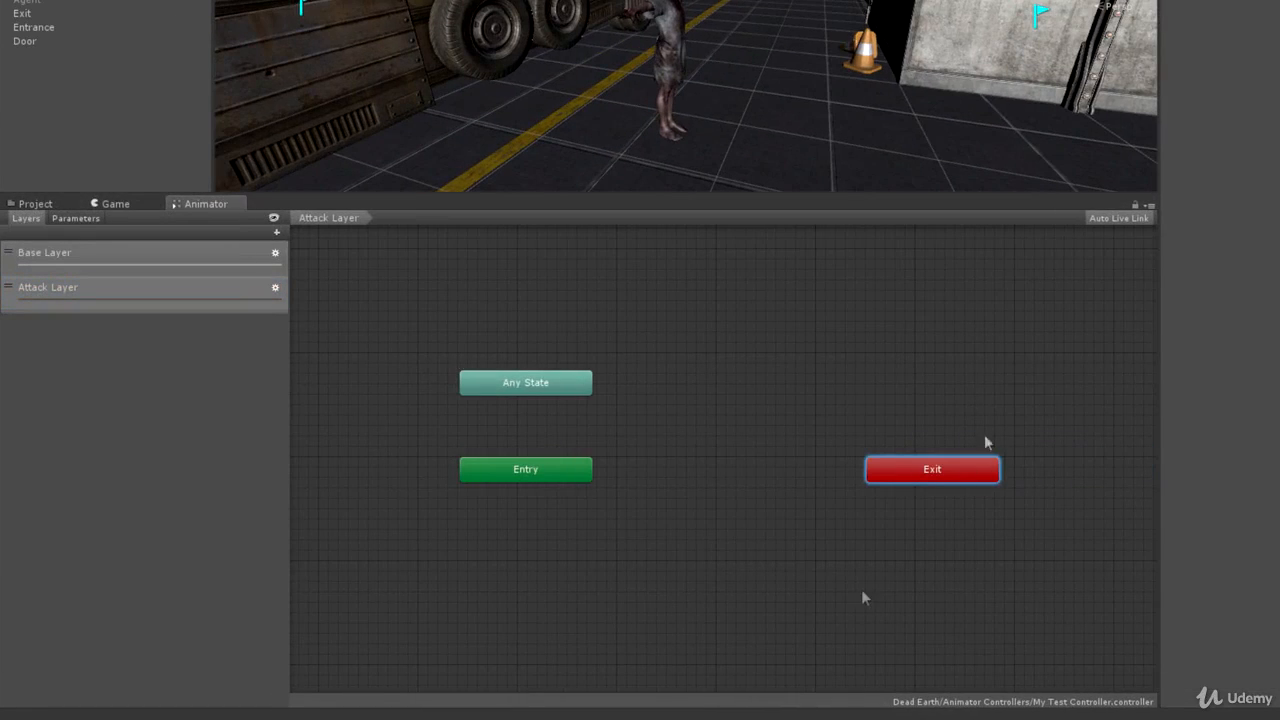
# - Switch back and forth between Base Layer and Attack Layer to compare their state graphs
pyautogui.click(89, 255)
pyautogui.click(68, 298)
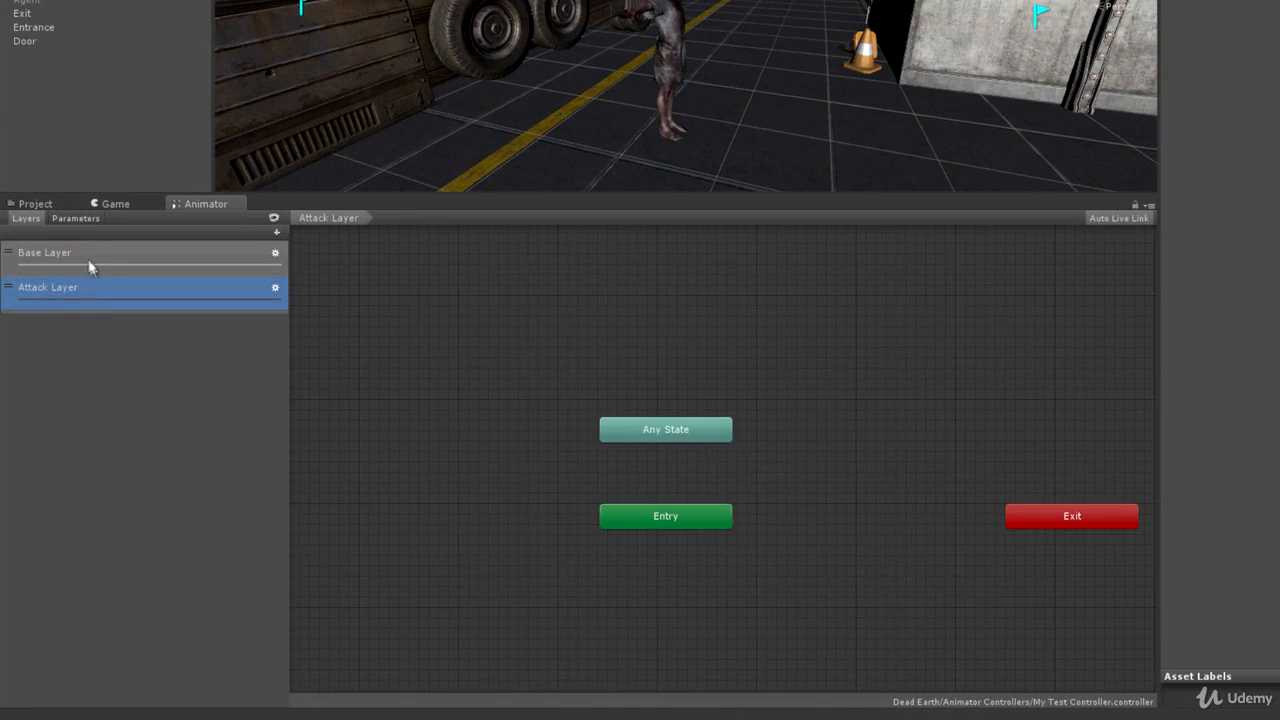
pyautogui.click(86, 264)
pyautogui.click(80, 289)
pyautogui.click(86, 266)
pyautogui.click(100, 307)
pyautogui.click(90, 250)
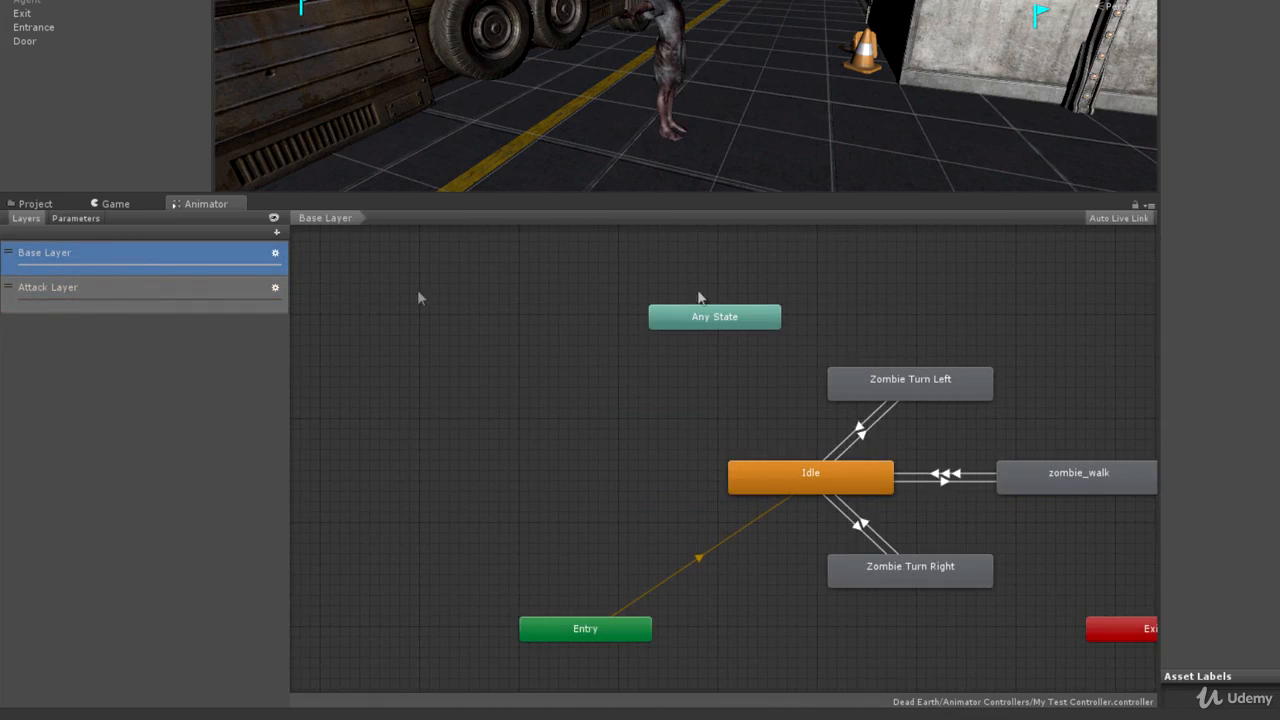
# - Select the Jill@zombie_attack_1 animation asset in the Mixamo Animations folder
pyautogui.click(26, 292)
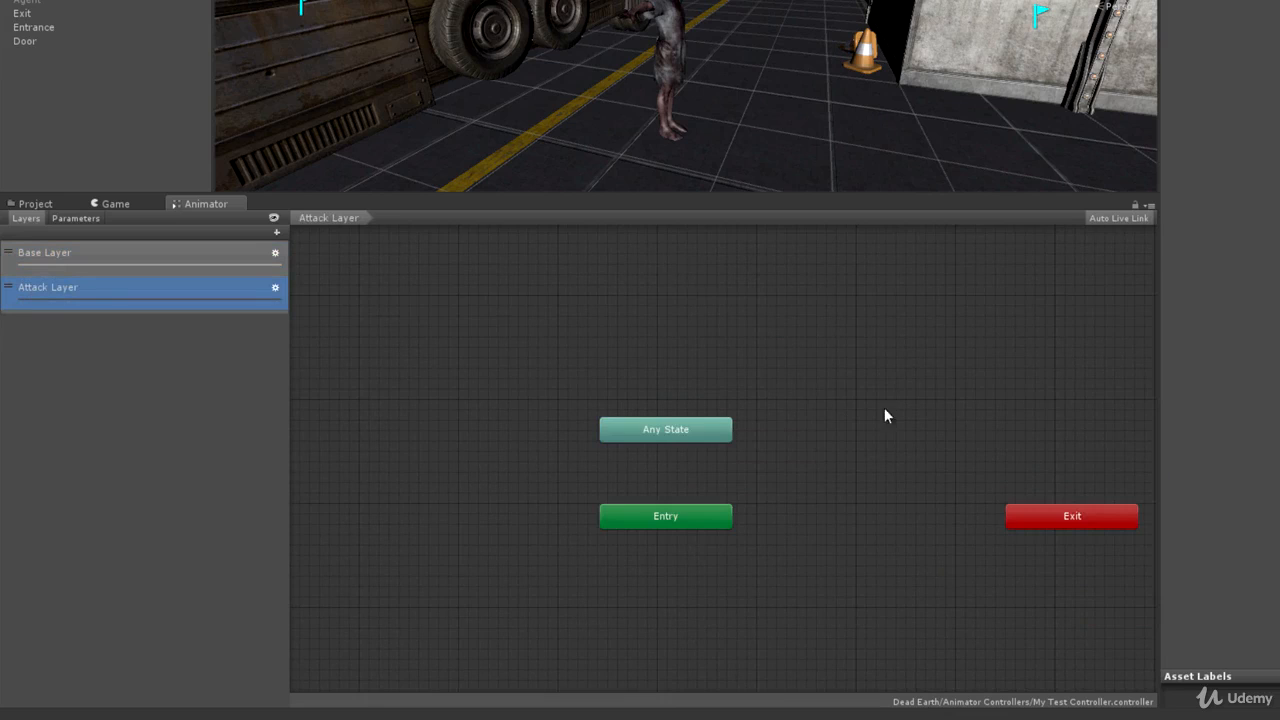
pyautogui.moveTo(884, 412); pyautogui.dragTo(760, 395, button='middle')
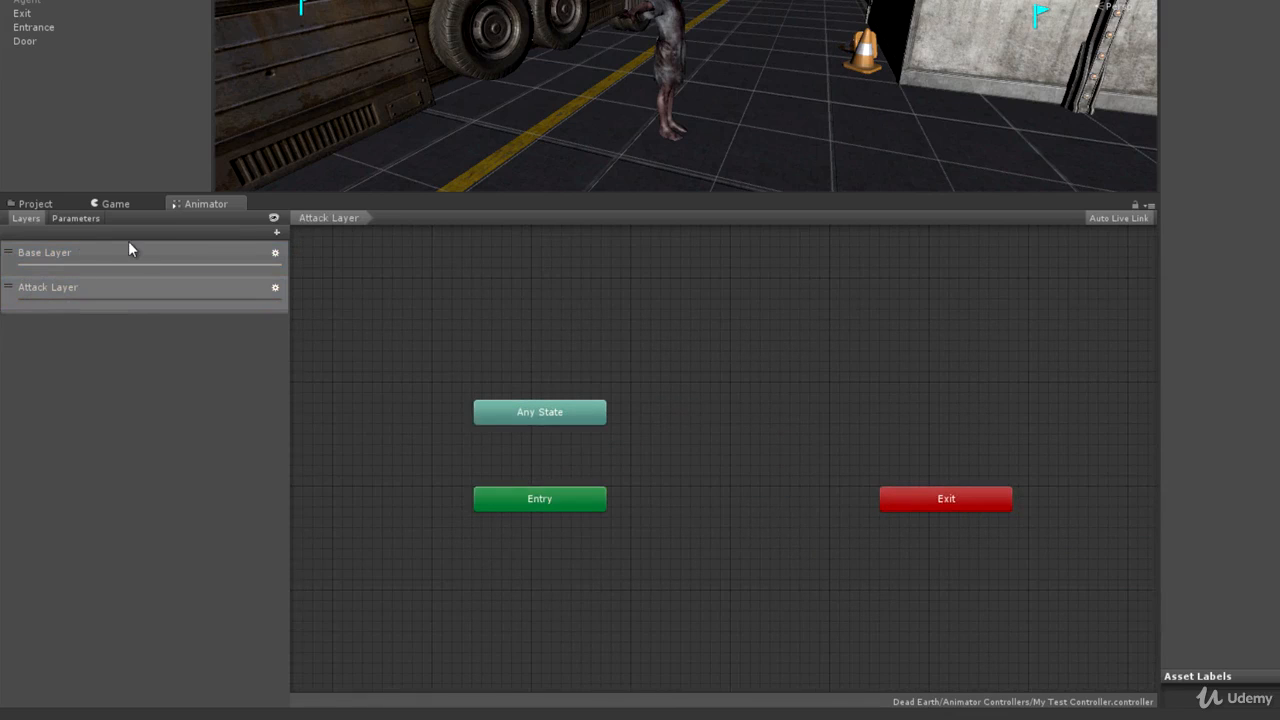
pyautogui.click(43, 204)
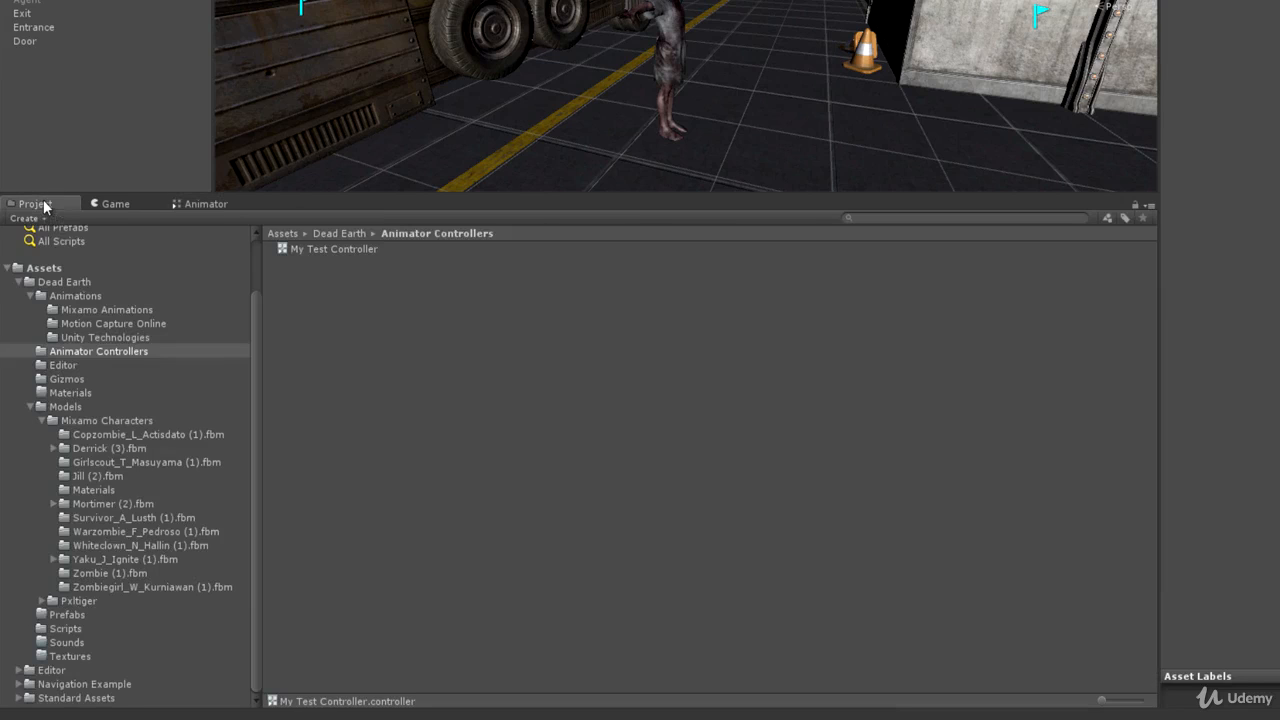
pyautogui.click(64, 297)
pyautogui.click(77, 309)
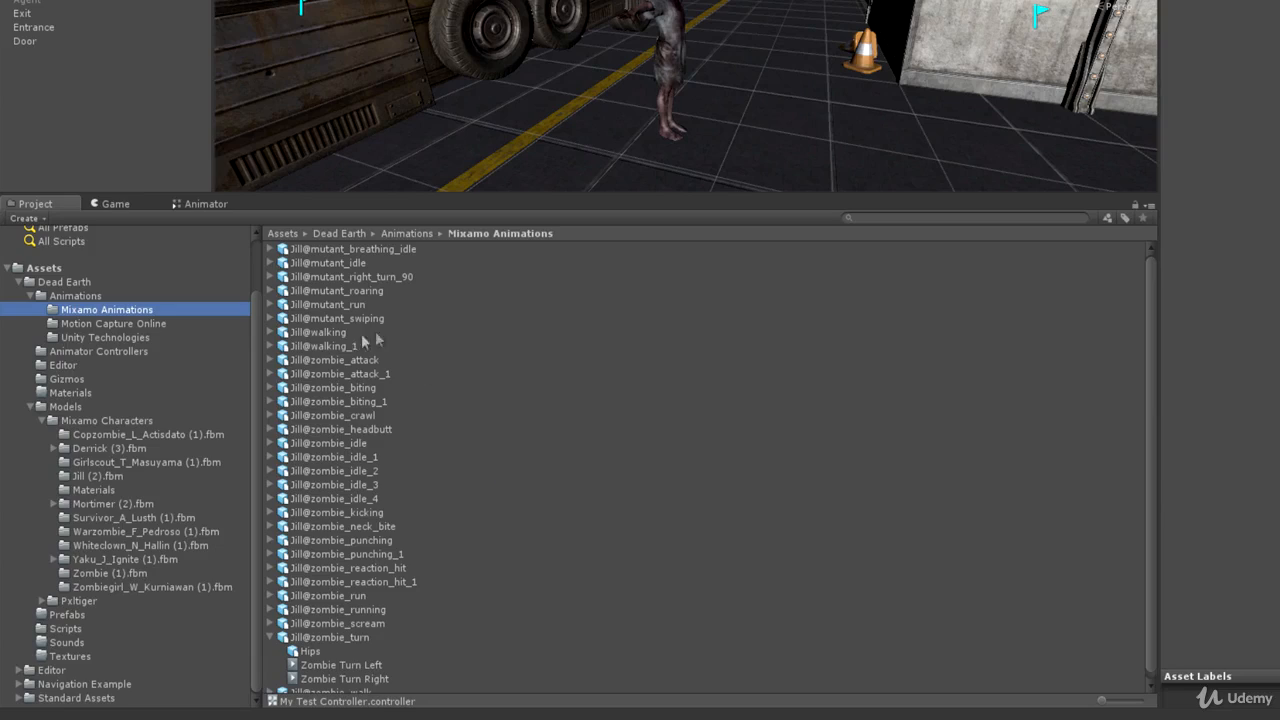
pyautogui.click(351, 373)
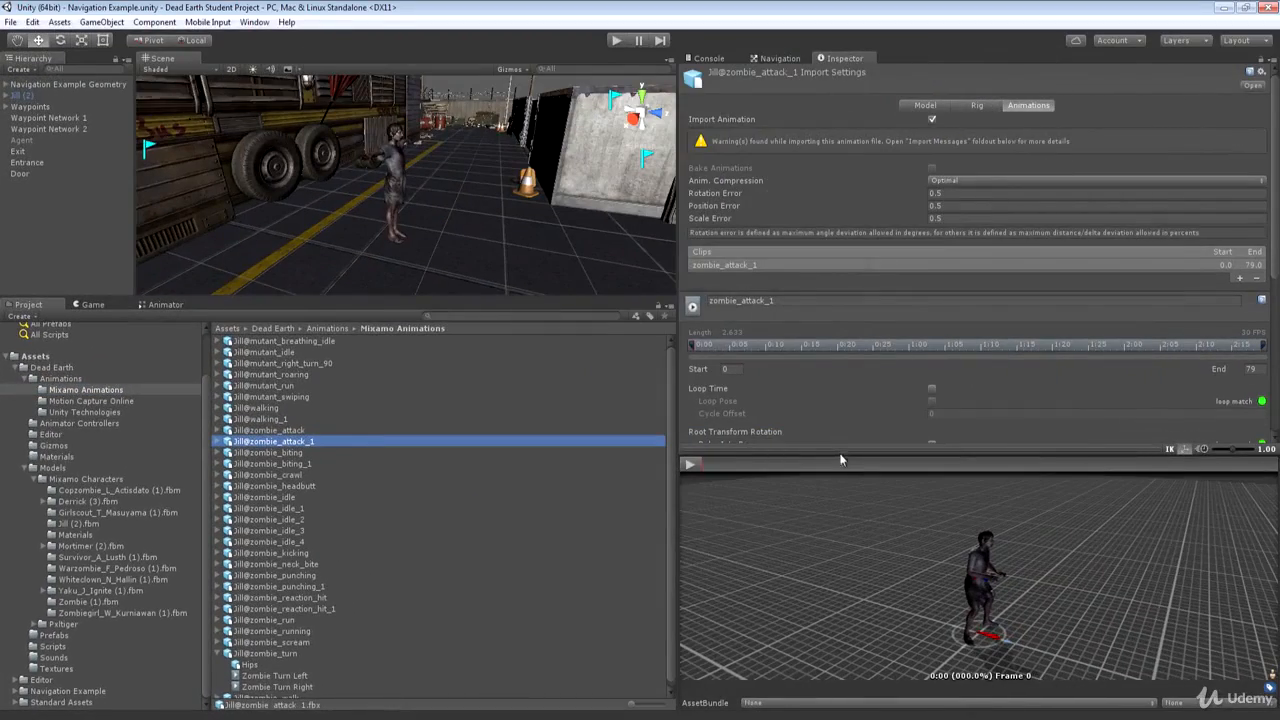
# - Preview the zombie_attack_1 clip in an enlarged preview, then turn on Loop Time for it and apply the import settings
pyautogui.moveTo(840, 449); pyautogui.dragTo(695, 227)
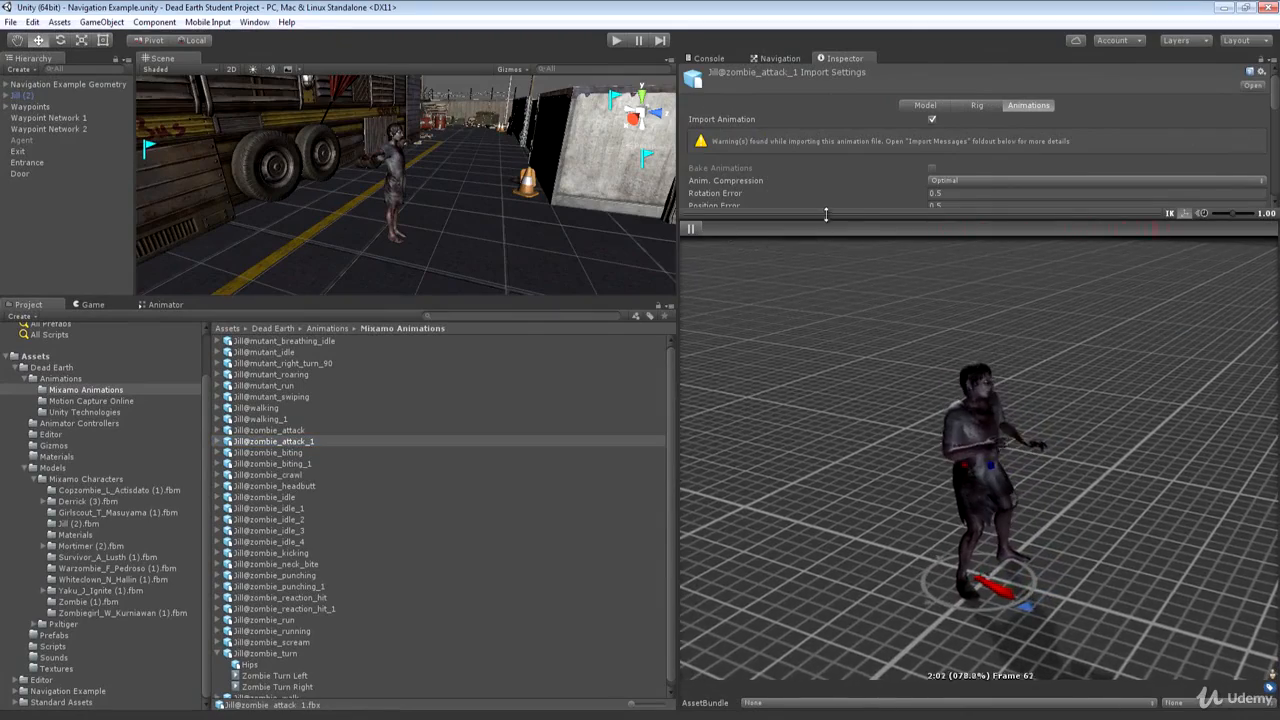
pyautogui.moveTo(824, 374); pyautogui.dragTo(877, 480)
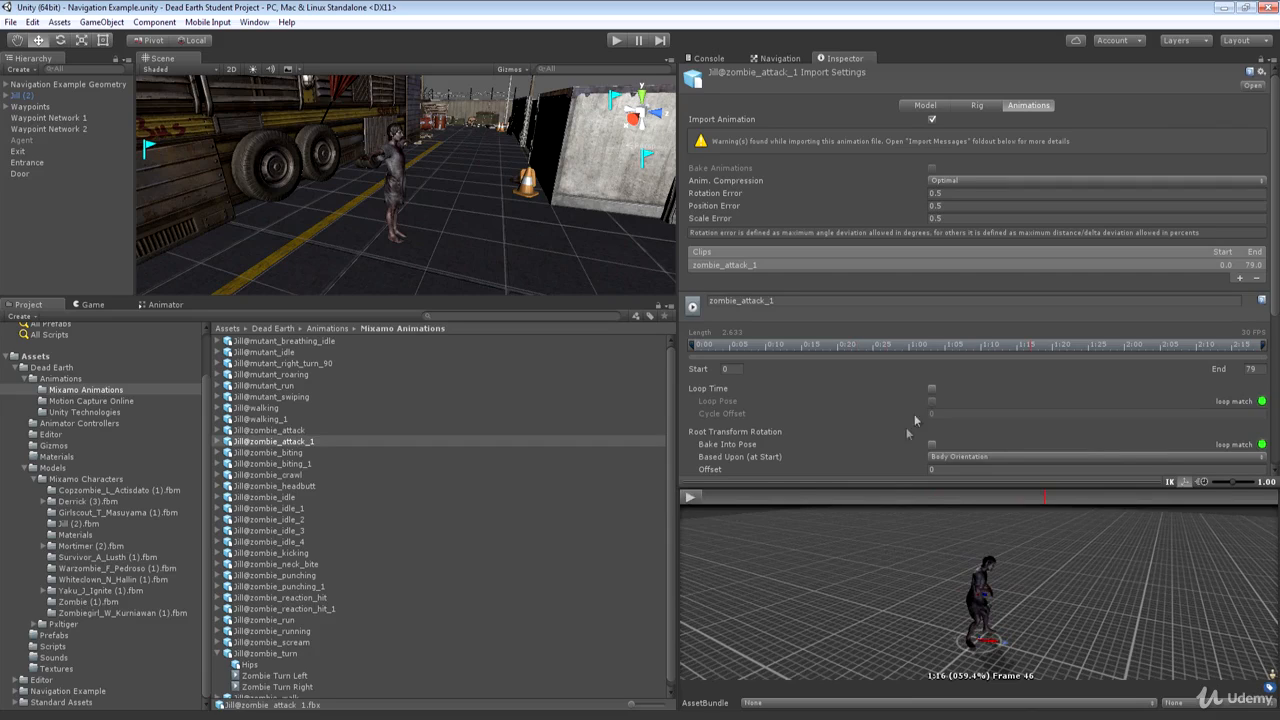
pyautogui.click(931, 388)
pyautogui.scroll(-5, 931, 300)
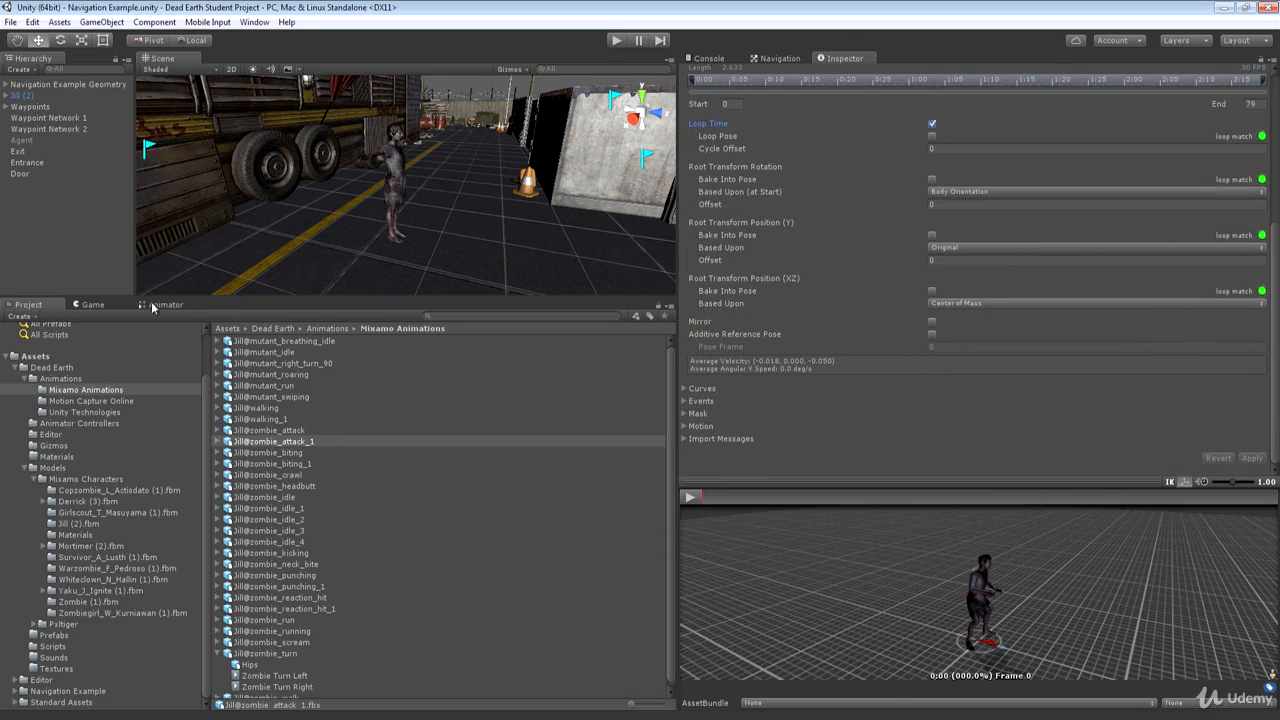
# - Dock the Animator view beside the Scene view and enlarge that area in width and height
pyautogui.moveTo(160, 305); pyautogui.dragTo(238, 126)
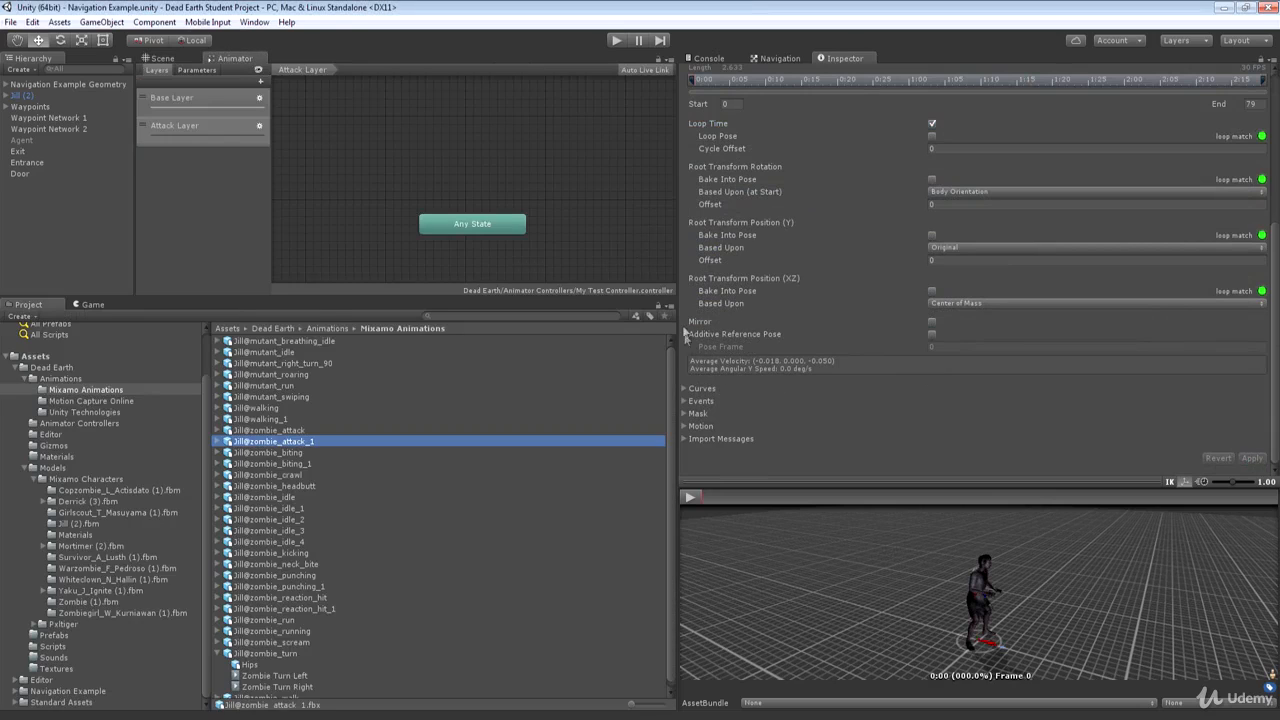
pyautogui.moveTo(678, 315); pyautogui.dragTo(1026, 315)
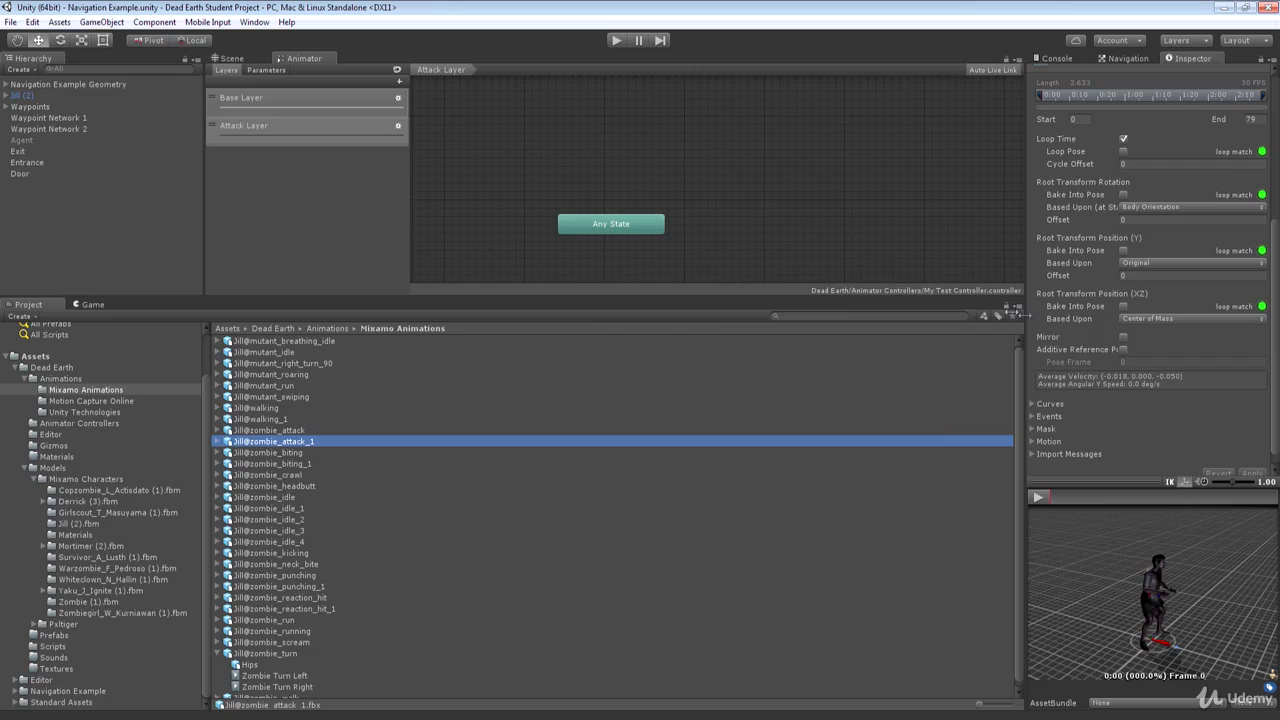
pyautogui.moveTo(830, 291); pyautogui.dragTo(830, 468)
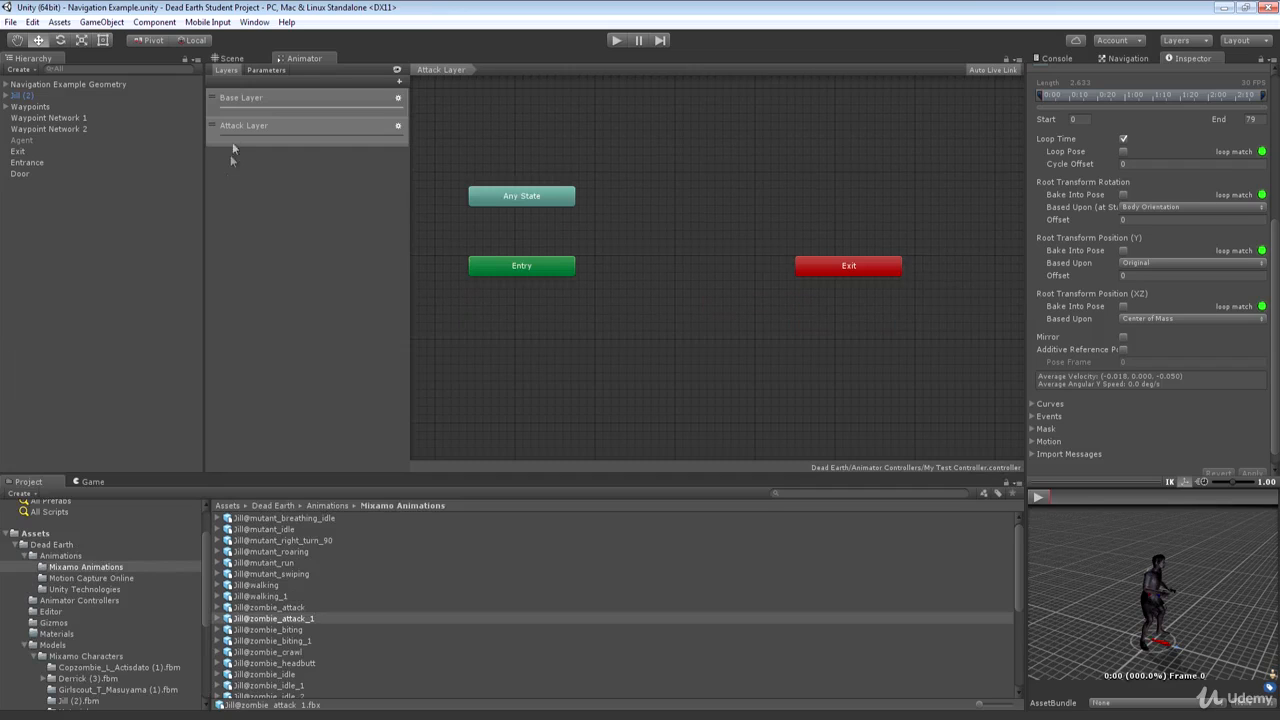
# - Add the Jill@zombie_attack_1 animation from Mixamo Animations as the first state in the Attack Layer
pyautogui.click(240, 125)
pyautogui.click(258, 100)
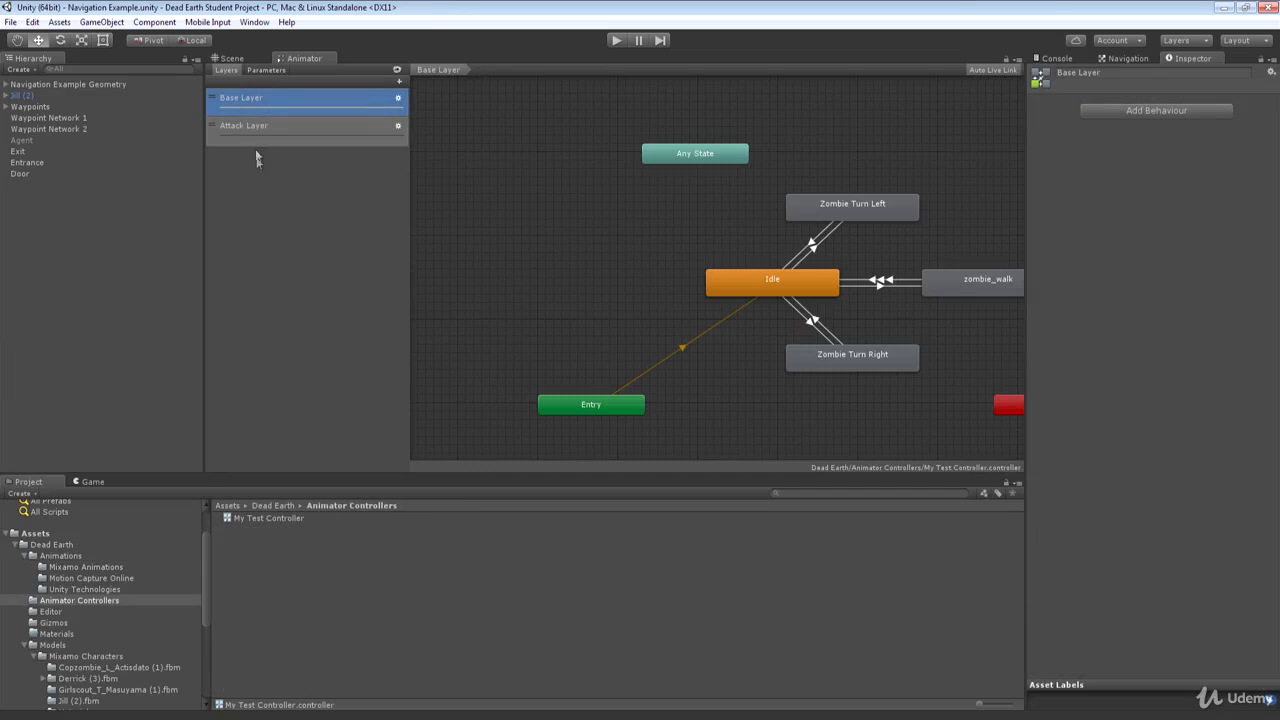
pyautogui.click(248, 128)
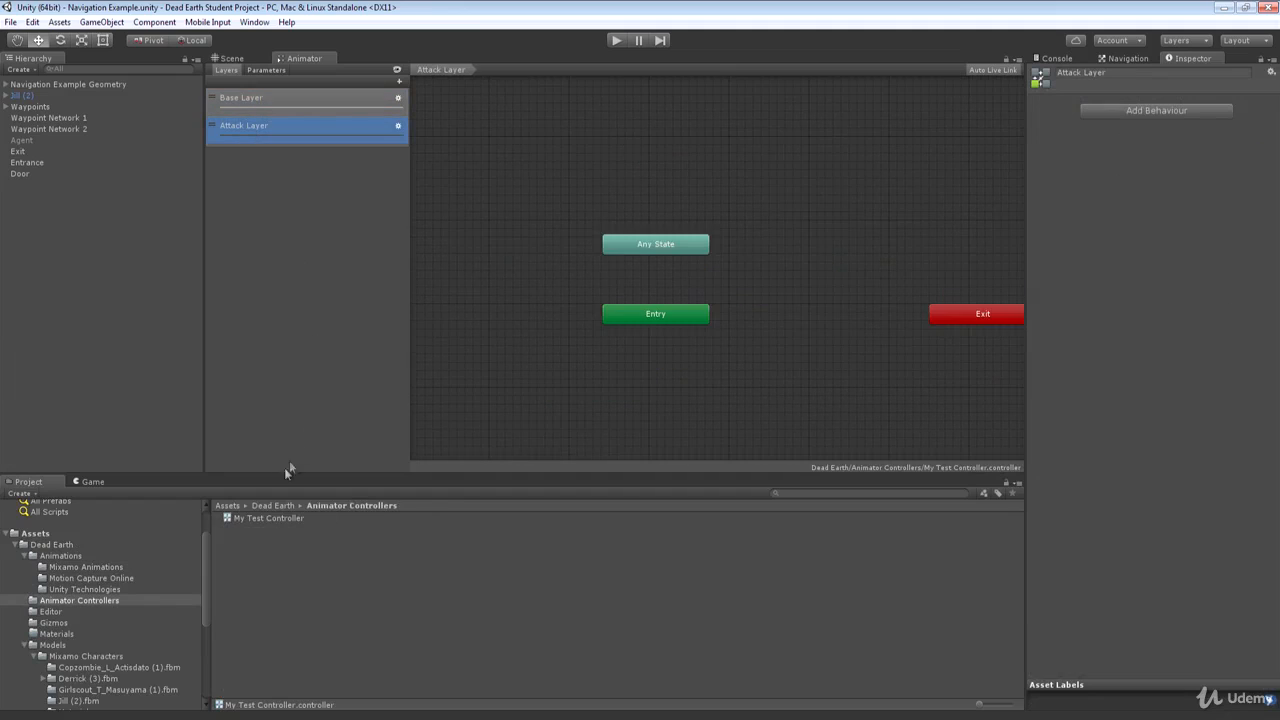
pyautogui.click(88, 567)
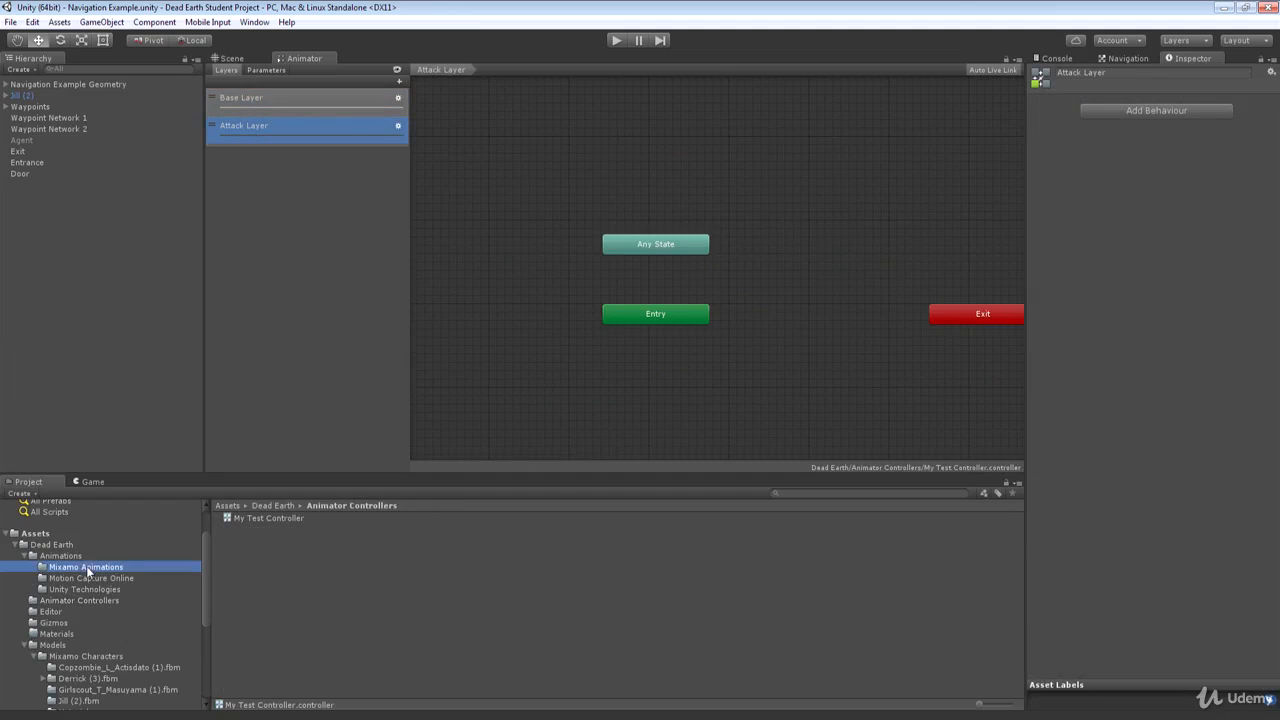
pyautogui.moveTo(318, 617); pyautogui.dragTo(795, 214)
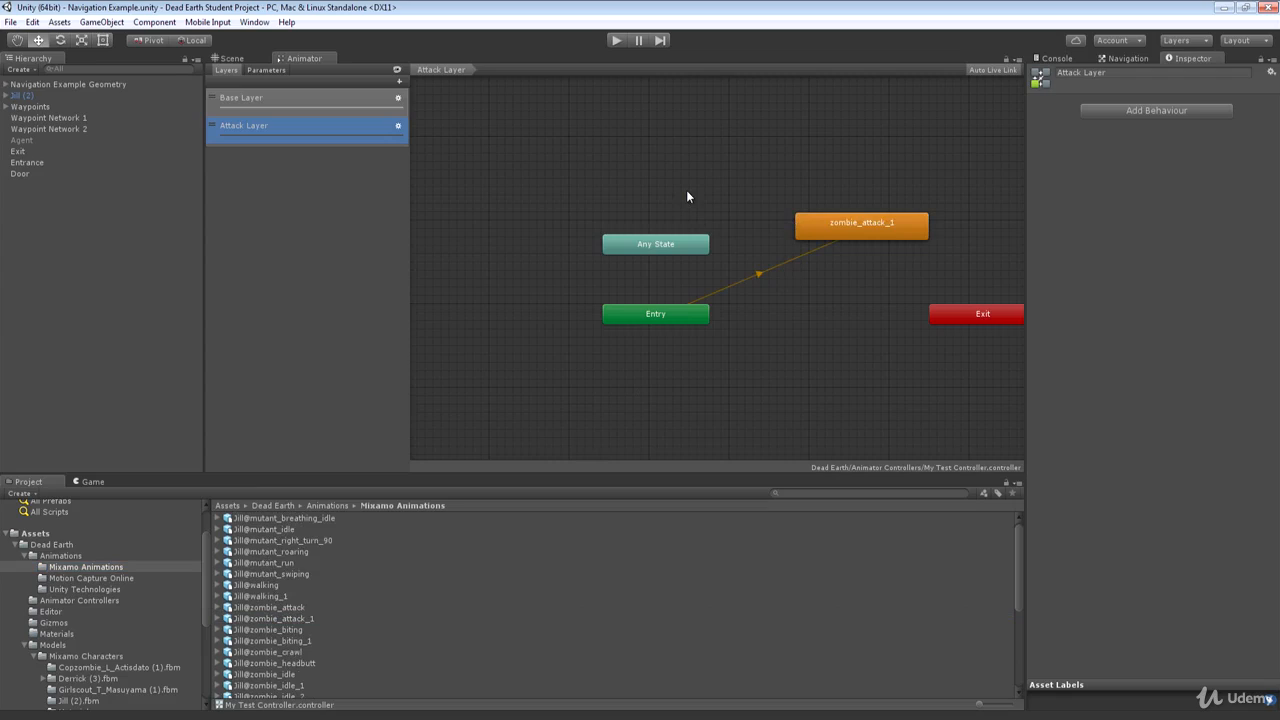
# - Run the scene and watch Jill's animation in the Scene view, then stop playback
pyautogui.click(232, 58)
pyautogui.click(617, 41)
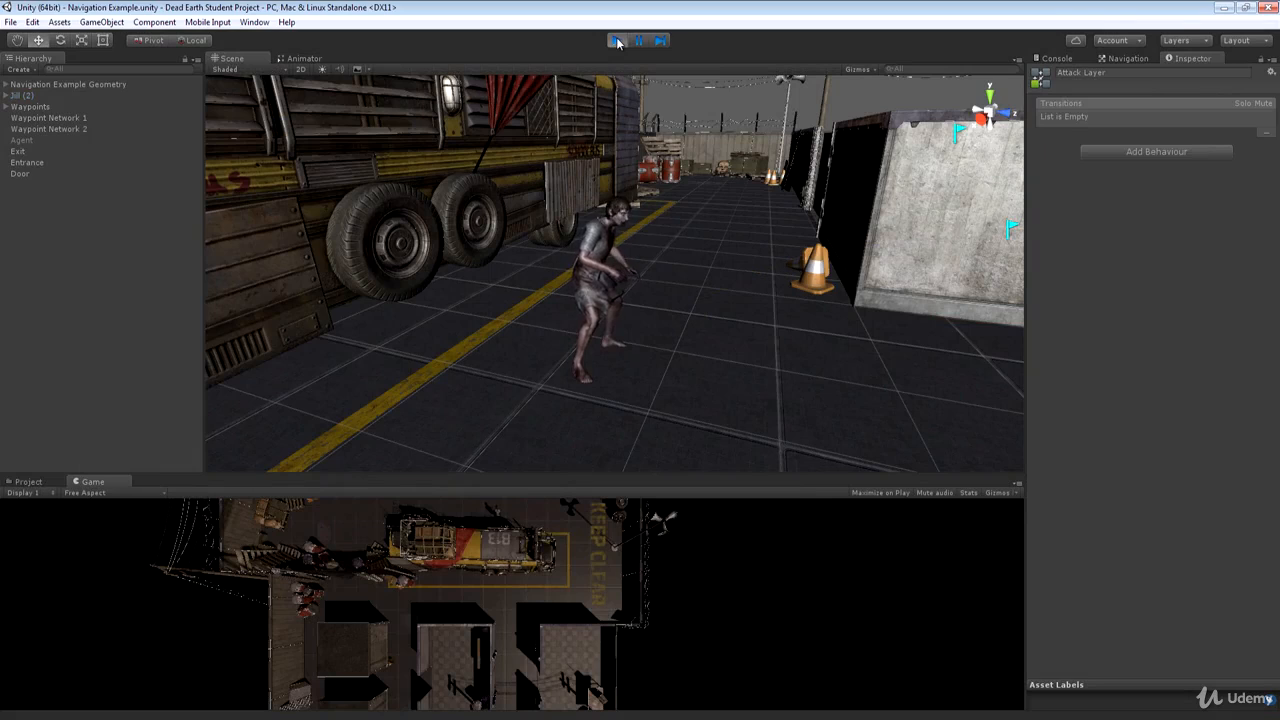
pyautogui.click(617, 41)
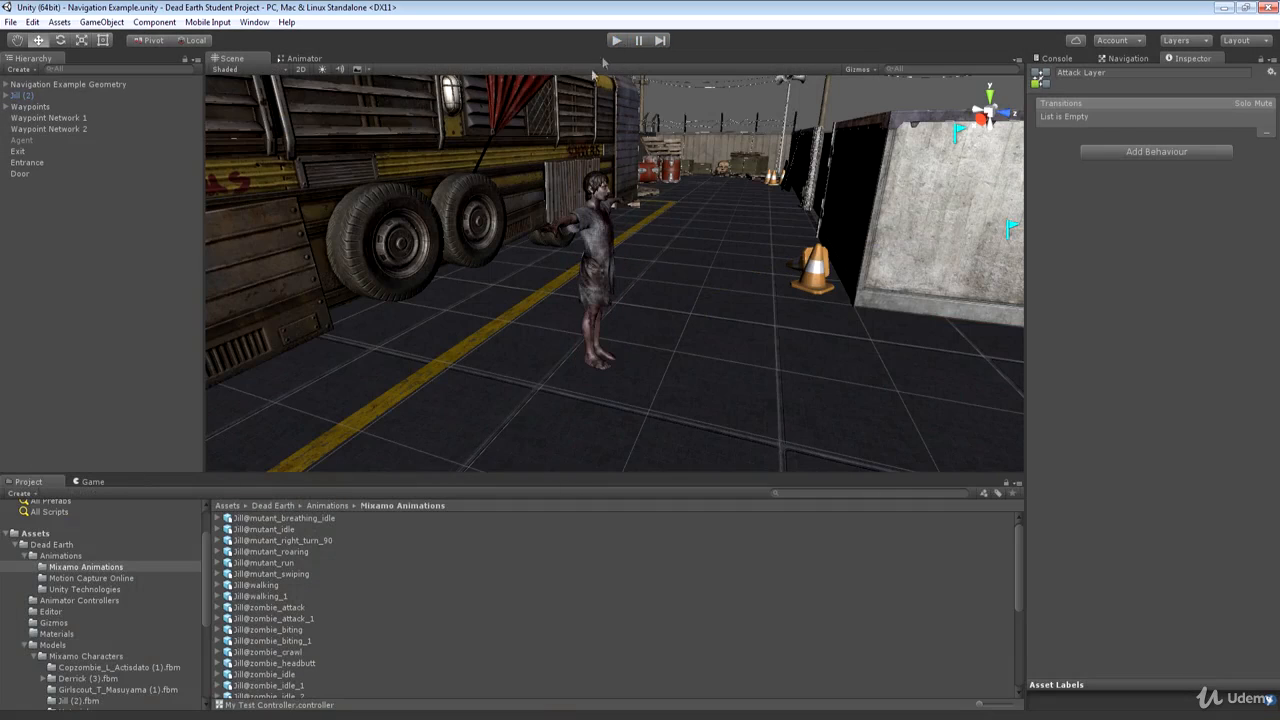
# - Set the Attack Layer's default weight to 1 in its layer settings
pyautogui.click(303, 58)
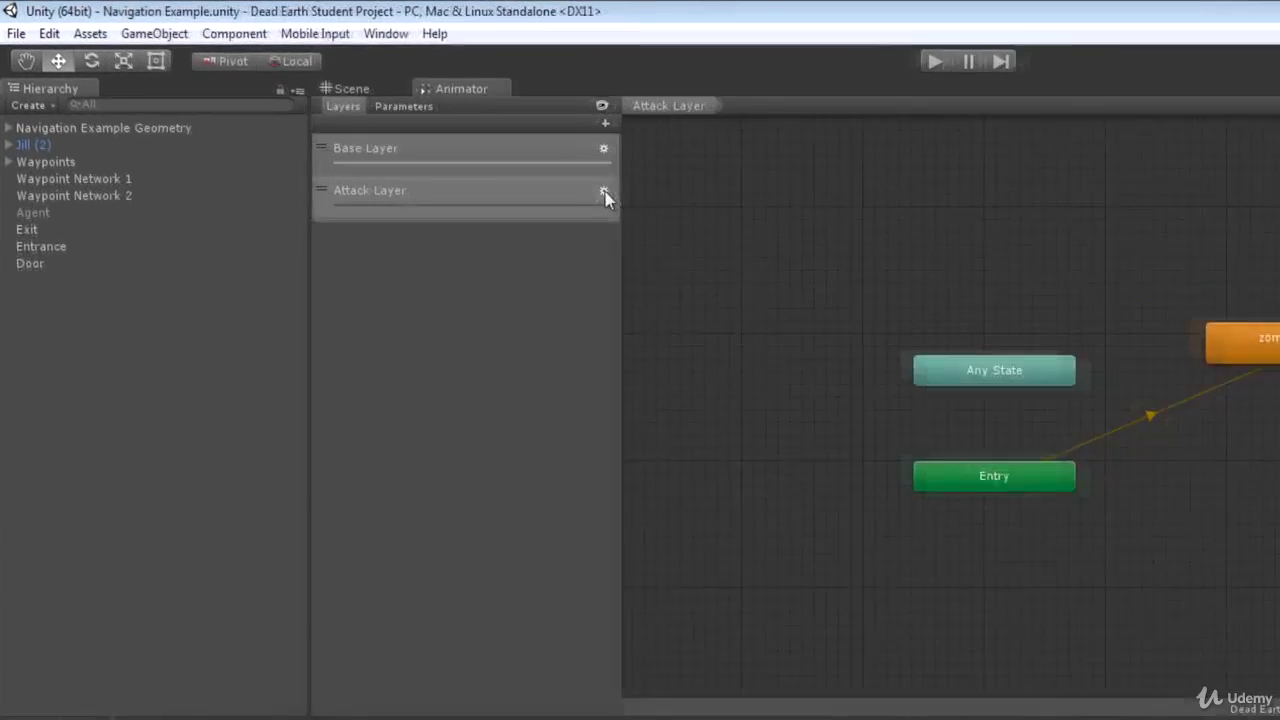
pyautogui.click(398, 126)
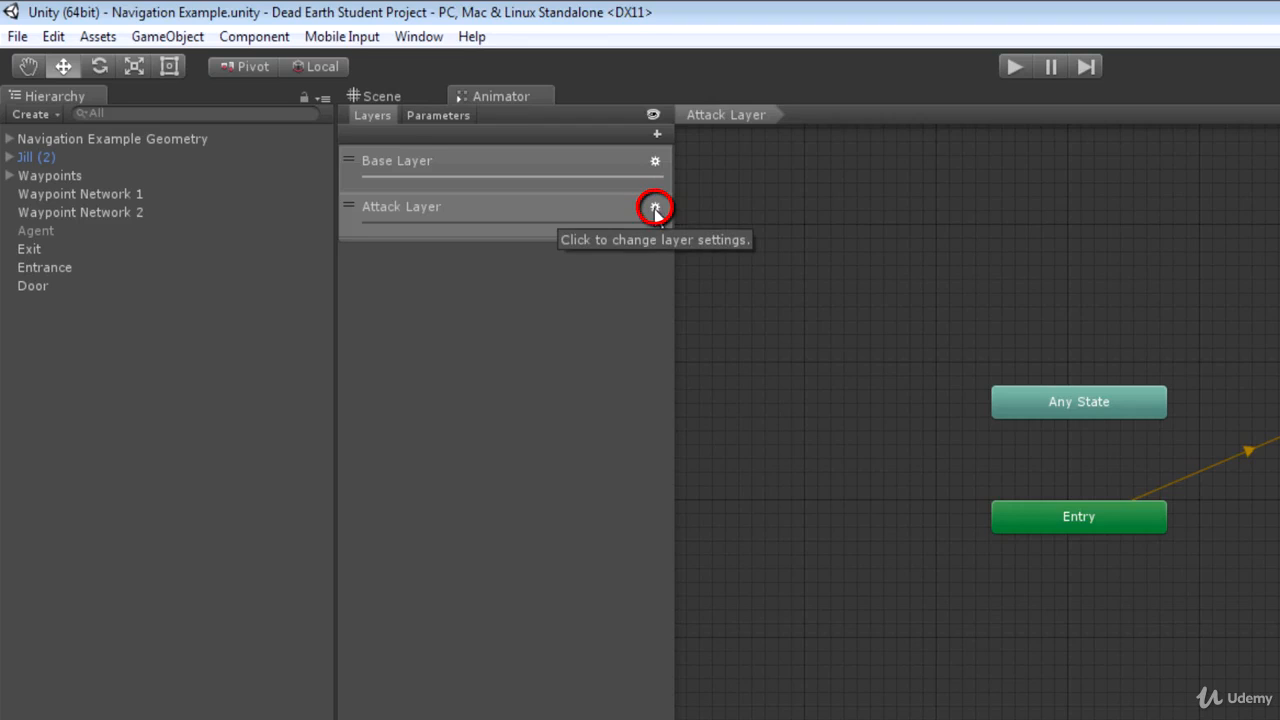
pyautogui.click(655, 207)
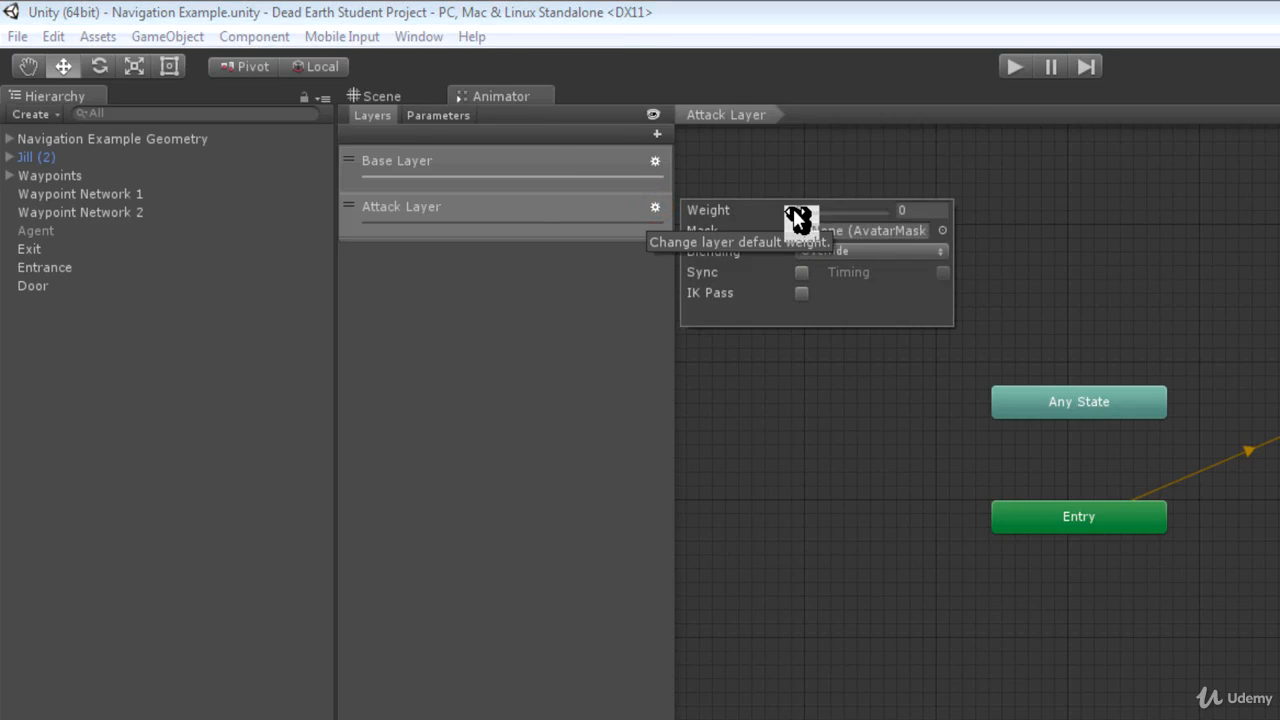
pyautogui.moveTo(795, 215); pyautogui.dragTo(898, 226)
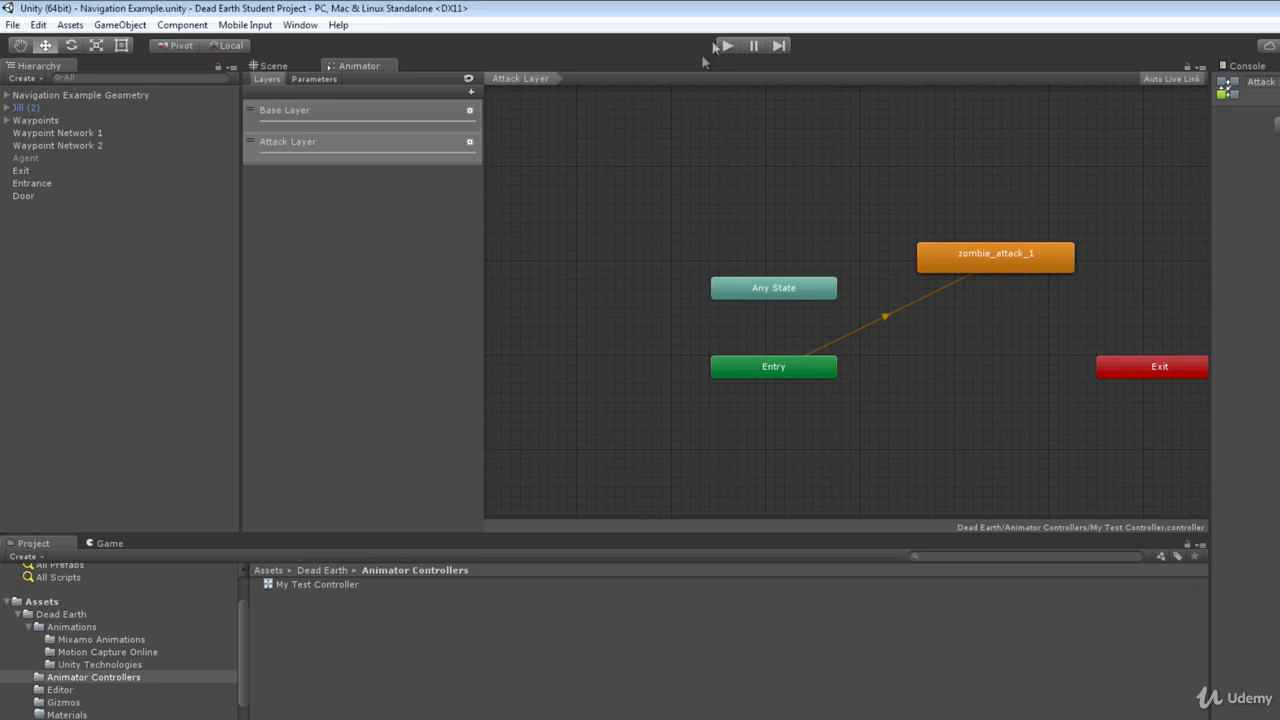
# - Play the scene again to check how Jill animates with the Attack Layer at full weight, then stop
pyautogui.click(271, 66)
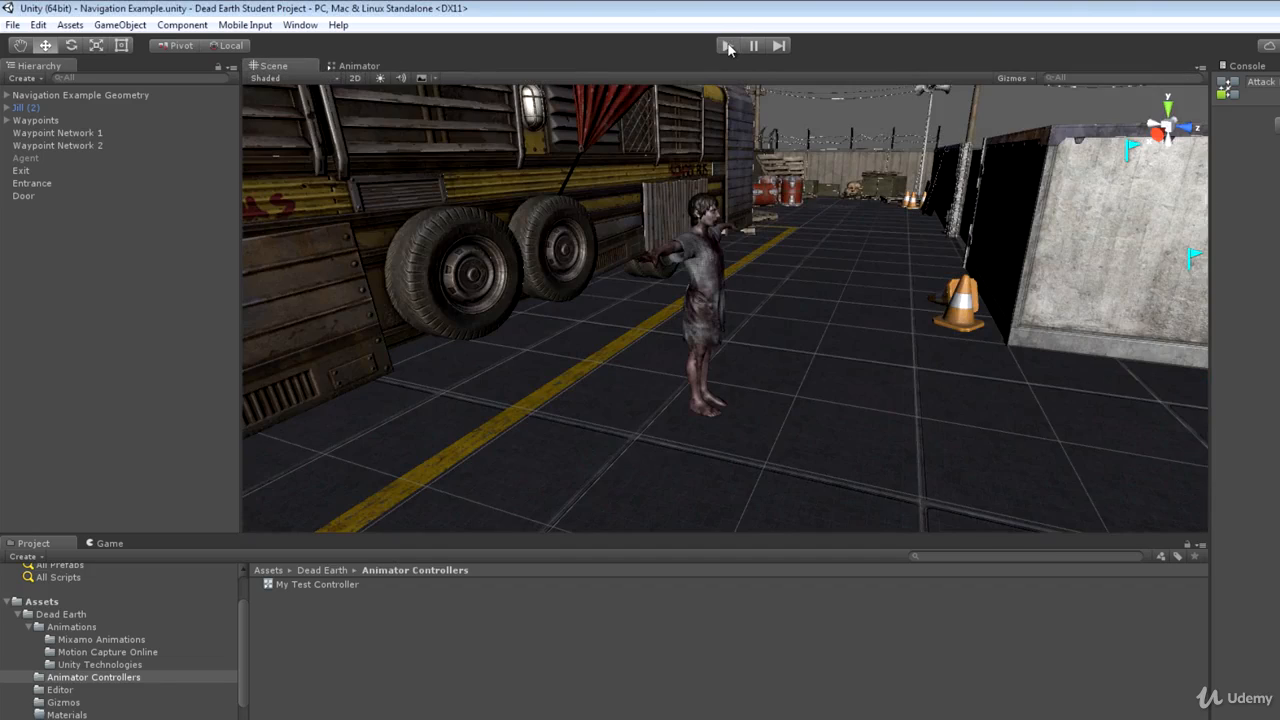
pyautogui.click(728, 46)
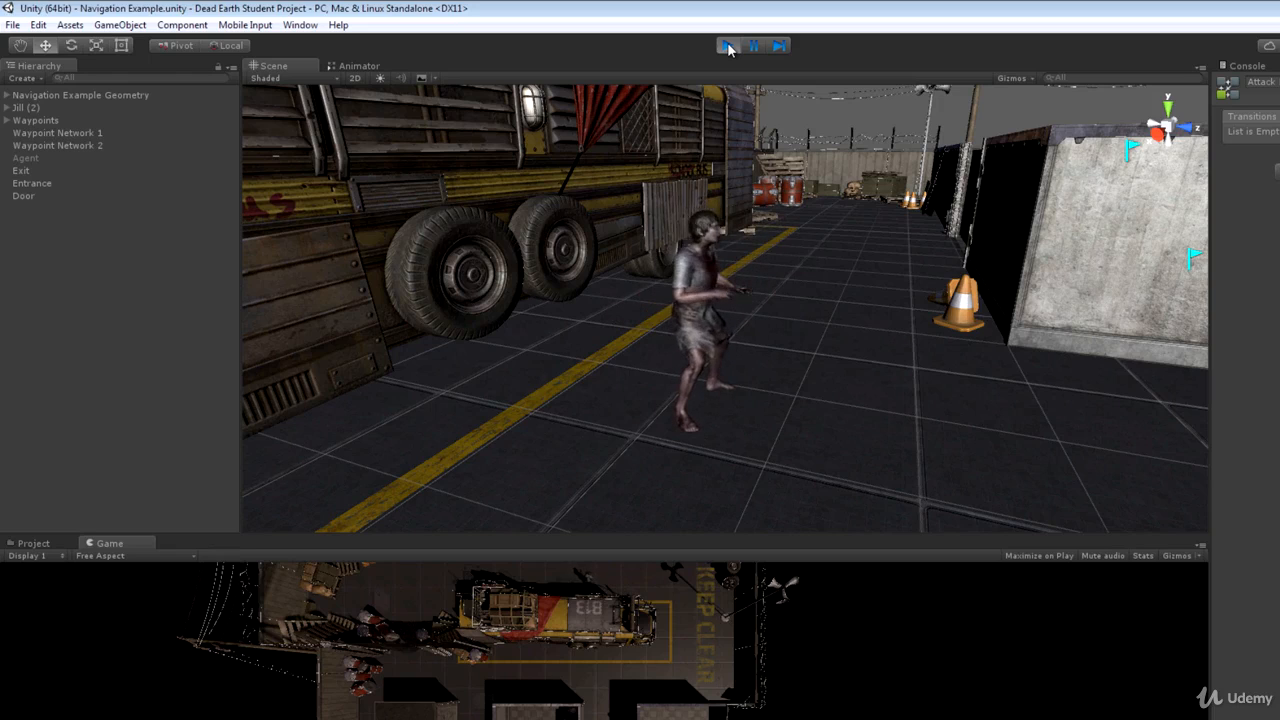
pyautogui.click(728, 46)
# - Lower the Attack Layer's default weight to about 0.39
pyautogui.click(362, 65)
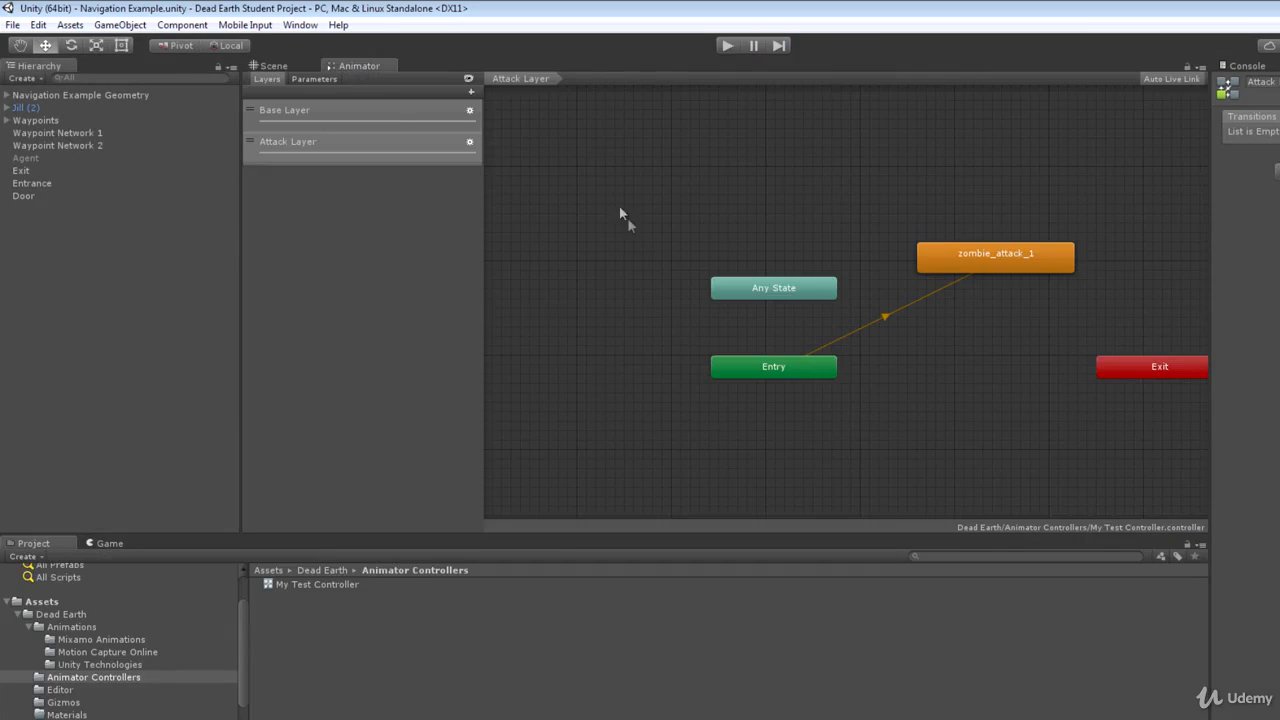
pyautogui.click(470, 142)
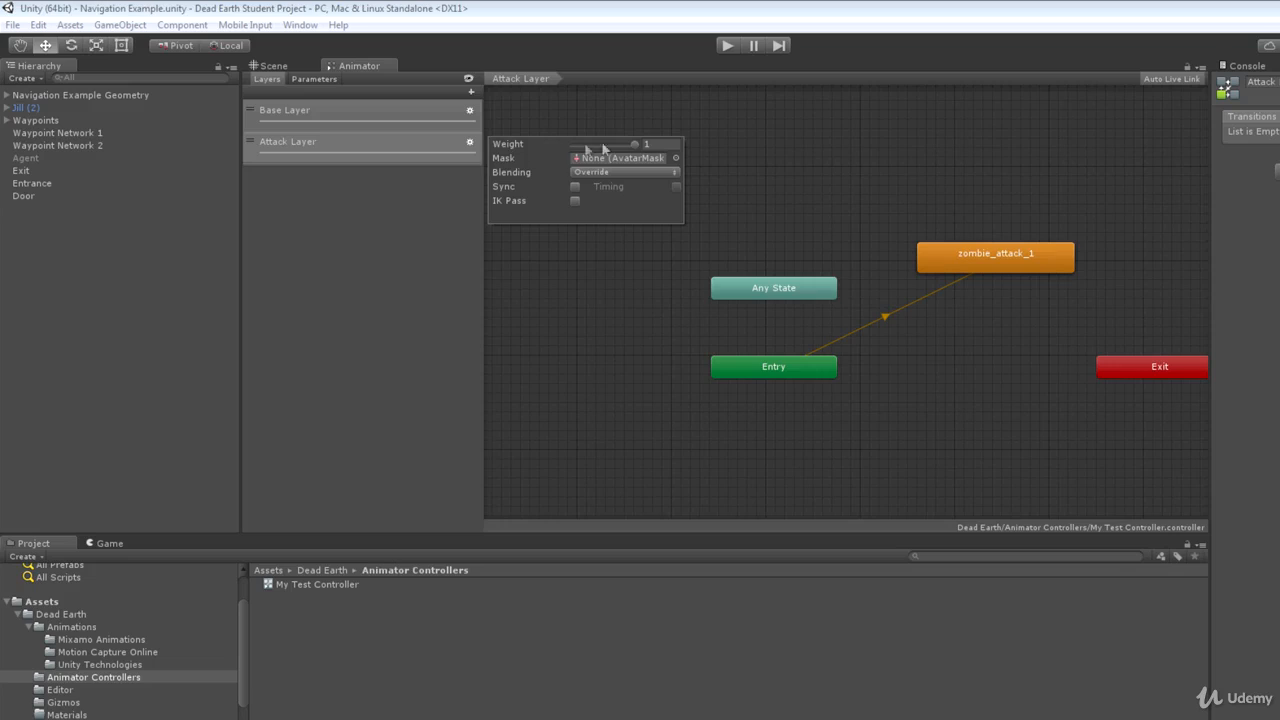
pyautogui.moveTo(634, 145); pyautogui.dragTo(613, 148)
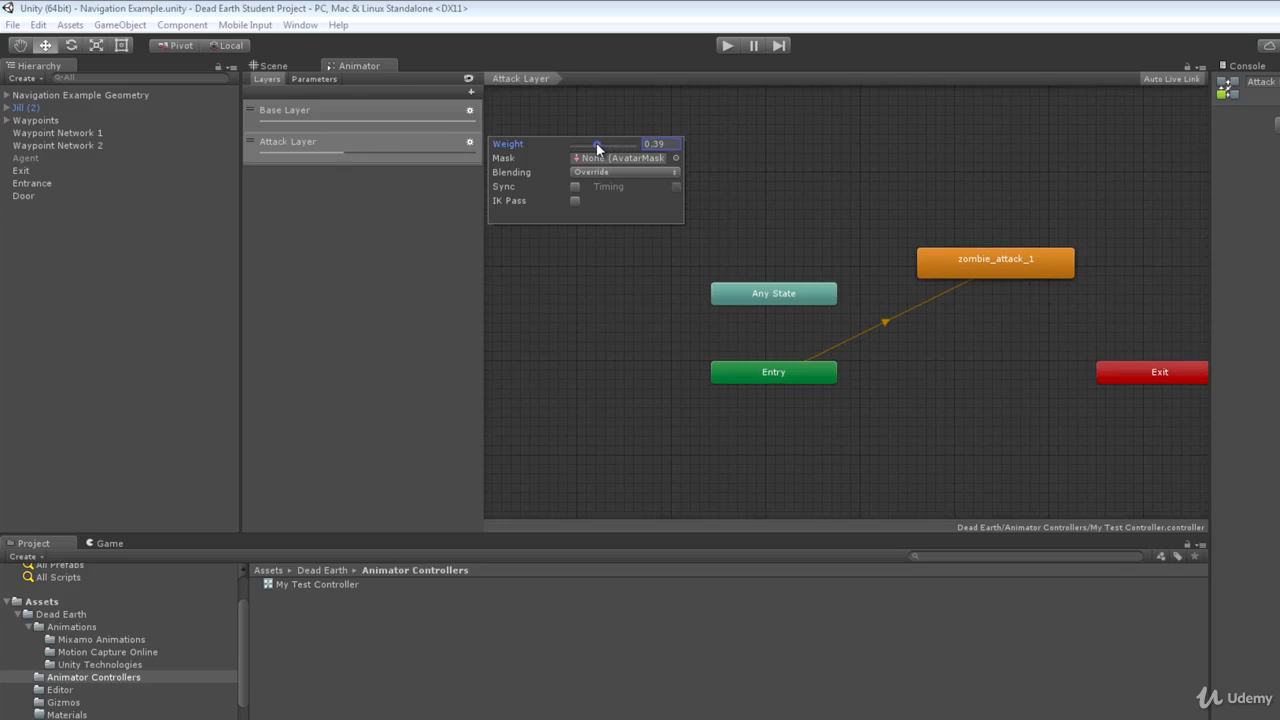
# - Try an Attack Layer weight of 0.47 and preview the blended animation in the Scene view in Play mode
pyautogui.moveTo(597, 148); pyautogui.dragTo(601, 148)
pyautogui.click(392, 267)
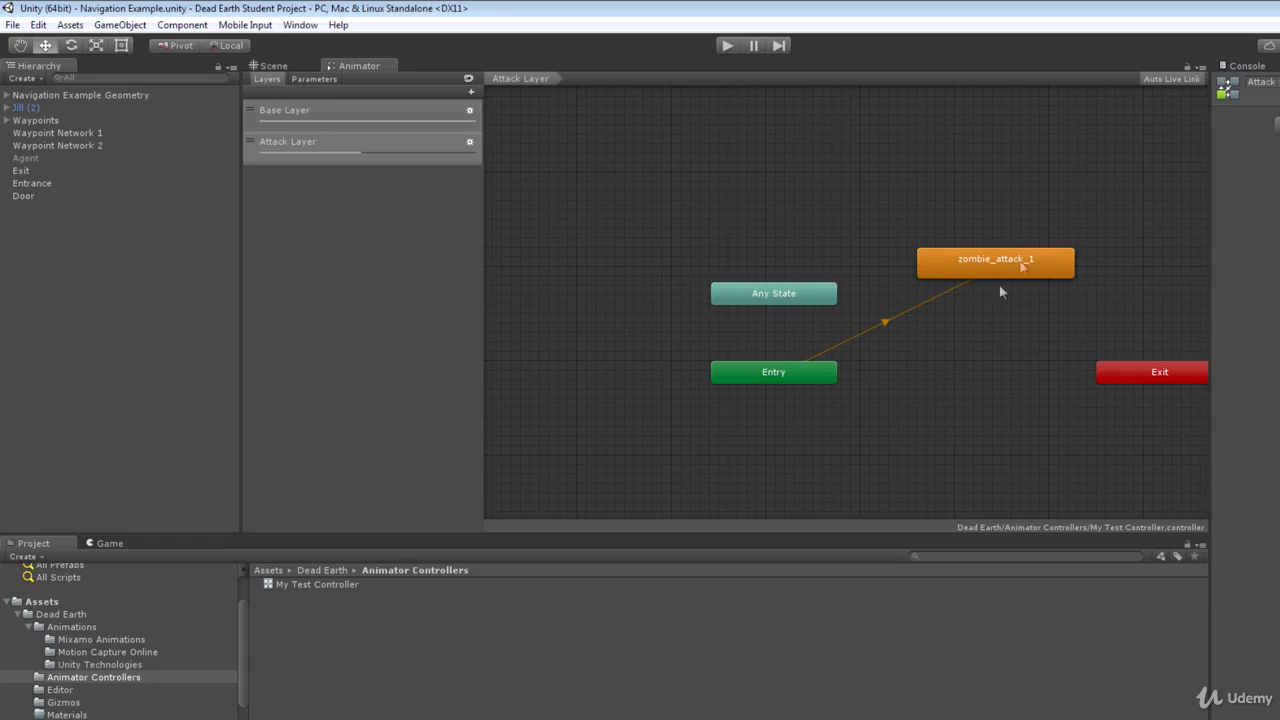
pyautogui.click(279, 64)
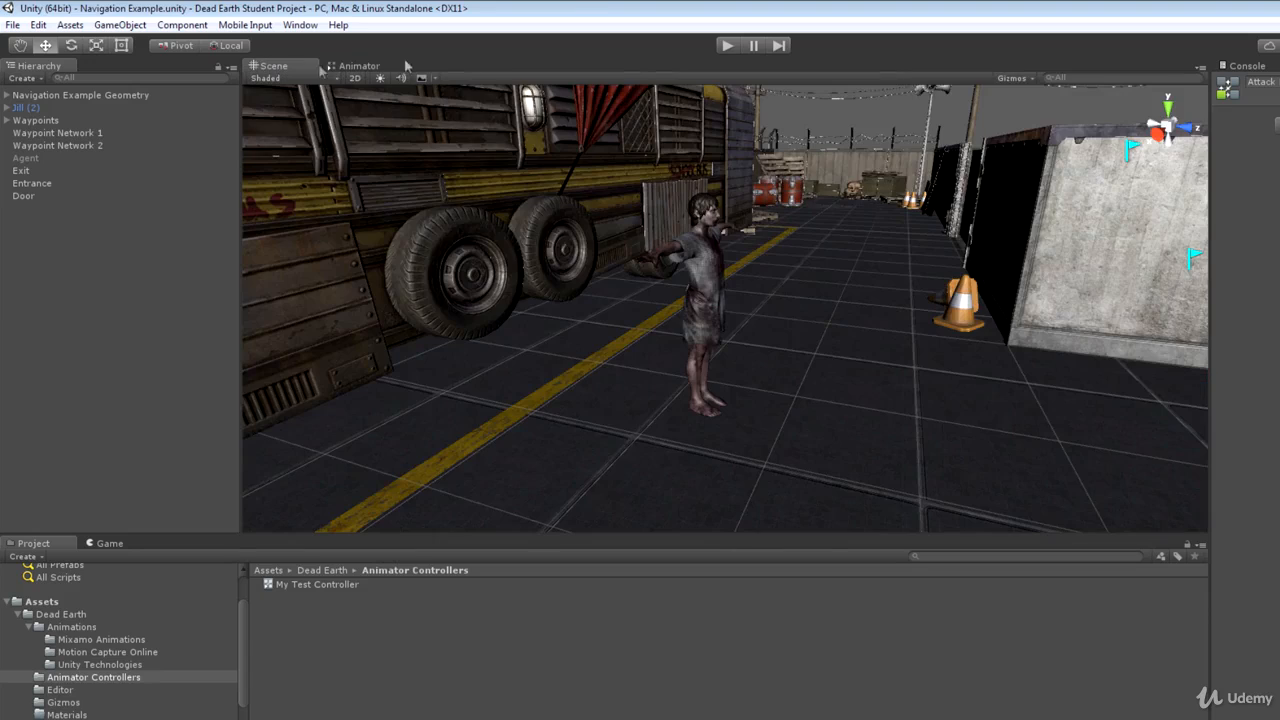
pyautogui.click(727, 46)
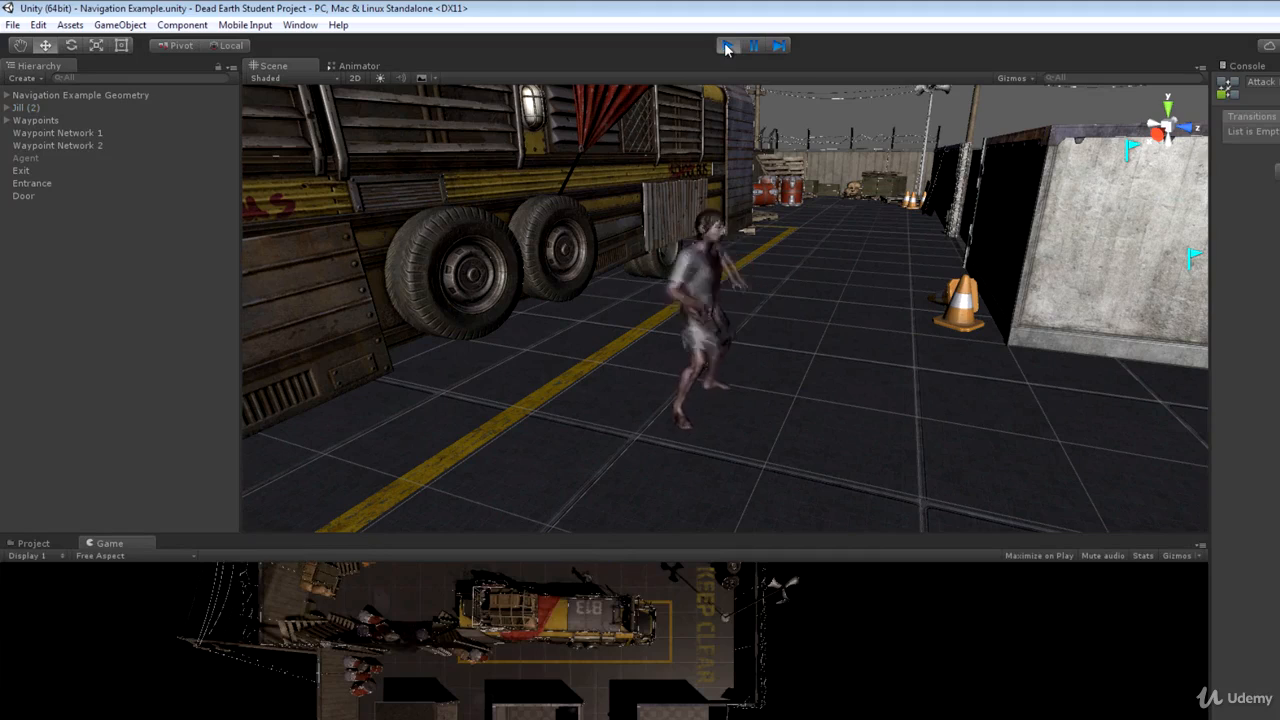
pyautogui.click(727, 46)
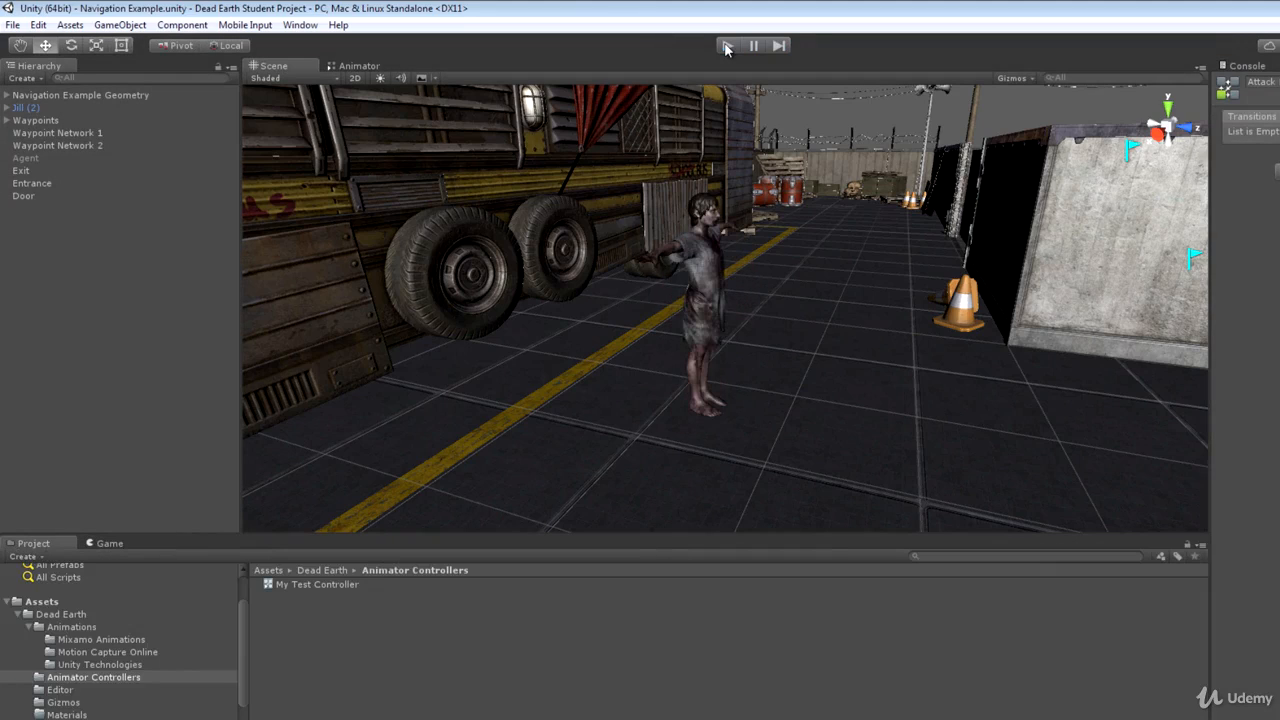
# - Set the Attack Layer's weight to 1 in the Animator
pyautogui.click(360, 65)
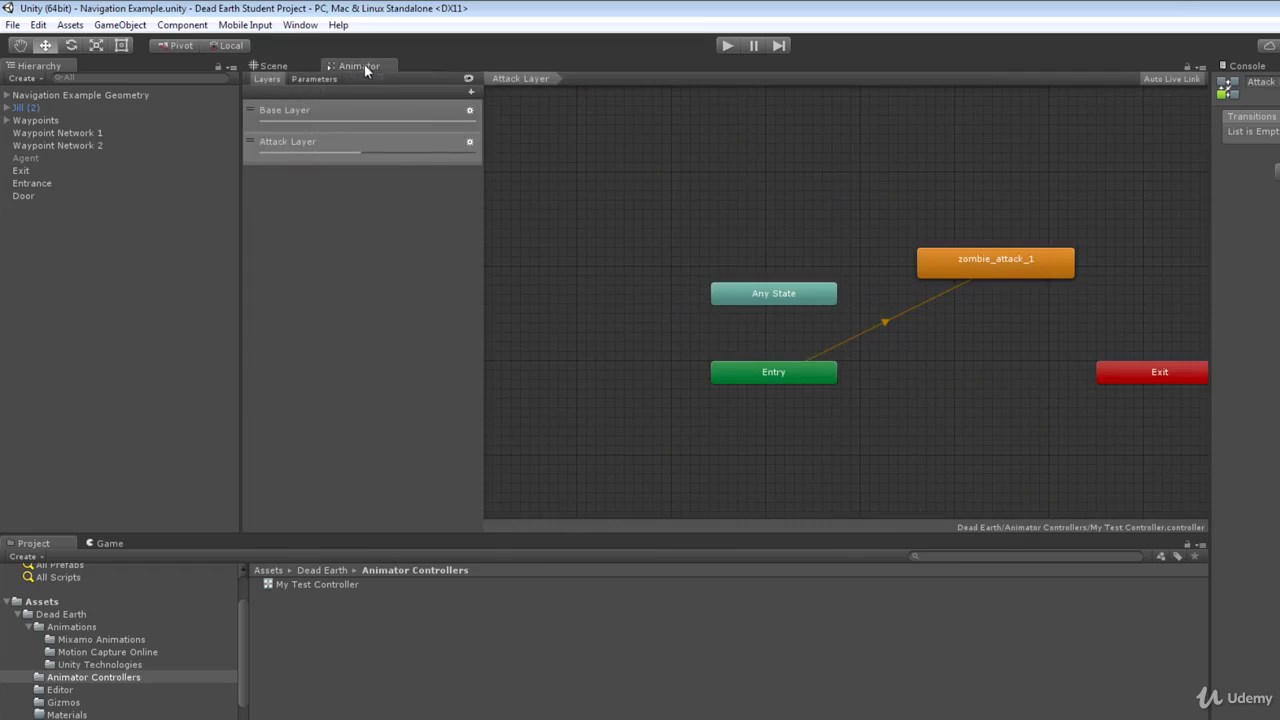
pyautogui.click(470, 145)
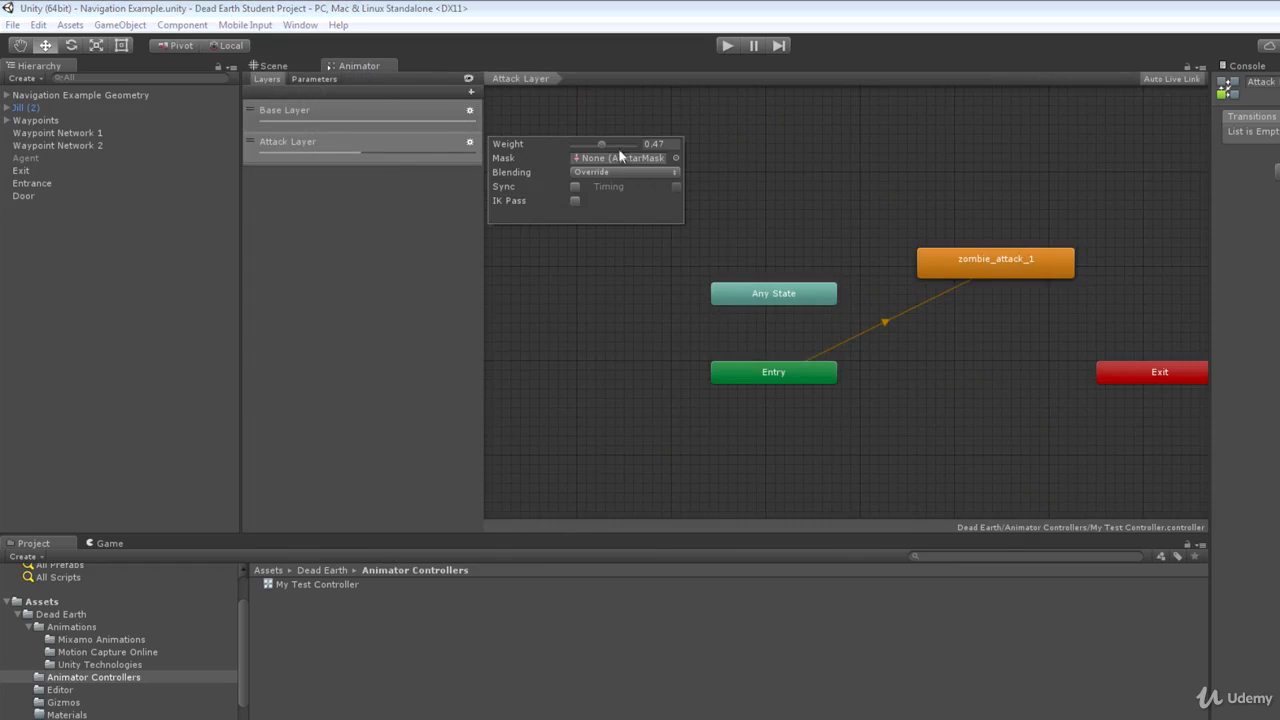
pyautogui.moveTo(601, 143); pyautogui.dragTo(659, 144)
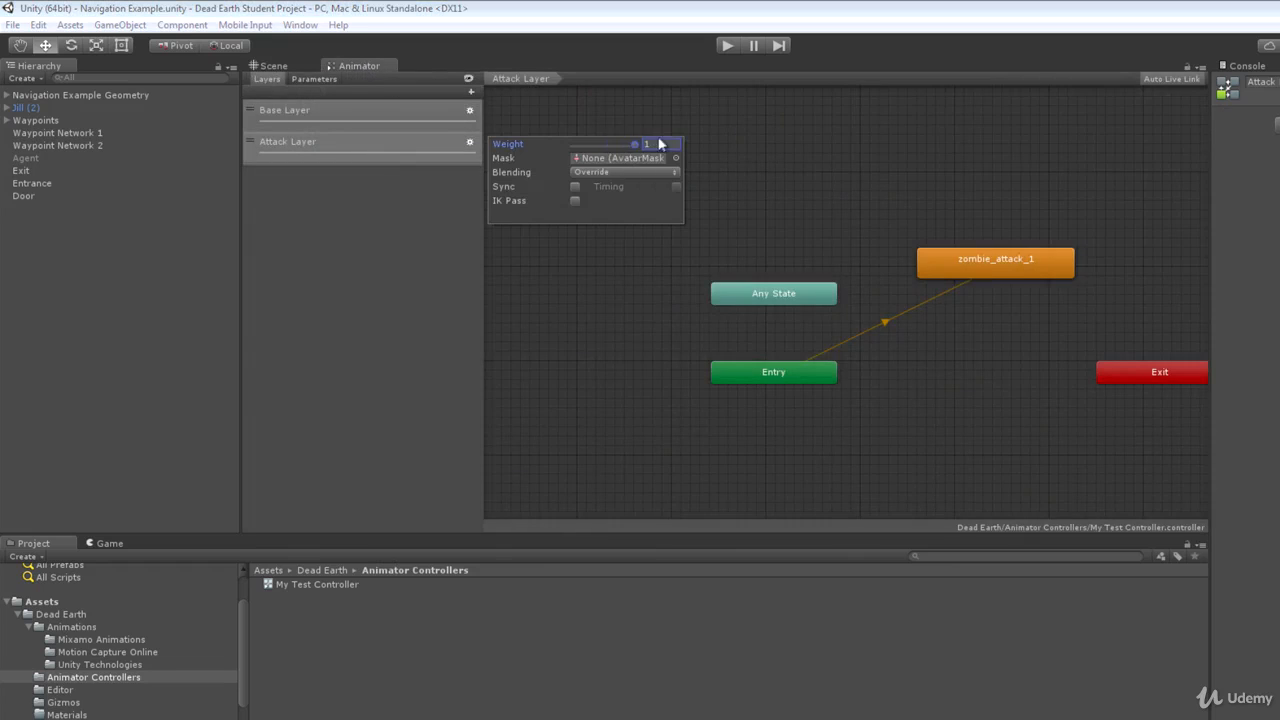
pyautogui.click(331, 234)
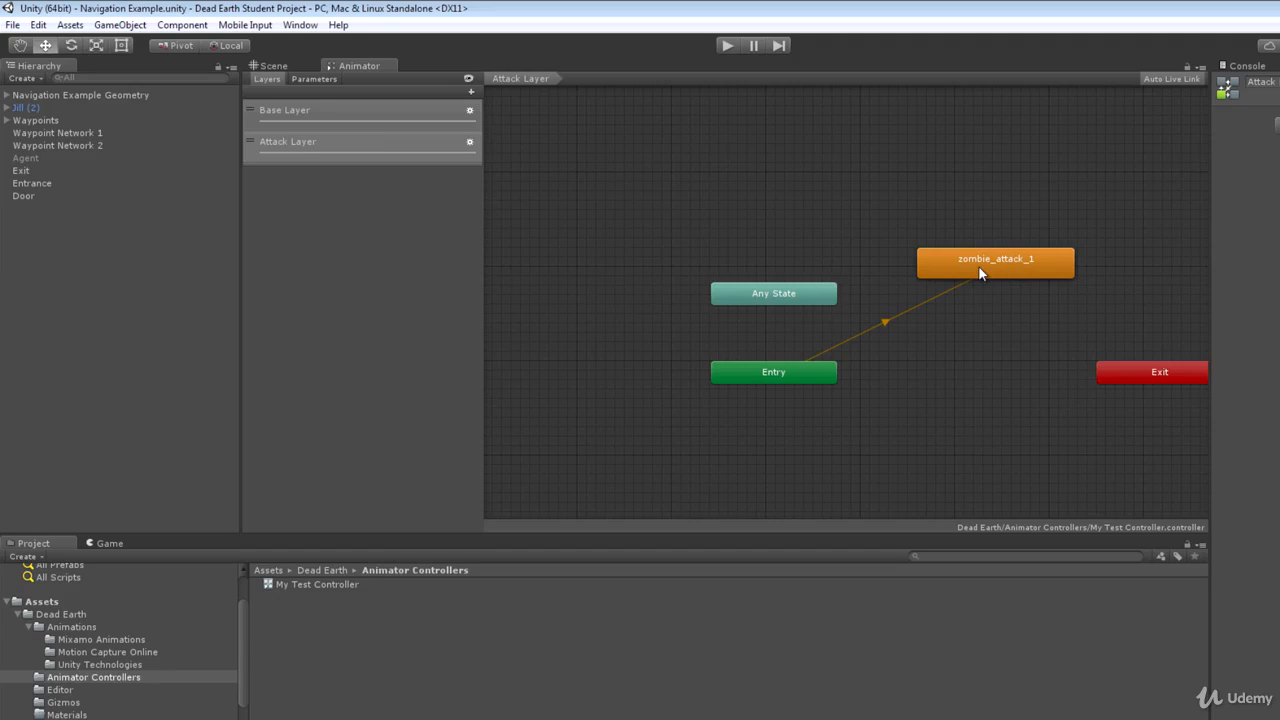
pyautogui.click(306, 78)
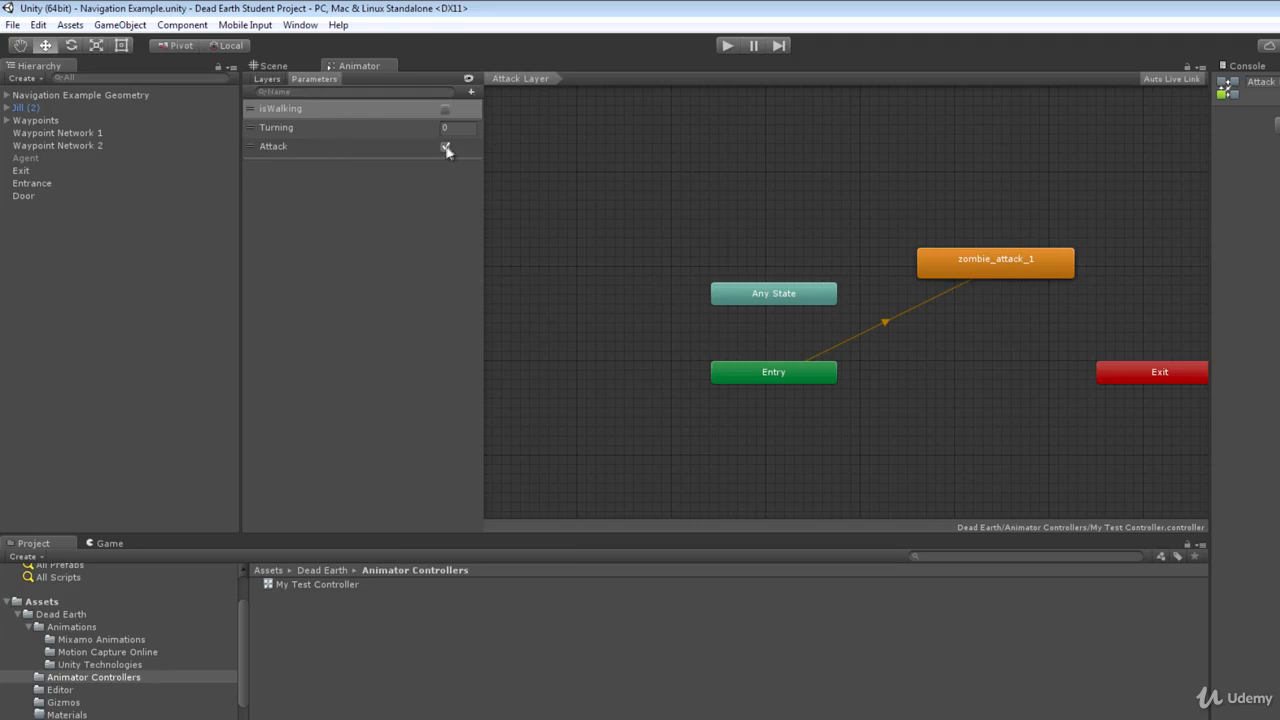
pyautogui.click(289, 63)
pyautogui.click(355, 66)
pyautogui.click(268, 79)
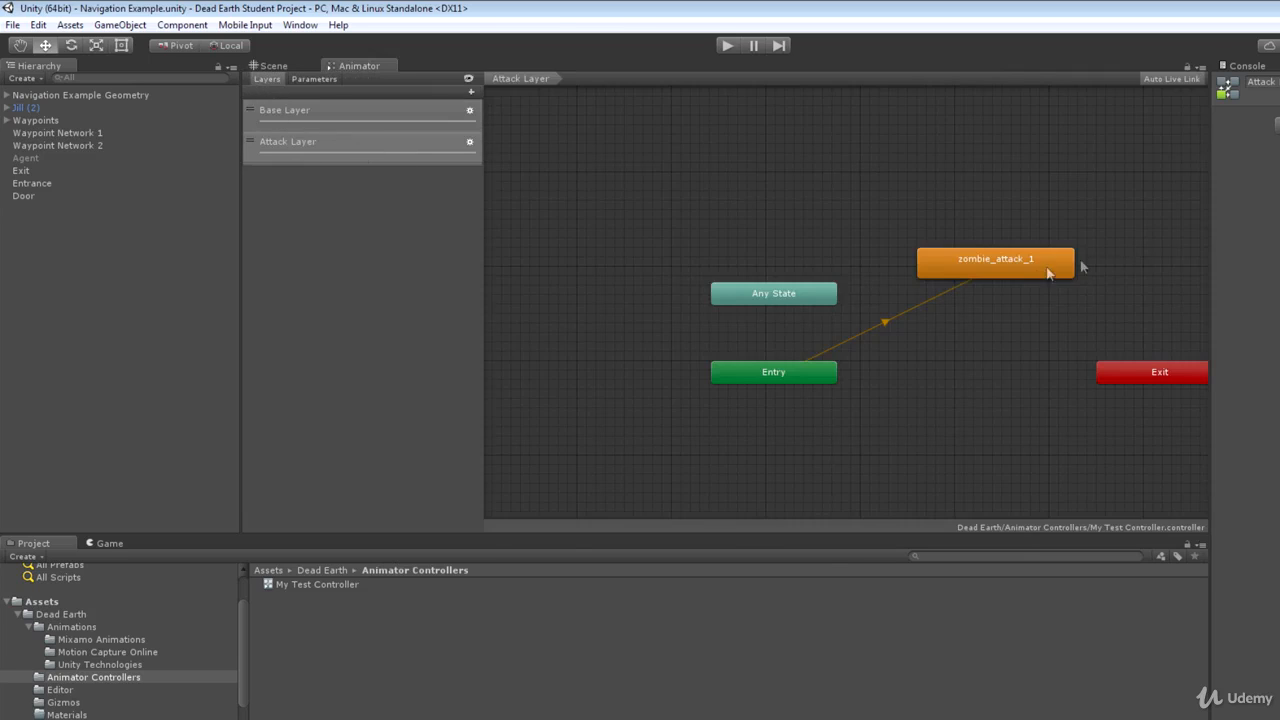
# - Move the zombie_attack_1 state up in the Attack Layer and create an empty state below it, beside Any State
pyautogui.moveTo(1075, 265); pyautogui.dragTo(990, 152)
pyautogui.rightClick(949, 266)
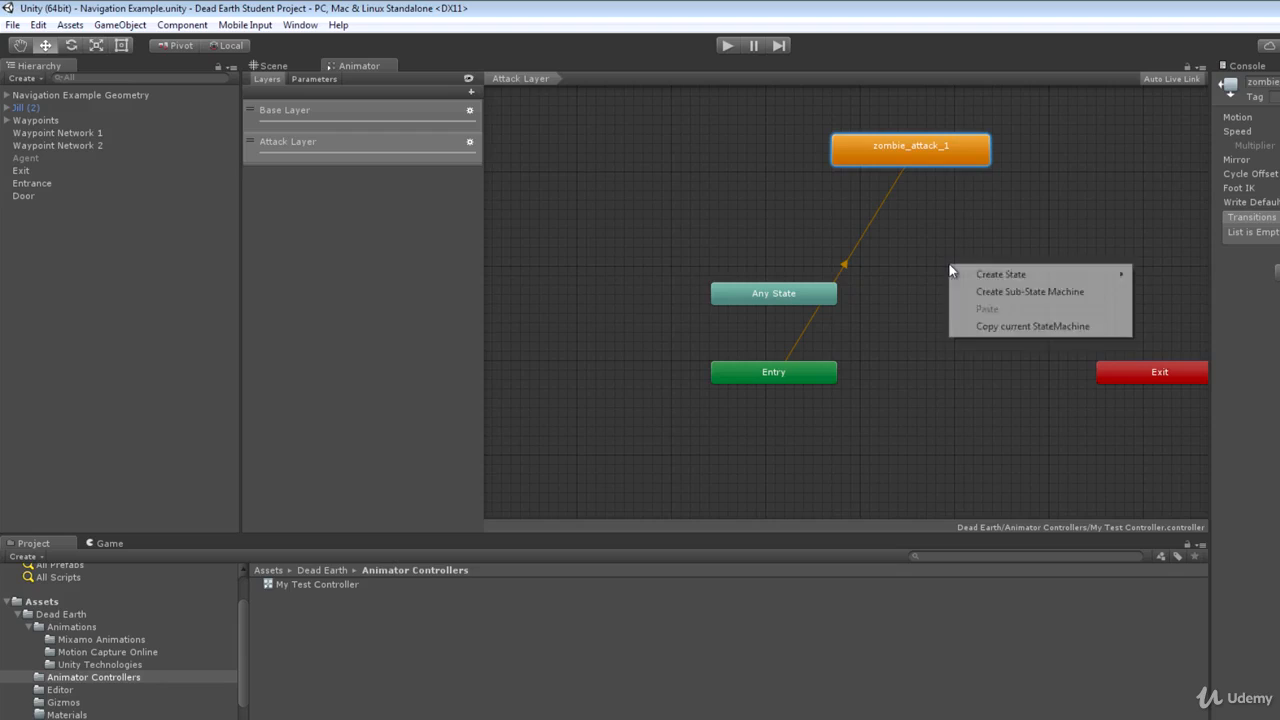
pyautogui.moveTo(1016, 281)
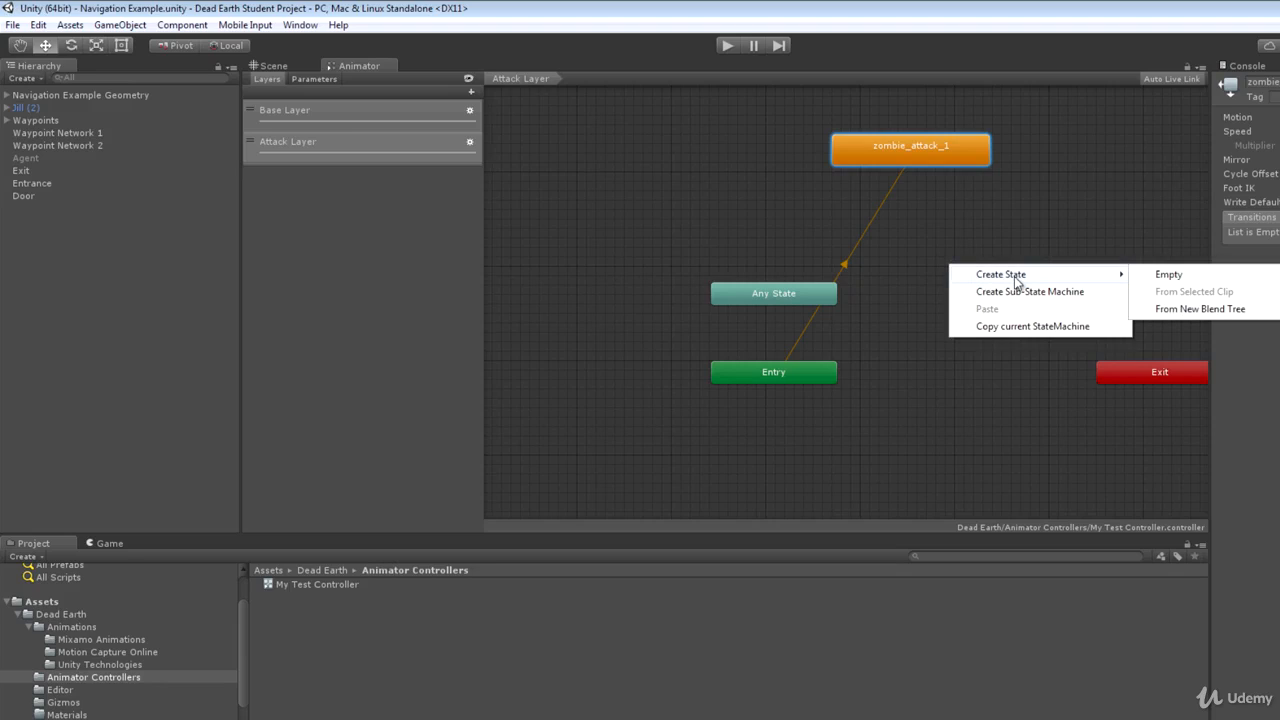
pyautogui.click(1166, 276)
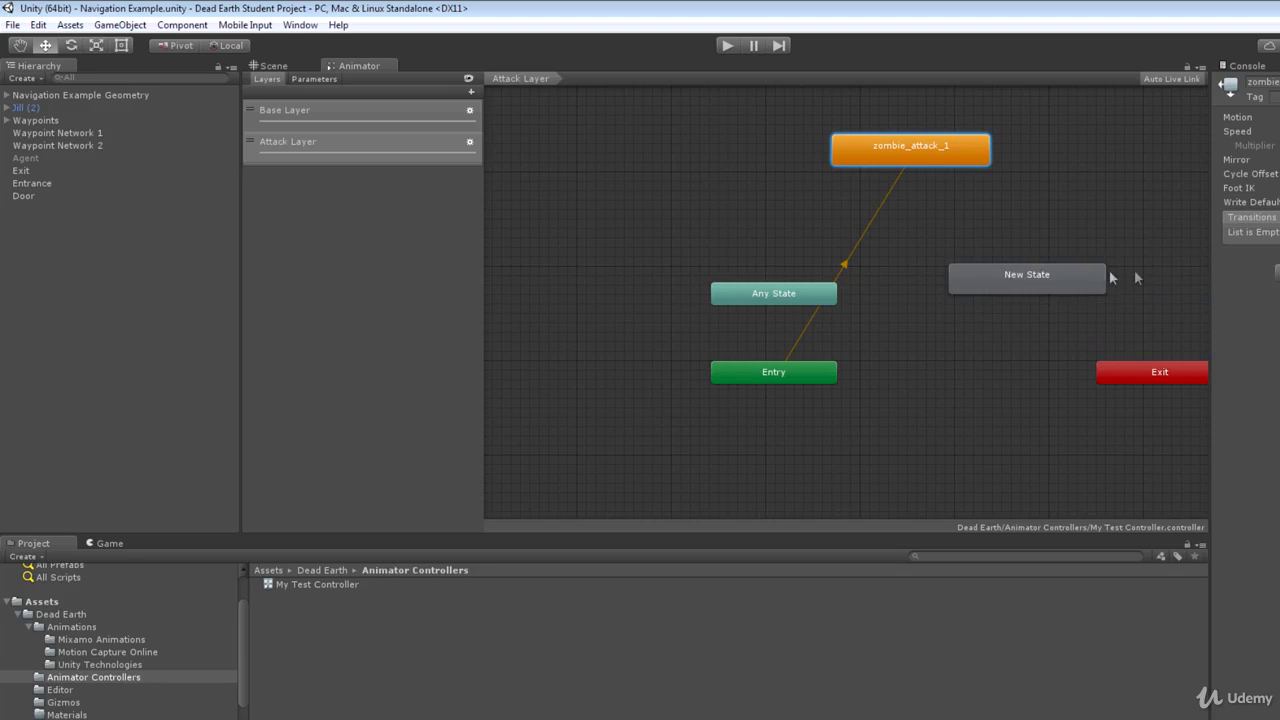
pyautogui.moveTo(1062, 278); pyautogui.dragTo(973, 308)
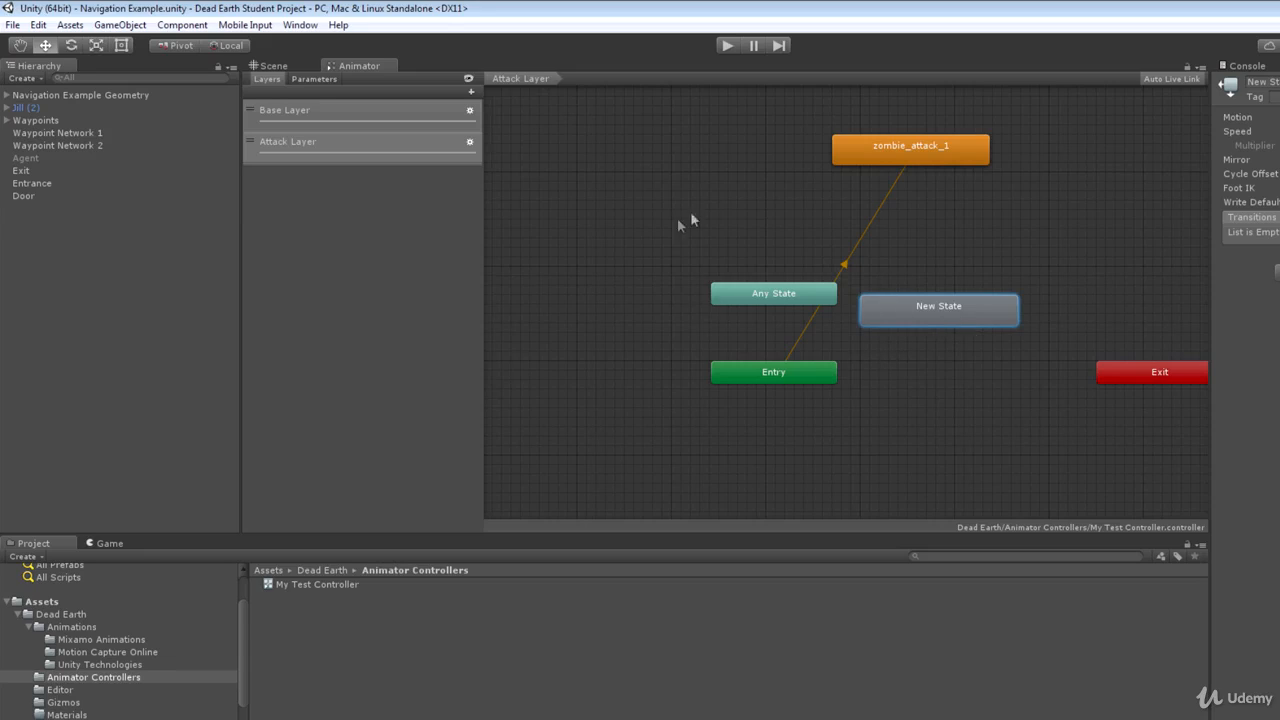
# - Make New State the Attack Layer's default state and adjust its position in the graph
pyautogui.rightClick(947, 317)
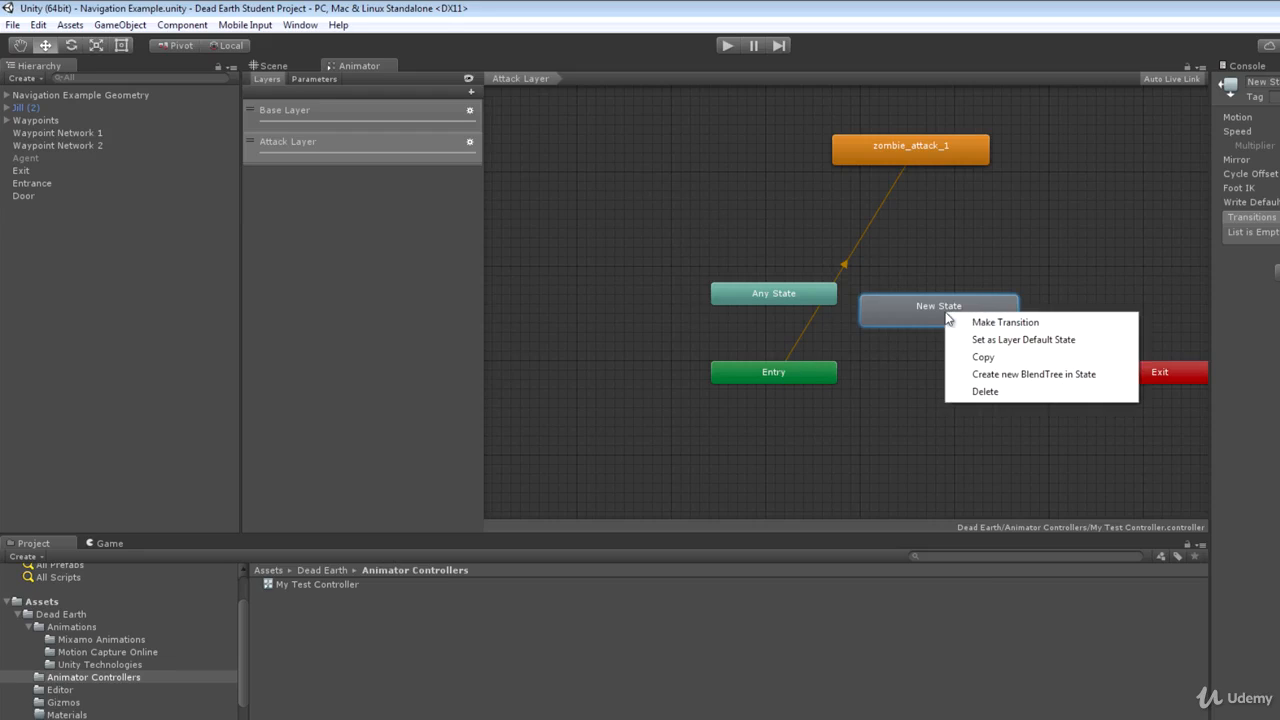
pyautogui.click(1008, 340)
pyautogui.moveTo(960, 315); pyautogui.dragTo(951, 337)
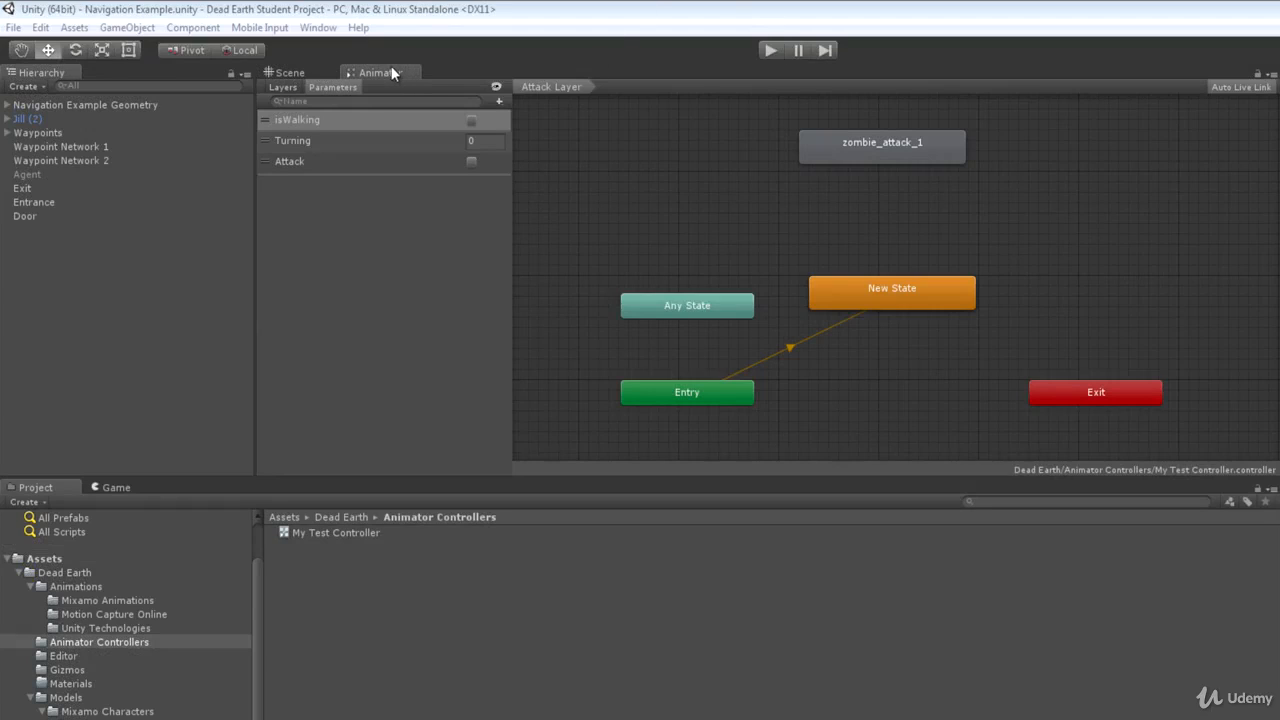
# - Dock the Animator window alongside the Project and Game views and bring it up during Play mode
pyautogui.moveTo(382, 68); pyautogui.dragTo(186, 484)
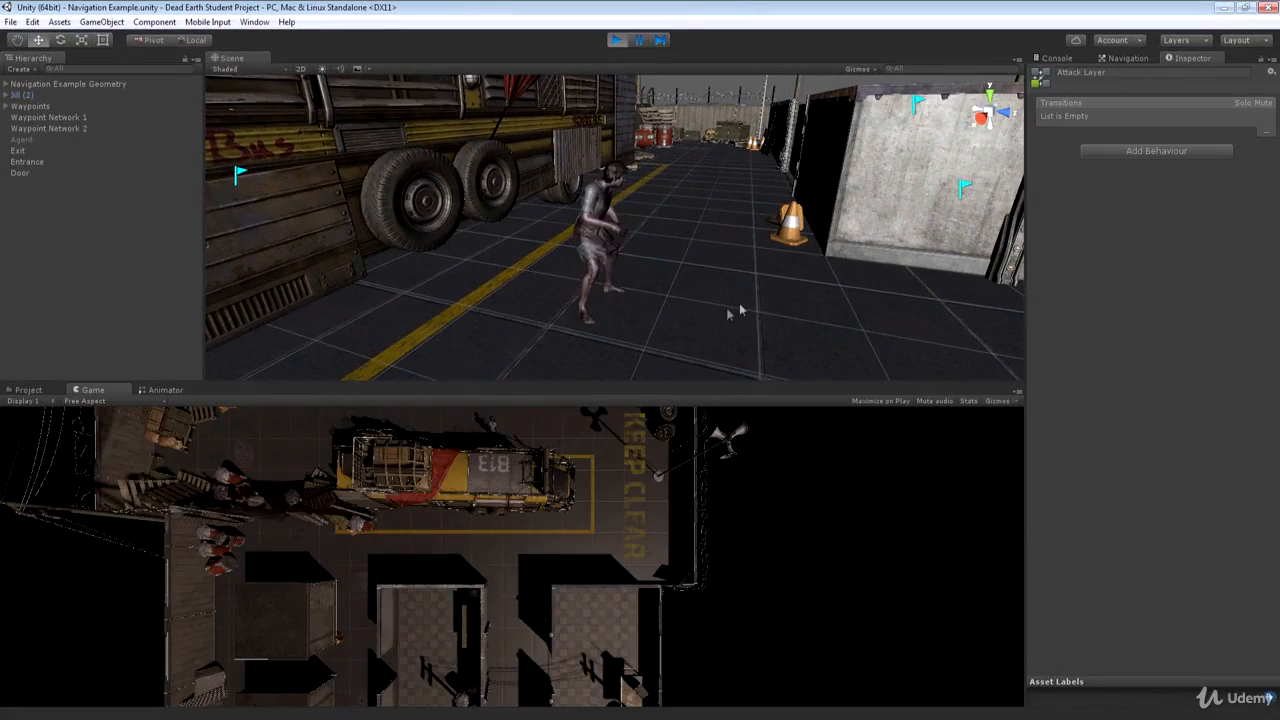
pyautogui.click(163, 390)
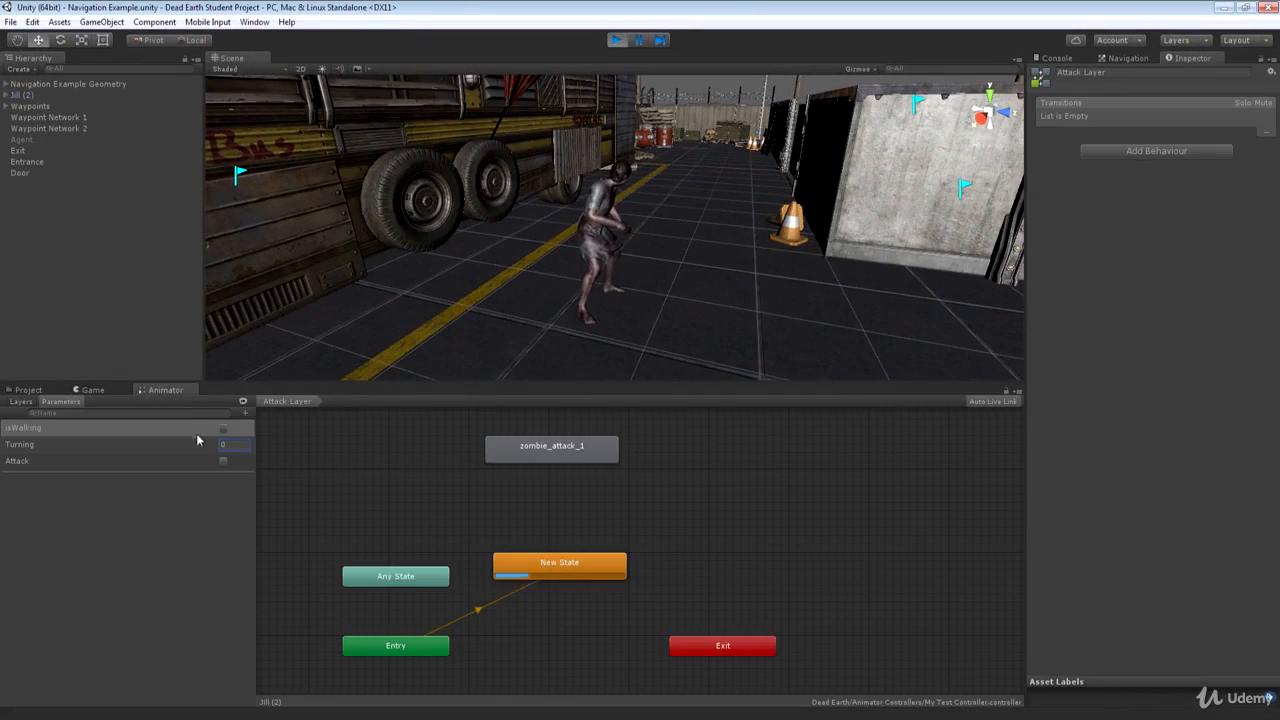
# - Test the parameters in Play mode by enabling isWalking, setting Turning to 1, -1 and 0, and enabling Attack; end with playback stopped
pyautogui.click(224, 429)
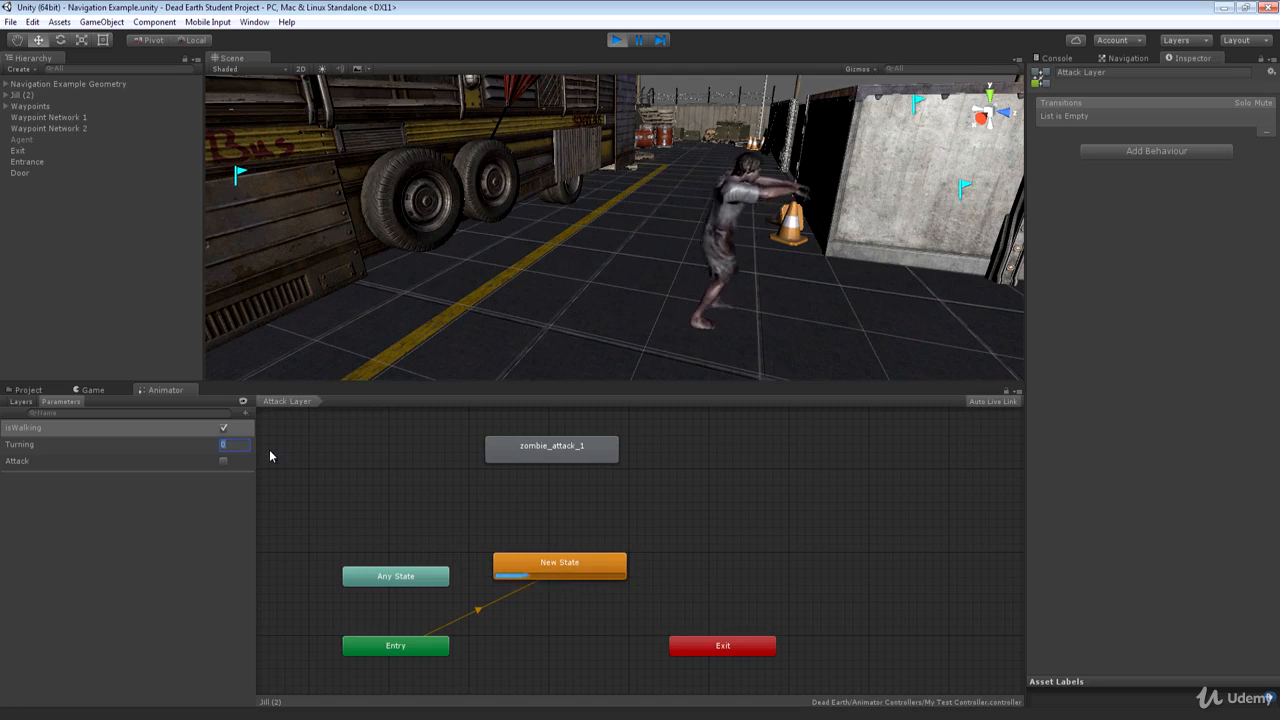
pyautogui.press('BackSpace')
pyautogui.write('1')
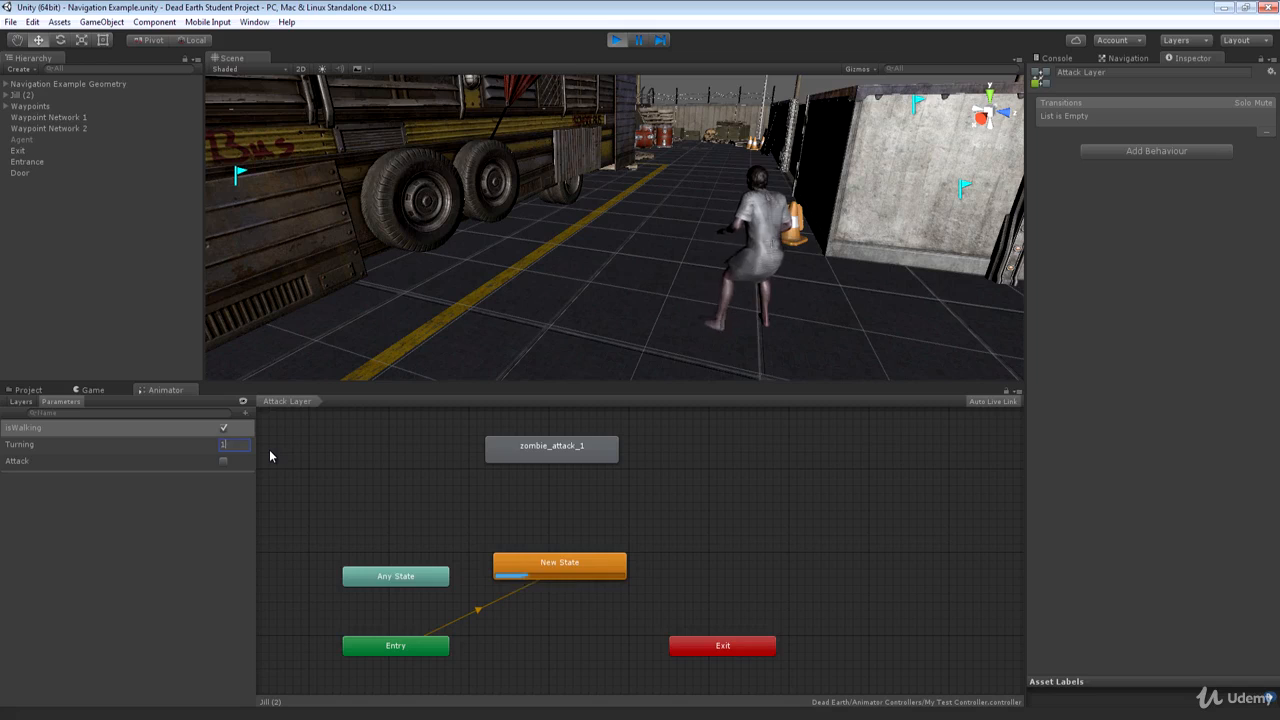
pyautogui.press('BackSpace')
pyautogui.write('-1')
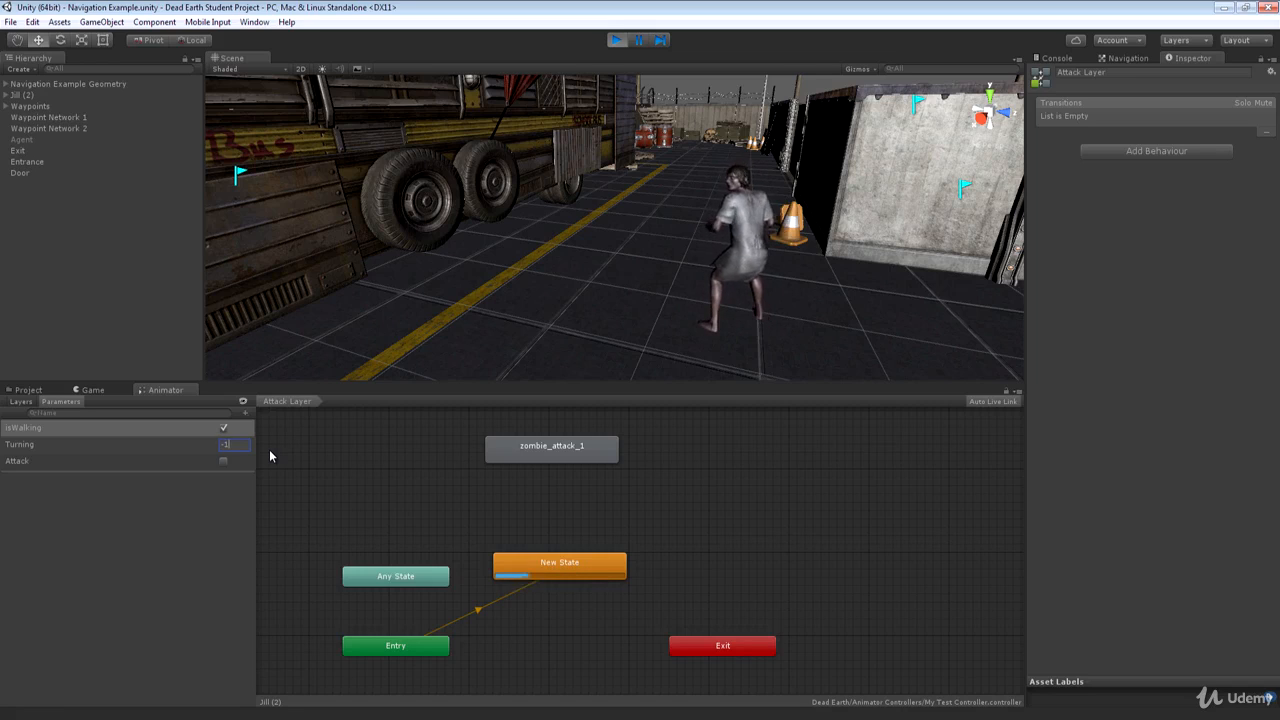
pyautogui.press('BackSpace')
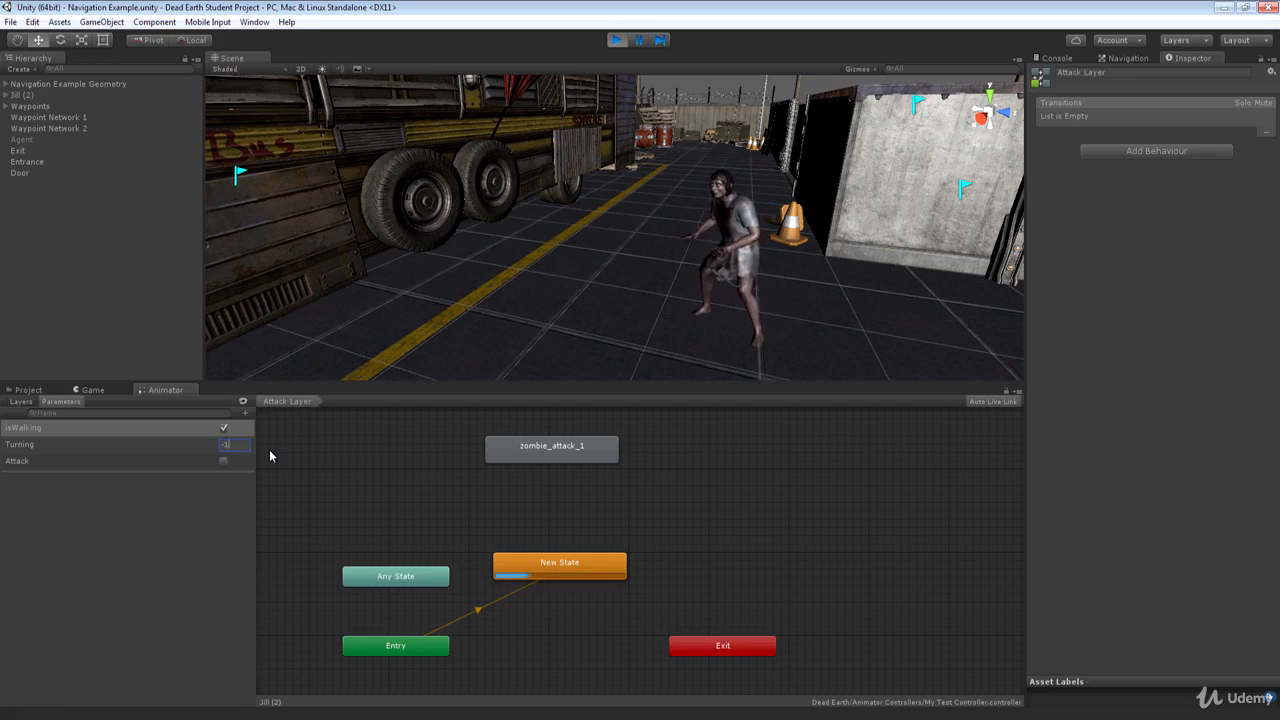
pyautogui.press('BackSpace')
pyautogui.write('0')
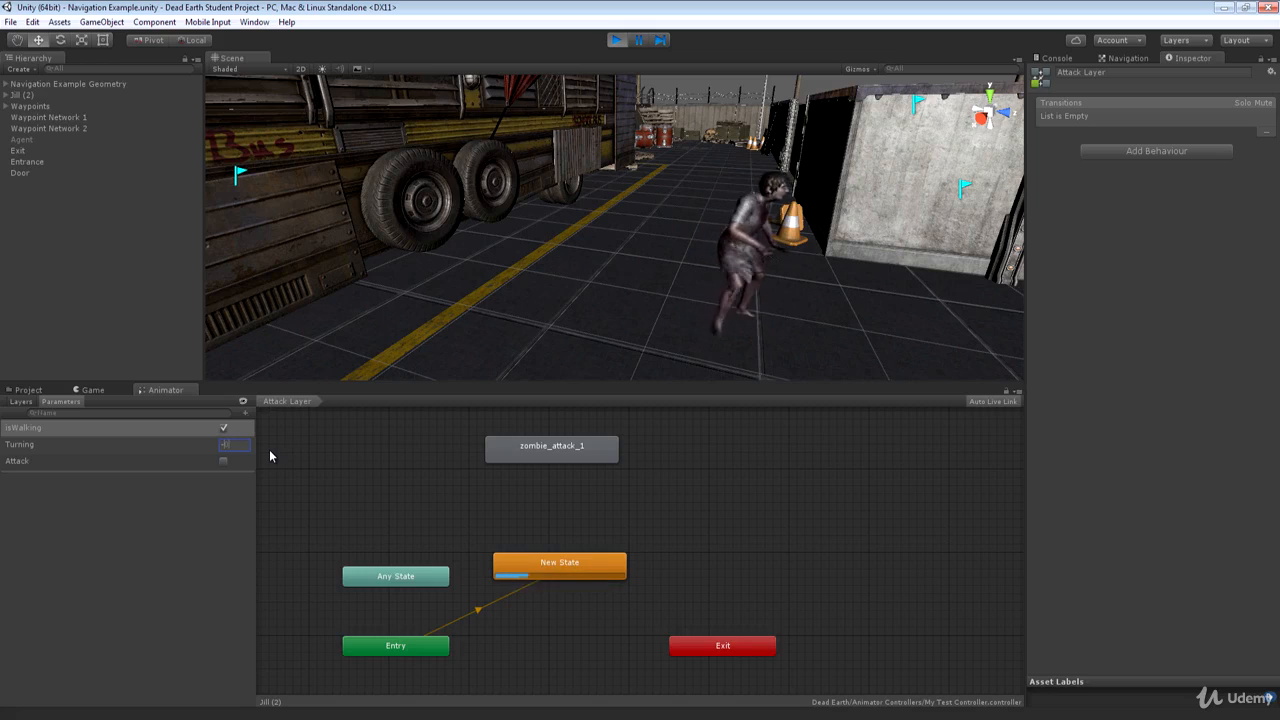
pyautogui.click(223, 461)
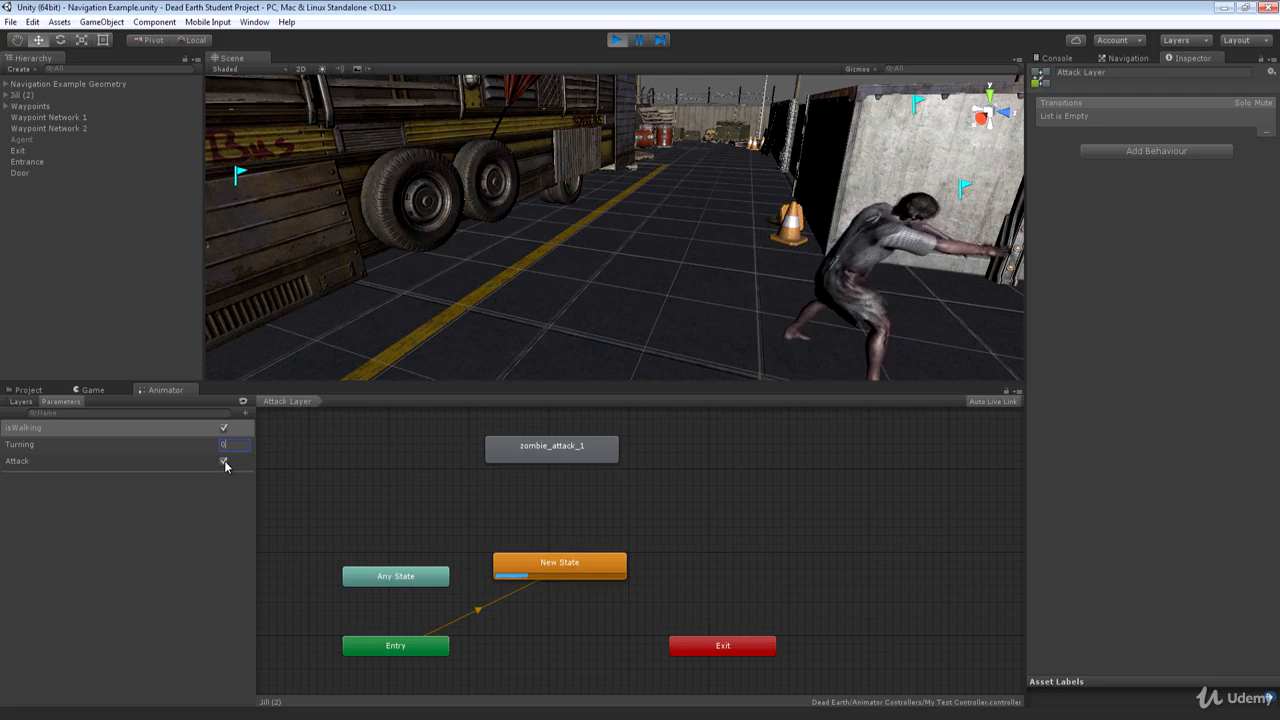
pyautogui.hotkey('ctrl', 'p')
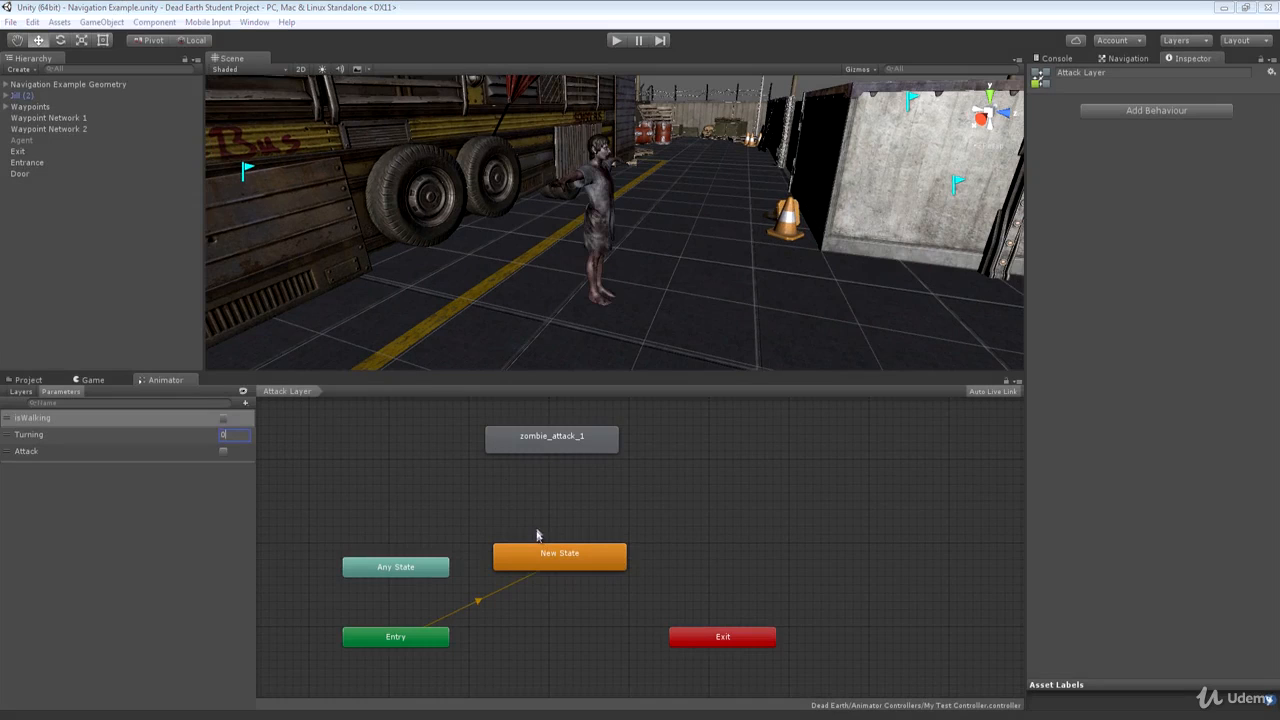
# - Line up New State beneath zombie_attack_1 and create transitions between the two states in both directions
pyautogui.moveTo(556, 559)
pyautogui.mouseDown()
pyautogui.moveTo(596, 539)
pyautogui.moveTo(574, 567)
pyautogui.moveTo(568, 556)
pyautogui.mouseUp()
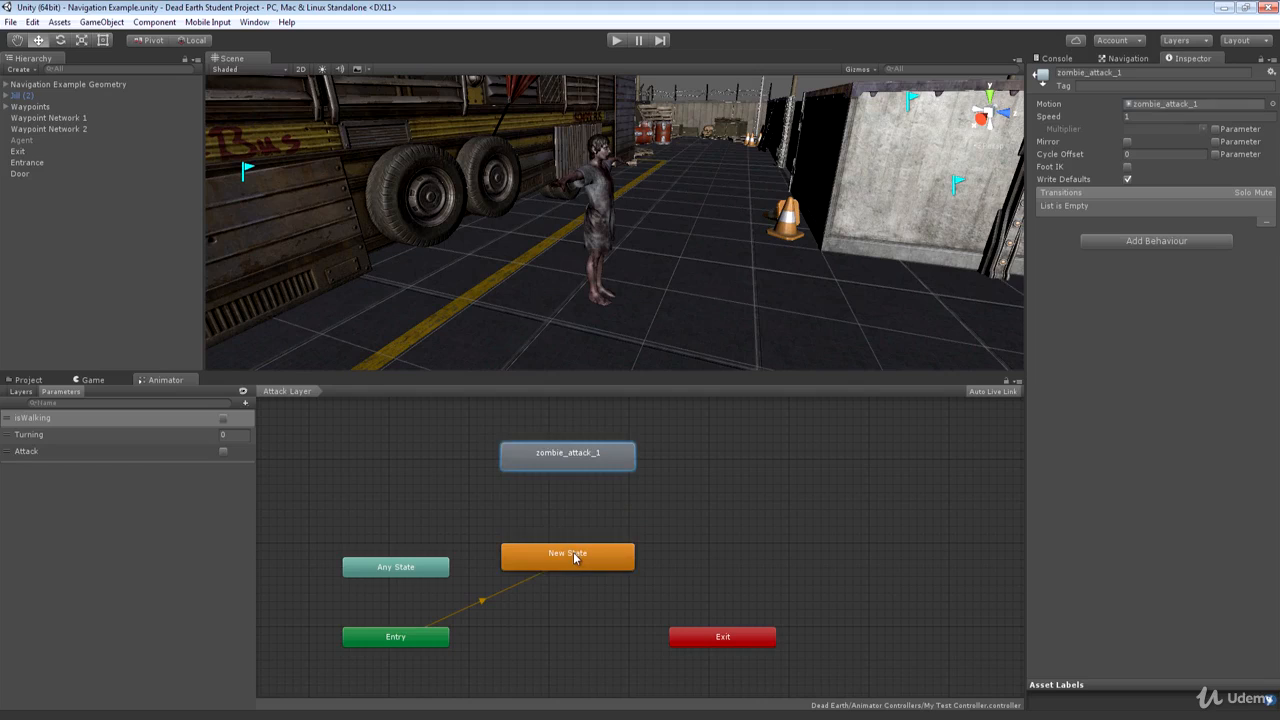
pyautogui.rightClick(575, 558)
pyautogui.click(630, 562)
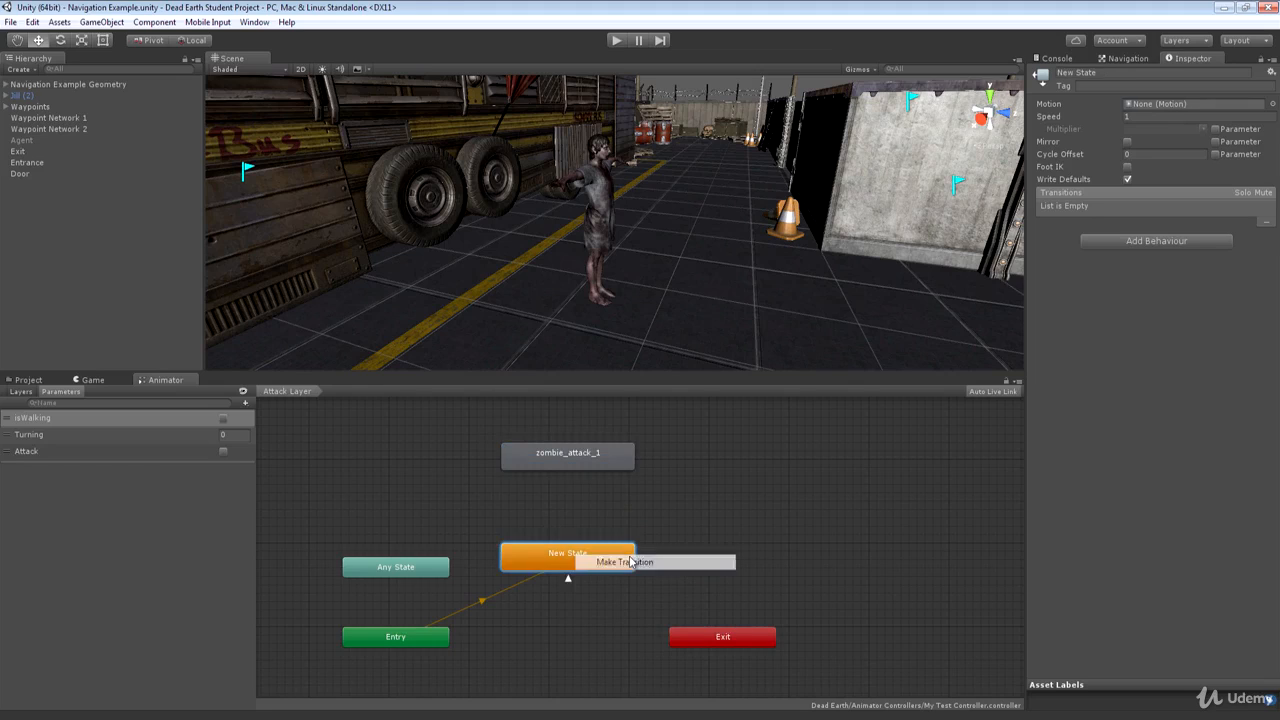
pyautogui.click(581, 460)
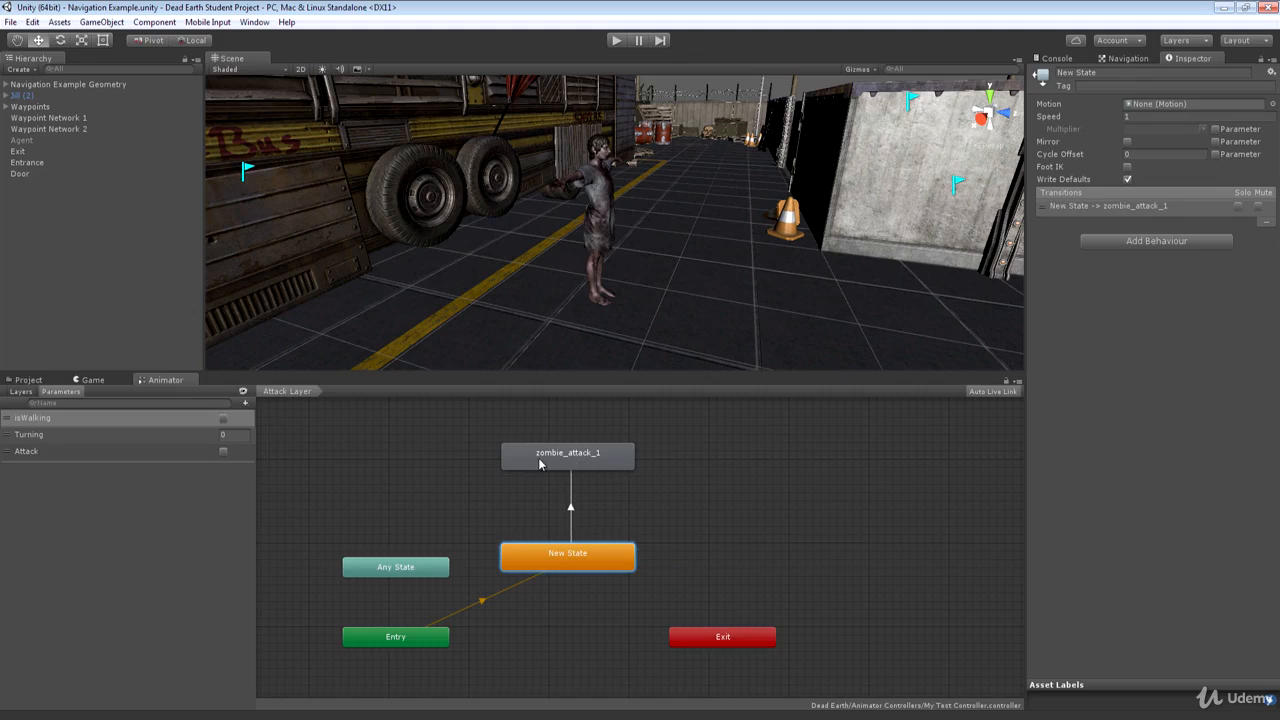
pyautogui.rightClick(581, 465)
pyautogui.click(582, 463)
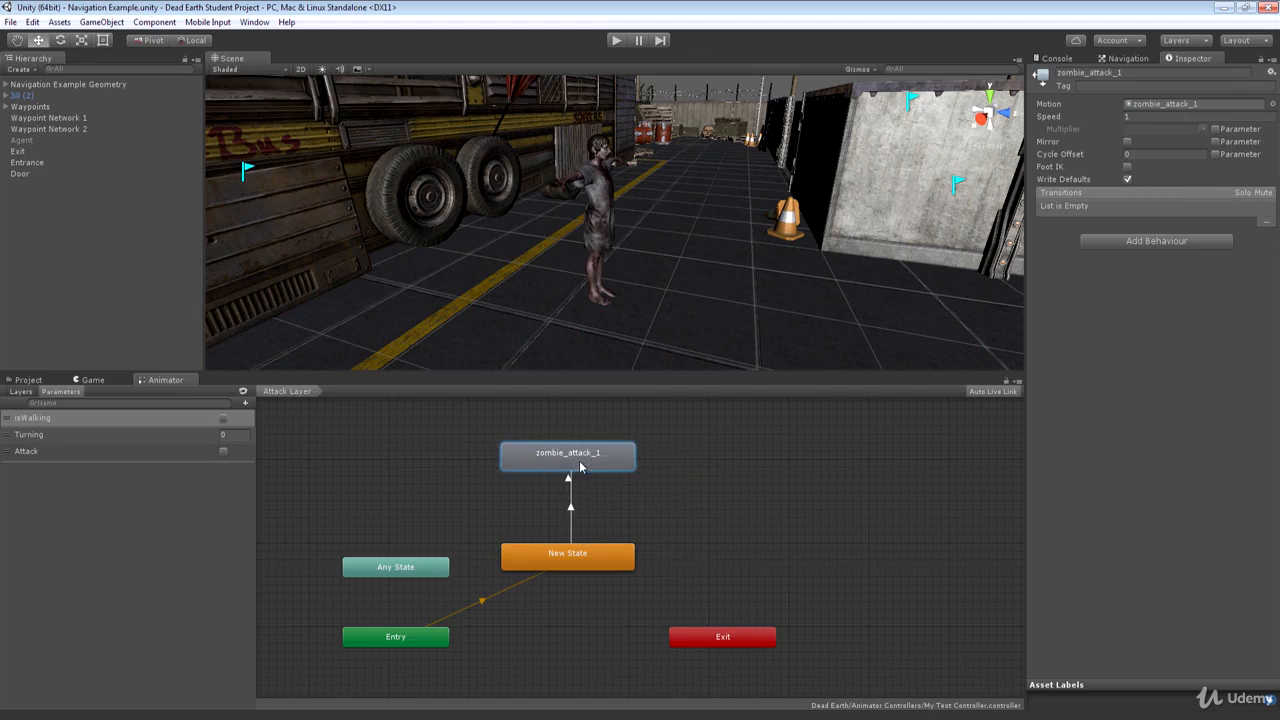
pyautogui.click(564, 556)
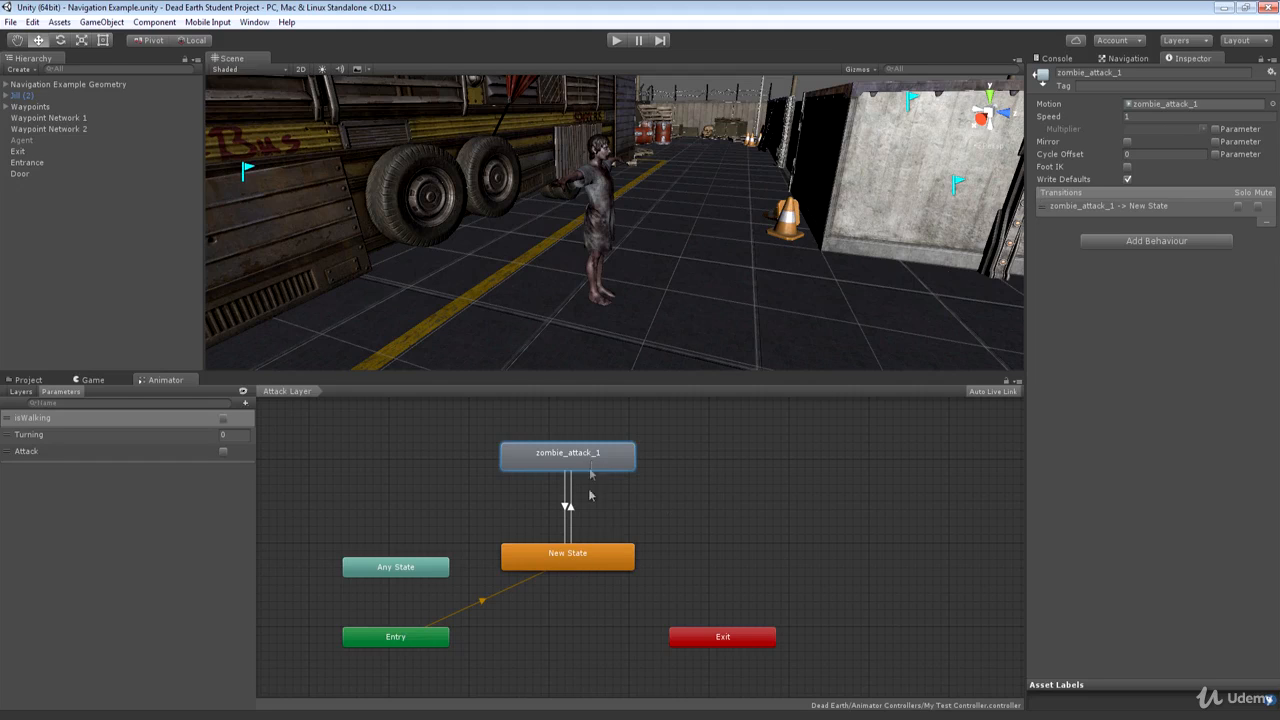
# - Rename New State in the Attack Layer to "Empty State"
pyautogui.click(588, 556)
pyautogui.click(1097, 74)
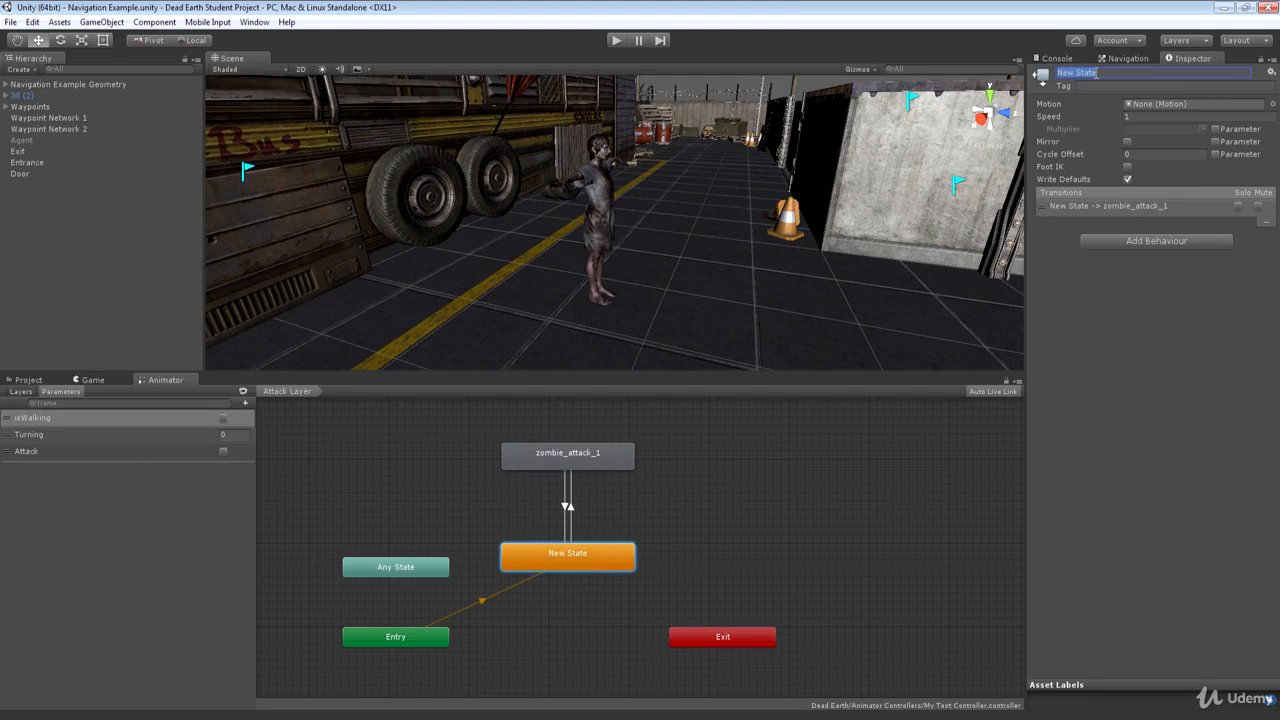
pyautogui.press('BackSpace')
pyautogui.write('Empty State')
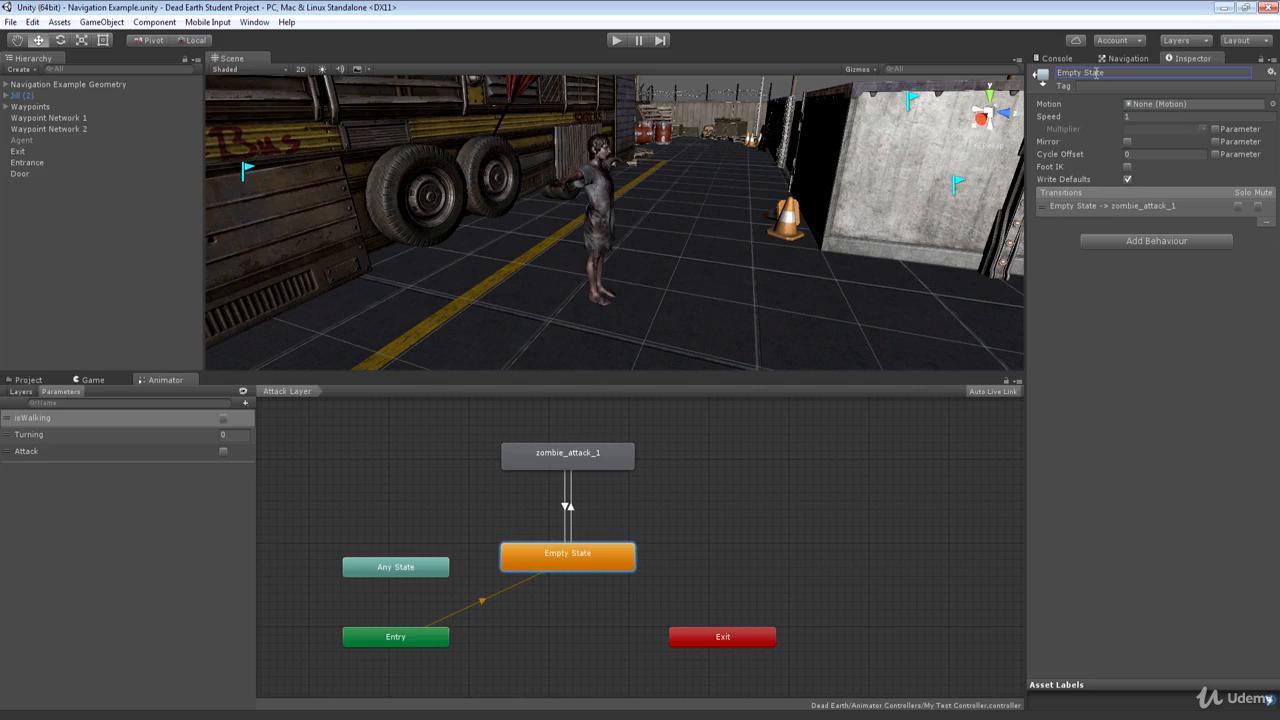
# - Disable Has Exit Time on the transition from Empty State to zombie_attack_1 and add the condition Attack is true
pyautogui.click(567, 508)
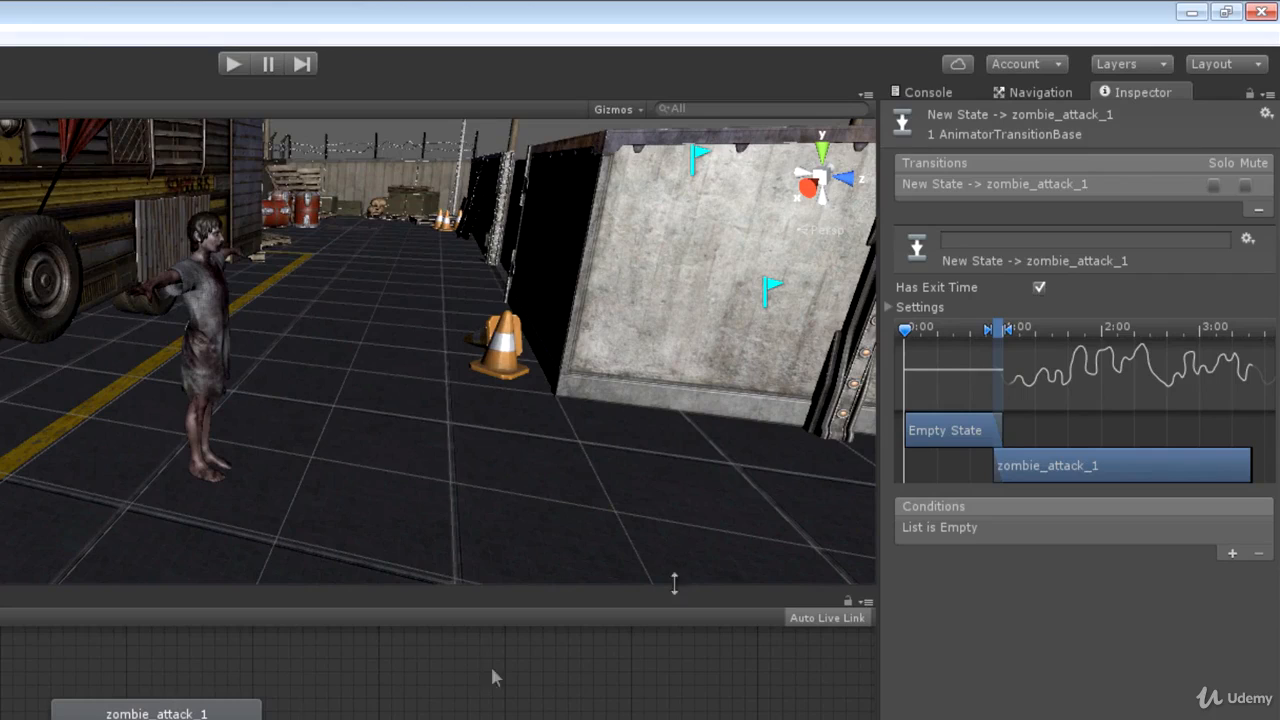
pyautogui.click(1040, 288)
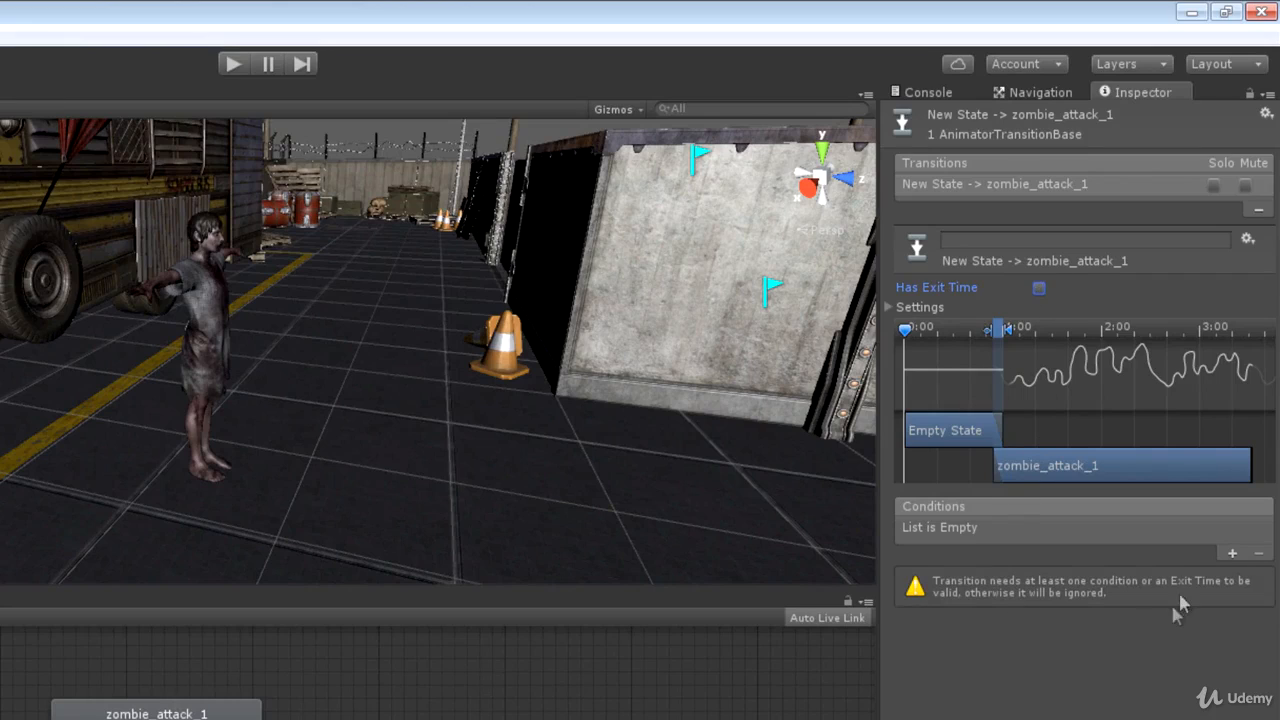
pyautogui.click(1232, 552)
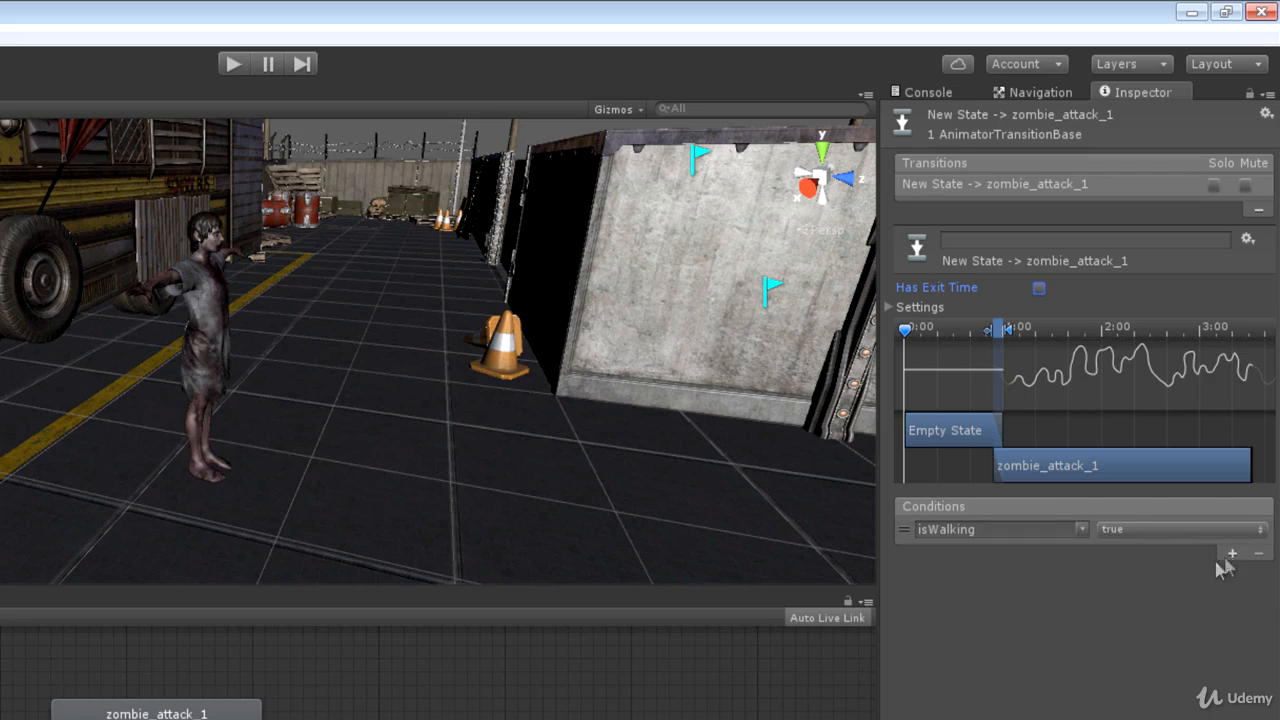
pyautogui.click(1080, 529)
pyautogui.click(1125, 602)
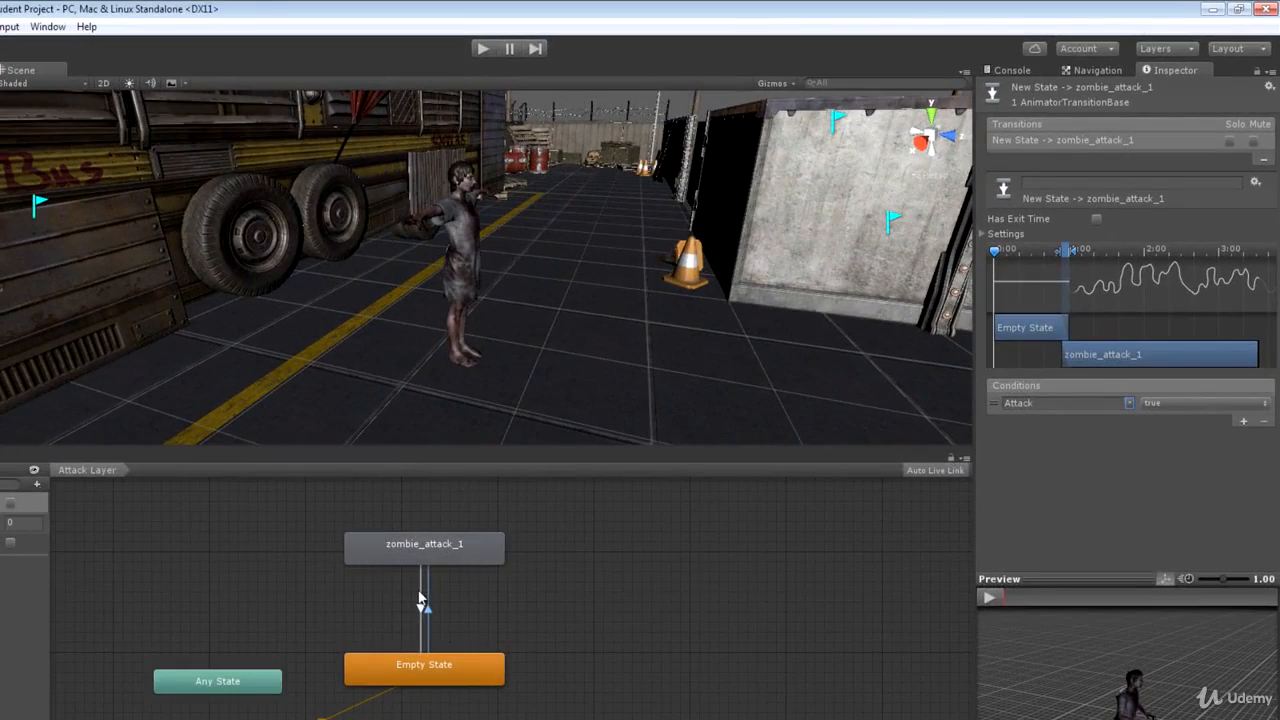
# - Add the condition Attack is false to the transition from zombie_attack_1 back to Empty State
pyautogui.click(420, 590)
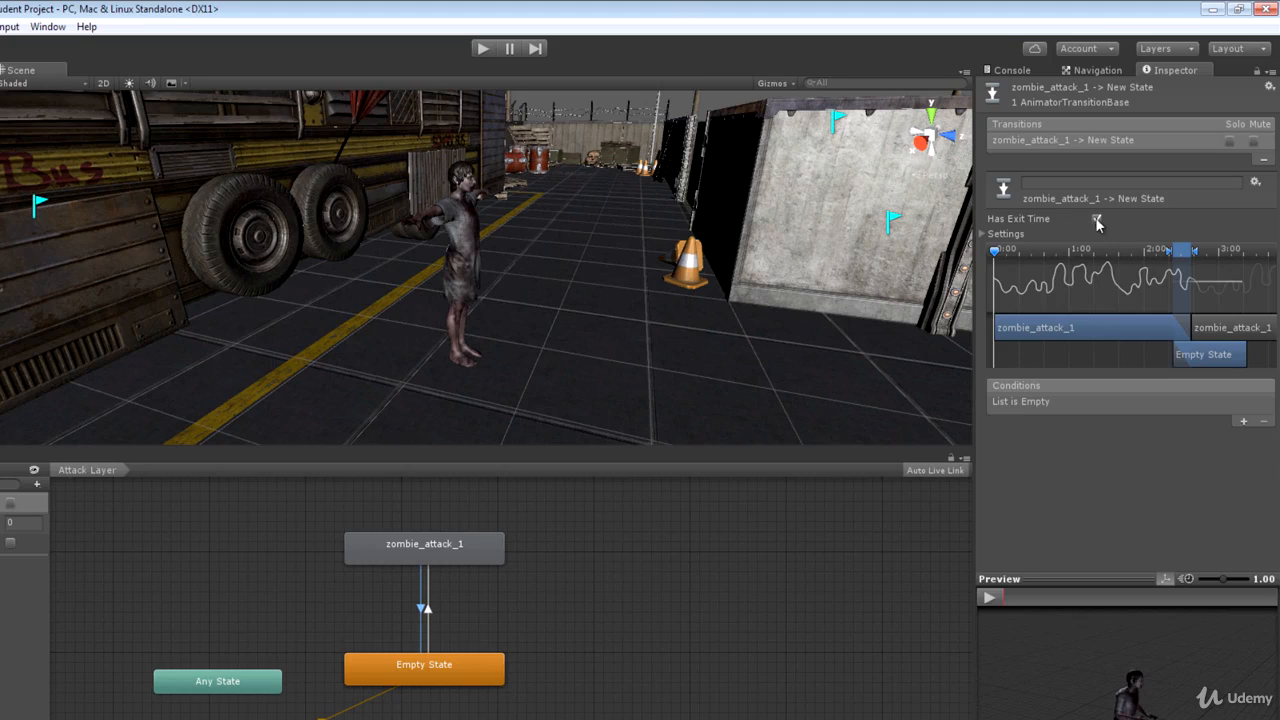
pyautogui.click(1244, 421)
pyautogui.click(1129, 403)
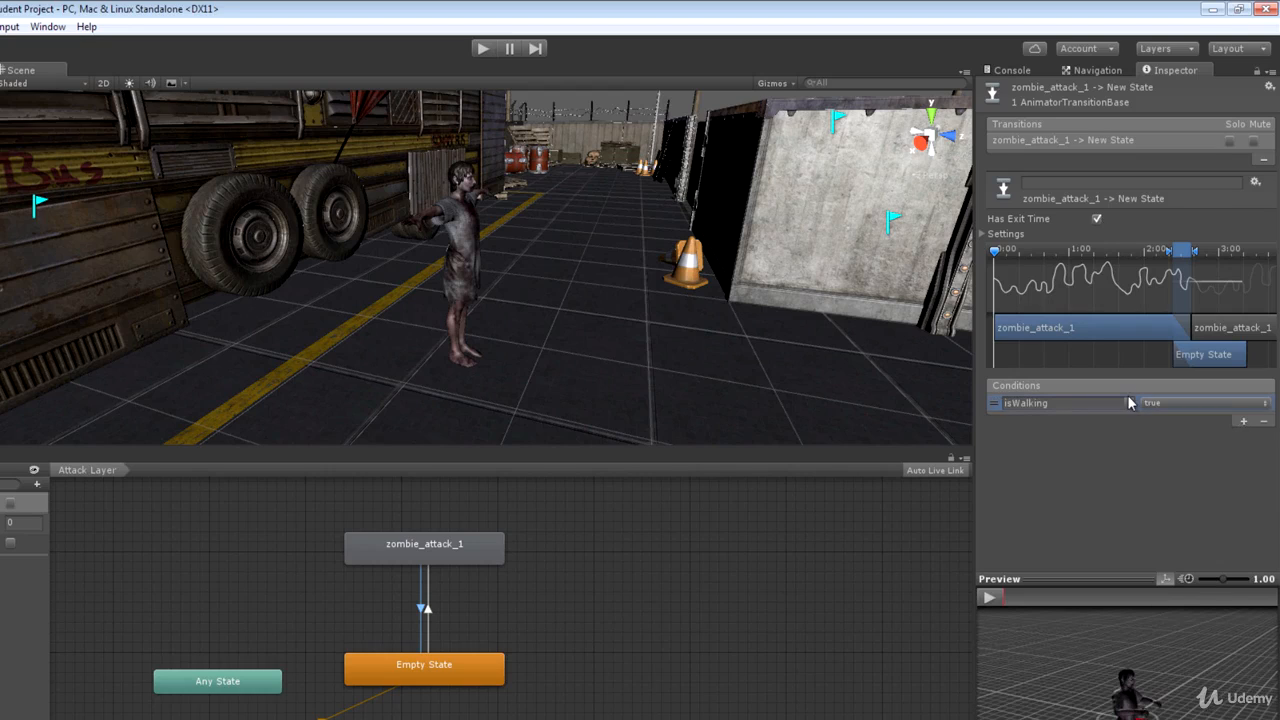
pyautogui.click(1128, 403)
pyautogui.click(1150, 457)
pyautogui.click(1194, 408)
pyautogui.click(1178, 440)
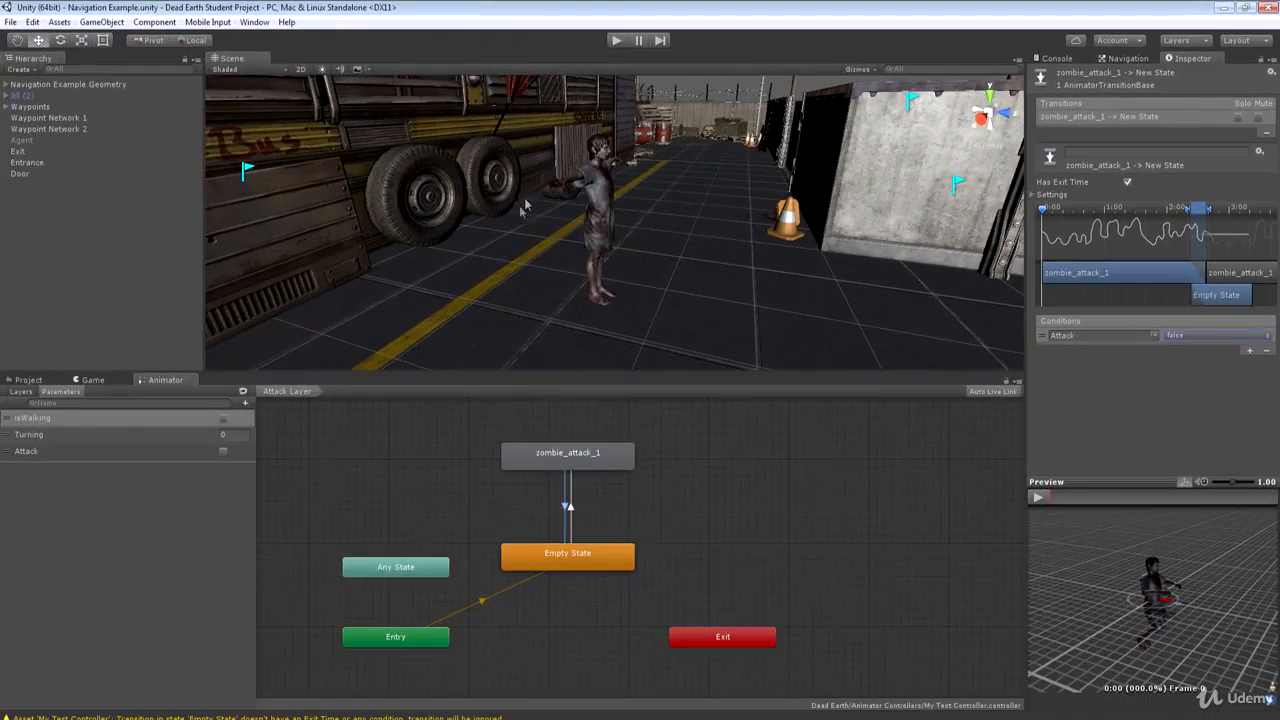
# - Enter Play mode and switch the Attack parameter on and off twice while observing the Attack Layer in the Animator
pyautogui.click(616, 40)
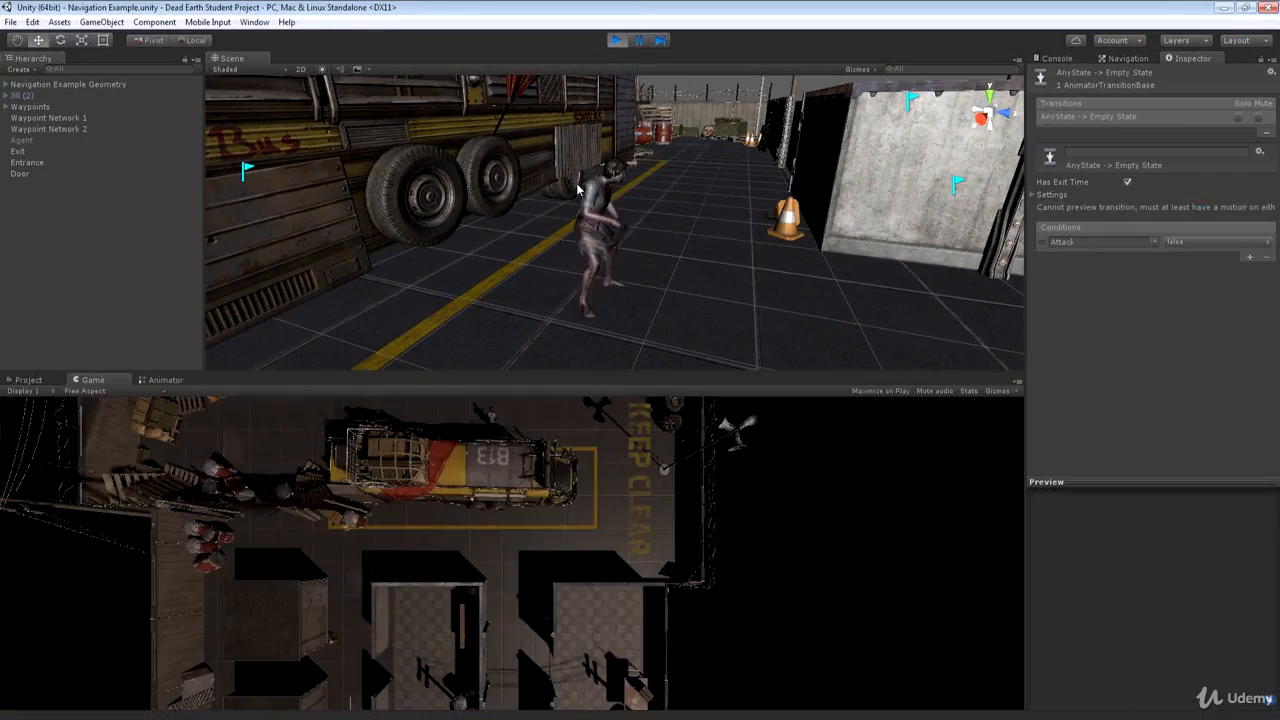
pyautogui.click(165, 380)
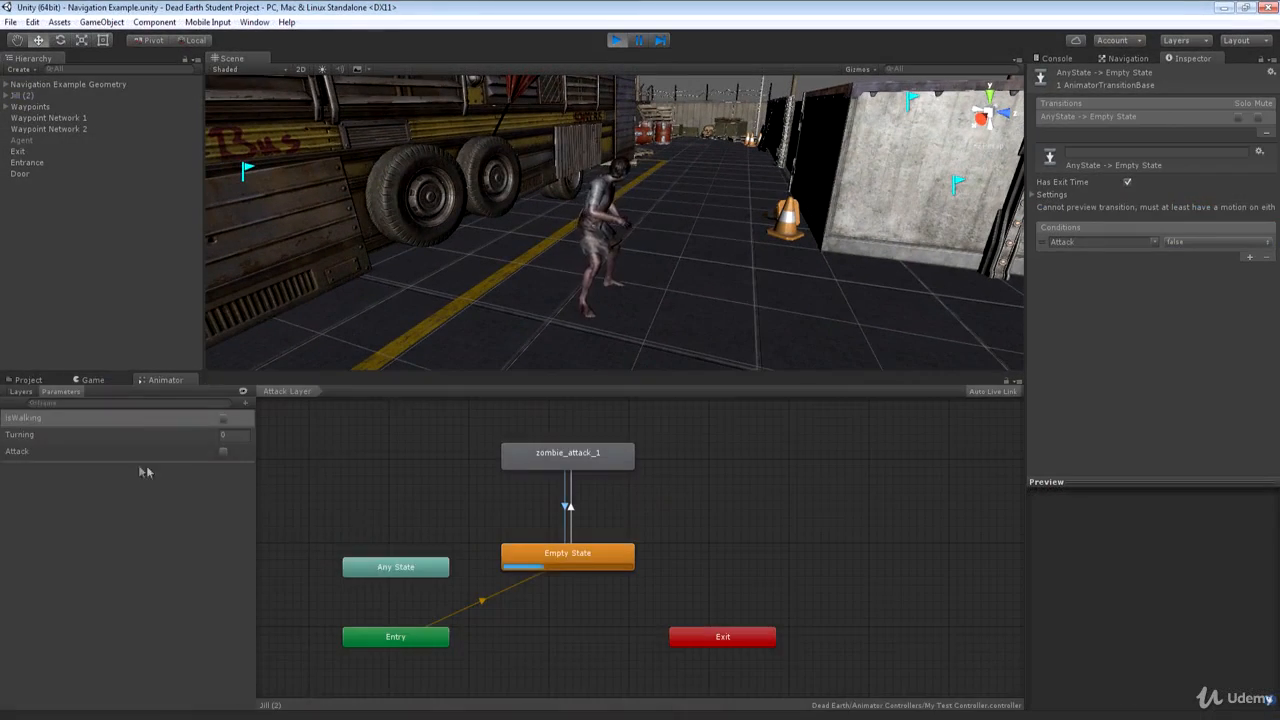
pyautogui.click(224, 452)
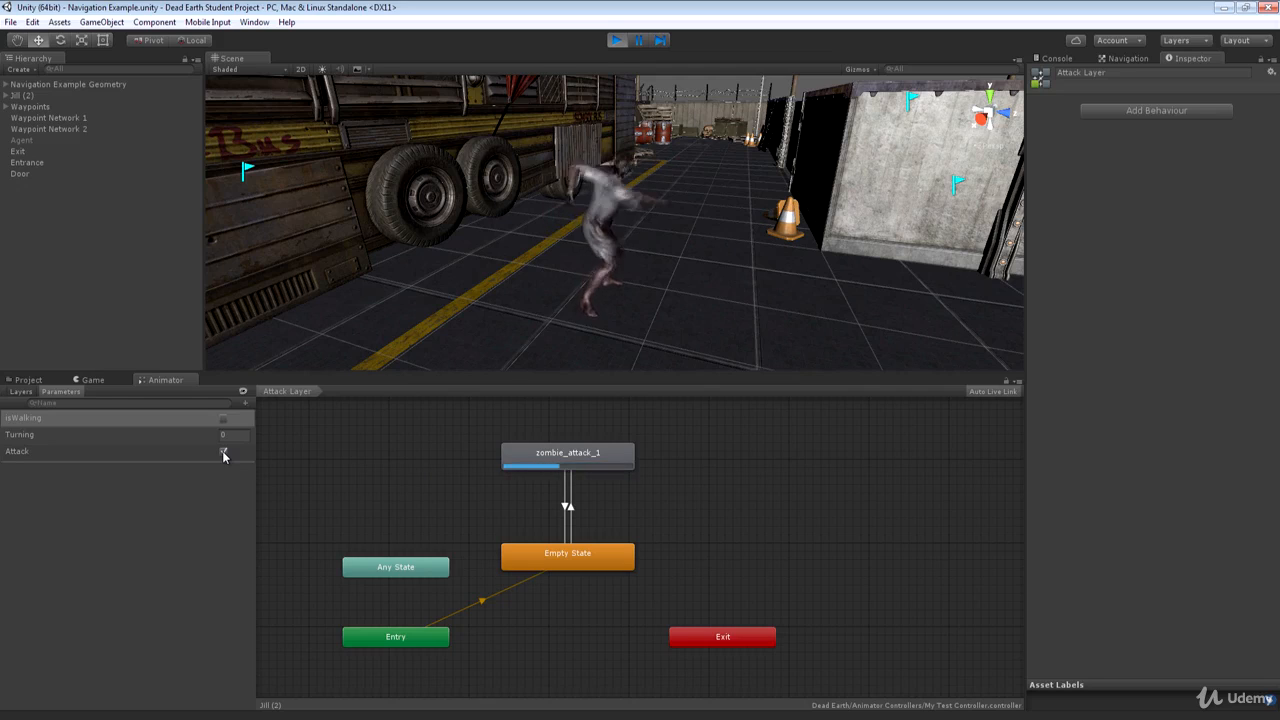
pyautogui.click(224, 452)
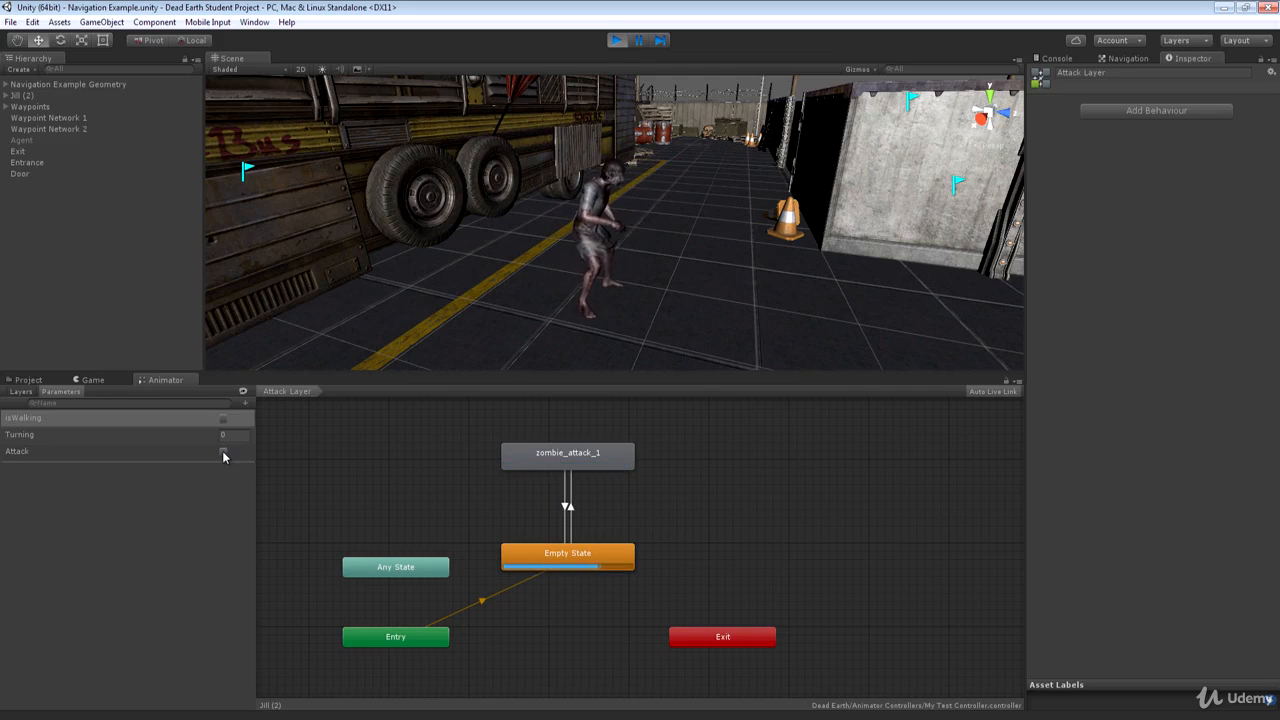
pyautogui.click(224, 452)
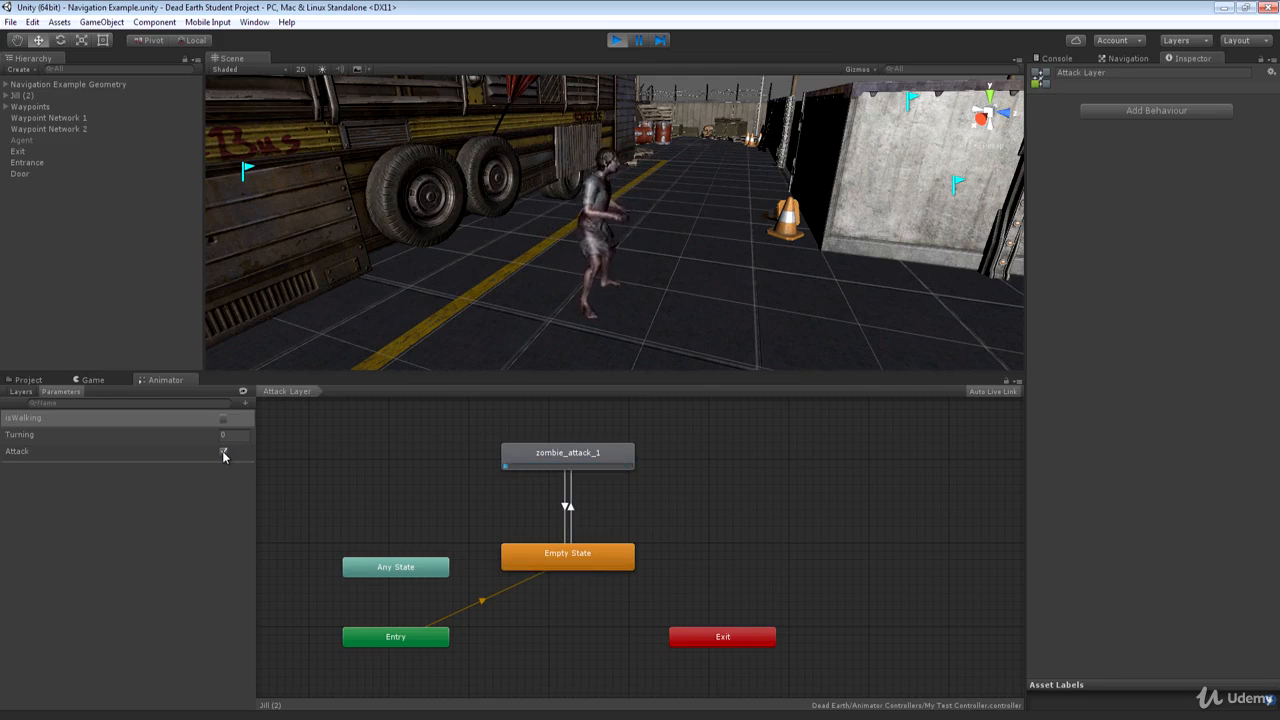
pyautogui.click(224, 452)
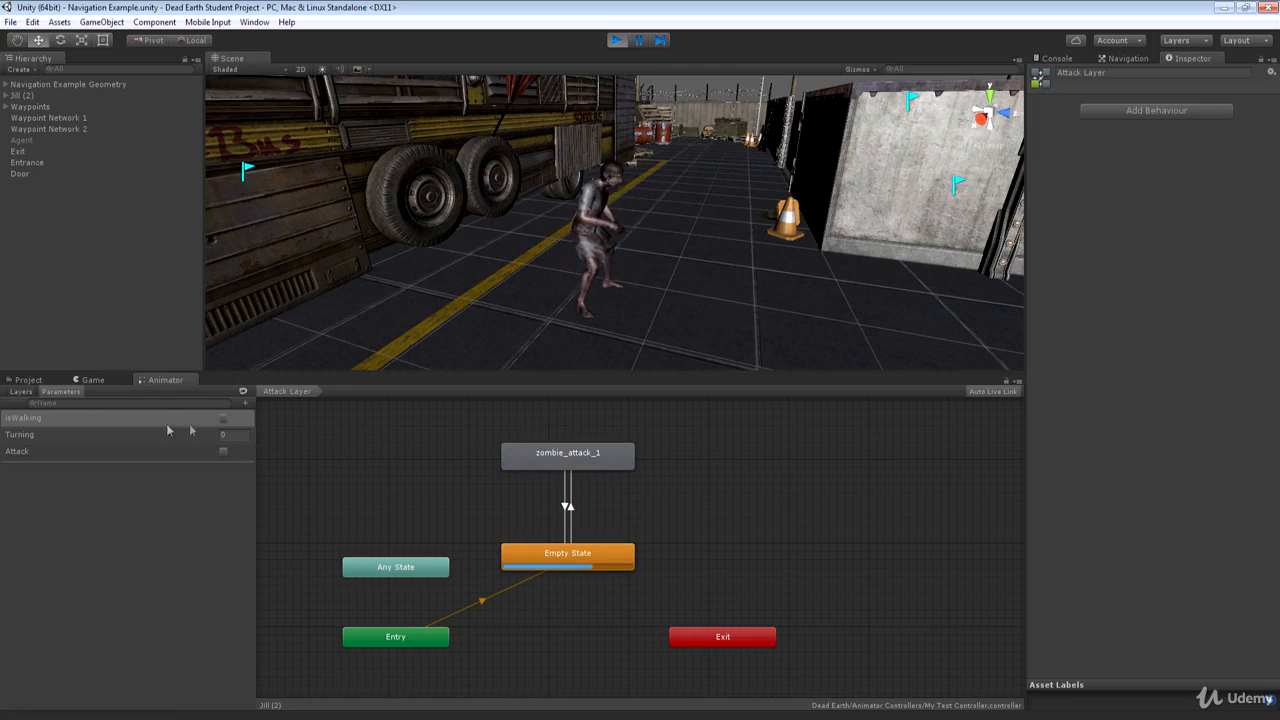
# - Test walking and attacking together by enabling both isWalking and Attack, and stop playback
pyautogui.click(223, 418)
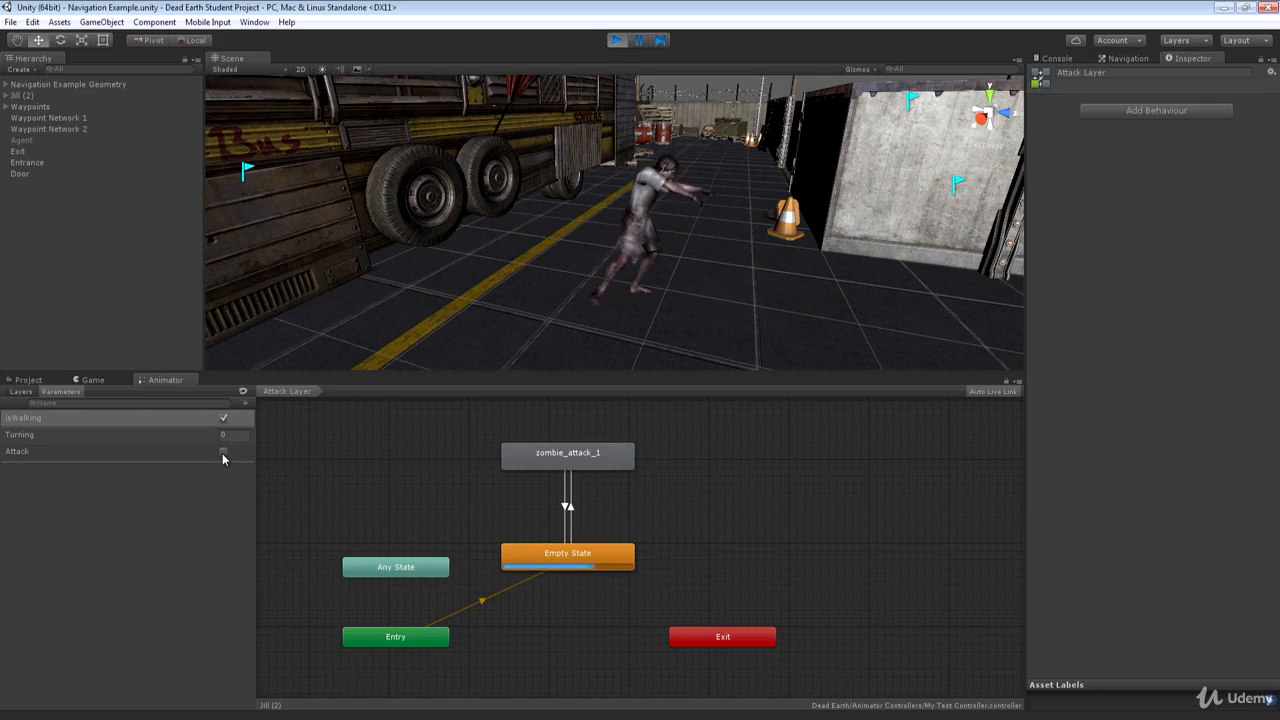
pyautogui.click(223, 453)
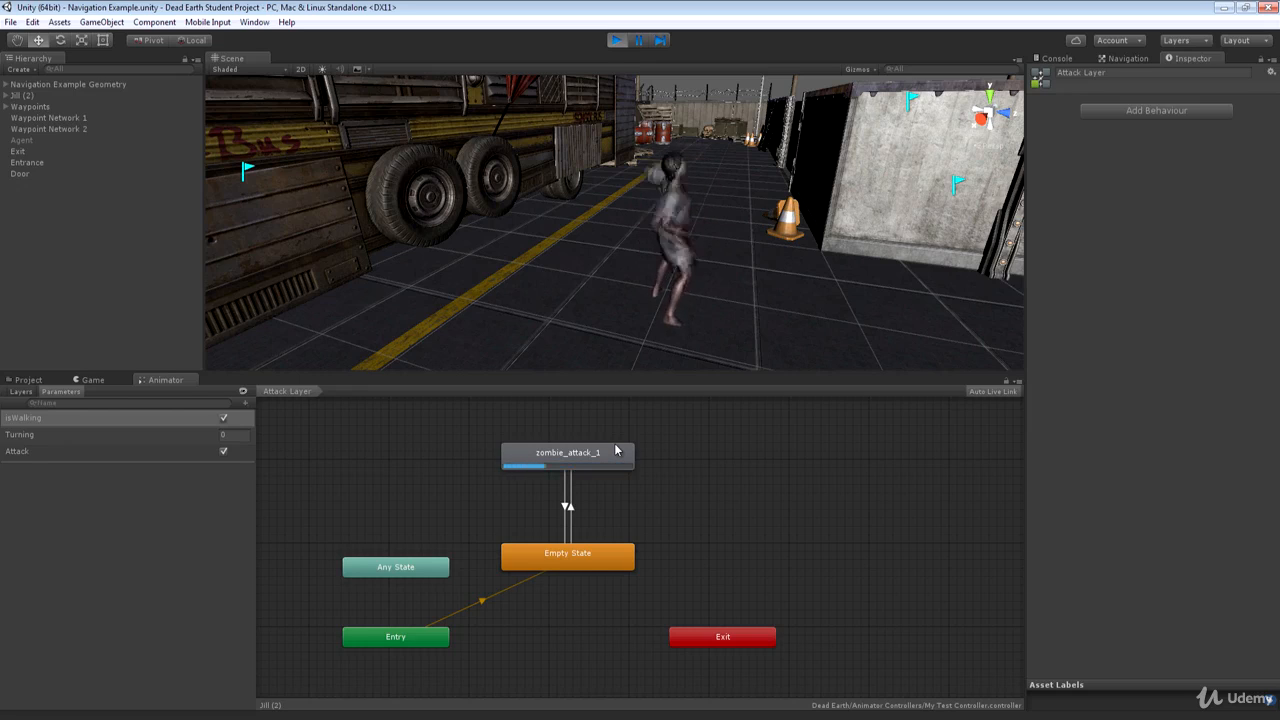
pyautogui.click(618, 40)
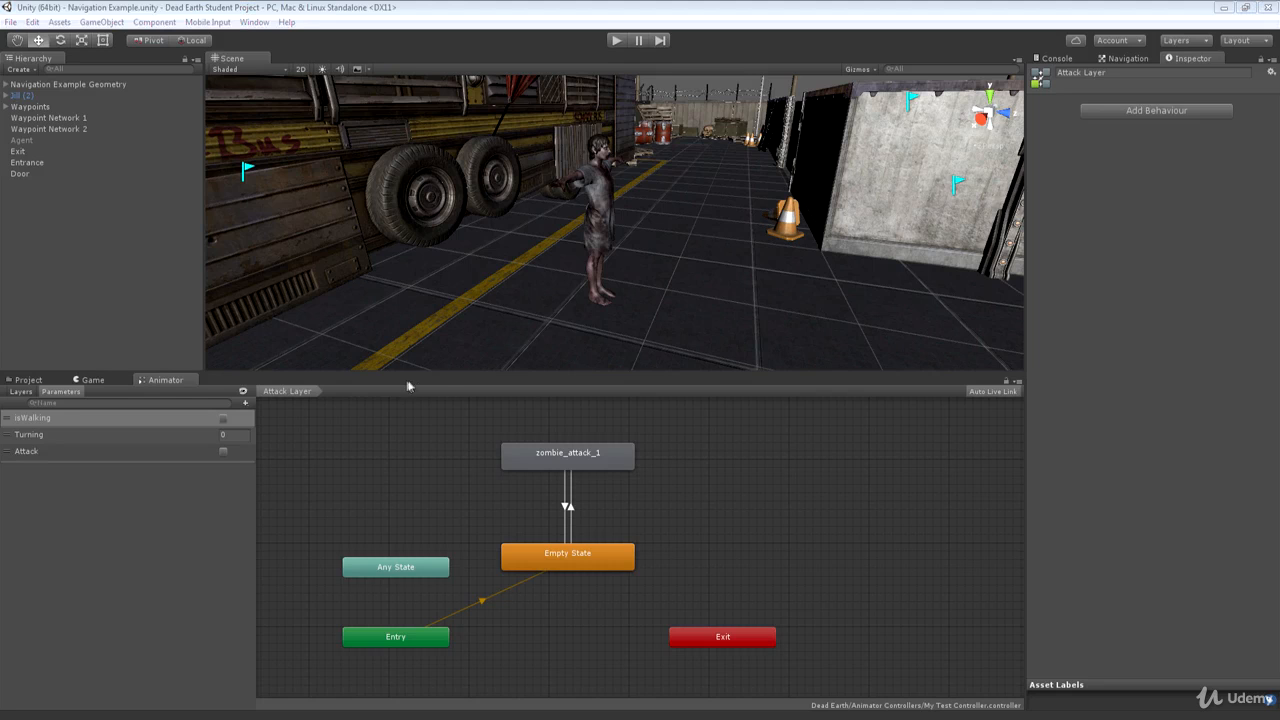
# - Select the Attack Layer in the Animator's layer list and open its settings to examine the Mask option
pyautogui.click(21, 391)
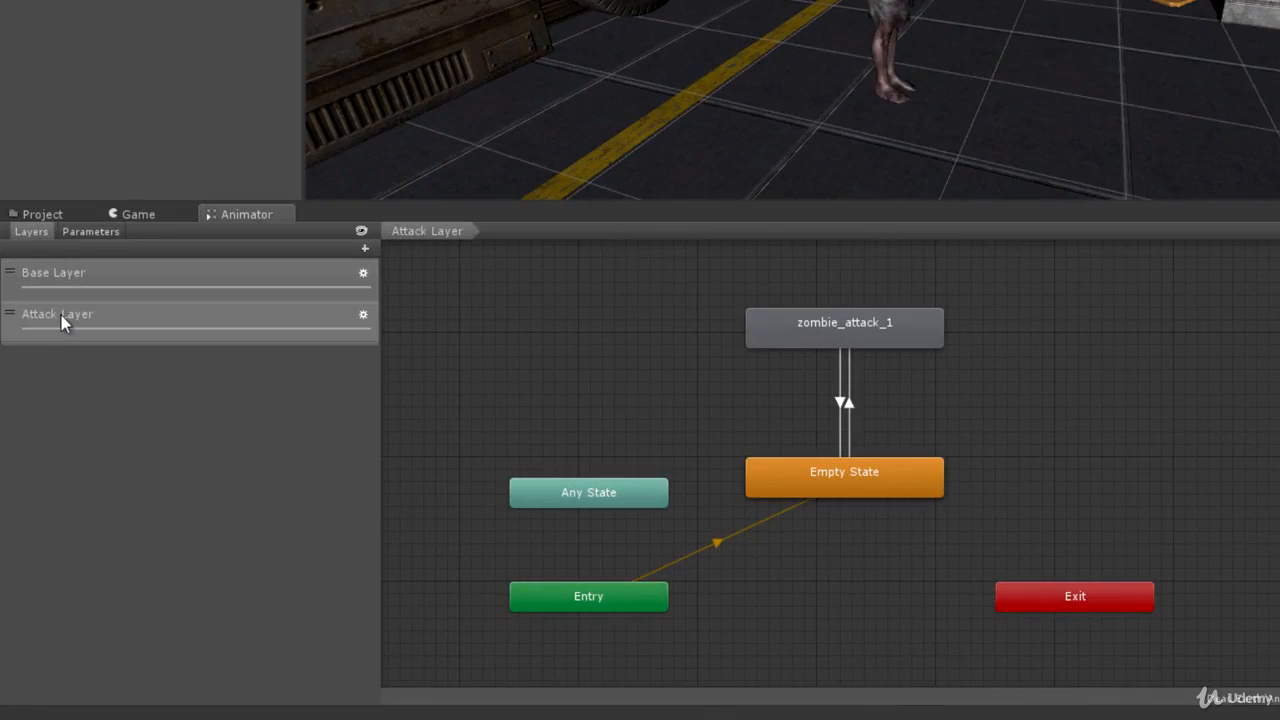
pyautogui.click(61, 315)
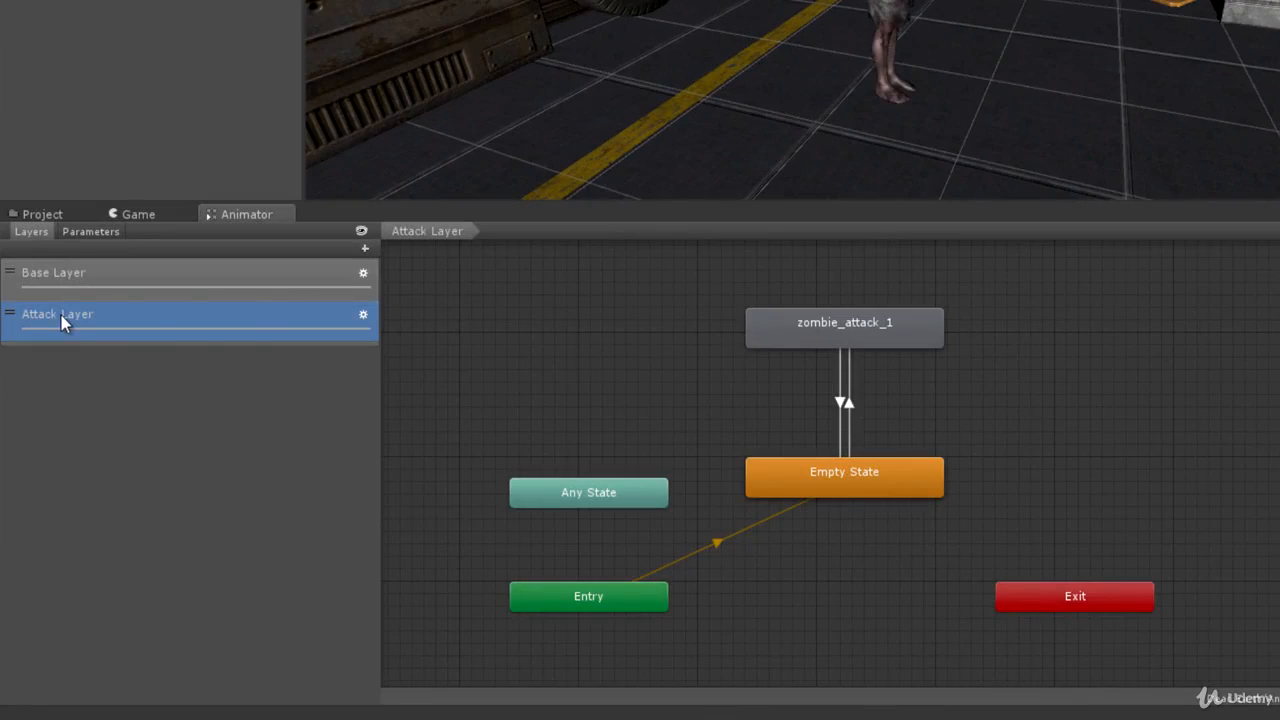
pyautogui.click(364, 317)
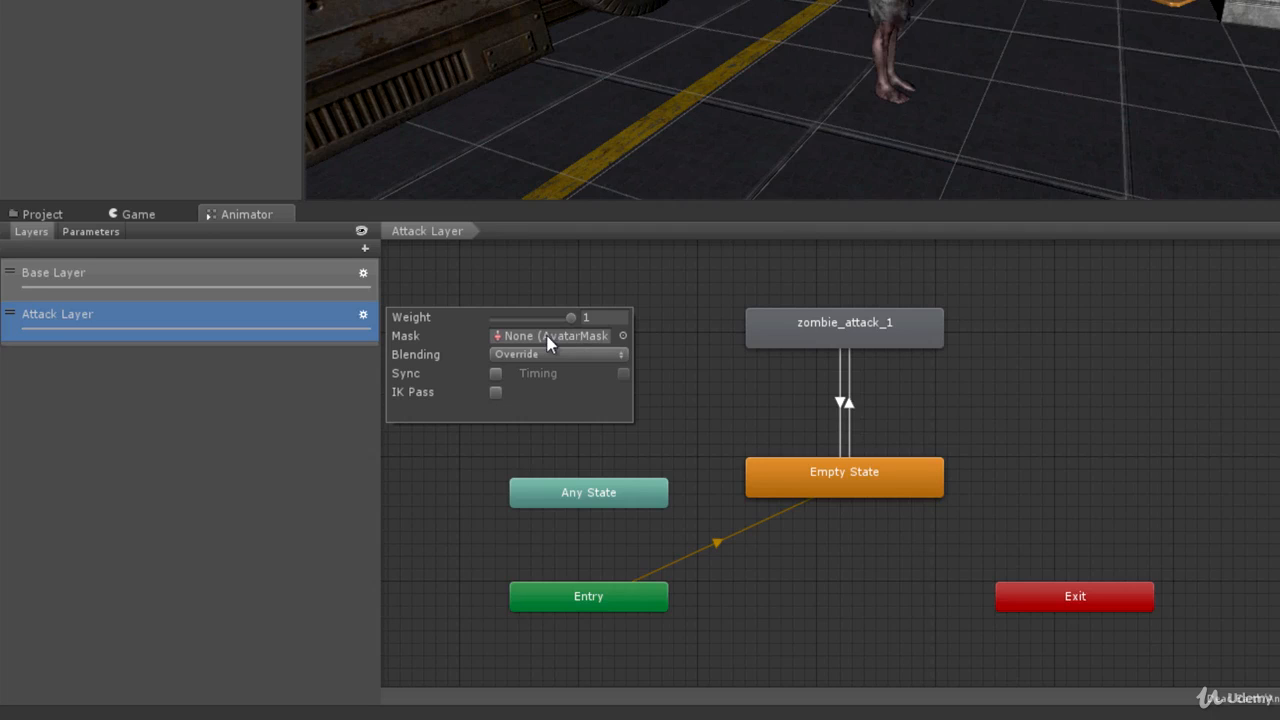
# - Create a folder named "Avatar Masks" inside the project's Dead Earth folder
pyautogui.click(30, 214)
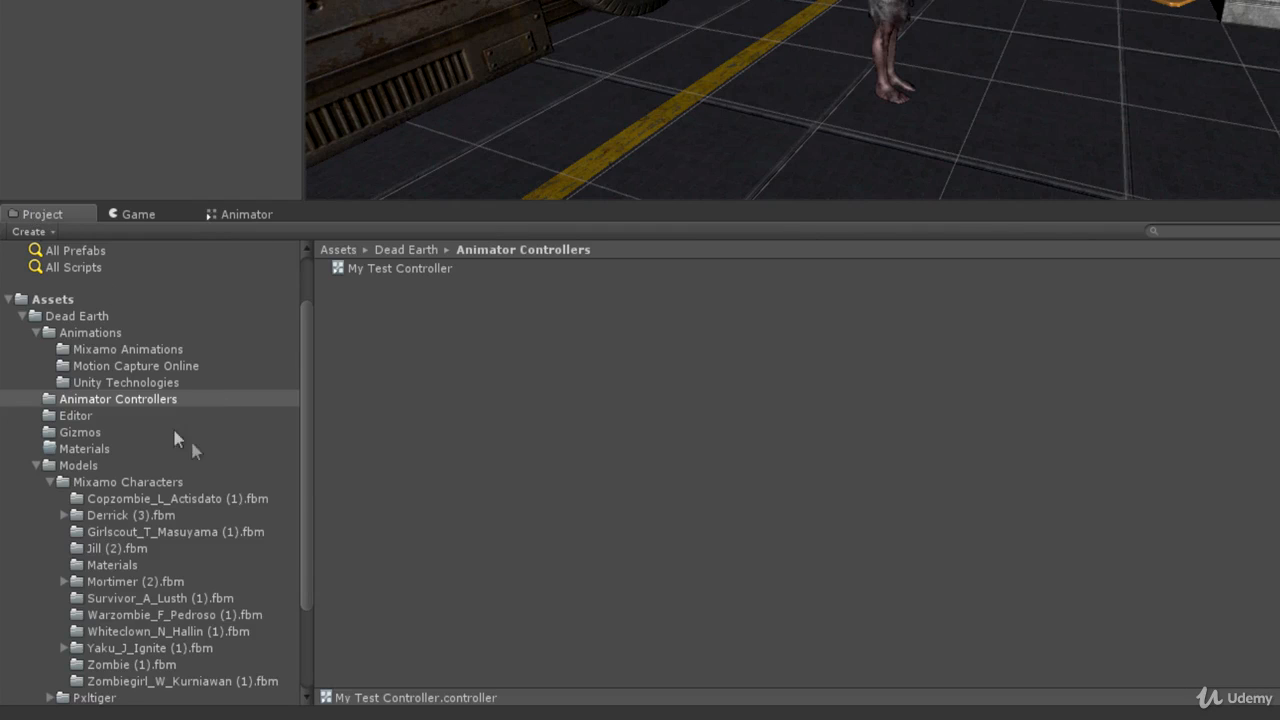
pyautogui.click(88, 317)
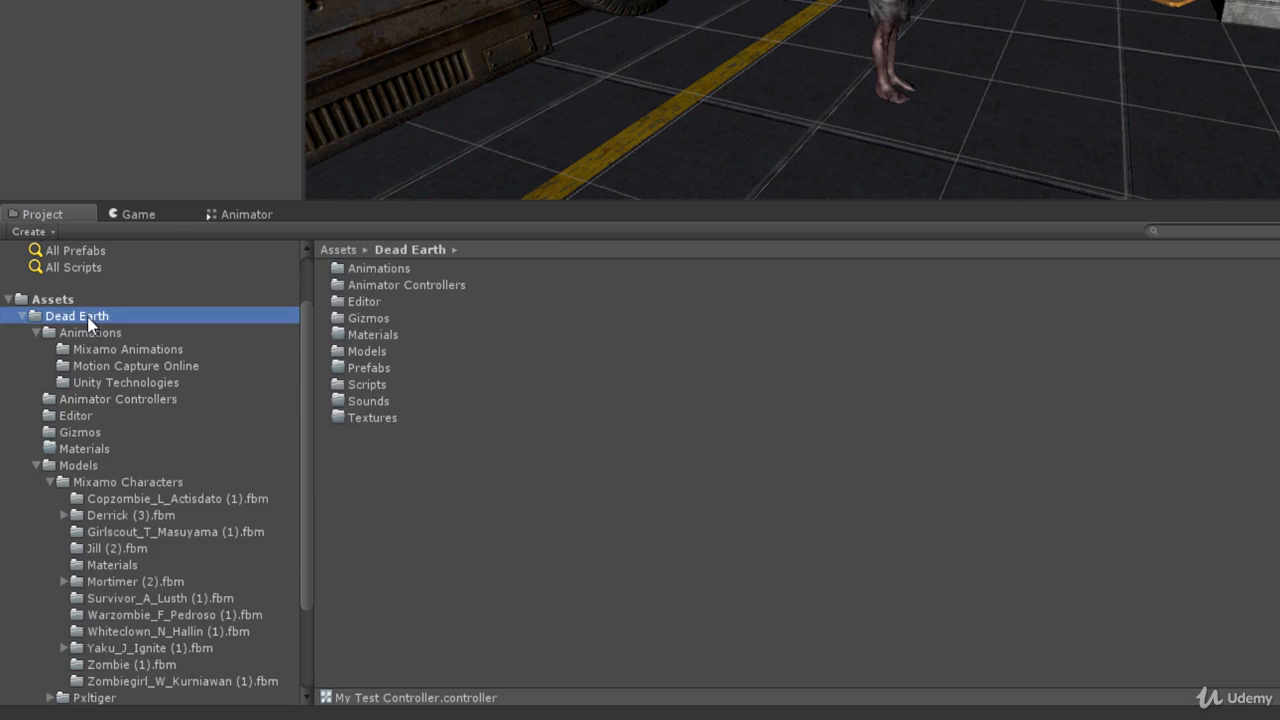
pyautogui.rightClick(350, 469)
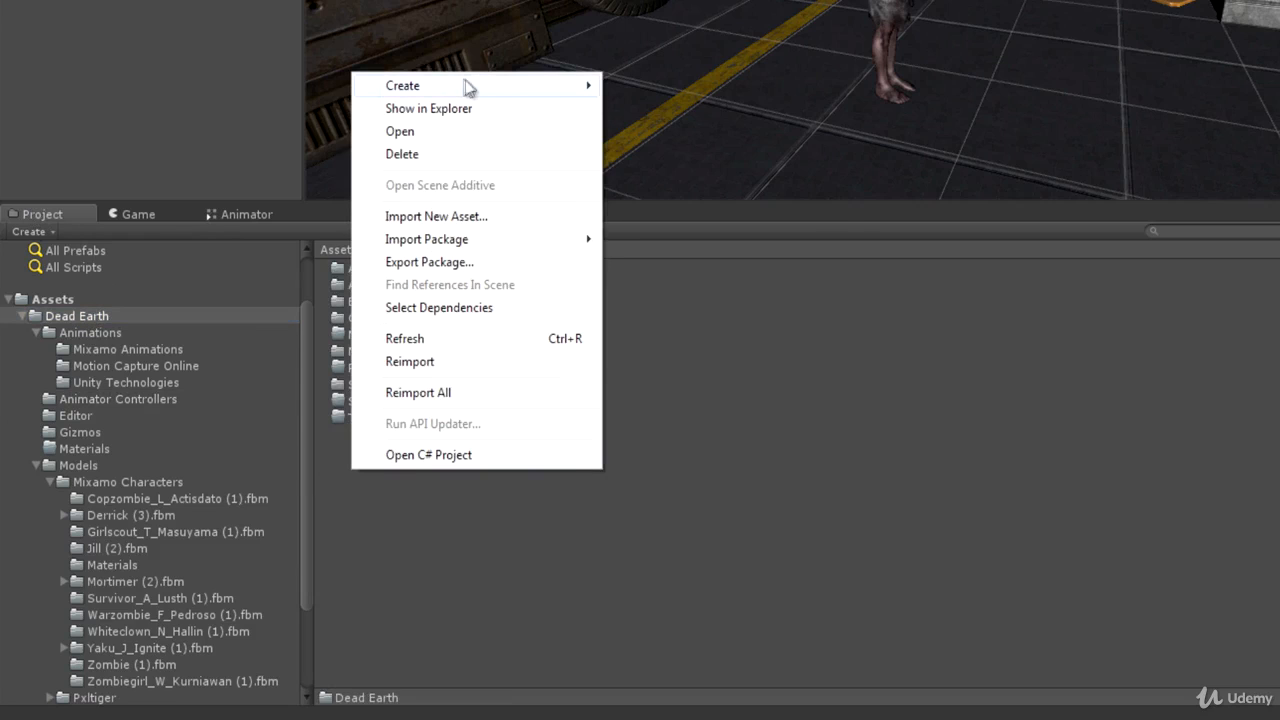
pyautogui.moveTo(468, 88)
pyautogui.click(641, 85)
pyautogui.press('BackSpace')
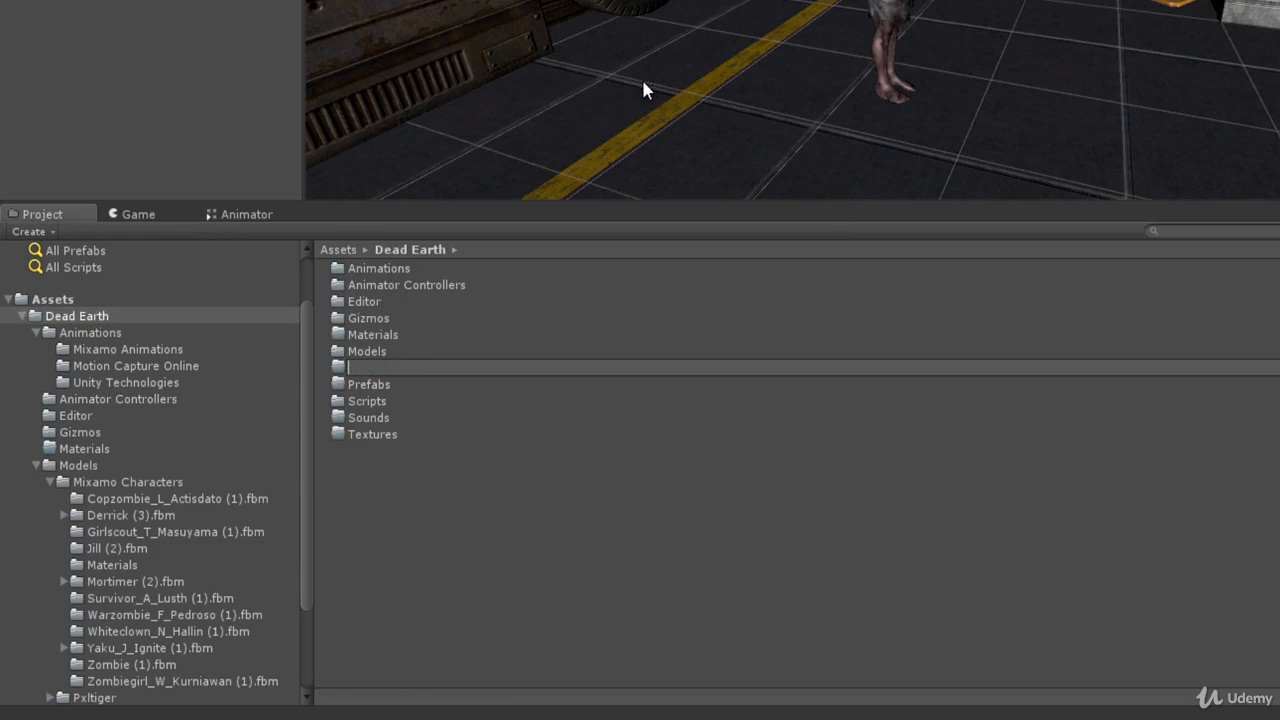
pyautogui.write('Avatar Masks')
pyautogui.press('Return')
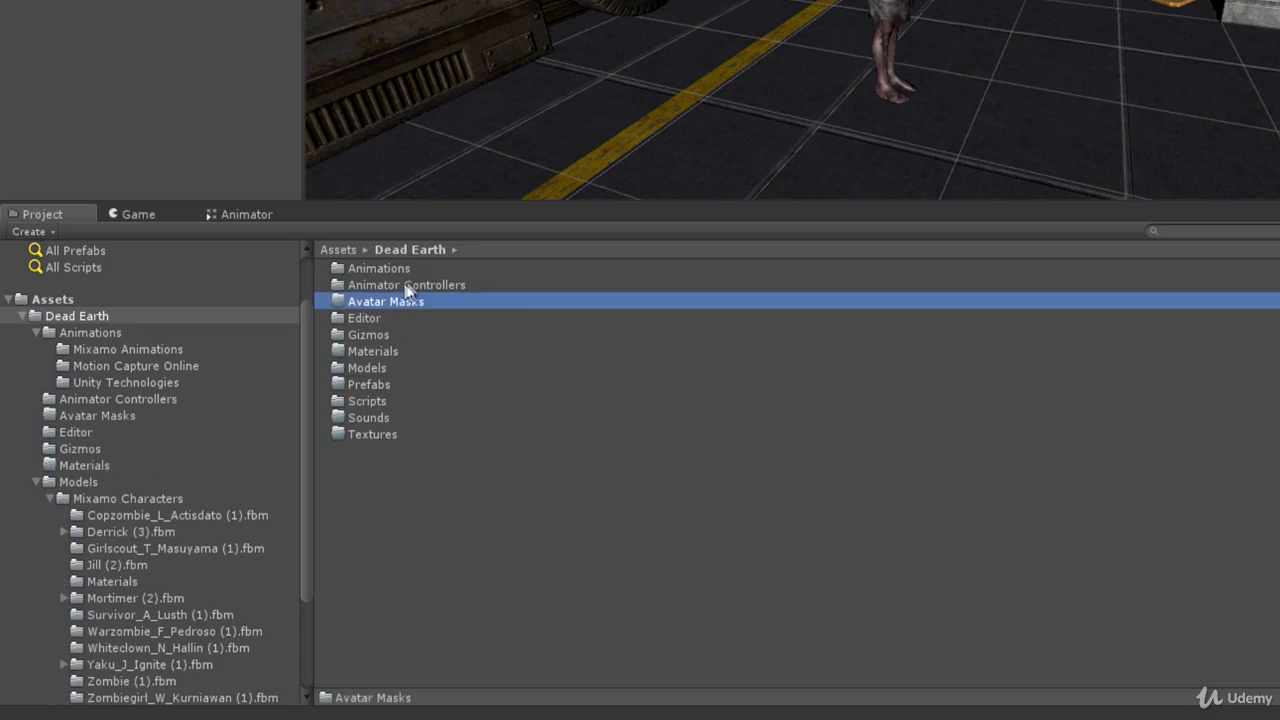
# - Create an Avatar Mask asset named "Attack Mask" inside the Avatar Masks folder
pyautogui.doubleClick(398, 299)
pyautogui.rightClick(412, 358)
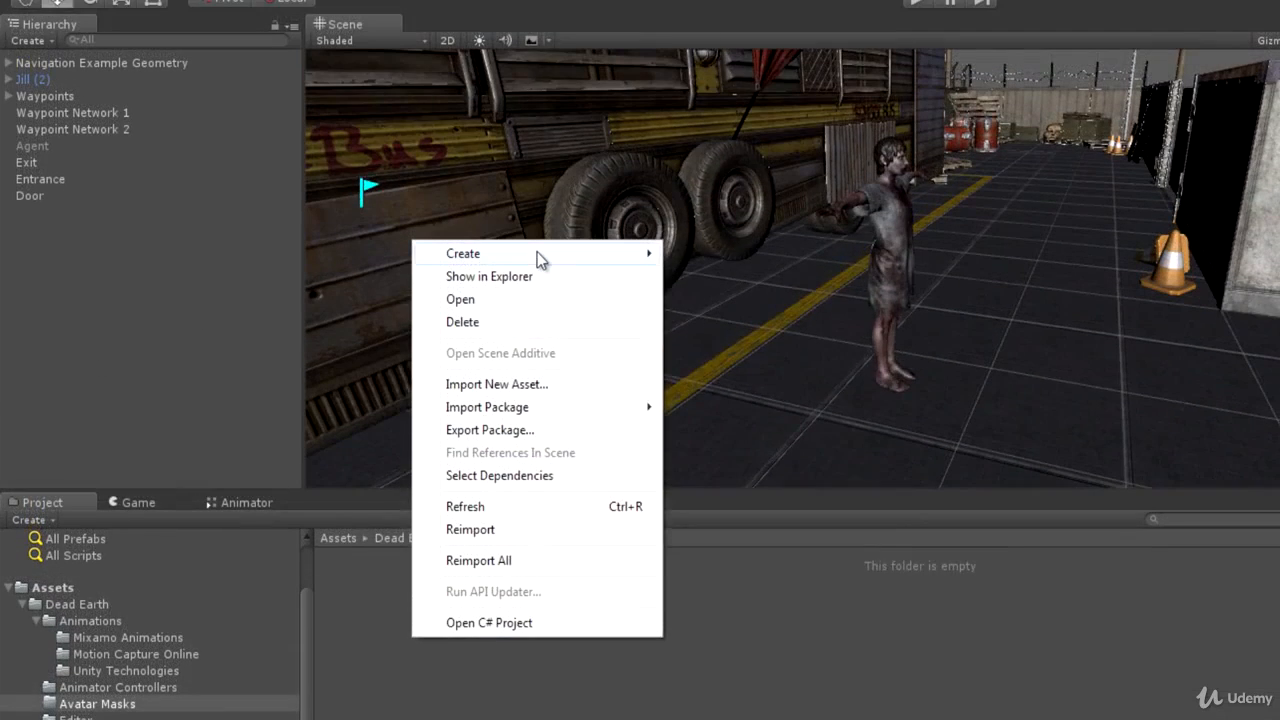
pyautogui.moveTo(537, 253)
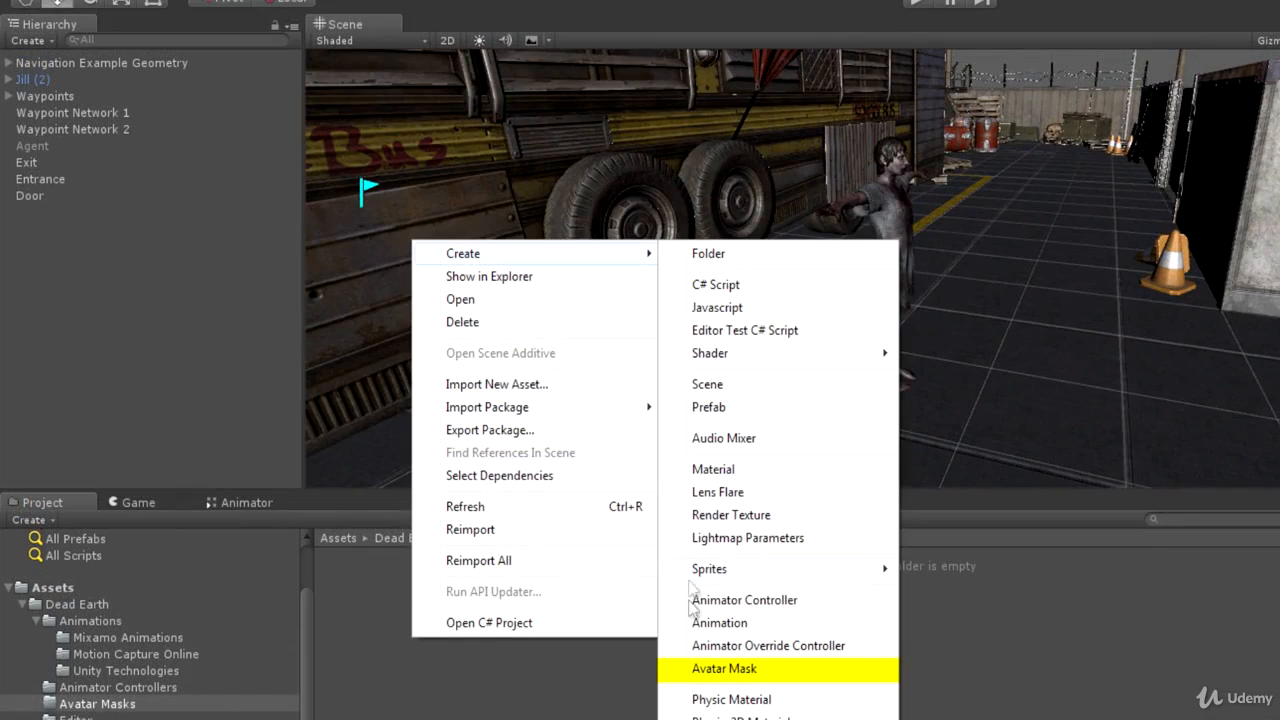
pyautogui.click(726, 670)
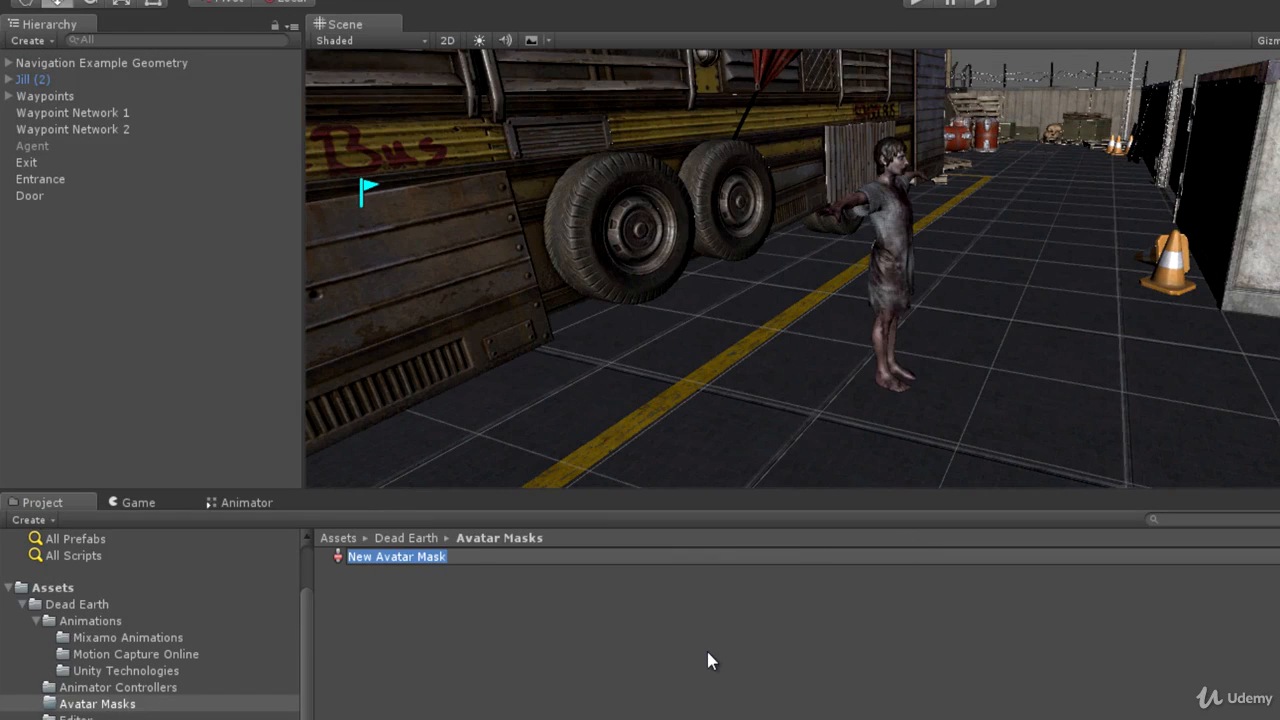
pyautogui.write('Attack Mask')
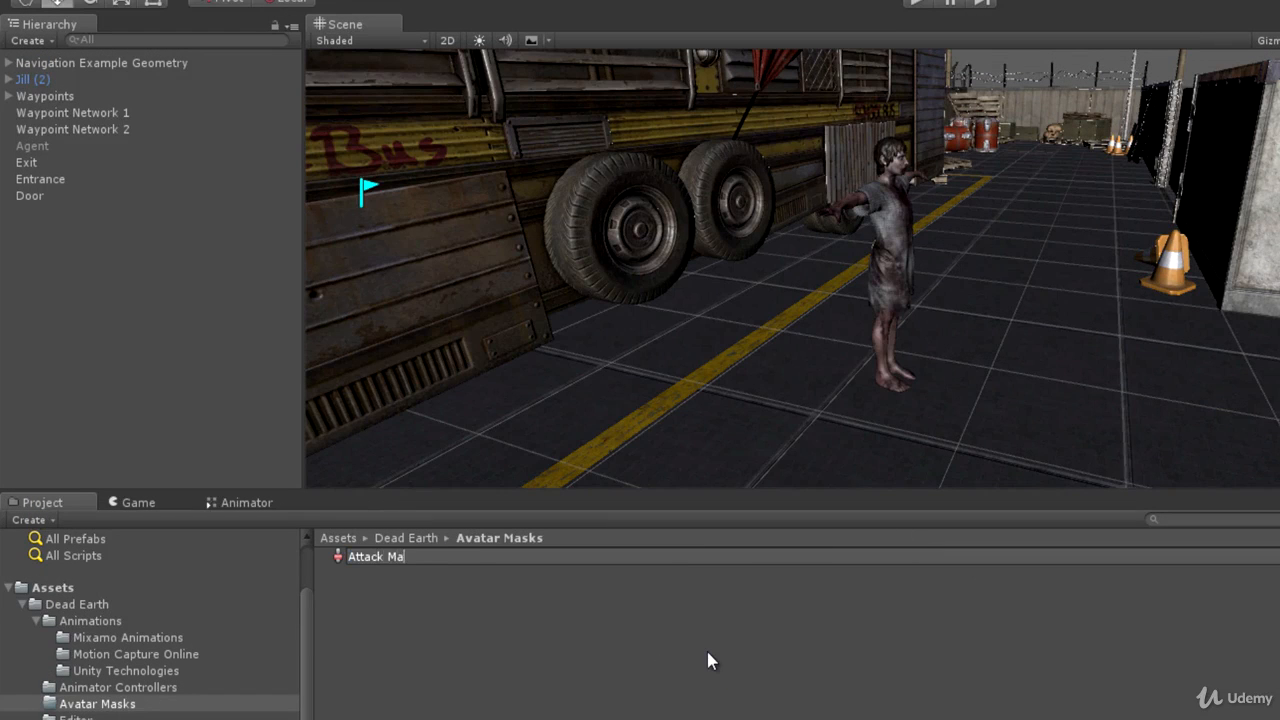
pyautogui.press('Return')
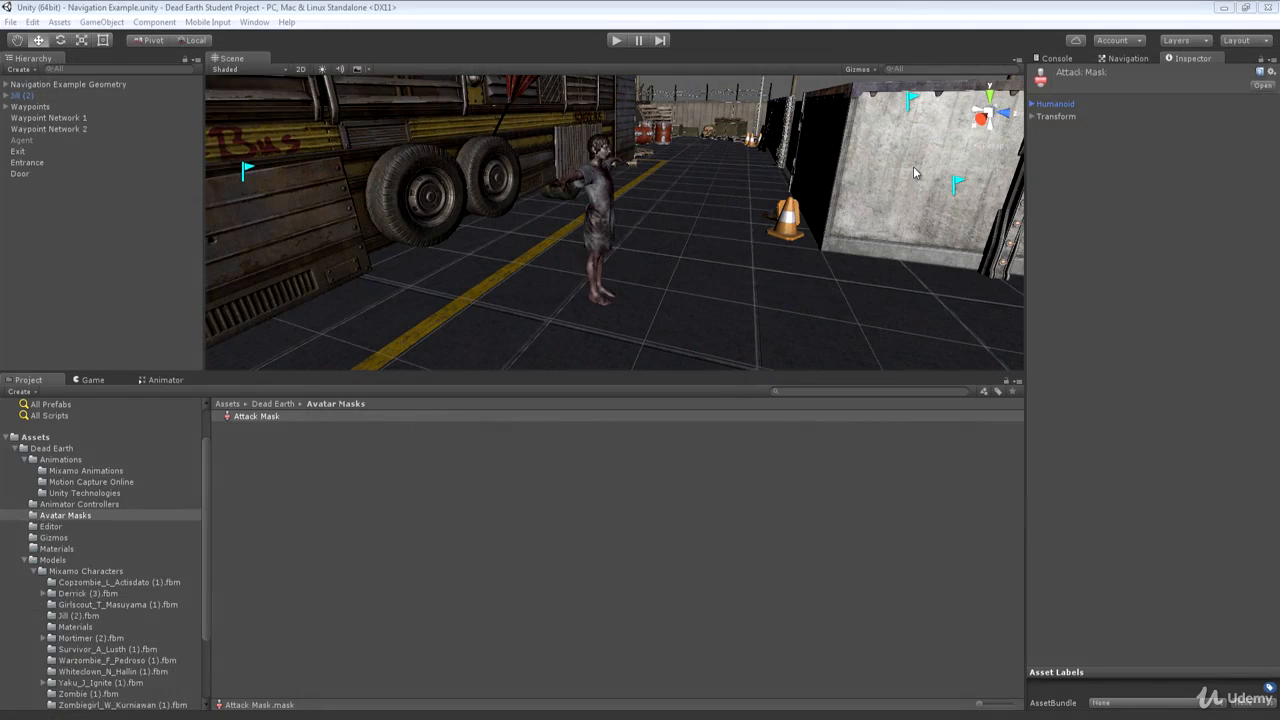
# - Exclude both legs, the ground root and both foot IK goals from Attack Mask's humanoid body
pyautogui.click(257, 416)
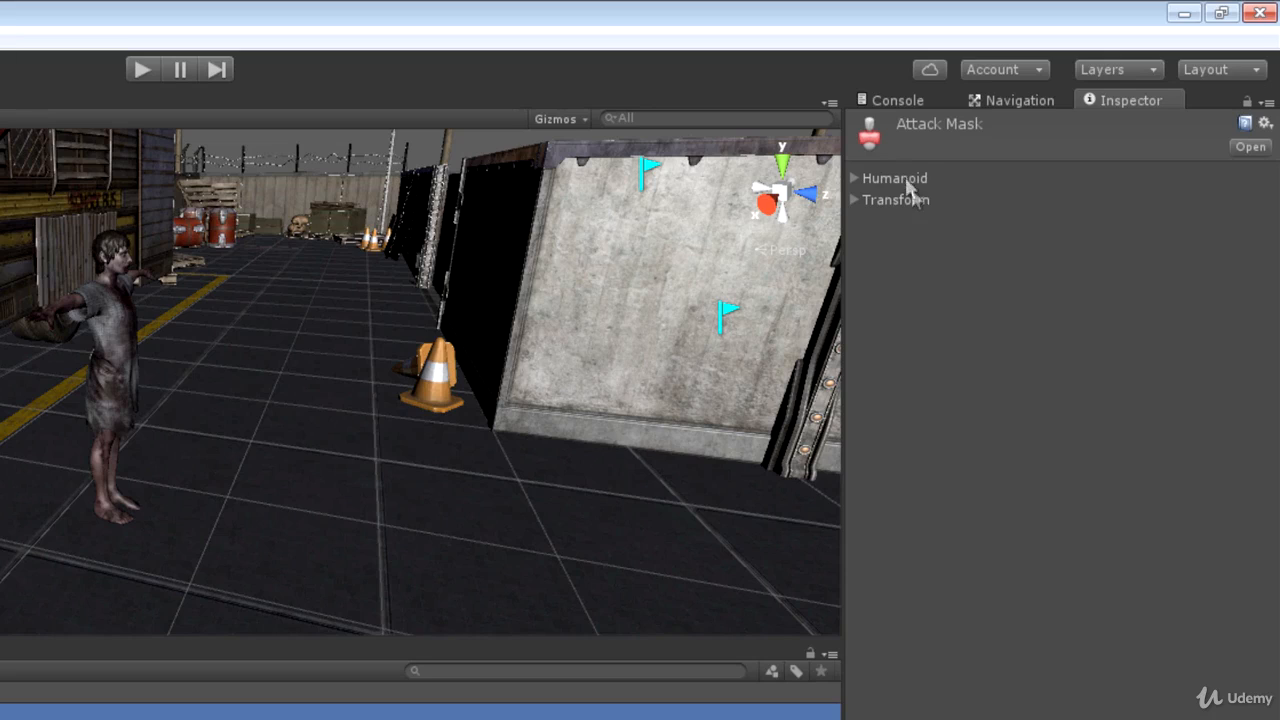
pyautogui.click(854, 178)
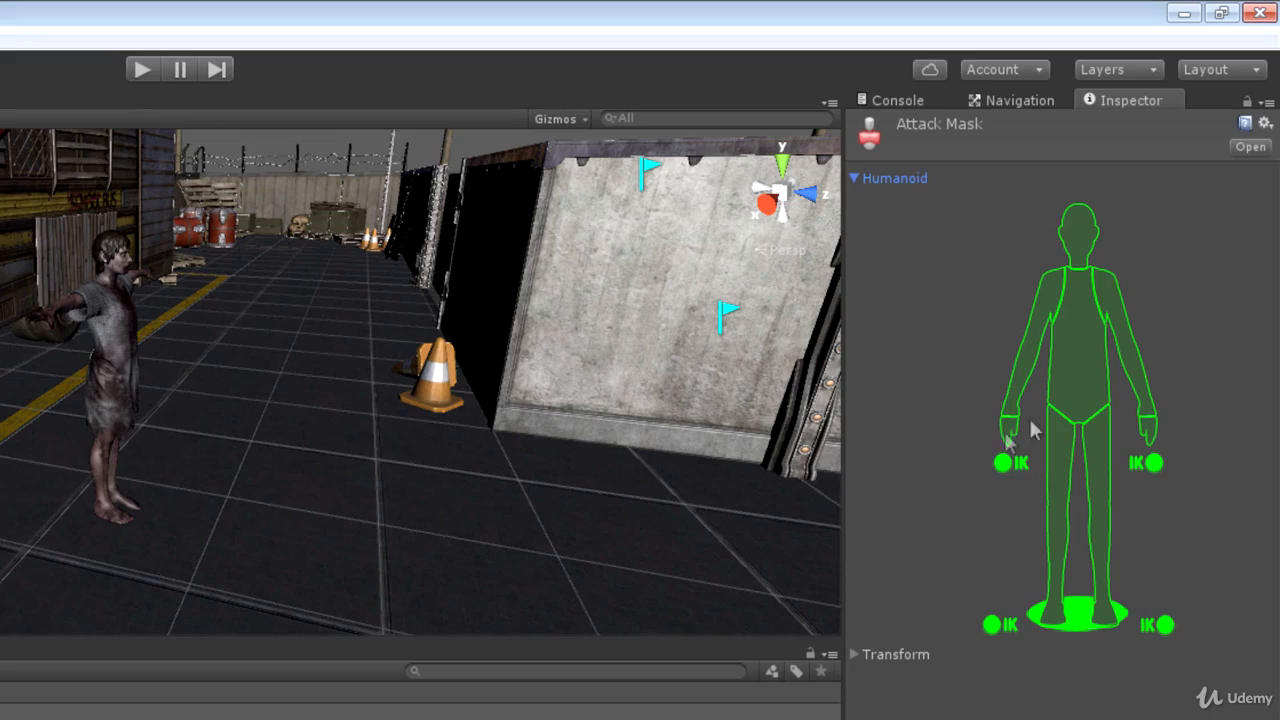
pyautogui.click(1055, 488)
pyautogui.click(1098, 478)
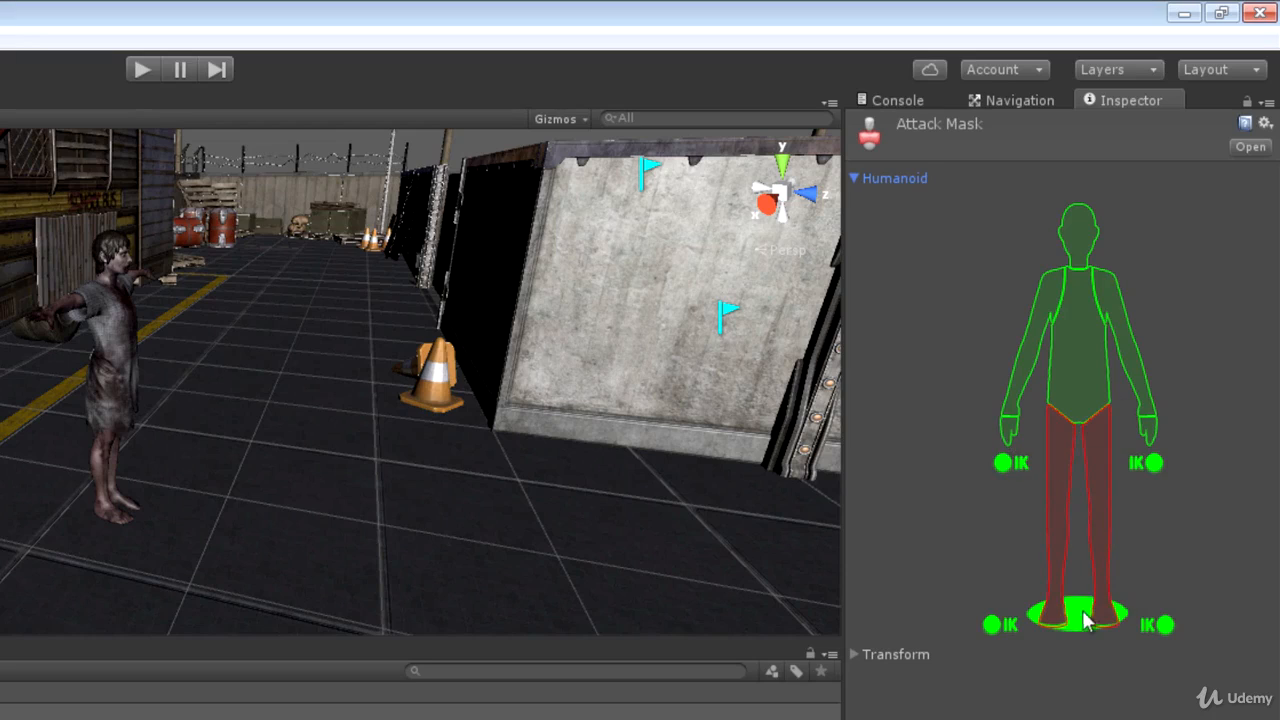
pyautogui.click(1085, 618)
pyautogui.click(994, 625)
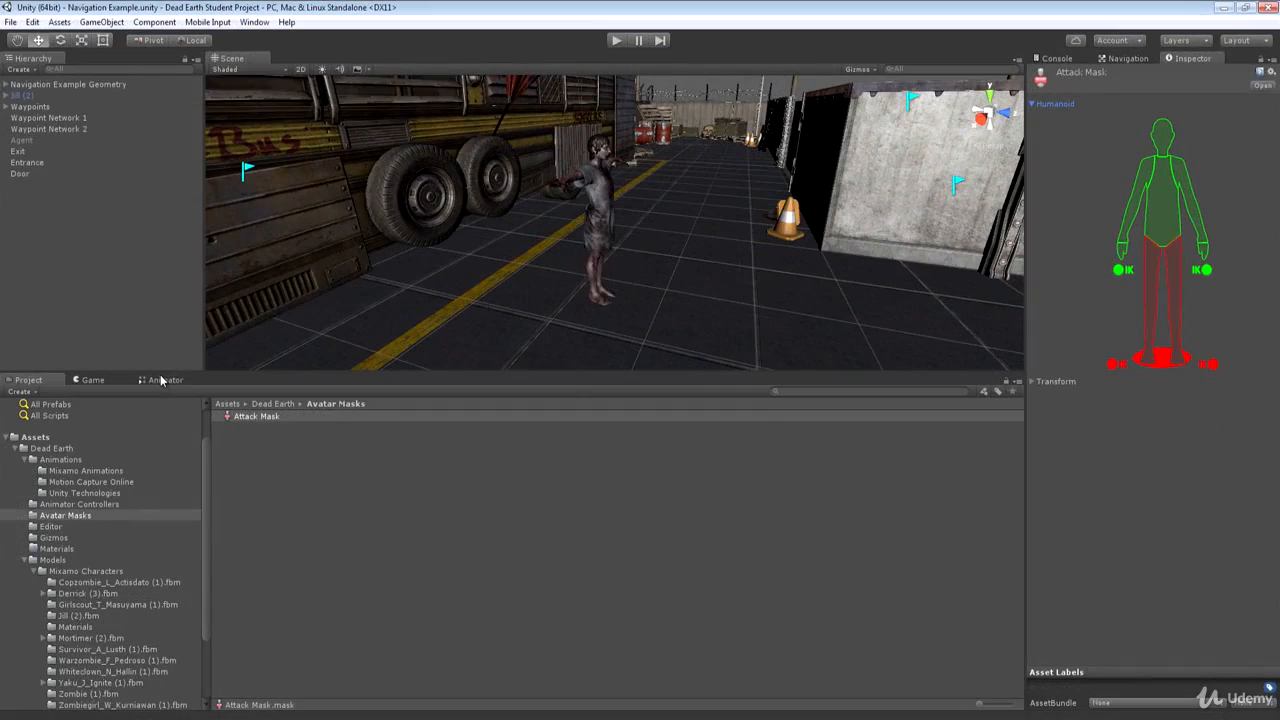
# - Assign the Attack Mask avatar mask to the Attack Layer in the Animator
pyautogui.click(163, 380)
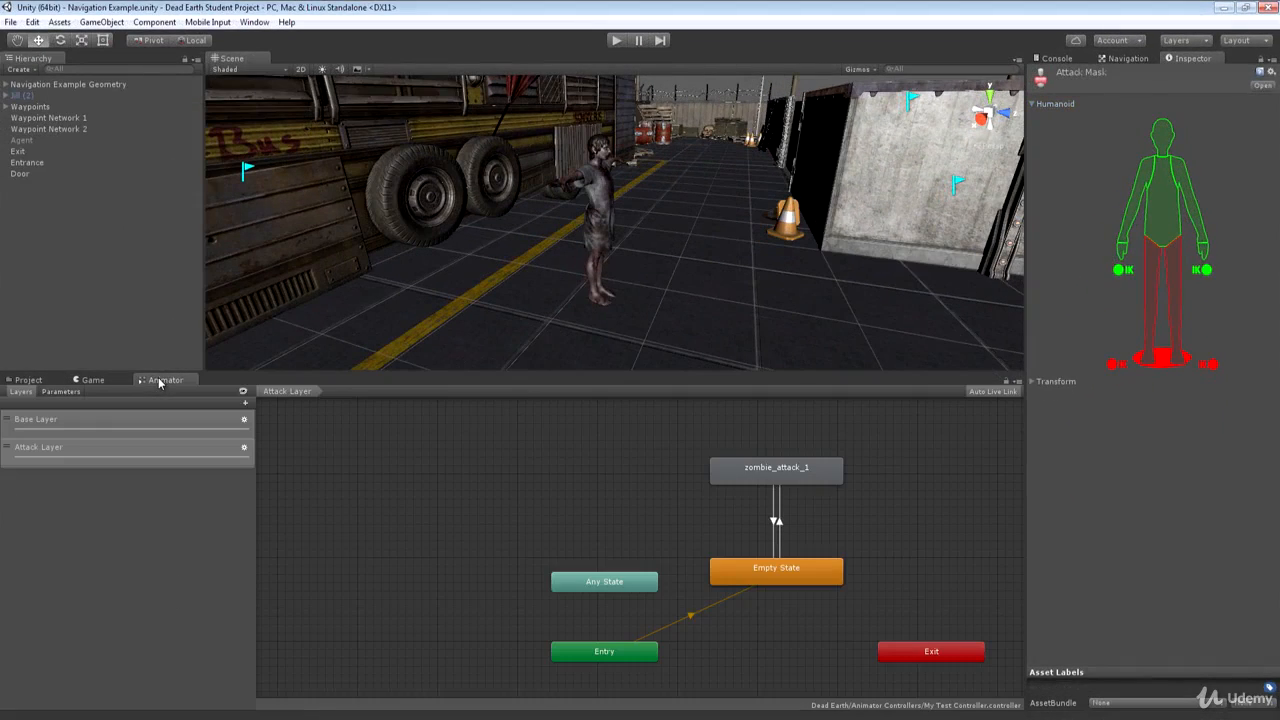
pyautogui.click(80, 448)
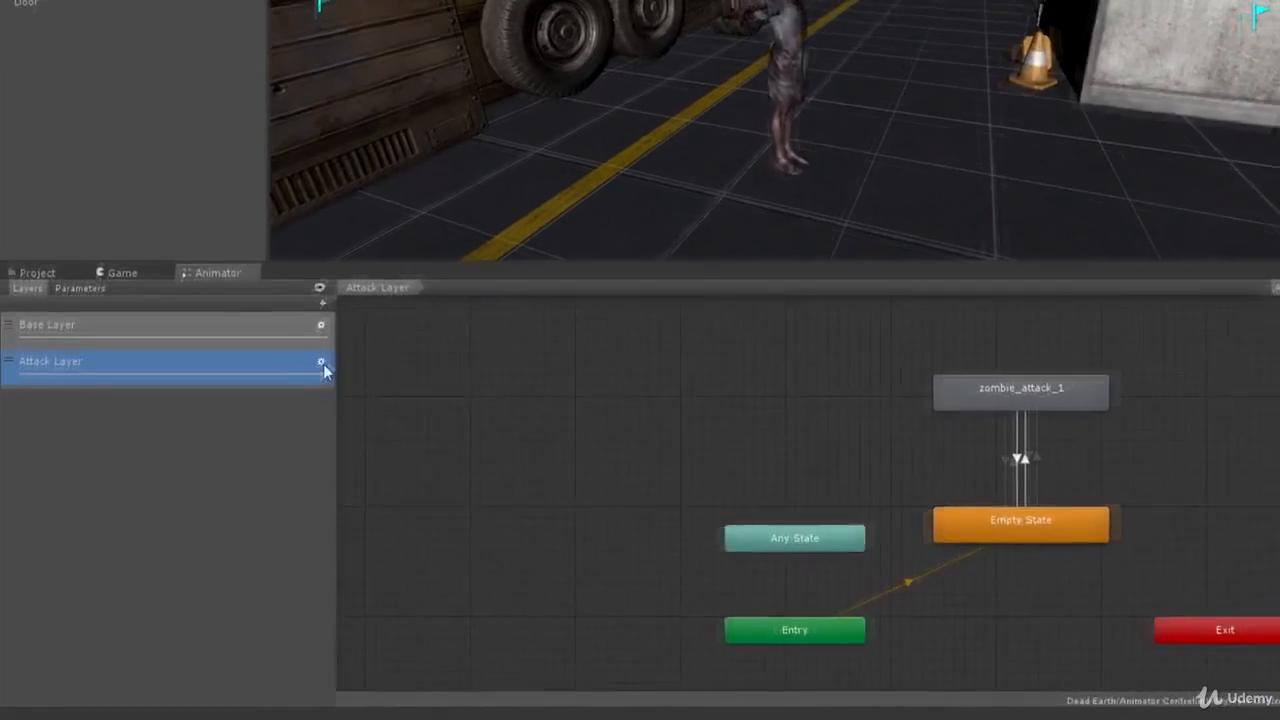
pyautogui.click(322, 363)
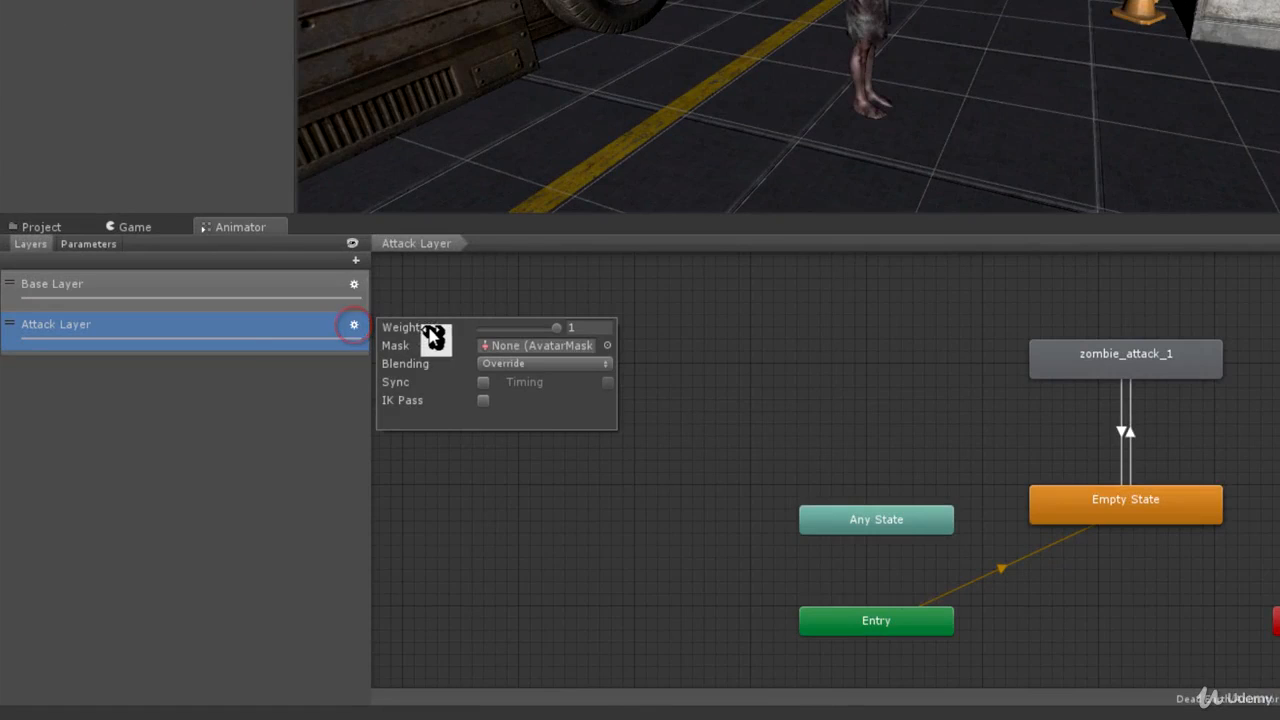
pyautogui.moveTo(414, 346)
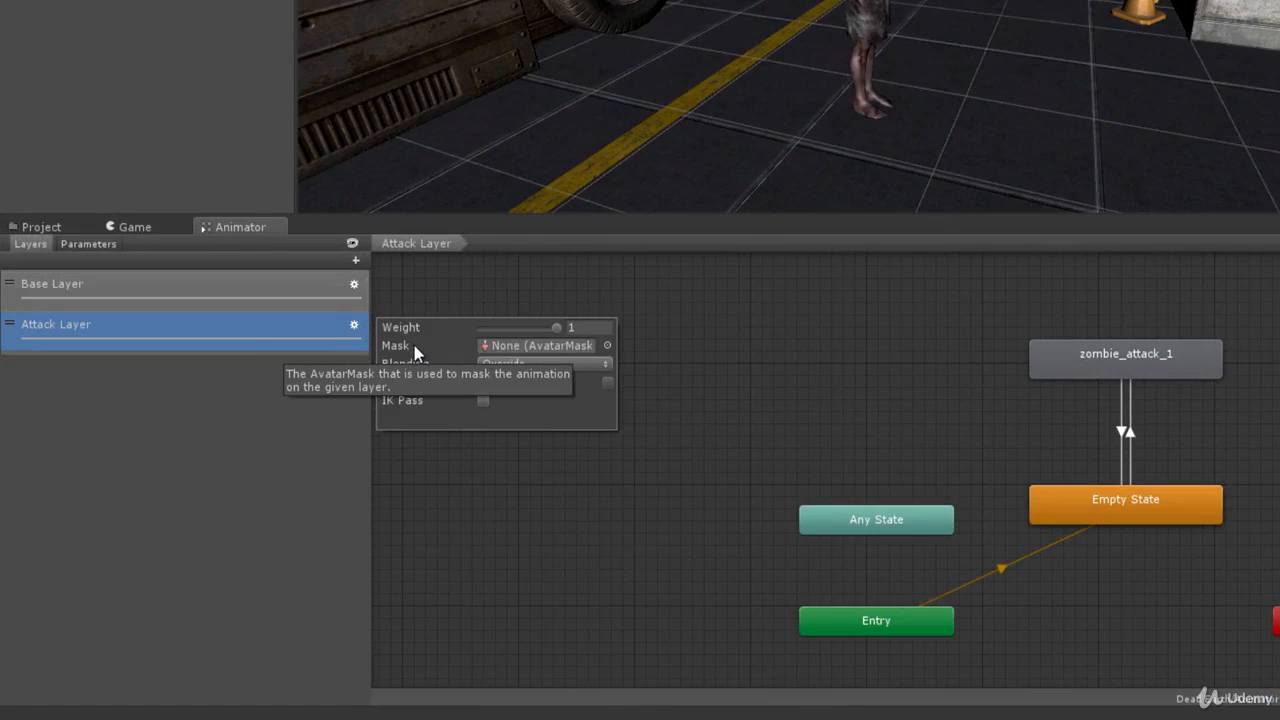
pyautogui.click(607, 345)
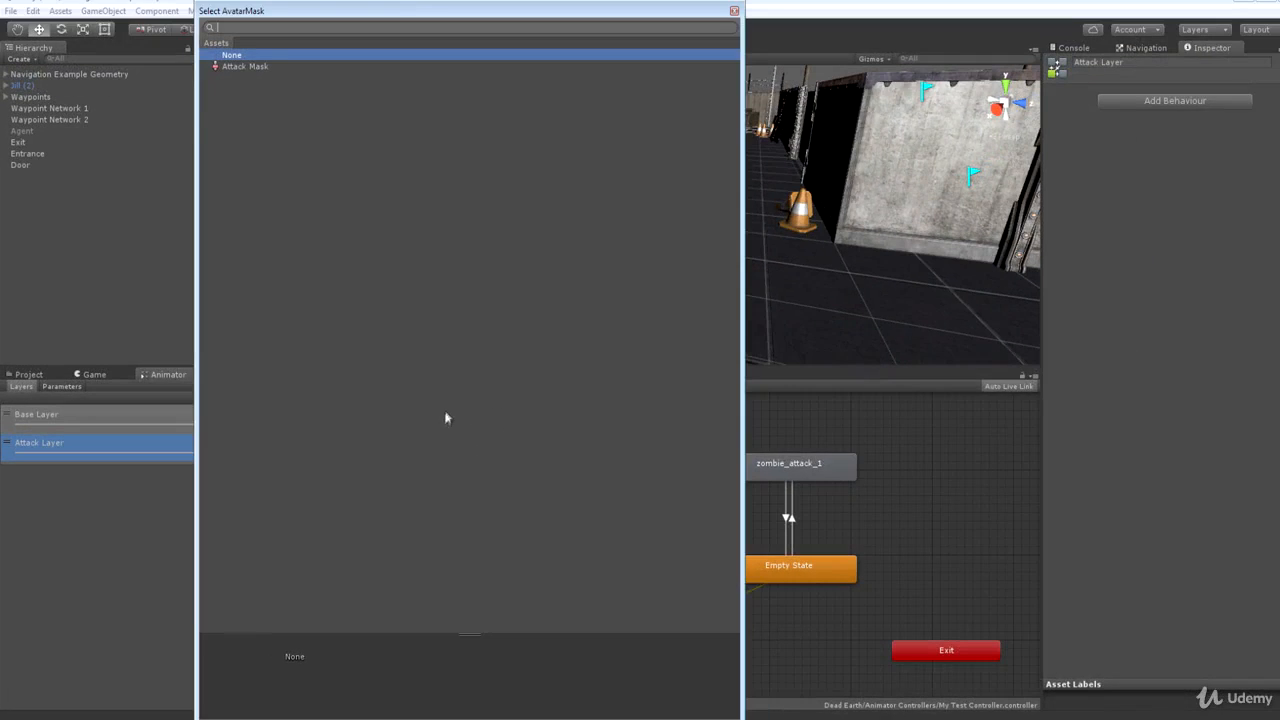
pyautogui.click(249, 67)
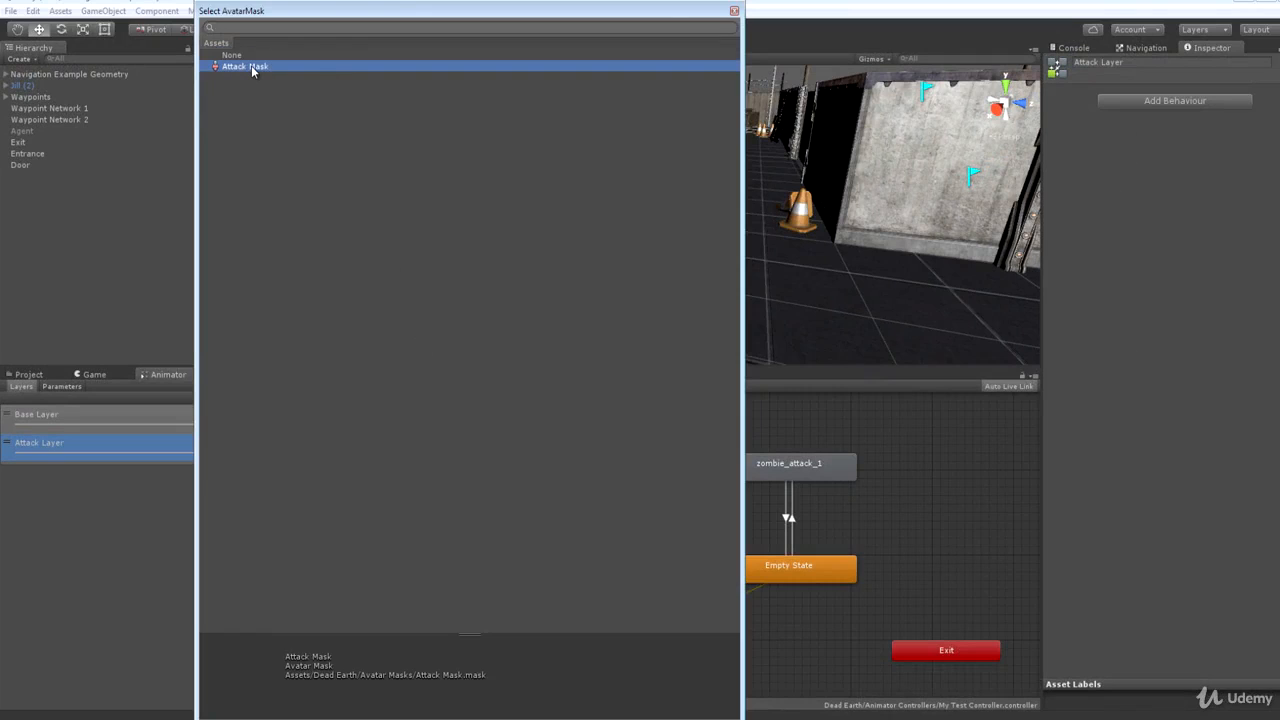
pyautogui.doubleClick(251, 67)
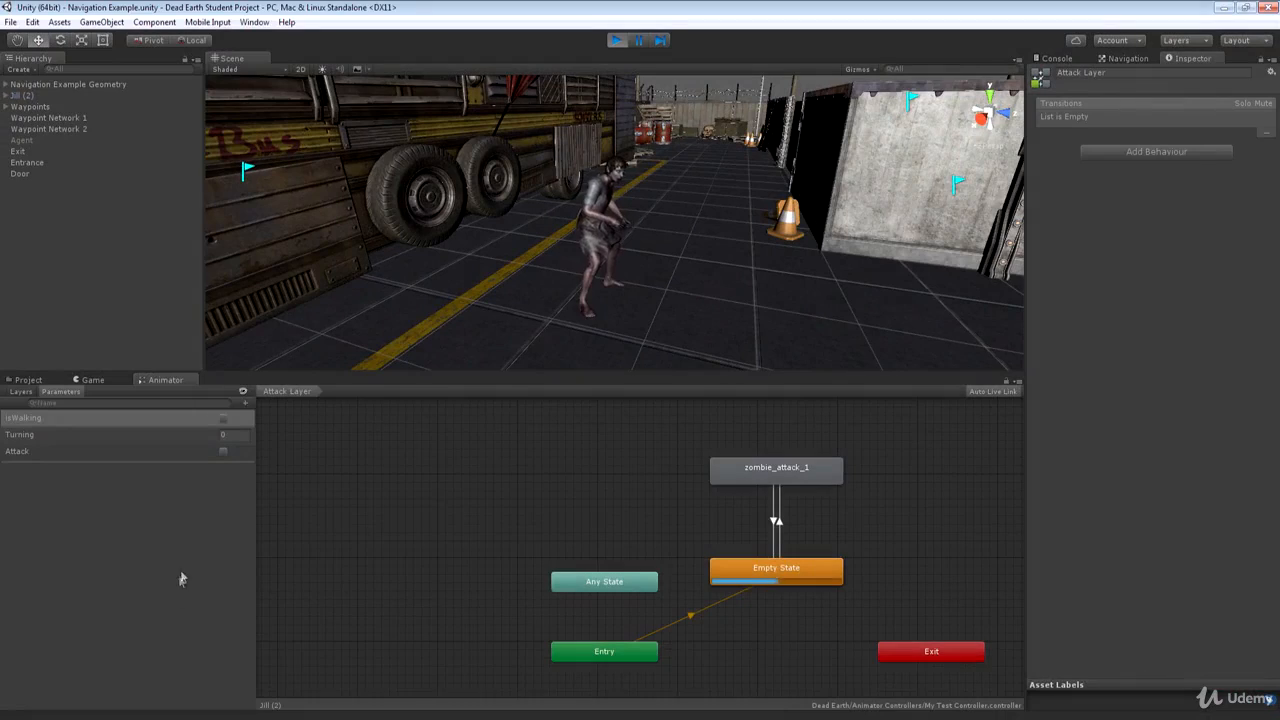
# - In play mode, enable the Attack parameter and test the zombie's turning with Turning values of 1, -1 and 0
pyautogui.click(223, 453)
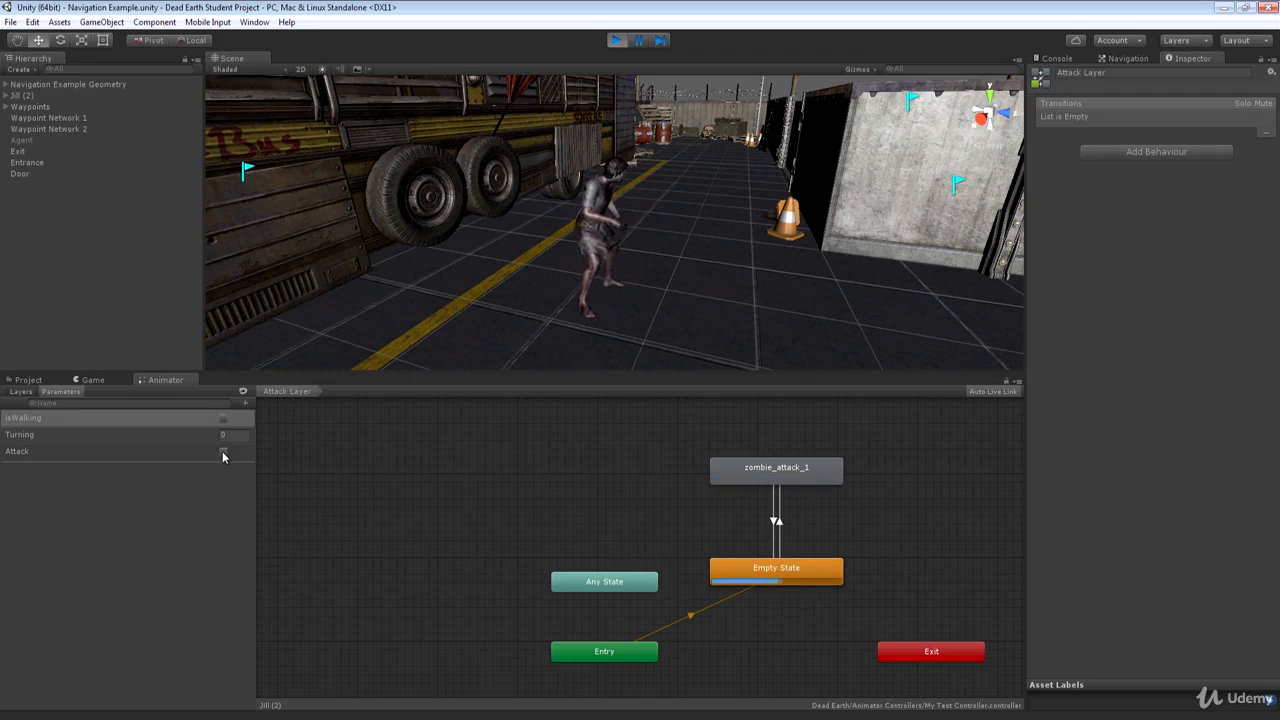
pyautogui.click(223, 453)
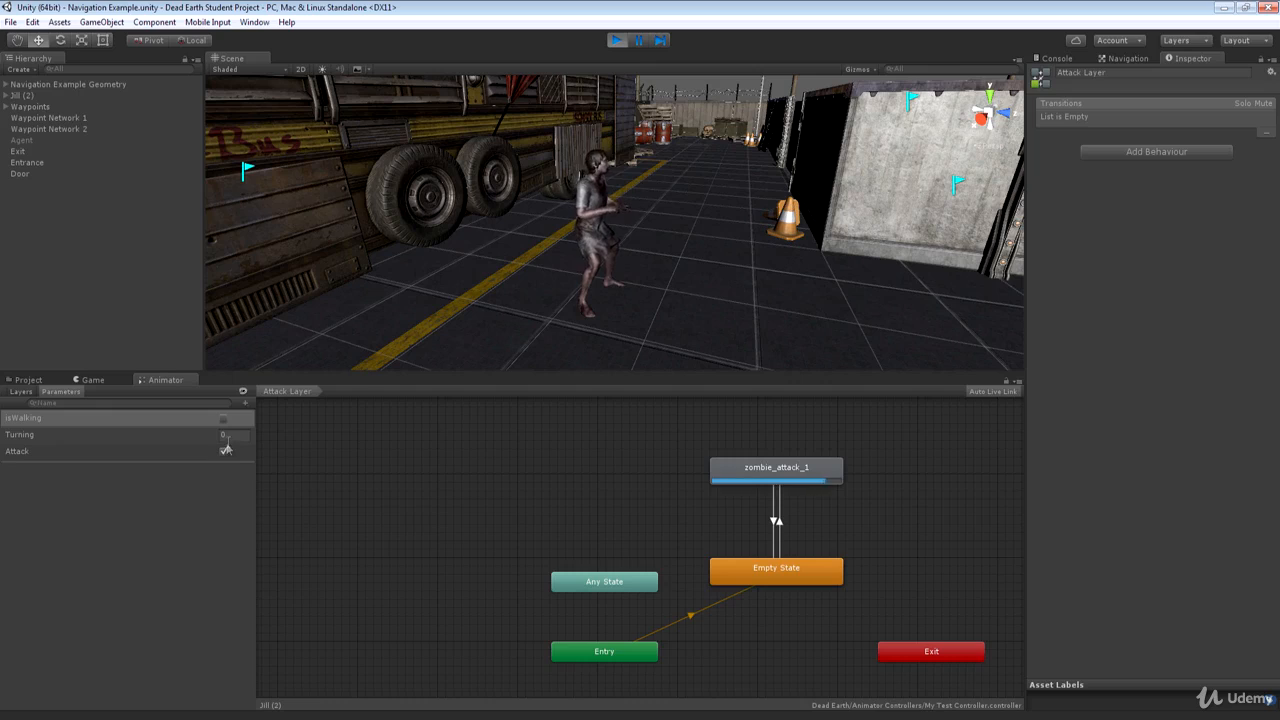
pyautogui.click(230, 435)
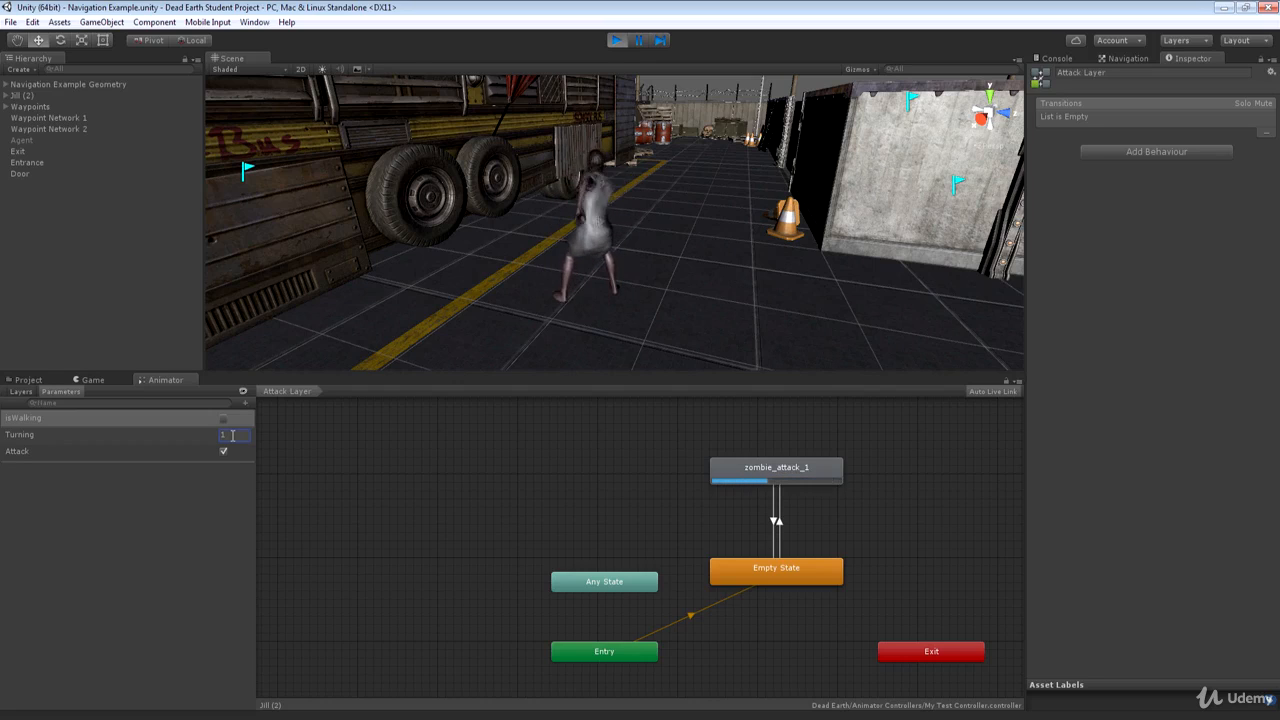
pyautogui.click(232, 436)
pyautogui.write('-1')
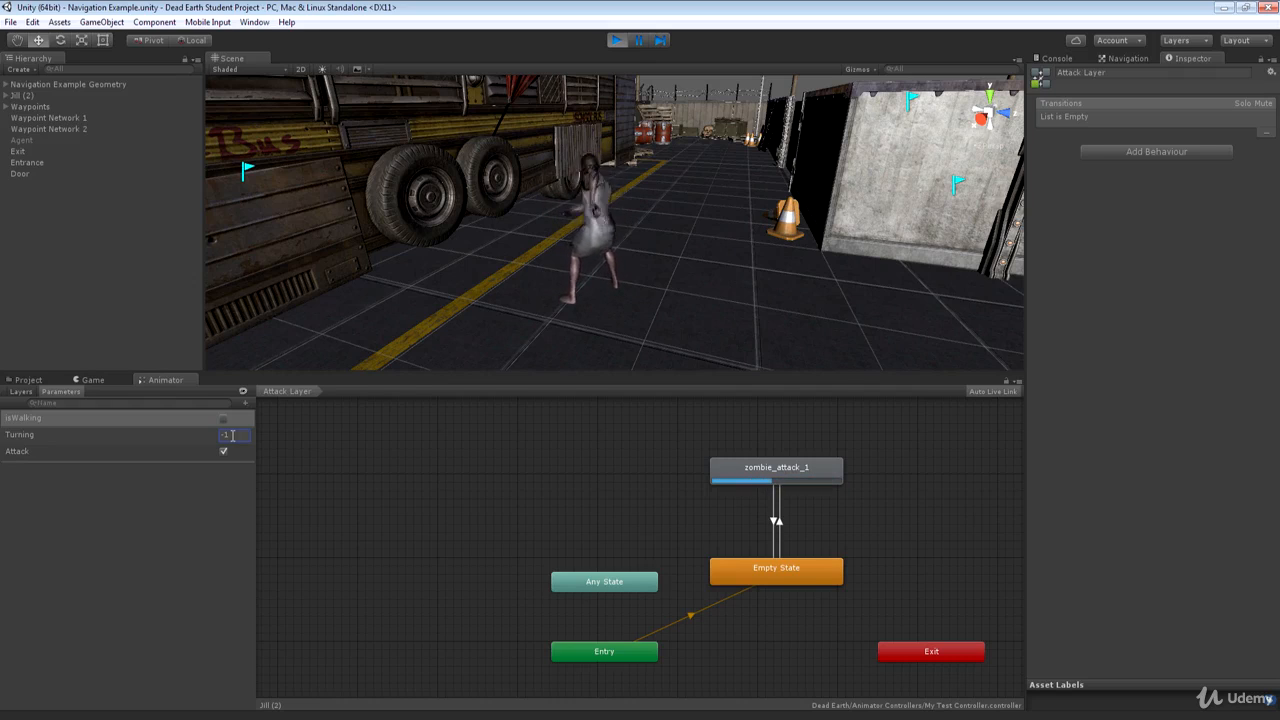
pyautogui.click(230, 435)
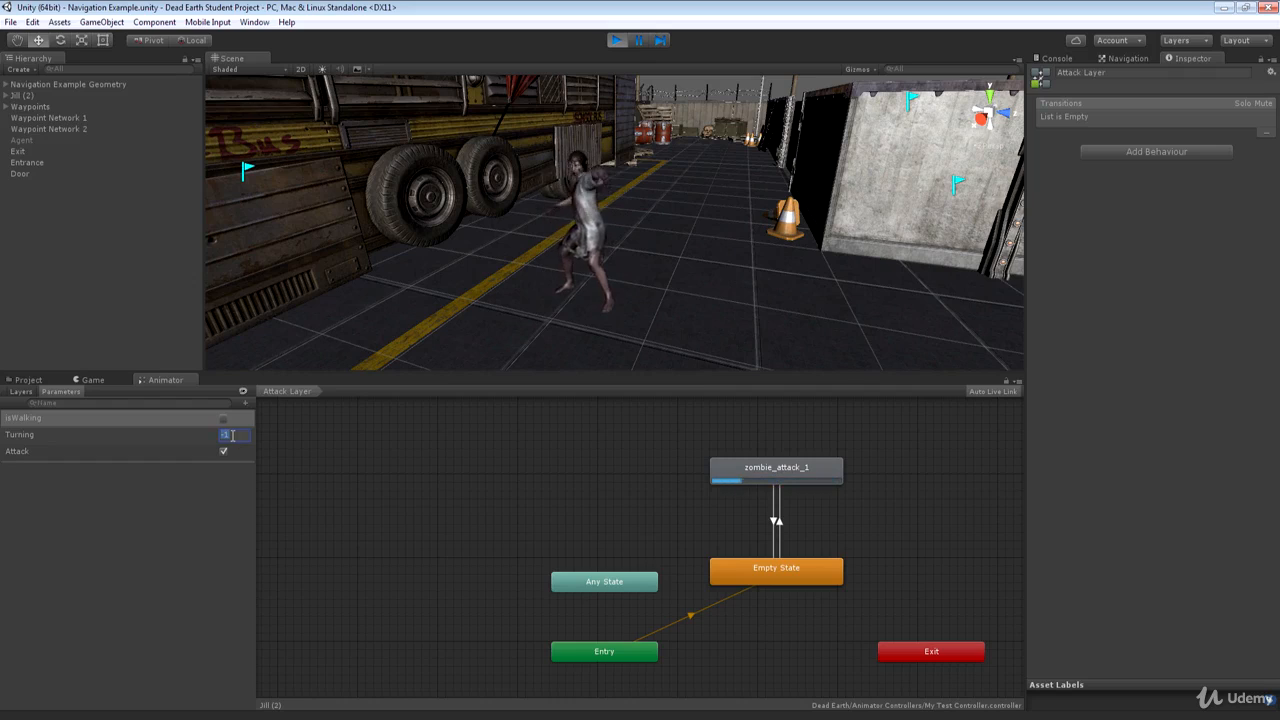
pyautogui.write('0')
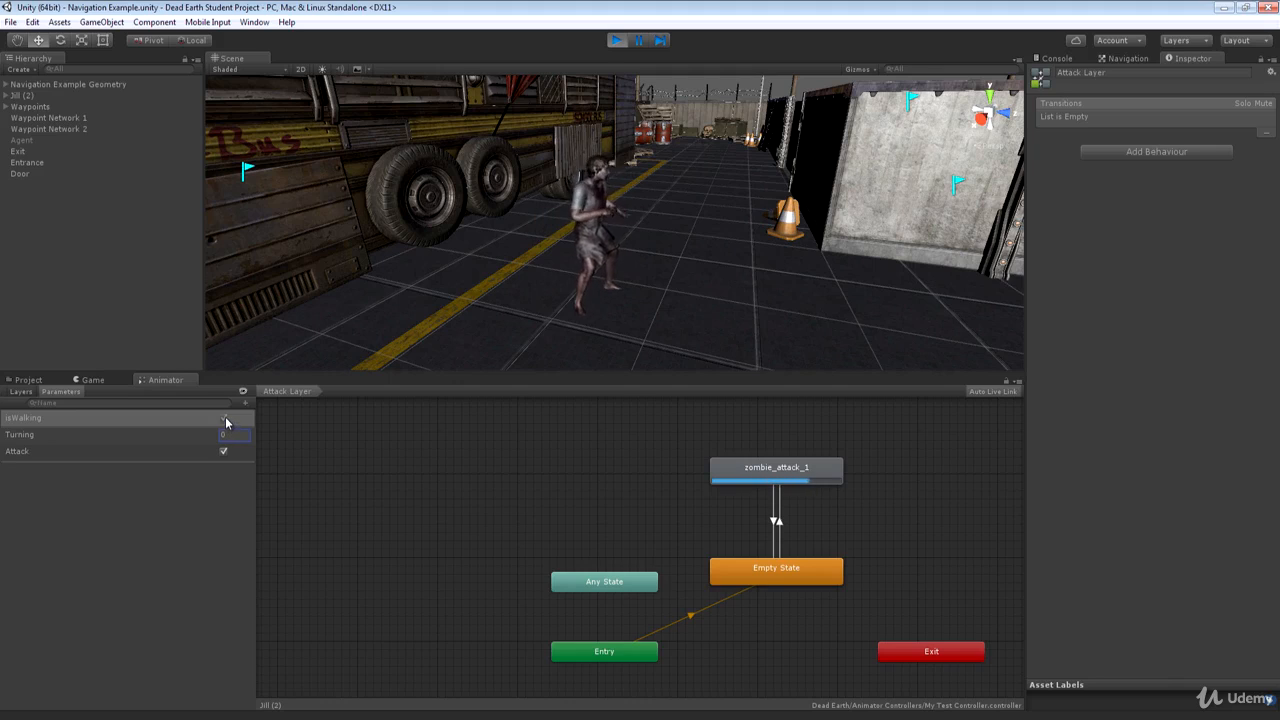
# - Enable isWalking, test the walking attack with Turning at 1 and back at 0, and stop play mode
pyautogui.click(224, 418)
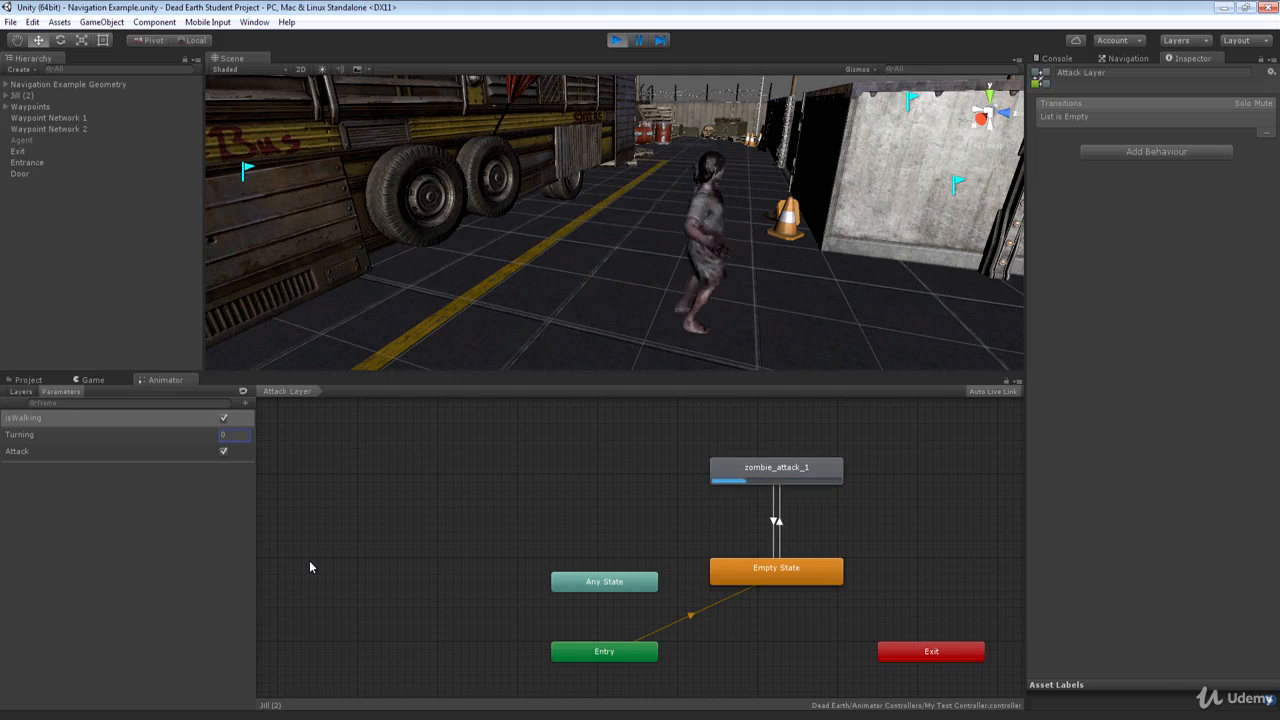
pyautogui.click(226, 434)
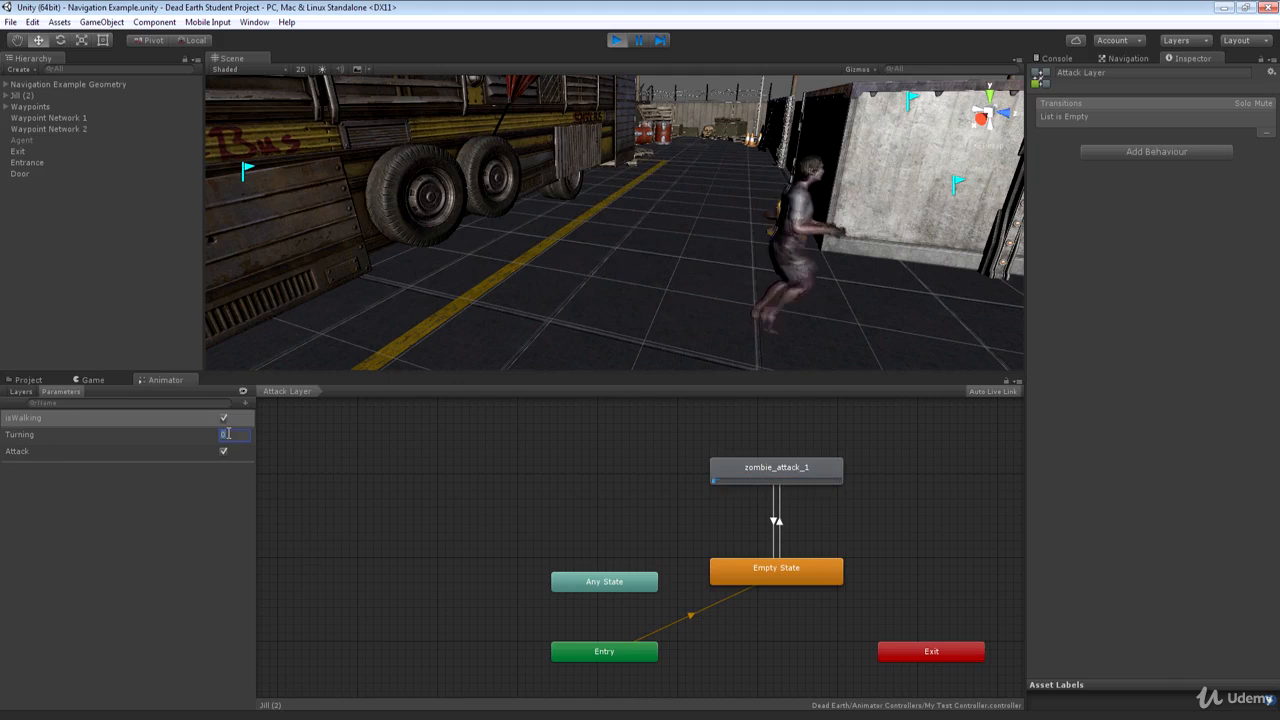
pyautogui.write('1')
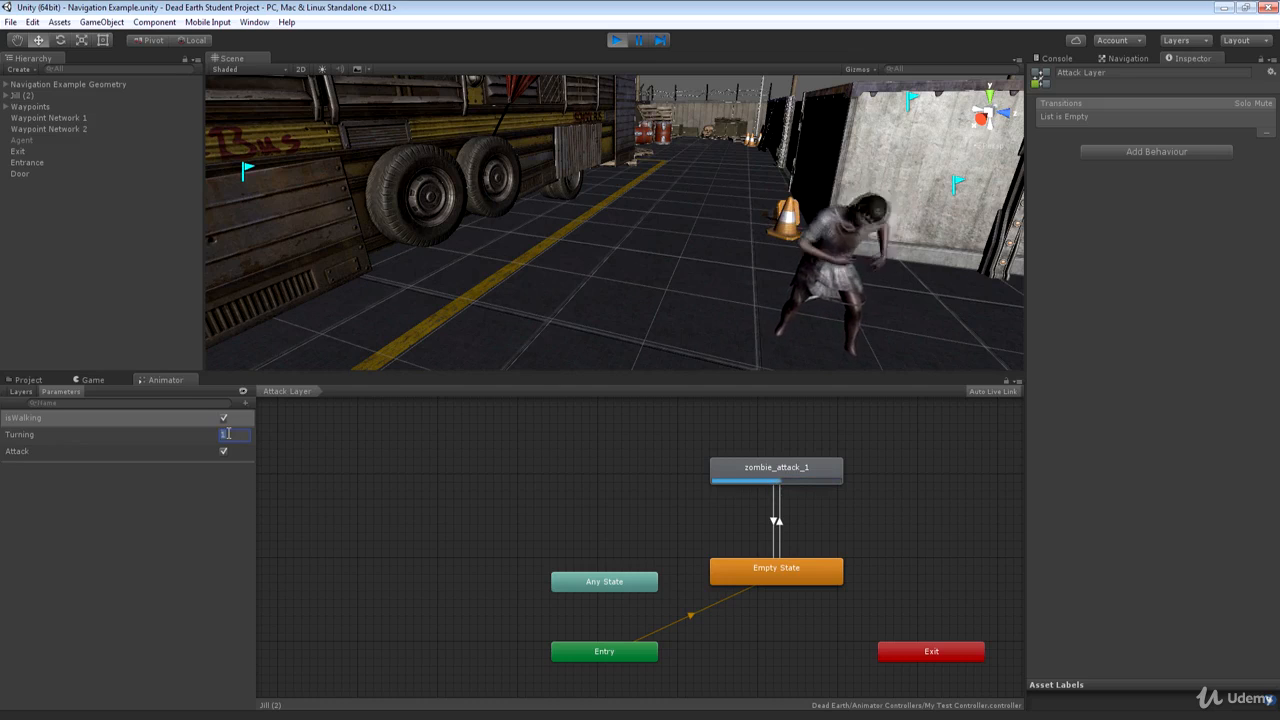
pyautogui.write('0')
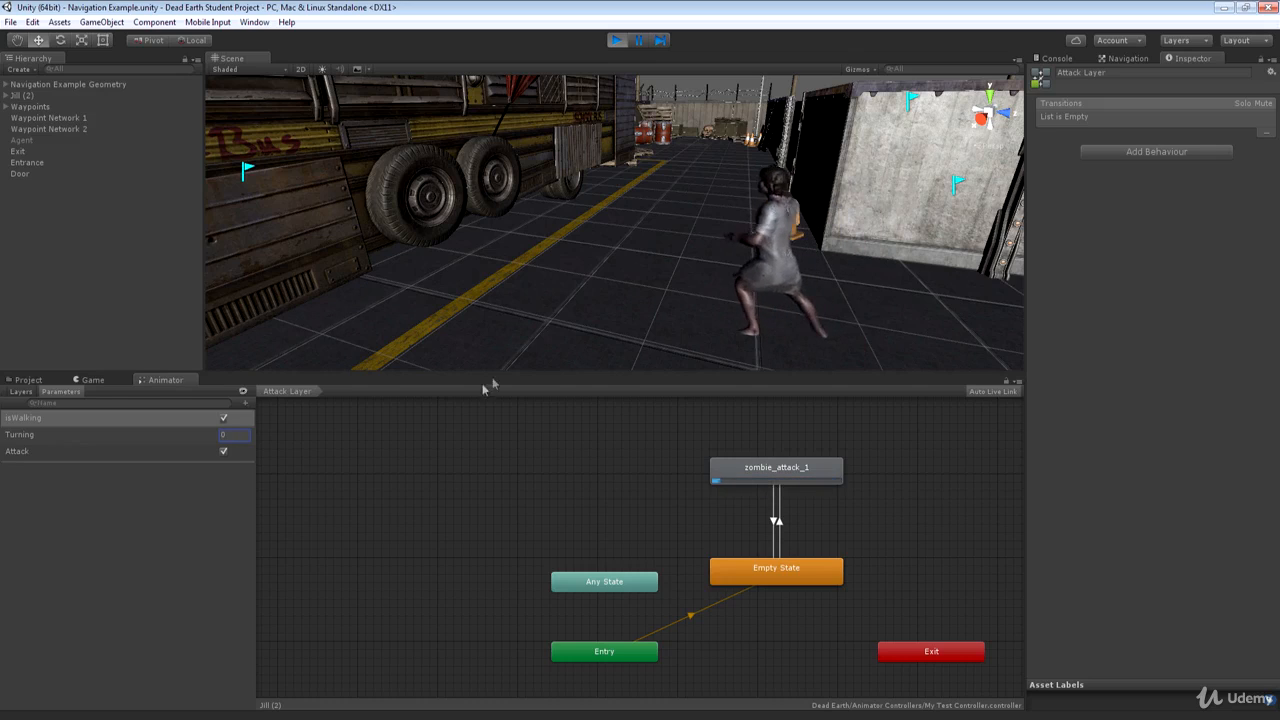
pyautogui.hotkey('ctrl', 'p')
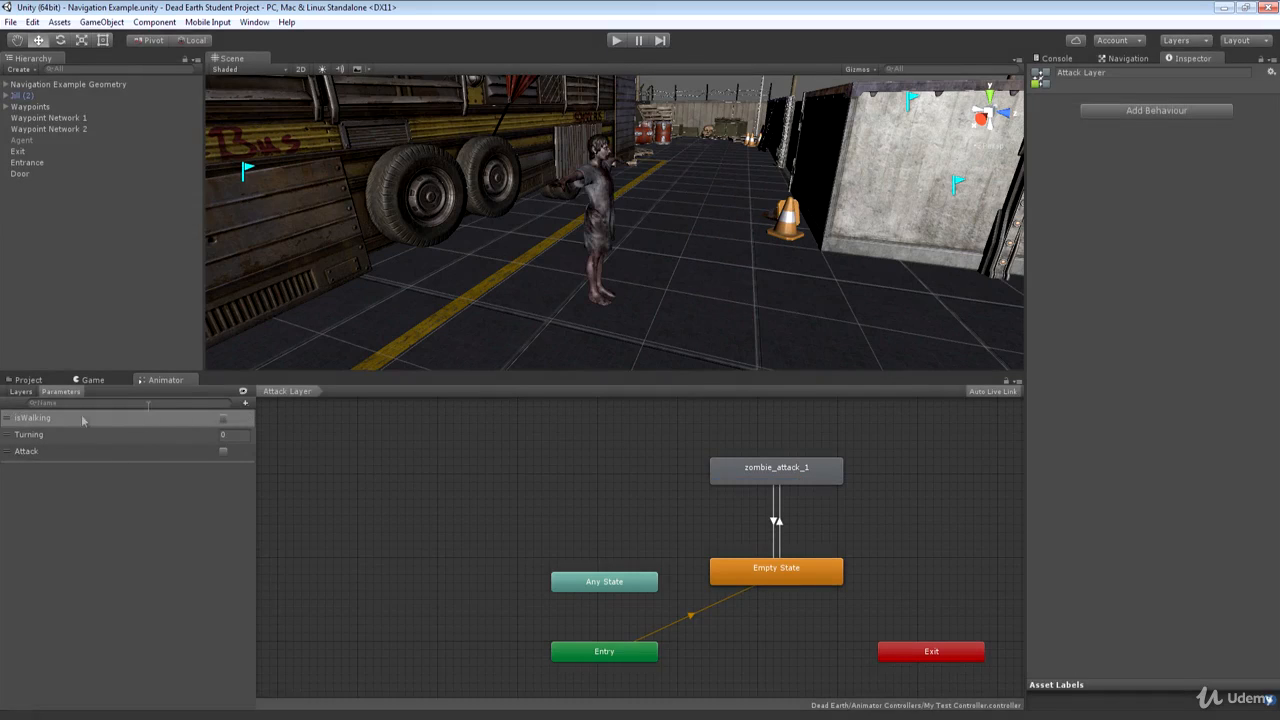
# - Reduce the Attack Layer's weight to about 0.53 in its layer settings
pyautogui.click(20, 391)
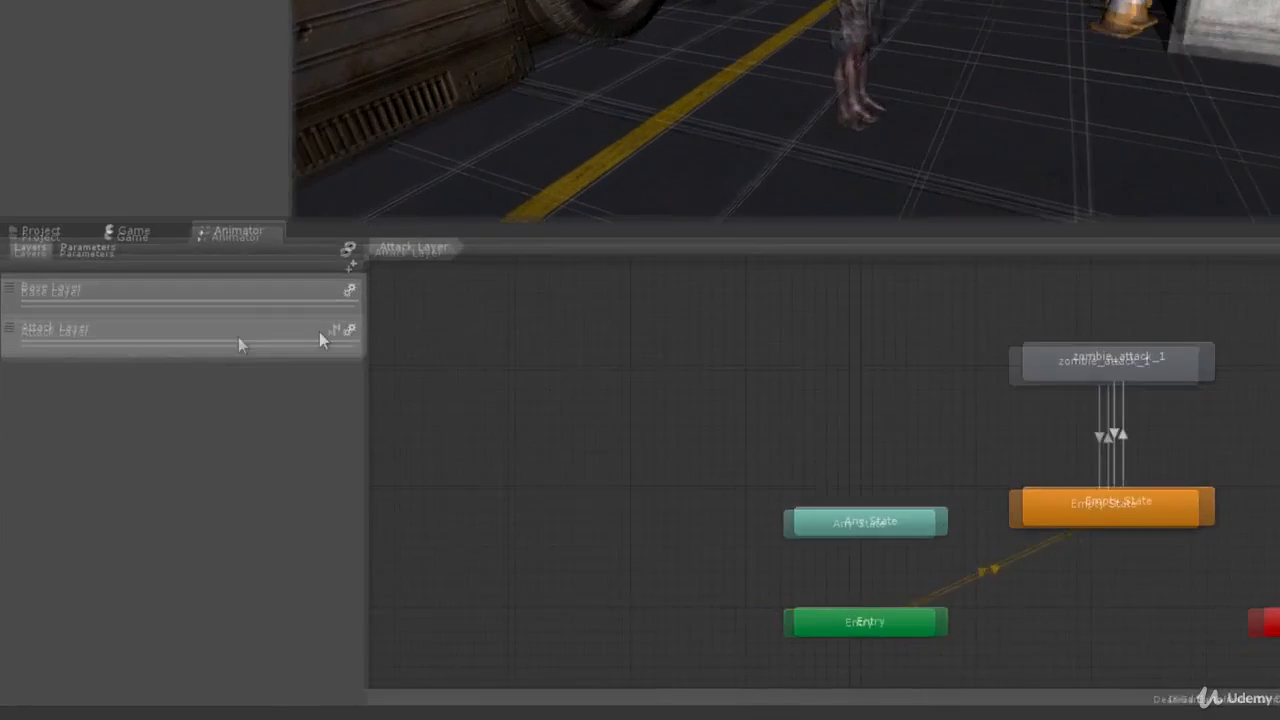
pyautogui.click(80, 291)
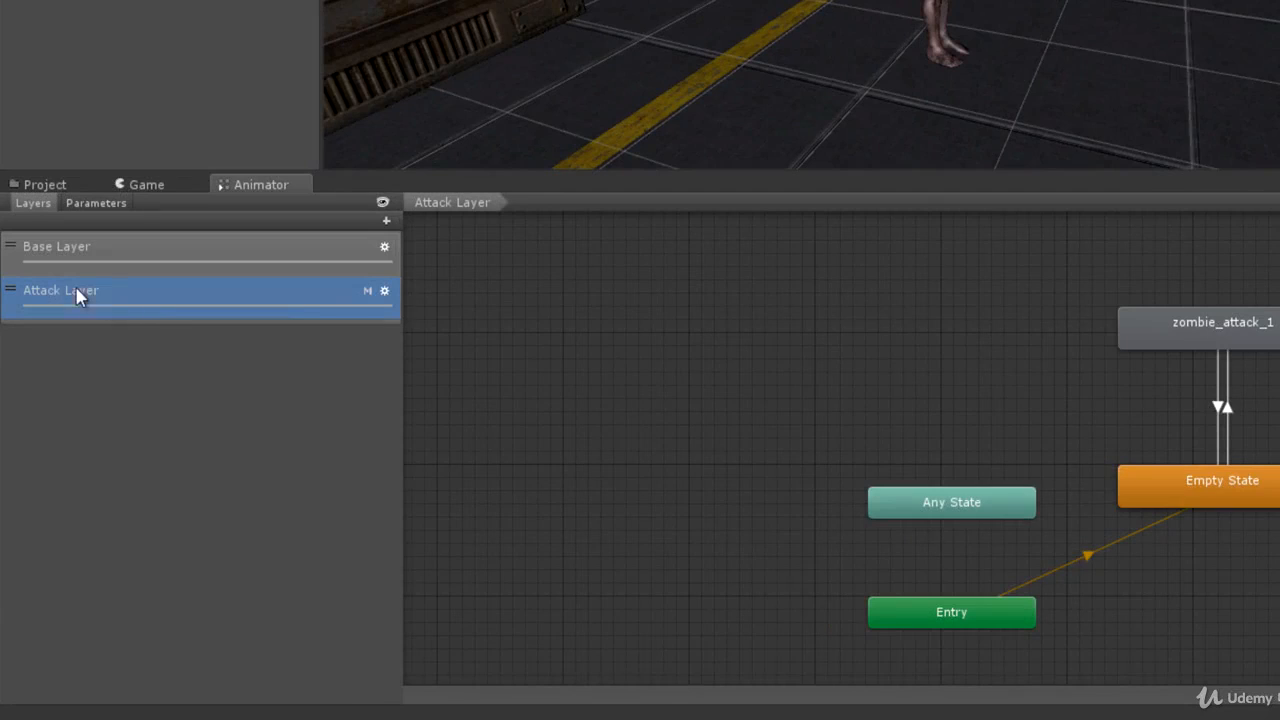
pyautogui.click(384, 293)
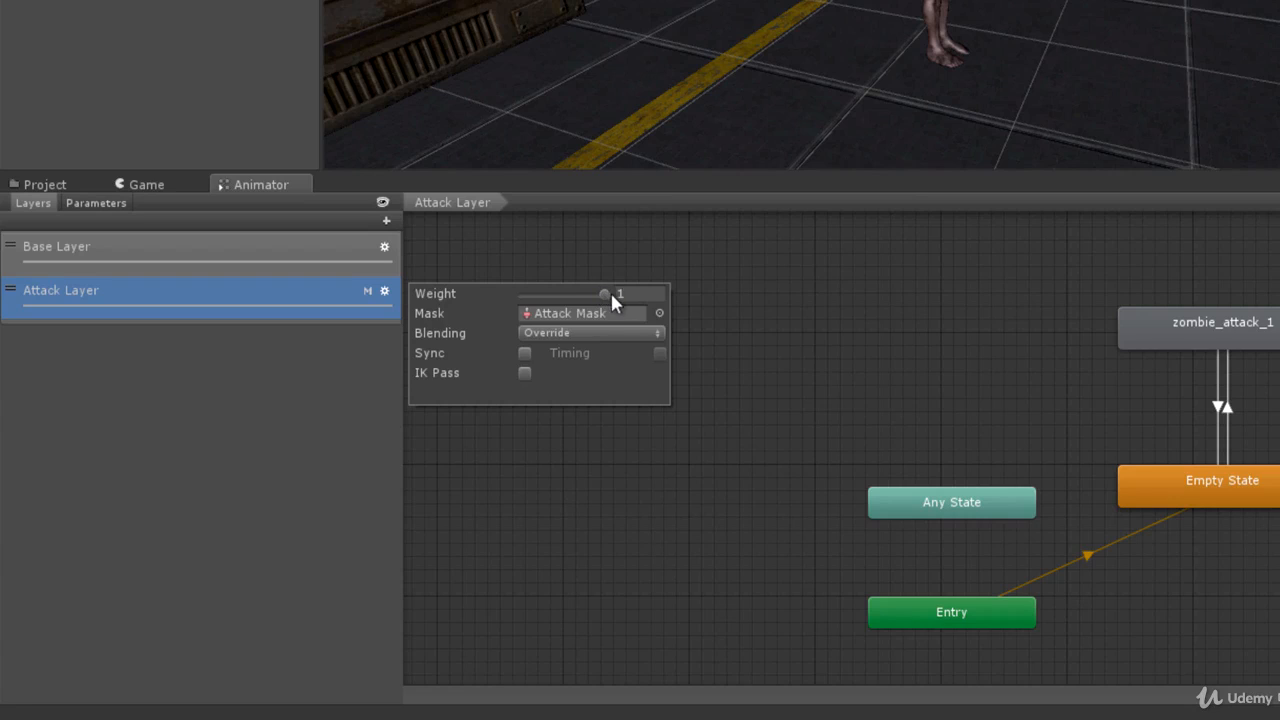
pyautogui.moveTo(605, 293); pyautogui.dragTo(567, 295)
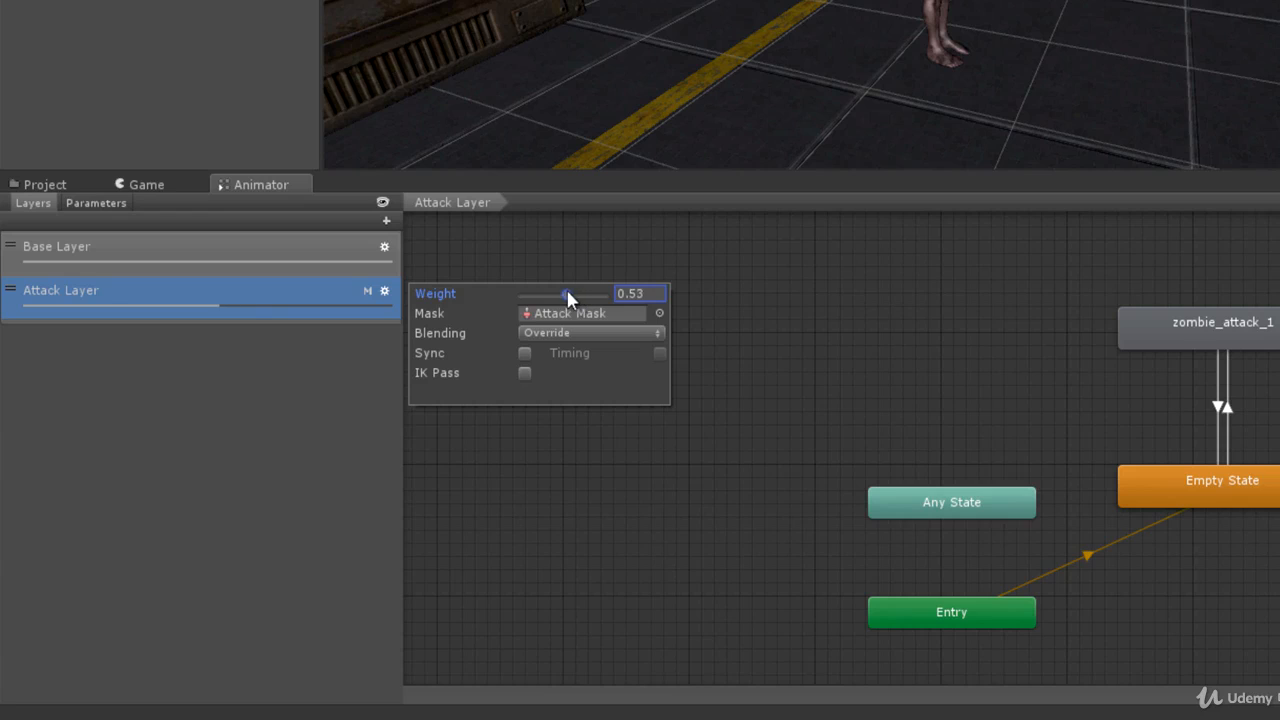
pyautogui.click(716, 356)
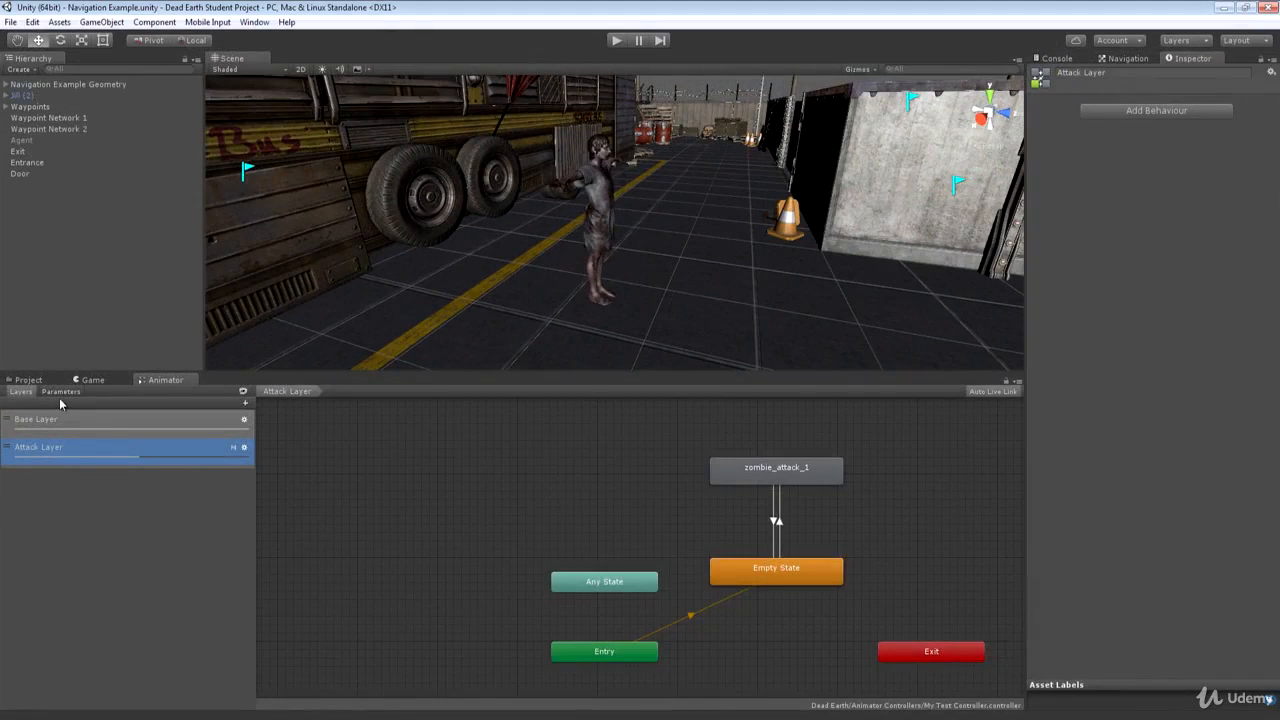
# - Run the scene with isWalking and Attack enabled to test the reduced-weight attack animation, and stop play mode
pyautogui.click(60, 391)
pyautogui.hotkey('ctrl', 'p')
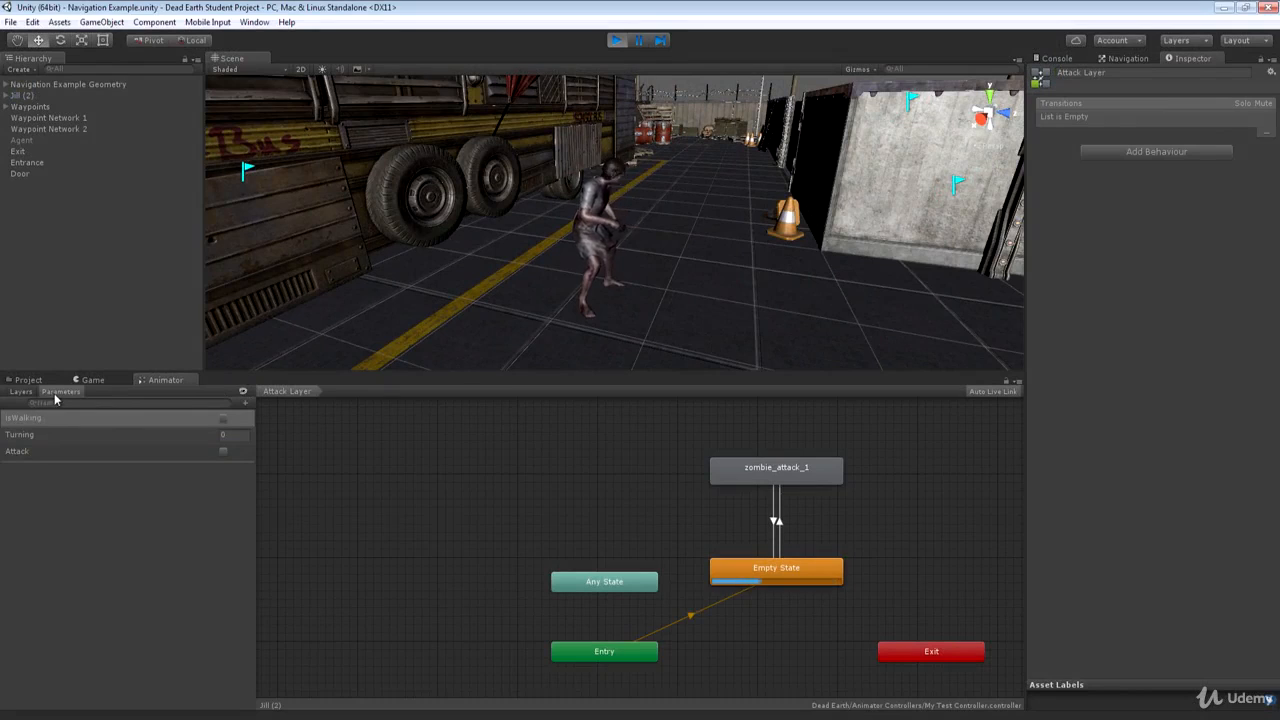
pyautogui.click(224, 419)
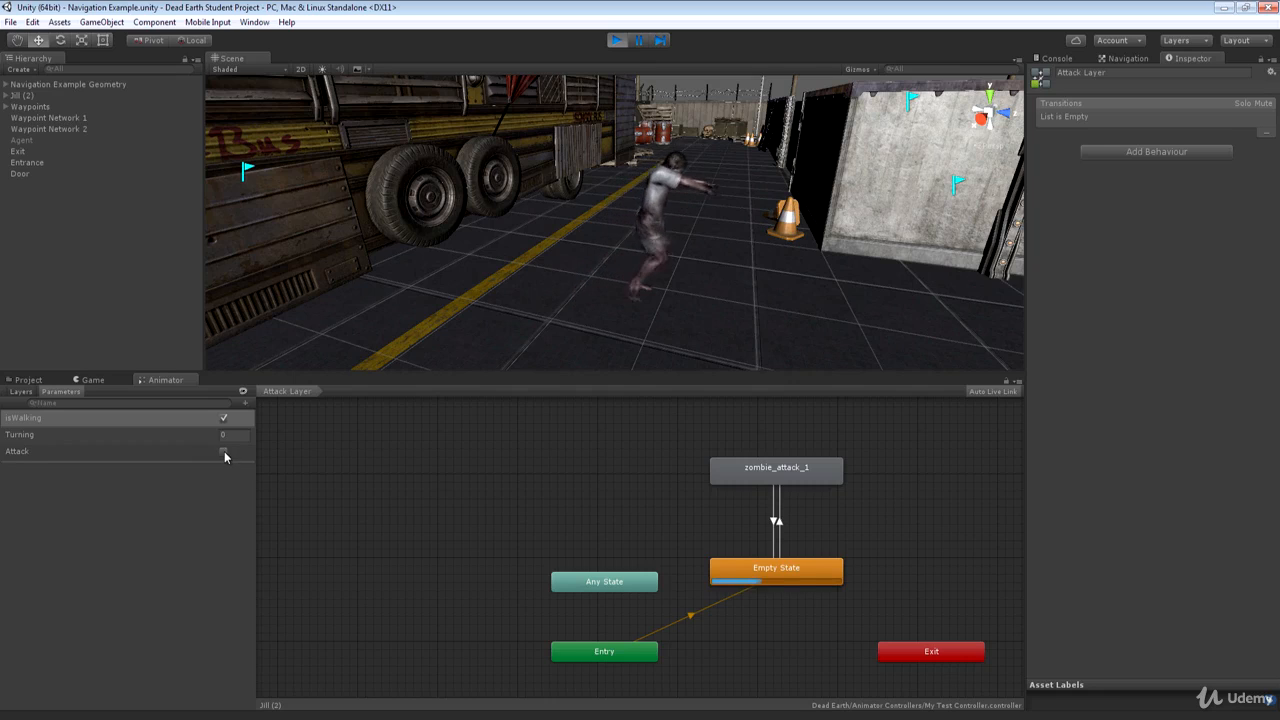
pyautogui.click(224, 452)
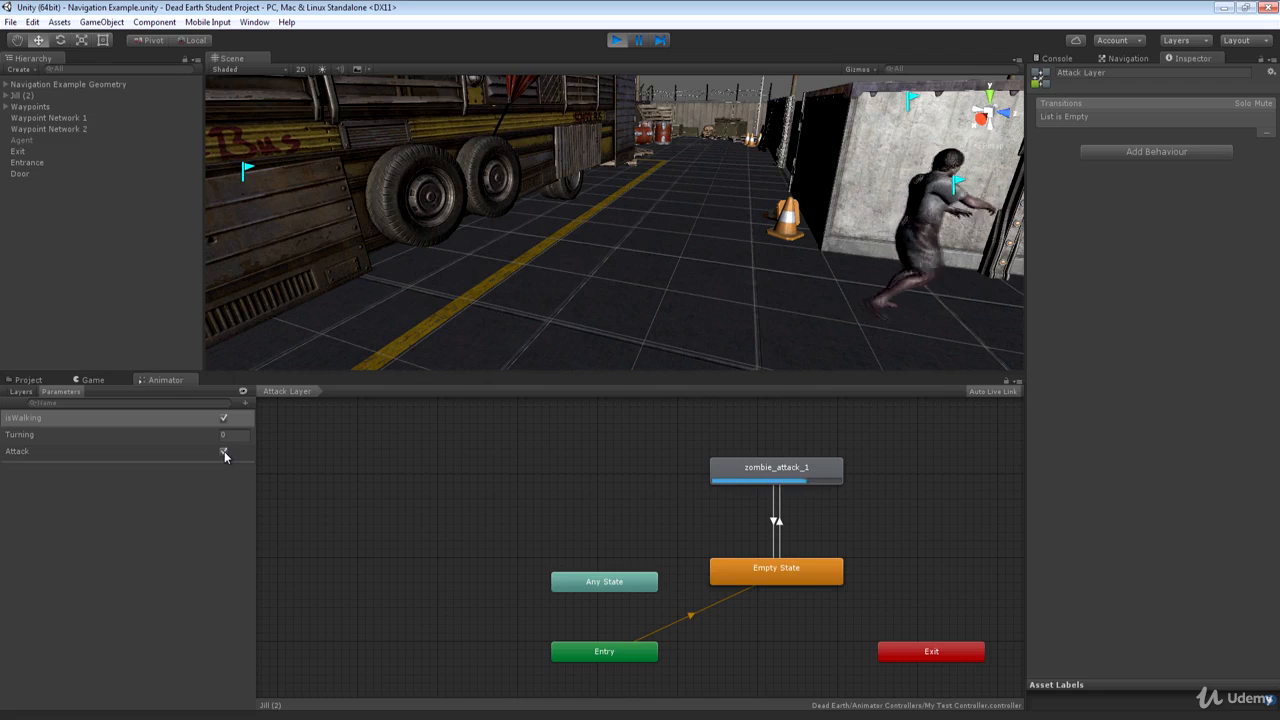
pyautogui.click(616, 40)
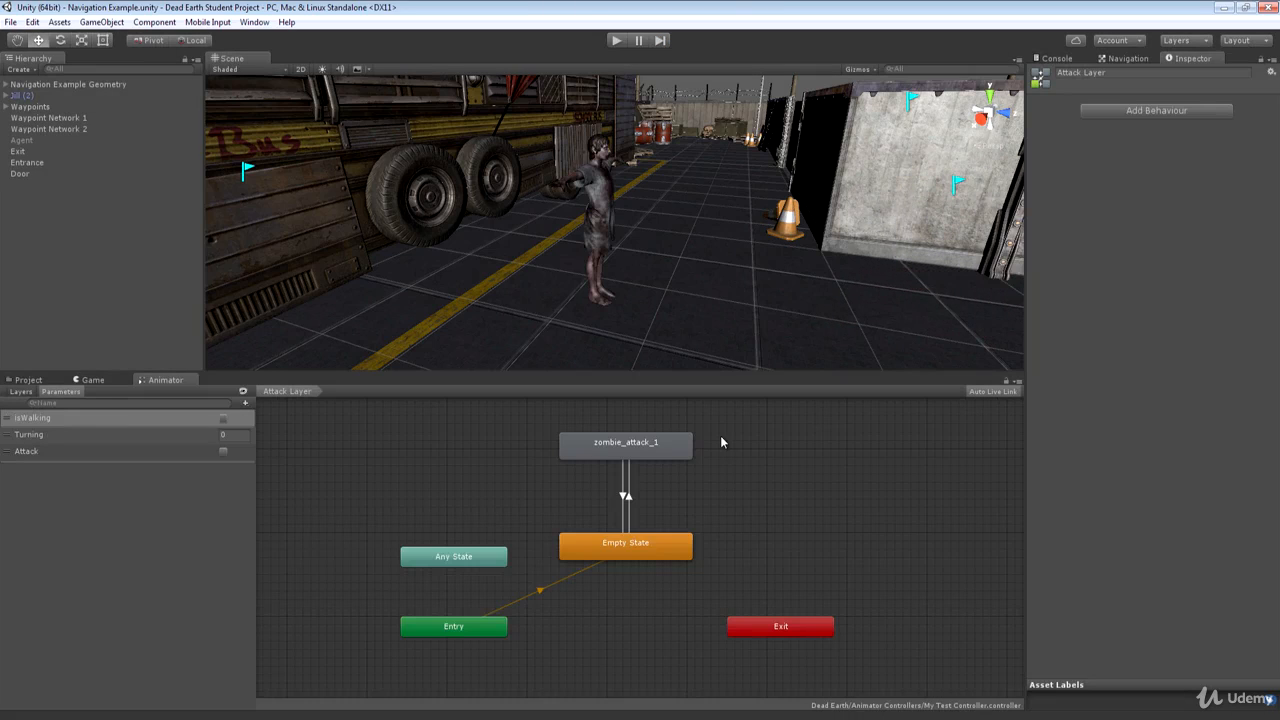
# - Switch between the Animator's Base Layer and Attack Layer, ending on the Base Layer's state graph
pyautogui.click(24, 392)
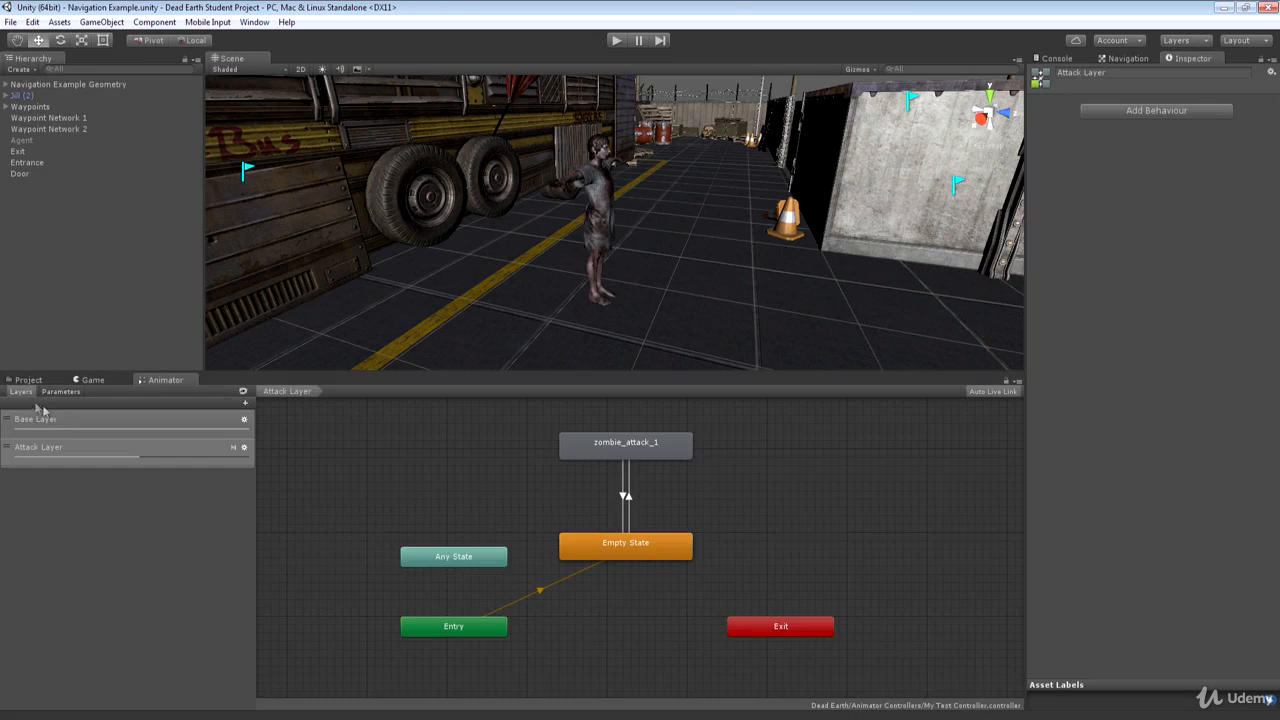
pyautogui.click(78, 432)
pyautogui.click(80, 450)
pyautogui.click(84, 428)
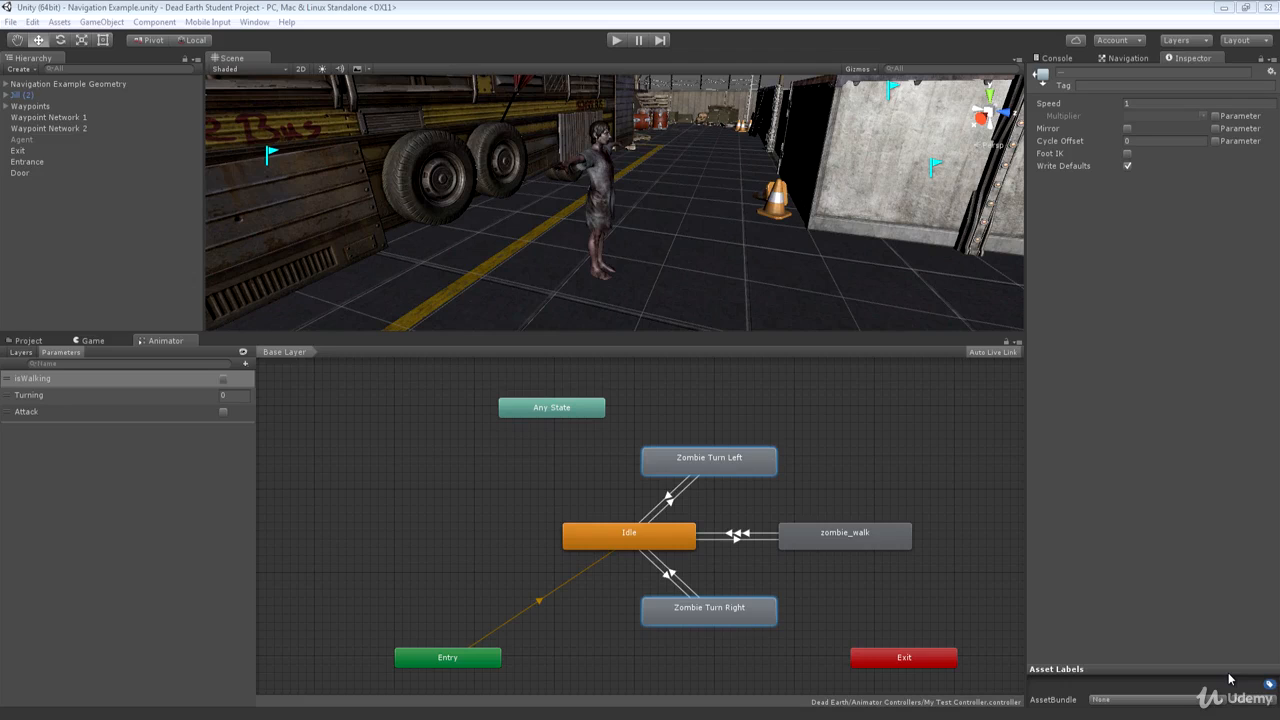
# - Delete the Zombie Turn Left, Zombie Turn Right and zombie_walk states from the Base Layer, and place Idle directly above Entry
pyautogui.rightClick(730, 475)
pyautogui.click(765, 540)
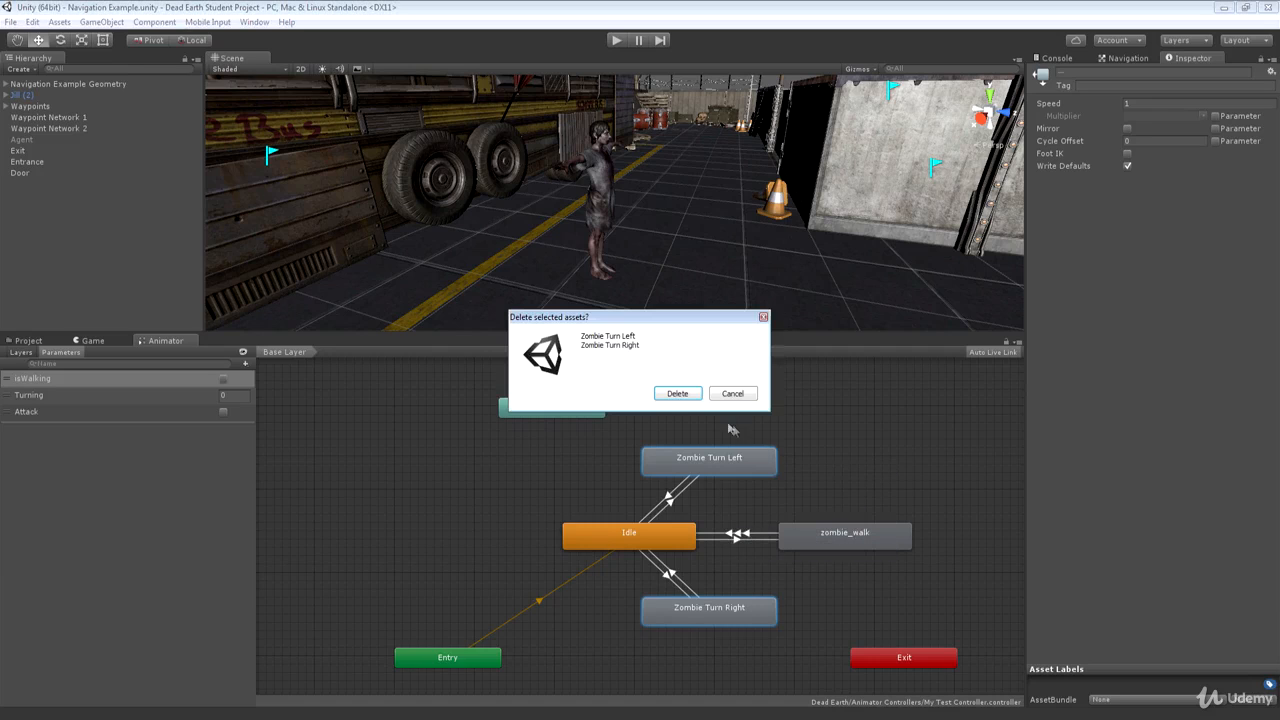
pyautogui.click(684, 396)
pyautogui.rightClick(816, 536)
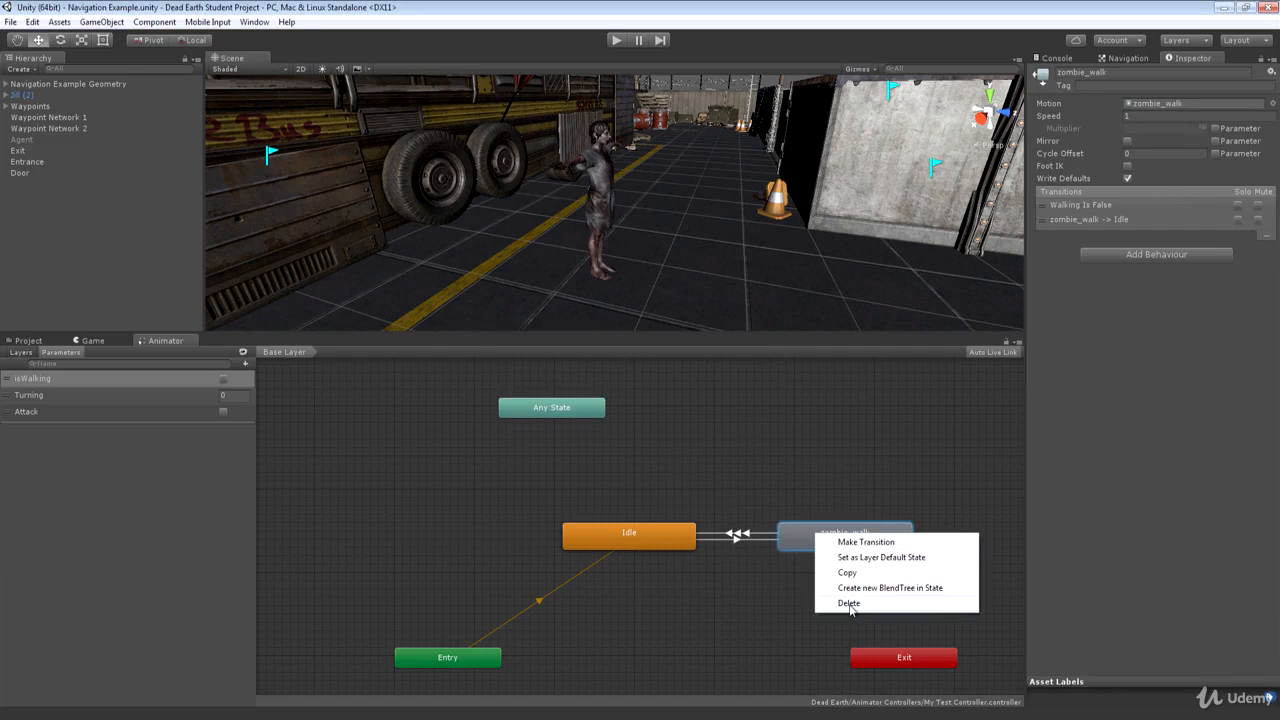
pyautogui.click(852, 601)
pyautogui.click(686, 394)
pyautogui.moveTo(658, 518); pyautogui.dragTo(508, 505)
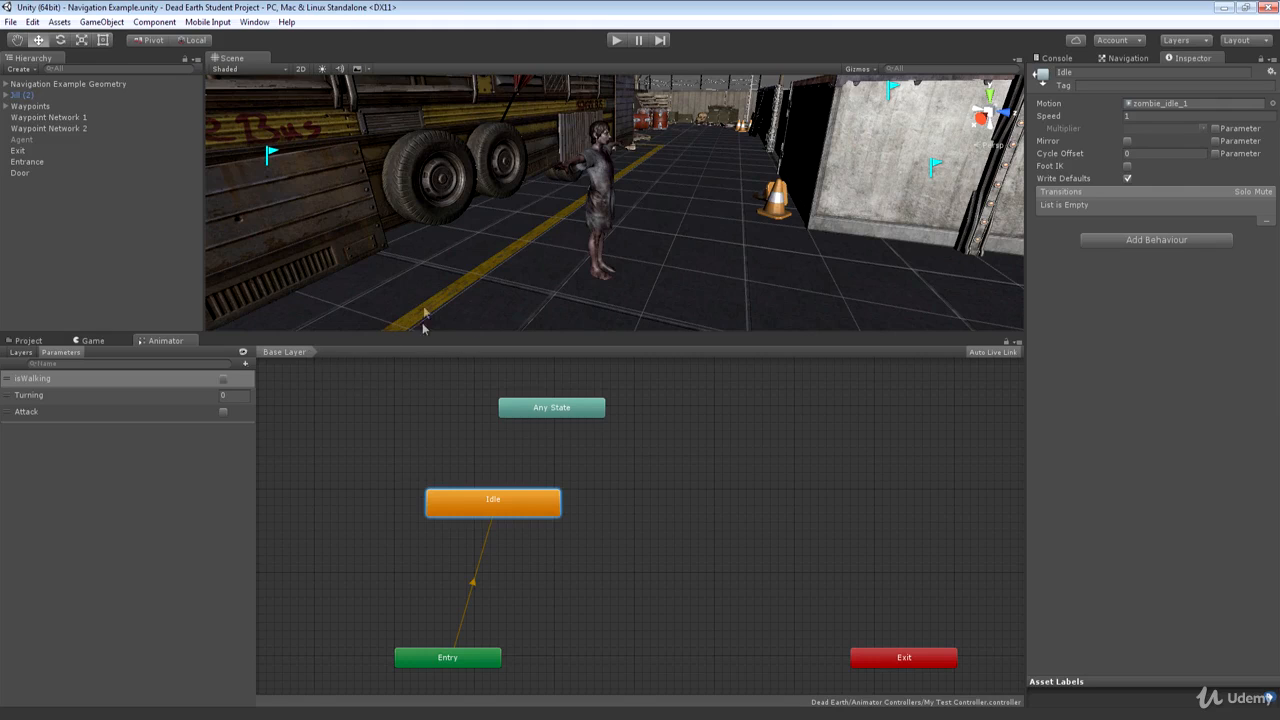
pyautogui.moveTo(514, 510); pyautogui.dragTo(474, 493)
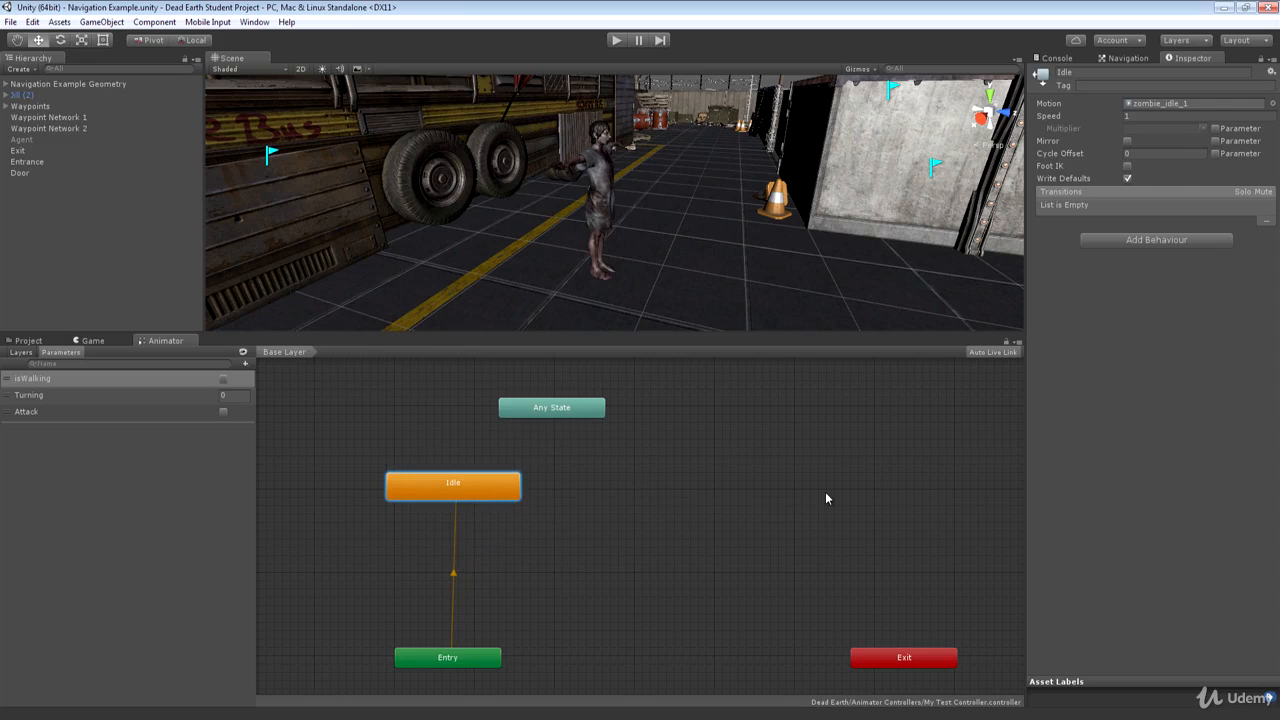
# - Delete the isWalking and Turning parameters from the animator controller
pyautogui.rightClick(17, 380)
pyautogui.click(50, 385)
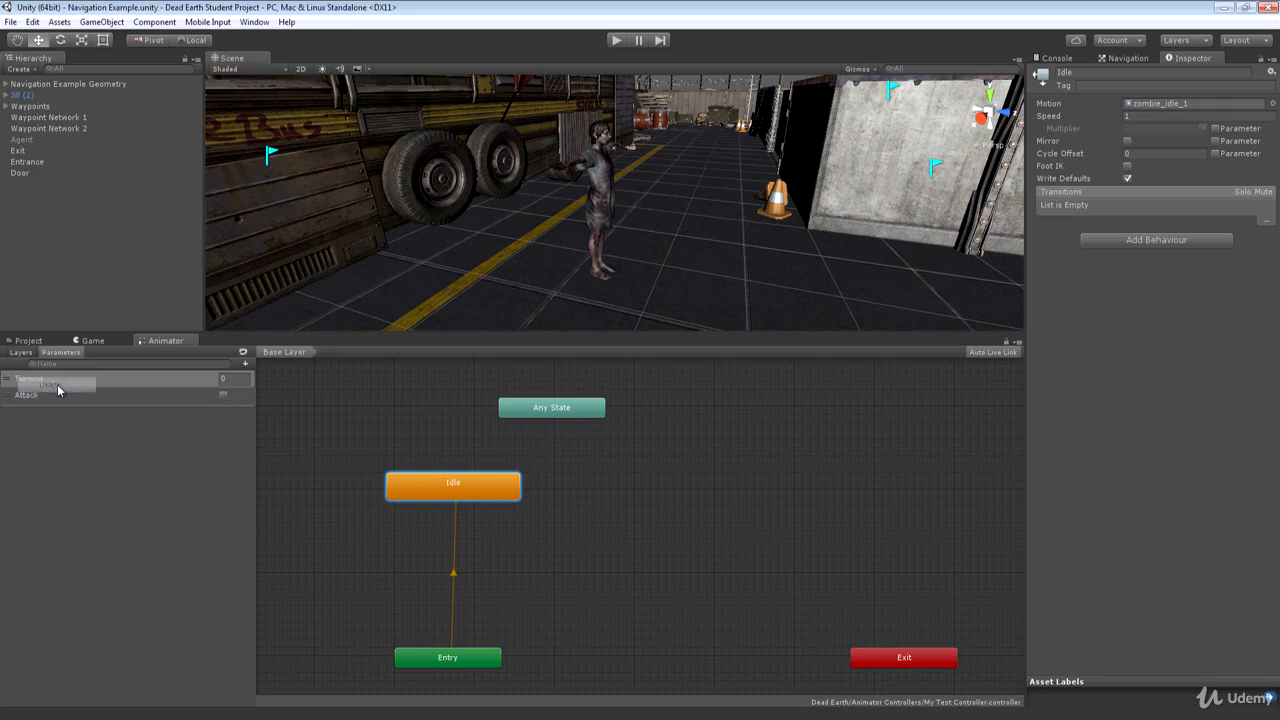
pyautogui.rightClick(28, 381)
pyautogui.click(55, 392)
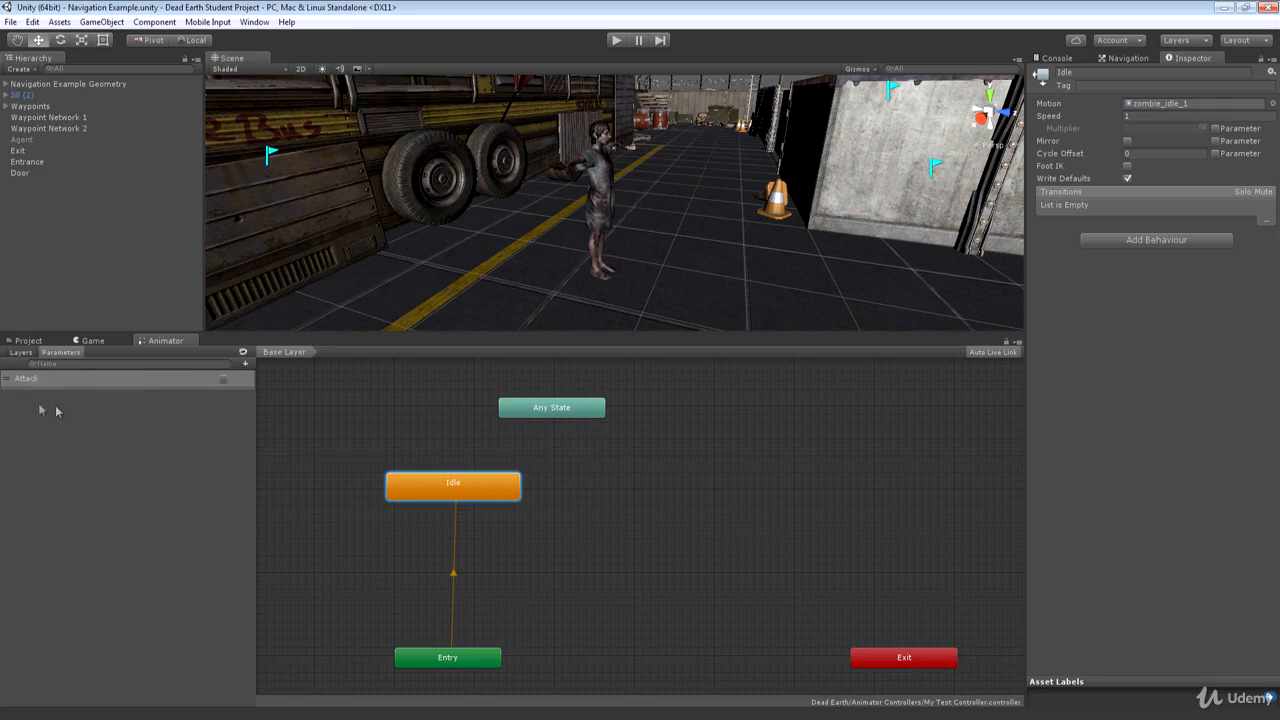
# - Add a float parameter named Speed to the animator controller
pyautogui.click(245, 366)
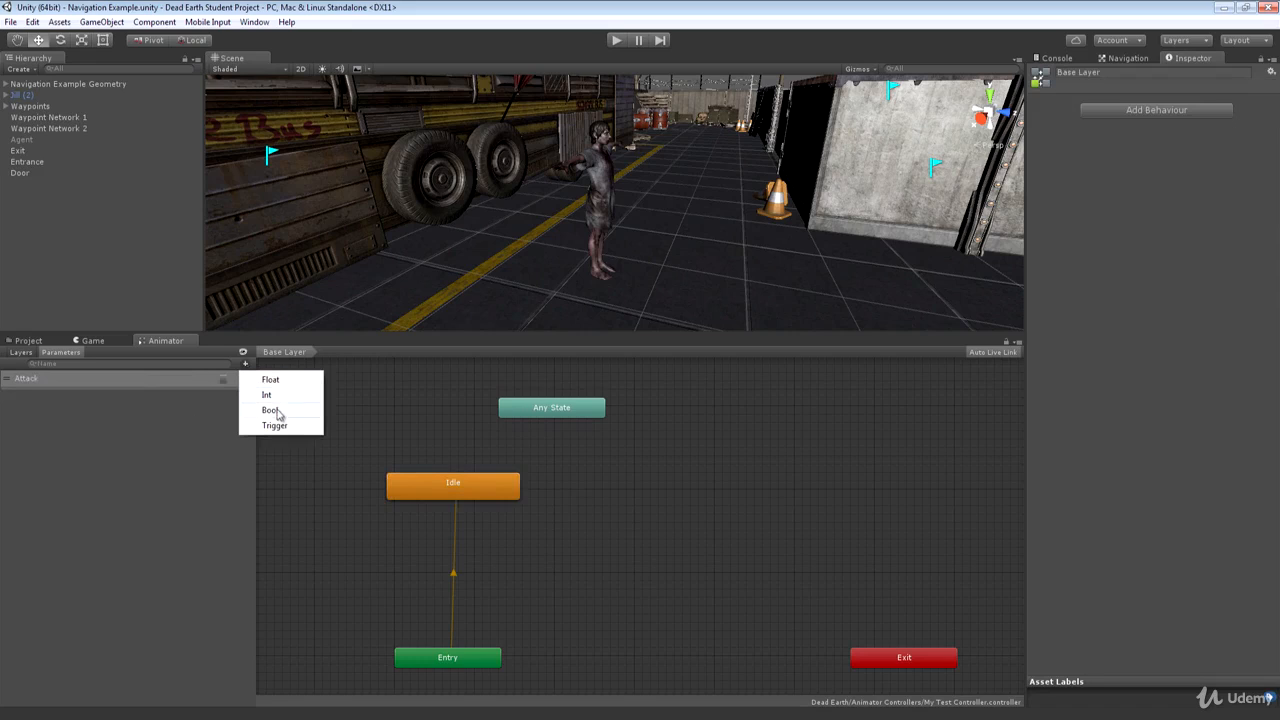
pyautogui.click(271, 380)
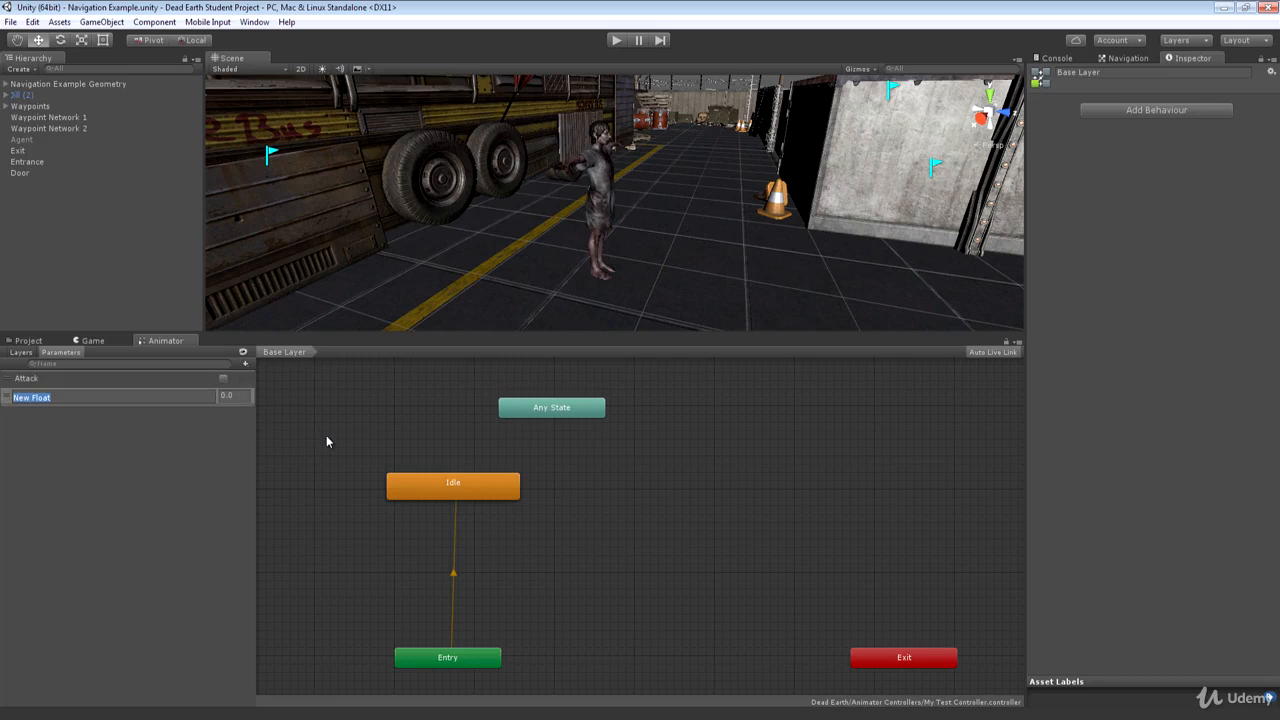
pyautogui.press('BackSpace')
pyautogui.write('Speed')
pyautogui.press('Return')
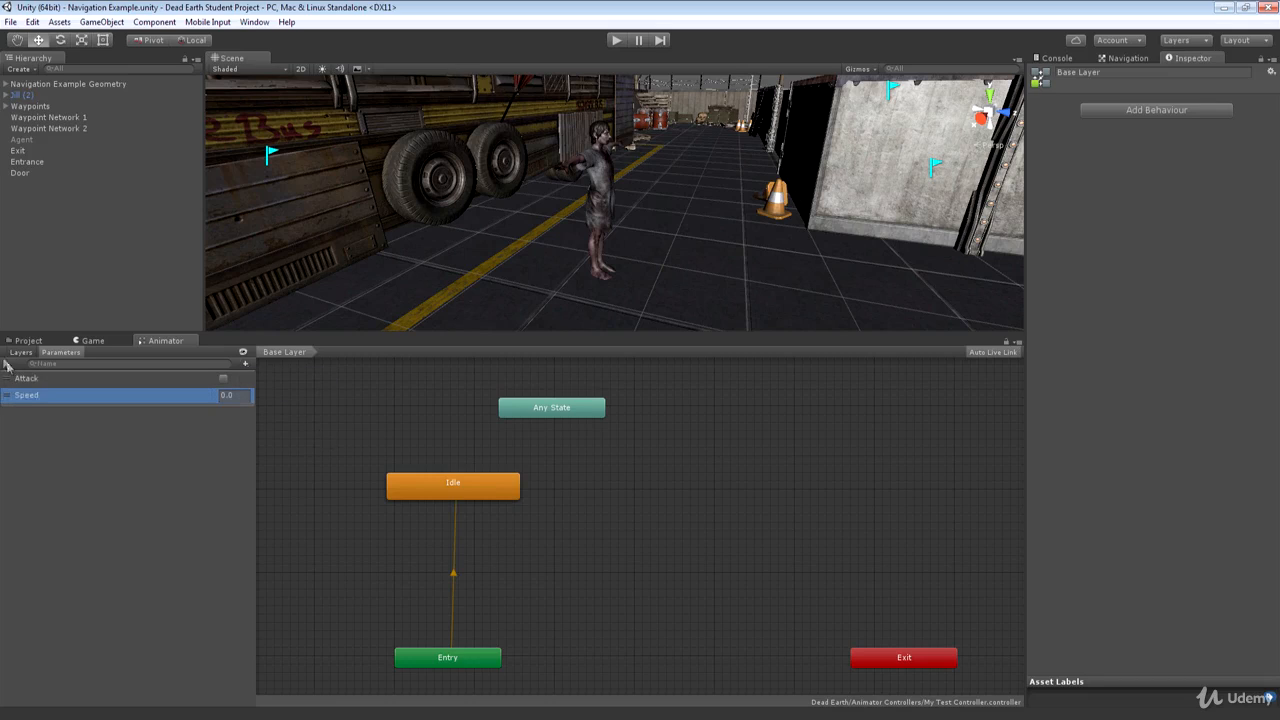
# - Create a new blend tree state in the Base Layer, place it level with Idle, and name it Locomotion
pyautogui.rightClick(664, 450)
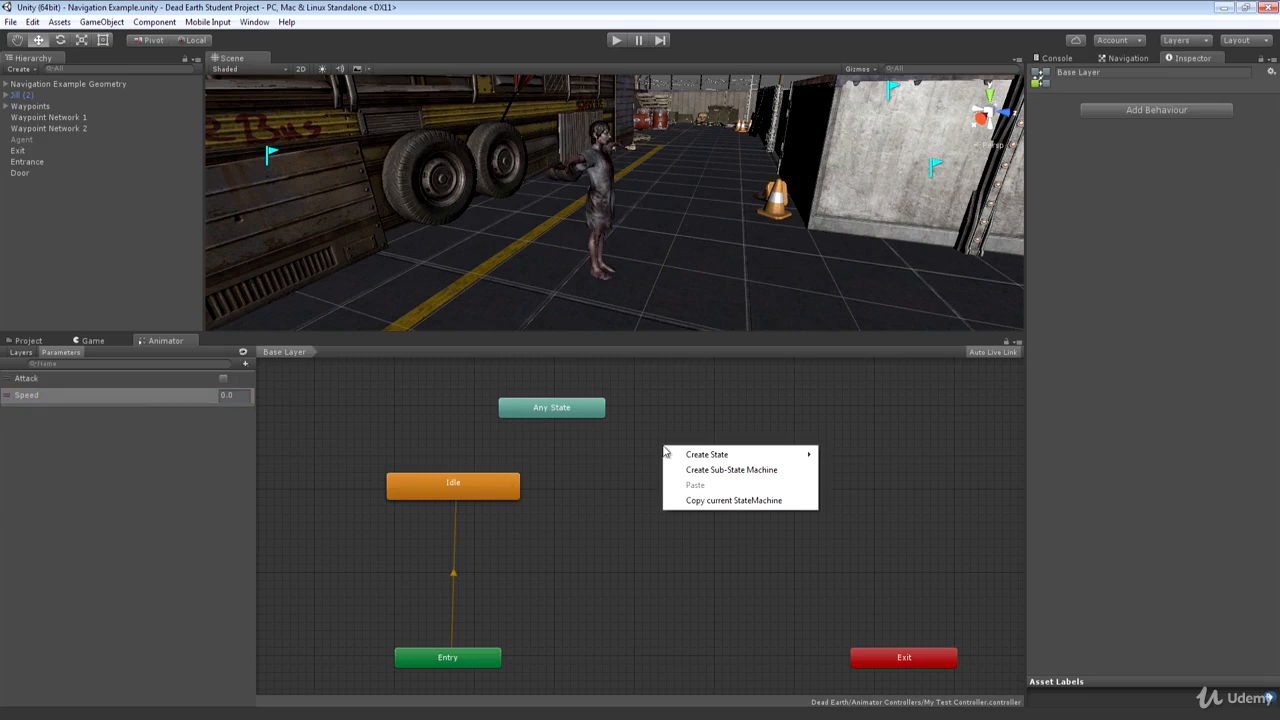
pyautogui.moveTo(697, 460)
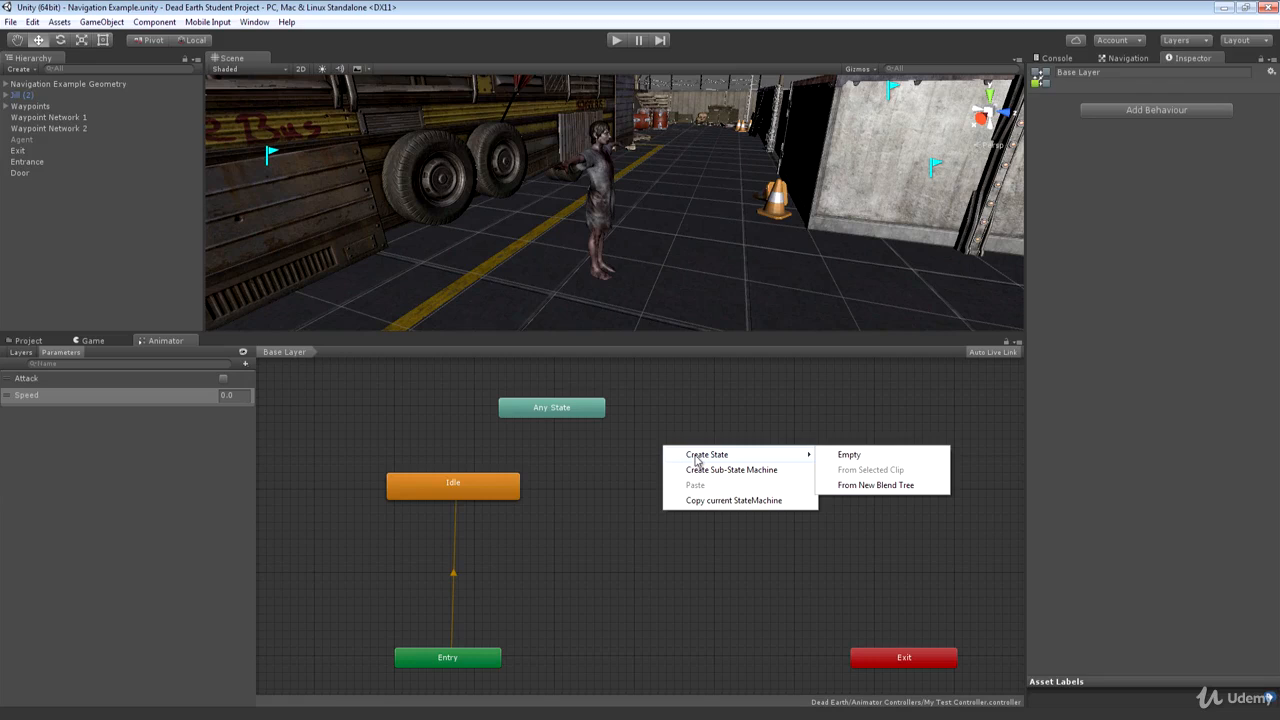
pyautogui.click(868, 487)
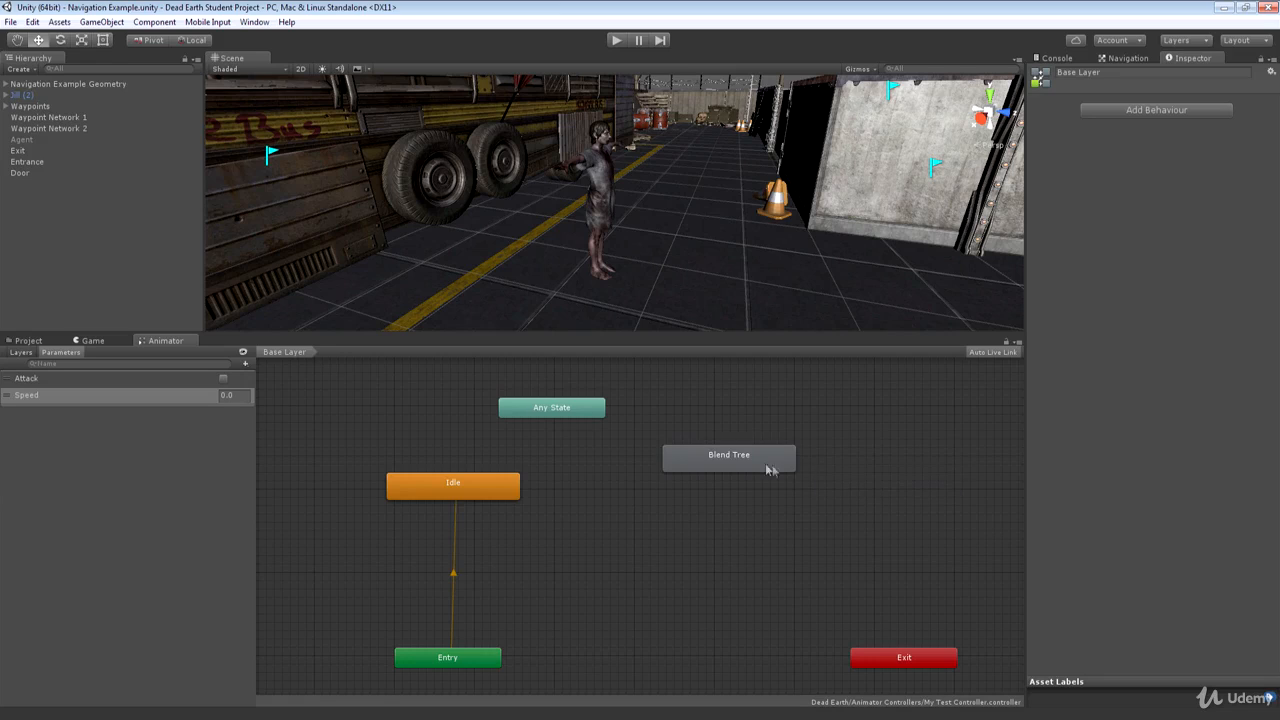
pyautogui.moveTo(763, 468); pyautogui.dragTo(722, 494)
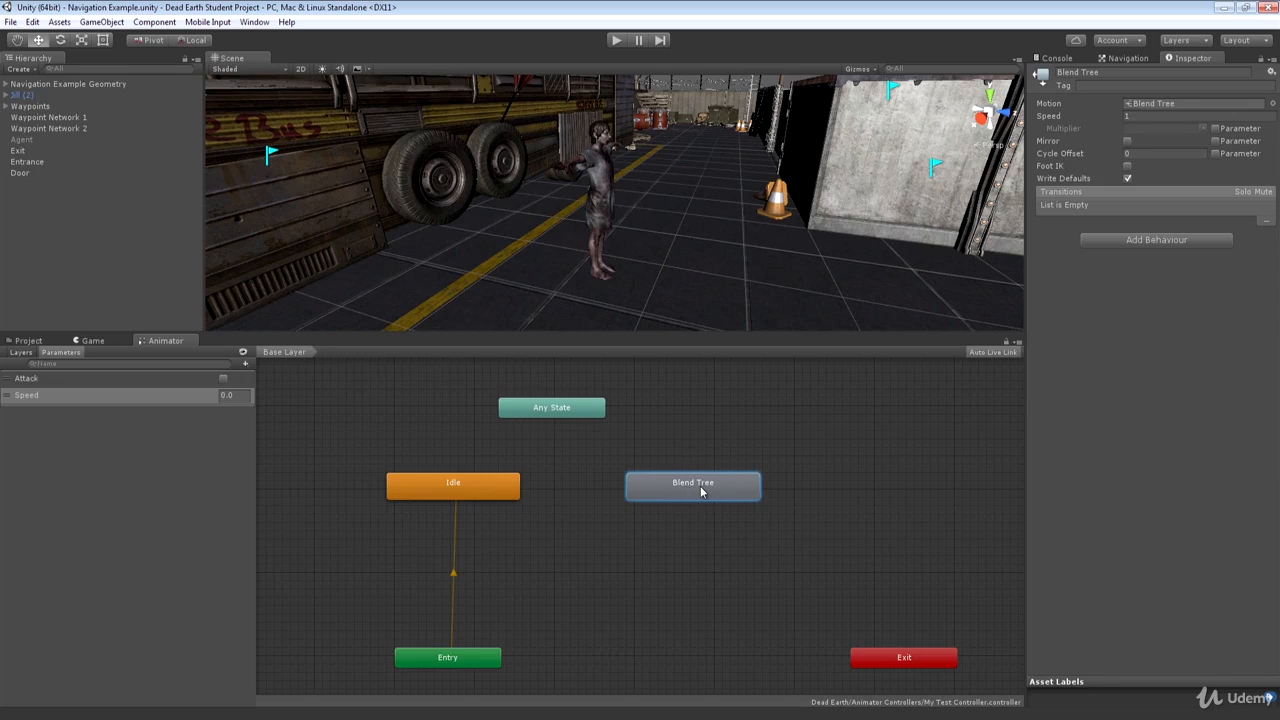
pyautogui.click(1096, 74)
pyautogui.press('BackSpace')
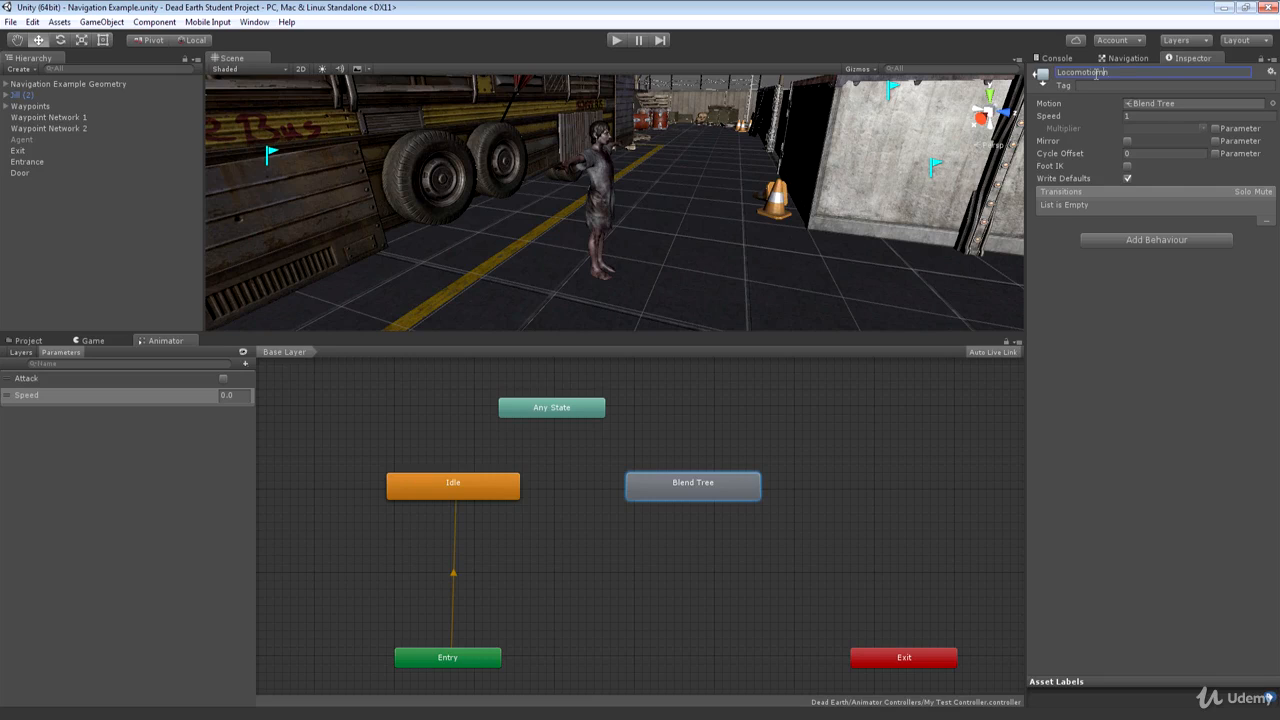
pyautogui.press('Return')
pyautogui.click(612, 482)
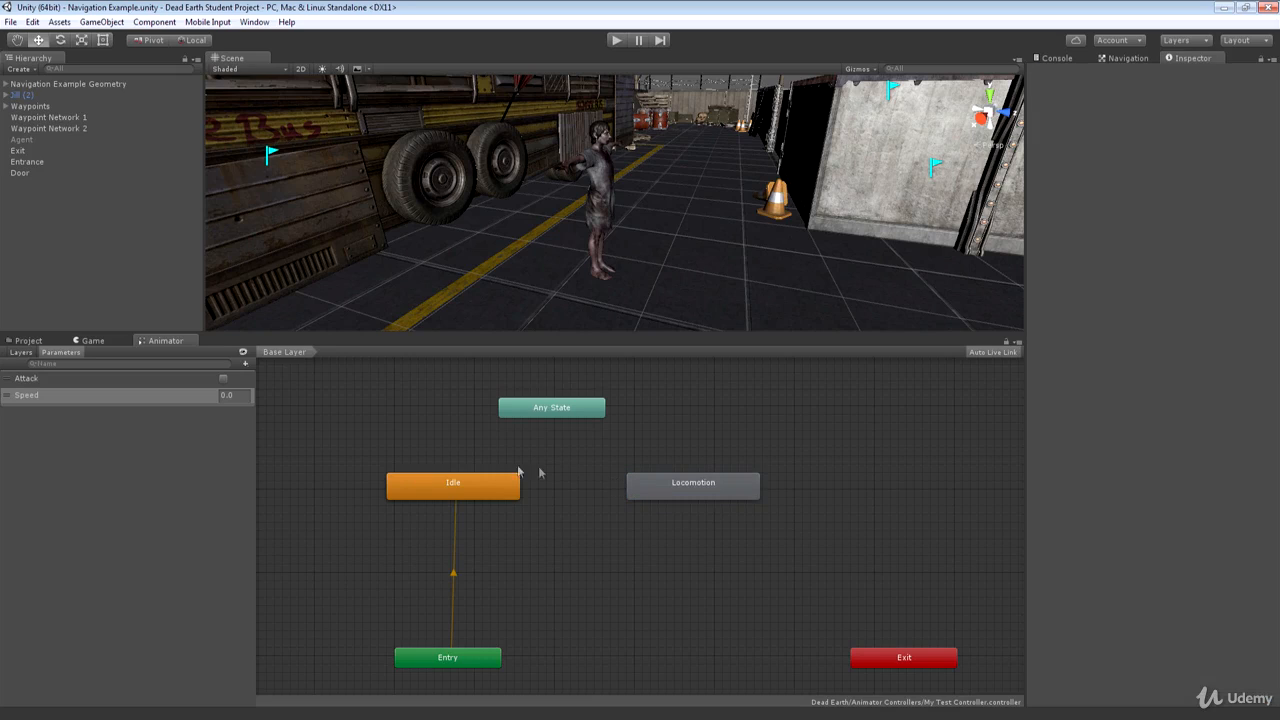
# - Make a transition from the Idle state to the Locomotion state
pyautogui.rightClick(463, 483)
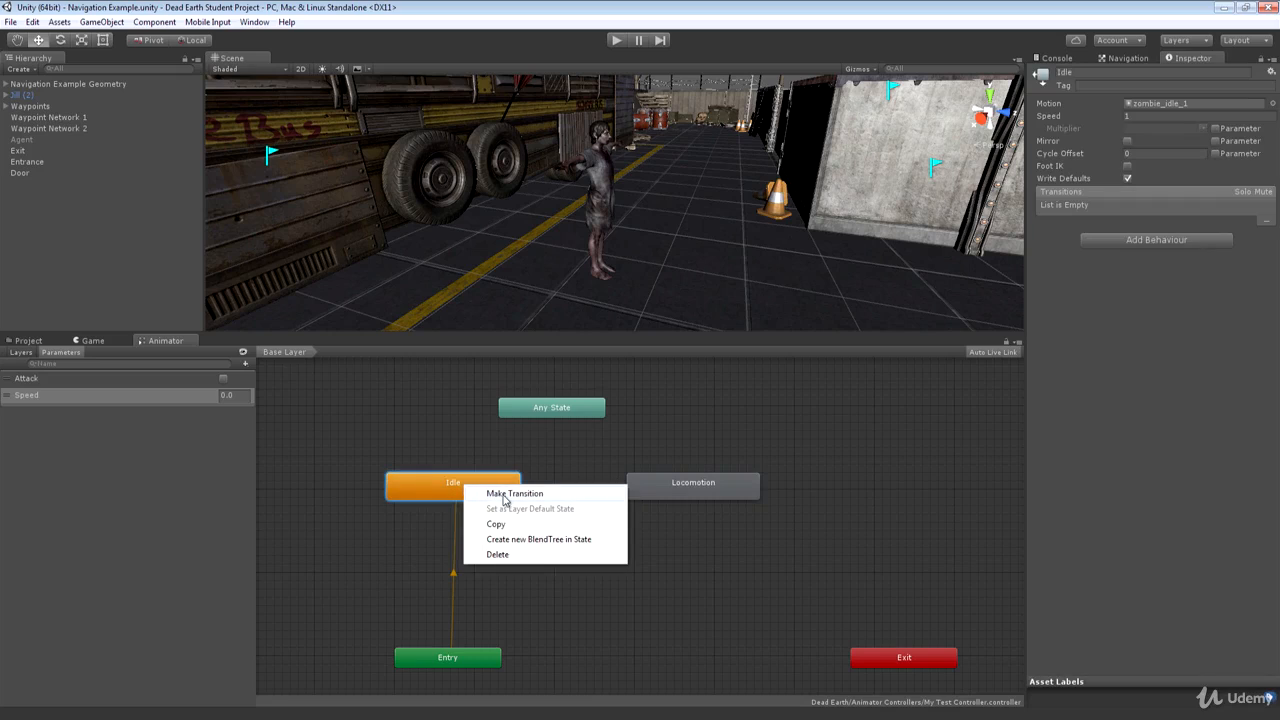
pyautogui.click(480, 490)
pyautogui.click(661, 489)
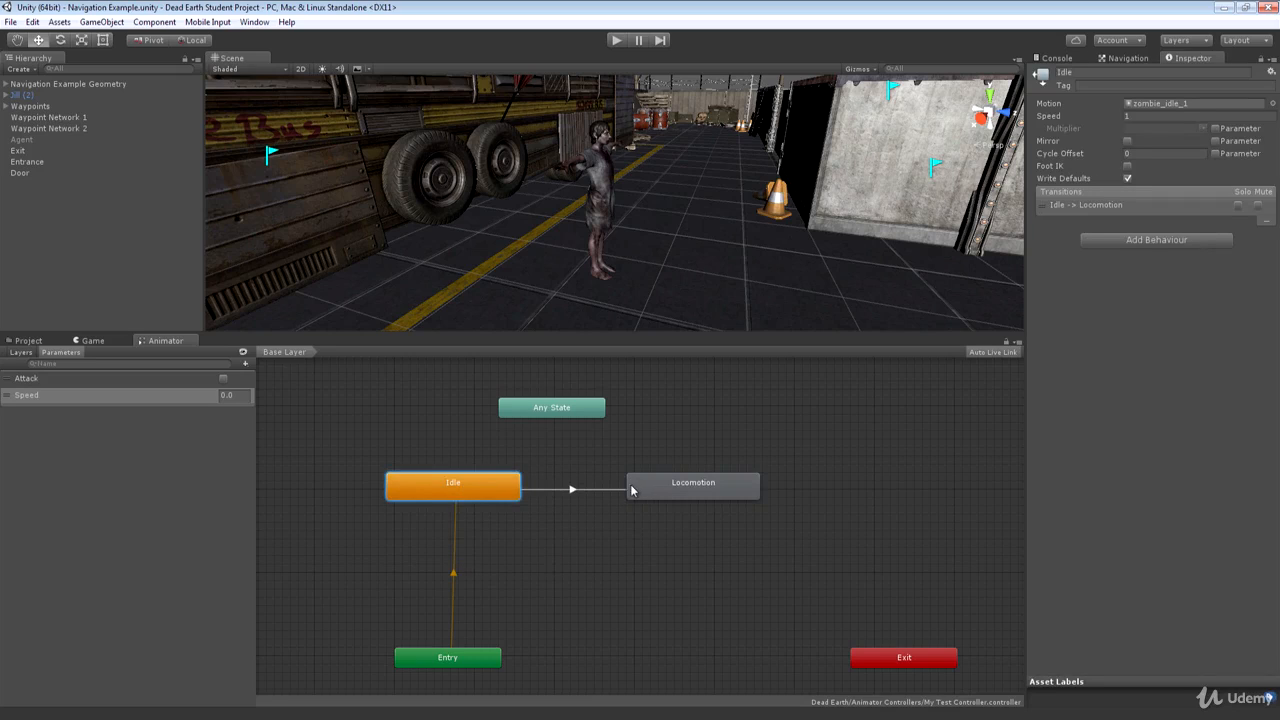
# - Disable exit time on the Idle to Locomotion transition and add the condition Speed Greater 0.1
pyautogui.click(582, 491)
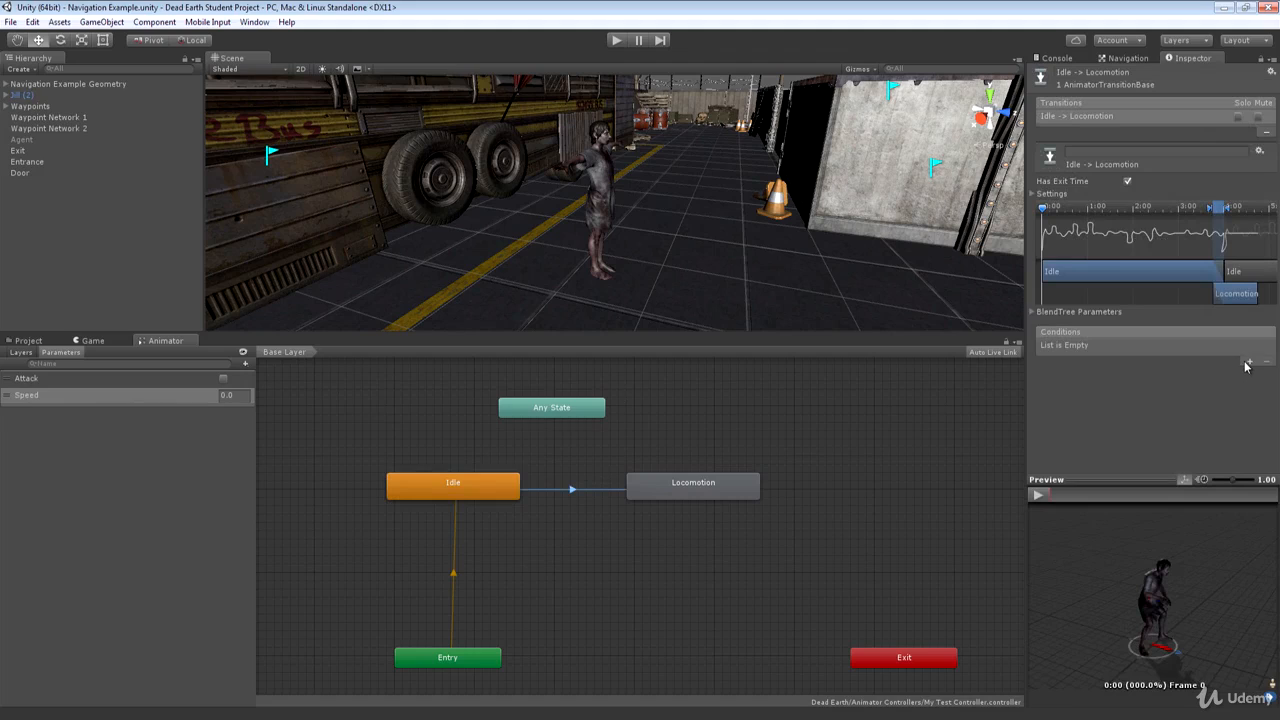
pyautogui.click(1127, 181)
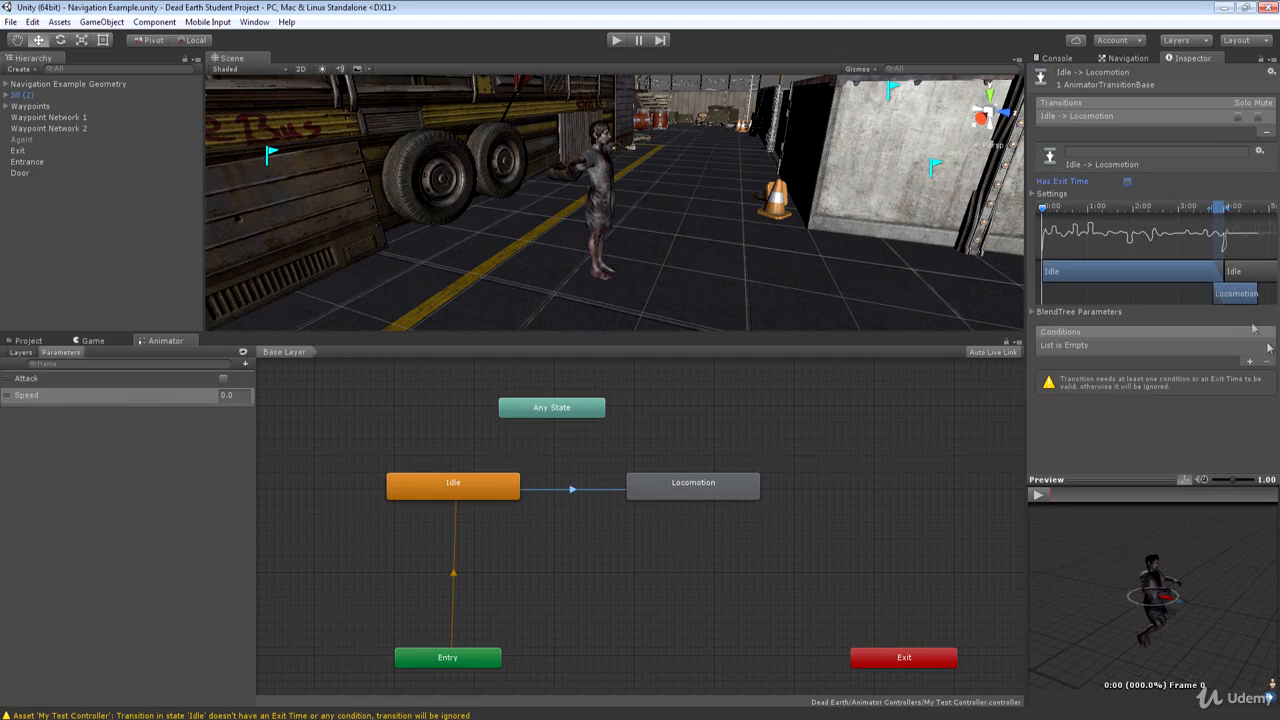
pyautogui.click(1249, 361)
pyautogui.click(1150, 346)
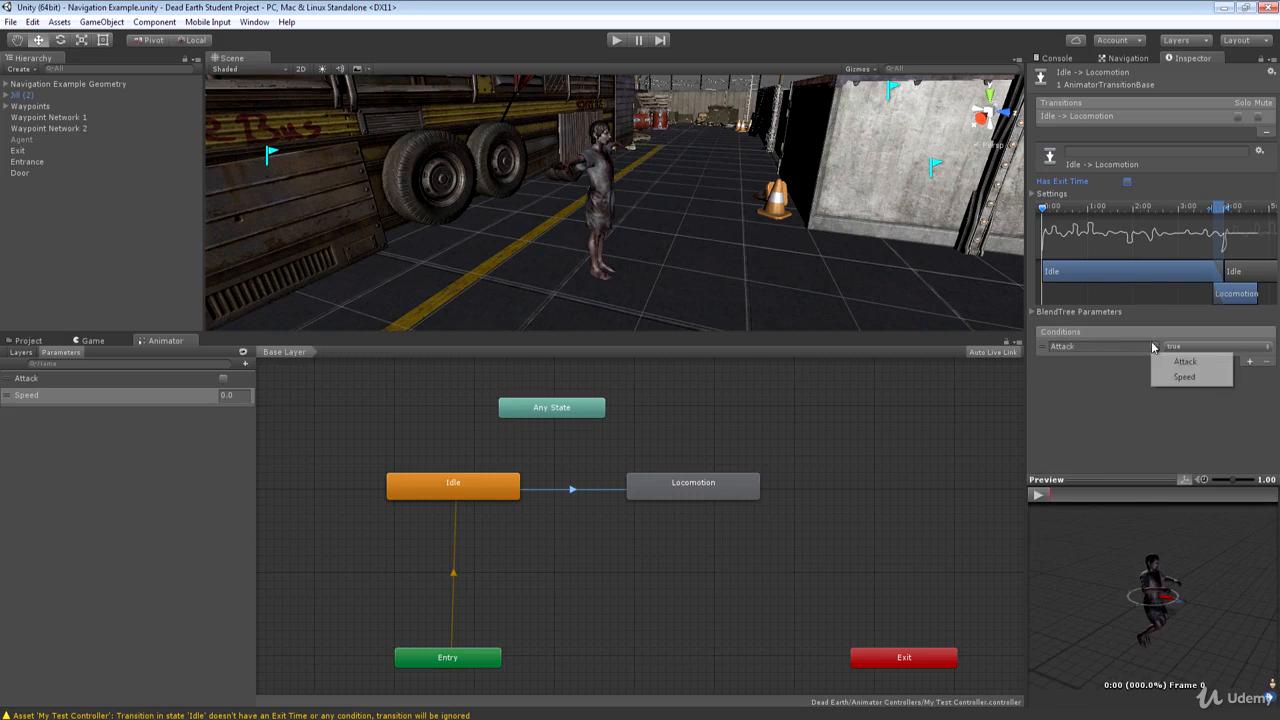
pyautogui.click(1177, 377)
pyautogui.click(1230, 346)
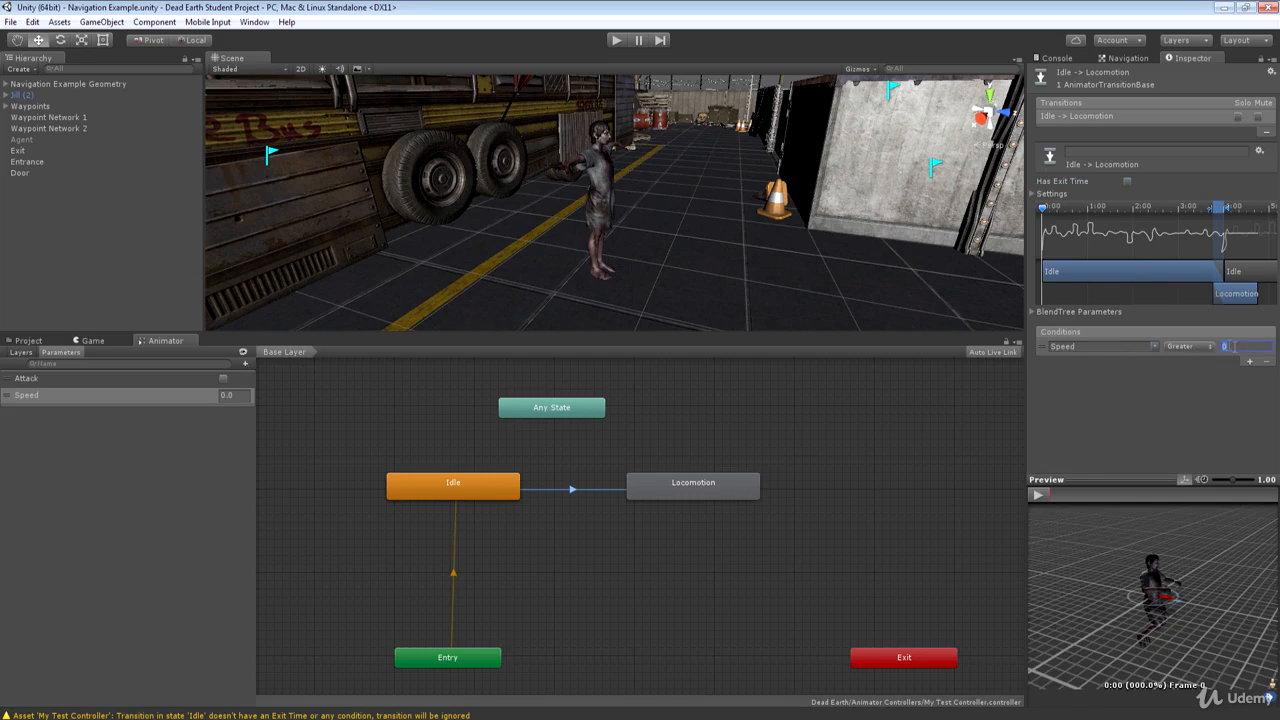
pyautogui.write('0.1')
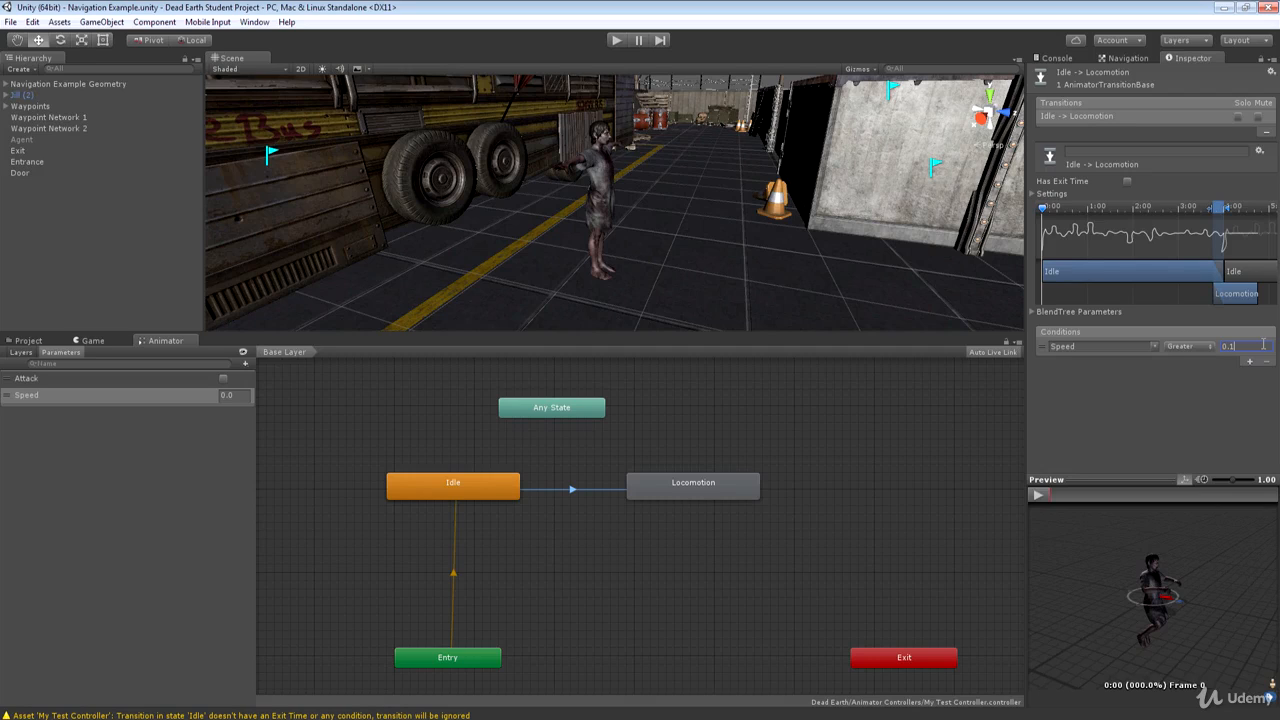
# - Open the Locomotion blend tree and add two empty motion fields to it
pyautogui.doubleClick(669, 488)
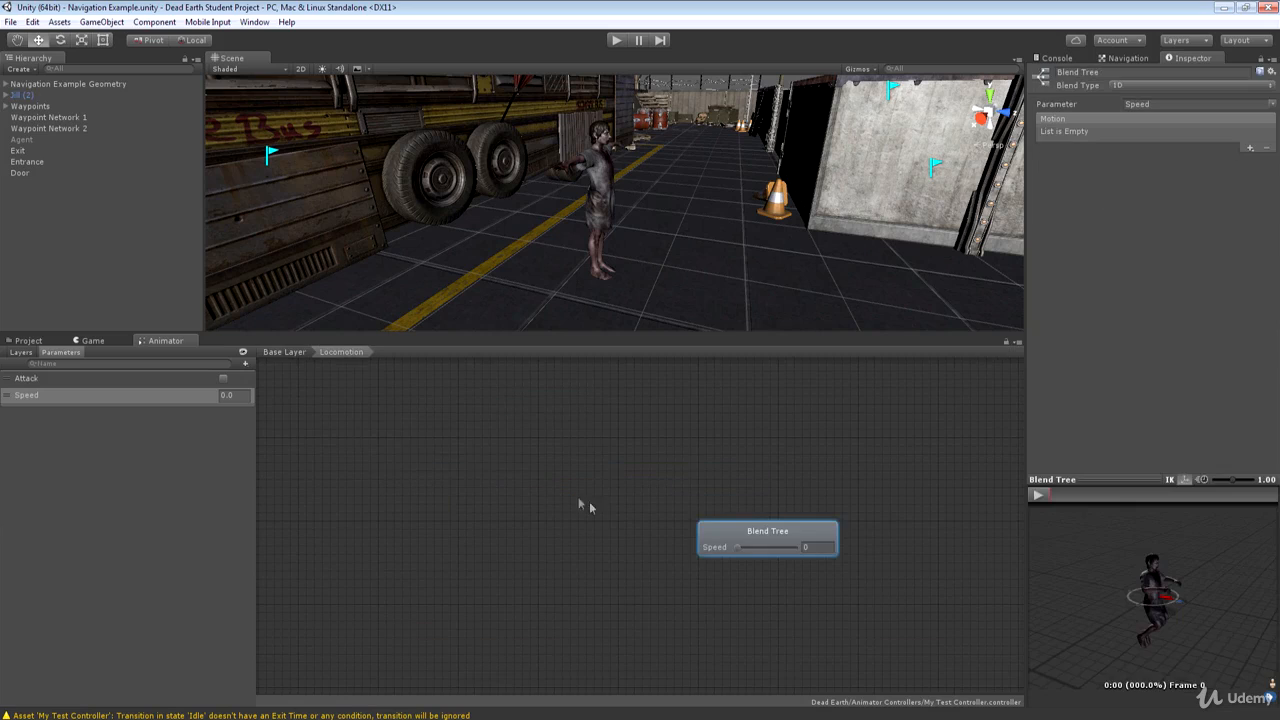
pyautogui.moveTo(838, 463); pyautogui.dragTo(634, 437, button='middle')
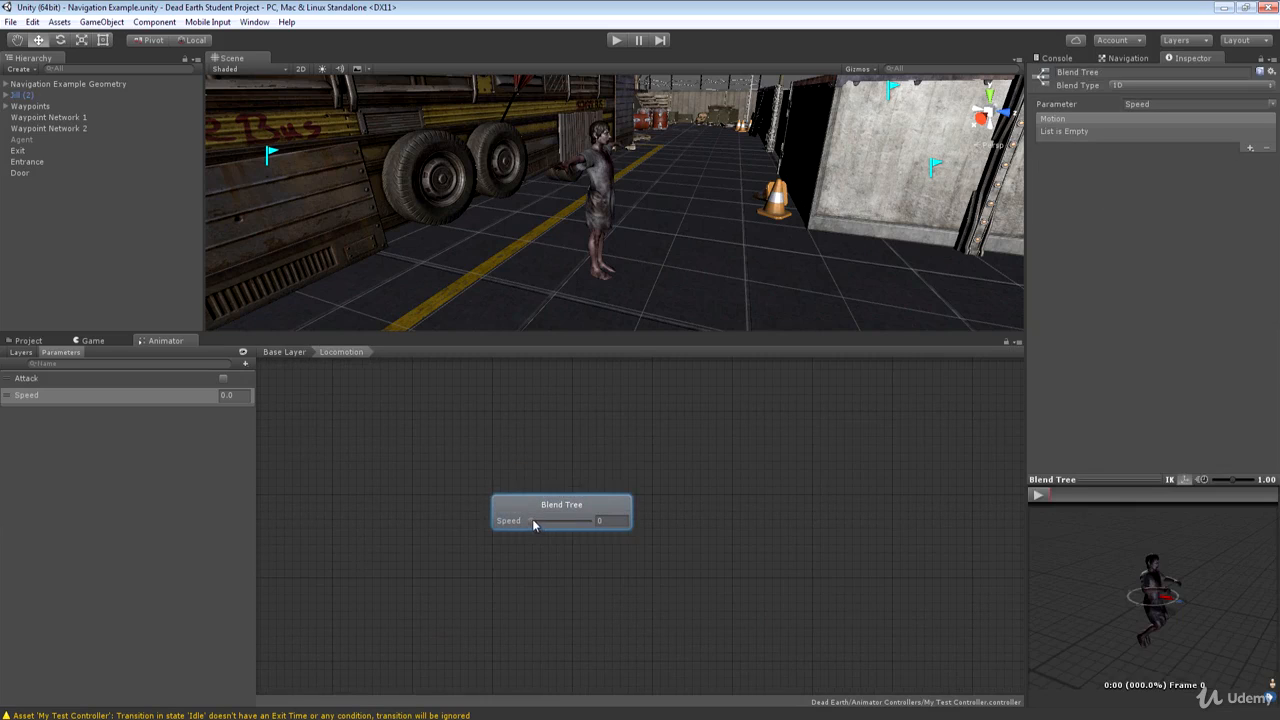
pyautogui.moveTo(533, 521); pyautogui.dragTo(473, 521)
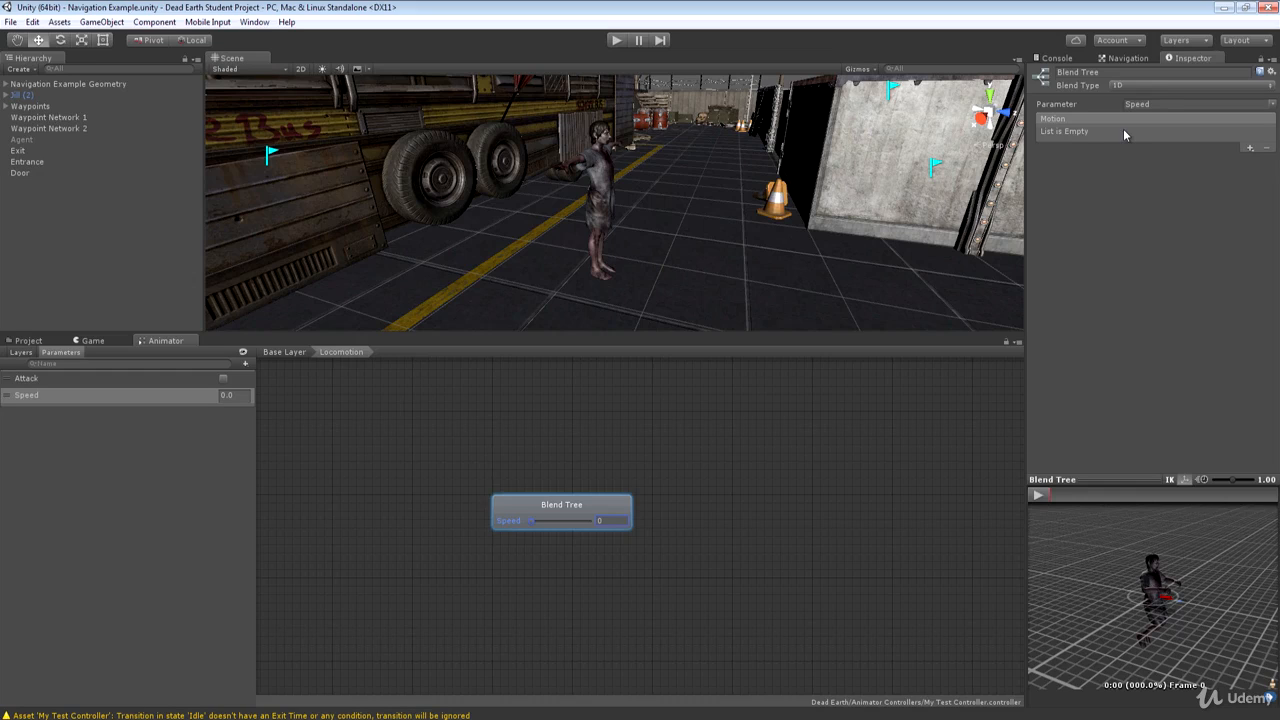
pyautogui.click(1248, 149)
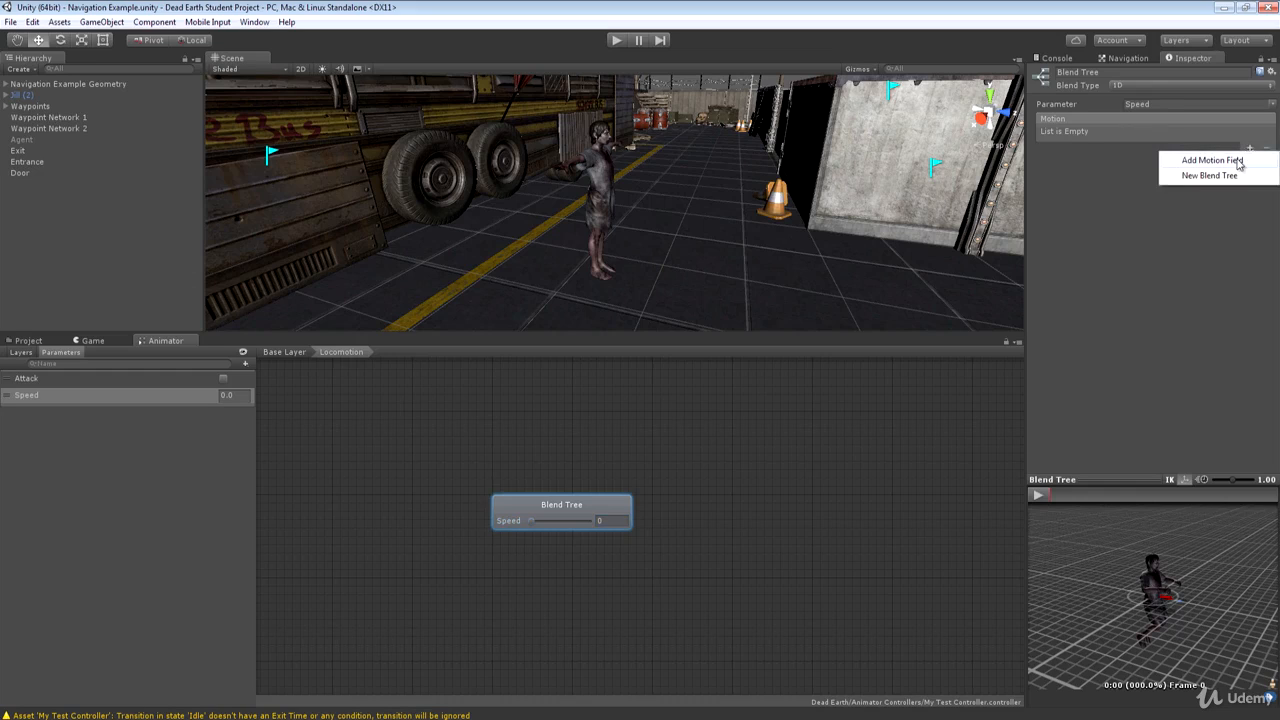
pyautogui.click(1239, 162)
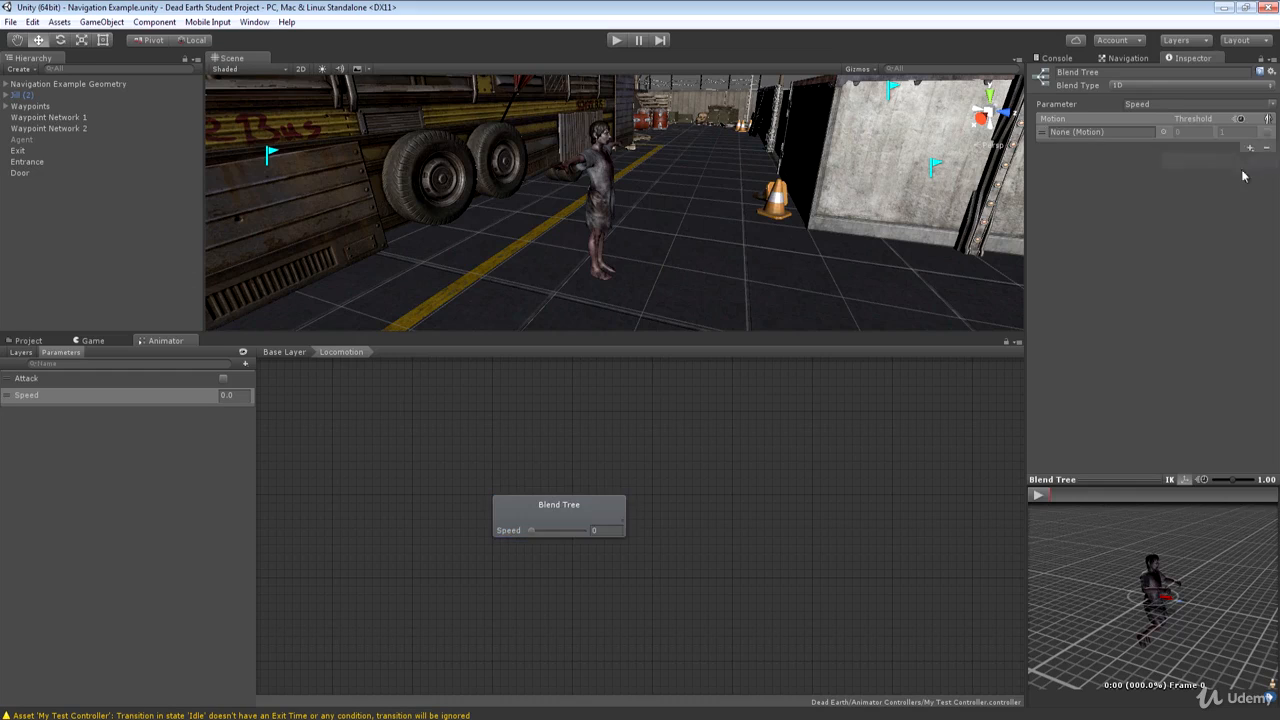
pyautogui.click(1251, 156)
pyautogui.click(1210, 160)
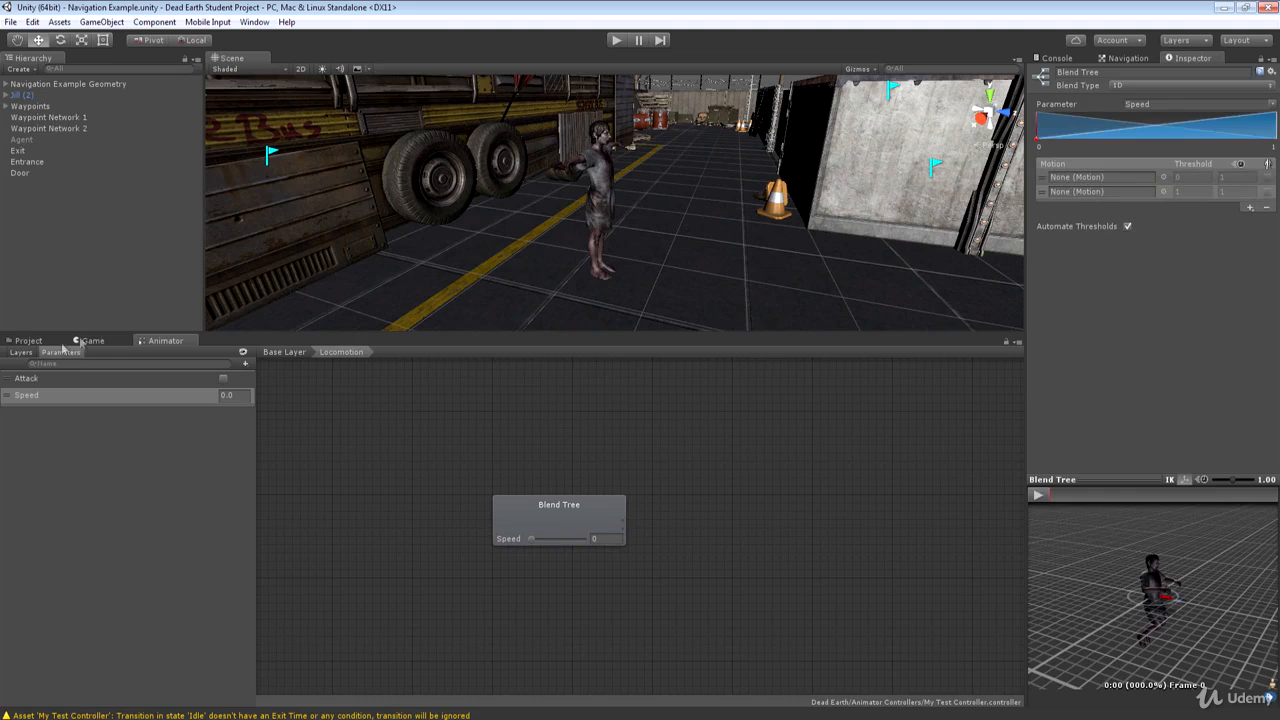
# - Assign the Walk clip from DefaultAvatar@WalkForward_NtrlFaceFwd to the blend tree's first motion field
pyautogui.click(35, 343)
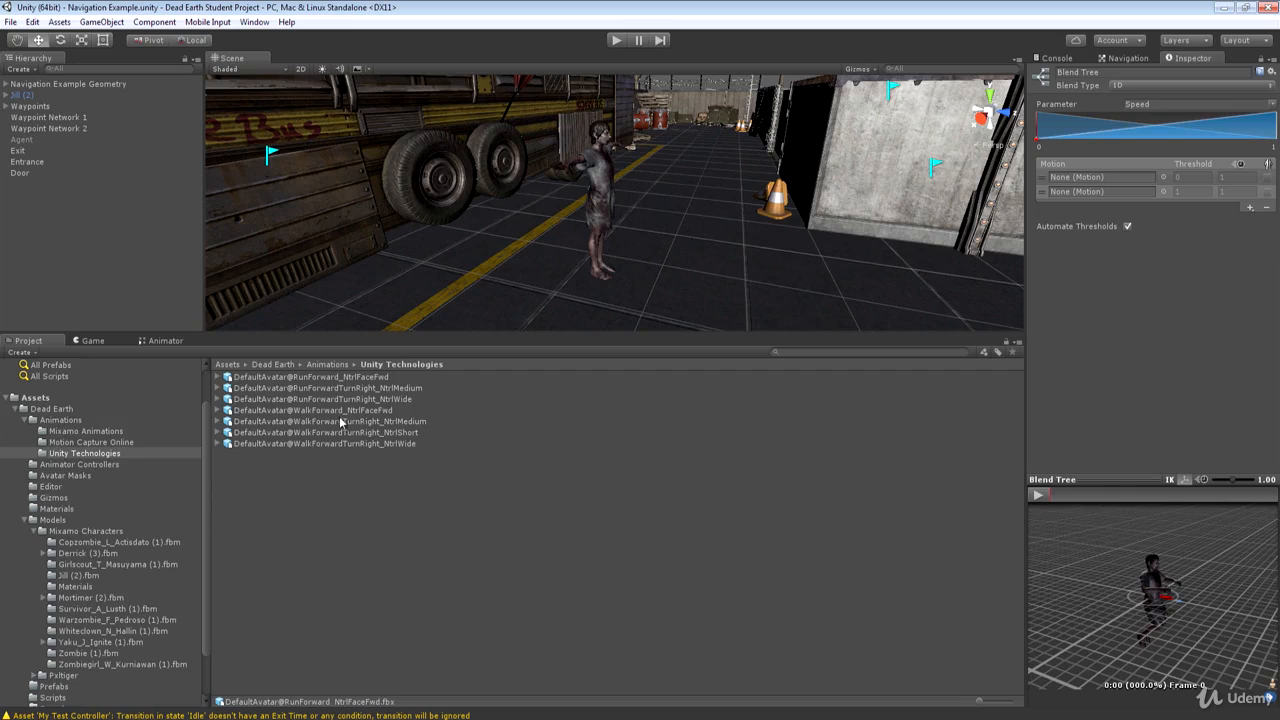
pyautogui.click(217, 410)
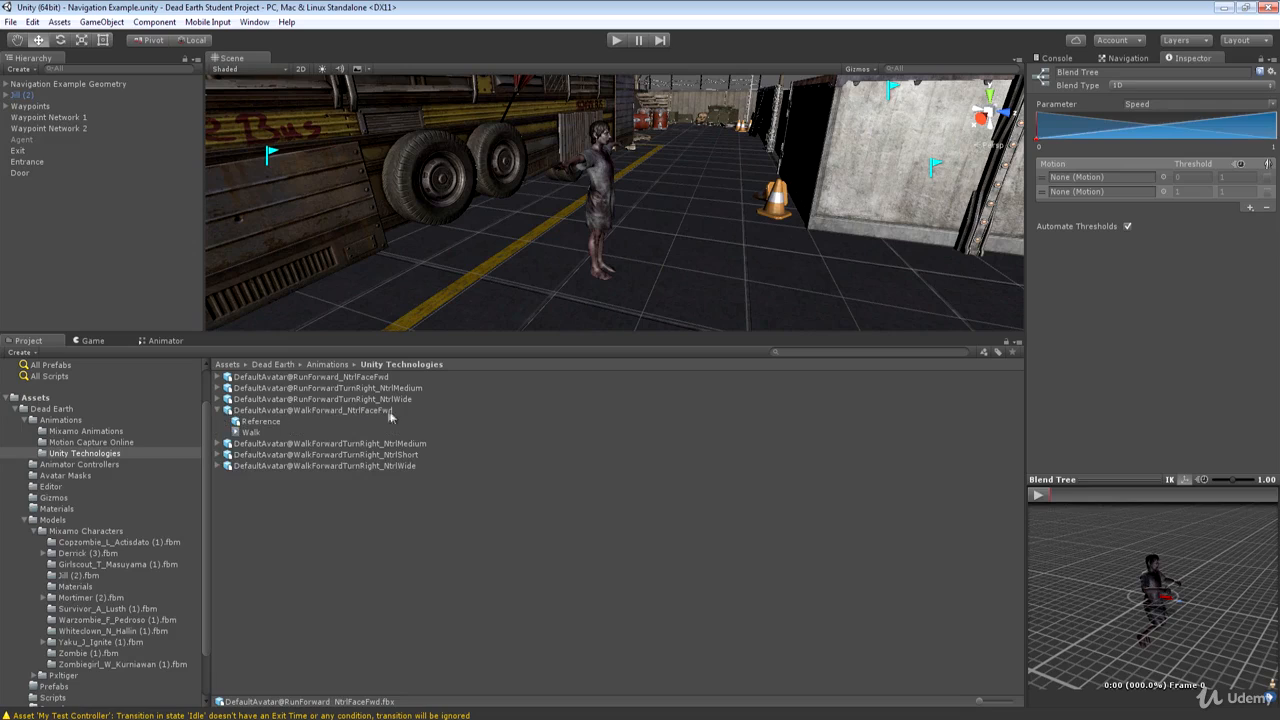
pyautogui.click(253, 431)
pyautogui.moveTo(253, 434); pyautogui.dragTo(1103, 183)
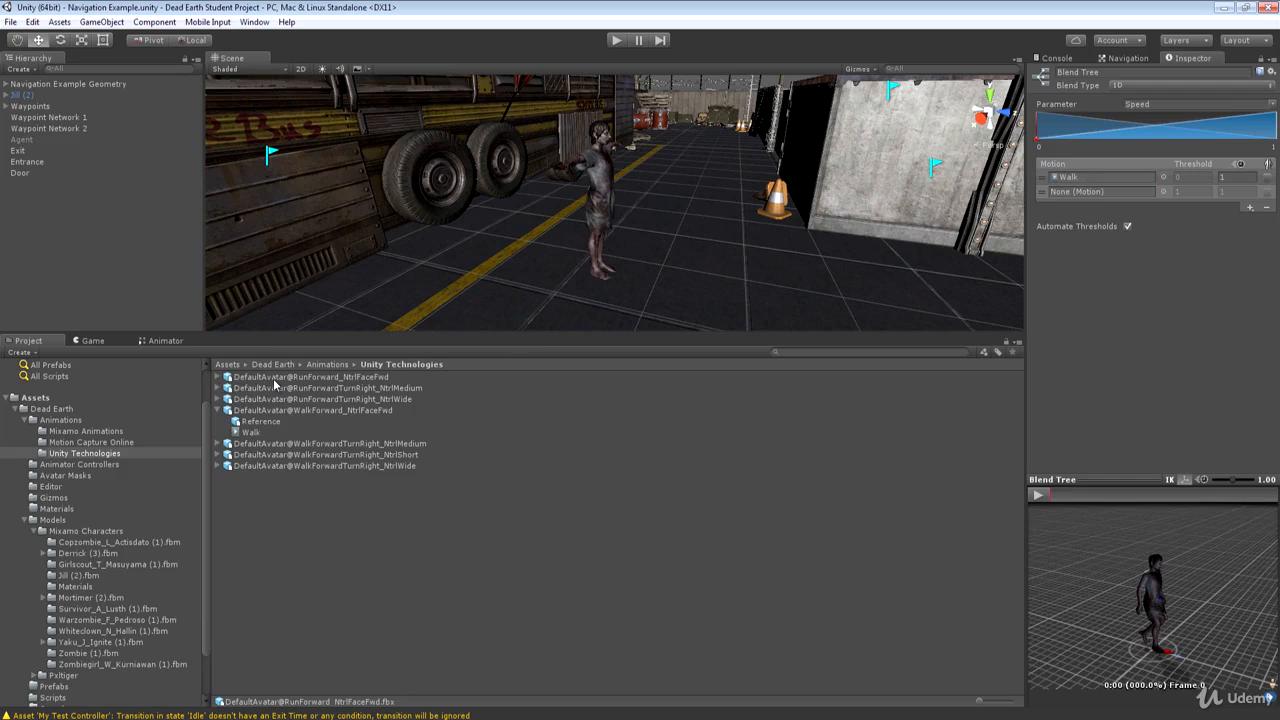
# - Expand DefaultAvatar@RunForward_NtrlFaceFwd to reach its Run clip, and reselect the Blend Tree node in the Locomotion graph
pyautogui.click(258, 378)
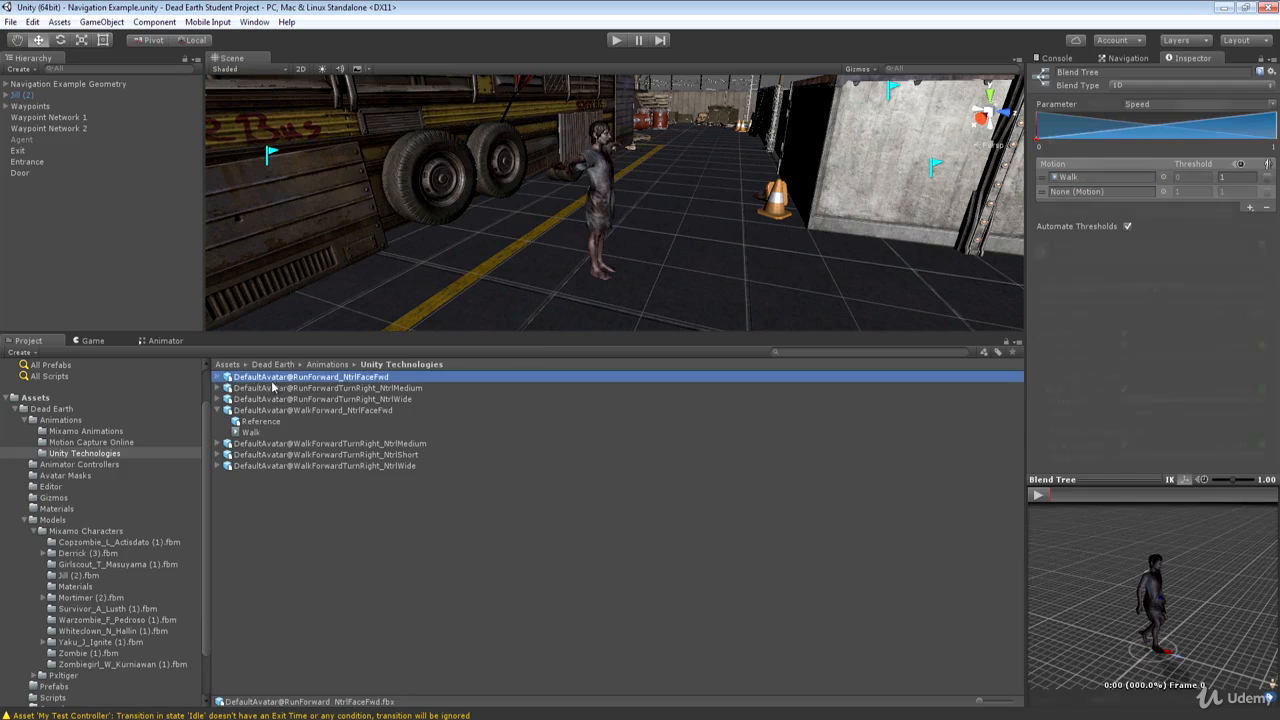
pyautogui.click(218, 377)
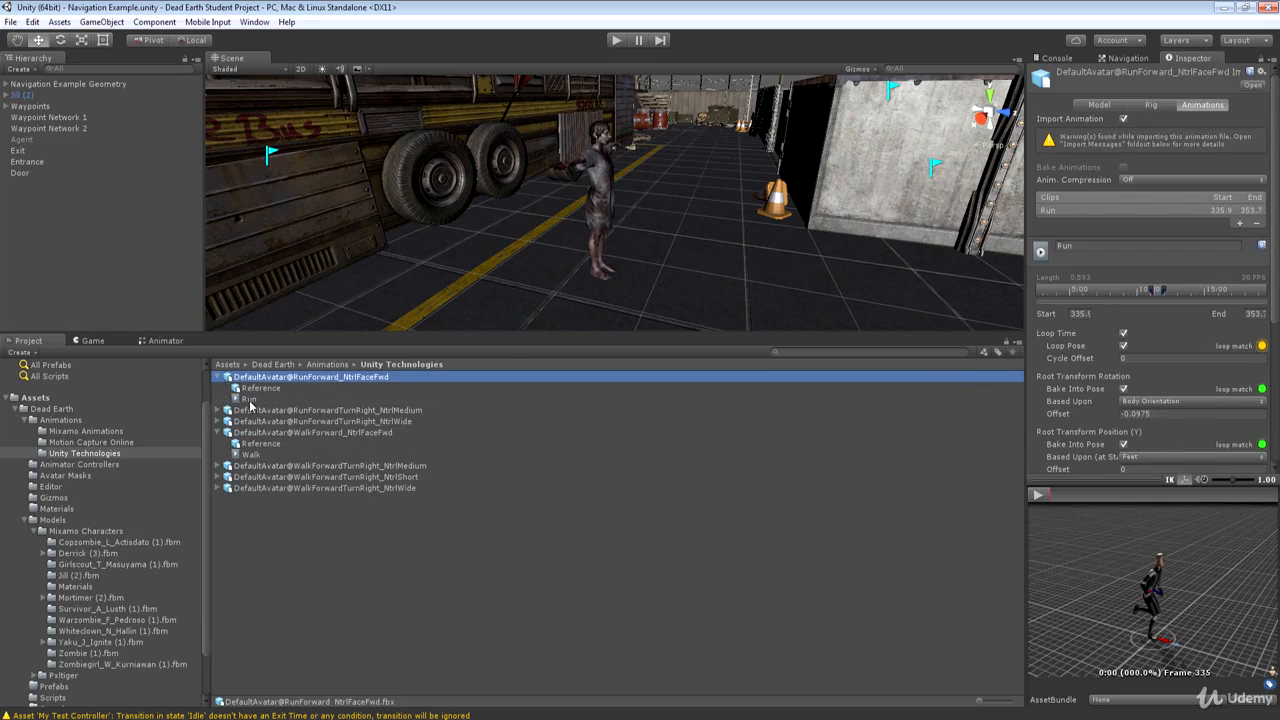
pyautogui.moveTo(251, 400)
pyautogui.mouseDown()
pyautogui.moveTo(1092, 224)
pyautogui.moveTo(1158, 196)
pyautogui.moveTo(365, 394)
pyautogui.moveTo(263, 385)
pyautogui.mouseUp()
pyautogui.click(180, 341)
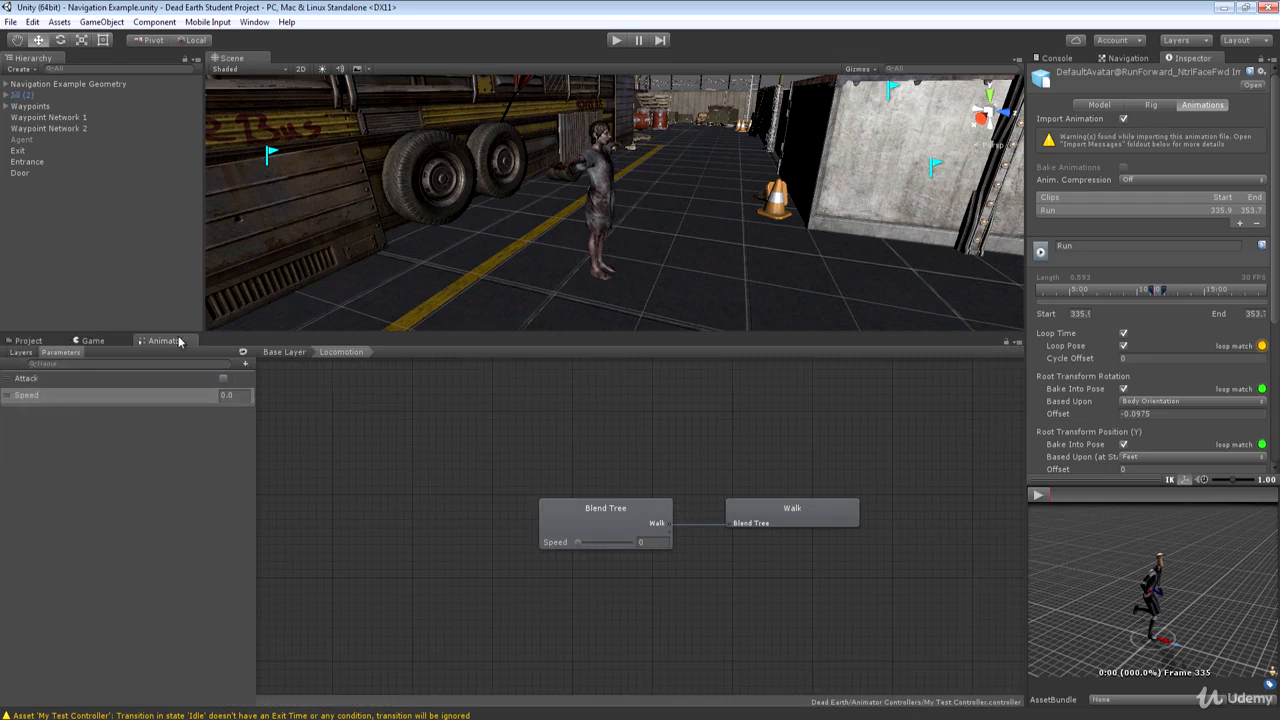
pyautogui.click(614, 515)
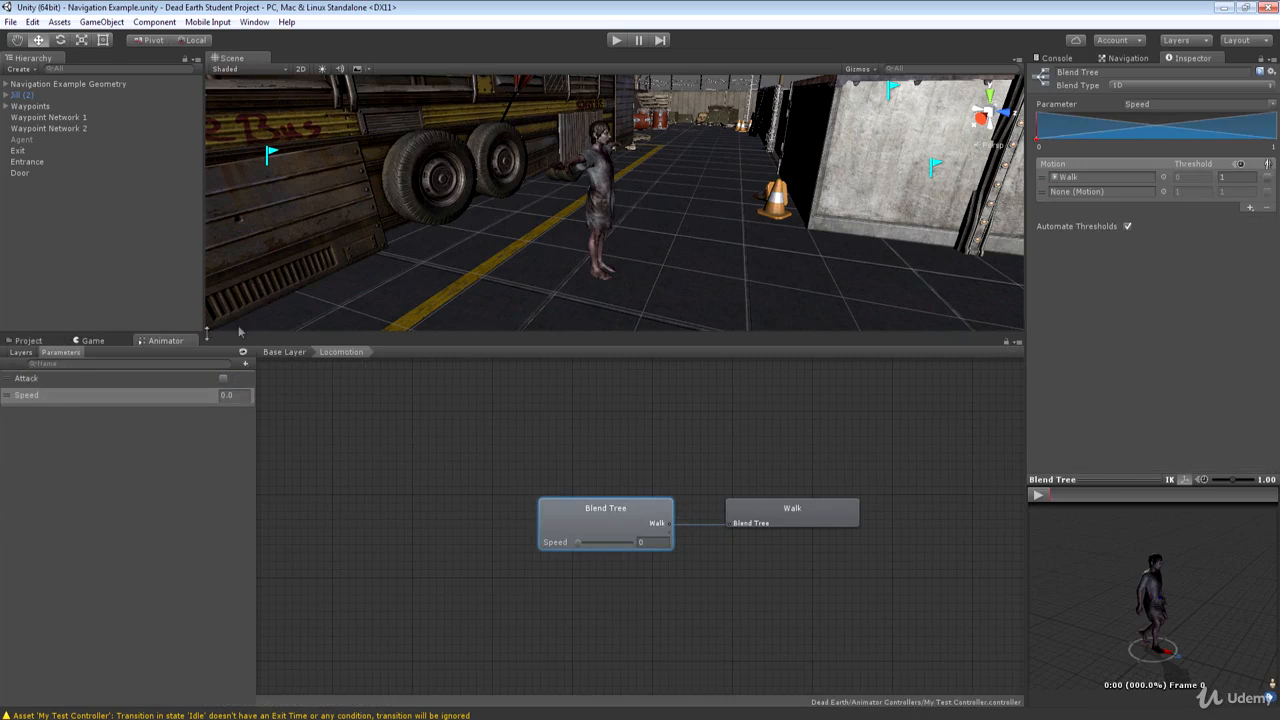
# - Inspect the Walk node, set the Blend Tree node's Speed to 0.37, and select the Blend Tree node again
pyautogui.click(790, 522)
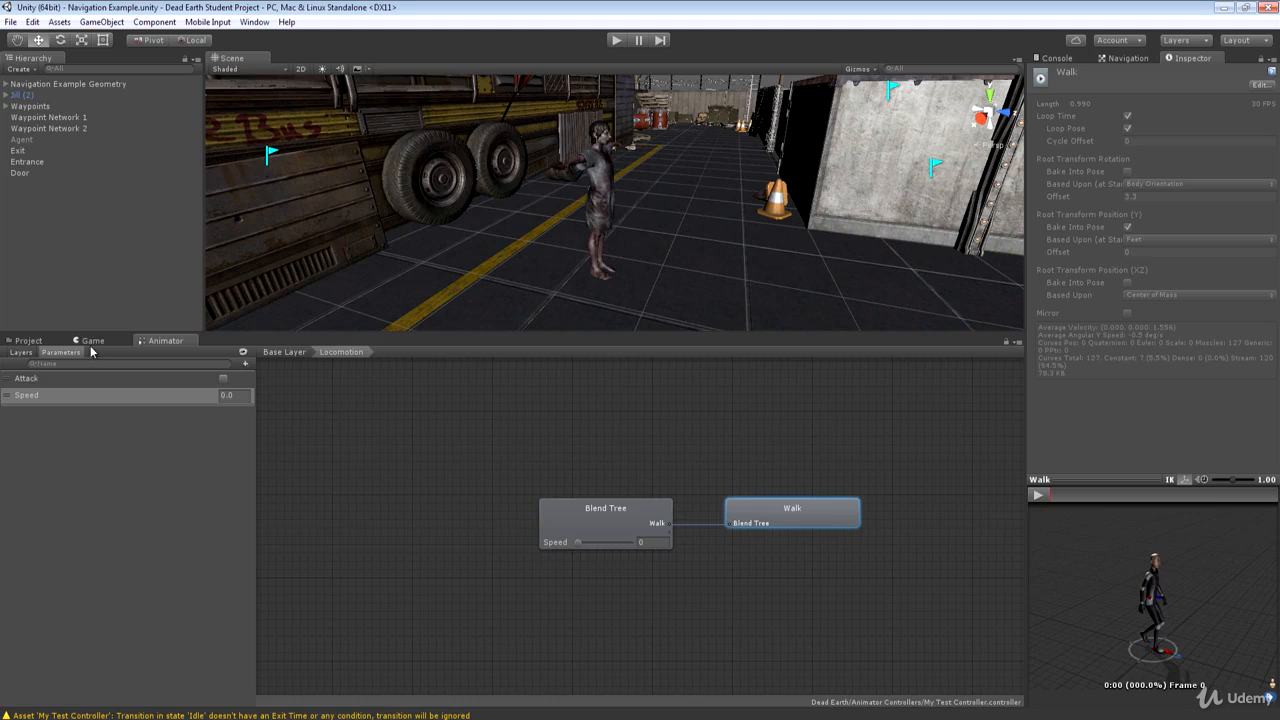
pyautogui.click(602, 543)
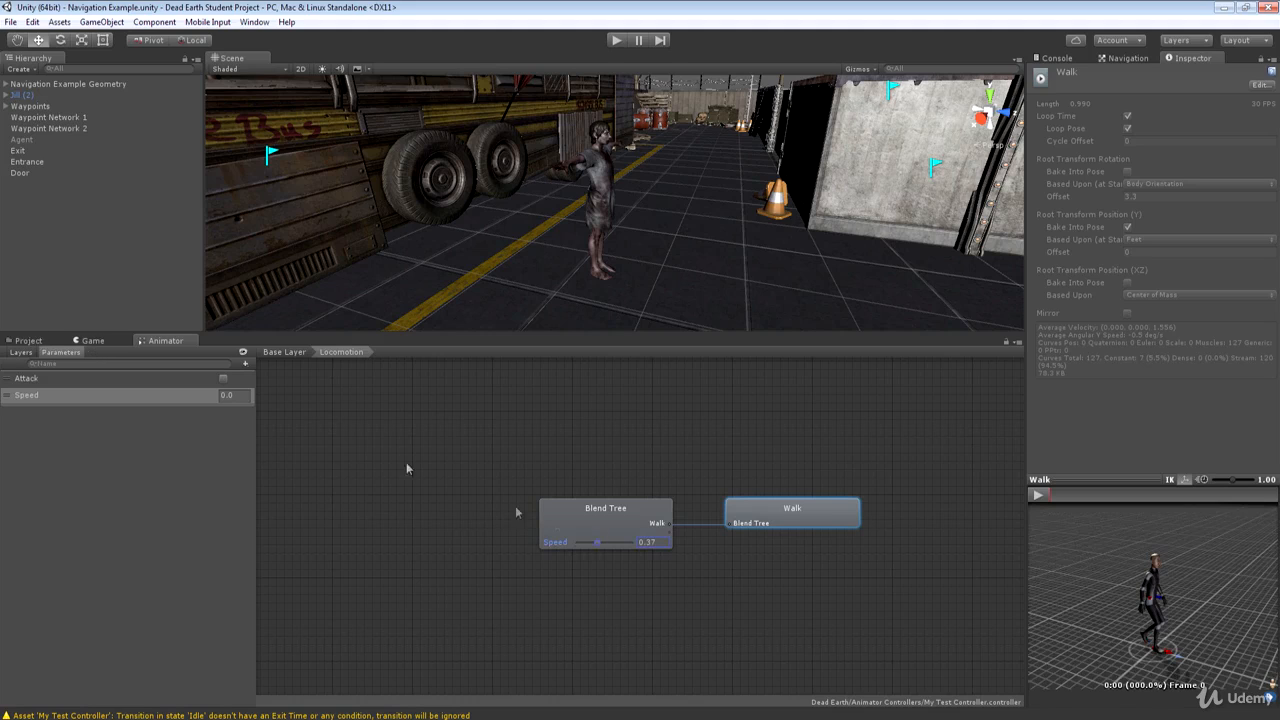
pyautogui.click(604, 530)
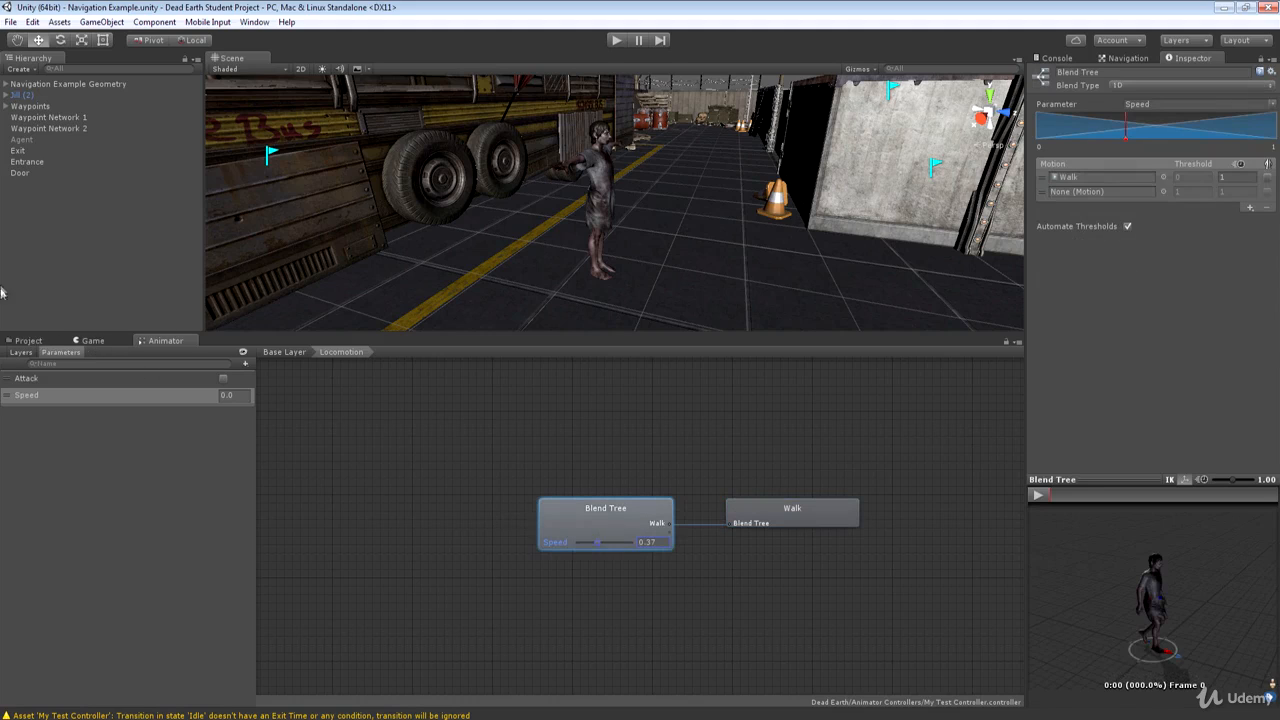
# - Assign the Run clip to the blend tree's second motion field and show the Locomotion graph
pyautogui.click(27, 342)
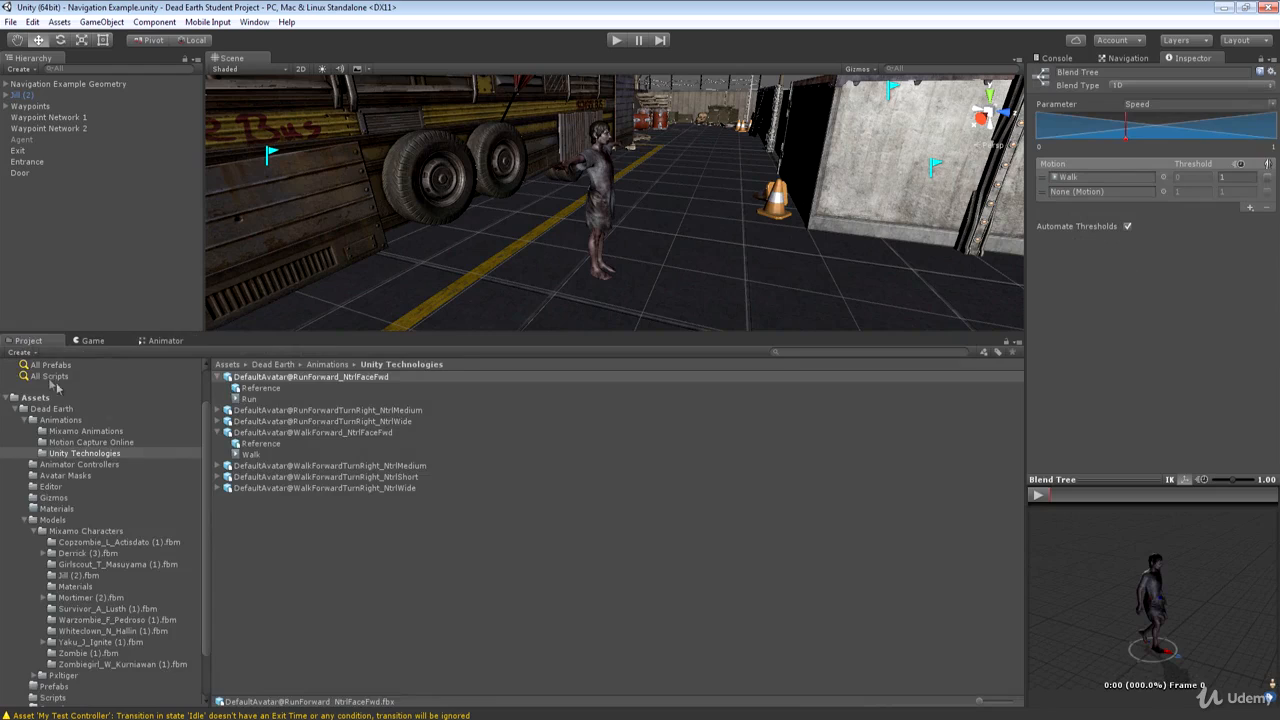
pyautogui.click(251, 401)
pyautogui.moveTo(251, 401); pyautogui.dragTo(1085, 191)
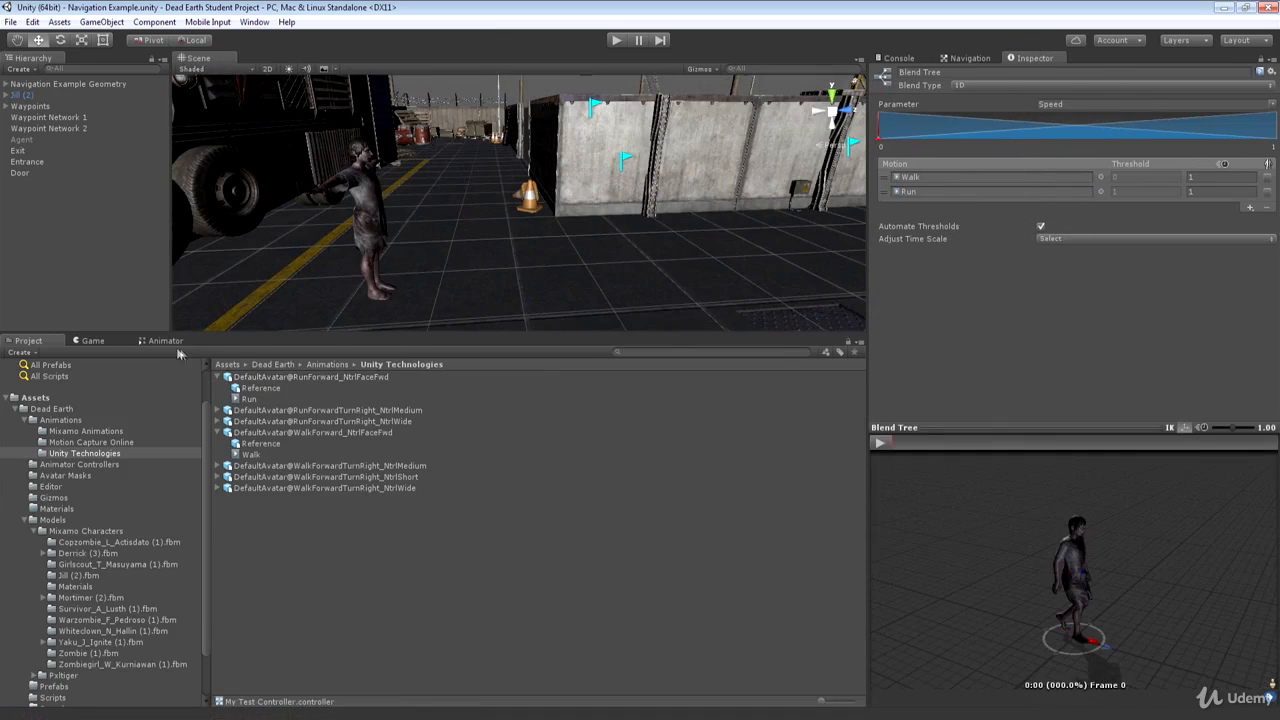
pyautogui.click(157, 341)
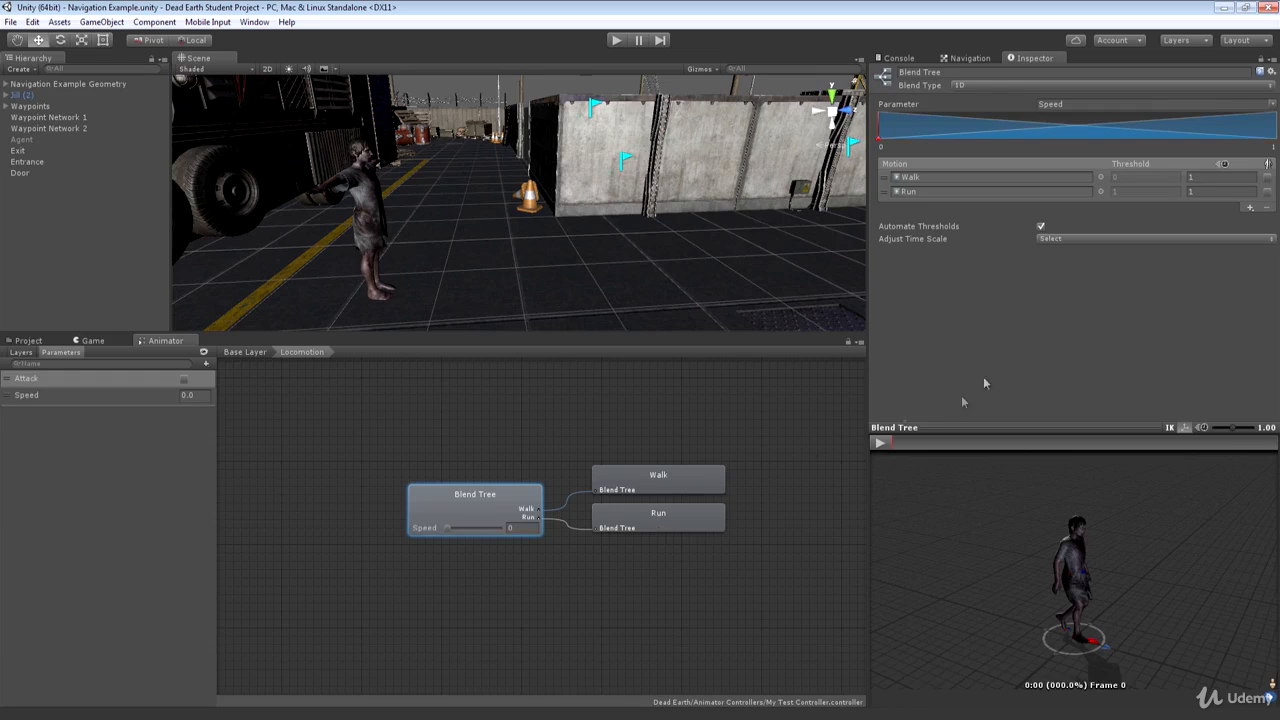
# - Check the blend tree's Blend Type options, keeping 1D, and sweep Speed from 0 to 1, through about 0.5 and back to 0
pyautogui.click(984, 84)
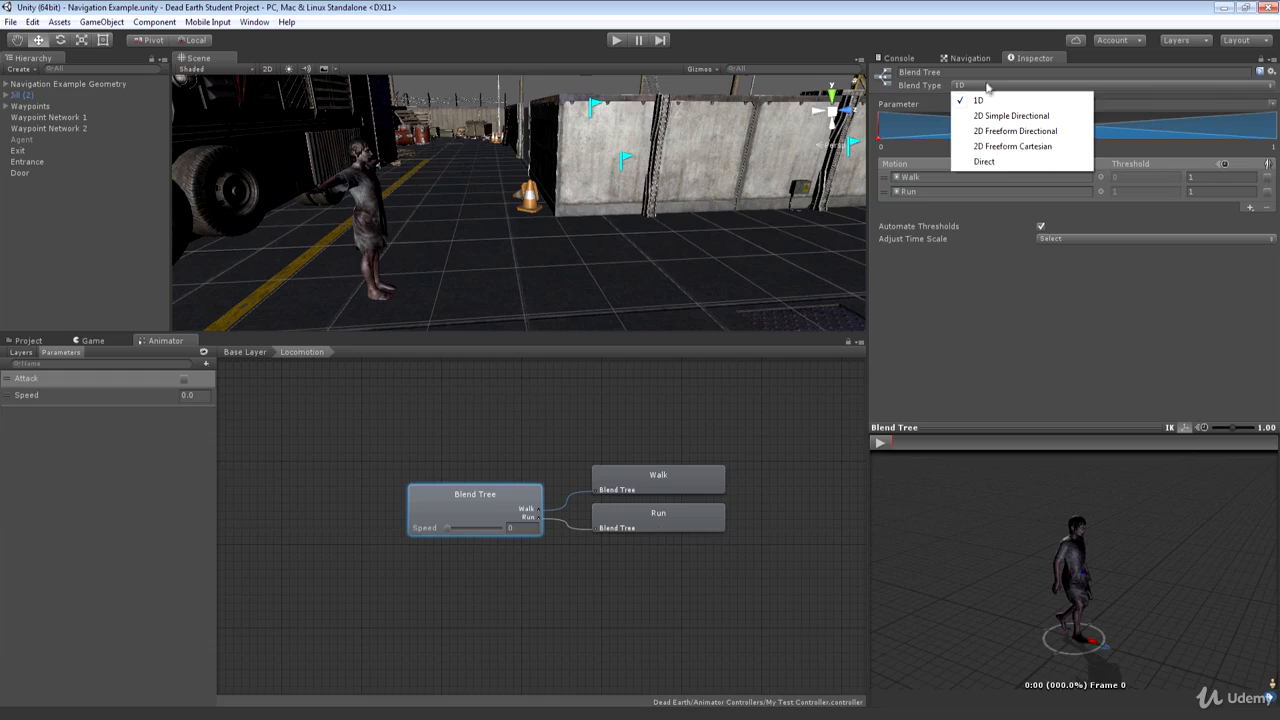
pyautogui.click(932, 86)
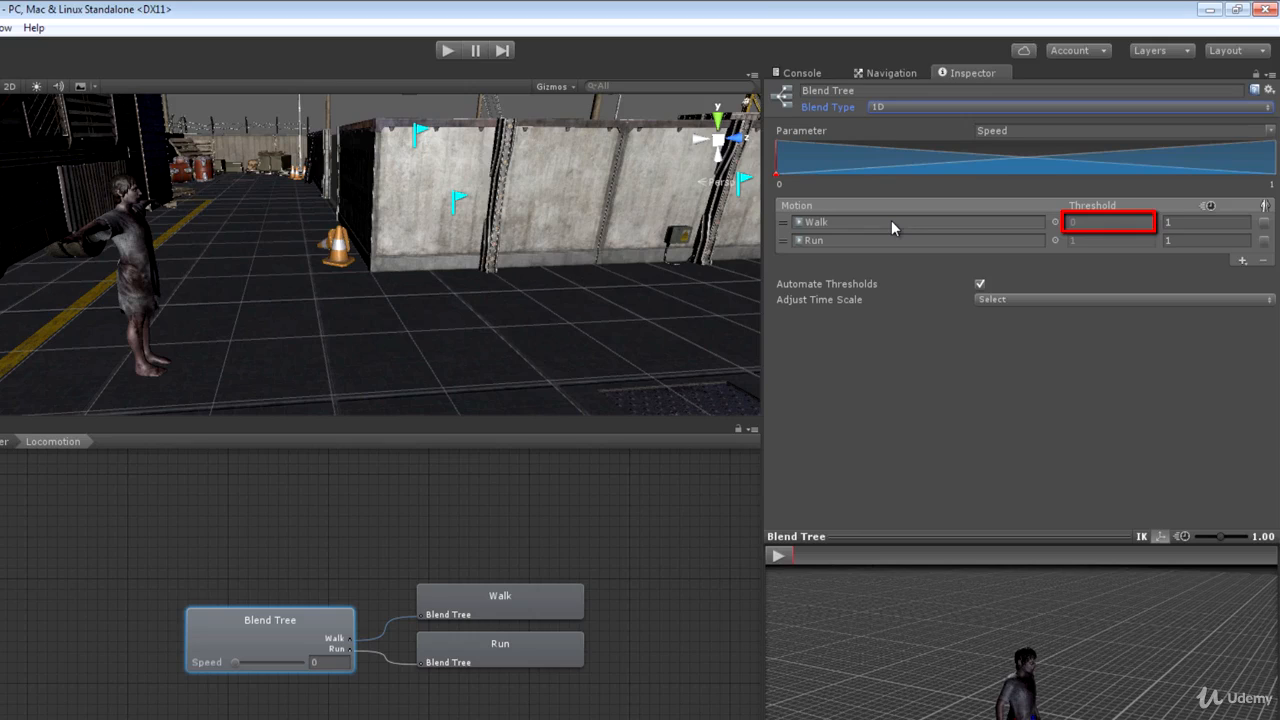
pyautogui.moveTo(236, 663); pyautogui.dragTo(320, 670)
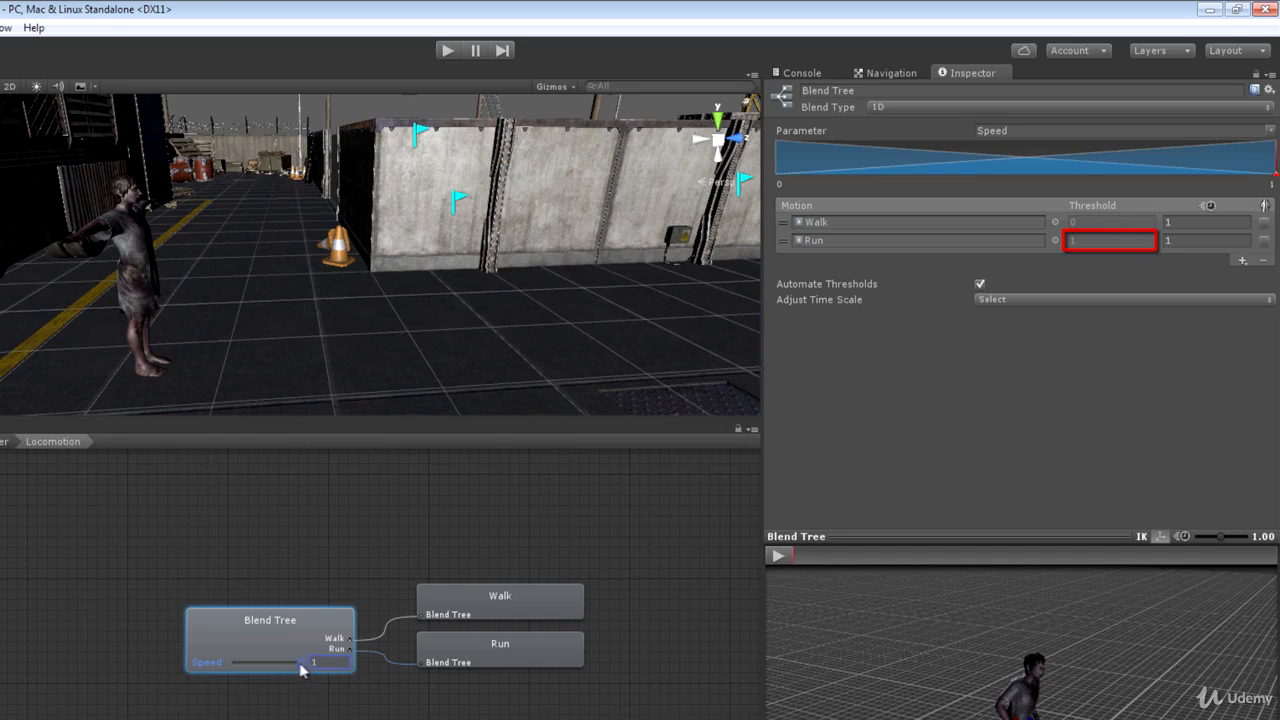
pyautogui.moveTo(302, 664); pyautogui.dragTo(271, 668)
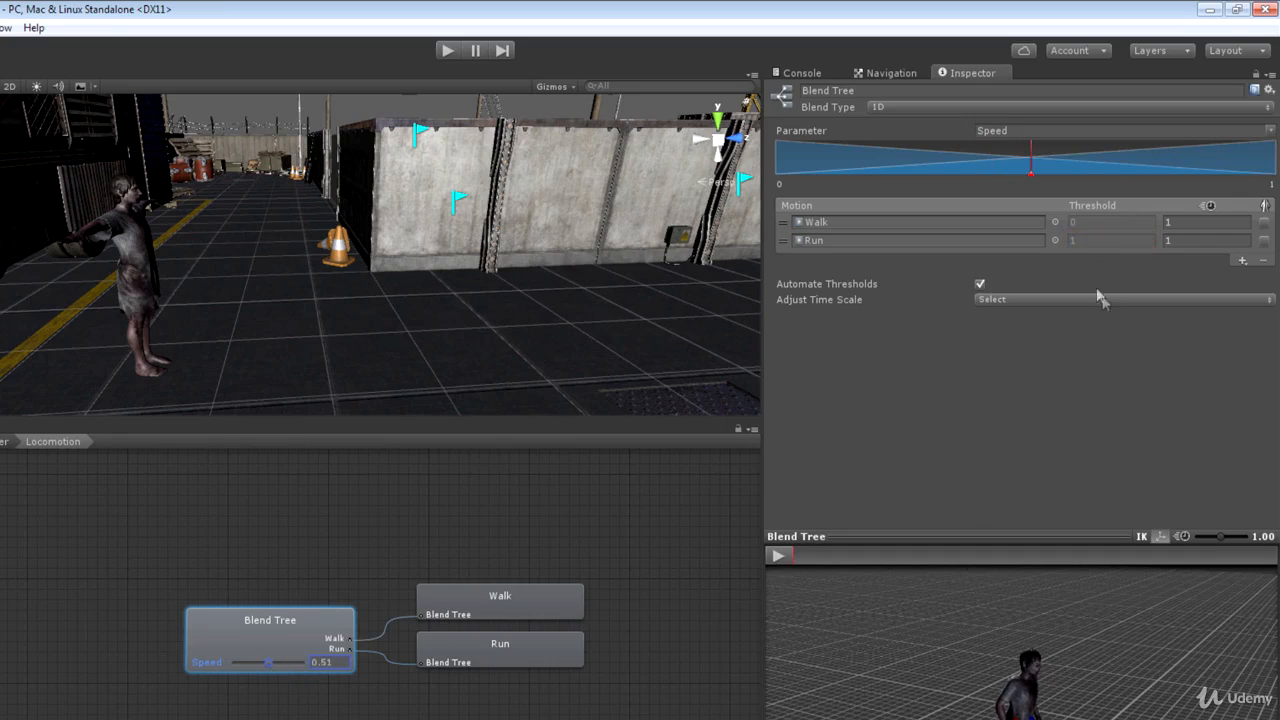
pyautogui.moveTo(1033, 177); pyautogui.dragTo(1038, 177)
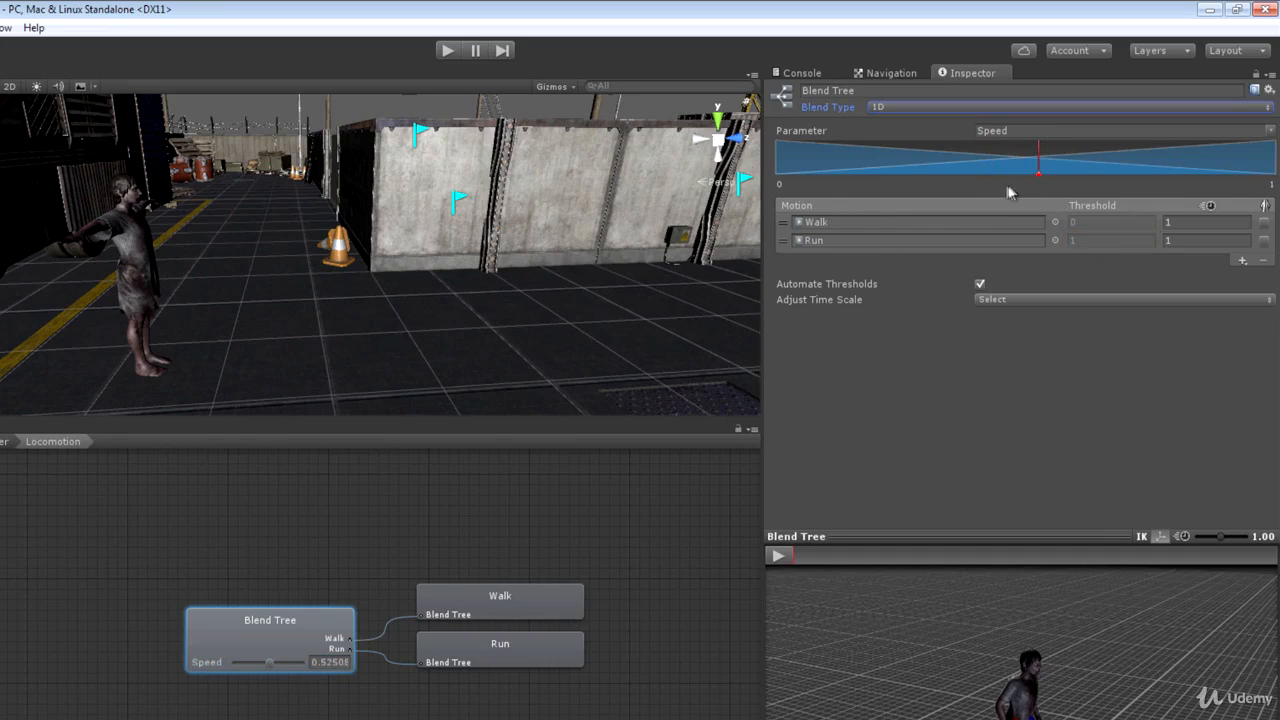
pyautogui.moveTo(1014, 192)
pyautogui.mouseDown()
pyautogui.moveTo(1020, 177)
pyautogui.moveTo(776, 177)
pyautogui.mouseUp()
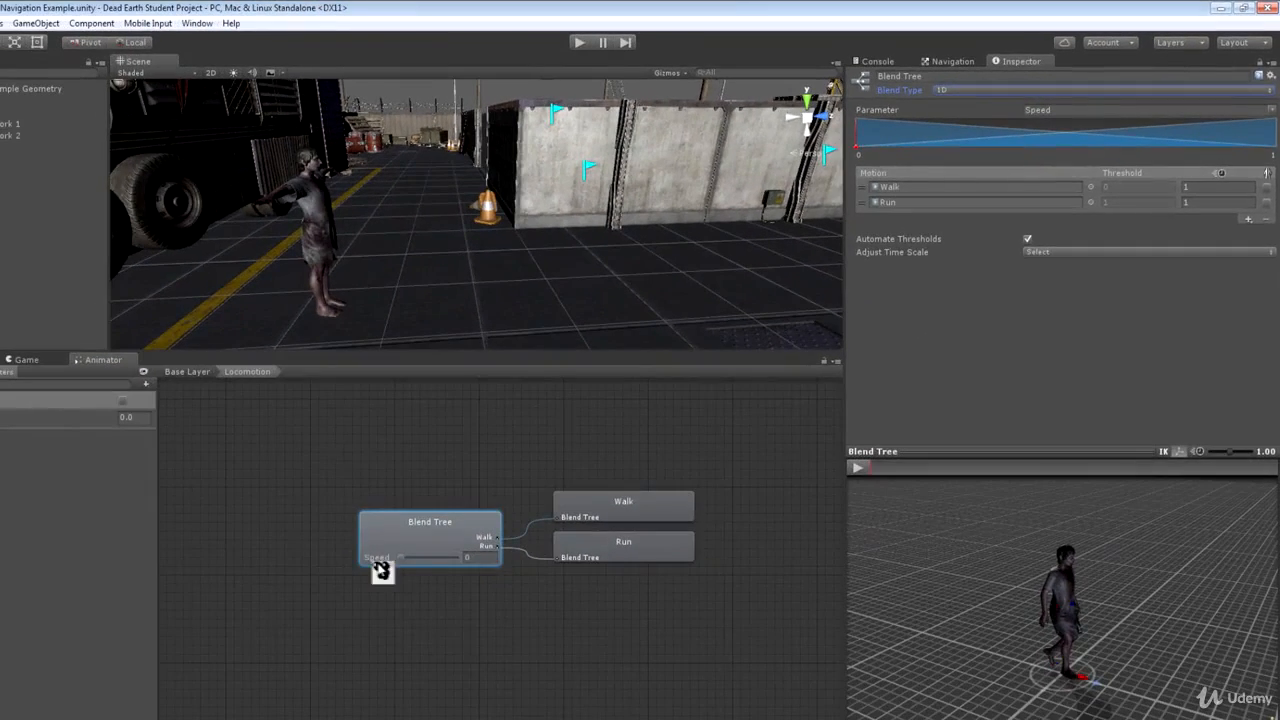
# - Play the Blend Tree animation preview and test Speed at 1, at 0.1 and back at 0
pyautogui.click(858, 467)
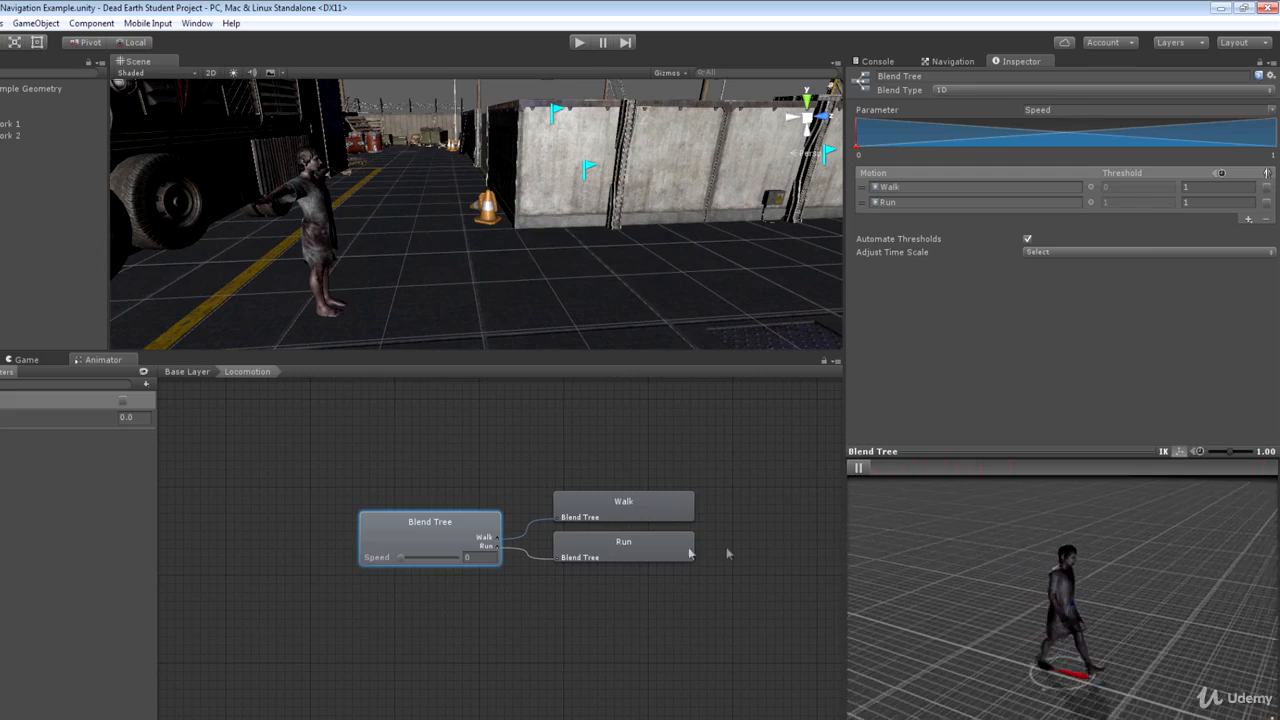
pyautogui.click(858, 467)
pyautogui.click(858, 467)
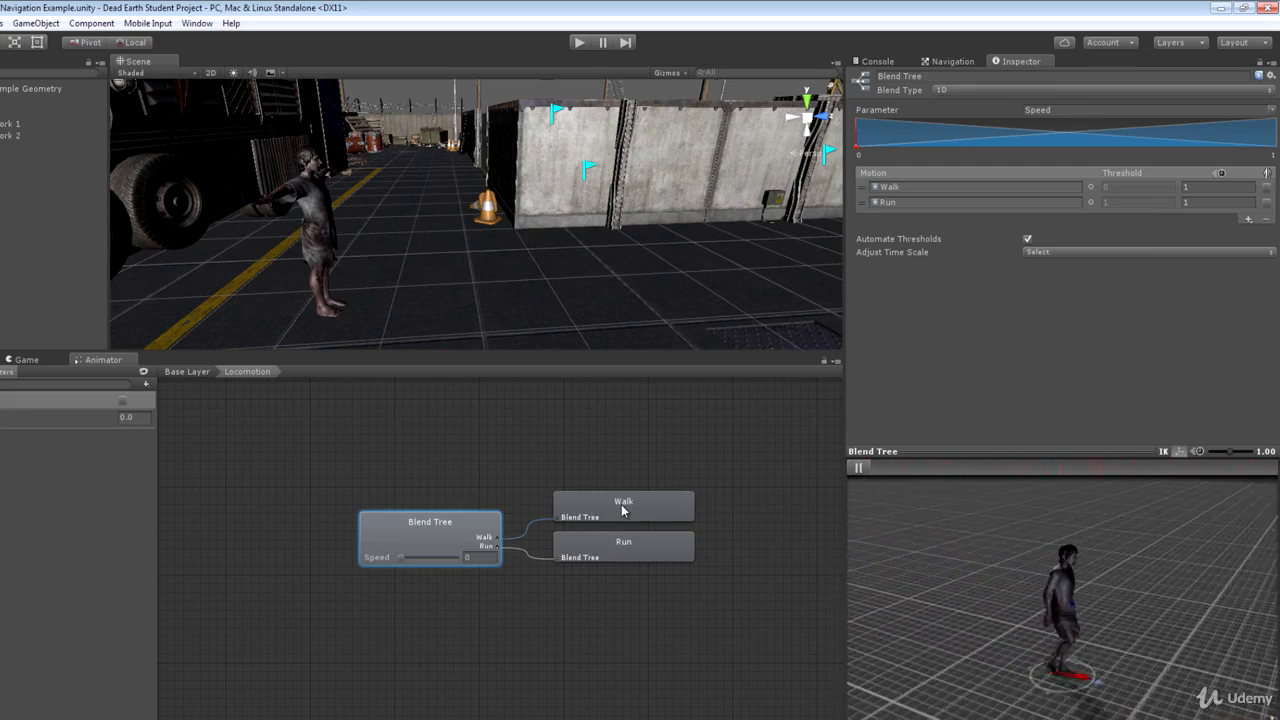
pyautogui.moveTo(400, 557); pyautogui.dragTo(414, 560)
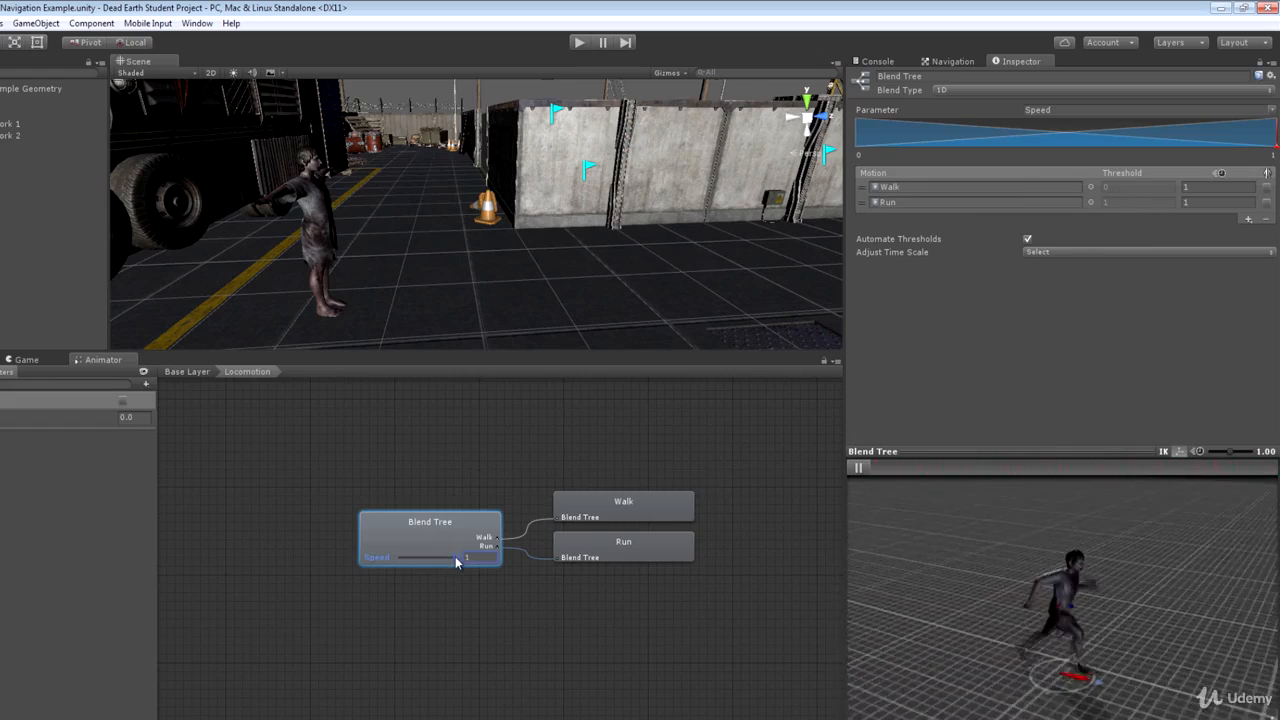
pyautogui.moveTo(456, 560)
pyautogui.mouseDown()
pyautogui.moveTo(391, 563)
pyautogui.moveTo(456, 563)
pyautogui.mouseUp()
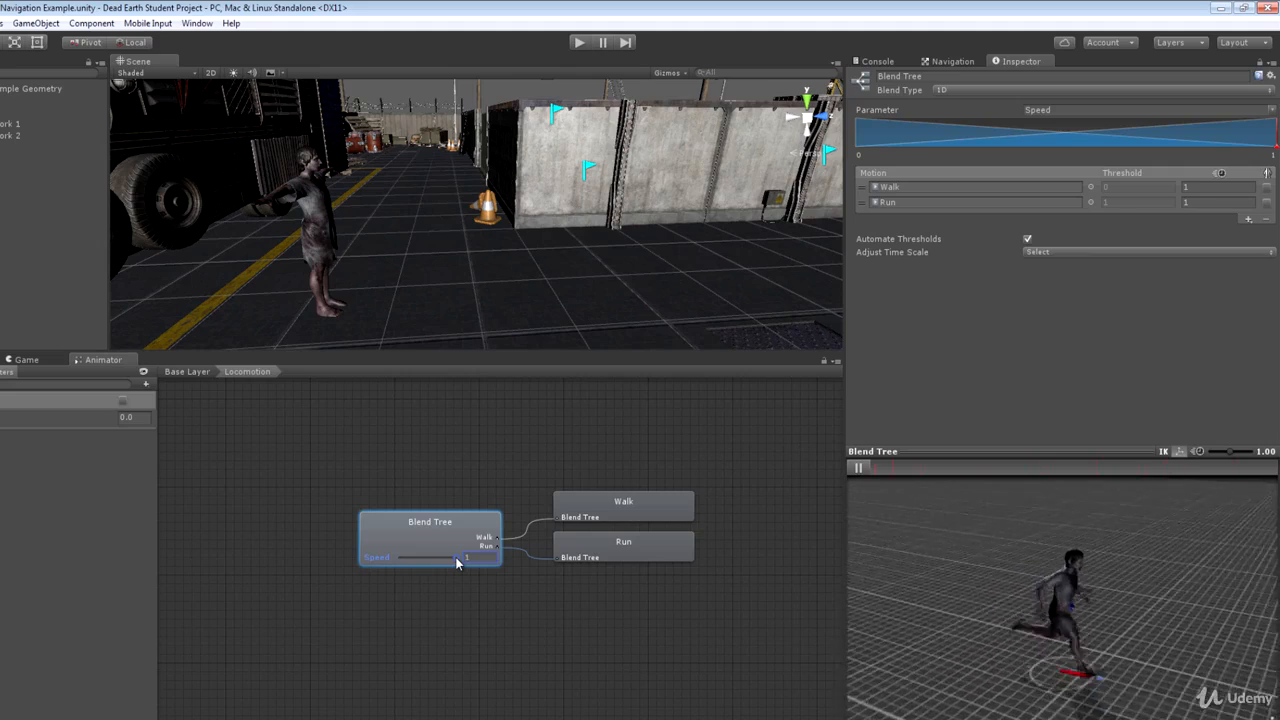
pyautogui.moveTo(456, 563)
pyautogui.mouseDown()
pyautogui.moveTo(427, 563)
pyautogui.moveTo(474, 557)
pyautogui.moveTo(405, 557)
pyautogui.mouseUp()
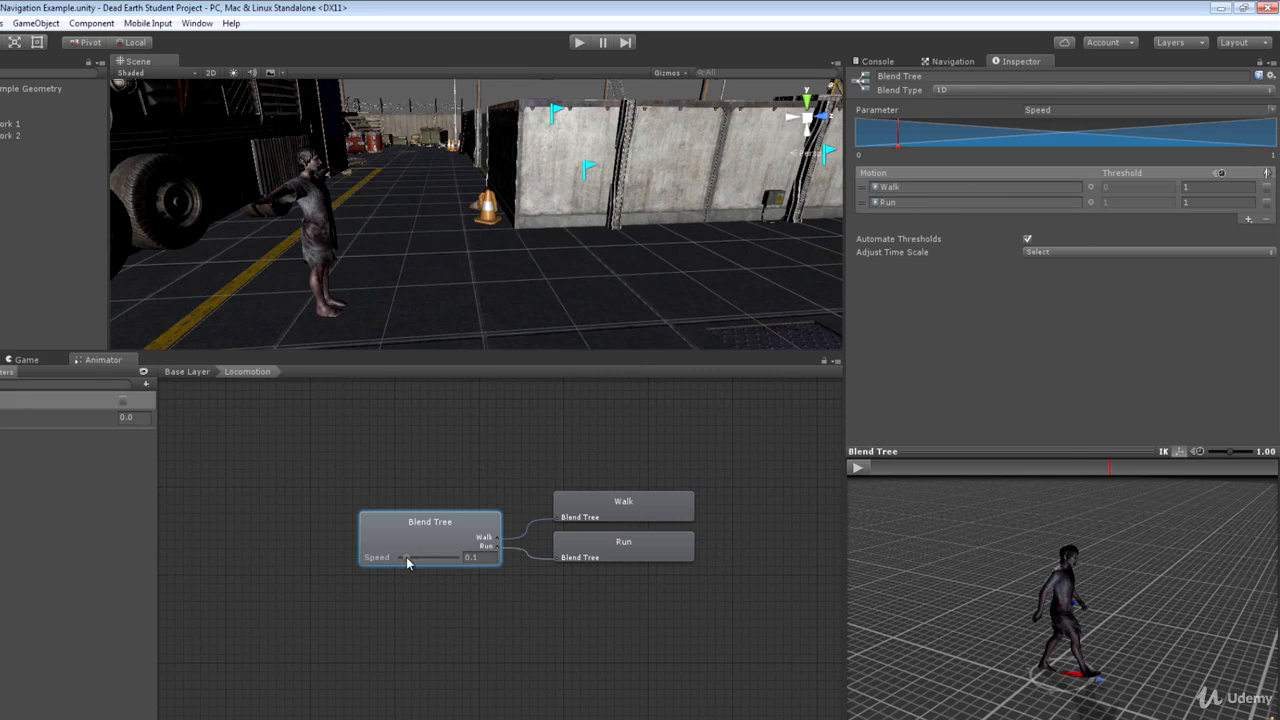
pyautogui.moveTo(407, 563); pyautogui.dragTo(400, 563)
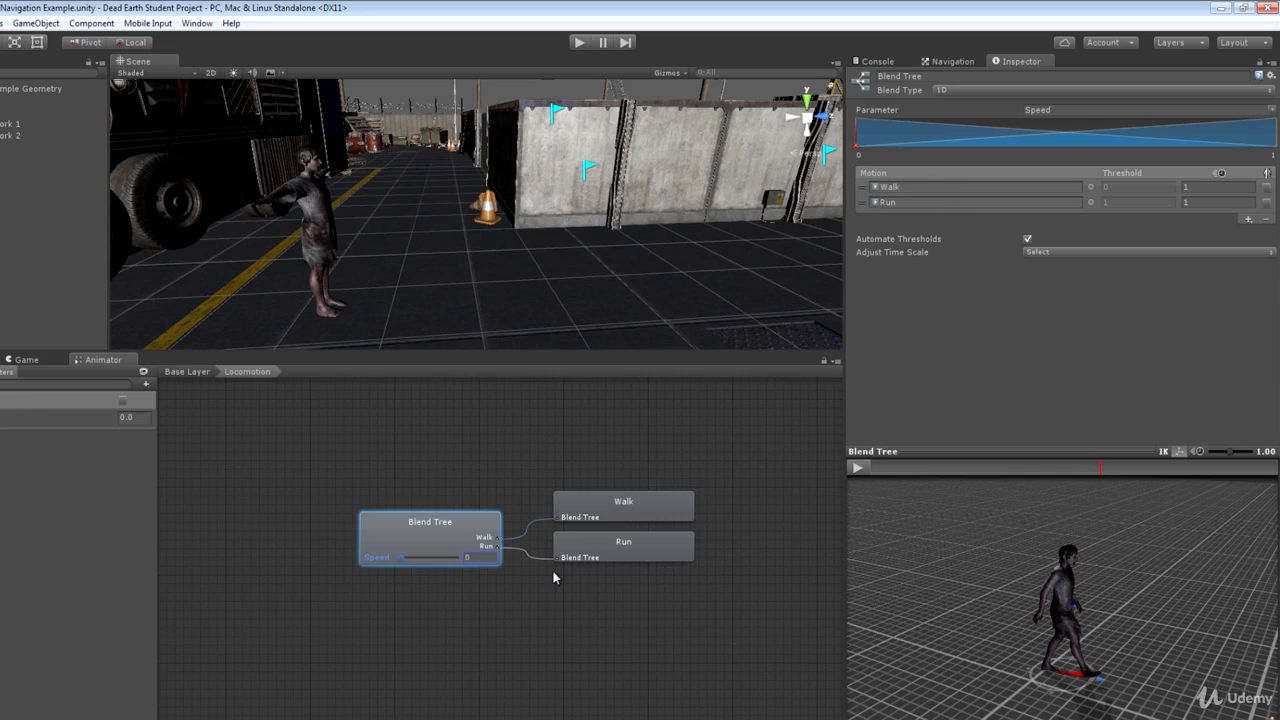
# - Replay the blend preview while sweeping Speed up to 1, down to 0.43 and back to 0, and pause the preview
pyautogui.click(858, 467)
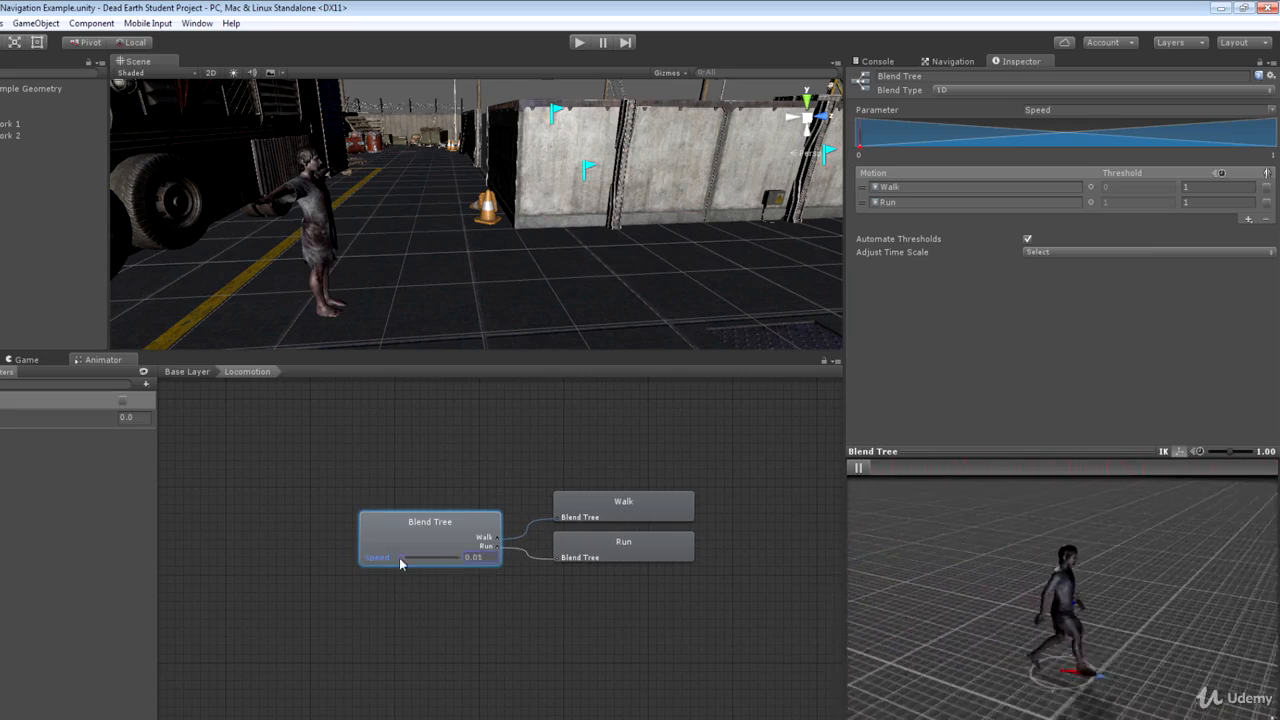
pyautogui.moveTo(400, 557); pyautogui.dragTo(535, 572)
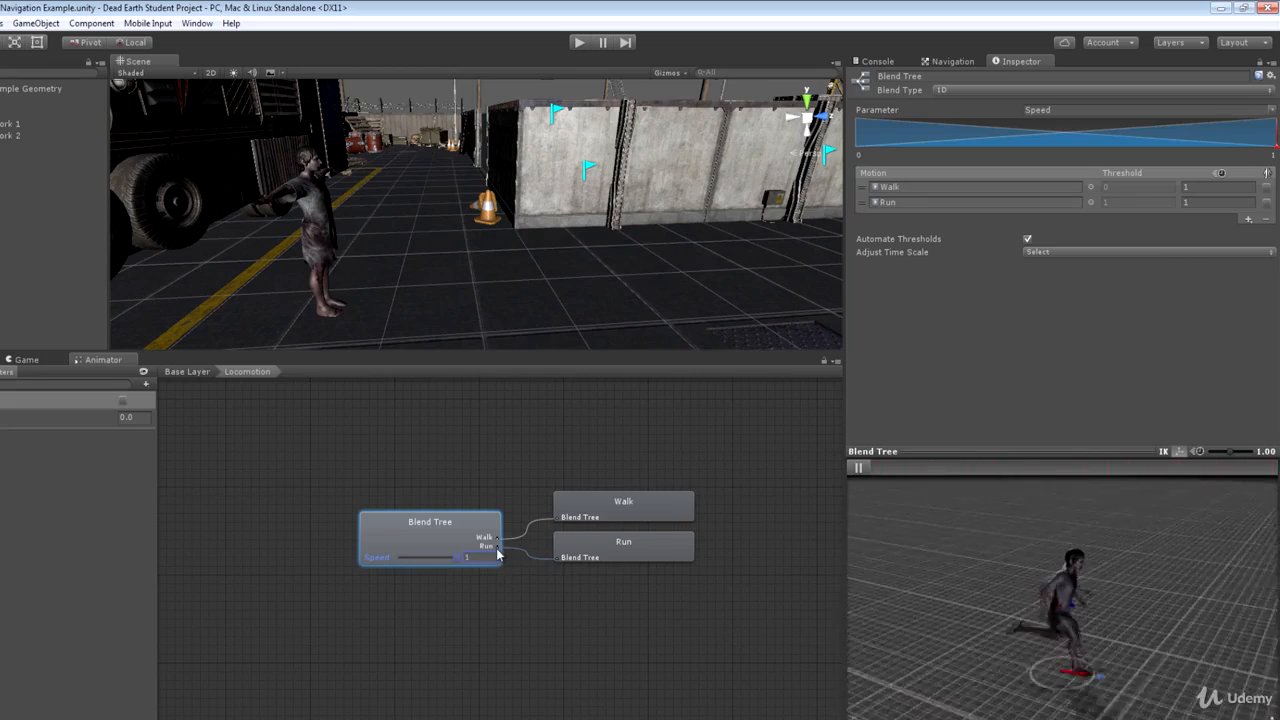
pyautogui.moveTo(447, 560); pyautogui.dragTo(428, 561)
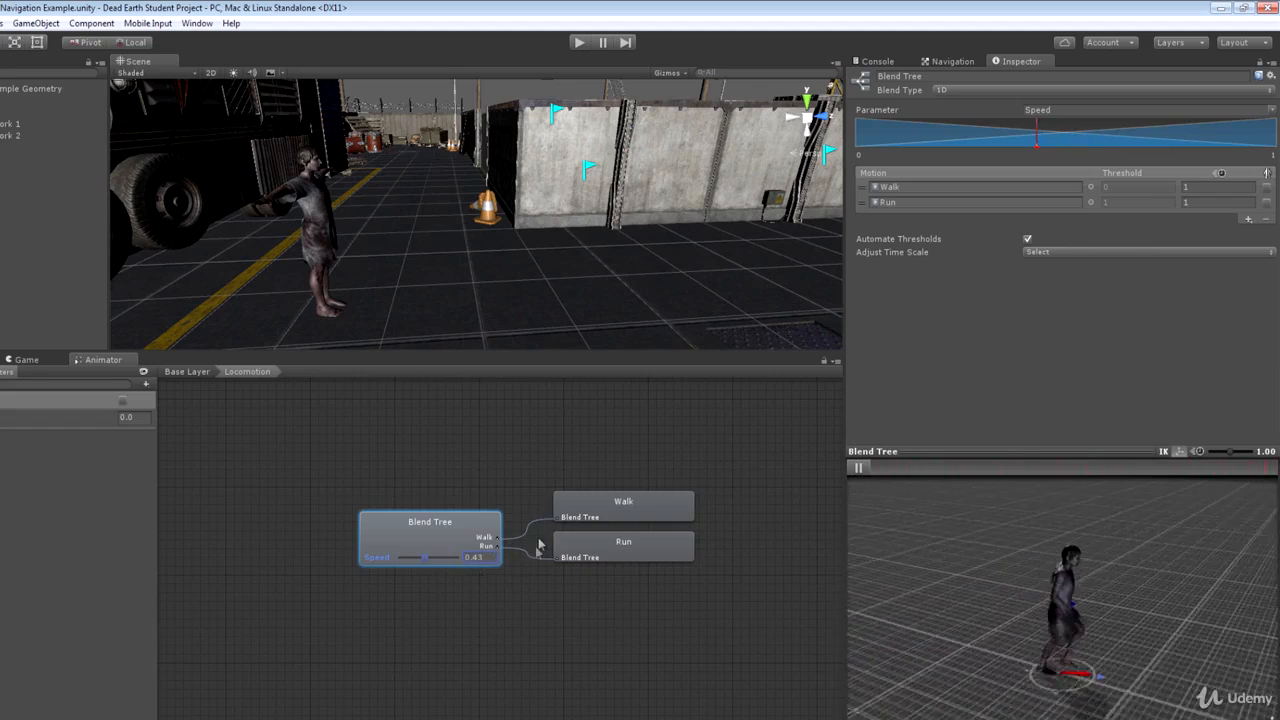
pyautogui.moveTo(430, 560); pyautogui.dragTo(396, 565)
pyautogui.click(858, 467)
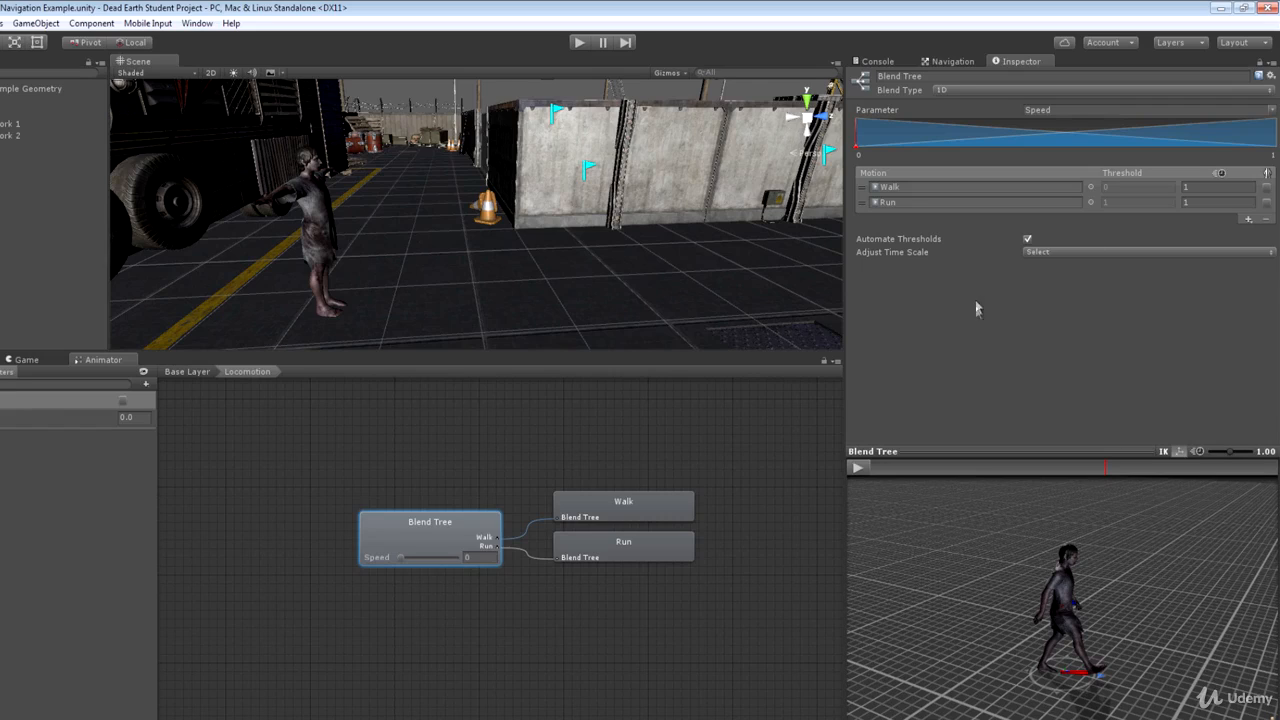
# - Turn off Automate Thresholds for the blend tree and compute the motion thresholds from Speed
pyautogui.click(1028, 240)
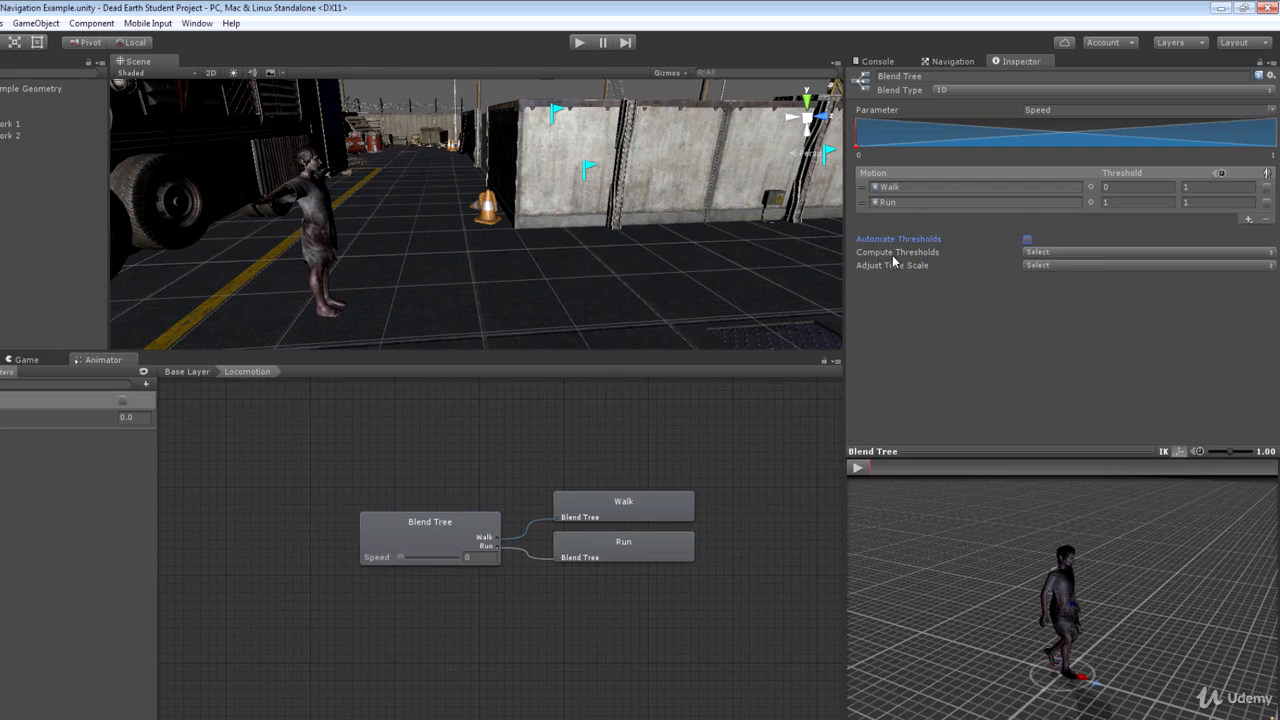
pyautogui.click(1064, 255)
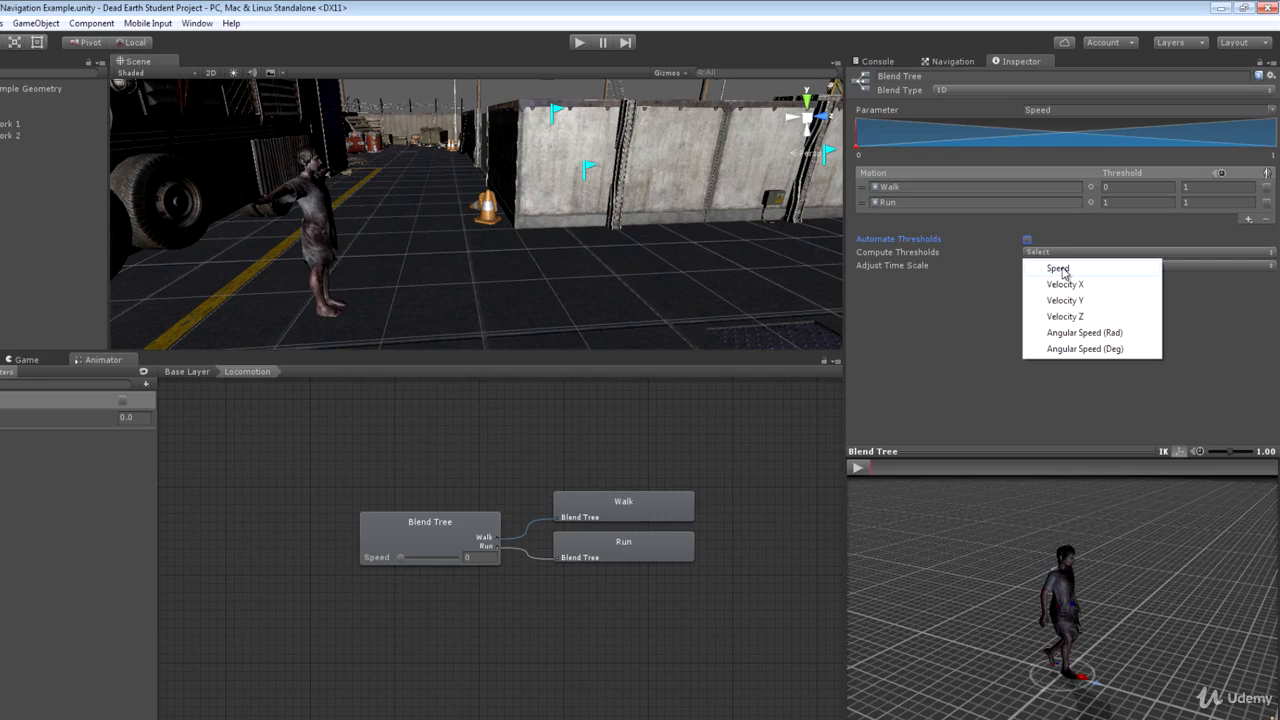
pyautogui.click(1062, 272)
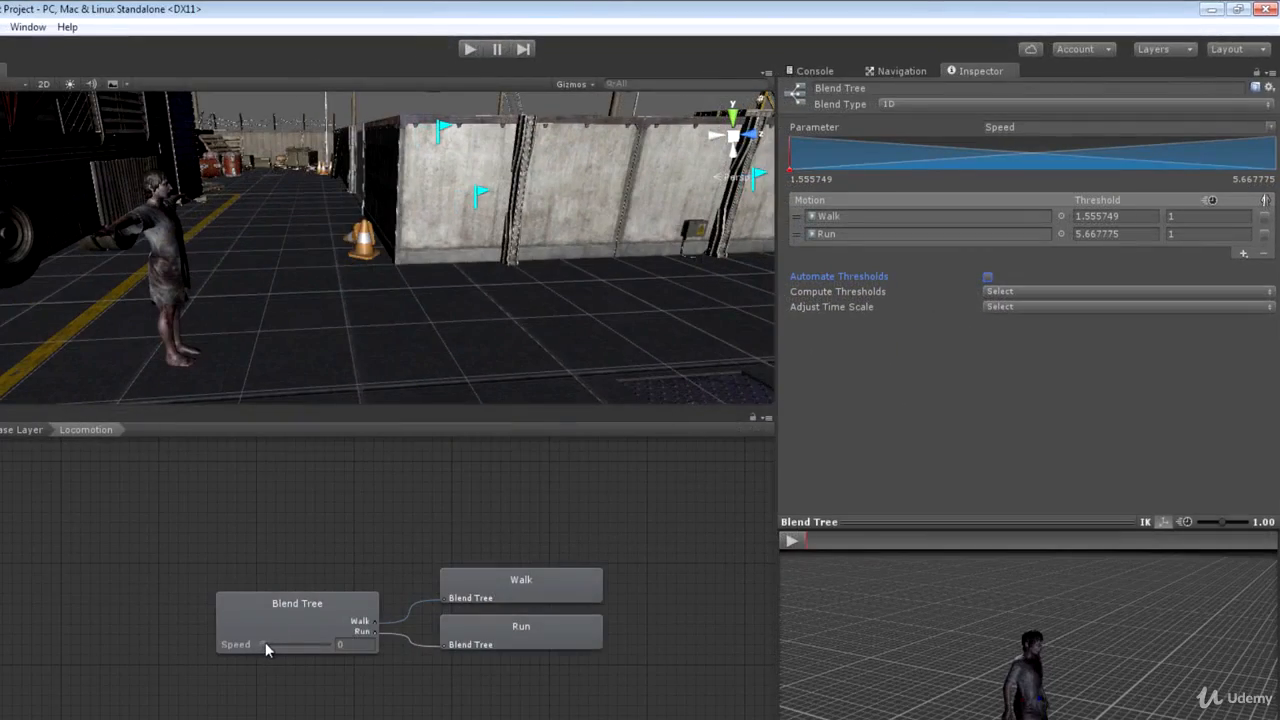
# - Preview the blend playing with Speed at 1.56 and raise Speed to 2.65
pyautogui.moveTo(265, 647)
pyautogui.mouseDown()
pyautogui.moveTo(334, 648)
pyautogui.moveTo(229, 650)
pyautogui.mouseUp()
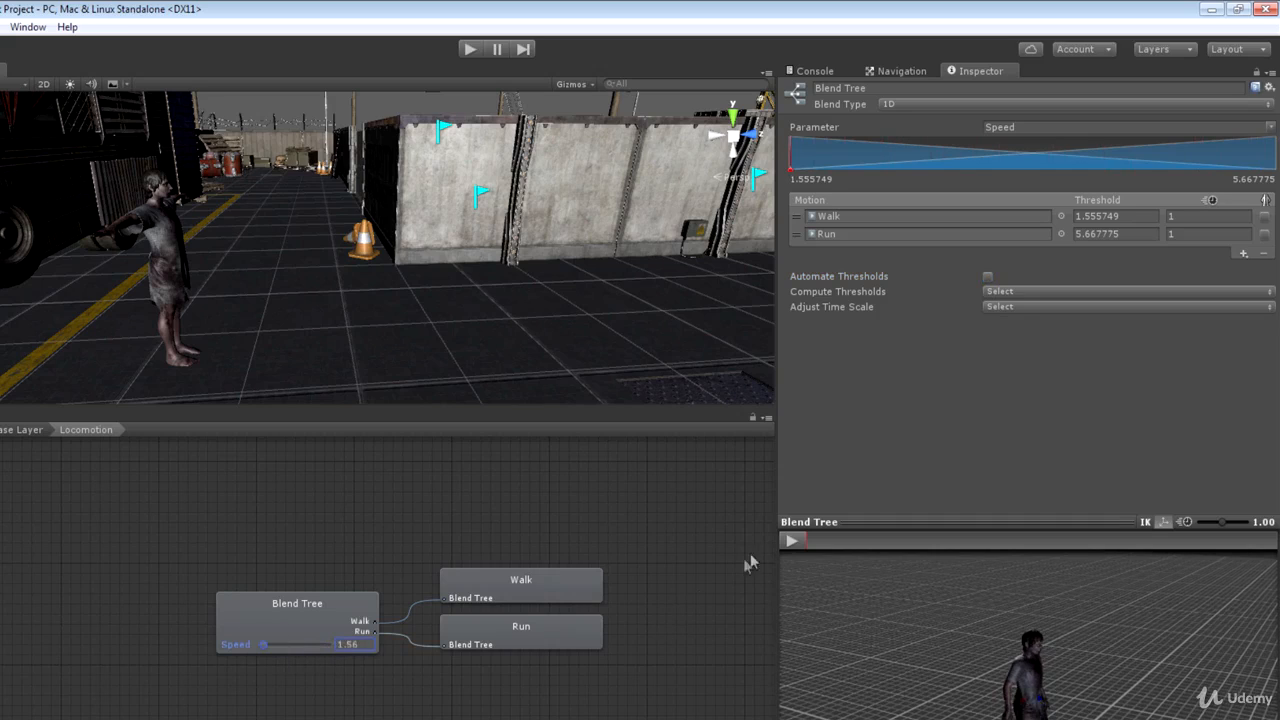
pyautogui.click(792, 541)
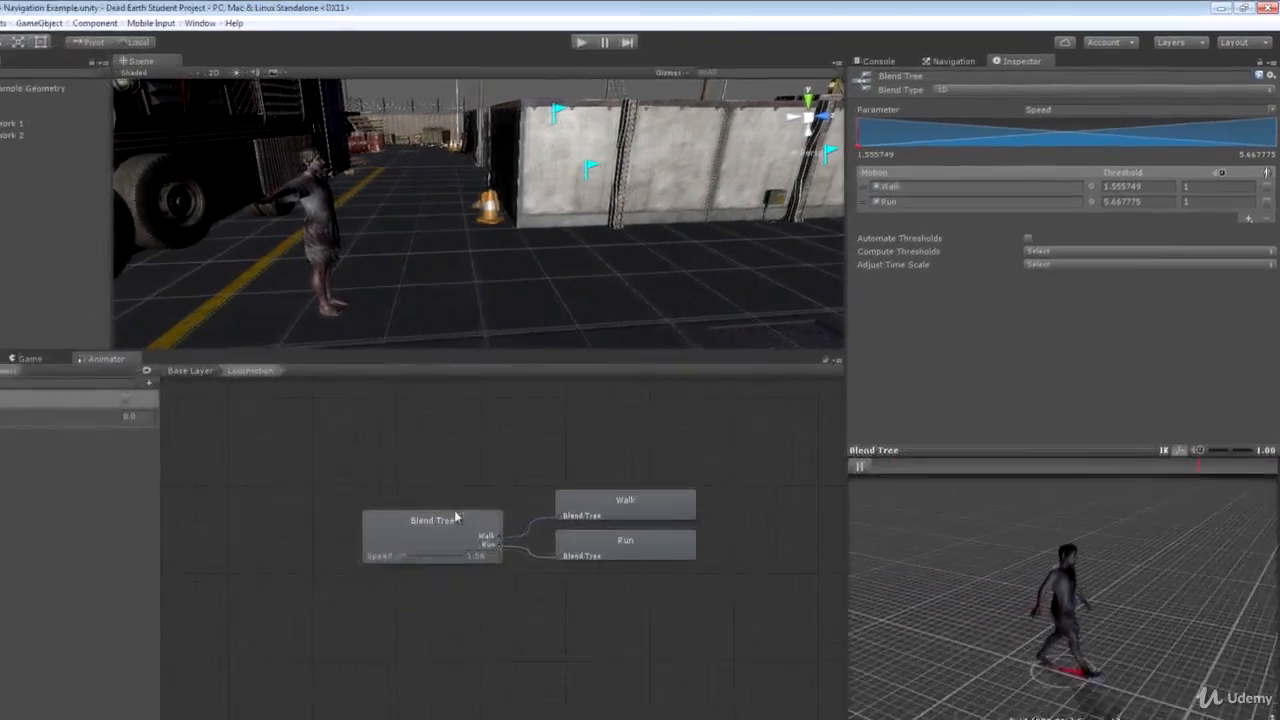
pyautogui.moveTo(401, 556)
pyautogui.mouseDown()
pyautogui.moveTo(458, 556)
pyautogui.moveTo(437, 549)
pyautogui.mouseUp()
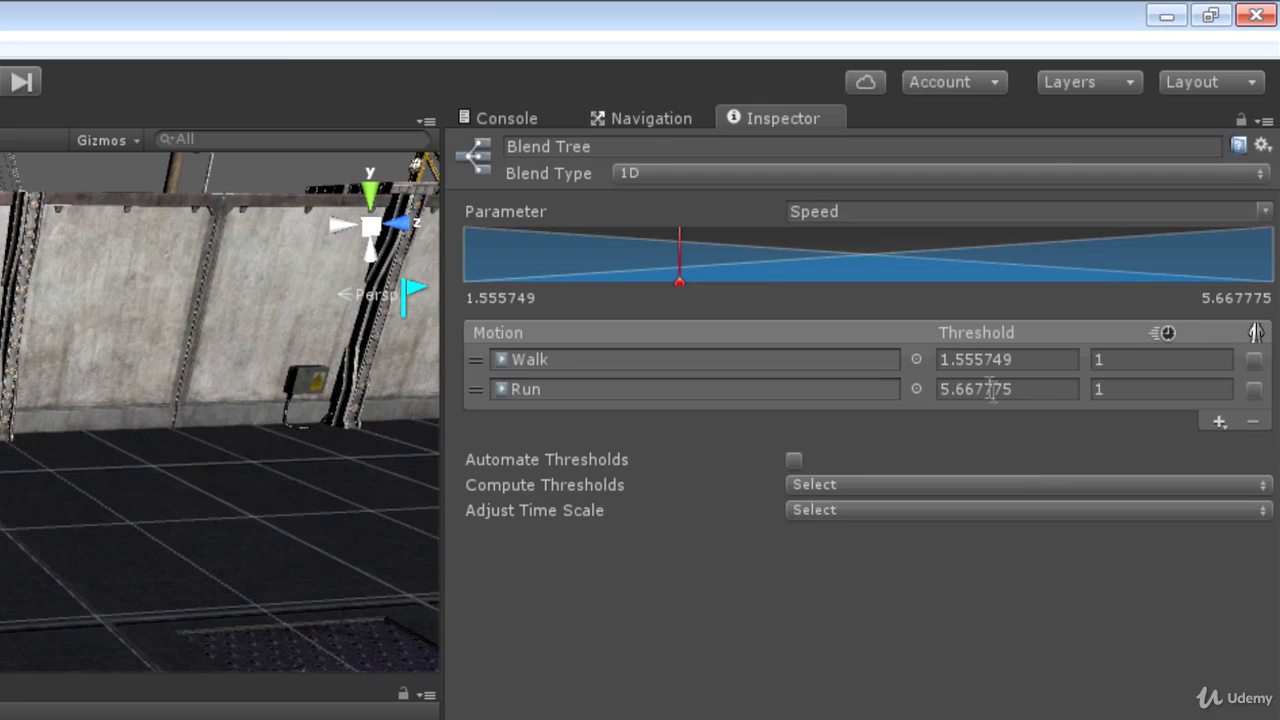
# - Set the Run motion's threshold to 3 and move the blend position to about 2.38
pyautogui.click(972, 358)
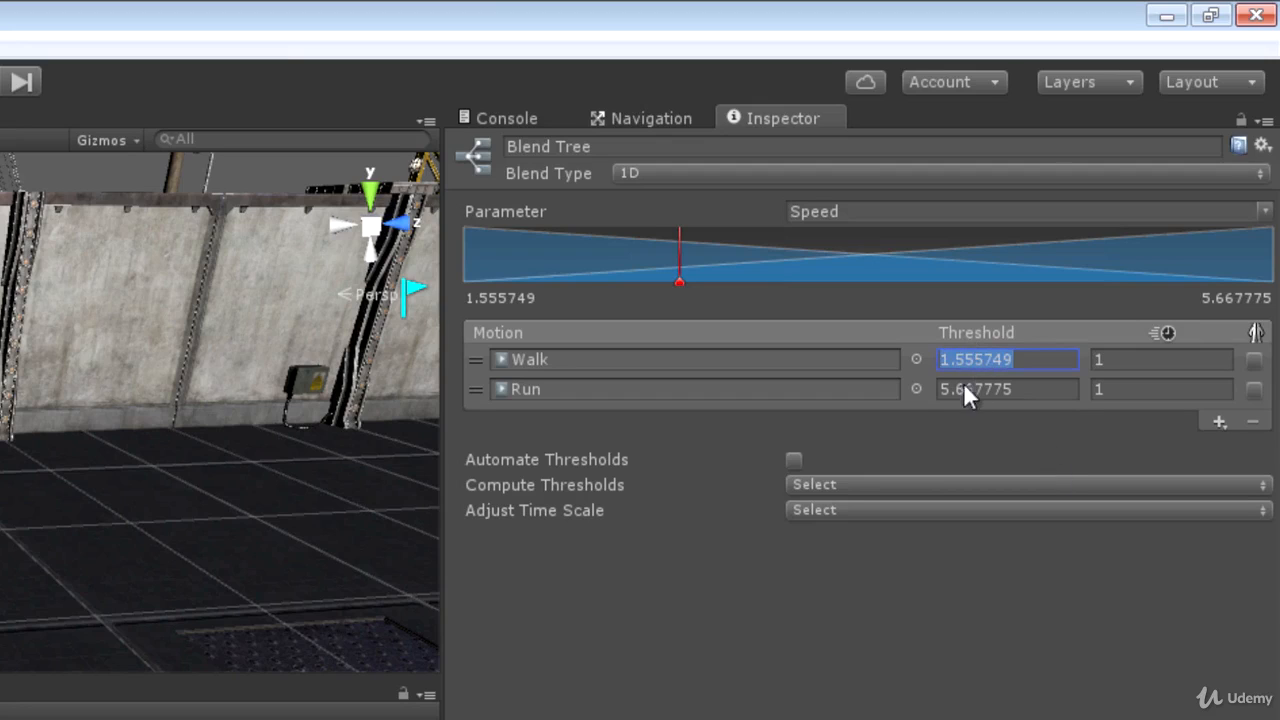
pyautogui.click(965, 390)
pyautogui.click(974, 362)
pyautogui.click(968, 390)
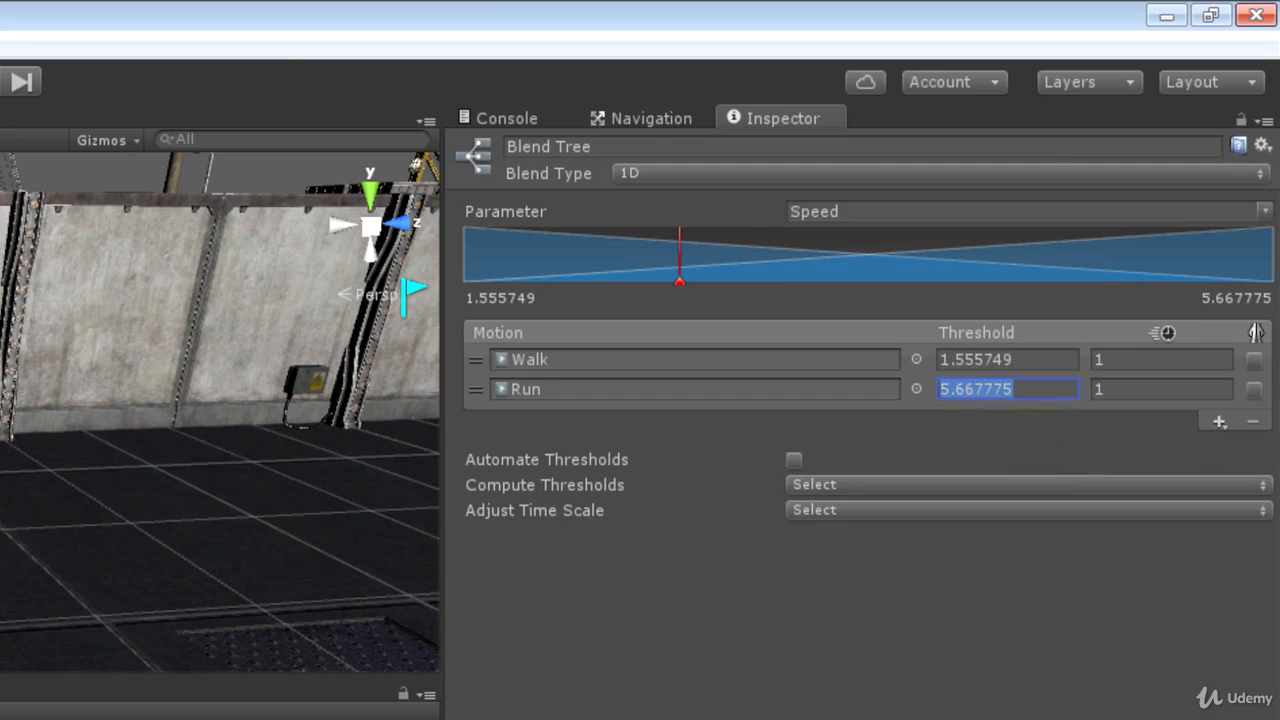
pyautogui.press('BackSpace')
pyautogui.write('3')
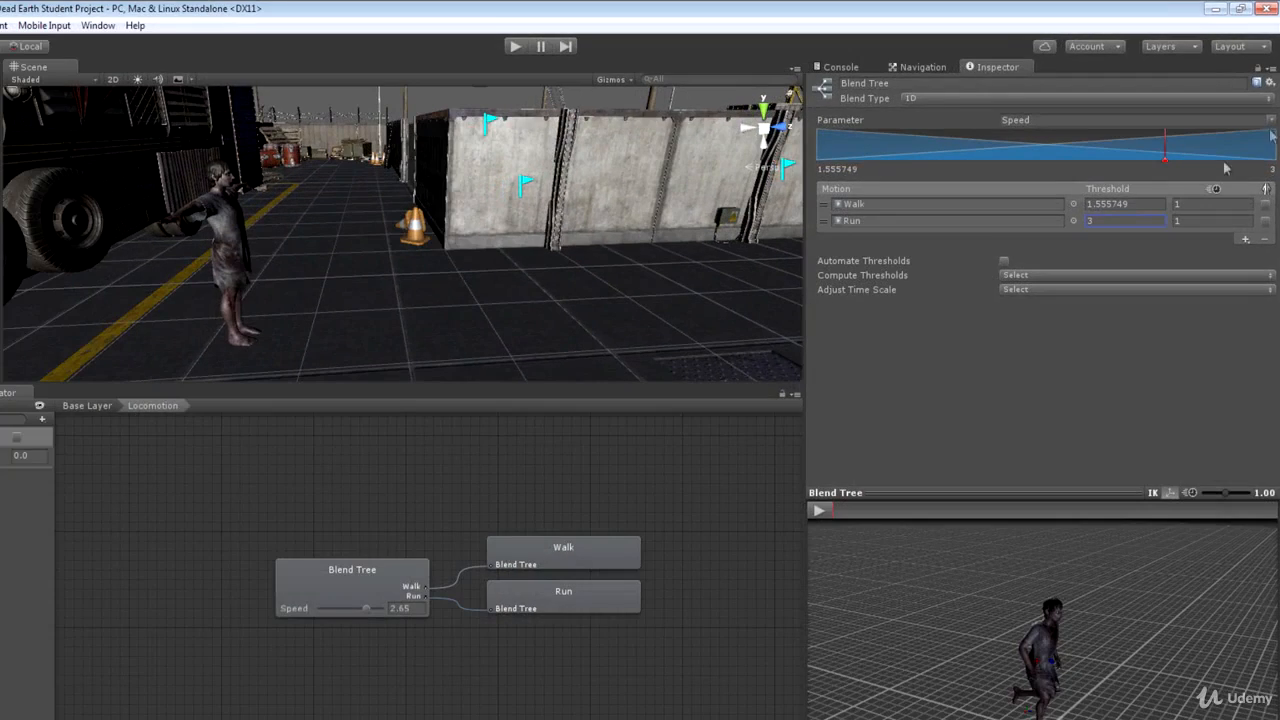
pyautogui.moveTo(1167, 165)
pyautogui.mouseDown()
pyautogui.moveTo(1270, 166)
pyautogui.moveTo(815, 170)
pyautogui.moveTo(1258, 175)
pyautogui.moveTo(1073, 176)
pyautogui.mouseUp()
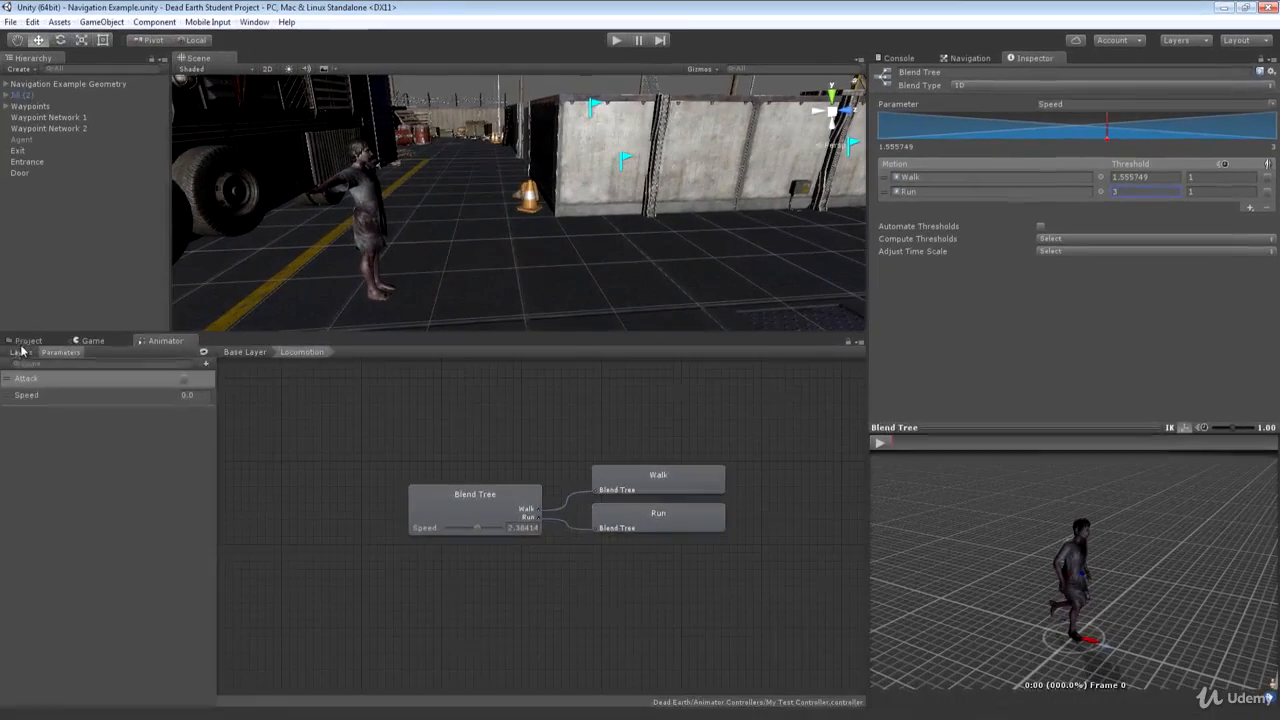
# - Show the Mixamo Animations folder in the project assets and add a third motion field to the blend tree
pyautogui.click(25, 341)
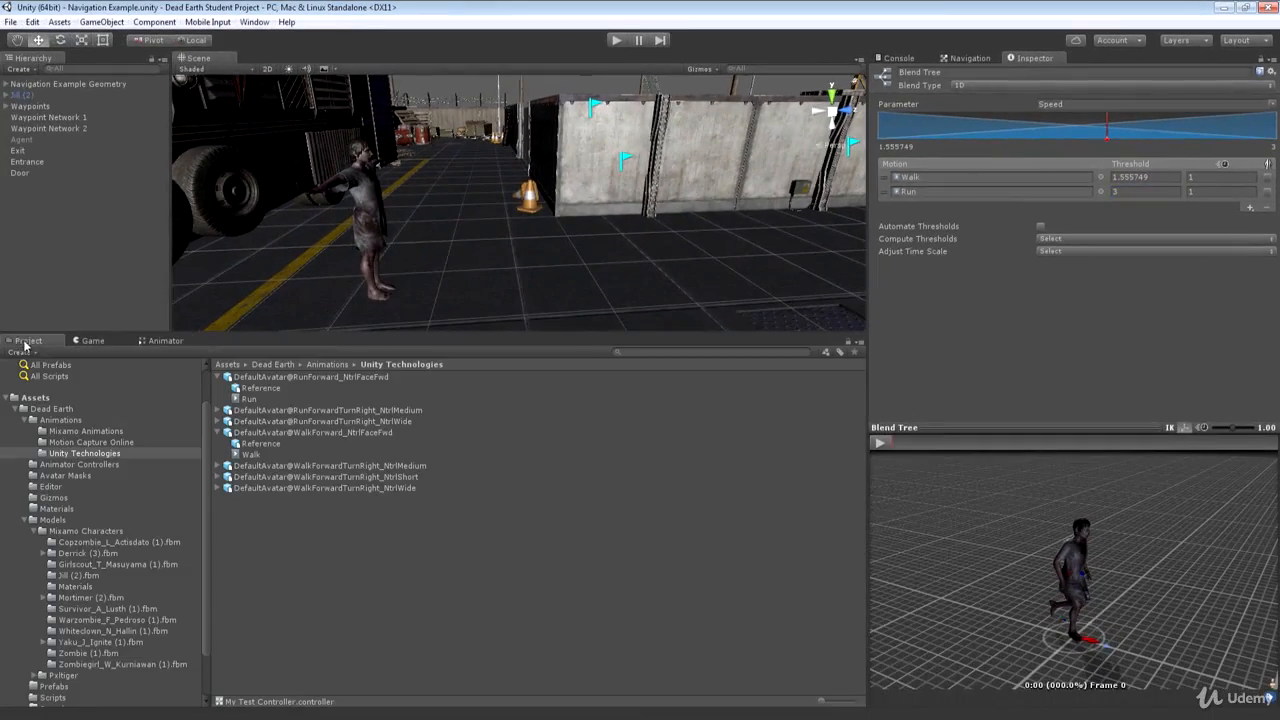
pyautogui.click(85, 431)
pyautogui.scroll(-2, 334, 484)
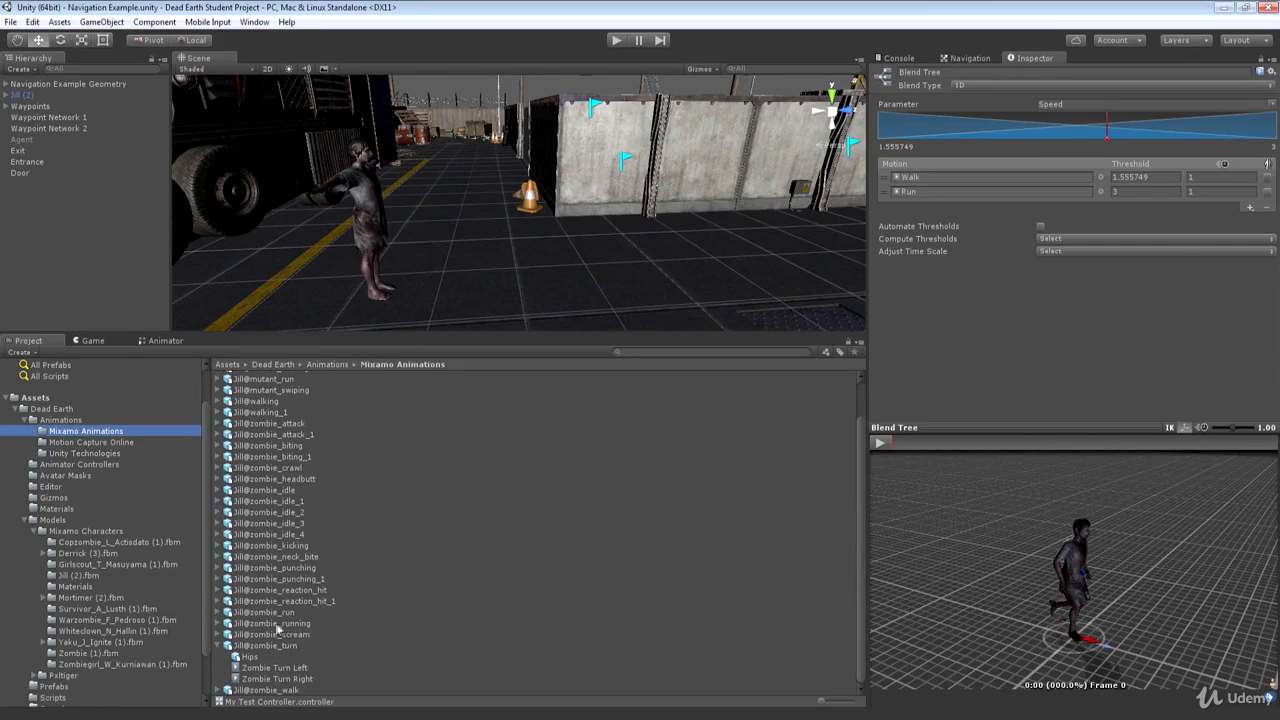
pyautogui.click(1249, 208)
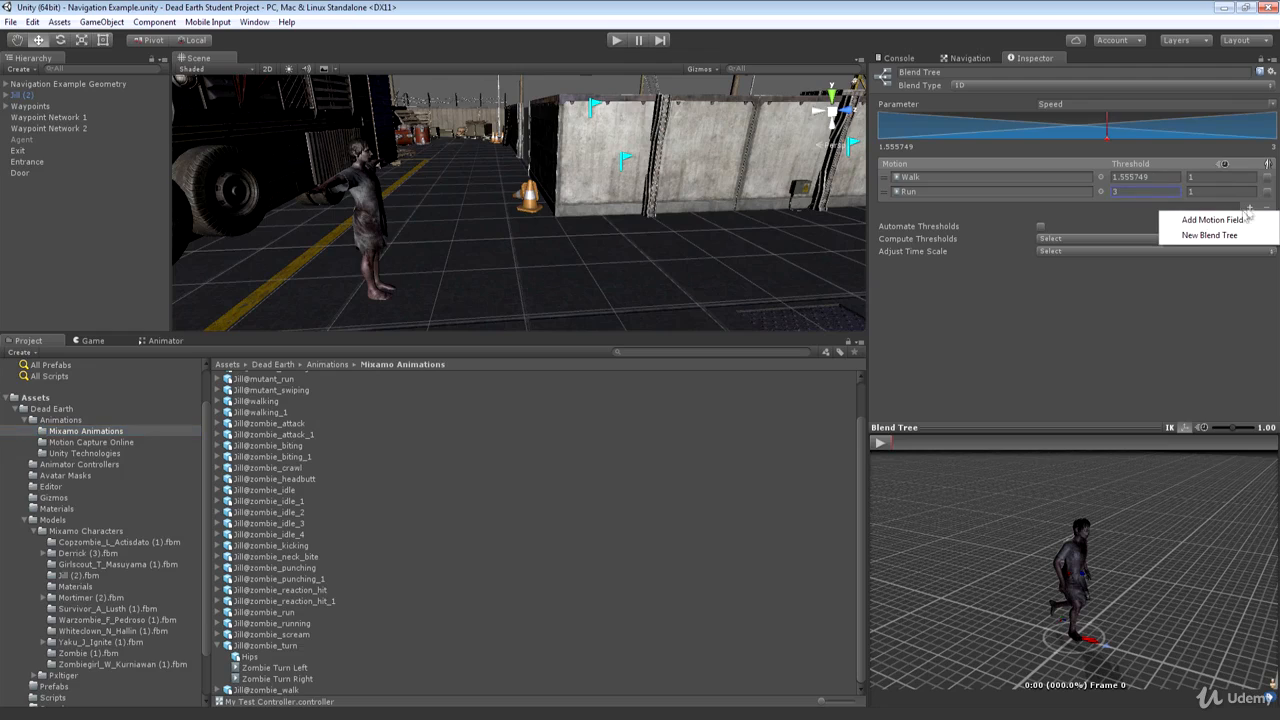
pyautogui.click(1208, 220)
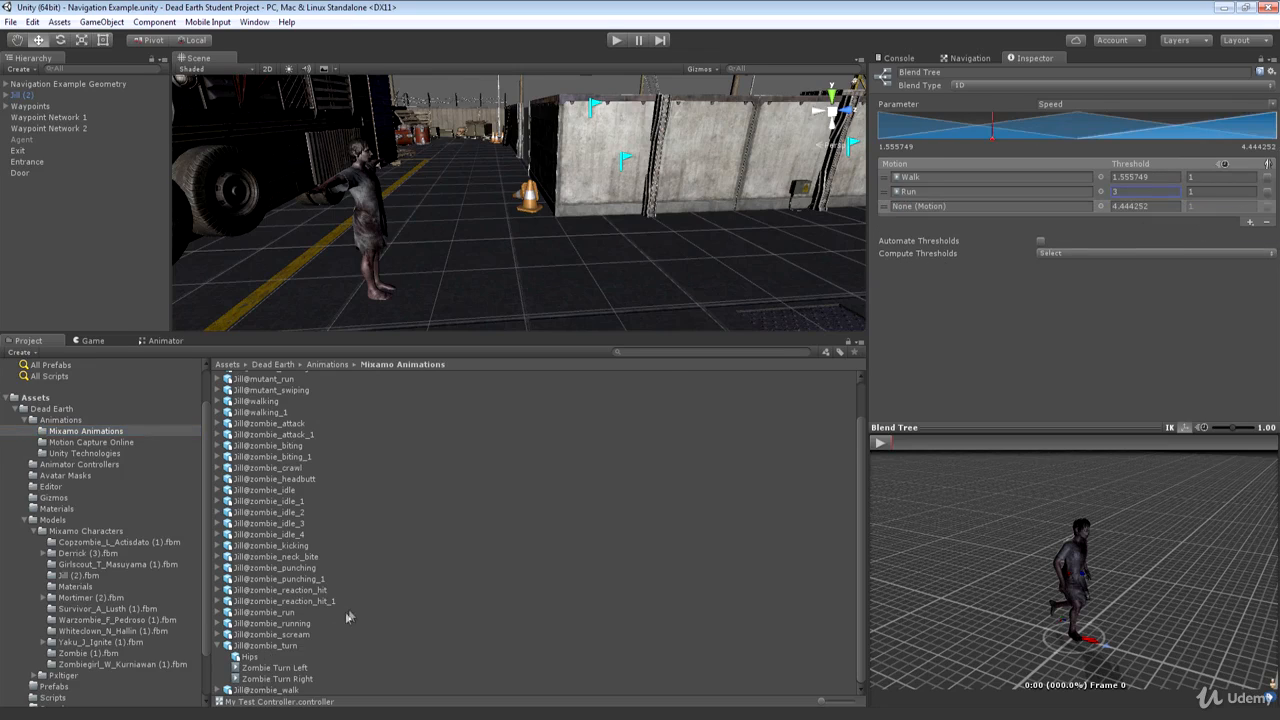
# - Assign the zombie_walk clip from Jill@zombie_walk to the new motion field and place it first, above Walk
pyautogui.click(219, 690)
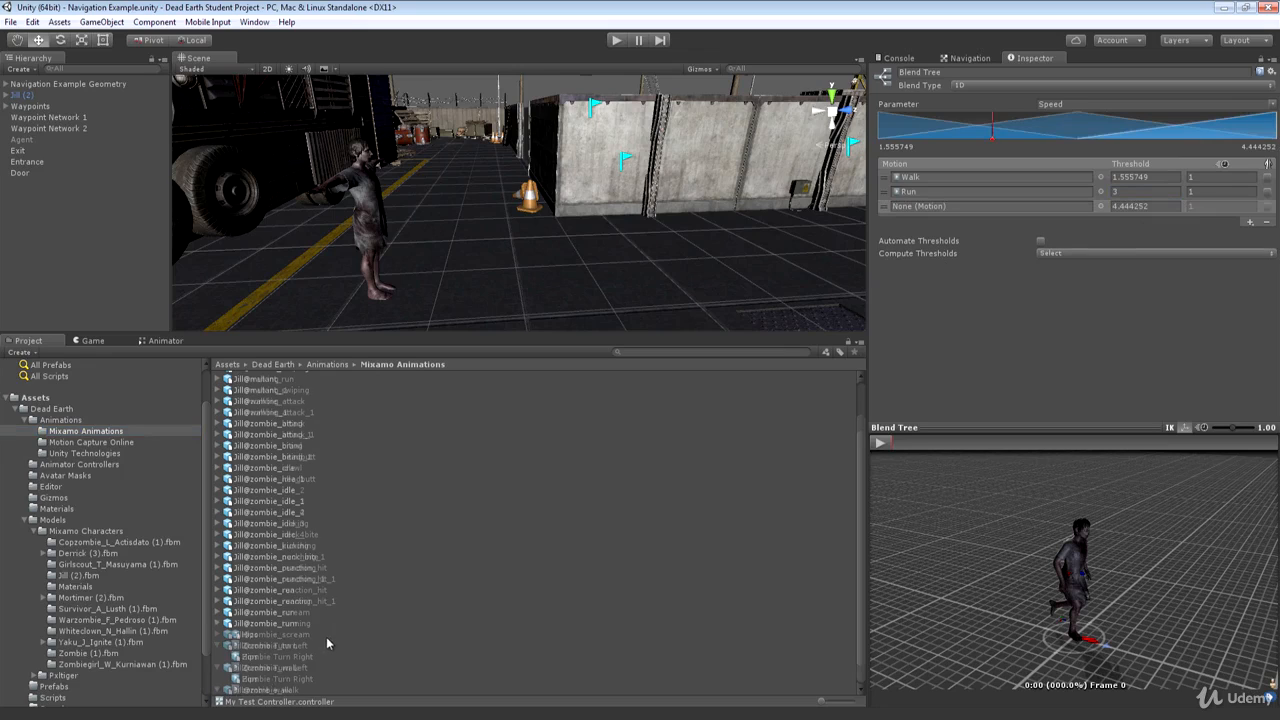
pyautogui.click(283, 691)
pyautogui.moveTo(283, 700); pyautogui.dragTo(919, 182)
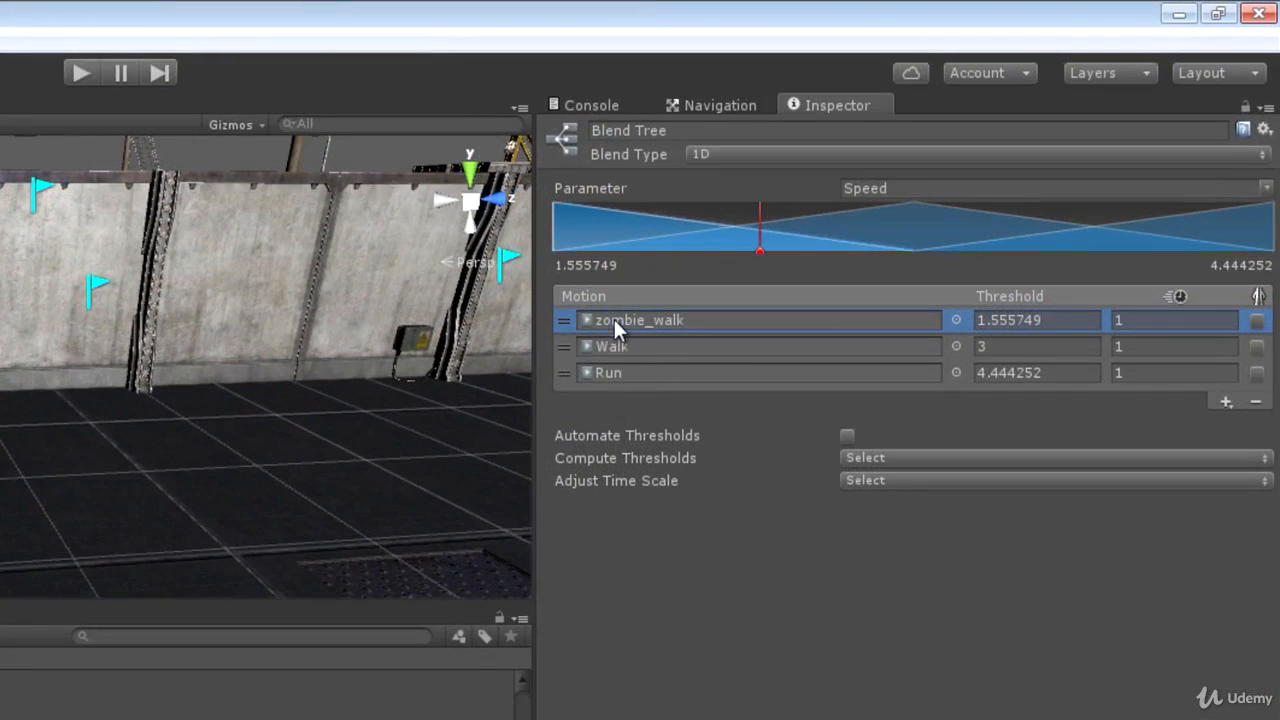
# - Recompute the three motions' thresholds from Speed and show the Locomotion graph again
pyautogui.click(903, 458)
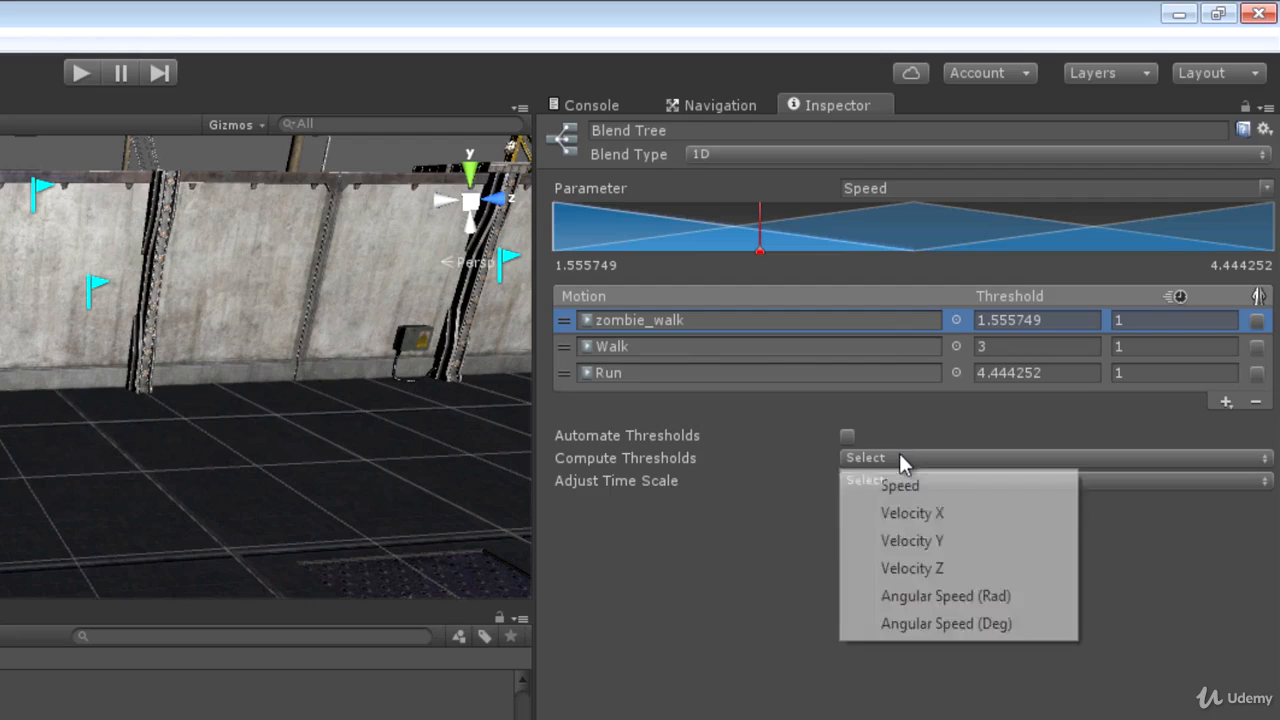
pyautogui.click(901, 486)
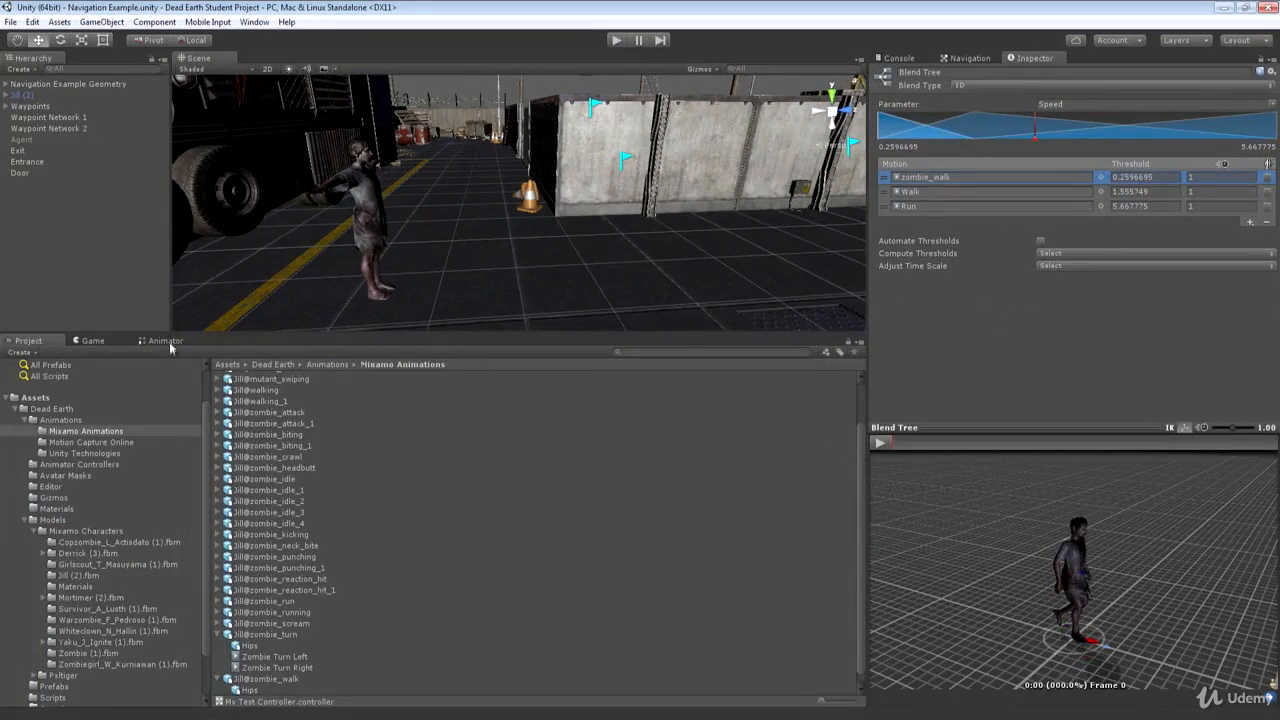
pyautogui.click(166, 341)
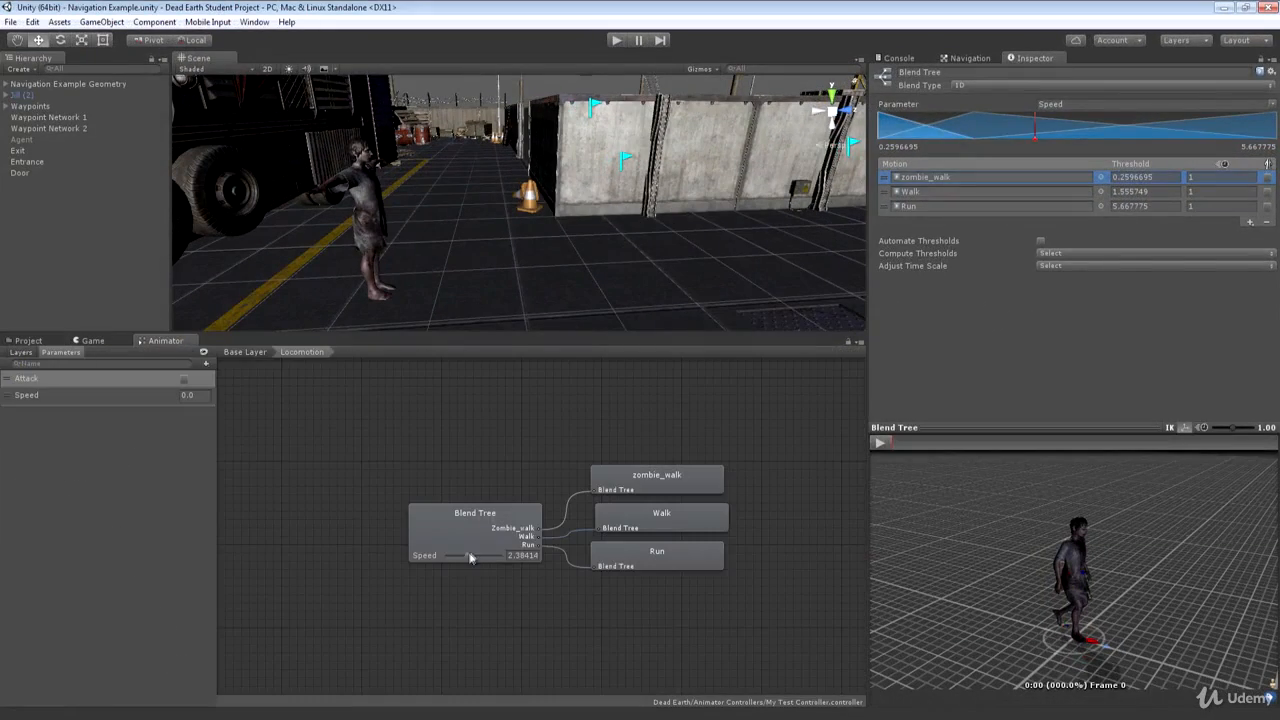
# - Play the Locomotion blend preview while sweeping Speed from 0.26 to 5.66777, pause it, and view the threshold computation options
pyautogui.moveTo(470, 558); pyautogui.dragTo(414, 560)
pyautogui.click(880, 443)
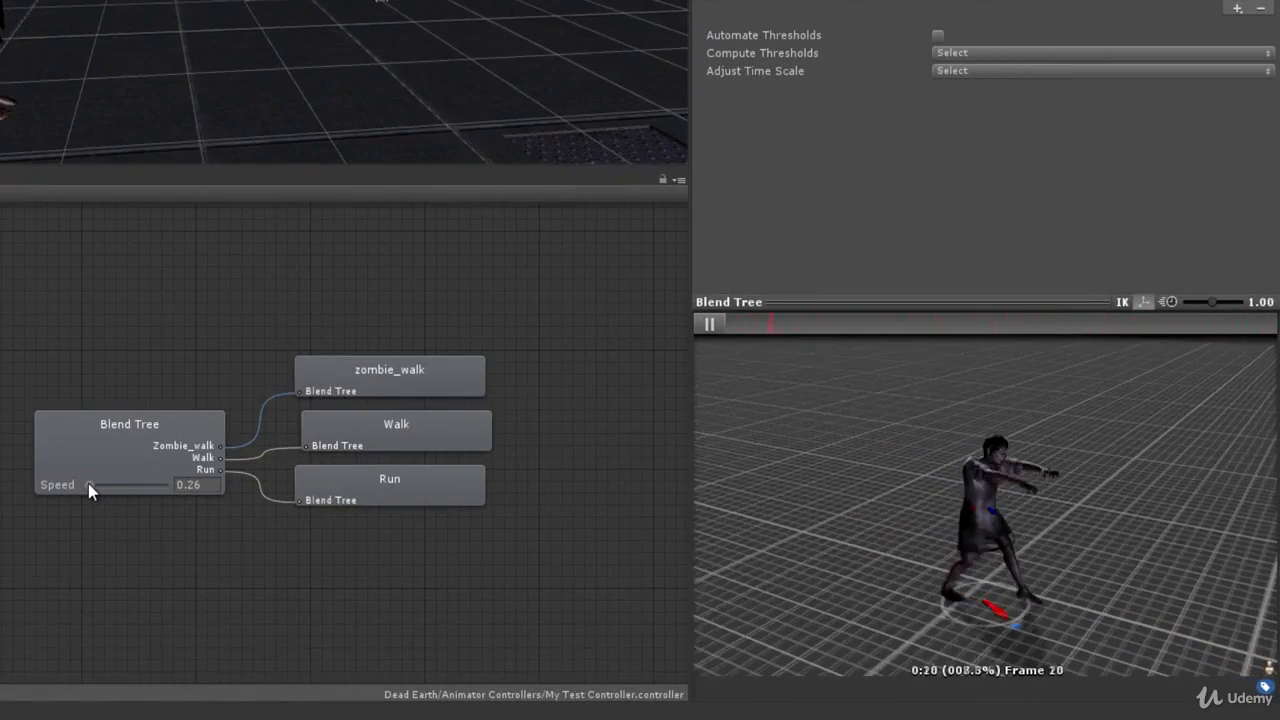
pyautogui.moveTo(88, 483); pyautogui.dragTo(226, 489)
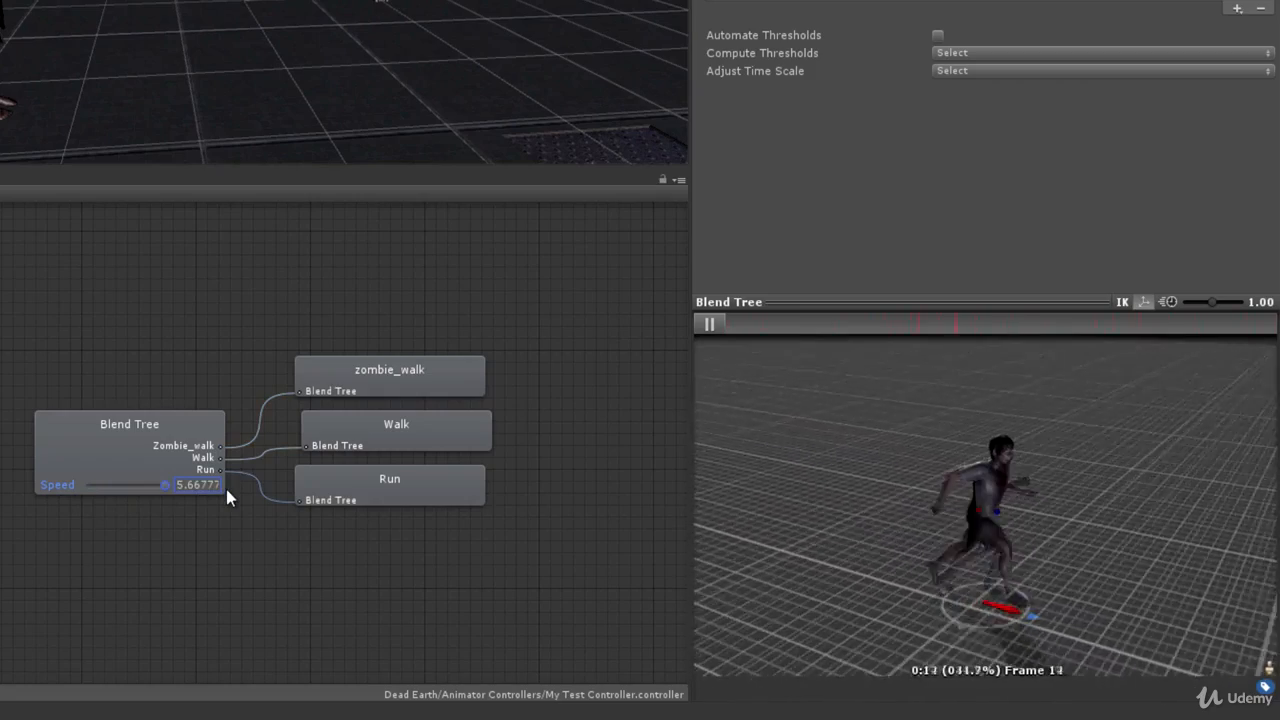
pyautogui.click(712, 331)
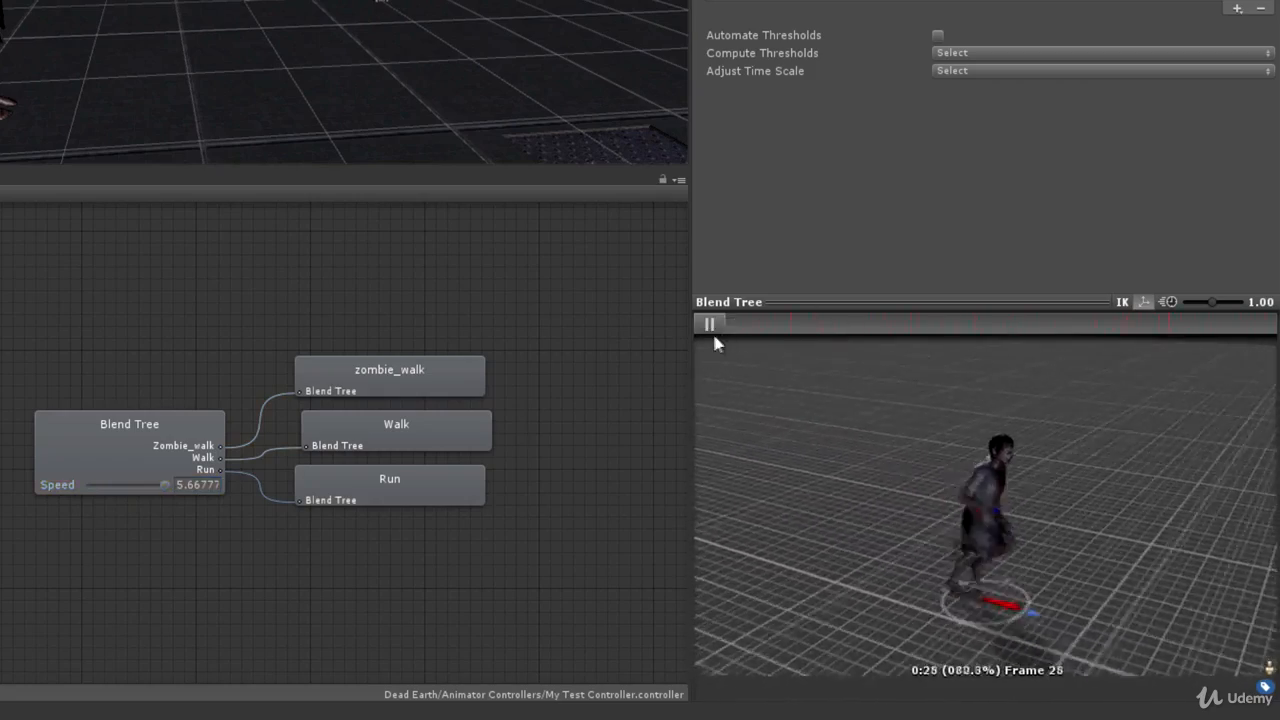
pyautogui.click(710, 327)
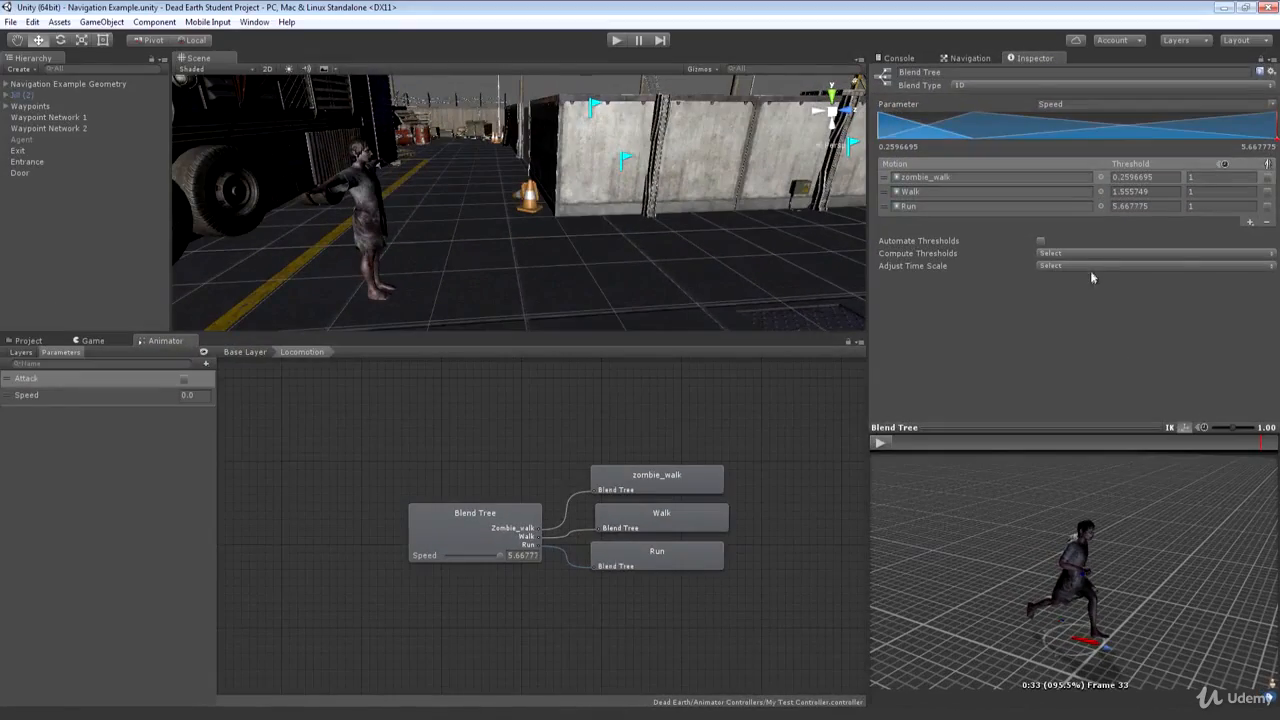
pyautogui.click(1060, 226)
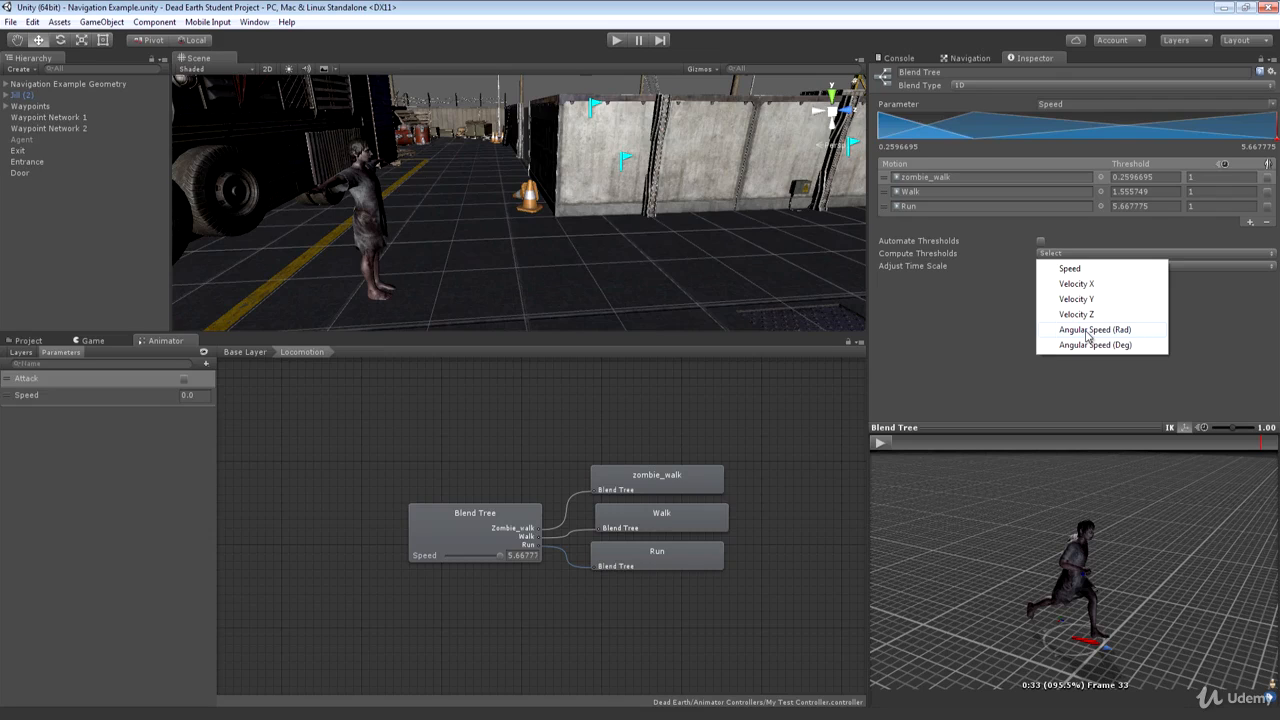
pyautogui.click(490, 517)
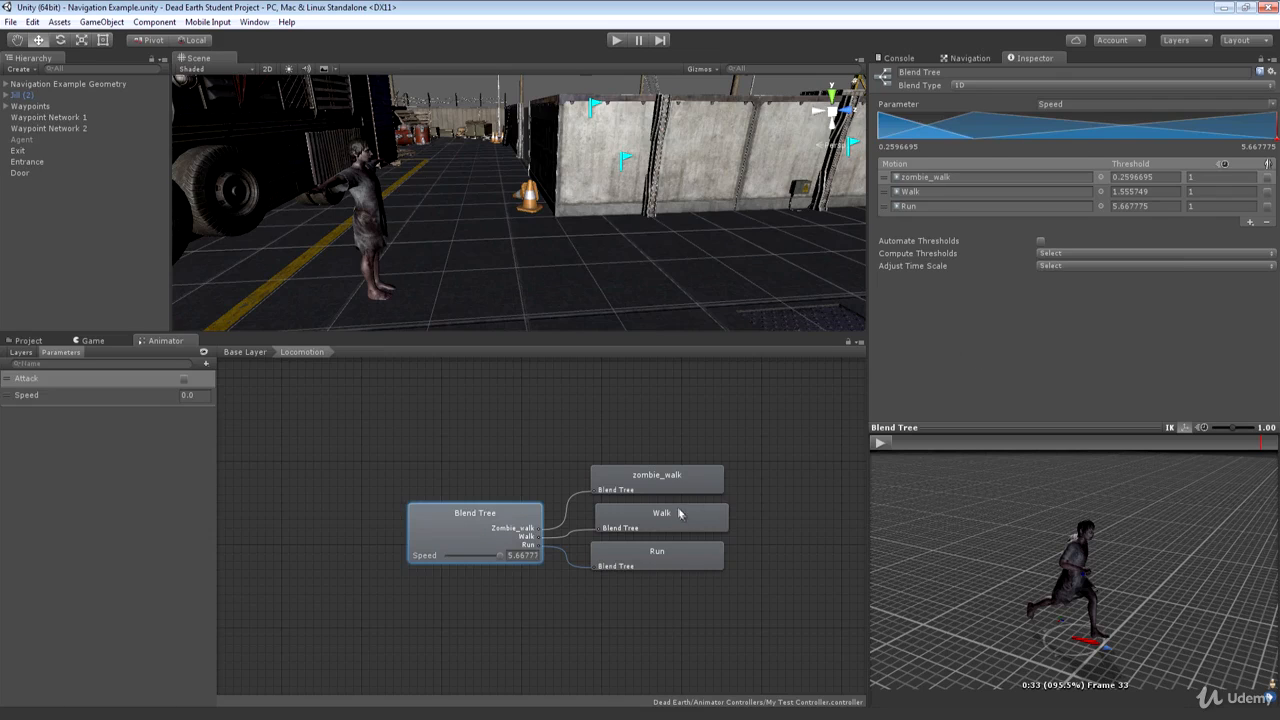
# - Delete the zombie_walk motion from the Locomotion blend tree
pyautogui.click(884, 180)
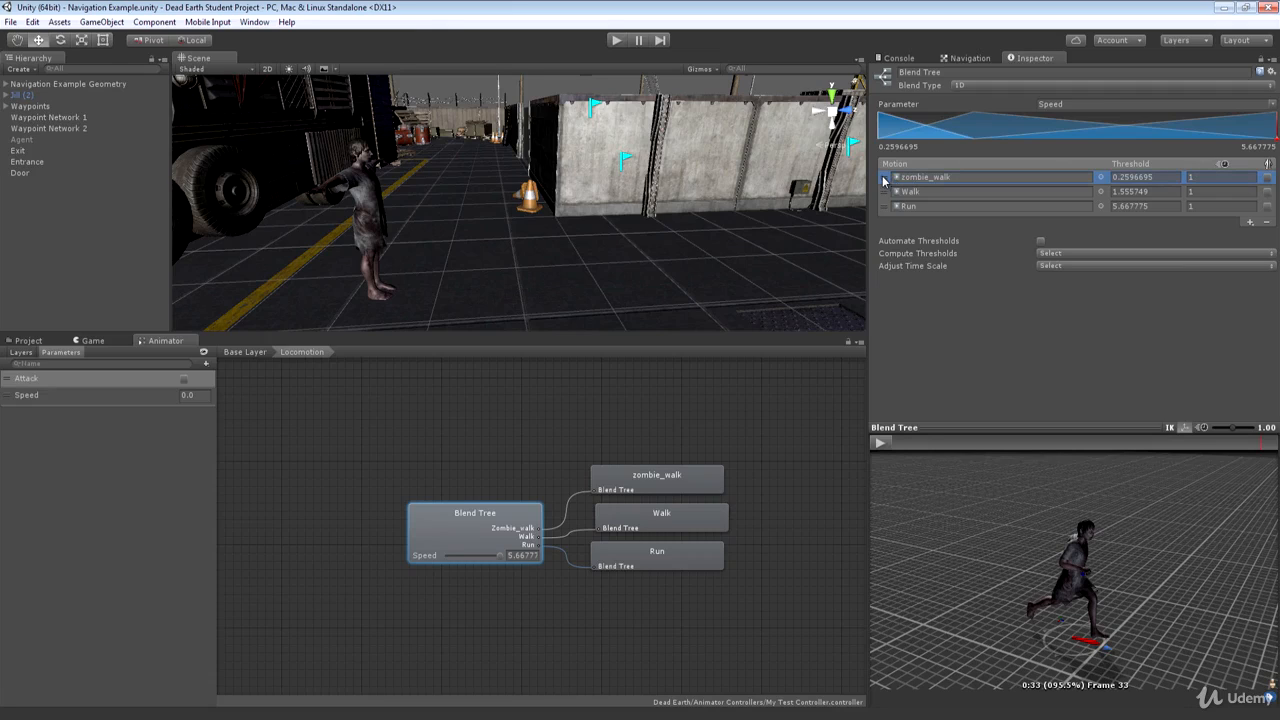
pyautogui.click(1266, 223)
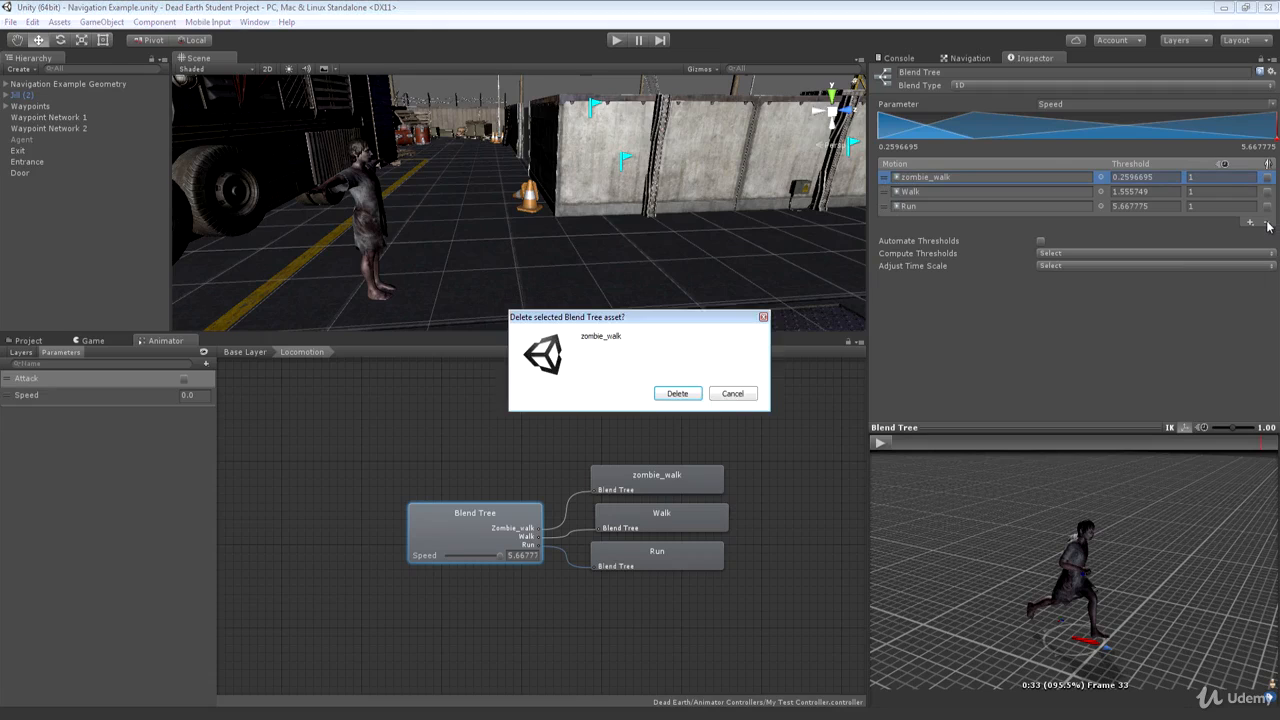
pyautogui.click(678, 394)
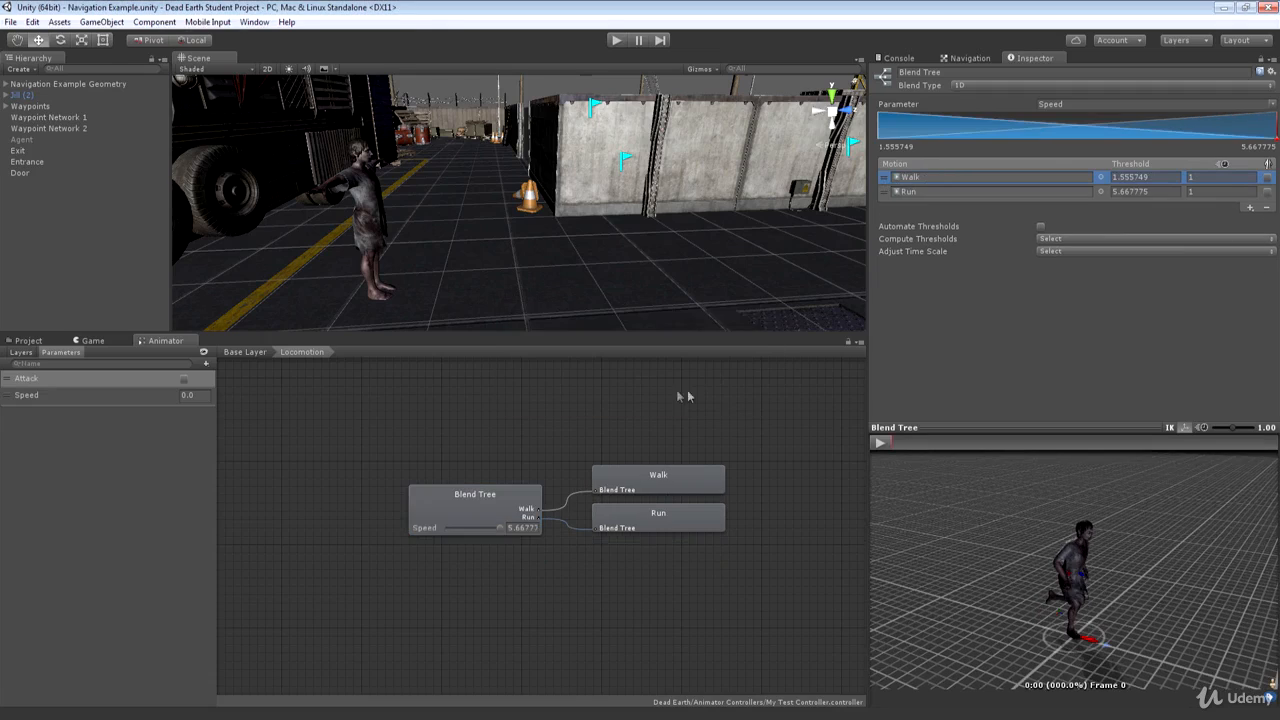
# - Recompute the Walk and Run thresholds from Speed and move the blend position to 1.56
pyautogui.click(1094, 237)
pyautogui.click(1071, 254)
pyautogui.moveTo(500, 530); pyautogui.dragTo(395, 533)
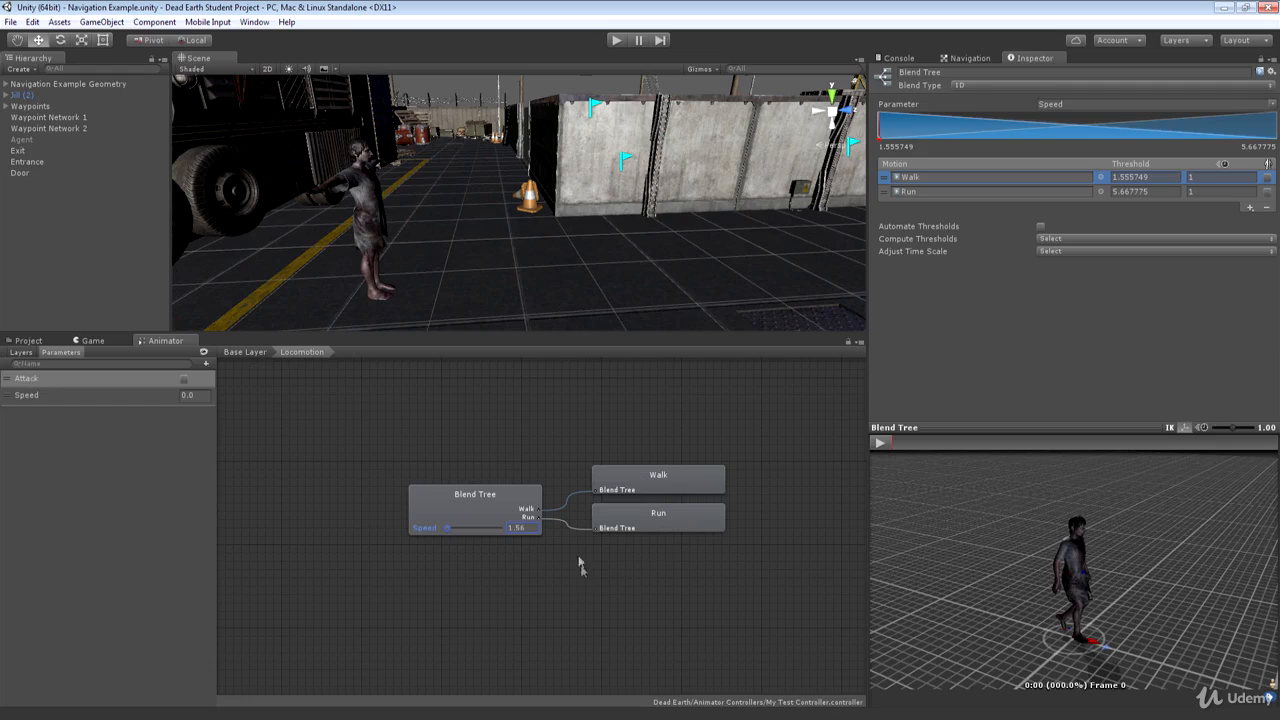
# - Return to the Base Layer and make a transition from Locomotion back to Idle
pyautogui.click(304, 353)
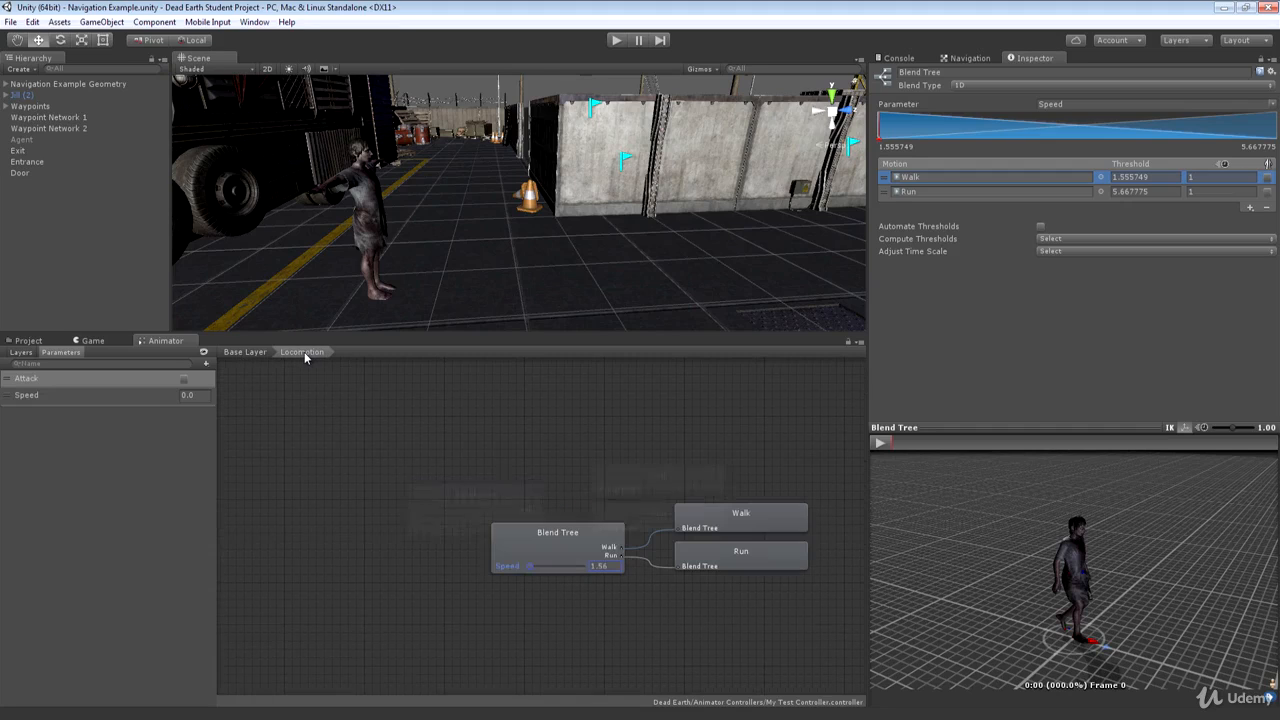
pyautogui.click(236, 352)
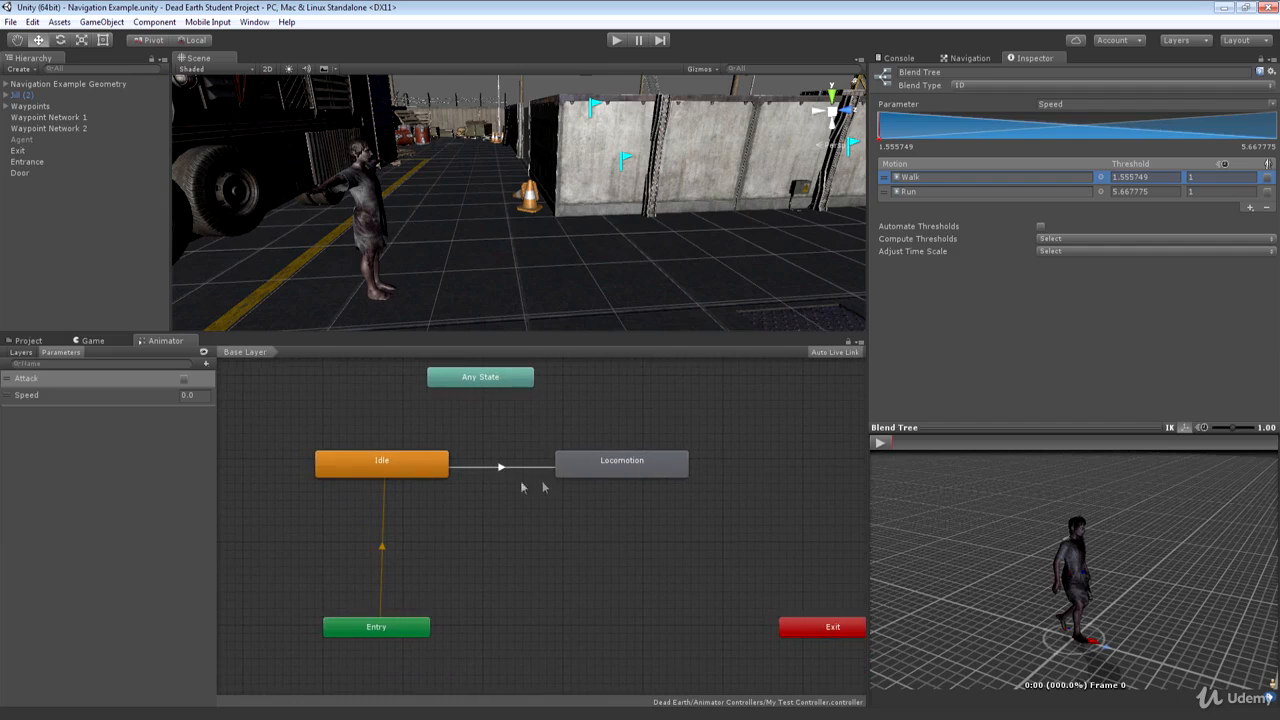
pyautogui.click(490, 467)
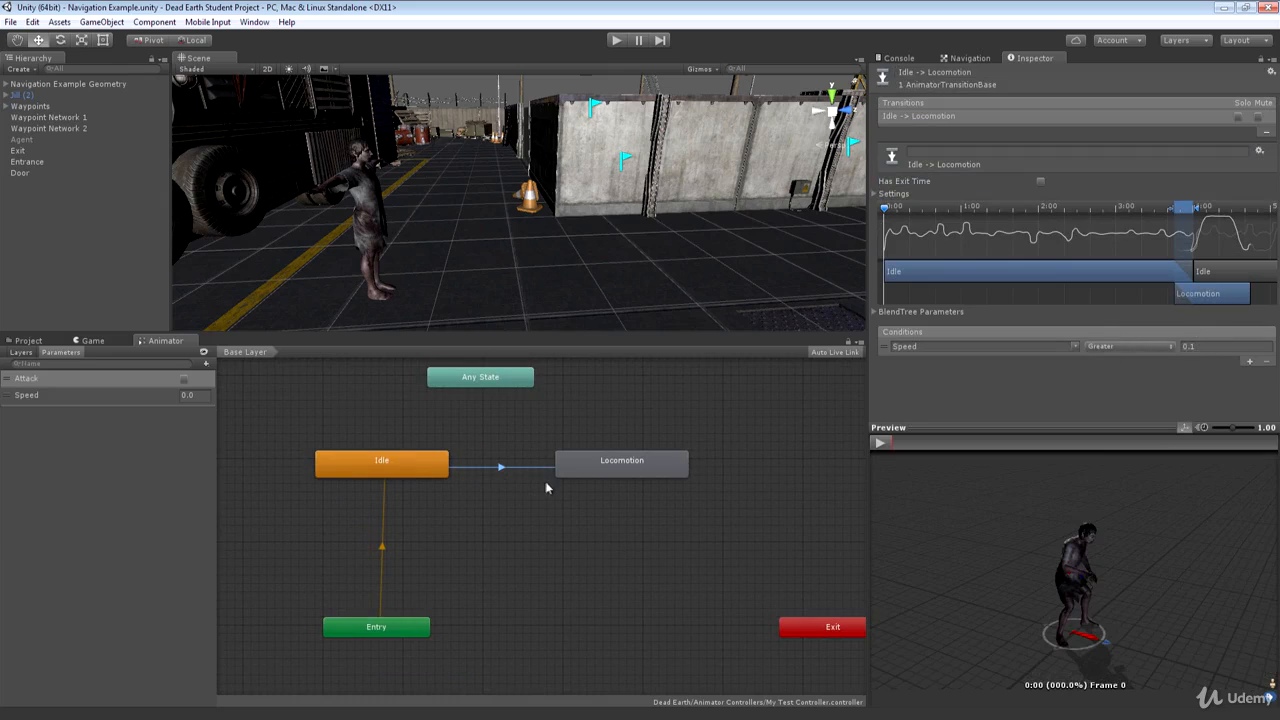
pyautogui.click(585, 465)
pyautogui.rightClick(597, 458)
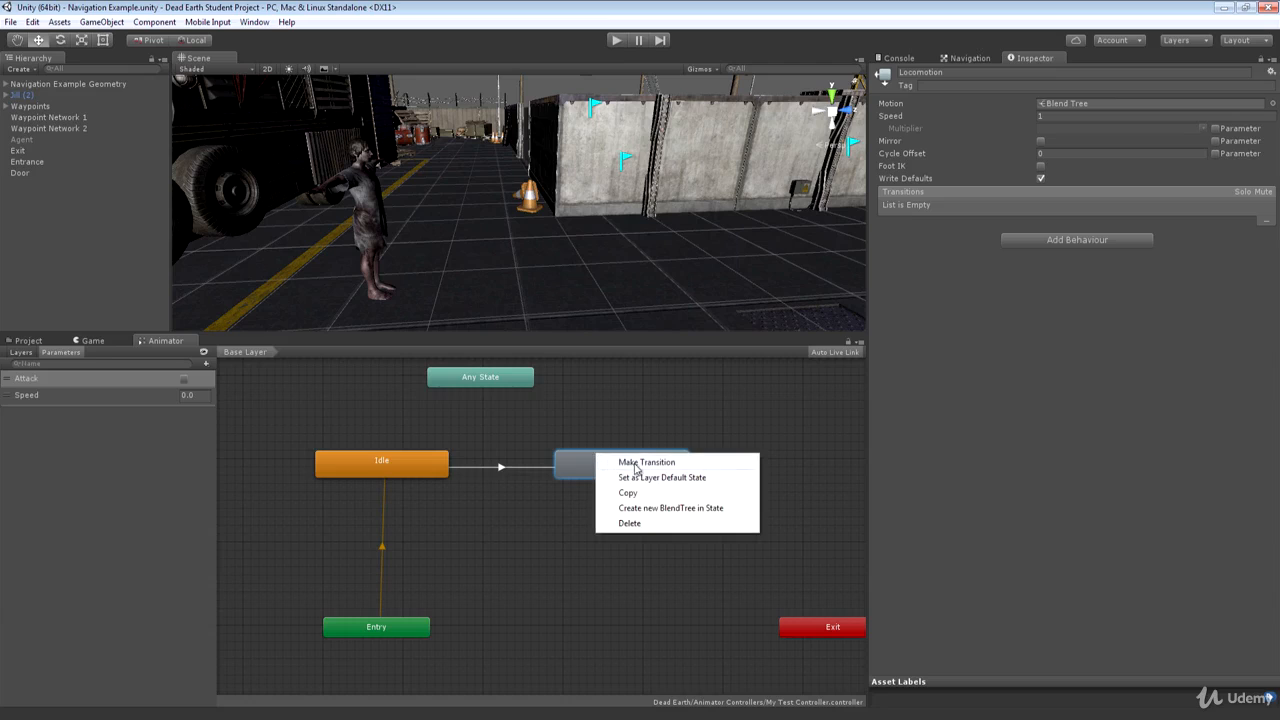
pyautogui.click(640, 463)
pyautogui.click(422, 467)
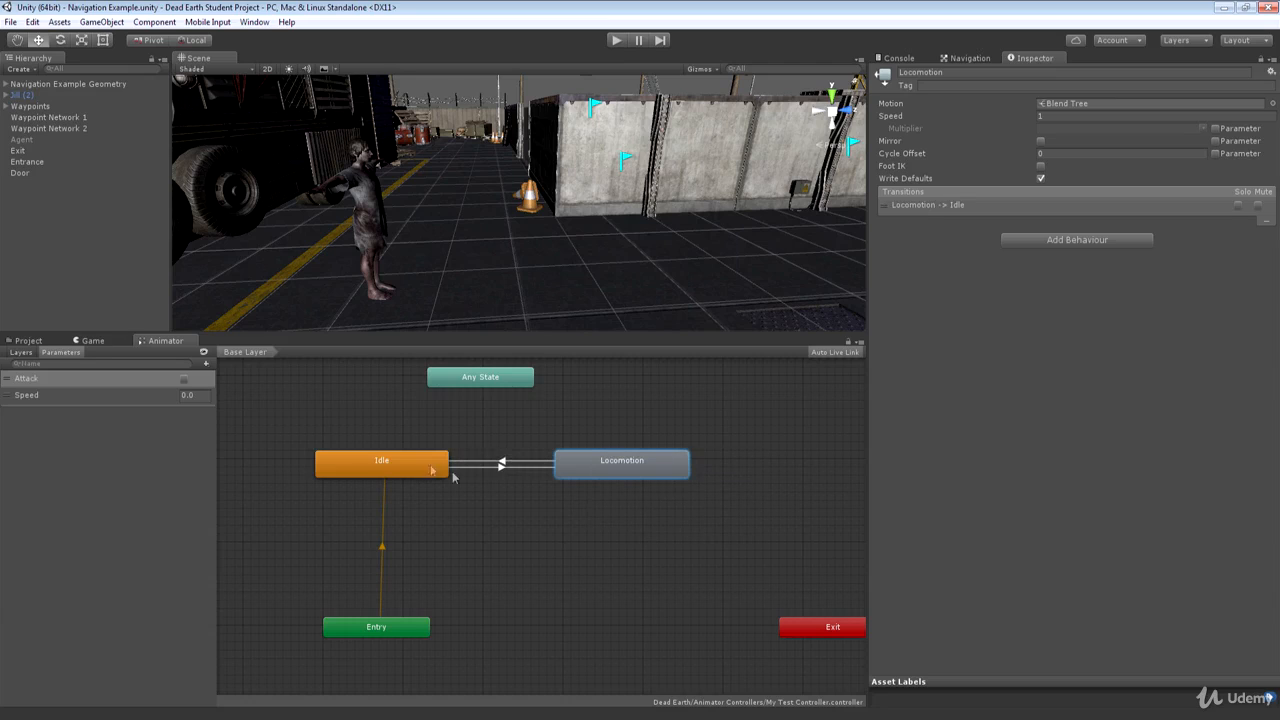
# - Turn off exit time for the Locomotion to Idle transition and add the condition Speed Less 0.1
pyautogui.click(528, 465)
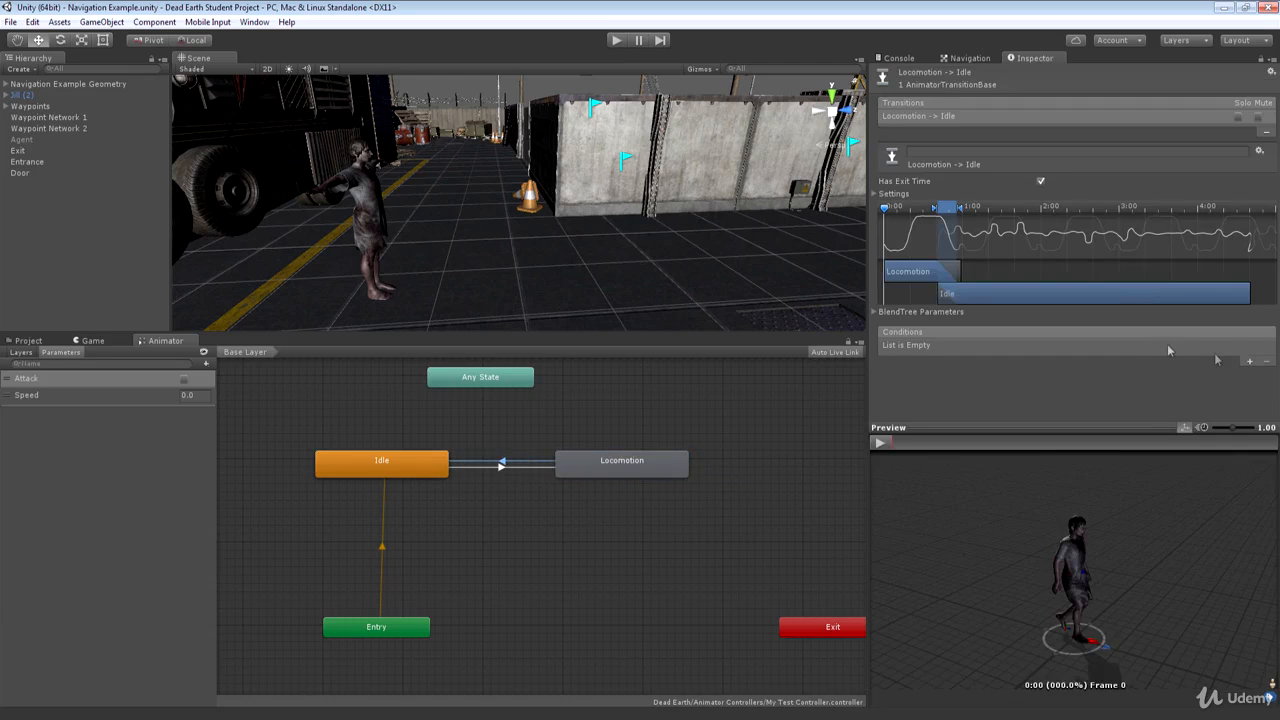
pyautogui.click(1040, 181)
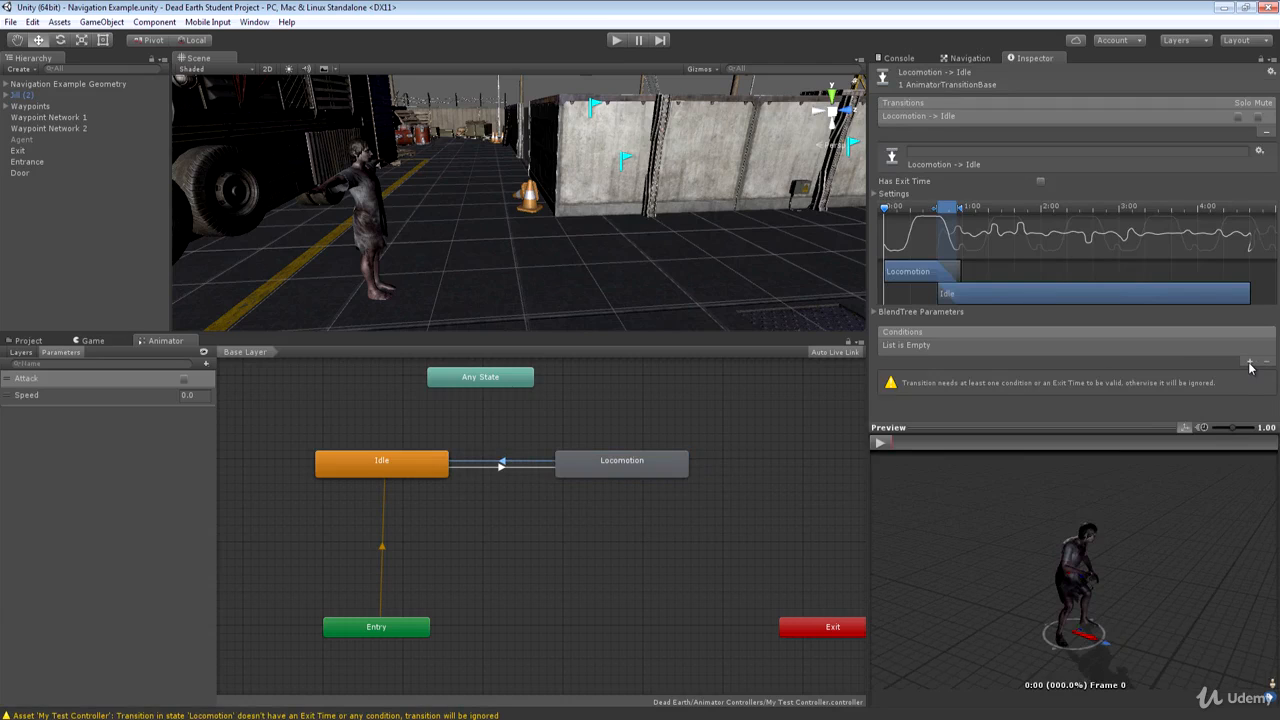
pyautogui.click(1249, 362)
pyautogui.click(1071, 345)
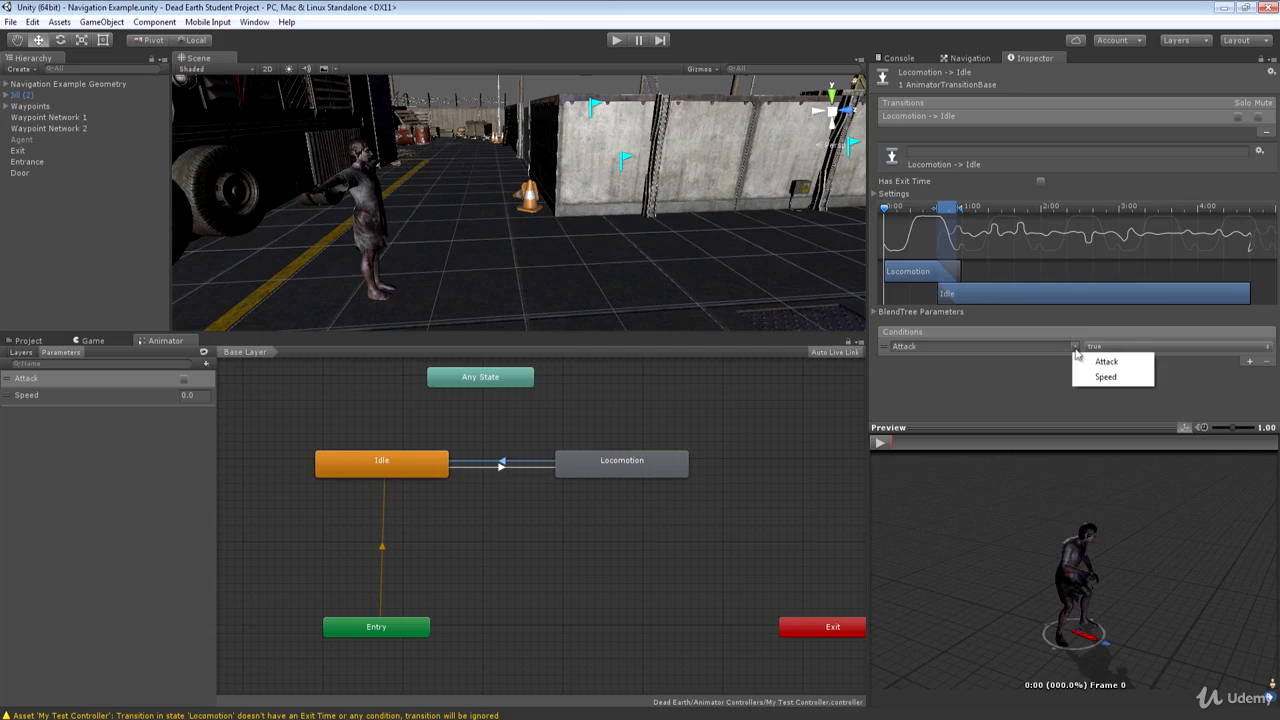
pyautogui.click(1125, 381)
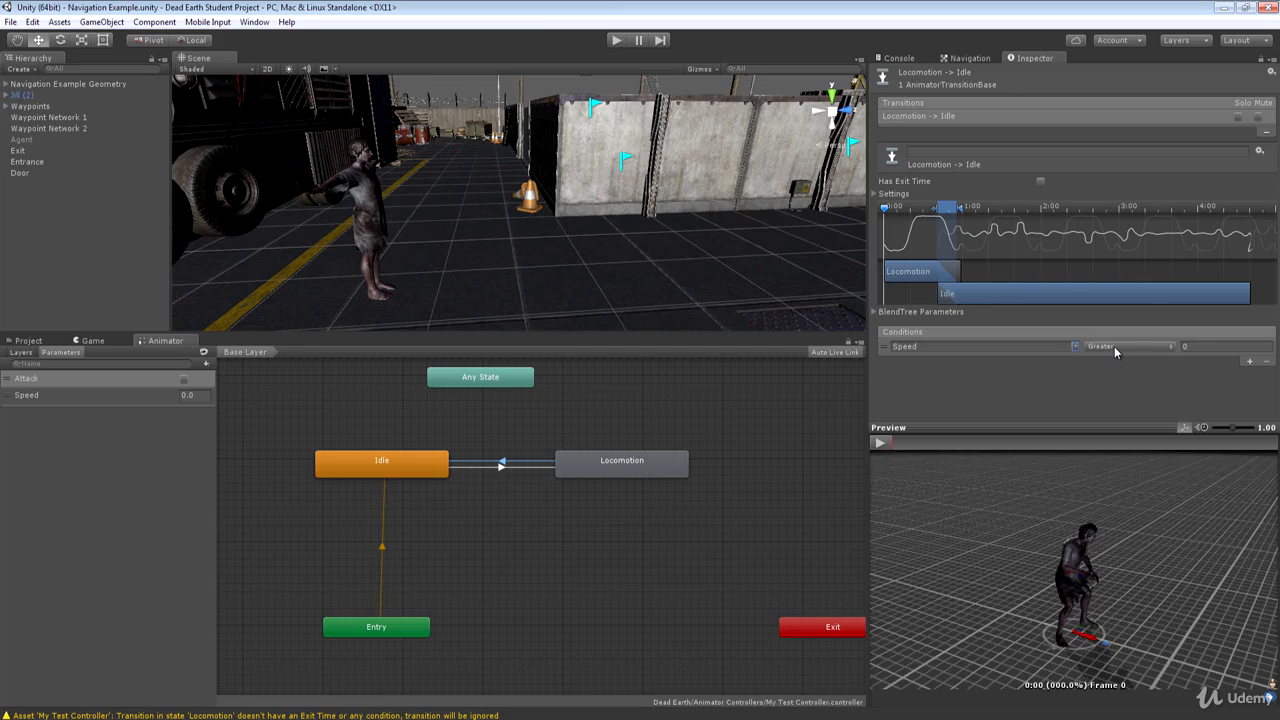
pyautogui.click(1115, 348)
pyautogui.click(1116, 378)
pyautogui.click(1200, 346)
pyautogui.write('.1')
# - Run the scene and set the Speed parameter to 1, following the zombie as it moves off
pyautogui.click(617, 41)
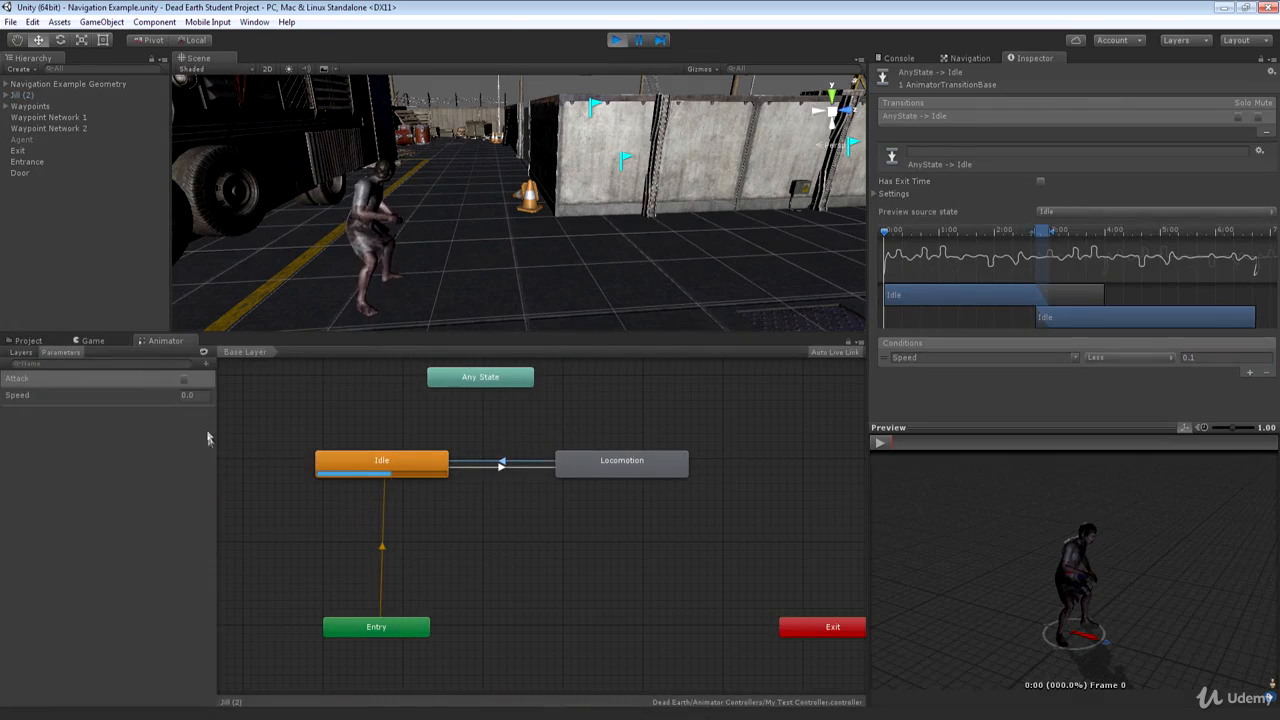
pyautogui.click(187, 397)
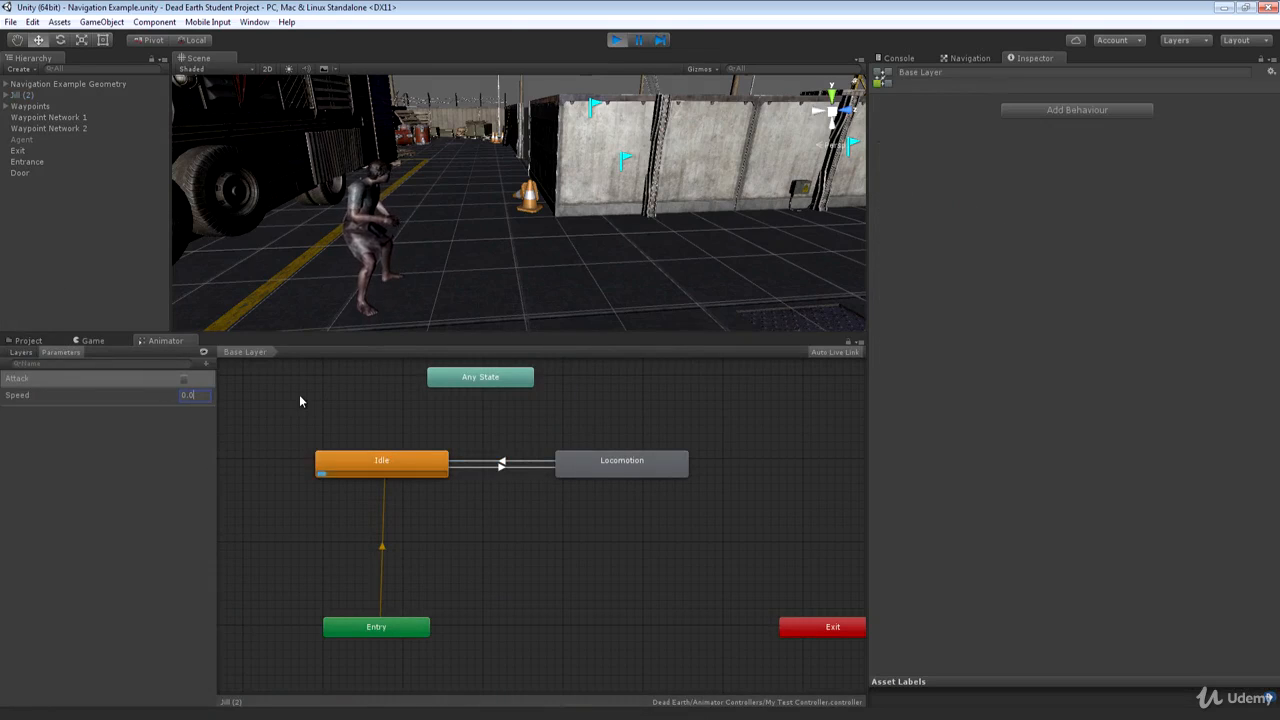
pyautogui.write('1')
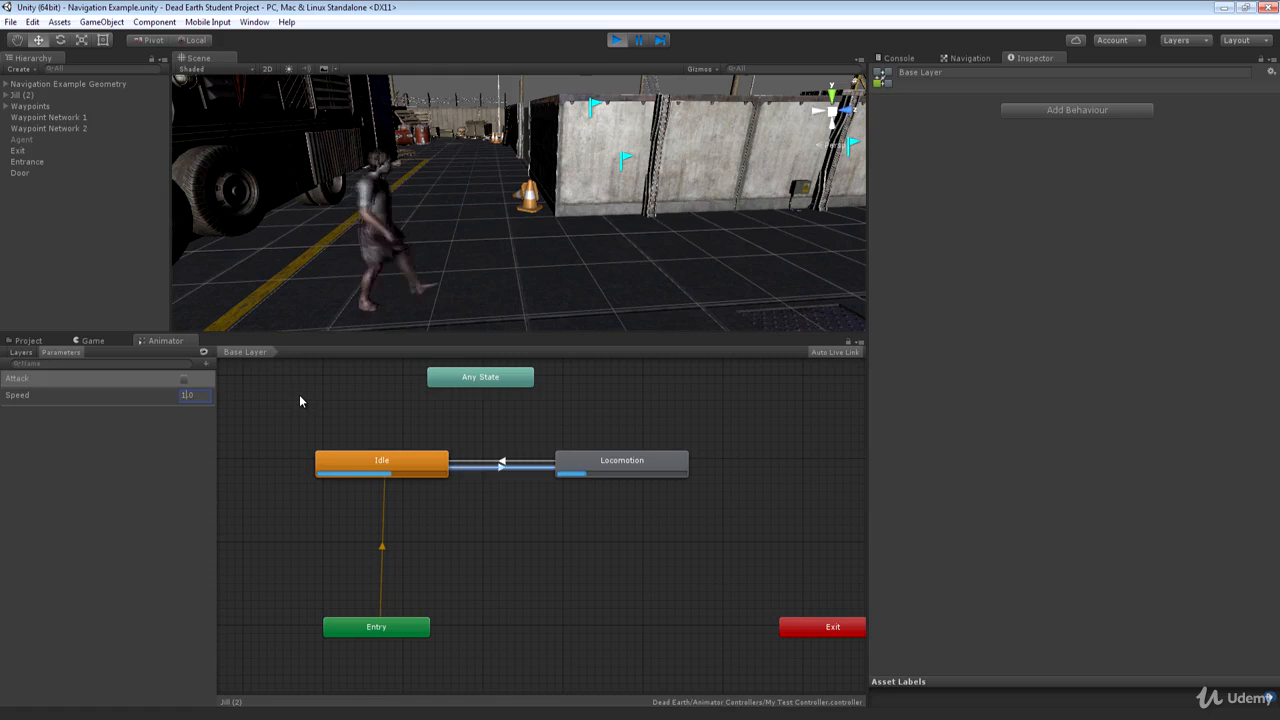
pyautogui.moveTo(335, 214); pyautogui.dragTo(590, 220, button='right')
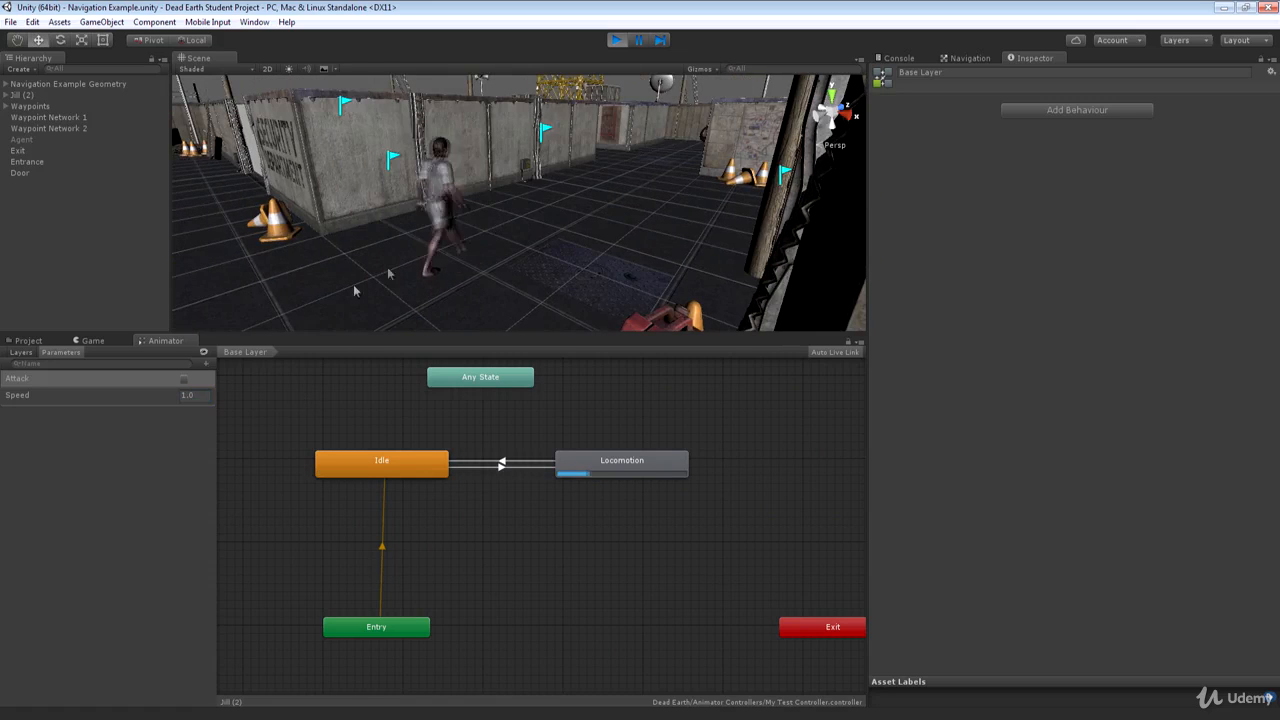
# - Test faster locomotion in the running scene by setting the Speed parameter to 3 and to 5
pyautogui.click(186, 399)
pyautogui.press('BackSpace')
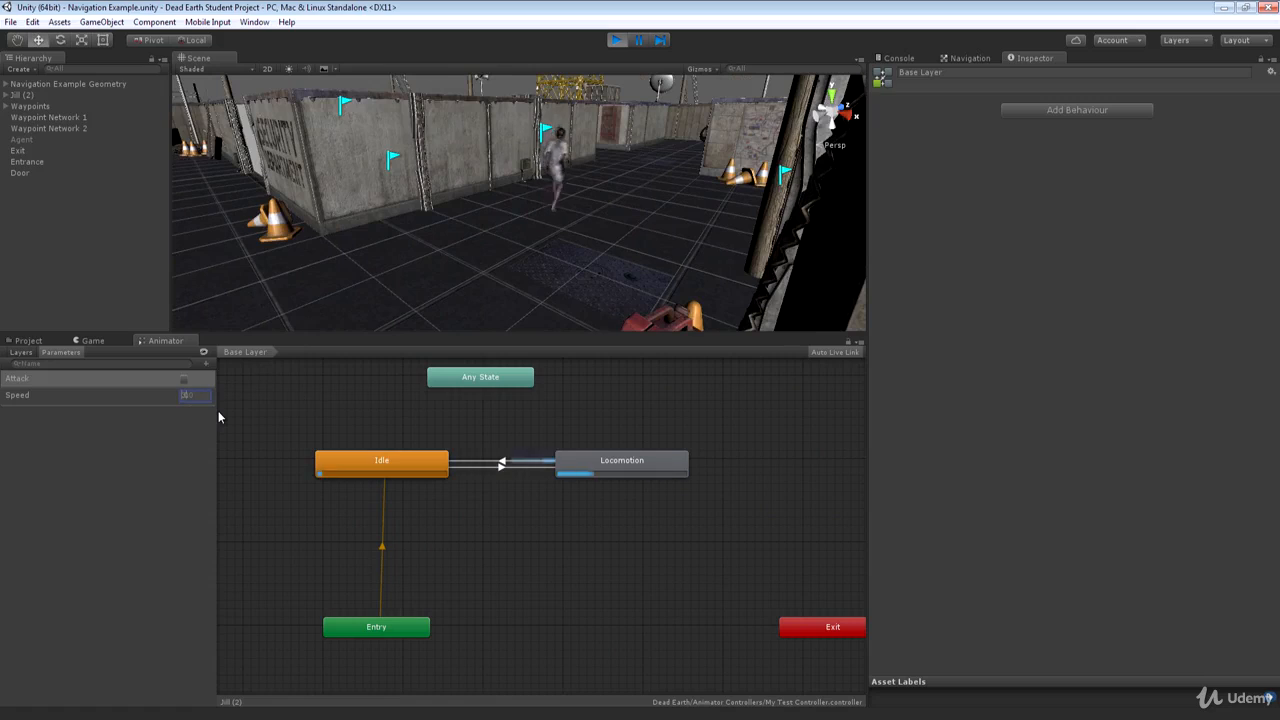
pyautogui.write('3')
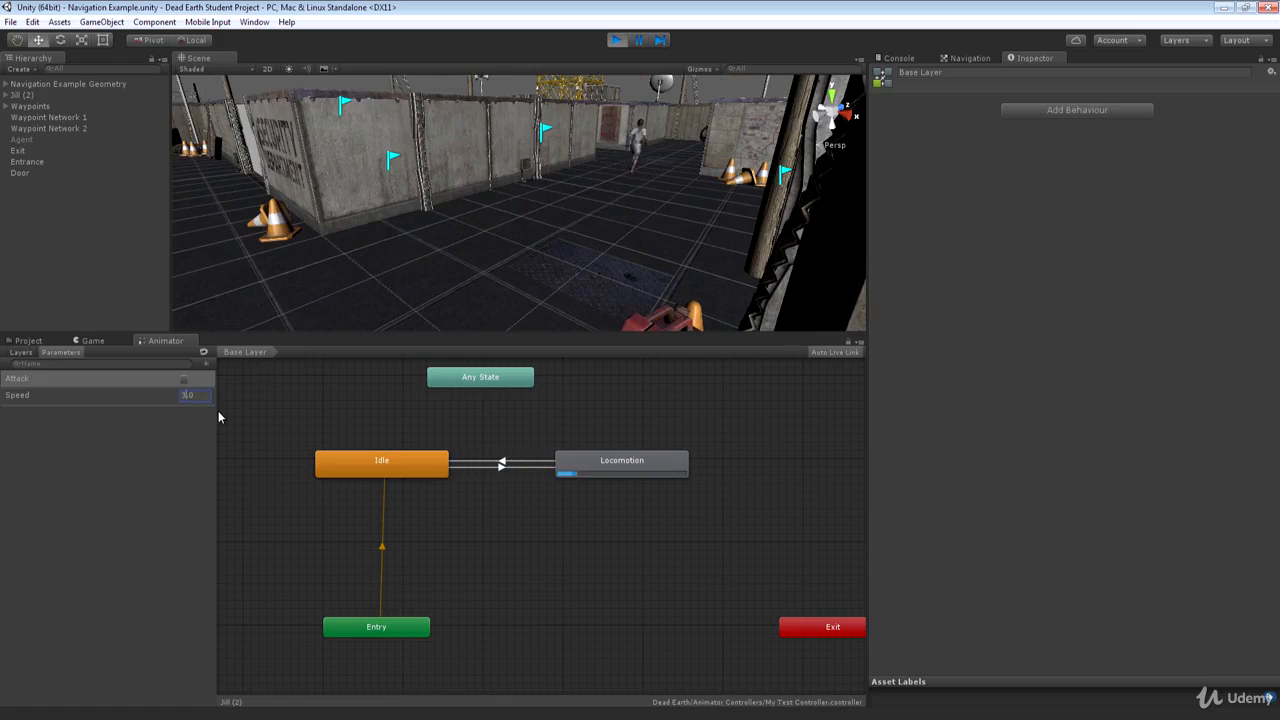
pyautogui.press('BackSpace')
pyautogui.write('5')
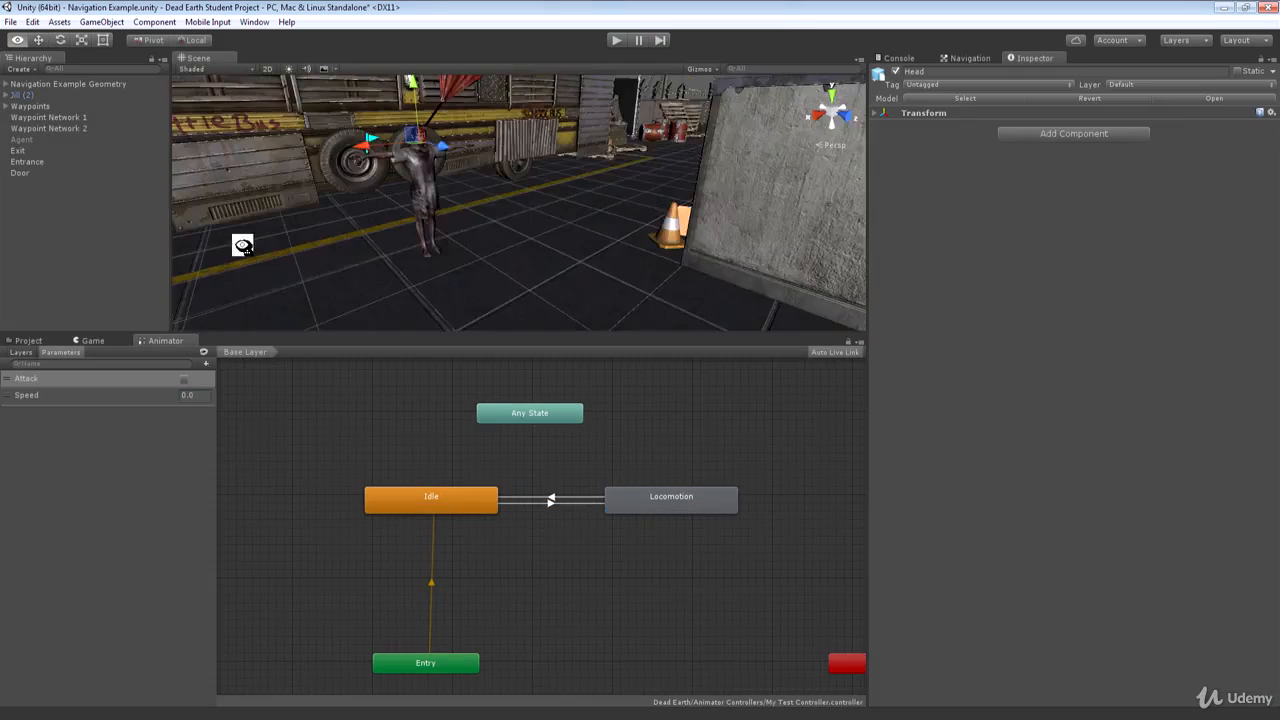
# - Show the Game camera's view and look at the zombie from the front in the scene
pyautogui.moveTo(243, 243); pyautogui.dragTo(314, 195, button='right')
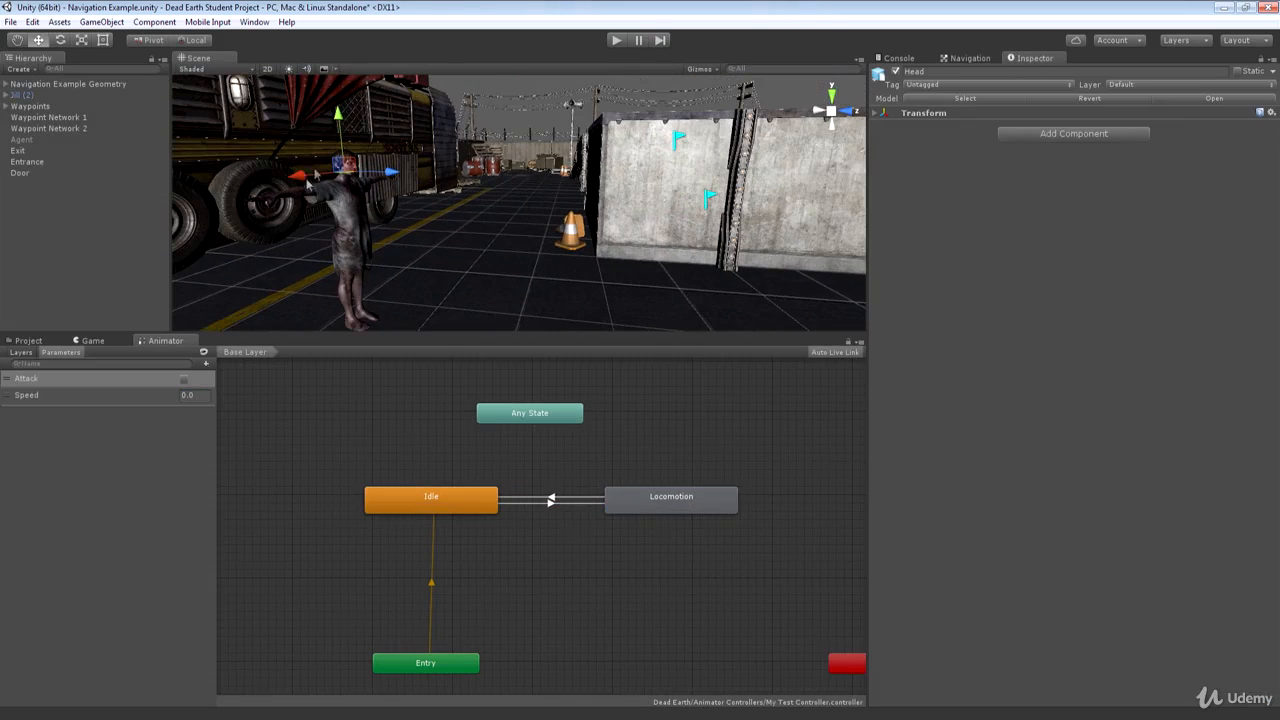
pyautogui.moveTo(440, 165); pyautogui.dragTo(416, 195, button='right')
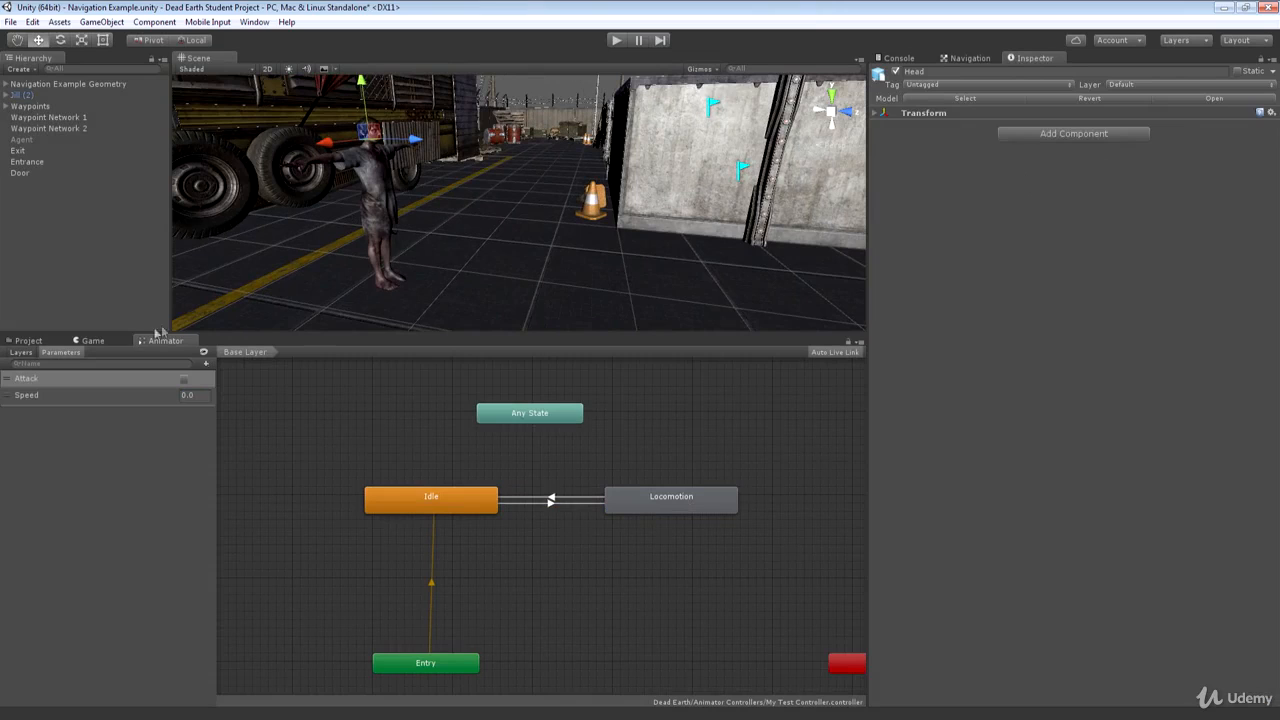
pyautogui.click(91, 341)
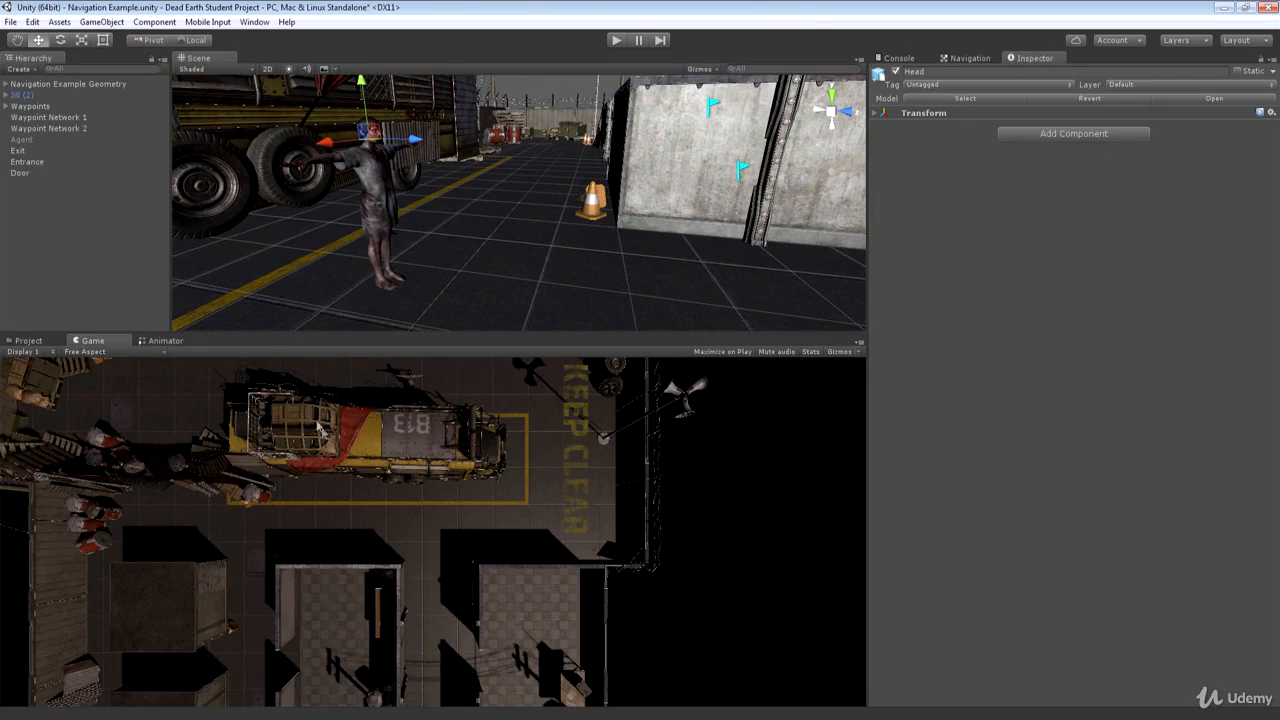
pyautogui.moveTo(517, 277); pyautogui.dragTo(580, 208, button='right')
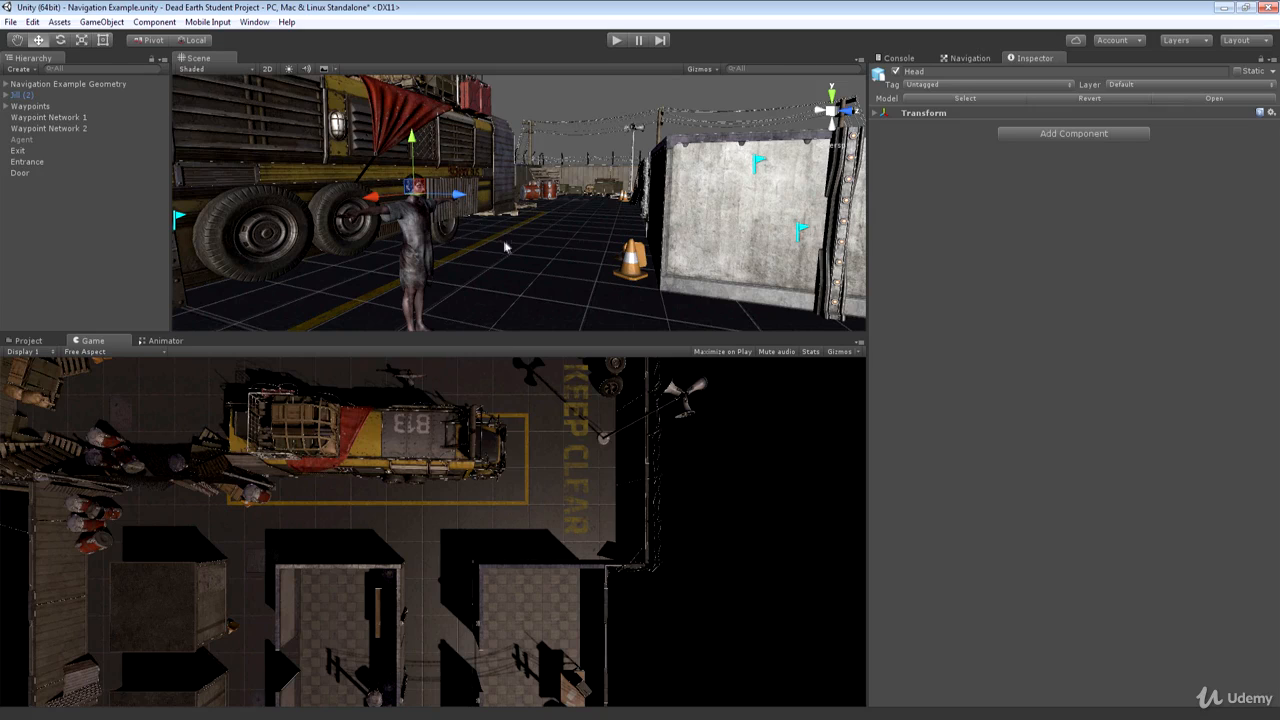
pyautogui.keyDown('alt'); pyautogui.moveTo(505, 247); pyautogui.dragTo(342, 240); pyautogui.keyUp('alt')
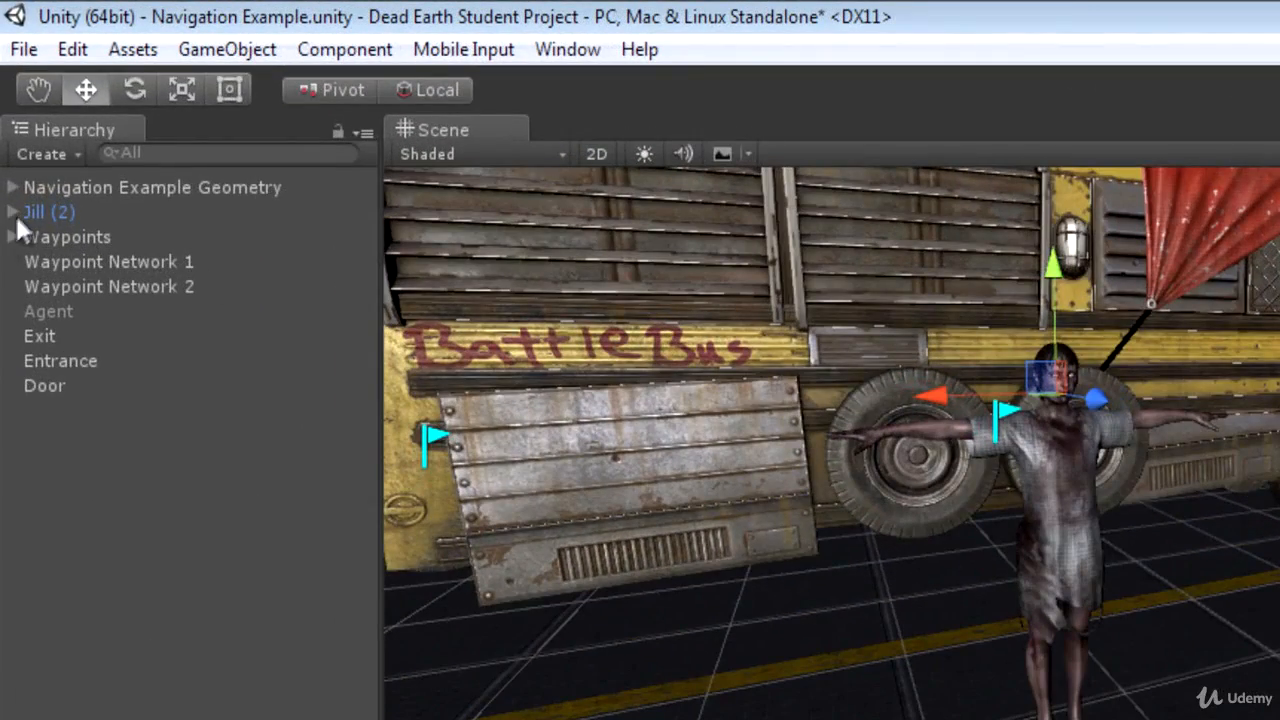
# - Examine the bone hierarchy of Jill (2) from Hips through Spine, Spine1, Spine2, Neck and Neck1 down to Head
pyautogui.click(12, 211)
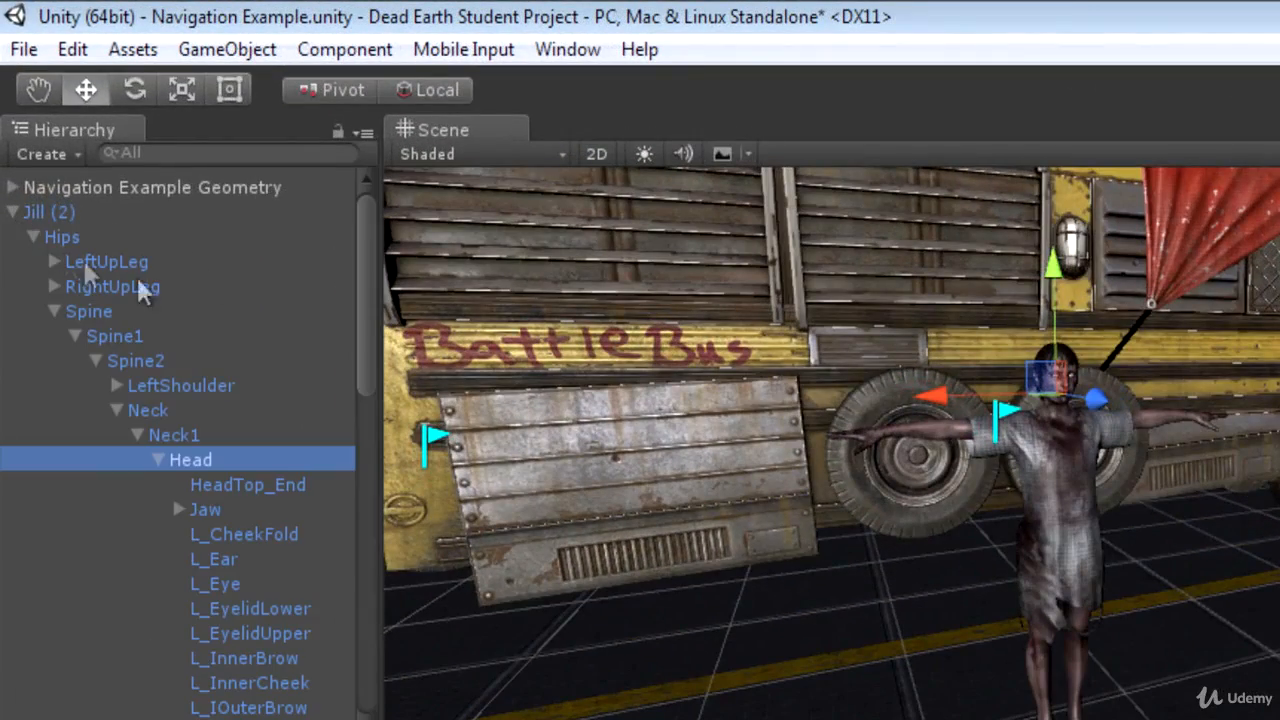
pyautogui.click(53, 314)
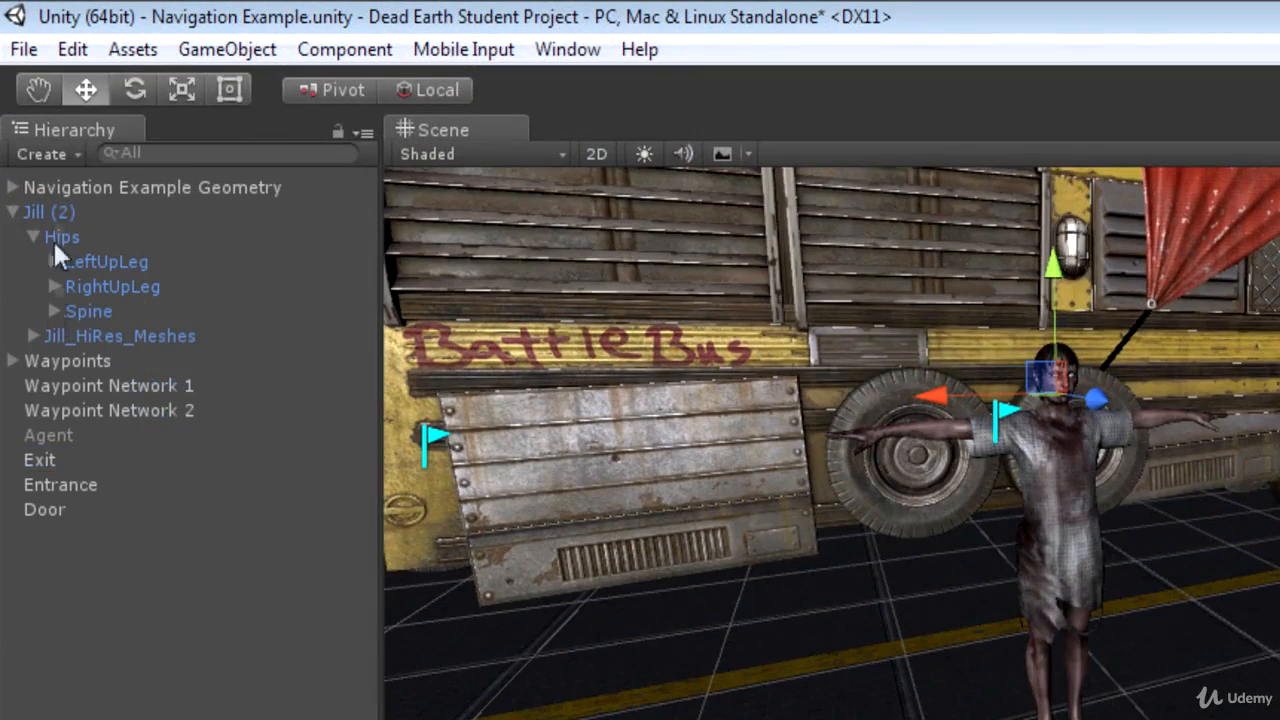
pyautogui.click(53, 311)
pyautogui.click(68, 332)
pyautogui.click(69, 334)
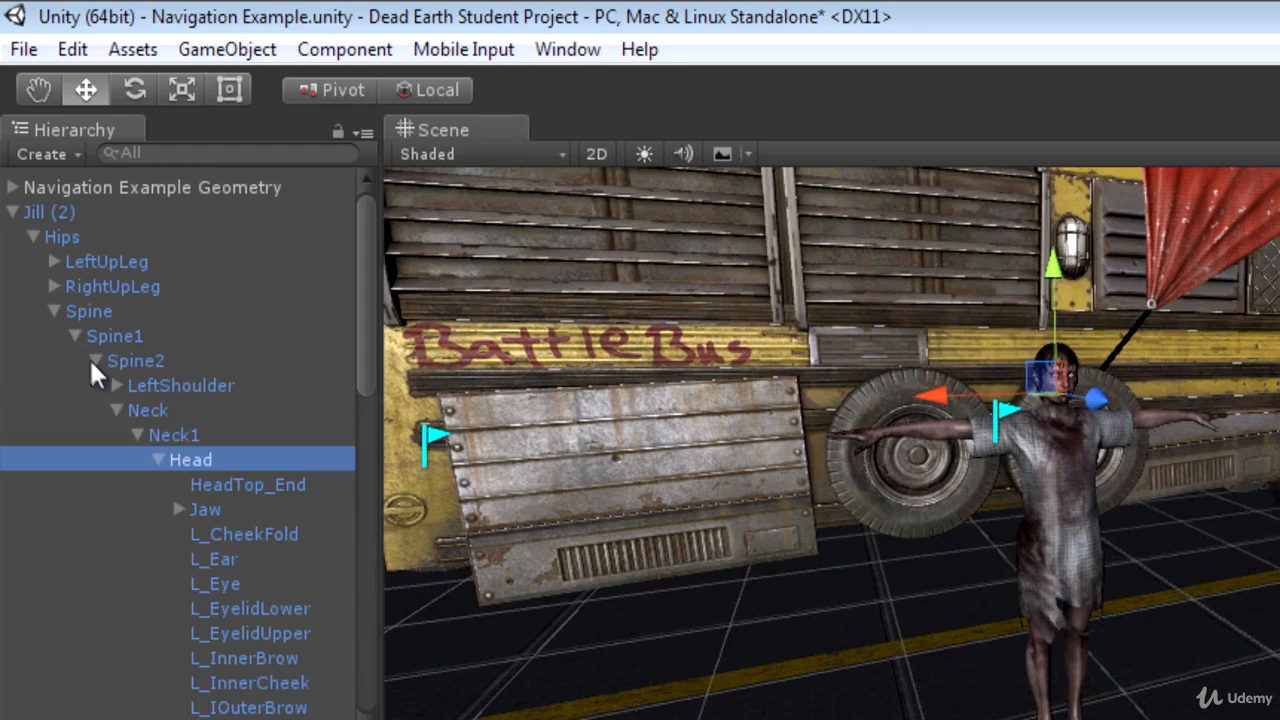
pyautogui.click(90, 358)
pyautogui.click(90, 358)
pyautogui.click(114, 409)
pyautogui.click(115, 411)
pyautogui.click(136, 434)
pyautogui.click(136, 435)
pyautogui.click(182, 455)
pyautogui.click(163, 456)
pyautogui.rightClick(940, 466)
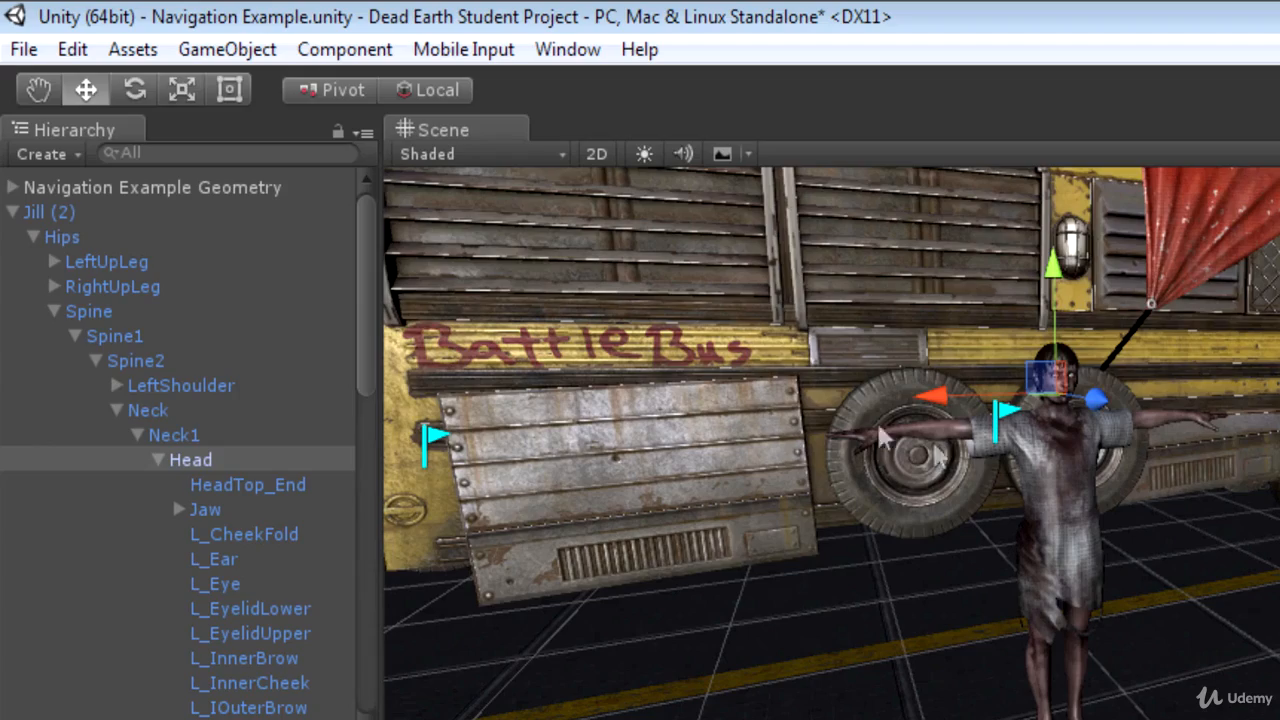
# - Create an empty child object under Jill (2)'s Head bone and name it Head Cam Mount
pyautogui.click(222, 460)
pyautogui.click(225, 49)
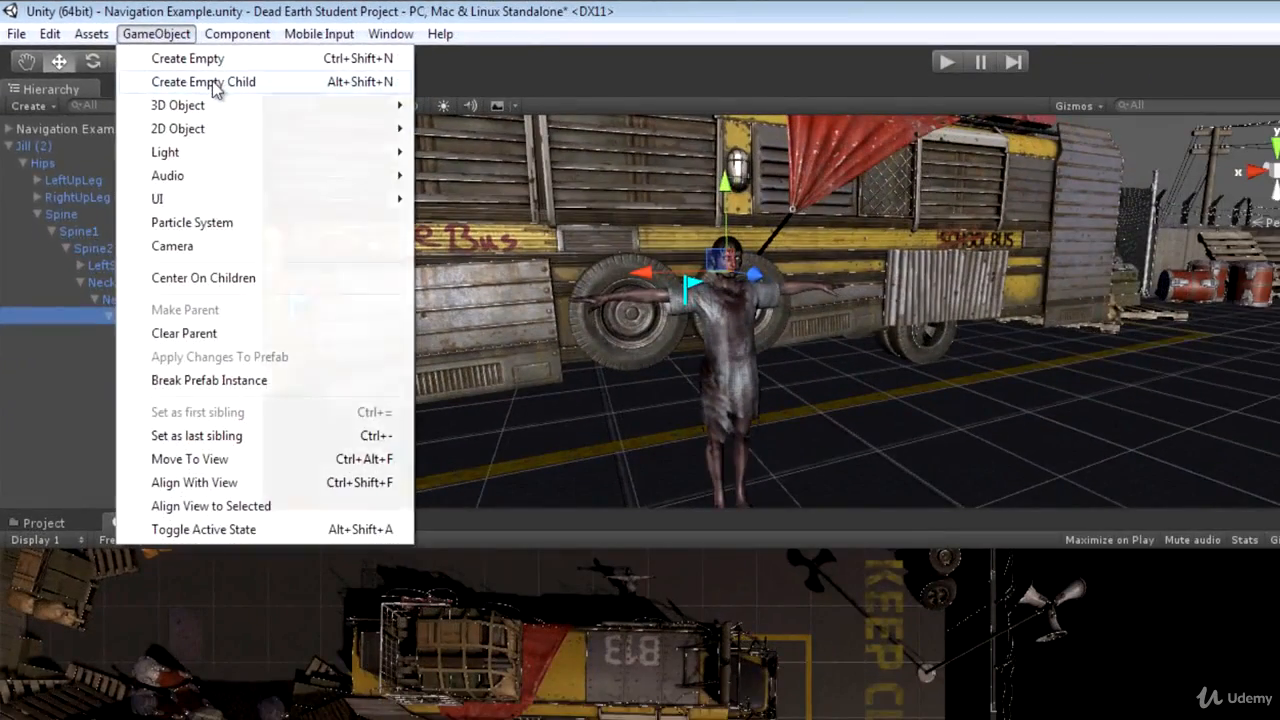
pyautogui.click(250, 100)
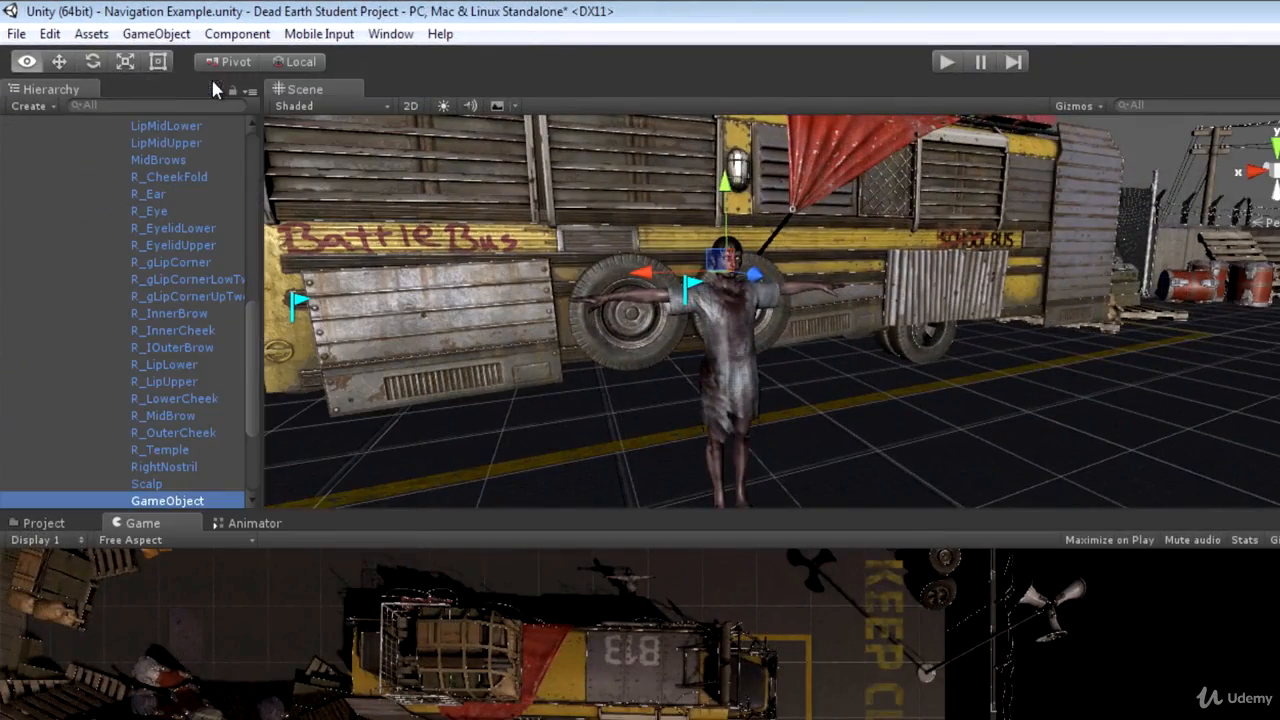
pyautogui.moveTo(449, 298)
pyautogui.mouseDown(button='right')
pyautogui.moveTo(450, 320)
pyautogui.moveTo(466, 290)
pyautogui.mouseUp(button='right')
pyautogui.press('s')
pyautogui.click(191, 502)
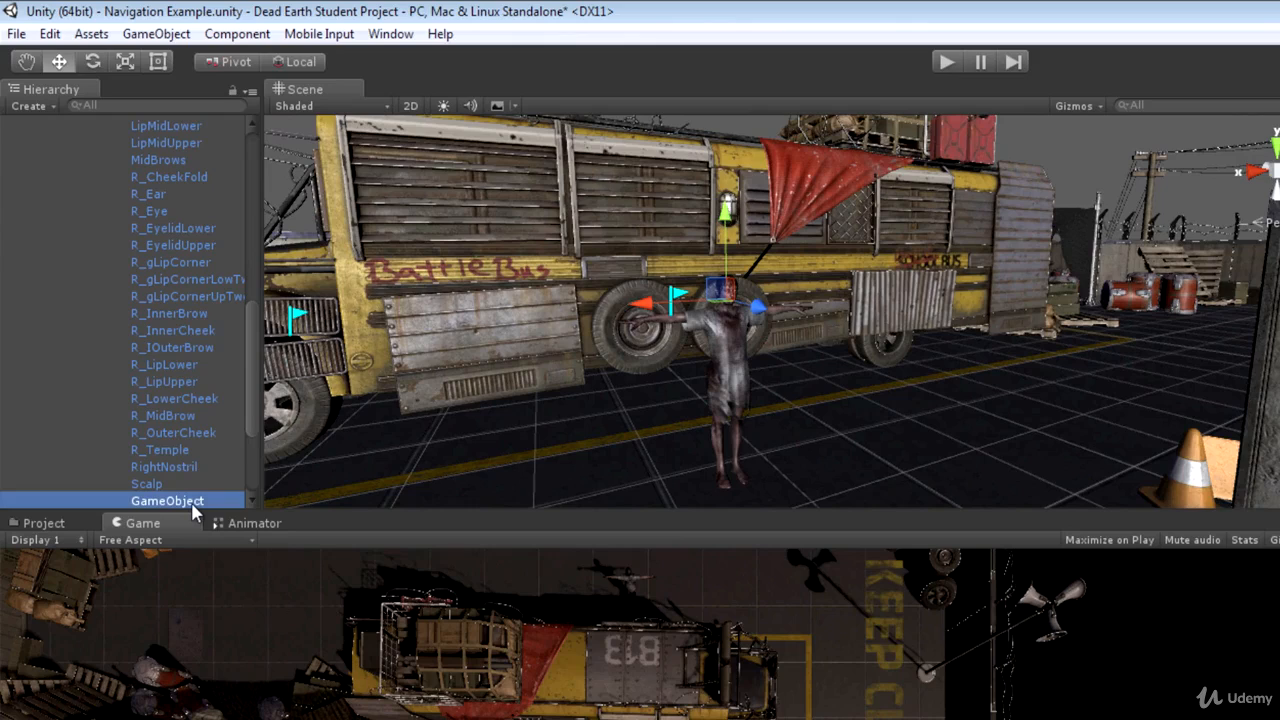
pyautogui.press('F2')
pyautogui.write('Head Cam')
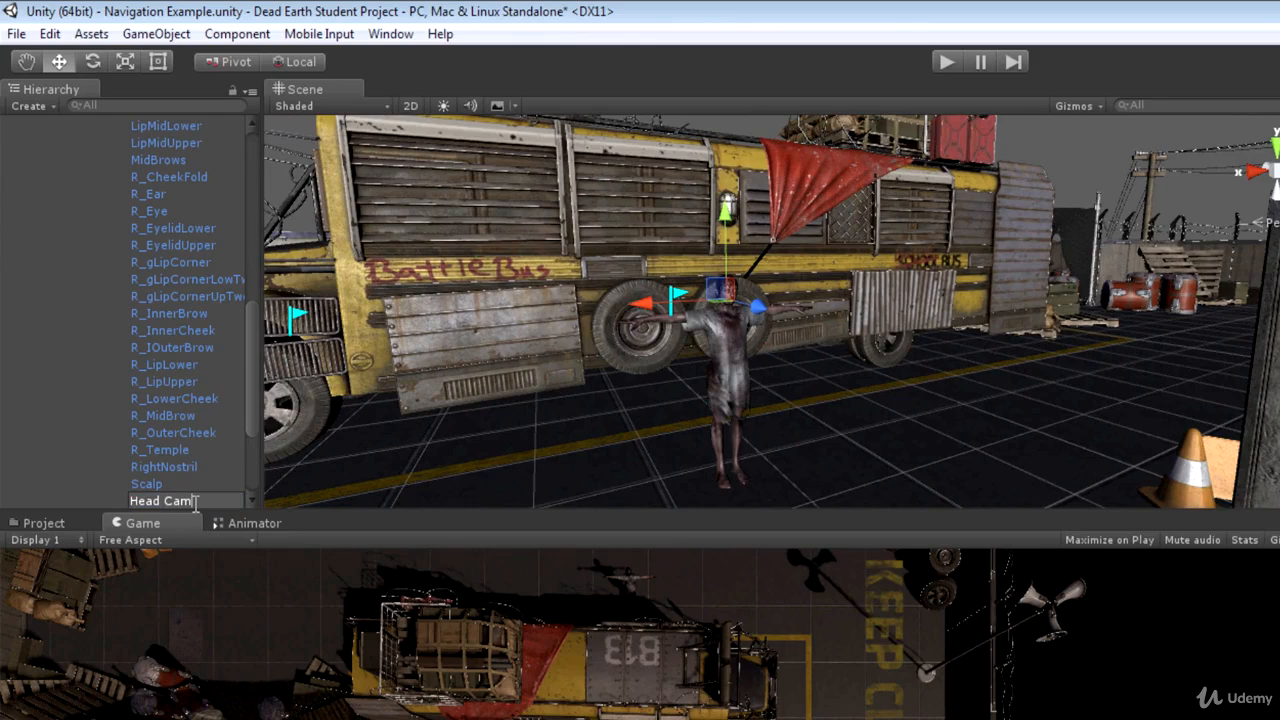
pyautogui.write(' Mount')
pyautogui.press('Return')
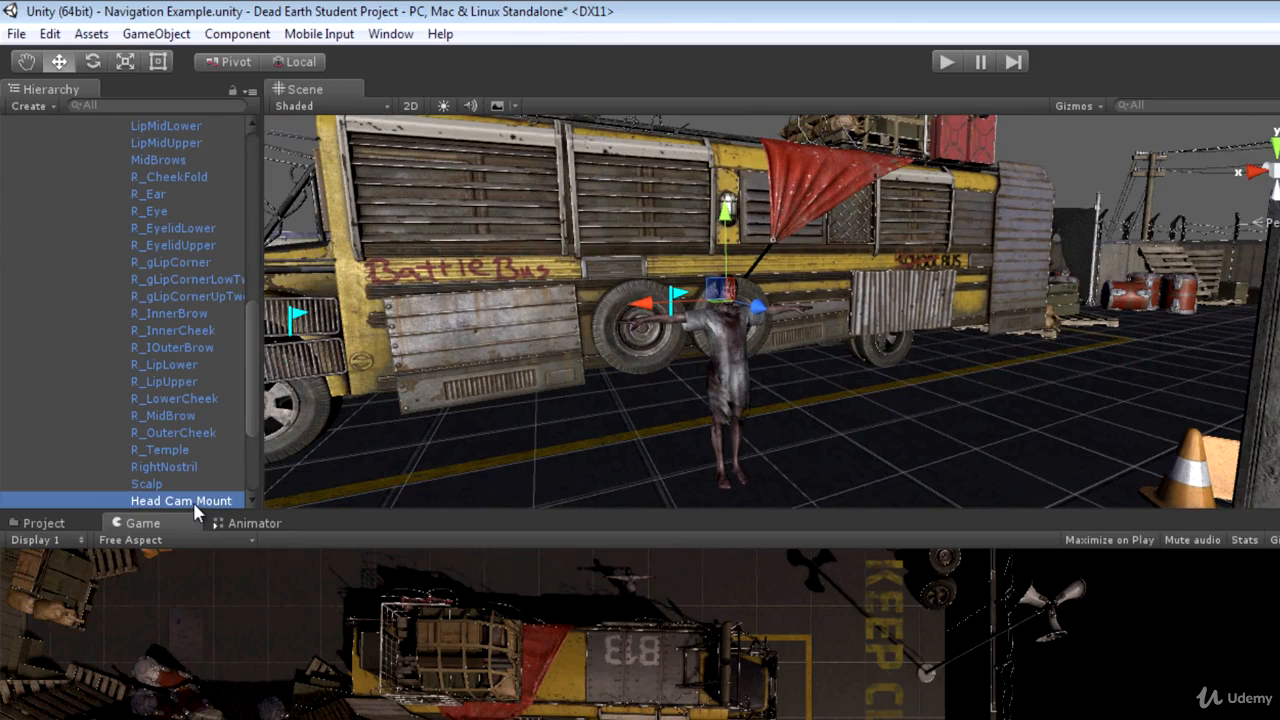
# - Align Head Cam Mount with a scene view that faces the zombie from the front, and check its placement
pyautogui.moveTo(462, 290); pyautogui.dragTo(611, 414, button='right')
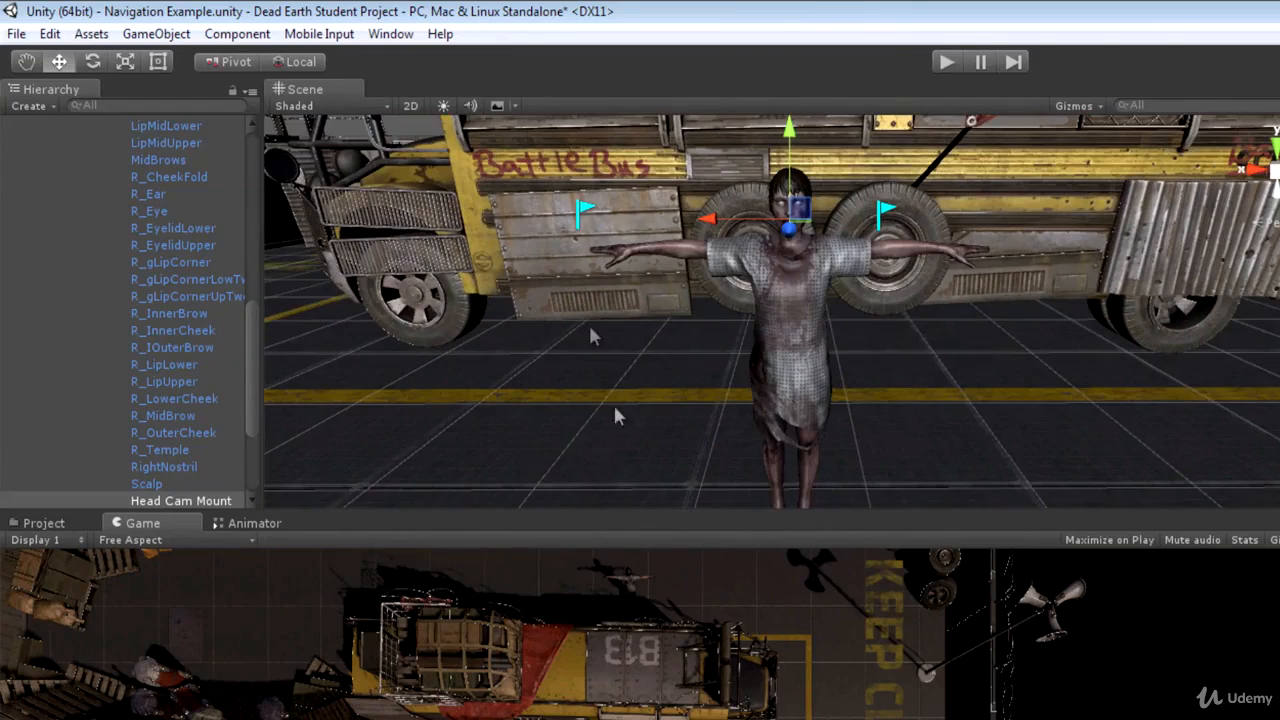
pyautogui.click(178, 501)
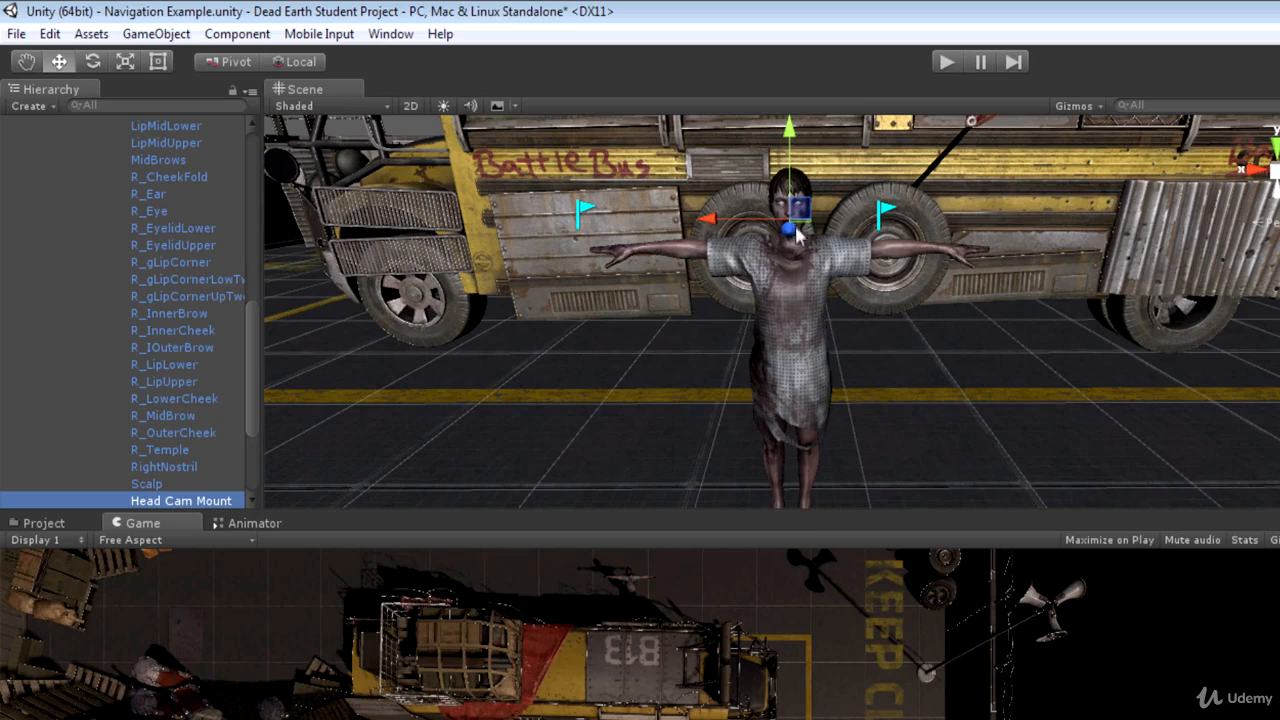
pyautogui.click(158, 36)
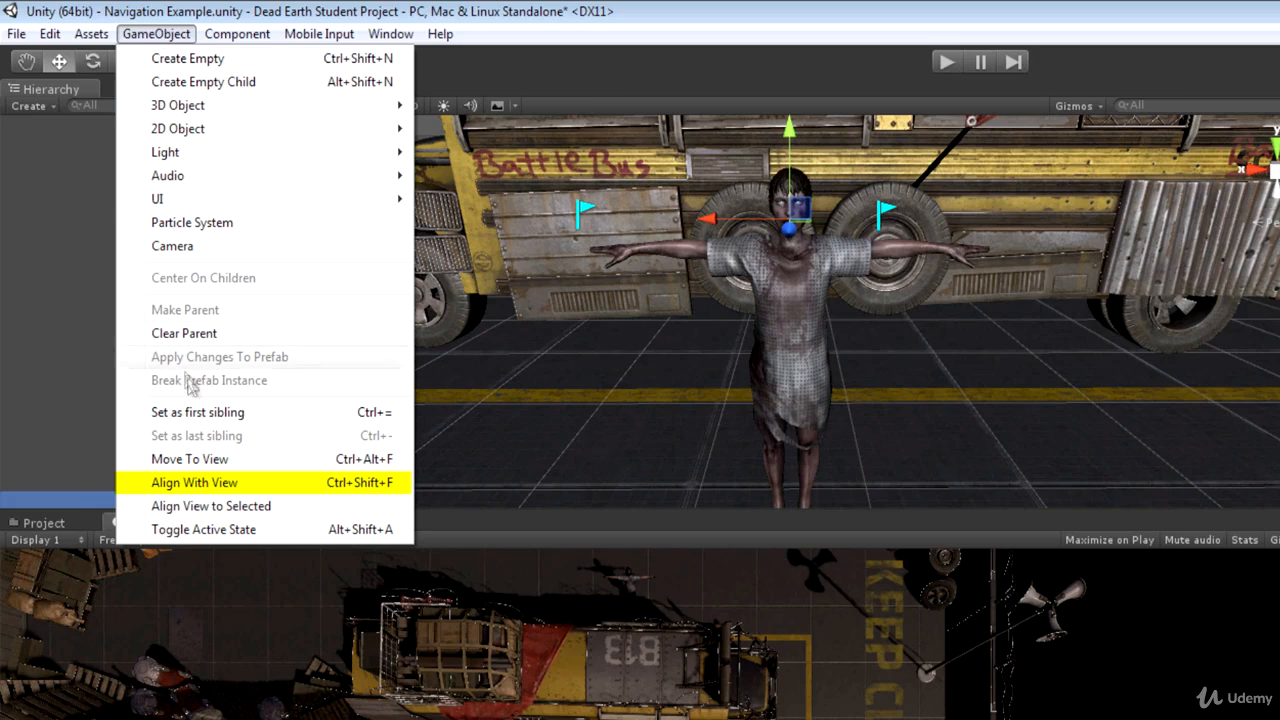
pyautogui.click(213, 487)
pyautogui.moveTo(715, 220); pyautogui.dragTo(861, 270, button='right')
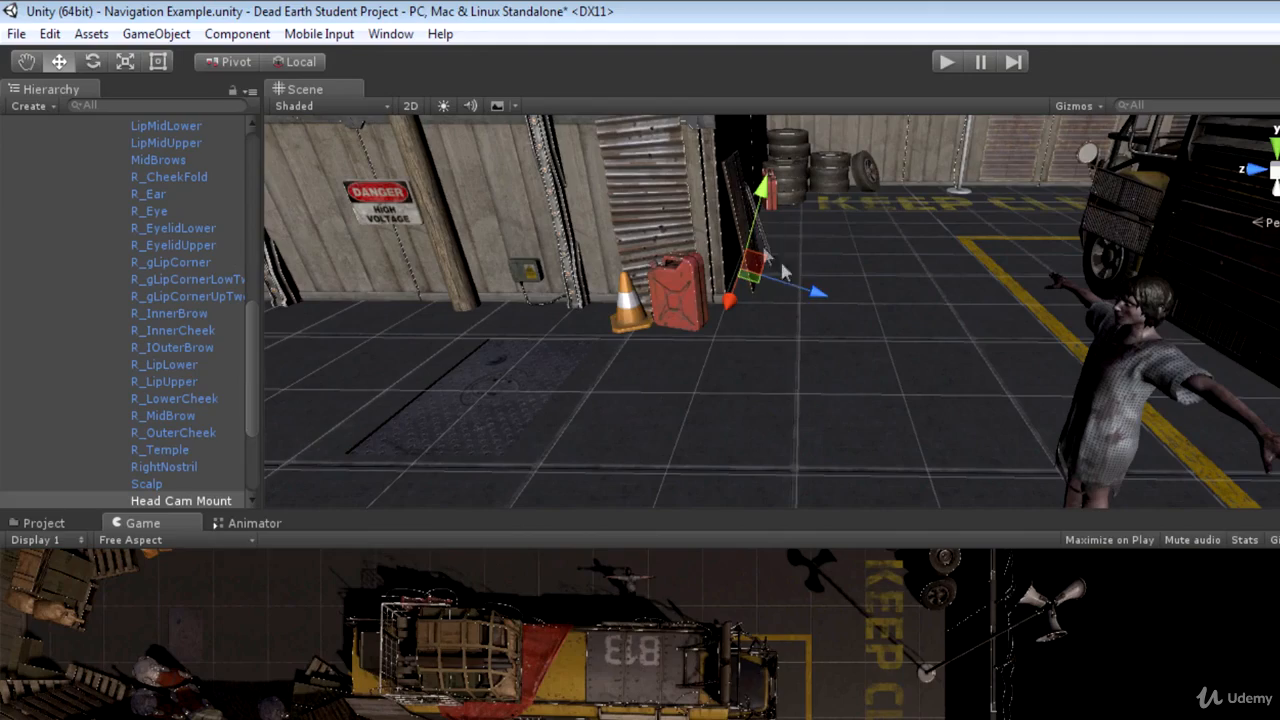
pyautogui.moveTo(820, 282); pyautogui.dragTo(1279, 256, button='right')
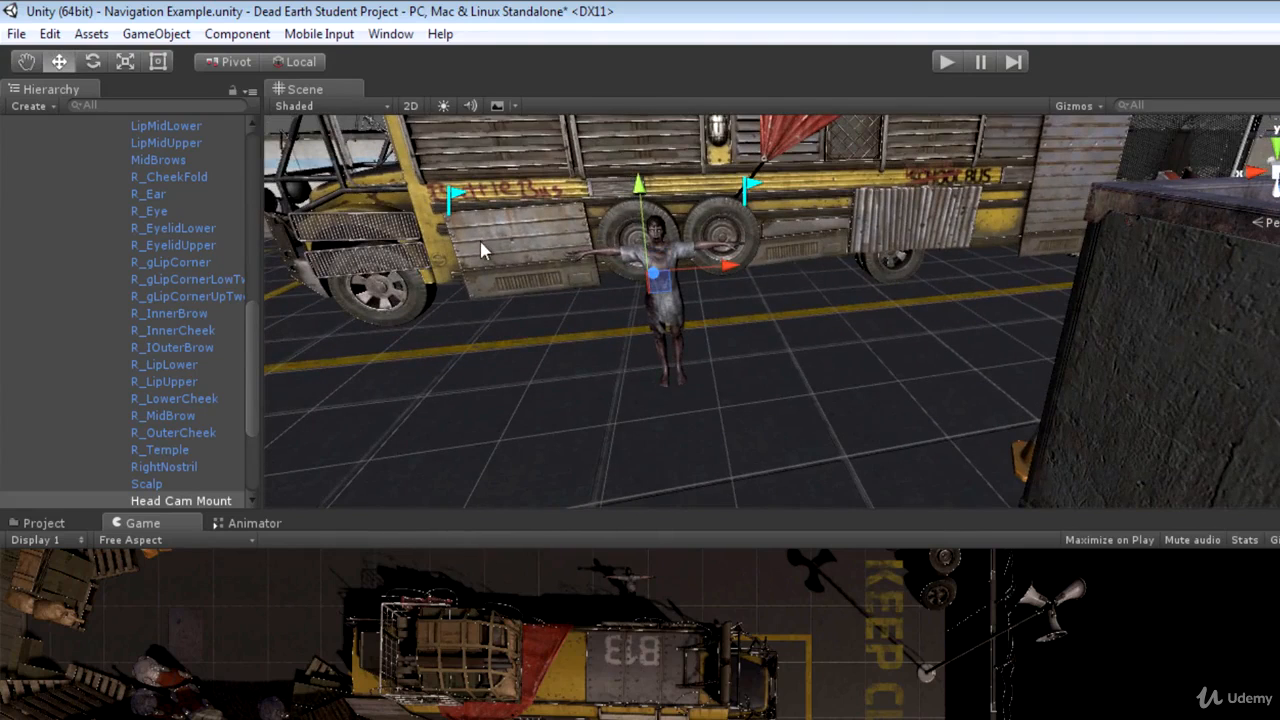
# - Collapse Jill (2) and move Main Camera out of Navigation Example Geometry to the root of the hierarchy
pyautogui.moveTo(250, 358); pyautogui.dragTo(255, 170)
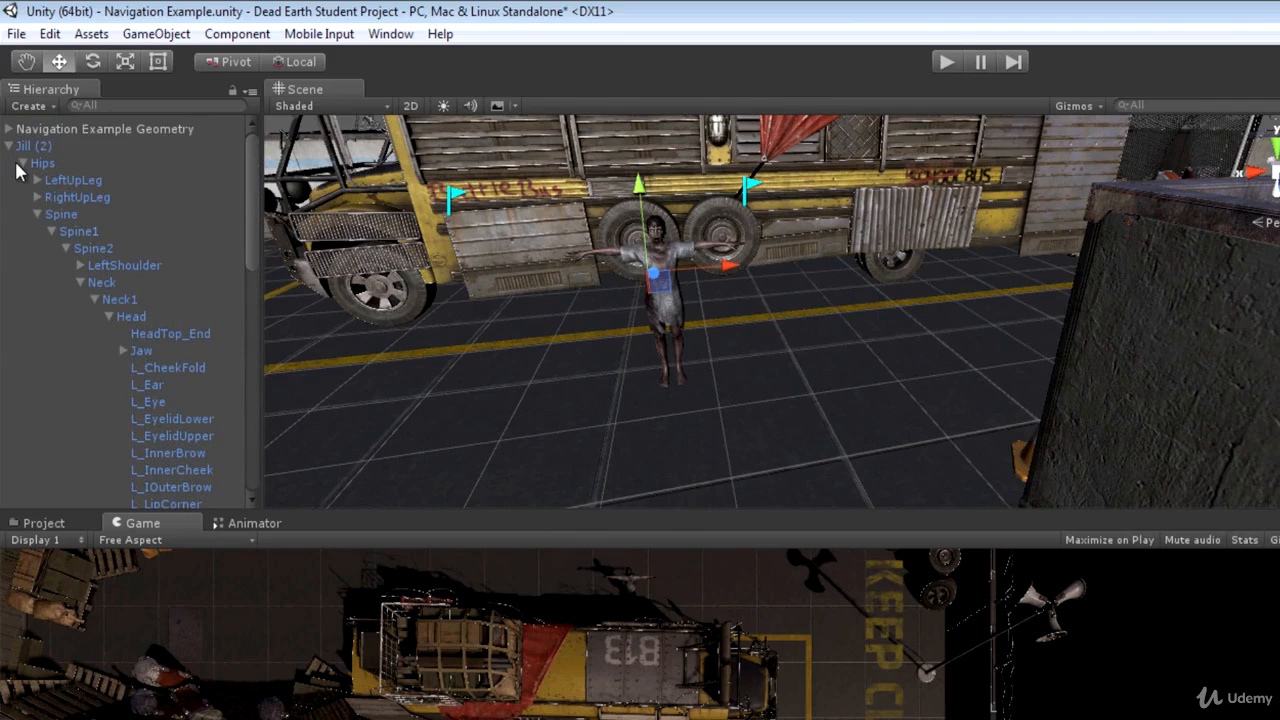
pyautogui.doubleClick(106, 185)
pyautogui.click(9, 145)
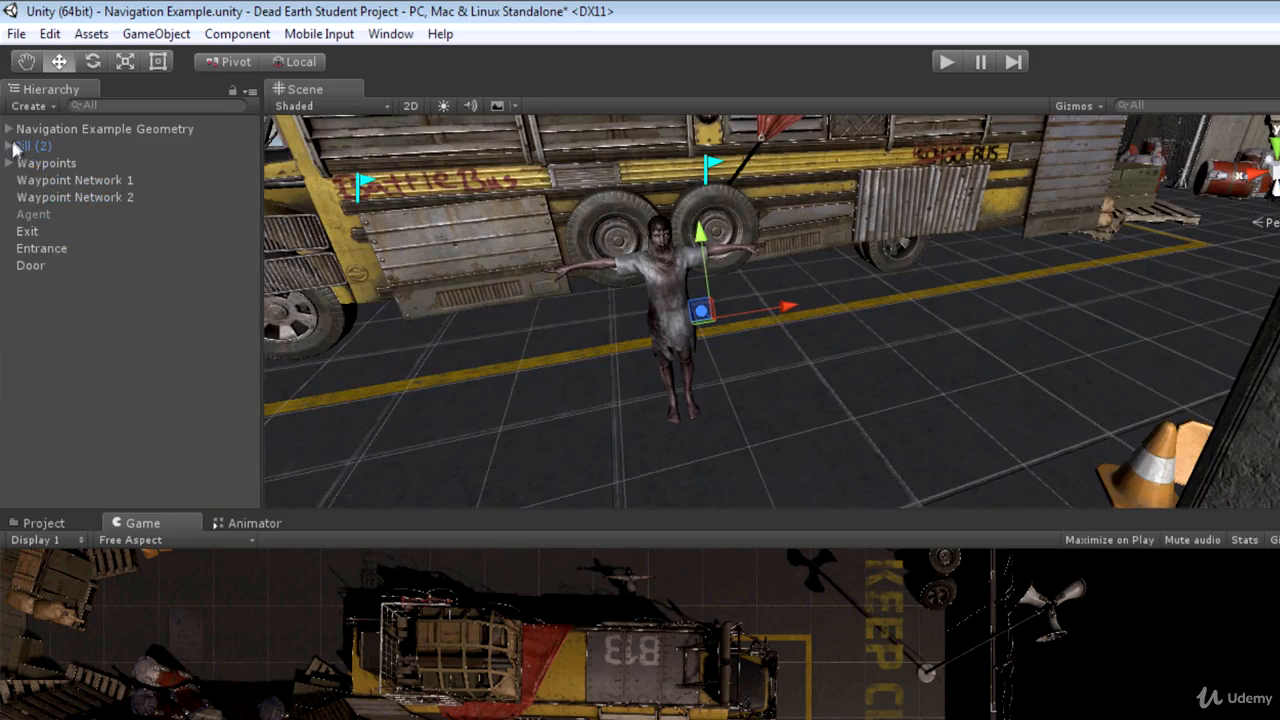
pyautogui.click(9, 129)
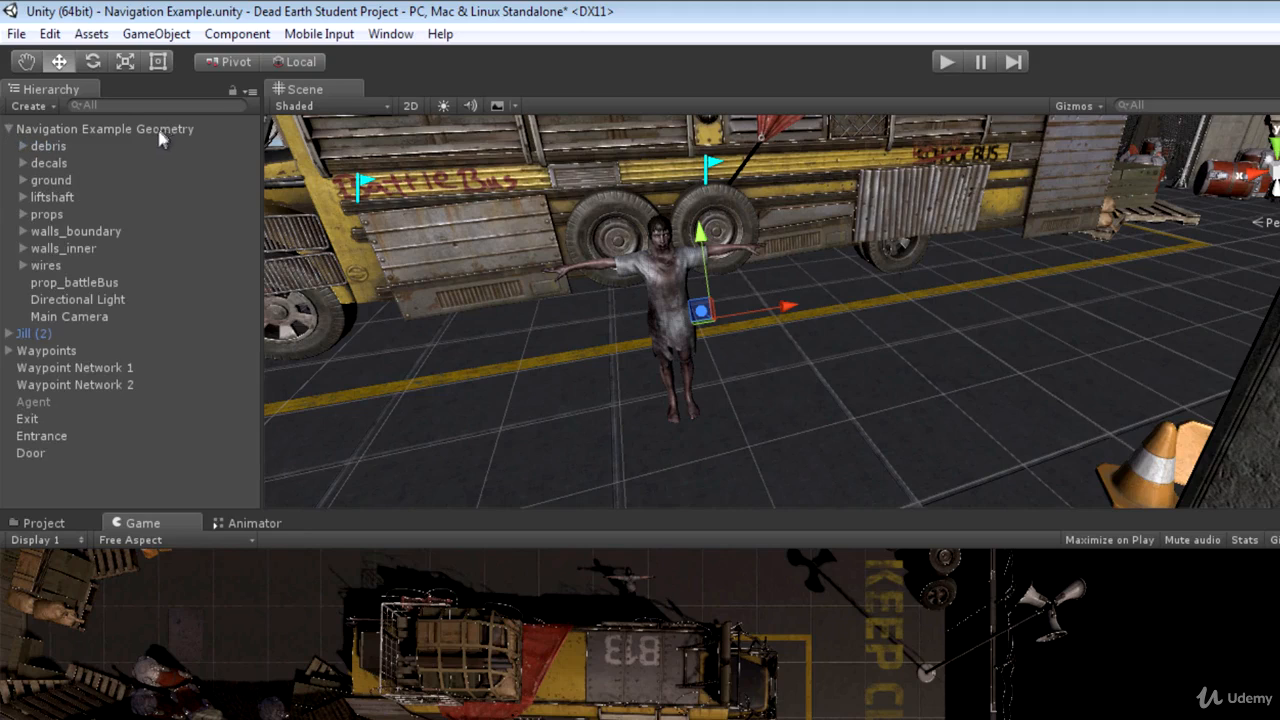
pyautogui.moveTo(65, 316); pyautogui.dragTo(75, 480)
pyautogui.click(9, 129)
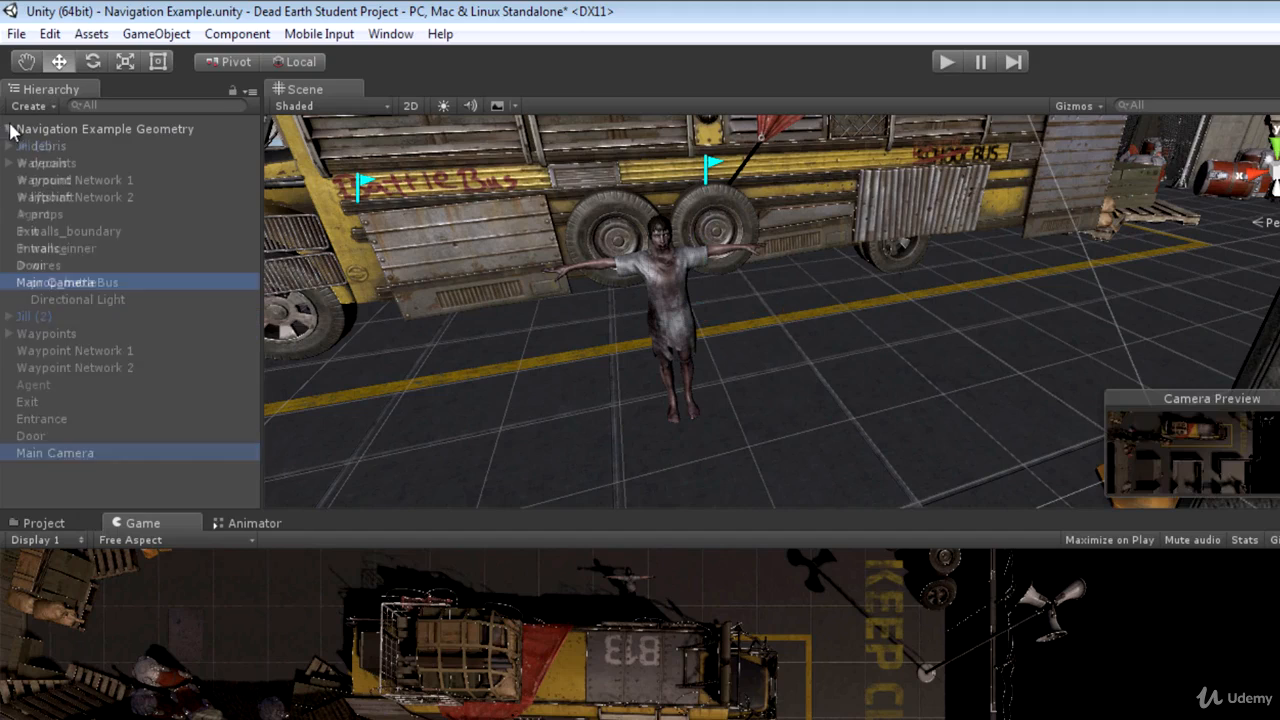
# - Create a C# script named SmoothCameraMount in the Dead Earth Scripts folder
pyautogui.click(80, 523)
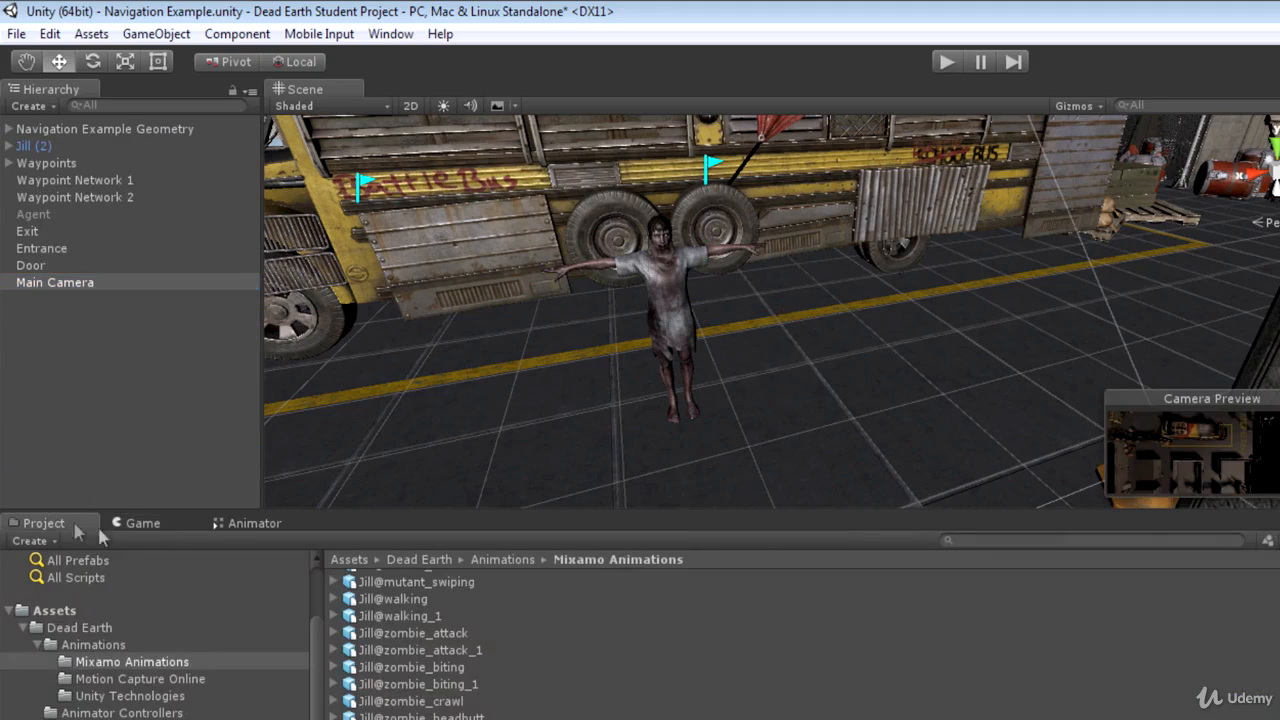
pyautogui.click(37, 645)
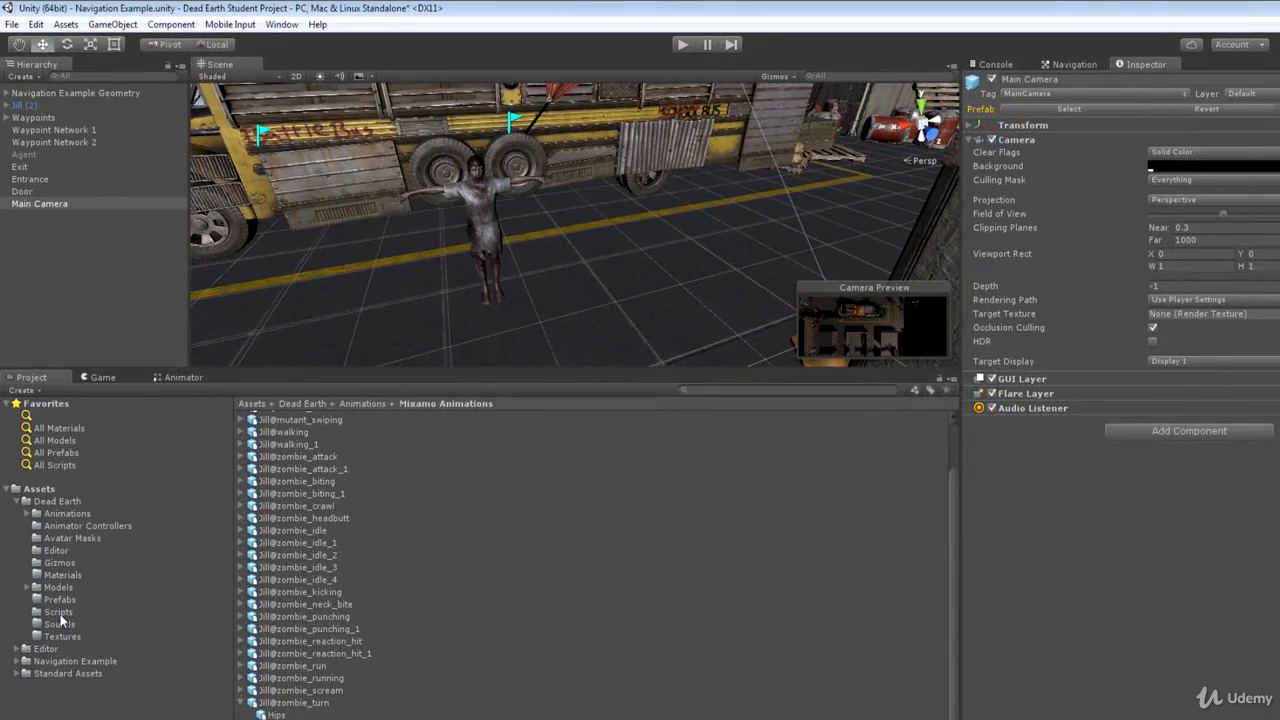
pyautogui.click(58, 611)
pyautogui.rightClick(292, 520)
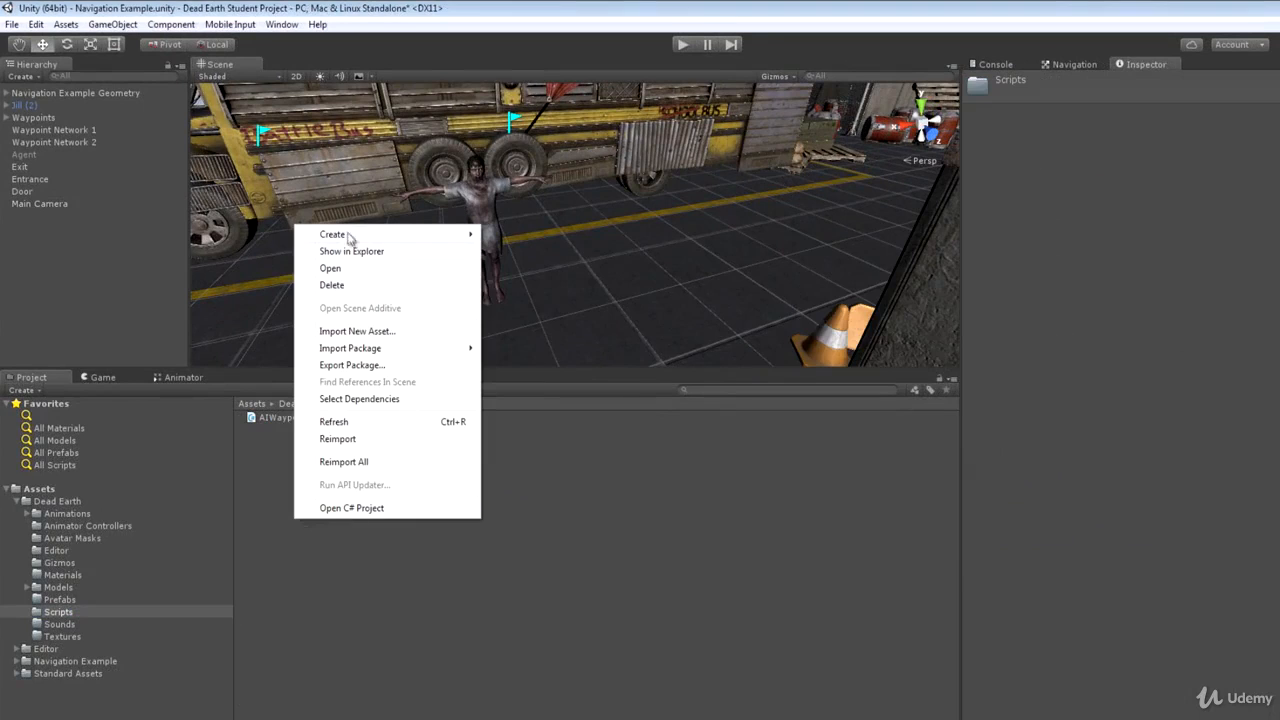
pyautogui.moveTo(352, 238)
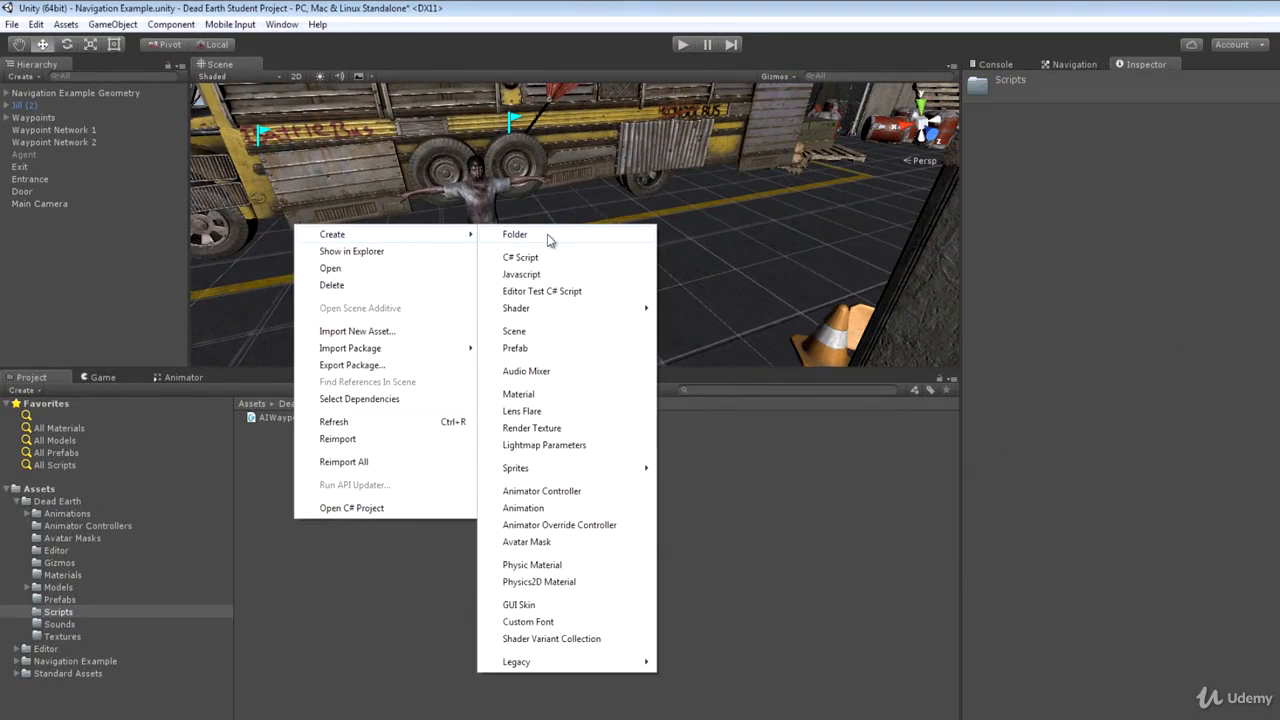
pyautogui.click(520, 258)
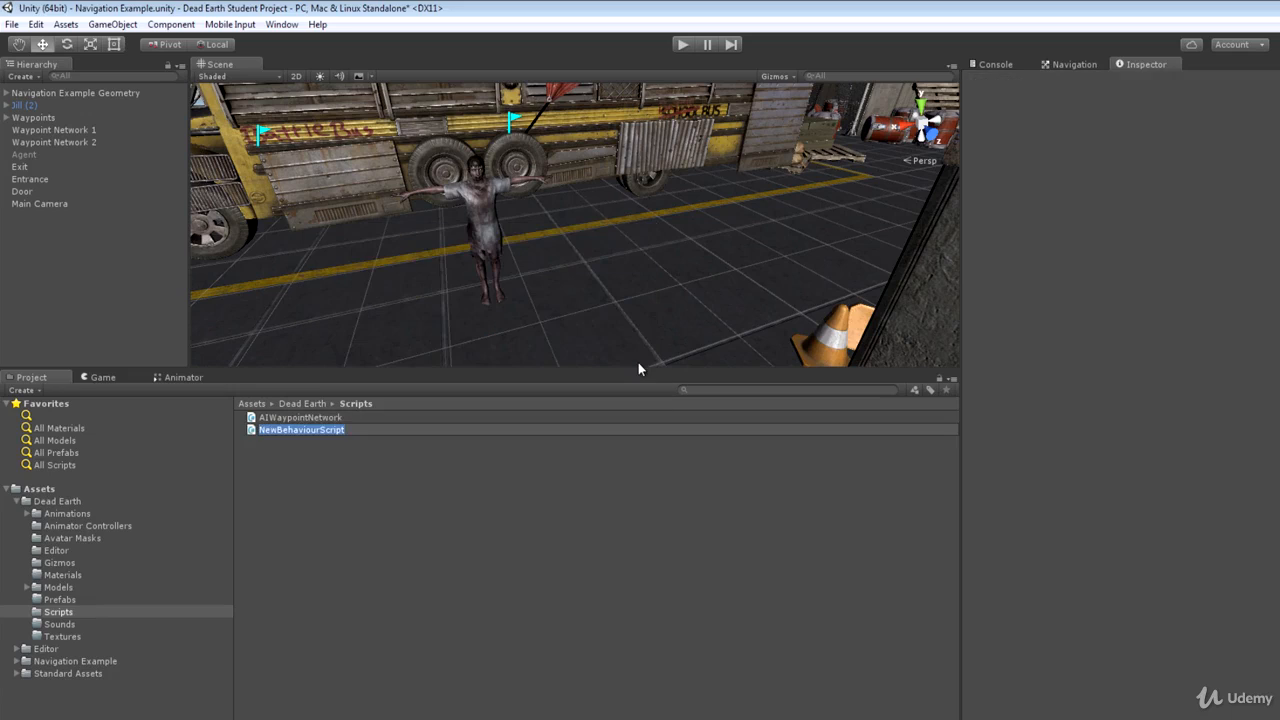
pyautogui.write('SmoothCameraMount')
pyautogui.press('Return')
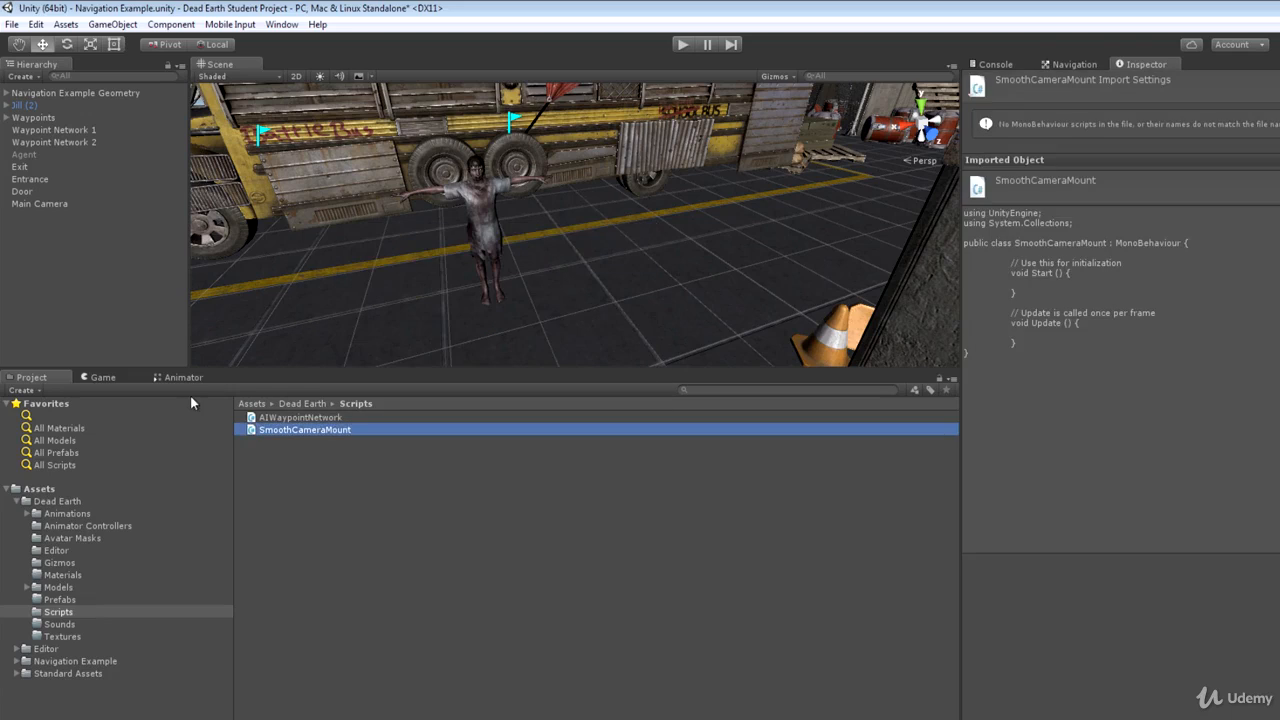
# - Attach the SmoothCameraMount script to Main Camera and open the script for editing in MonoDevelop
pyautogui.moveTo(282, 431); pyautogui.dragTo(64, 203)
pyautogui.click(63, 203)
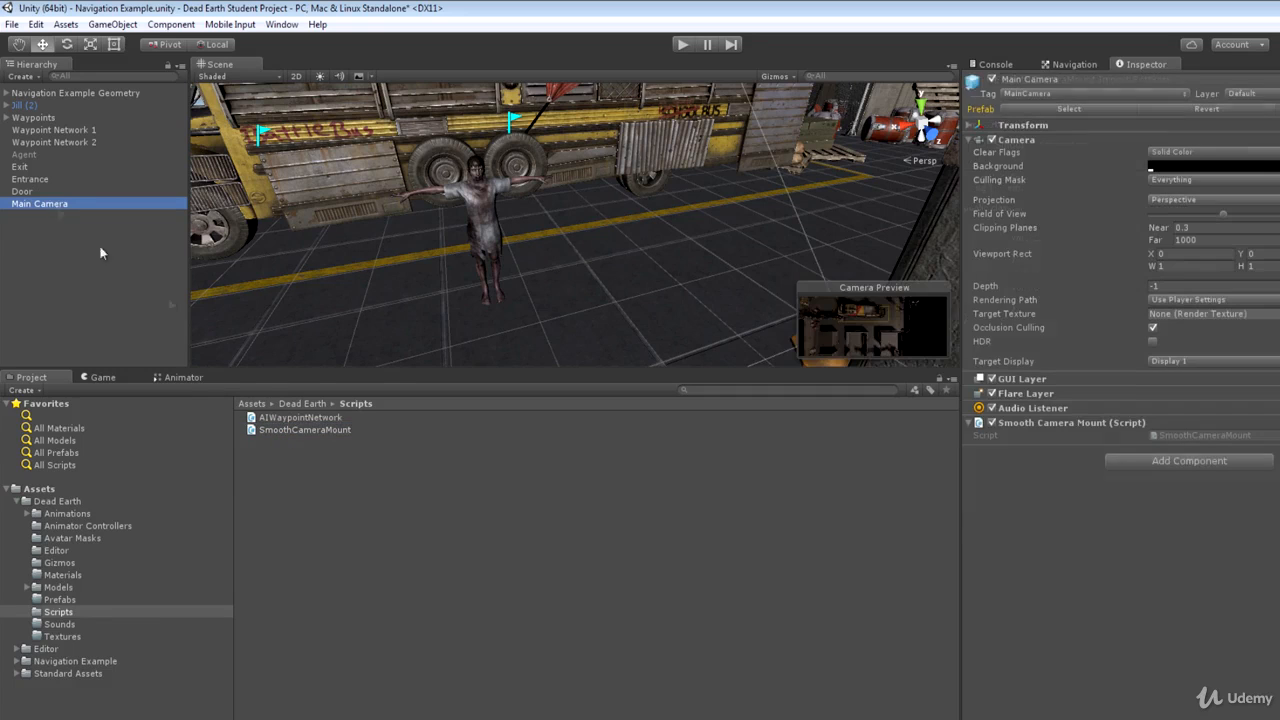
pyautogui.click(305, 430)
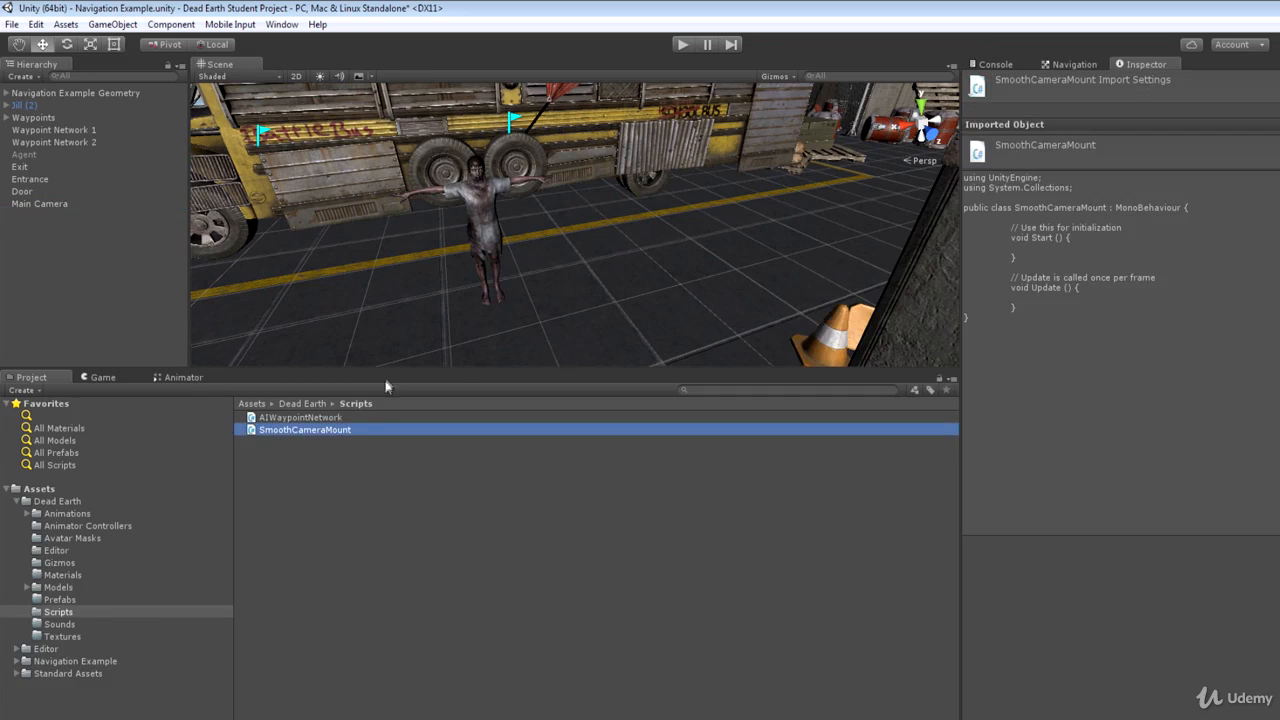
pyautogui.doubleClick(354, 429)
# - Put the class's opening brace on its own line and declare public Transform Mount = null; as its first field
pyautogui.press('Return')
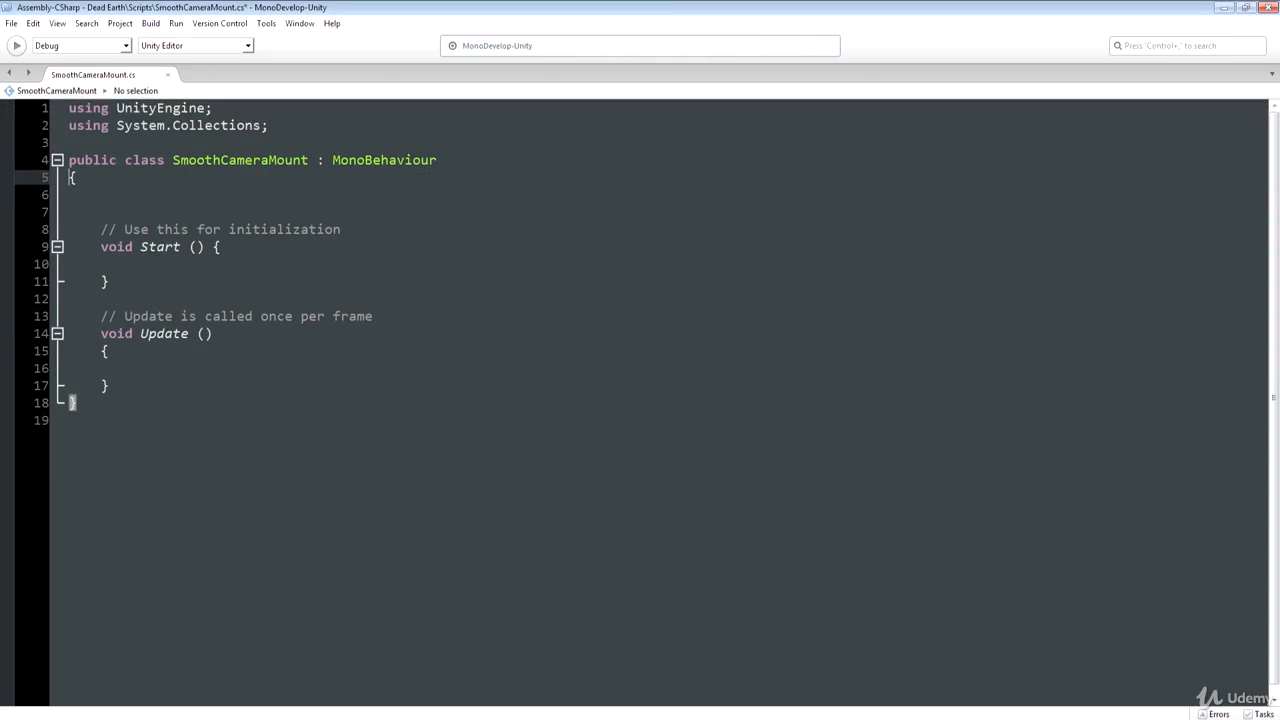
pyautogui.press('Down')
pyautogui.write('p')
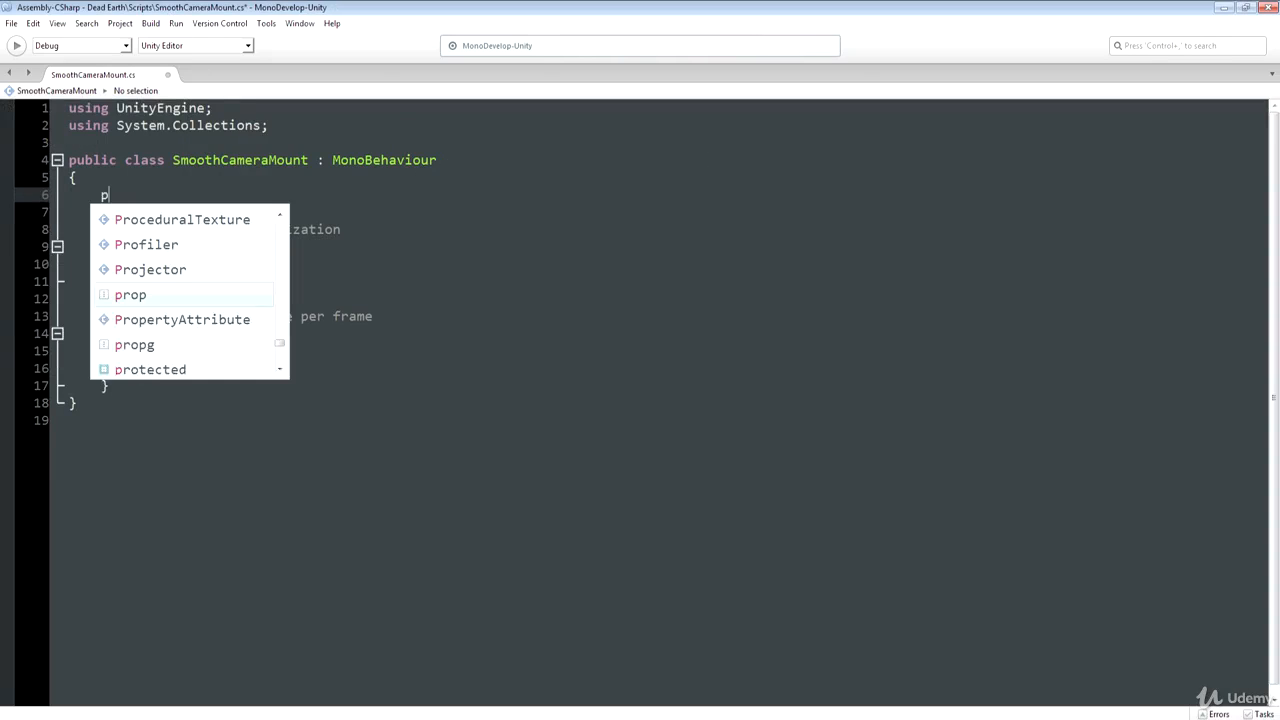
pyautogui.write('ublic Transform Mount  =')
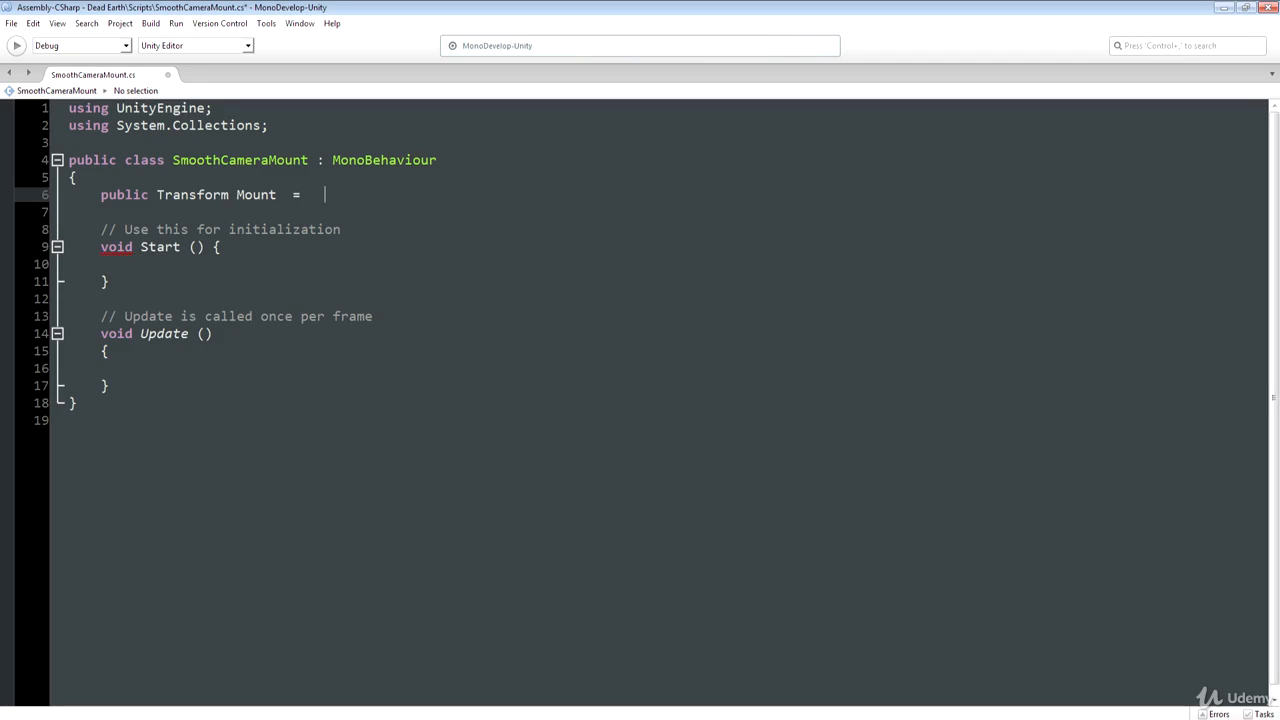
pyautogui.write('null;')
pyautogui.press('Return')
# - Declare public float Speed = 5.0f; below the Mount field
pyautogui.write('pu')
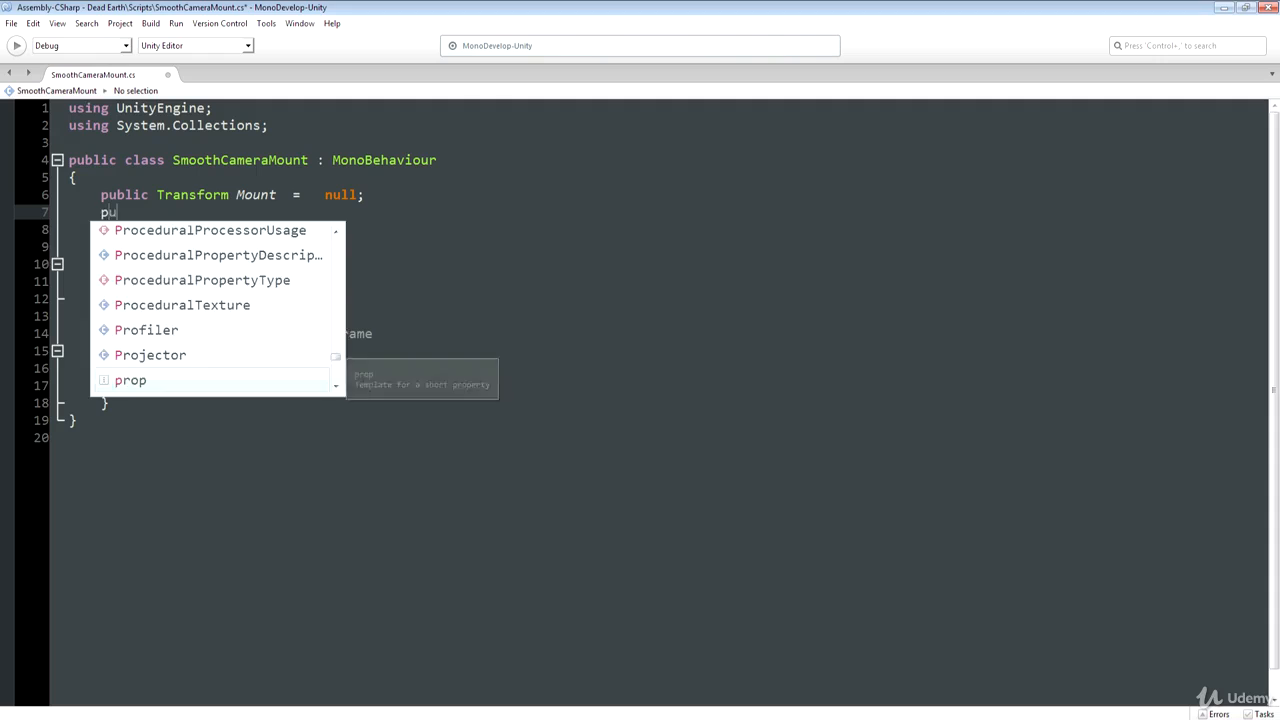
pyautogui.write('l')
pyautogui.press('BackSpace')
pyautogui.write('blic')
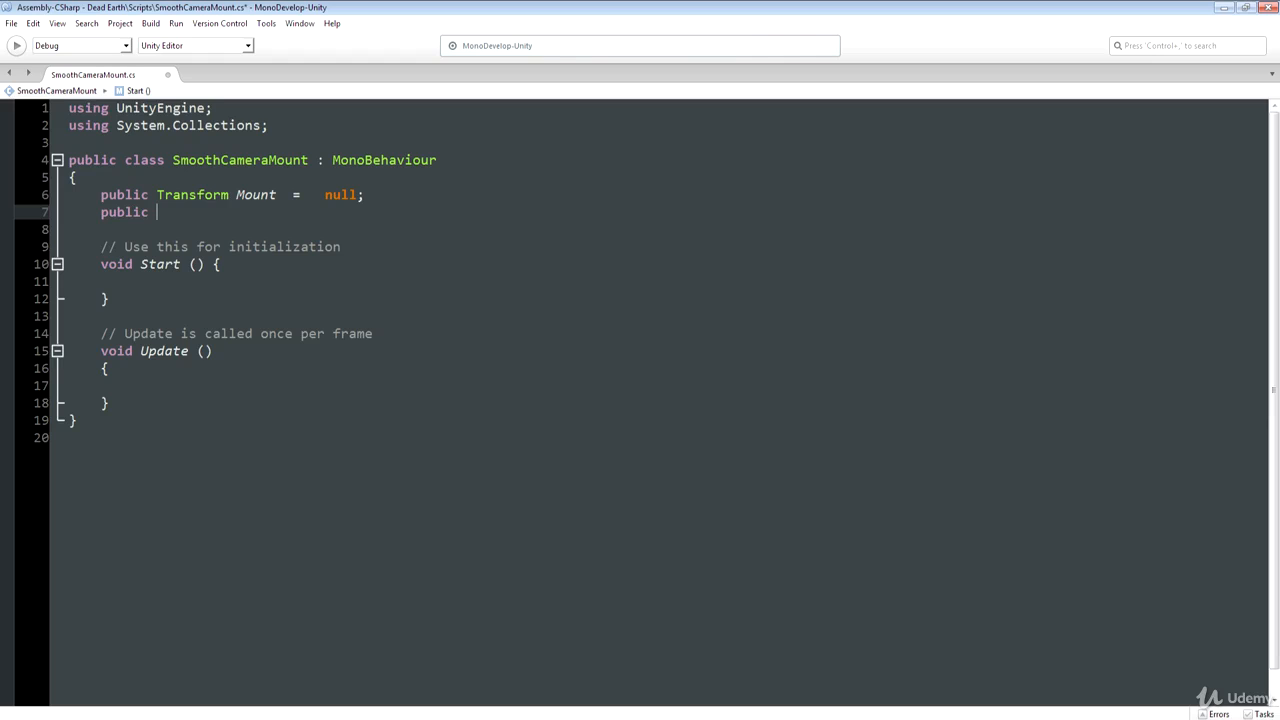
pyautogui.write('float     Speed  =')
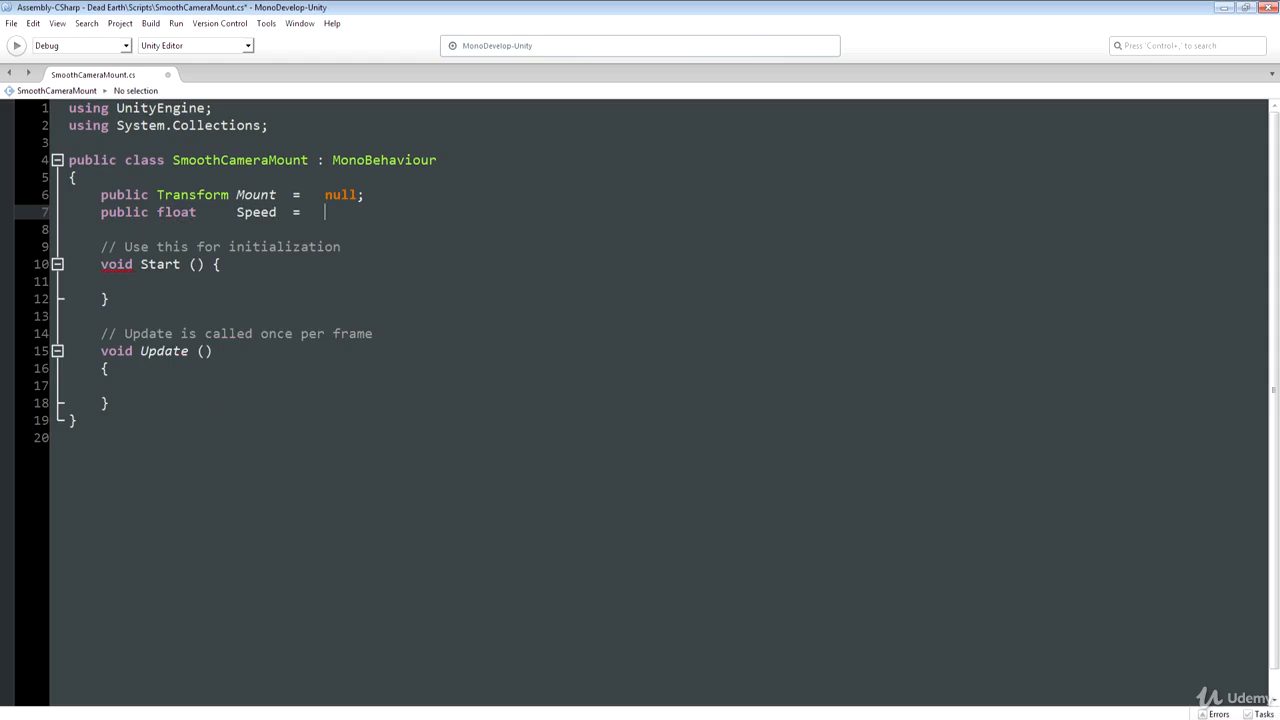
pyautogui.write('5.0f;')
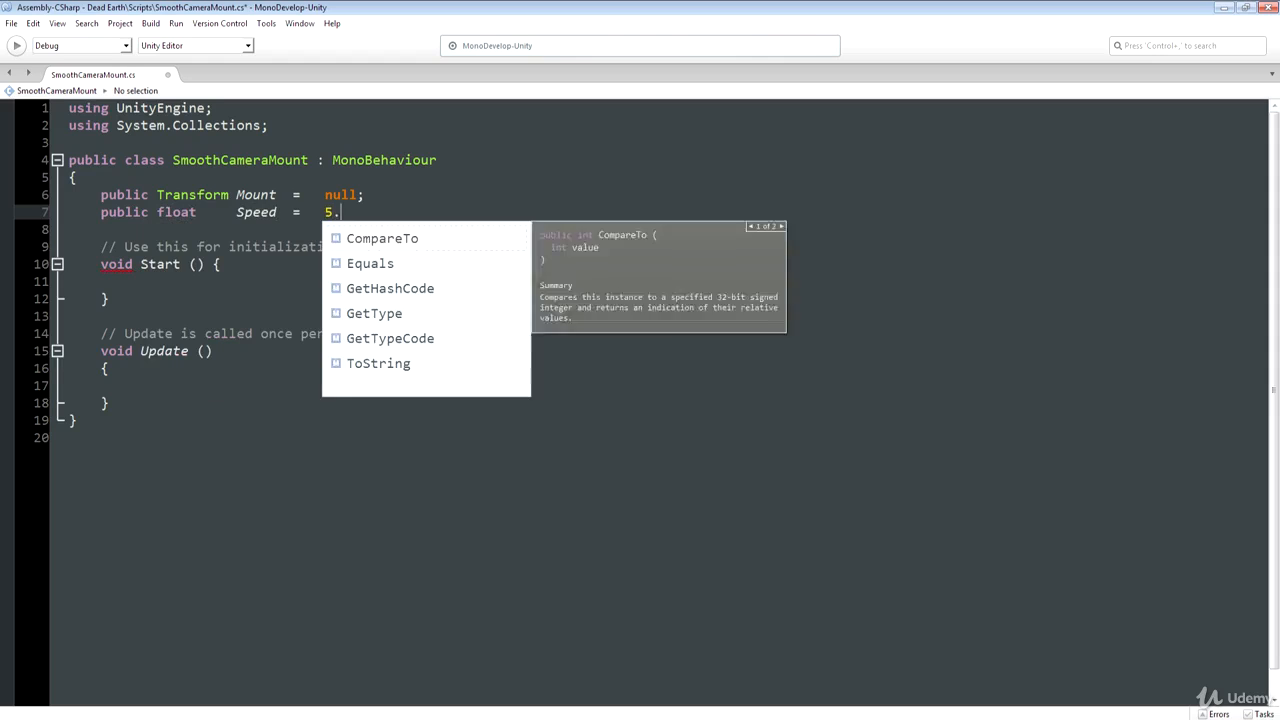
# - Rename the Update method to LateUpdate and go to the empty line in its body
pyautogui.click(140, 351)
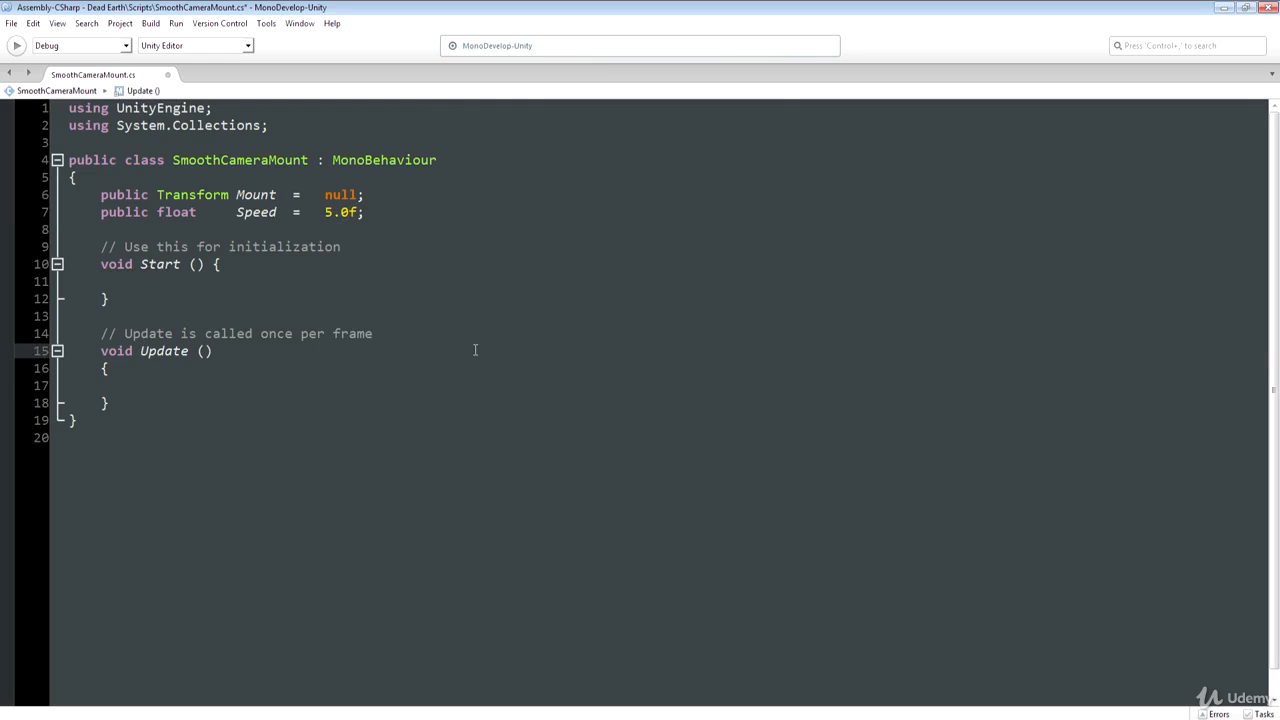
pyautogui.write('Late')
pyautogui.press('Down')
pyautogui.press('Down')
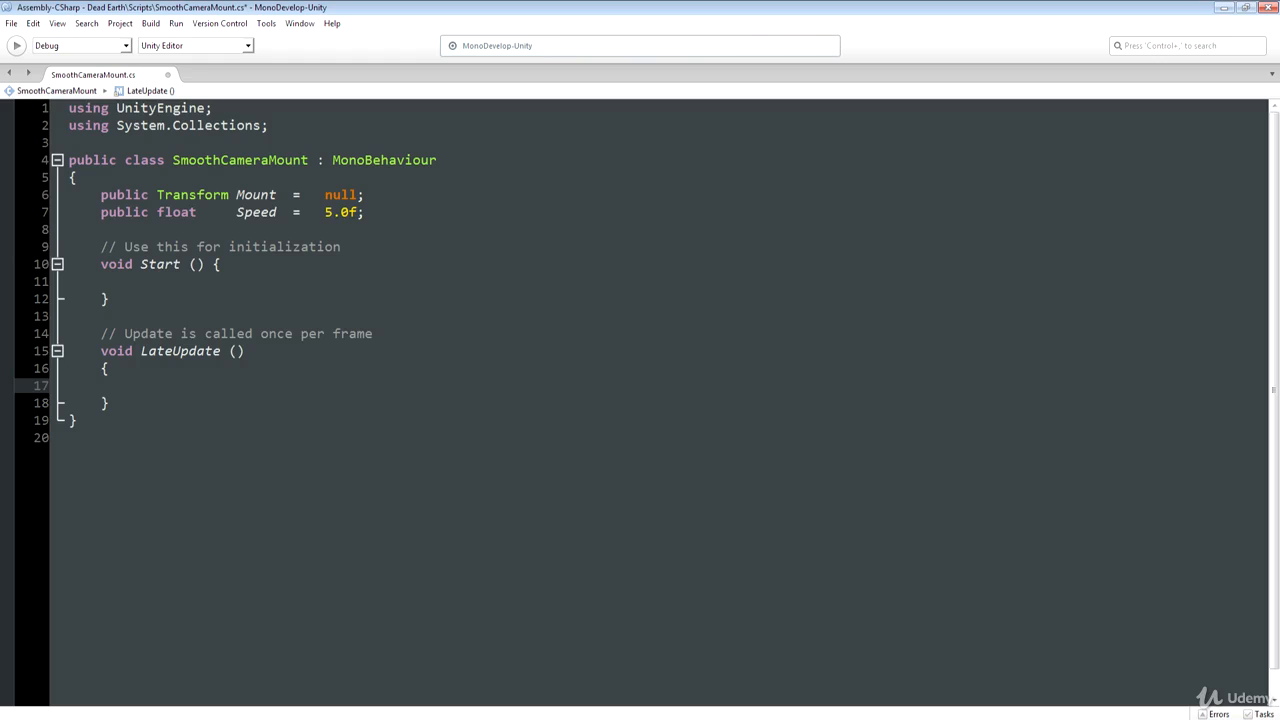
# - Begin a statement in the LateUpdate body that assigns transform.position from a Vector3.Lerp call
pyautogui.write('transfo')
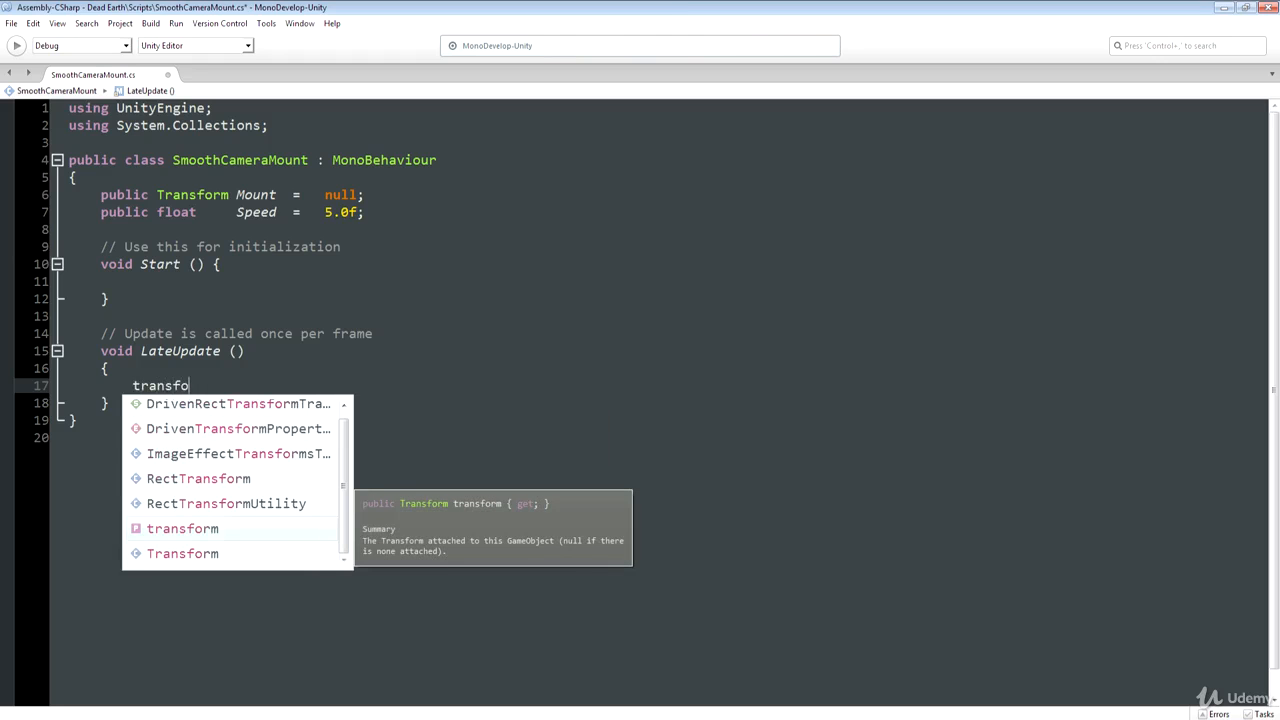
pyautogui.write('rm.posi')
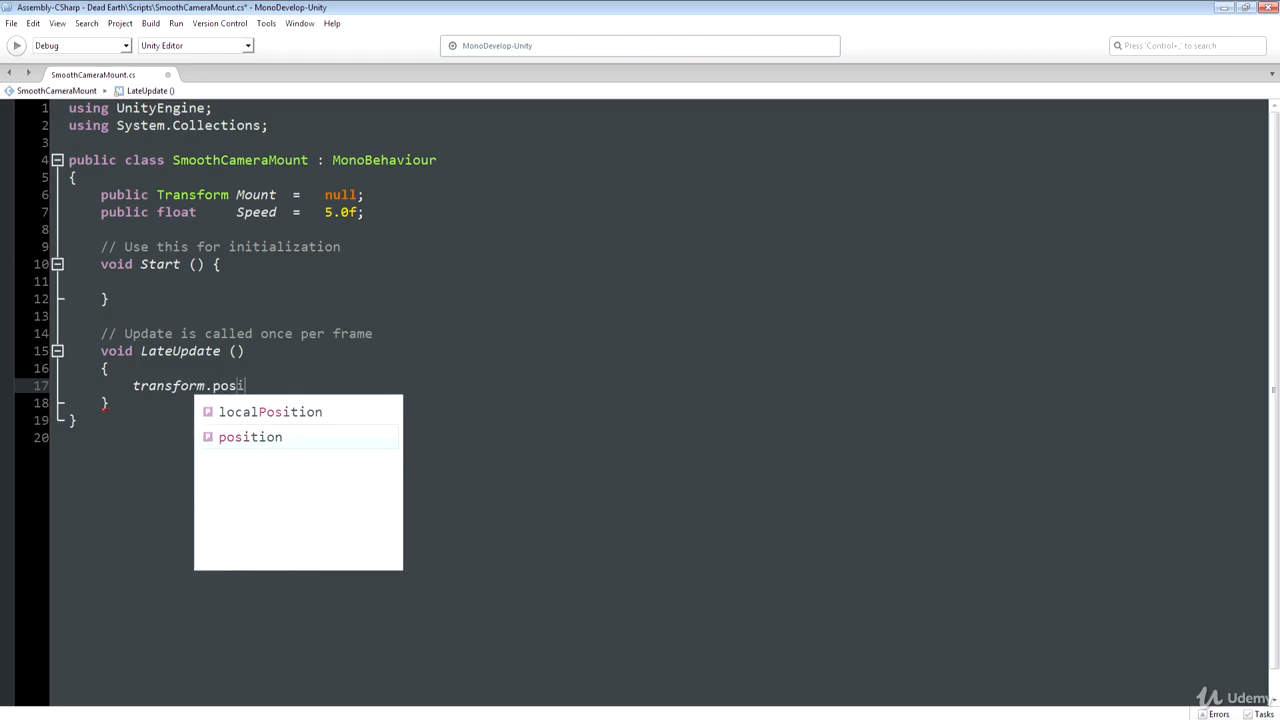
pyautogui.write('tion =')
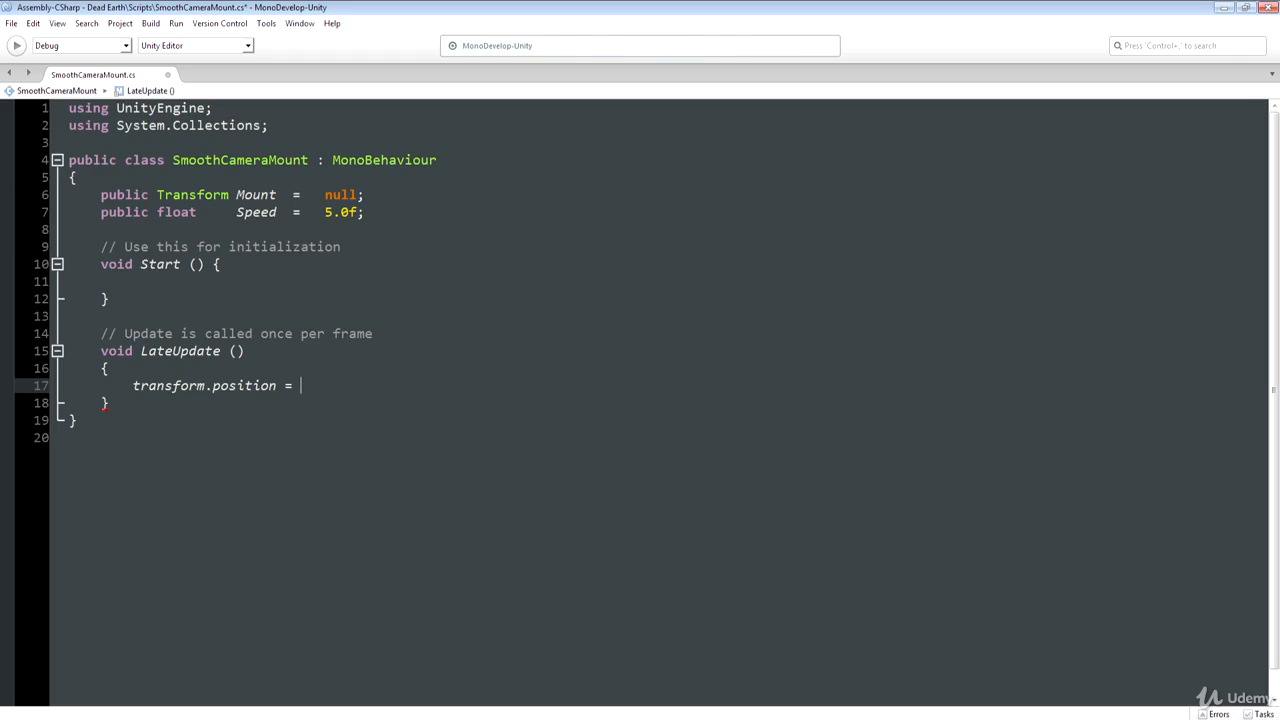
pyautogui.write('Vector3')
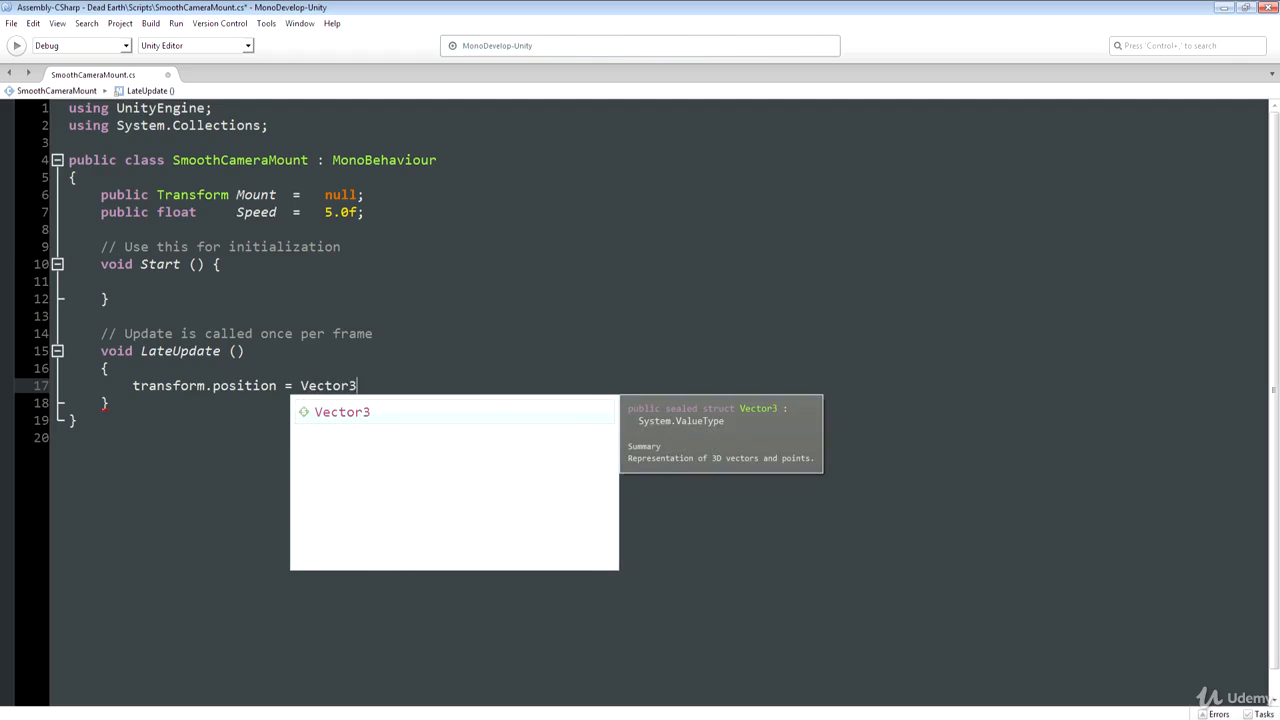
pyautogui.write('.Lerp(new')
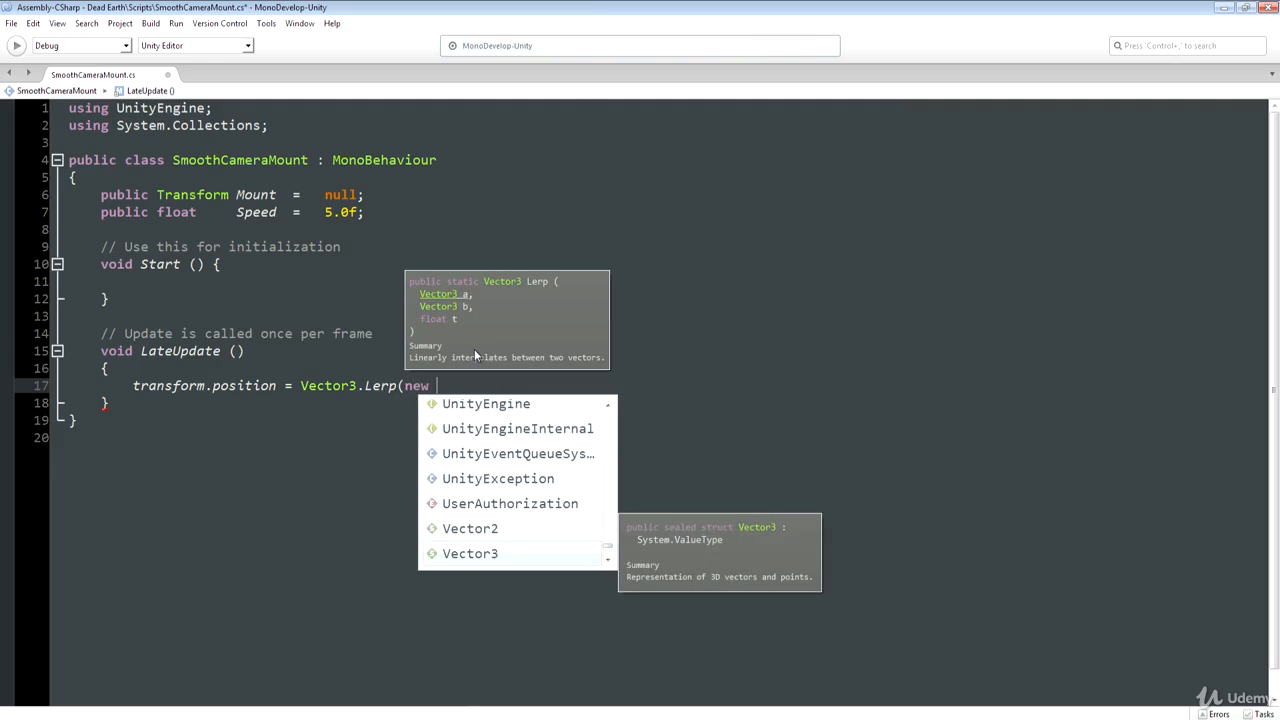
pyautogui.press('BackSpace')
pyautogui.press('BackSpace')
pyautogui.press('BackSpace')
pyautogui.press('BackSpace')
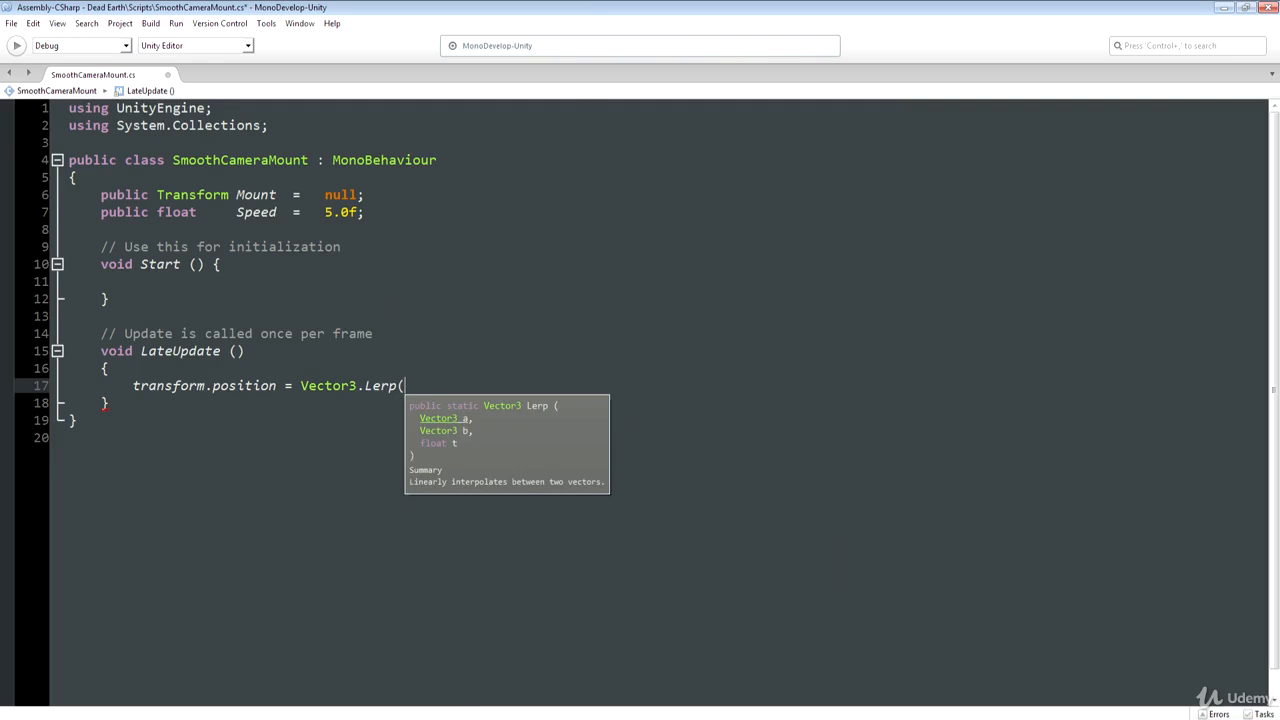
# - Complete the Lerp call with the arguments transform.position, Mount.transform and Time.deltaTime * Speed, and add a new line below it
pyautogui.write('transform.position, ')
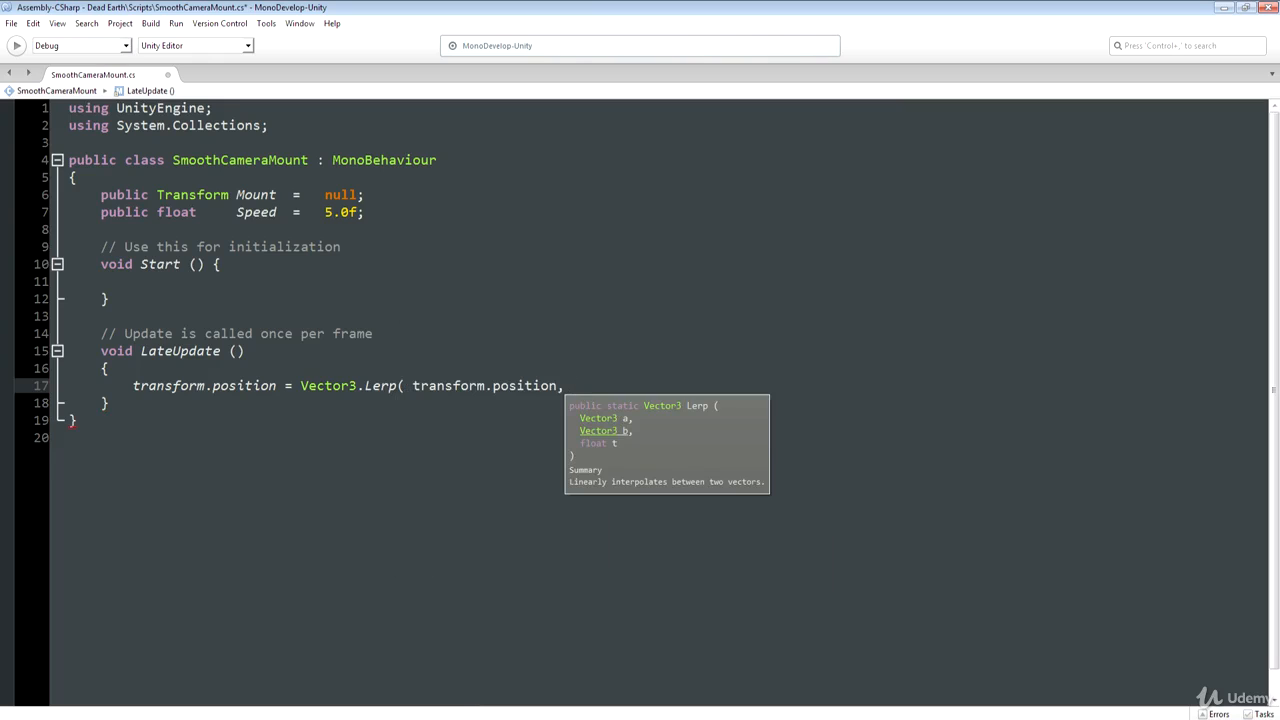
pyautogui.write('Mount.transform')
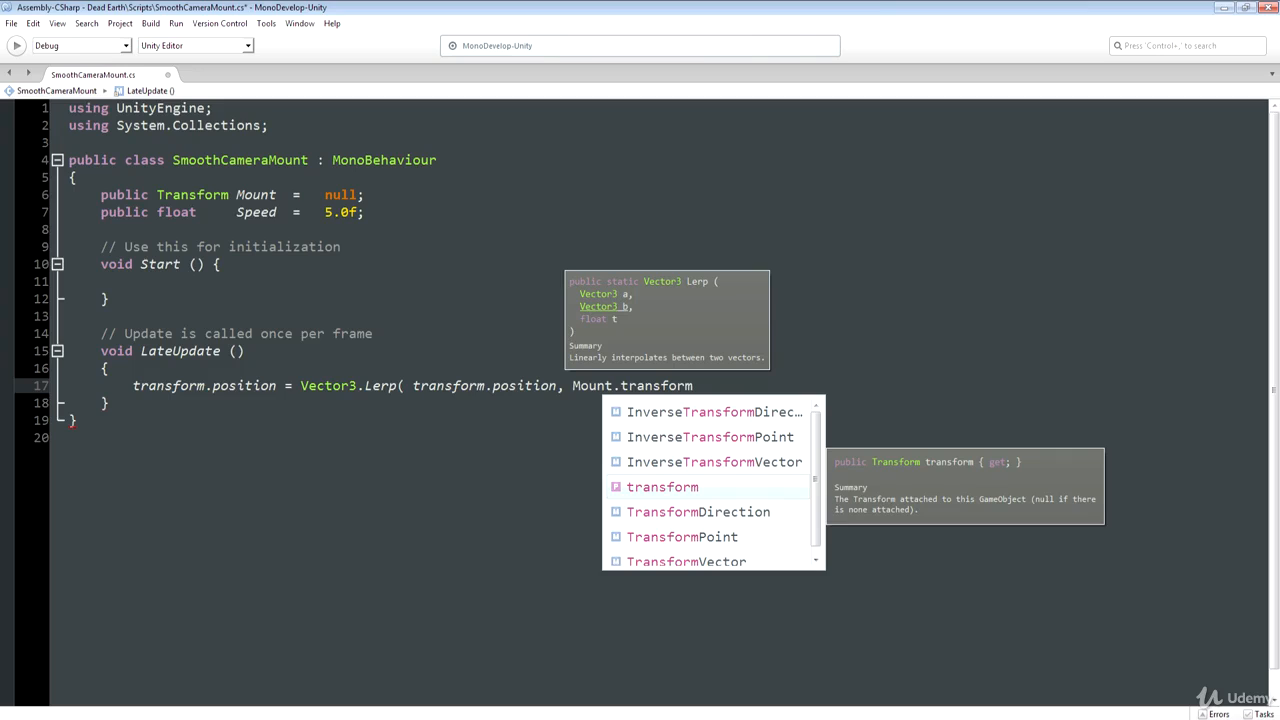
pyautogui.write(', ')
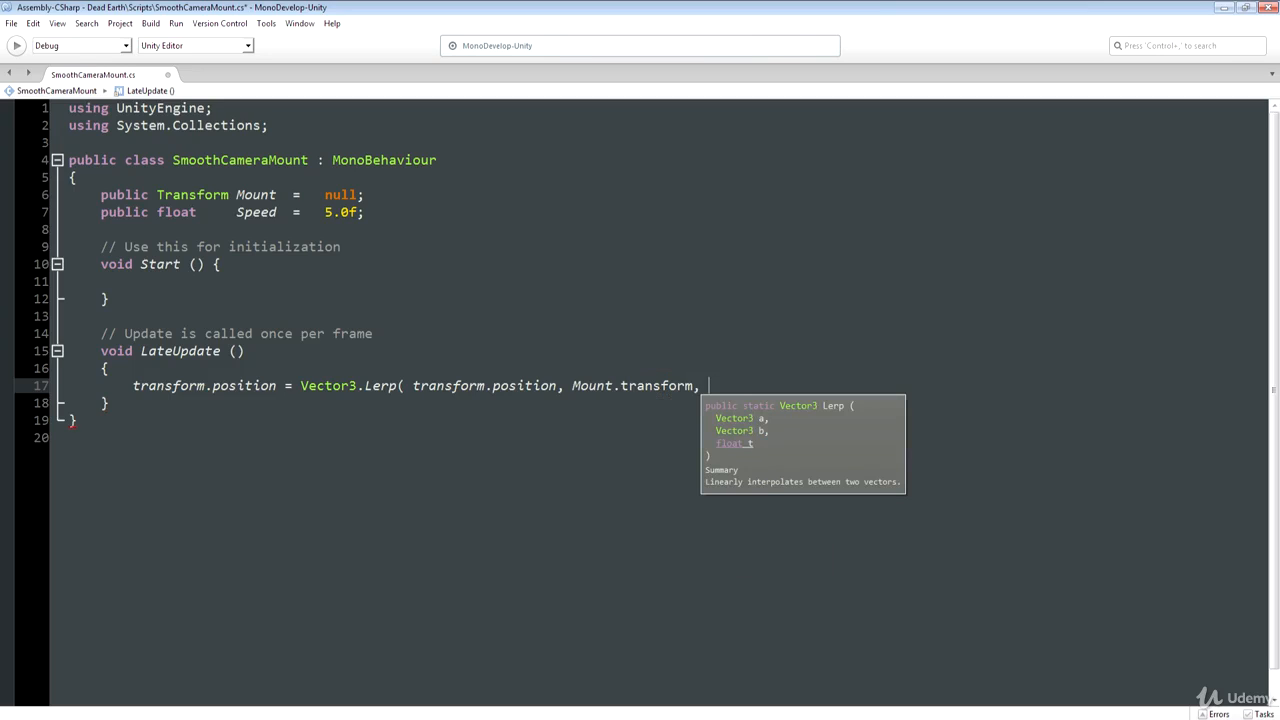
pyautogui.write('Time.deltaTimne')
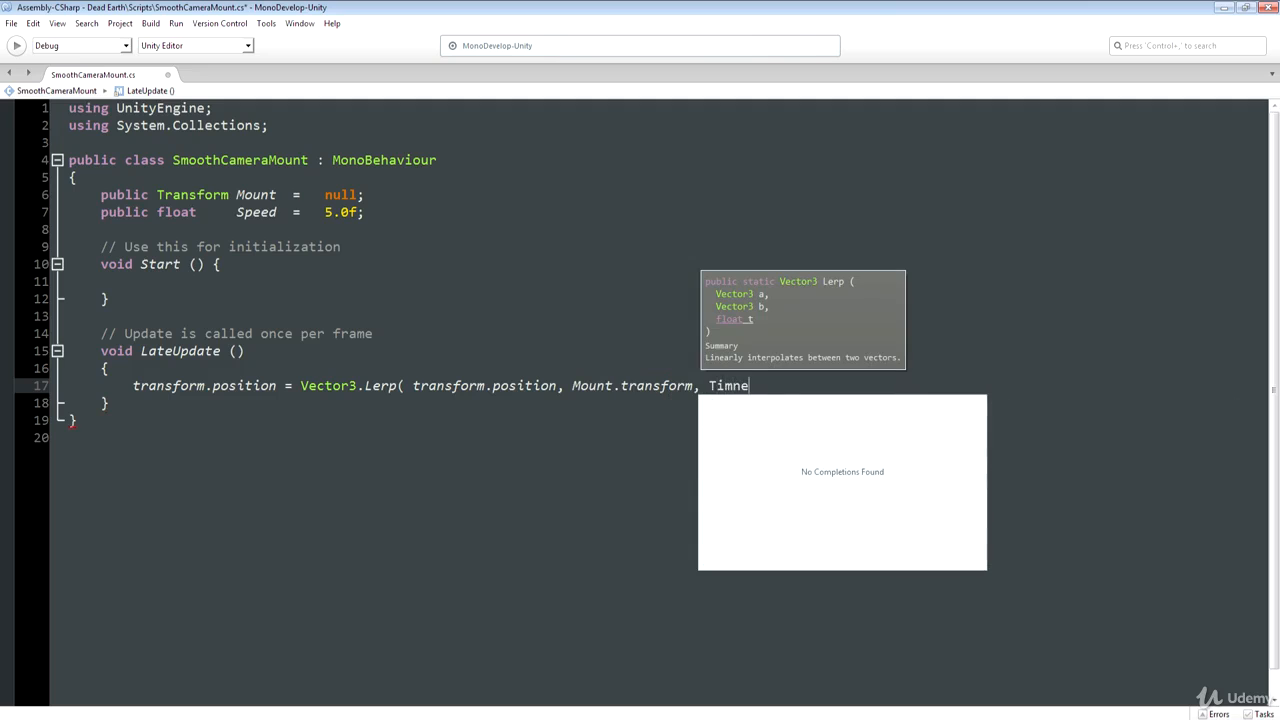
pyautogui.press('BackSpace')
pyautogui.press('BackSpace')
pyautogui.write('eltaTime')
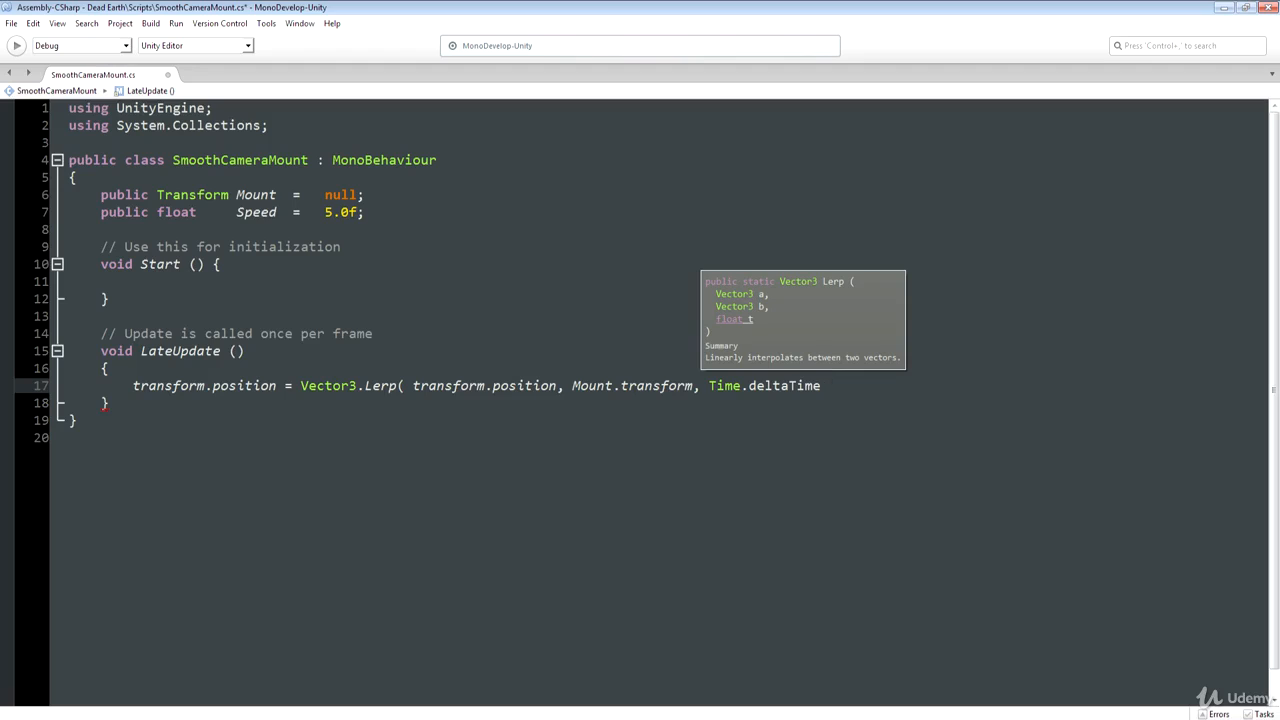
pyautogui.write('* ')
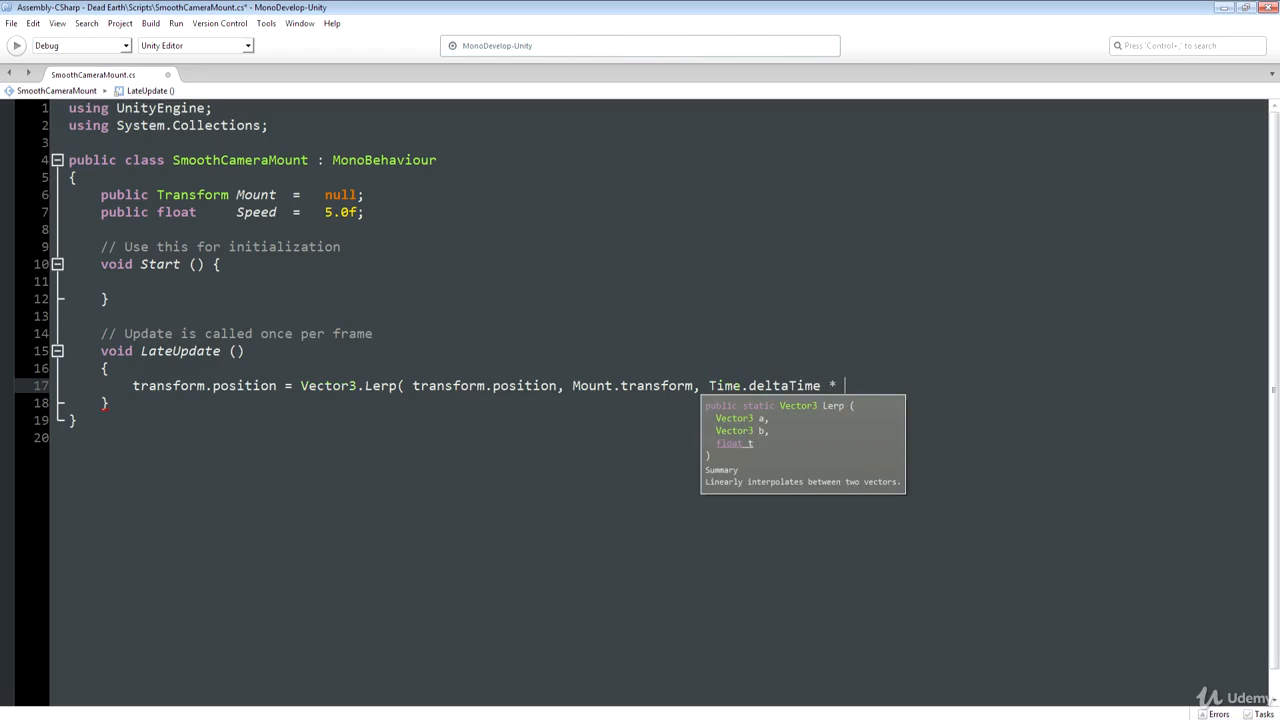
pyautogui.write('Speed );')
pyautogui.press('Return')
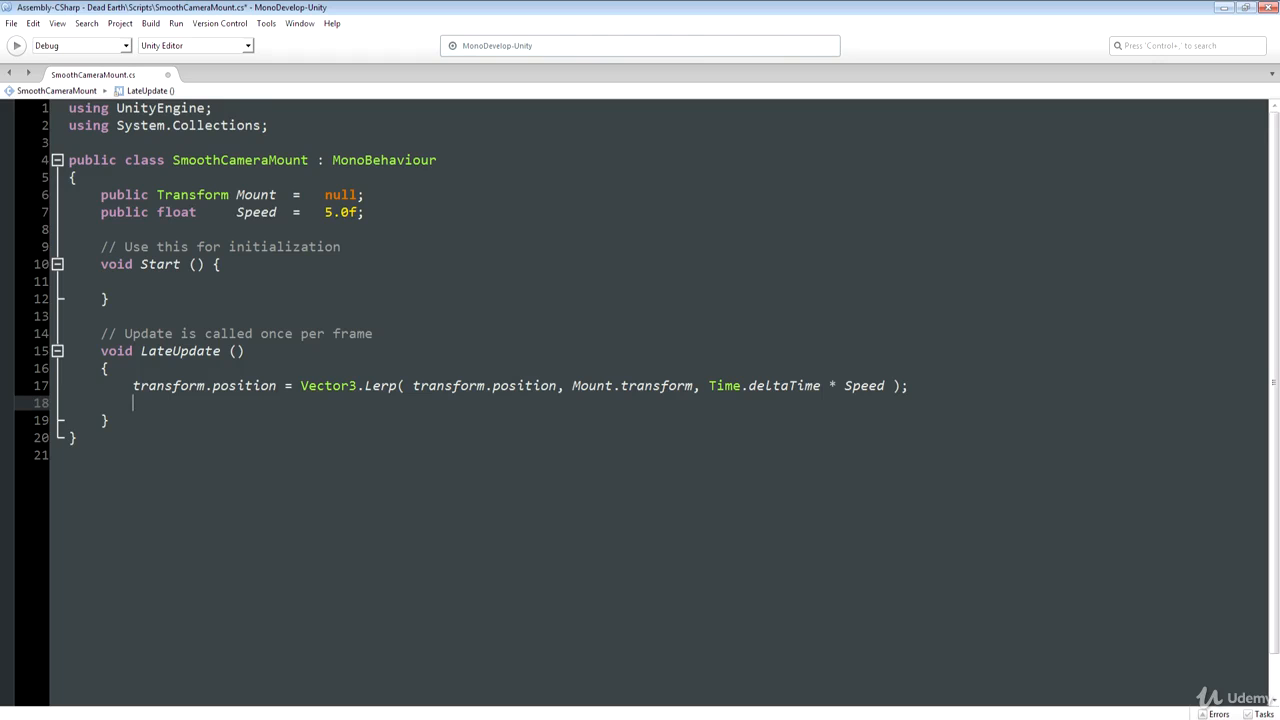
# - Add the statement transform.rotation = Quaternion.Slerp( transform.rotation, Mount.rotation, Time.deltaTime * Speed ); below the position line
pyautogui.write('t')
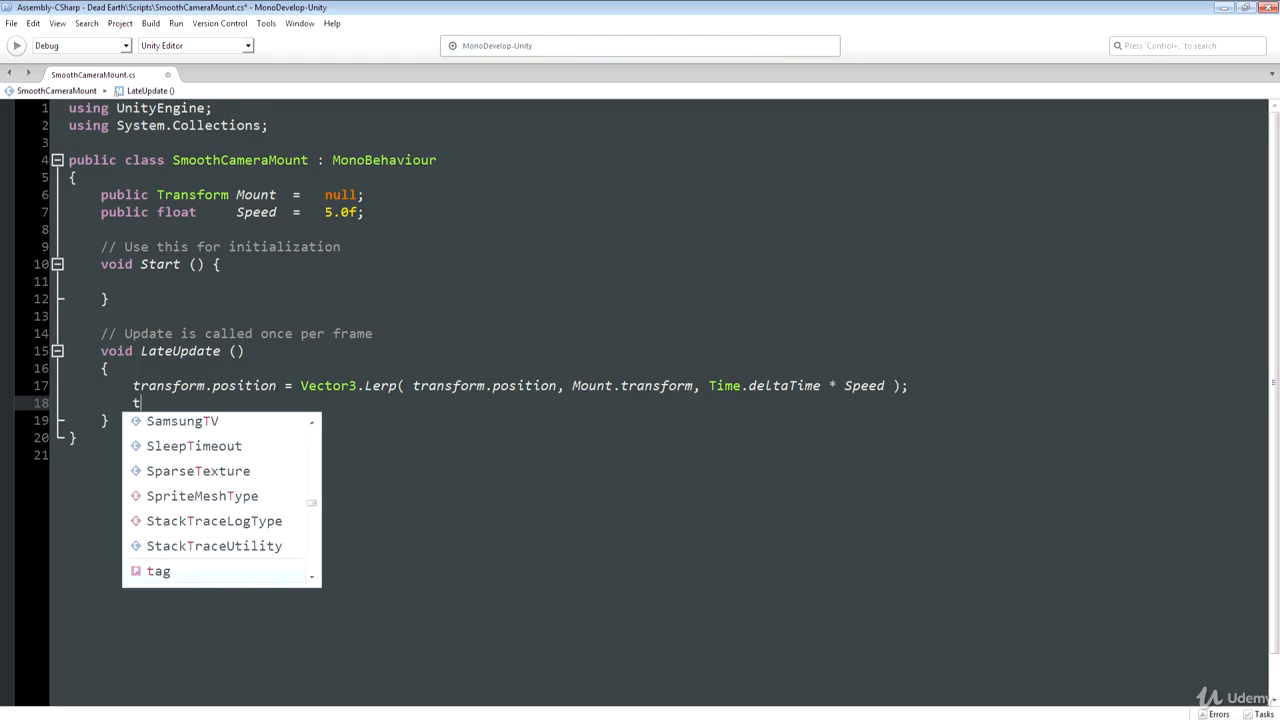
pyautogui.write('ransform.rotation = Quaternion')
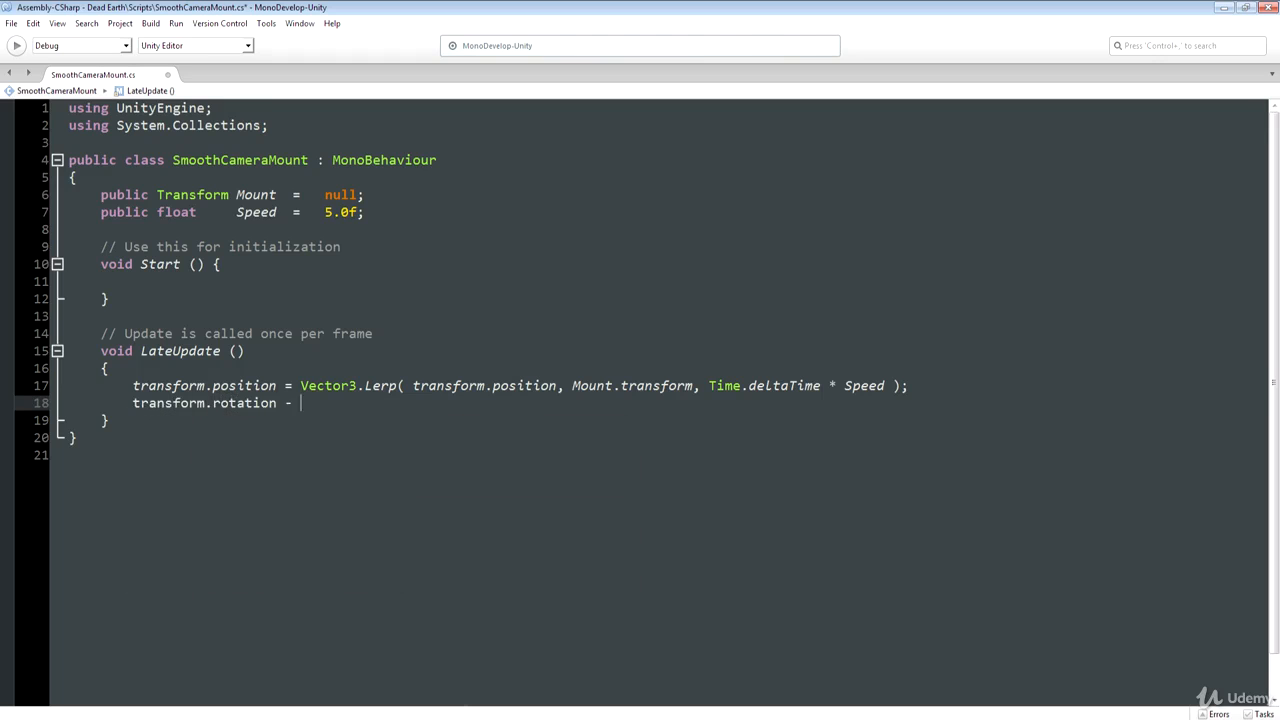
pyautogui.write('.Slerpo')
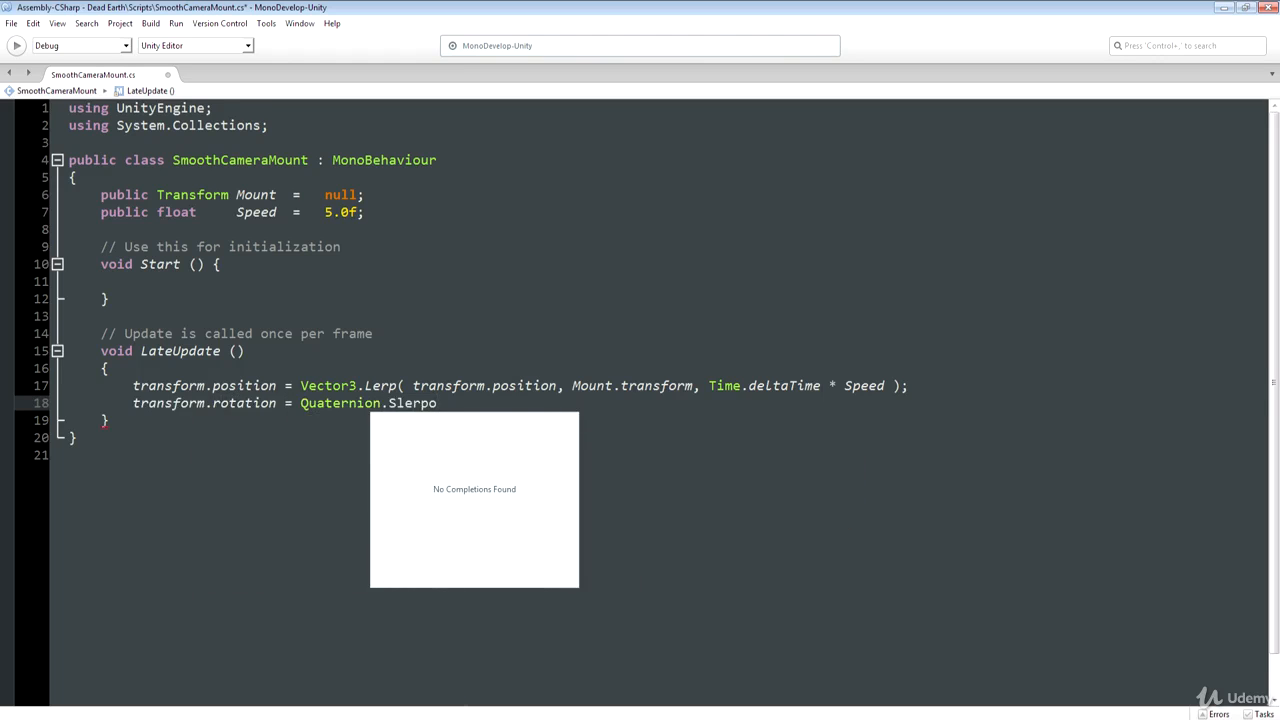
pyautogui.press('BackSpace')
pyautogui.write('( transform')
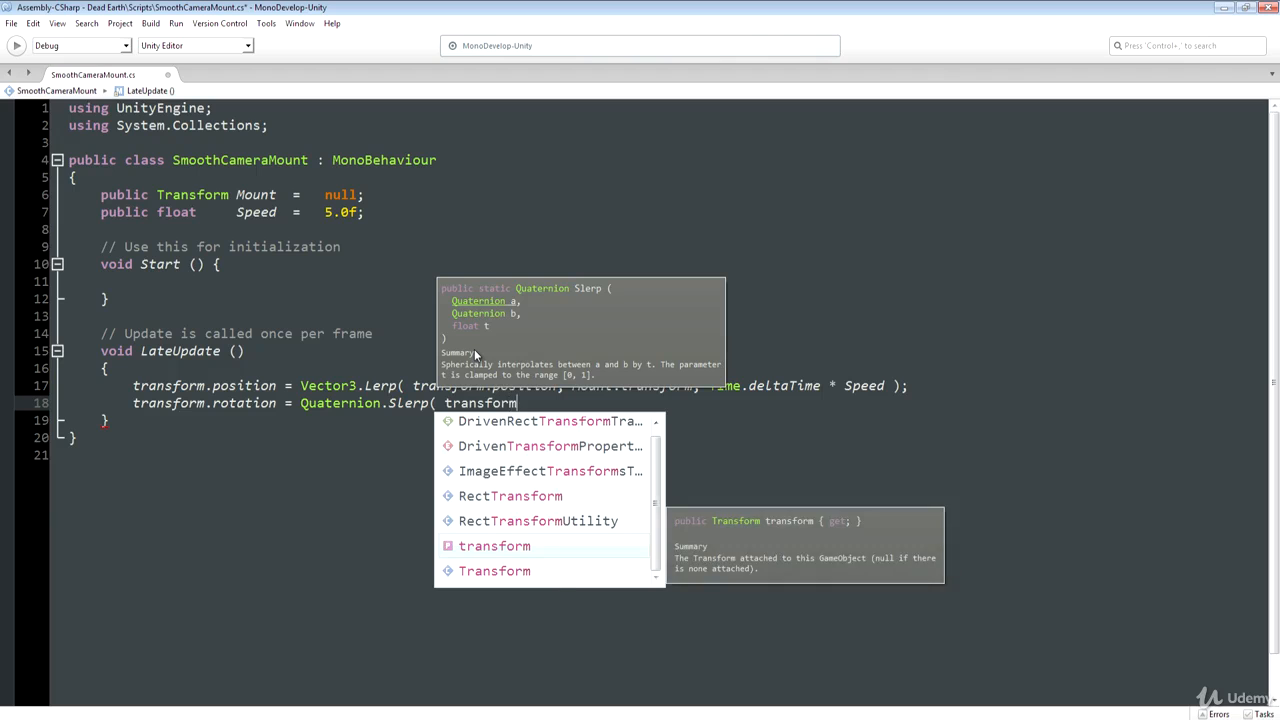
pyautogui.write('.rotation, Mount.')
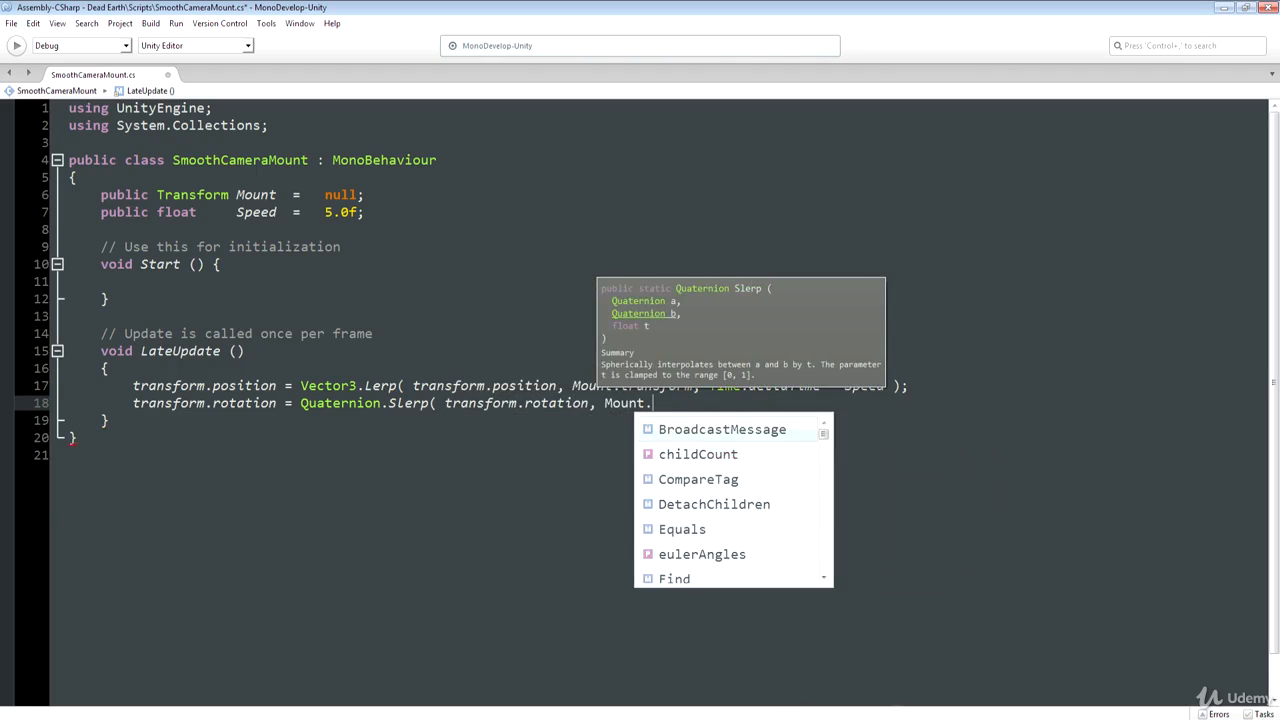
pyautogui.write('rotation, Time')
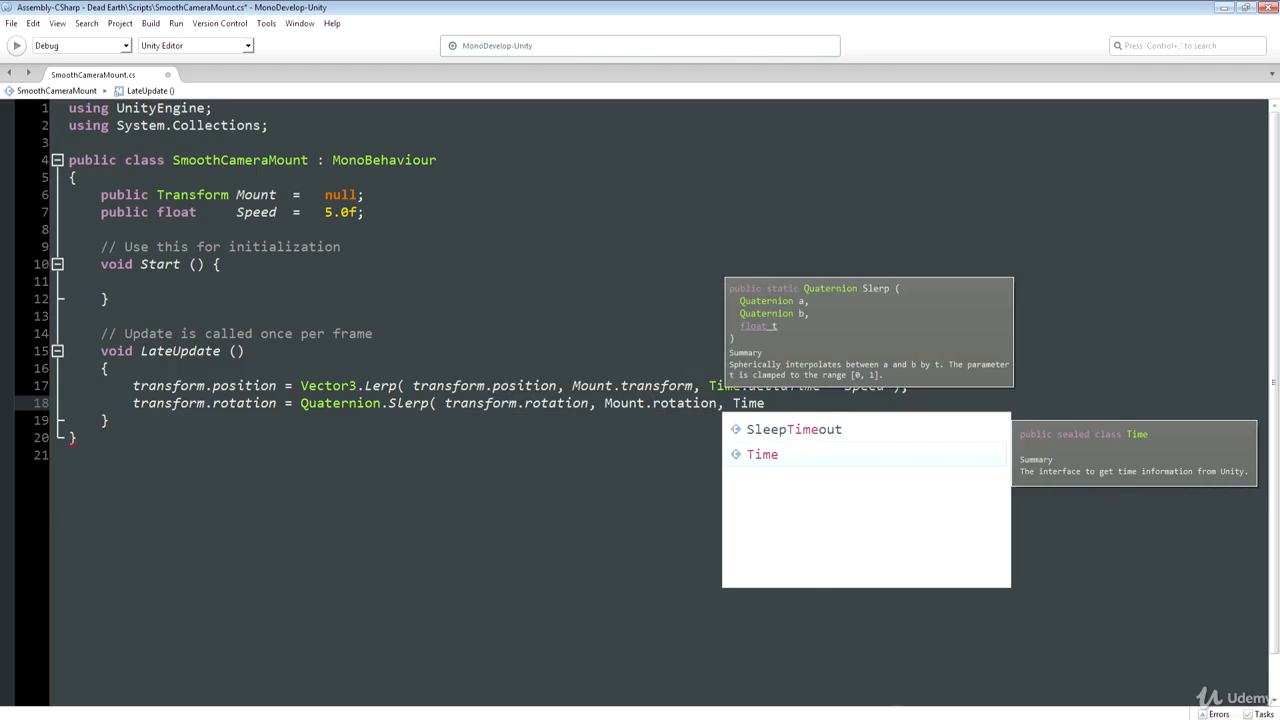
pyautogui.write('.')
pyautogui.write('del')
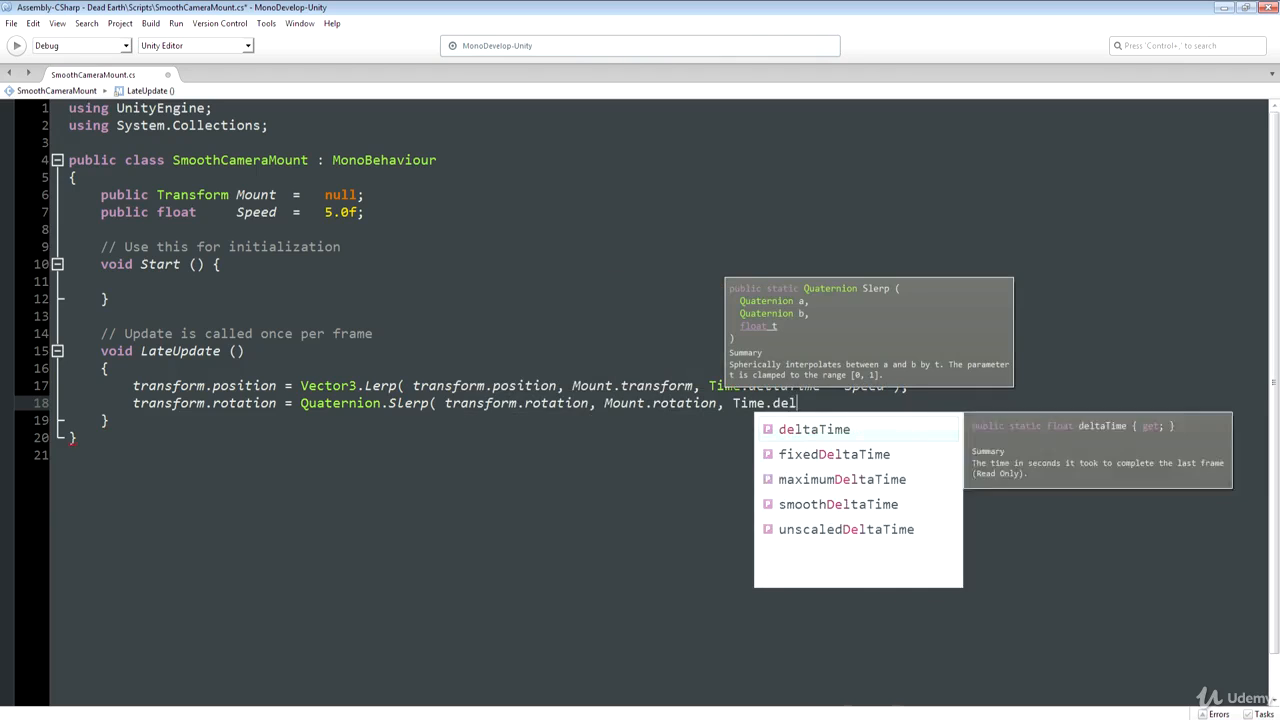
pyautogui.write('taTime /* Speed );')
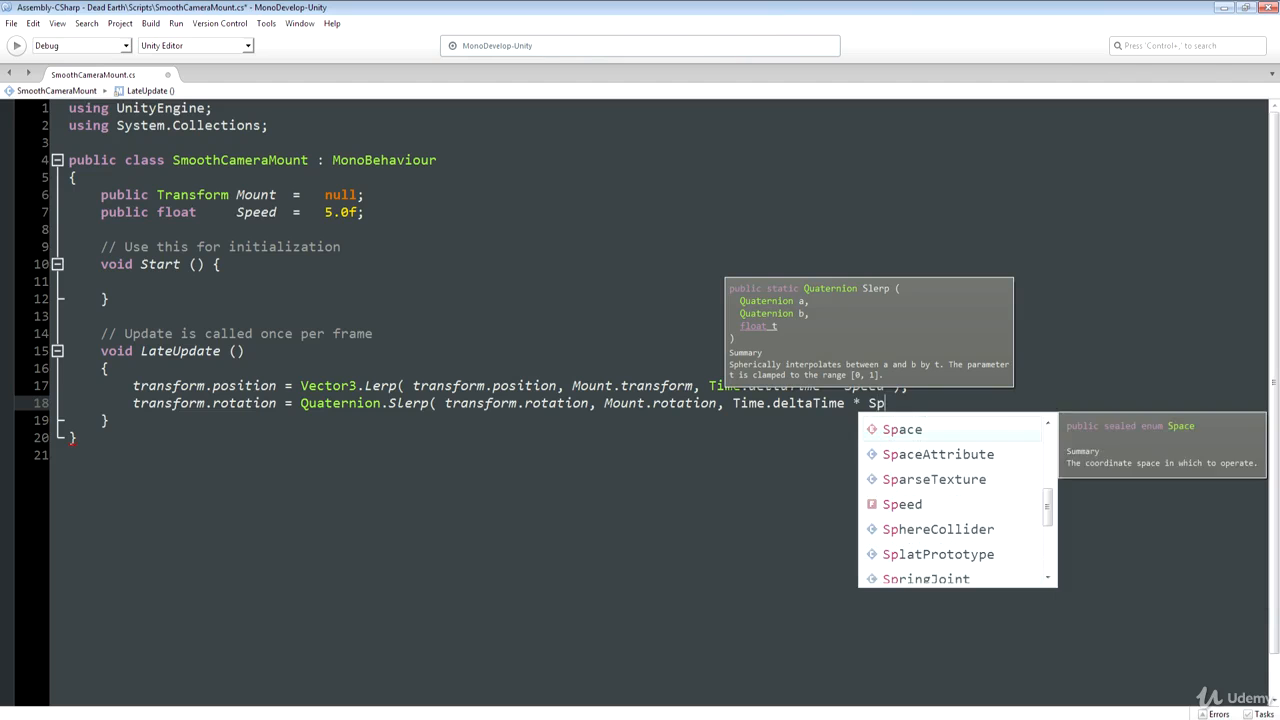
# - Save the script, switch to Unity and open the reported compile error in the script
pyautogui.click(11, 23)
pyautogui.click(31, 81)
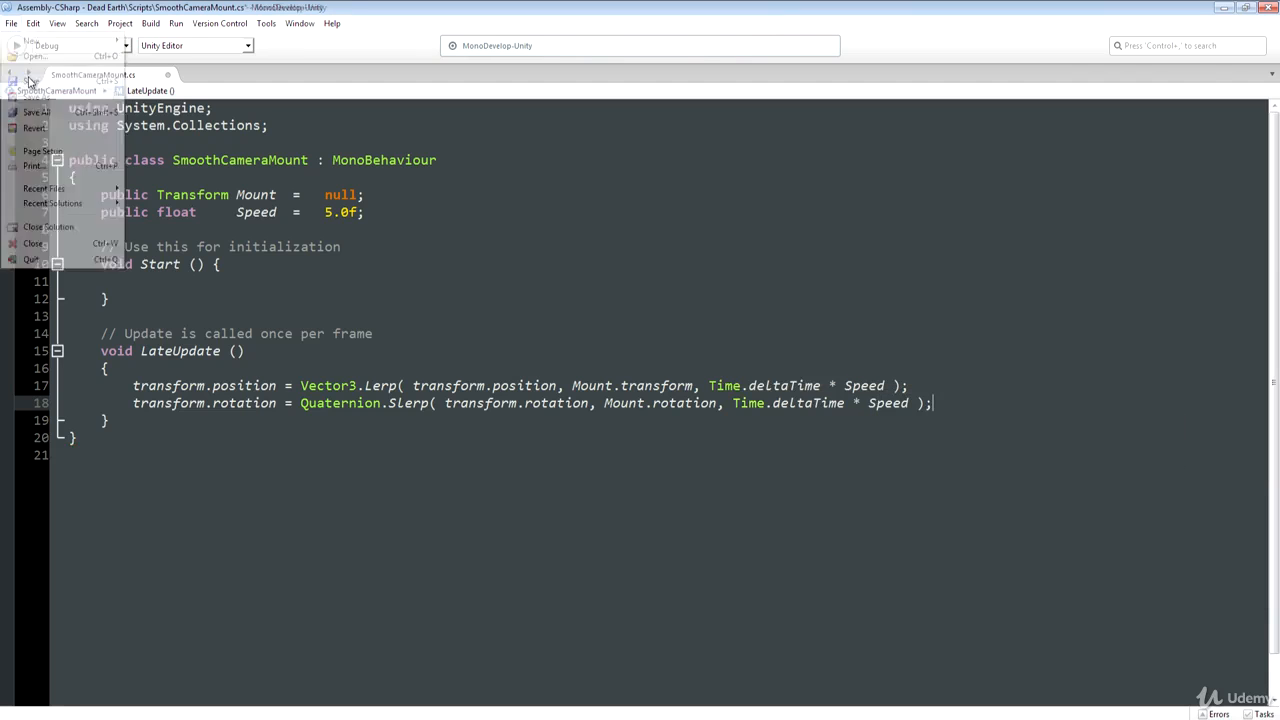
pyautogui.hotkey('alt', 'Tab')
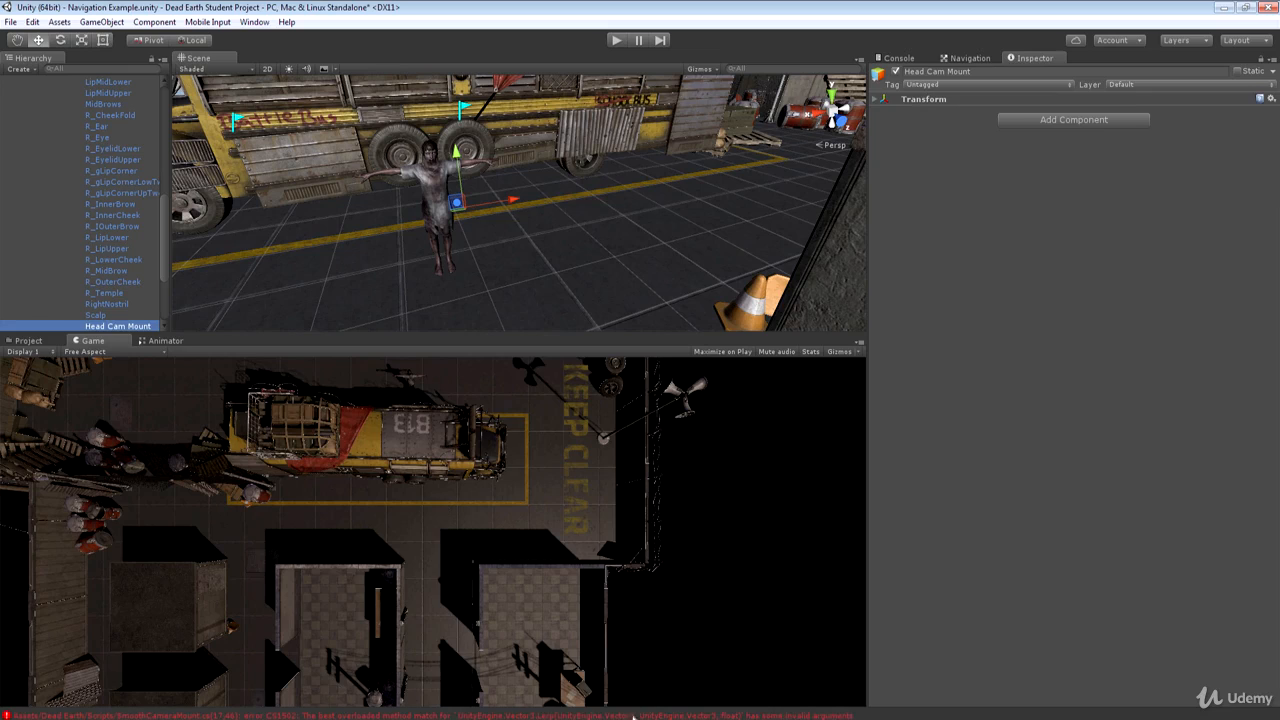
pyautogui.doubleClick(634, 716)
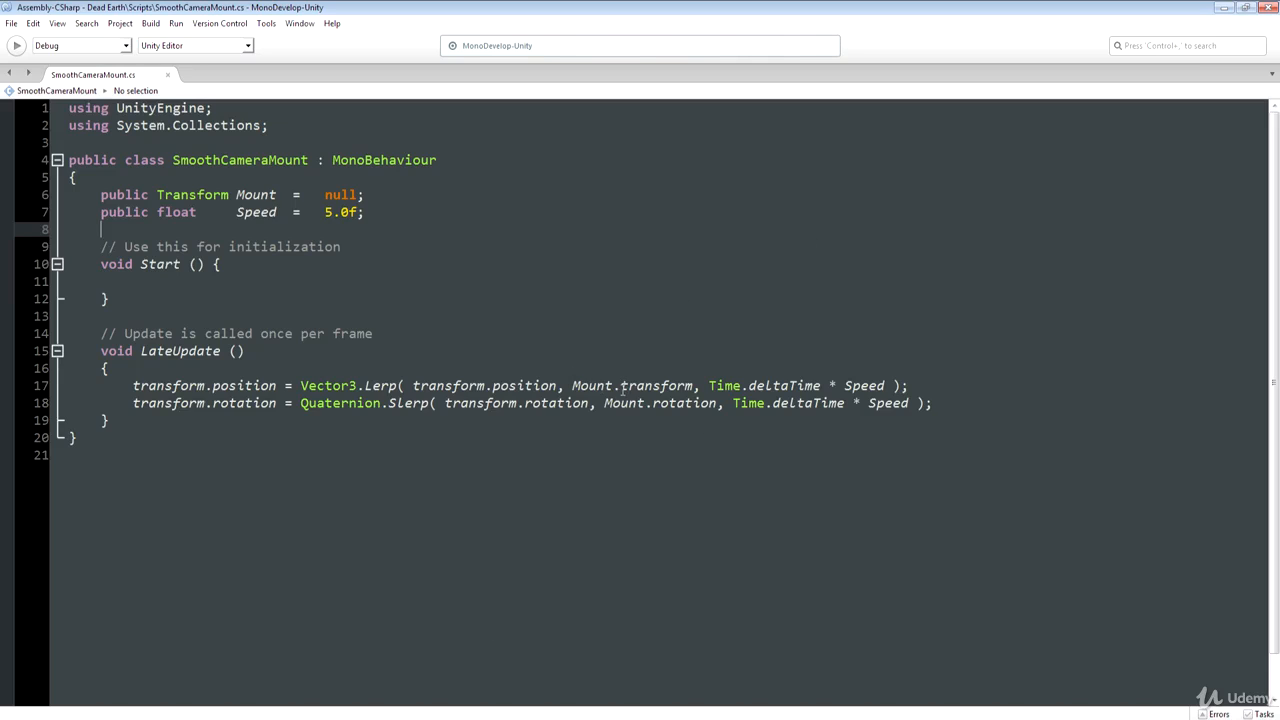
# - Replace Mount.transform with Mount.position in the Lerp call, save the script and return to Unity
pyautogui.click(695, 386)
pyautogui.press('BackSpace')
pyautogui.press('BackSpace')
pyautogui.press('BackSpace')
pyautogui.press('BackSpace')
pyautogui.press('BackSpace')
pyautogui.press('BackSpace')
pyautogui.press('BackSpace')
pyautogui.press('BackSpace')
pyautogui.press('BackSpace')
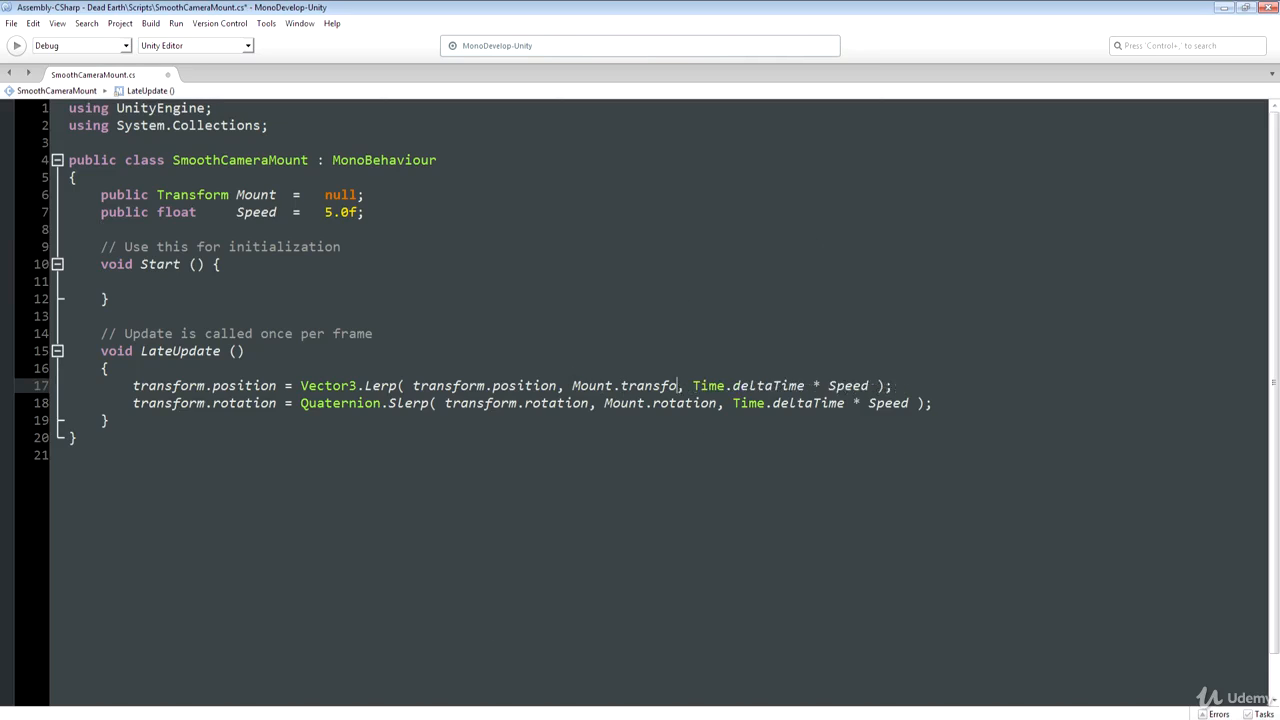
pyautogui.write('position')
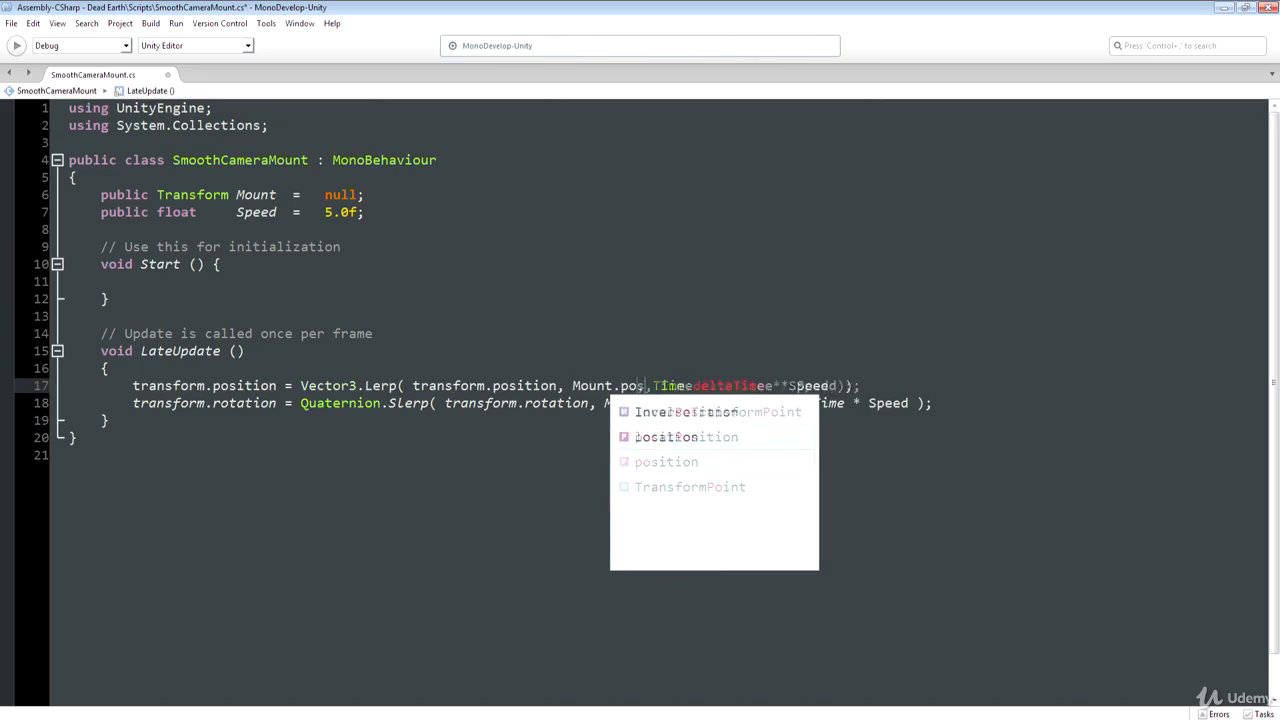
pyautogui.click(607, 247)
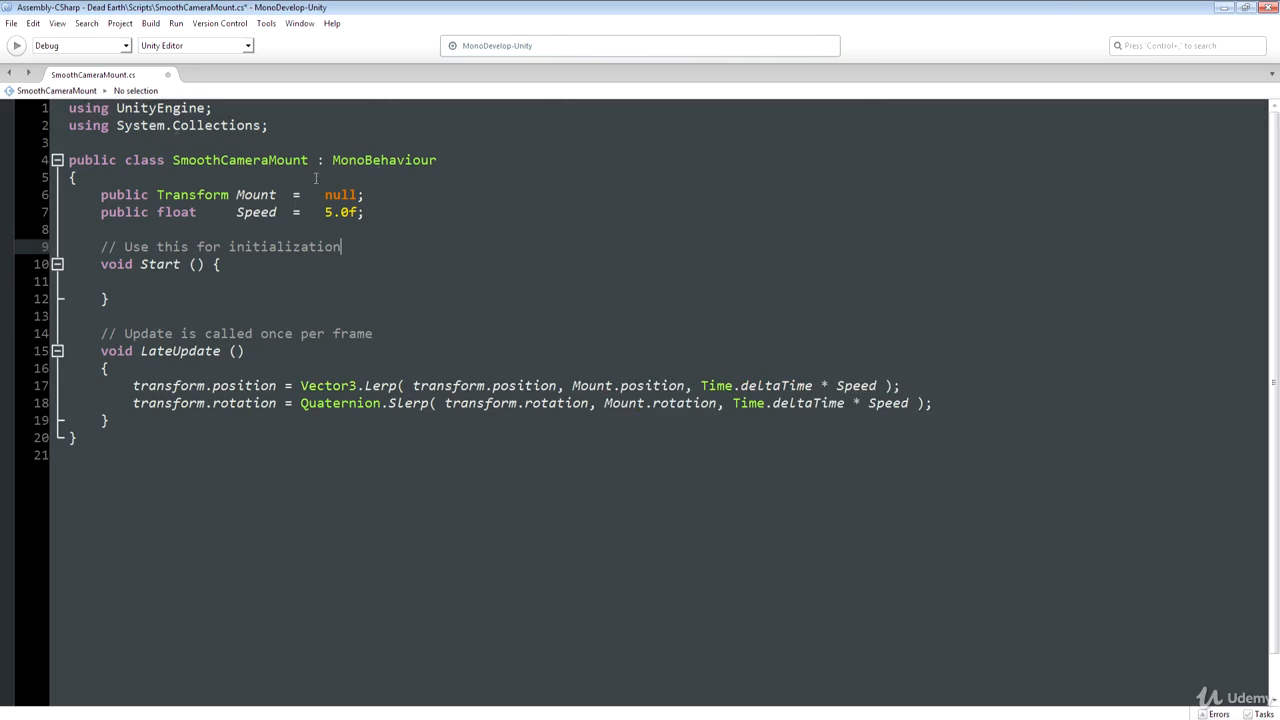
pyautogui.click(11, 23)
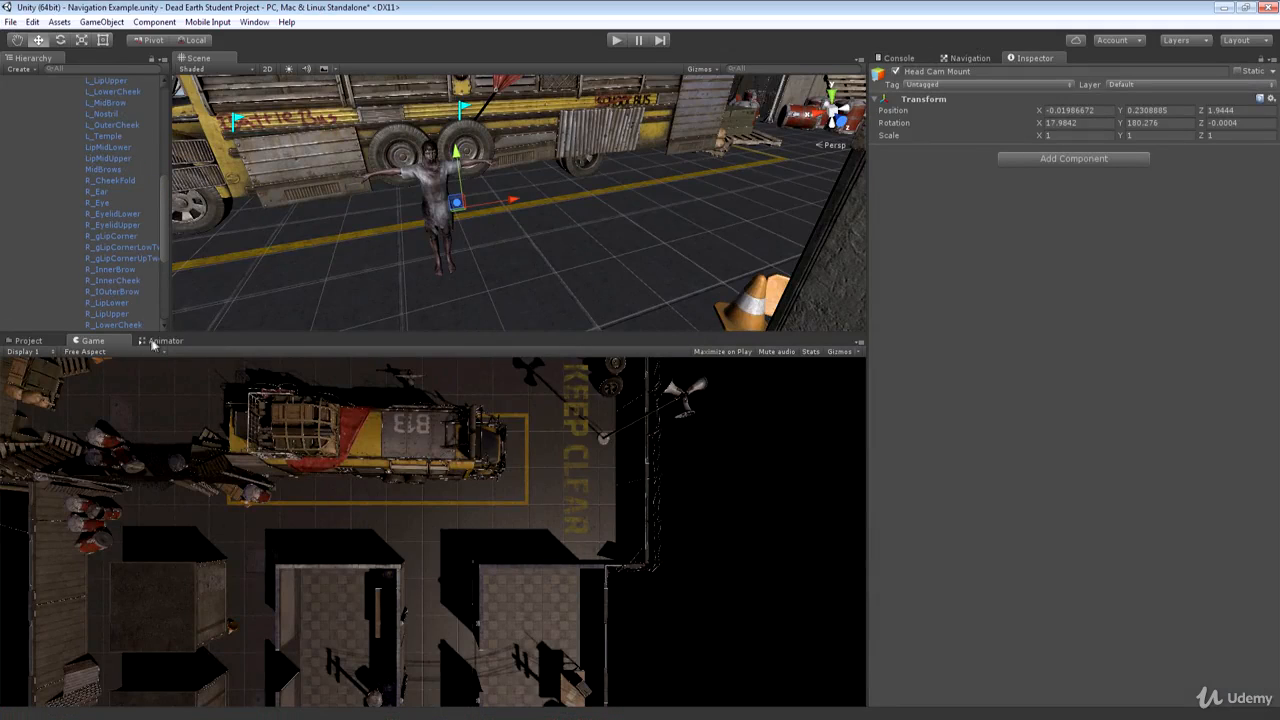
# - Assign Head Cam Mount as the Mount of Main Camera's Smooth Camera Mount script
pyautogui.moveTo(162, 232); pyautogui.dragTo(157, 322)
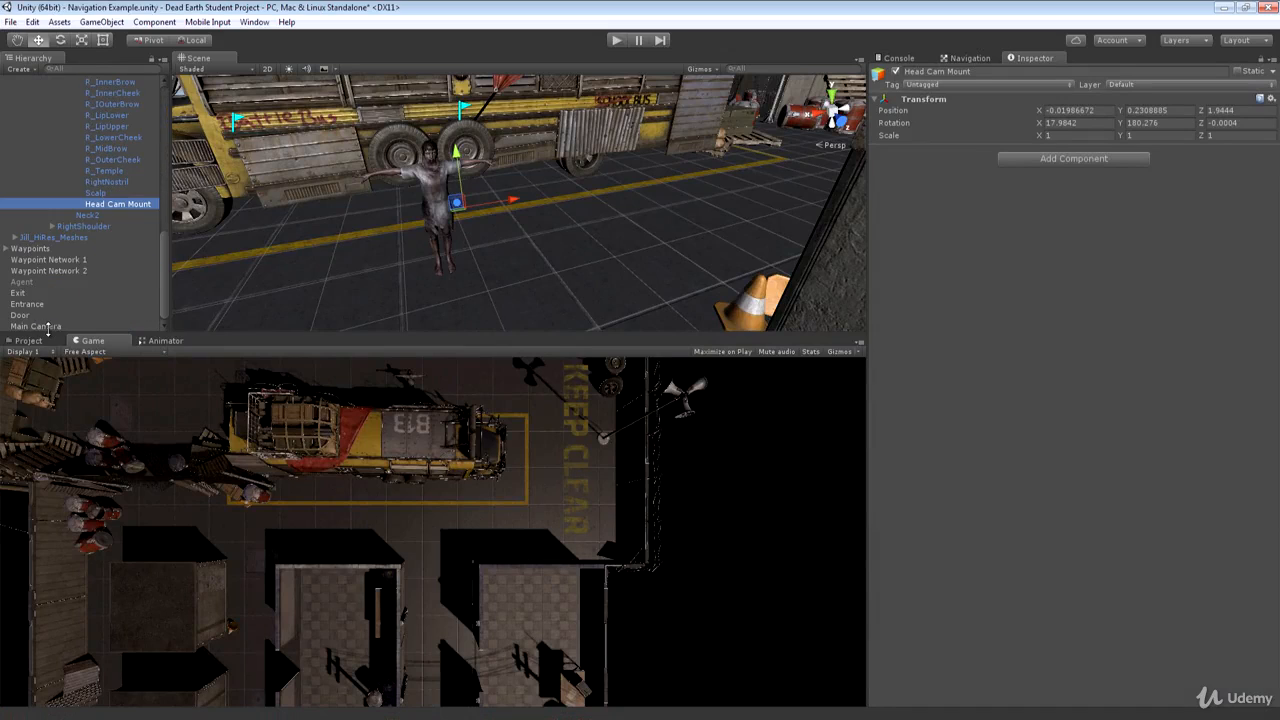
pyautogui.click(36, 326)
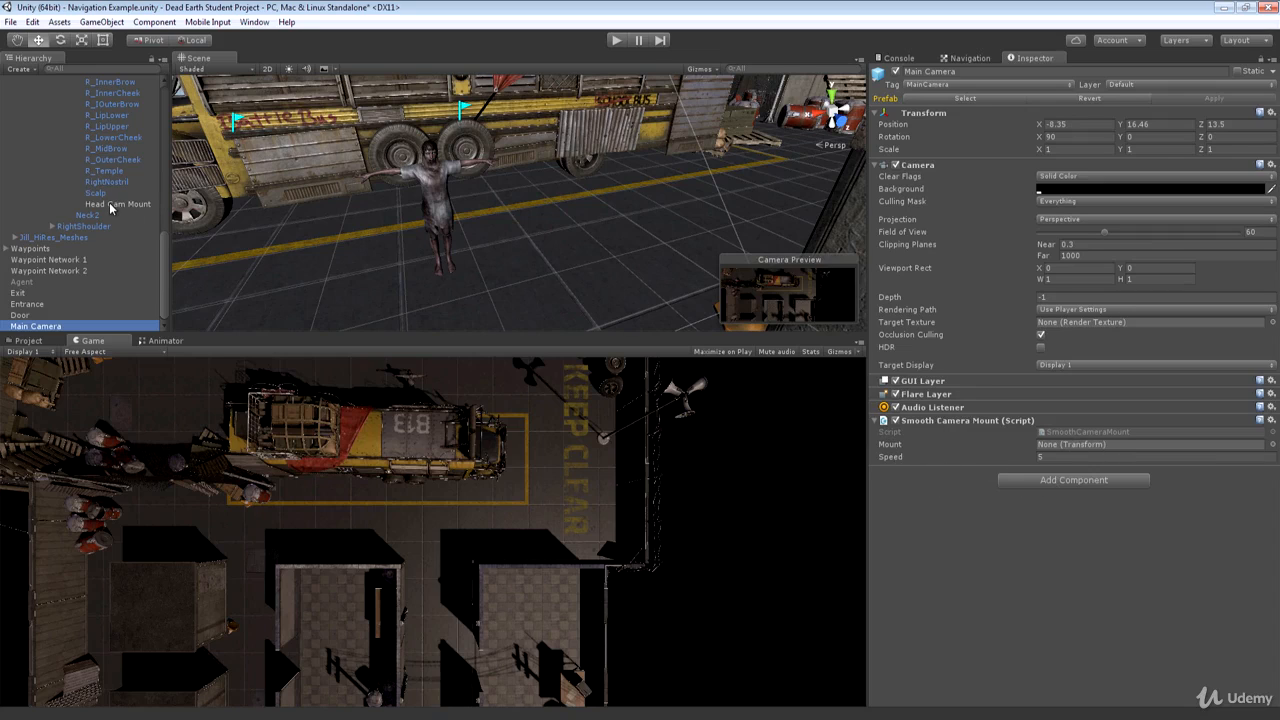
pyautogui.moveTo(110, 207); pyautogui.dragTo(1143, 450)
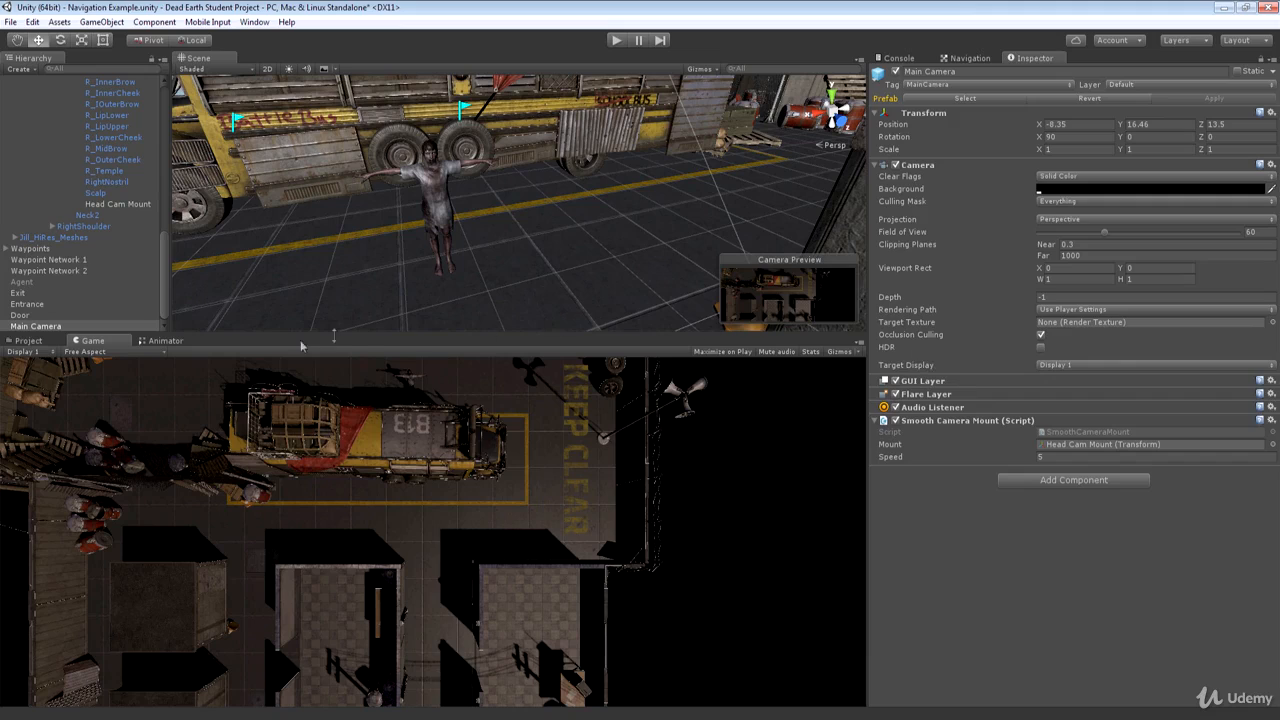
# - Play the scene with an enlarged Game view to check the camera's following motion, then stop it and enlarge the Scene view again
pyautogui.moveTo(474, 332); pyautogui.dragTo(476, 240)
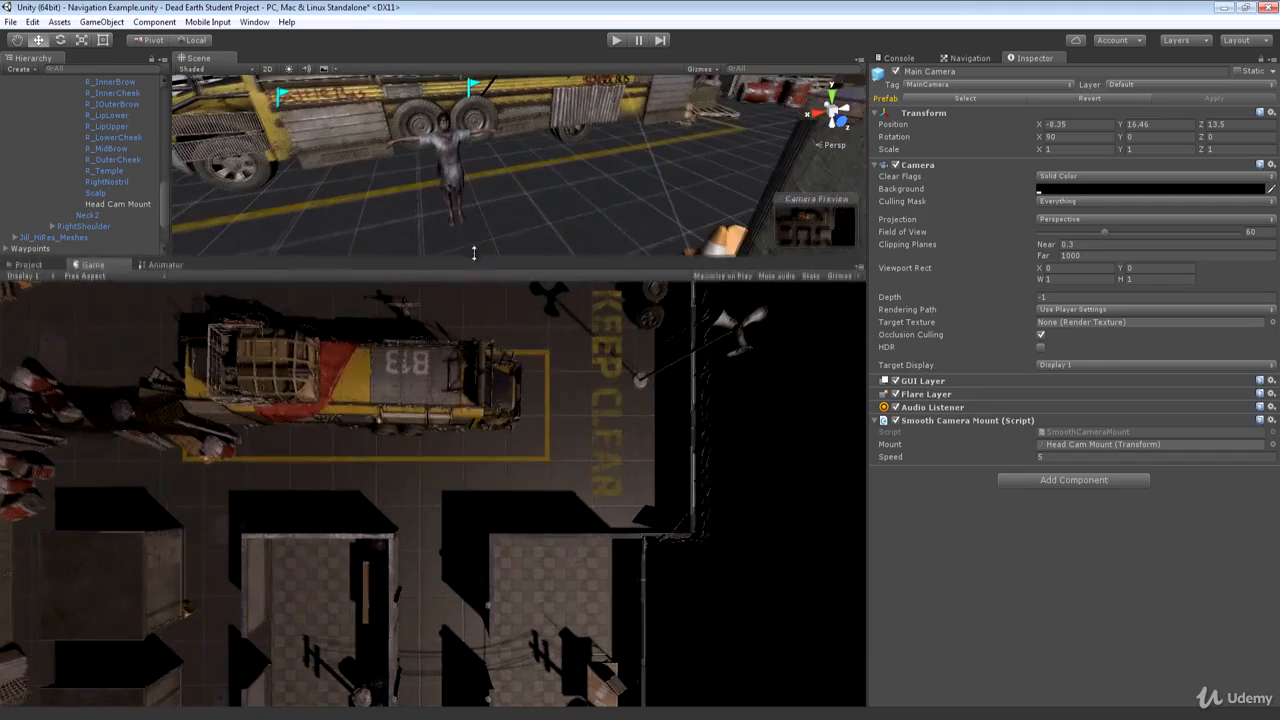
pyautogui.click(616, 41)
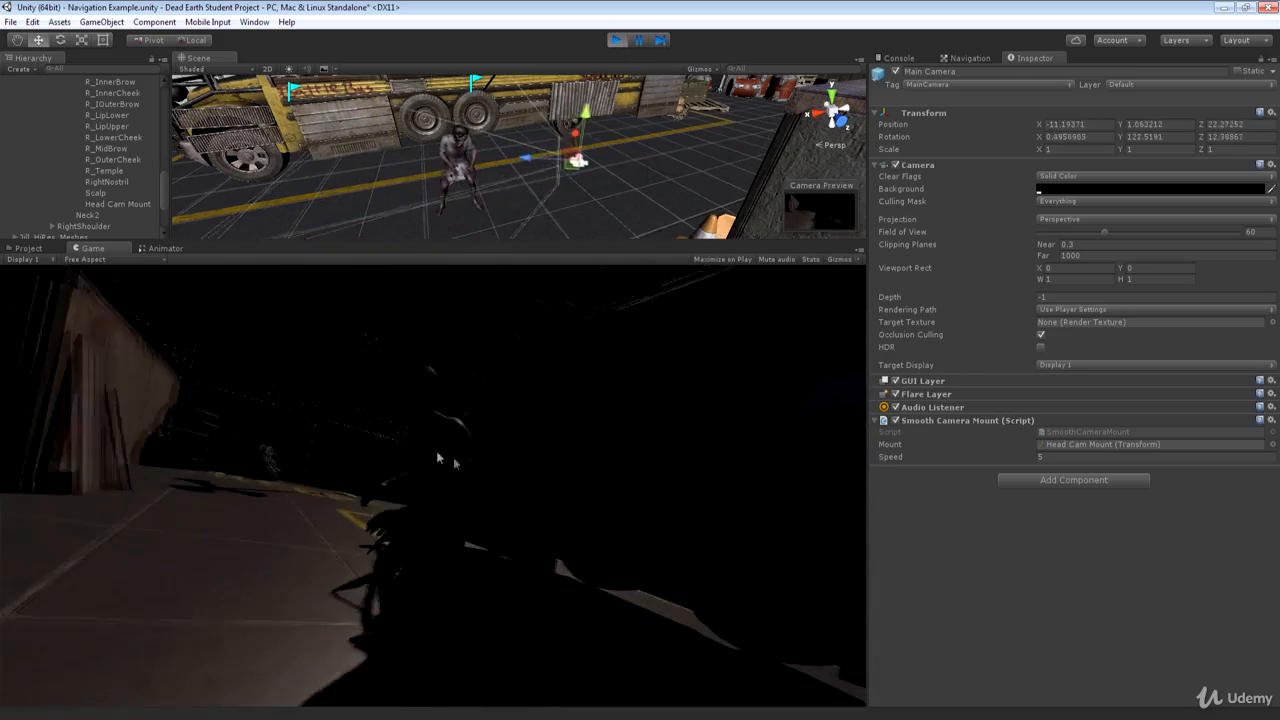
pyautogui.hotkey('ctrl', 'p')
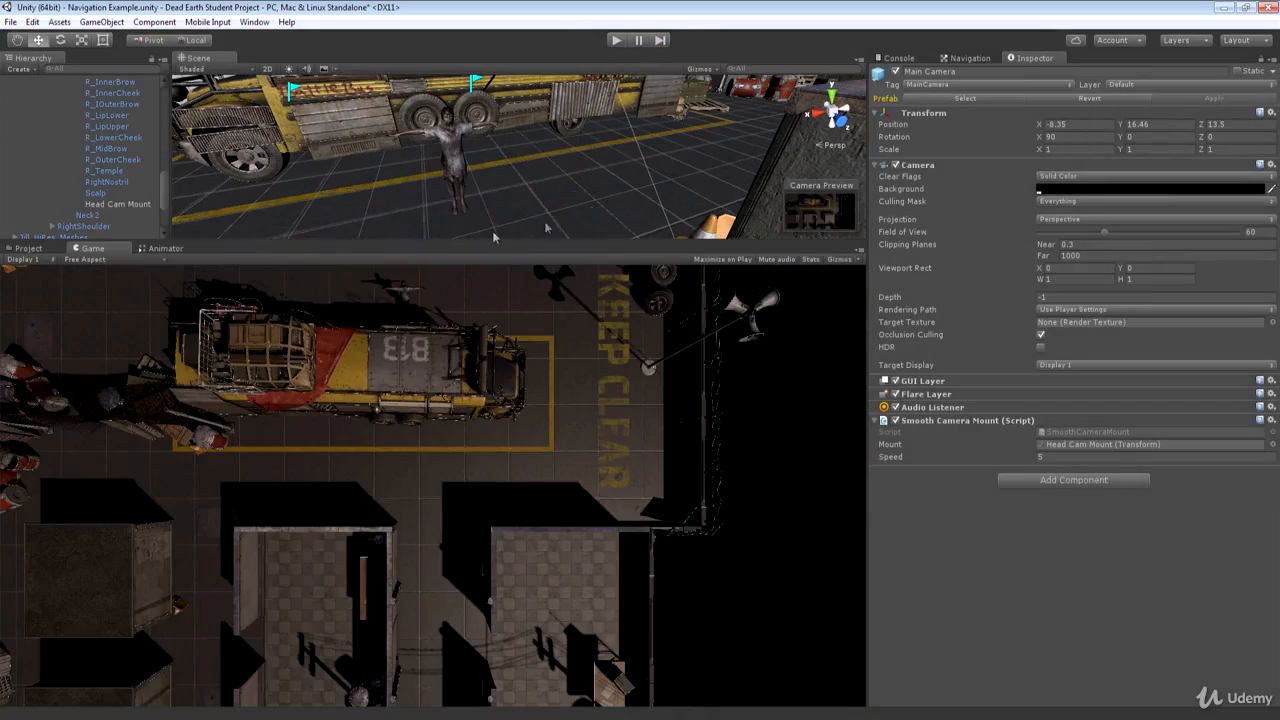
pyautogui.moveTo(306, 241); pyautogui.dragTo(300, 399)
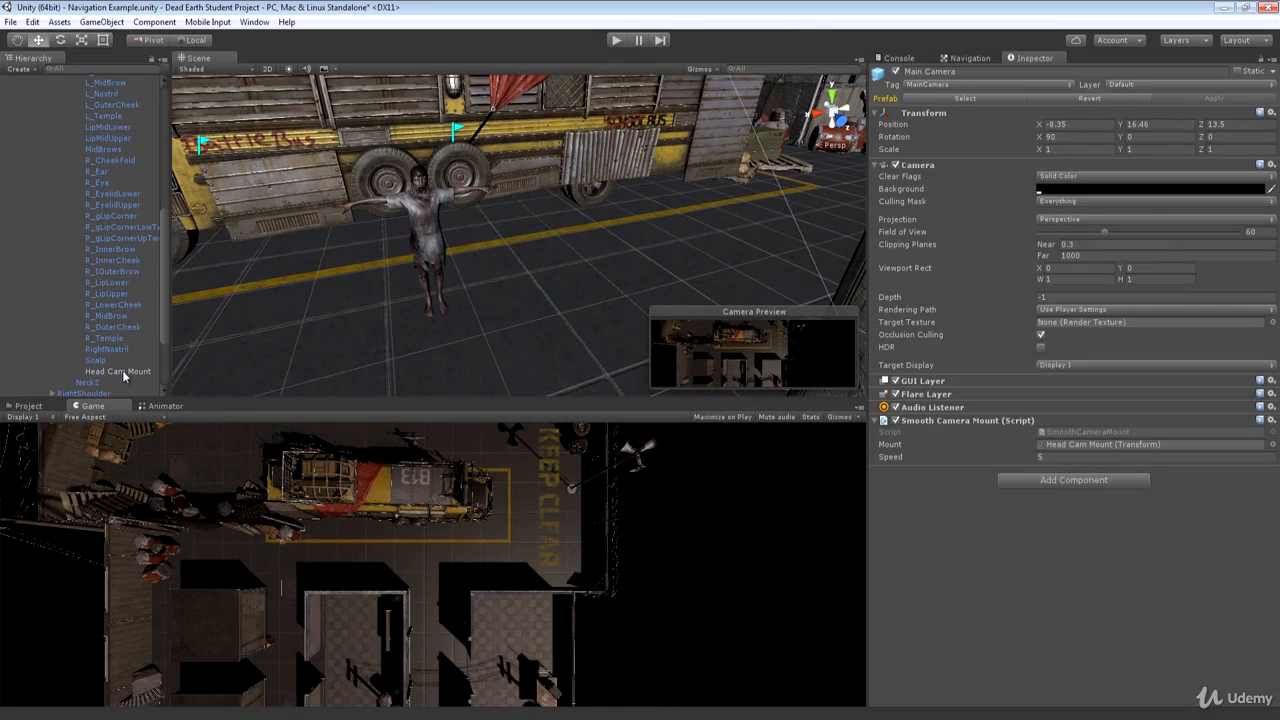
# - Reparent Head Cam Mount under Spine1 and align it with a Scene view looking from above and behind the zombie
pyautogui.click(120, 371)
pyautogui.moveTo(138, 90); pyautogui.dragTo(113, 148)
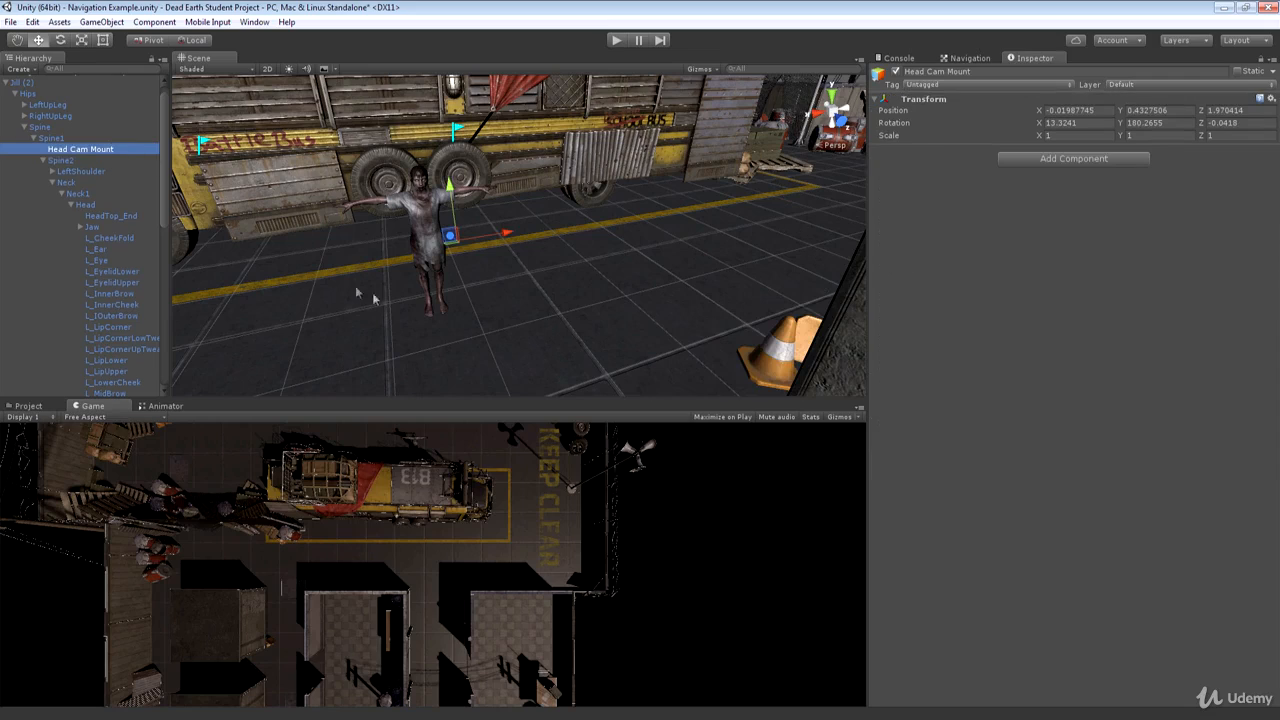
pyautogui.moveTo(373, 298); pyautogui.dragTo(917, 320, button='right')
pyautogui.press('s')
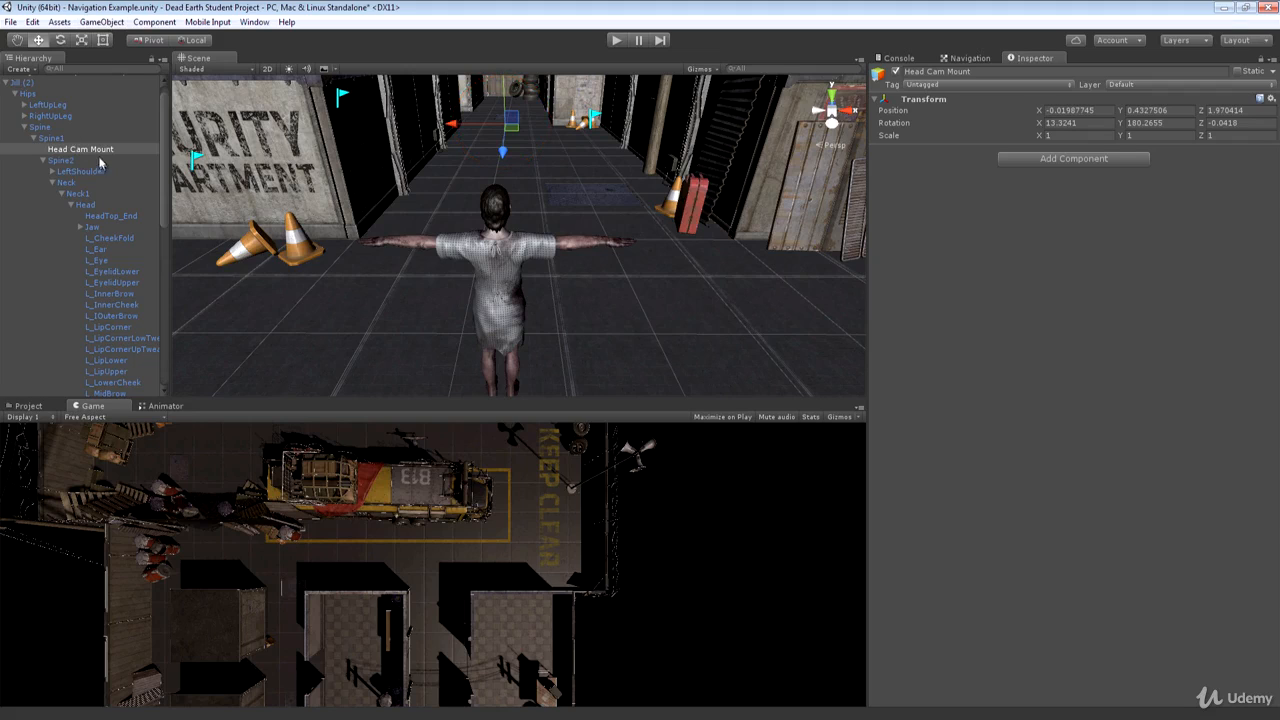
pyautogui.click(108, 22)
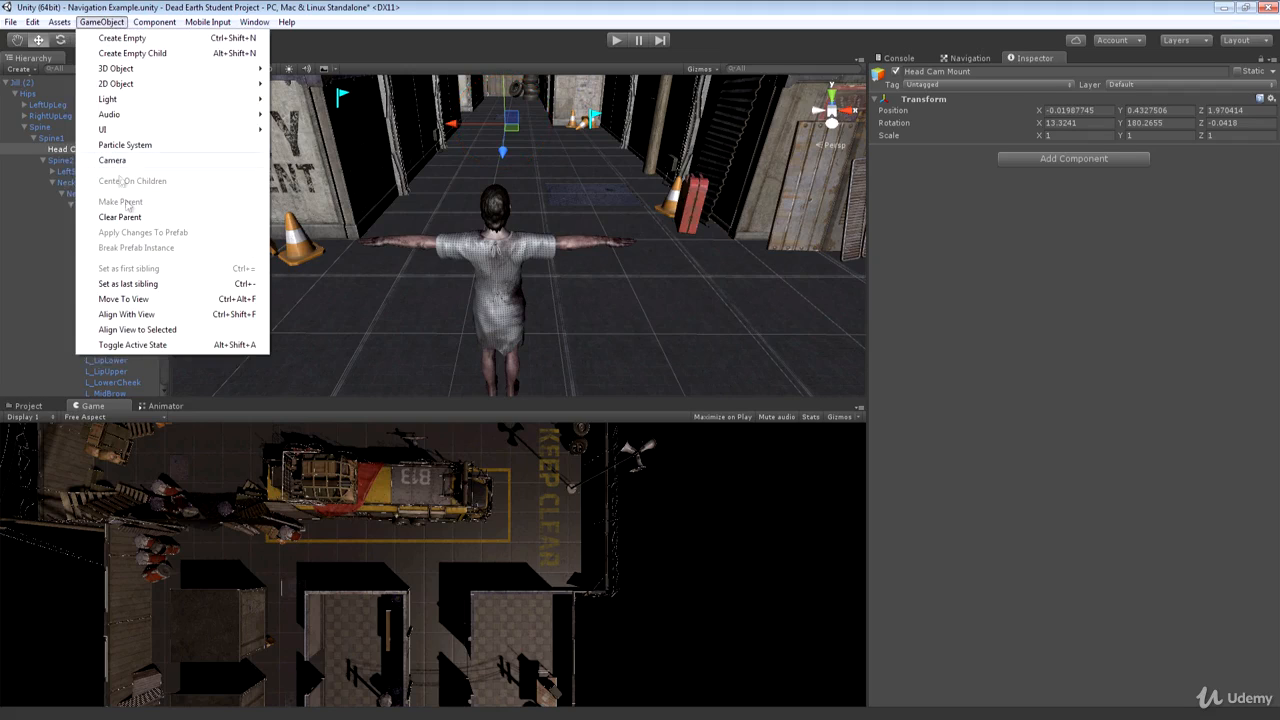
pyautogui.click(138, 318)
# - Play the scene to check the camera's framing from the realigned Head Cam Mount, and stop it
pyautogui.moveTo(432, 275)
pyautogui.mouseDown(button='right')
pyautogui.moveTo(458, 261)
pyautogui.moveTo(434, 271)
pyautogui.mouseUp(button='right')
pyautogui.press('s')
pyautogui.press('d')
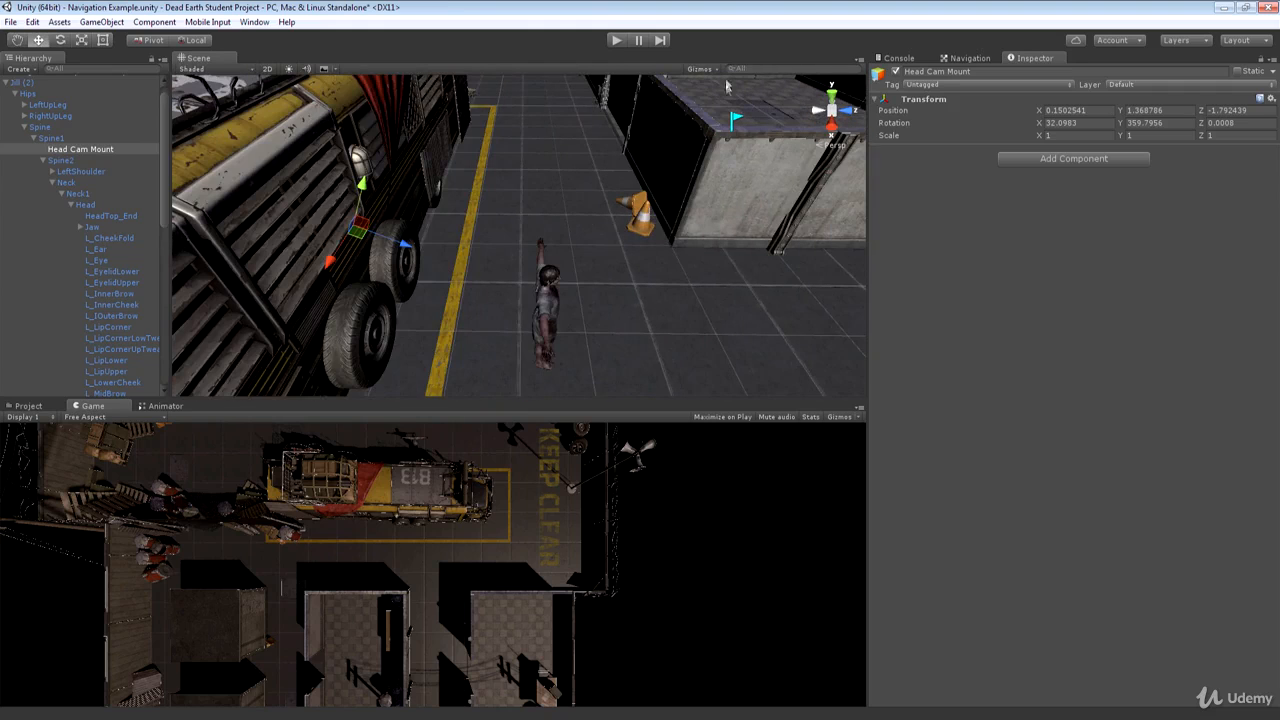
pyautogui.click(617, 41)
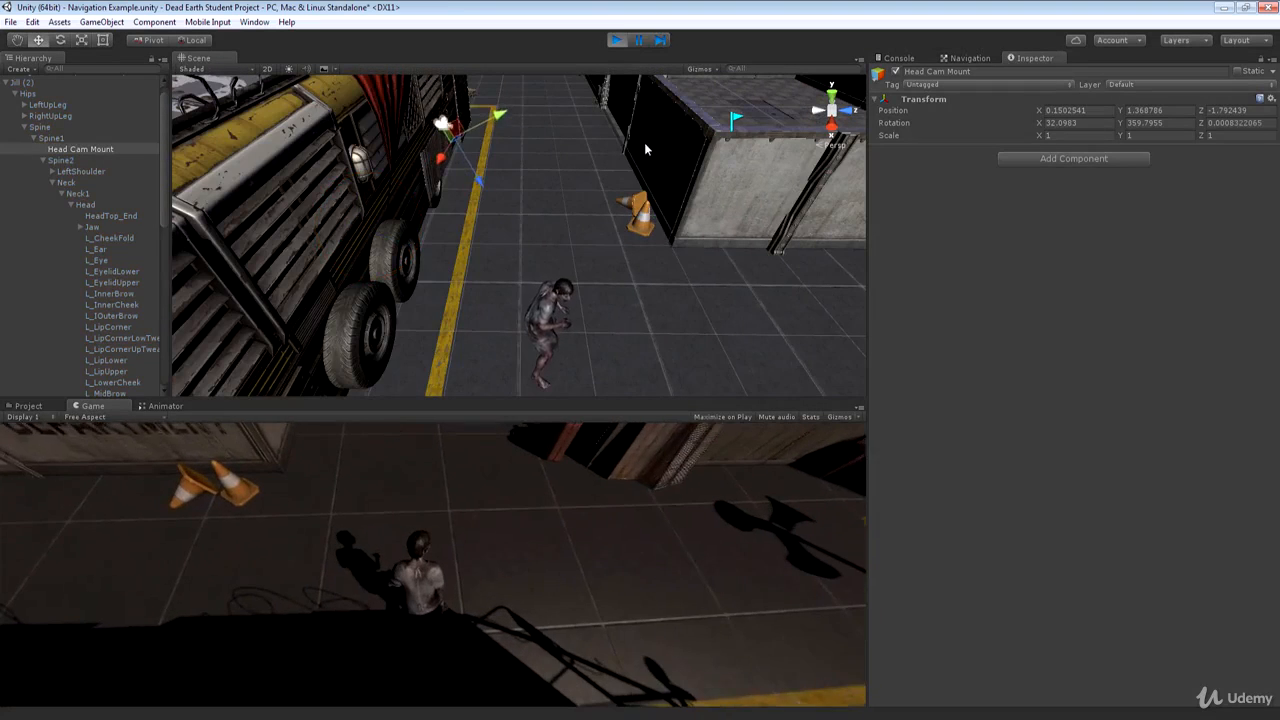
pyautogui.click(617, 41)
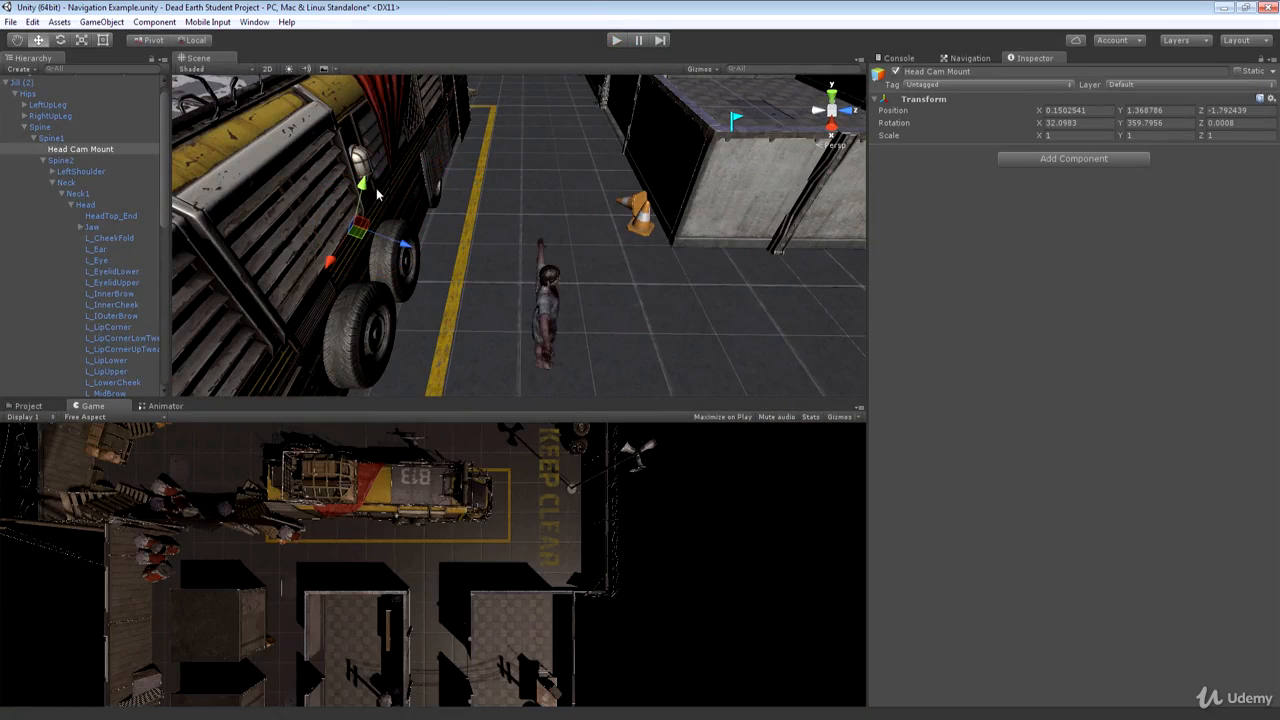
# - Move Head Cam Mount to about Y 0.653, Z -1.938, play the scene briefly to check the framing and stop it
pyautogui.keyDown('alt'); pyautogui.moveTo(492, 252); pyautogui.dragTo(447, 272); pyautogui.keyUp('alt')
pyautogui.click(617, 40)
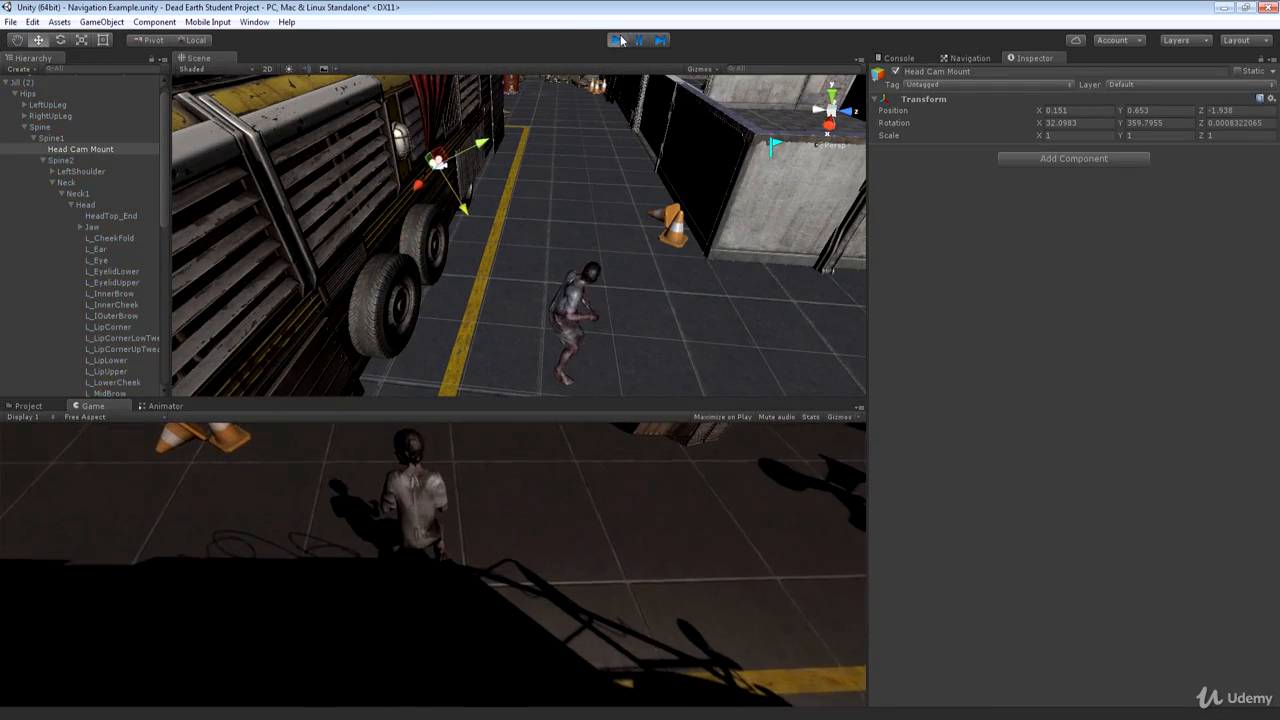
pyautogui.click(626, 40)
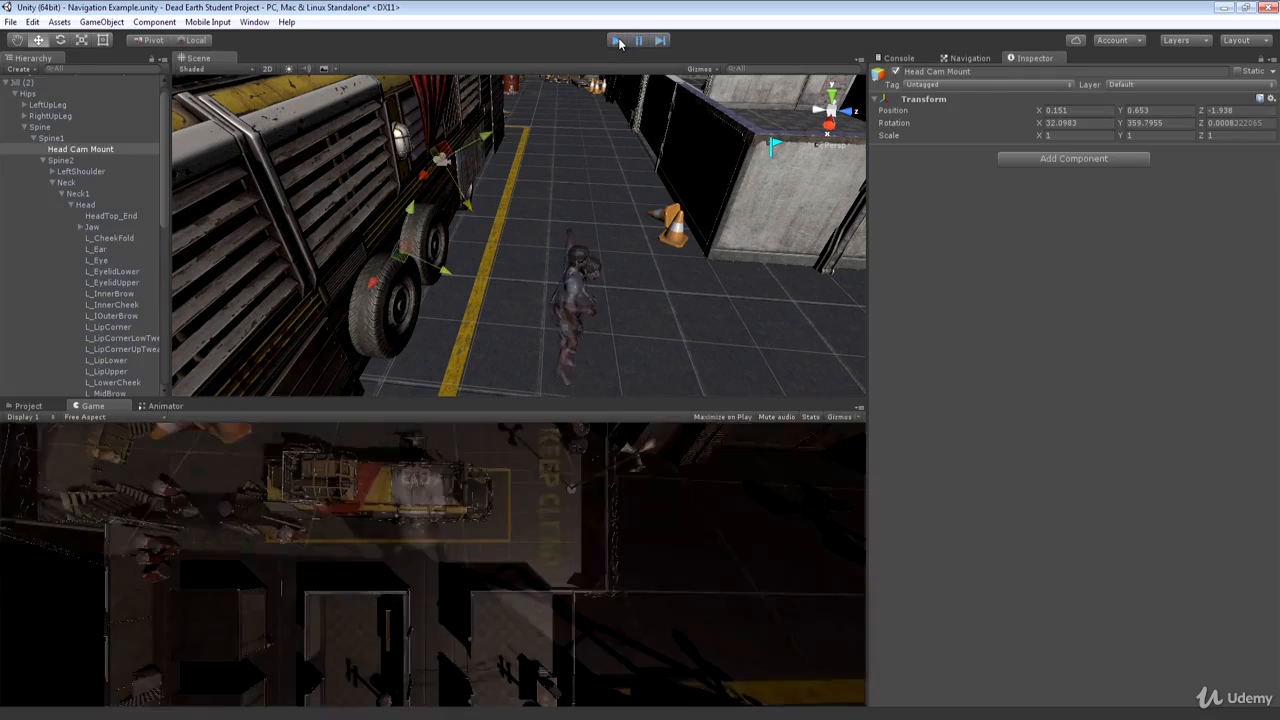
# - Move Head Cam Mount to about Y 1.229, Z -1.058, and test the framing by playing the scene in a maximized Game view
pyautogui.moveTo(432, 264); pyautogui.dragTo(701, 50)
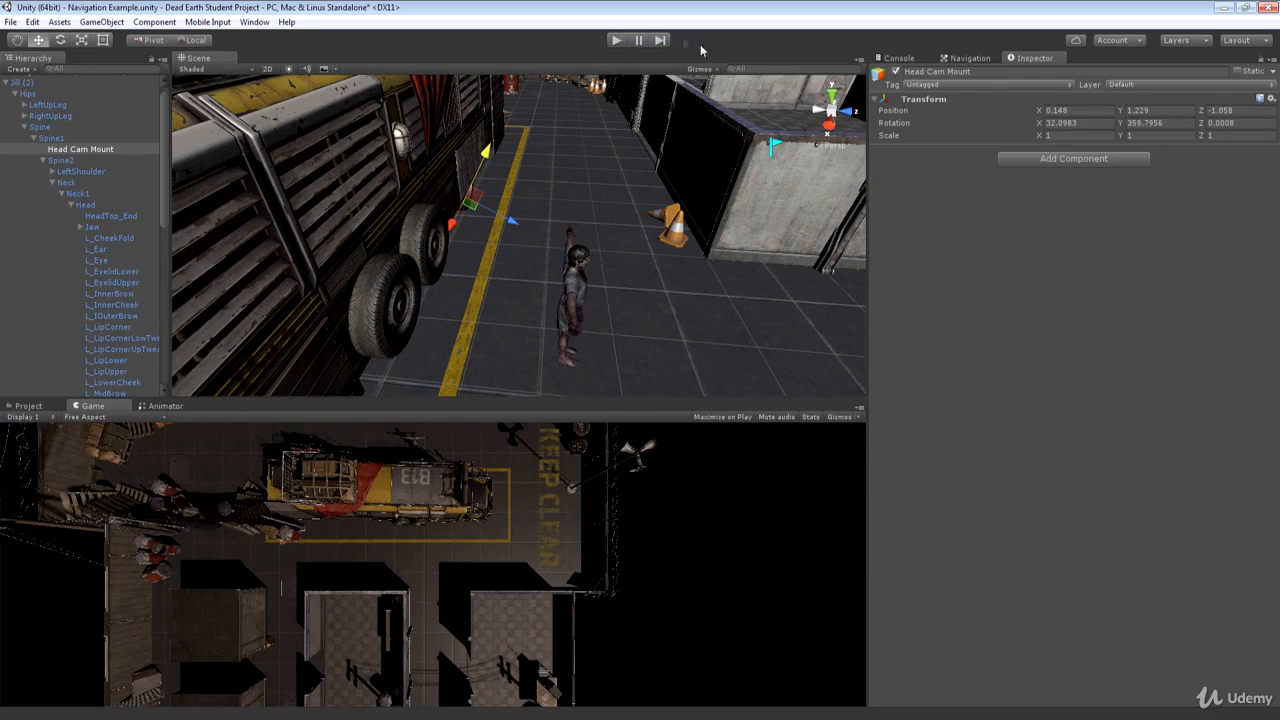
pyautogui.click(614, 40)
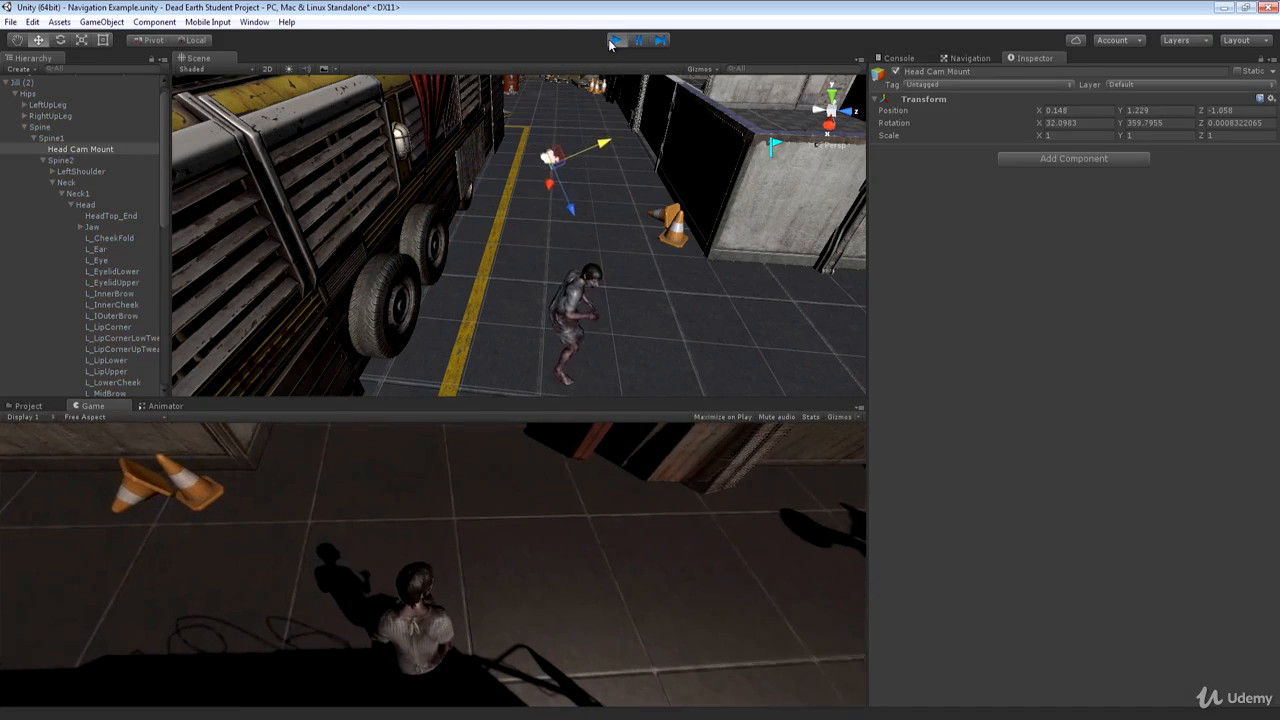
pyautogui.click(860, 412)
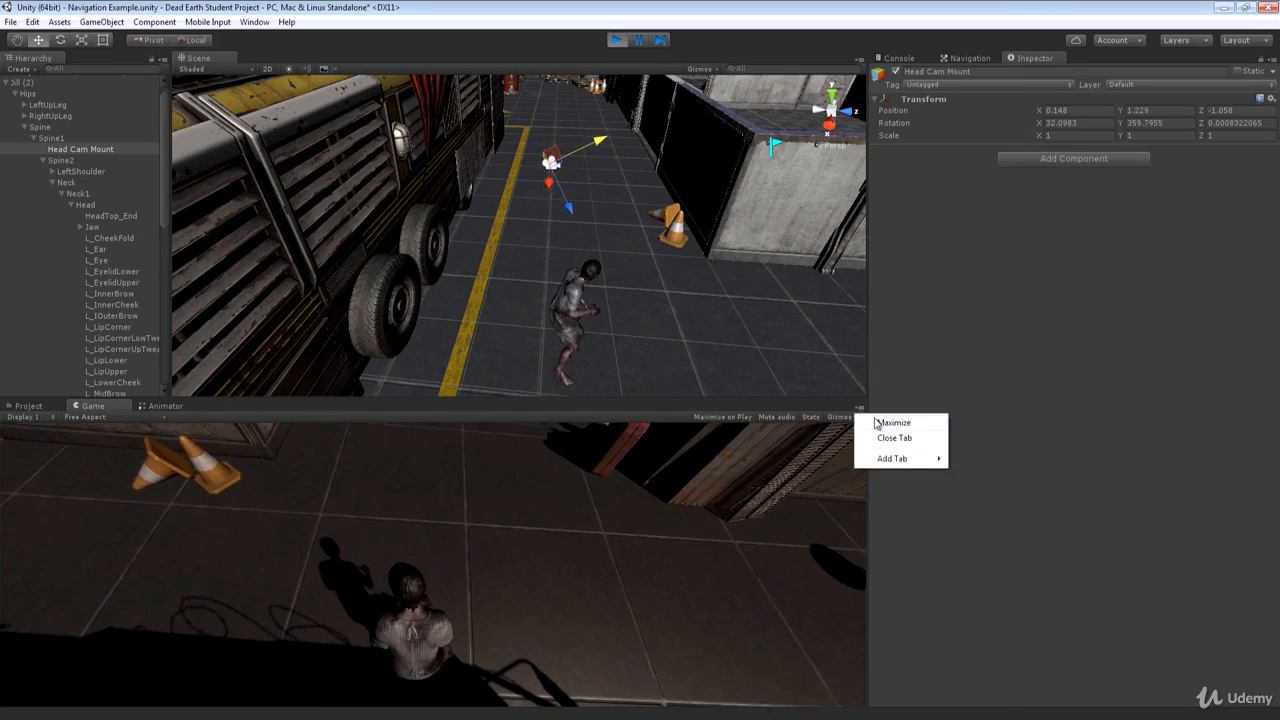
pyautogui.click(877, 421)
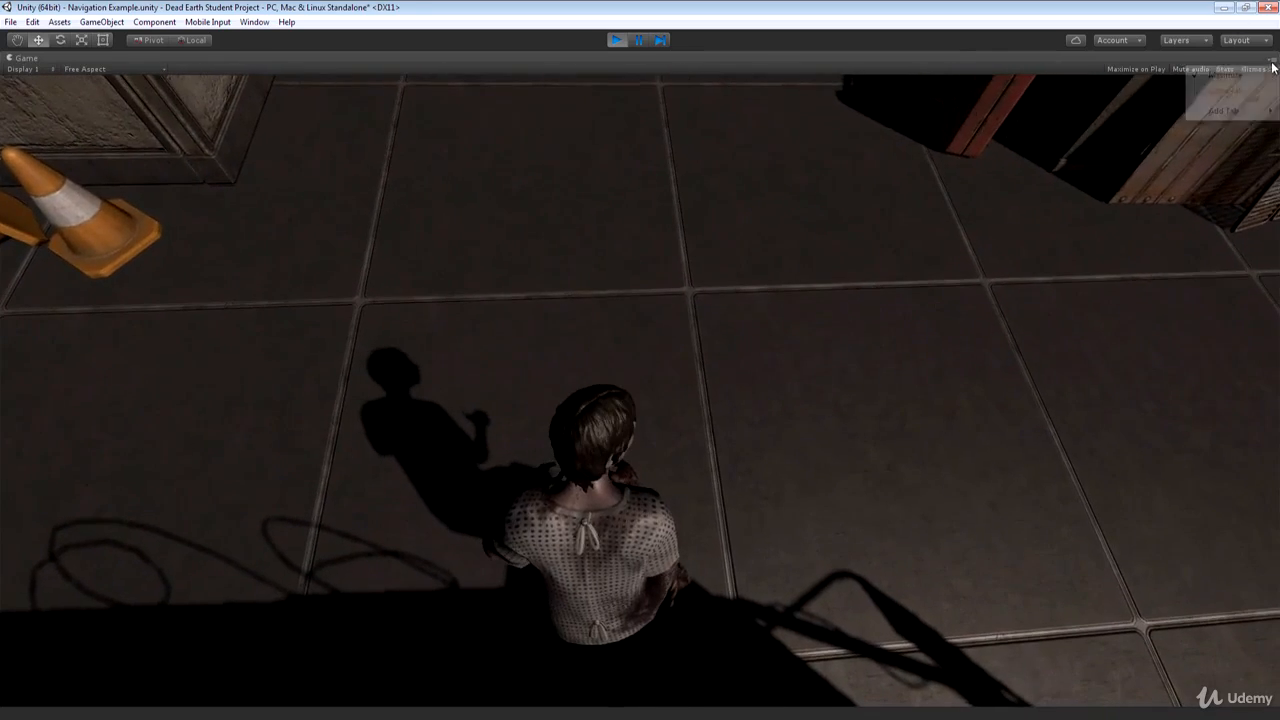
pyautogui.click(1268, 64)
pyautogui.click(1245, 78)
pyautogui.click(615, 40)
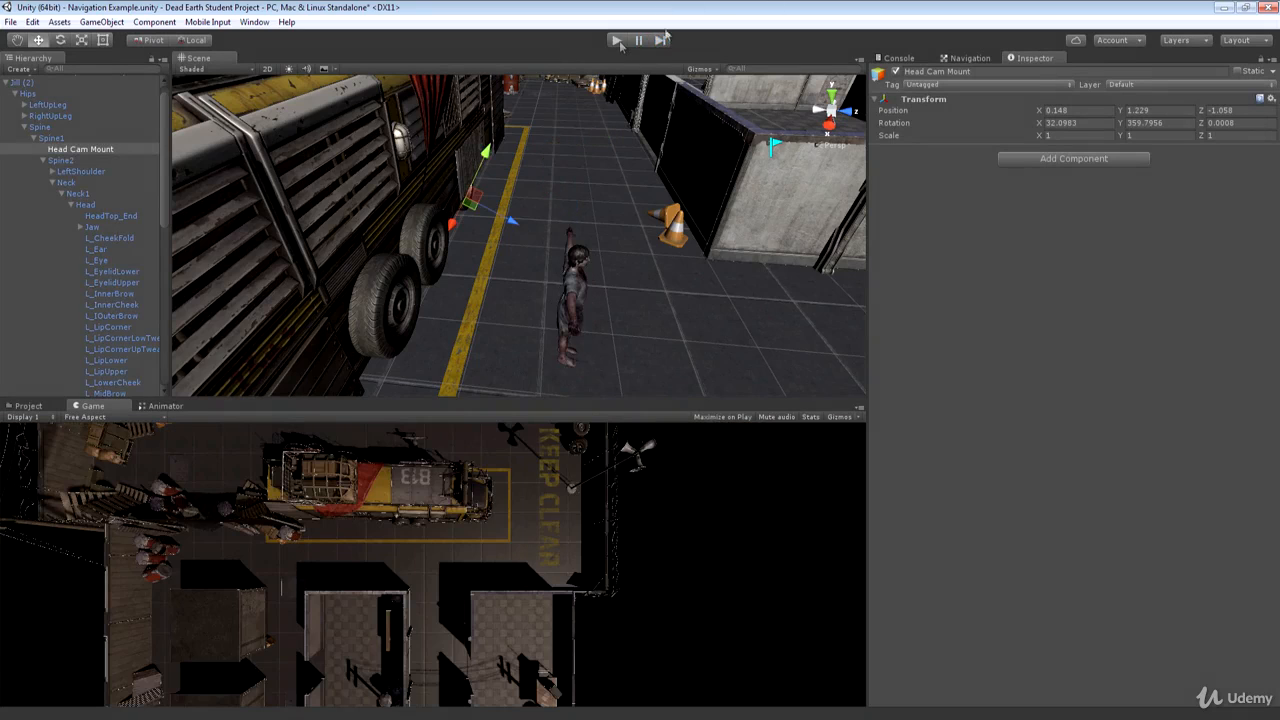
# - Dock the Animator window beside the Scene view and enlarge the Game view below it
pyautogui.moveTo(160, 406); pyautogui.dragTo(268, 58)
pyautogui.click(120, 408)
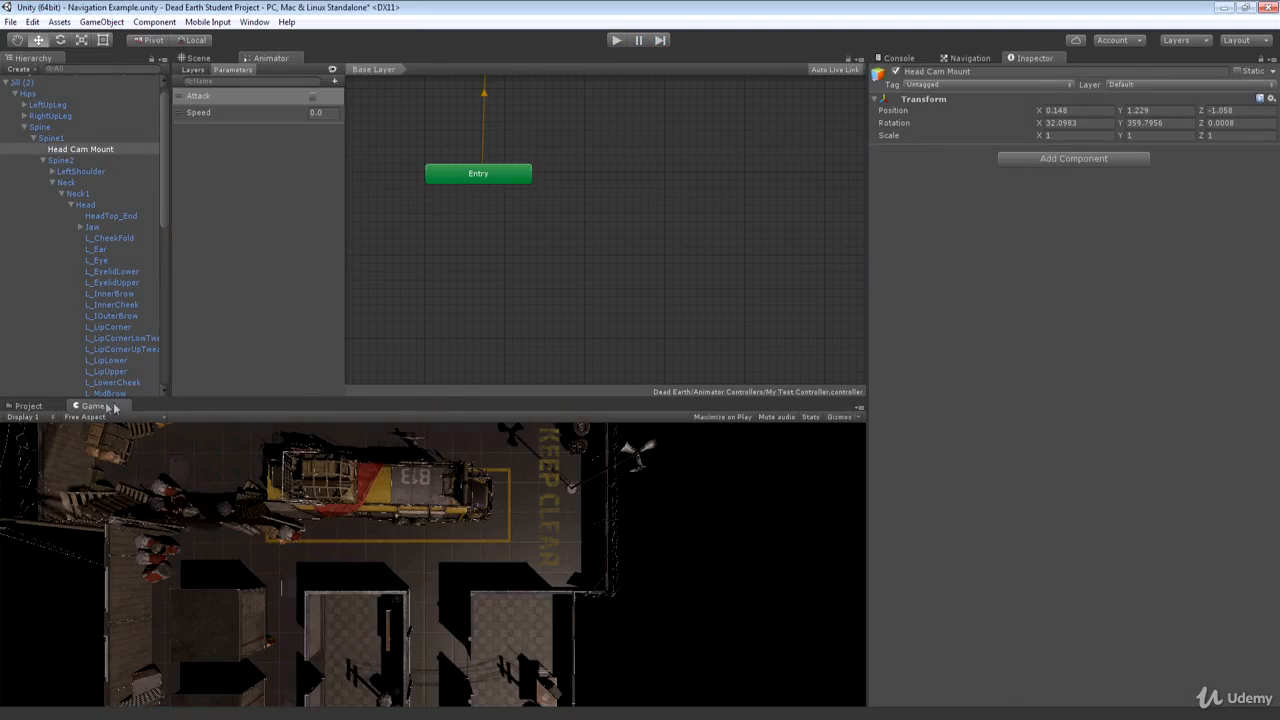
pyautogui.moveTo(437, 397); pyautogui.dragTo(268, 46)
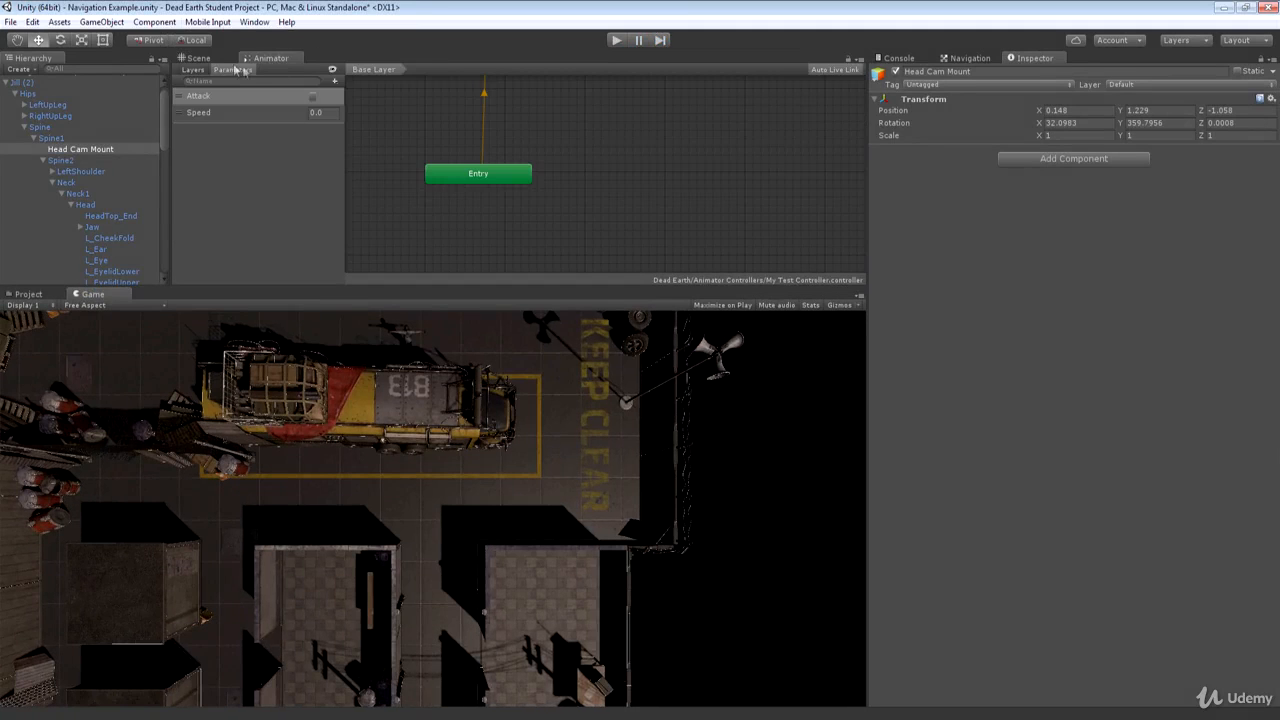
# - Enable the Attack parameter and raise the Attack Layer's weight to its maximum
pyautogui.click(615, 40)
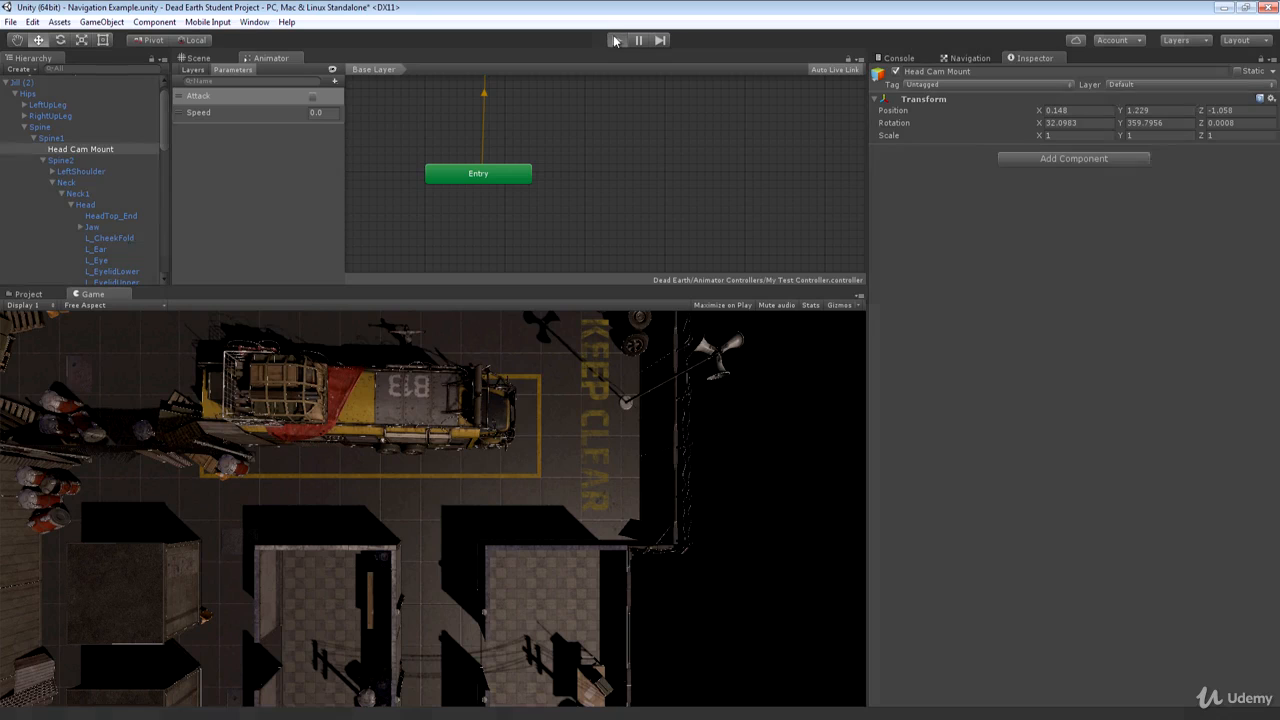
pyautogui.click(313, 95)
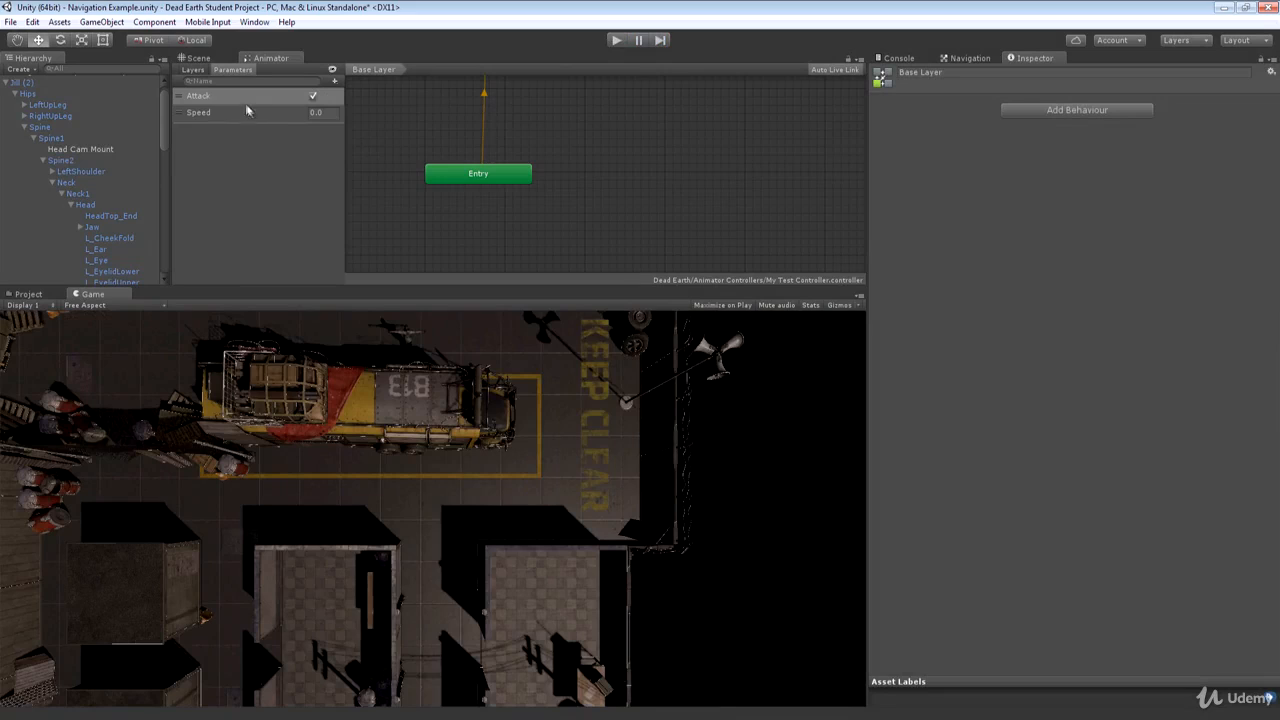
pyautogui.click(193, 70)
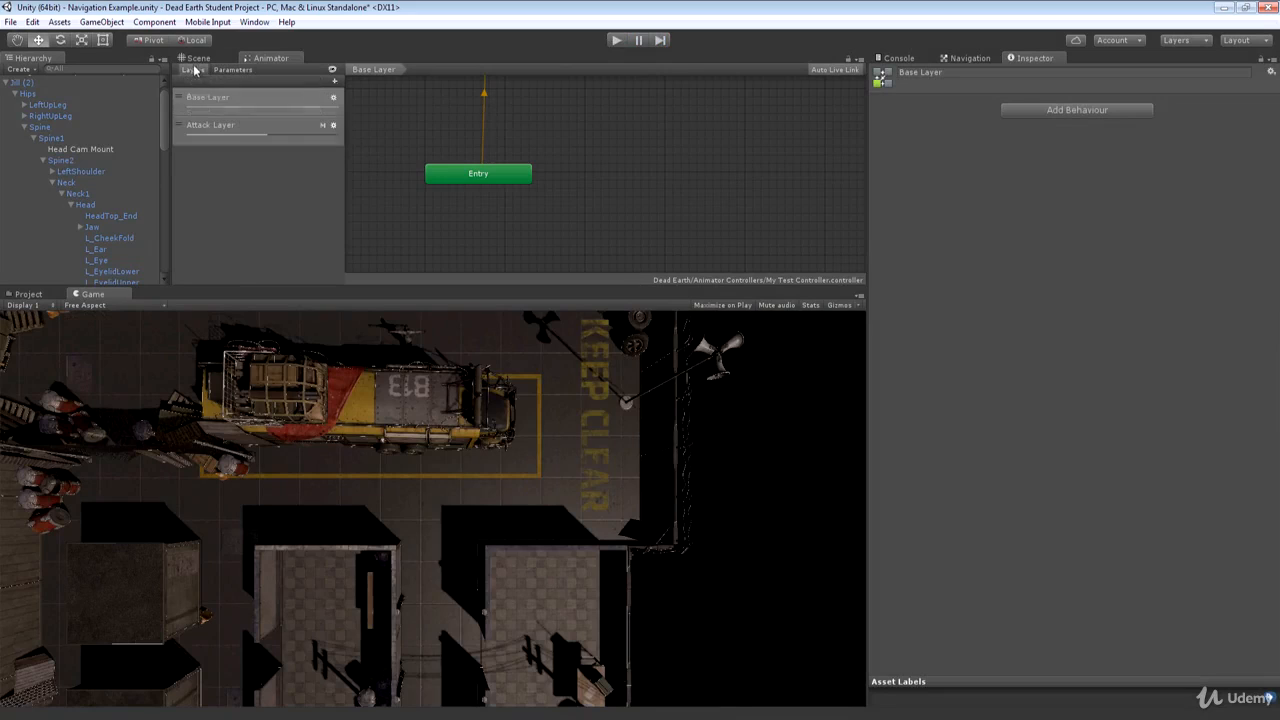
pyautogui.click(216, 128)
pyautogui.click(334, 125)
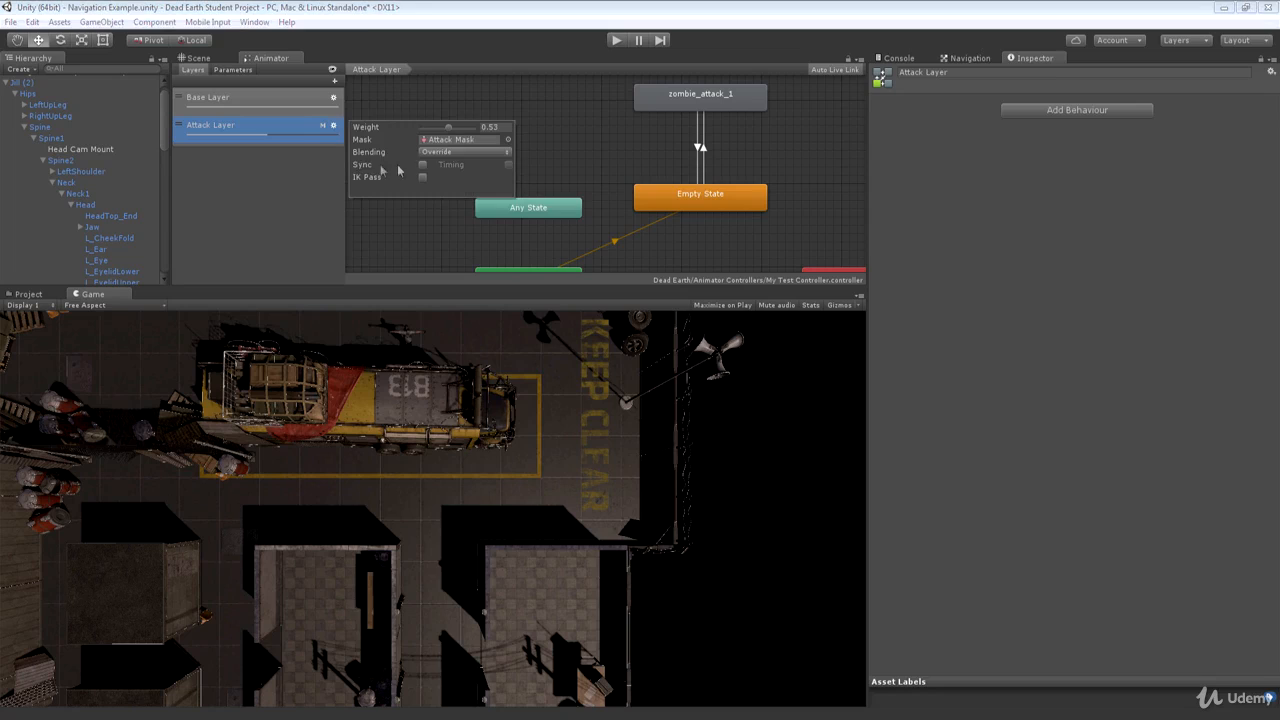
pyautogui.moveTo(466, 130); pyautogui.dragTo(500, 129)
# - Play the scene to check the full-weight attack animation, disable the Attack parameter and stop playback
pyautogui.click(615, 41)
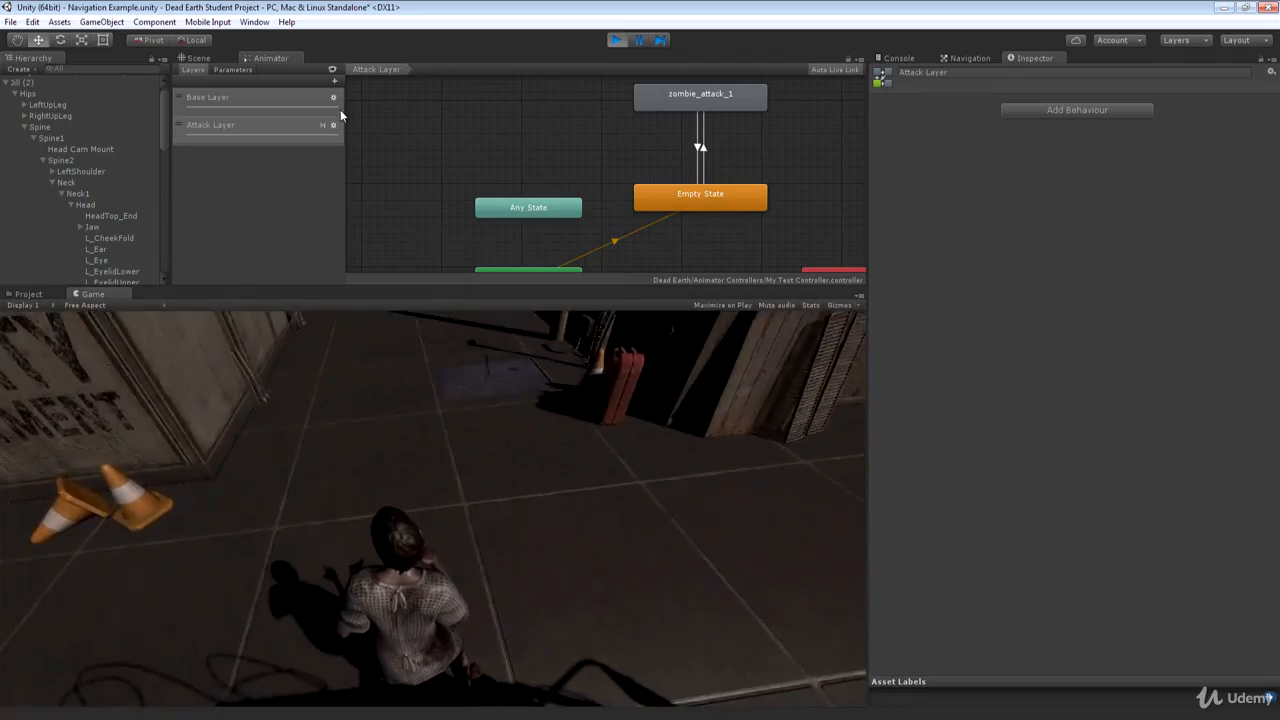
pyautogui.click(233, 69)
pyautogui.click(615, 40)
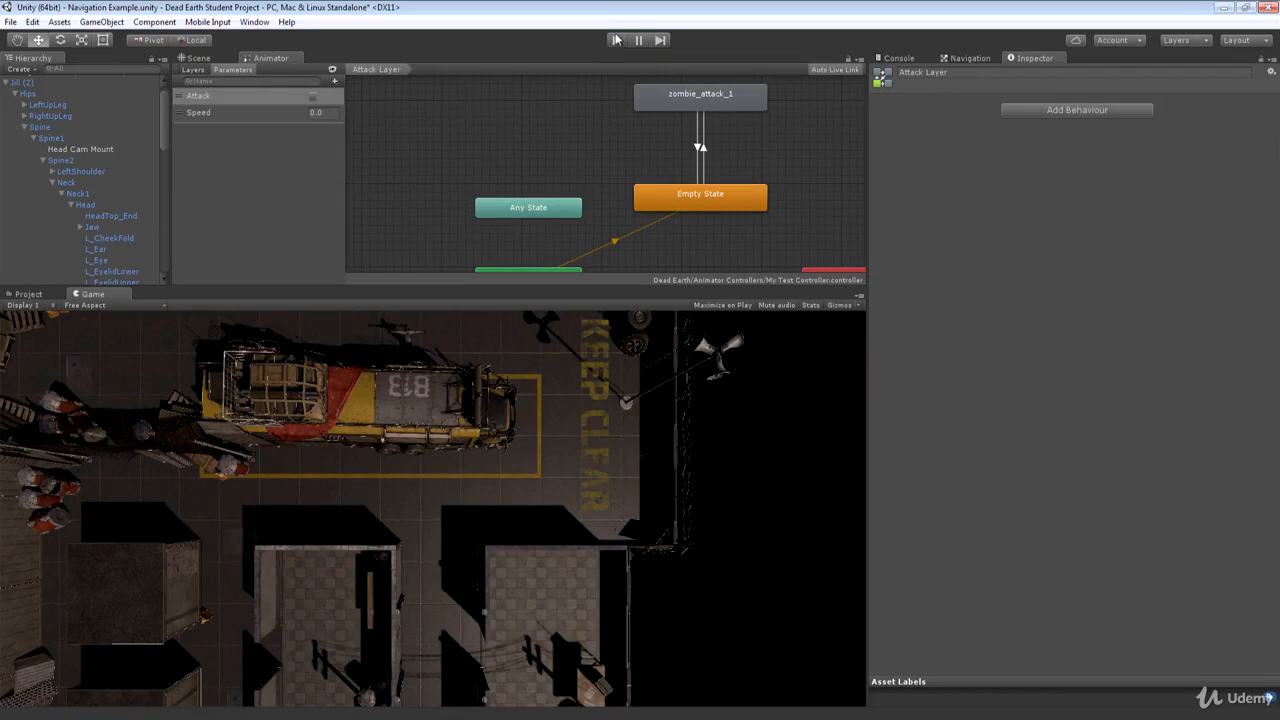
# - Play the scene and test the following camera with Speed at 1 and finally 5.5, and stop playback
pyautogui.click(613, 42)
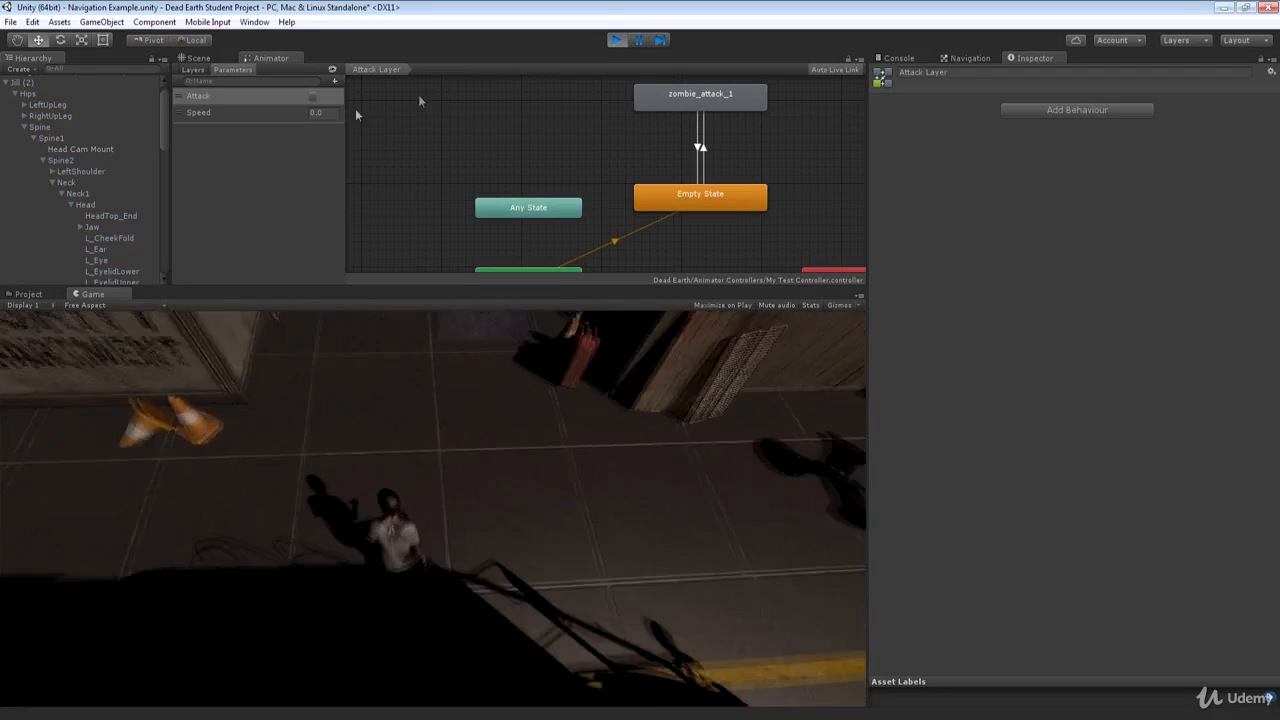
pyautogui.click(316, 112)
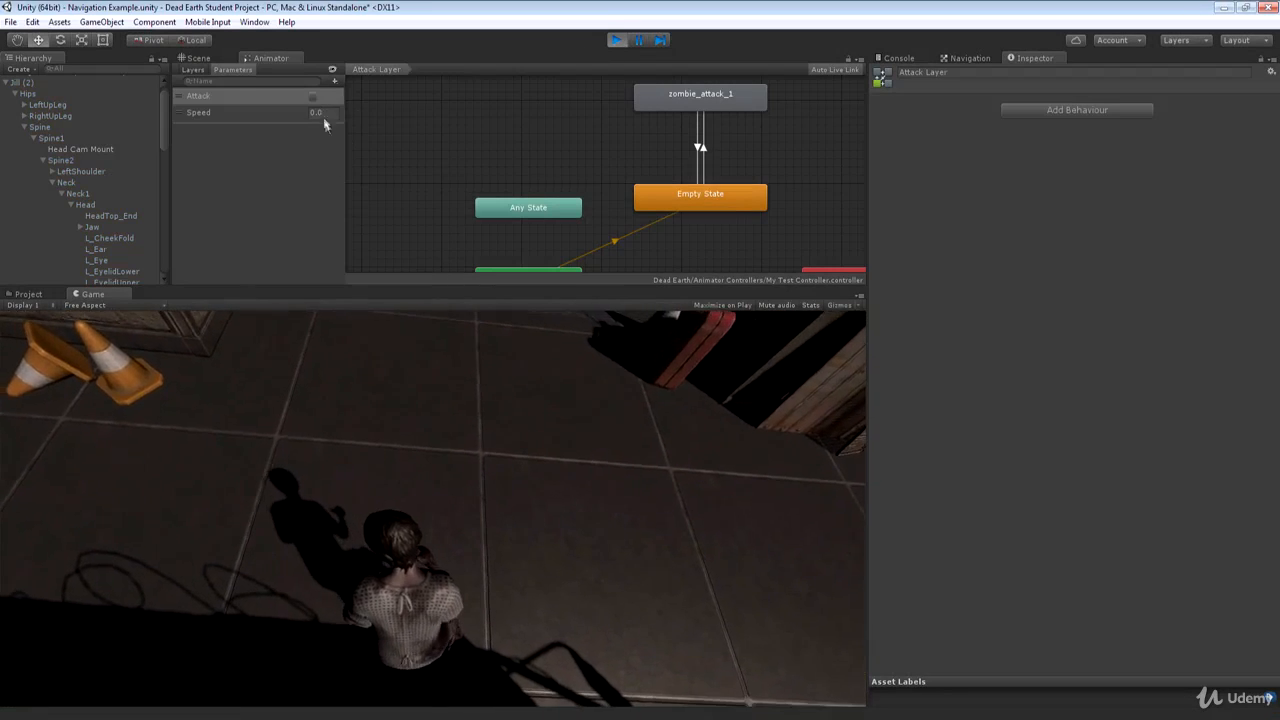
pyautogui.write('1')
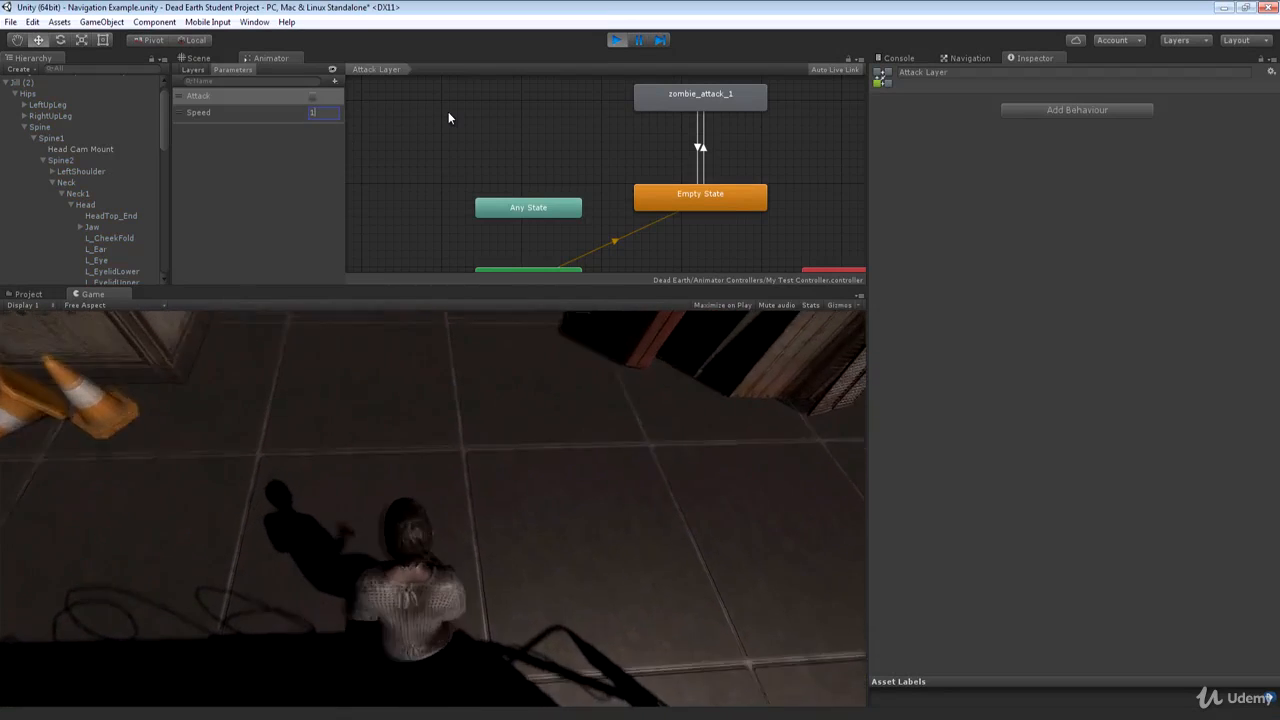
pyautogui.doubleClick(331, 113)
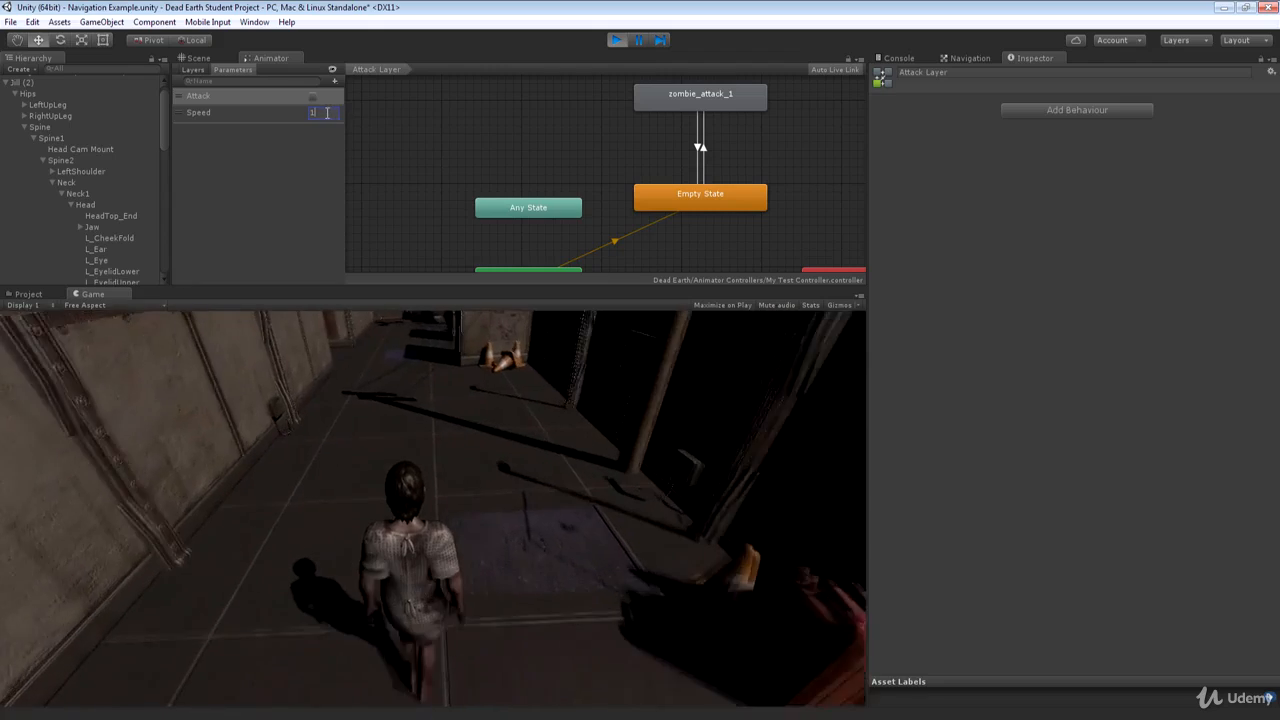
pyautogui.write('0.5')
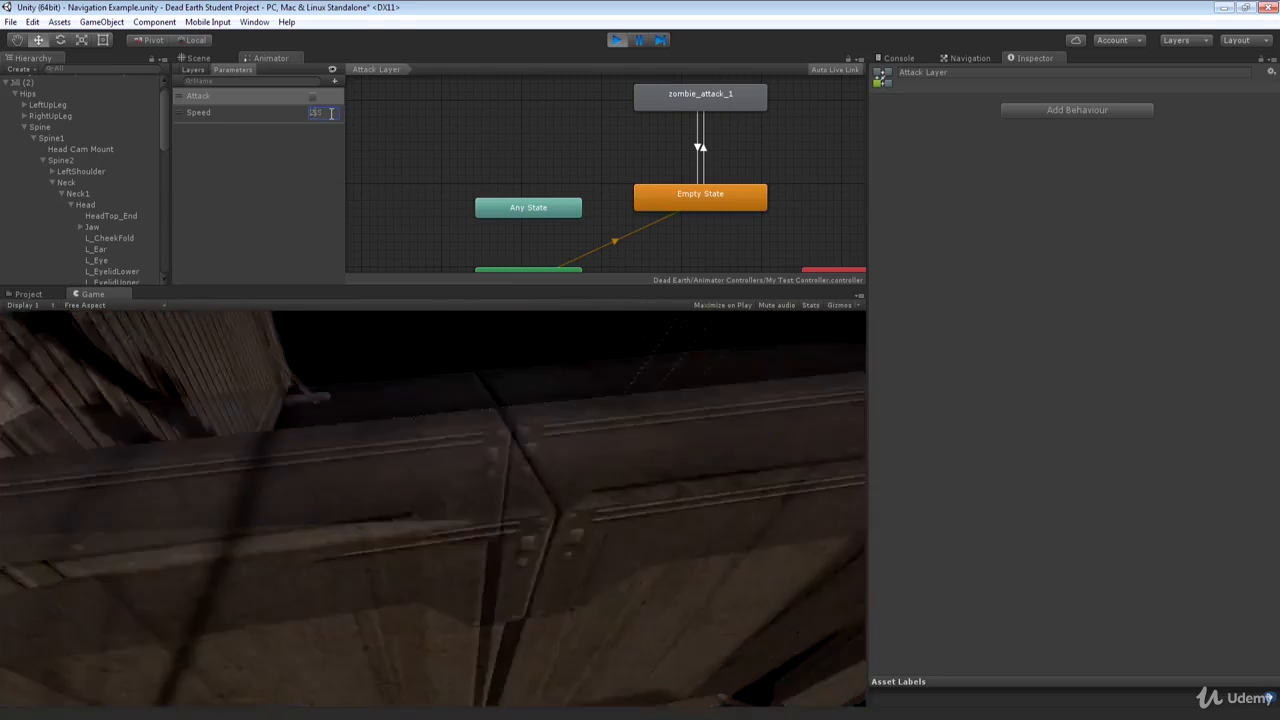
pyautogui.write('4.5')
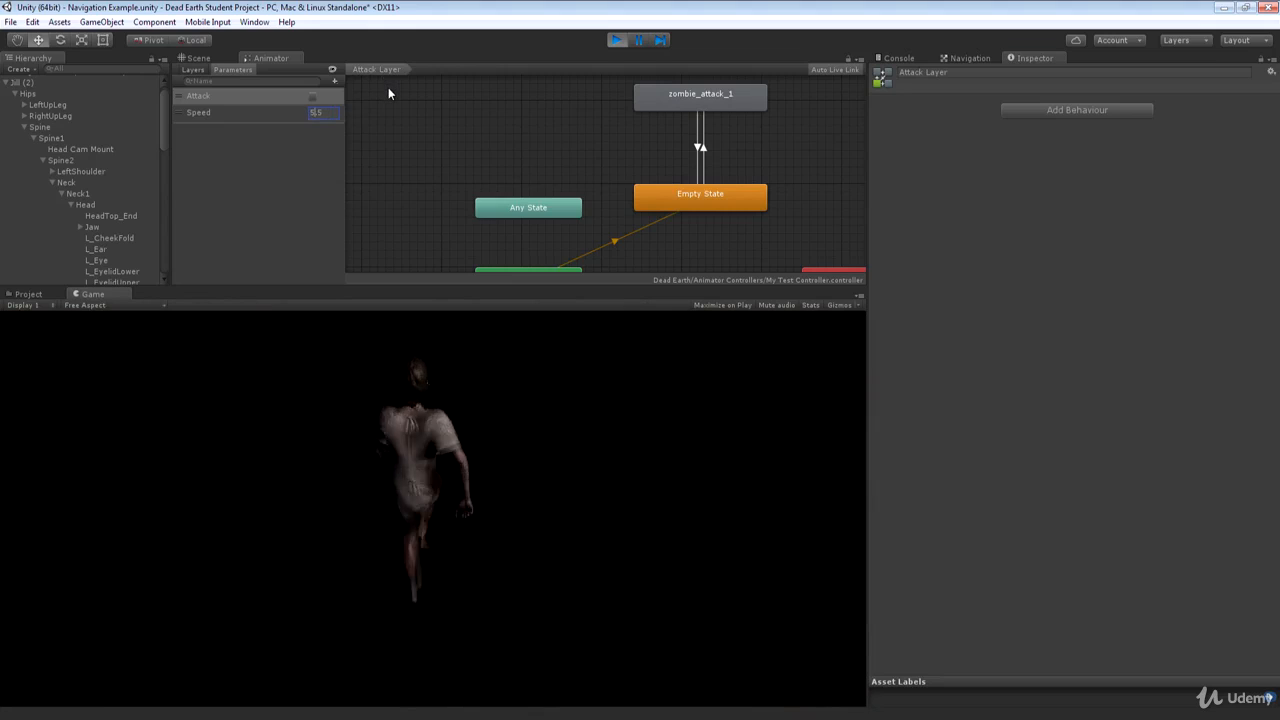
pyautogui.click(612, 42)
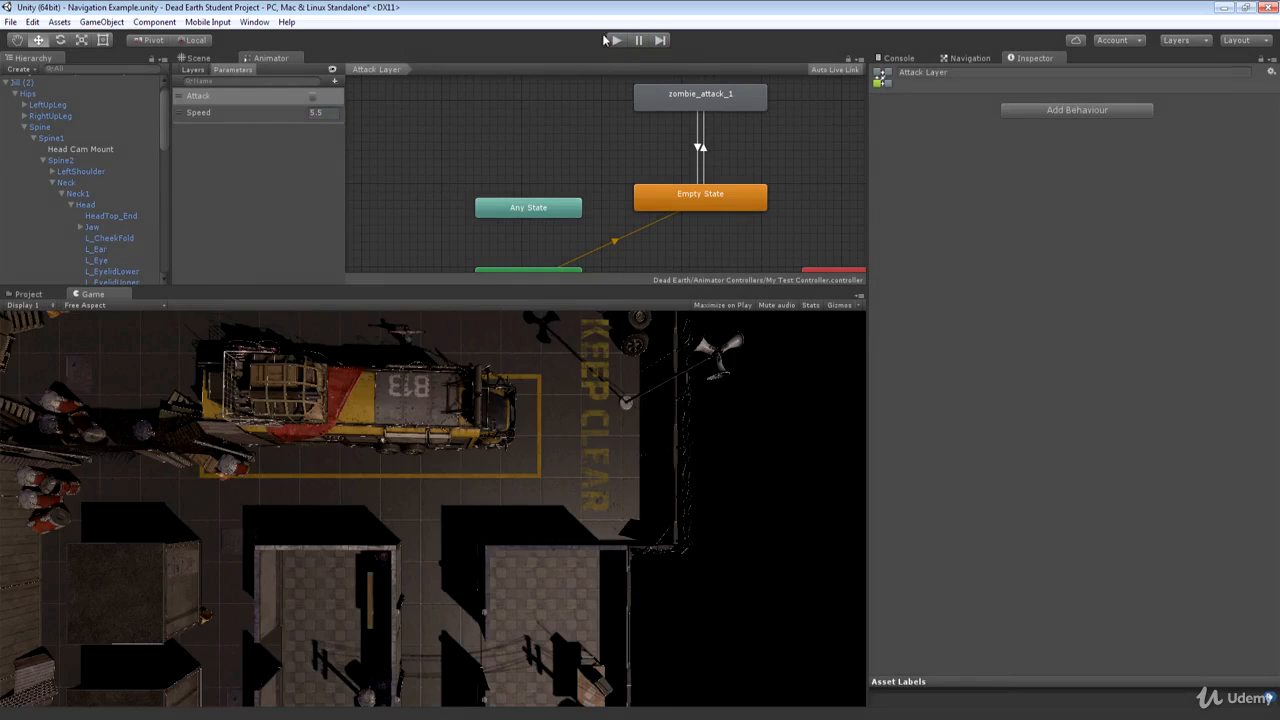
# - Play the scene again with Speed at 5.5 to check the running zombie from the start
pyautogui.click(614, 41)
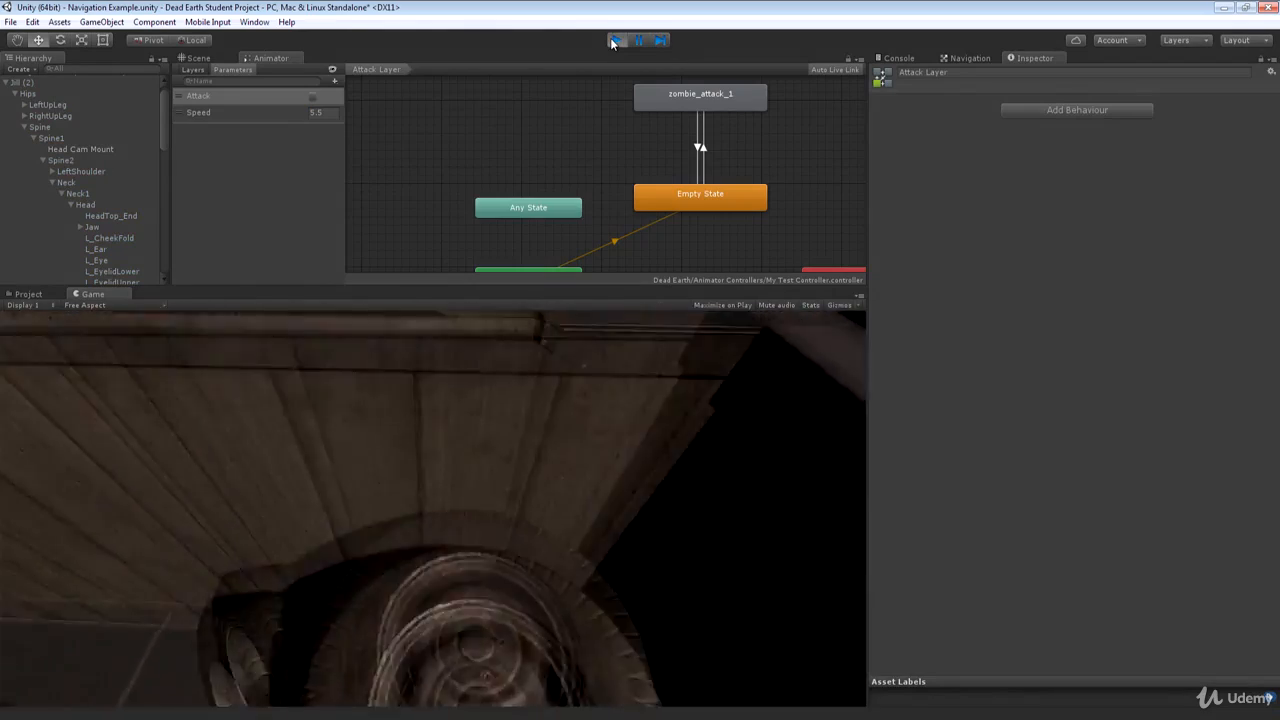
# - Stop the running game and create a C# script named SpeedController in the Dead Earth Scripts folder
pyautogui.click(614, 41)
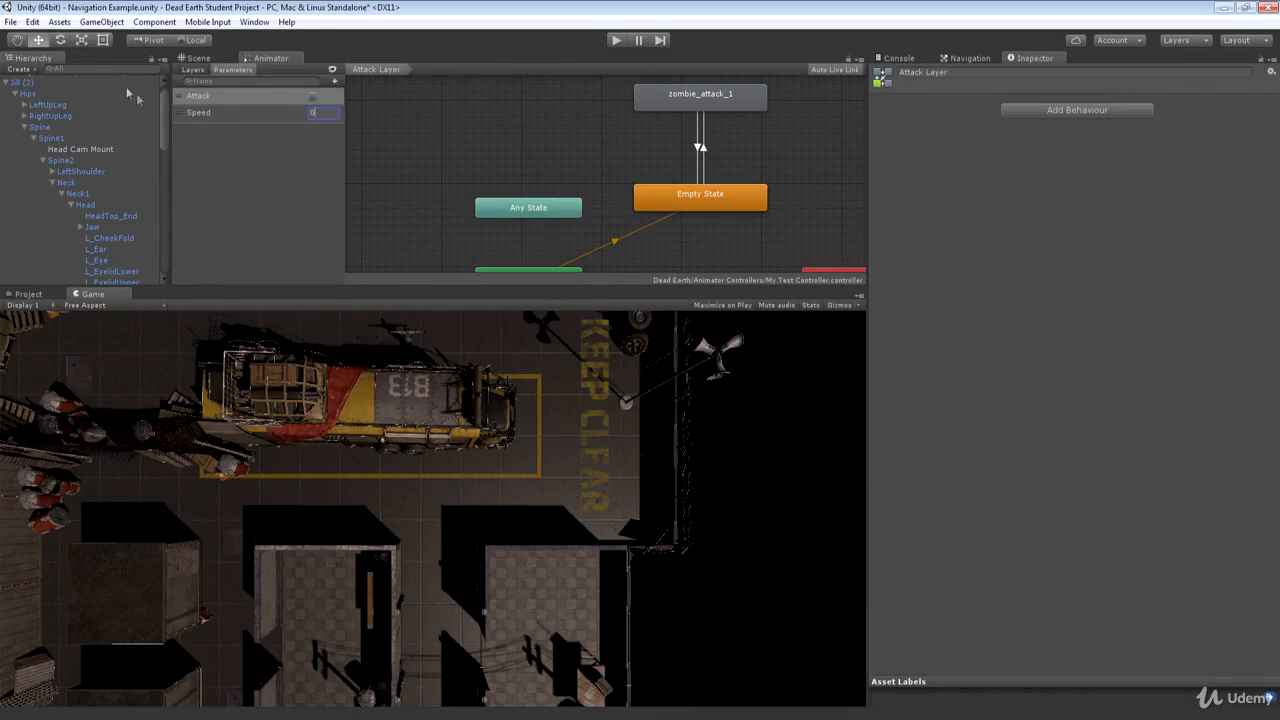
pyautogui.click(6, 83)
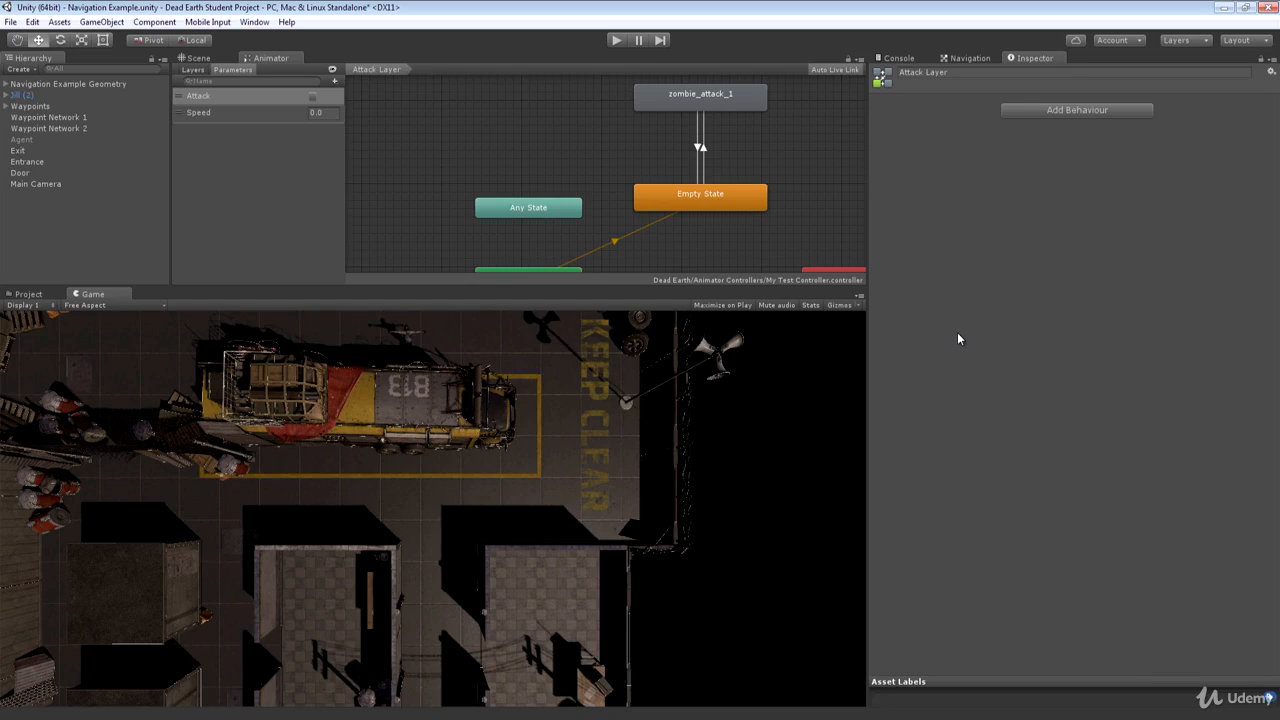
pyautogui.click(28, 294)
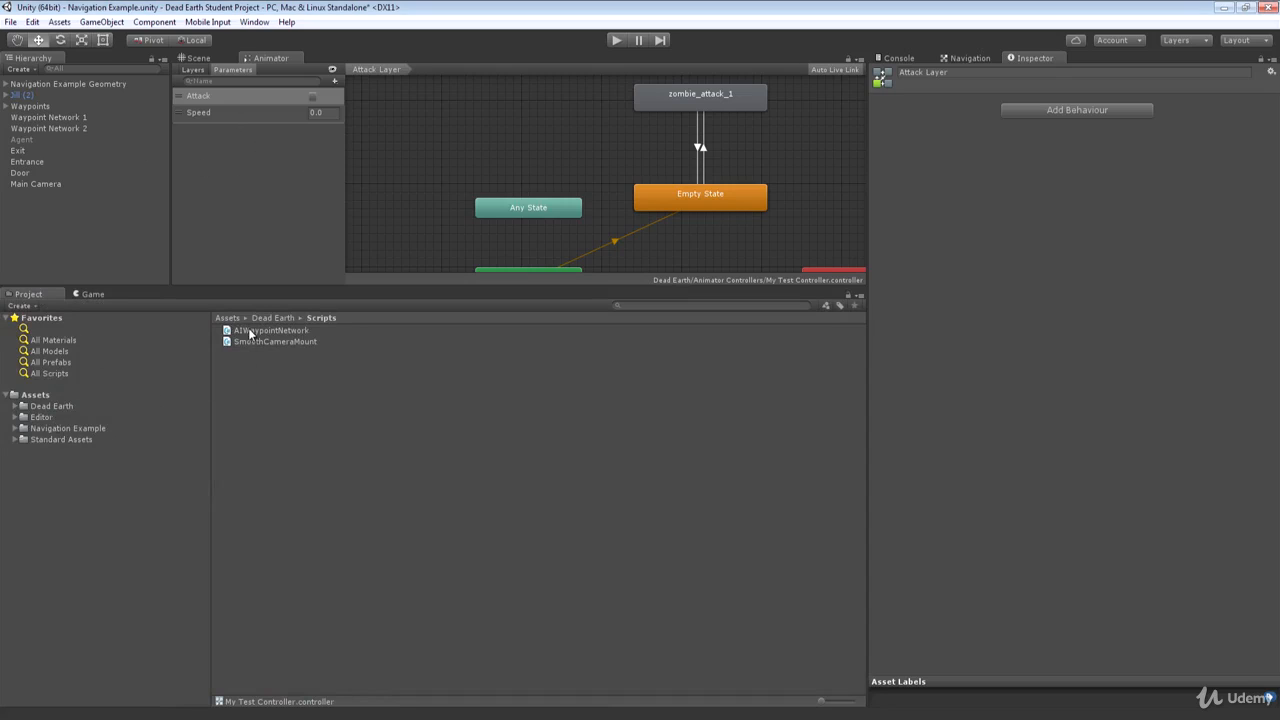
pyautogui.rightClick(248, 396)
pyautogui.moveTo(356, 404)
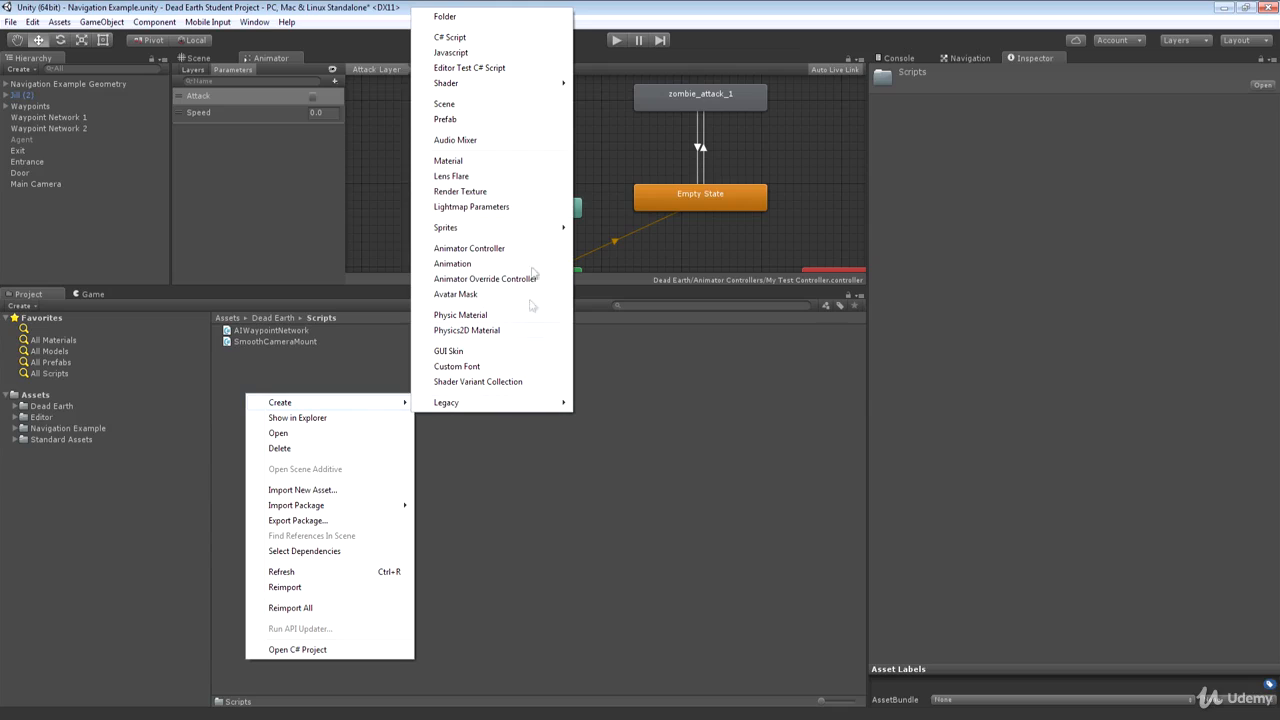
pyautogui.click(466, 38)
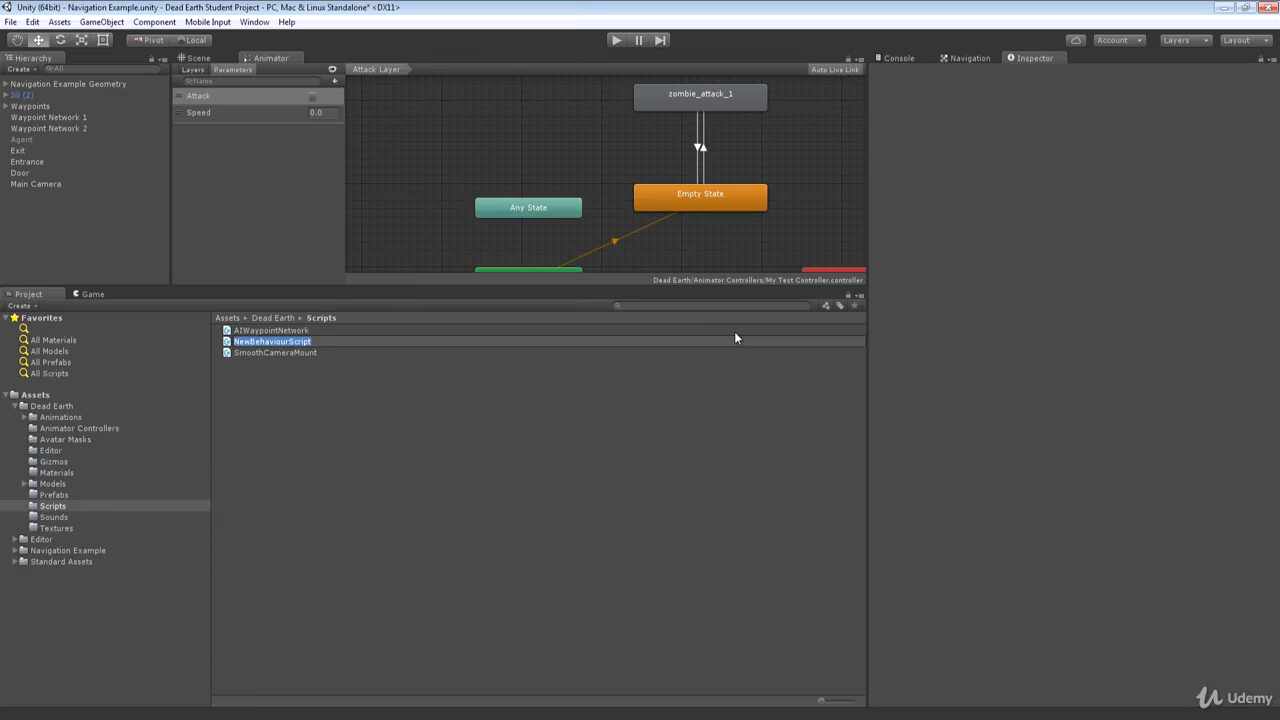
pyautogui.press('BackSpace')
pyautogui.write('SpeedController')
pyautogui.press('Return')
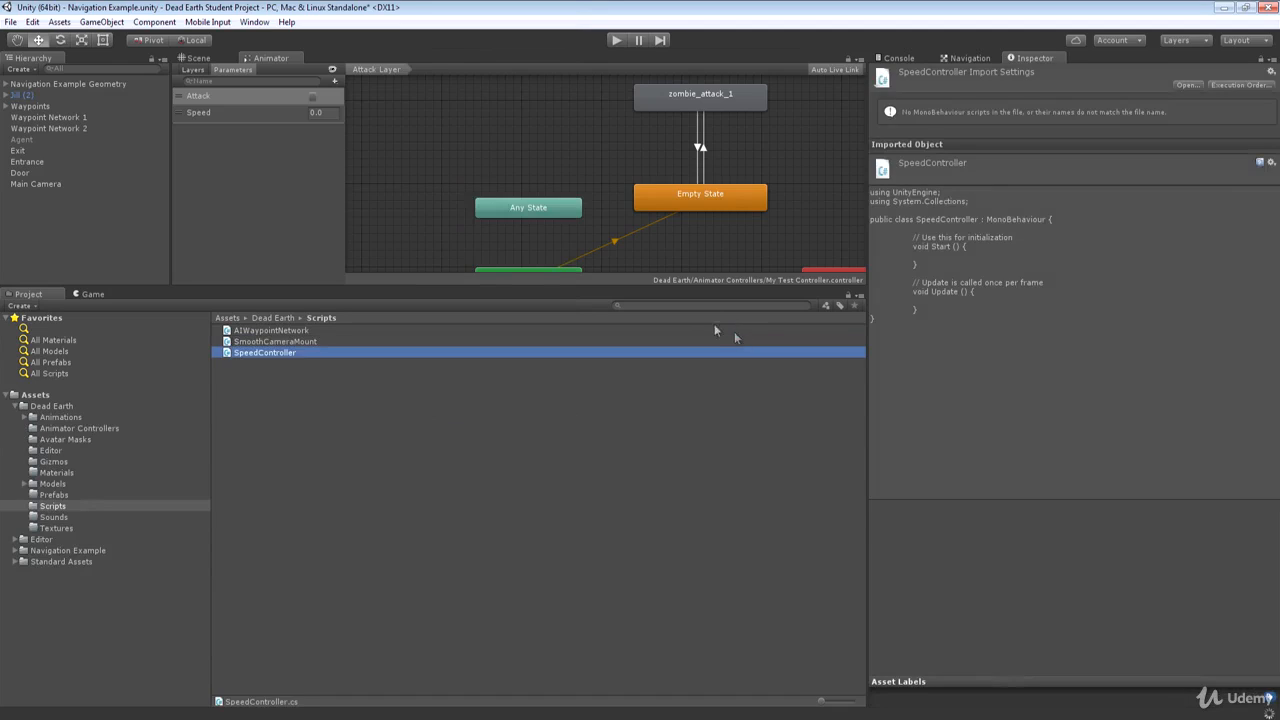
# - Attach the SpeedController script to the Jill (2) object as a component
pyautogui.click(6, 95)
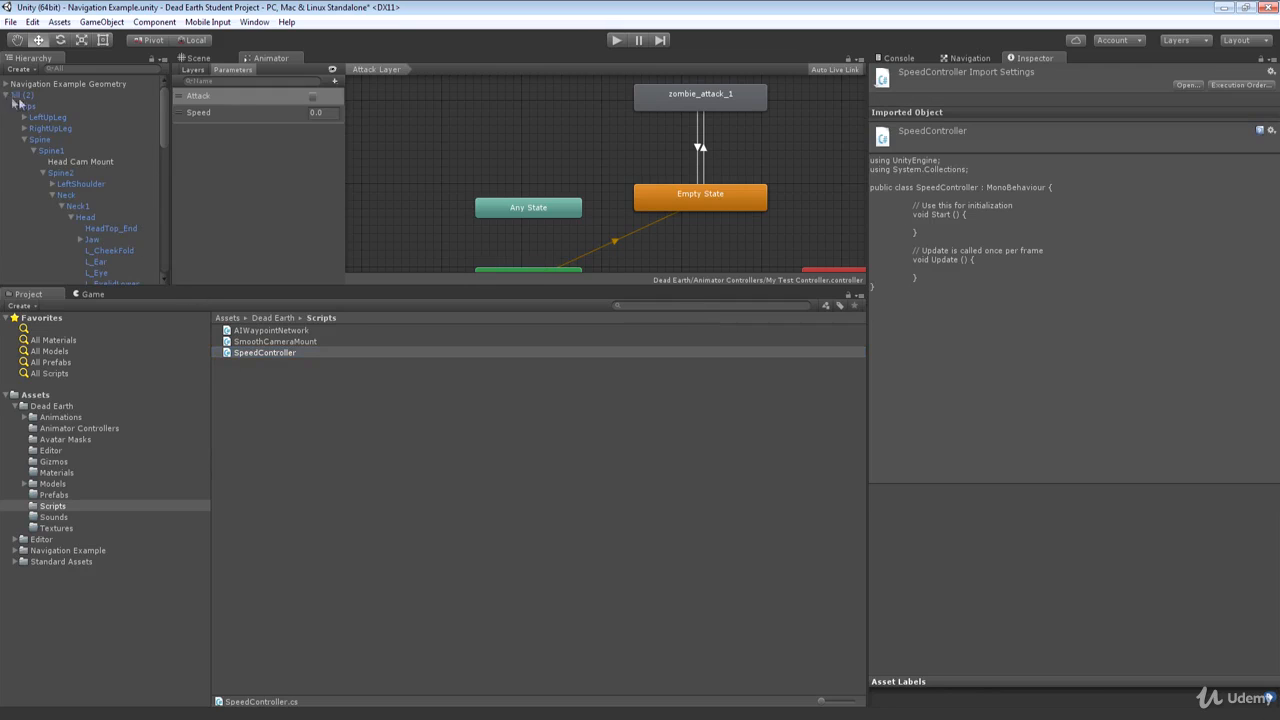
pyautogui.click(22, 96)
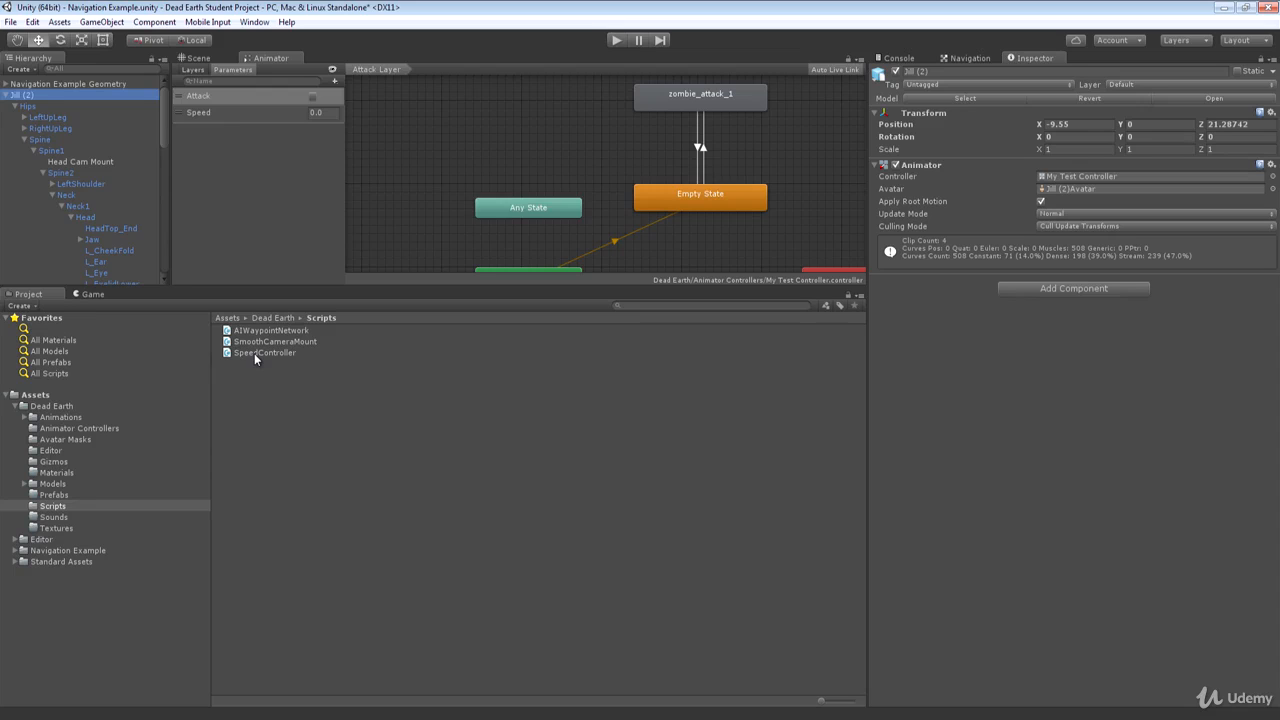
pyautogui.moveTo(251, 353); pyautogui.dragTo(1003, 358)
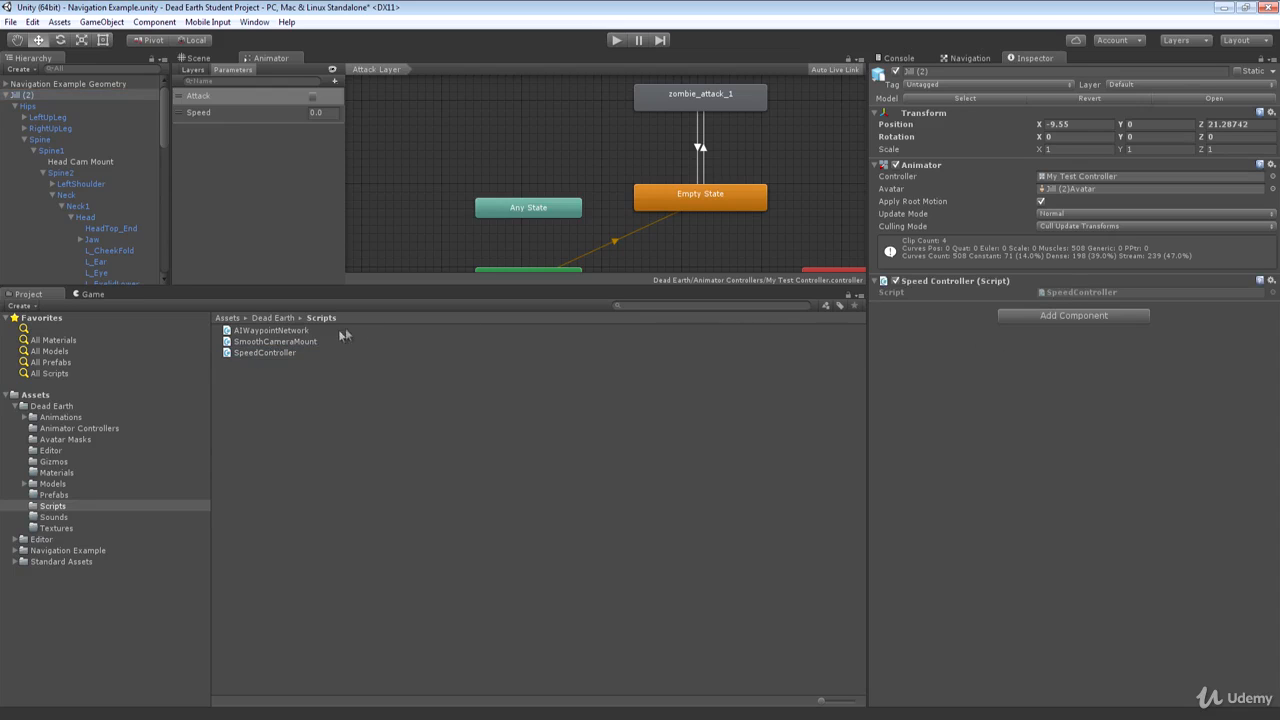
# - Open the SpeedController script in MonoDevelop and declare "public float Speed = 0.0f;" under a "// Public Variables" comment in the class
pyautogui.doubleClick(274, 352)
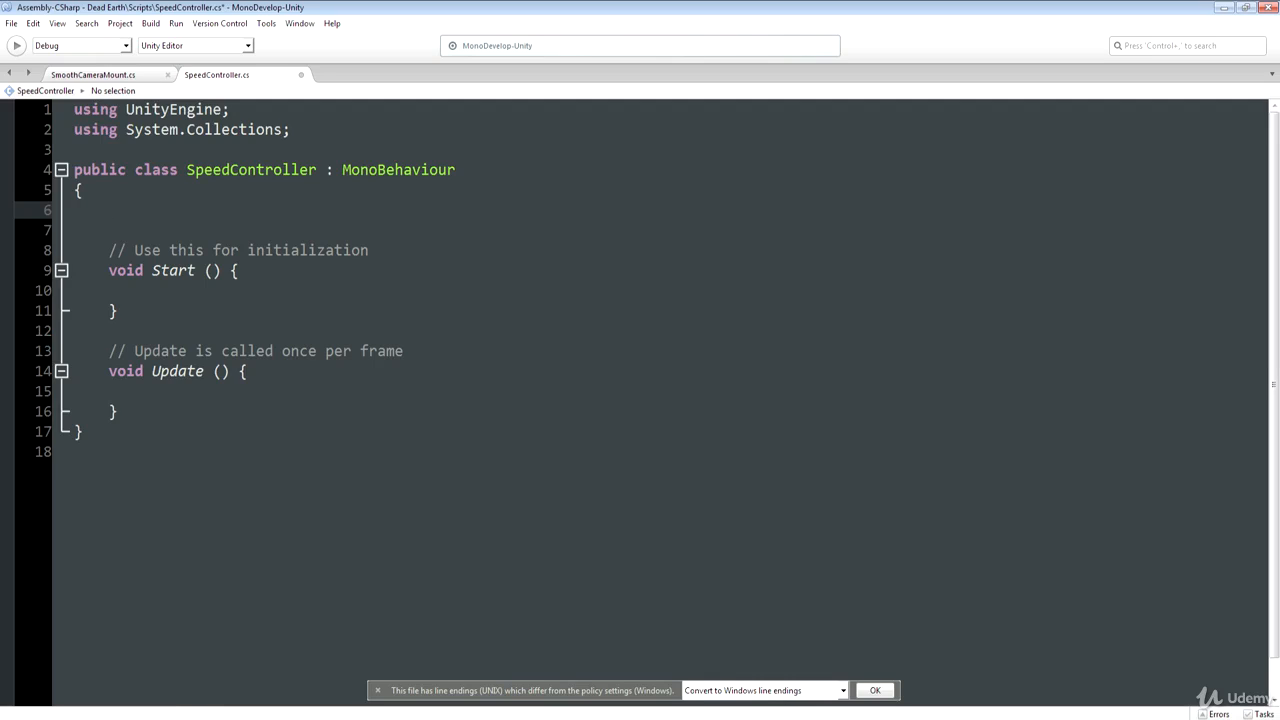
pyautogui.write('// Public Variables')
pyautogui.press('Return')
pyautogui.write('public')
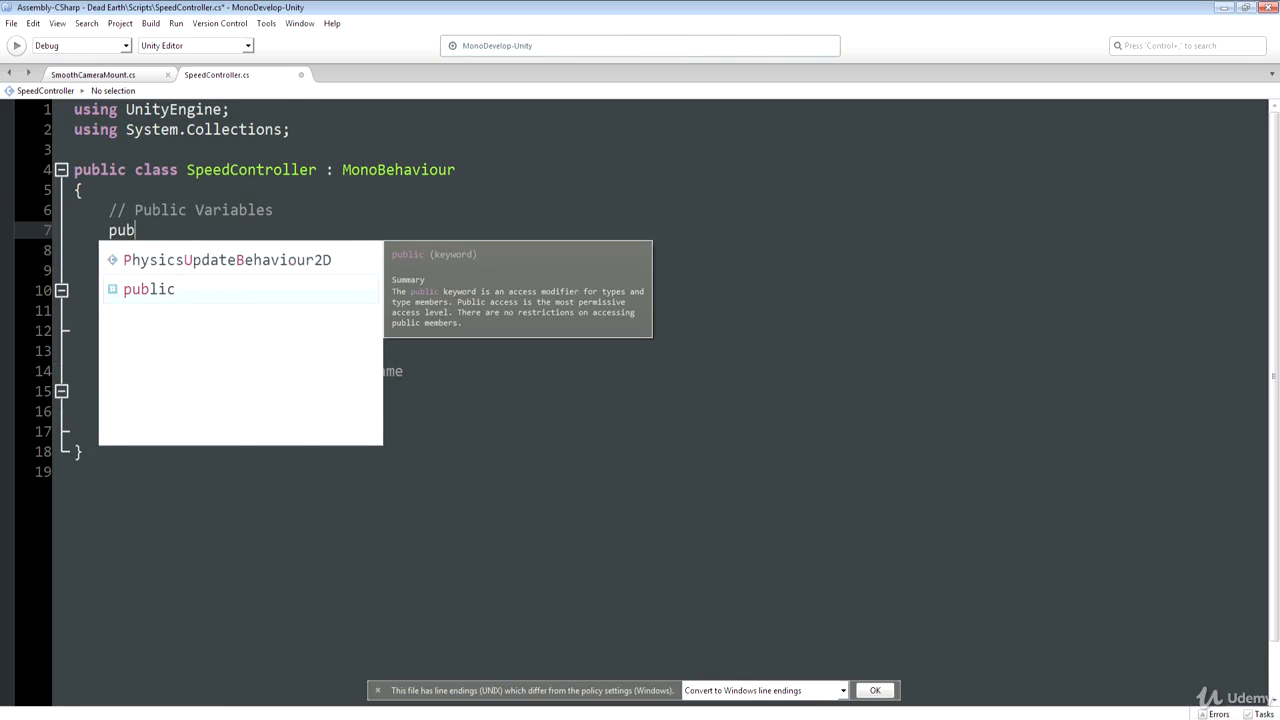
pyautogui.write(' float        ')
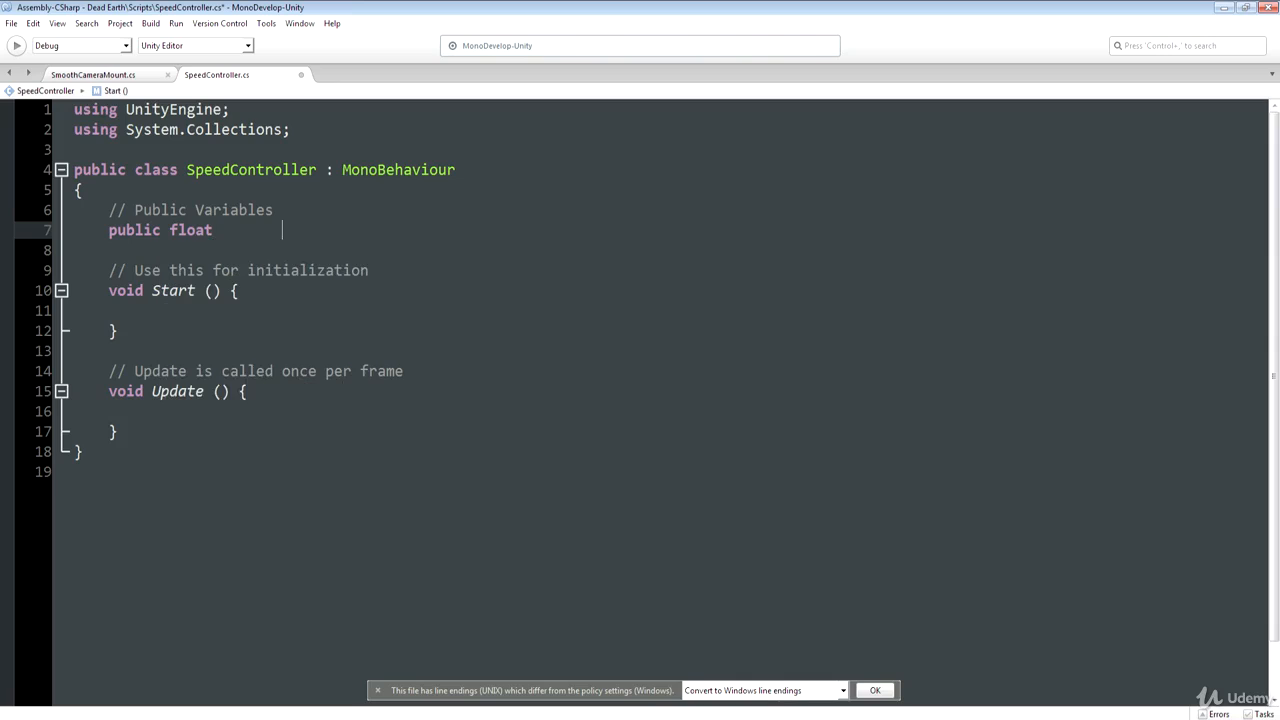
pyautogui.write('Speed = 0.0f;')
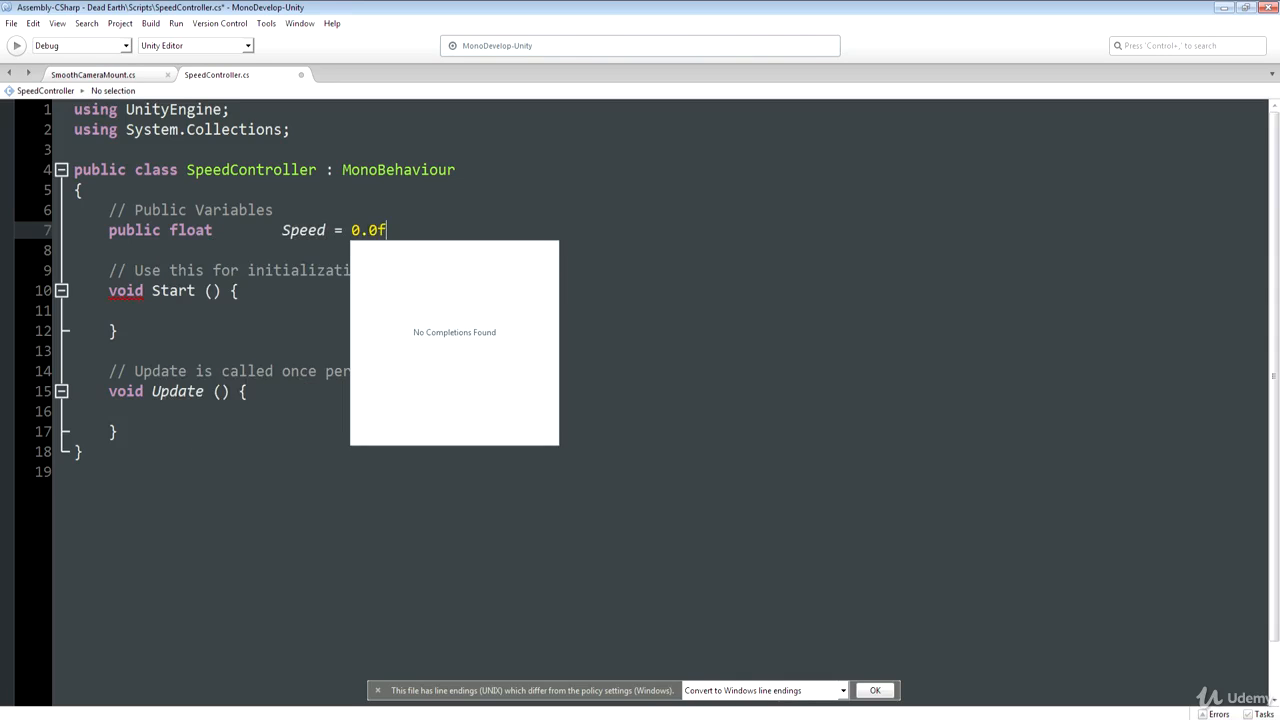
# - Below the Speed variable, add a "// Private" comment and declare "private Animator _controller = null;"
pyautogui.press('Up')
pyautogui.press('Up')
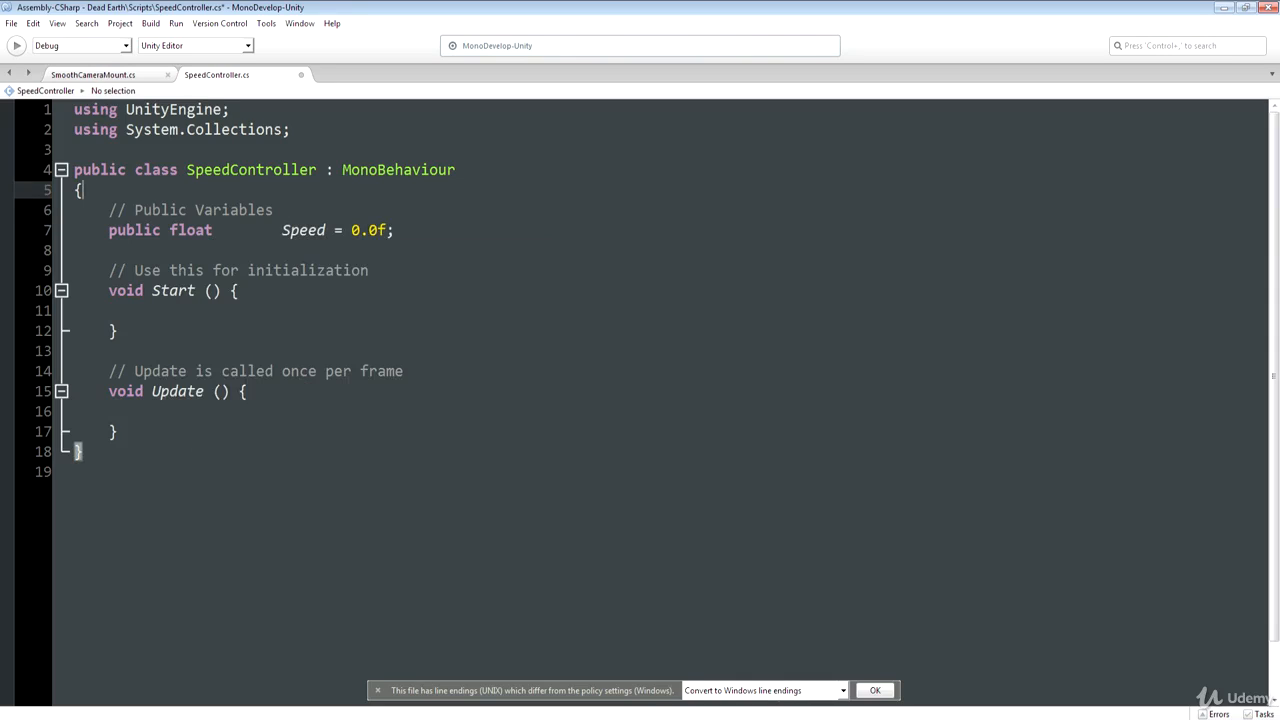
pyautogui.press('Down')
pyautogui.press('Down')
pyautogui.press('Down')
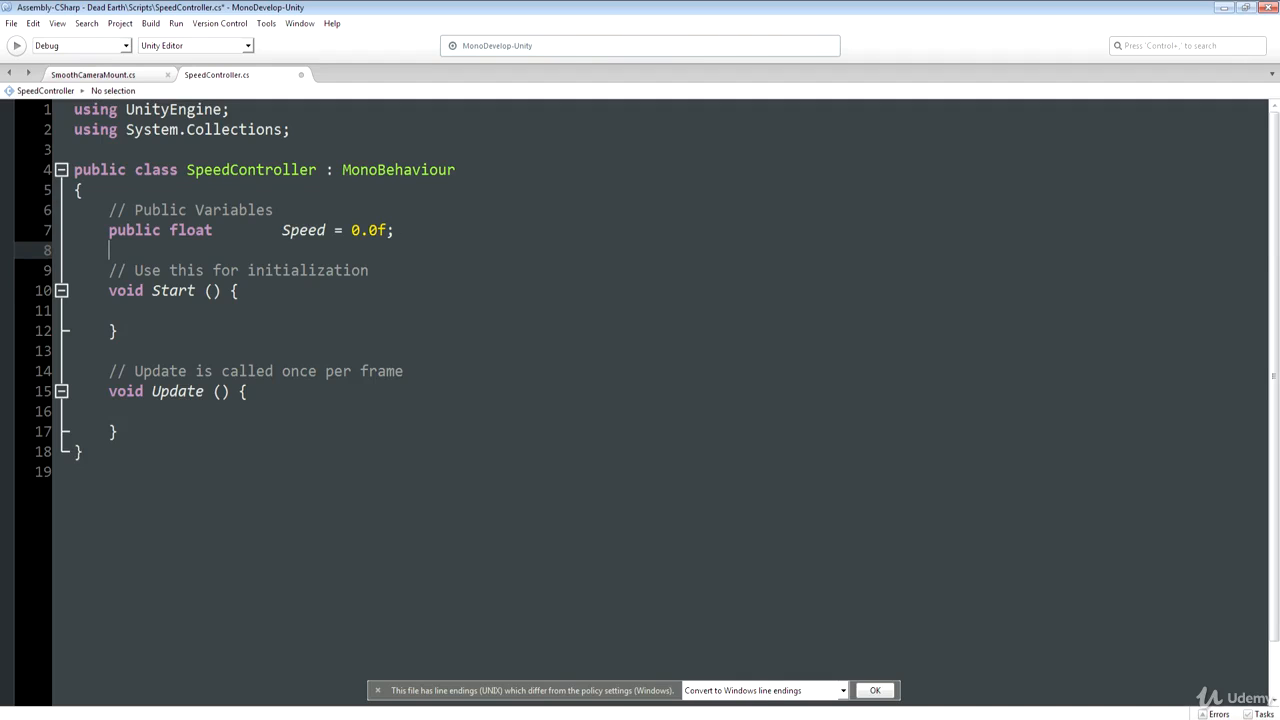
pyautogui.press('Return')
pyautogui.press('Return')
pyautogui.press('Up')
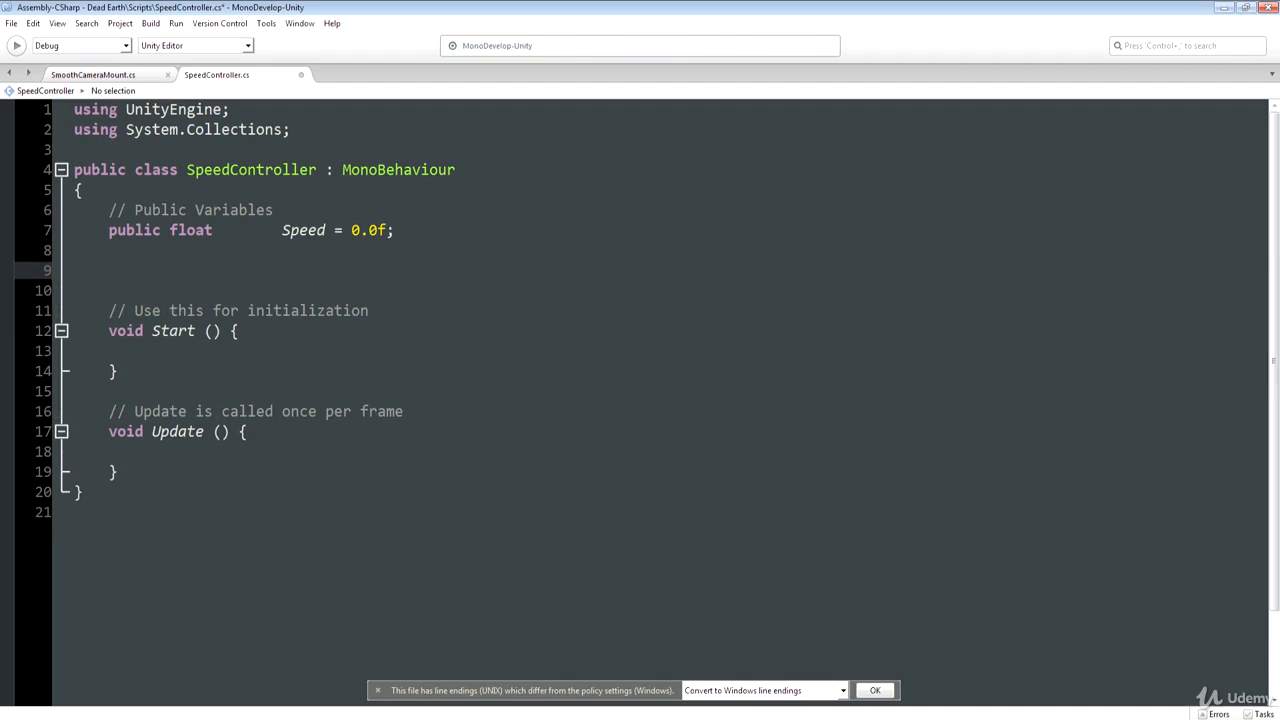
pyautogui.write('// Private')
pyautogui.press('Return')
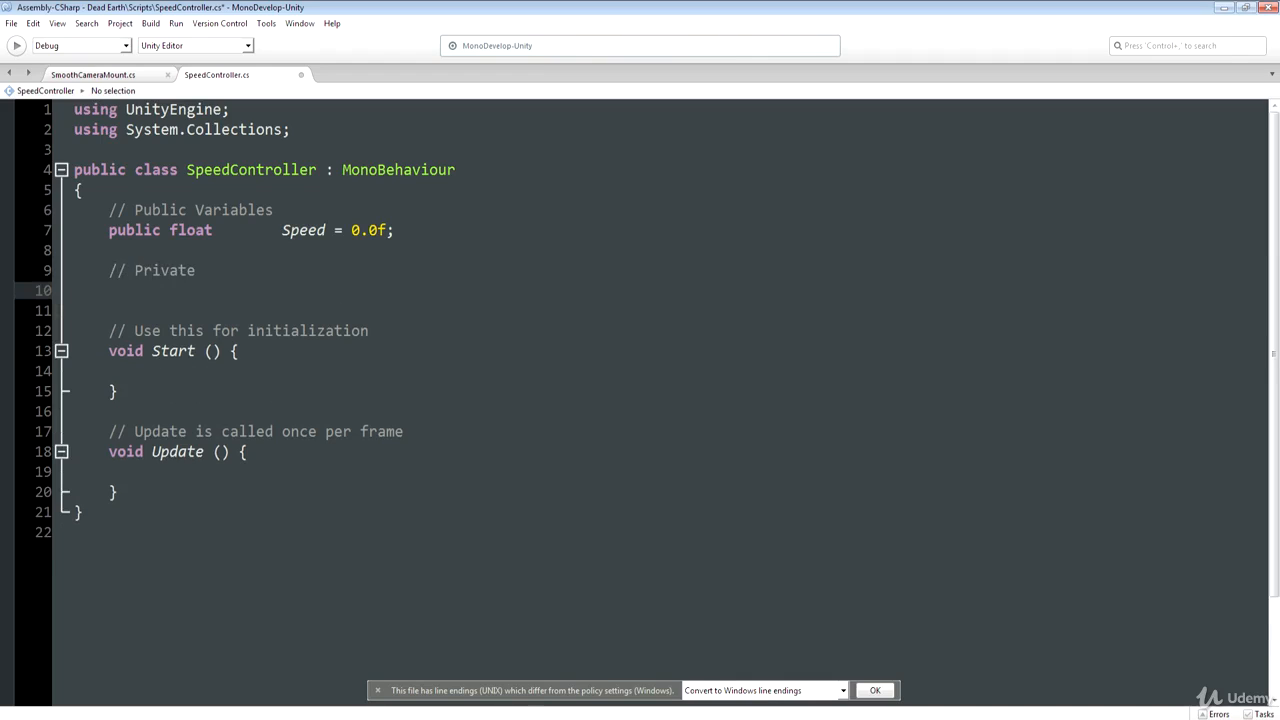
pyautogui.write('private Animator ')
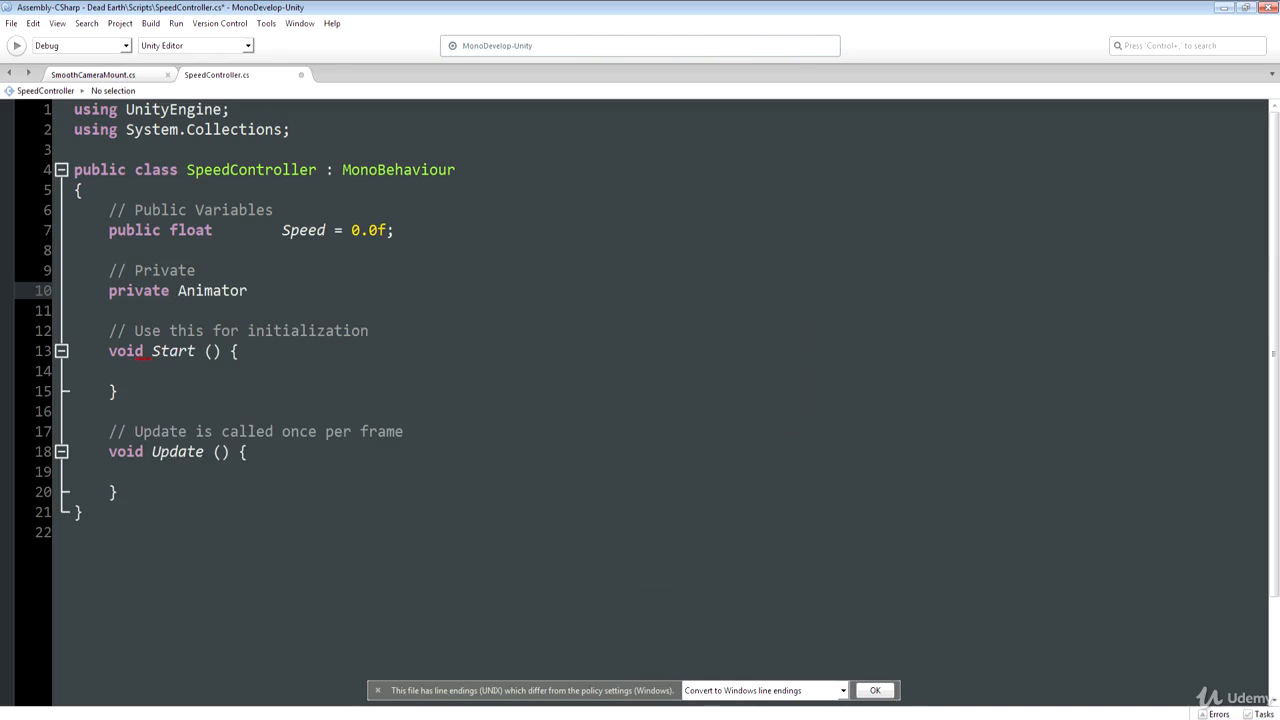
pyautogui.write('_controller = null;')
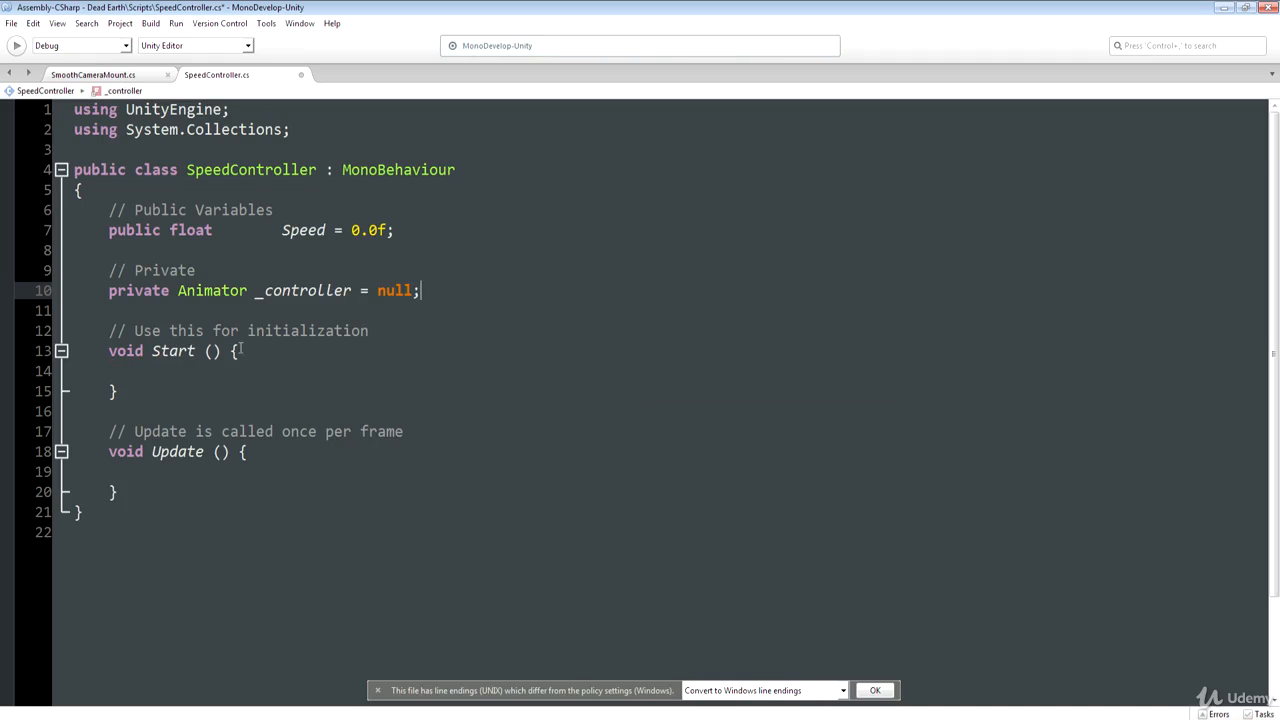
# - Put the Start method's opening brace on its own line and add "_controller = GetComponent<Animator>();" to its body
pyautogui.click(231, 350)
pyautogui.press('Return')
pyautogui.press('Down')
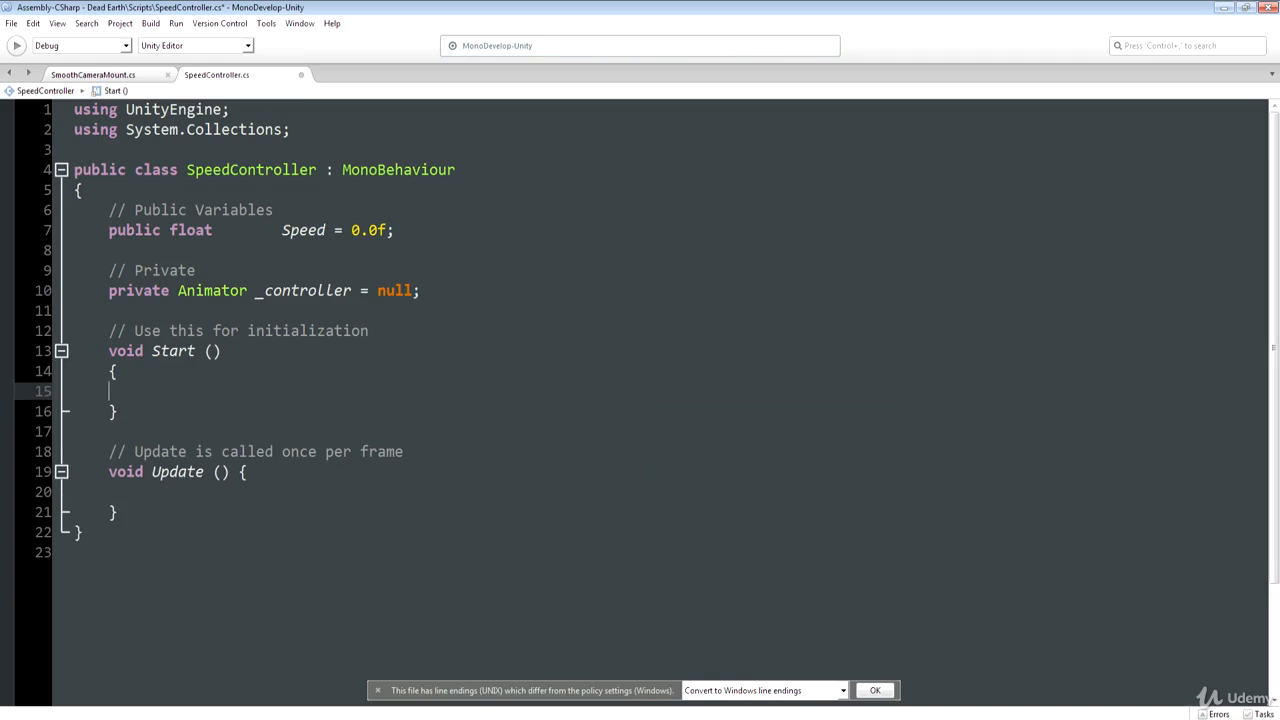
pyautogui.write('_controller')
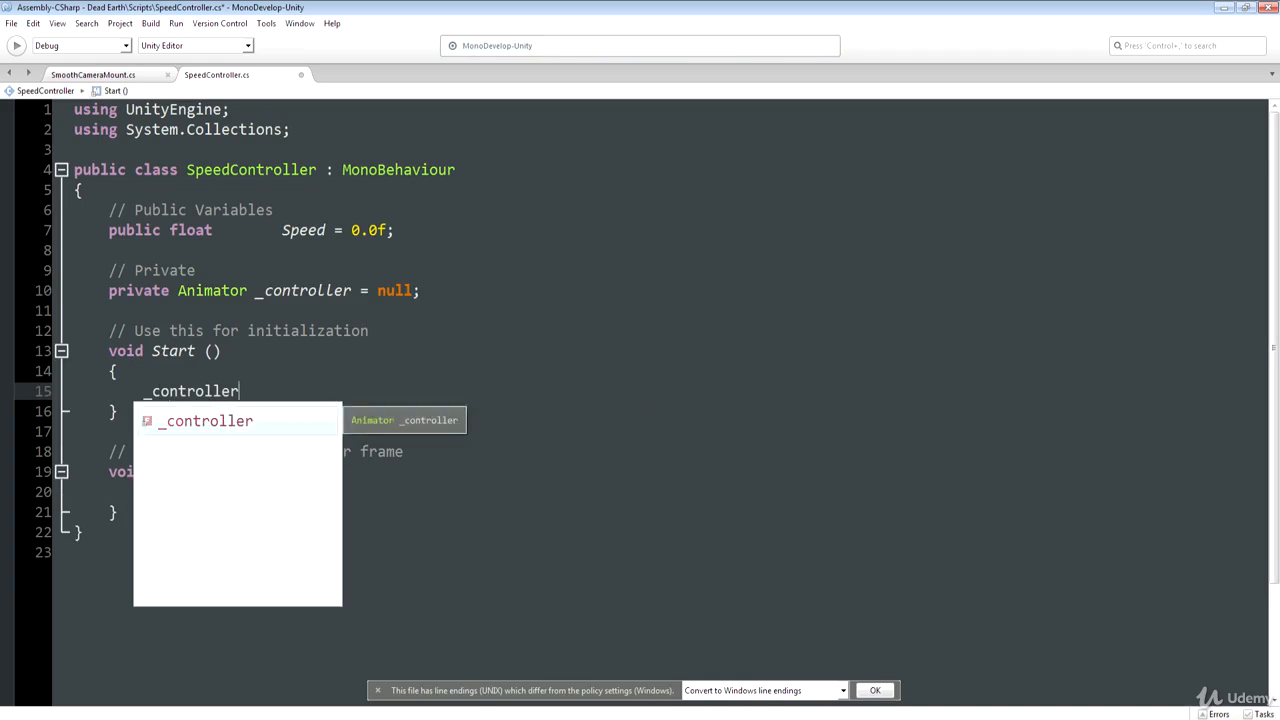
pyautogui.write(' = GetComponent<Animator')
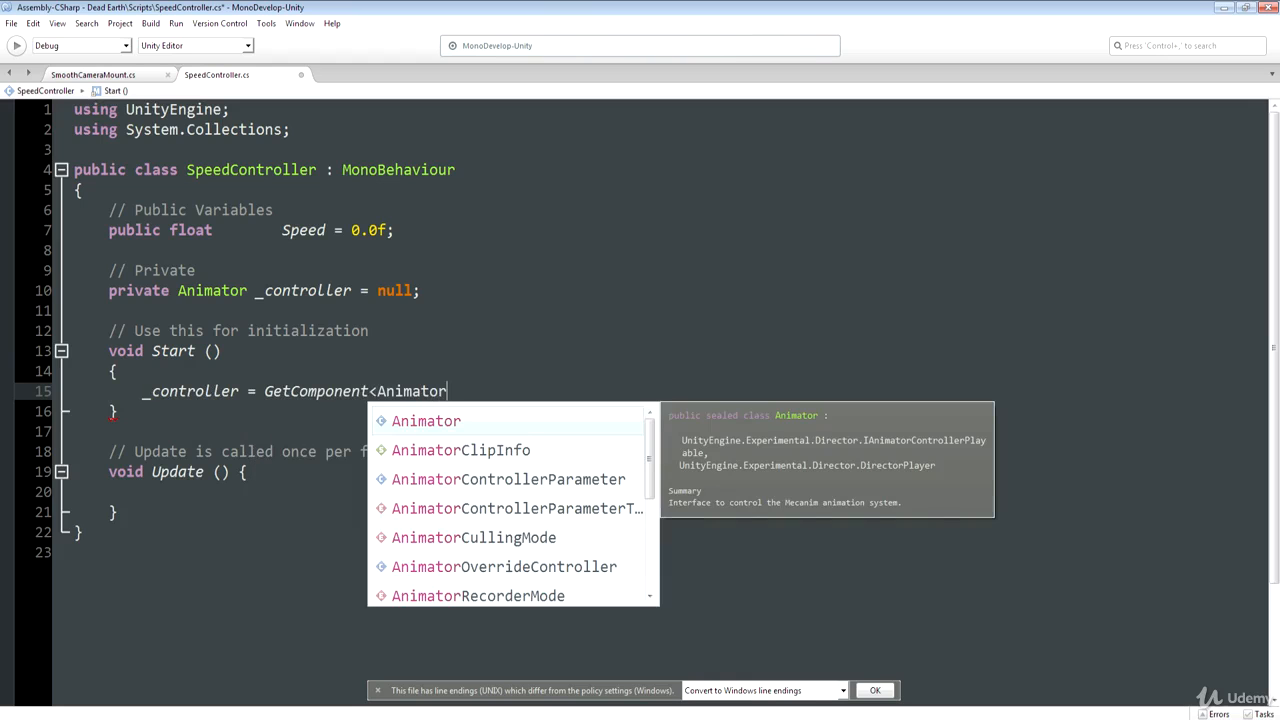
pyautogui.press('Escape')
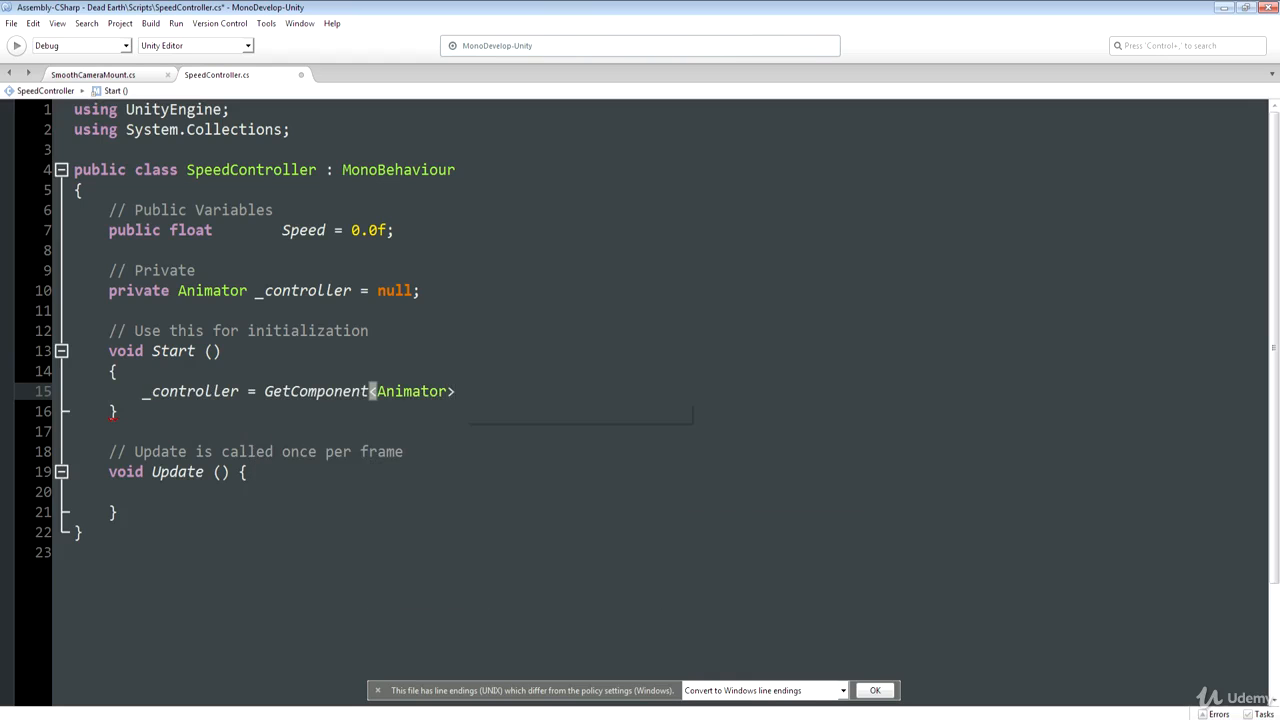
pyautogui.write('>();')
# - Put the Update method's opening brace on its own line and add "_controller.SetFloat( "Speed", Speed );" to its body
pyautogui.click(235, 471)
pyautogui.press('Return')
pyautogui.press('Down')
pyautogui.write('_c')
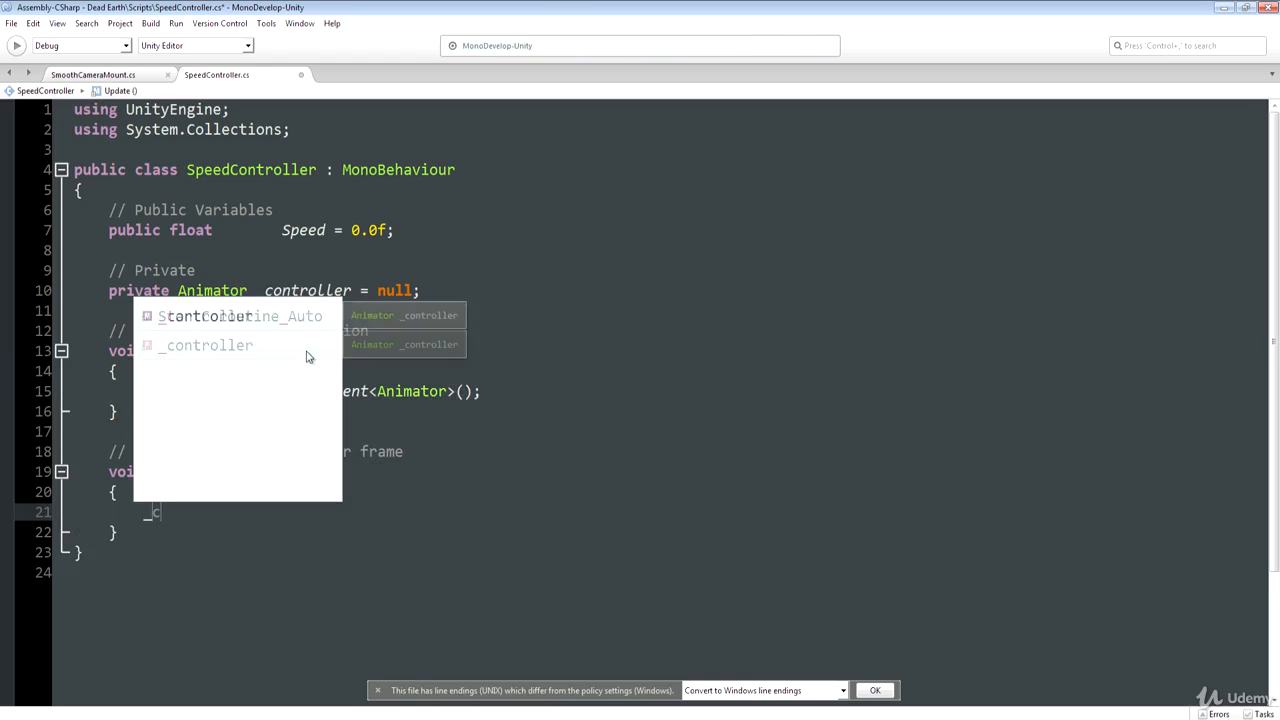
pyautogui.write('ontroller.Set')
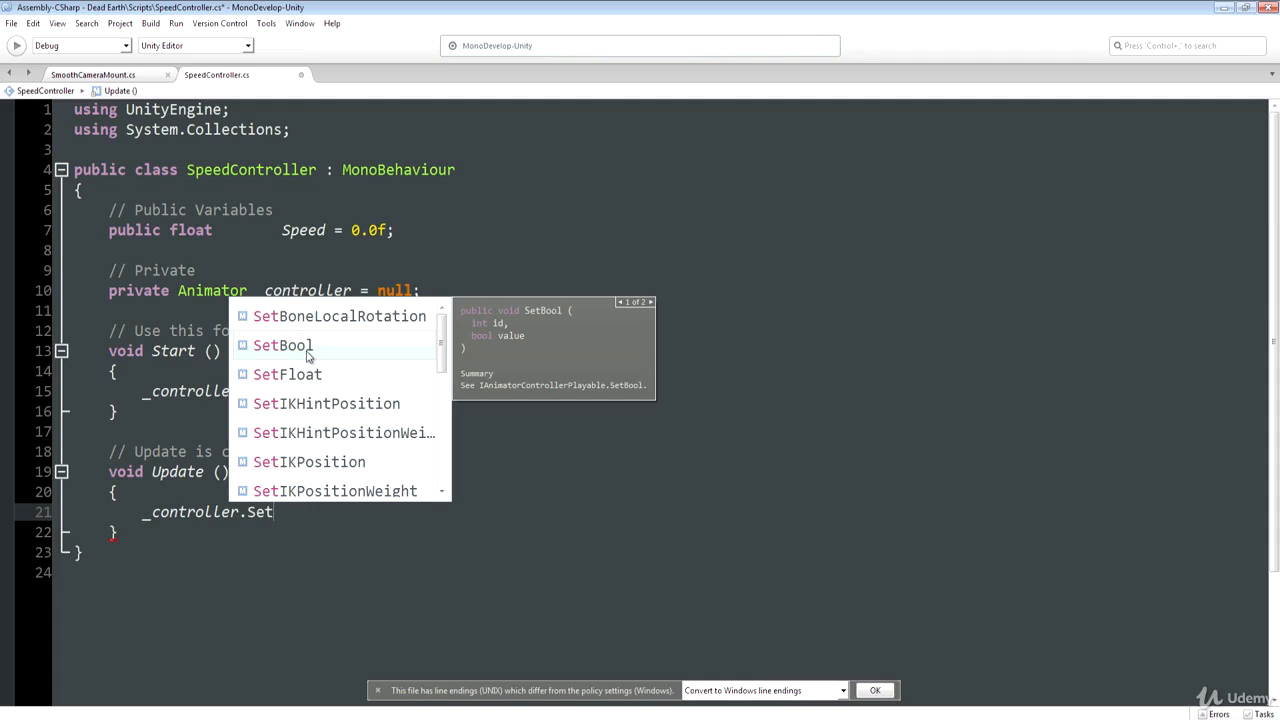
pyautogui.write('Set')
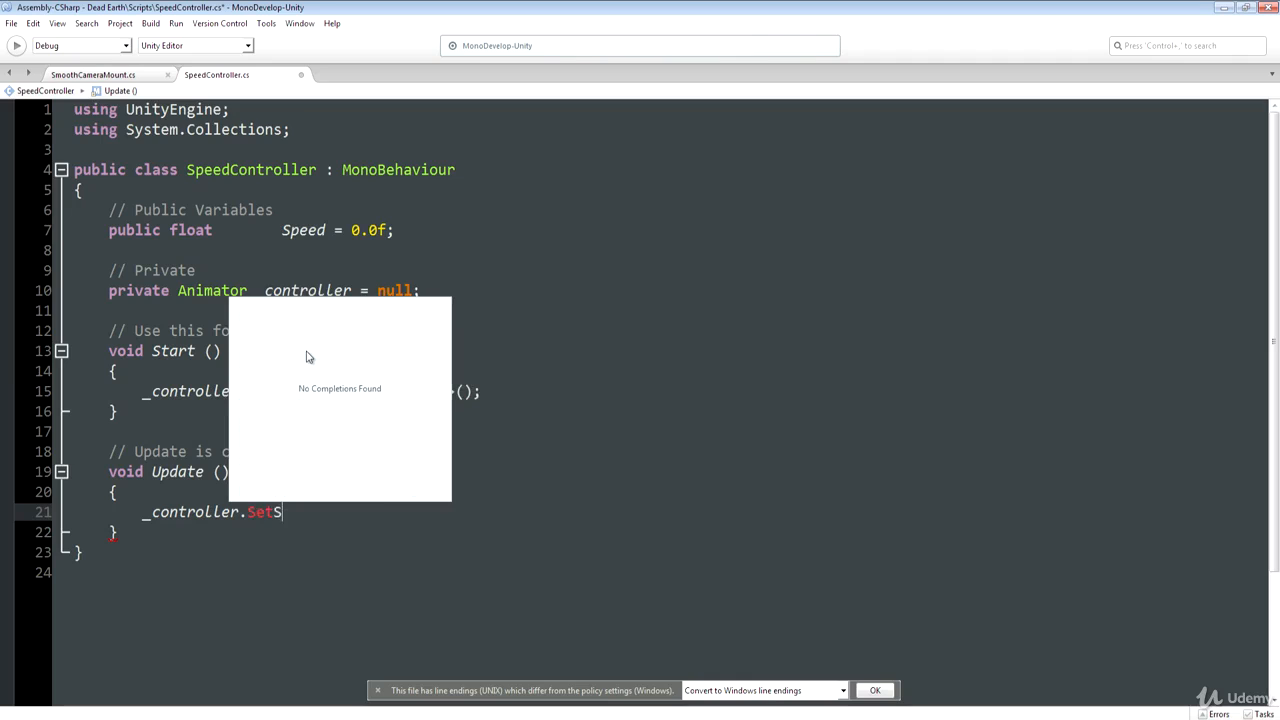
pyautogui.write('Flo')
pyautogui.press('BackSpace')
pyautogui.press('BackSpace')
pyautogui.press('BackSpace')
pyautogui.press('BackSpace')
pyautogui.press('BackSpace')
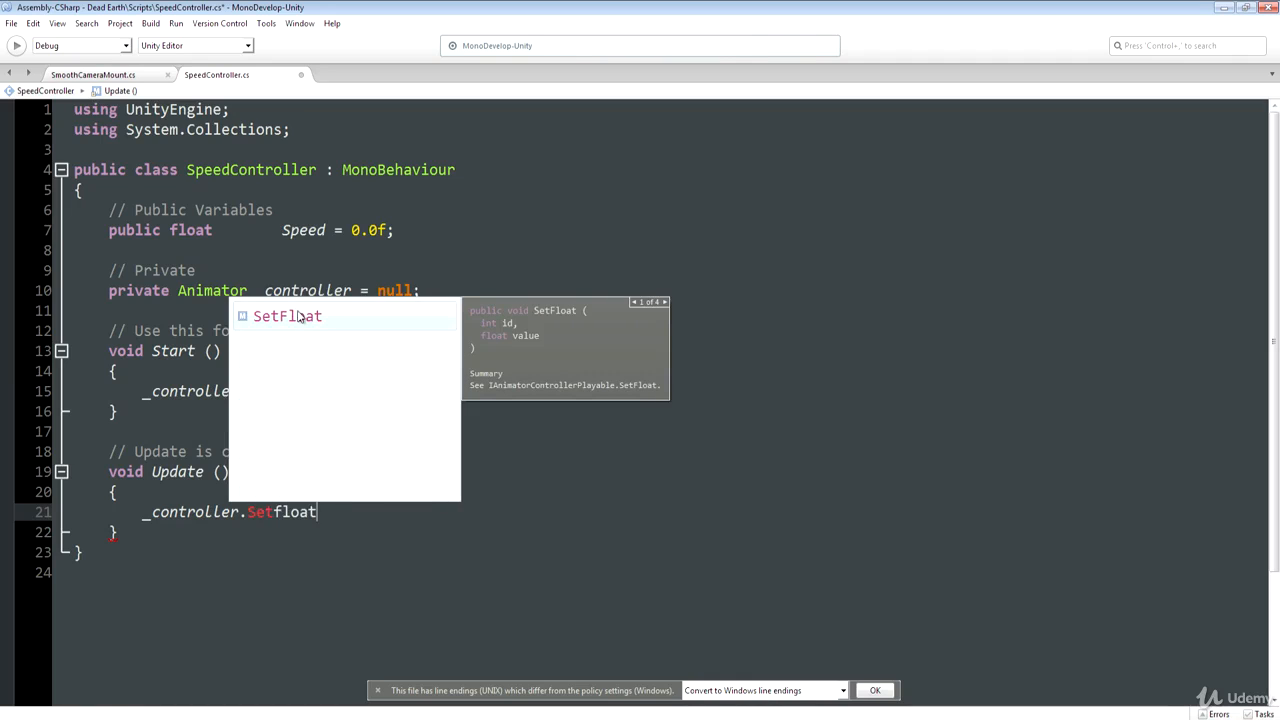
pyautogui.press('Return')
pyautogui.write('(')
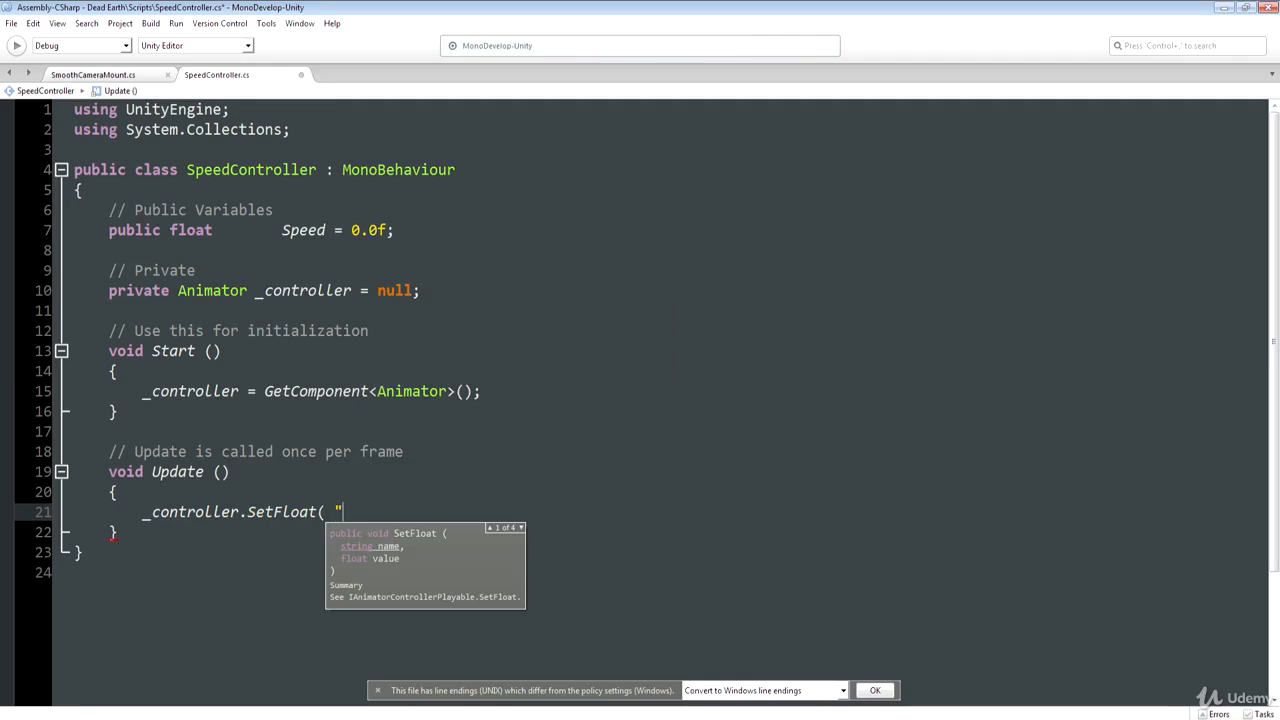
pyautogui.write(' "Speed", ')
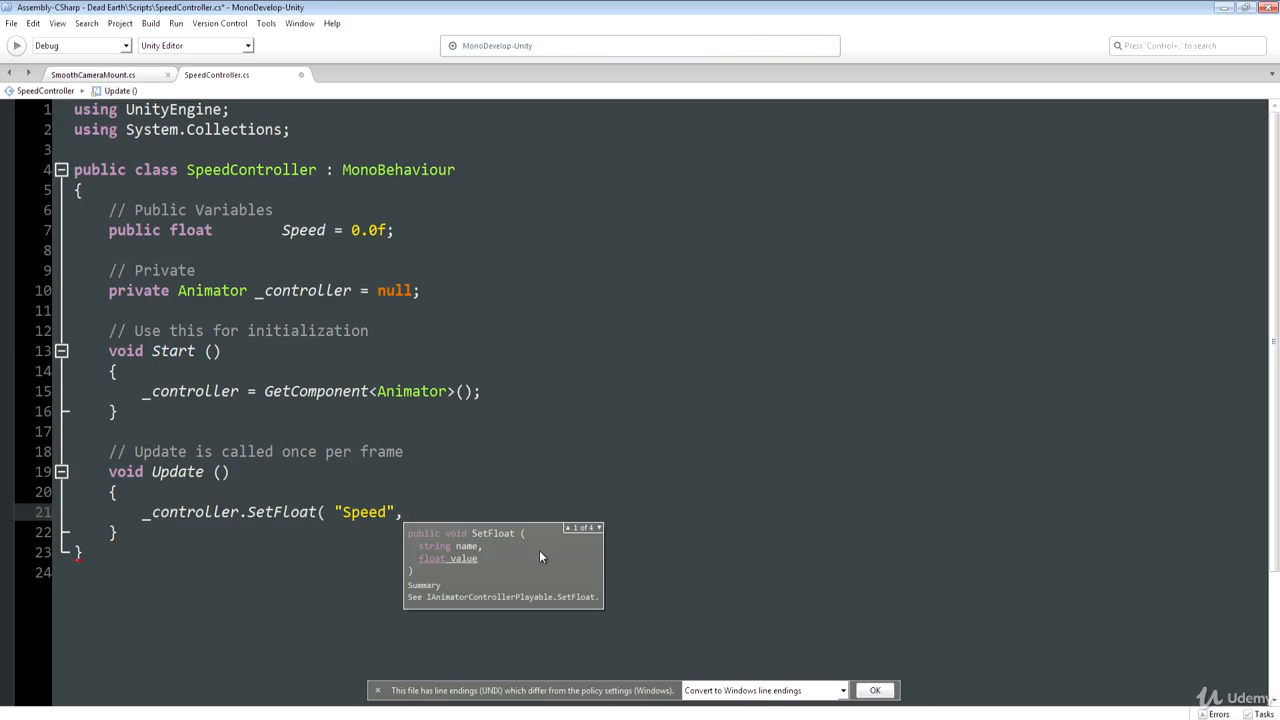
pyautogui.write('Speed ')
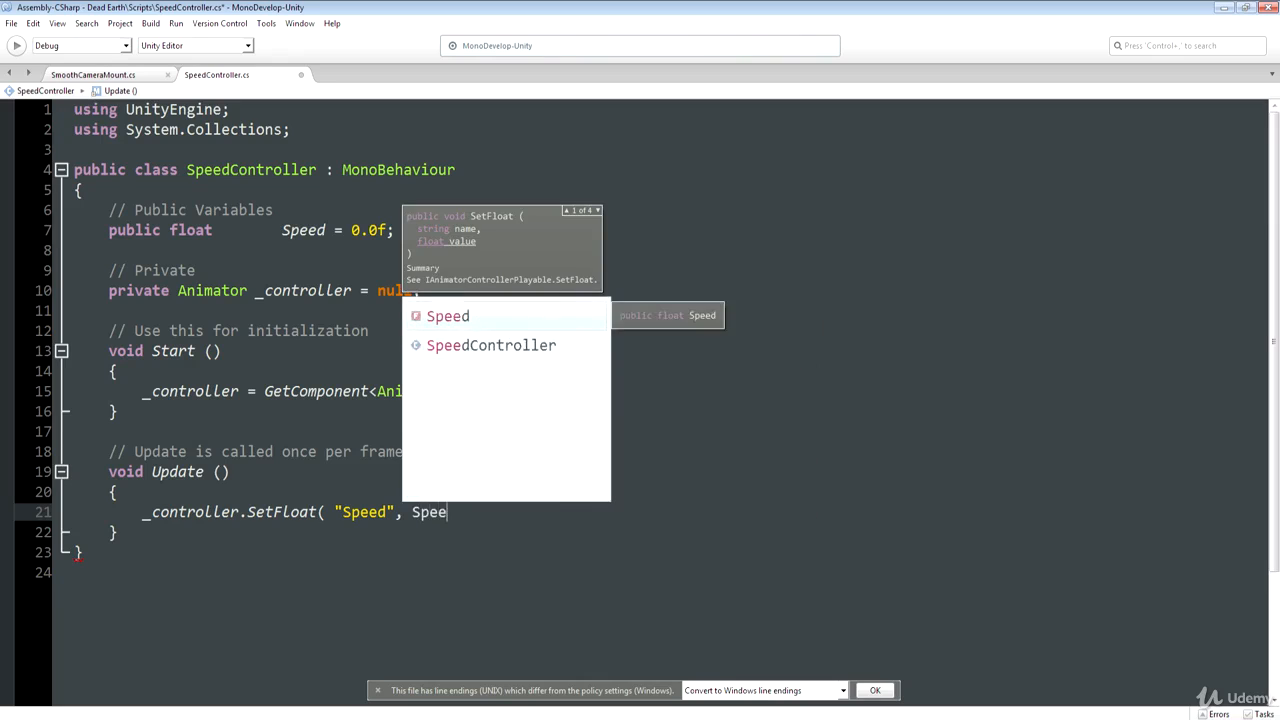
pyautogui.write(');')
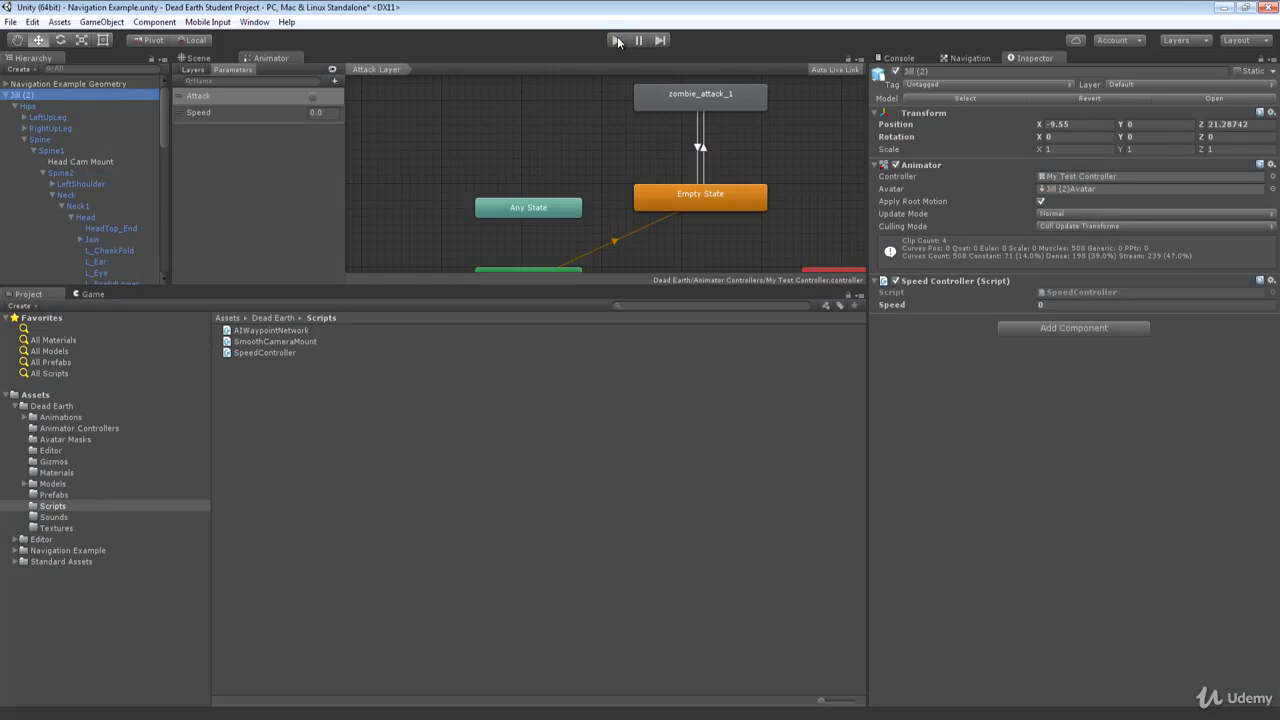
# - Switch to Unity, run the game and test Jill (2)'s Speed Controller by raising Speed to 11.52 and lowering it to -0.11
pyautogui.click(617, 40)
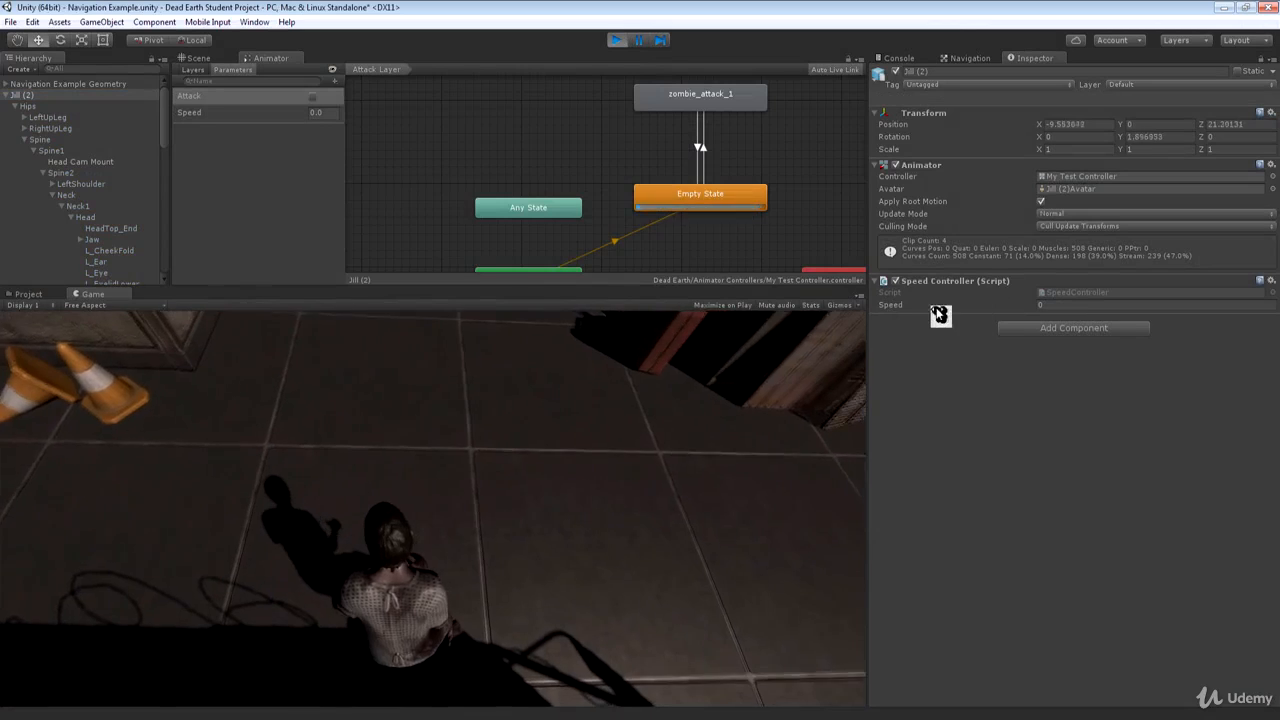
pyautogui.moveTo(891, 311); pyautogui.dragTo(1151, 297)
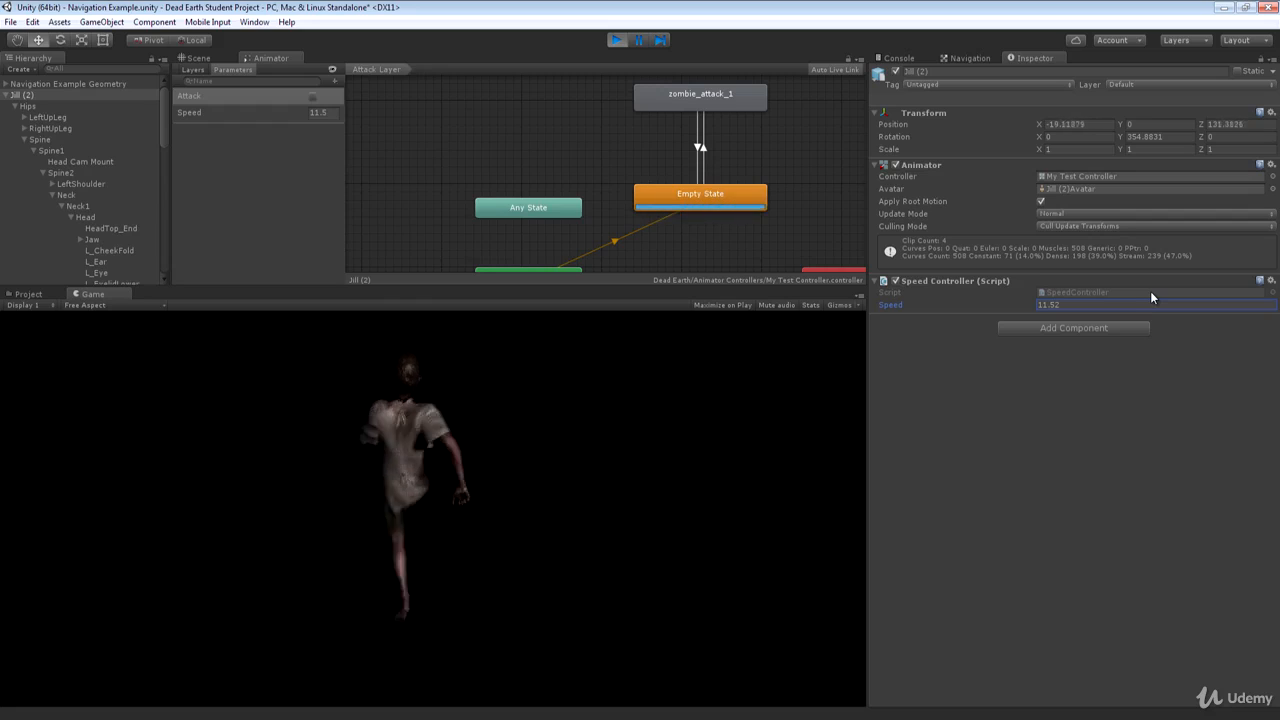
pyautogui.moveTo(1151, 292); pyautogui.dragTo(903, 318)
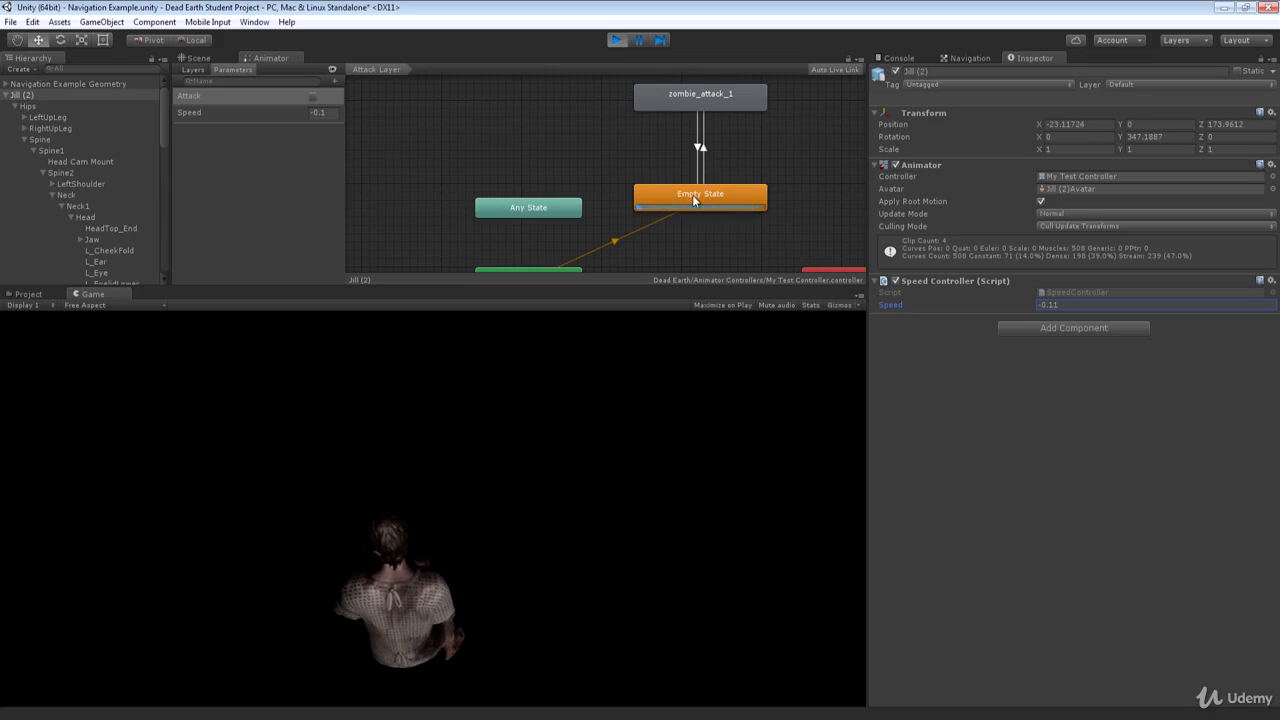
# - Display the Animator's Base Layer graph while the game is running
pyautogui.click(192, 69)
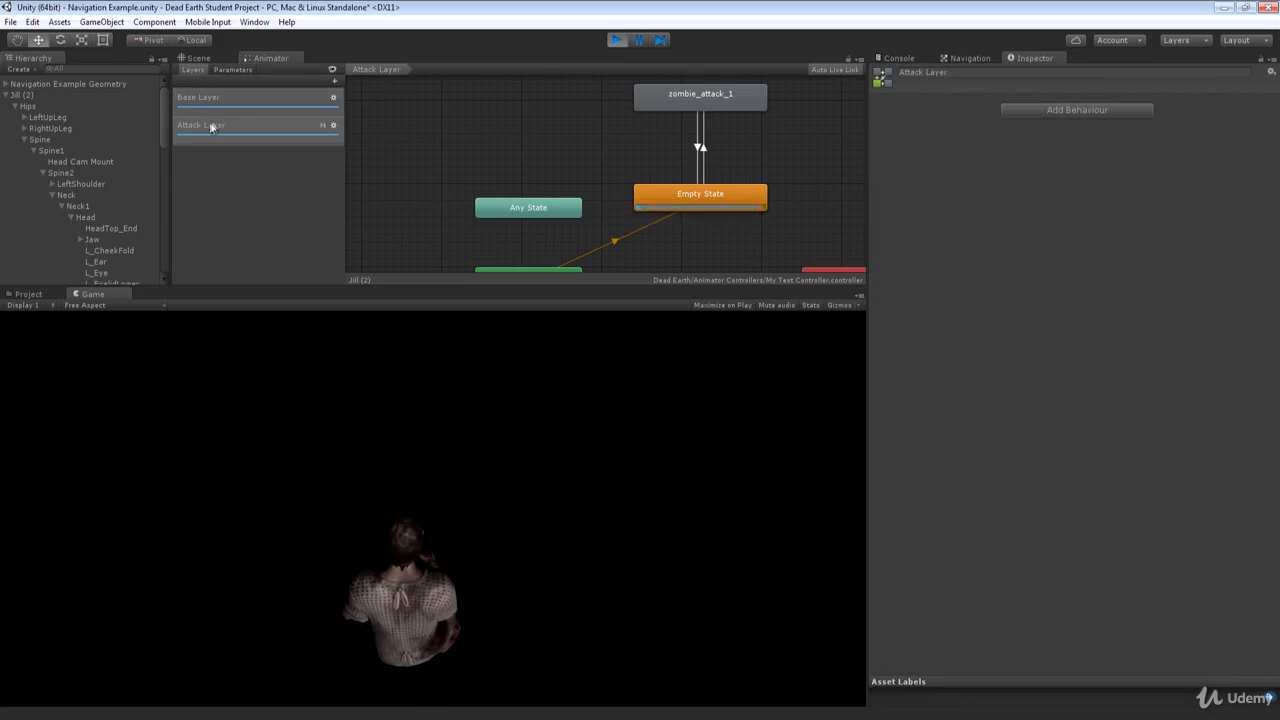
pyautogui.click(203, 99)
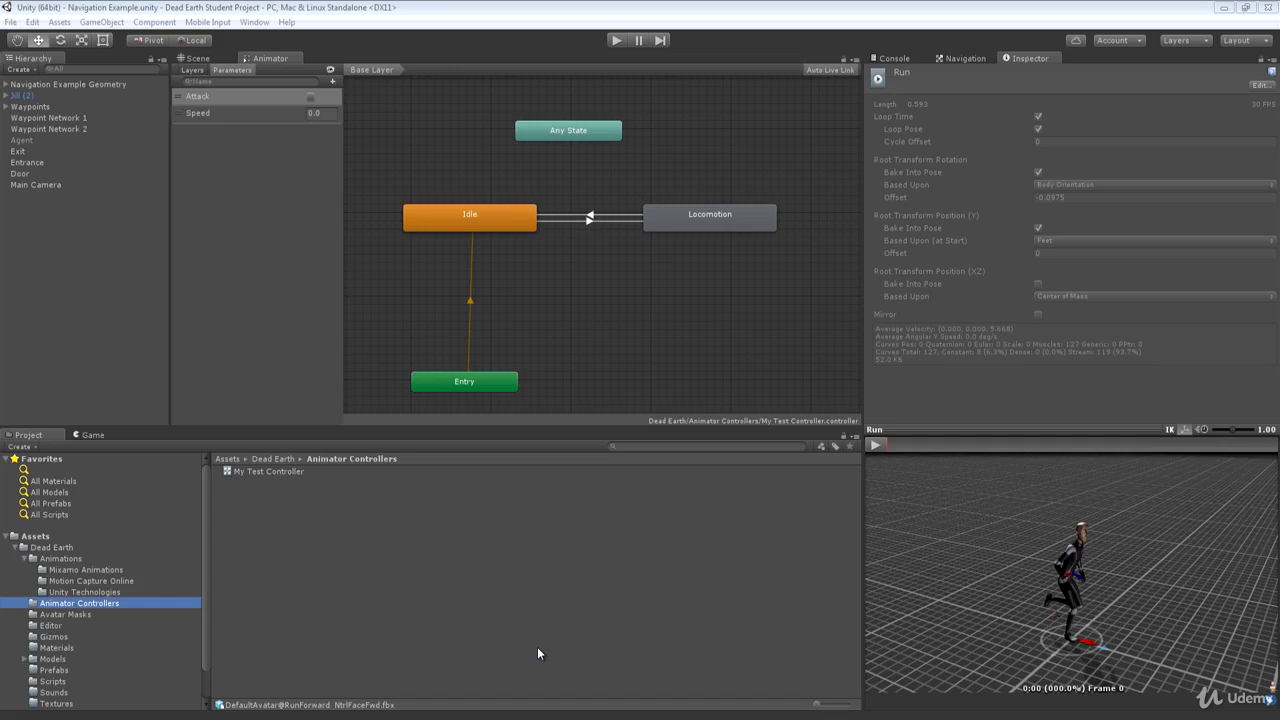
# - Delete the Speed parameter from My Test Controller
pyautogui.click(240, 113)
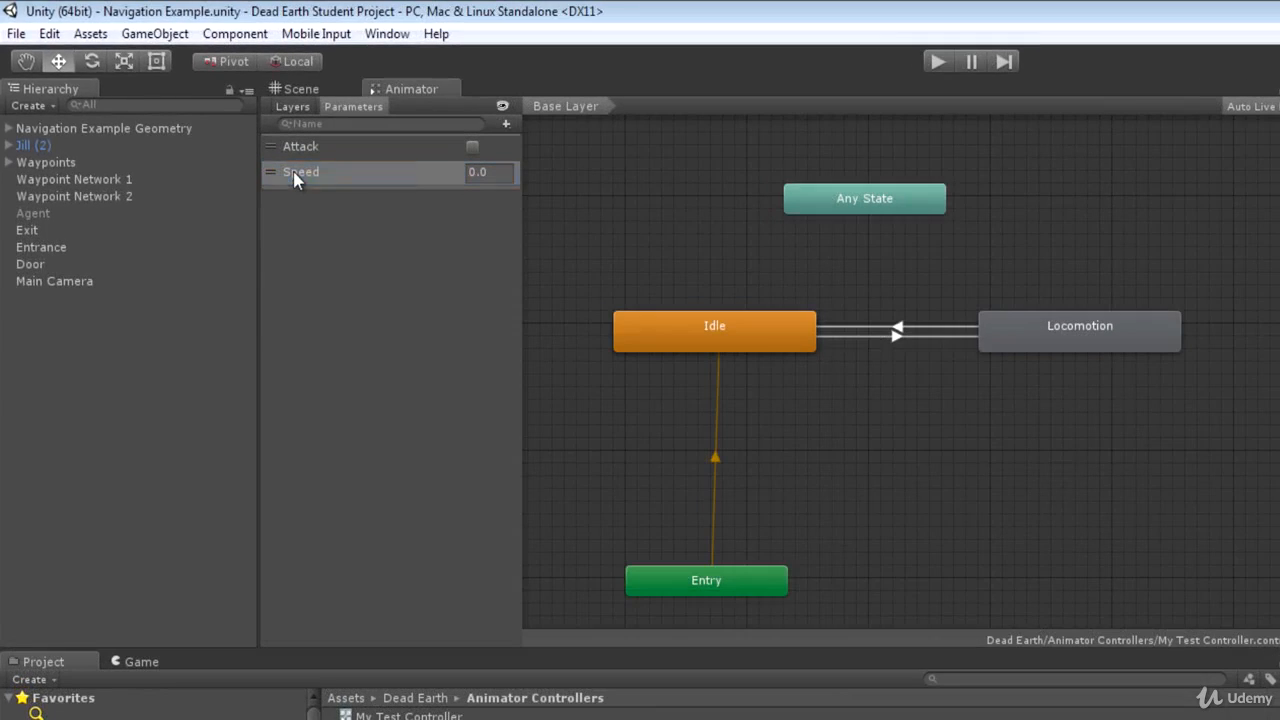
pyautogui.rightClick(295, 180)
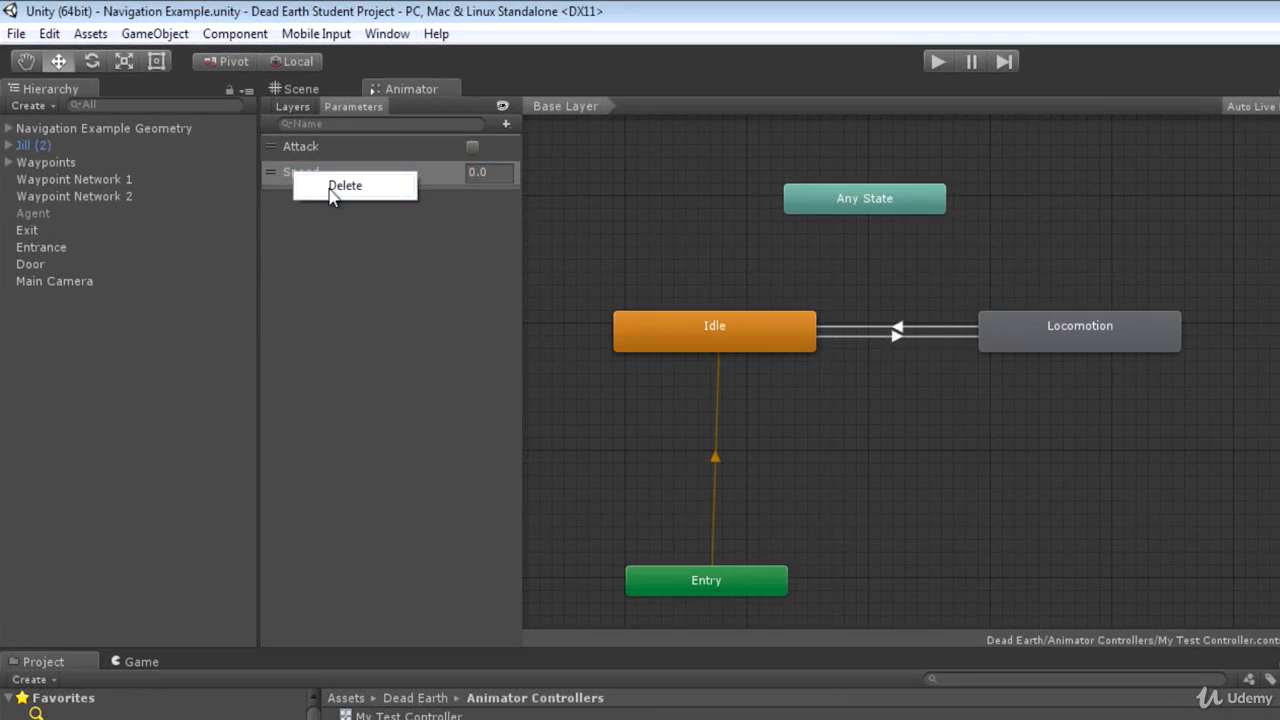
pyautogui.click(331, 192)
pyautogui.click(1031, 608)
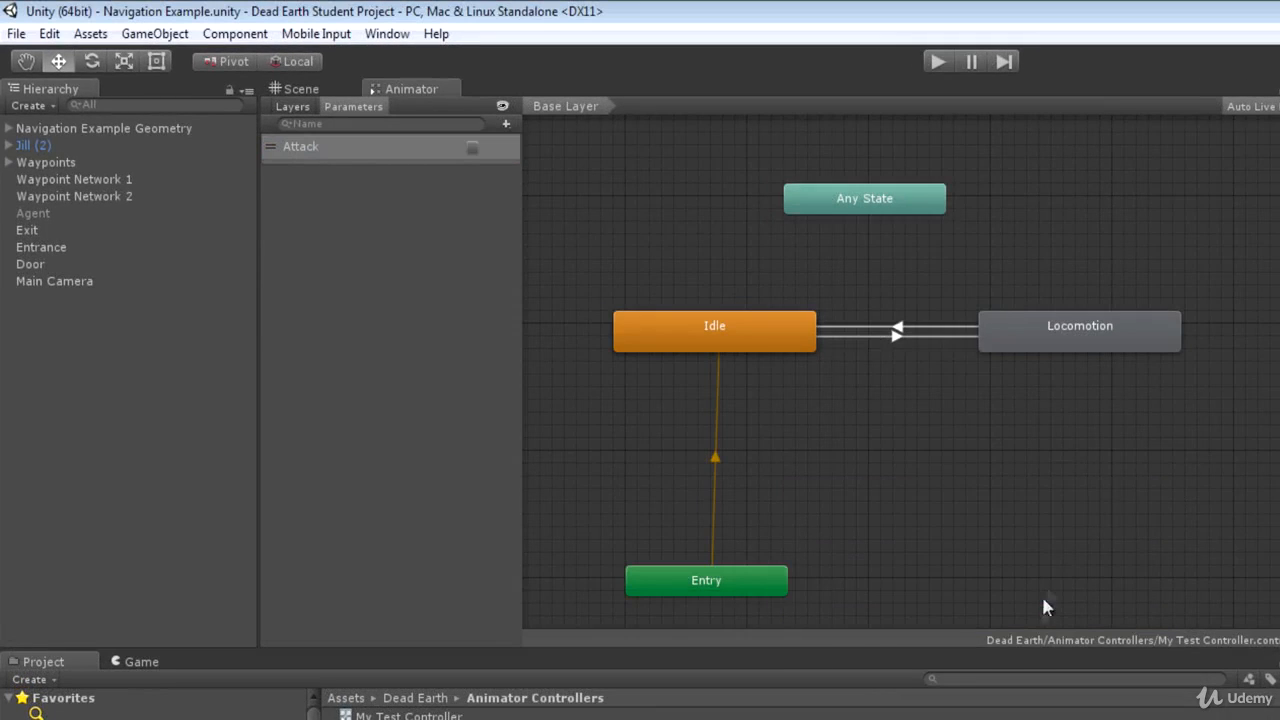
# - Delete the Locomotion state from the Base Layer
pyautogui.rightClick(1086, 330)
pyautogui.click(1140, 438)
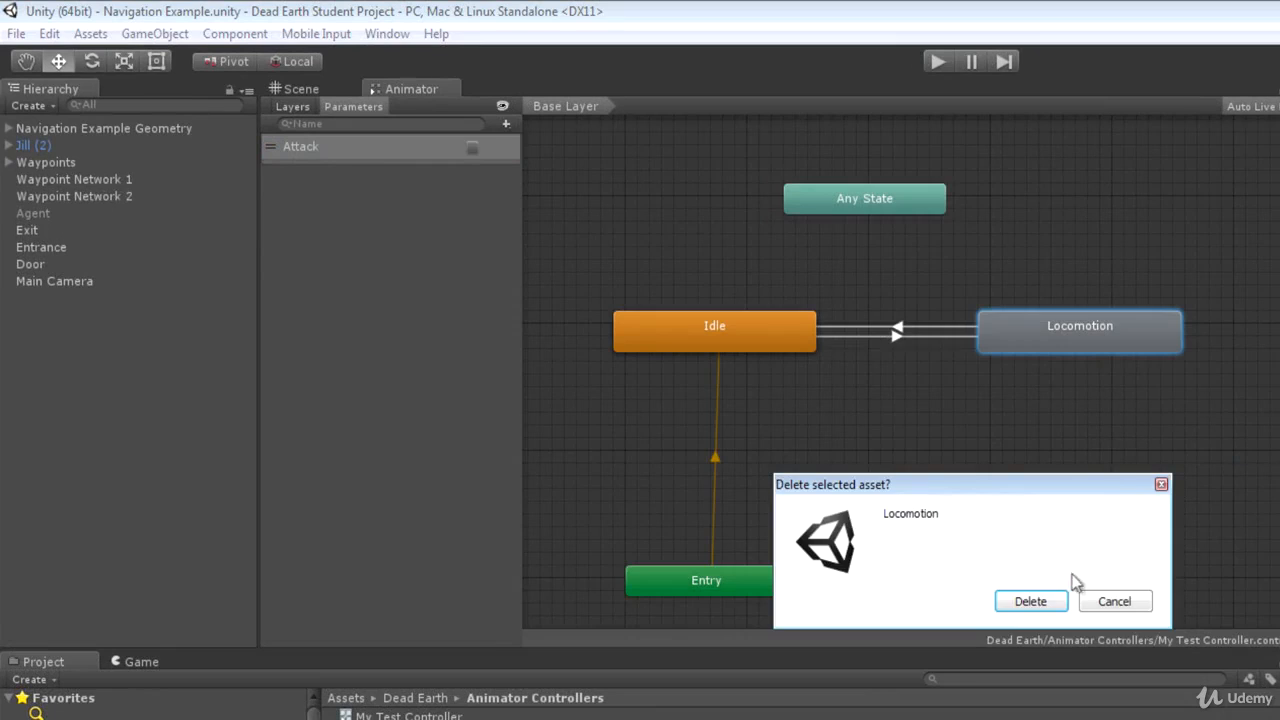
pyautogui.click(1046, 596)
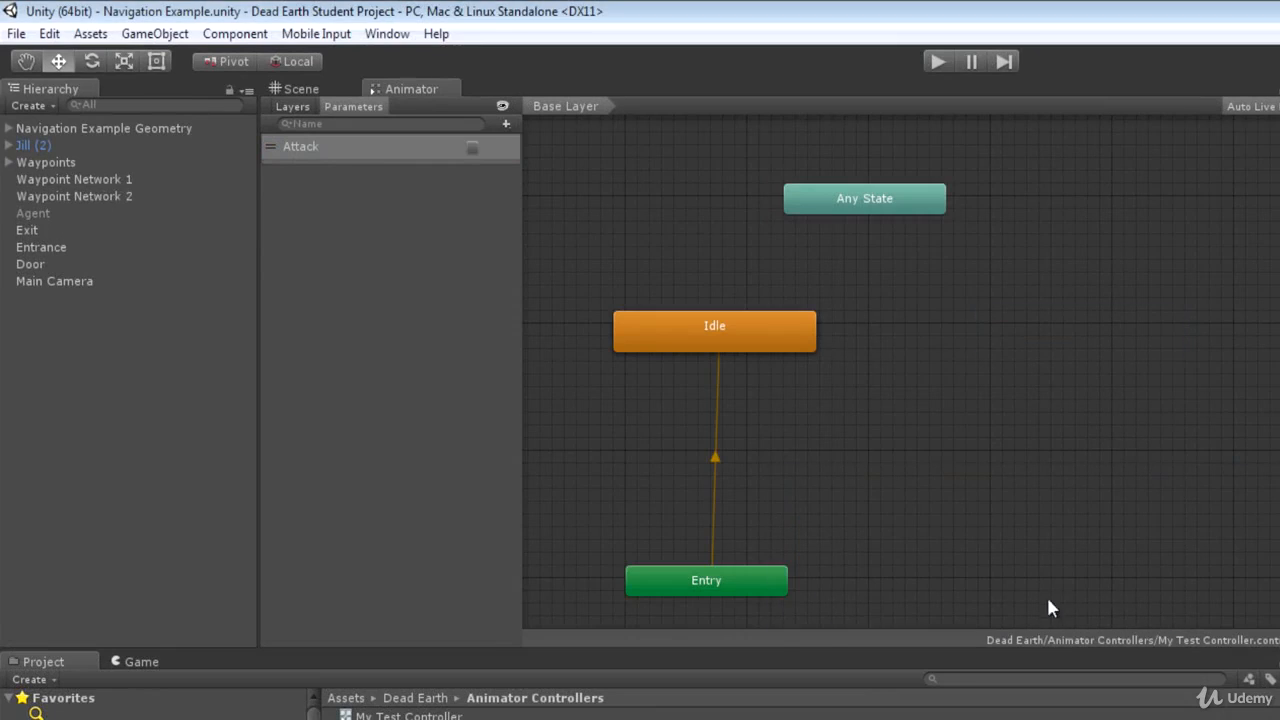
# - Add two float parameters to the controller, named Horizontal and Vertical
pyautogui.click(506, 123)
pyautogui.click(552, 154)
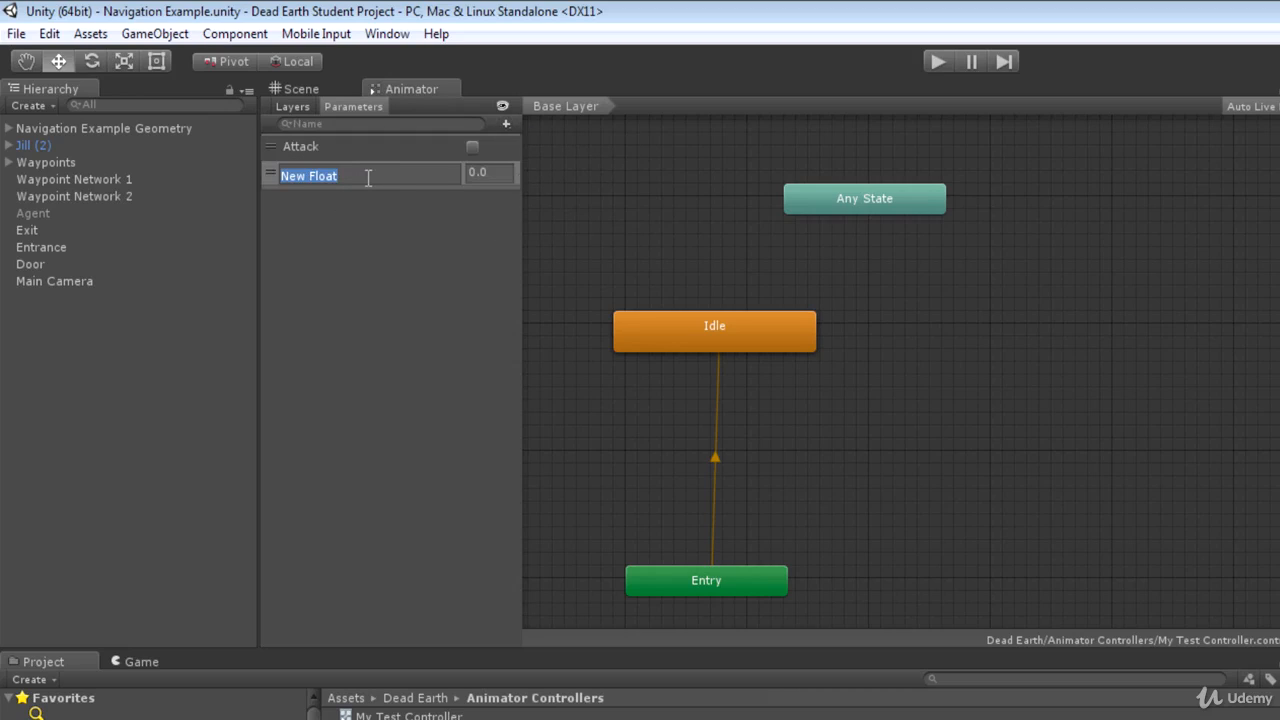
pyautogui.write('Horizontal')
pyautogui.press('Return')
pyautogui.click(507, 123)
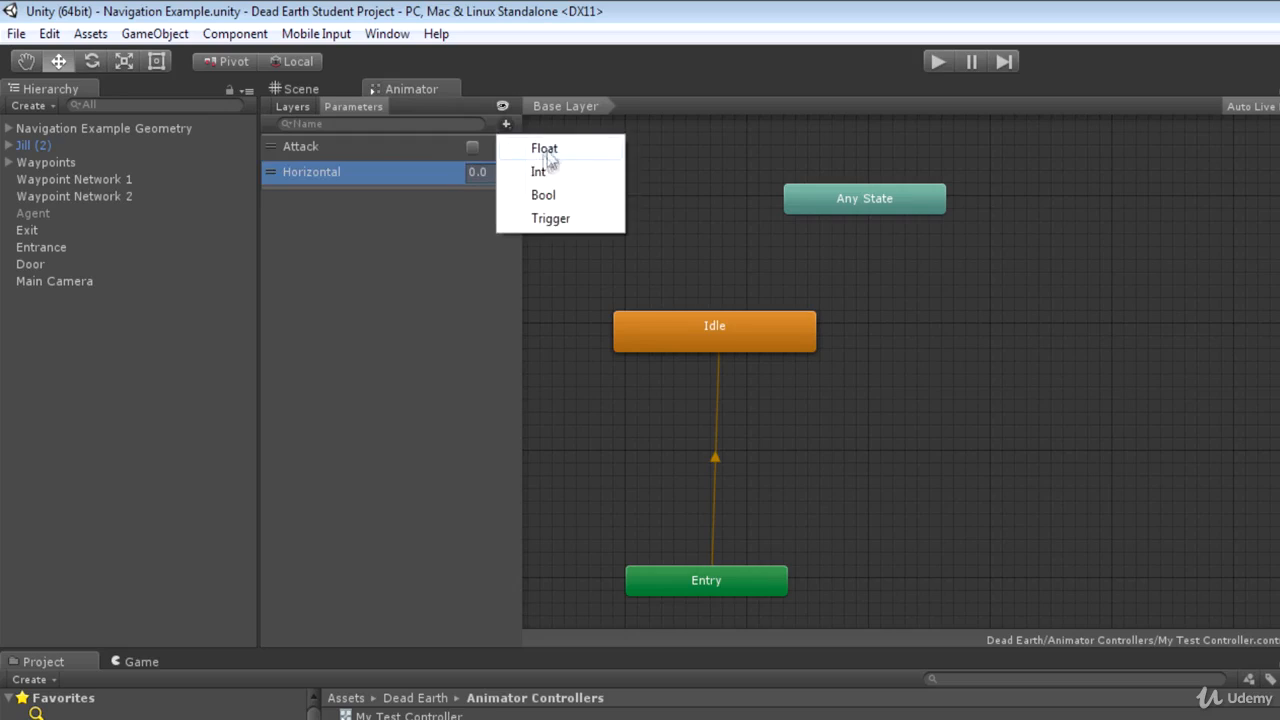
pyautogui.click(548, 147)
pyautogui.press('BackSpace')
pyautogui.write('Vertical')
pyautogui.press('Return')
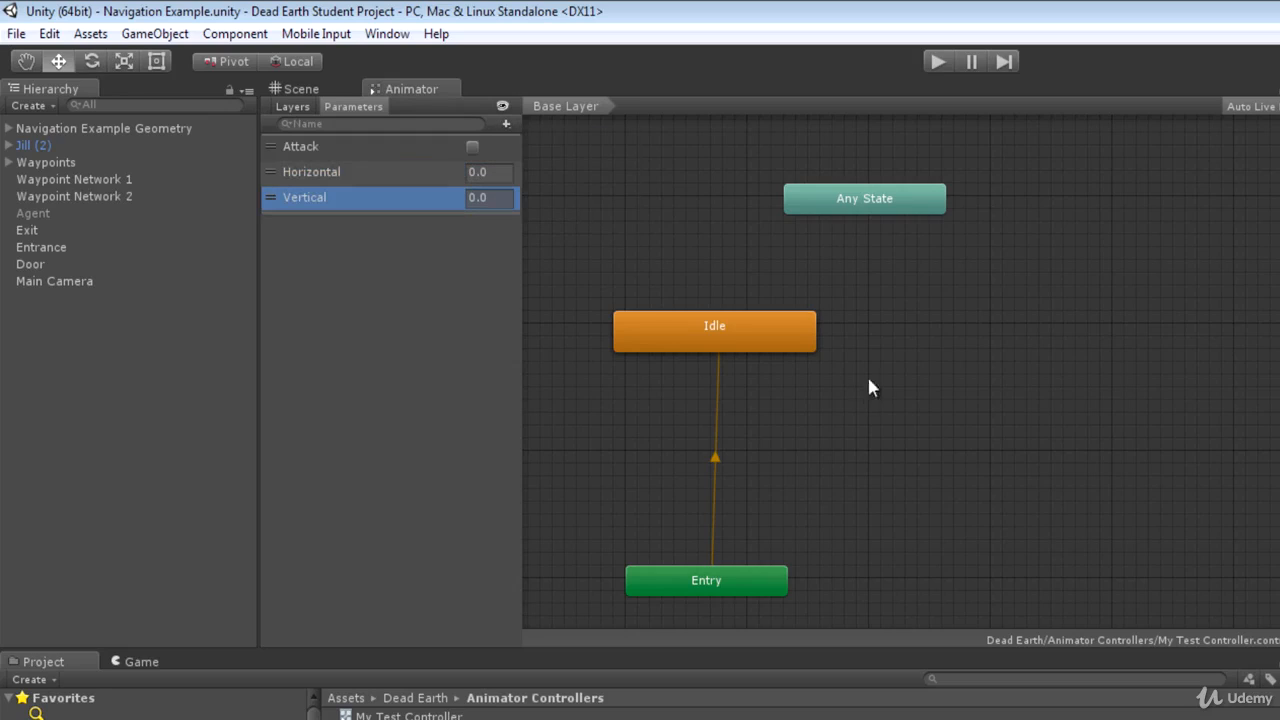
# - Create a new blend tree state beside Idle in the Base Layer and name it Locomotion
pyautogui.rightClick(952, 335)
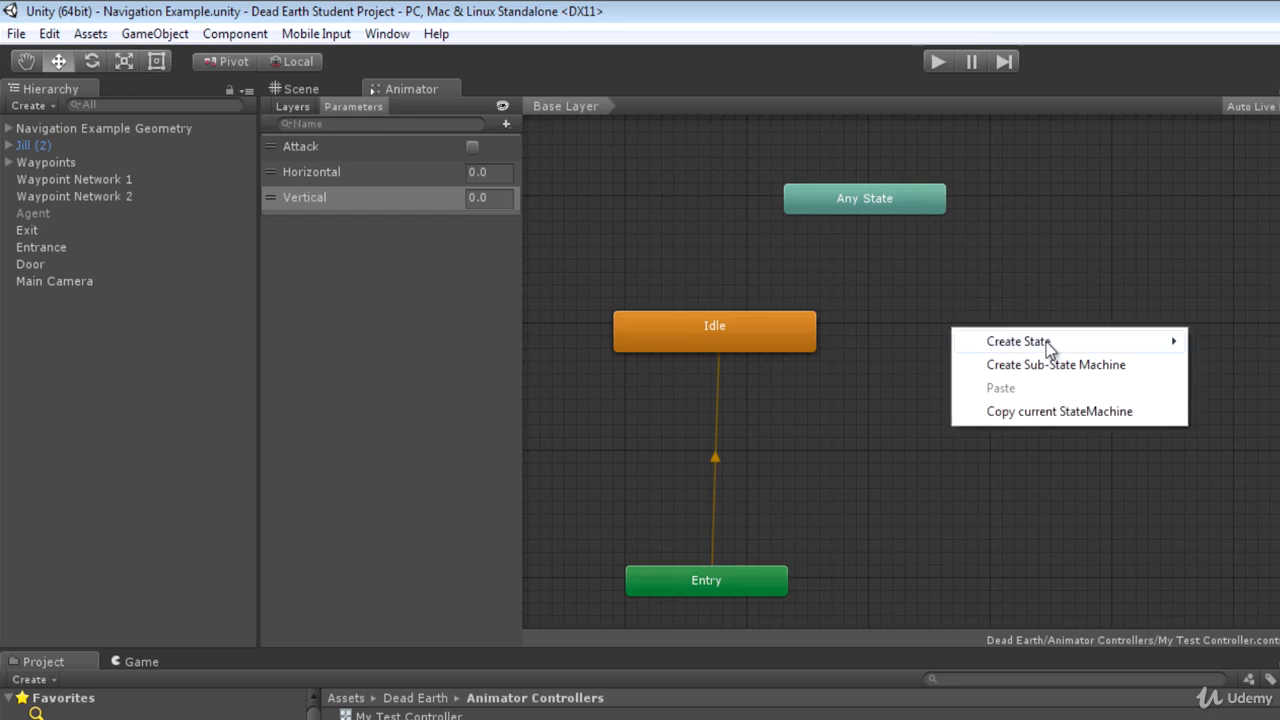
pyautogui.moveTo(1049, 352)
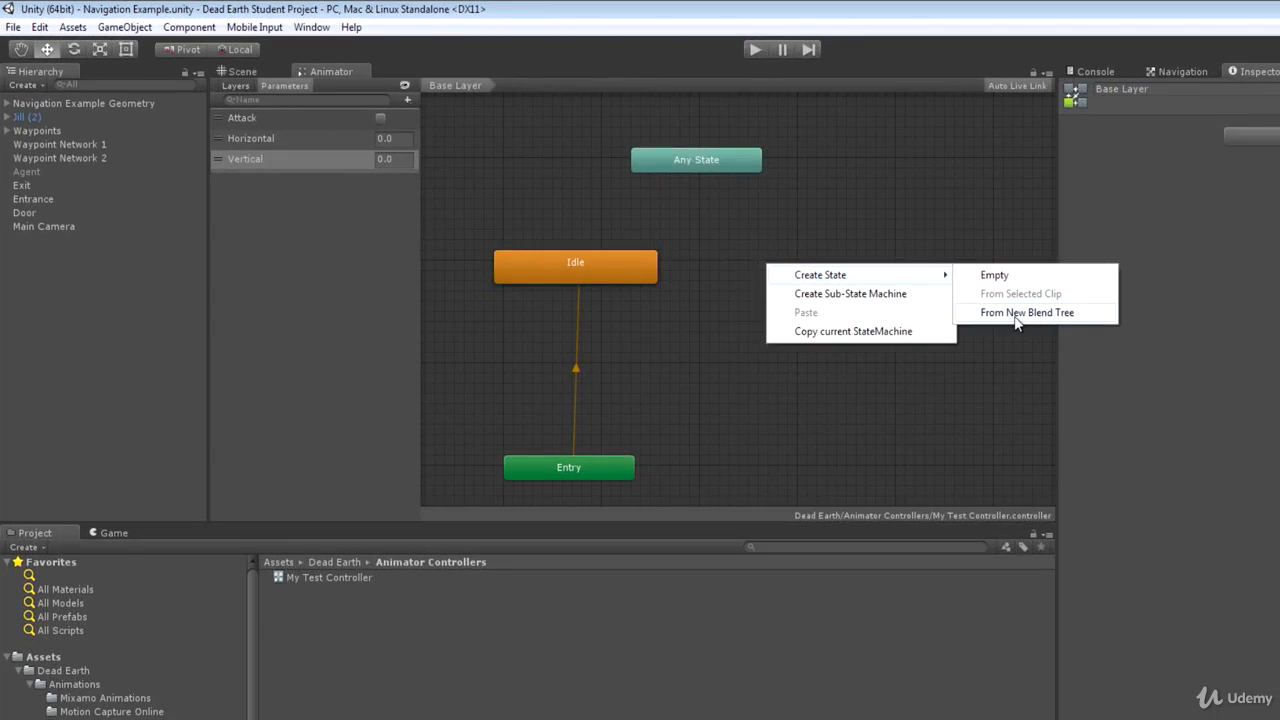
pyautogui.click(1016, 318)
pyautogui.click(878, 282)
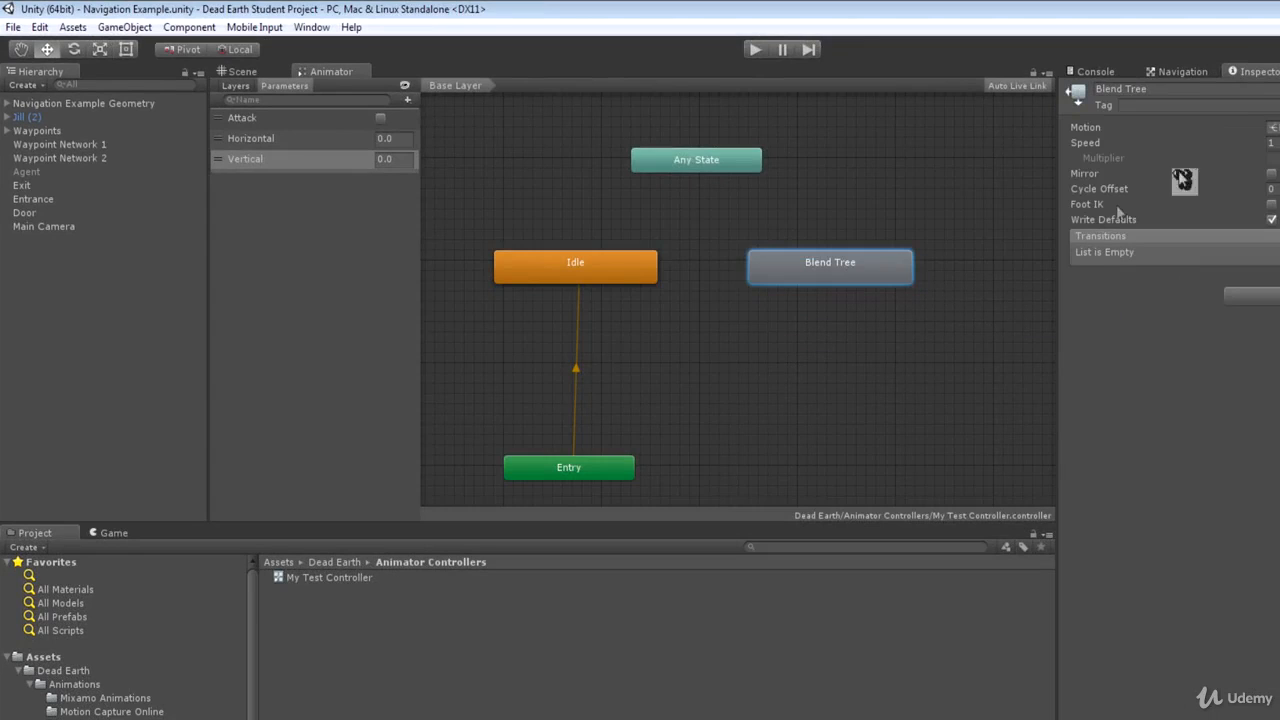
pyautogui.click(1151, 87)
pyautogui.press('BackSpace')
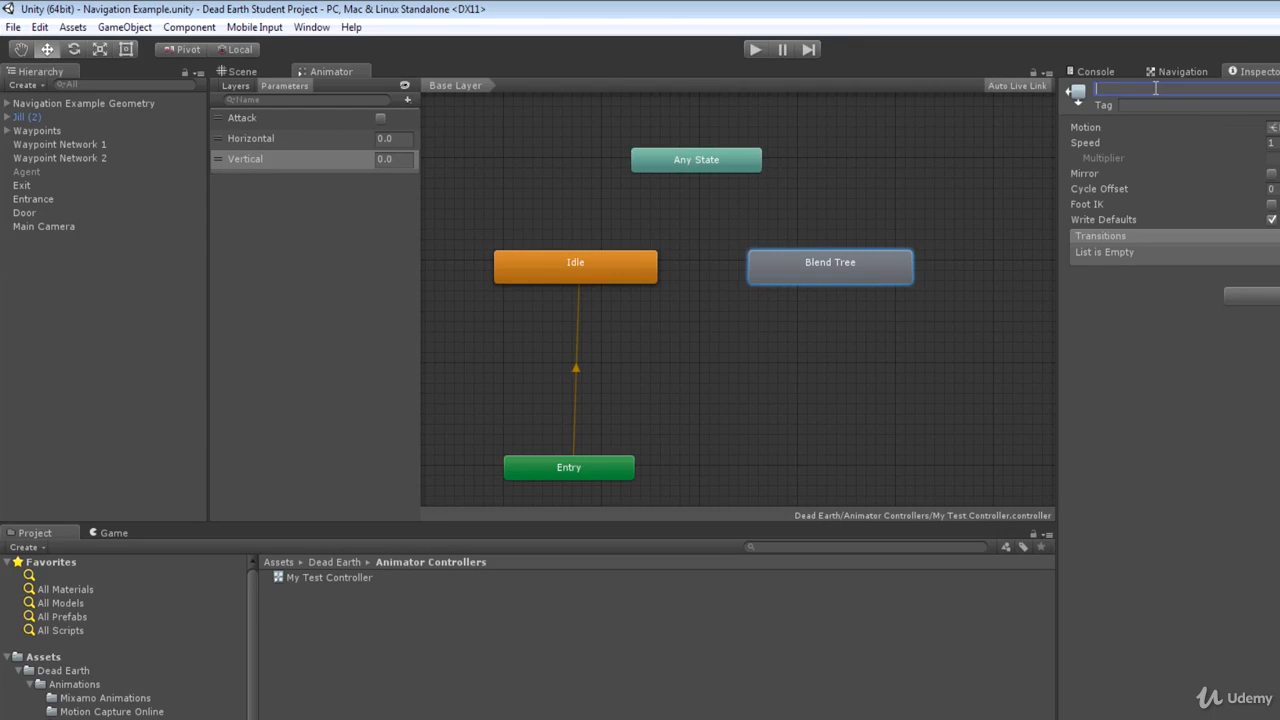
pyautogui.write('Locomotion')
# - Open the Locomotion blend tree and set its blend type to 2D Freeform Cartesian, with Vertical as the second parameter
pyautogui.doubleClick(856, 264)
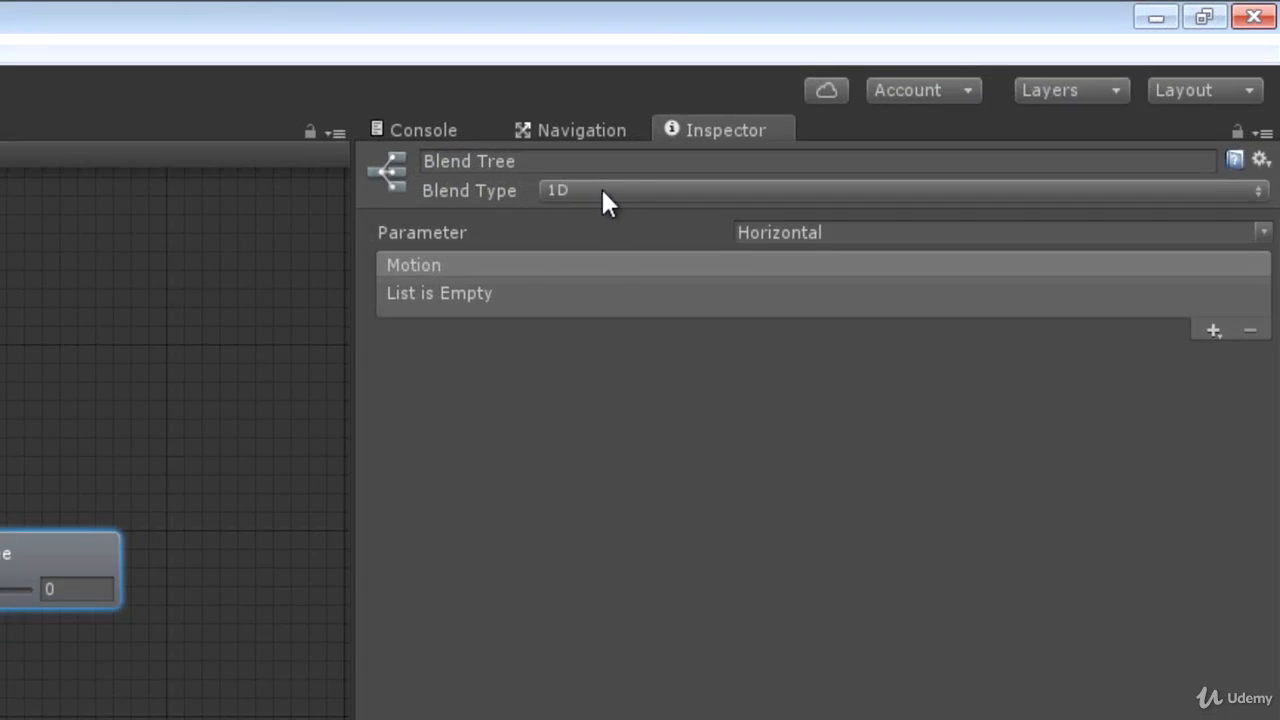
pyautogui.click(603, 192)
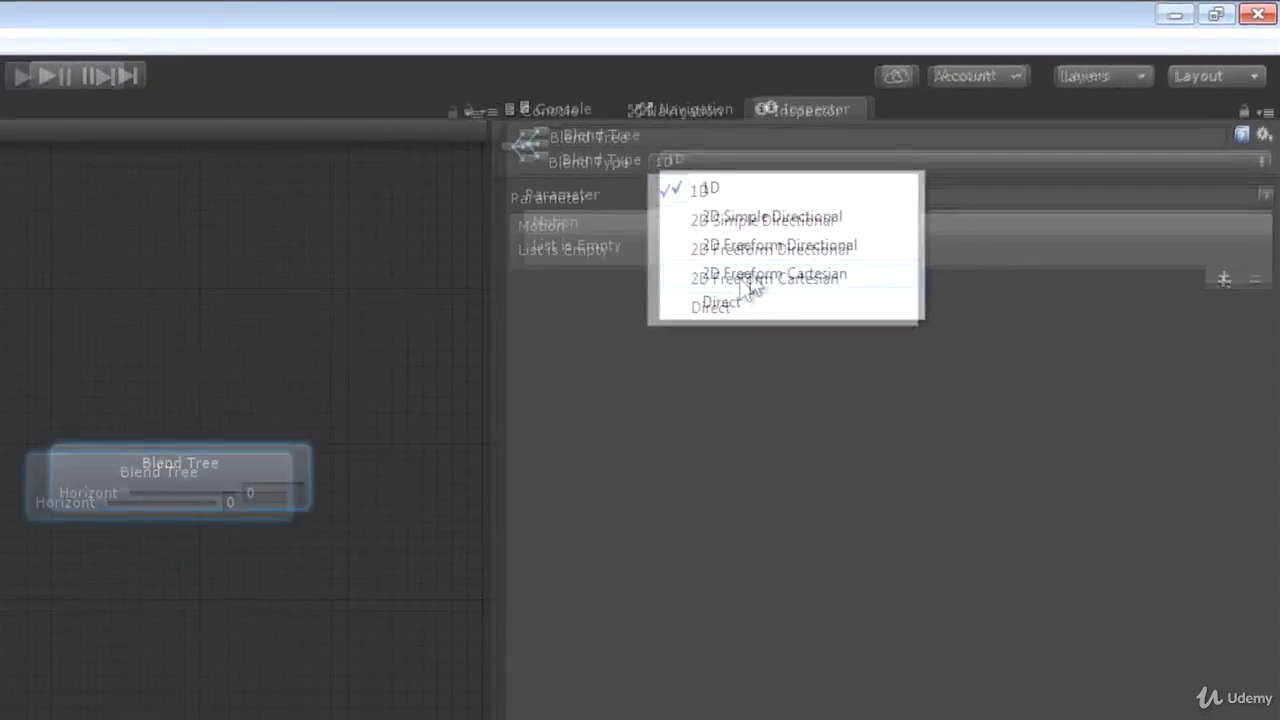
pyautogui.click(652, 338)
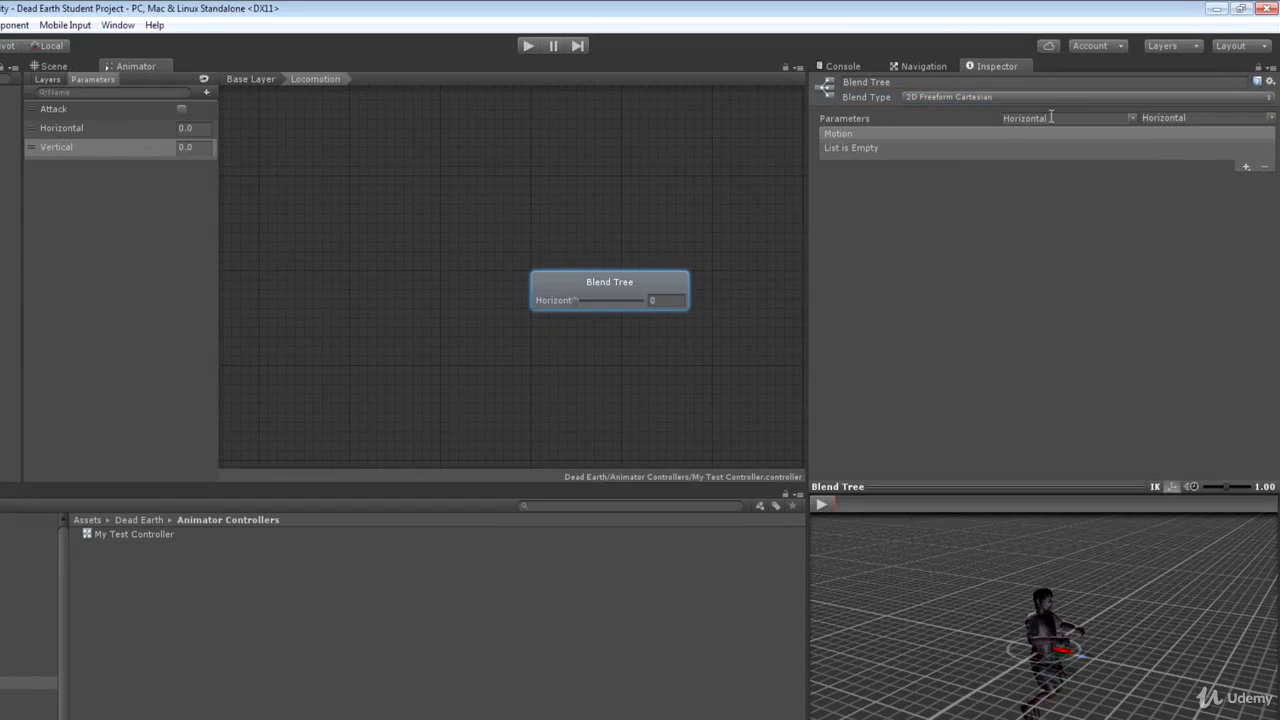
pyautogui.click(1270, 117)
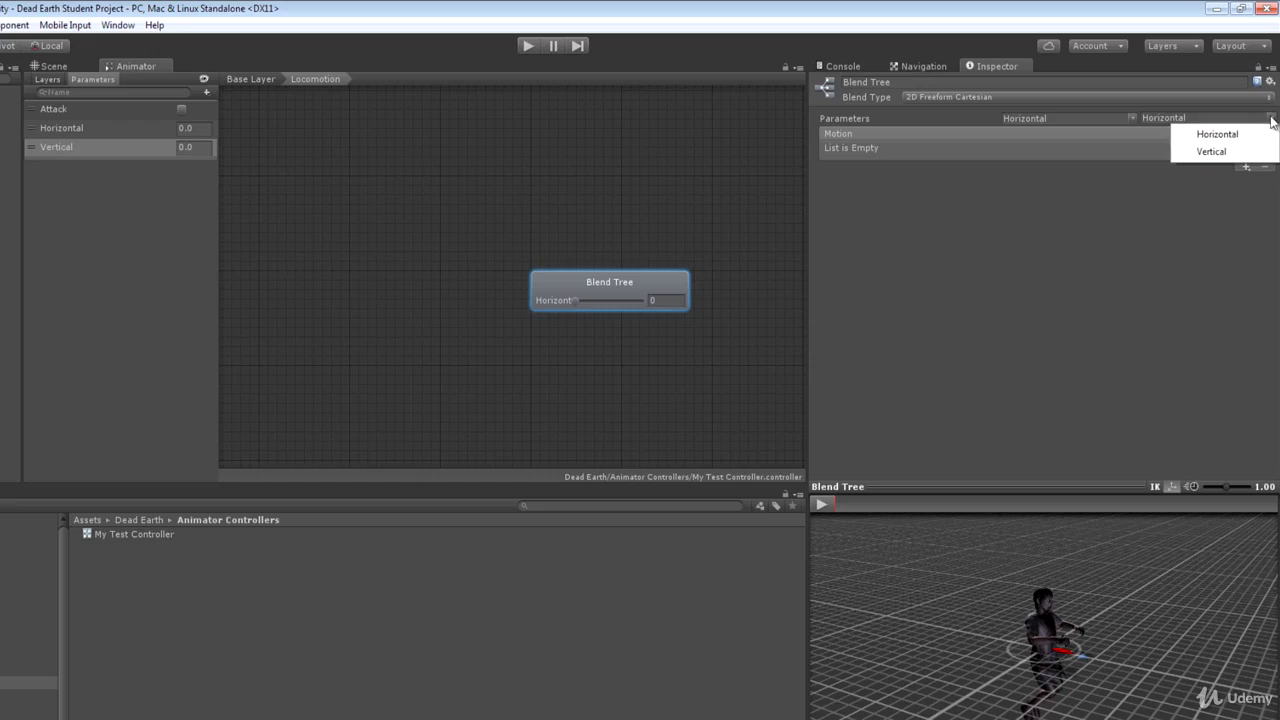
pyautogui.click(1211, 152)
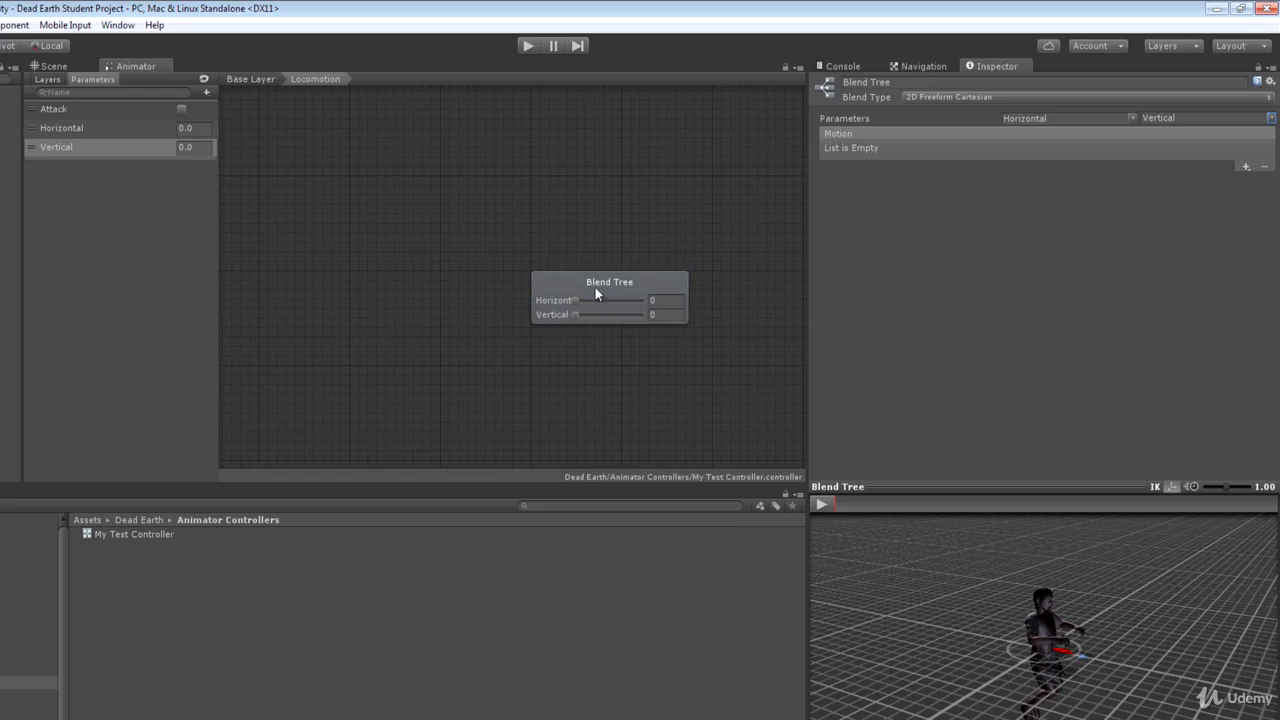
pyautogui.moveTo(573, 301); pyautogui.dragTo(645, 310)
pyautogui.moveTo(683, 212); pyautogui.dragTo(544, 212, button='middle')
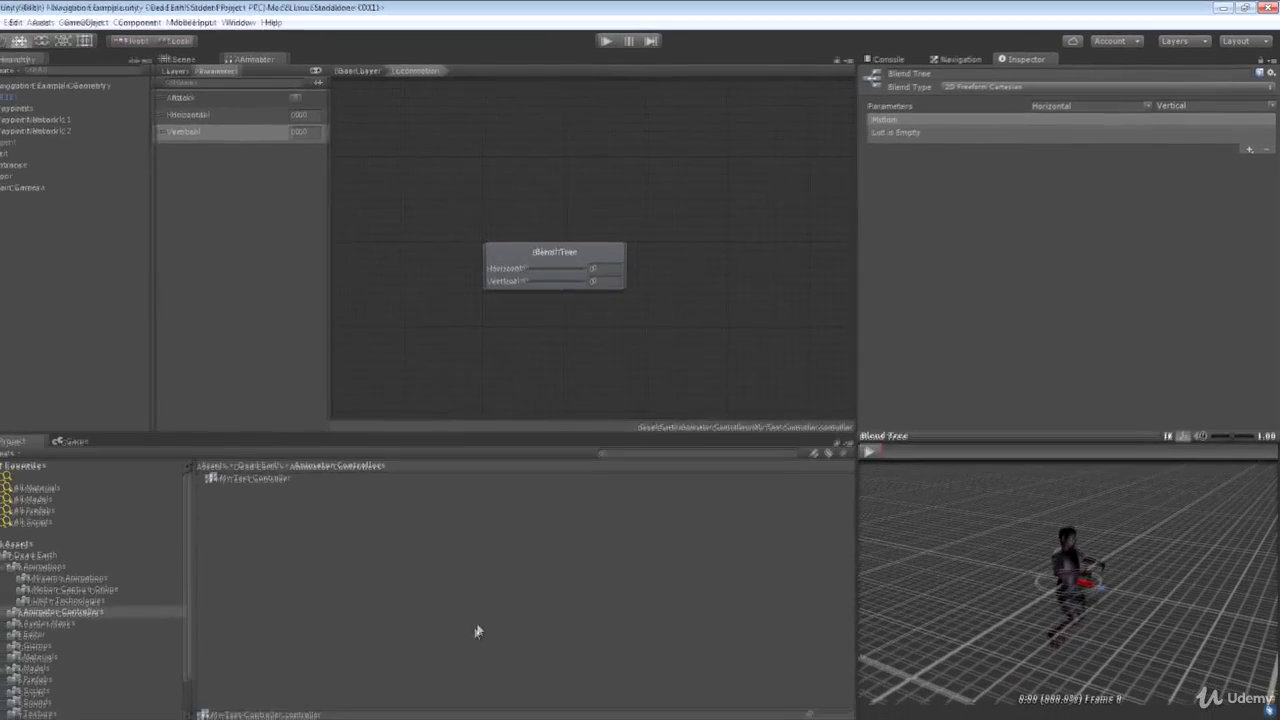
# - Open the Unity Technologies animations folder and preview the Run and Walk clips
pyautogui.click(84, 592)
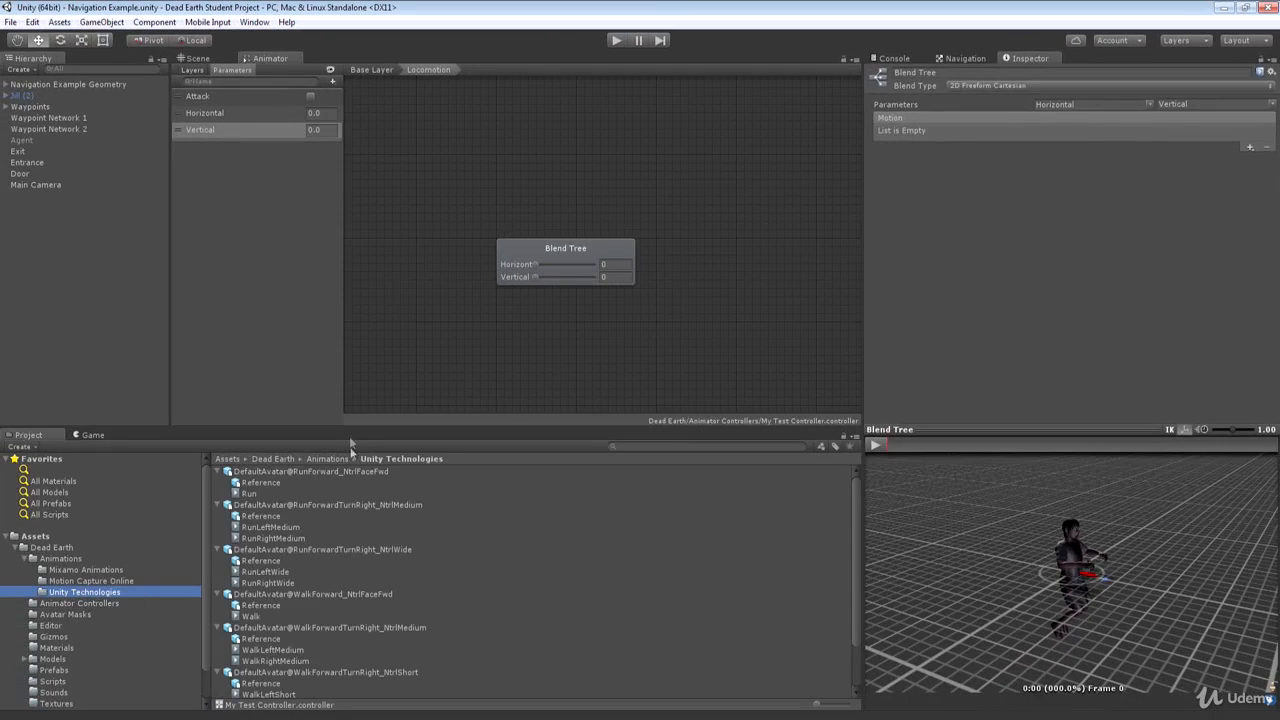
pyautogui.click(252, 494)
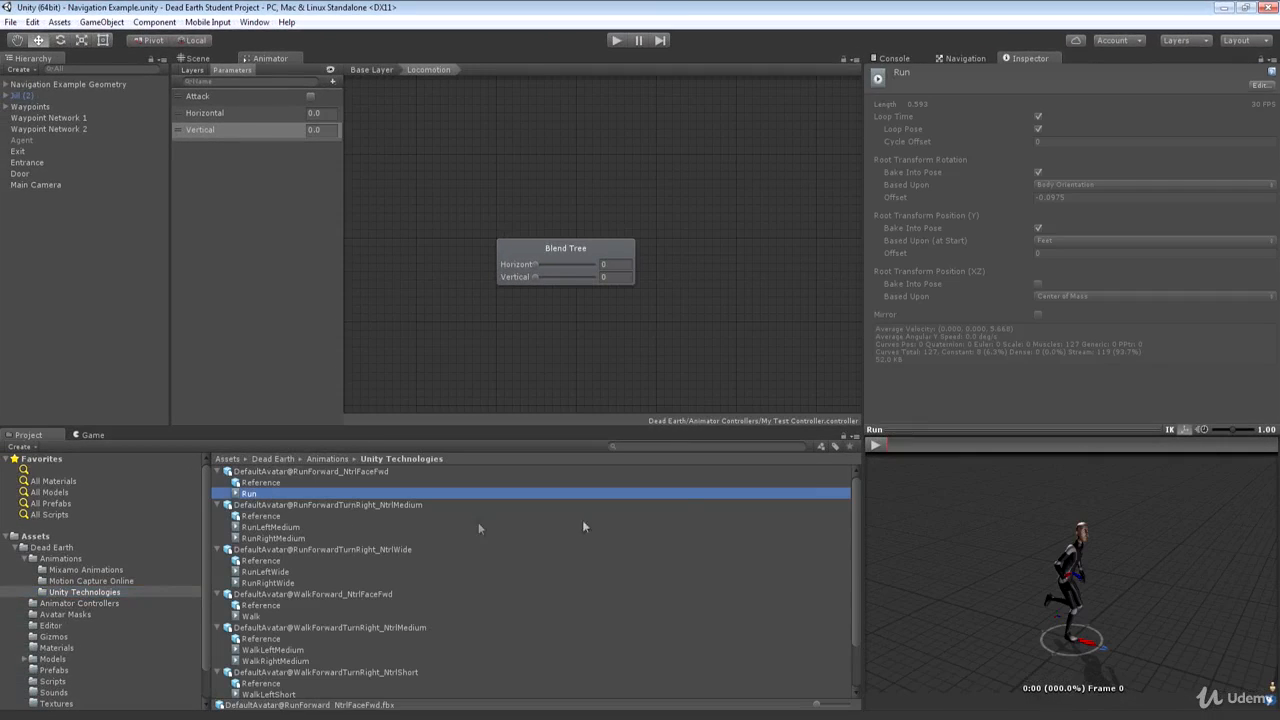
pyautogui.click(876, 446)
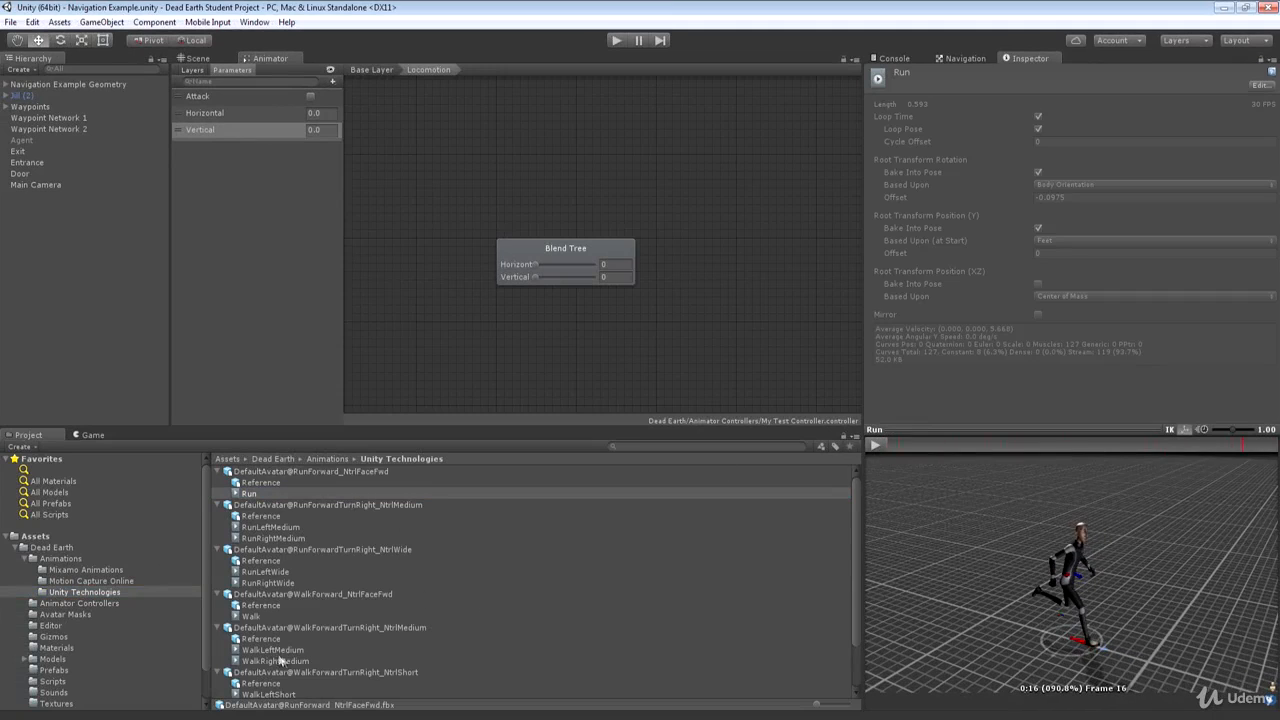
pyautogui.click(246, 617)
pyautogui.click(876, 446)
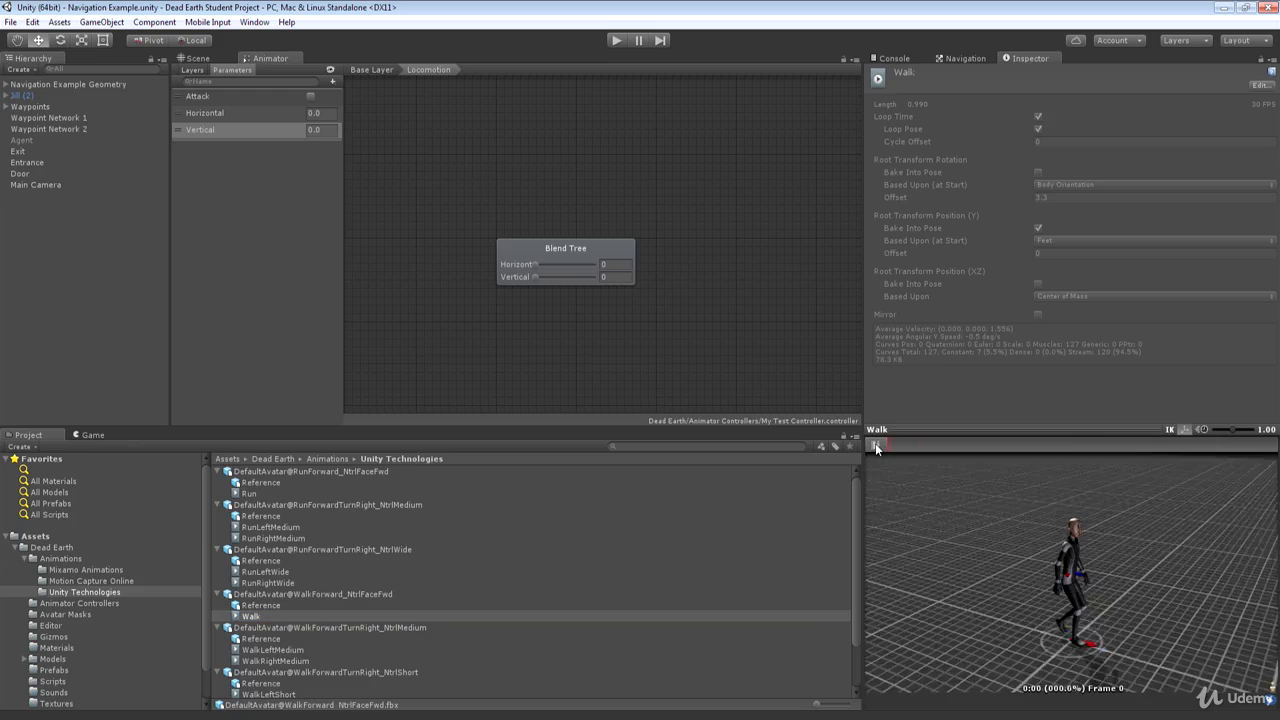
pyautogui.click(876, 446)
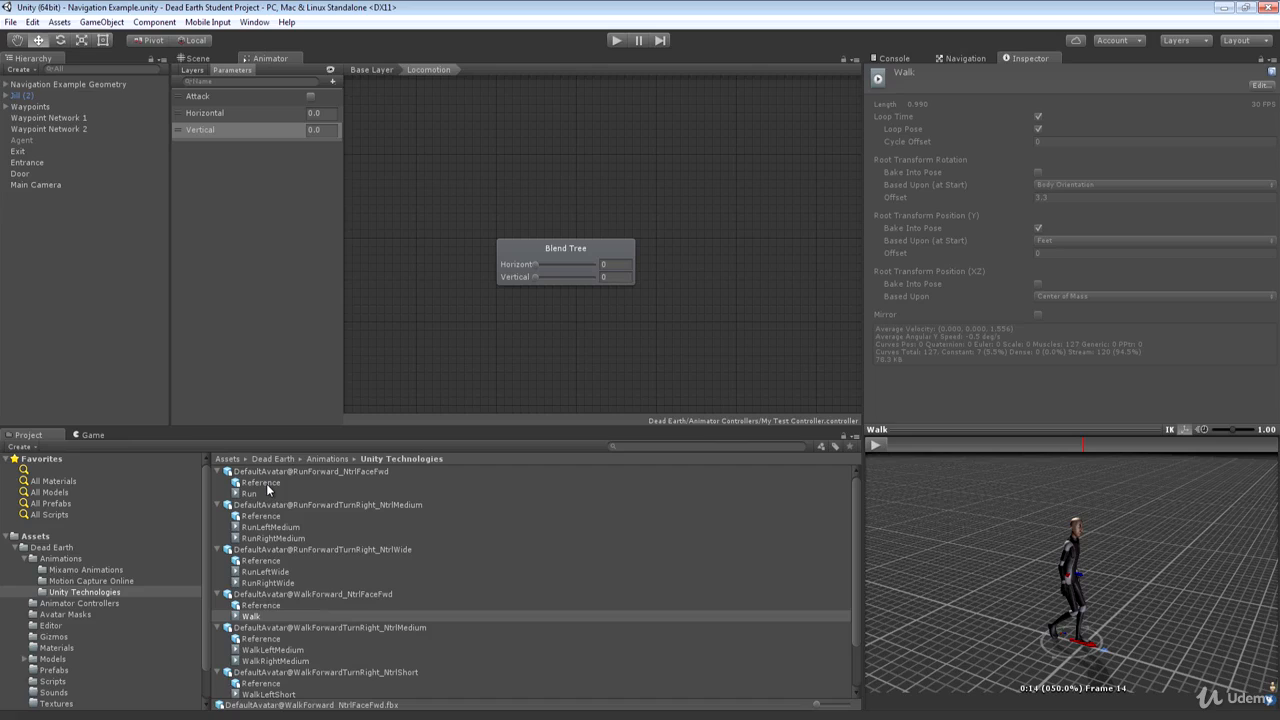
# - Preview the short-turn walking clips WalkLeftShort and WalkRightShort
pyautogui.scroll(-3, 288, 506)
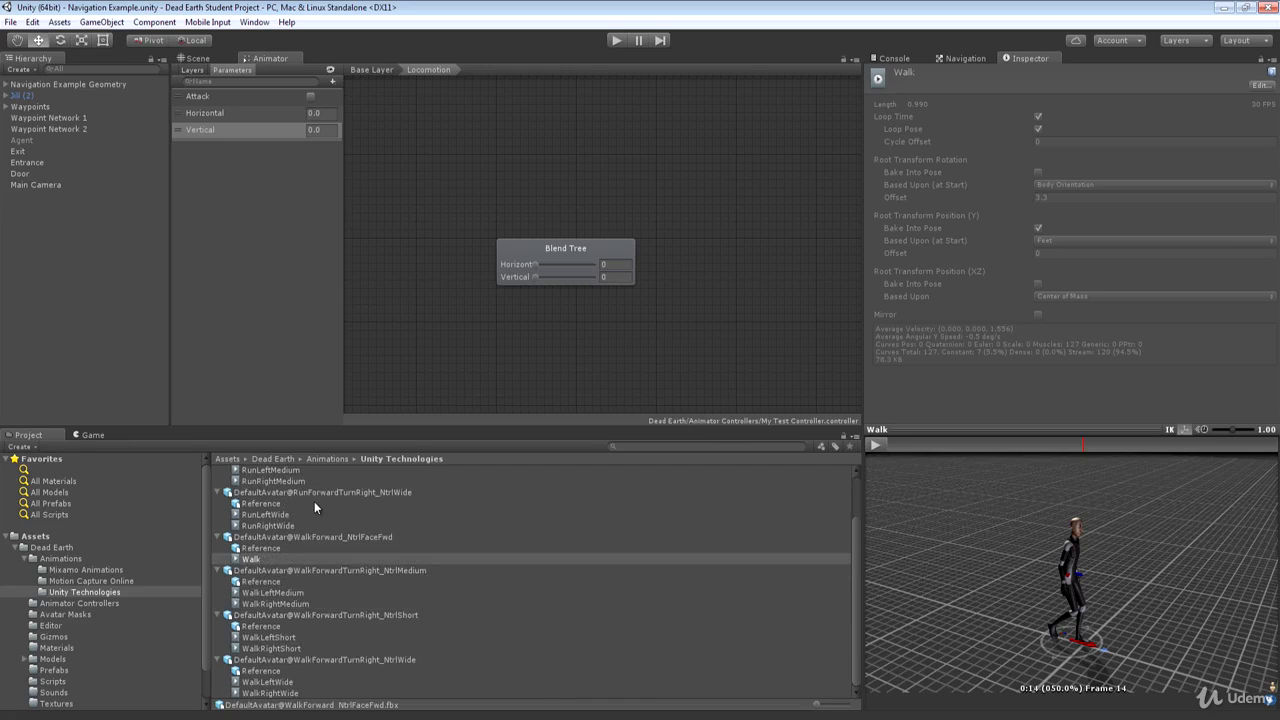
pyautogui.scroll(1, 314, 503)
pyautogui.scroll(-1, 314, 503)
pyautogui.click(265, 637)
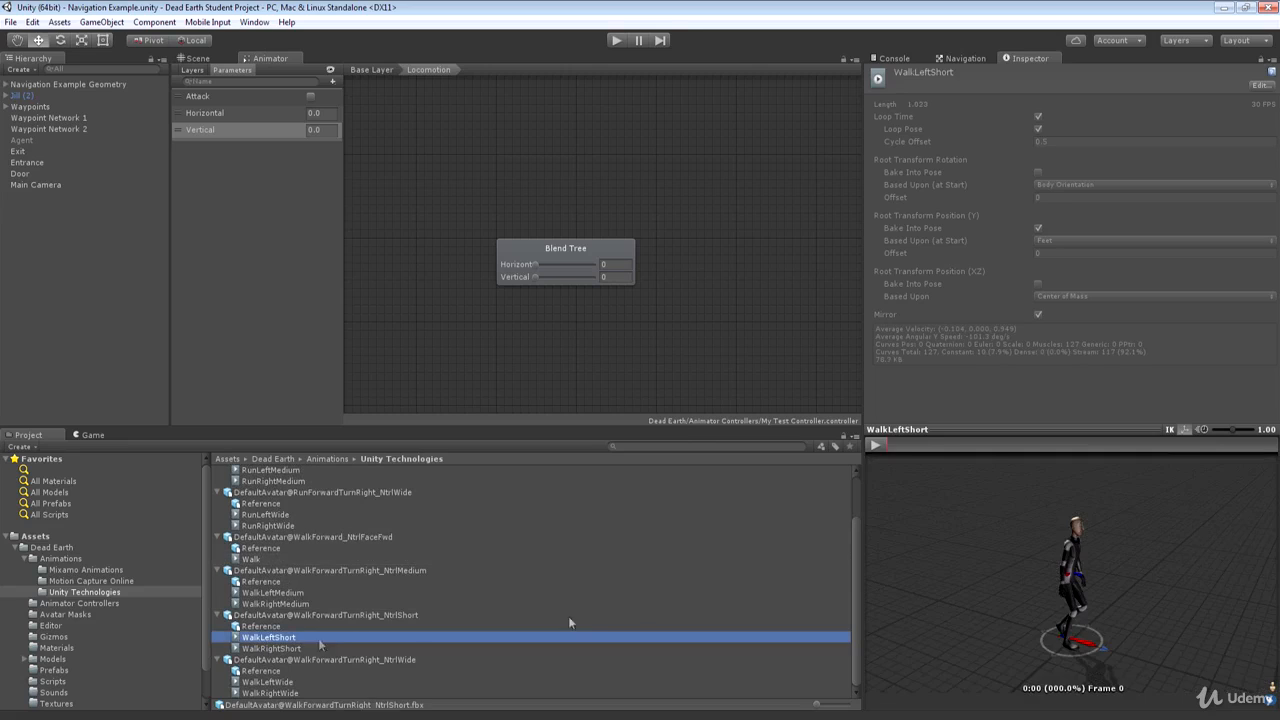
pyautogui.click(877, 446)
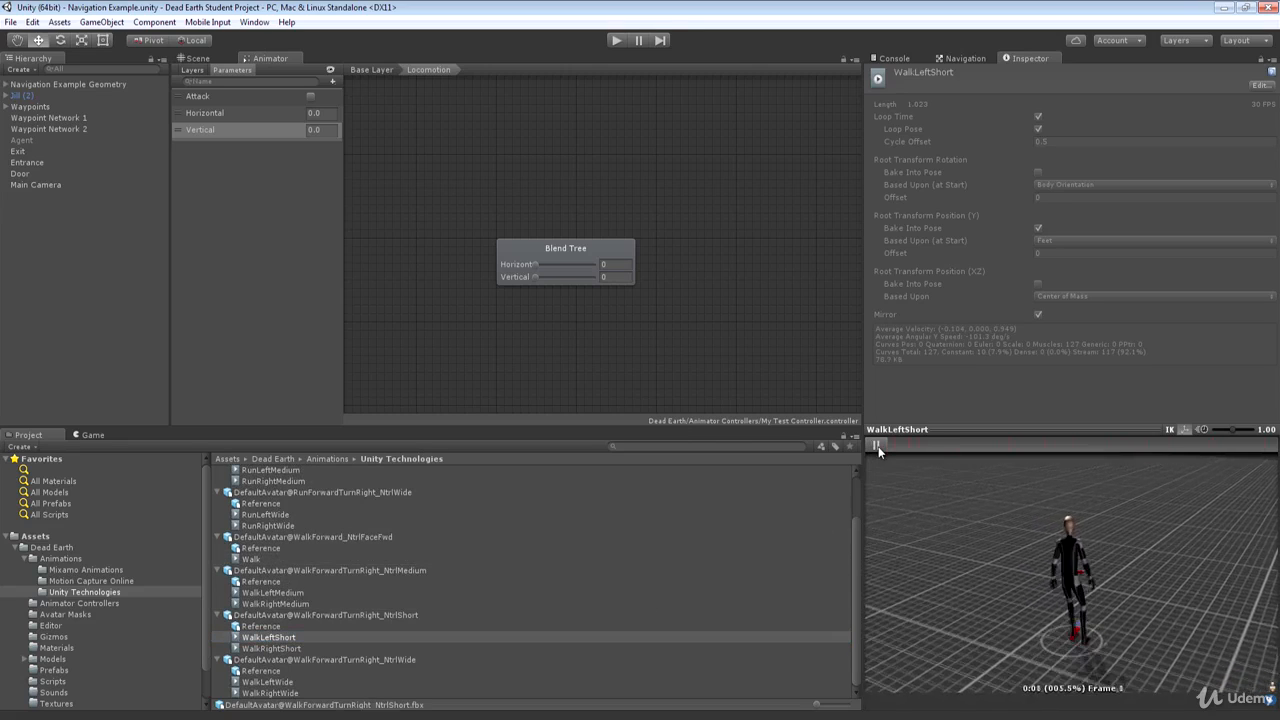
pyautogui.click(878, 446)
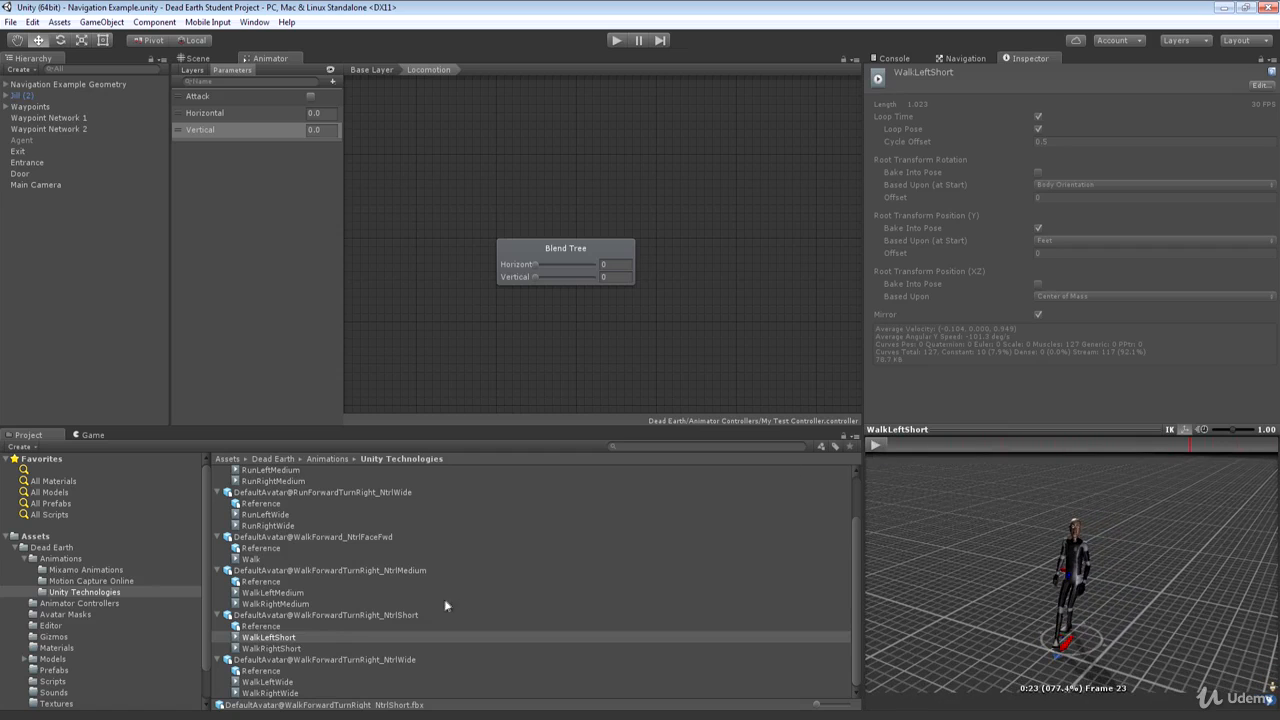
pyautogui.click(268, 648)
pyautogui.click(877, 446)
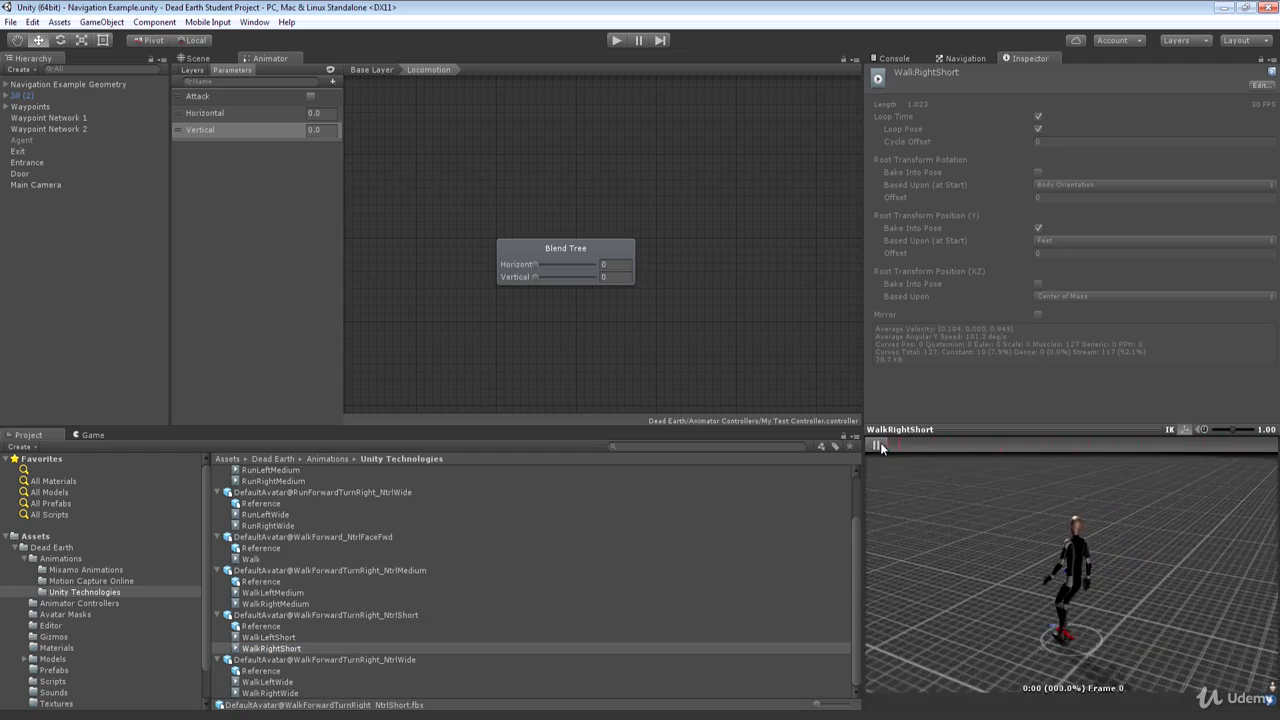
pyautogui.click(878, 446)
# - Preview the wider left-turn walking clips WalkLeftMedium and WalkLeftWide
pyautogui.click(268, 592)
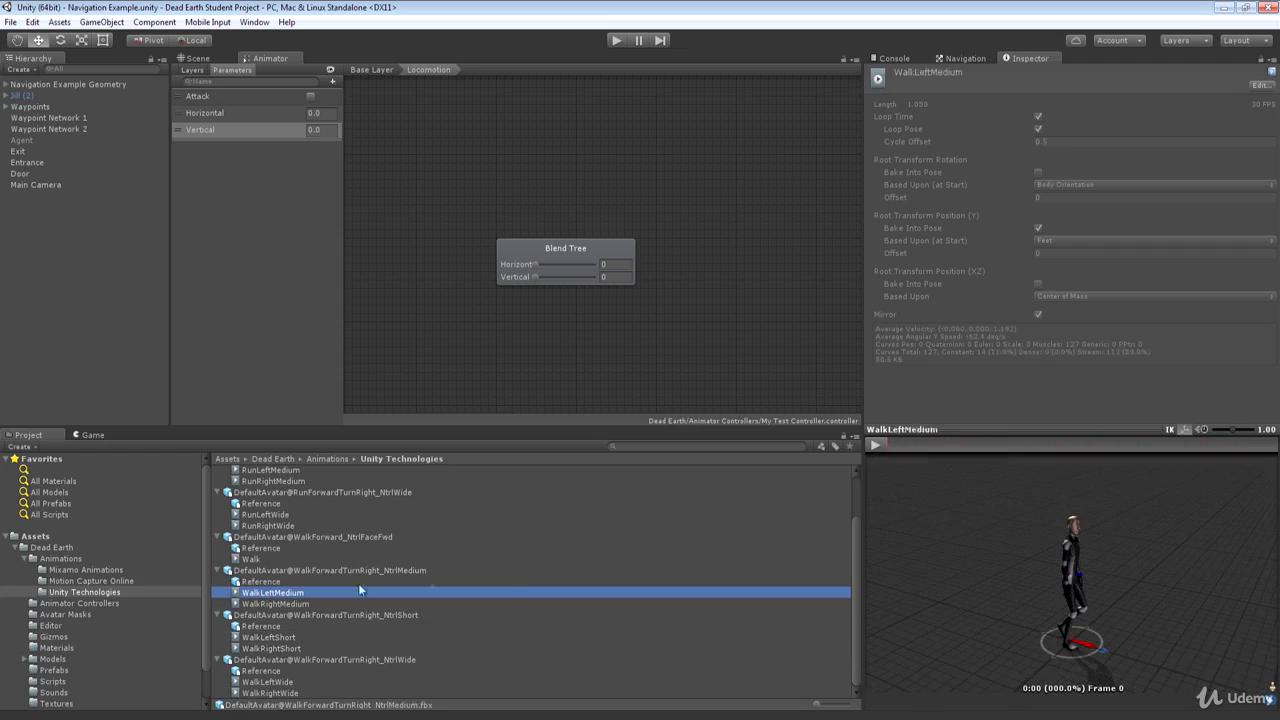
pyautogui.click(877, 446)
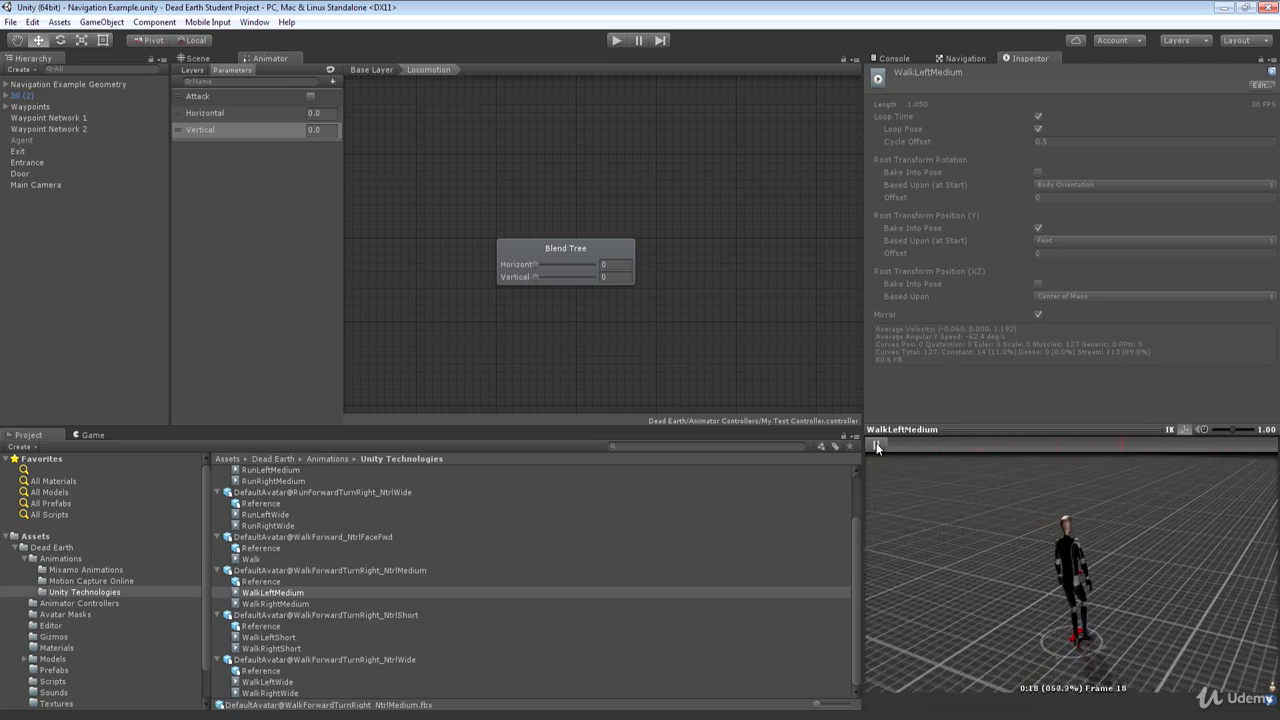
pyautogui.click(877, 446)
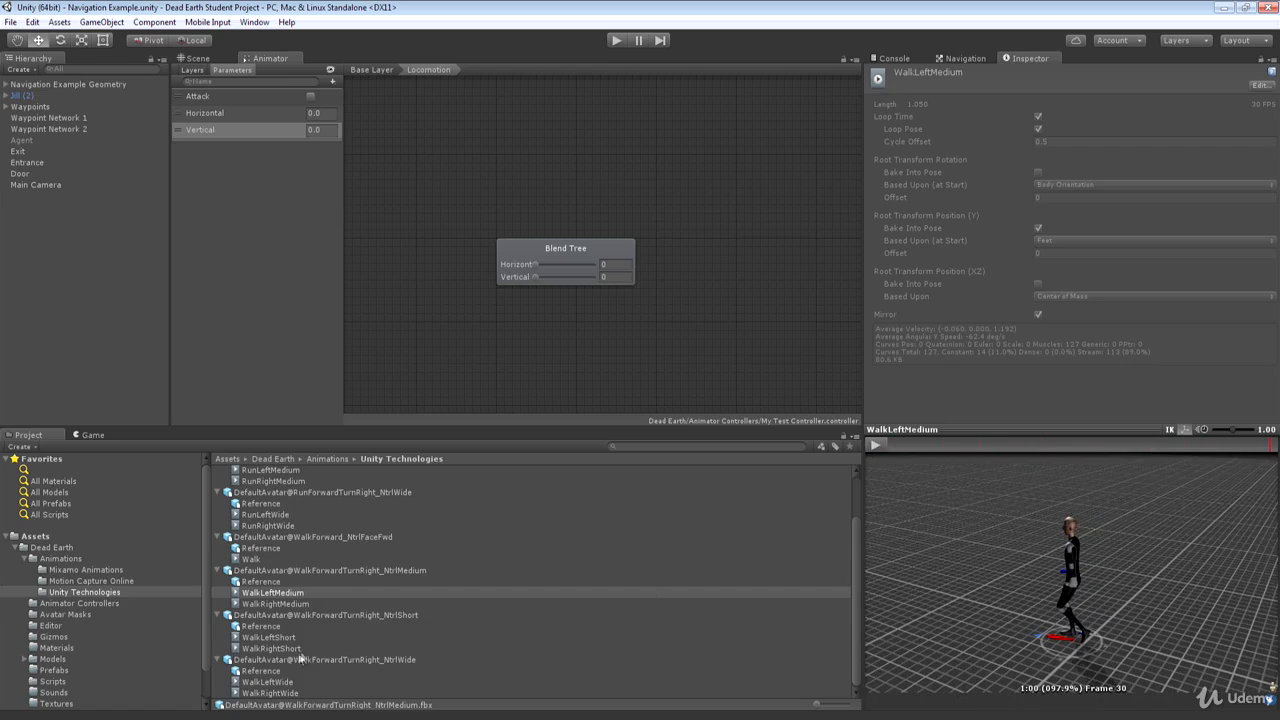
pyautogui.click(346, 681)
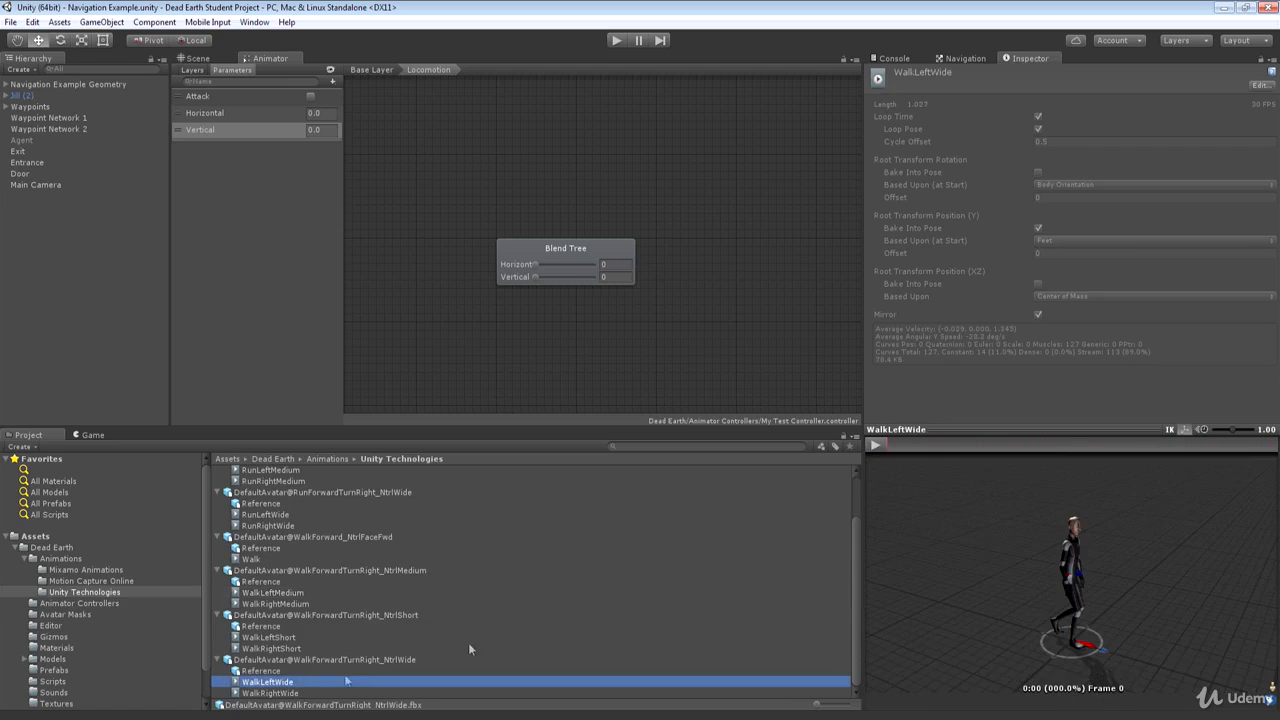
pyautogui.click(874, 446)
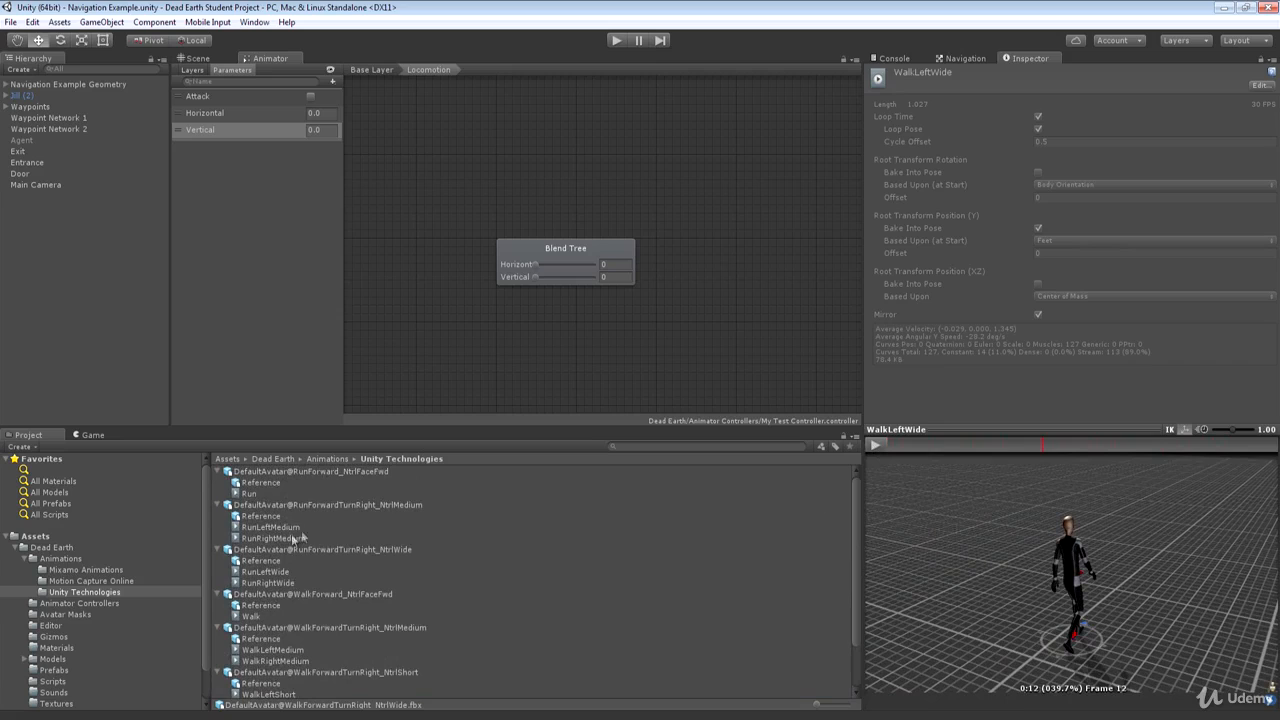
# - Preview the left-turn running clips RunLeftMedium and RunLeftWide
pyautogui.click(284, 530)
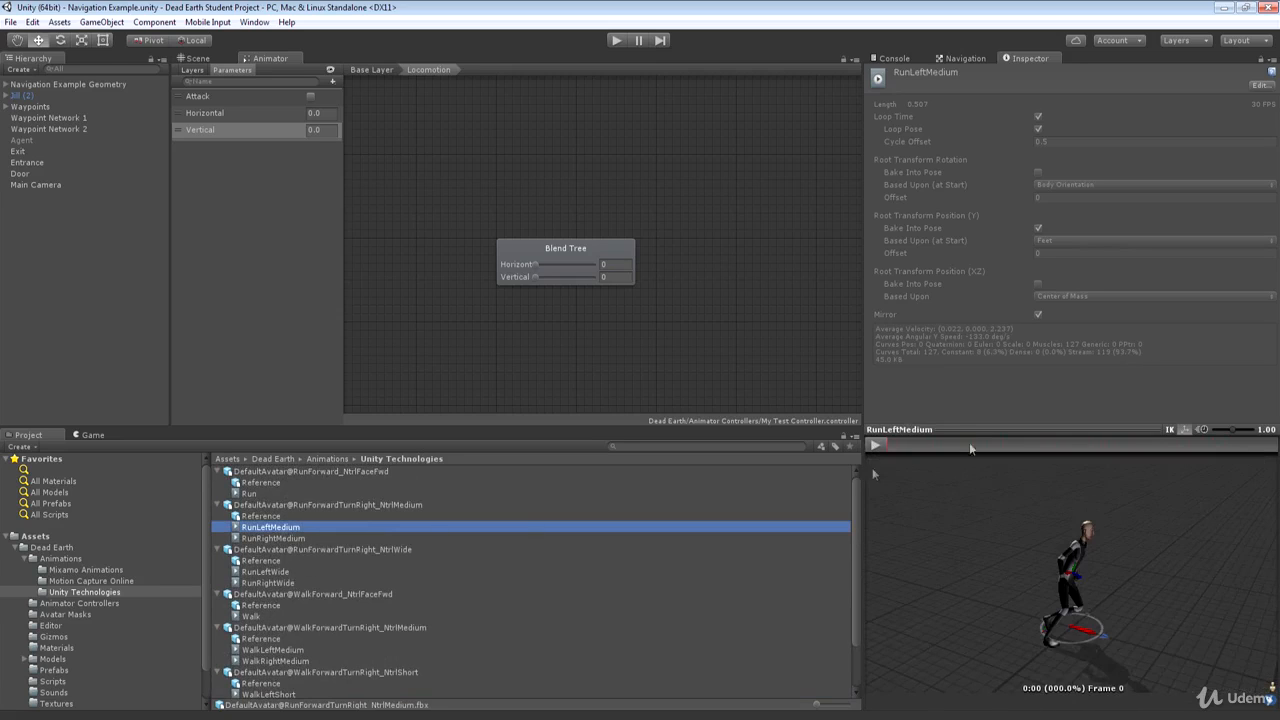
pyautogui.click(874, 446)
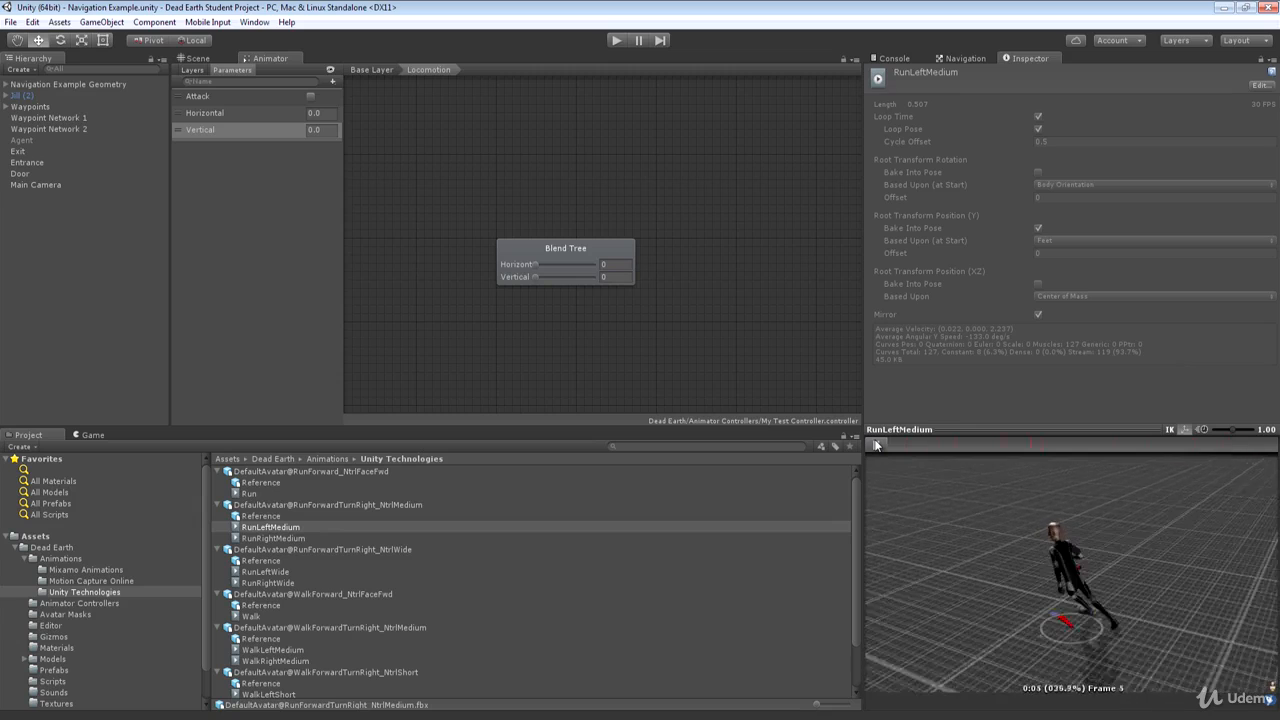
pyautogui.click(280, 573)
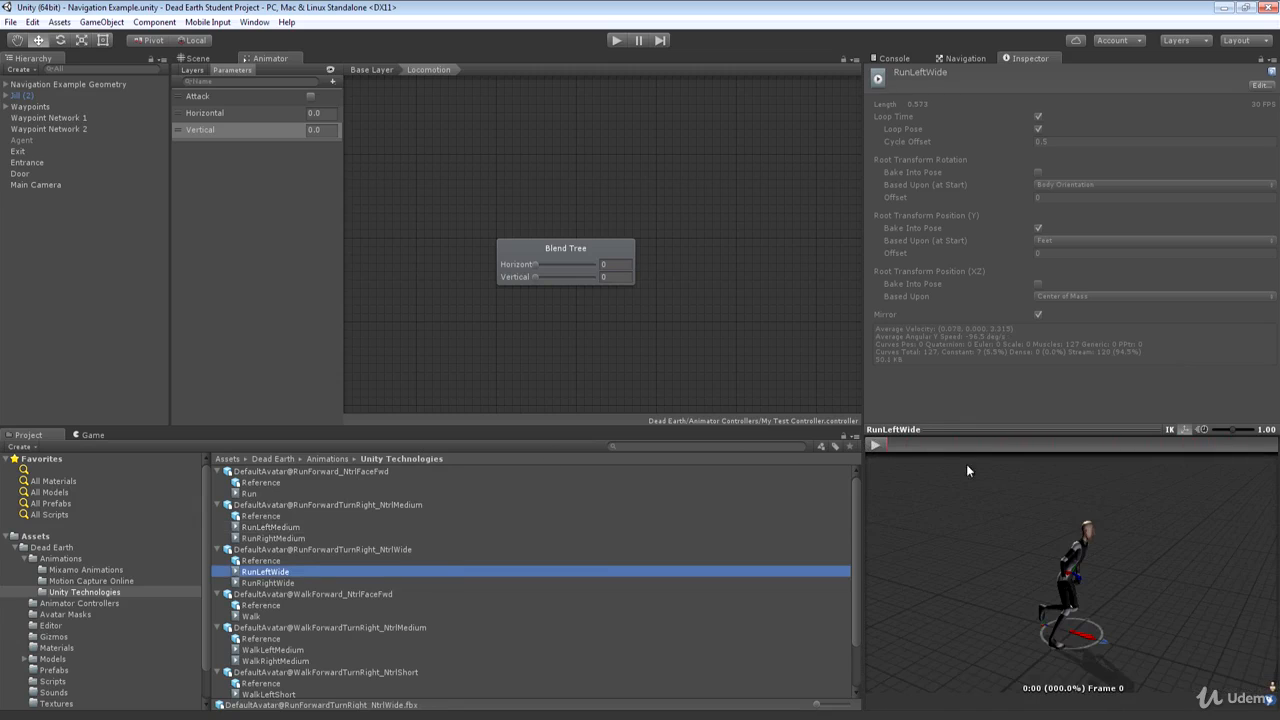
pyautogui.click(876, 446)
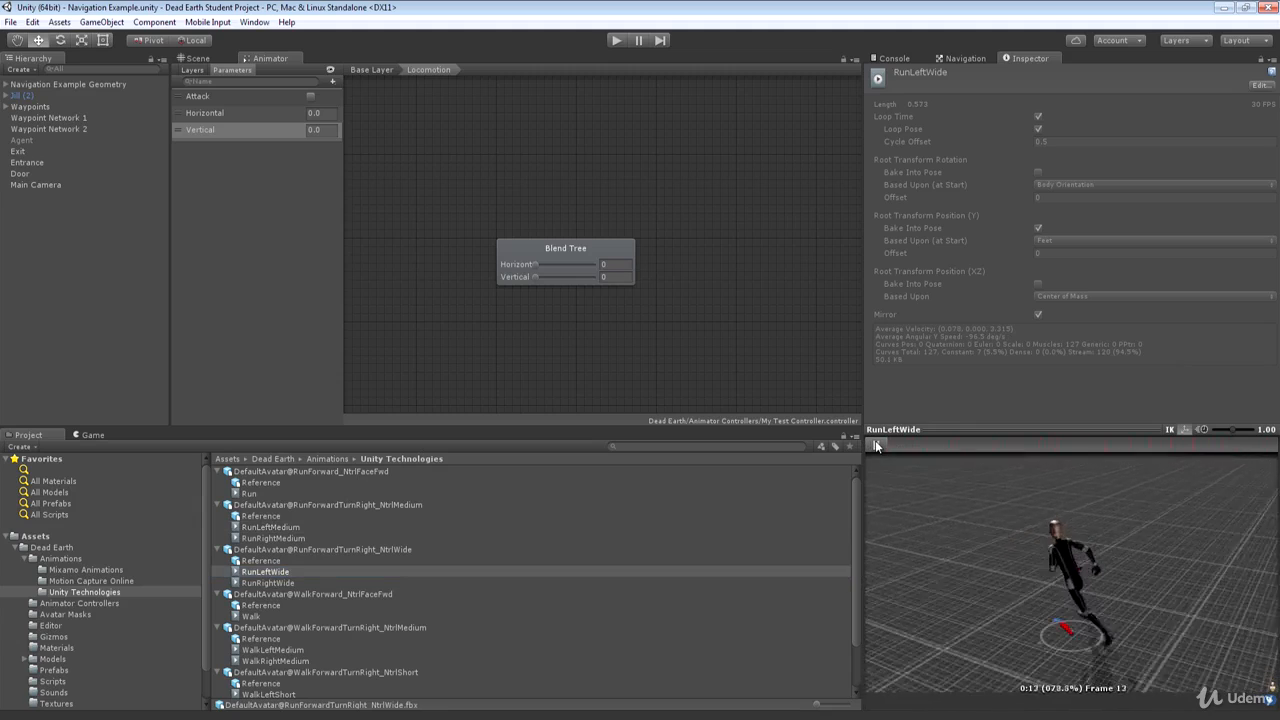
pyautogui.click(876, 446)
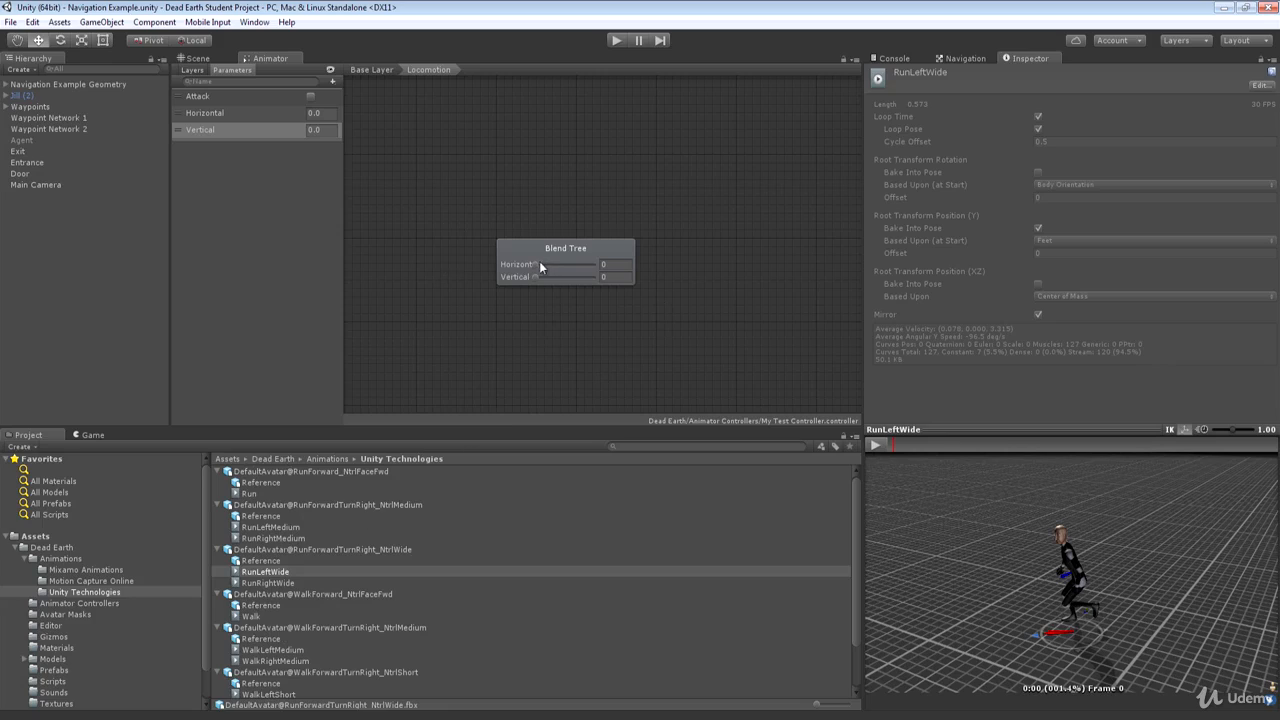
pyautogui.moveTo(539, 265); pyautogui.dragTo(538, 340)
pyautogui.moveTo(855, 535); pyautogui.dragTo(854, 476)
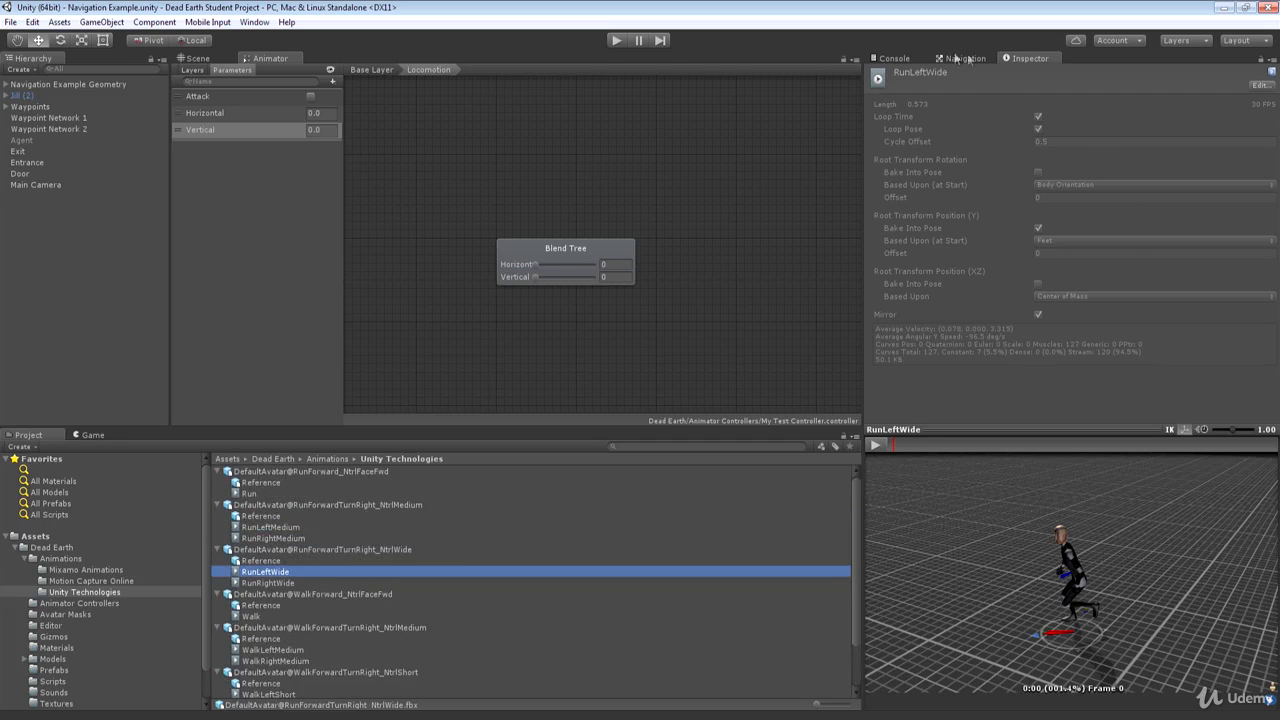
# - Add twelve empty motion fields to the Locomotion blend tree
pyautogui.click(590, 255)
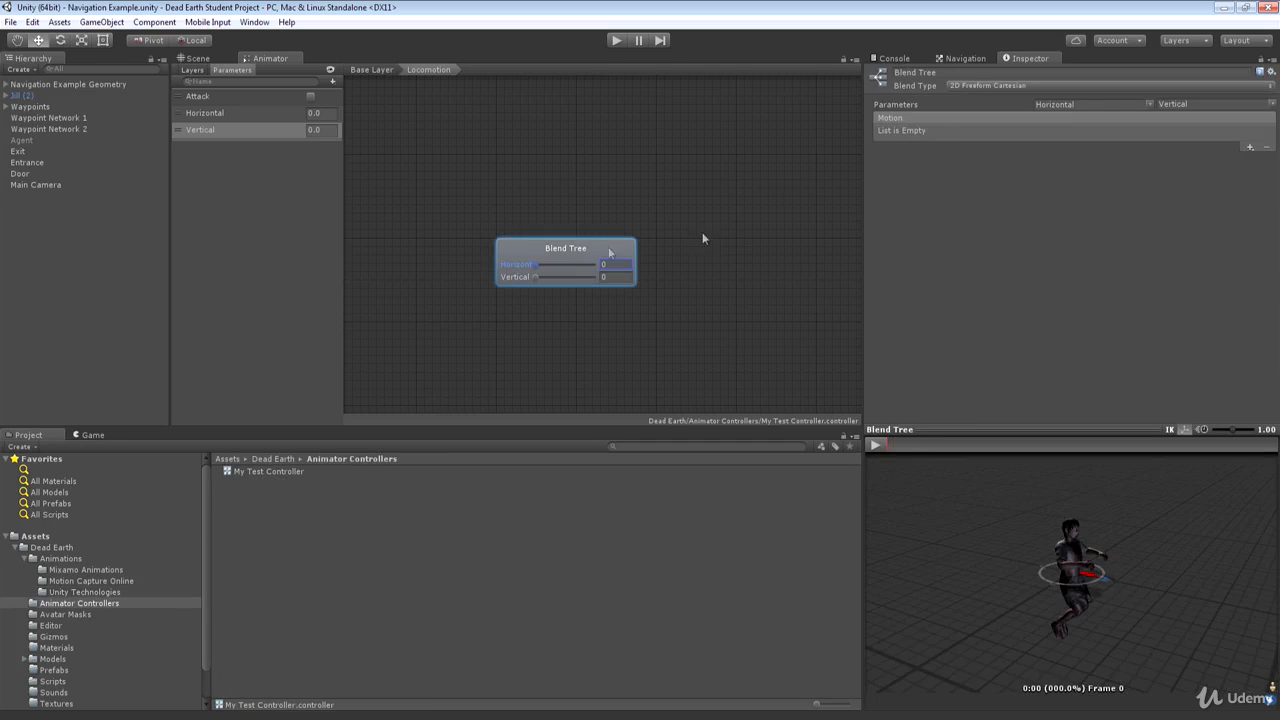
pyautogui.click(1250, 149)
pyautogui.click(1249, 158)
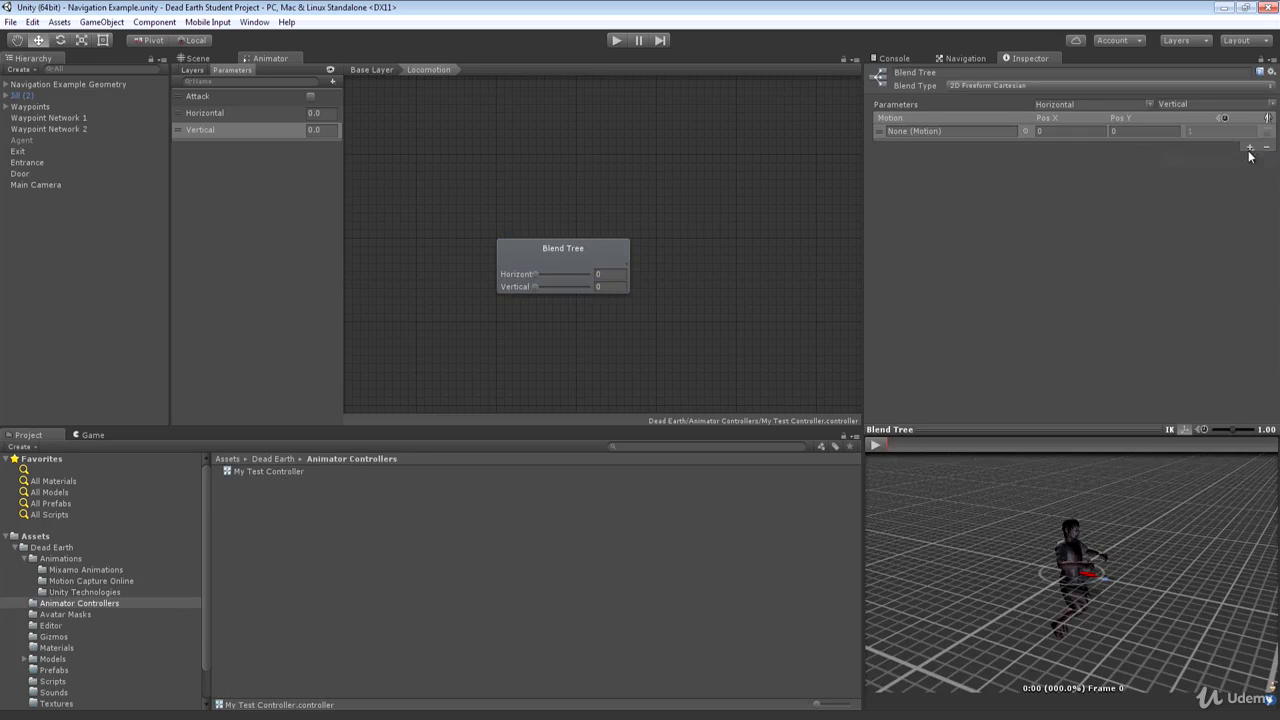
pyautogui.click(1250, 148)
pyautogui.click(1252, 164)
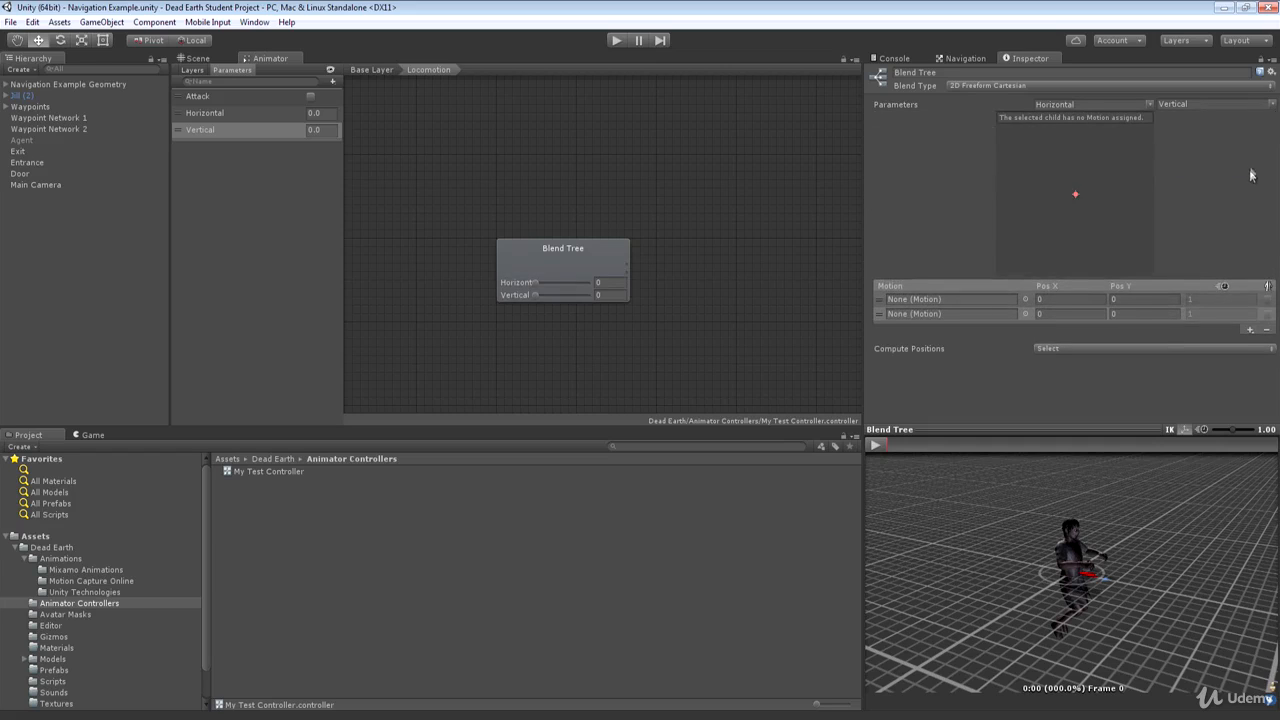
pyautogui.click(1249, 329)
pyautogui.click(1250, 343)
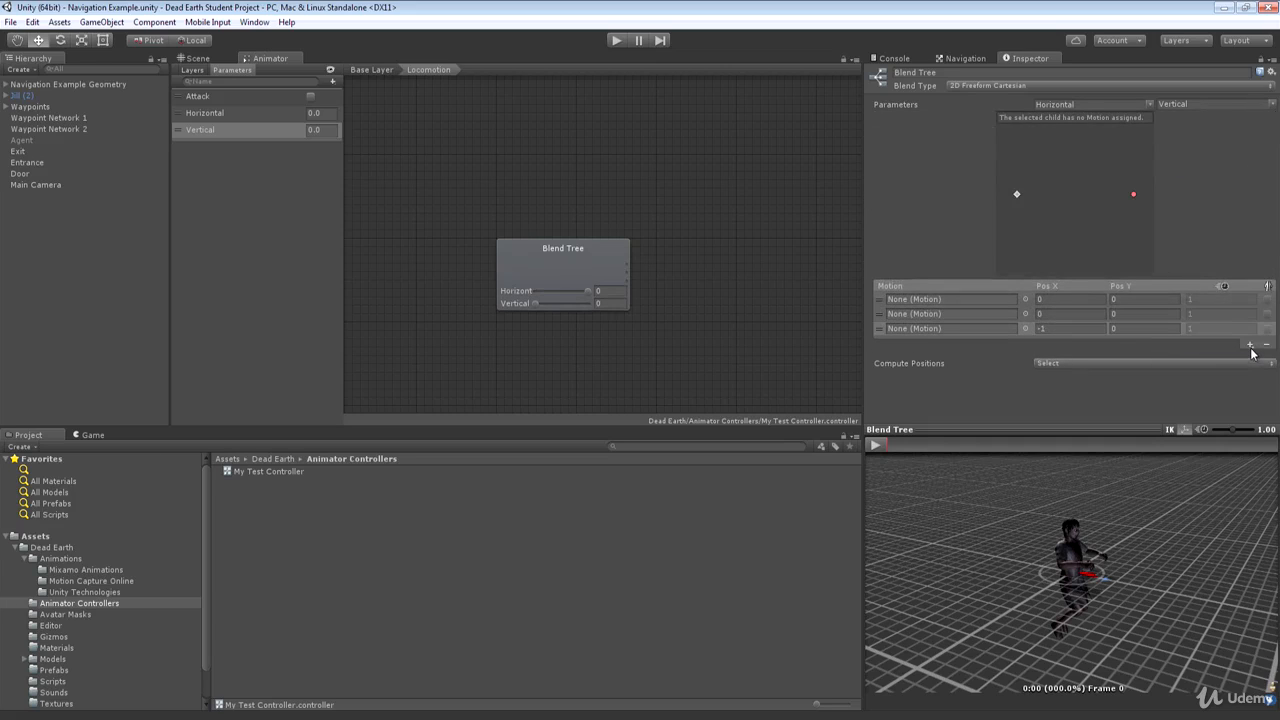
pyautogui.click(1250, 344)
pyautogui.click(1250, 357)
pyautogui.click(1250, 358)
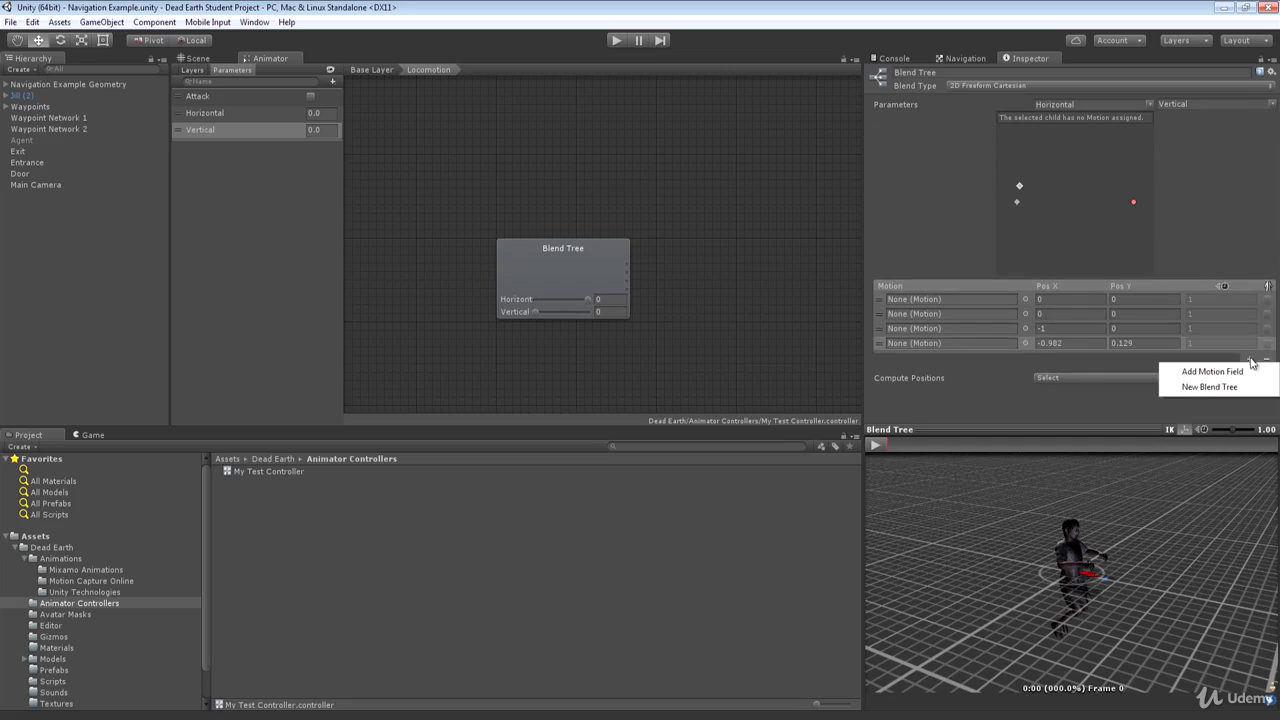
pyautogui.click(1240, 373)
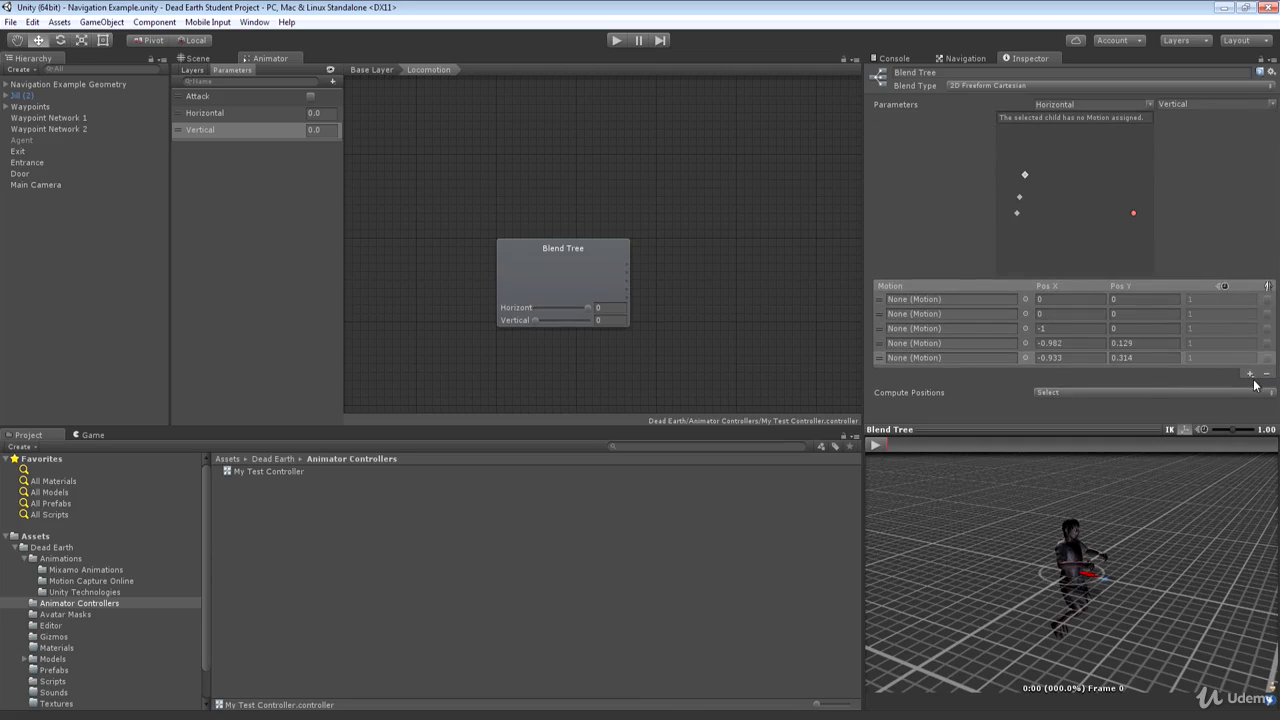
pyautogui.click(1249, 373)
pyautogui.click(1240, 388)
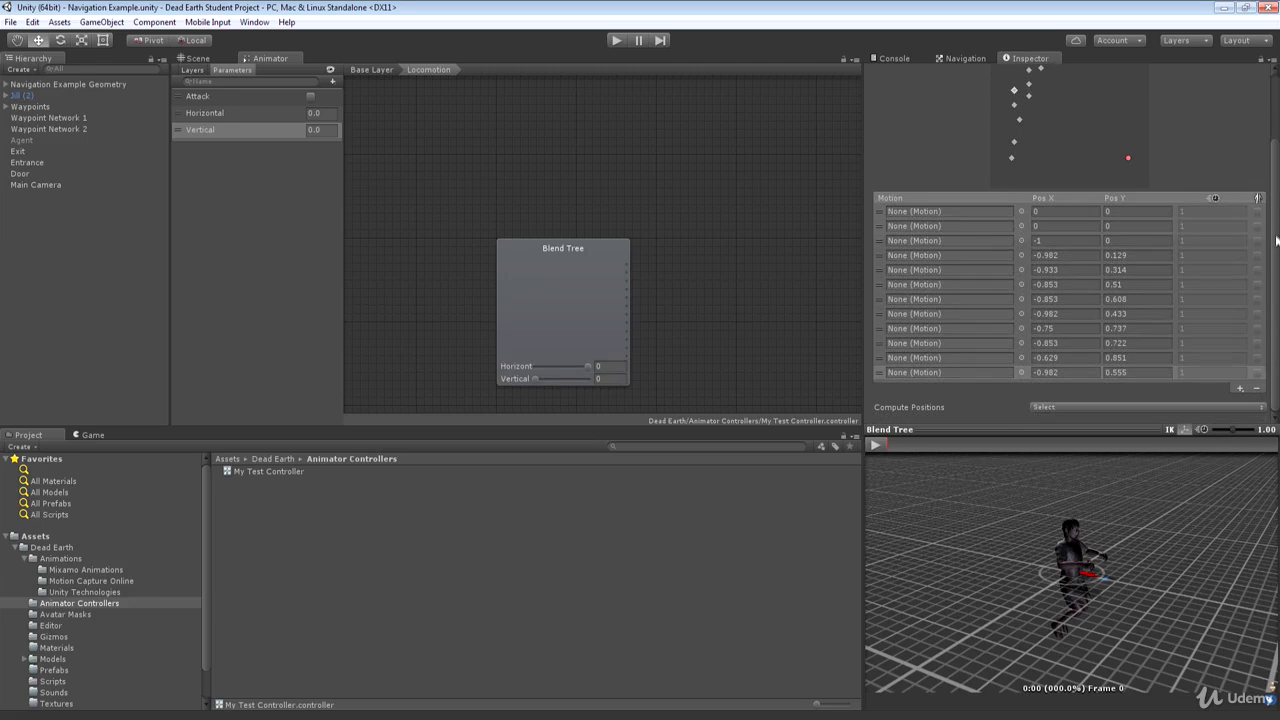
pyautogui.scroll(3, 1273, 255)
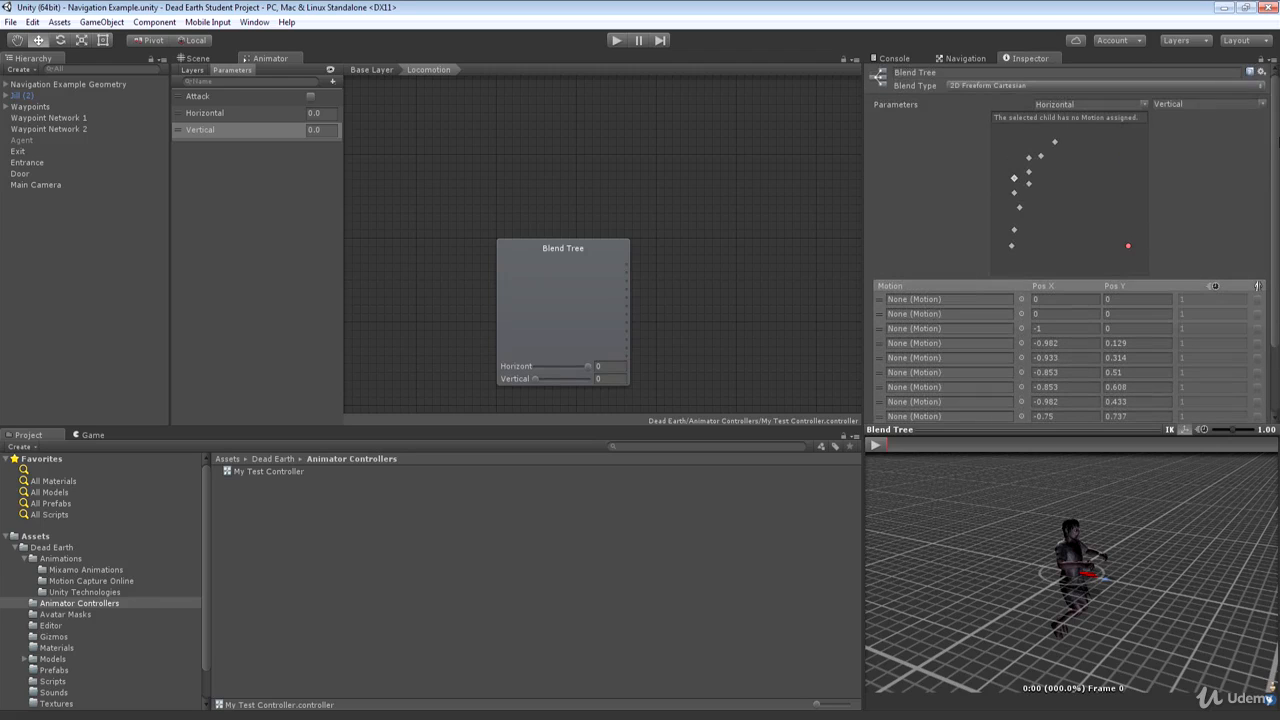
pyautogui.scroll(-3, 1277, 250)
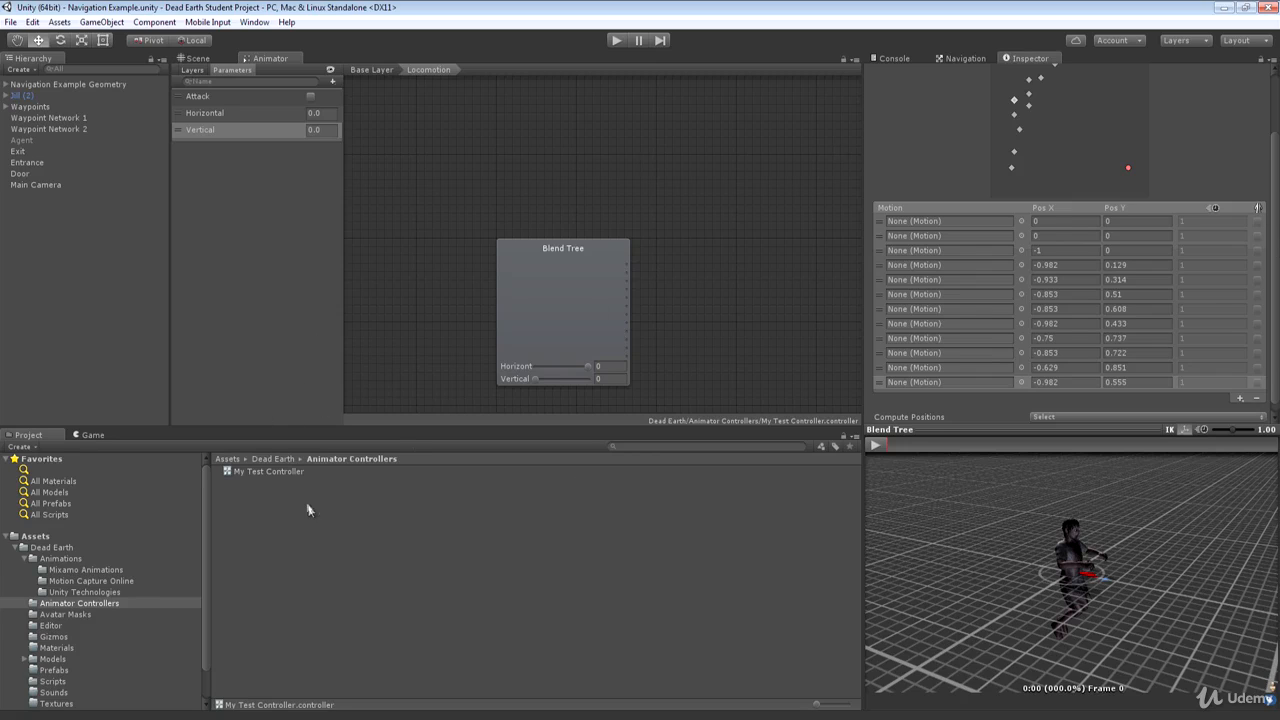
# - Assign Run, RunLeftMedium, RunRightMedium, RunLeftWide and RunRightWide from the Unity Technologies folder to the first five motion fields, in that order
pyautogui.click(64, 592)
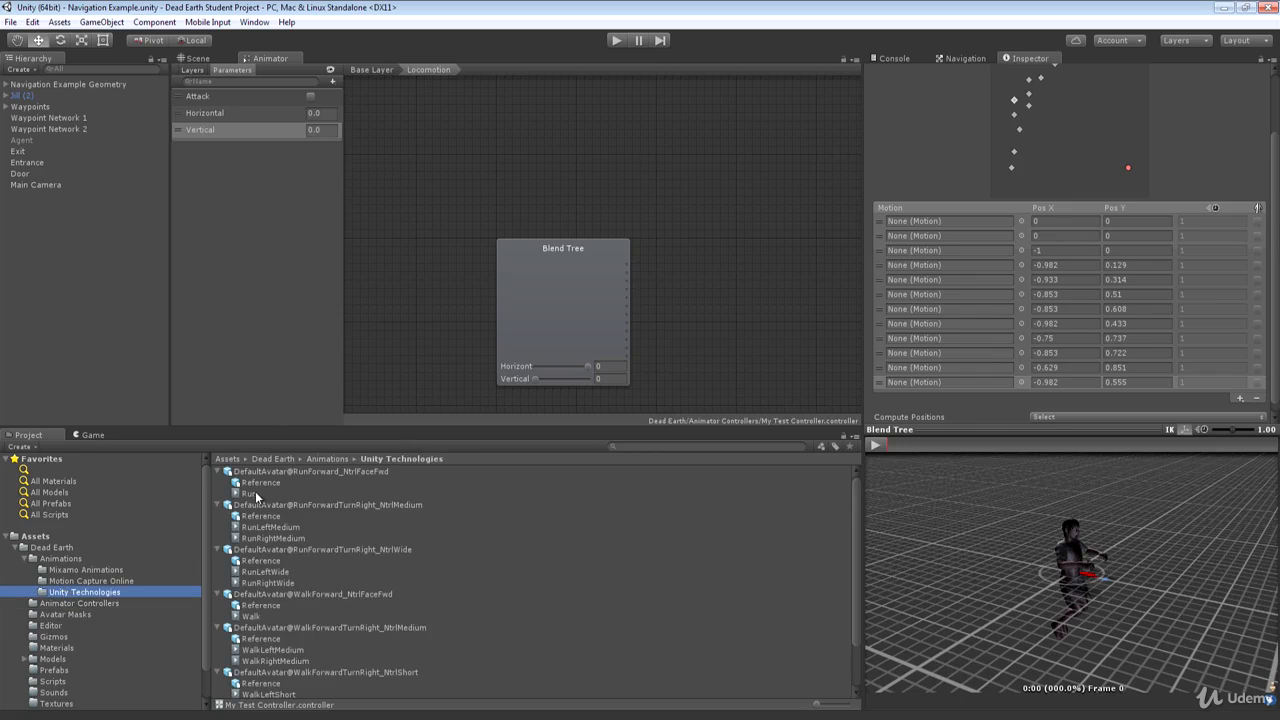
pyautogui.moveTo(255, 491); pyautogui.dragTo(944, 222)
pyautogui.moveTo(257, 527); pyautogui.dragTo(900, 236)
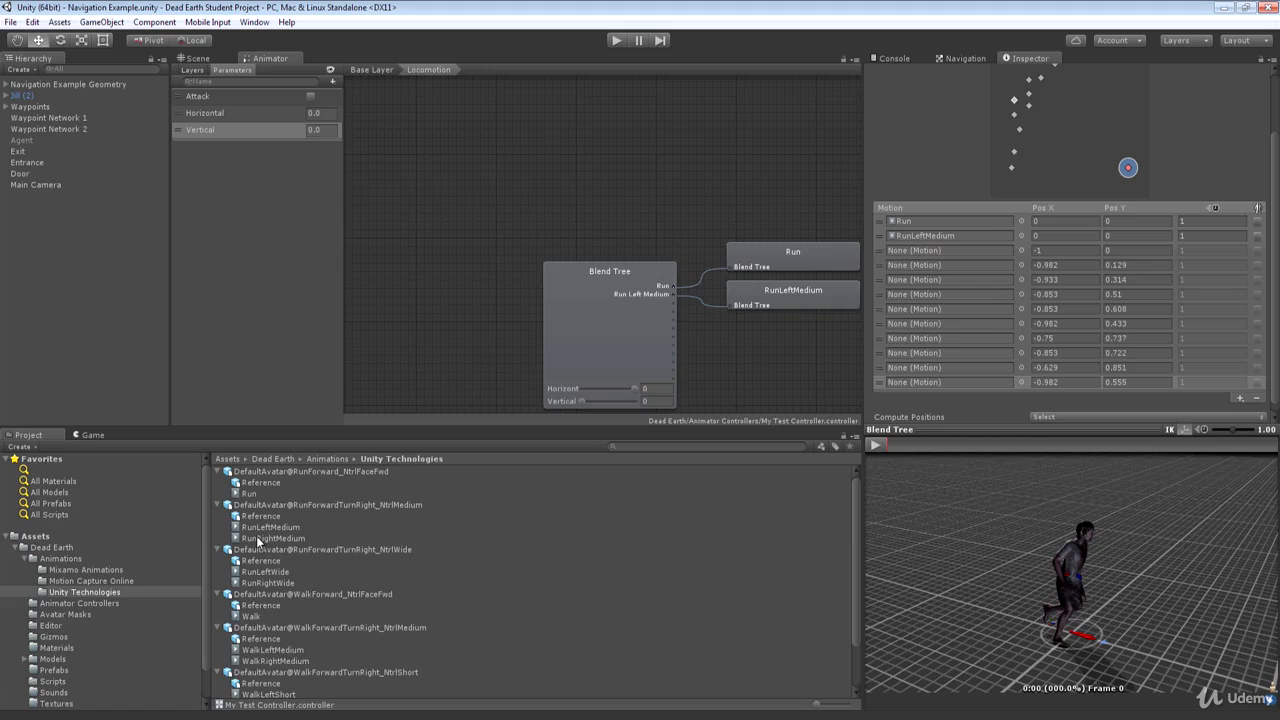
pyautogui.moveTo(273, 538); pyautogui.dragTo(919, 252)
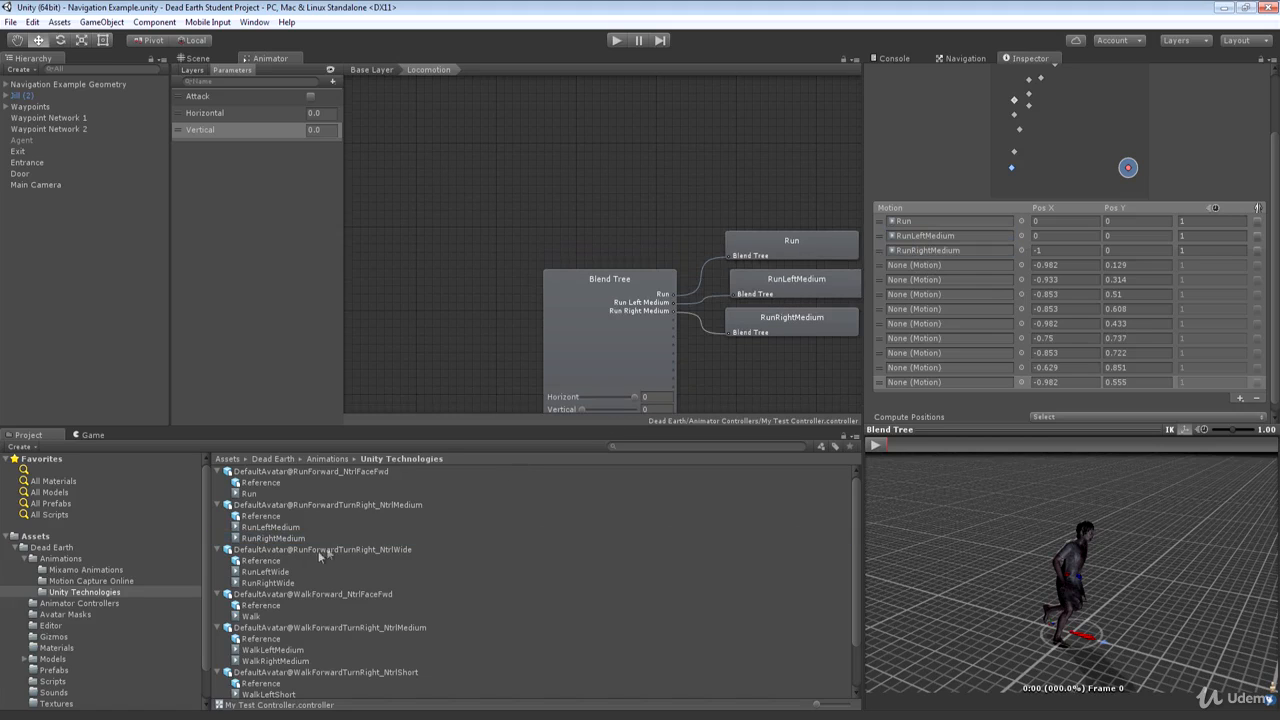
pyautogui.moveTo(268, 575); pyautogui.dragTo(934, 266)
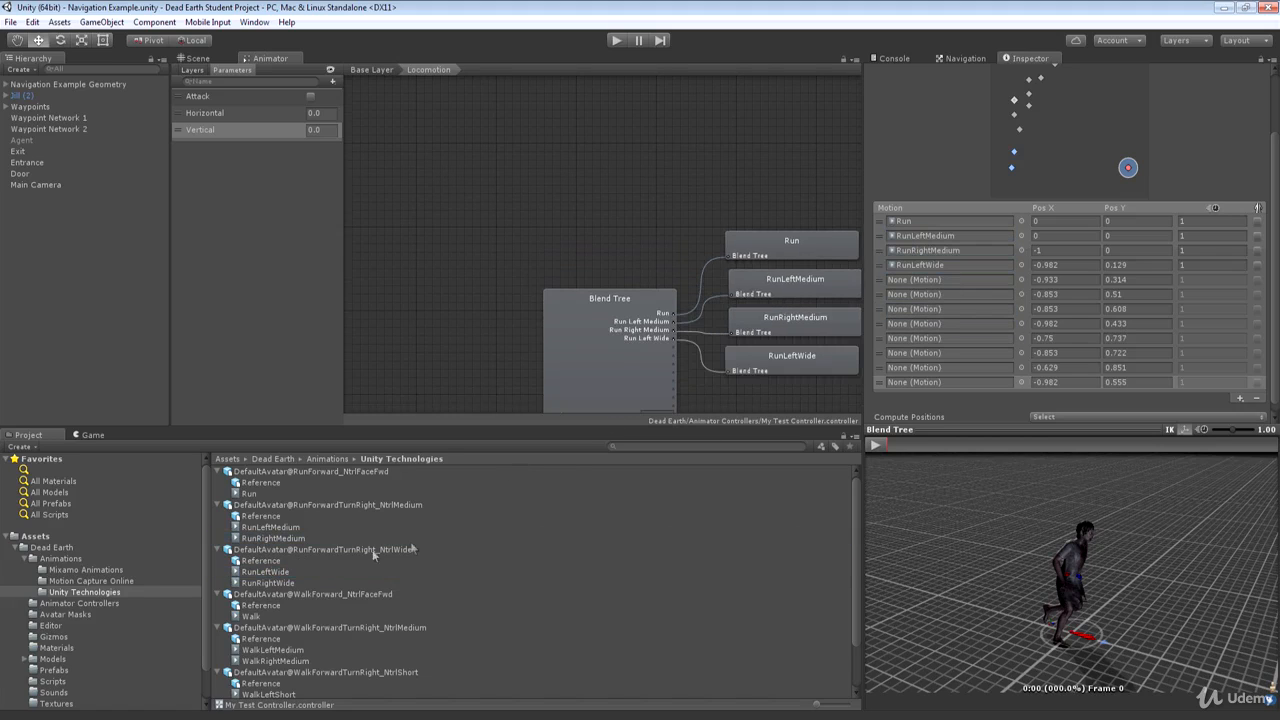
pyautogui.moveTo(286, 584); pyautogui.dragTo(937, 279)
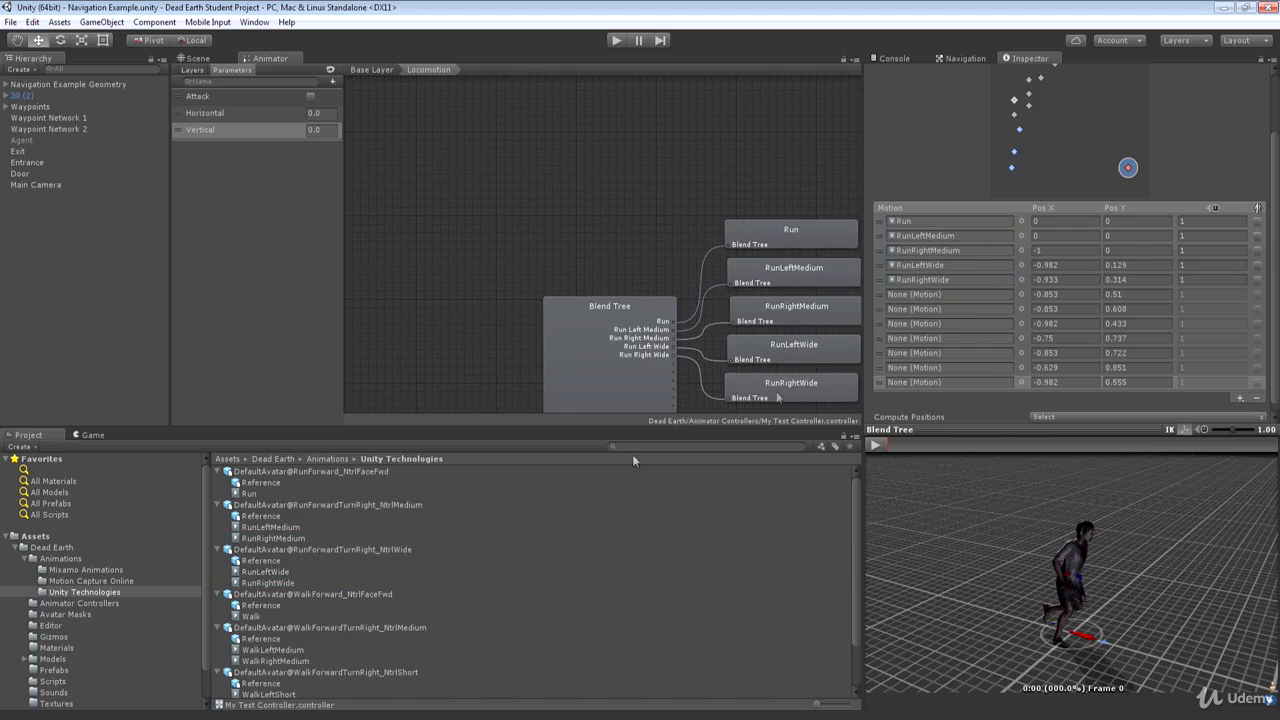
# - Fill the remaining seven motion fields with Walk, WalkLeftMedium, WalkRightMedium, WalkLeftShort, WalkRightShort, WalkLeftWide and WalkRightWide, in that order
pyautogui.moveTo(262, 619); pyautogui.dragTo(937, 294)
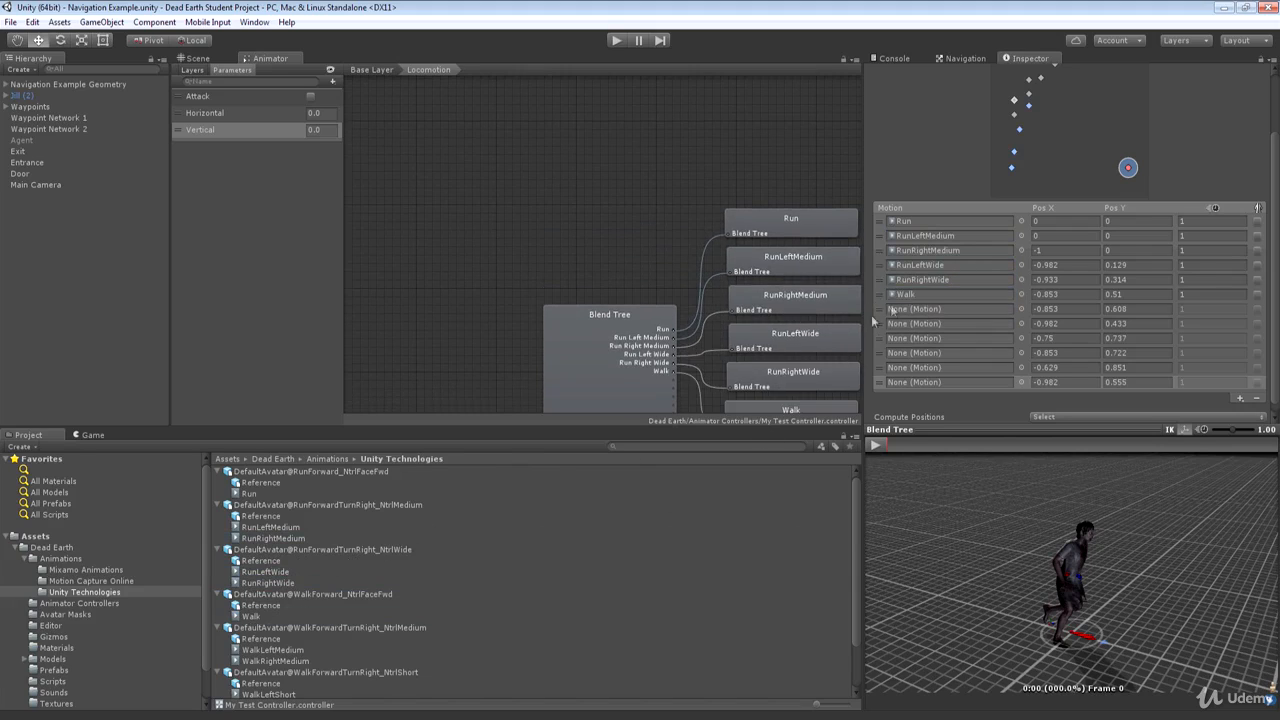
pyautogui.moveTo(268, 652); pyautogui.dragTo(932, 312)
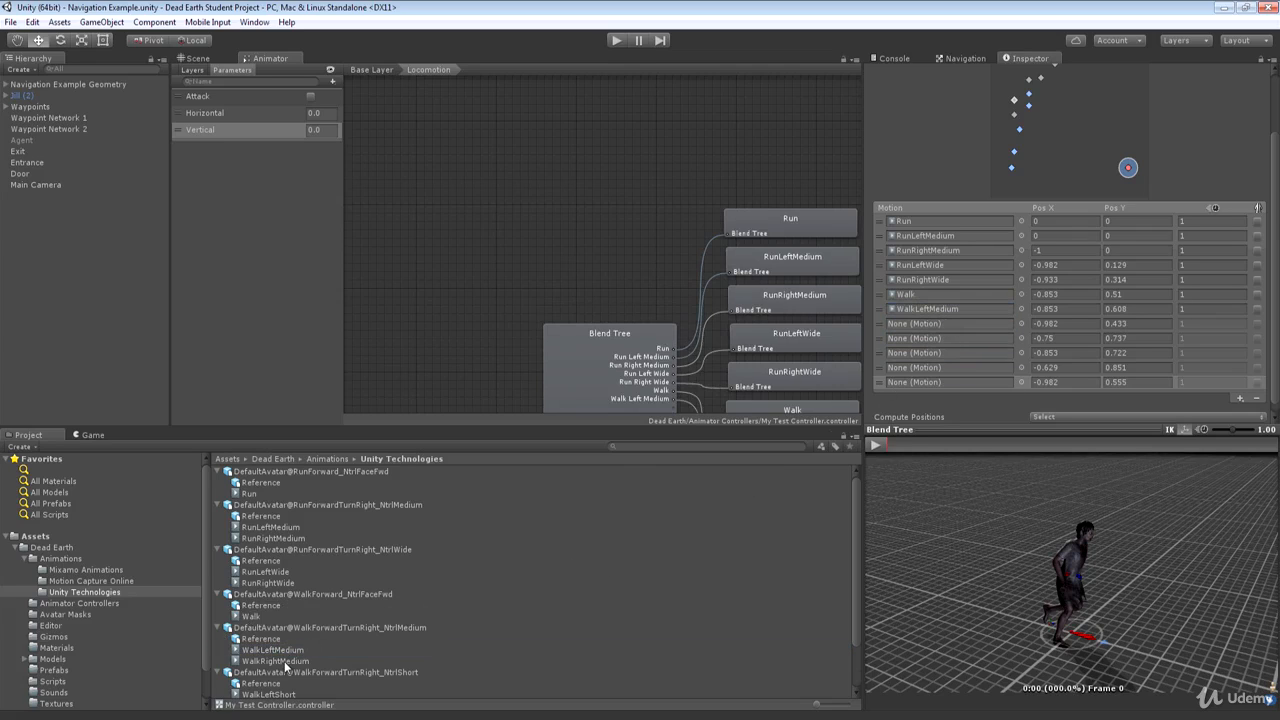
pyautogui.moveTo(285, 667); pyautogui.dragTo(990, 323)
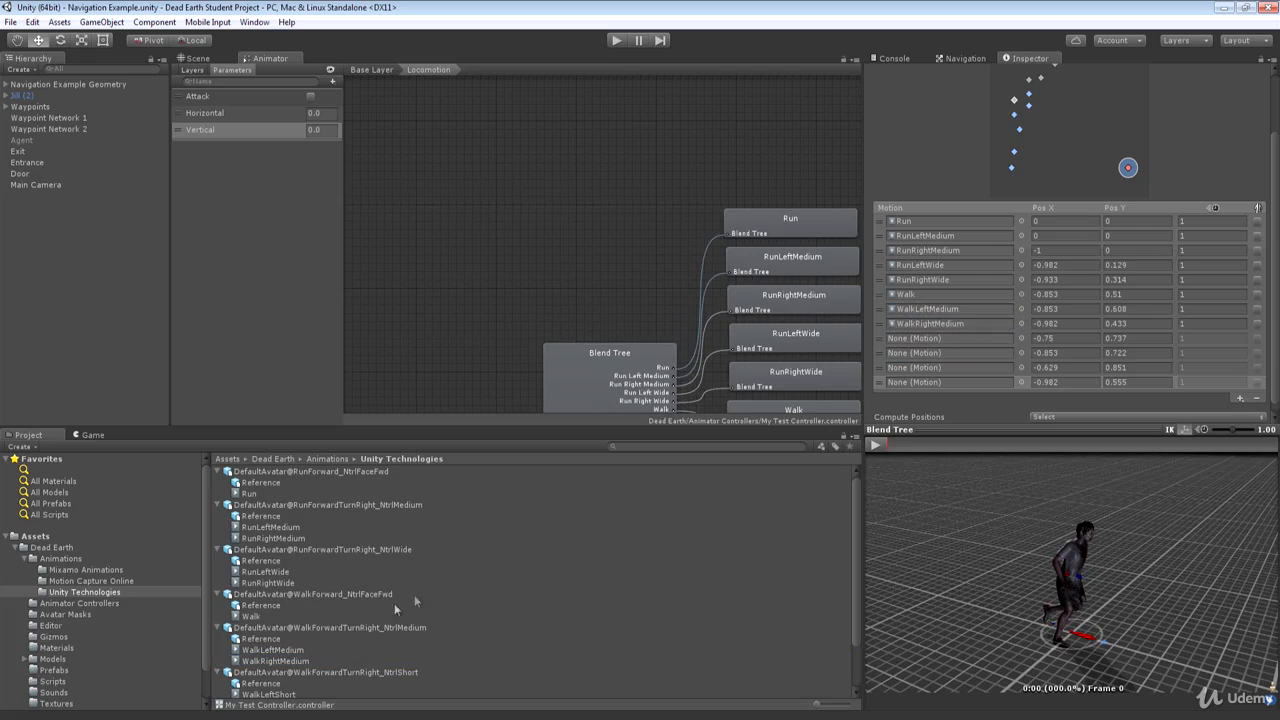
pyautogui.moveTo(272, 694); pyautogui.dragTo(942, 340)
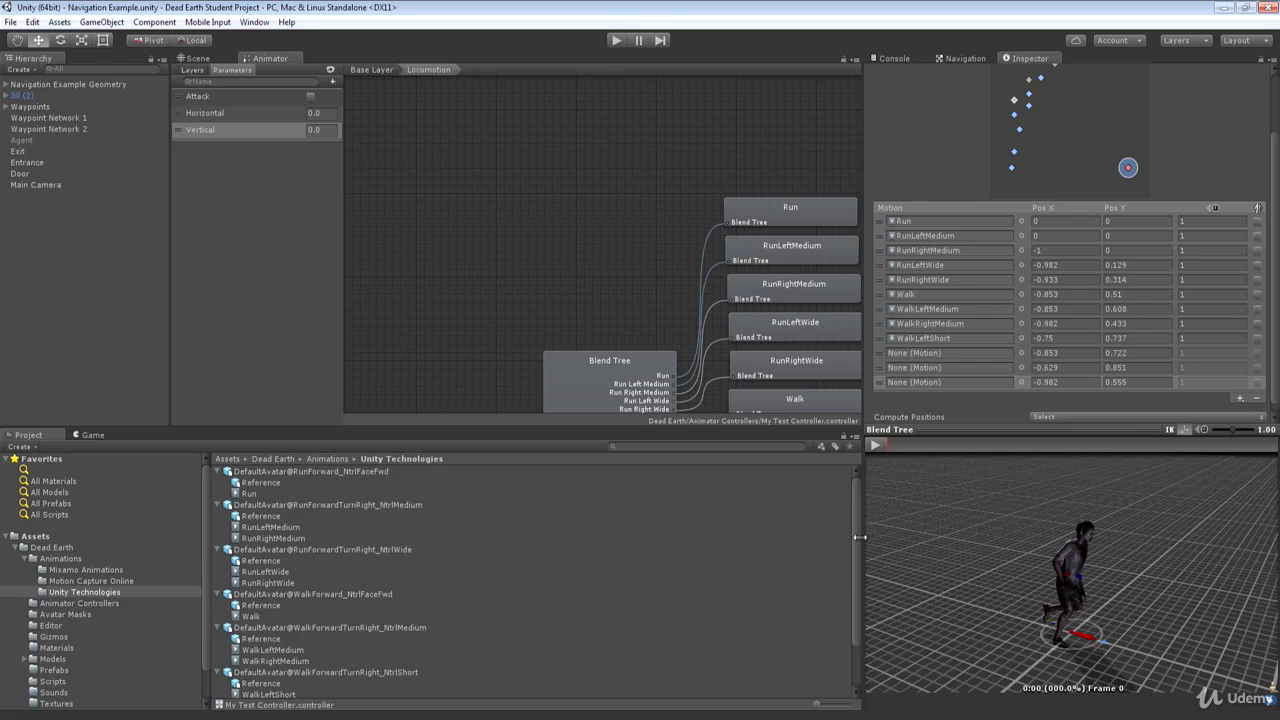
pyautogui.moveTo(862, 535); pyautogui.dragTo(853, 600)
pyautogui.moveTo(273, 651); pyautogui.dragTo(934, 352)
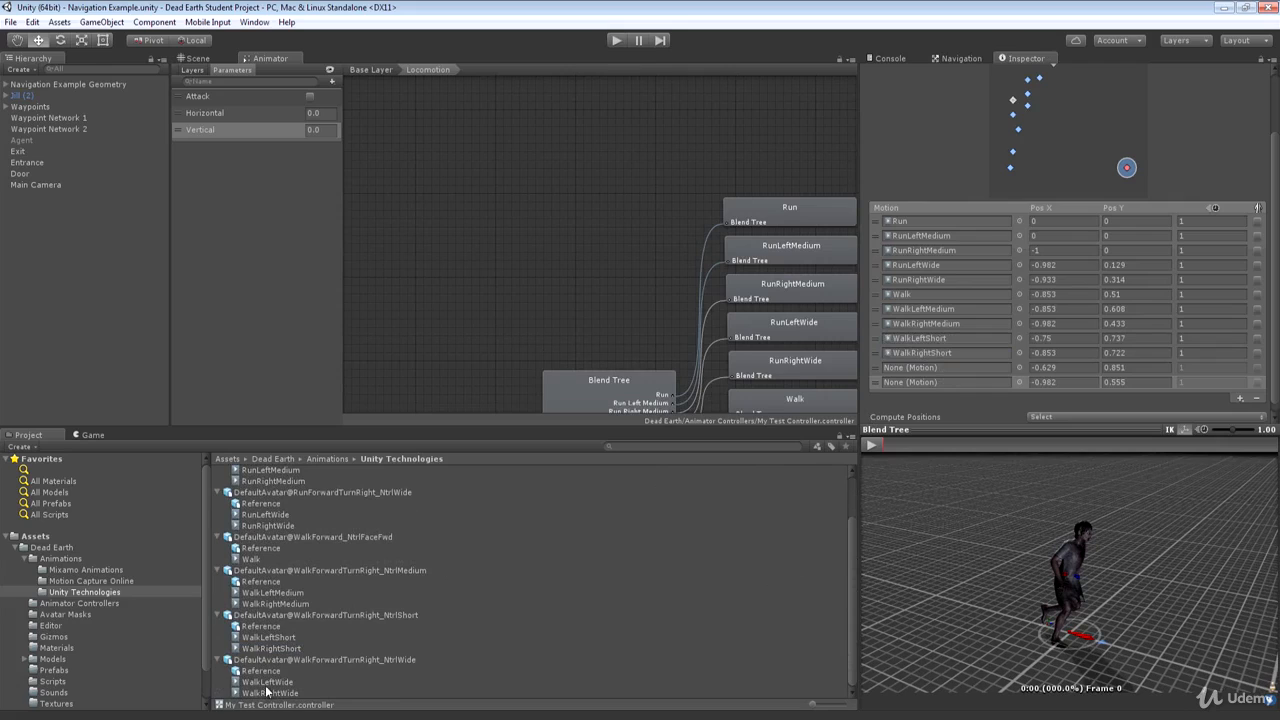
pyautogui.moveTo(268, 686); pyautogui.dragTo(925, 364)
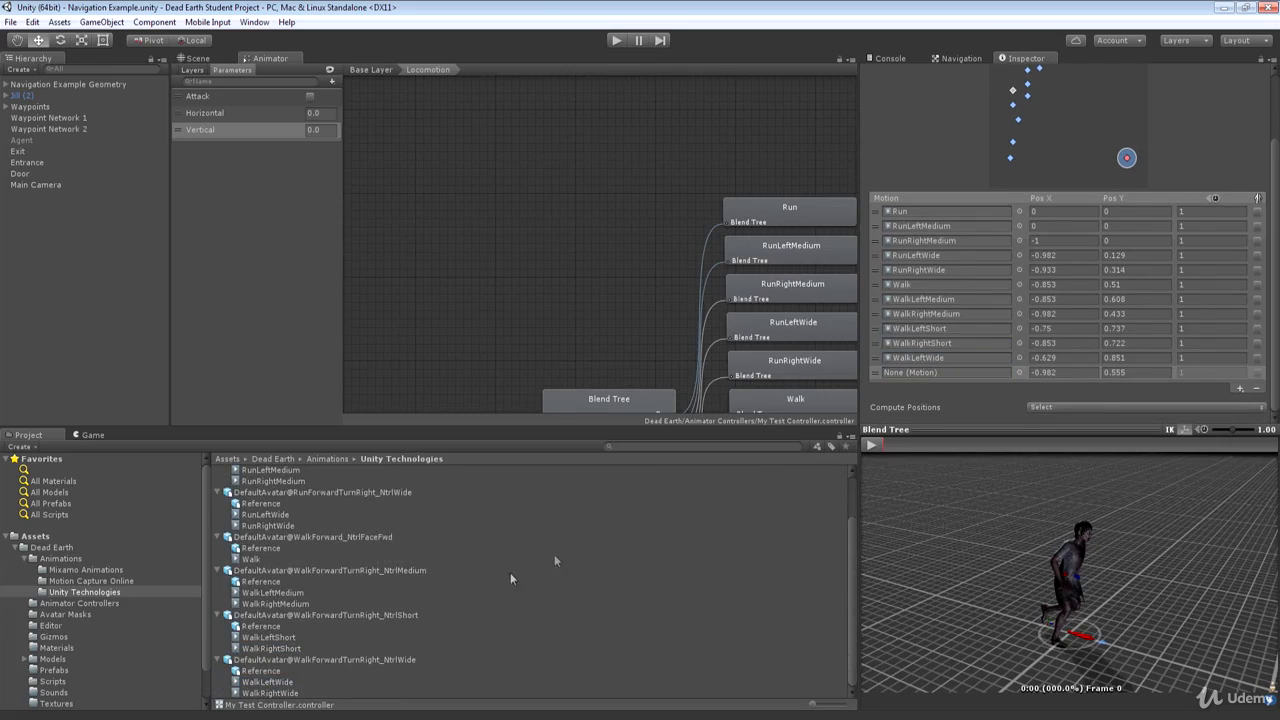
pyautogui.moveTo(300, 697); pyautogui.dragTo(933, 373)
# - Compute the blend tree's motion positions from Speed And Angular Speed
pyautogui.moveTo(1274, 198); pyautogui.dragTo(1272, 116)
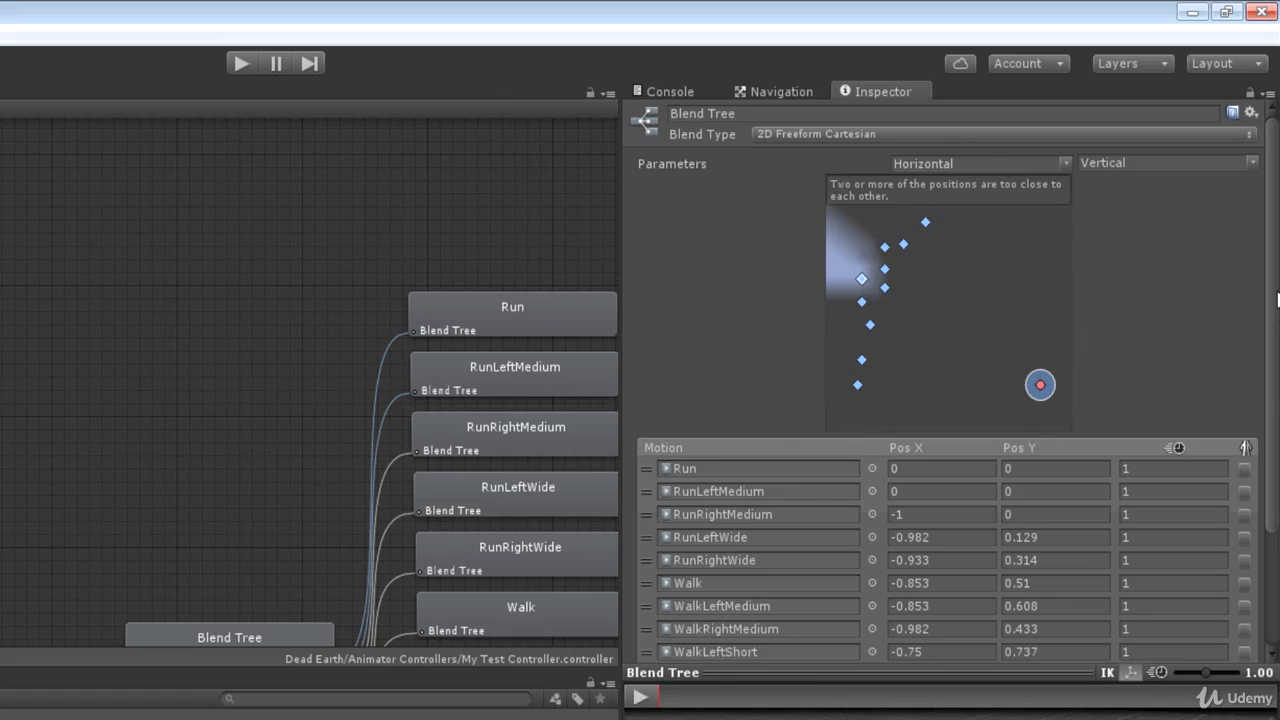
pyautogui.scroll(-3, 1278, 303)
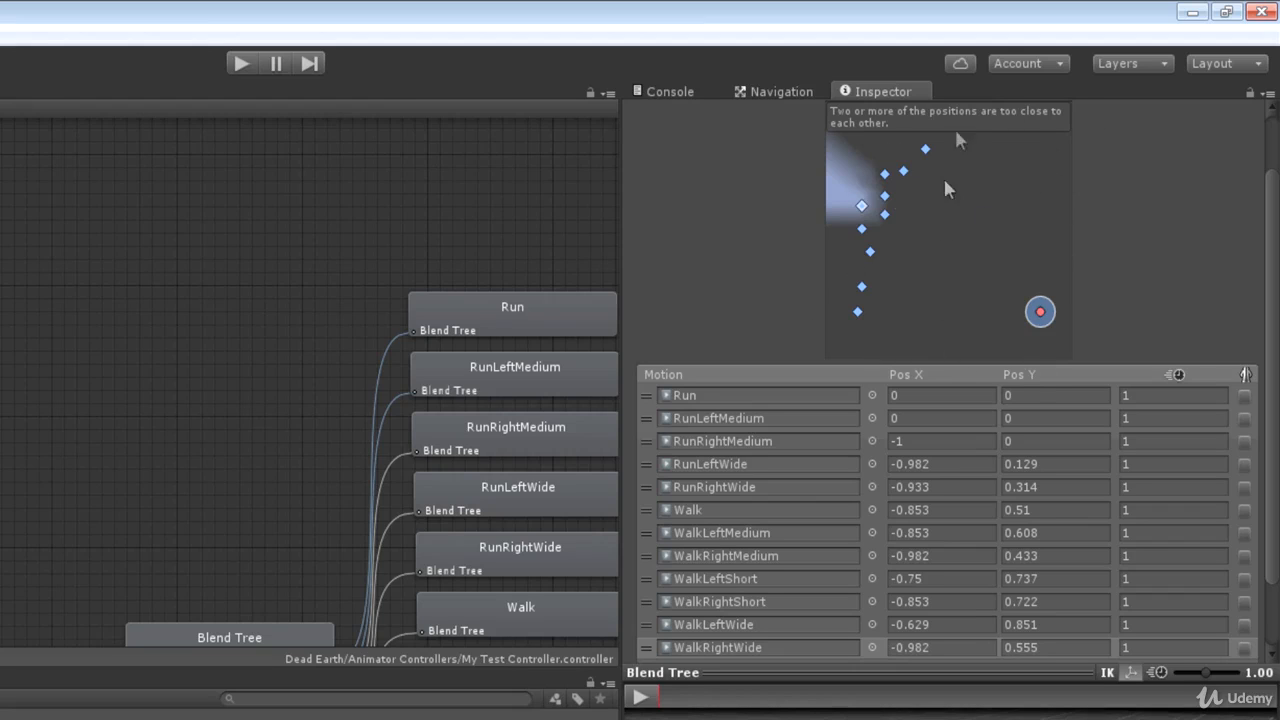
pyautogui.moveTo(1277, 285); pyautogui.dragTo(1276, 373)
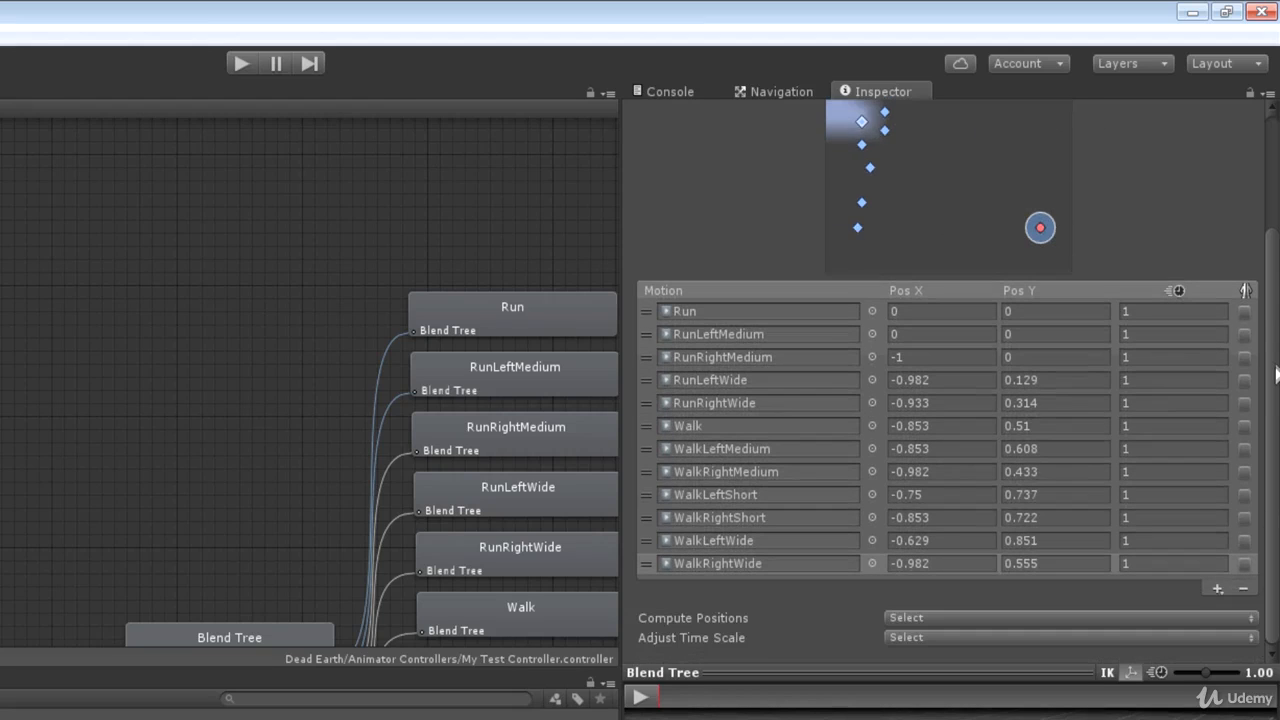
pyautogui.click(958, 618)
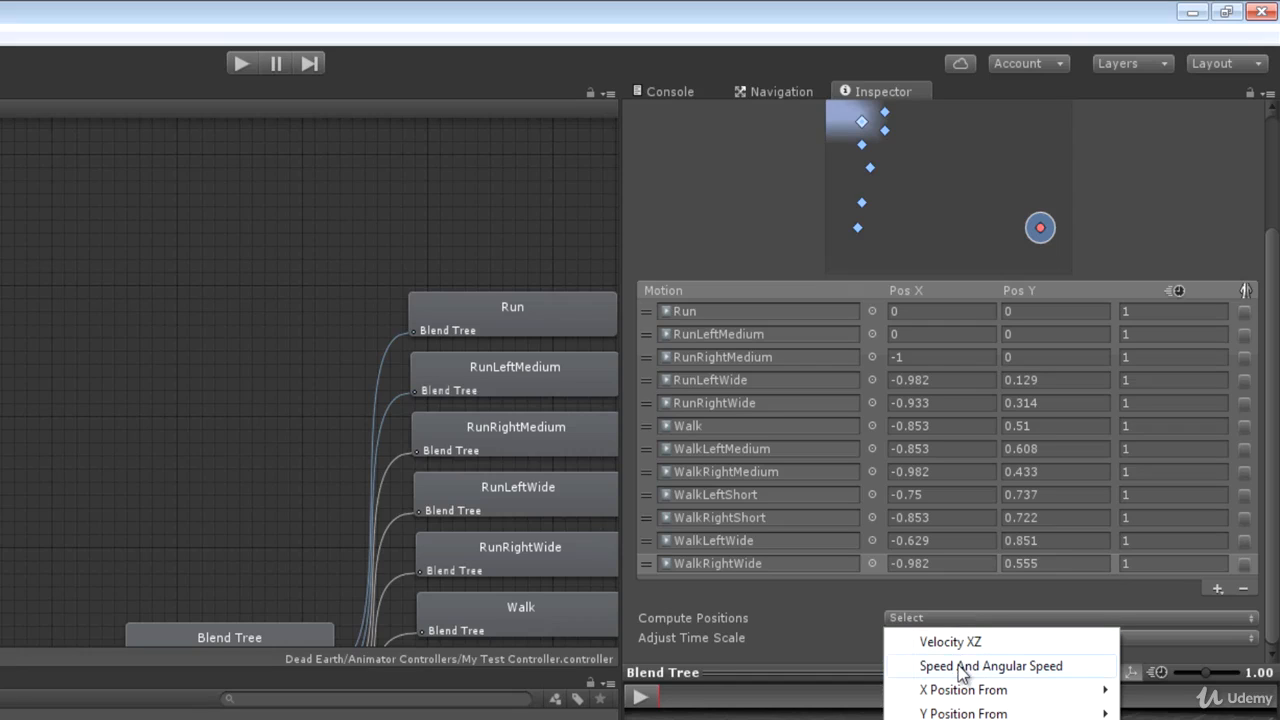
pyautogui.click(960, 667)
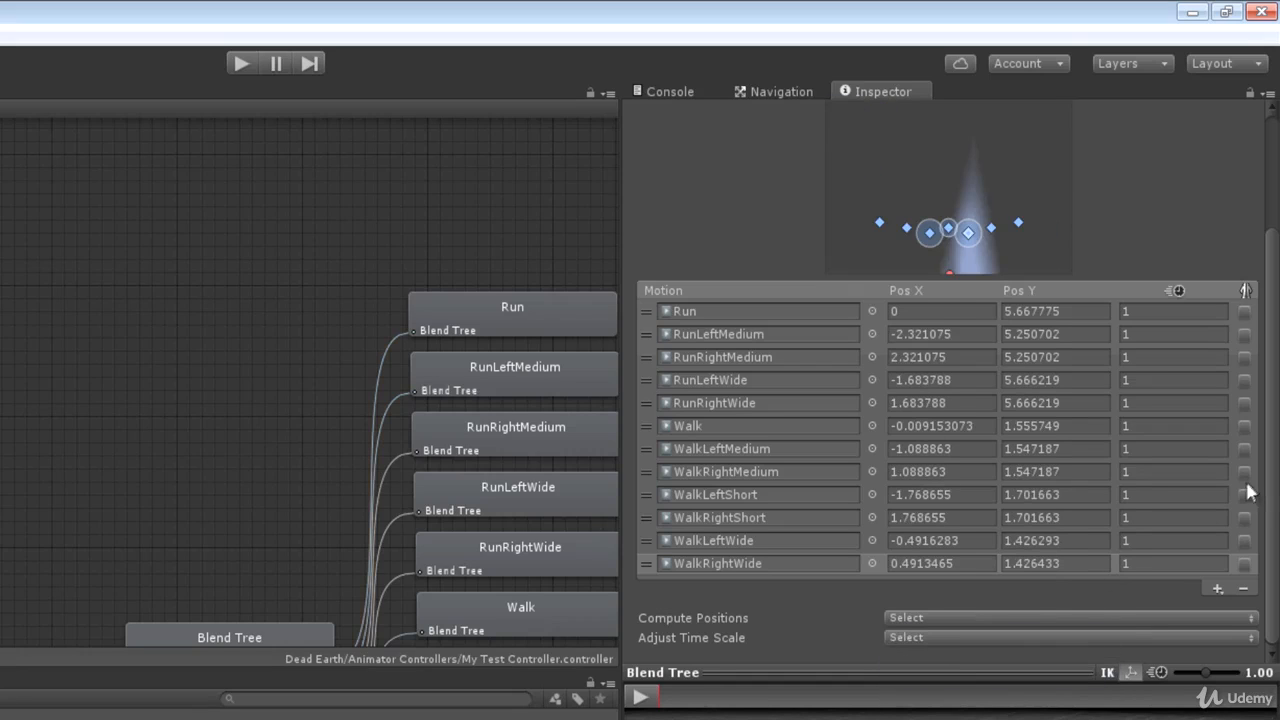
# - Preview the blend by moving the sample point to WalkLeftWide, to WalkLeftMedium, and up between the left-turning walk and run motions
pyautogui.moveTo(1275, 497); pyautogui.dragTo(1272, 388)
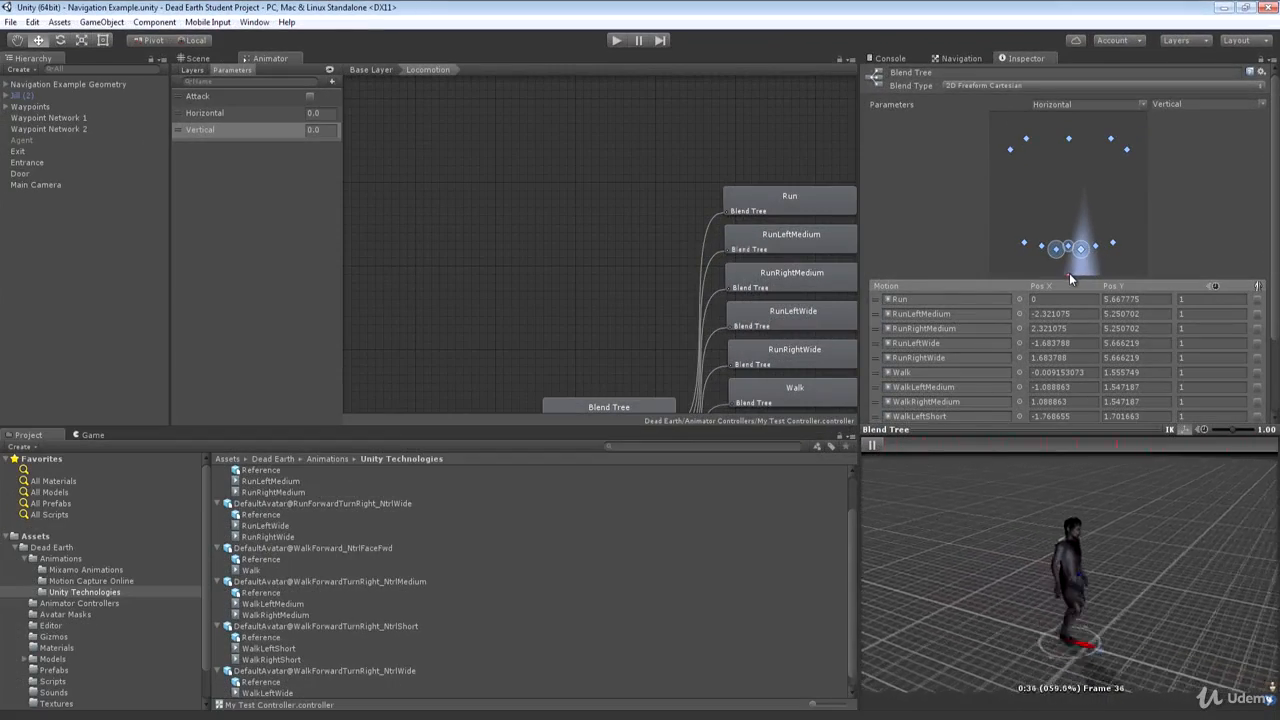
pyautogui.moveTo(1069, 273)
pyautogui.mouseDown()
pyautogui.moveTo(1071, 250)
pyautogui.moveTo(1058, 252)
pyautogui.mouseUp()
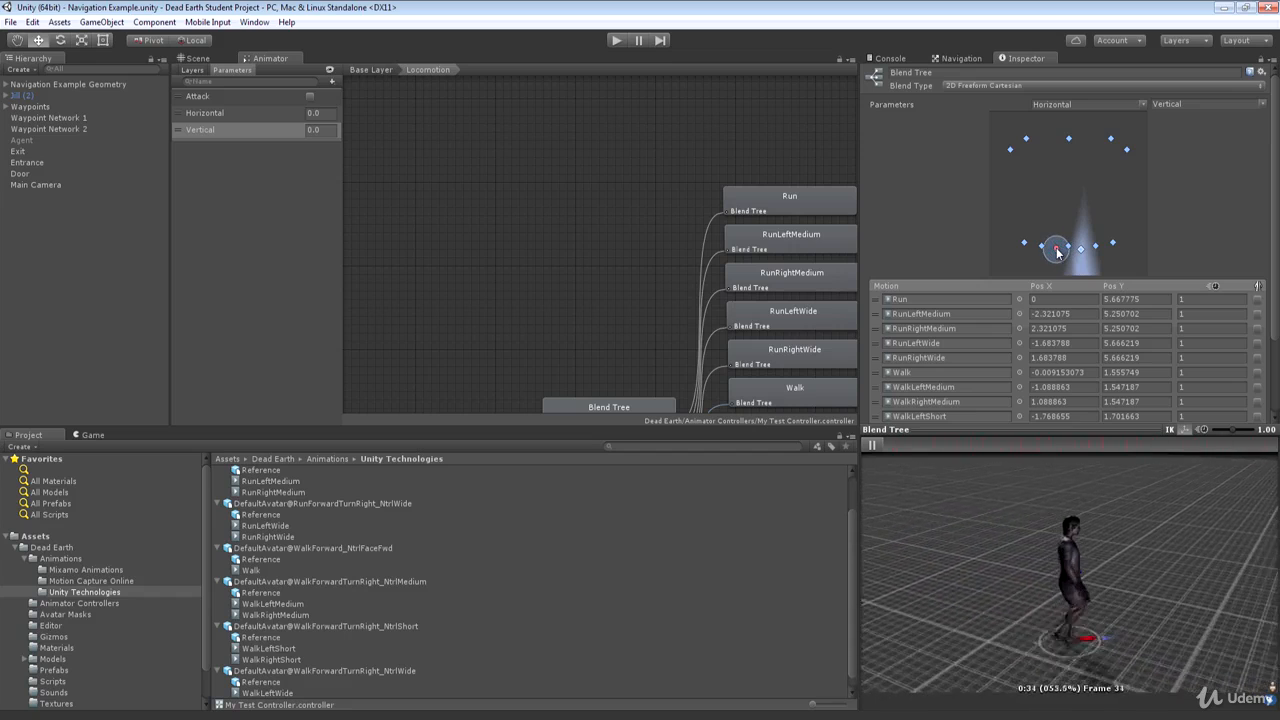
pyautogui.moveTo(1058, 252); pyautogui.dragTo(1043, 251)
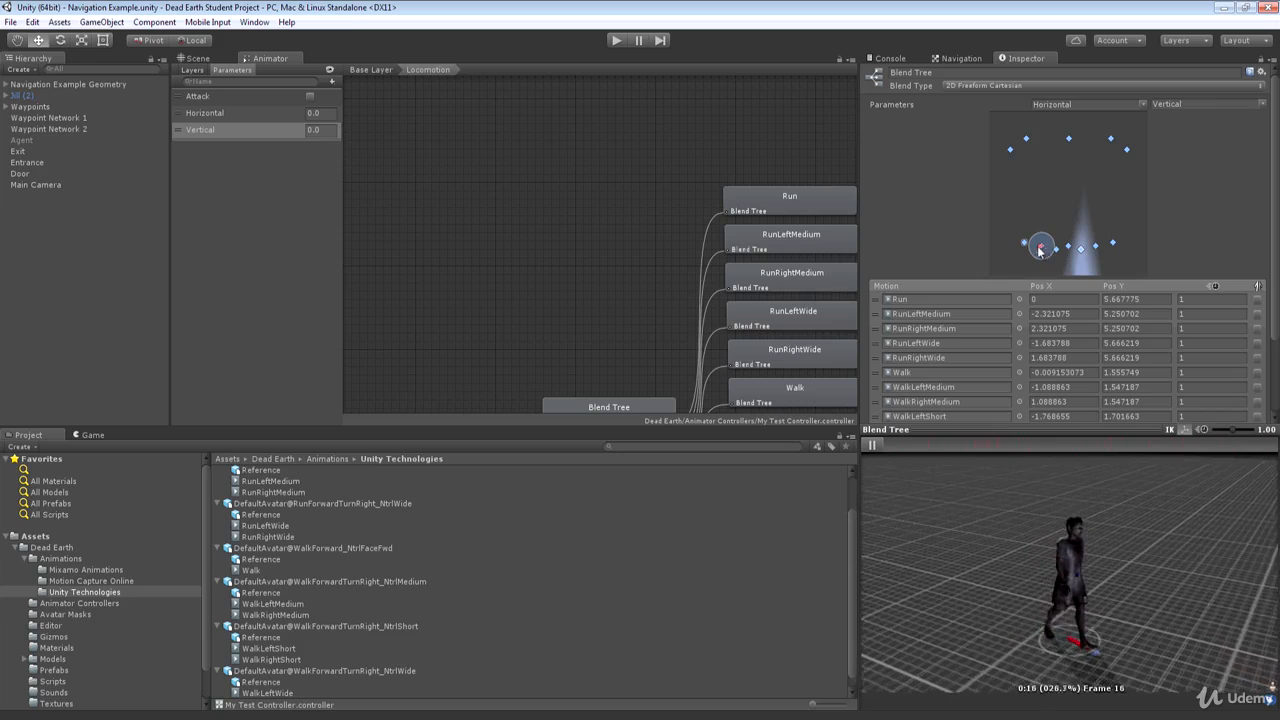
pyautogui.moveTo(1043, 251); pyautogui.dragTo(1051, 197)
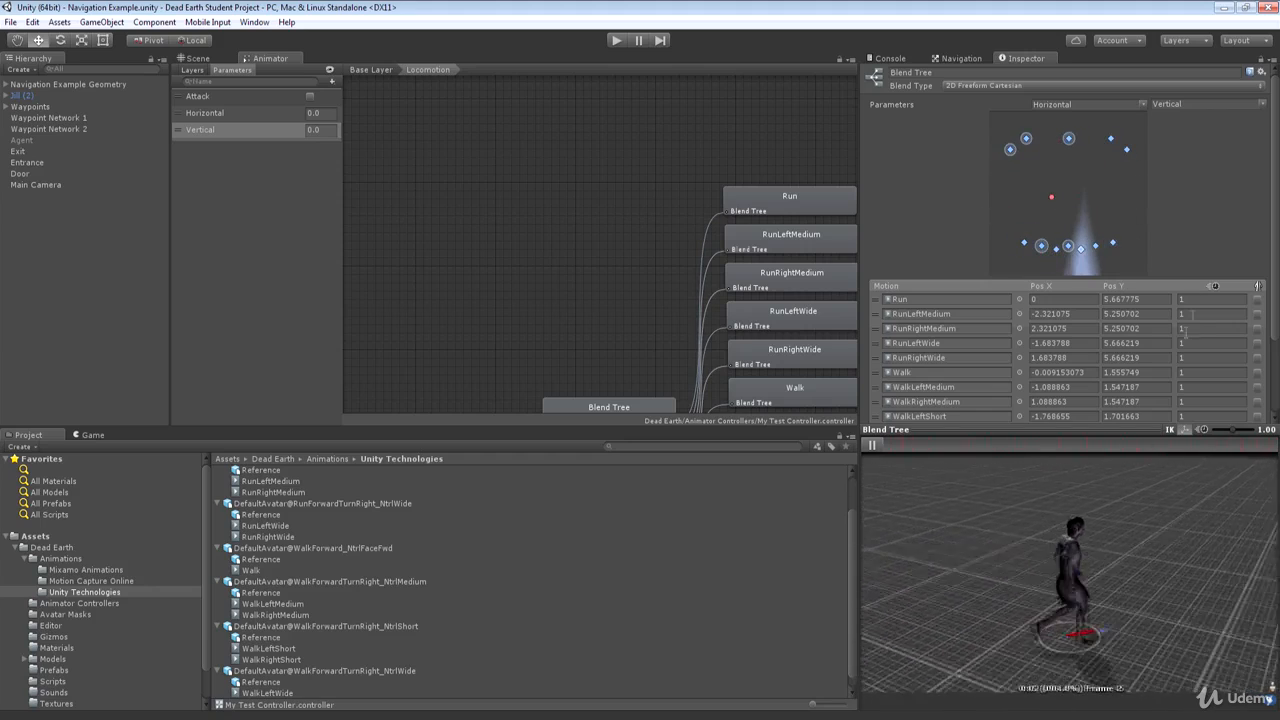
# - Preview straight-ahead motion in the blend tree with Horizontal at 0, raising Vertical to the full run and lowering it to 3.01
pyautogui.moveTo(615, 318); pyautogui.dragTo(557, 95, button='middle')
pyautogui.click(870, 445)
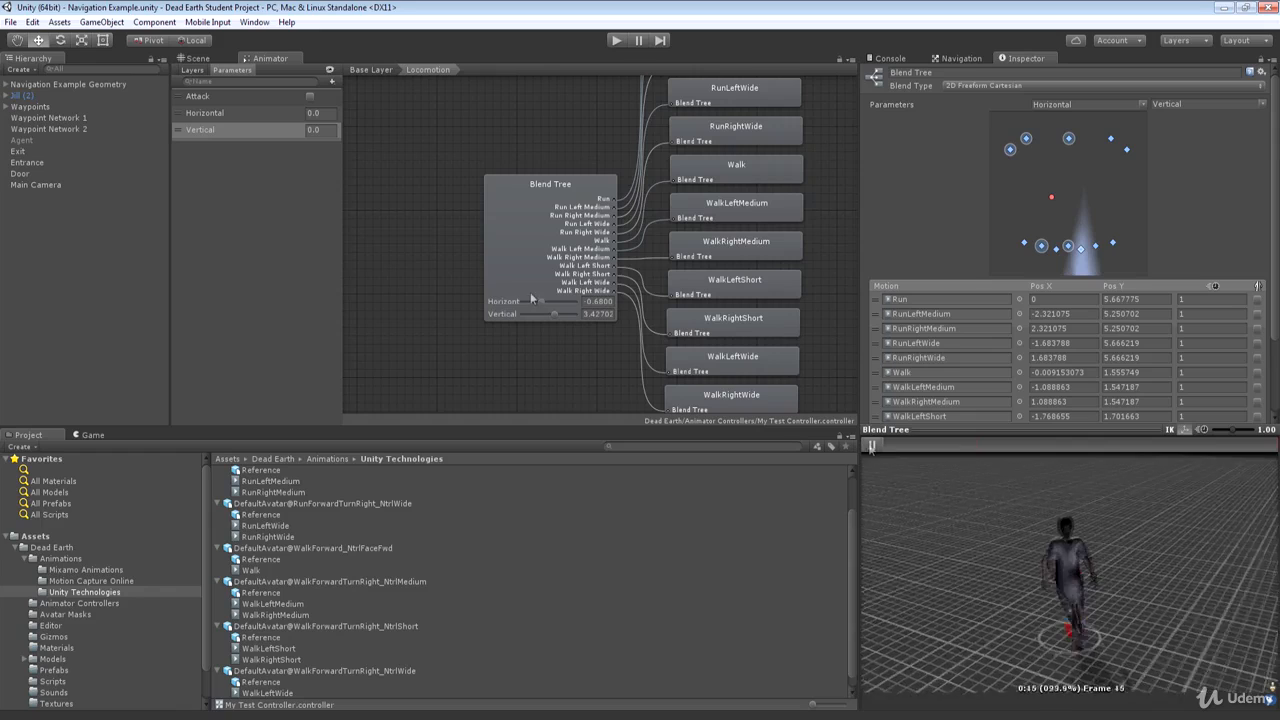
pyautogui.moveTo(540, 302); pyautogui.dragTo(546, 302)
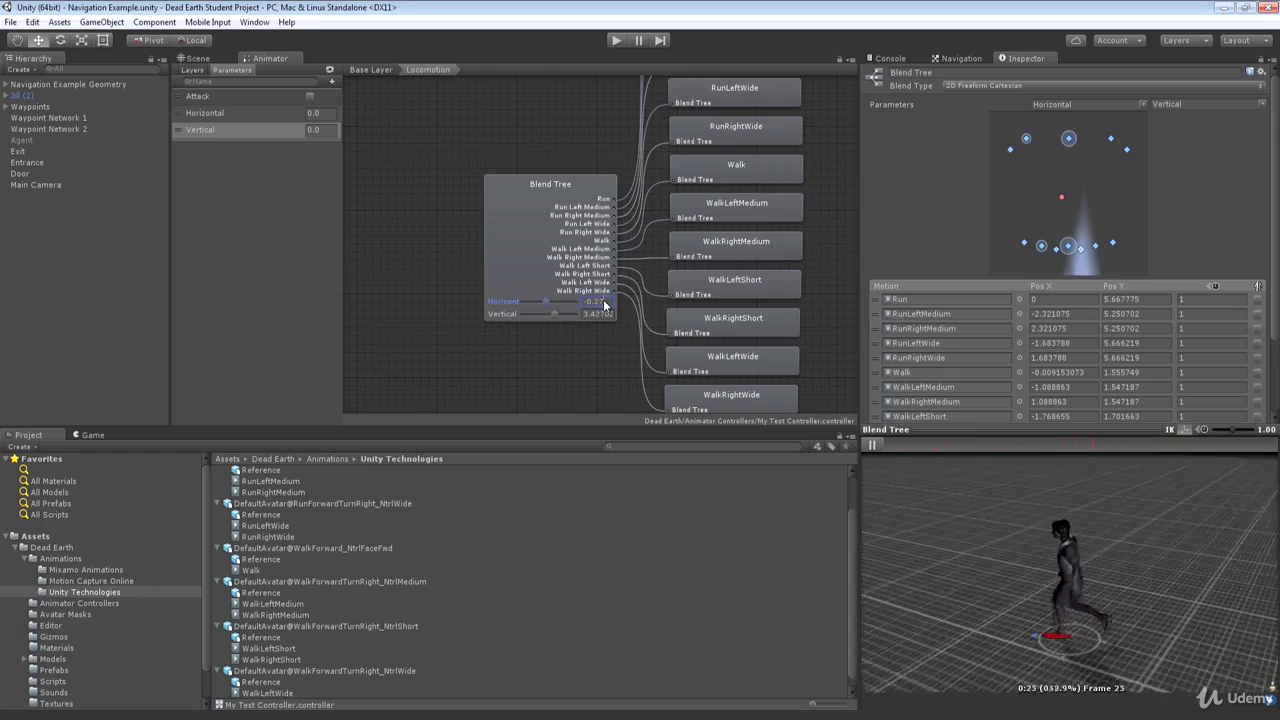
pyautogui.click(600, 301)
pyautogui.write('0')
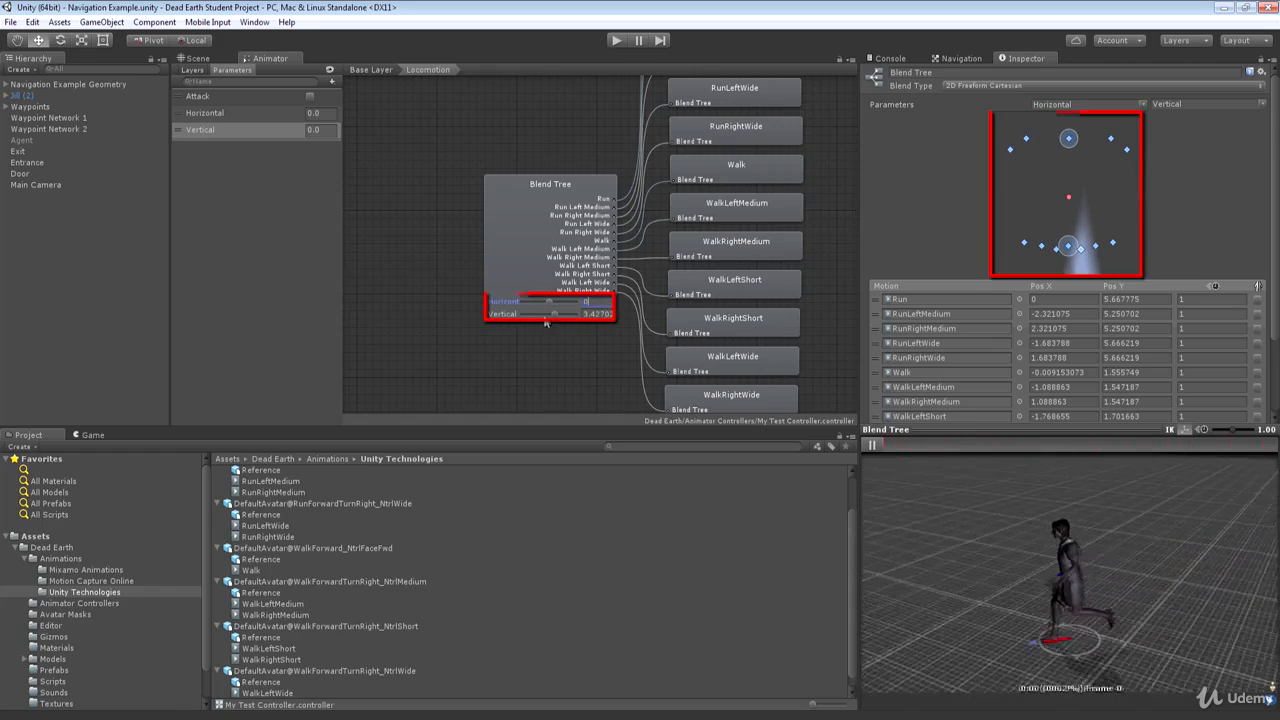
pyautogui.moveTo(555, 313); pyautogui.dragTo(583, 313)
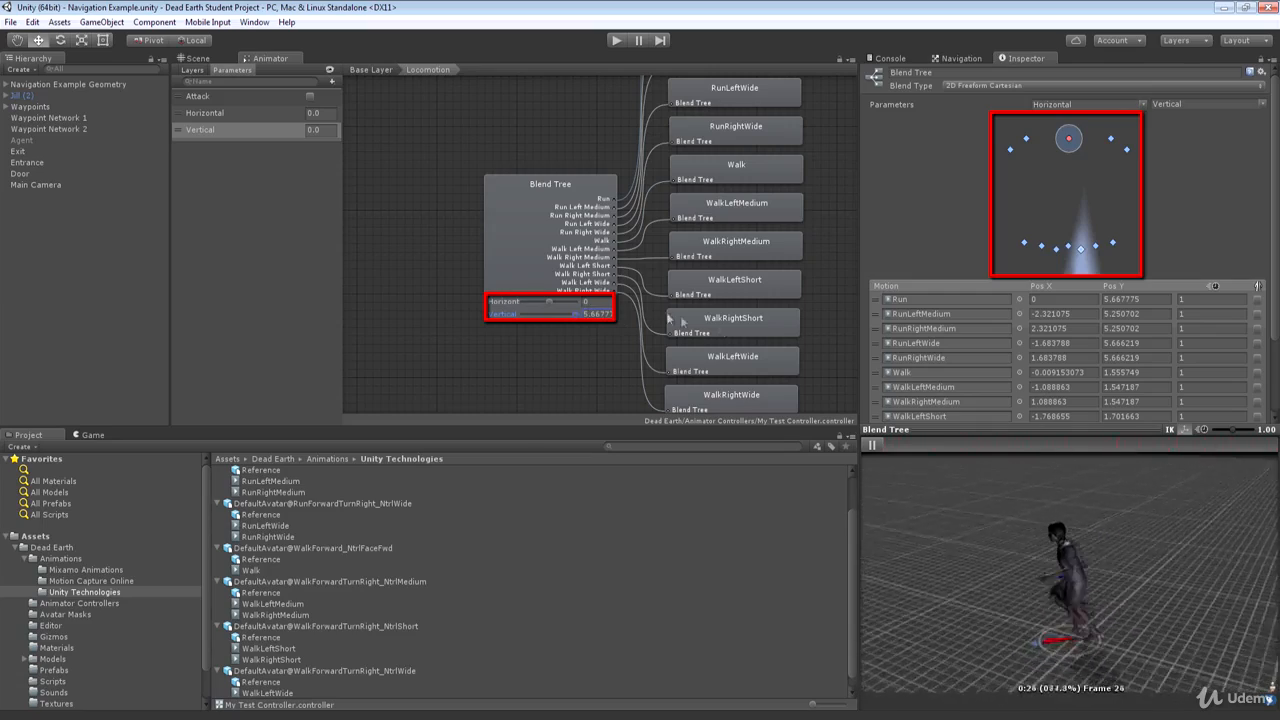
pyautogui.moveTo(574, 315); pyautogui.dragTo(547, 323)
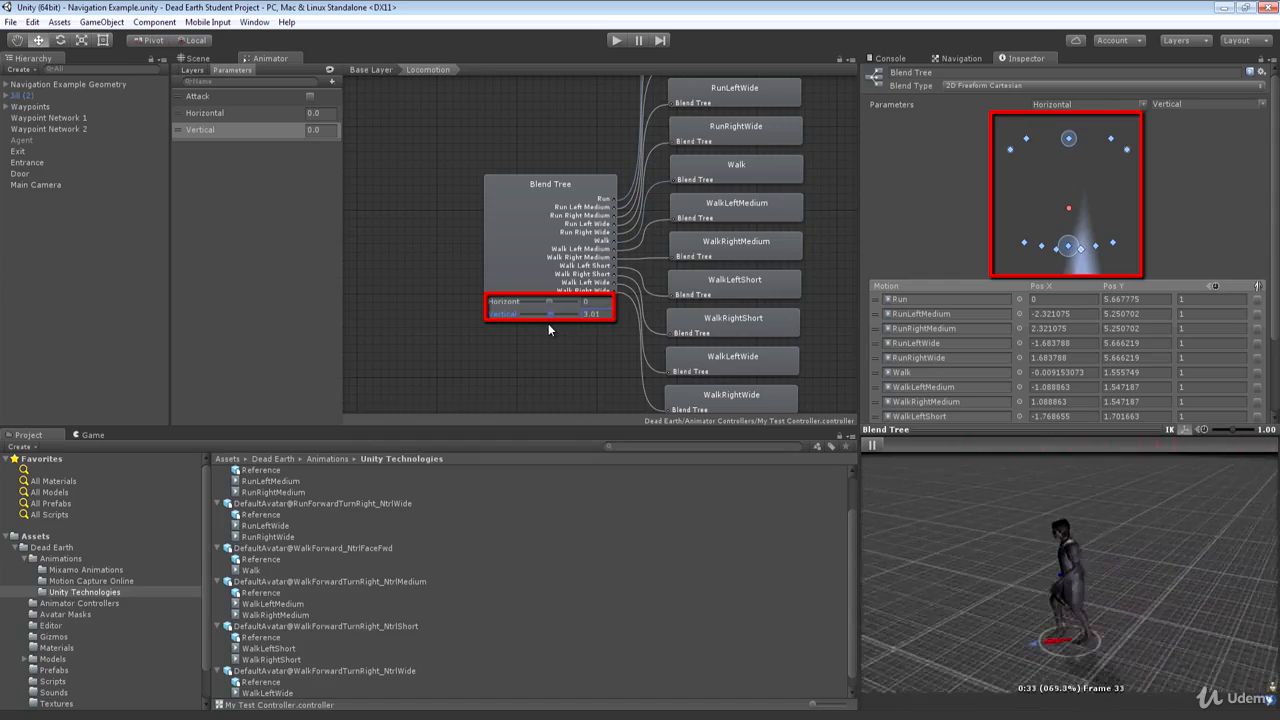
# - Preview right-turning runs at high Vertical with Horizontal at 0.94, 1.7 and 2.32, ending near the straight walk
pyautogui.moveTo(548, 323); pyautogui.dragTo(577, 305)
pyautogui.moveTo(567, 306); pyautogui.dragTo(559, 302)
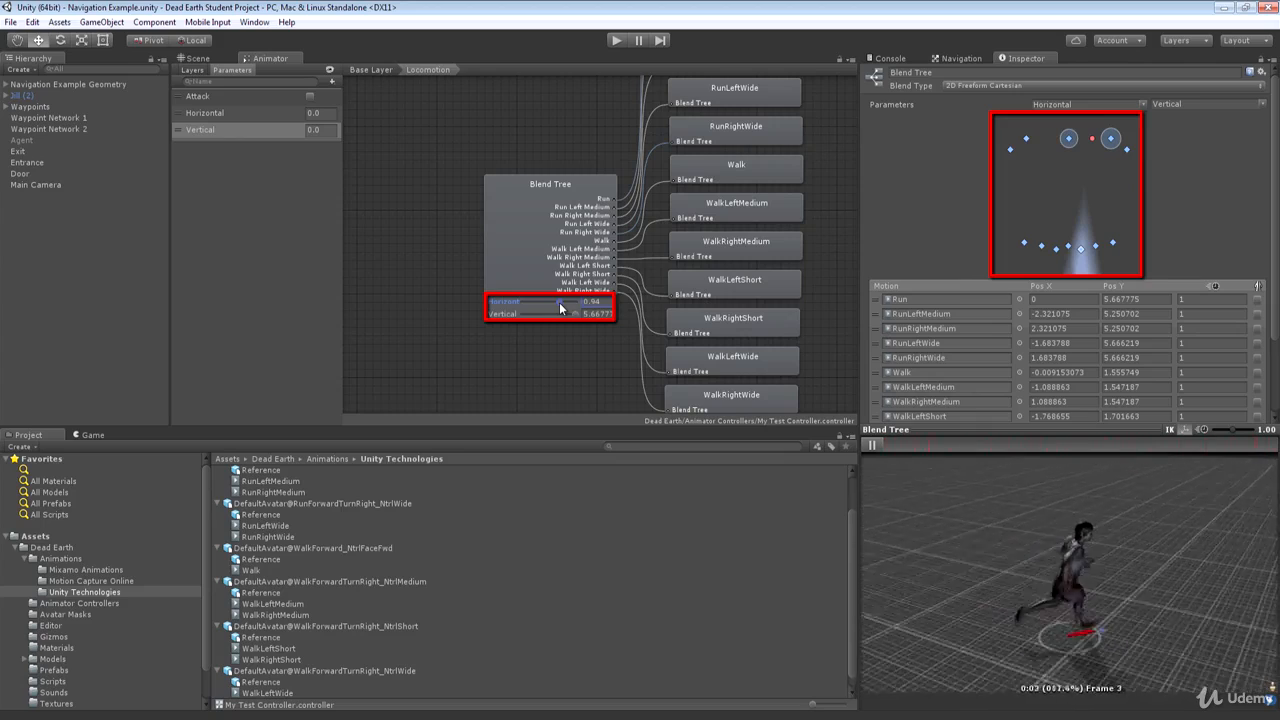
pyautogui.moveTo(559, 302); pyautogui.dragTo(568, 307)
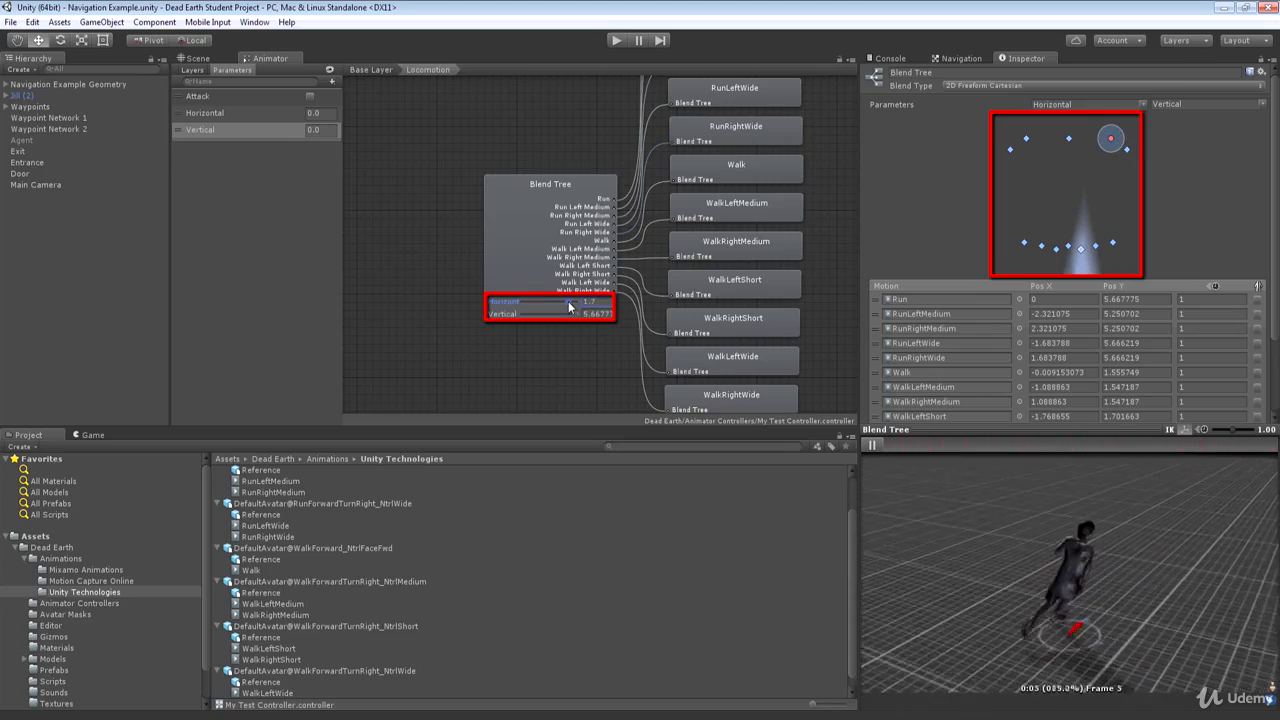
pyautogui.moveTo(569, 307); pyautogui.dragTo(579, 306)
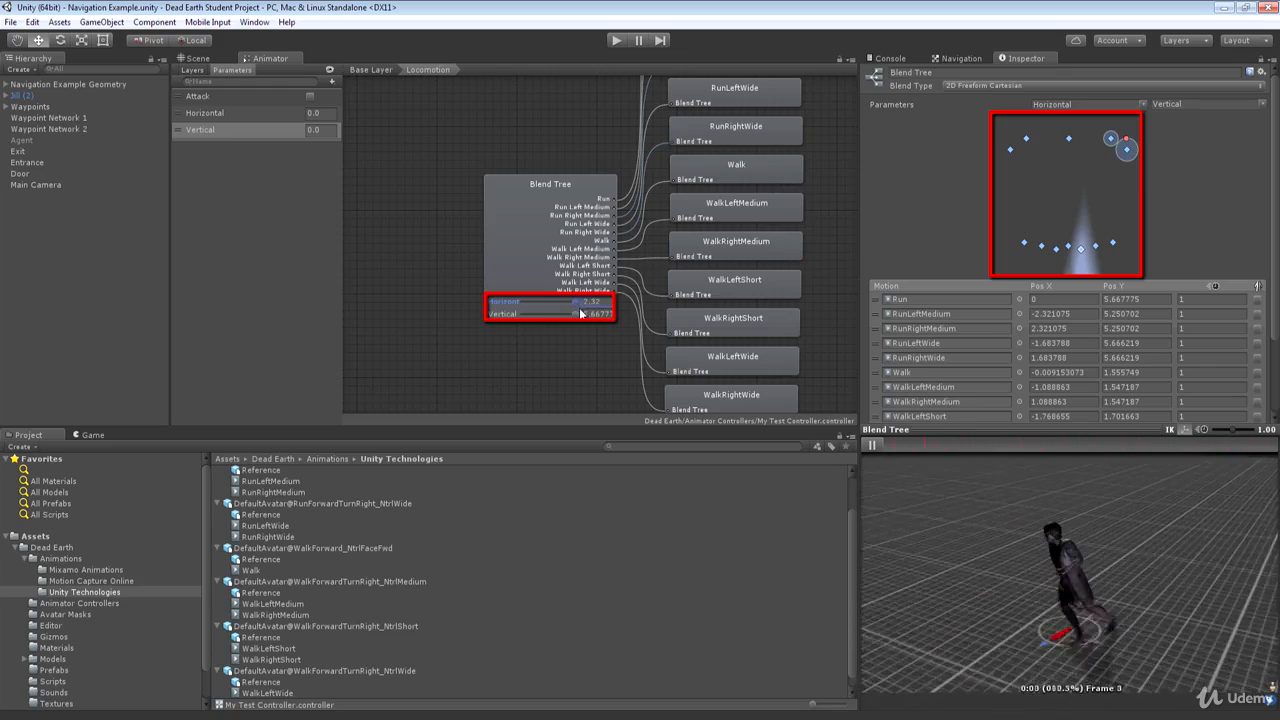
pyautogui.moveTo(574, 307); pyautogui.dragTo(574, 321)
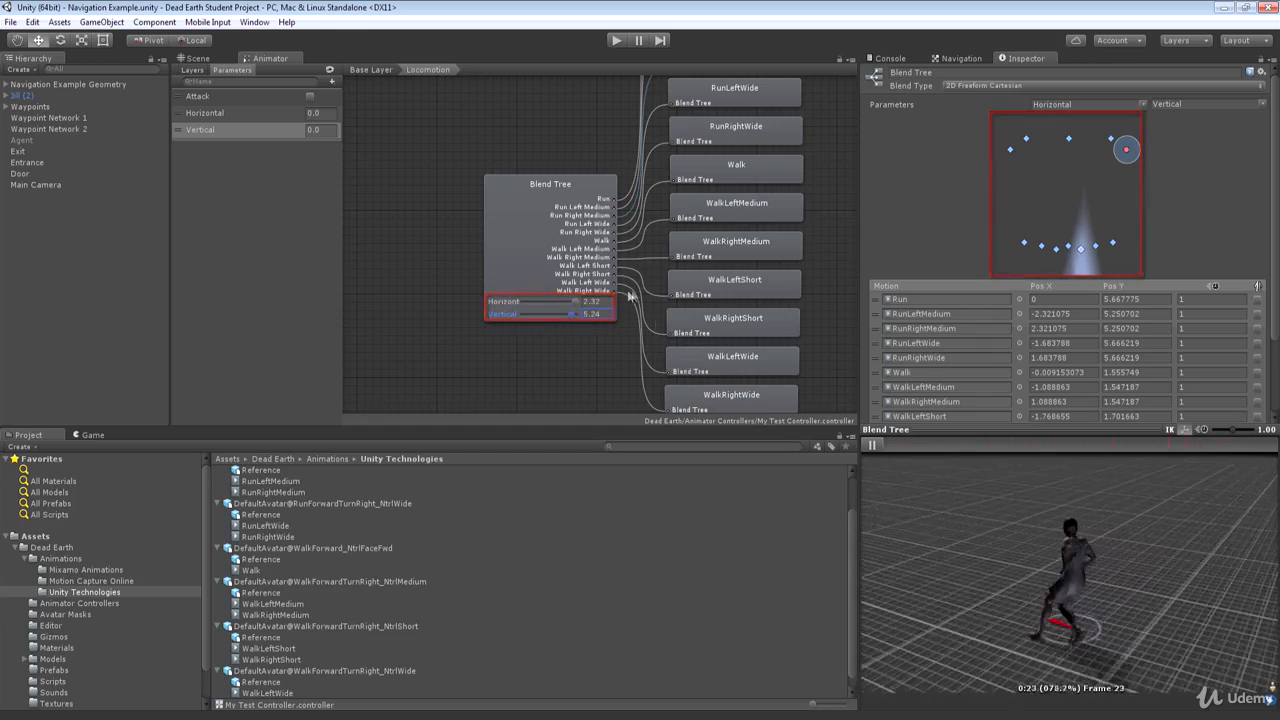
pyautogui.moveTo(575, 318); pyautogui.dragTo(544, 314)
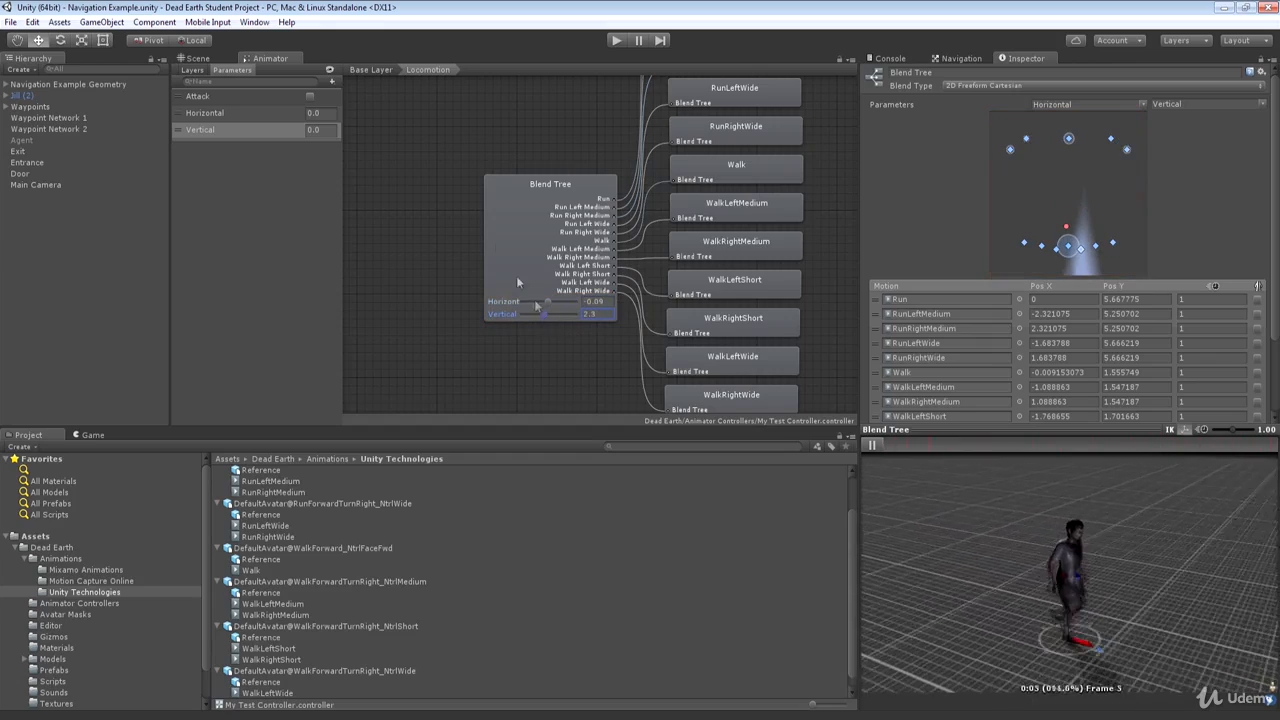
pyautogui.moveTo(574, 144); pyautogui.dragTo(569, 201, button='middle')
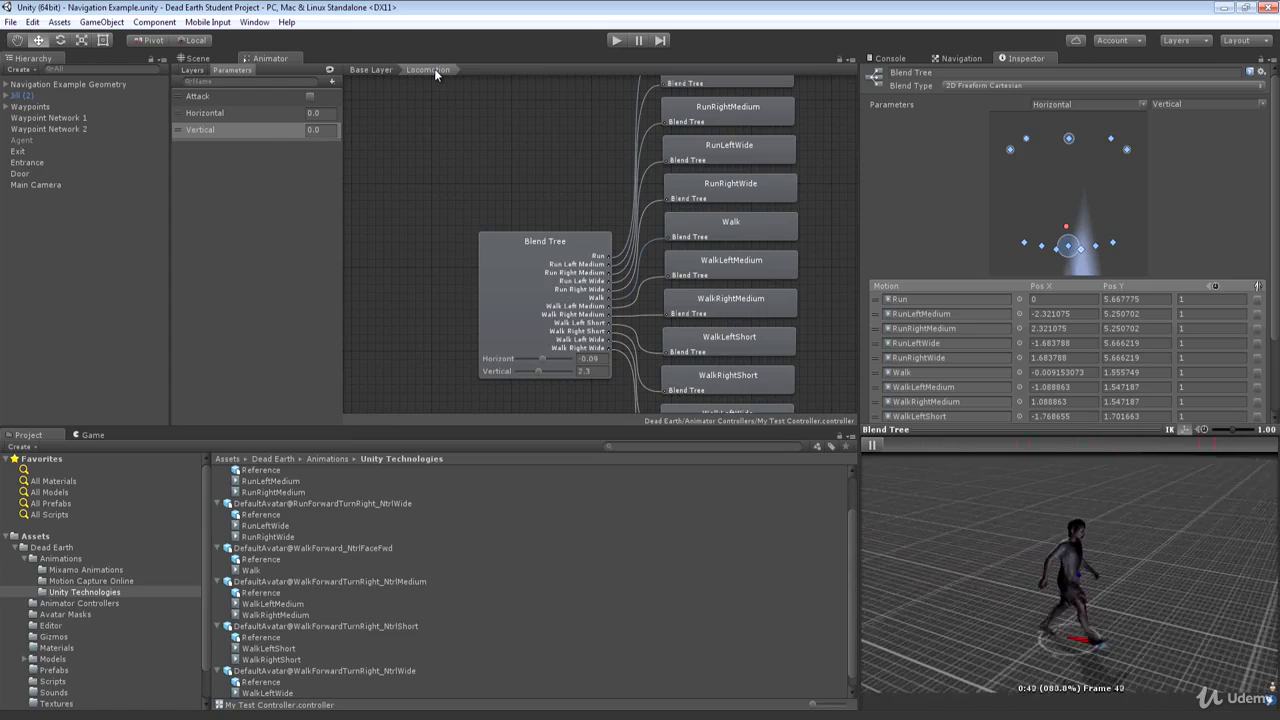
# - Return to the Base Layer, space Locomotion slightly farther from Idle, and create transitions between the two states in both directions
pyautogui.click(374, 69)
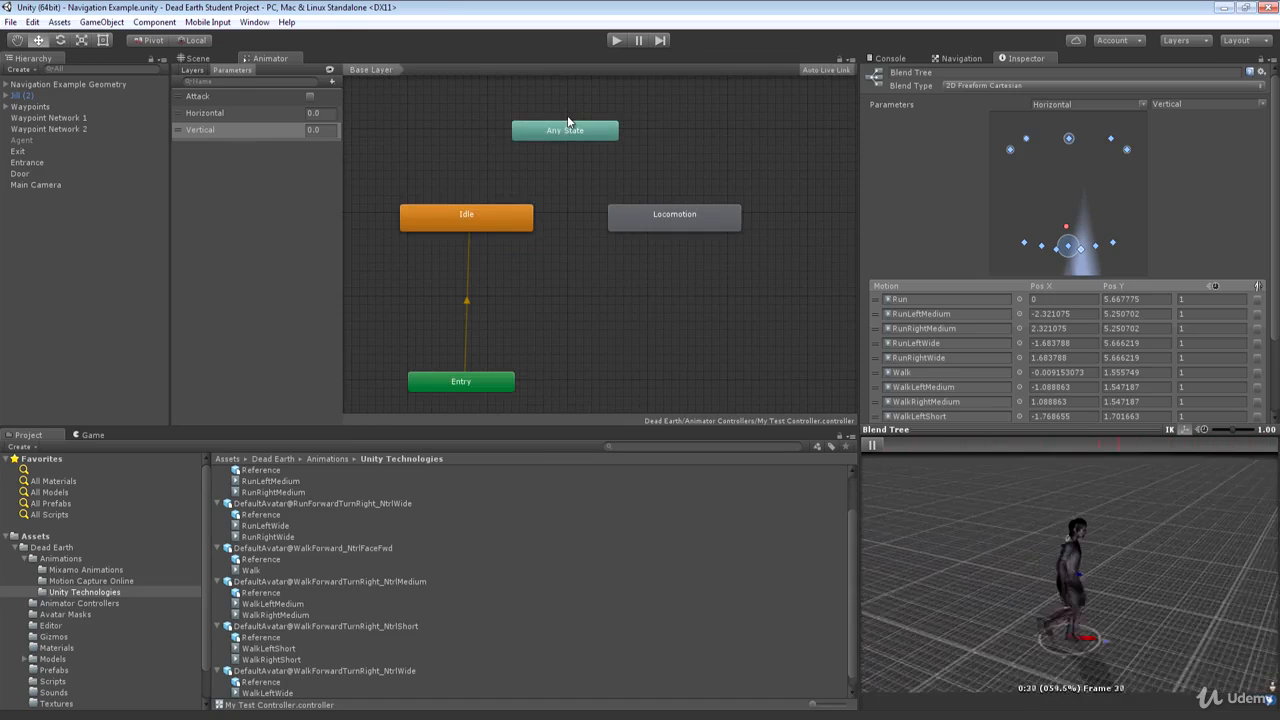
pyautogui.moveTo(629, 226); pyautogui.dragTo(652, 229)
pyautogui.rightClick(494, 209)
pyautogui.click(518, 215)
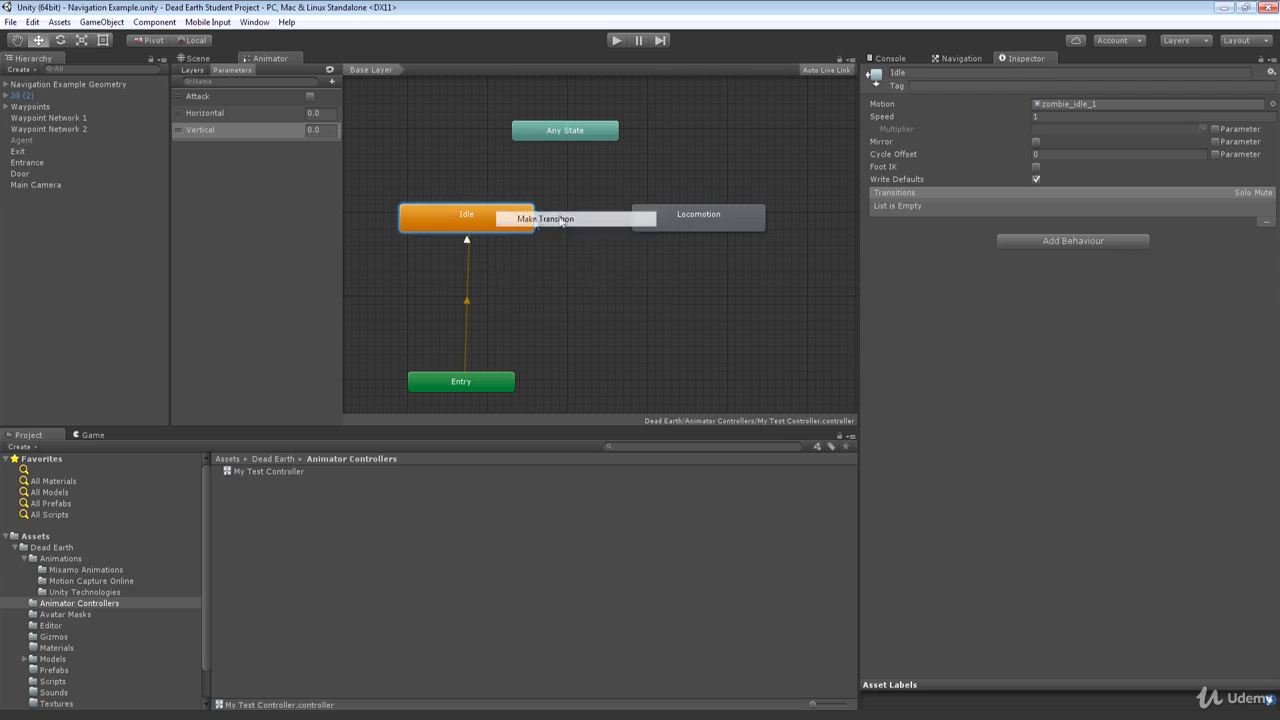
pyautogui.click(675, 218)
pyautogui.rightClick(676, 217)
pyautogui.click(700, 221)
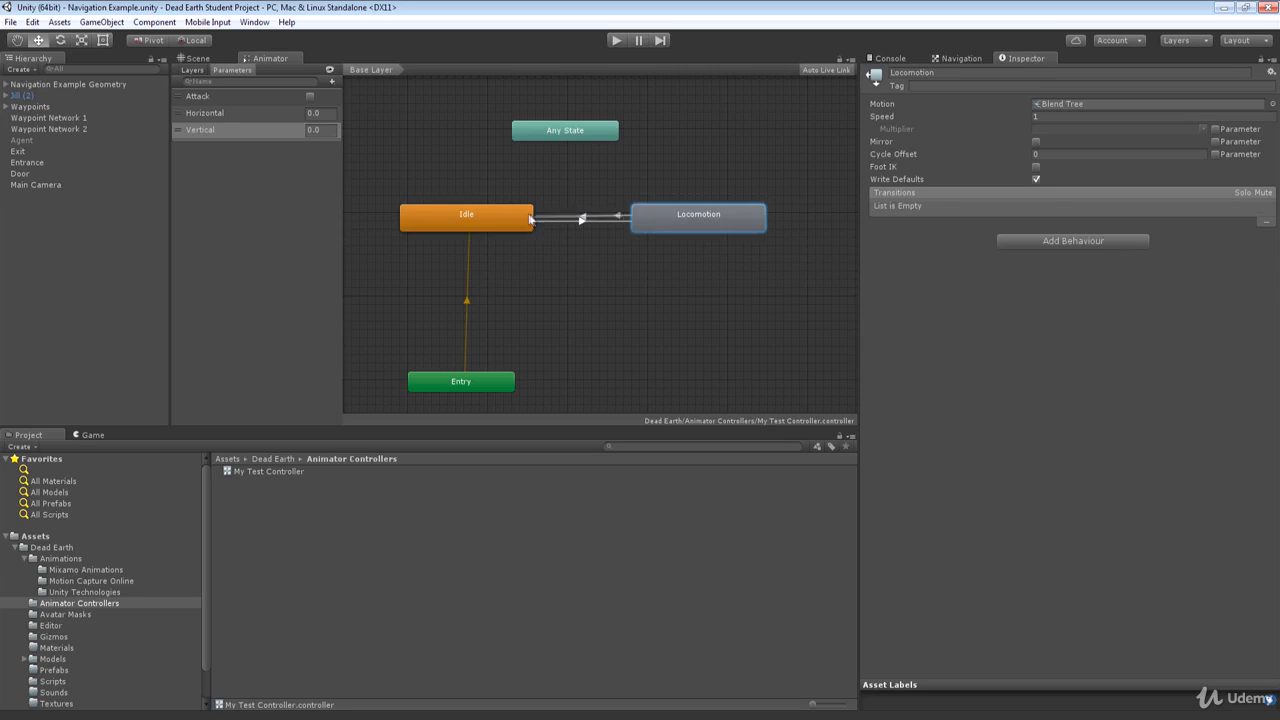
pyautogui.click(527, 218)
# - Disable Has Exit Time on the Idle to Locomotion transition and add the condition Vertical Greater than 0.1
pyautogui.click(590, 220)
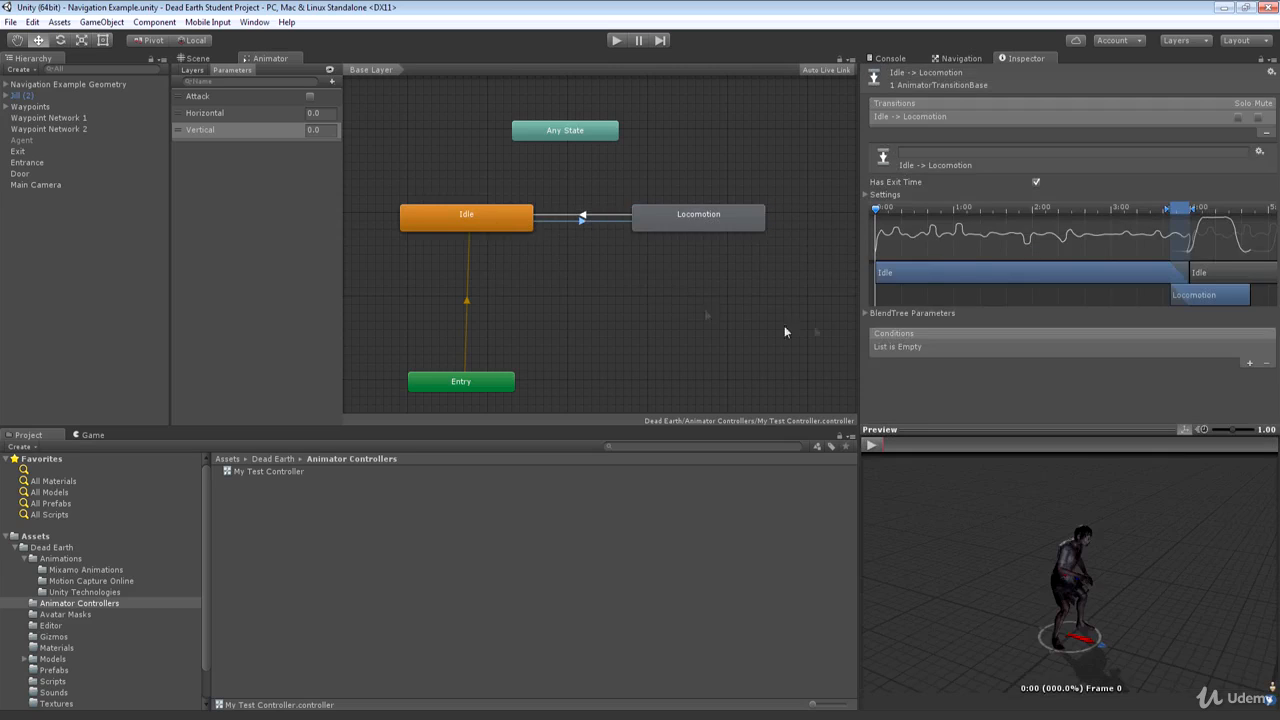
pyautogui.click(1037, 183)
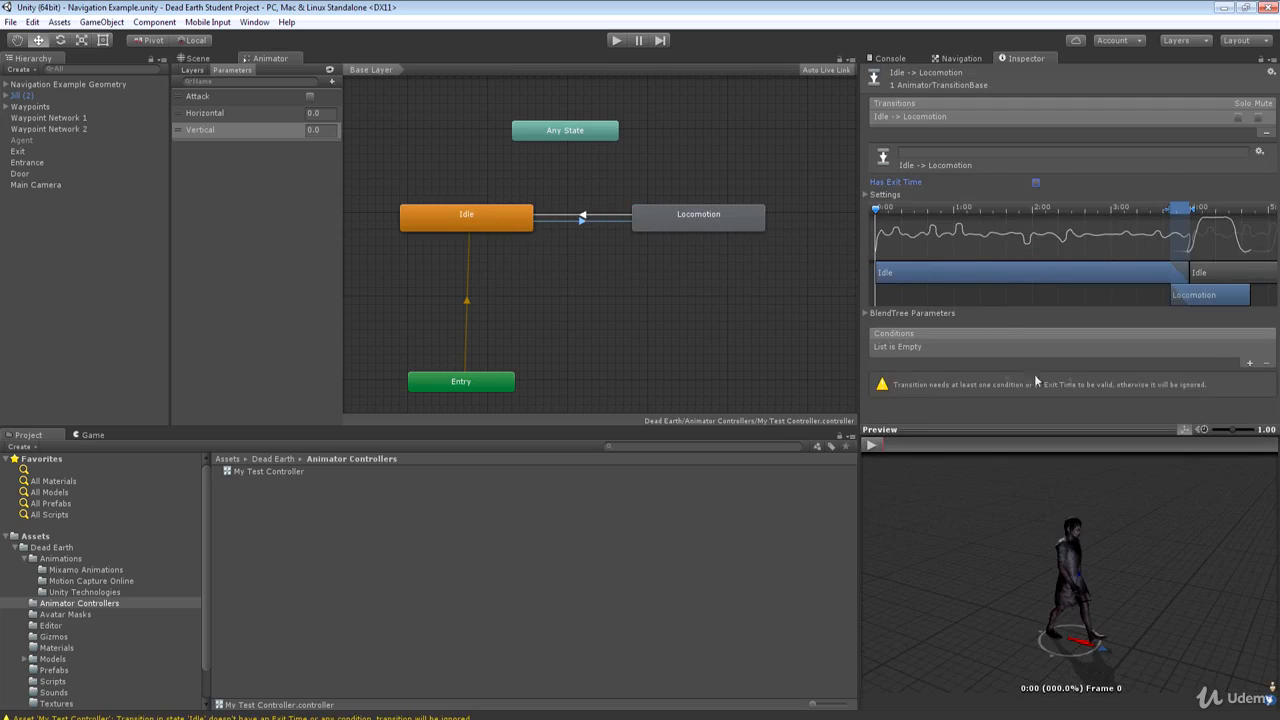
pyautogui.click(1250, 364)
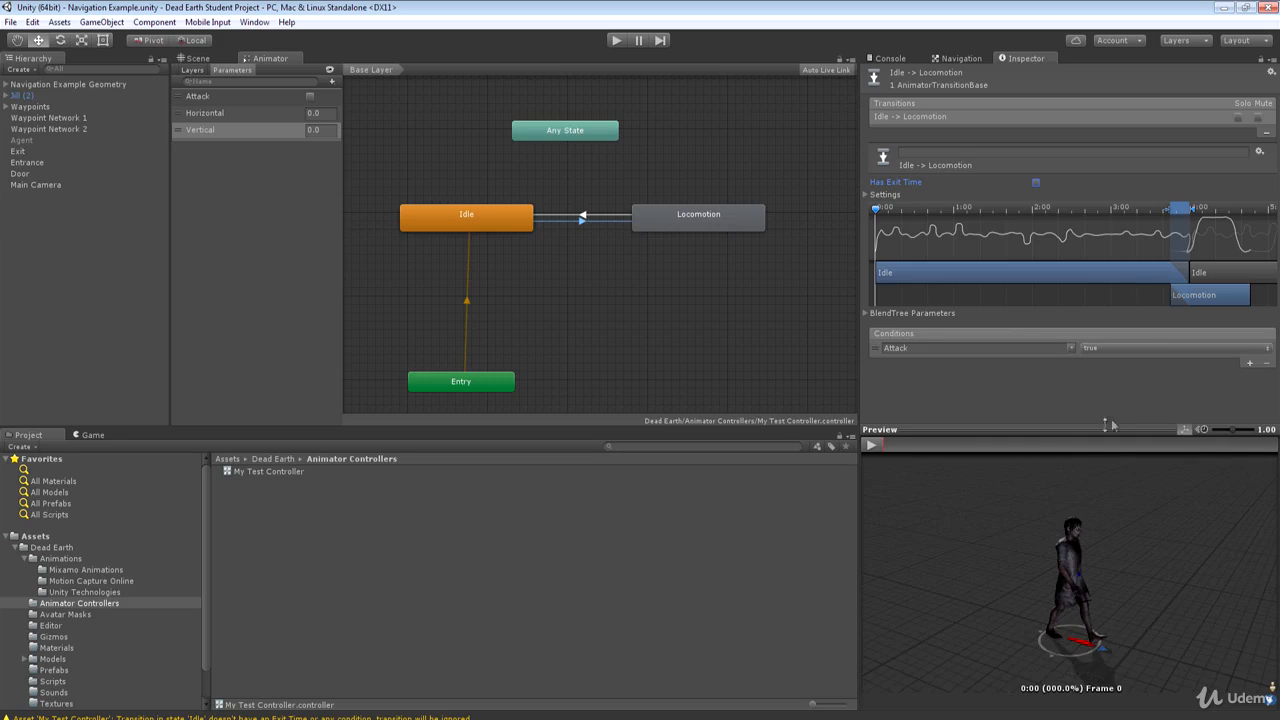
pyautogui.click(1070, 347)
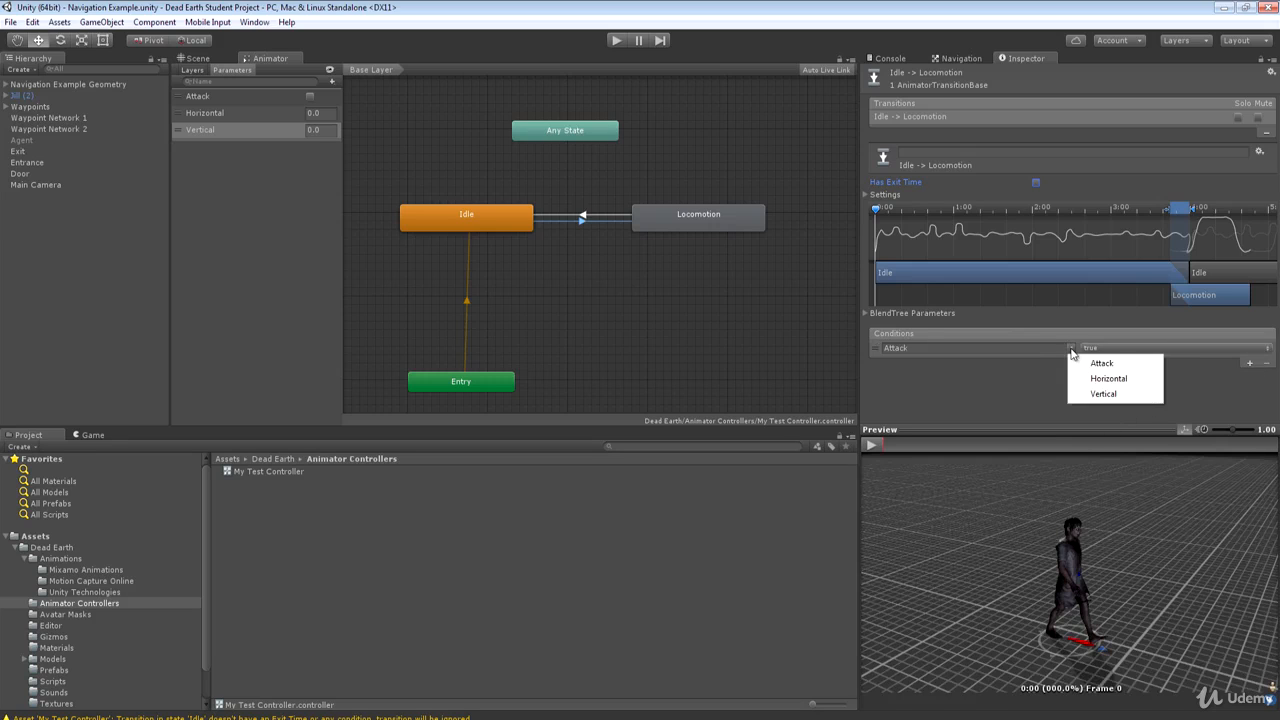
pyautogui.click(1104, 393)
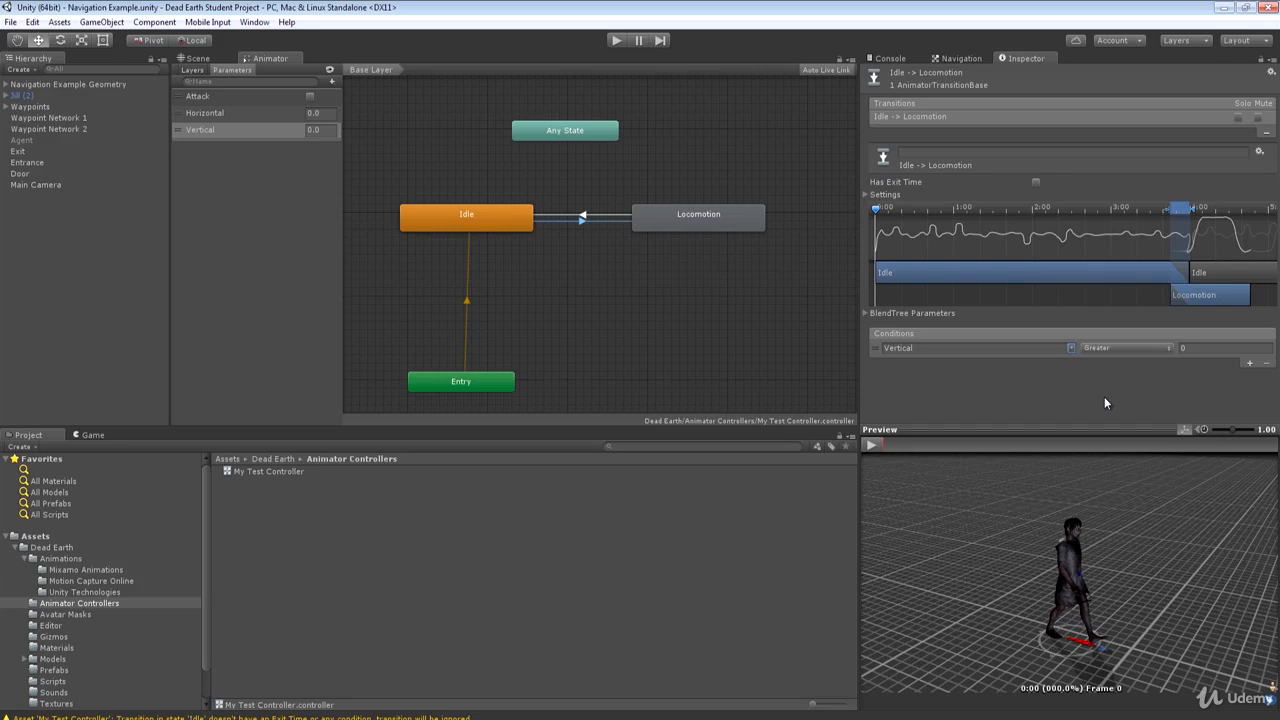
pyautogui.click(1196, 347)
pyautogui.write('.1')
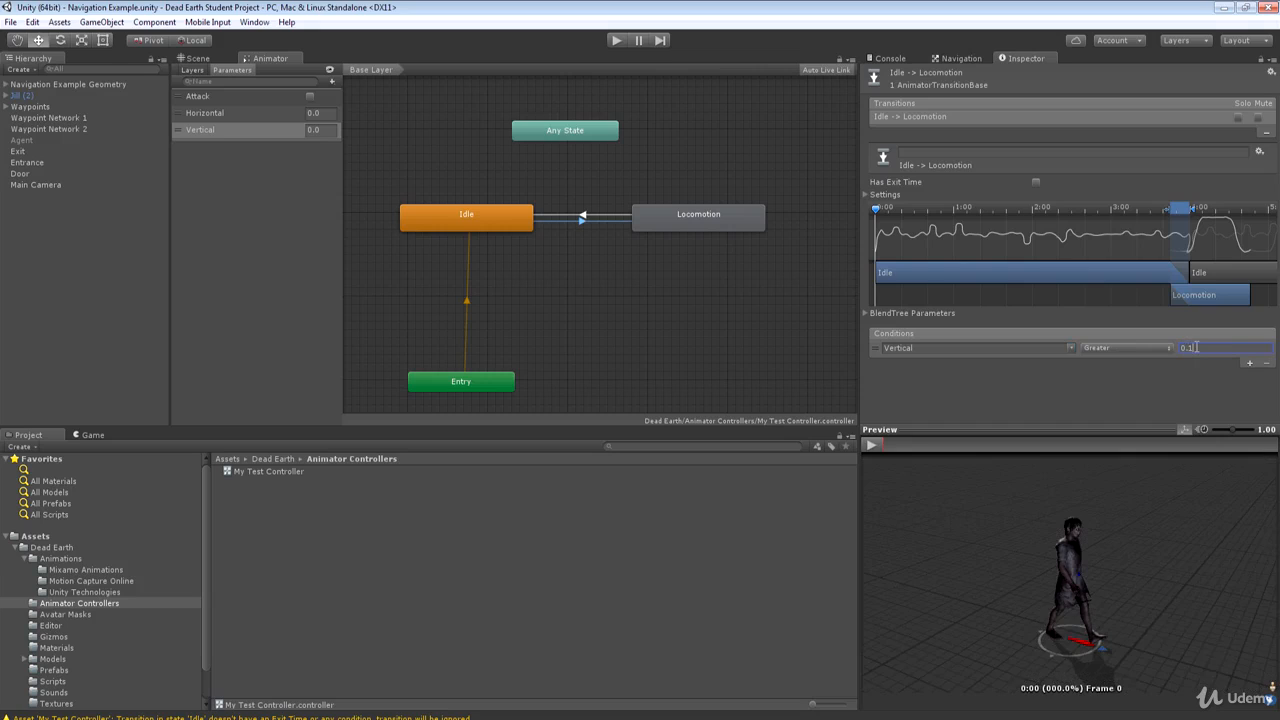
# - Disable Has Exit Time on the Locomotion to Idle transition and add the condition Vertical Less than 0.1
pyautogui.click(591, 215)
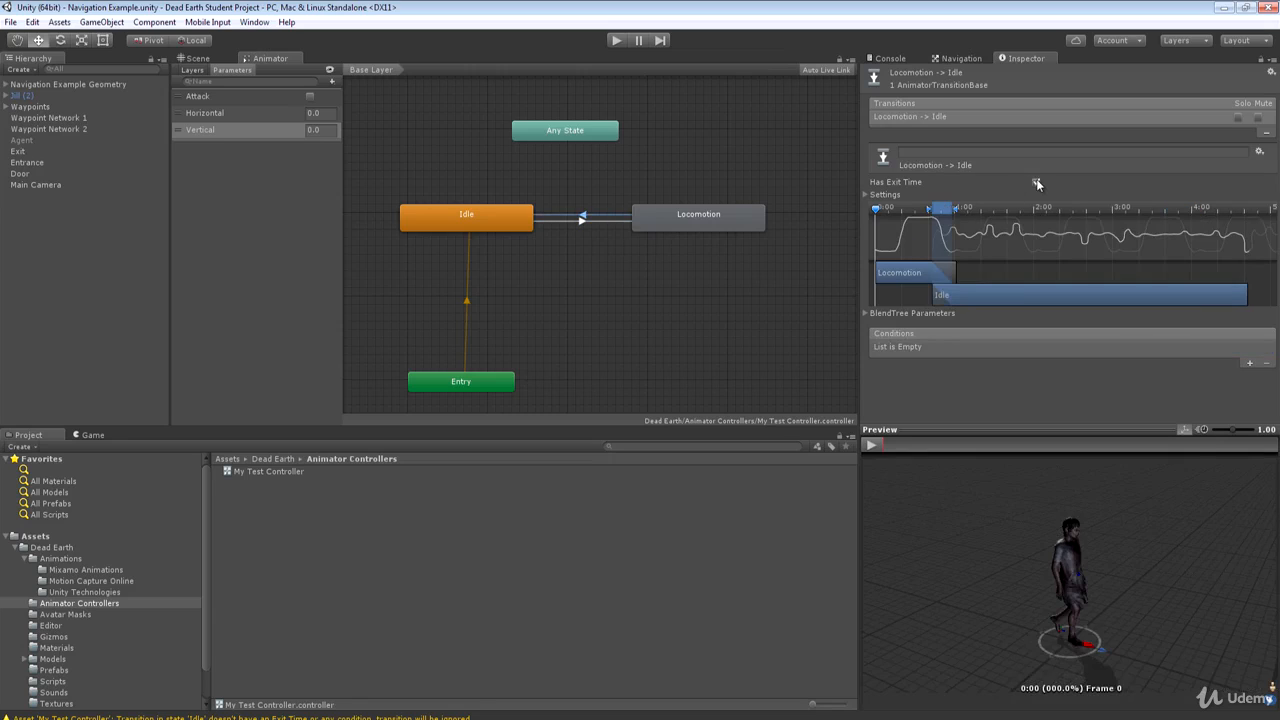
pyautogui.click(1036, 183)
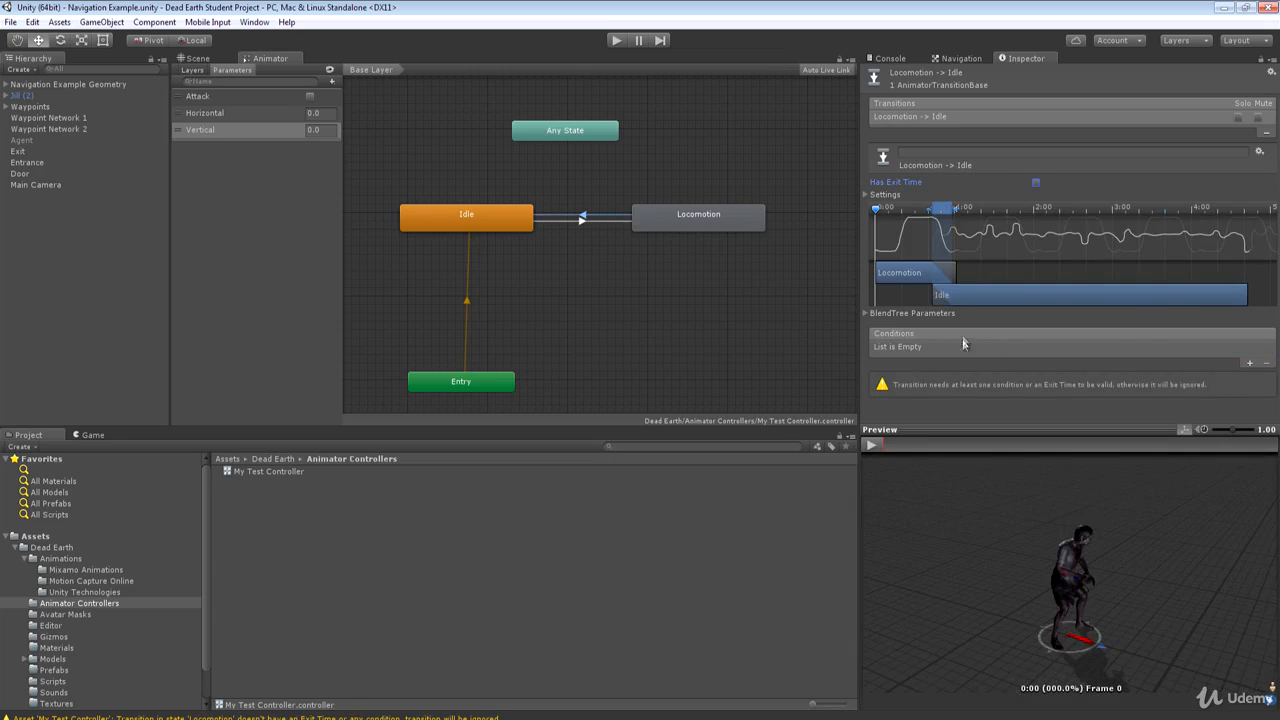
pyautogui.click(1249, 363)
pyautogui.click(1071, 348)
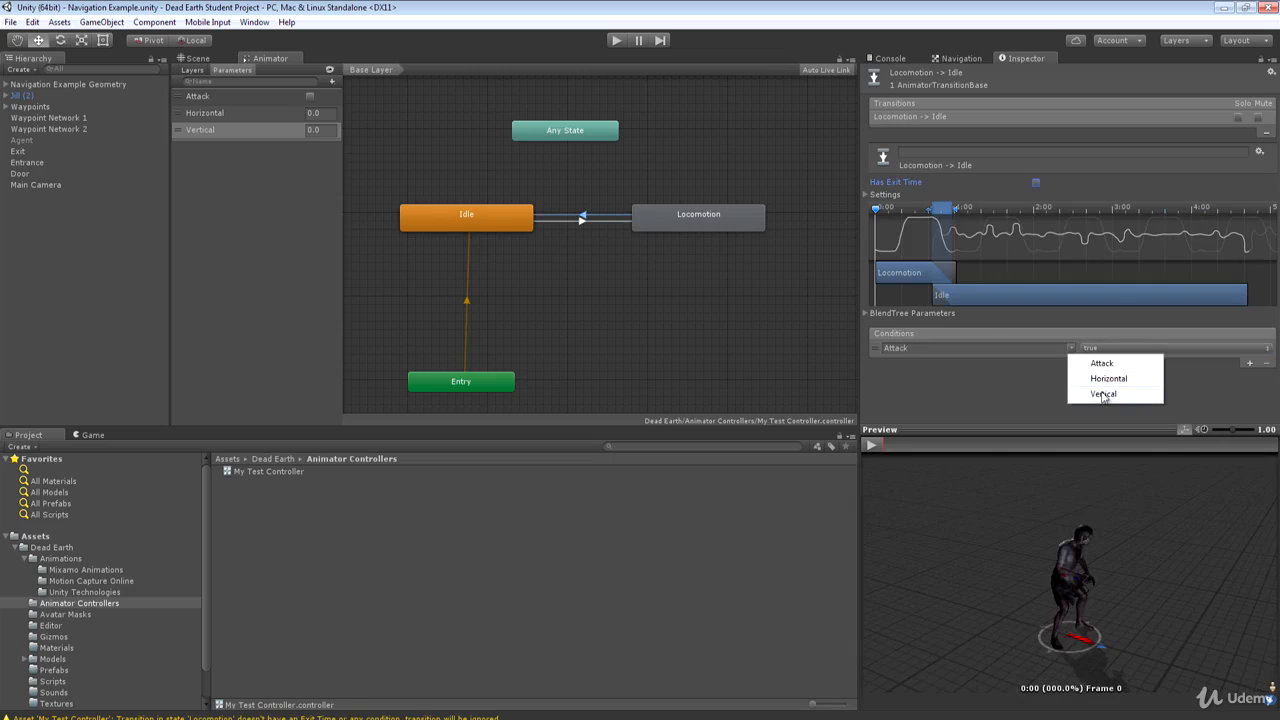
pyautogui.click(1108, 400)
pyautogui.click(1130, 347)
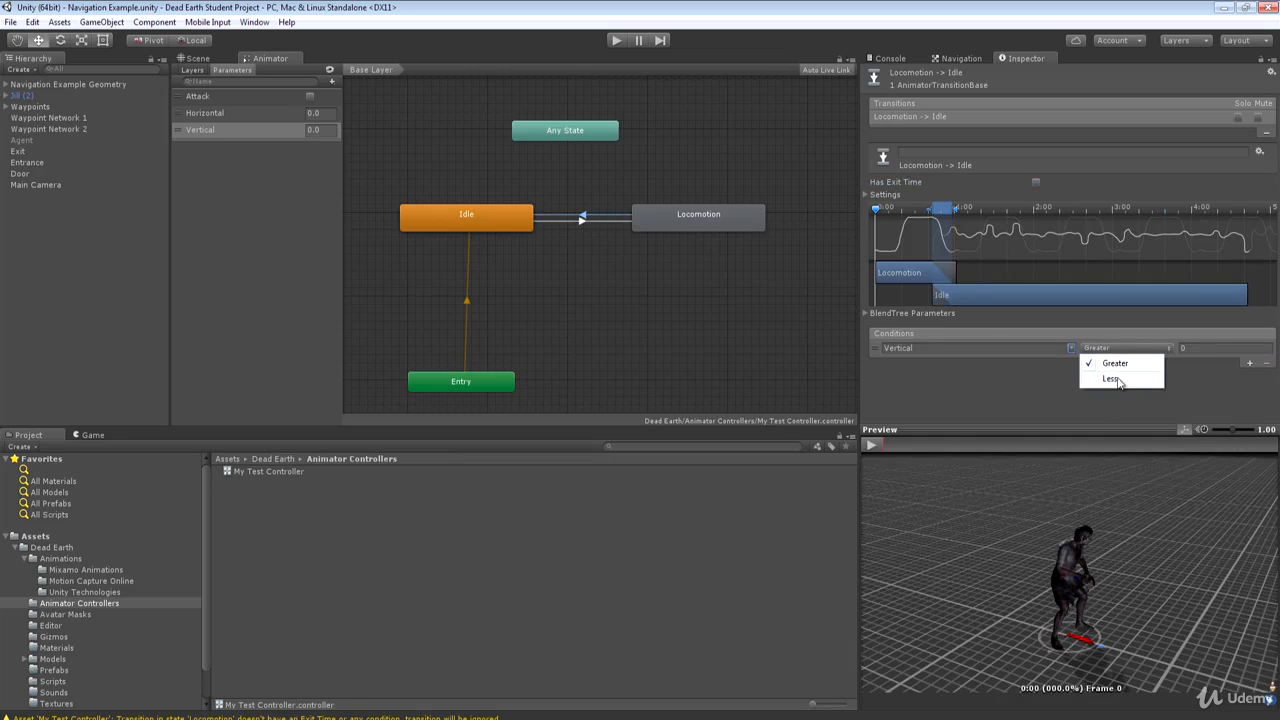
pyautogui.click(1120, 380)
pyautogui.click(1200, 347)
pyautogui.write('.1')
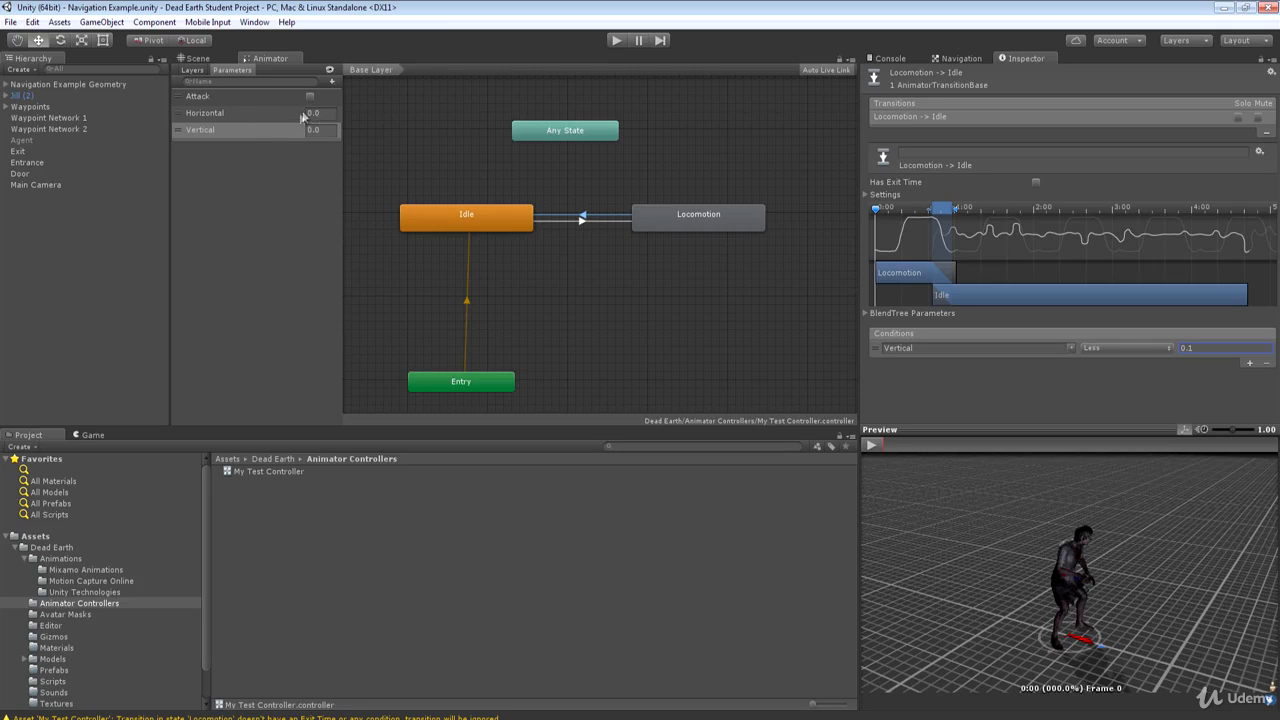
# - Reopen the Locomotion blend tree to check how its Horizontal and Vertical sliders vary, and return to the Base Layer
pyautogui.doubleClick(714, 220)
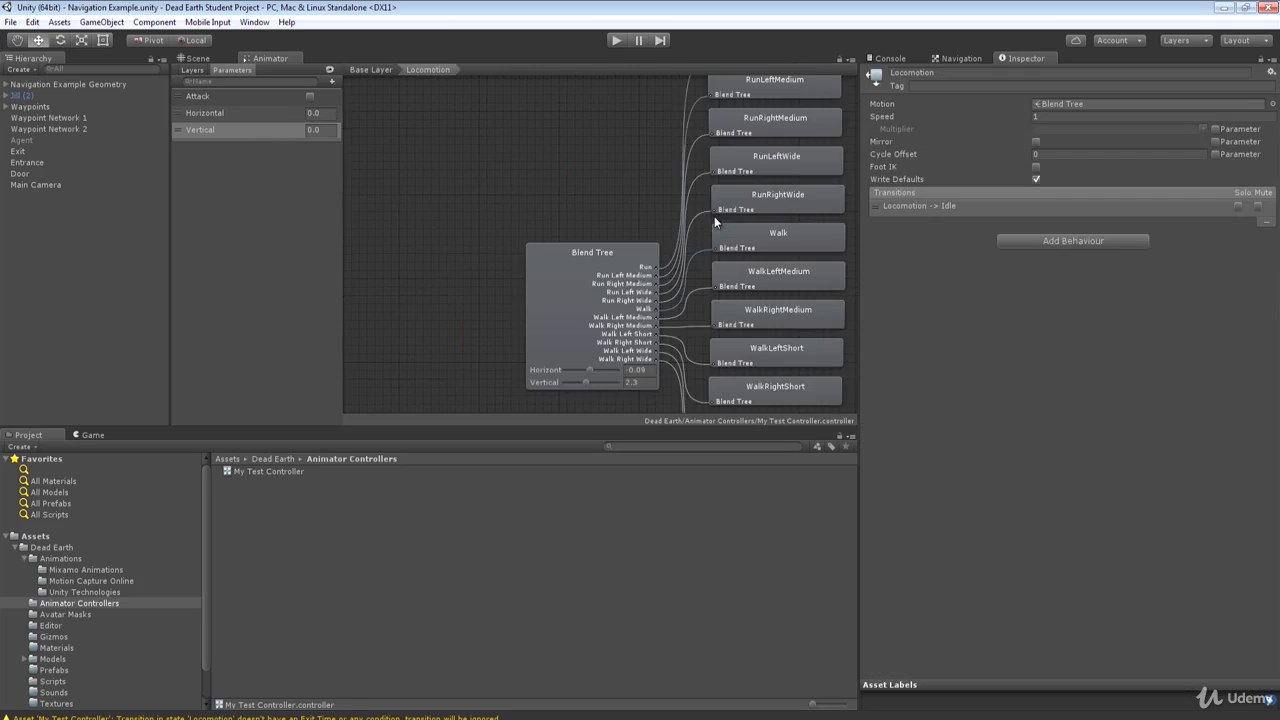
pyautogui.click(587, 383)
pyautogui.moveTo(614, 383); pyautogui.dragTo(658, 390)
pyautogui.moveTo(590, 369)
pyautogui.mouseDown()
pyautogui.moveTo(557, 373)
pyautogui.moveTo(658, 363)
pyautogui.moveTo(604, 369)
pyautogui.mouseUp()
pyautogui.moveTo(592, 369); pyautogui.dragTo(591, 369)
pyautogui.click(615, 383)
pyautogui.moveTo(598, 370)
pyautogui.mouseDown()
pyautogui.moveTo(626, 364)
pyautogui.moveTo(592, 368)
pyautogui.mouseUp()
pyautogui.click(375, 70)
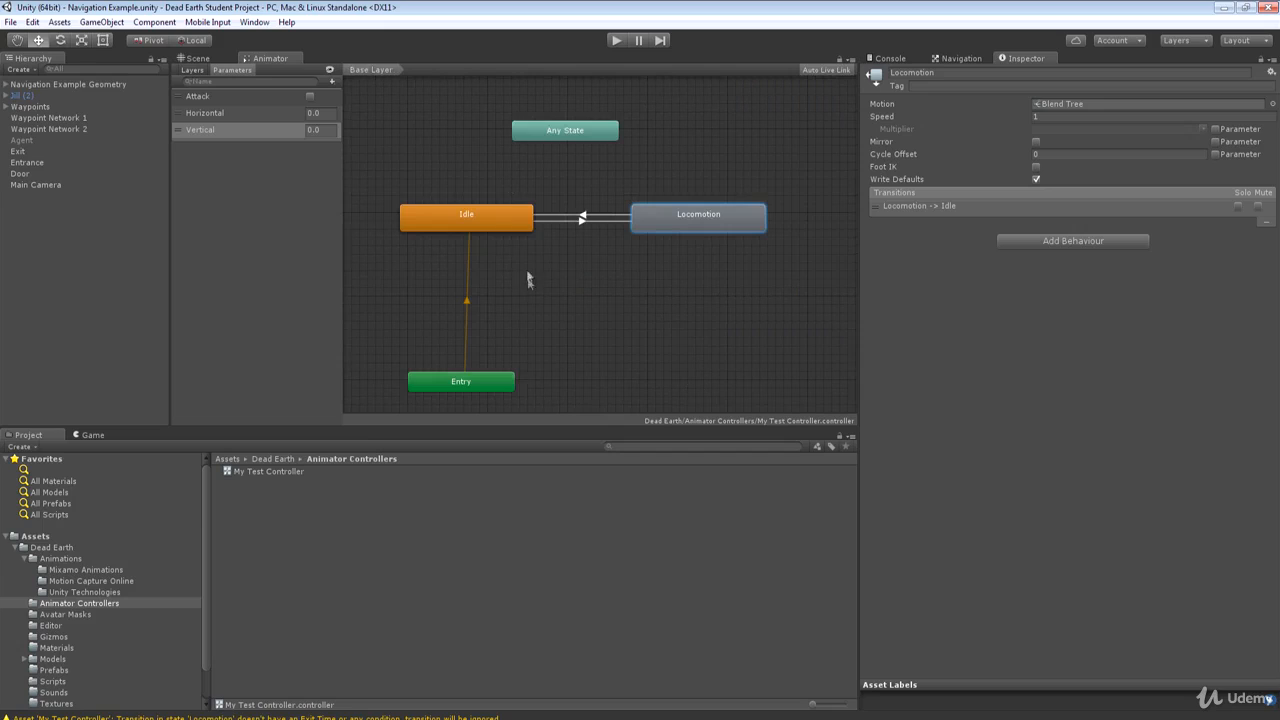
# - Disable the Speed Controller script component on Jill (2)
pyautogui.click(40, 95)
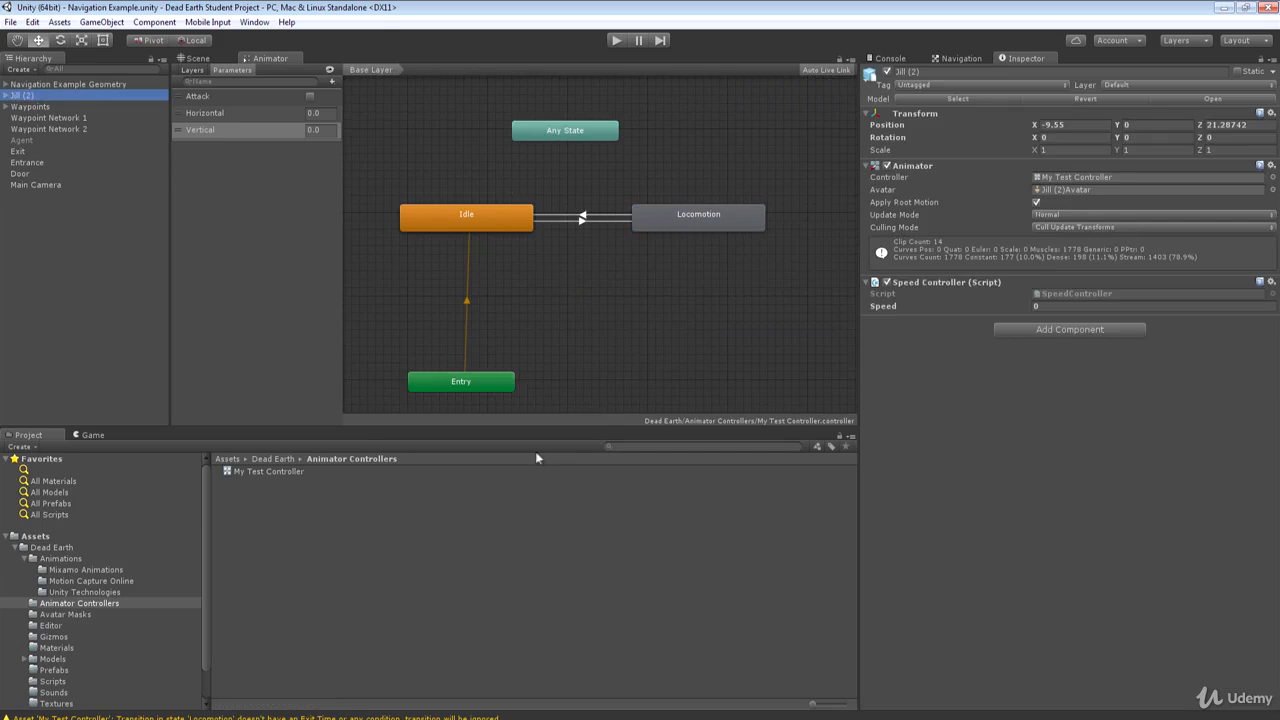
pyautogui.click(886, 282)
# - Create a C# script named Controller in the Scripts folder and attach it to Jill (2)
pyautogui.scroll(-2, 68, 647)
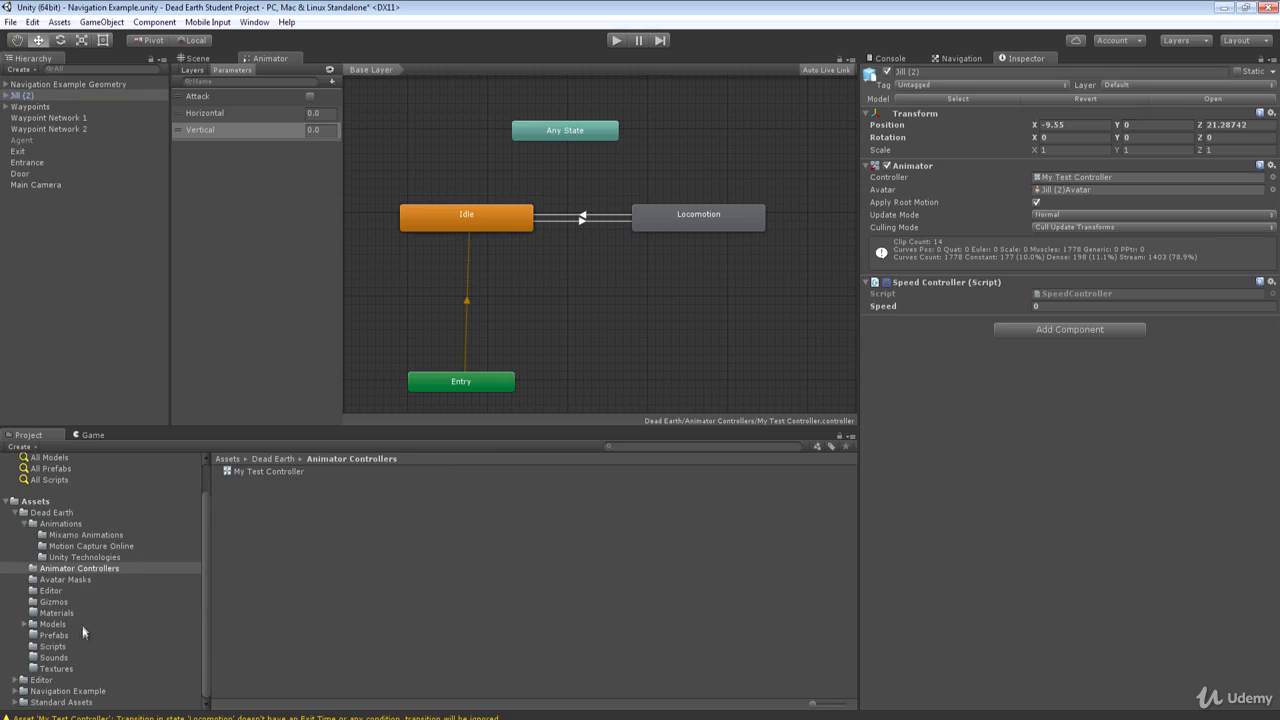
pyautogui.click(52, 646)
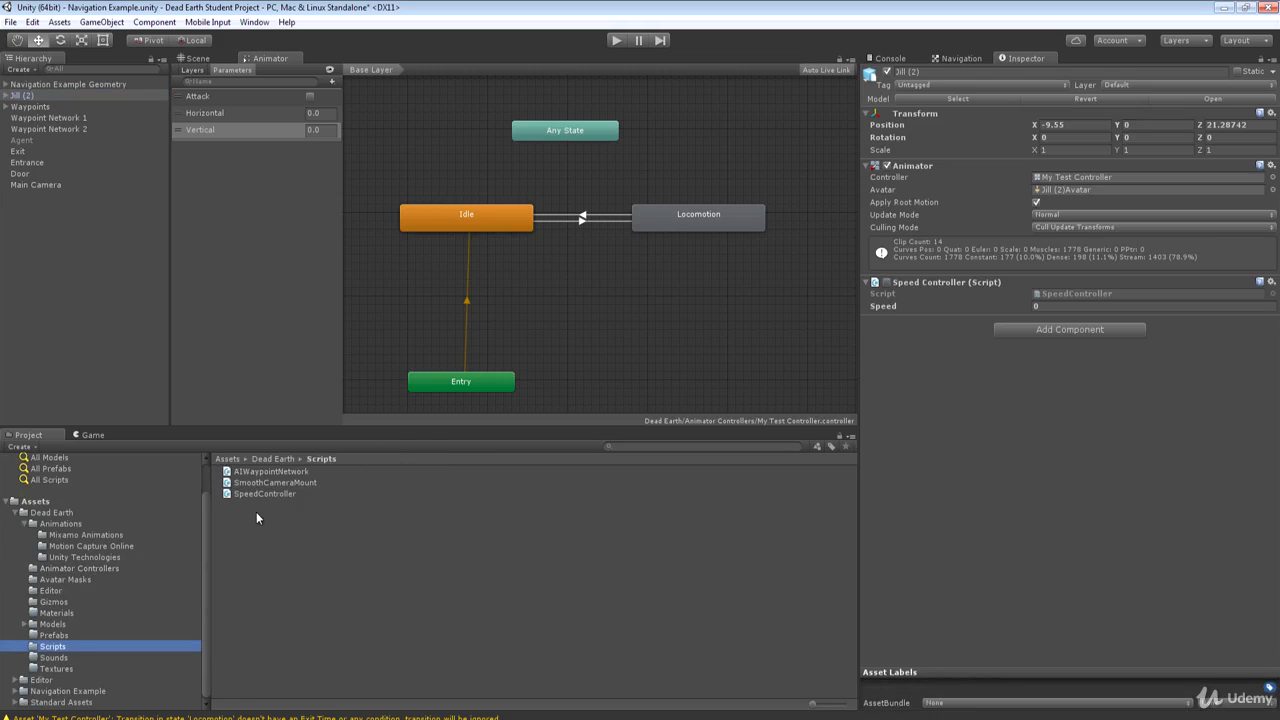
pyautogui.rightClick(256, 514)
pyautogui.moveTo(300, 256)
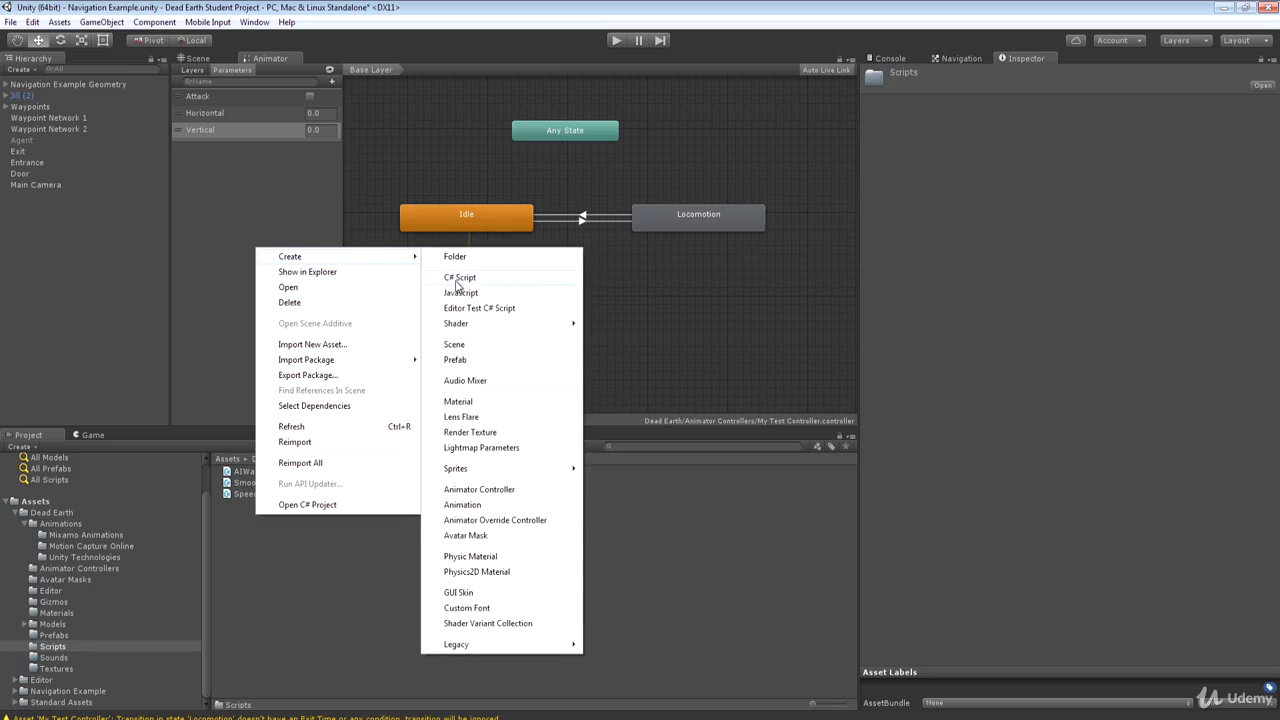
pyautogui.click(500, 277)
pyautogui.write('Contro')
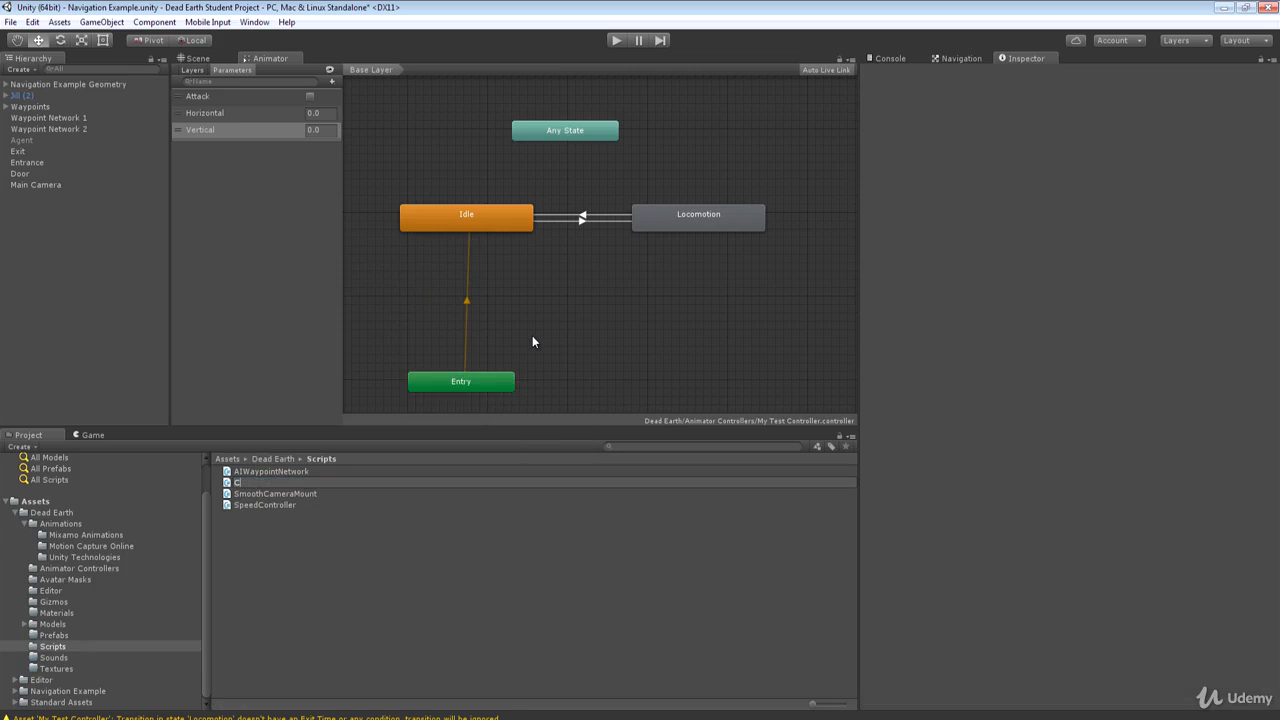
pyautogui.write('ller')
pyautogui.press('Return')
pyautogui.moveTo(253, 483); pyautogui.dragTo(1008, 394)
# - Open the Controller script in MonoDevelop and declare floats xAxis and yAxis in Update from Input.GetAxis("Horizontal") and Input.GetAxis("Vertical")
pyautogui.doubleClick(1071, 332)
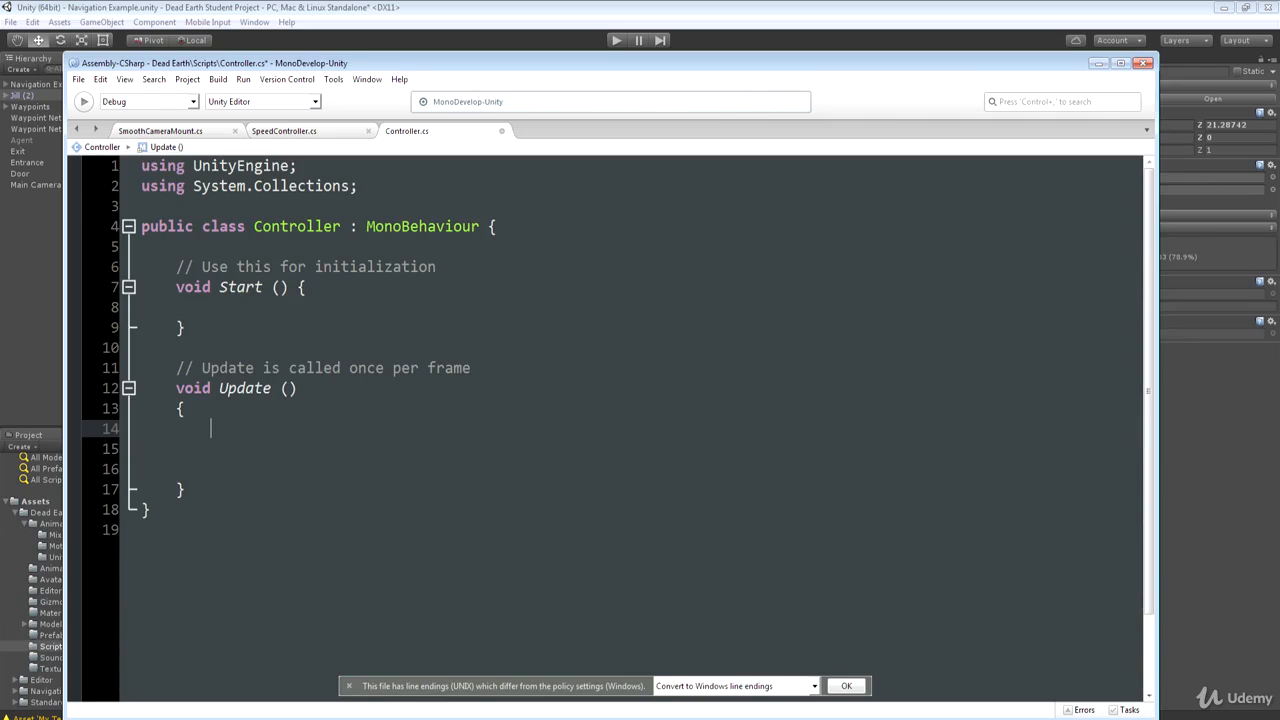
pyautogui.write('float xAxis = I')
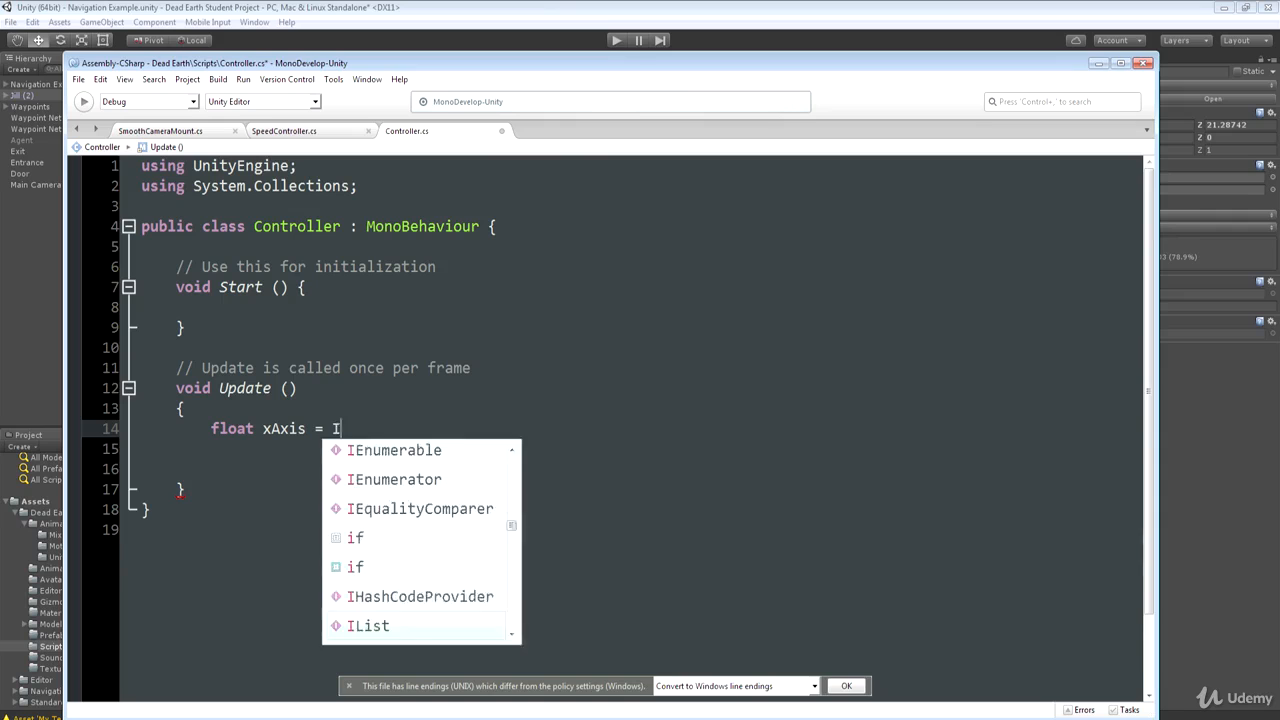
pyautogui.write('nput.GetA')
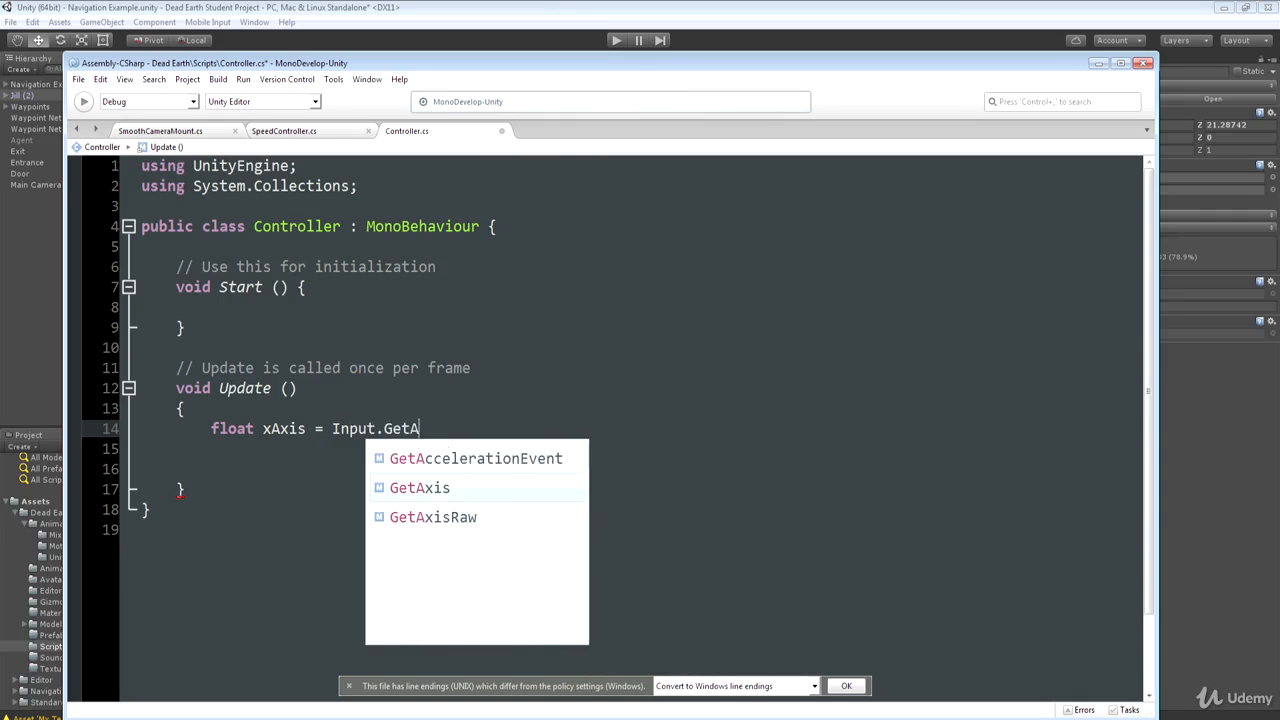
pyautogui.write('xis("Horizontal");')
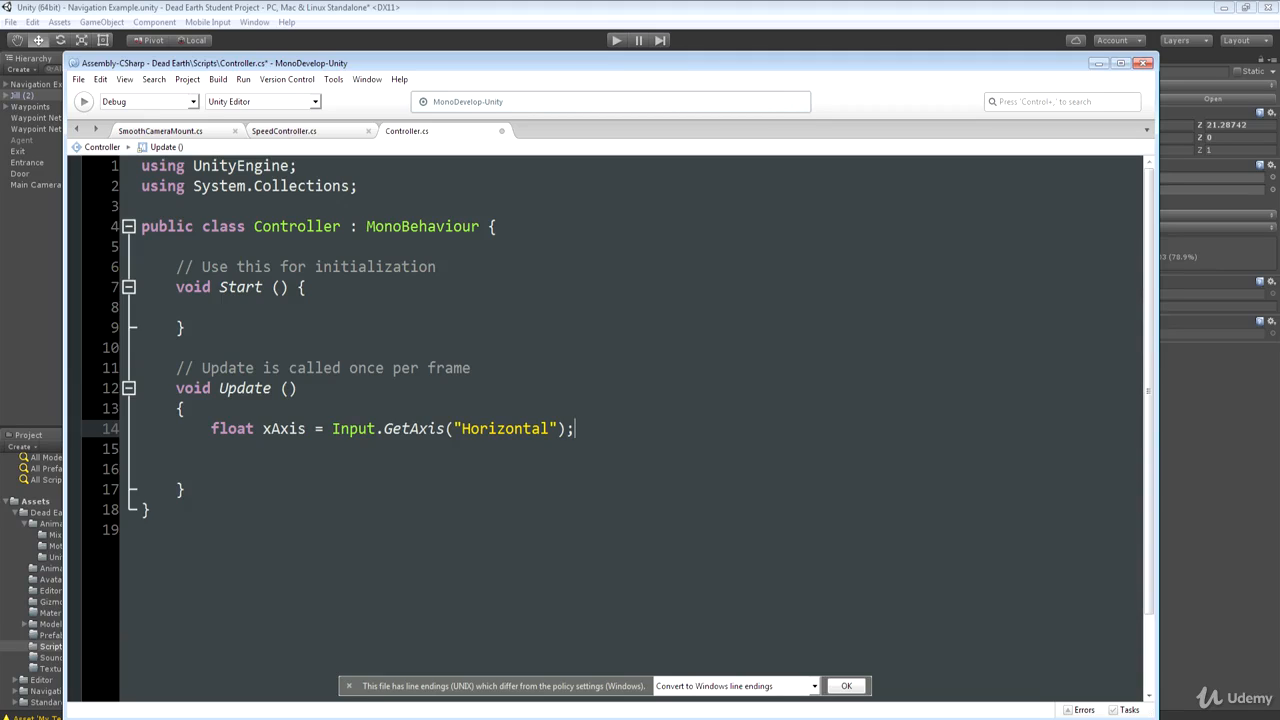
pyautogui.press('Return')
pyautogui.write('float yAxis = ')
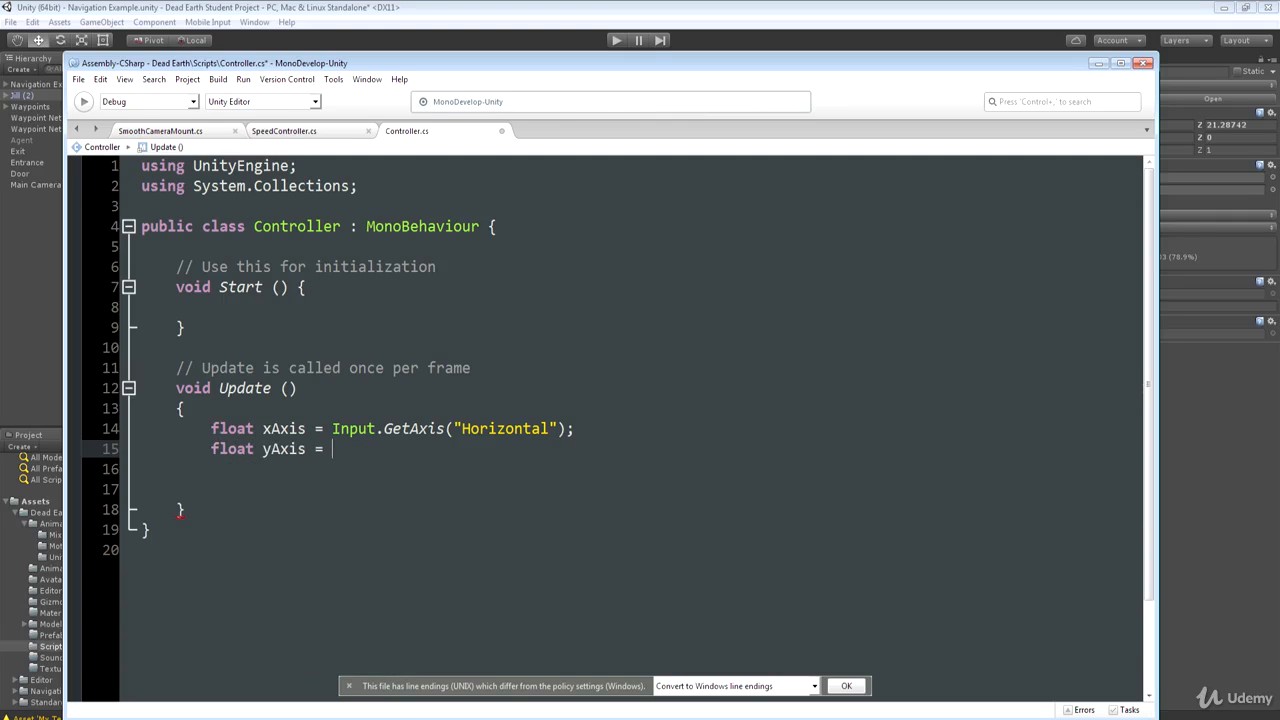
pyautogui.write('Input.GetAxis("Vertical");')
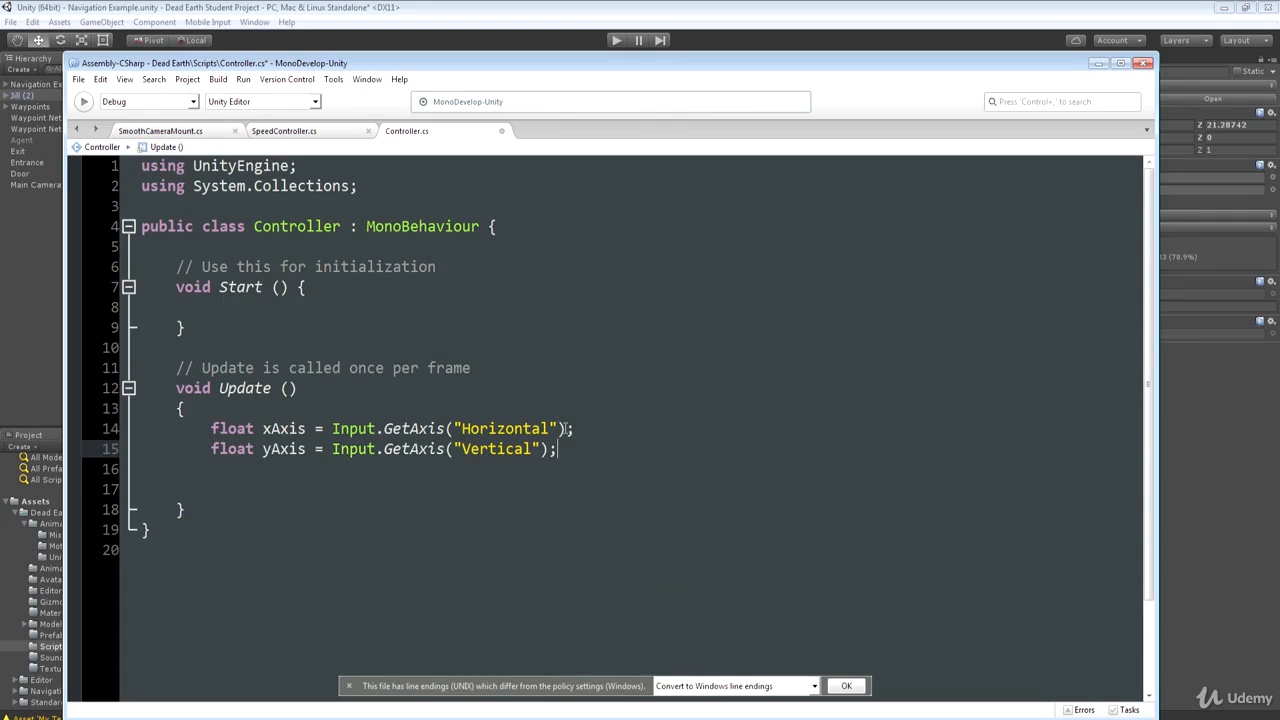
# - Multiply the Horizontal axis reading assigned to xAxis by 2.32f
pyautogui.click(561, 427)
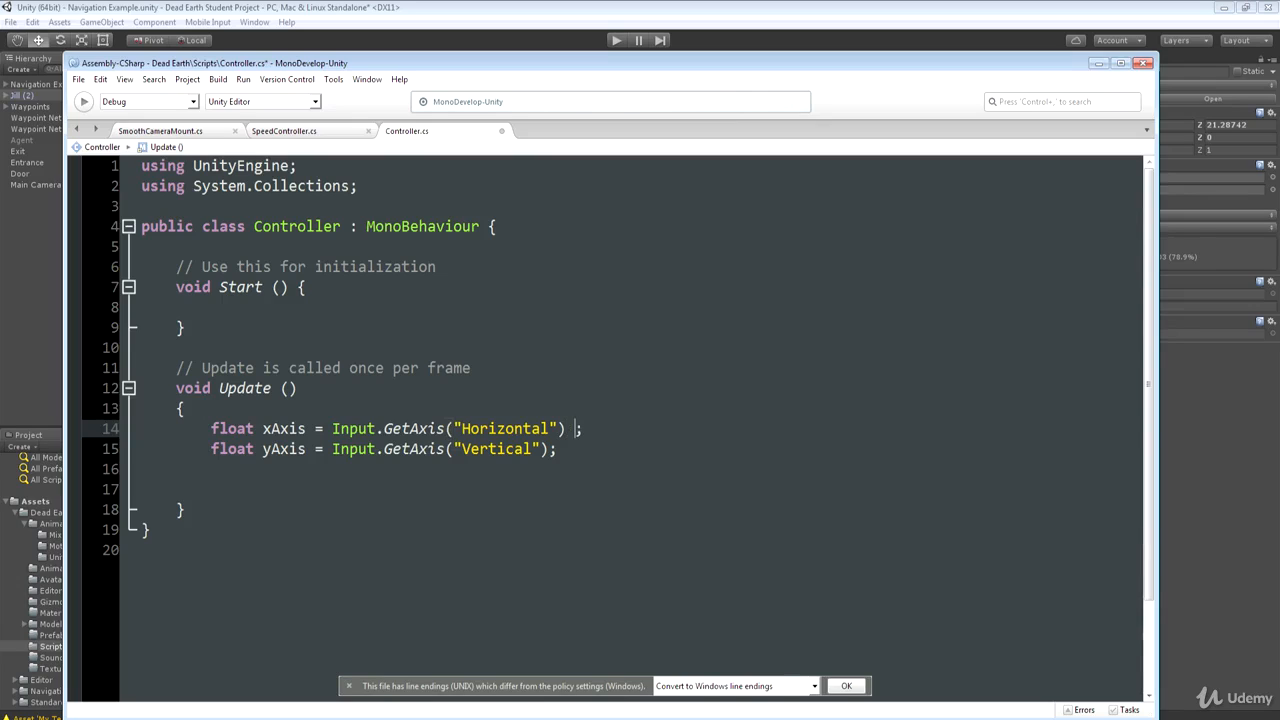
pyautogui.write('*')
pyautogui.write('2.32f')
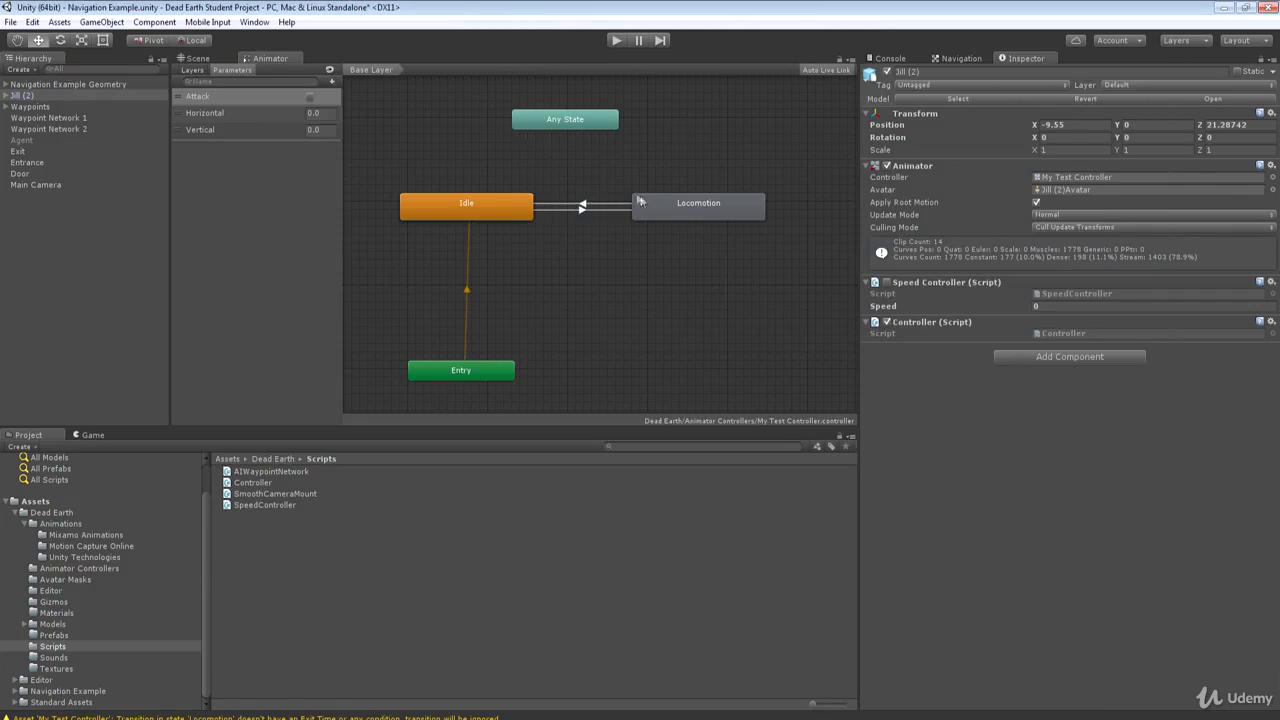
# - Check the Locomotion blend tree's slider maximum for Vertical in Unity, and multiply the script's Vertical axis reading by 5.66f
pyautogui.doubleClick(640, 202)
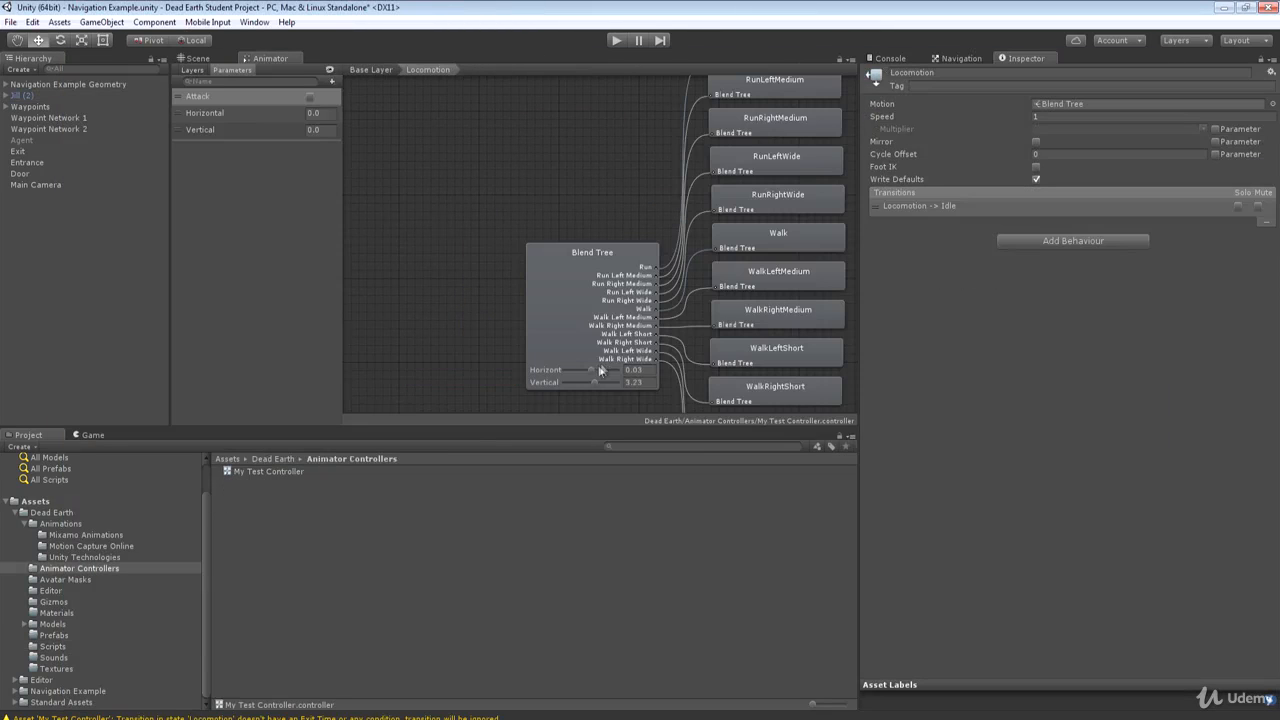
pyautogui.moveTo(589, 369)
pyautogui.mouseDown()
pyautogui.moveTo(551, 384)
pyautogui.moveTo(614, 367)
pyautogui.moveTo(586, 377)
pyautogui.moveTo(595, 382)
pyautogui.mouseUp()
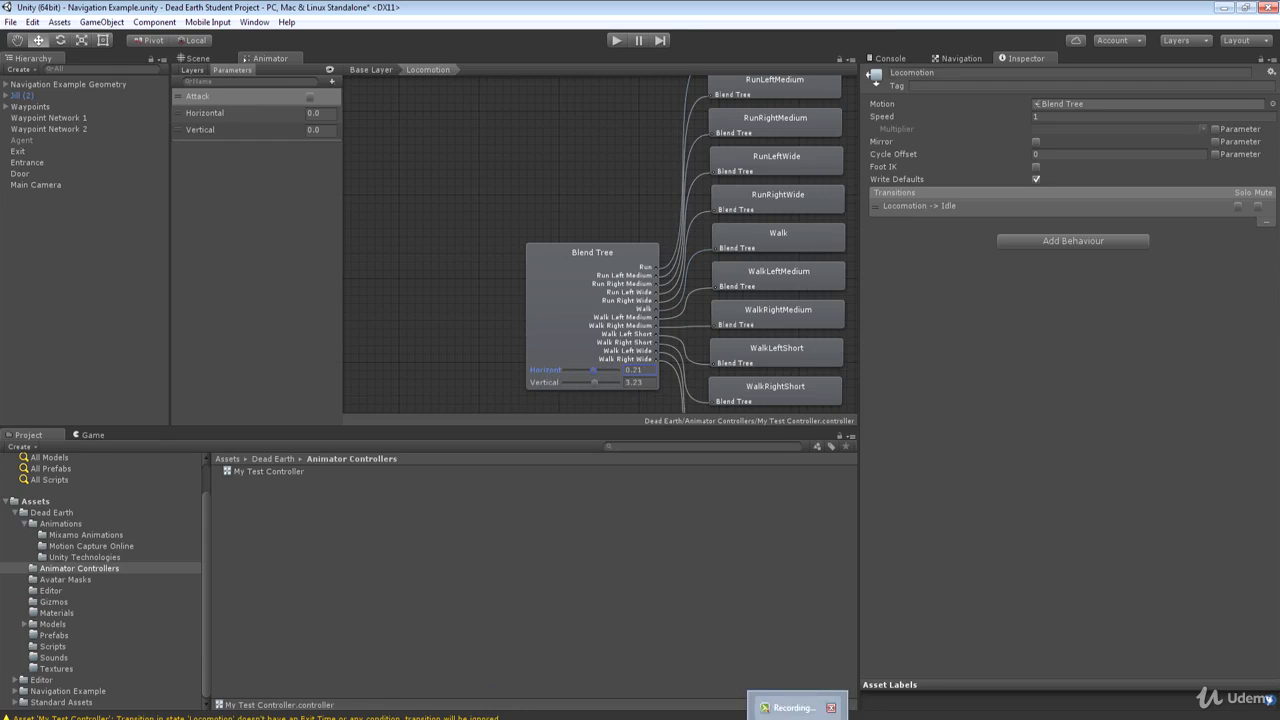
pyautogui.moveTo(590, 382); pyautogui.dragTo(624, 382)
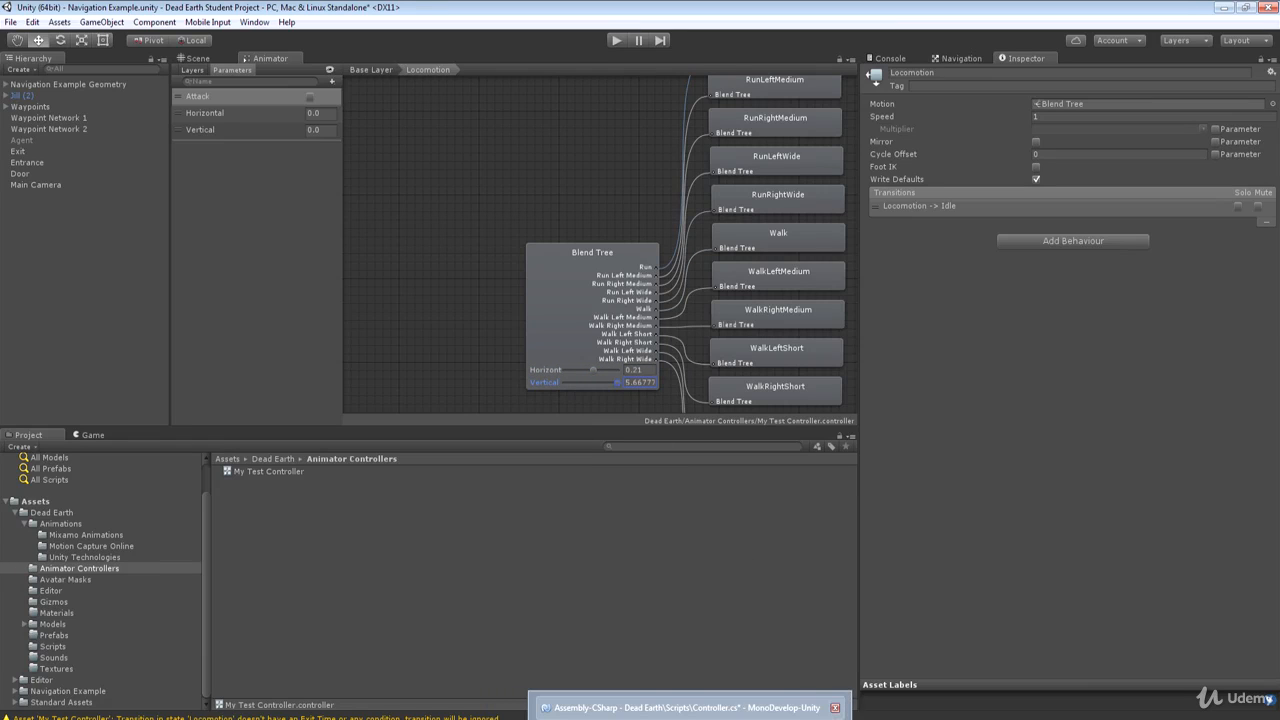
pyautogui.click(685, 707)
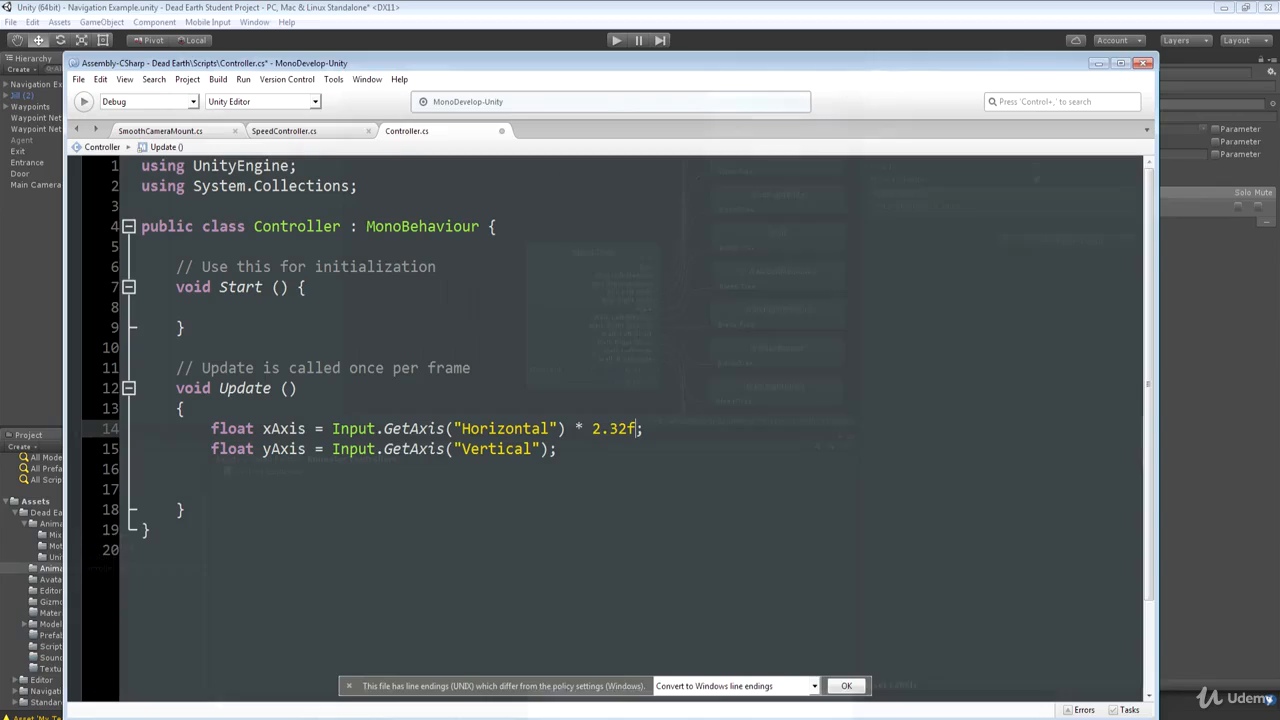
pyautogui.click(545, 449)
pyautogui.write('* 5.')
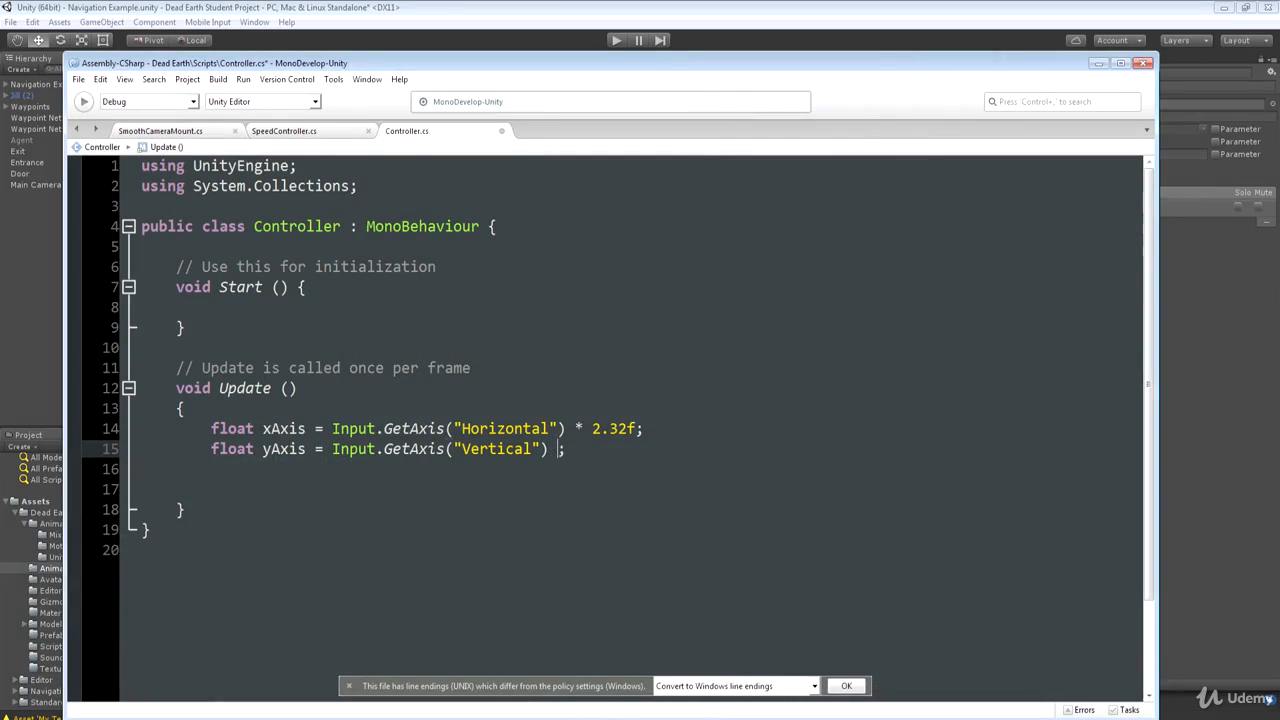
pyautogui.write('66f')
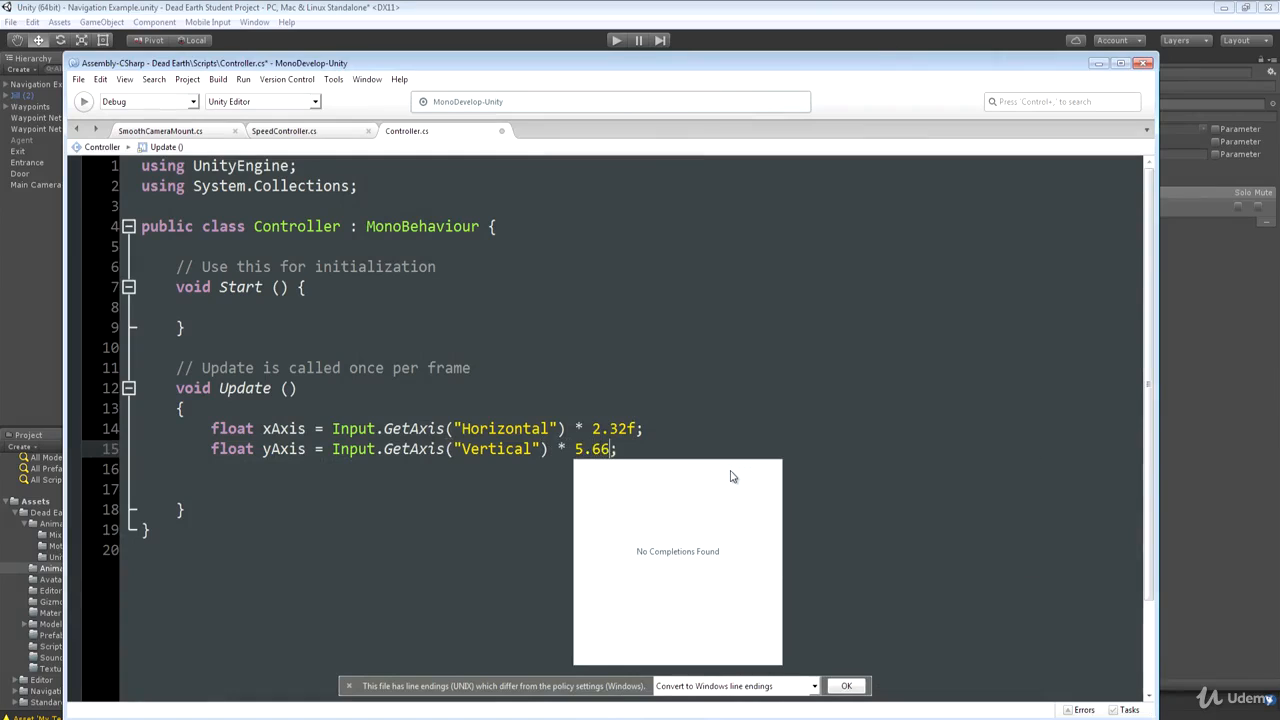
# - Add a //private comment at the top of the Controller class and declare private Animator _animator = null; below it
pyautogui.press('Up')
pyautogui.press('Up')
pyautogui.press('Up')
pyautogui.press('Up')
pyautogui.press('Up')
pyautogui.press('Up')
pyautogui.press('Up')
pyautogui.press('Up')
pyautogui.press('Up')
pyautogui.press('Up')
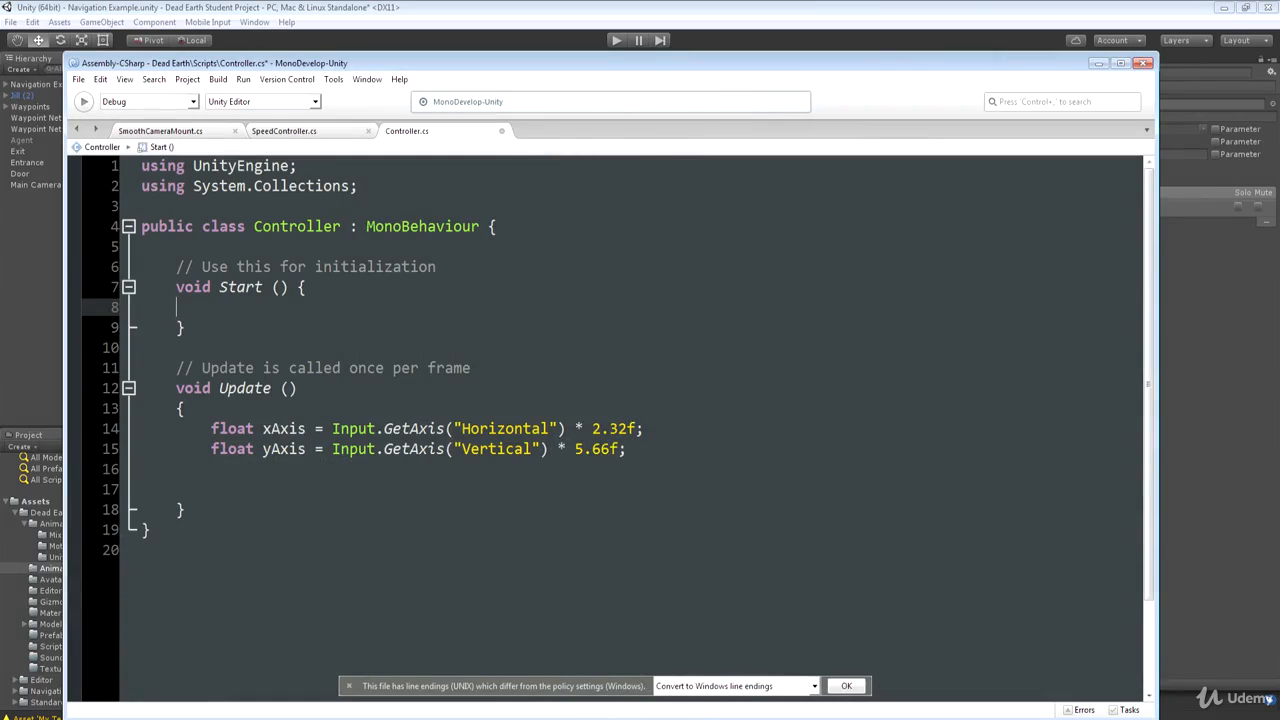
pyautogui.press('Return')
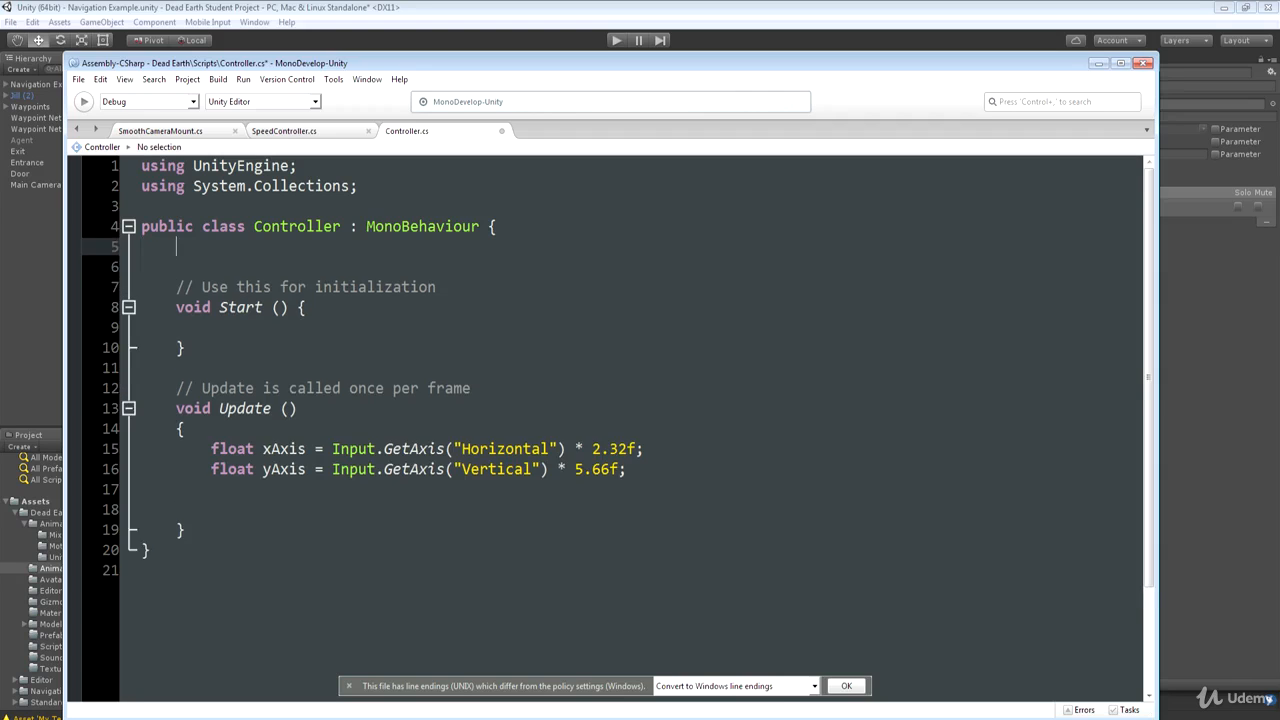
pyautogui.press('Return')
pyautogui.write('private ')
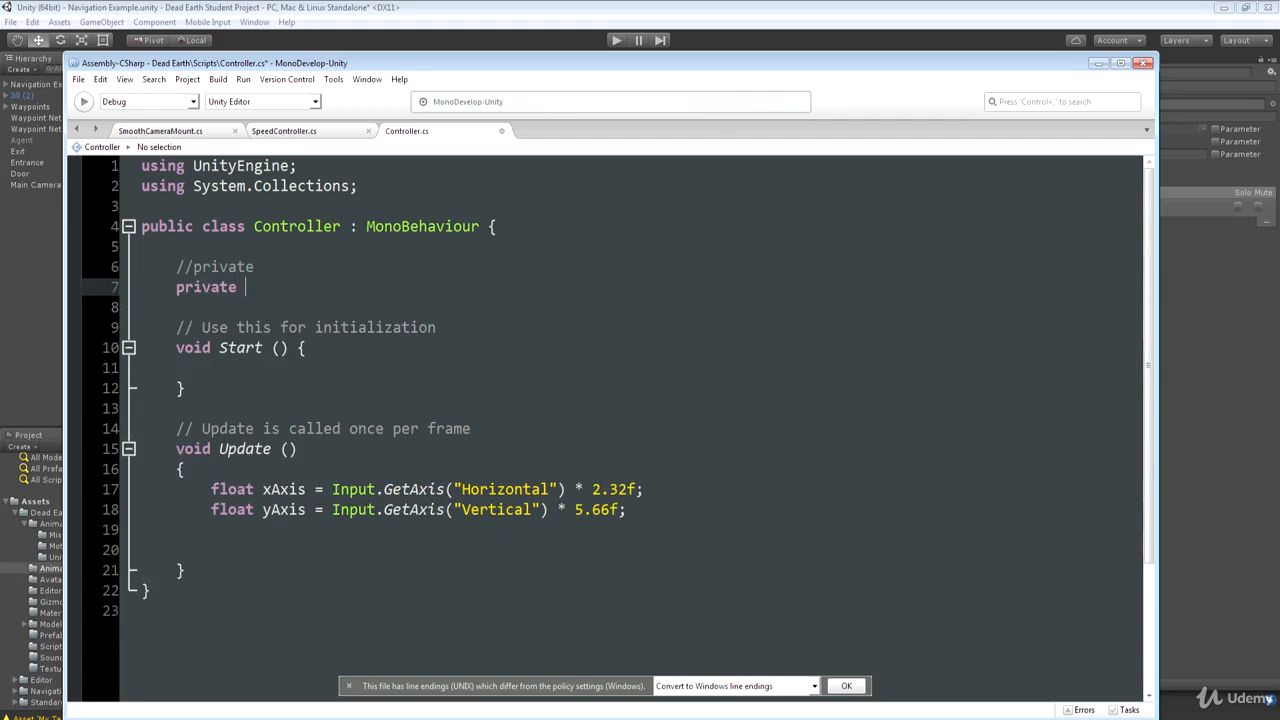
pyautogui.write('Animator _anim')
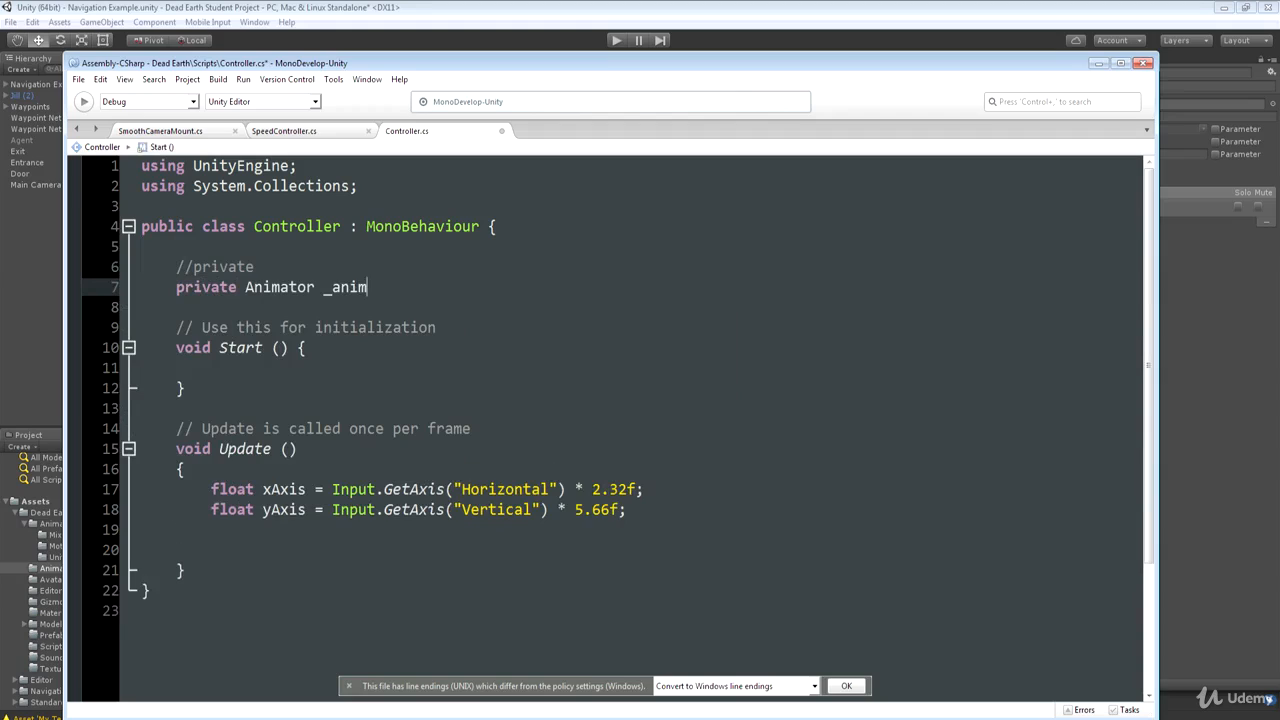
pyautogui.write('ator = null;')
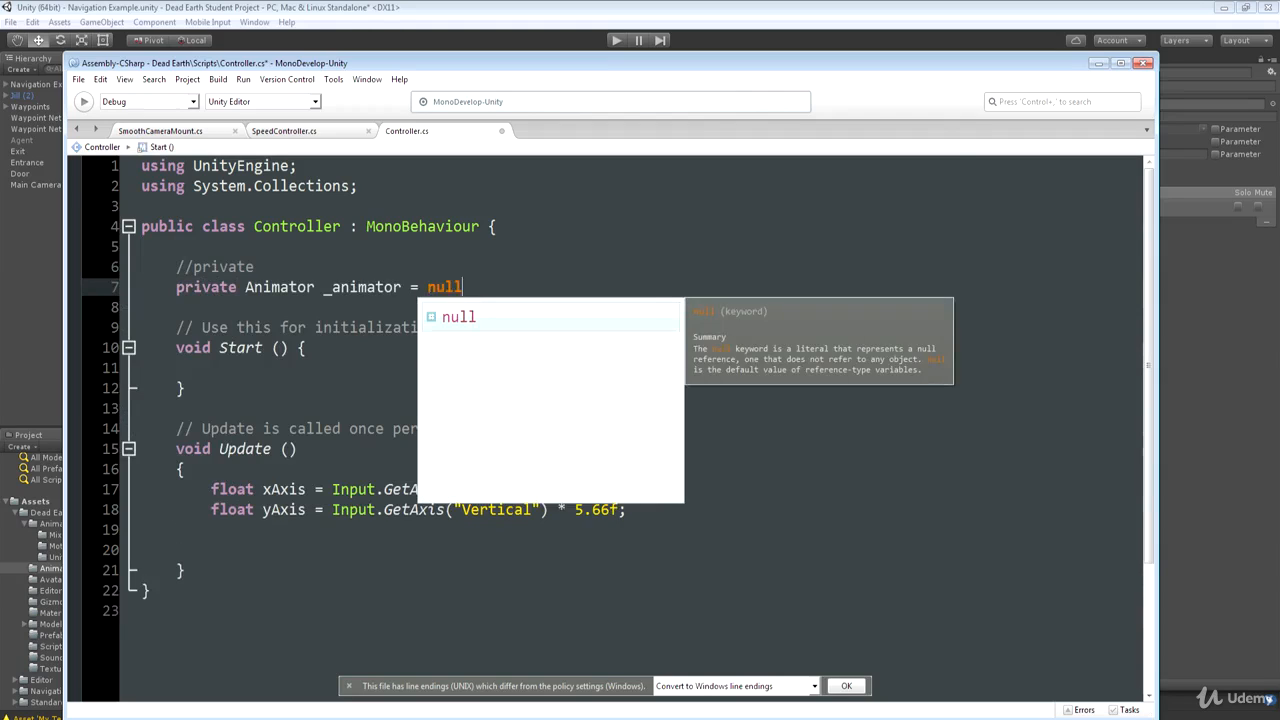
# - Put Start's opening brace on its own line and assign _animator = GetComponent<Animator>(); inside the method
pyautogui.click(298, 348)
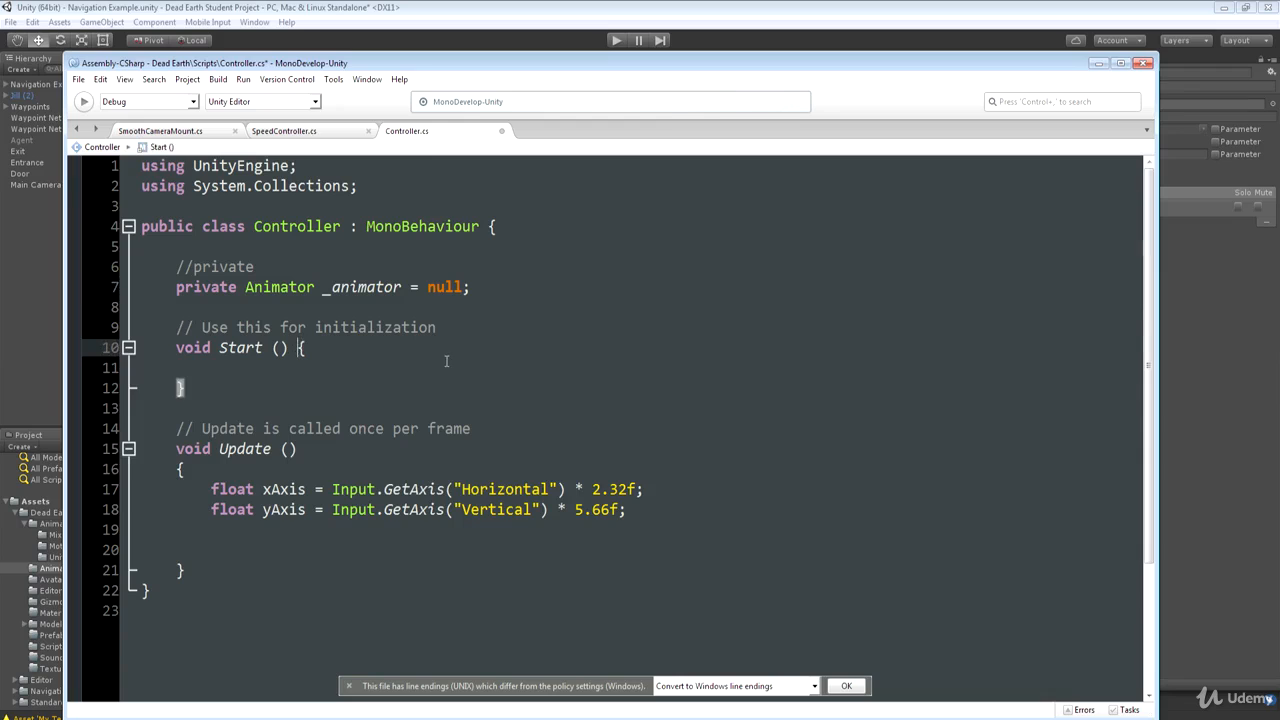
pyautogui.press('Return')
pyautogui.press('Down')
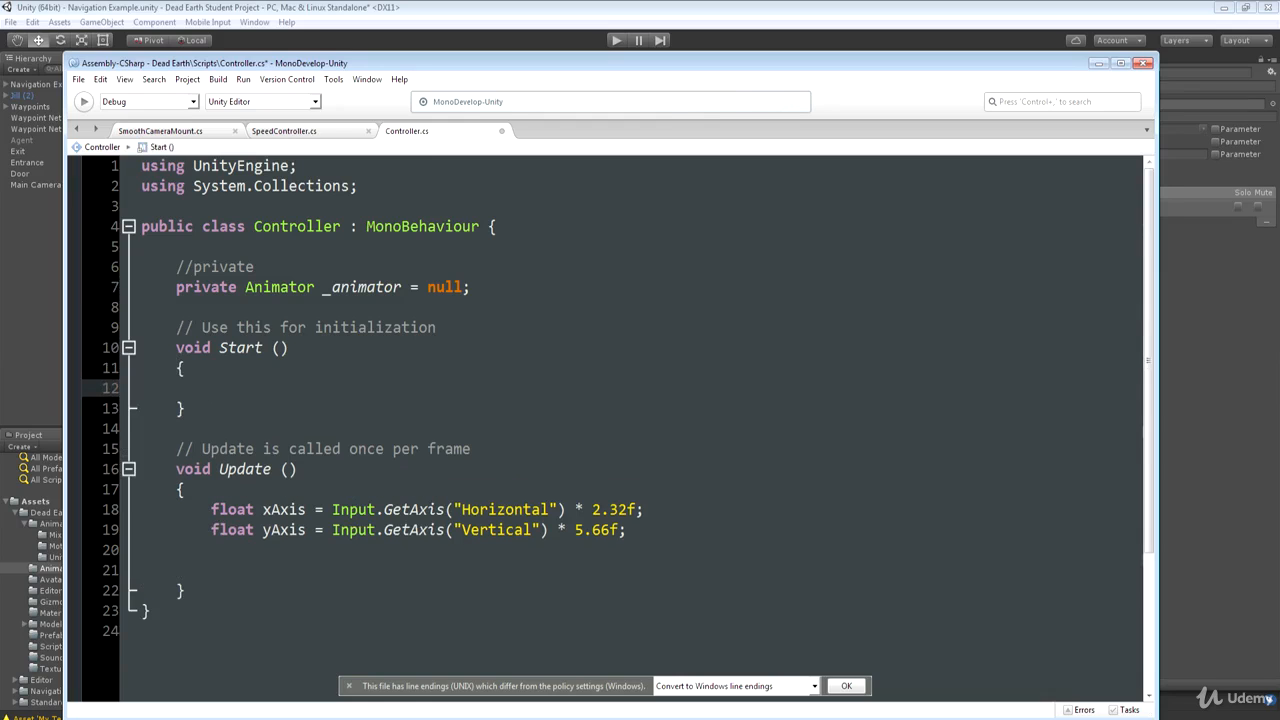
pyautogui.write('_animator = GetComponent<')
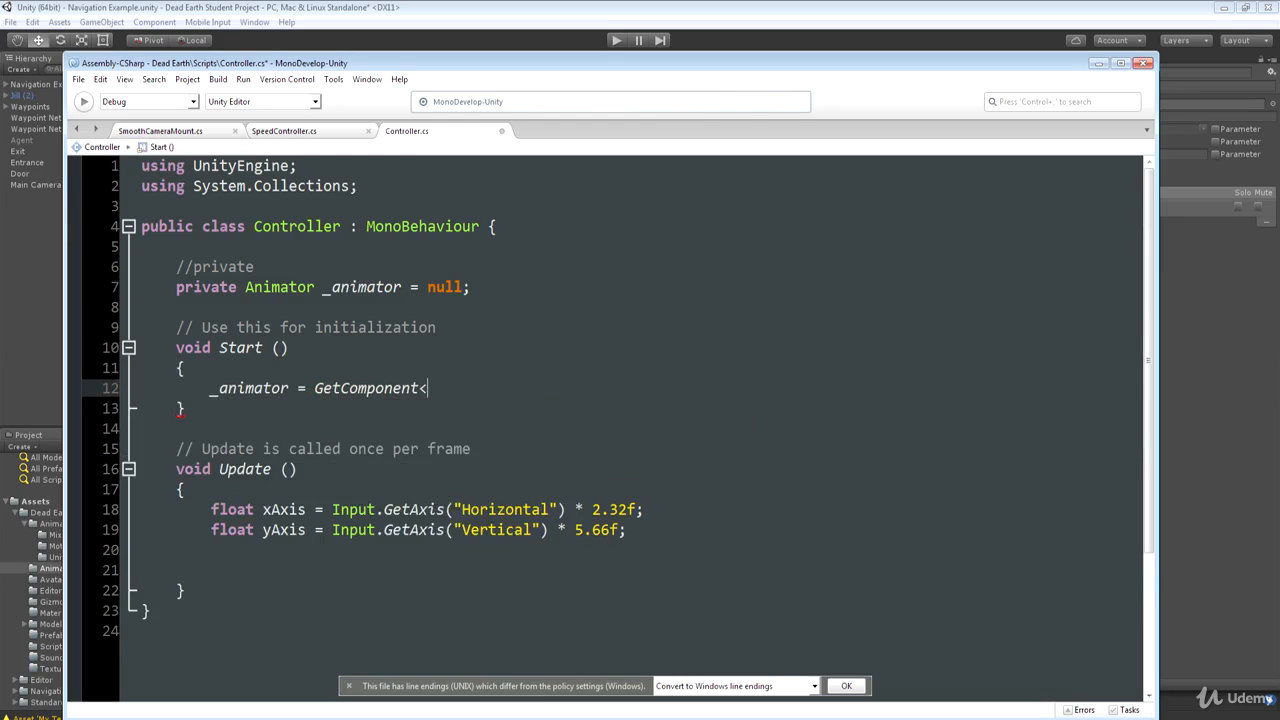
pyautogui.write('Animator>();')
# - Add _animator.SetFloat("Horizontal", xAxis); below the axis declarations in Update, leaving a blank line between
pyautogui.press('Down')
pyautogui.press('Down')
pyautogui.press('Down')
pyautogui.press('Down')
pyautogui.press('Down')
pyautogui.press('Down')
pyautogui.press('Down')
pyautogui.press('Down')
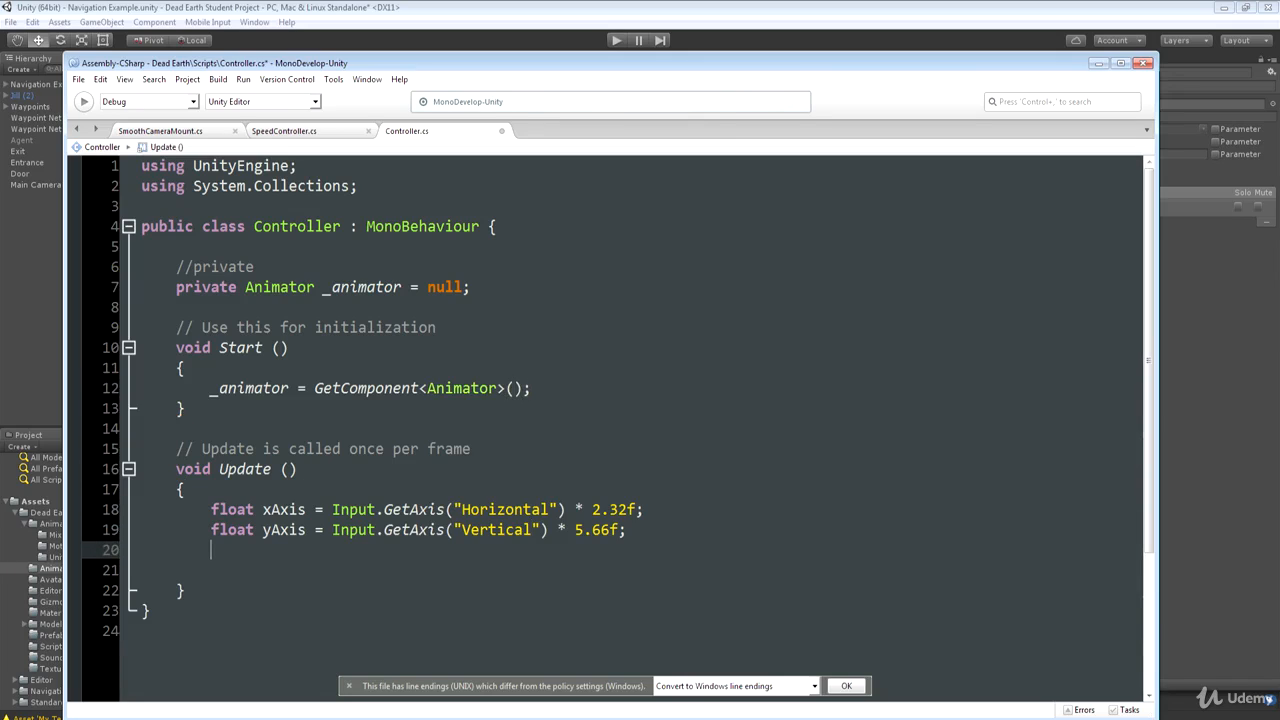
pyautogui.press('Return')
pyautogui.write('_an')
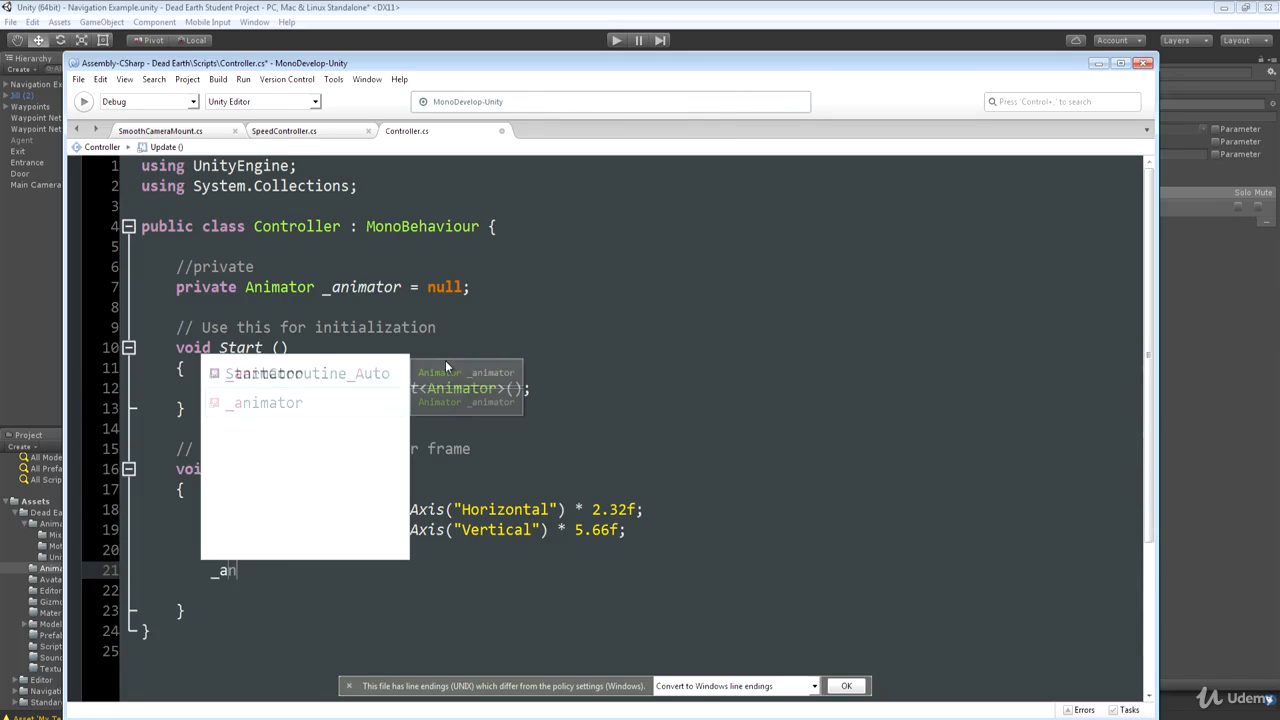
pyautogui.write('imator.Set')
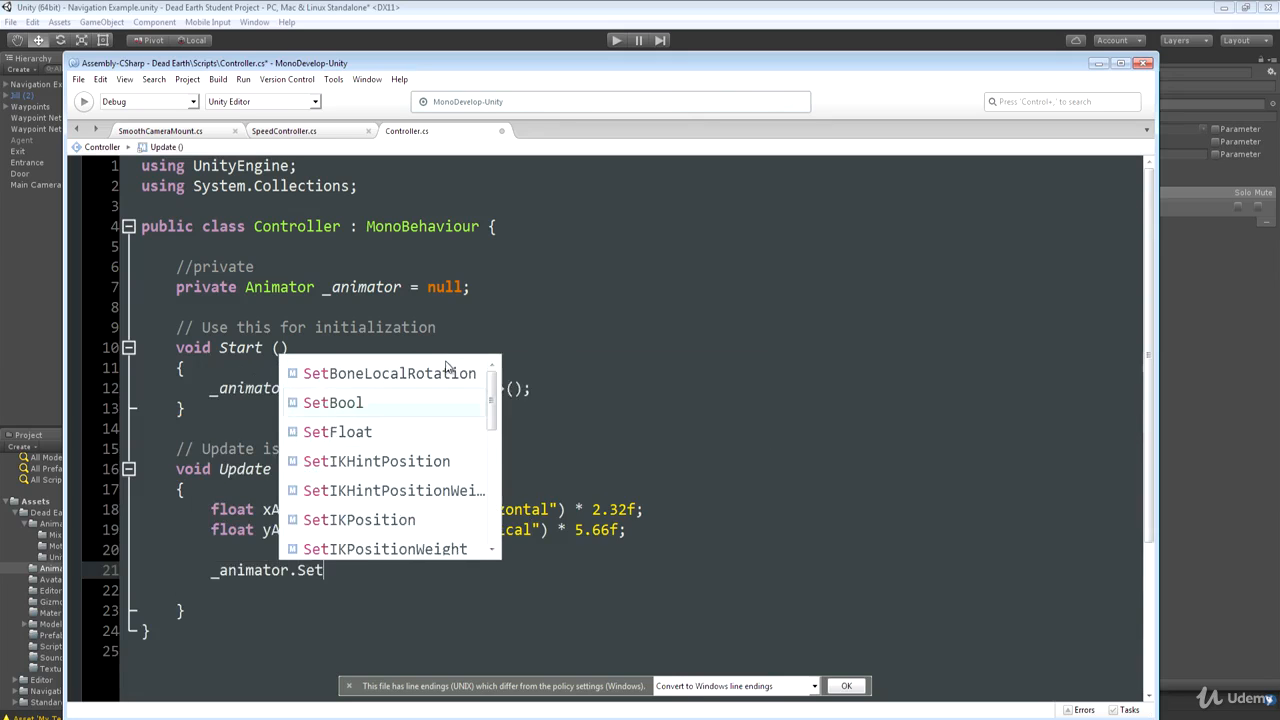
pyautogui.write('Float("Horizontal",')
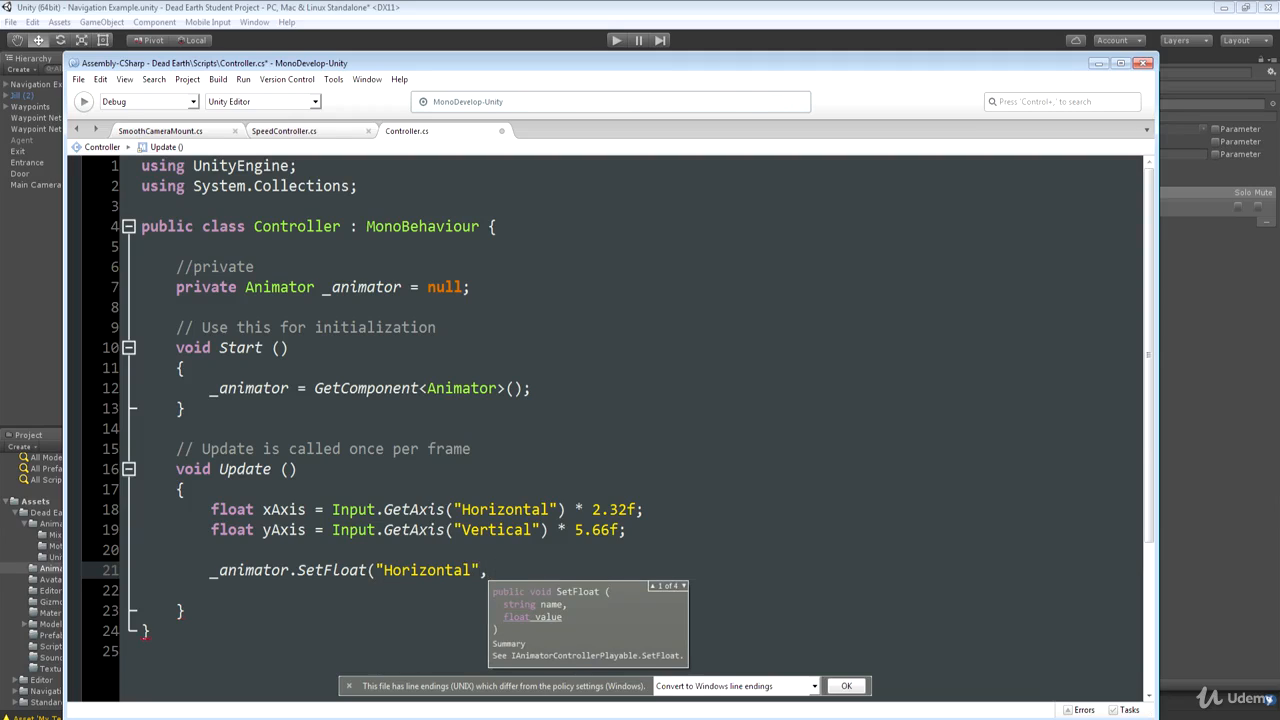
pyautogui.write(' xAxis')
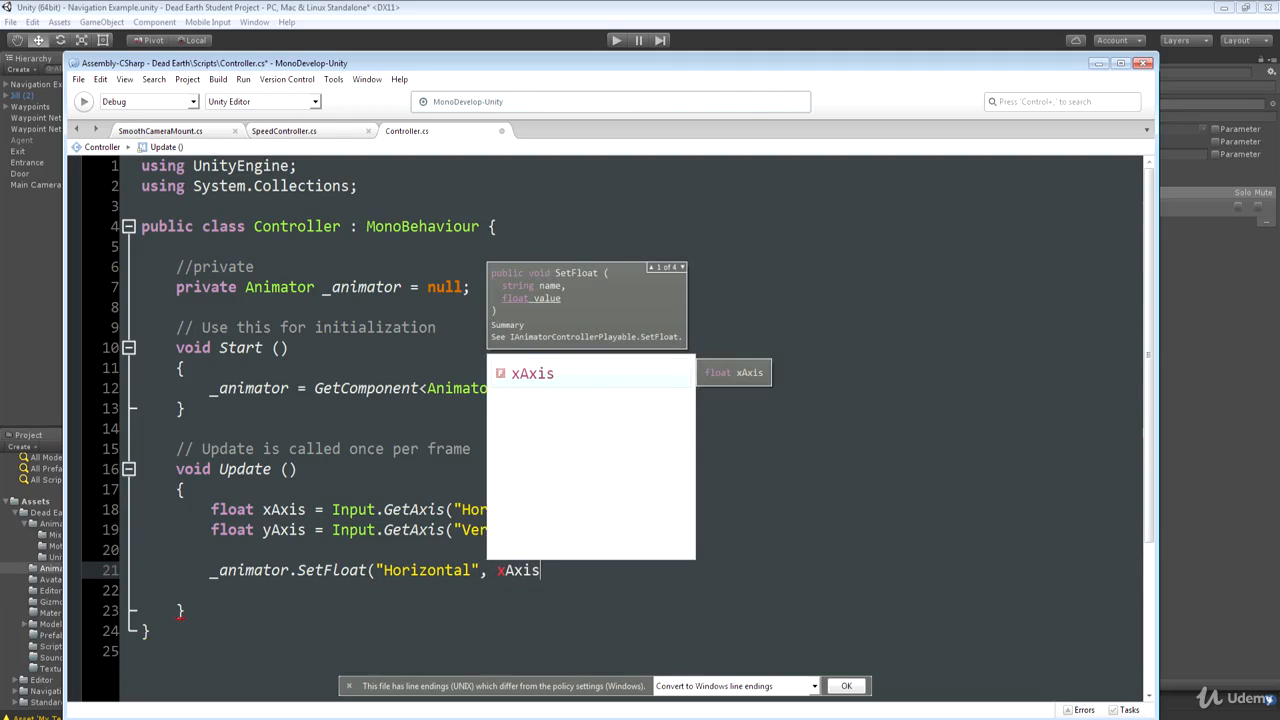
pyautogui.write(');')
# - Add _animator.SetFloat("Vertical", yAxis); on the line after the Horizontal SetFloat call
pyautogui.press('Return')
pyautogui.write('_a')
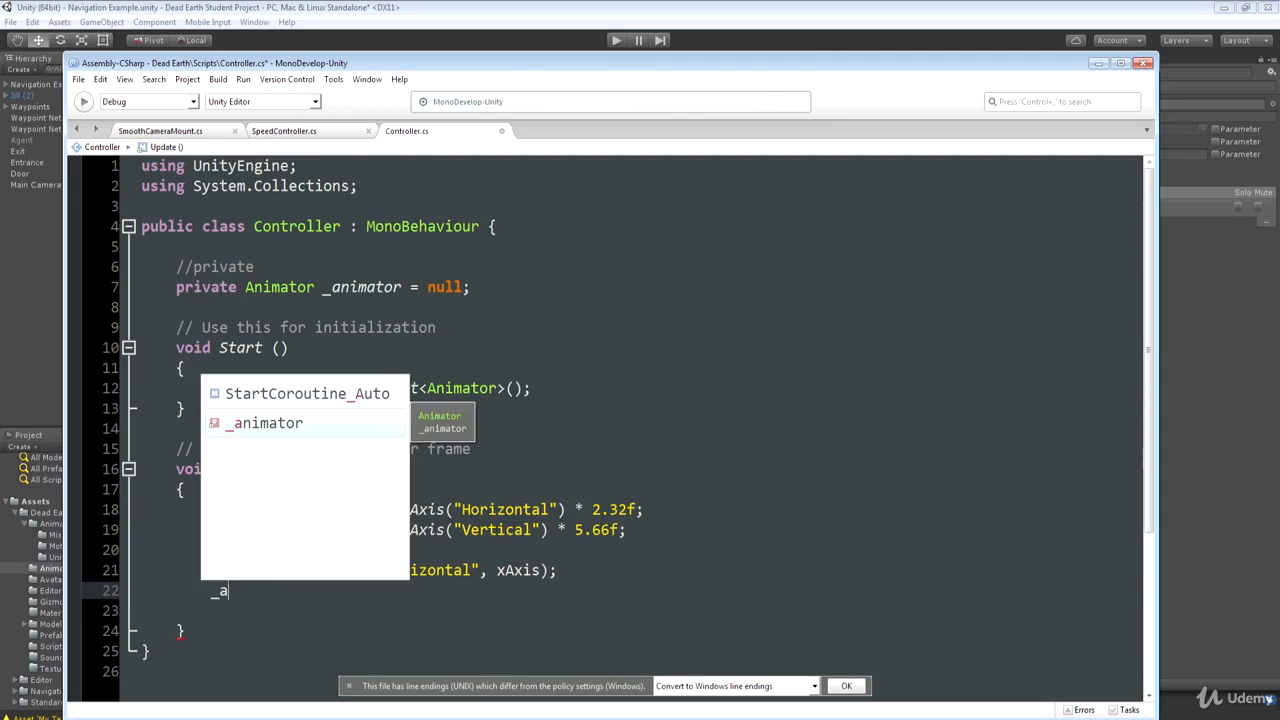
pyautogui.write('nimator.')
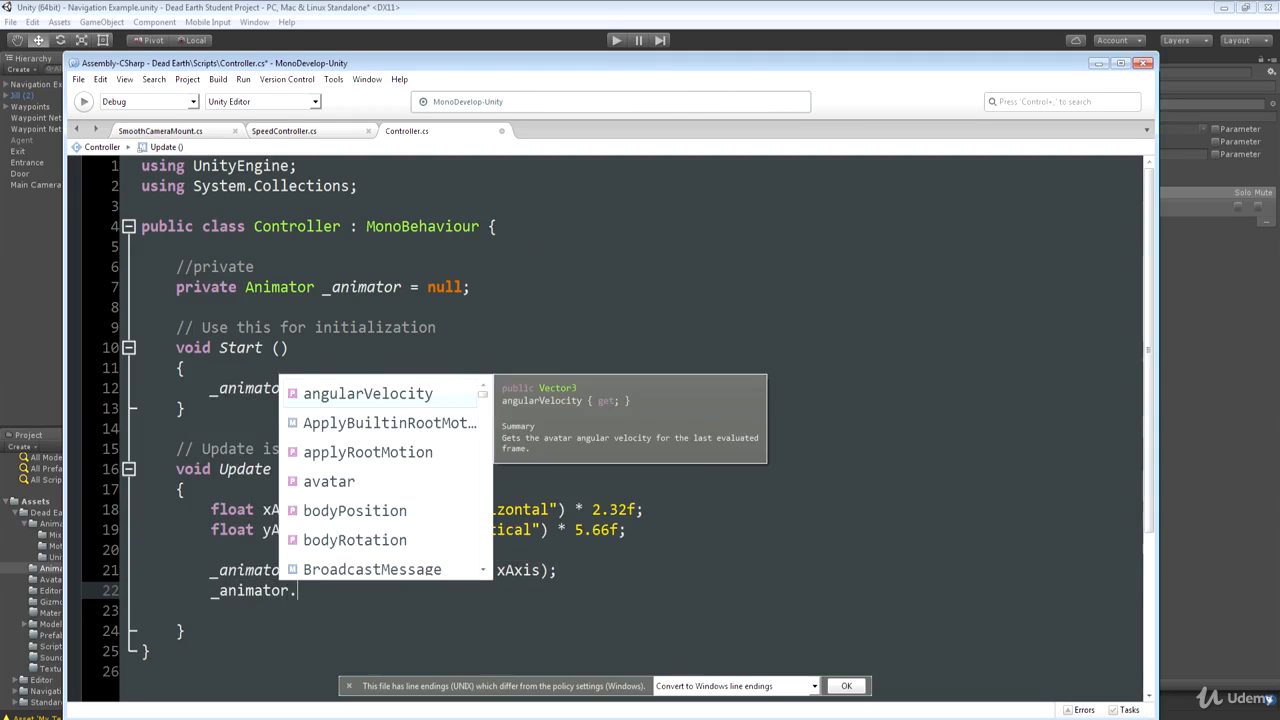
pyautogui.write('SetFloat')
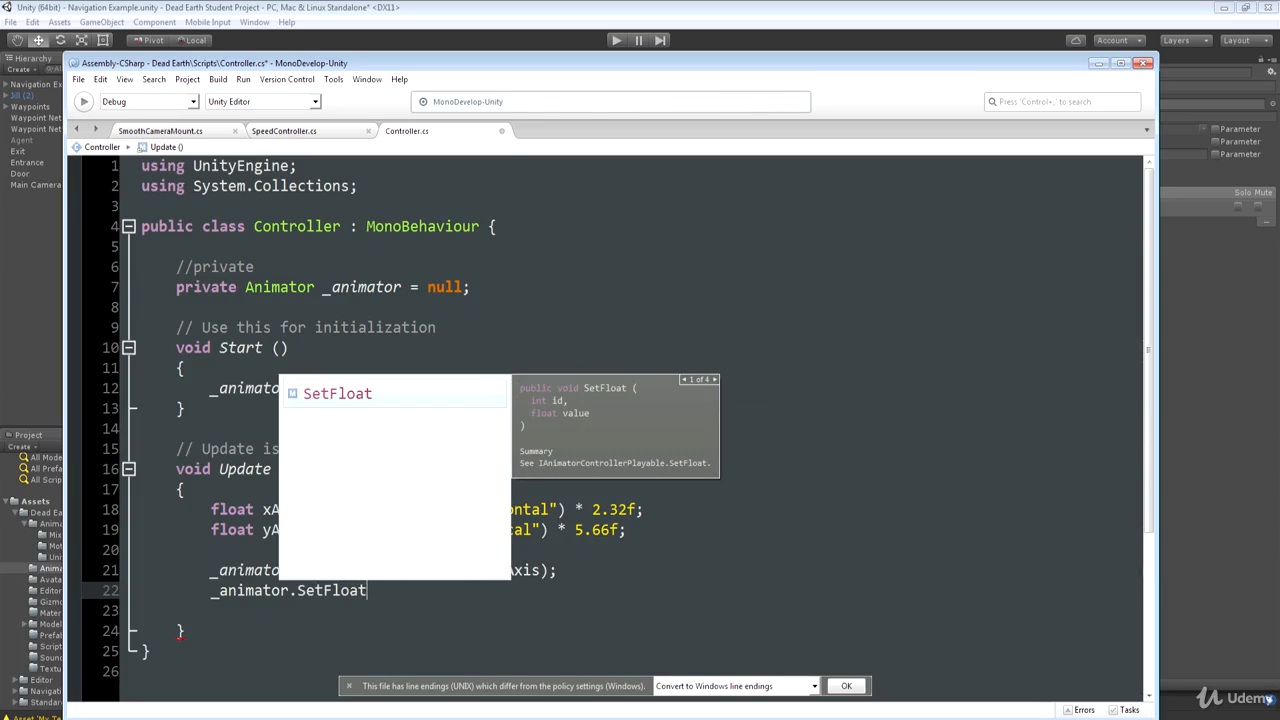
pyautogui.write('("')
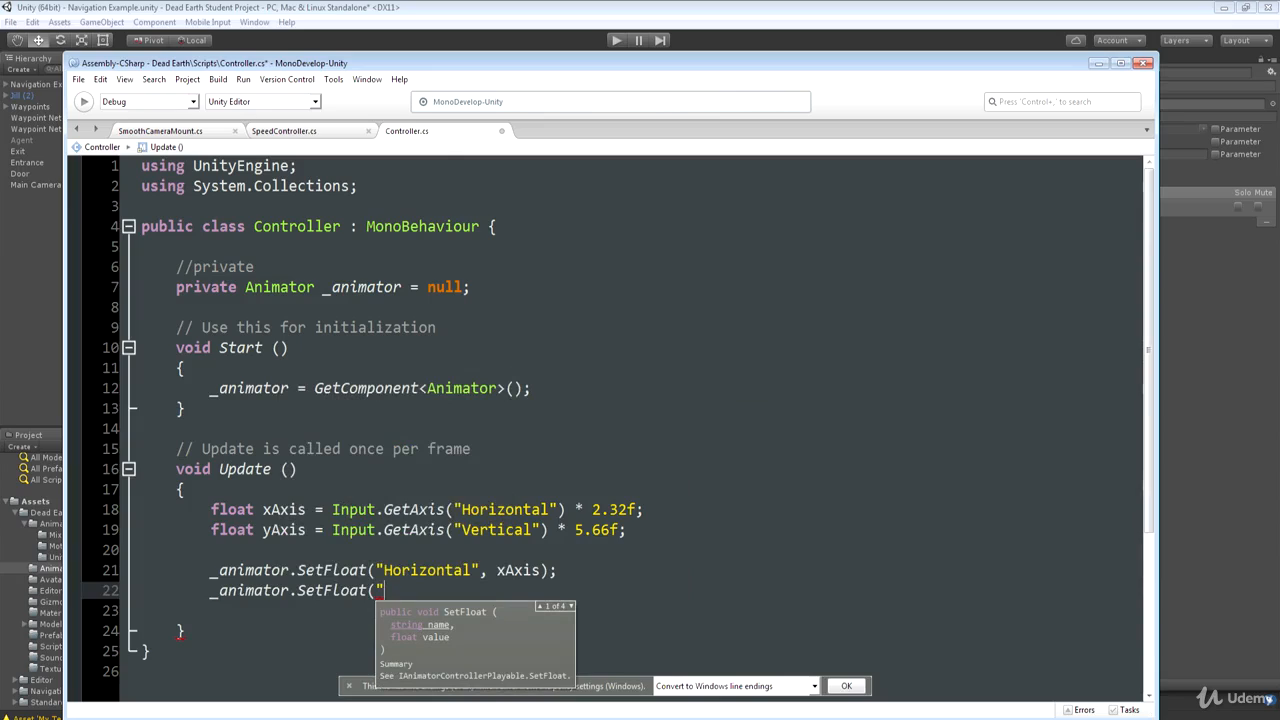
pyautogui.write('Vertical", yAxis);')
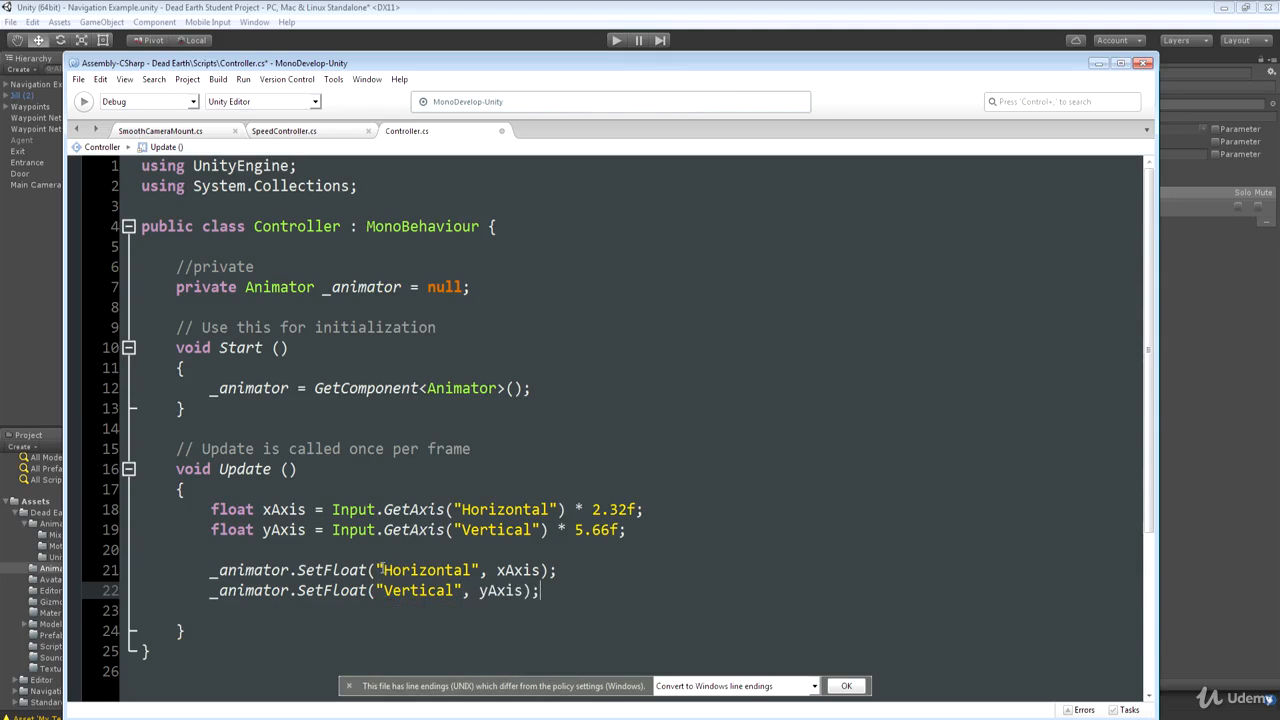
# - Review the parameter names in the two SetFloat calls and save the Controller script
pyautogui.moveTo(383, 570); pyautogui.dragTo(475, 570)
pyautogui.moveTo(384, 590)
pyautogui.mouseDown()
pyautogui.moveTo(446, 590)
pyautogui.moveTo(376, 570)
pyautogui.mouseUp()
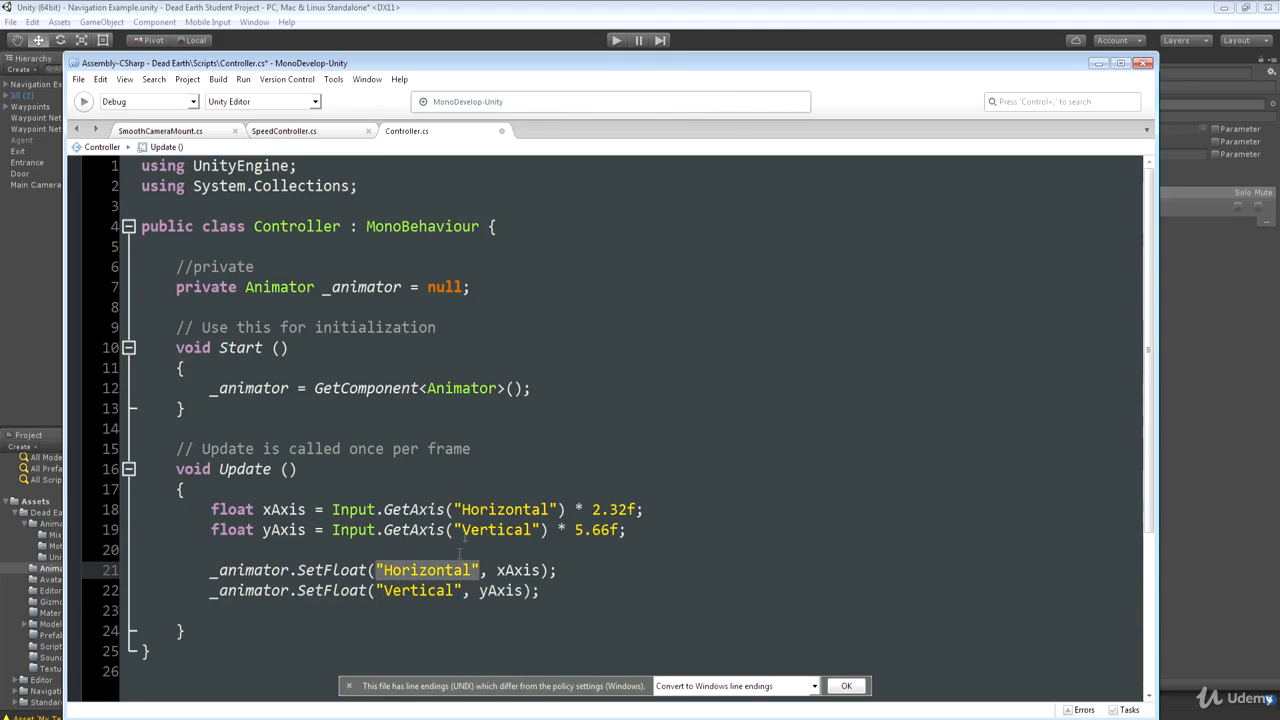
pyautogui.click(79, 80)
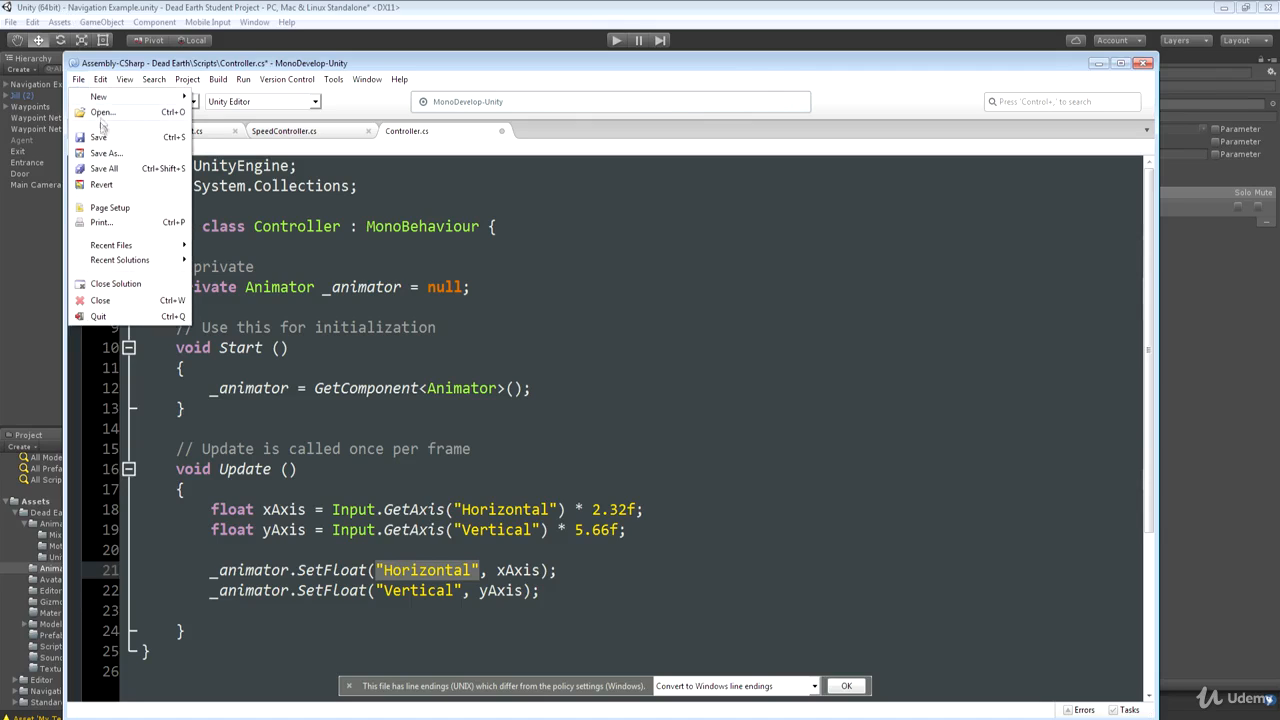
pyautogui.click(100, 137)
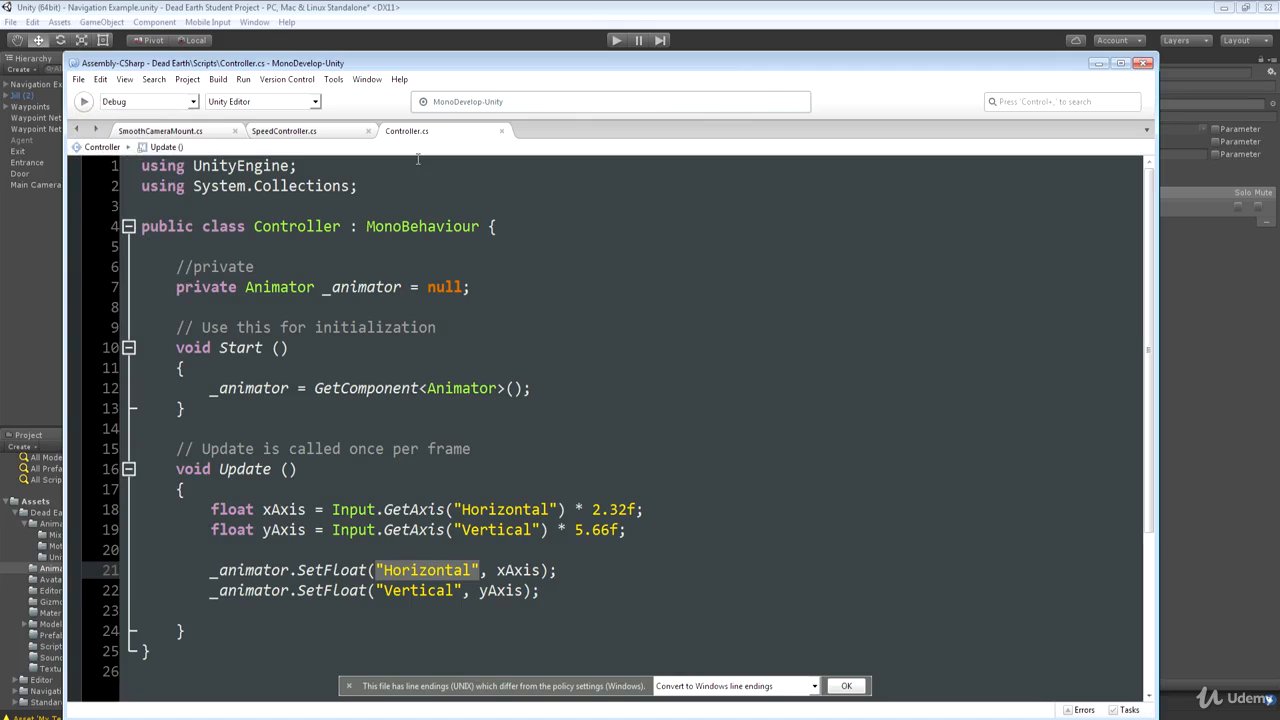
# - Switch to Unity, show the Game view beneath the Animator, and enlarge it by raising the divider between them
pyautogui.click(455, 12)
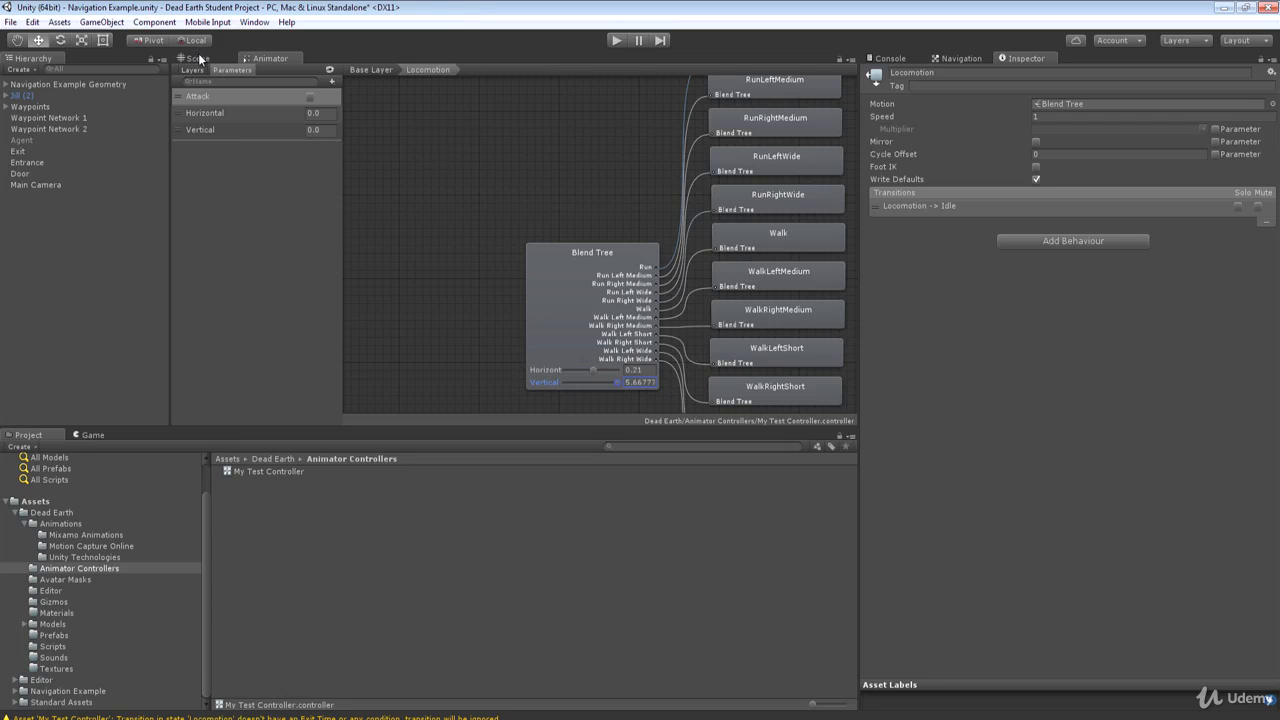
pyautogui.click(92, 435)
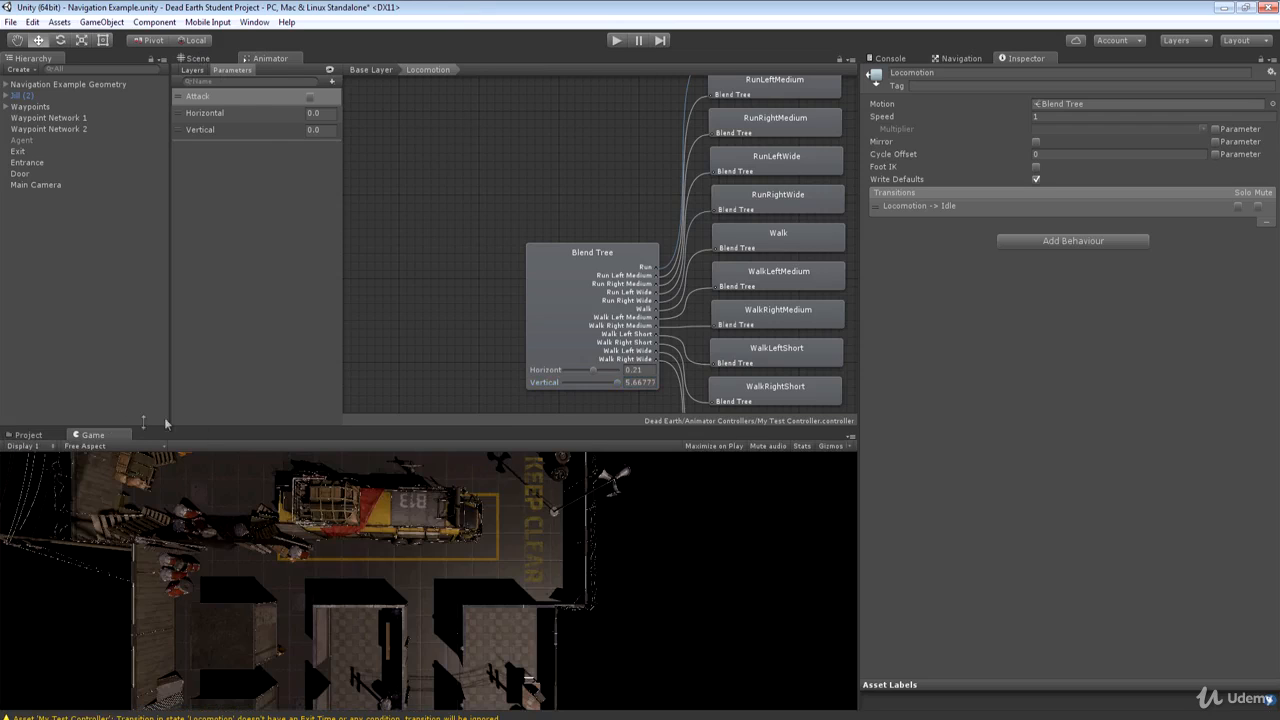
pyautogui.moveTo(605, 207); pyautogui.dragTo(512, 123, button='middle')
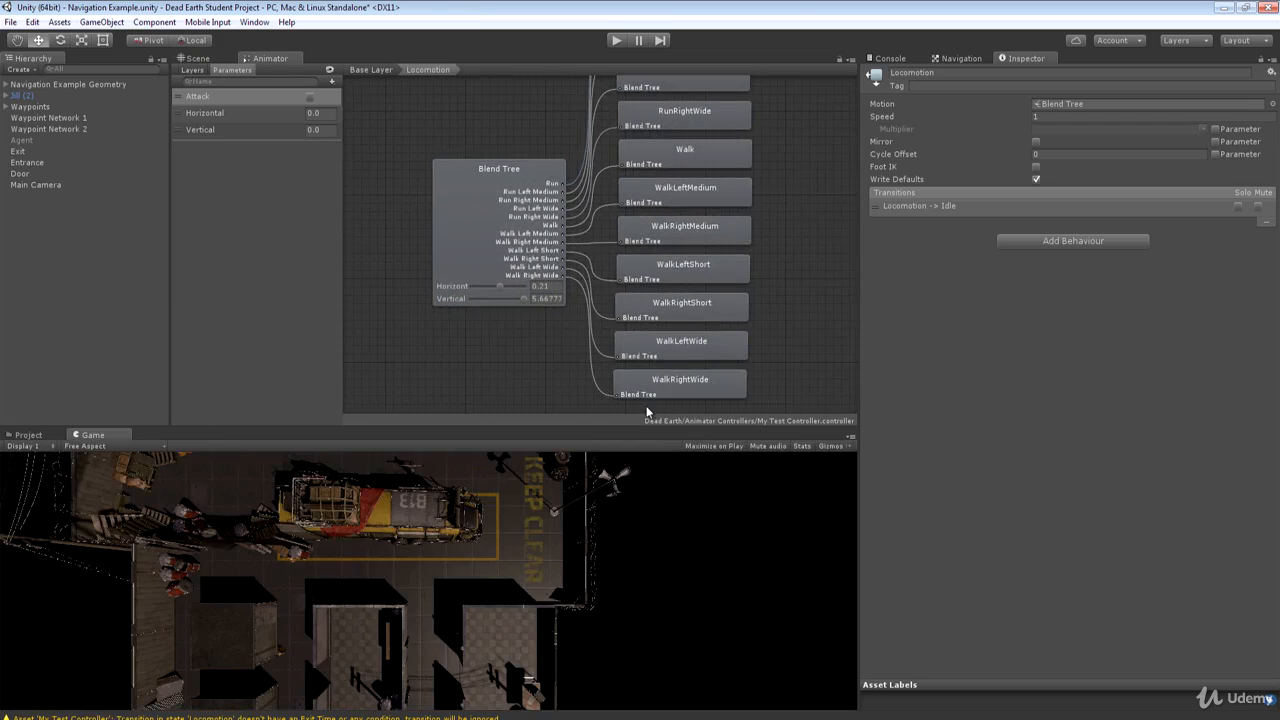
pyautogui.moveTo(641, 425); pyautogui.dragTo(641, 278)
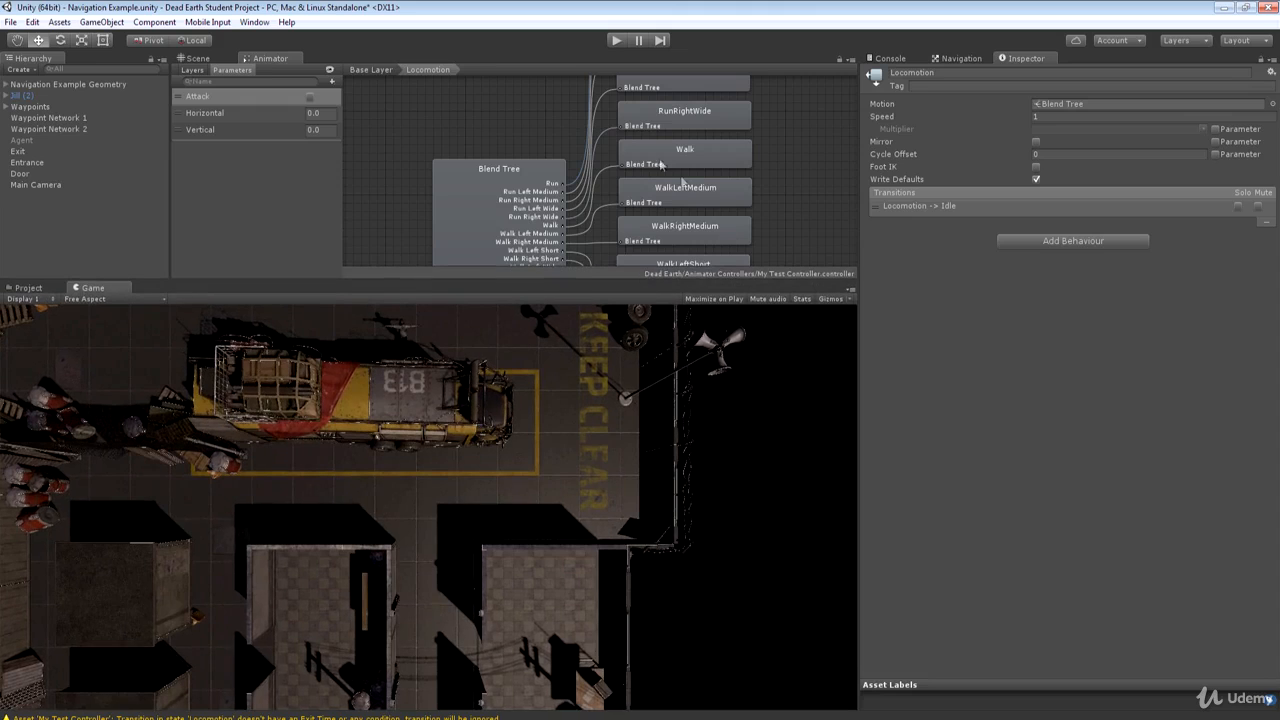
# - Play-test Jill (2)'s movement while watching the Animator's Base Layer states, and end Play mode
pyautogui.click(617, 40)
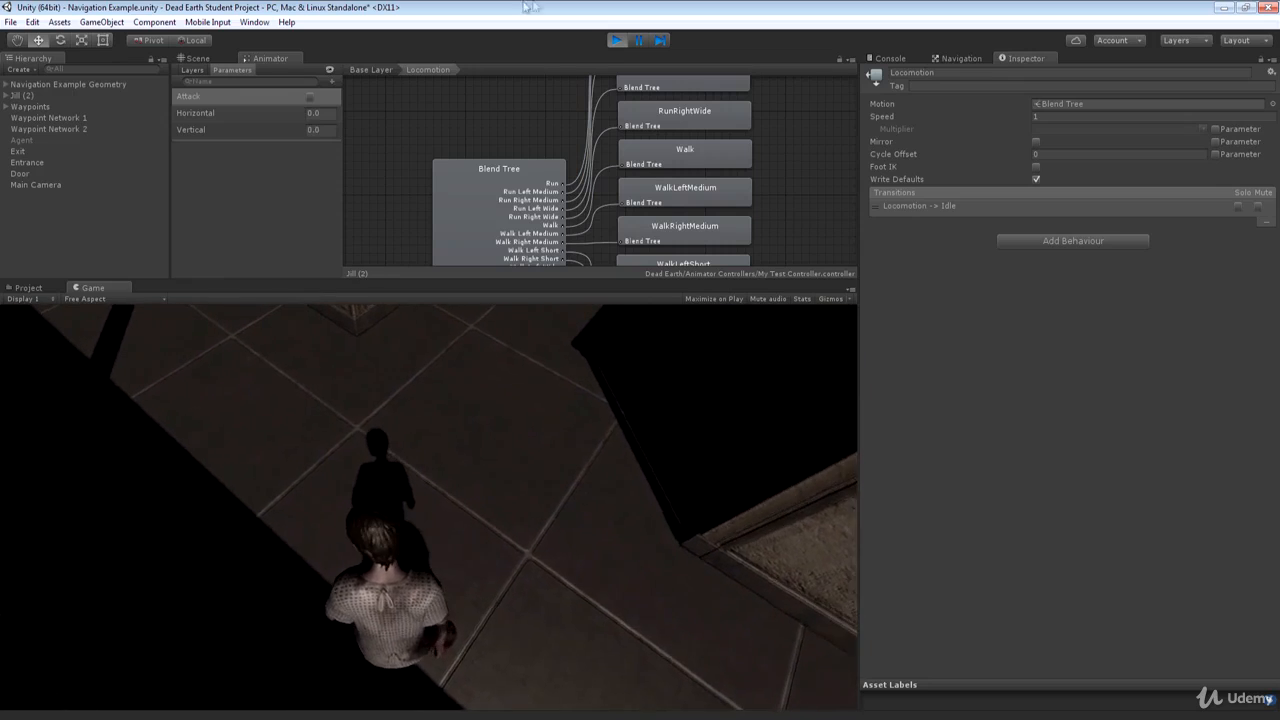
pyautogui.click(368, 69)
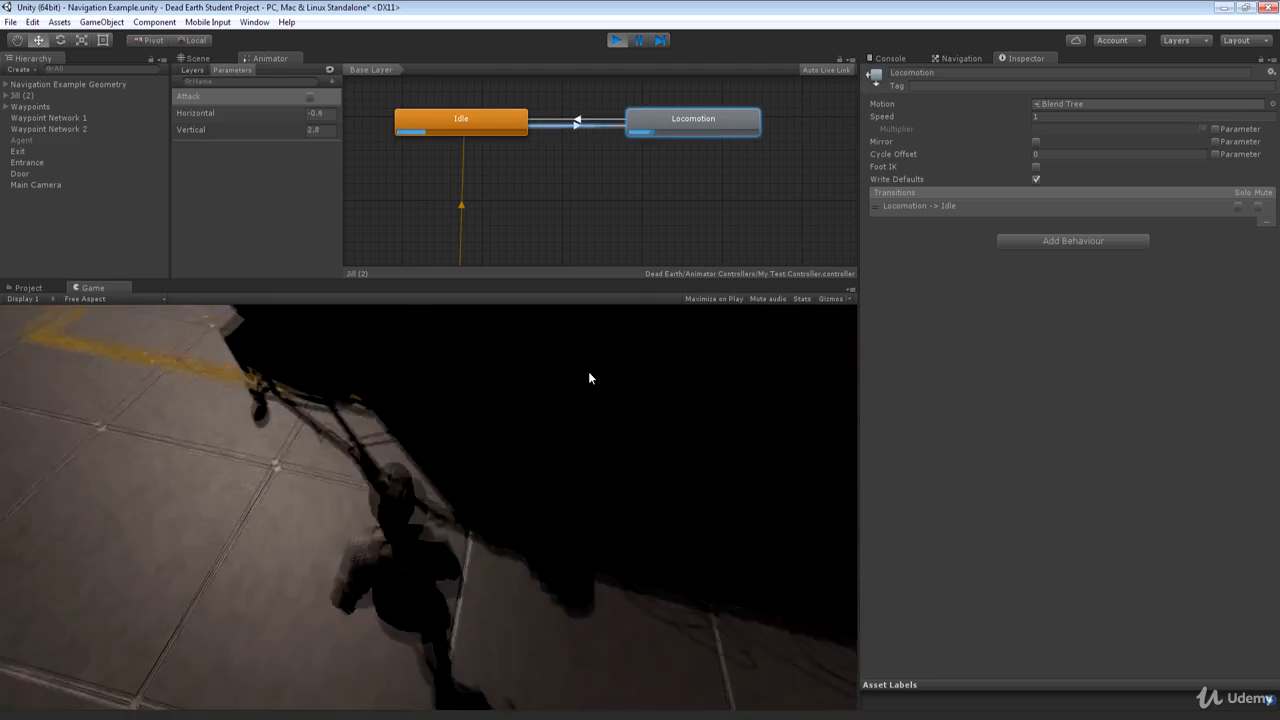
pyautogui.click(616, 41)
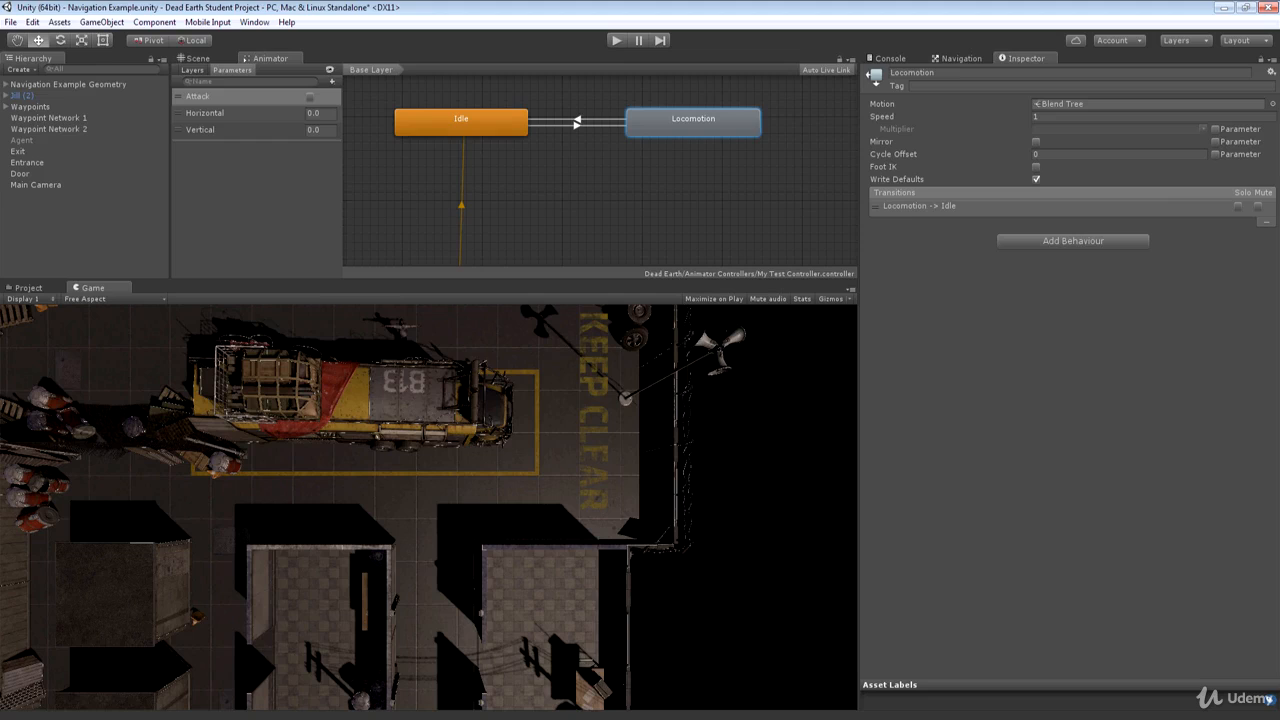
# - In MonoDevelop, extend the Horizontal SetFloat call with a damp time of 1.0f and Time.deltaTime after xAxis
pyautogui.hotkey('alt', 'Tab')
pyautogui.click(541, 570)
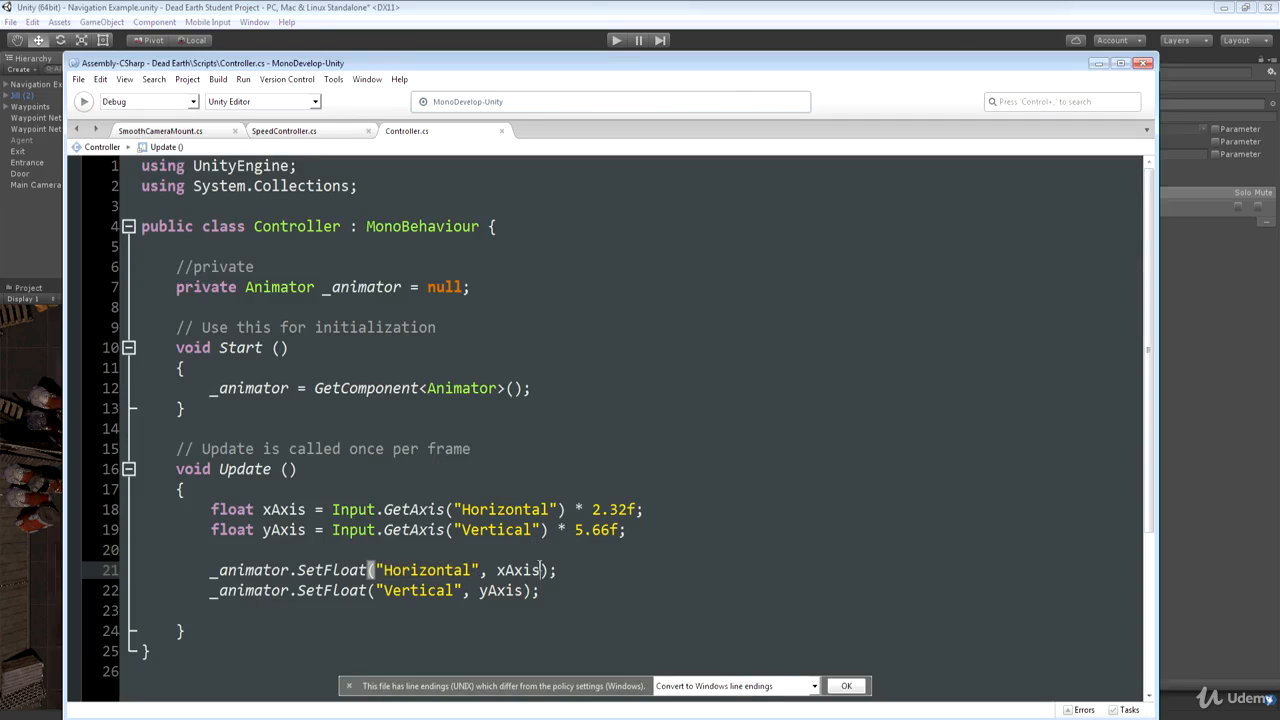
pyautogui.write(',')
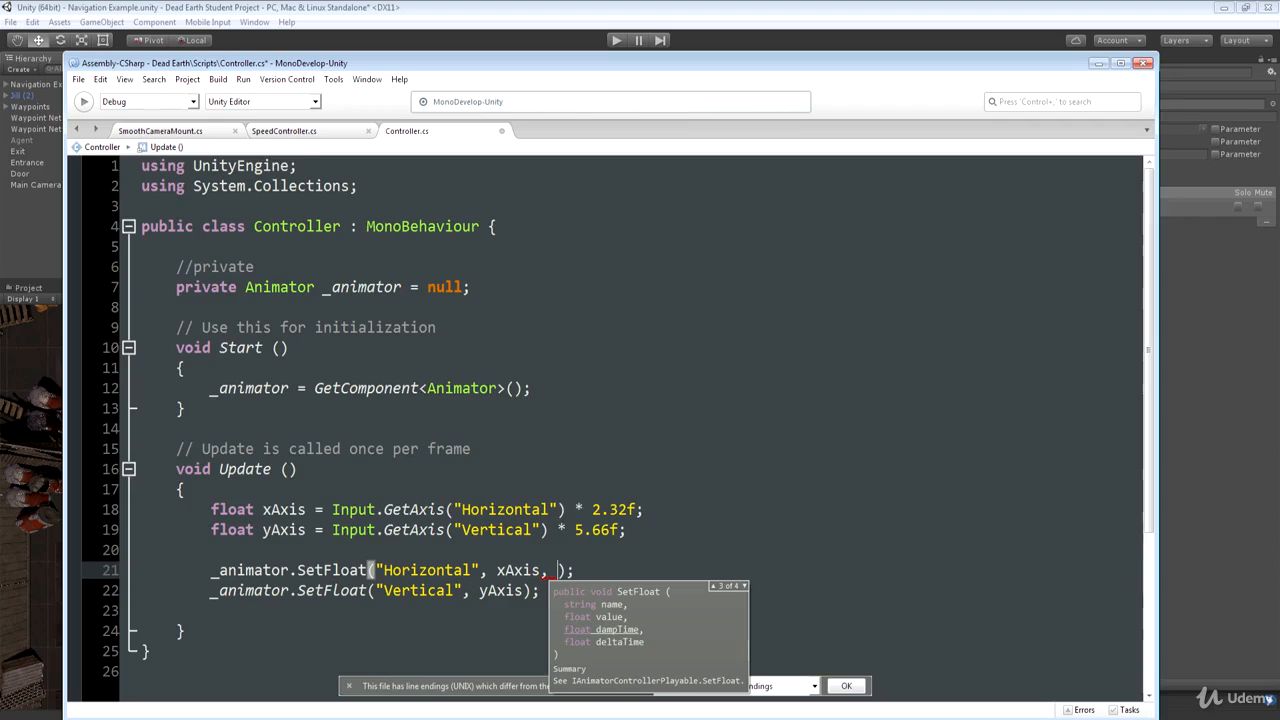
pyautogui.write(' 1.0f, ')
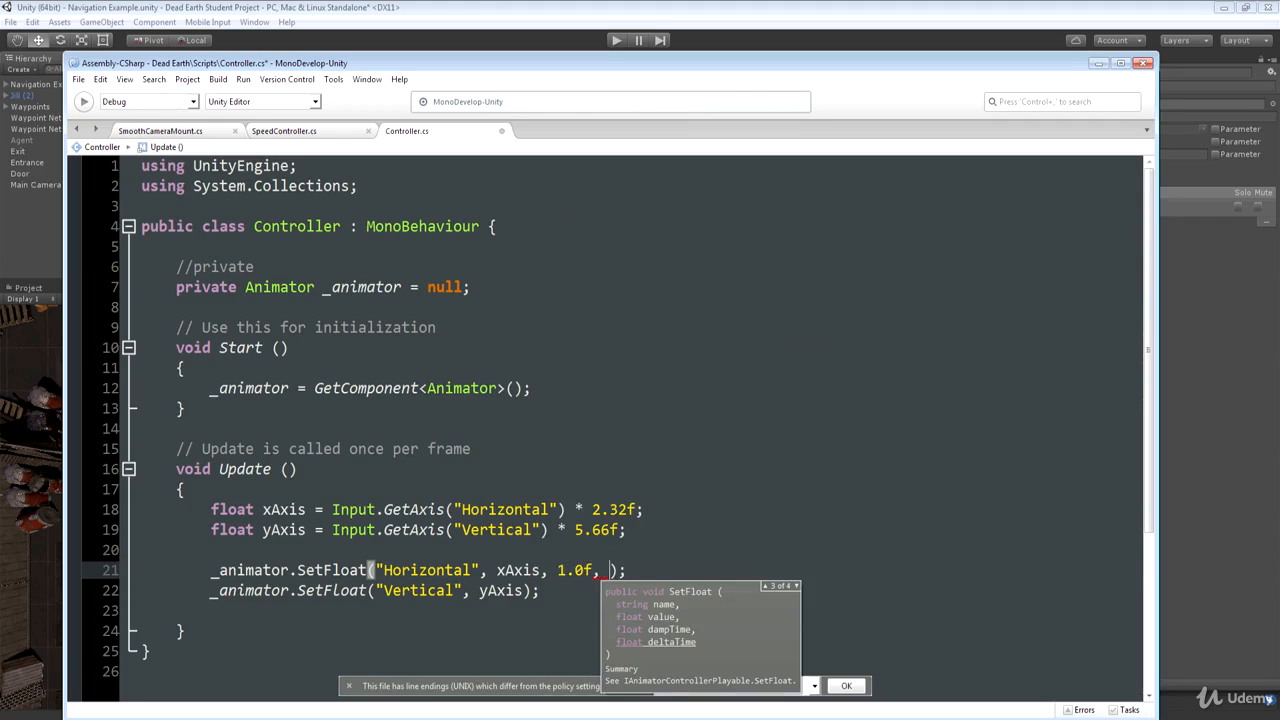
pyautogui.write('Time.del')
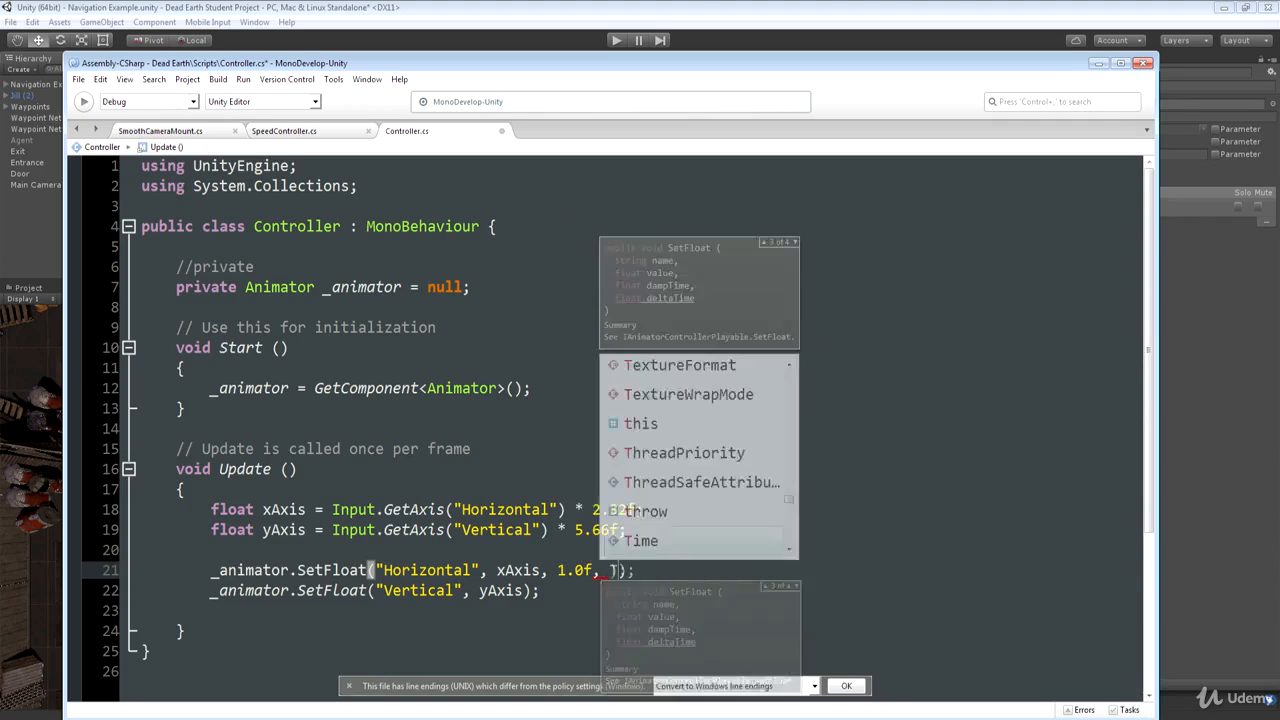
pyautogui.write('ta')
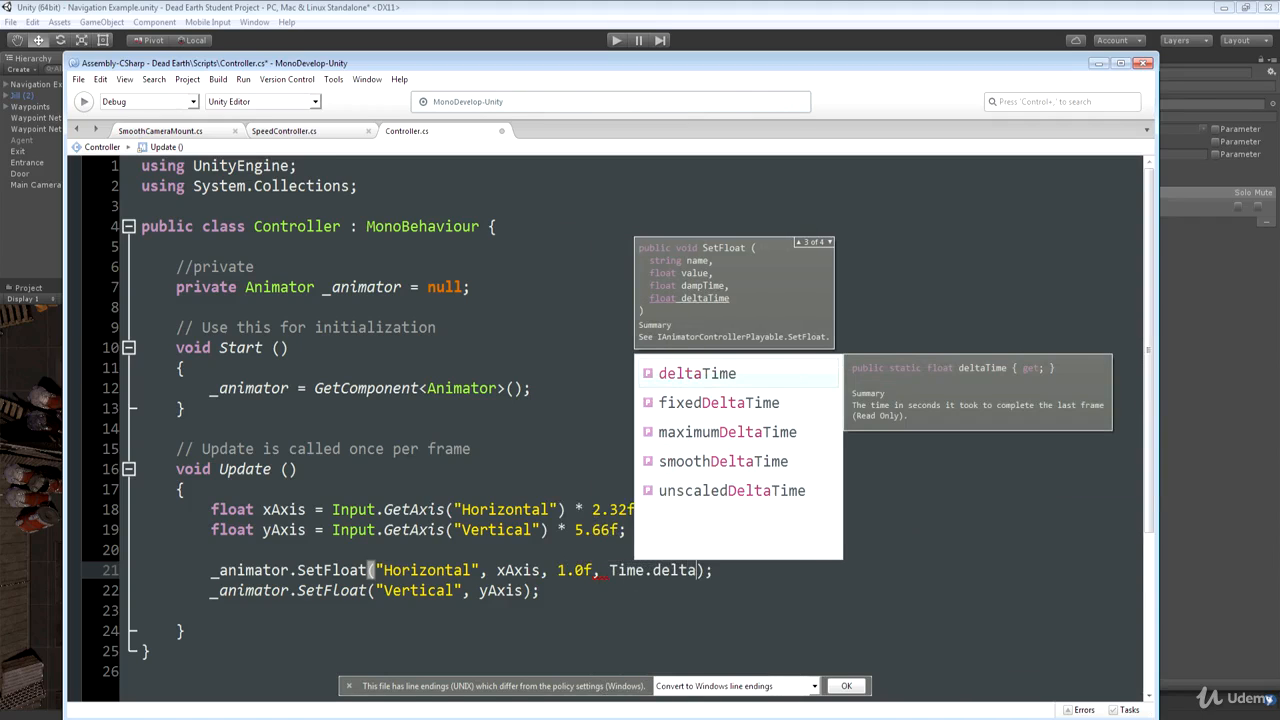
pyautogui.write('Time')
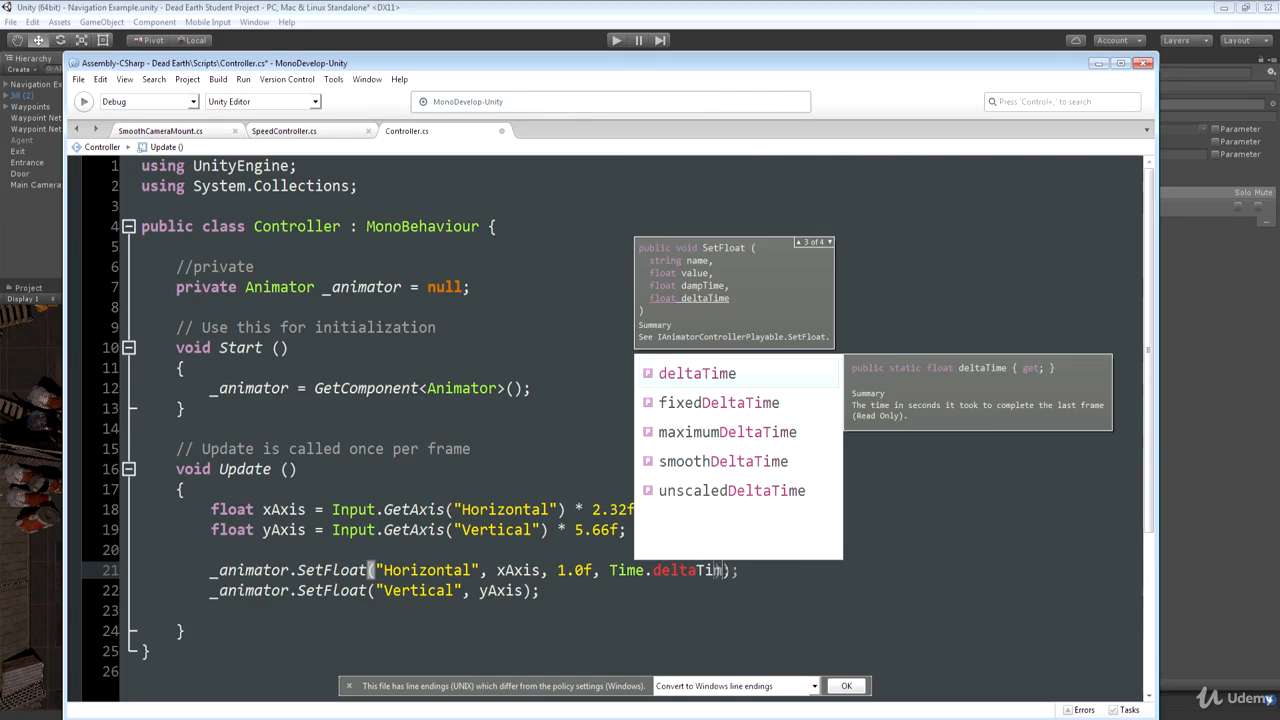
# - Add the arguments 1.0f and Time.deltaTime after yAxis in the Vertical SetFloat call
pyautogui.click(522, 591)
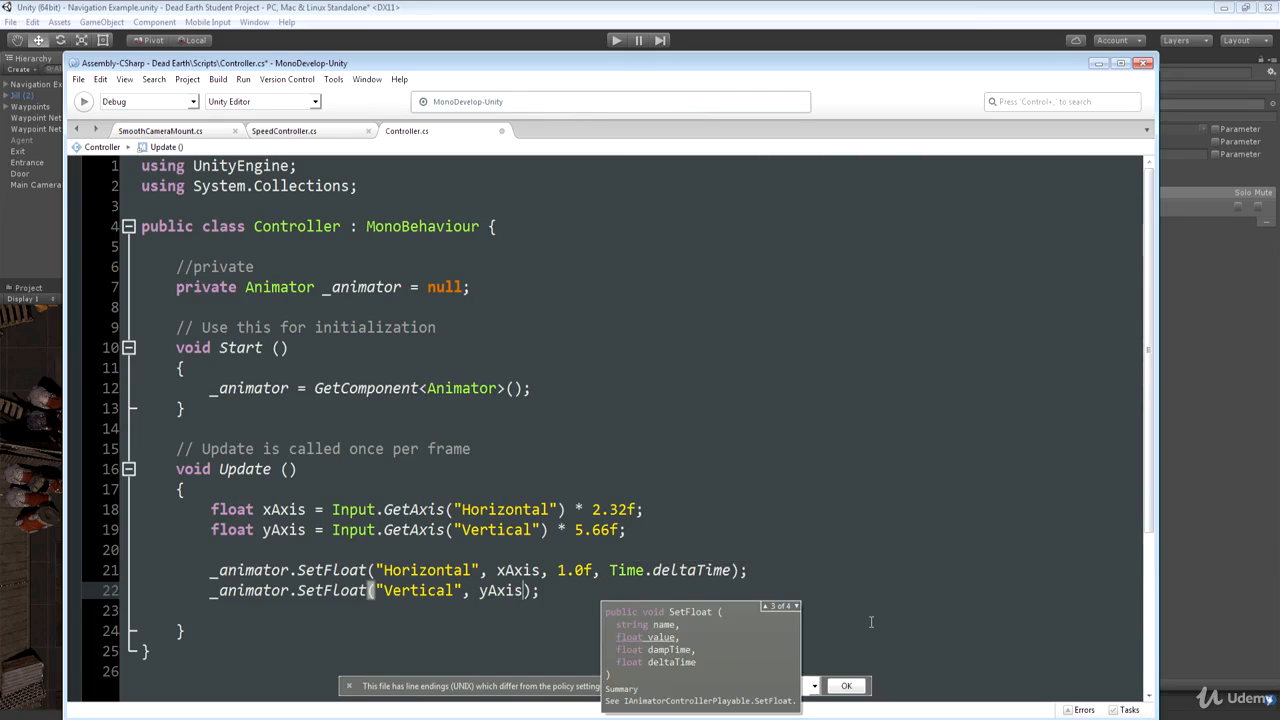
pyautogui.write(', ')
pyautogui.write('1.0f, ')
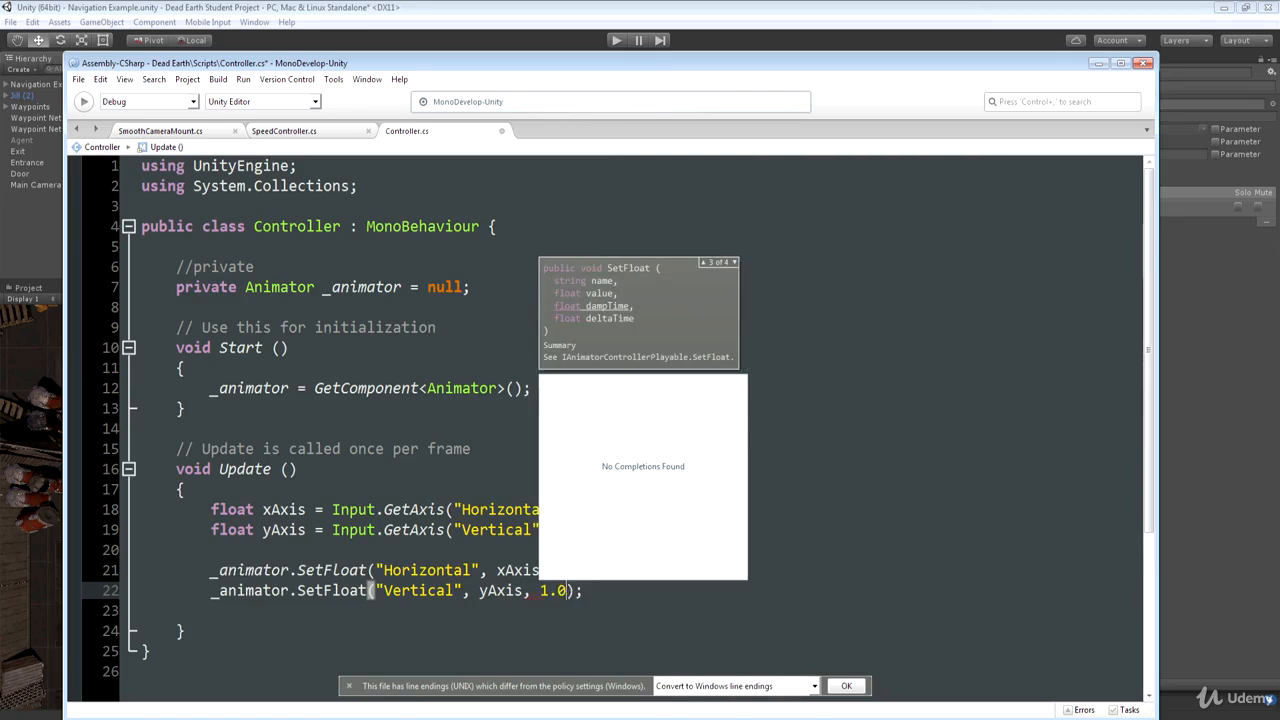
pyautogui.write('Time.')
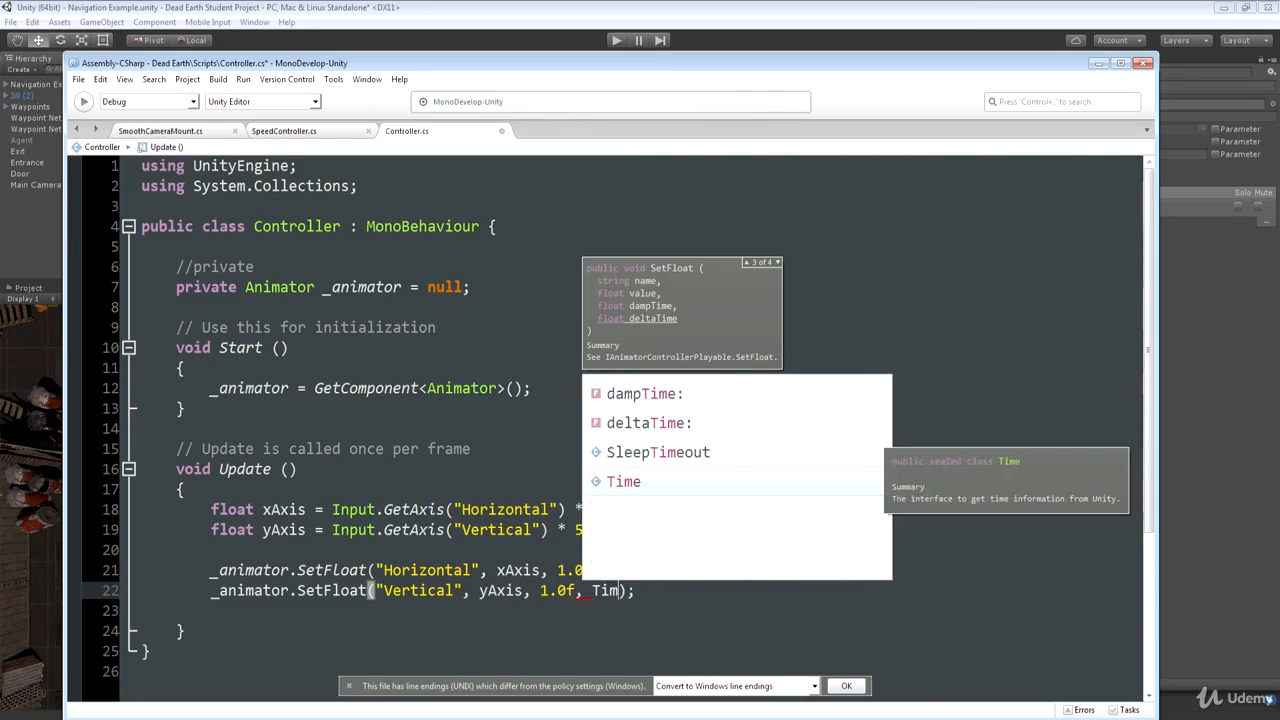
pyautogui.write('deltaTiome')
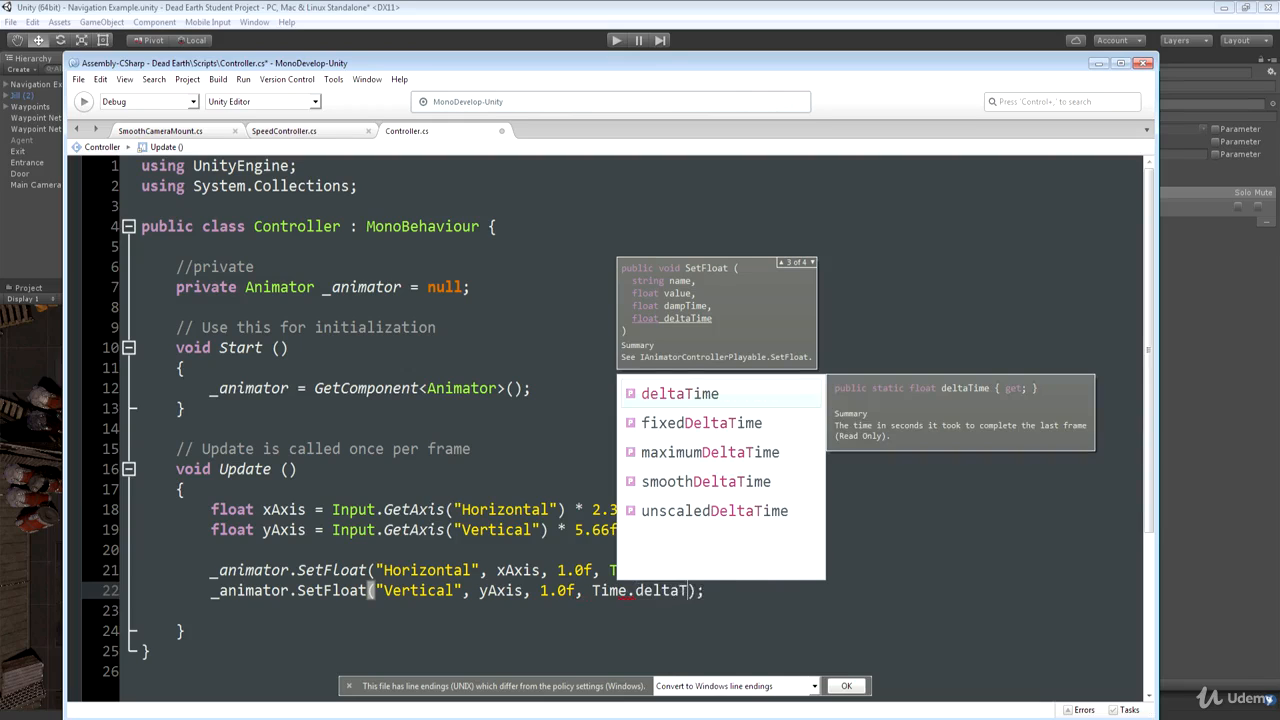
pyautogui.press('Left')
pyautogui.press('Left')
pyautogui.press('BackSpace')
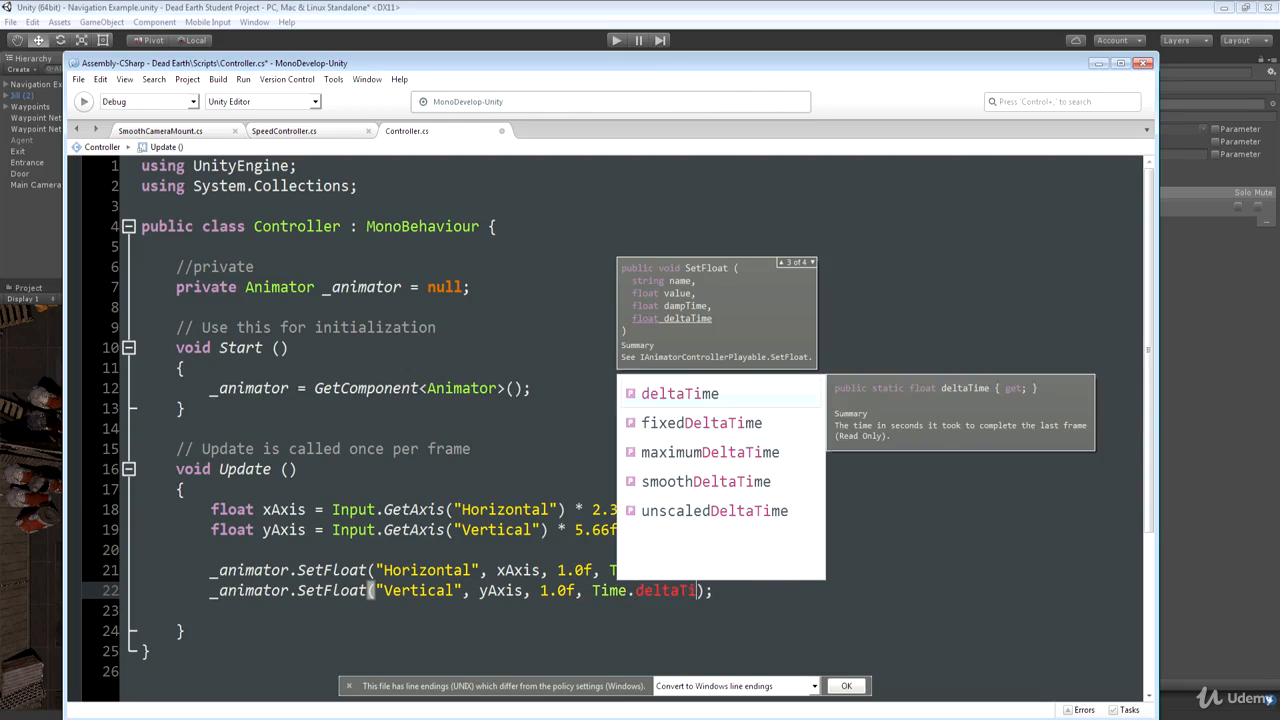
pyautogui.click(469, 425)
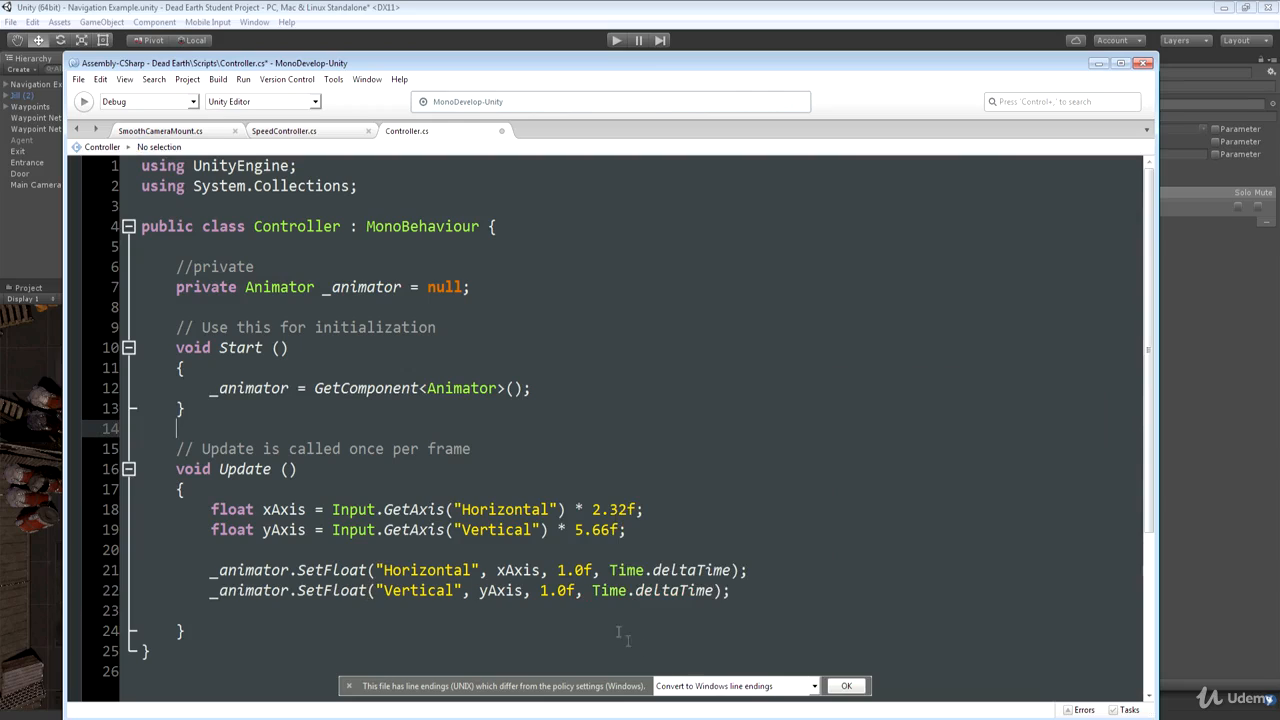
# - Review the target value and damp time arguments in the SetFloat calls and save the Controller script
pyautogui.click(538, 591)
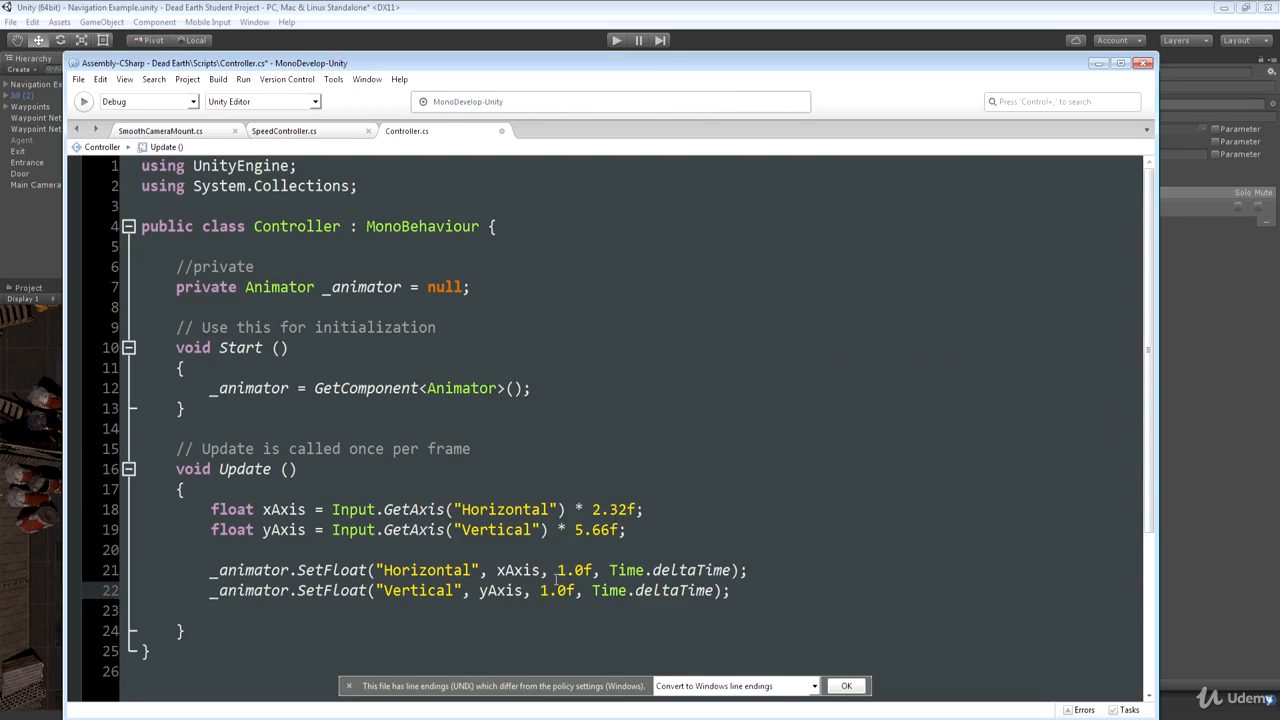
pyautogui.click(559, 570)
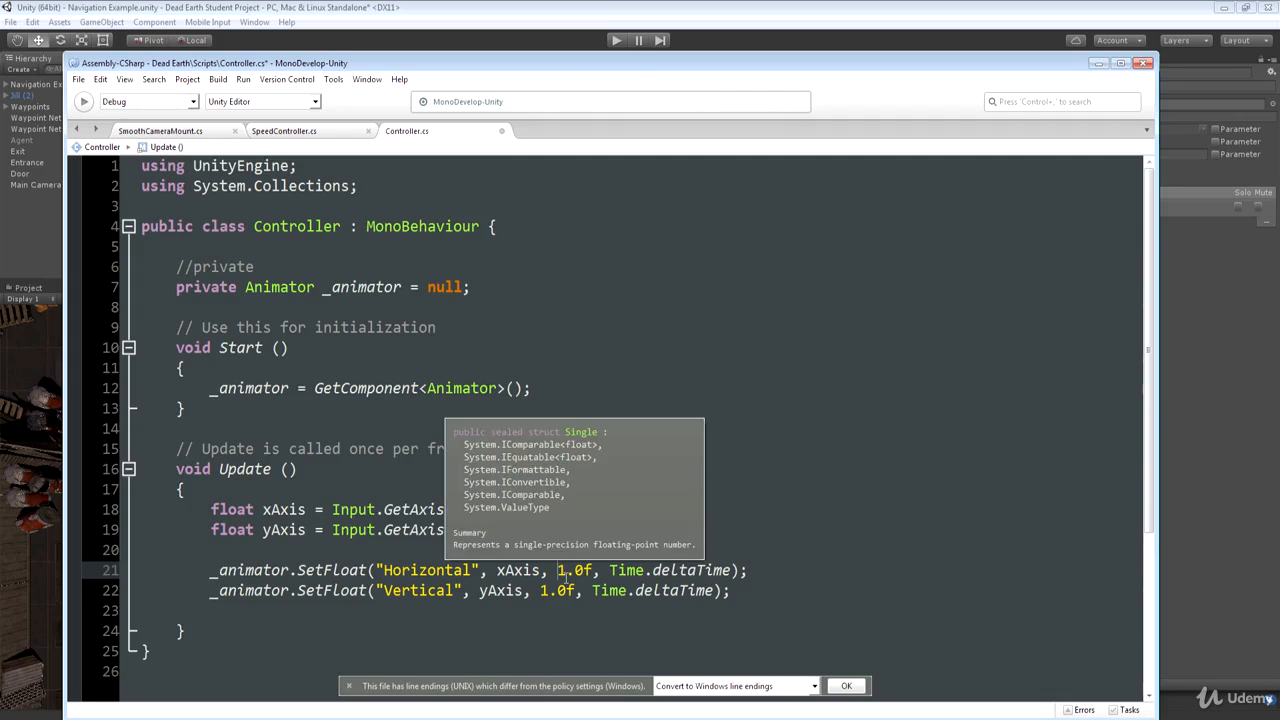
pyautogui.moveTo(571, 570)
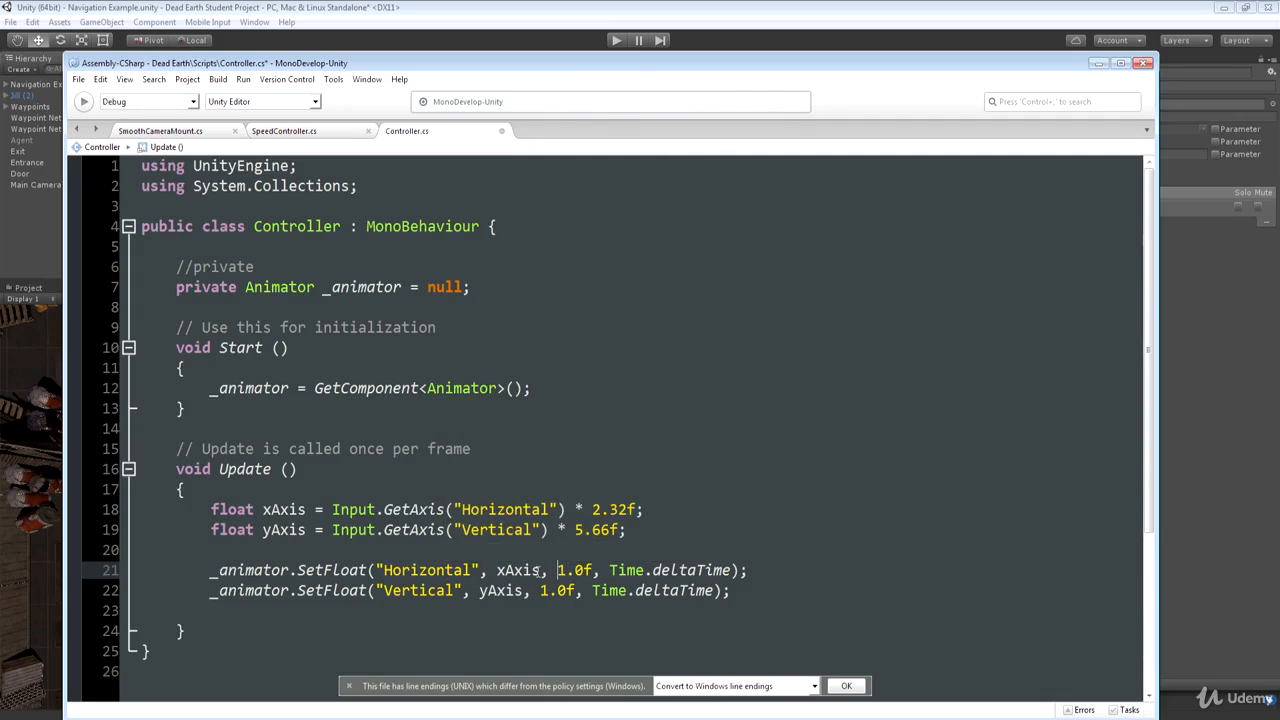
pyautogui.moveTo(540, 570); pyautogui.dragTo(497, 570)
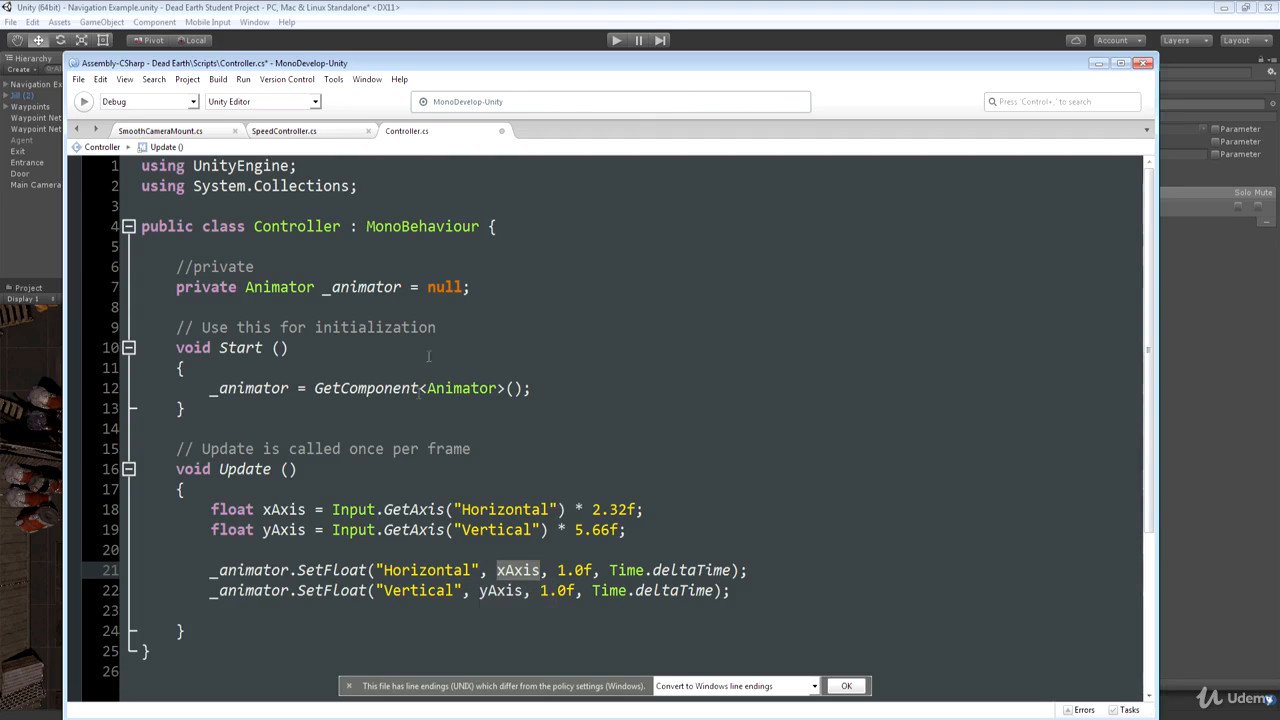
pyautogui.click(80, 80)
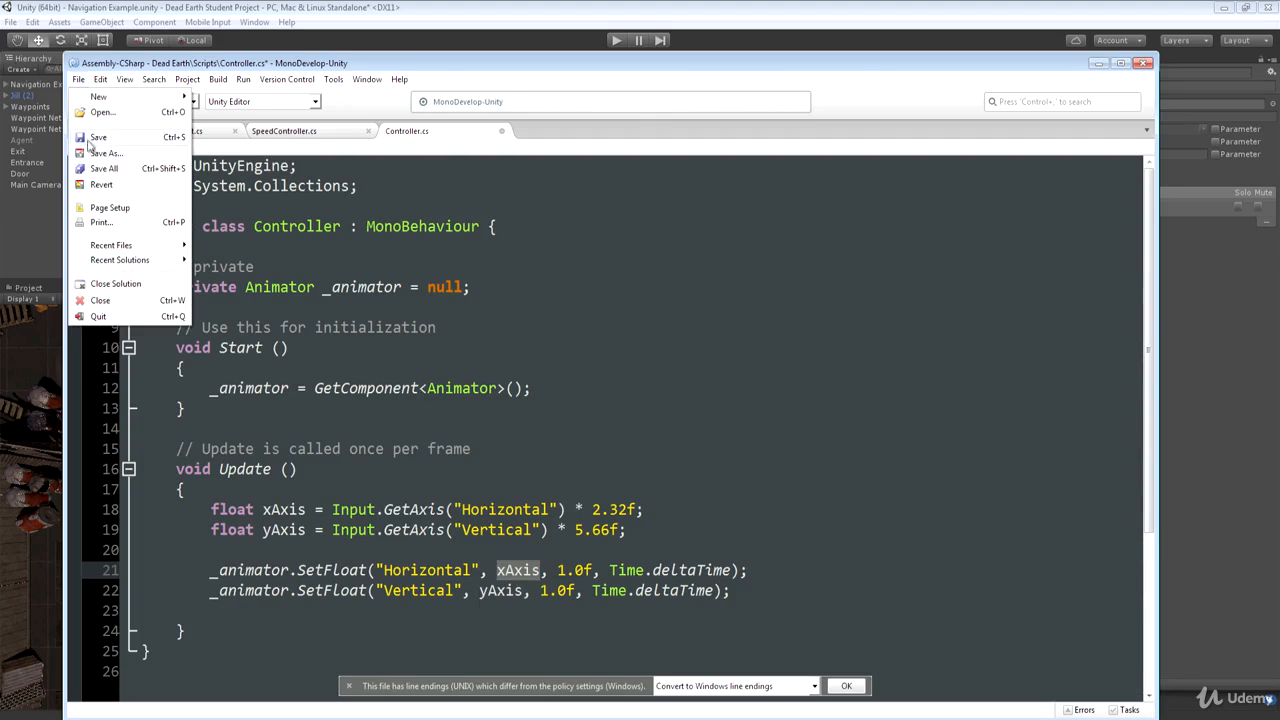
pyautogui.click(90, 138)
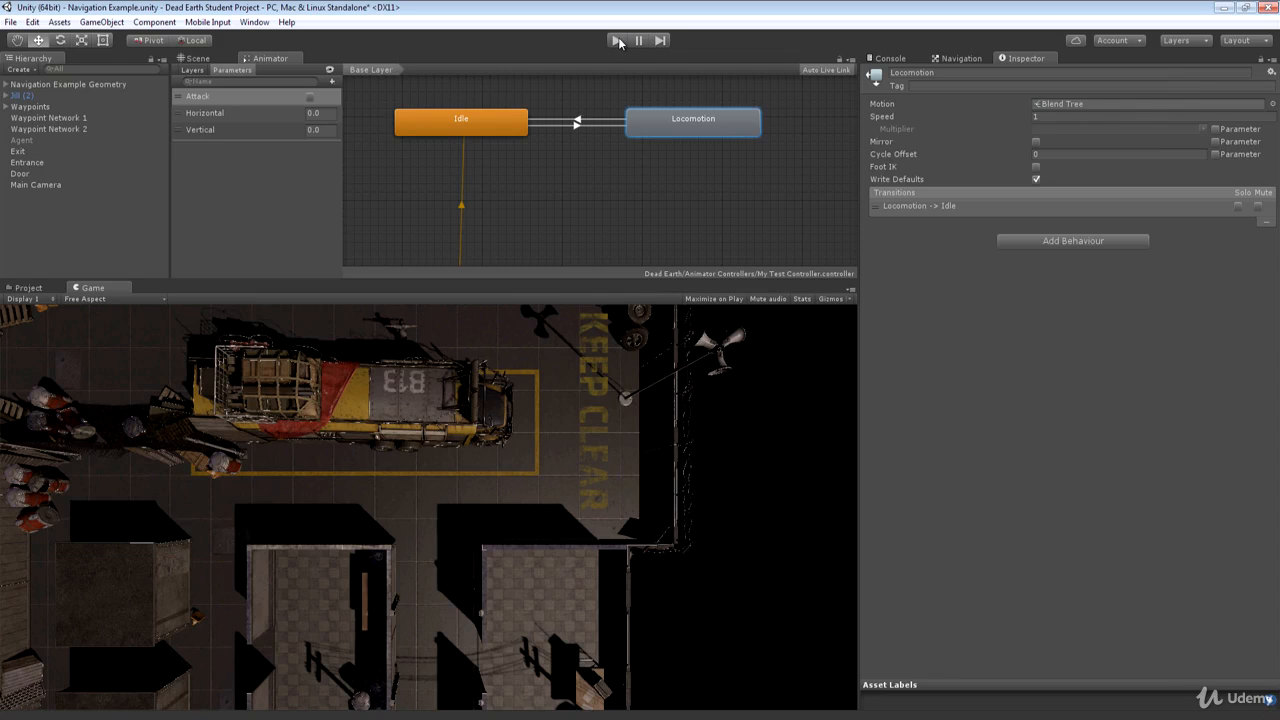
# - Play-test the damped controls in Unity by moving Jill forward and turning her while watching the Animator parameters, then end Play mode
pyautogui.click(617, 40)
pyautogui.click(616, 41)
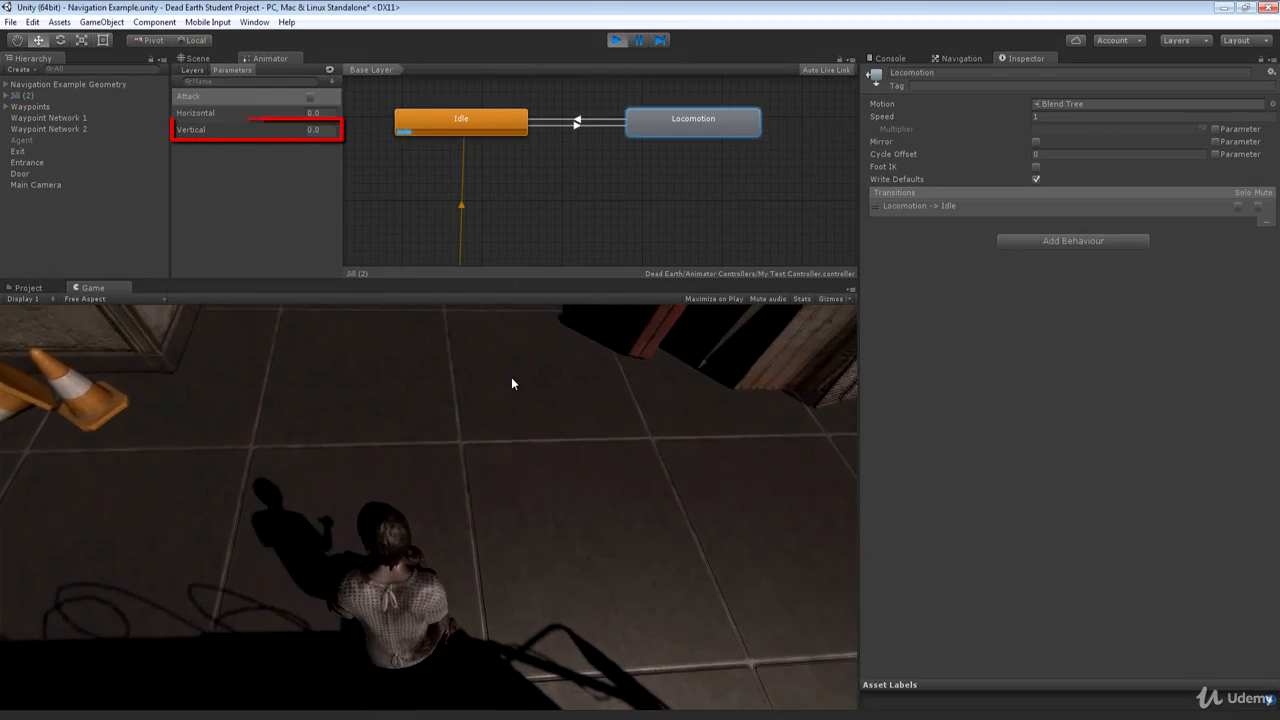
pyautogui.press('w')
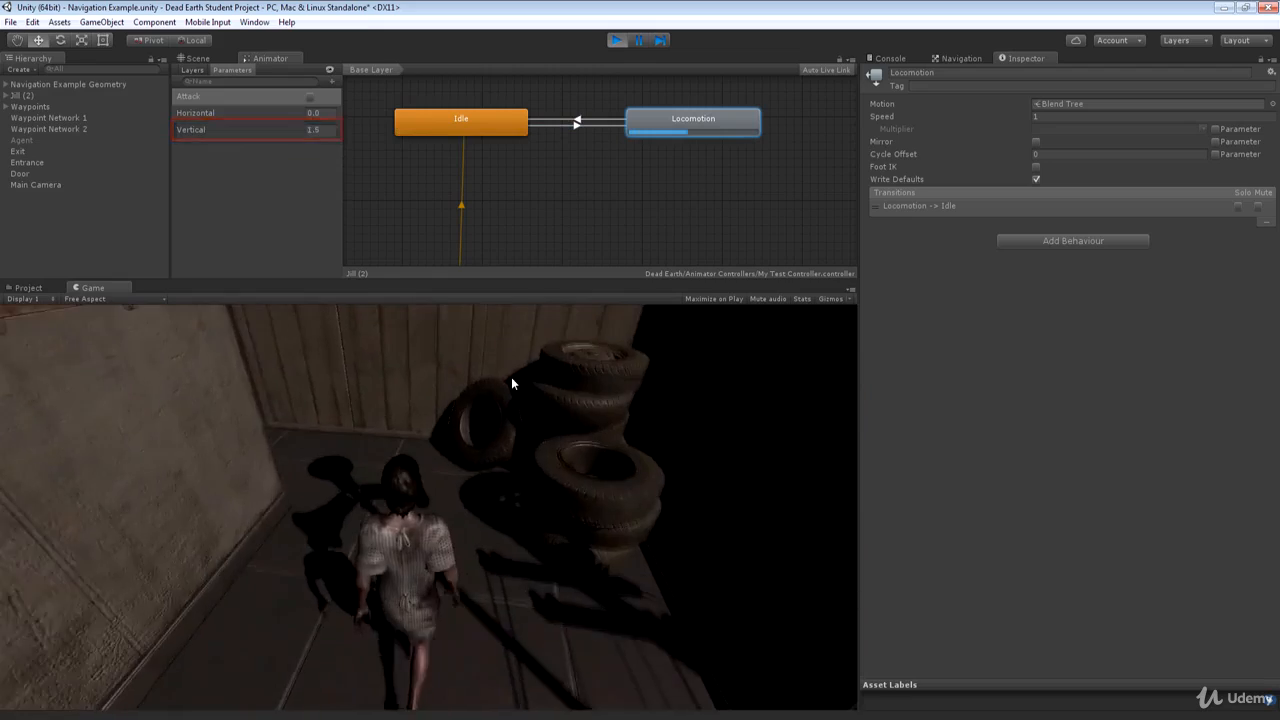
pyautogui.press('a')
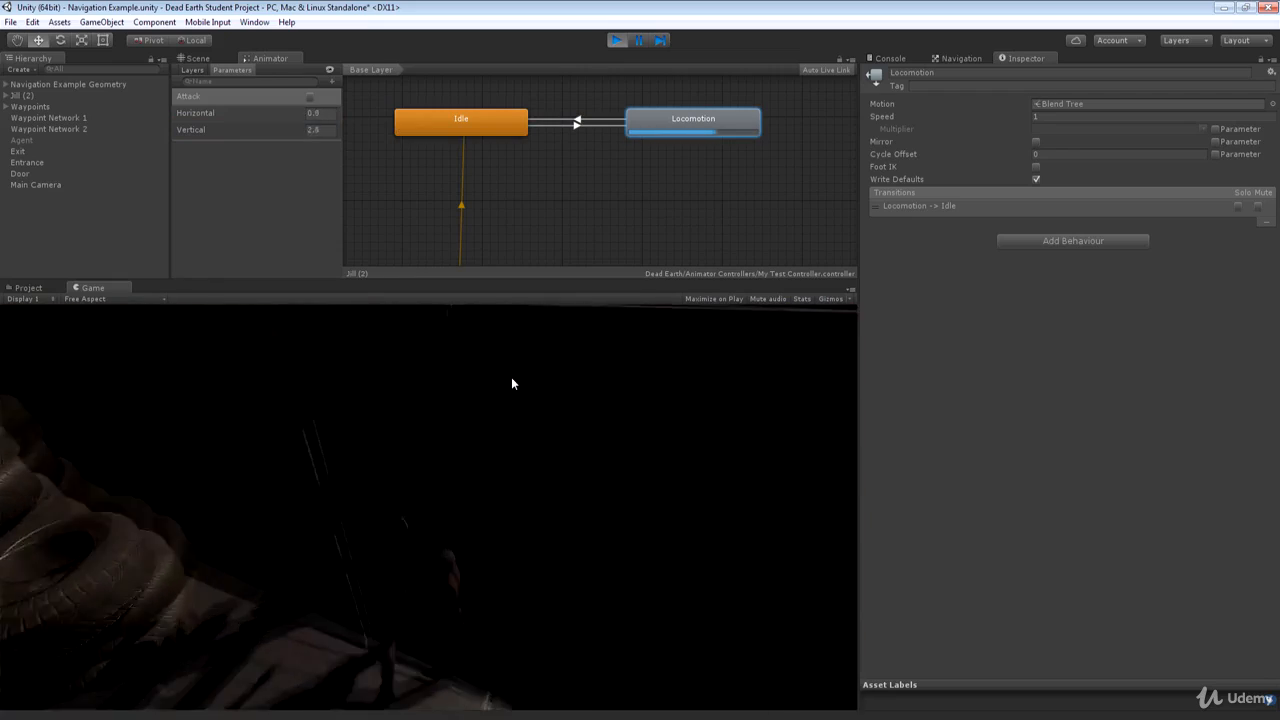
pyautogui.click(616, 40)
# - Back in MonoDevelop, set the damp time in the Horizontal SetFloat call to 0.1f and save the Controller script
pyautogui.hotkey('alt', 'Tab')
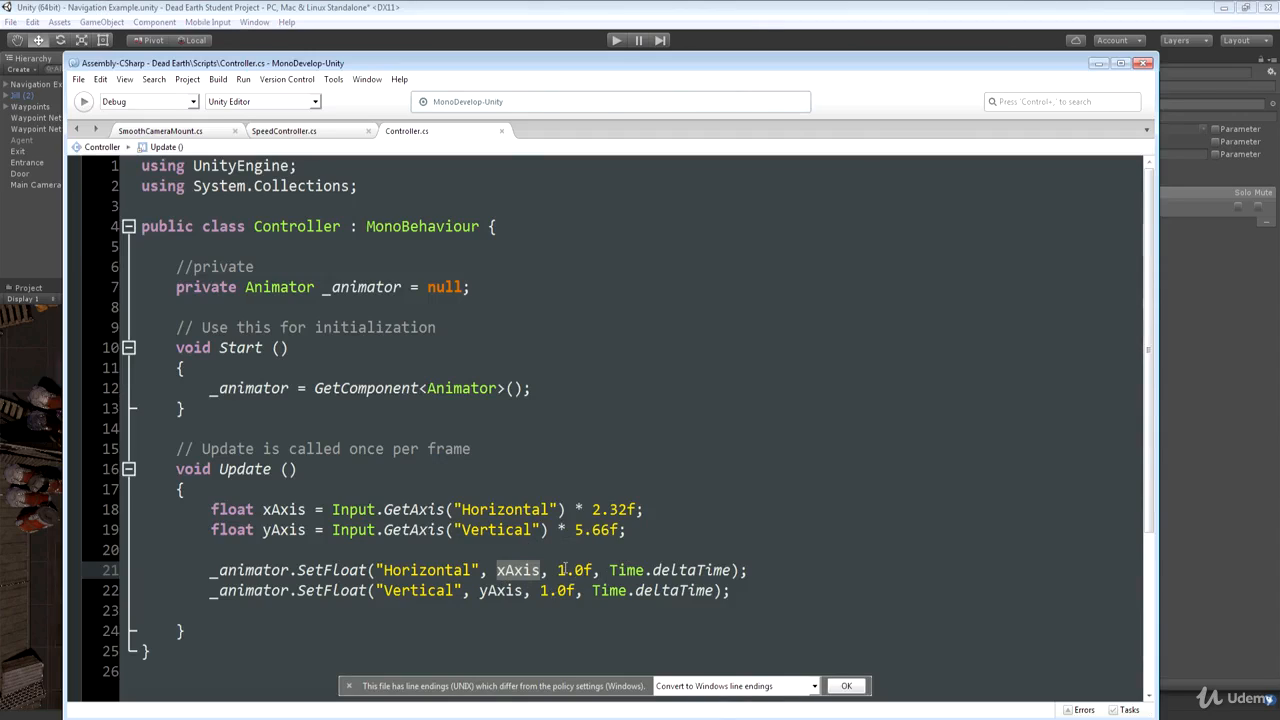
pyautogui.click(561, 570)
pyautogui.press('BackSpace')
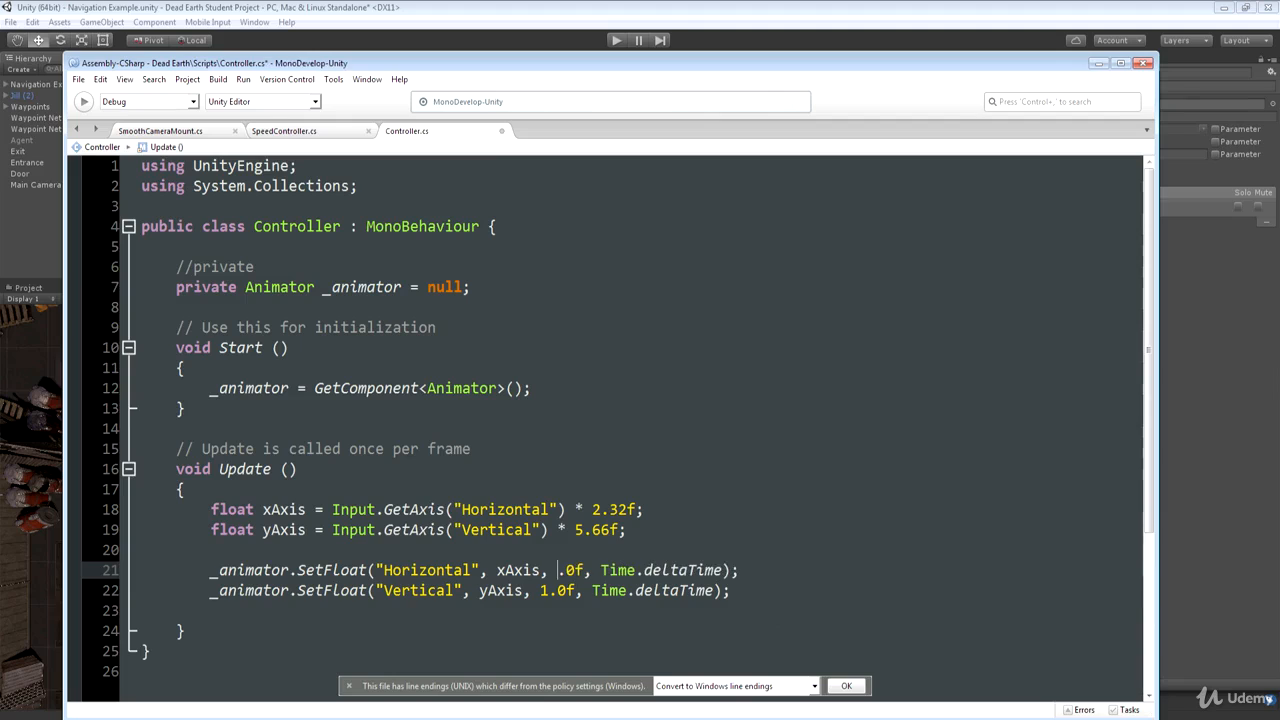
pyautogui.write('0')
pyautogui.click(583, 570)
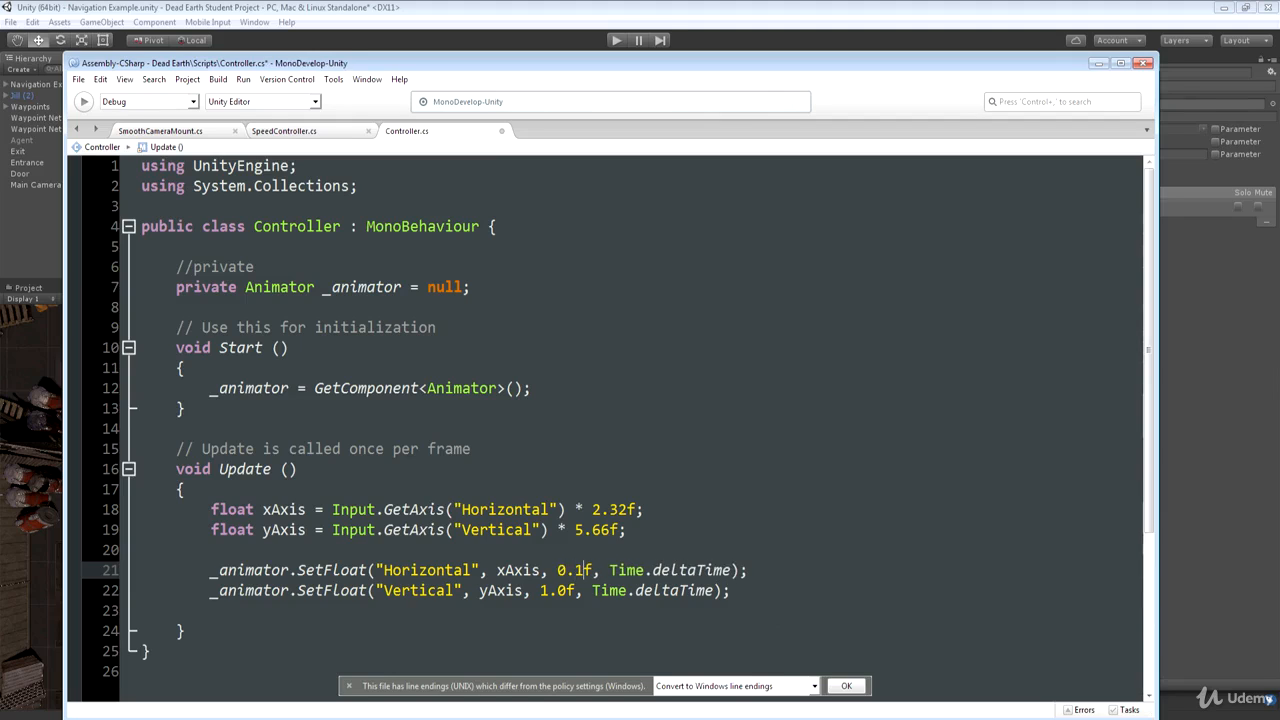
pyautogui.click(79, 80)
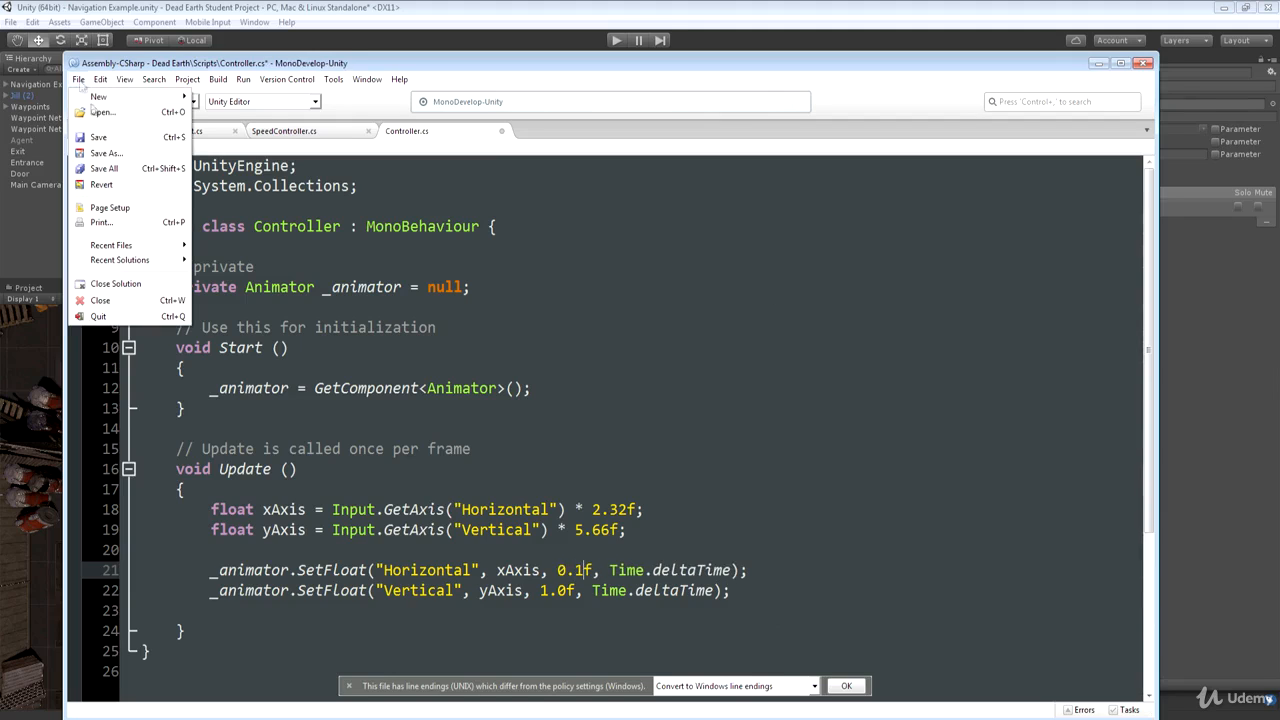
pyautogui.click(105, 136)
# - Play the scene in Unity with the Game view maximized to test Jill's movement with the shorter horizontal damping
pyautogui.click(353, 5)
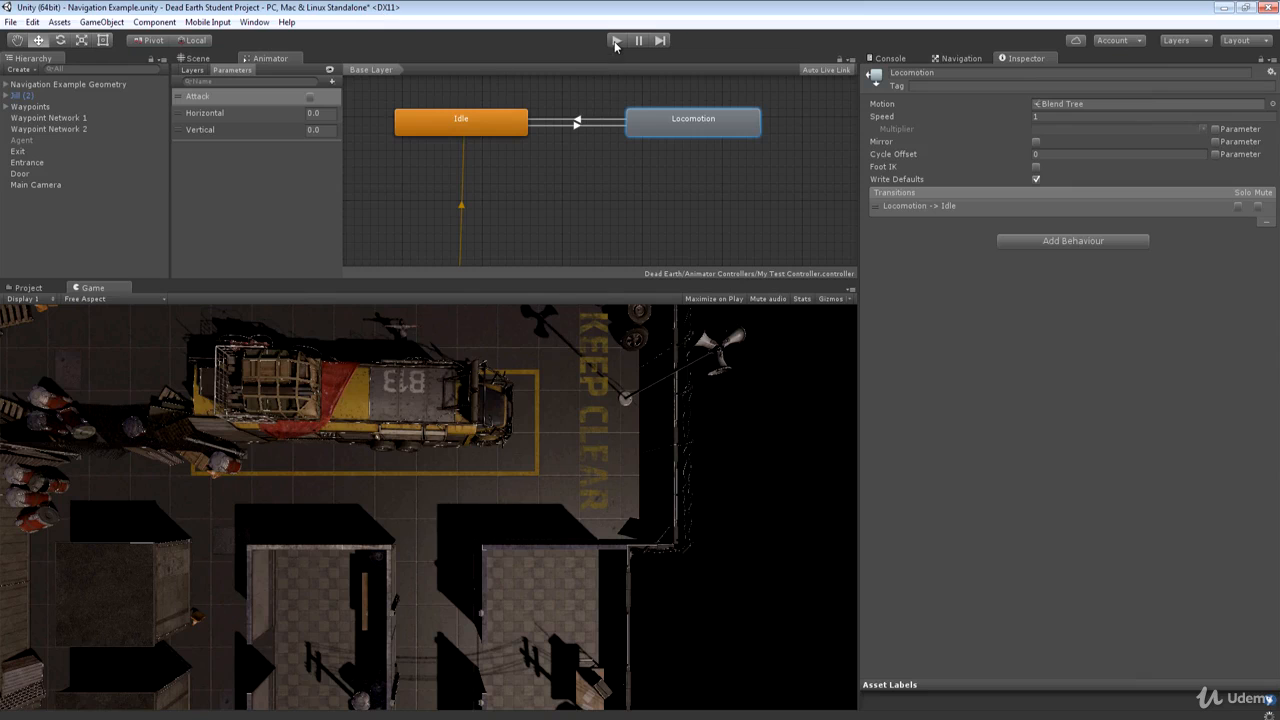
pyautogui.click(616, 41)
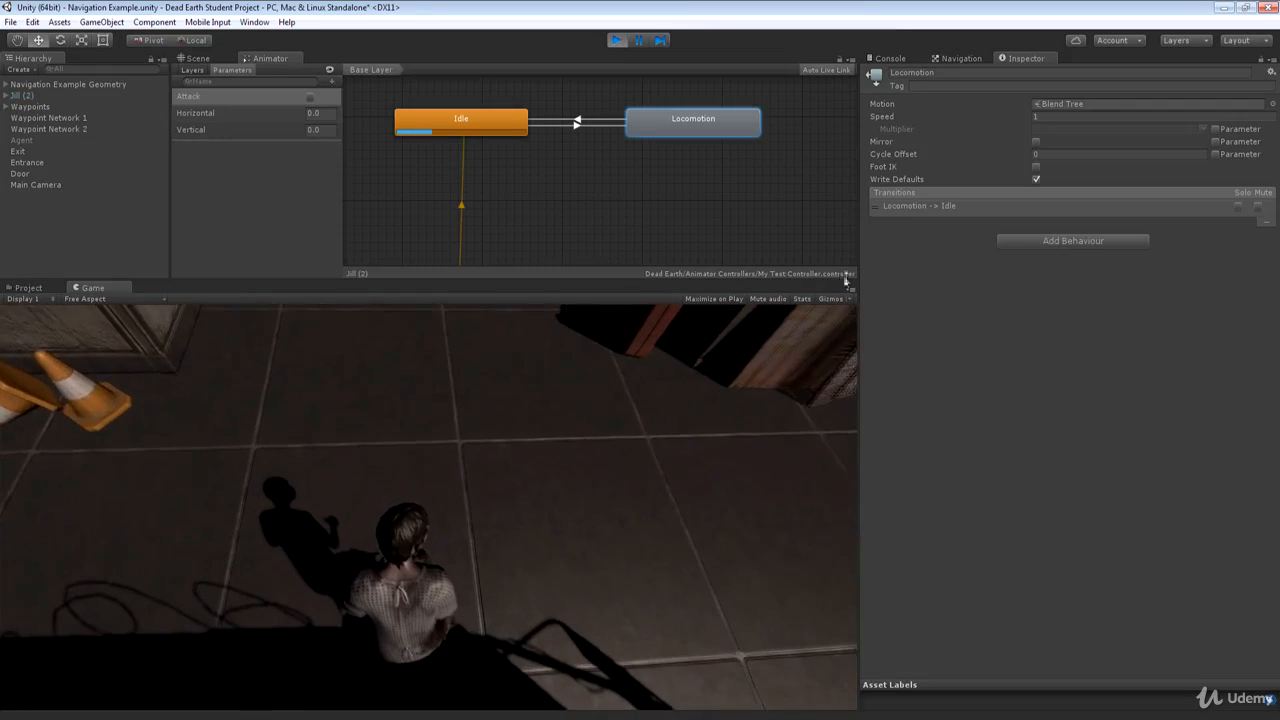
pyautogui.click(850, 295)
pyautogui.click(876, 302)
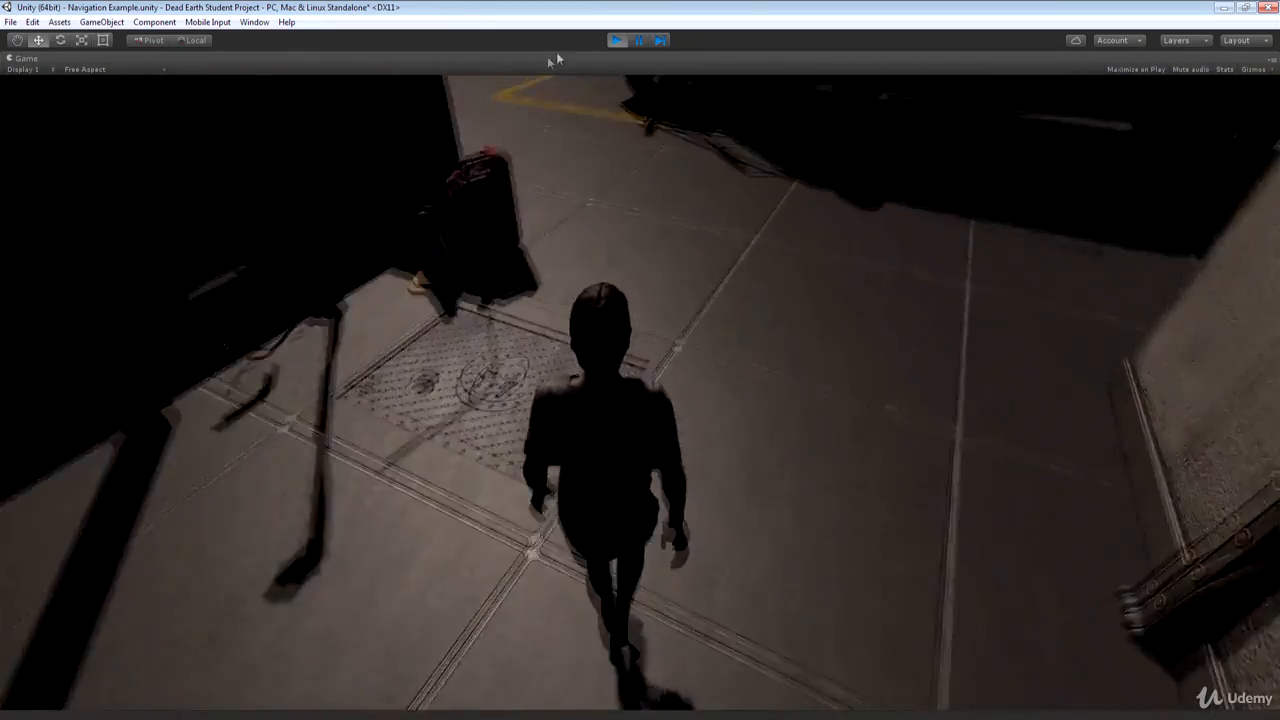
# - End Play mode in Unity, switch back to MonoDevelop, and review the xAxis and damp time arguments in the Horizontal SetFloat call
pyautogui.click(617, 41)
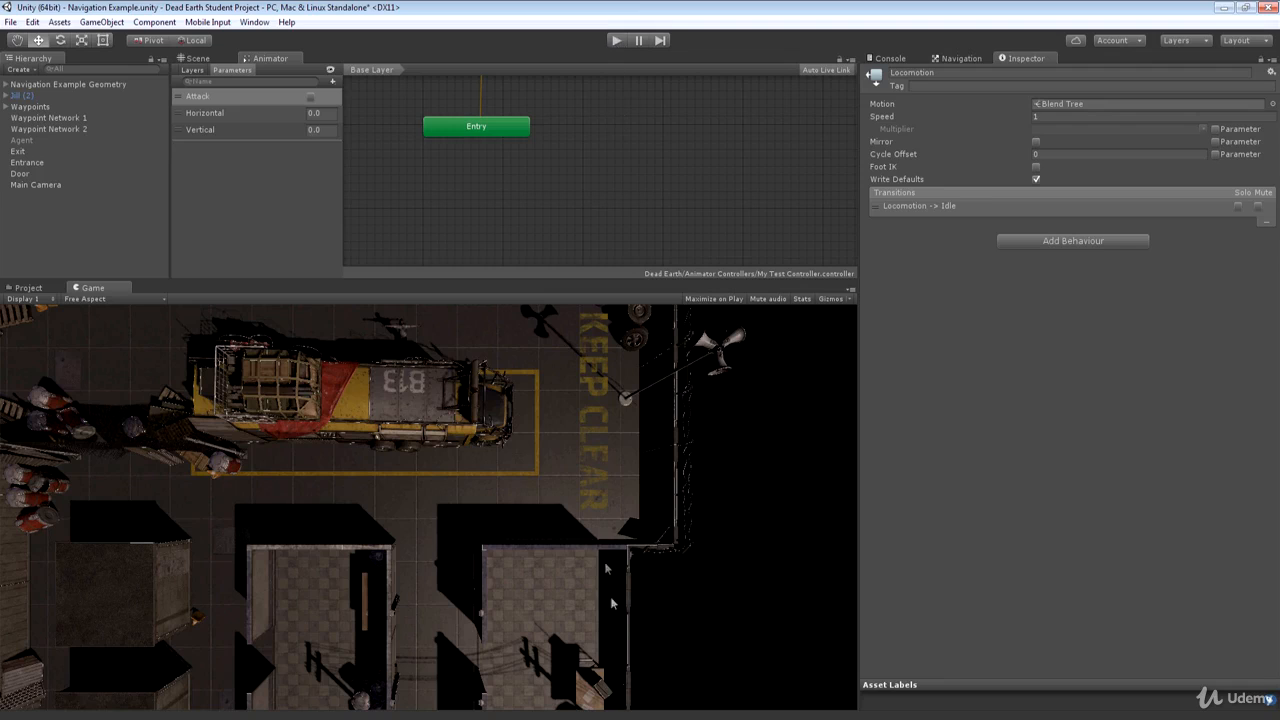
pyautogui.hotkey('alt', 'Tab')
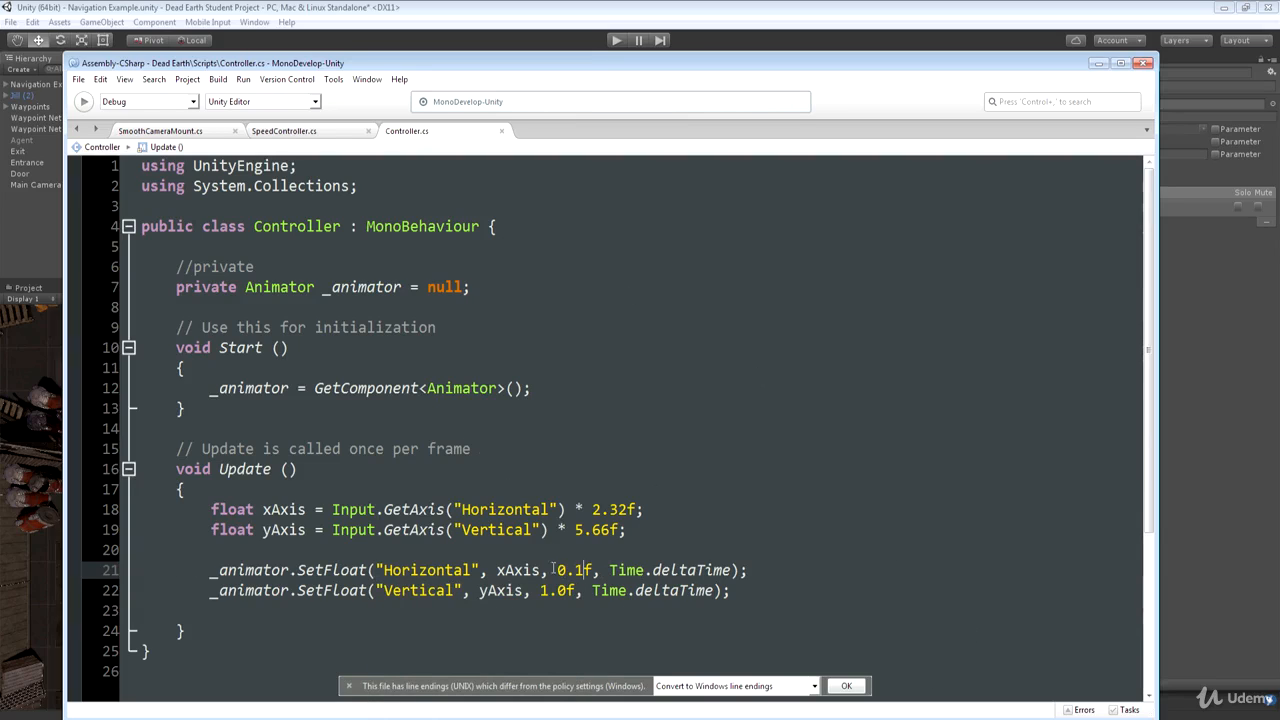
pyautogui.moveTo(555, 570); pyautogui.dragTo(584, 570)
pyautogui.moveTo(496, 570); pyautogui.dragTo(541, 570)
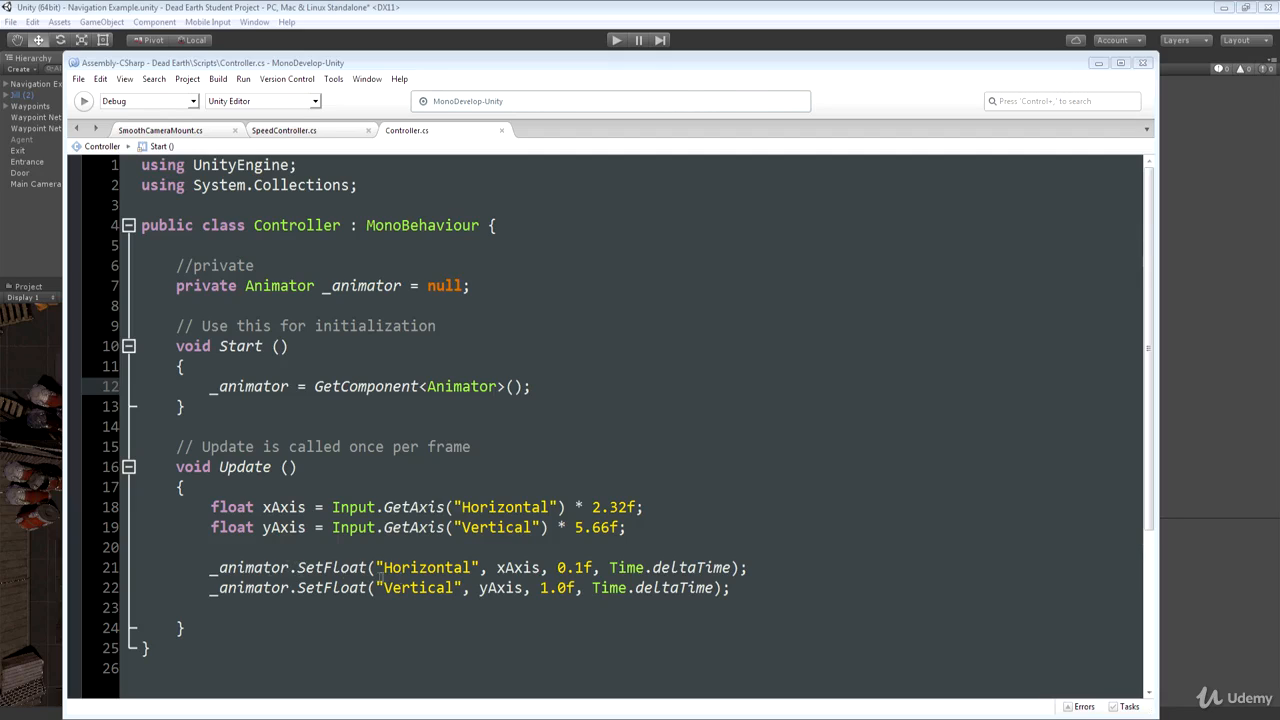
# - Examine the parameter name strings passed to the Horizontal and Vertical SetFloat calls
pyautogui.moveTo(378, 567); pyautogui.dragTo(481, 567)
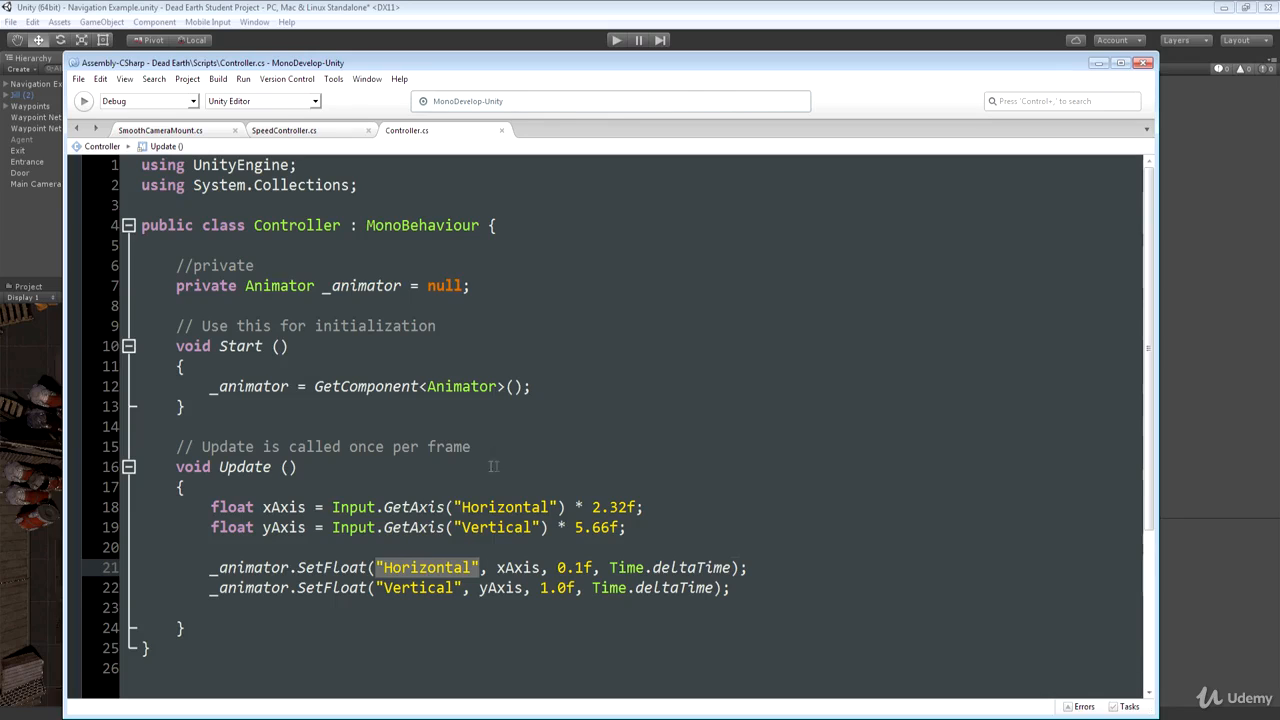
pyautogui.click(381, 588)
pyautogui.moveTo(377, 588); pyautogui.dragTo(461, 588)
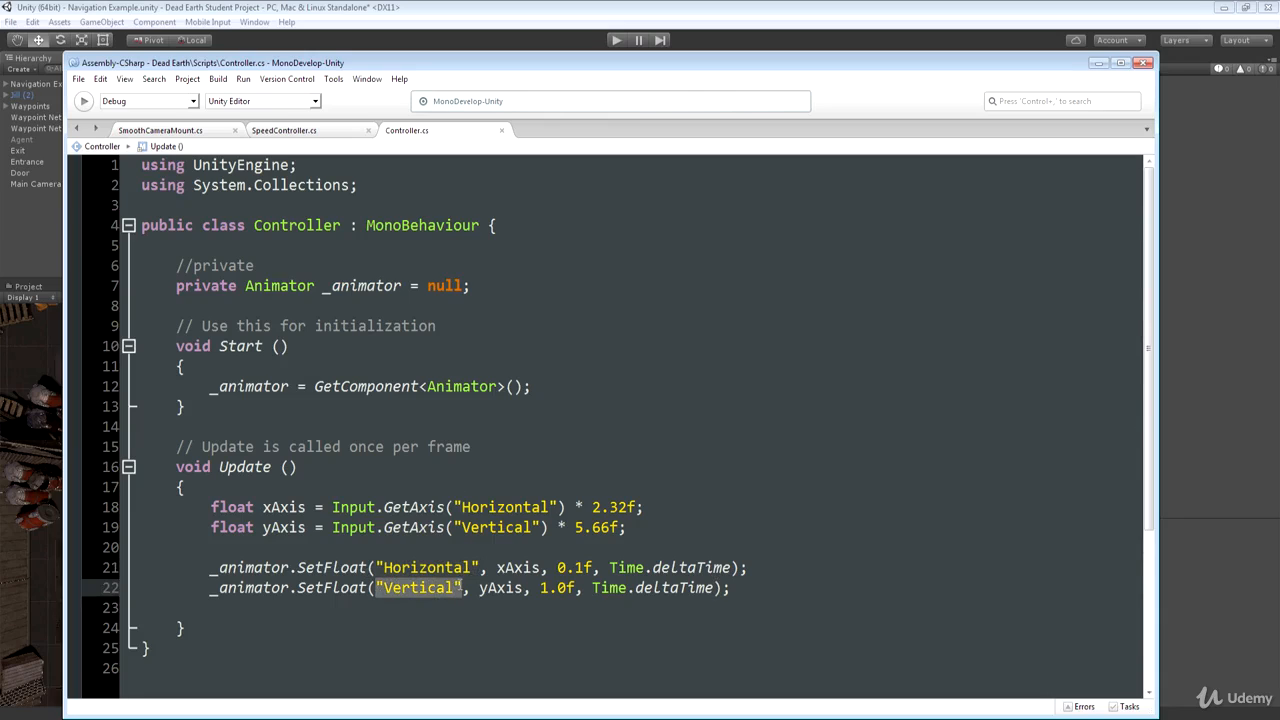
pyautogui.moveTo(473, 567); pyautogui.dragTo(385, 567)
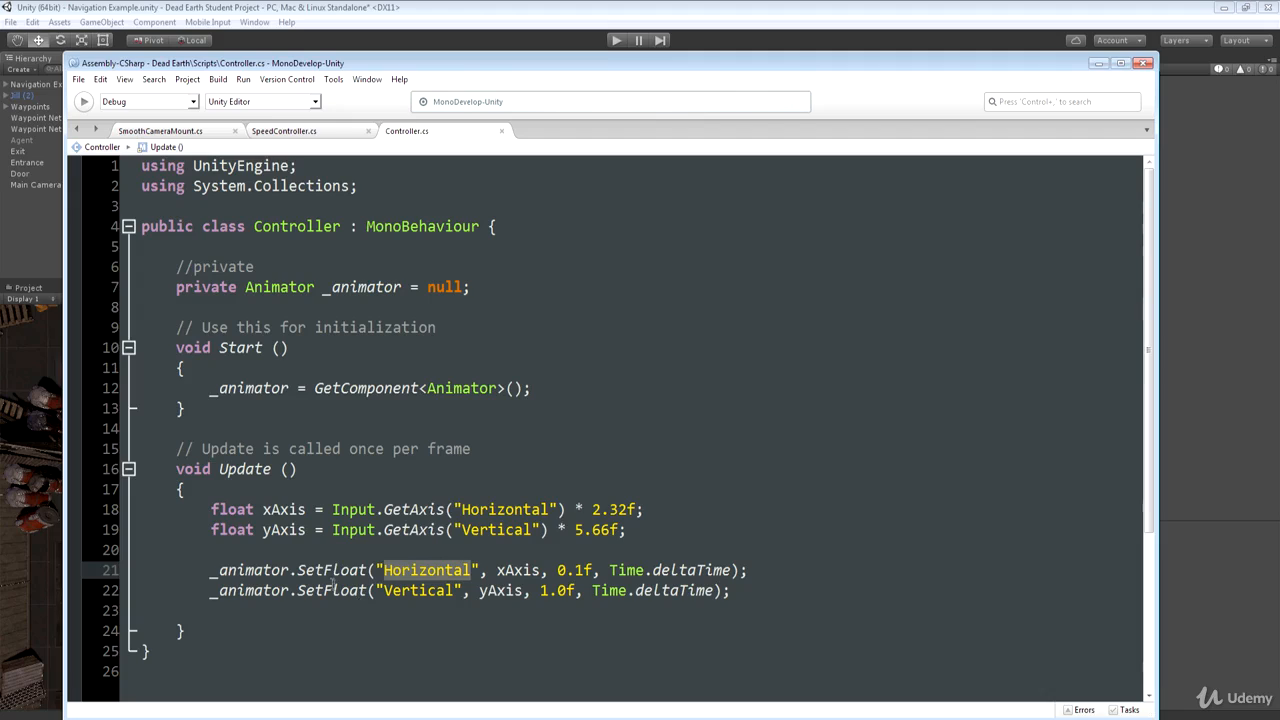
pyautogui.moveTo(444, 523)
pyautogui.moveTo(297, 570); pyautogui.dragTo(483, 570)
# - Declare a private int field _HorizontalHash initialized to 0 below the _animator field
pyautogui.click(188, 300)
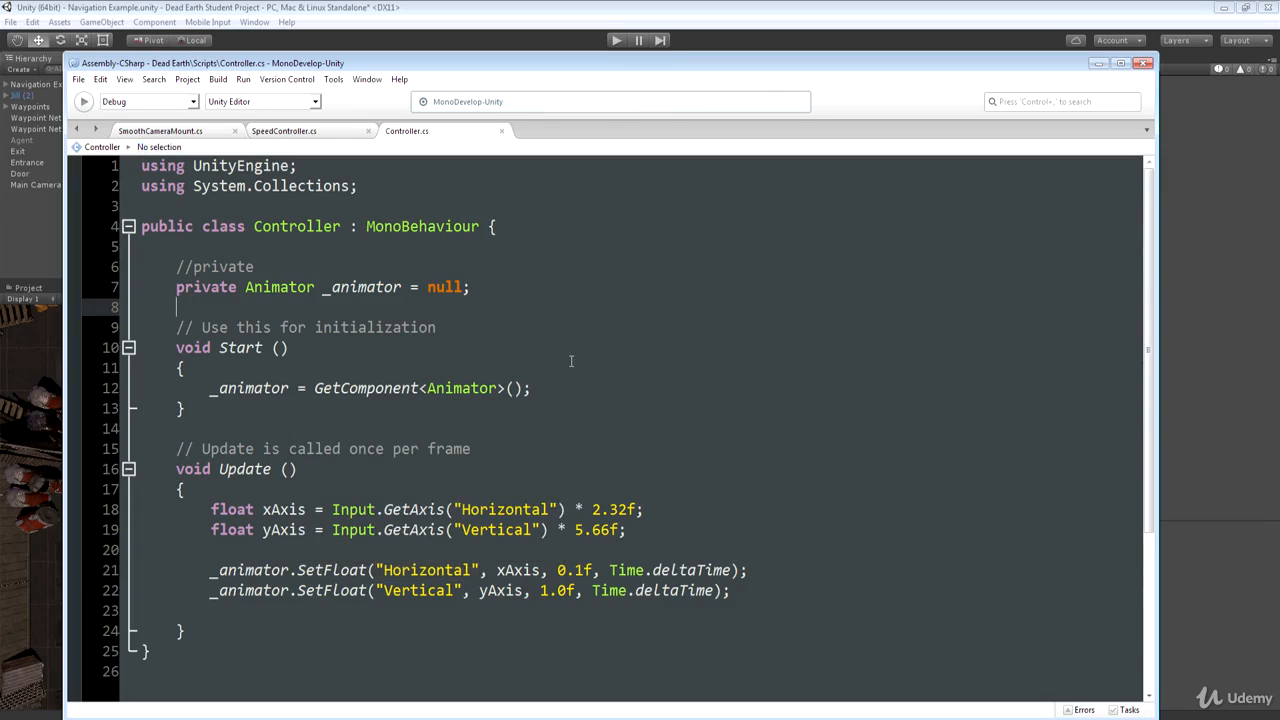
pyautogui.press('Return')
pyautogui.write('priv')
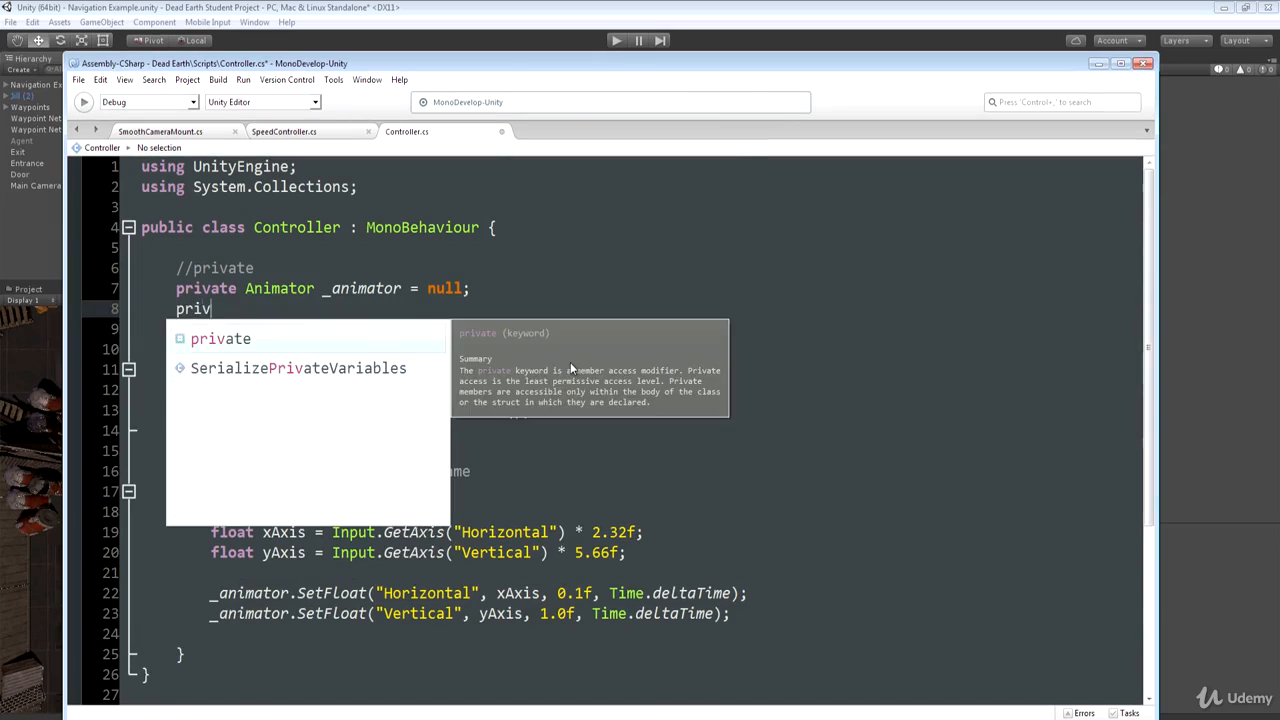
pyautogui.write('ate int')
pyautogui.press('Tab')
pyautogui.press('Tab')
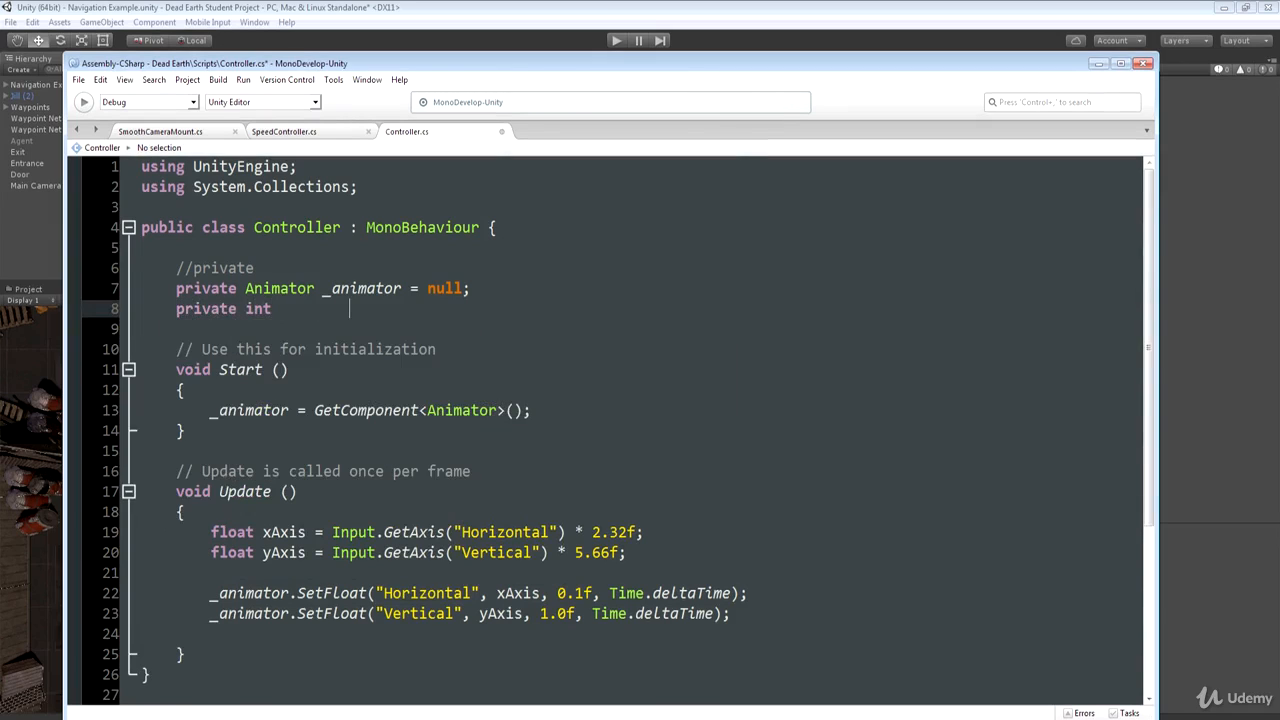
pyautogui.write('_Horzi')
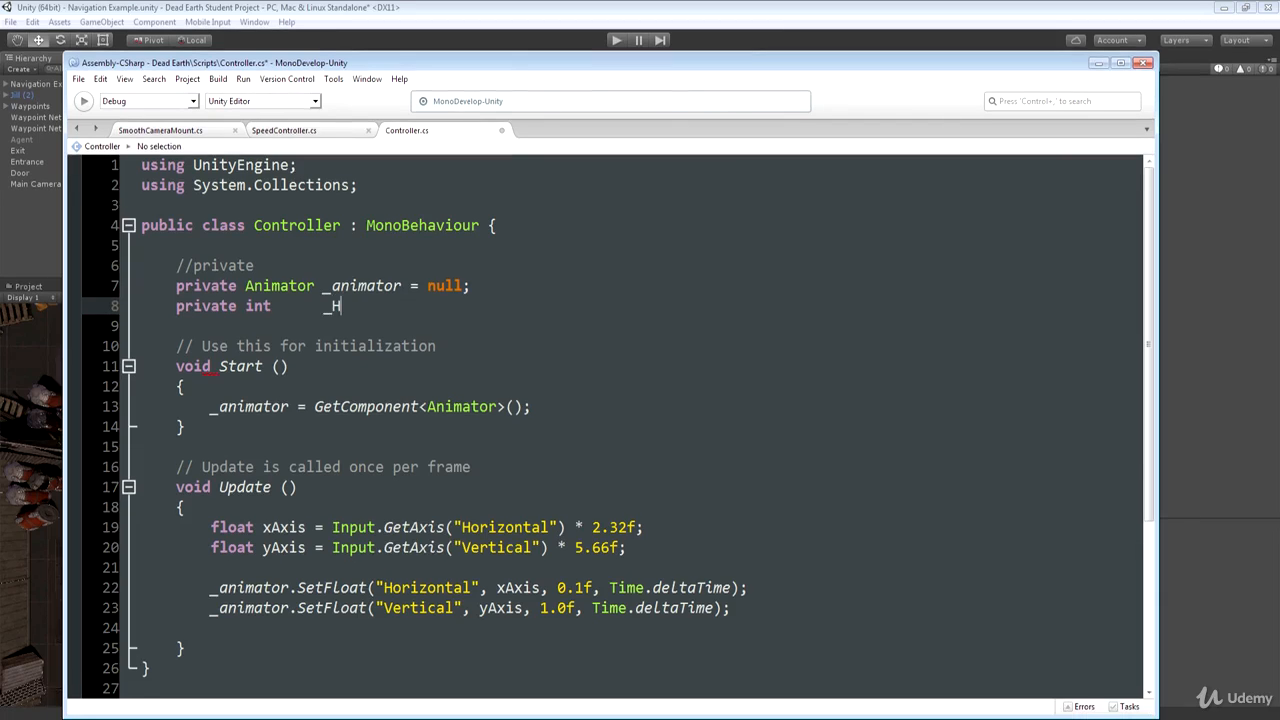
pyautogui.press('BackSpace')
pyautogui.press('BackSpace')
pyautogui.write('izontalHash = 0;')
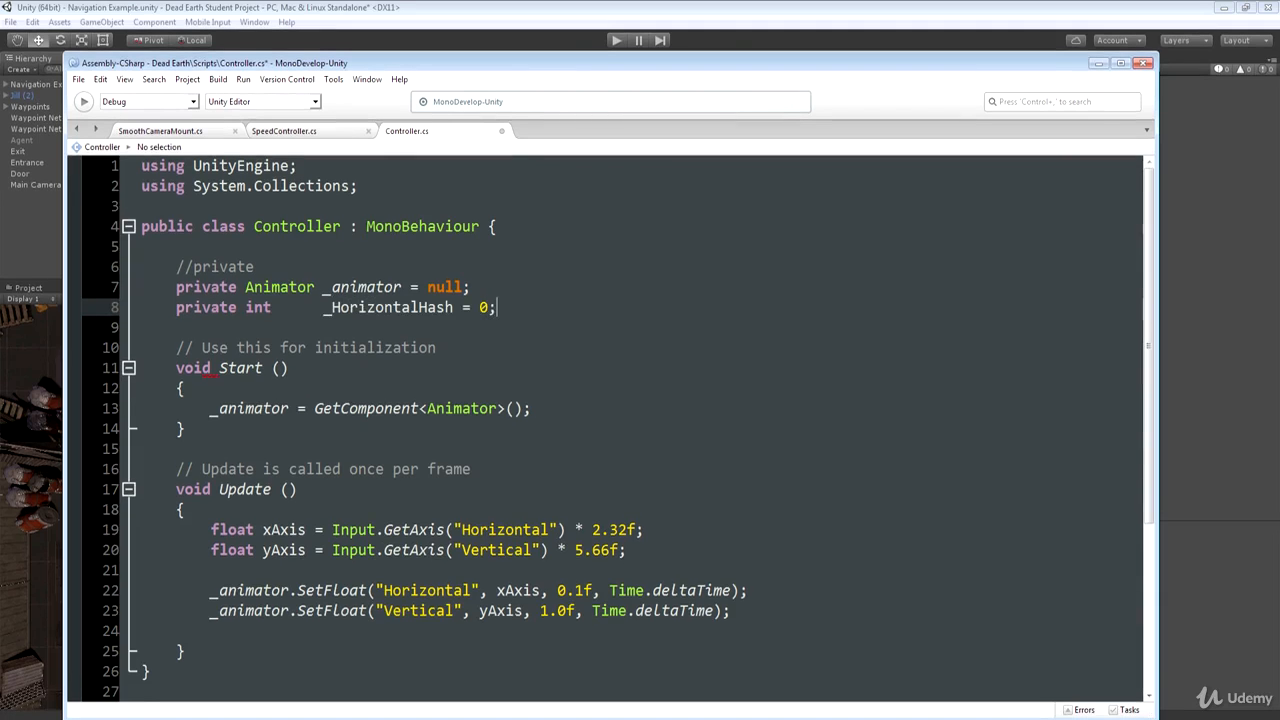
# - Declare a second private int field _VerticalHash initialized to 0 below the horizontal hash field
pyautogui.press('Return')
pyautogui.write('private int')
pyautogui.press('Tab')
pyautogui.press('Tab')
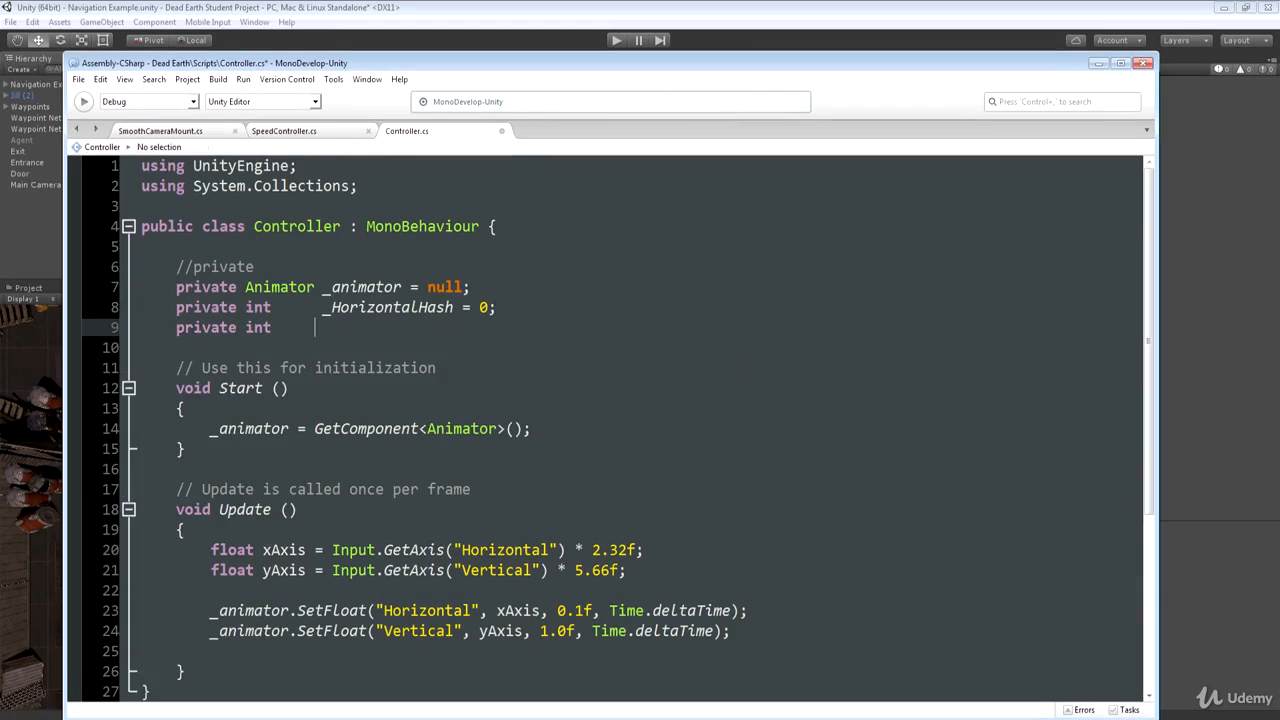
pyautogui.write('_Vert')
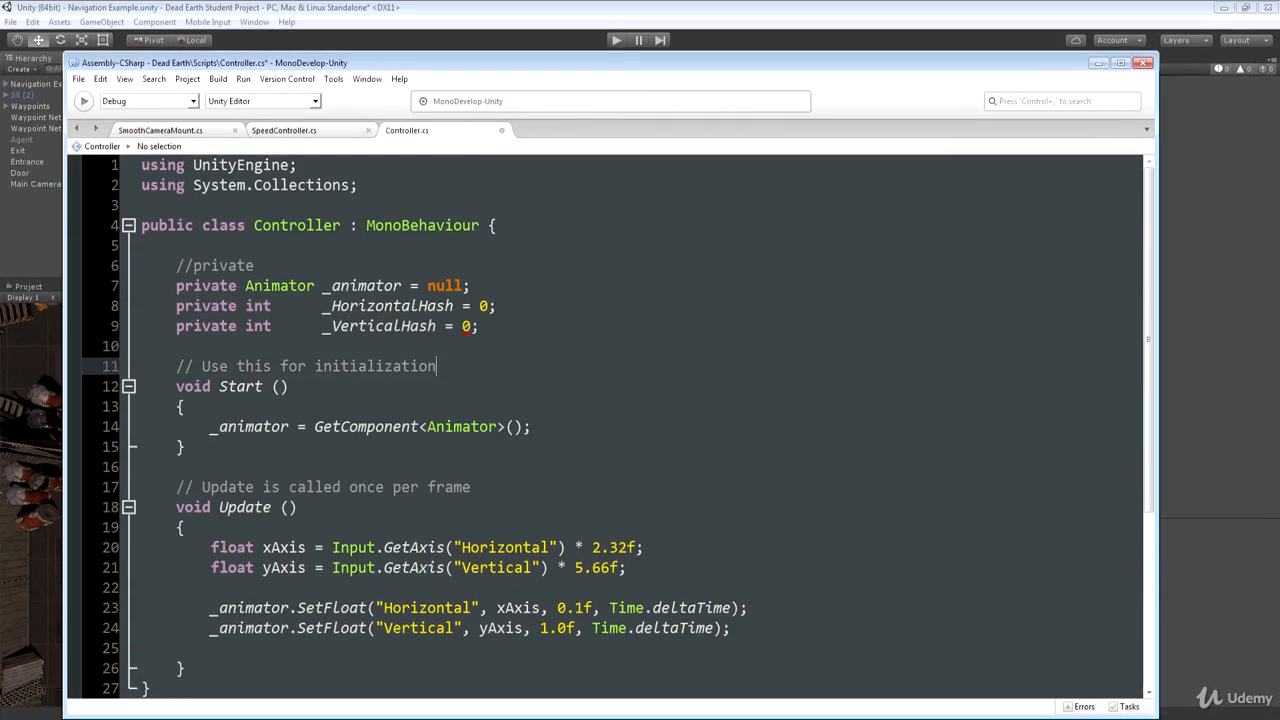
# - In Start, add an Animator.StringToHash("Horizontal") call below the GetComponent line
pyautogui.press('Down')
pyautogui.press('Down')
pyautogui.press('Down')
pyautogui.press('Down')
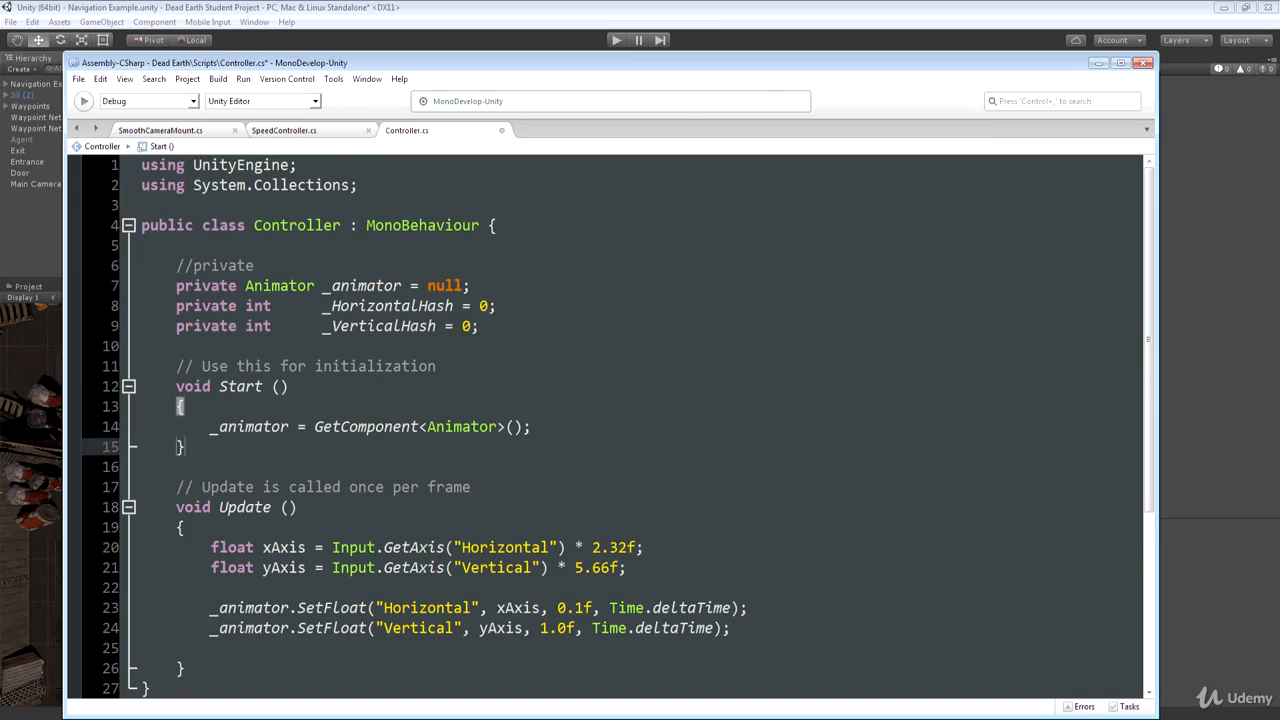
pyautogui.press('Left')
pyautogui.press('Left')
pyautogui.press('Left')
pyautogui.press('Left')
pyautogui.press('Right')
pyautogui.press('Right')
pyautogui.press('Left')
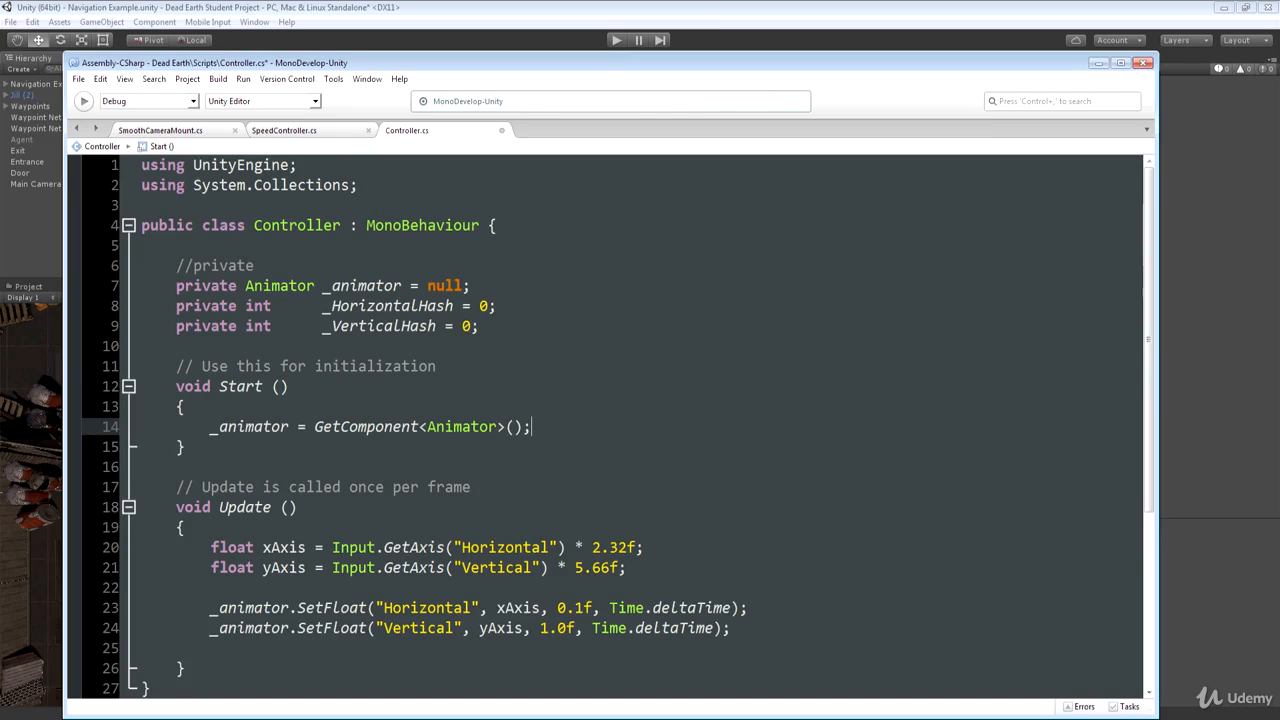
pyautogui.press('Return')
pyautogui.write('A')
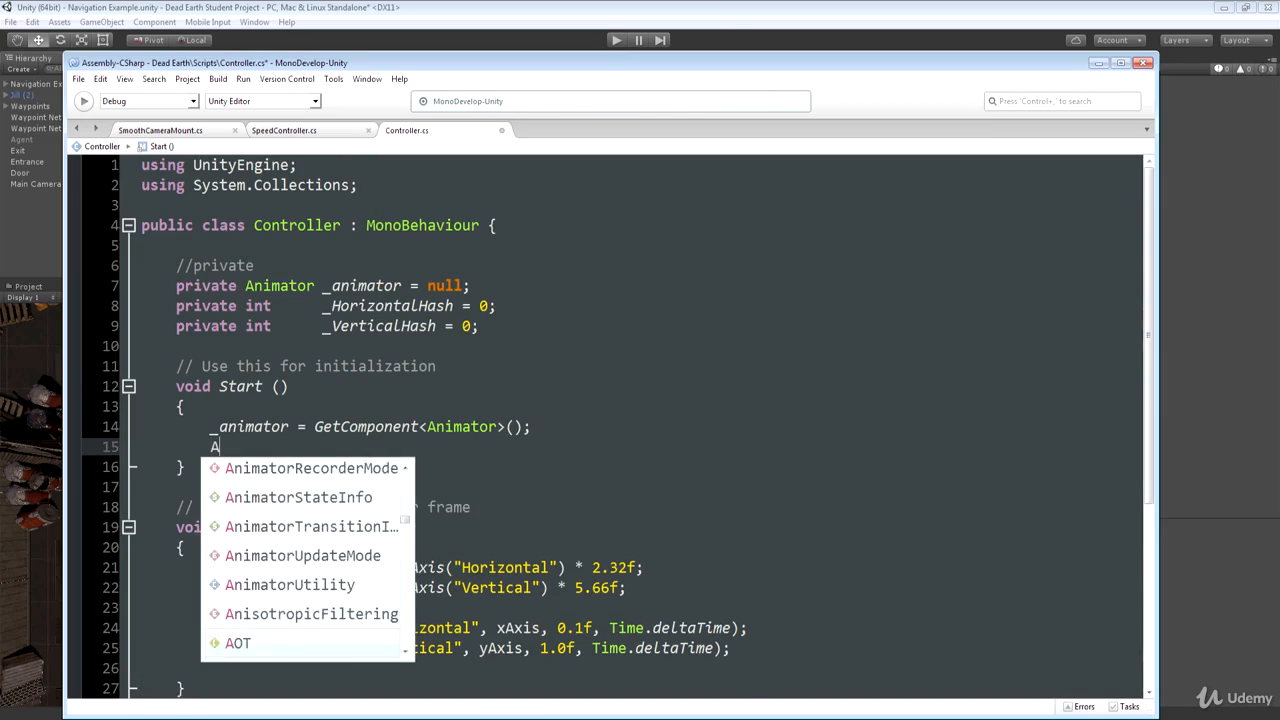
pyautogui.write('nimator.str')
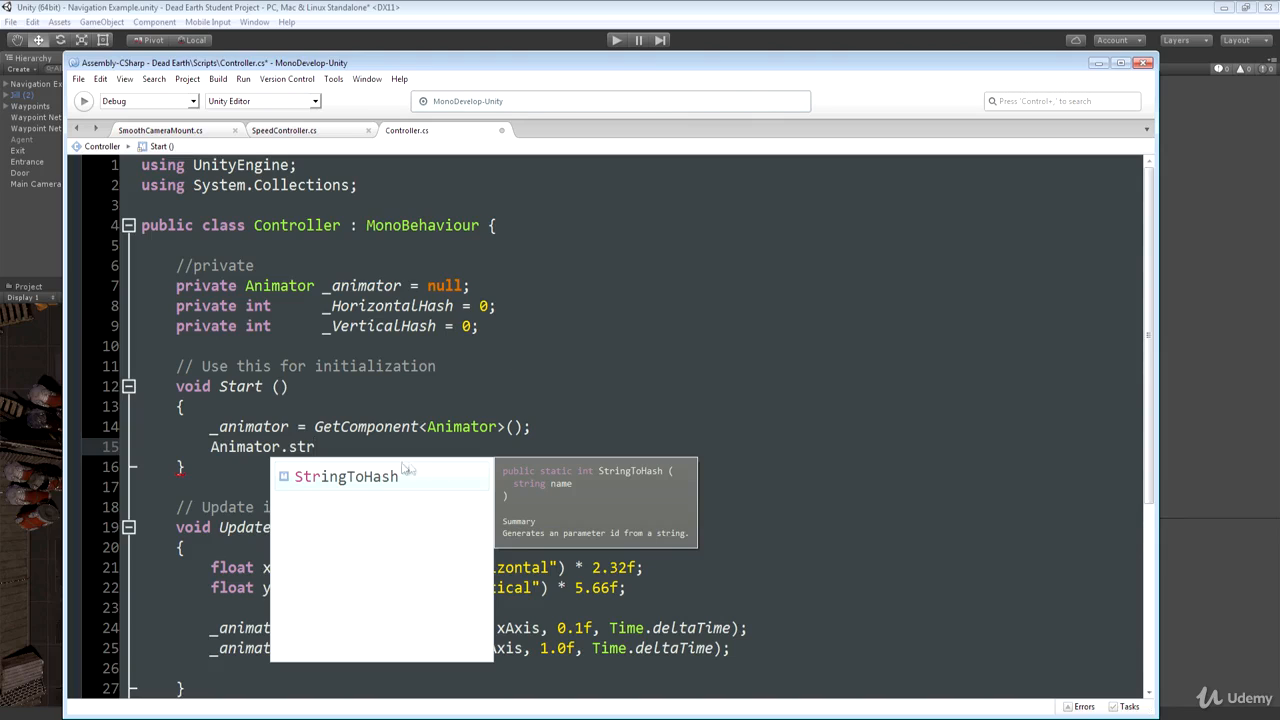
pyautogui.press('Return')
pyautogui.write('(')
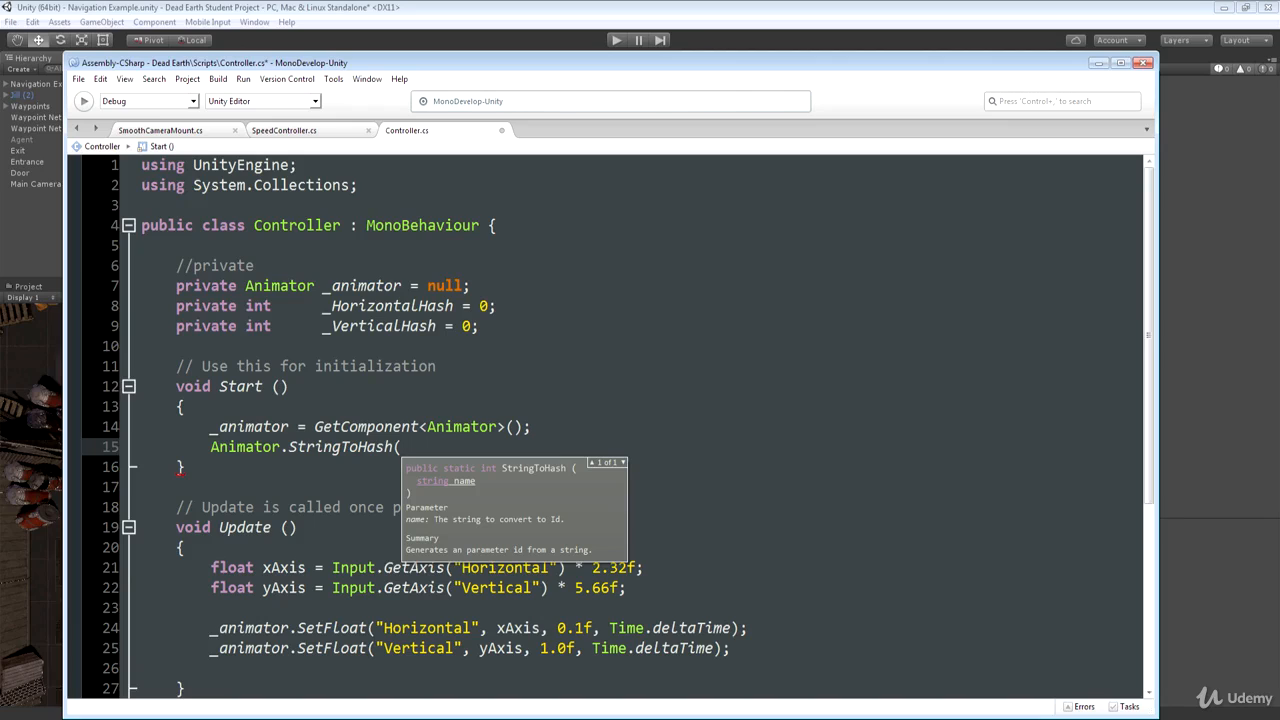
pyautogui.write('"Horizontal");')
pyautogui.press('Home')
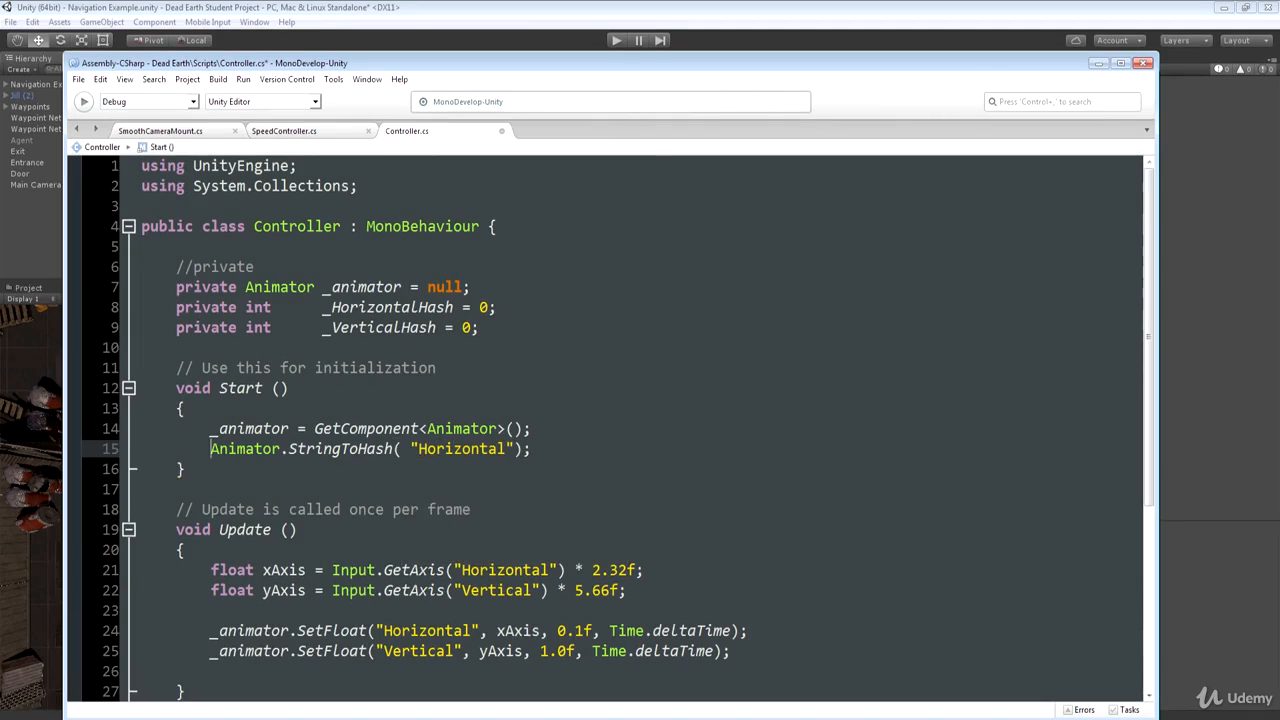
# - Rename the two hash fields to start lowercase, as _horizontalHash and _verticalHash
pyautogui.click(332, 307)
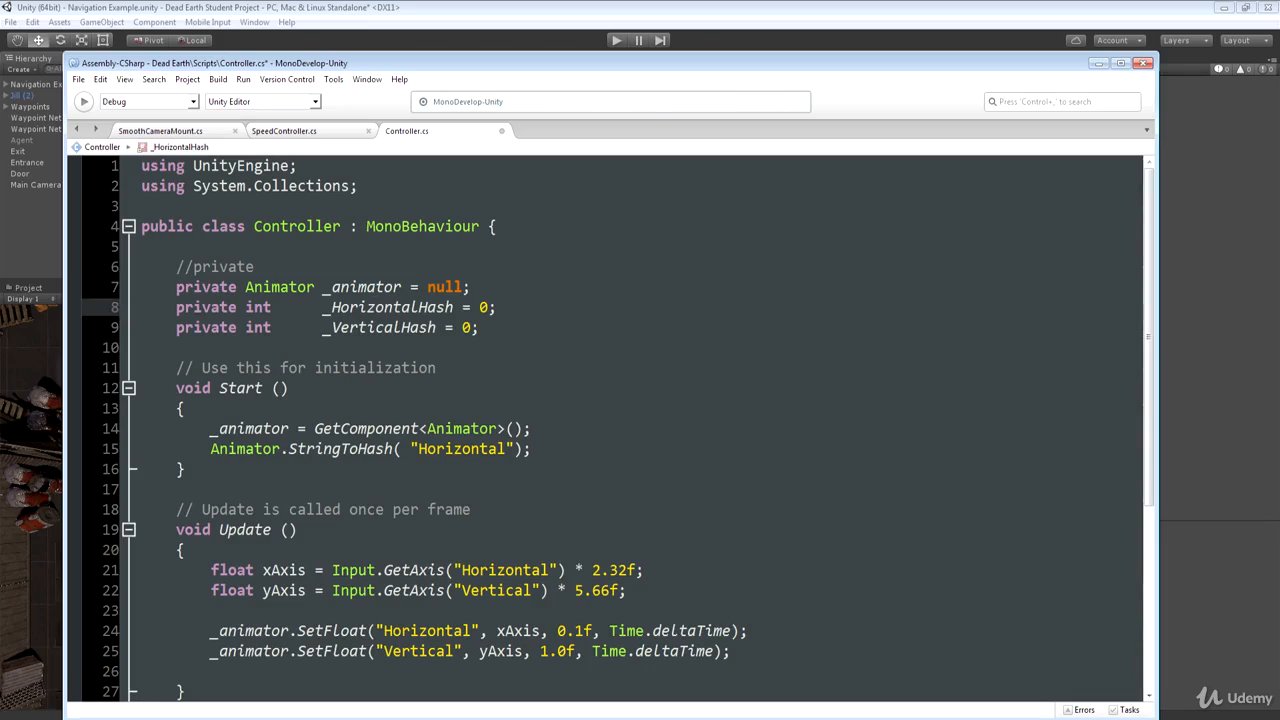
pyautogui.press('BackSpace')
pyautogui.write('h')
pyautogui.press('Down')
pyautogui.press('BackSpace')
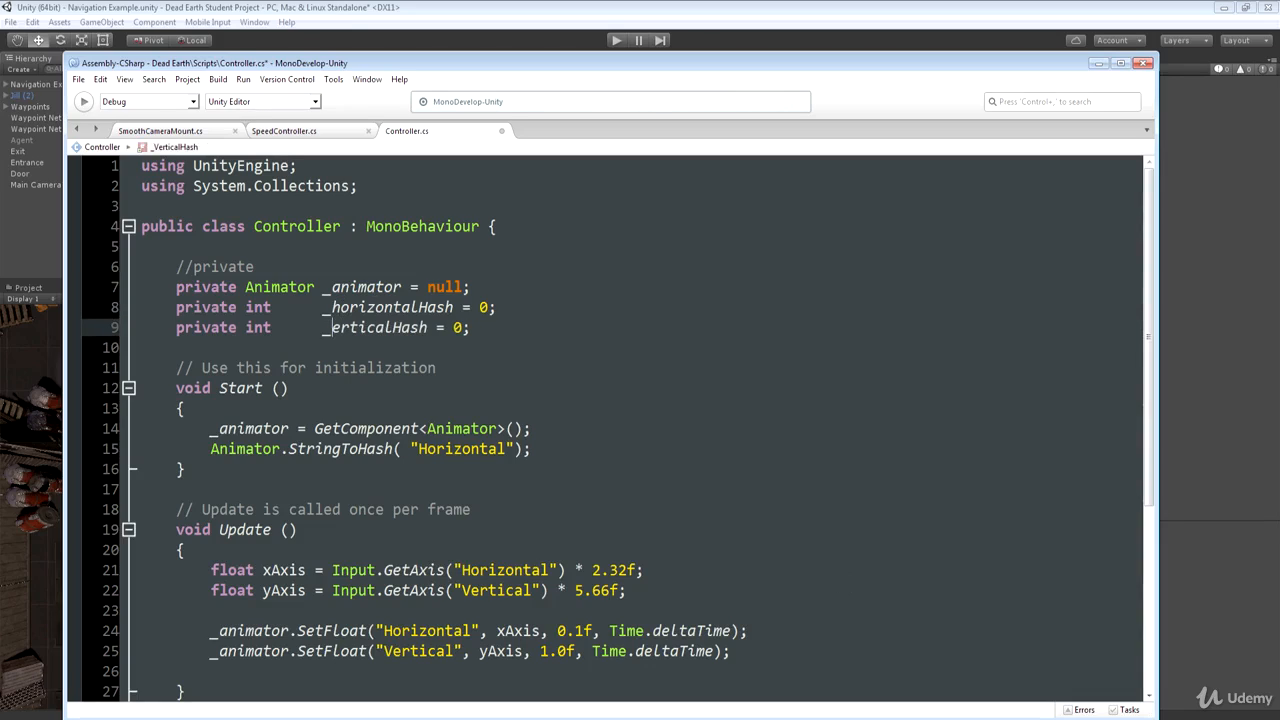
pyautogui.write('v')
# - Assign the result of the StringToHash("Horizontal") call in Start to _horizontalHash
pyautogui.press('Down')
pyautogui.press('Down')
pyautogui.press('Down')
pyautogui.press('Down')
pyautogui.press('Down')
pyautogui.click(211, 449)
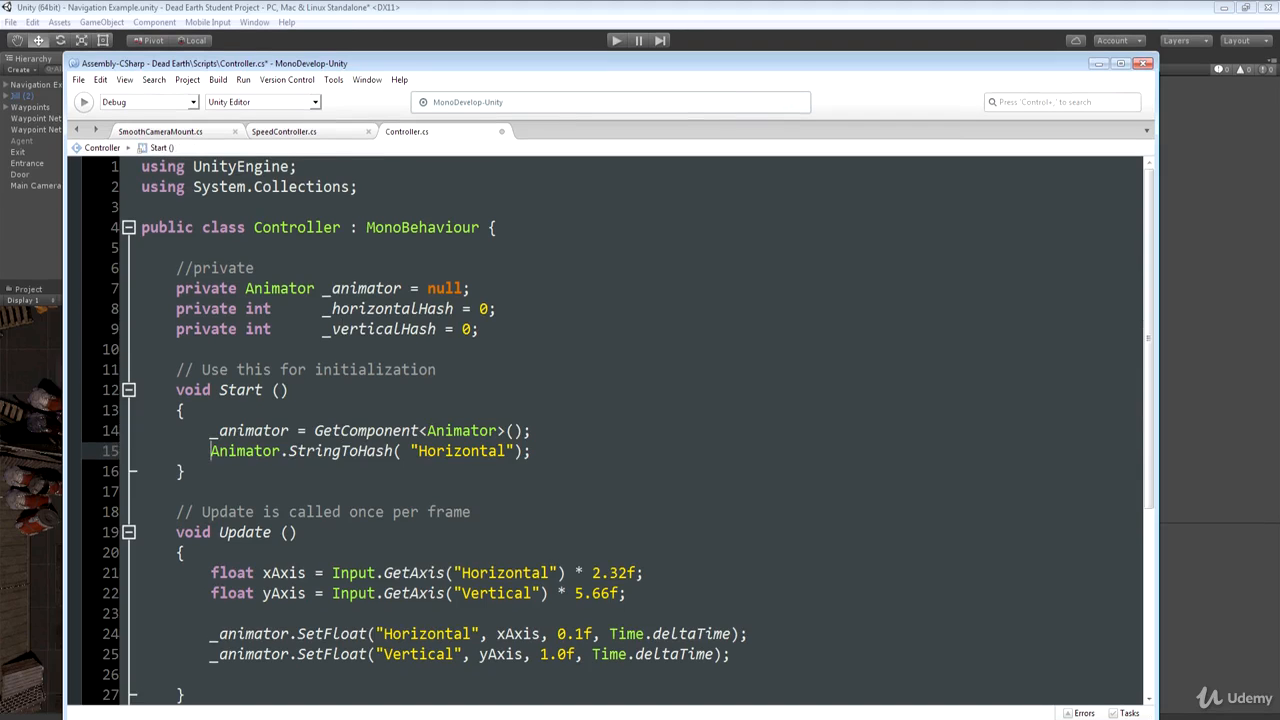
pyautogui.write('_')
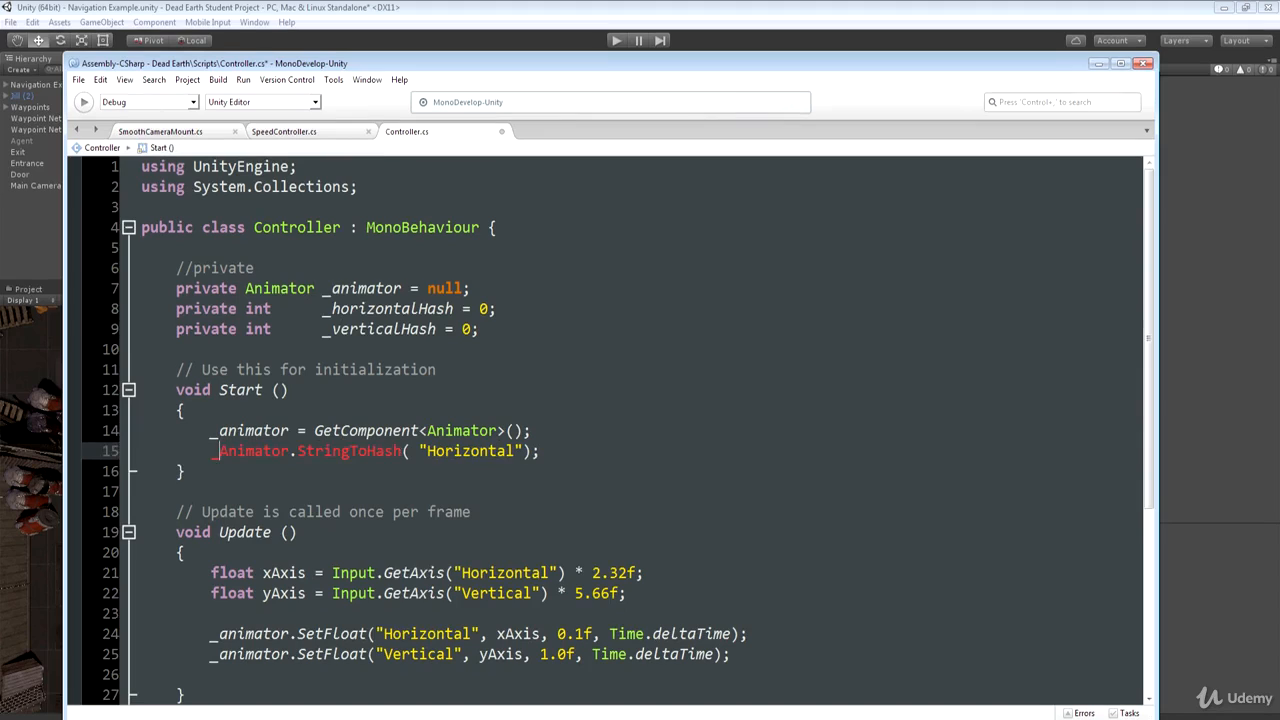
pyautogui.write('horizontalHash =')
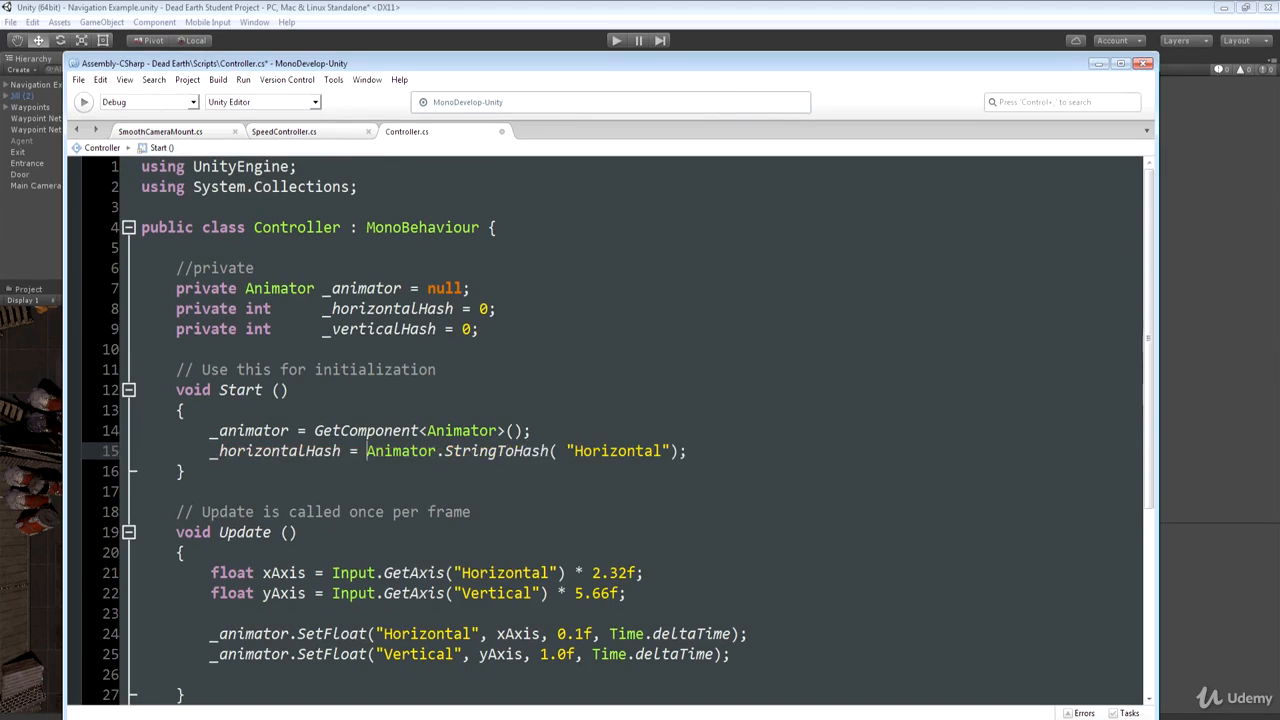
# - Add the line _verticalHash = Animator.StringToHash("Vertical"); in Start below the horizontal hash assignment
pyautogui.click(710, 451)
pyautogui.press('Return')
pyautogui.write('_vert')
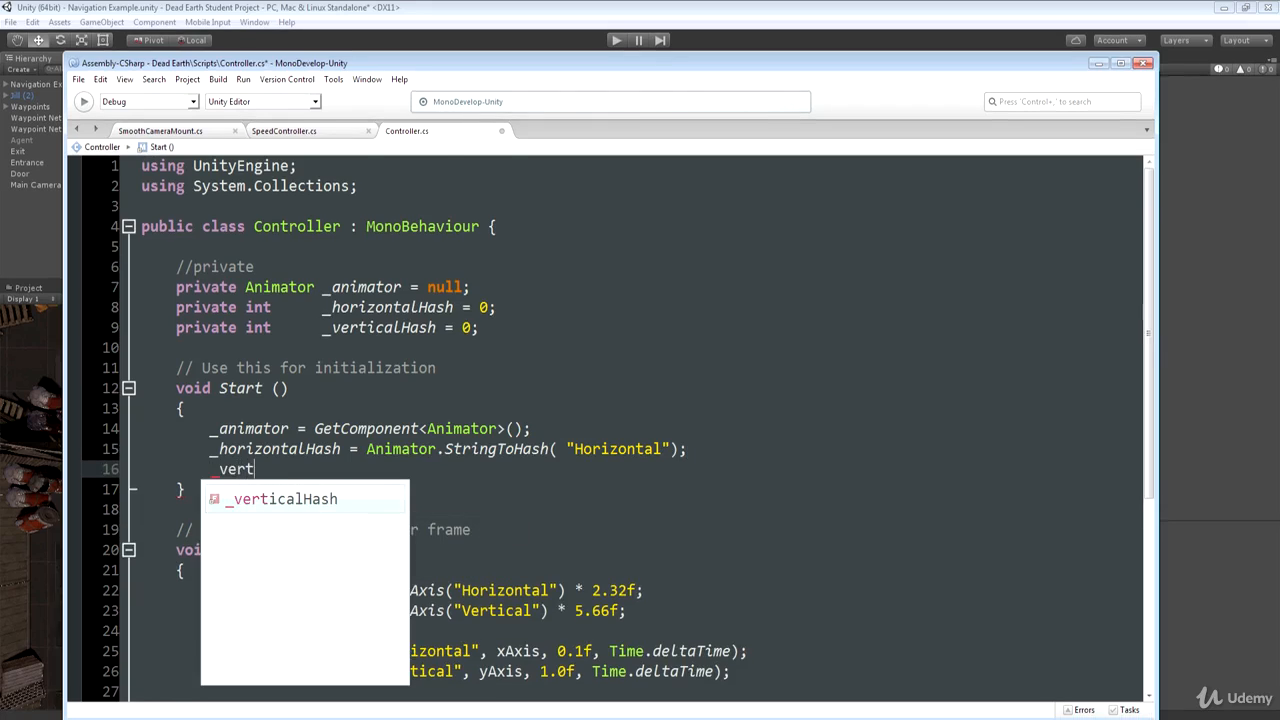
pyautogui.write('icalHash')
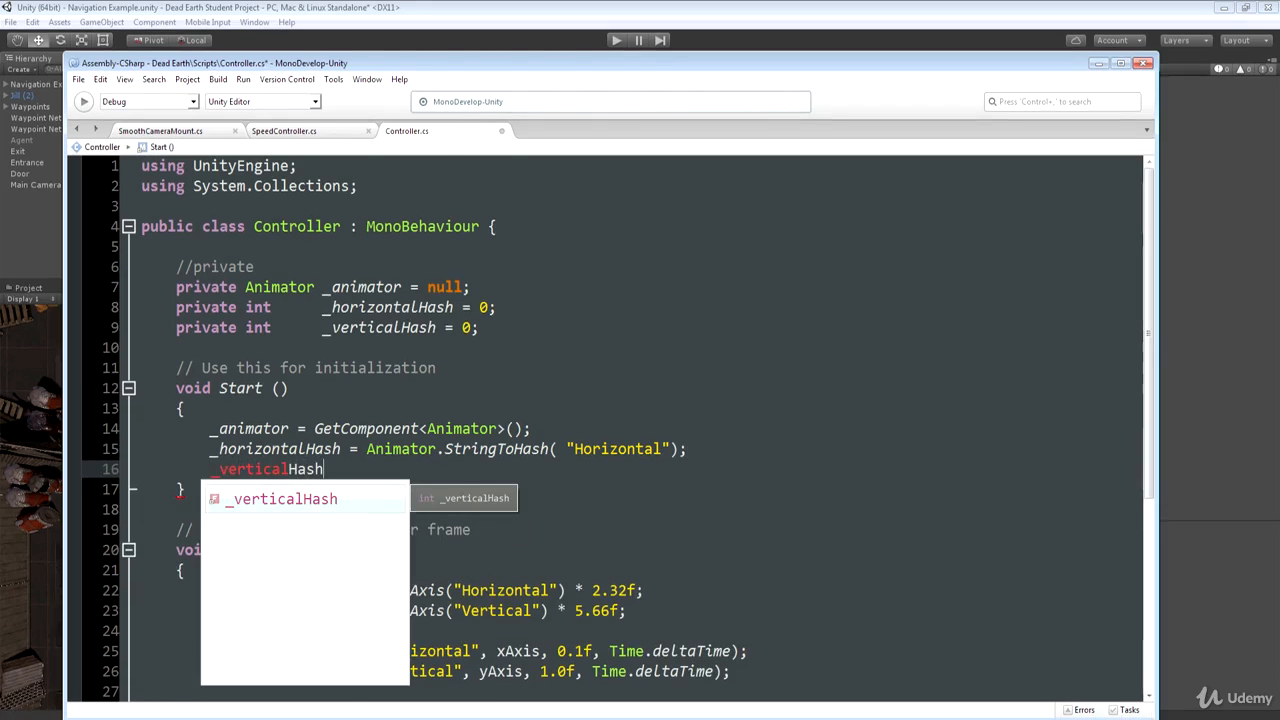
pyautogui.write(' = Animator')
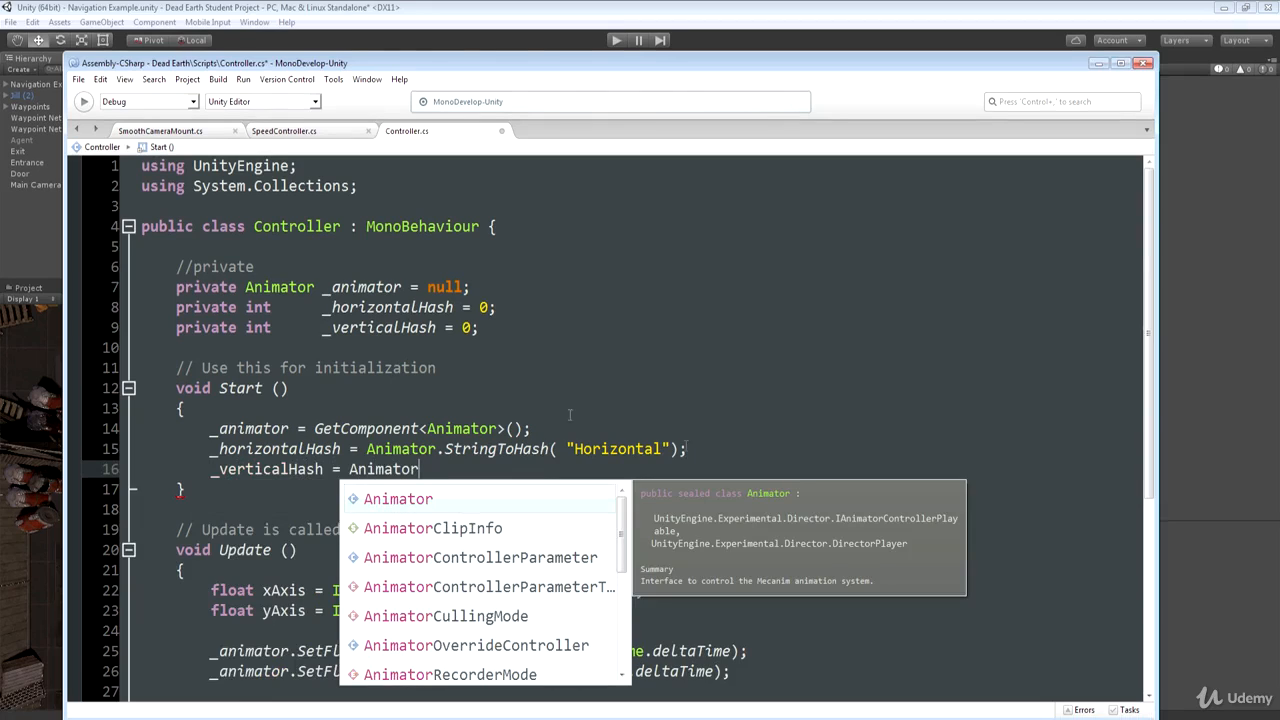
pyautogui.click(340, 290)
pyautogui.click(420, 469)
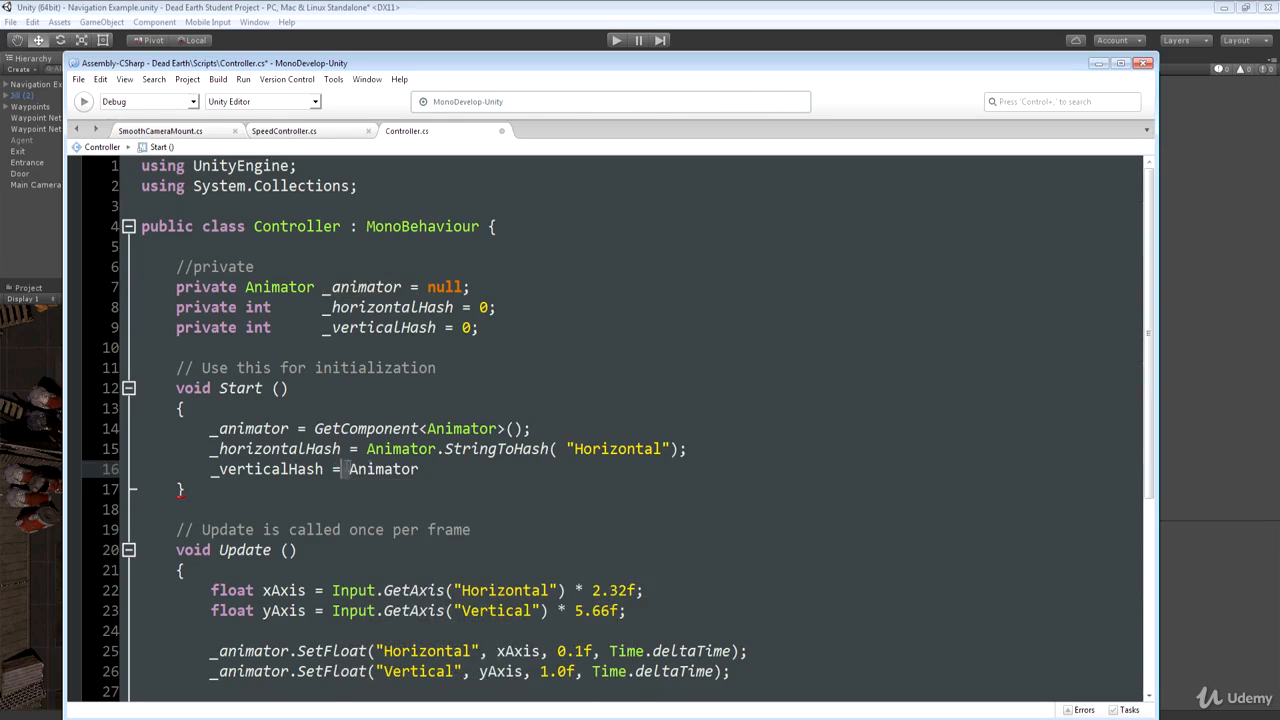
pyautogui.write('.StringToHash')
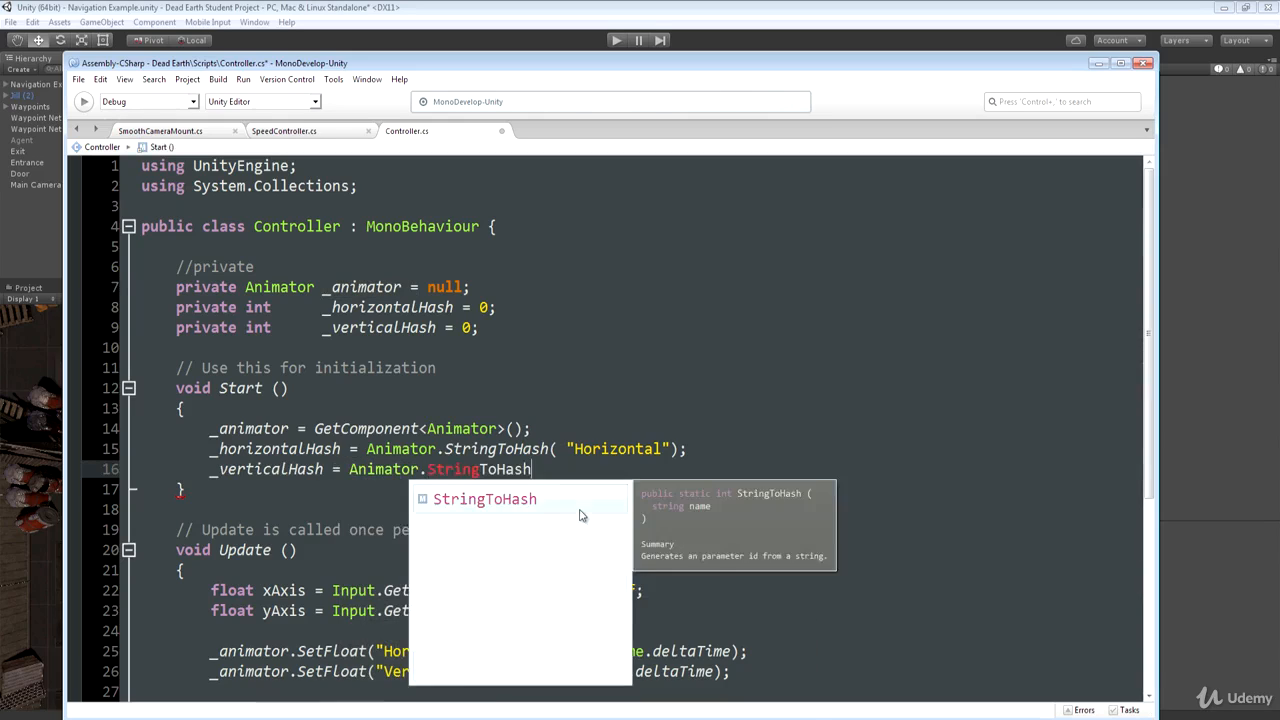
pyautogui.write('("Vertical");')
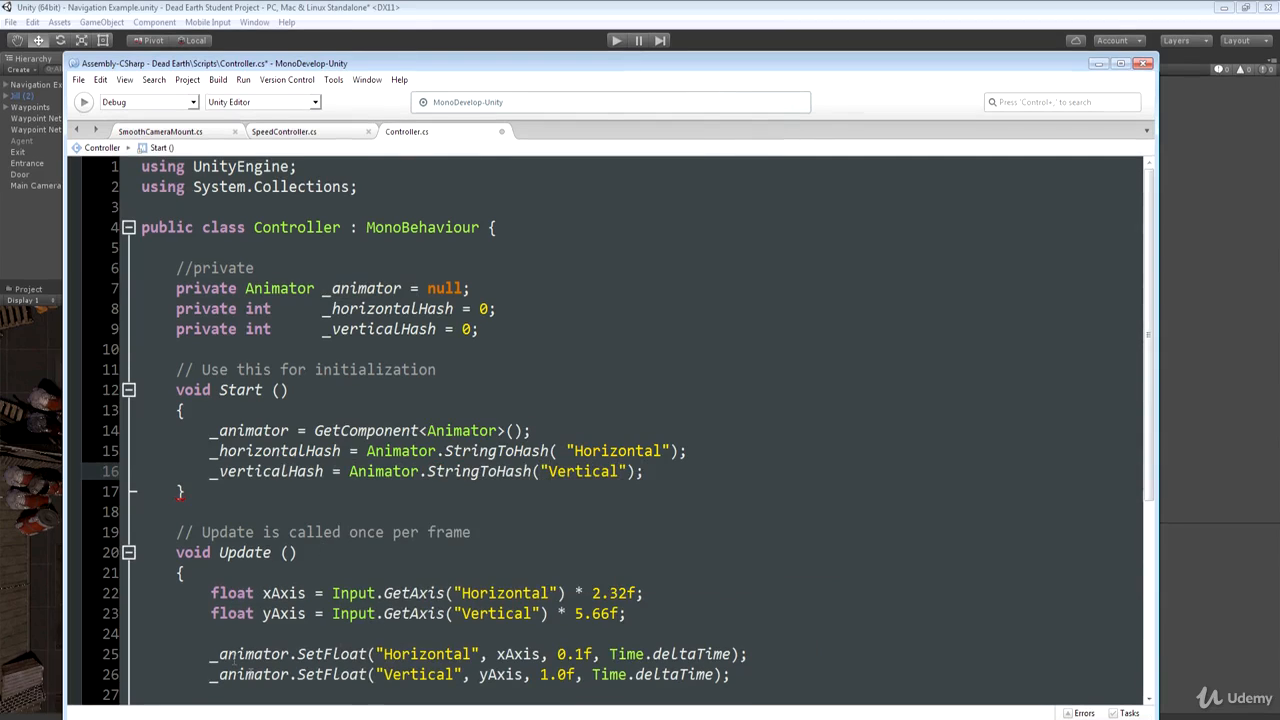
# - Replace the "Horizontal" string in the first SetFloat call with _horizontalHash
pyautogui.click(405, 654)
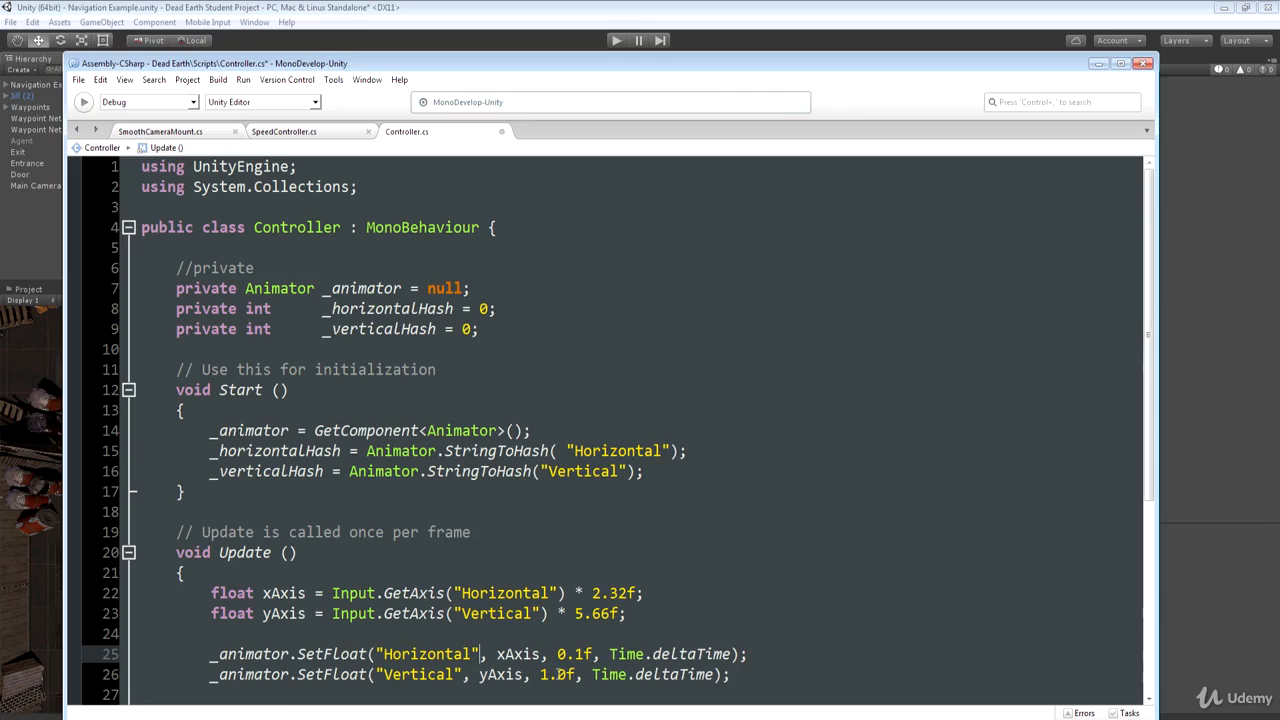
pyautogui.press('BackSpace')
pyautogui.press('BackSpace')
pyautogui.press('BackSpace')
pyautogui.press('BackSpace')
pyautogui.press('BackSpace')
pyautogui.press('BackSpace')
pyautogui.press('BackSpace')
pyautogui.press('BackSpace')
pyautogui.press('BackSpace')
pyautogui.press('BackSpace')
pyautogui.press('BackSpace')
pyautogui.press('BackSpace')
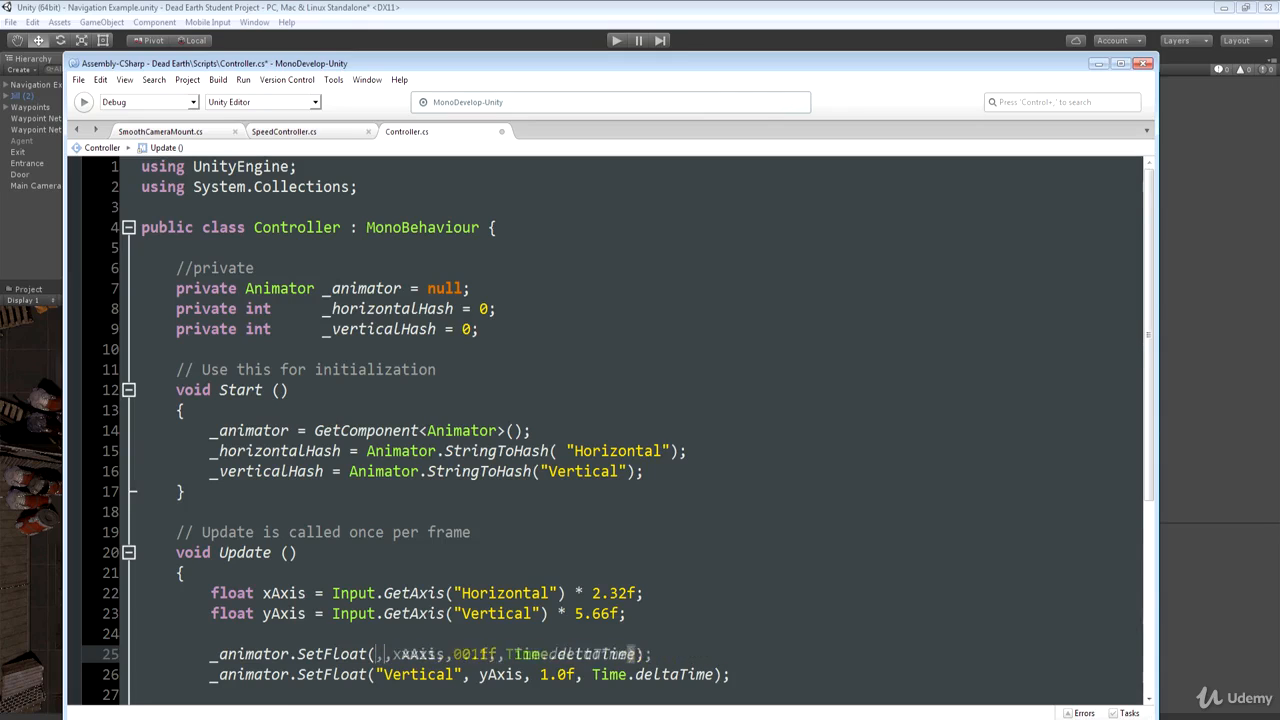
pyautogui.write('_')
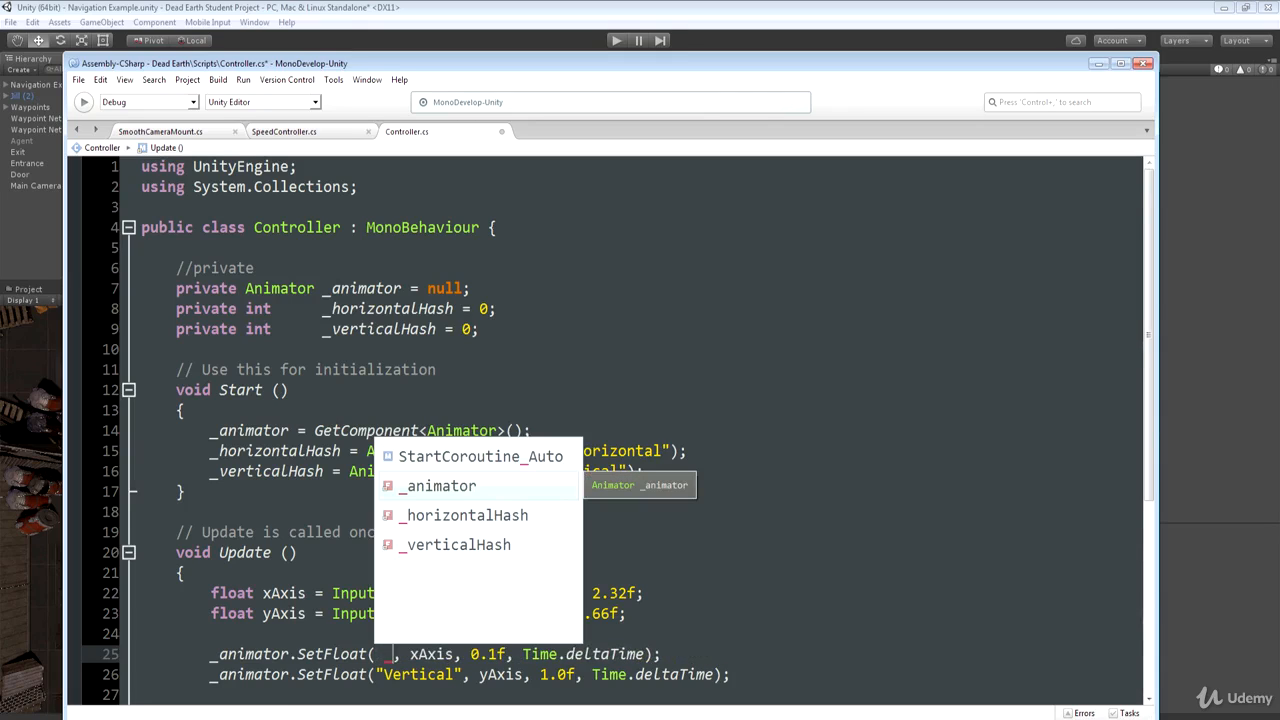
pyautogui.write('h')
pyautogui.press('Return')
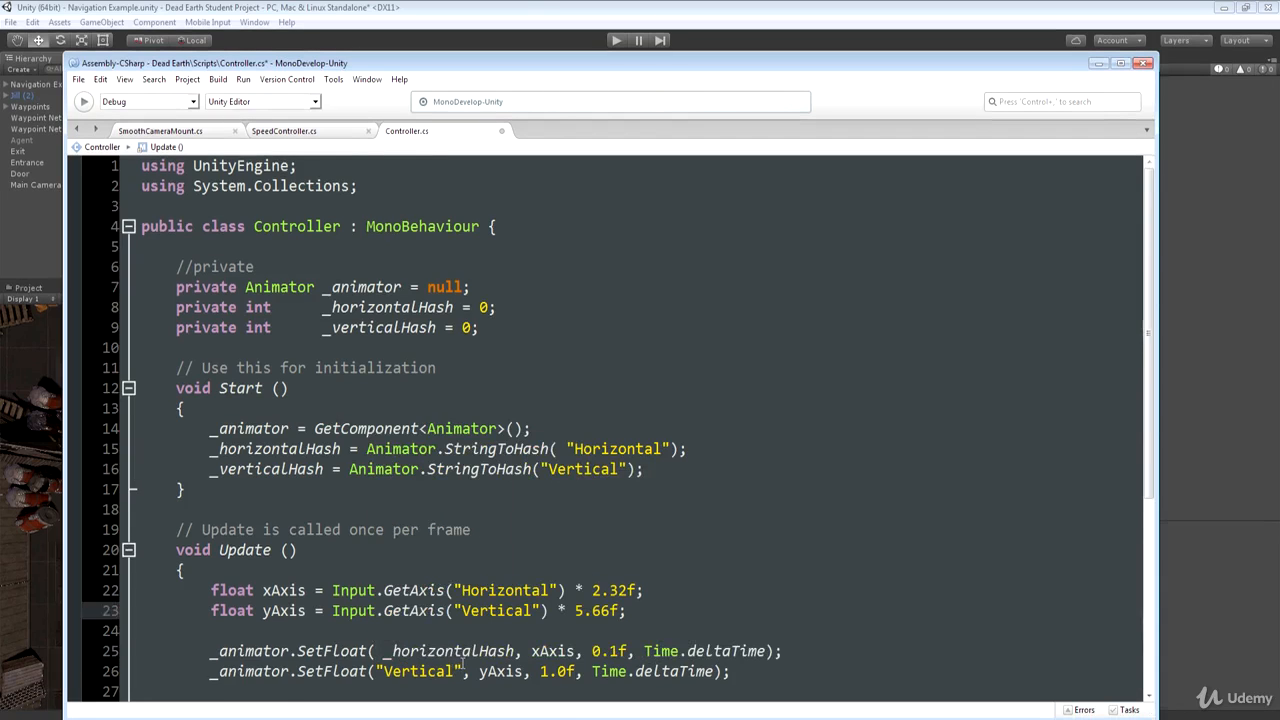
# - Replace the "Vertical" string in the second SetFloat call with _verticalHash
pyautogui.click(453, 672)
pyautogui.press('BackSpace')
pyautogui.press('BackSpace')
pyautogui.press('BackSpace')
pyautogui.press('BackSpace')
pyautogui.press('BackSpace')
pyautogui.press('BackSpace')
pyautogui.press('BackSpace')
pyautogui.press('BackSpace')
pyautogui.press('BackSpace')
pyautogui.press('BackSpace')
pyautogui.write('_v')
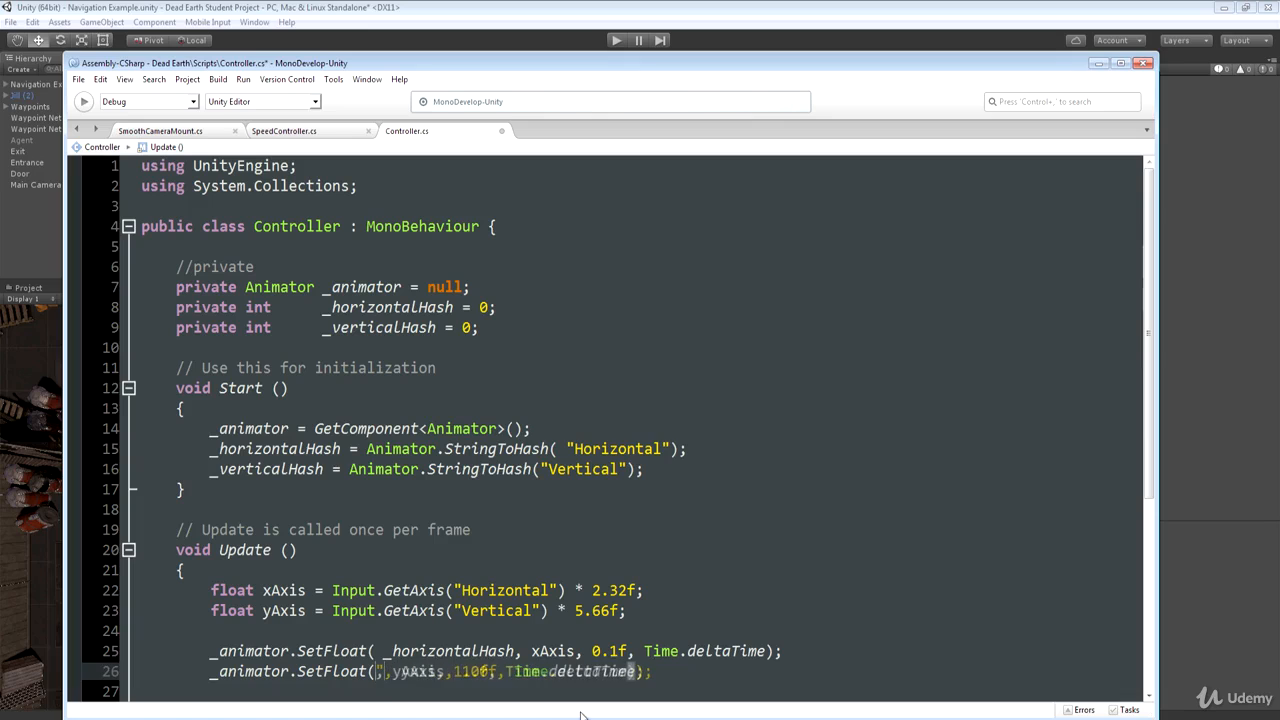
pyautogui.press('Return')
pyautogui.click(843, 600)
pyautogui.scroll(-3, 455, 472)
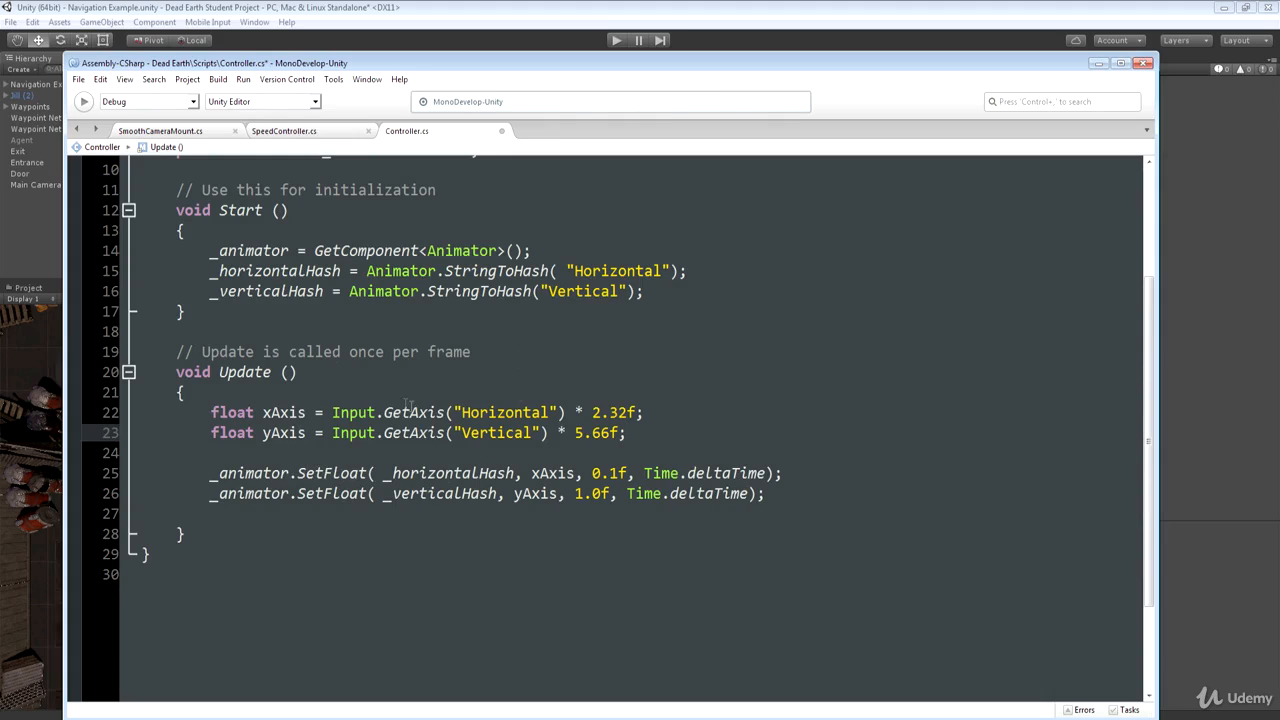
# - Check the _horizontalHash argument in the first SetFloat call and save the Controller script
pyautogui.doubleClick(514, 473)
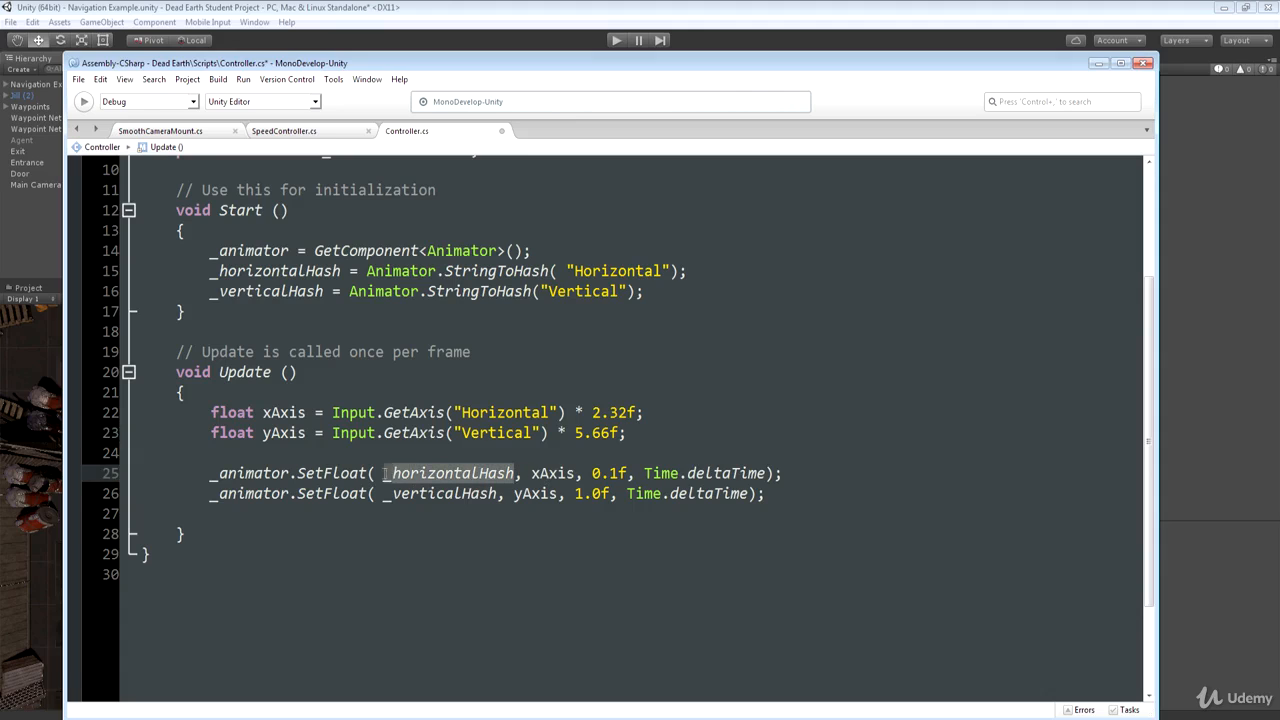
pyautogui.scroll(1, 453, 328)
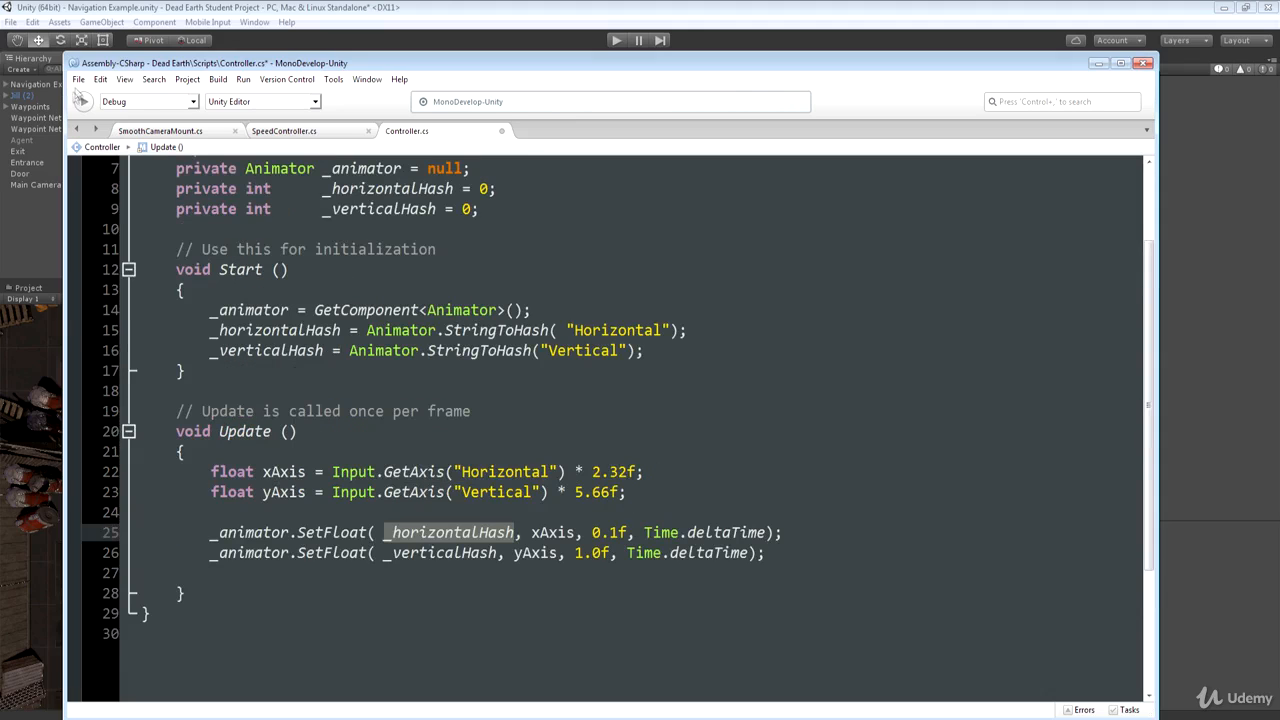
pyautogui.click(78, 79)
pyautogui.click(99, 139)
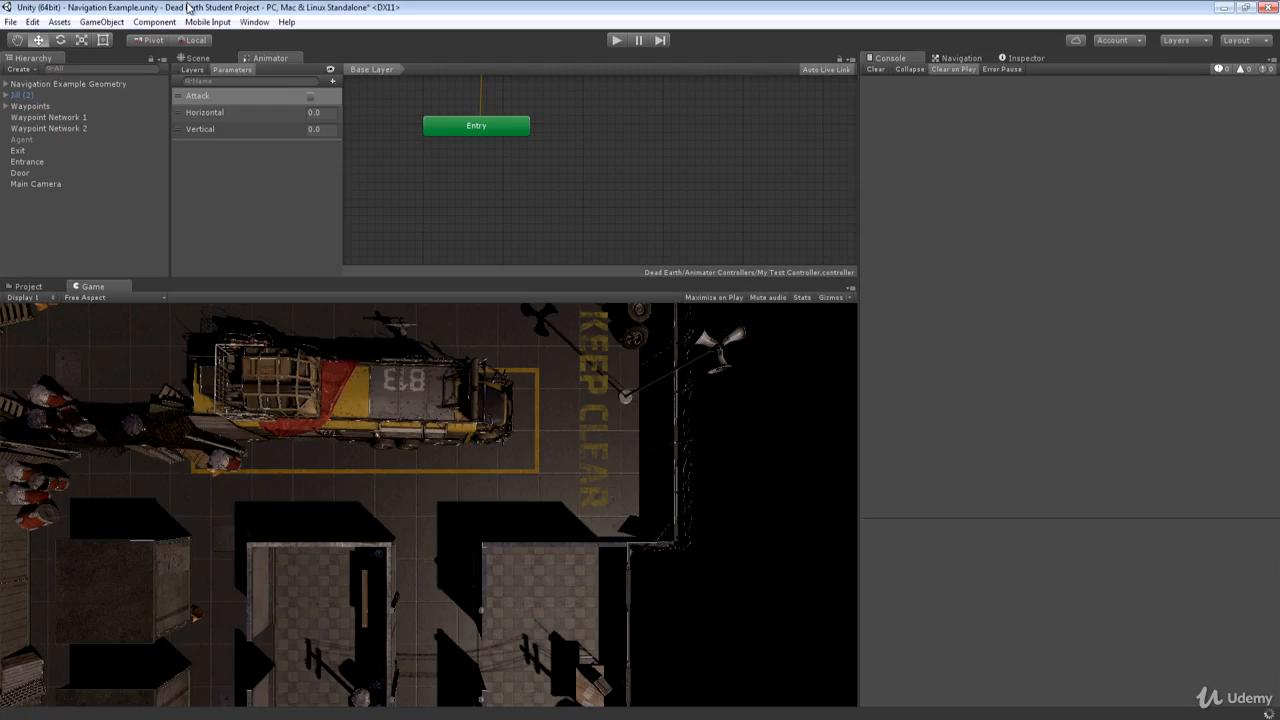
# - Switch to Unity, run the scene to test Jill's movement, and stop Play mode
pyautogui.click(187, 7)
pyautogui.click(616, 40)
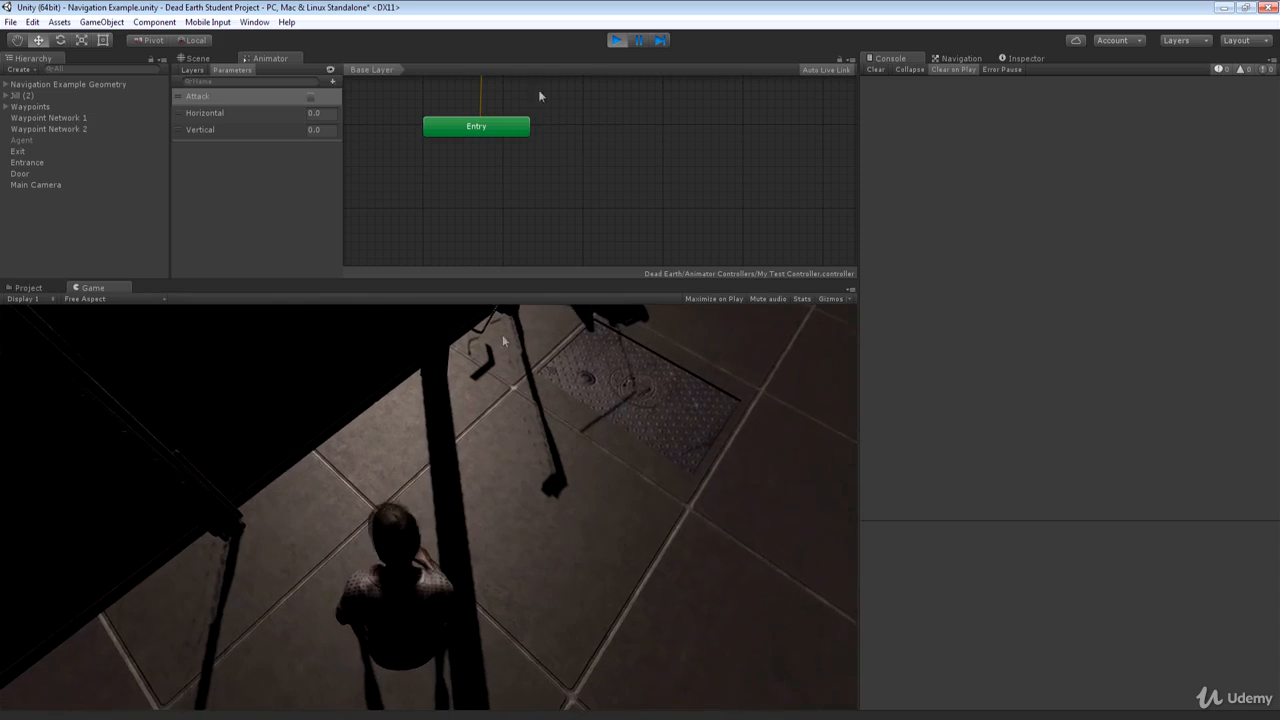
pyautogui.click(617, 41)
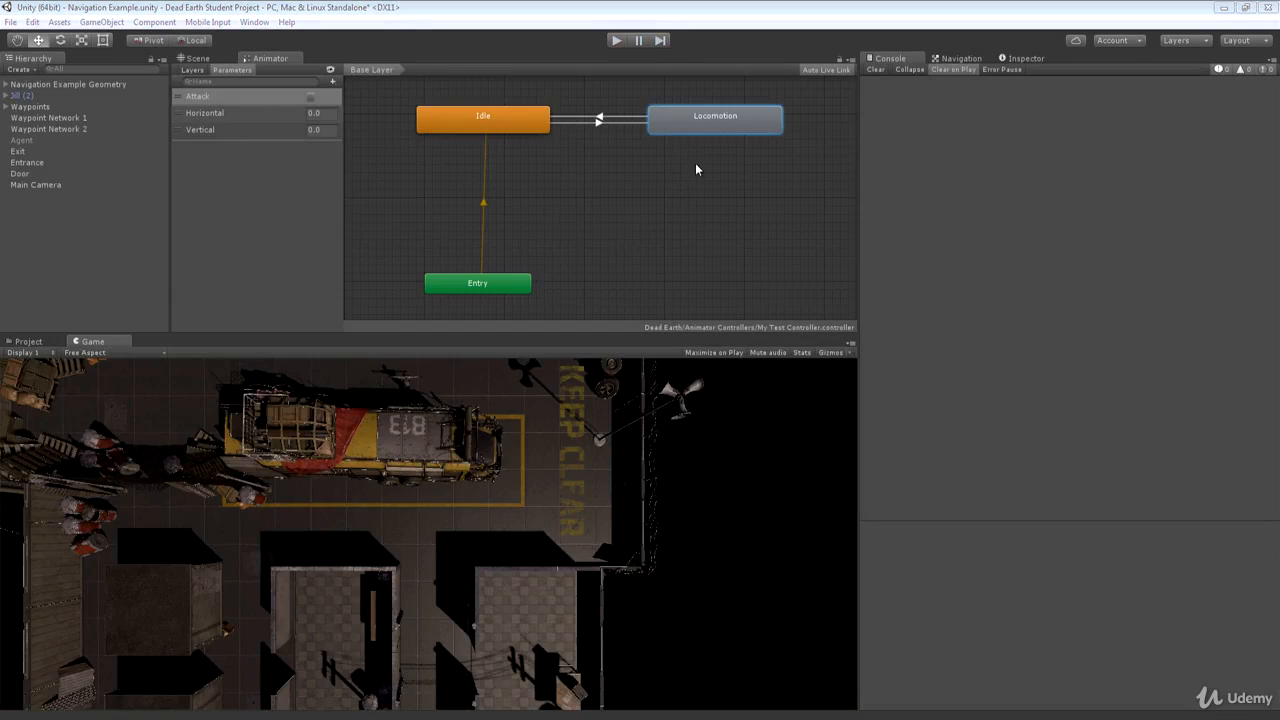
# - Enlarge the Animator view and reposition its graph so the Idle, Locomotion, Entry and Any State nodes all fit
pyautogui.moveTo(696, 163)
pyautogui.mouseDown(button='middle')
pyautogui.moveTo(680, 179)
pyautogui.moveTo(687, 168)
pyautogui.mouseUp(button='middle')
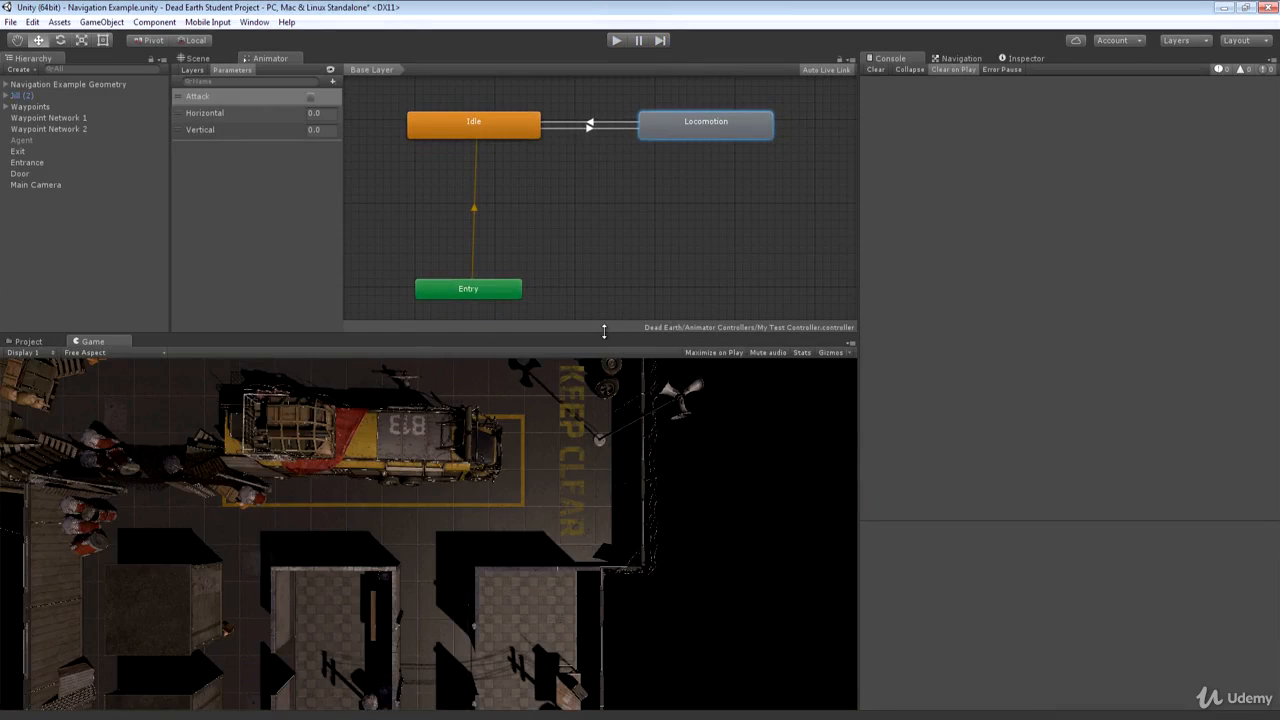
pyautogui.moveTo(603, 334); pyautogui.dragTo(604, 430)
pyautogui.moveTo(706, 252); pyautogui.dragTo(710, 275, button='middle')
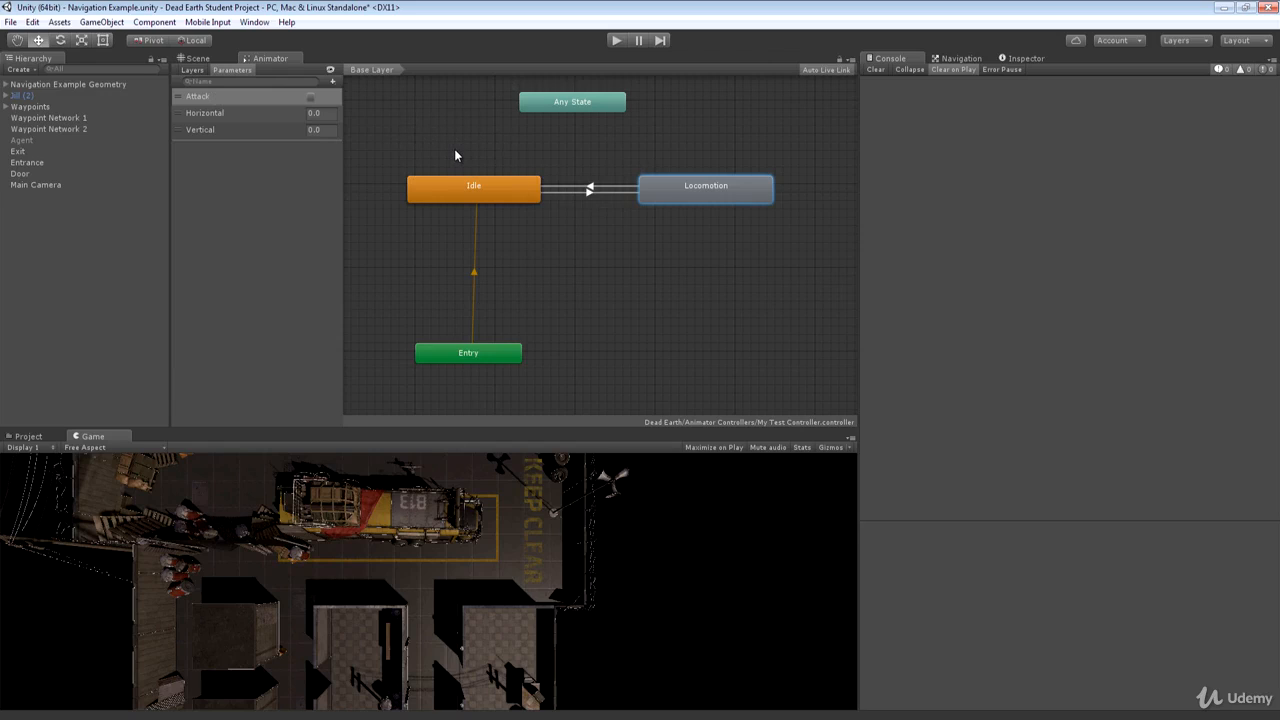
# - Try the Attack parameter's checkbox on and off, and open the Attack Layer's state graph
pyautogui.click(309, 96)
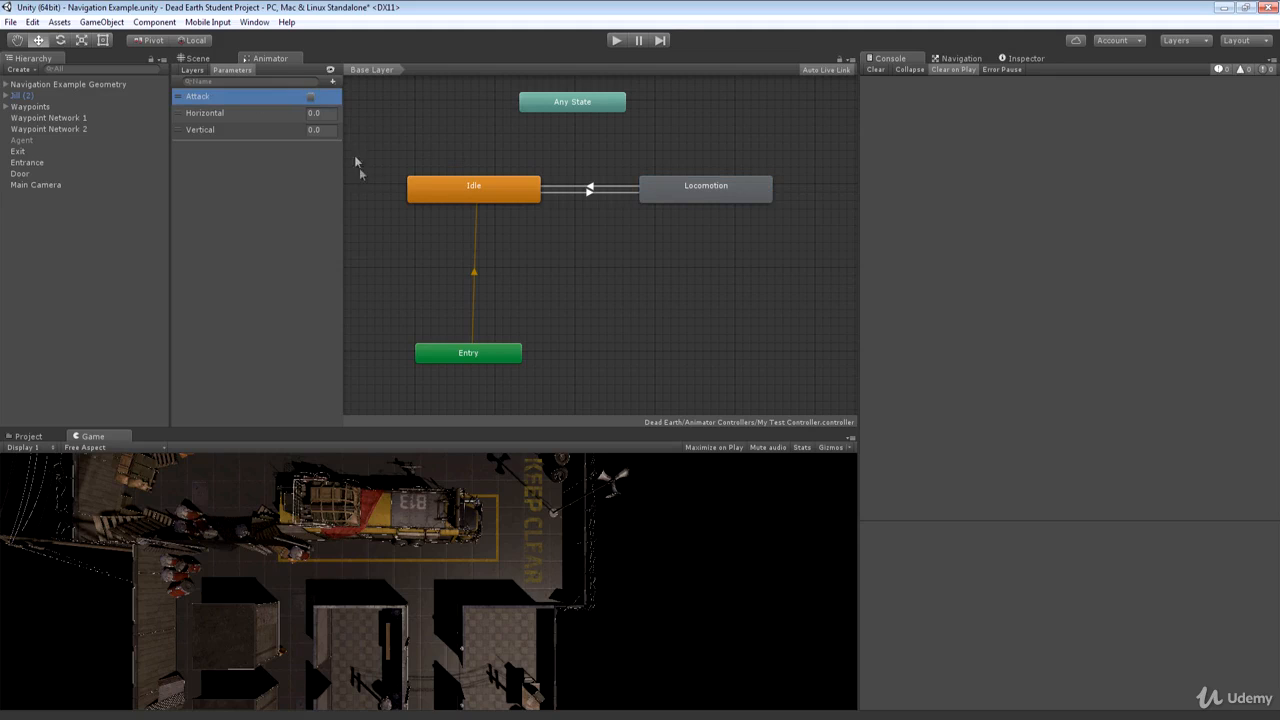
pyautogui.click(311, 97)
pyautogui.click(311, 98)
pyautogui.click(196, 70)
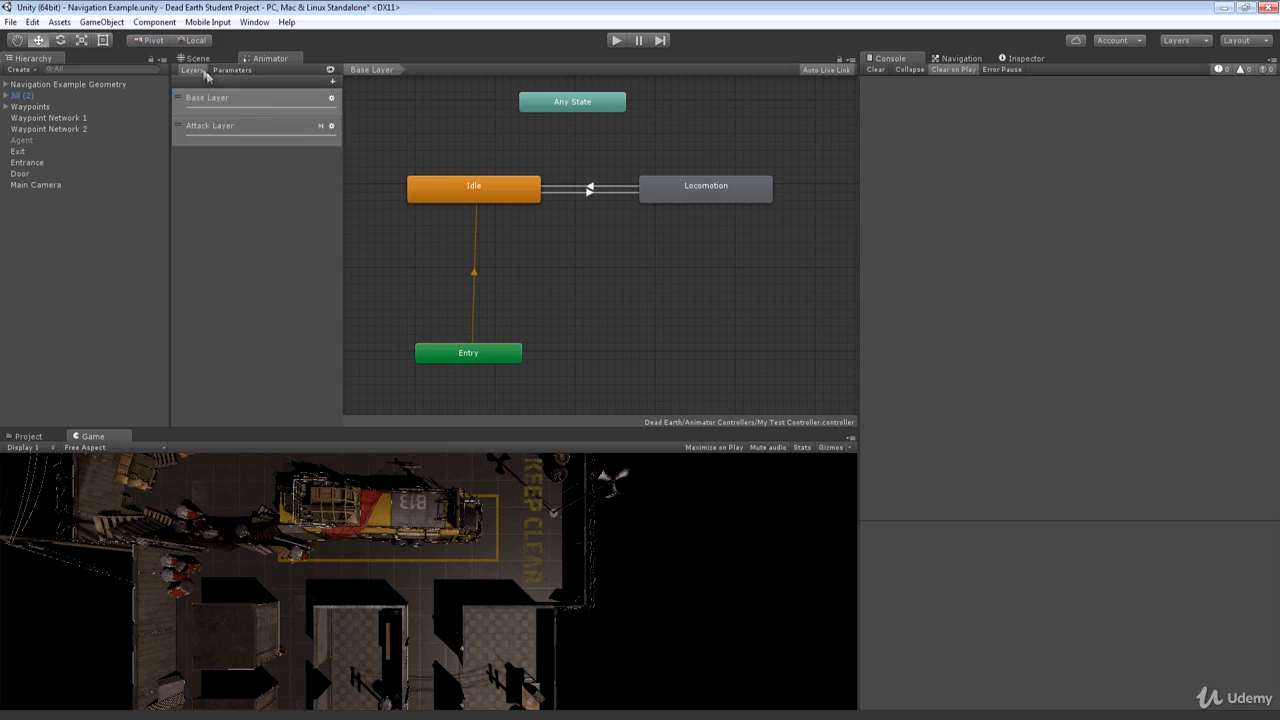
pyautogui.click(216, 124)
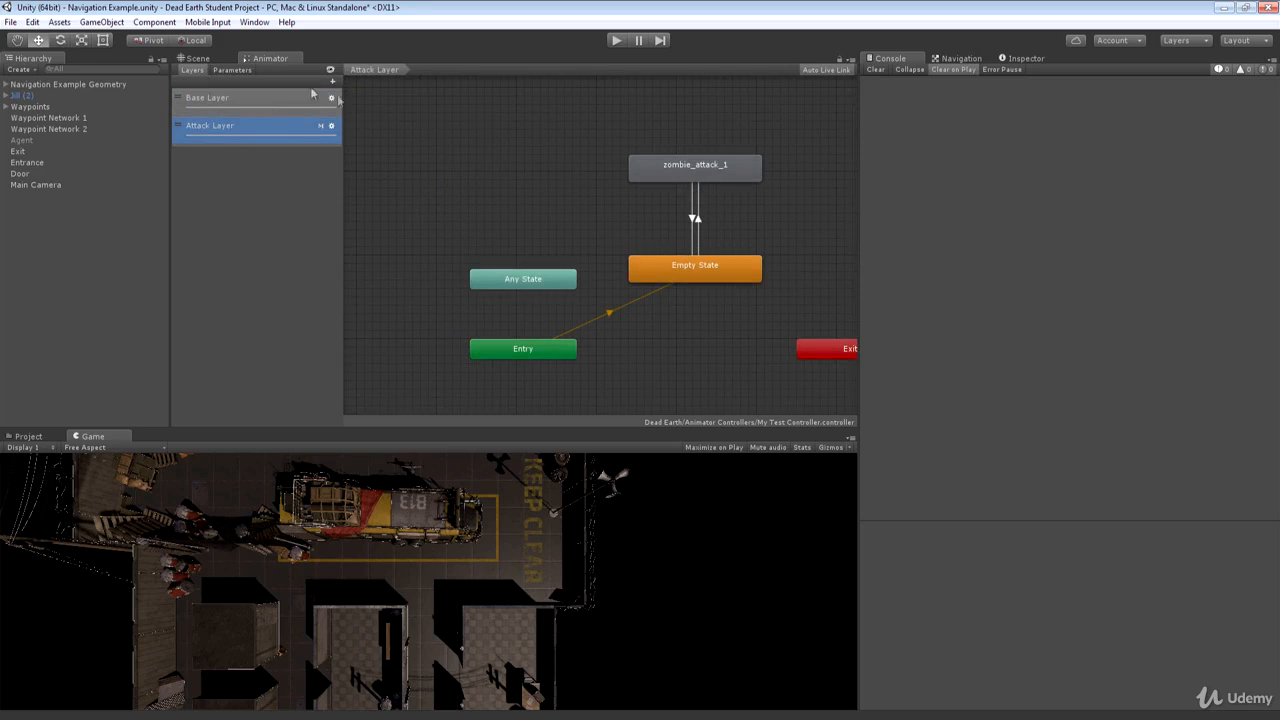
# - Delete the Attack bool parameter from the Animator controller, confirming the removal
pyautogui.click(230, 70)
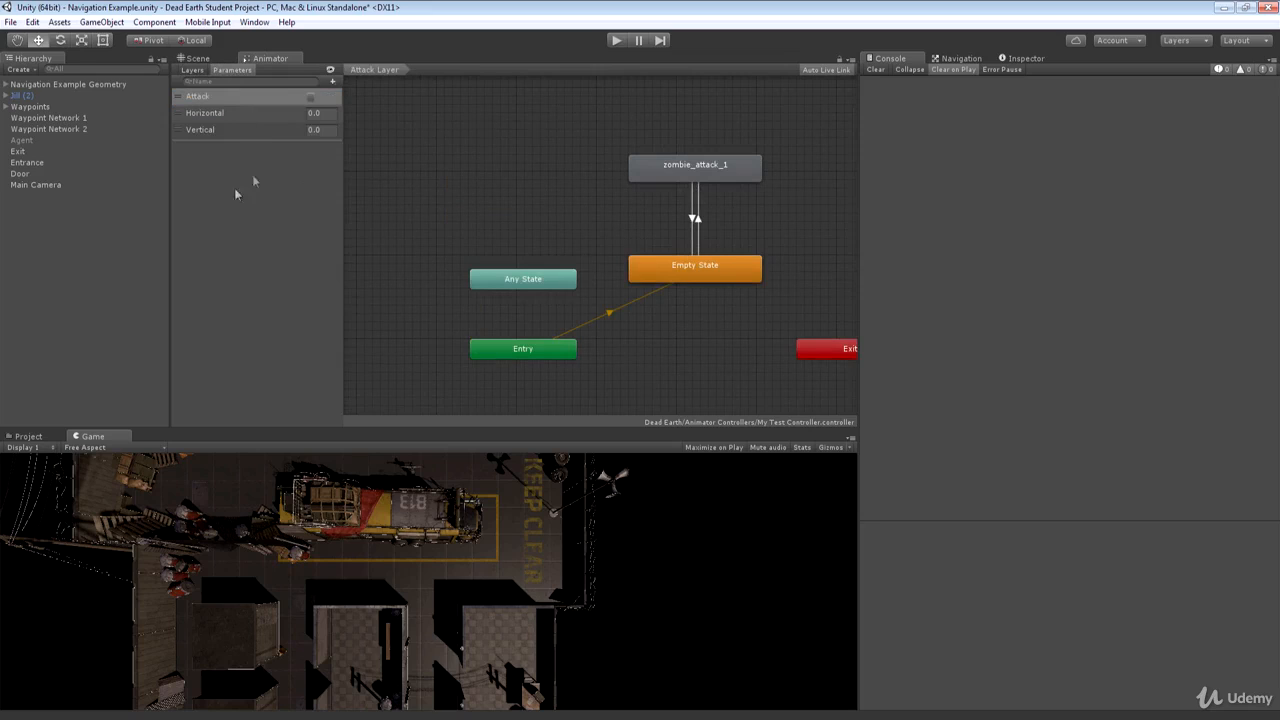
pyautogui.click(201, 97)
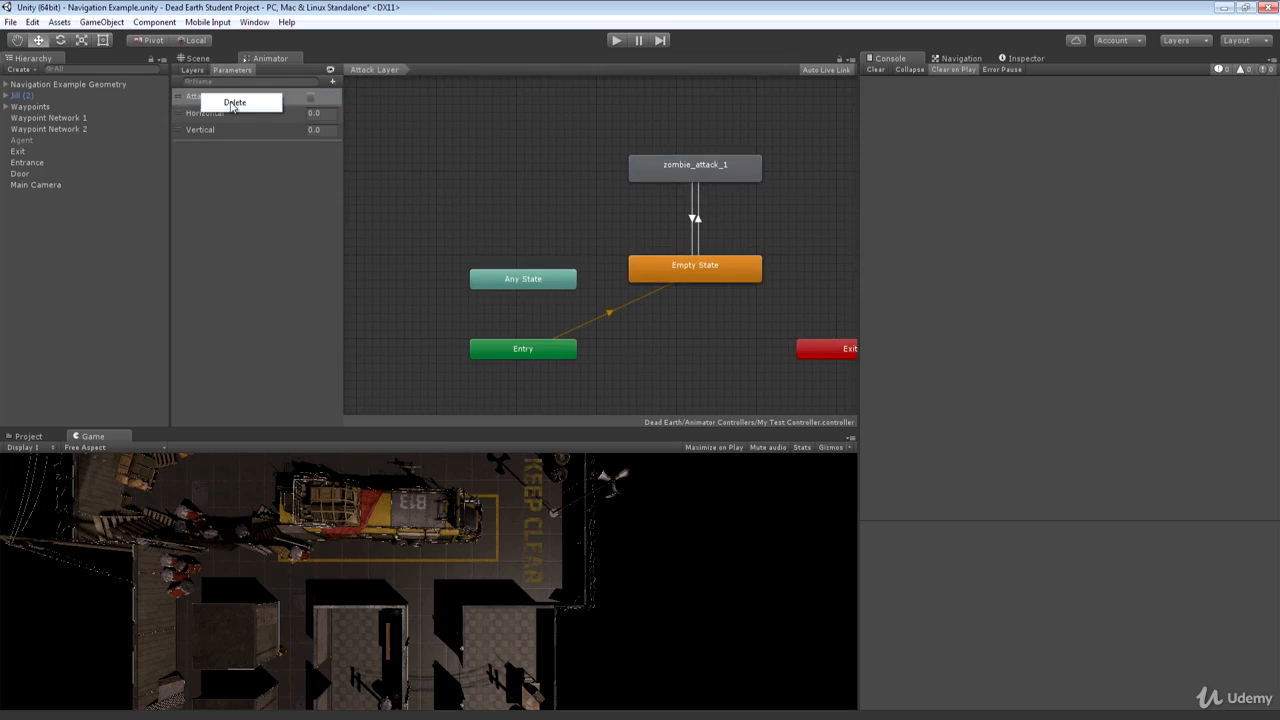
pyautogui.press('Delete')
pyautogui.click(675, 396)
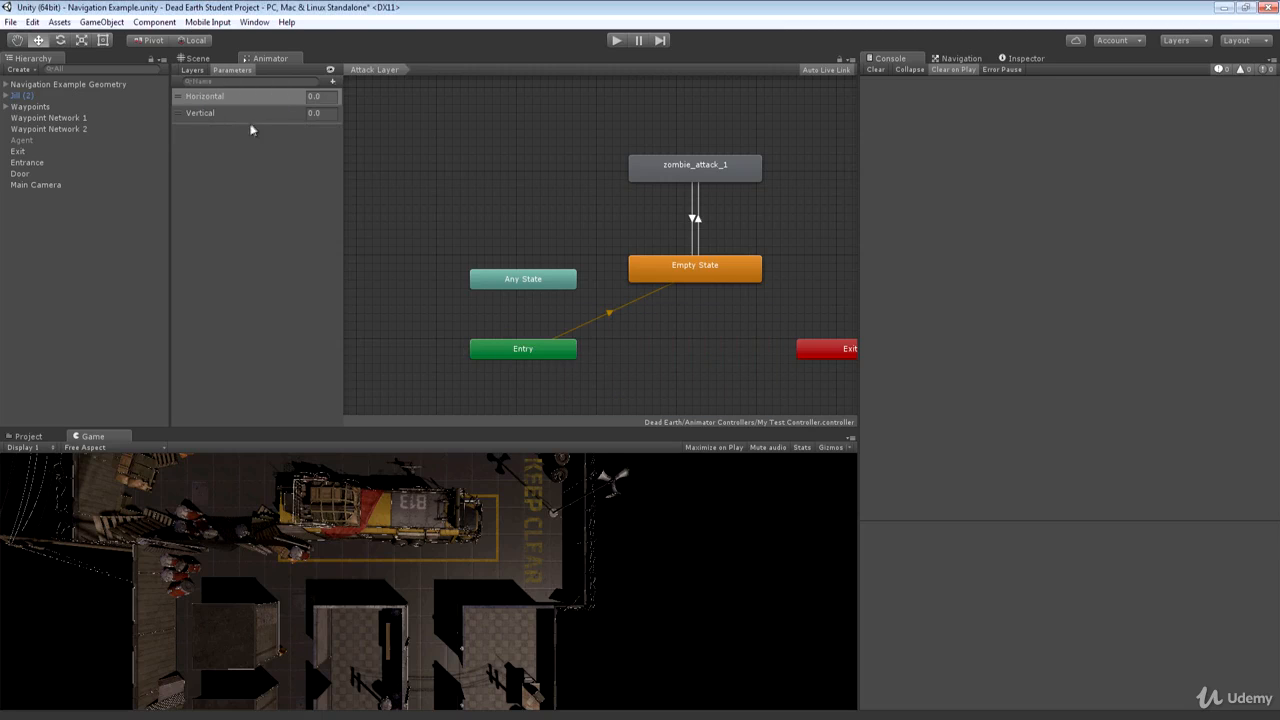
# - Add a Trigger parameter named Attack to the Animator controller
pyautogui.click(220, 100)
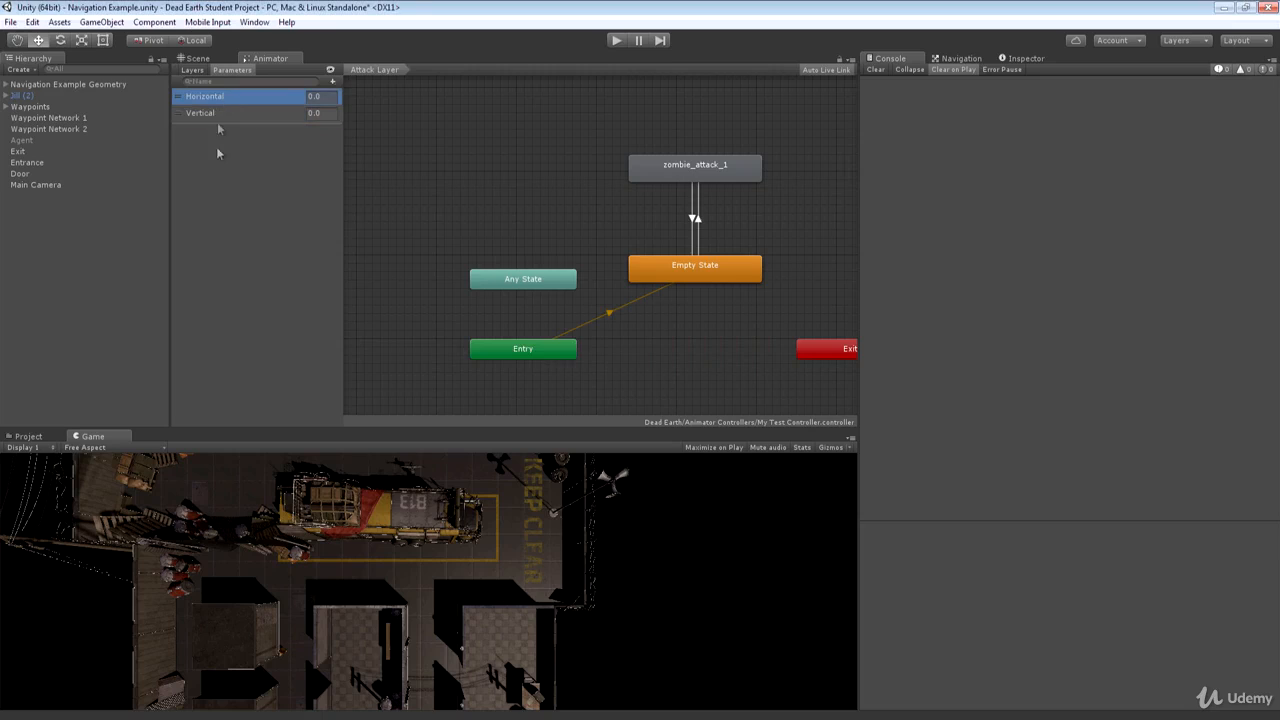
pyautogui.click(332, 82)
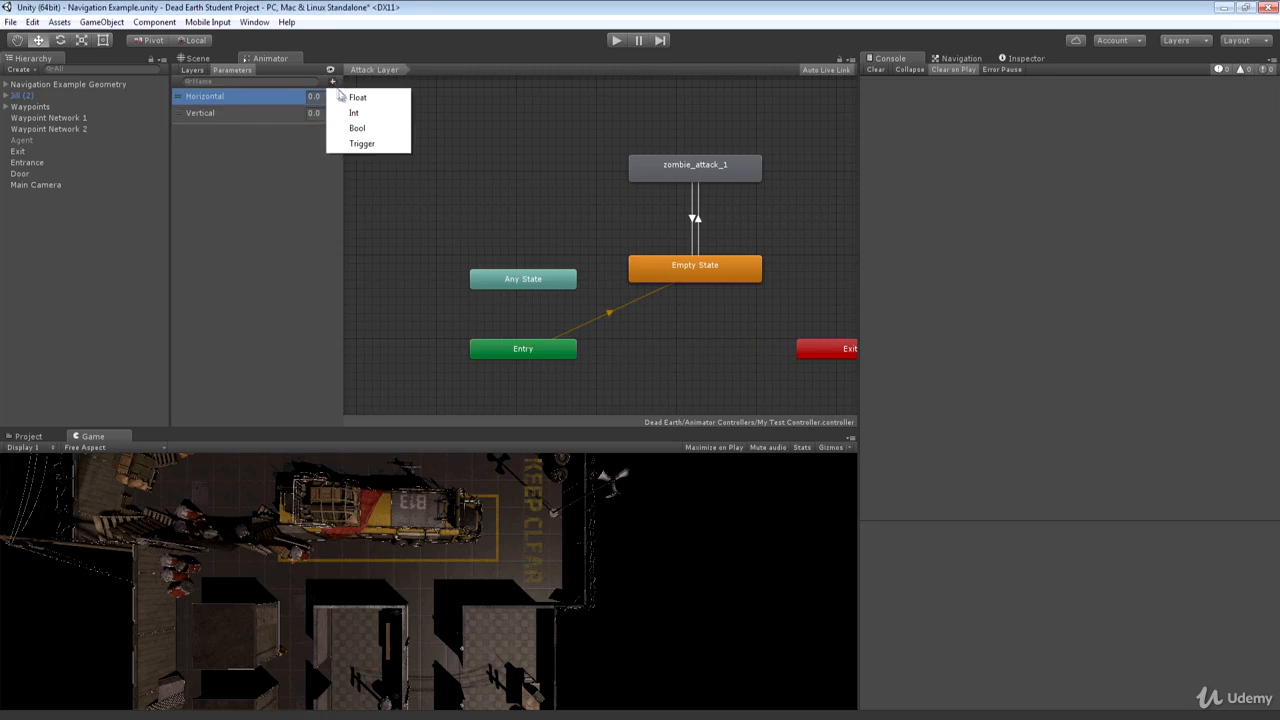
pyautogui.click(362, 143)
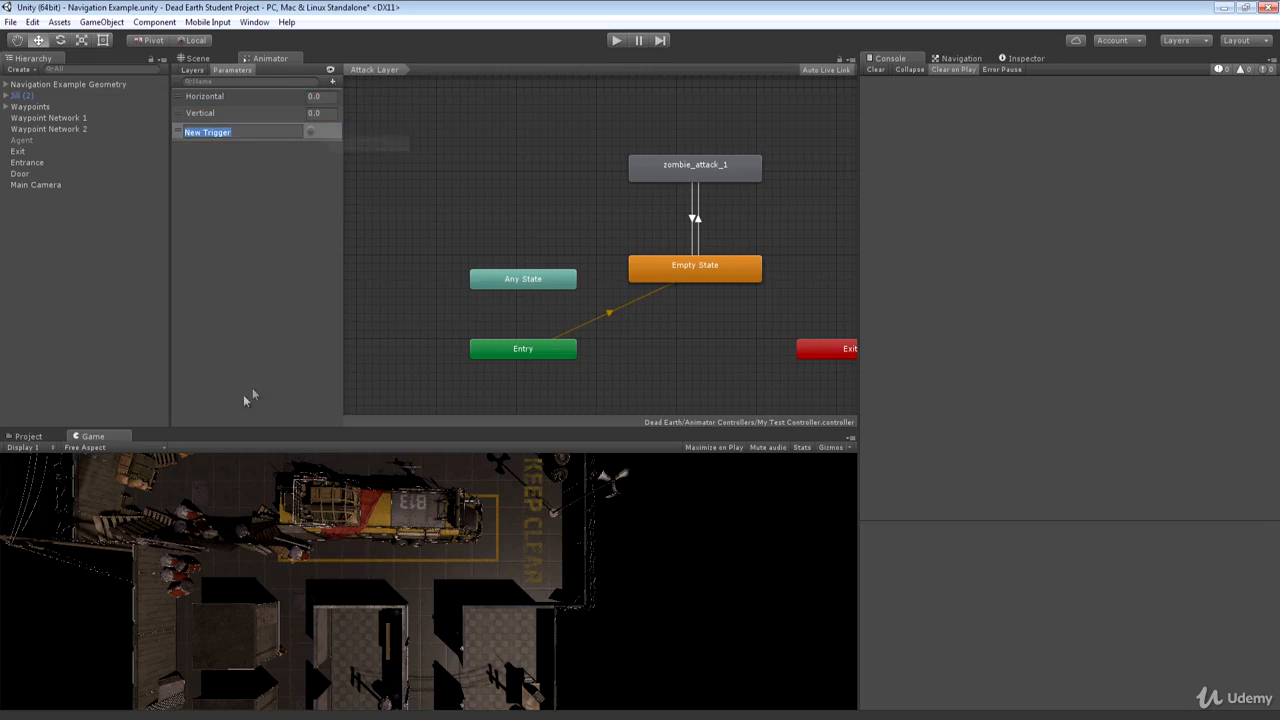
pyautogui.press('BackSpace')
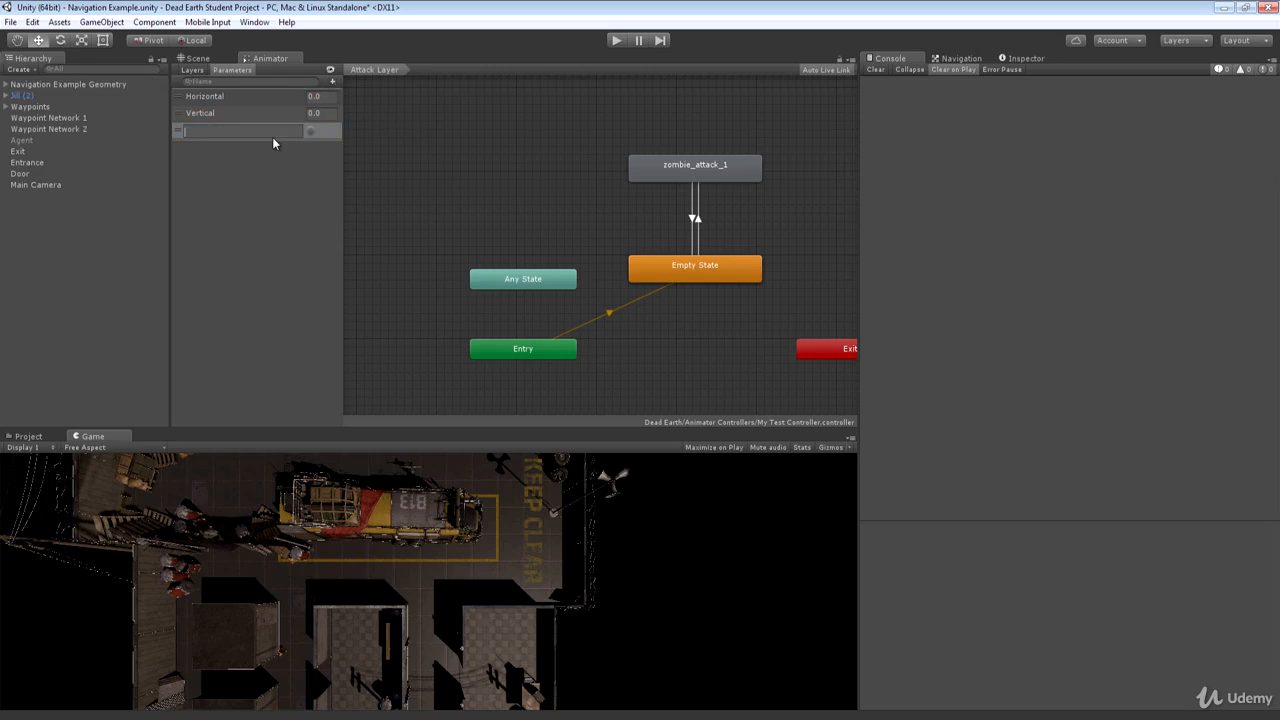
pyautogui.write('Attack')
pyautogui.press('Return')
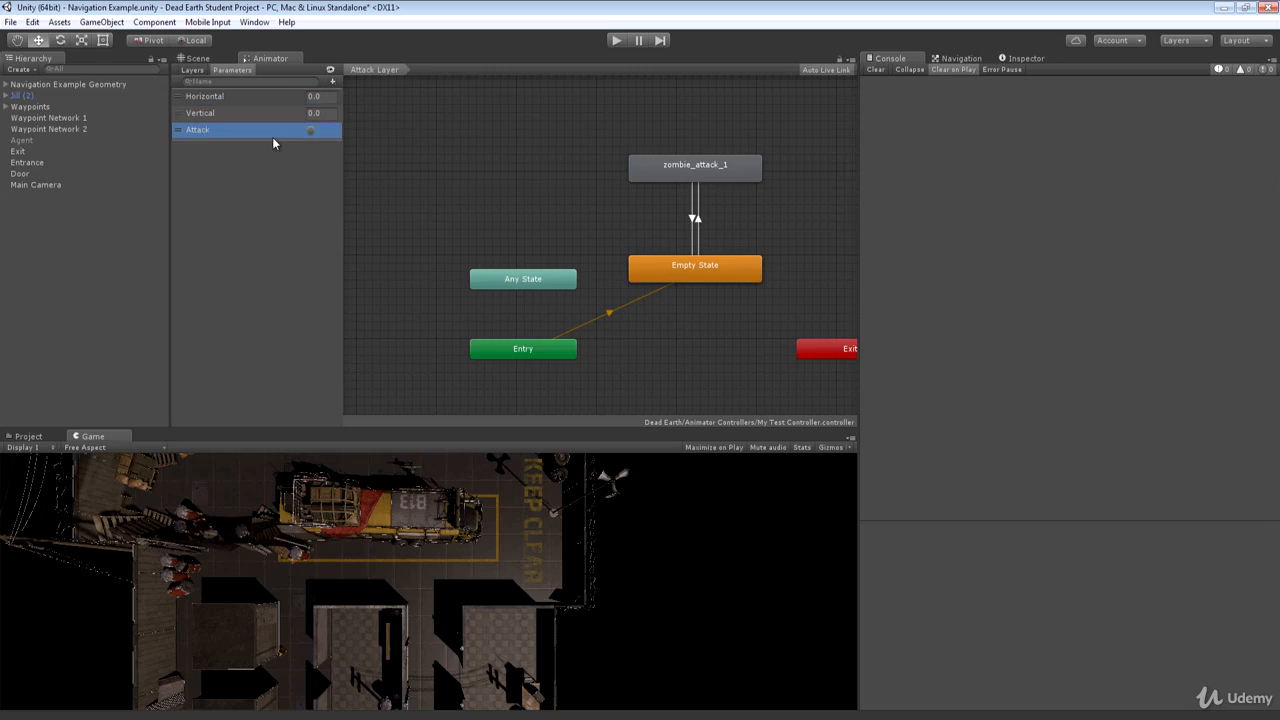
# - Inspect the transitions between Empty State and zombie_attack_1, checking the Attack condition on the one into zombie_attack_1
pyautogui.click(697, 218)
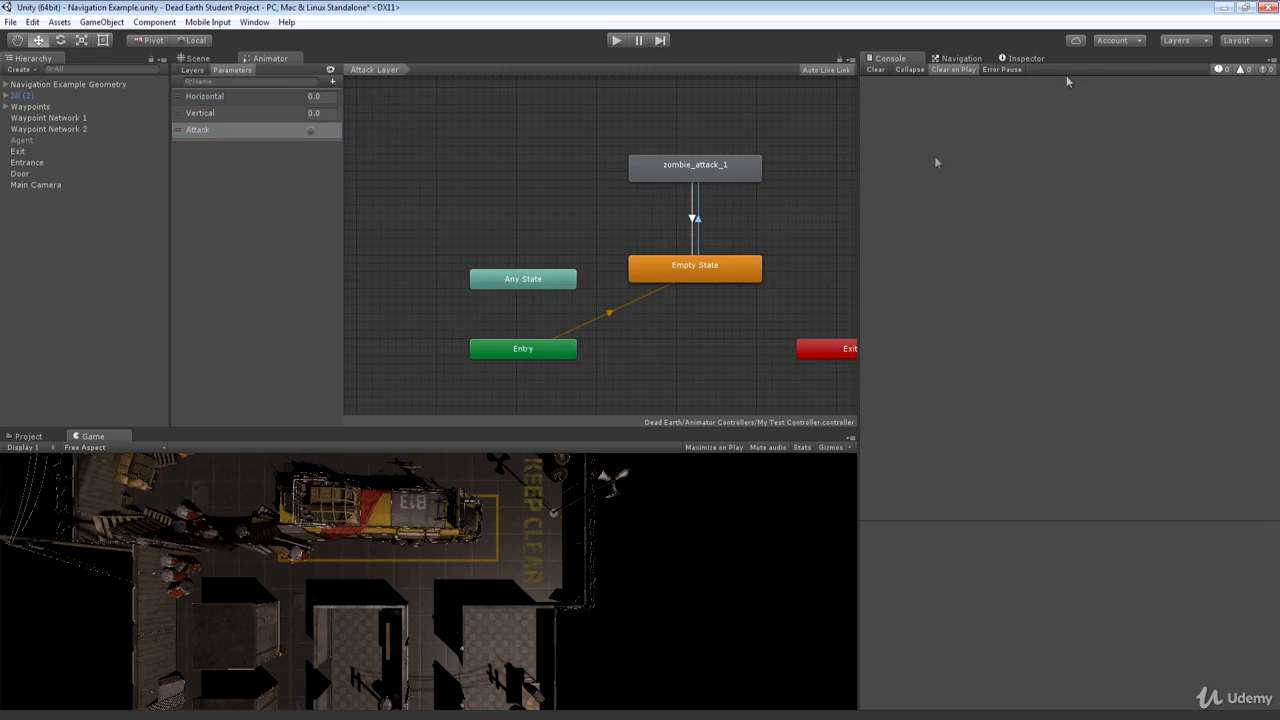
pyautogui.click(1027, 60)
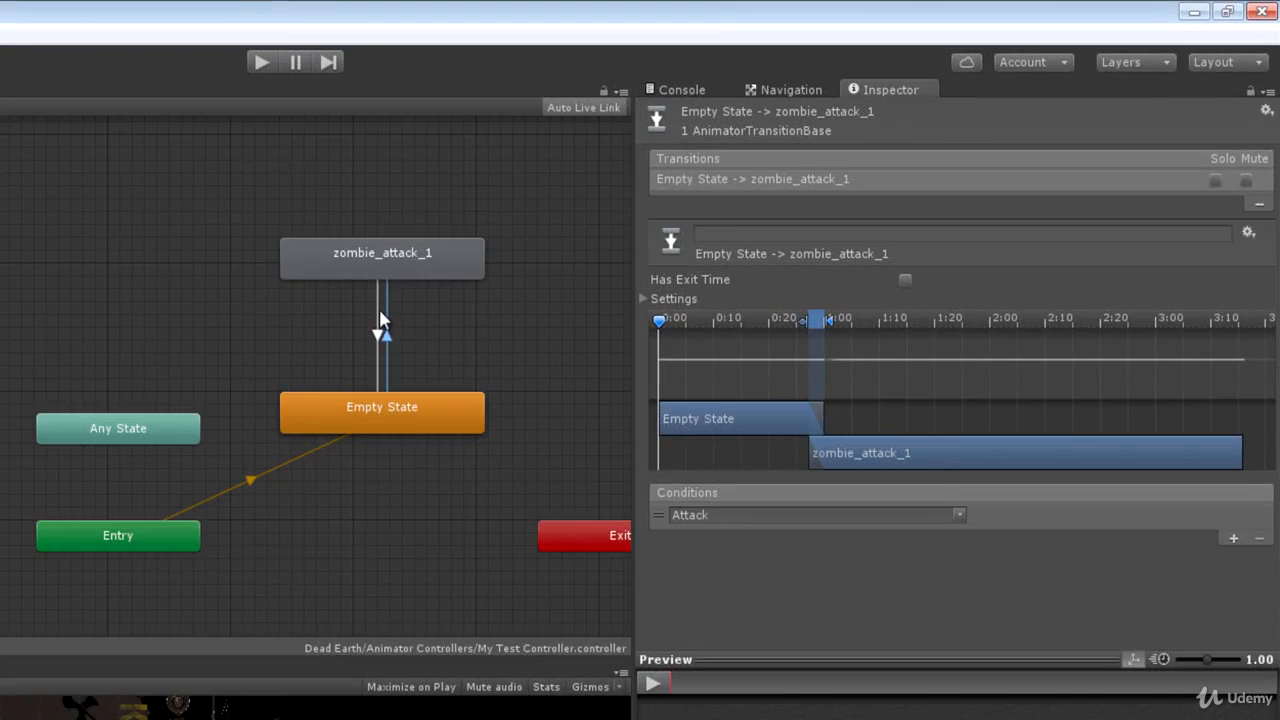
pyautogui.click(379, 322)
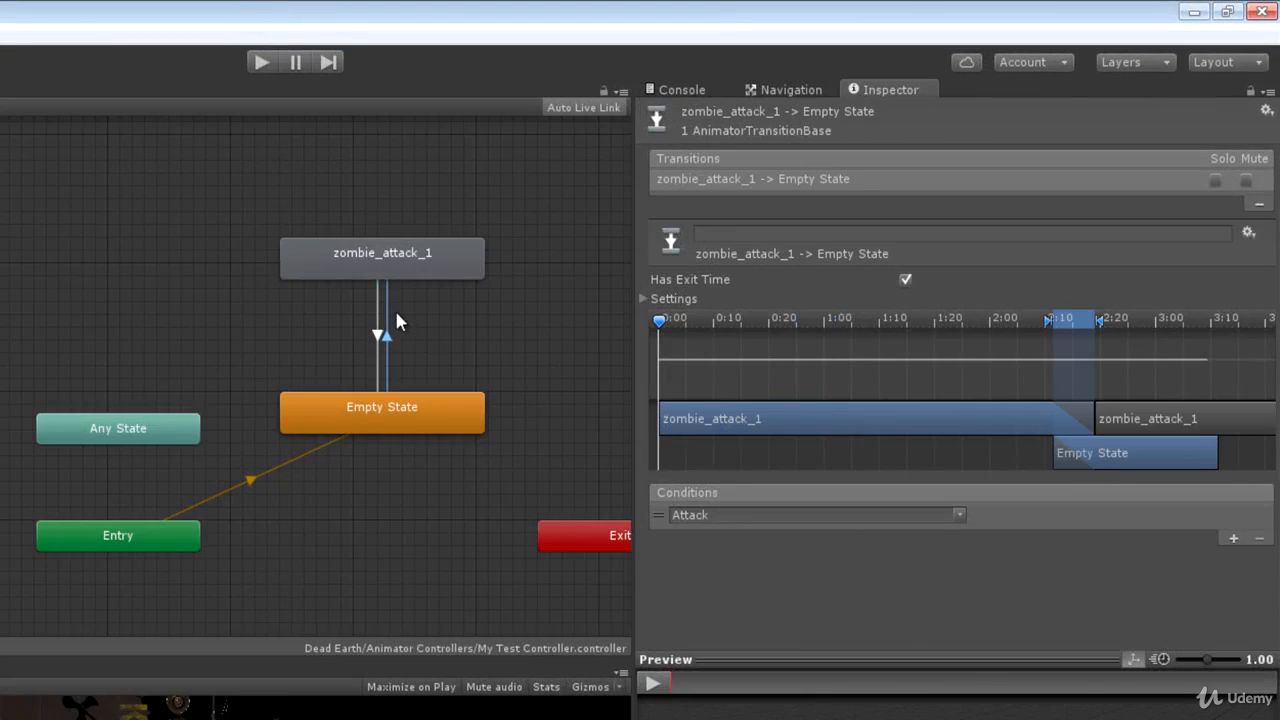
pyautogui.click(389, 309)
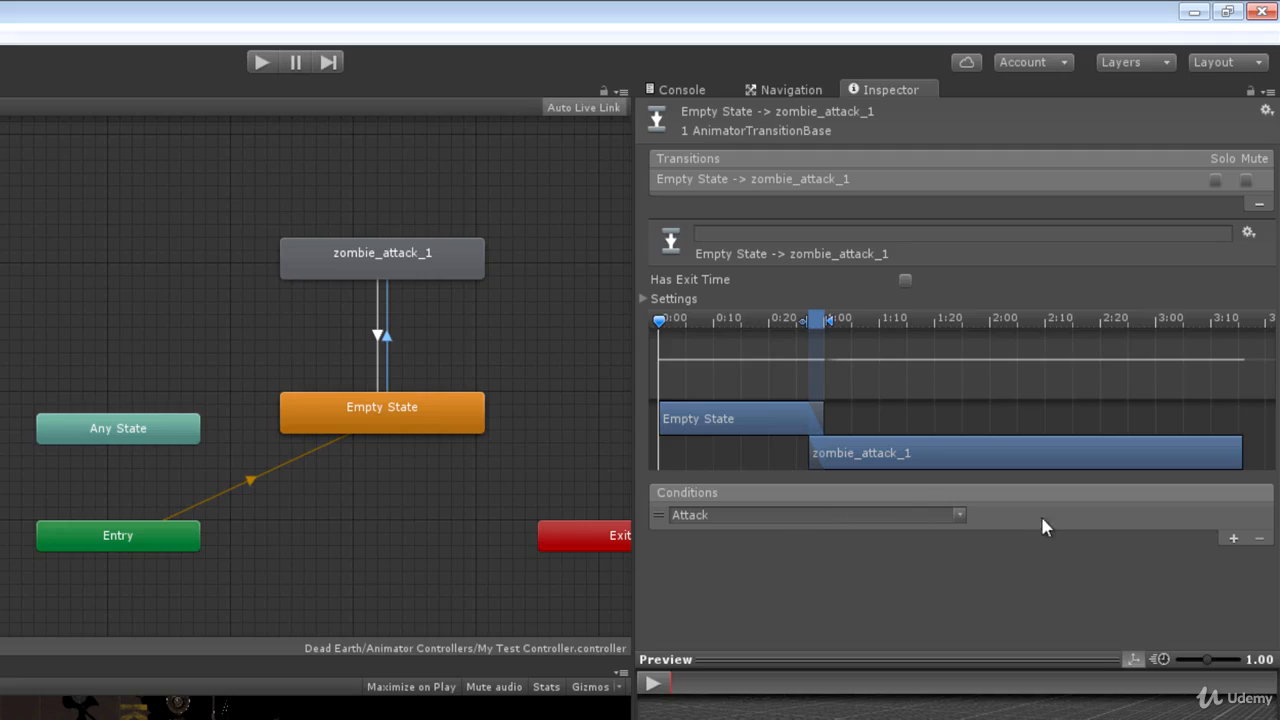
pyautogui.click(952, 515)
pyautogui.click(810, 516)
# - Remove the Attack condition from the zombie_attack_1 to Empty State transition
pyautogui.click(378, 300)
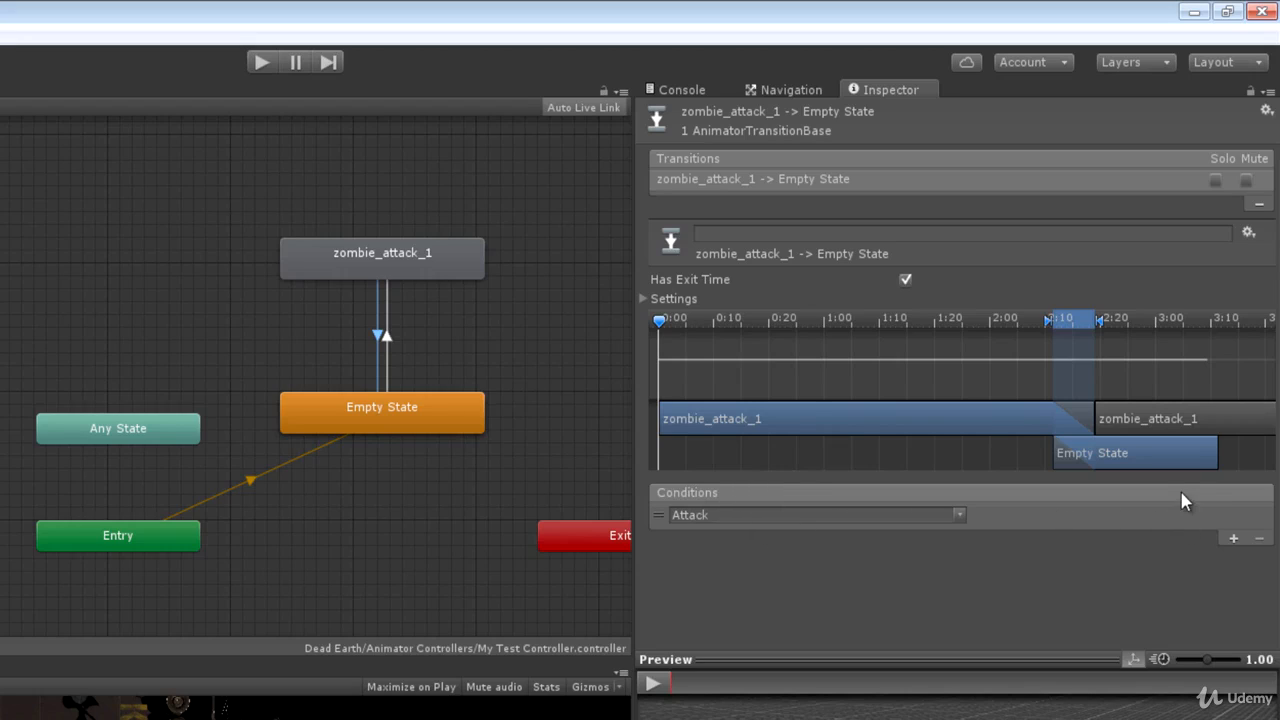
pyautogui.click(958, 514)
pyautogui.click(957, 514)
pyautogui.click(650, 515)
pyautogui.click(1260, 540)
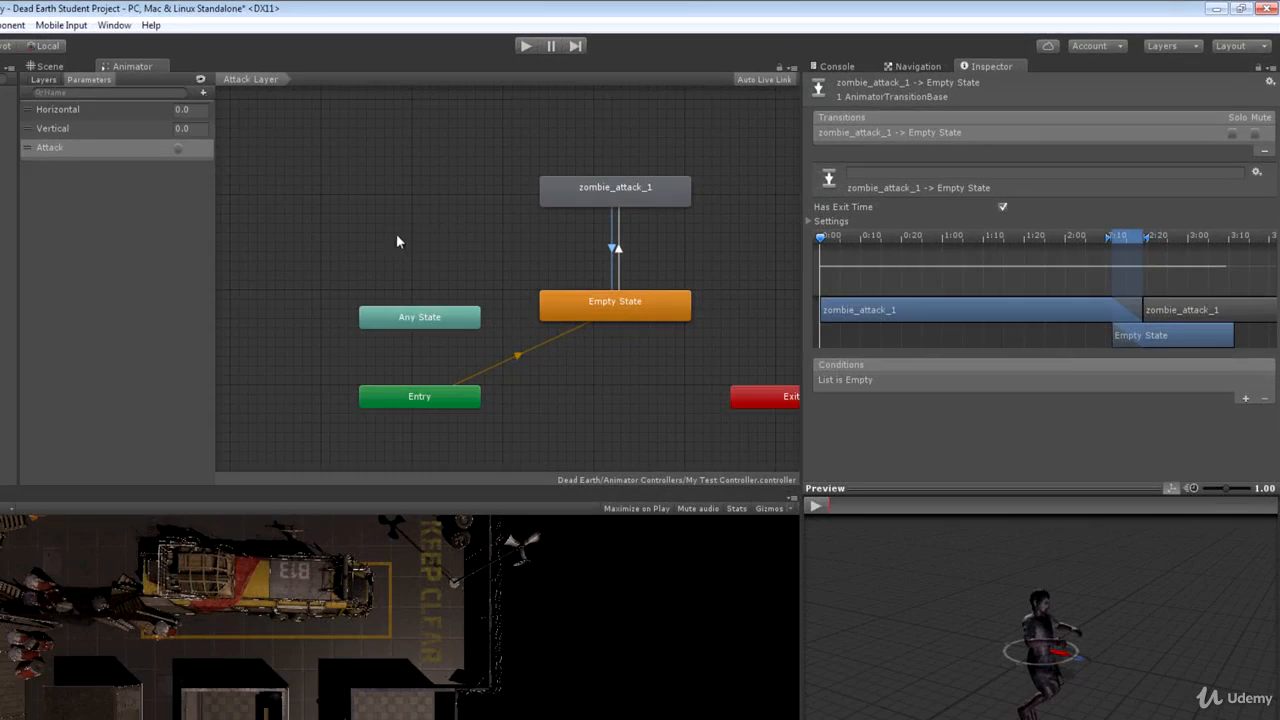
# - Review the Attack Layer's Empty State, zombie_attack_1 state and both connecting transitions in the Inspector
pyautogui.click(612, 304)
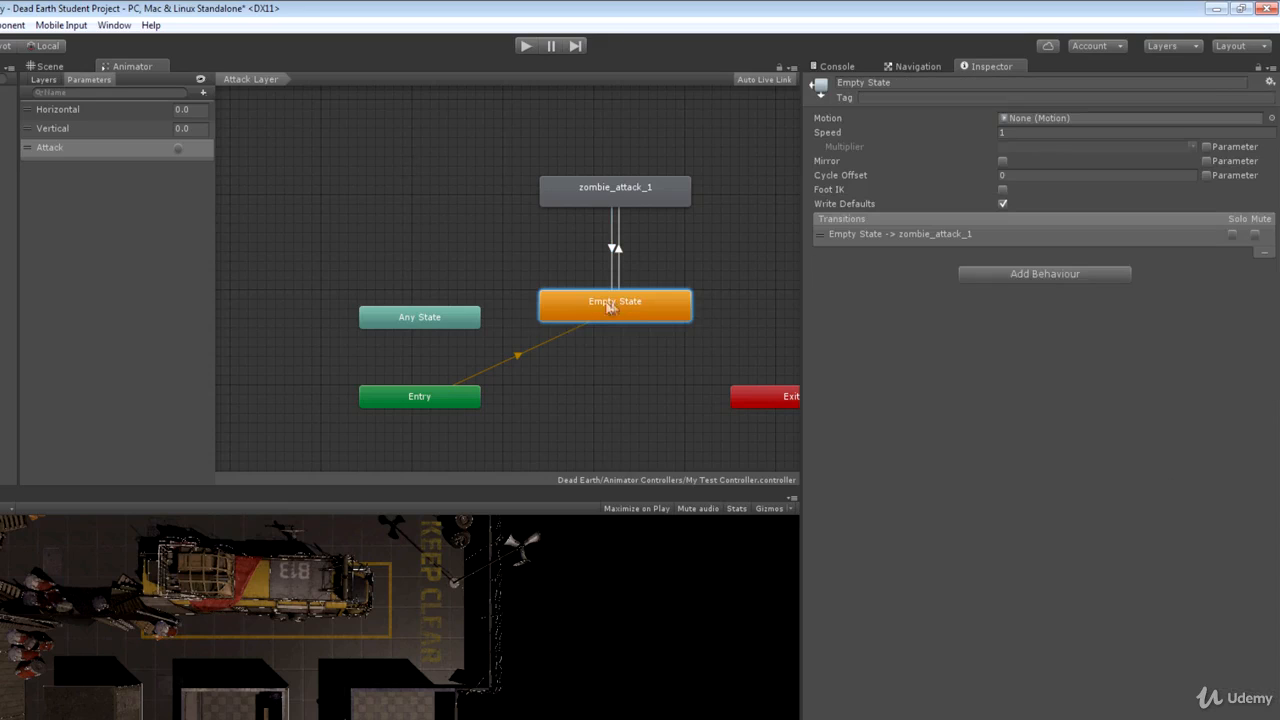
pyautogui.click(179, 148)
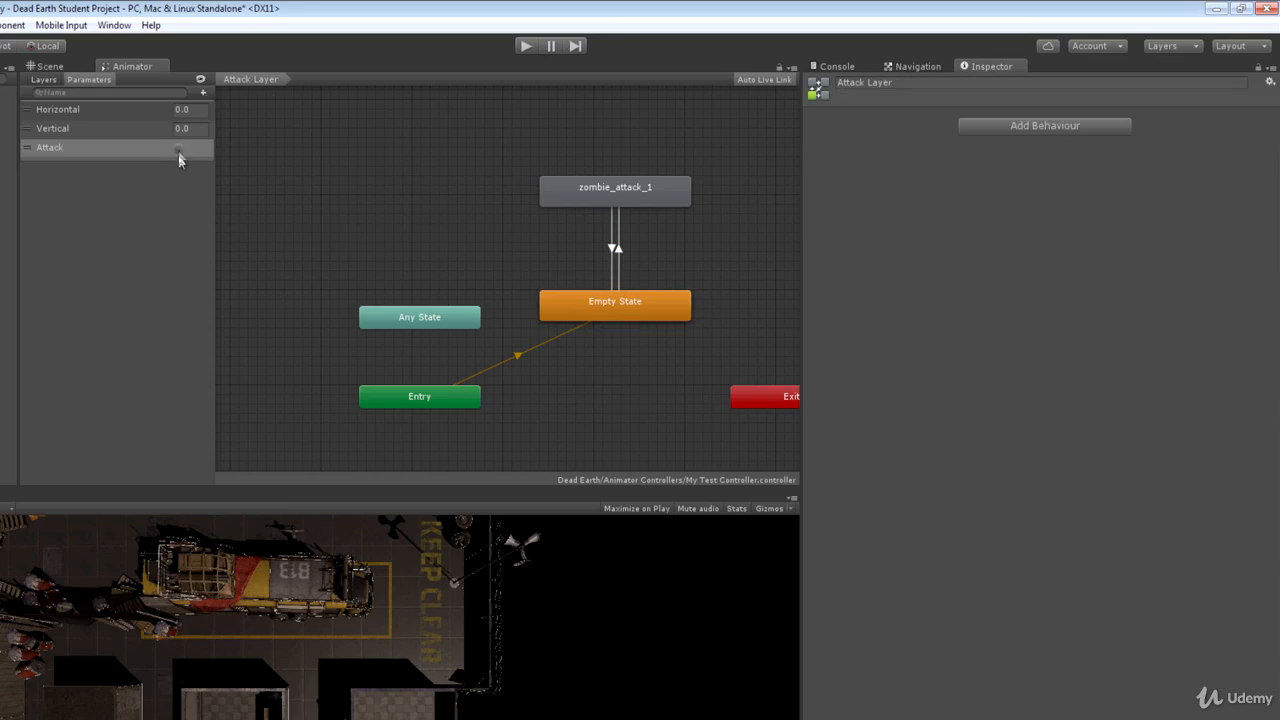
pyautogui.click(617, 248)
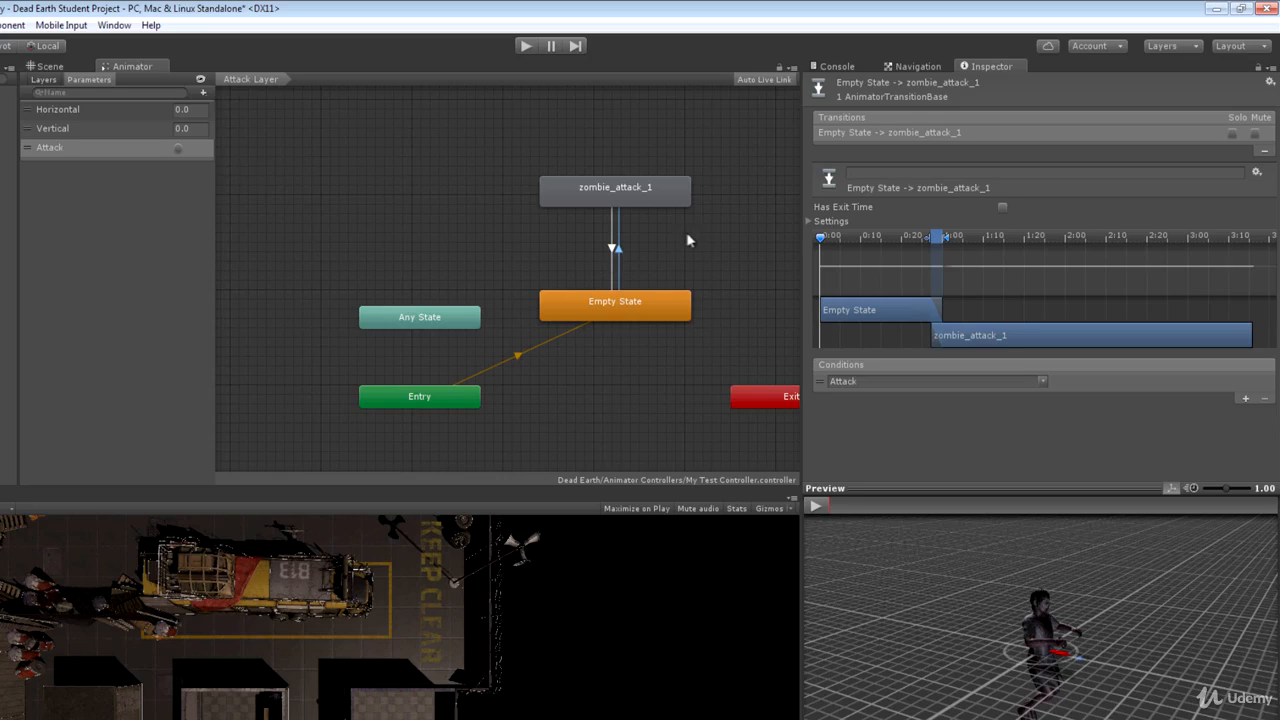
pyautogui.click(602, 192)
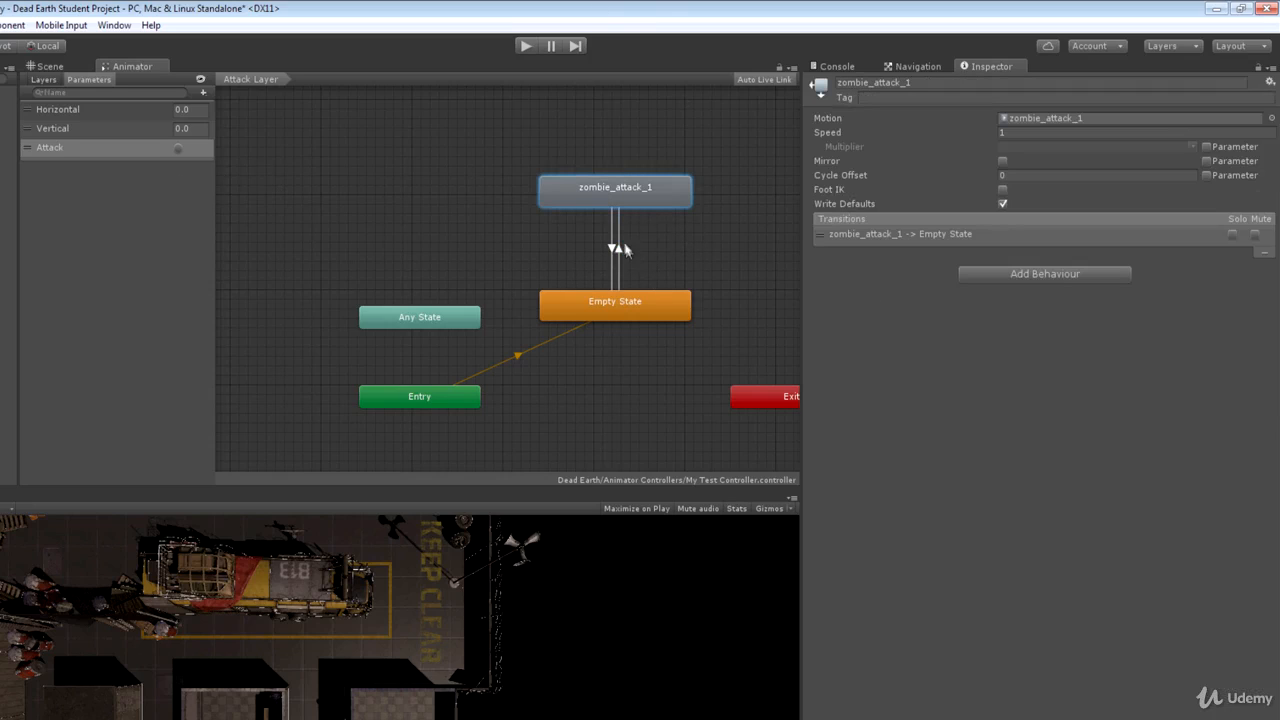
pyautogui.click(614, 230)
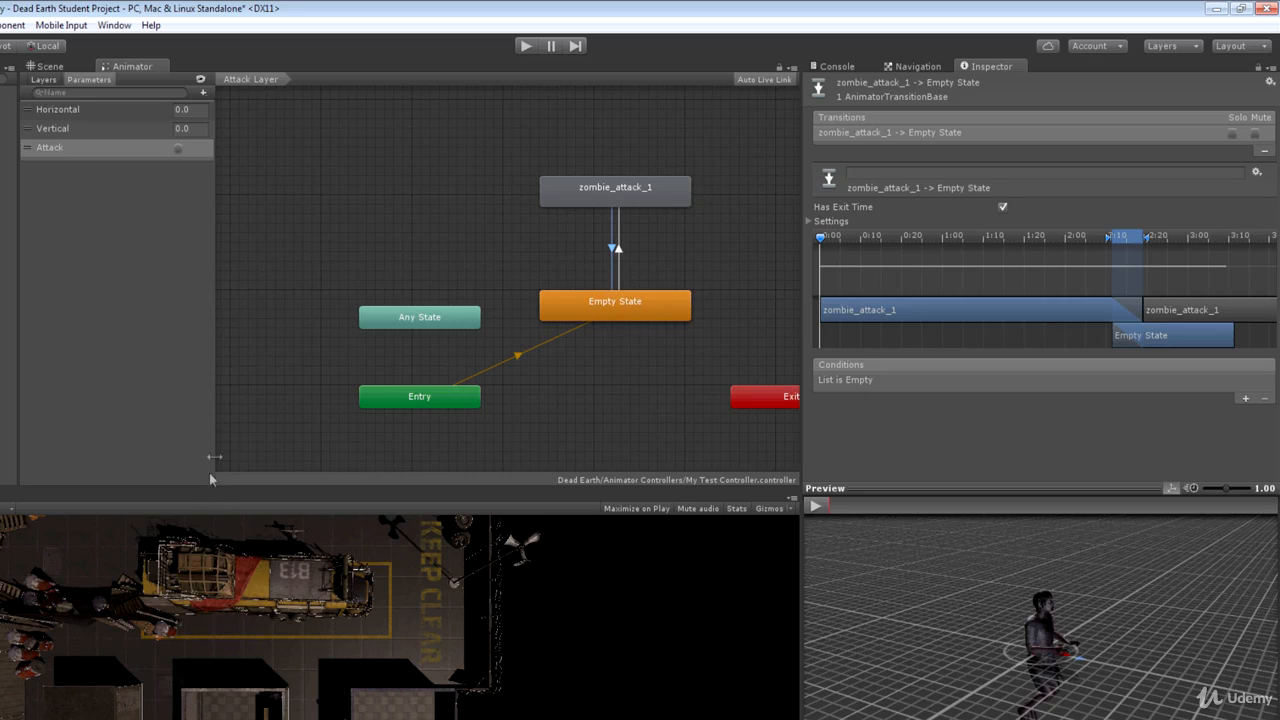
# - Enlarge the lower view, show the project assets, and switch to Controller.cs in MonoDevelop
pyautogui.moveTo(220, 492); pyautogui.dragTo(237, 374)
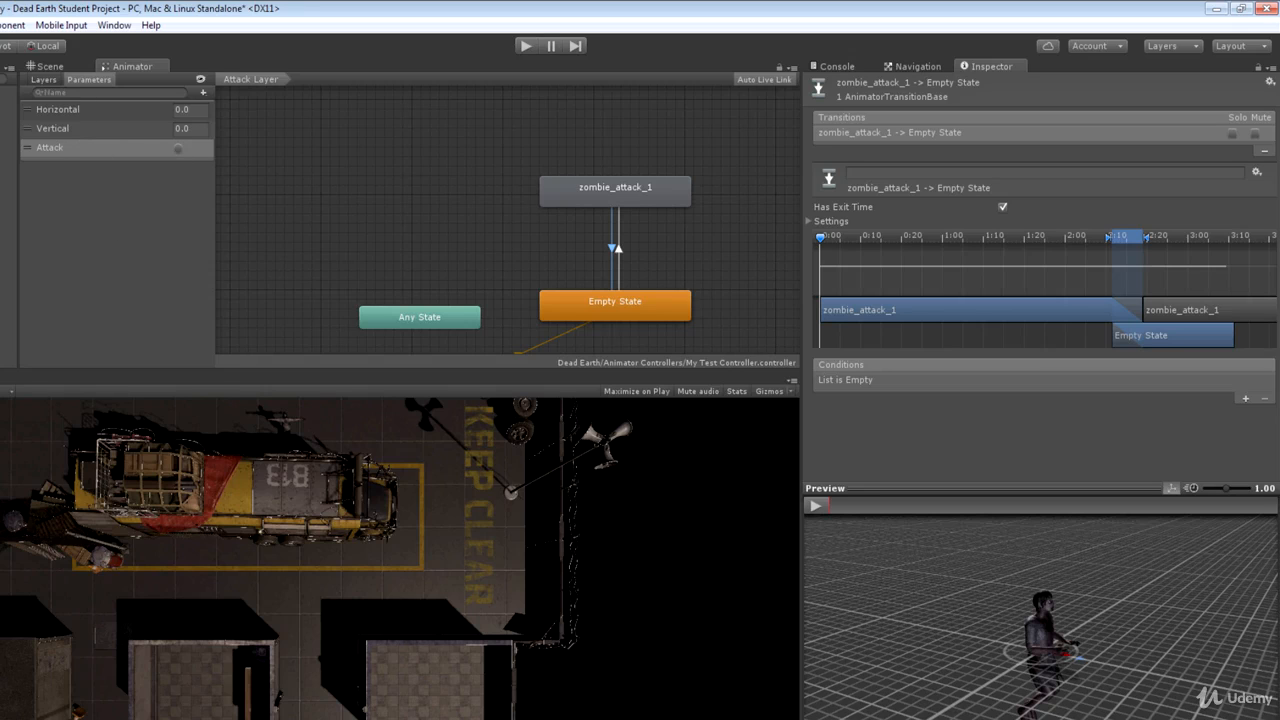
pyautogui.click(28, 333)
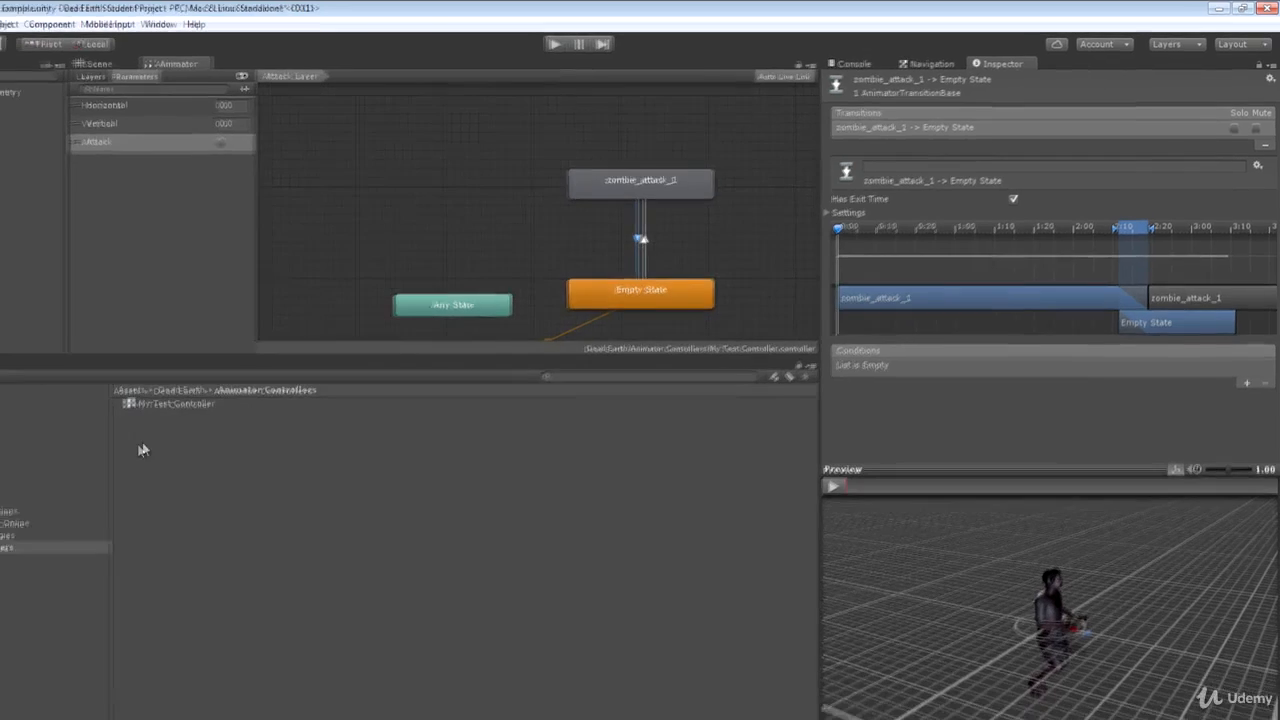
pyautogui.hotkey('alt', 'Tab')
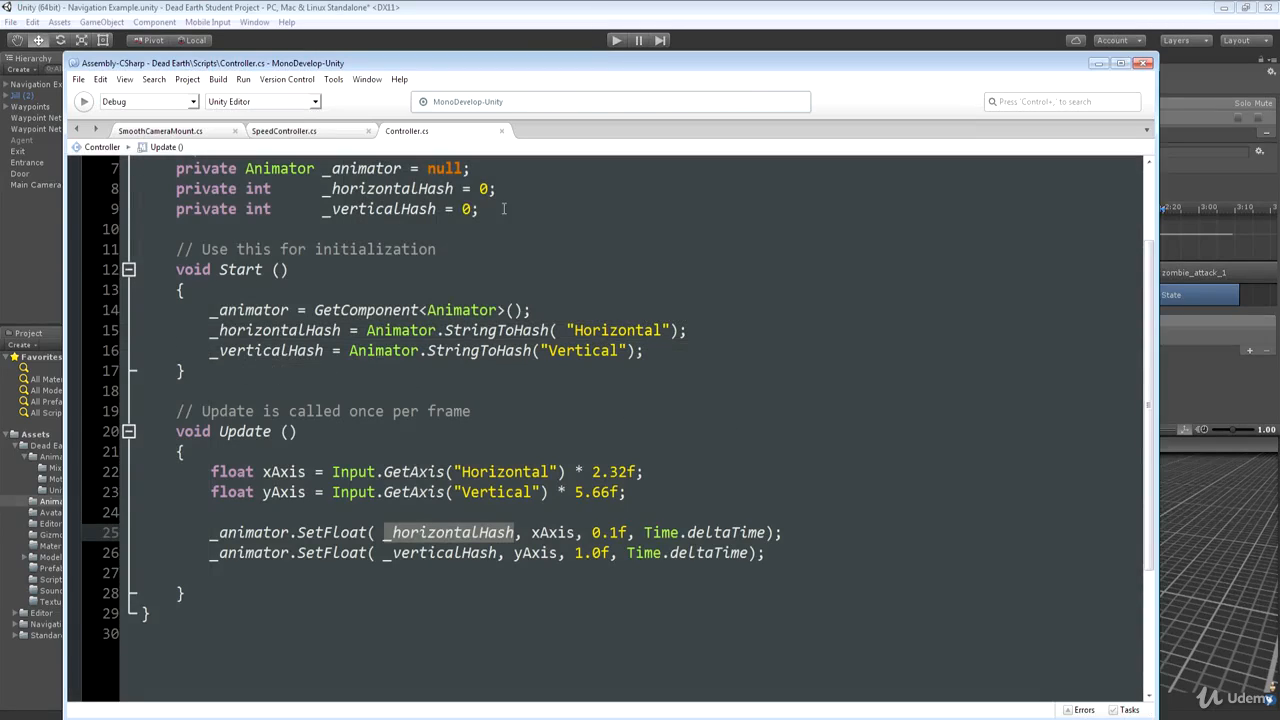
# - Declare a private int _attackHash initialised to 0 below the _verticalHash declaration
pyautogui.scroll(1, 505, 209)
pyautogui.click(488, 268)
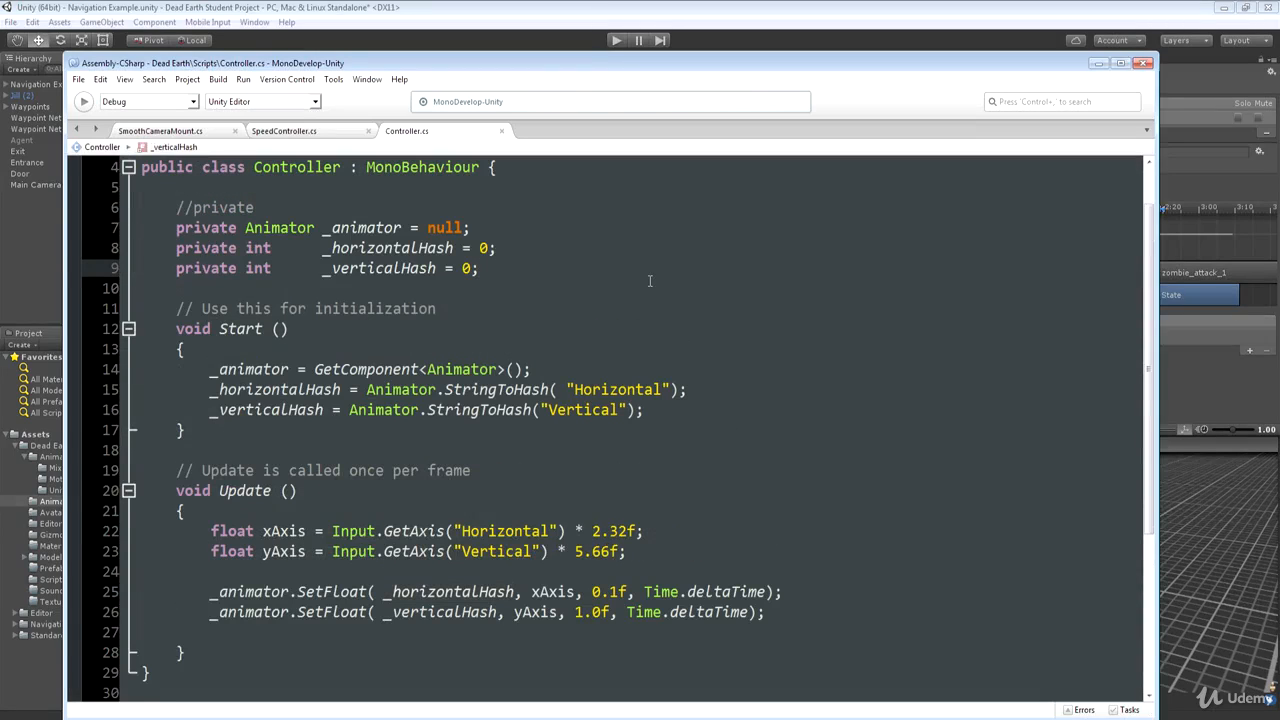
pyautogui.press('Return')
pyautogui.write('private')
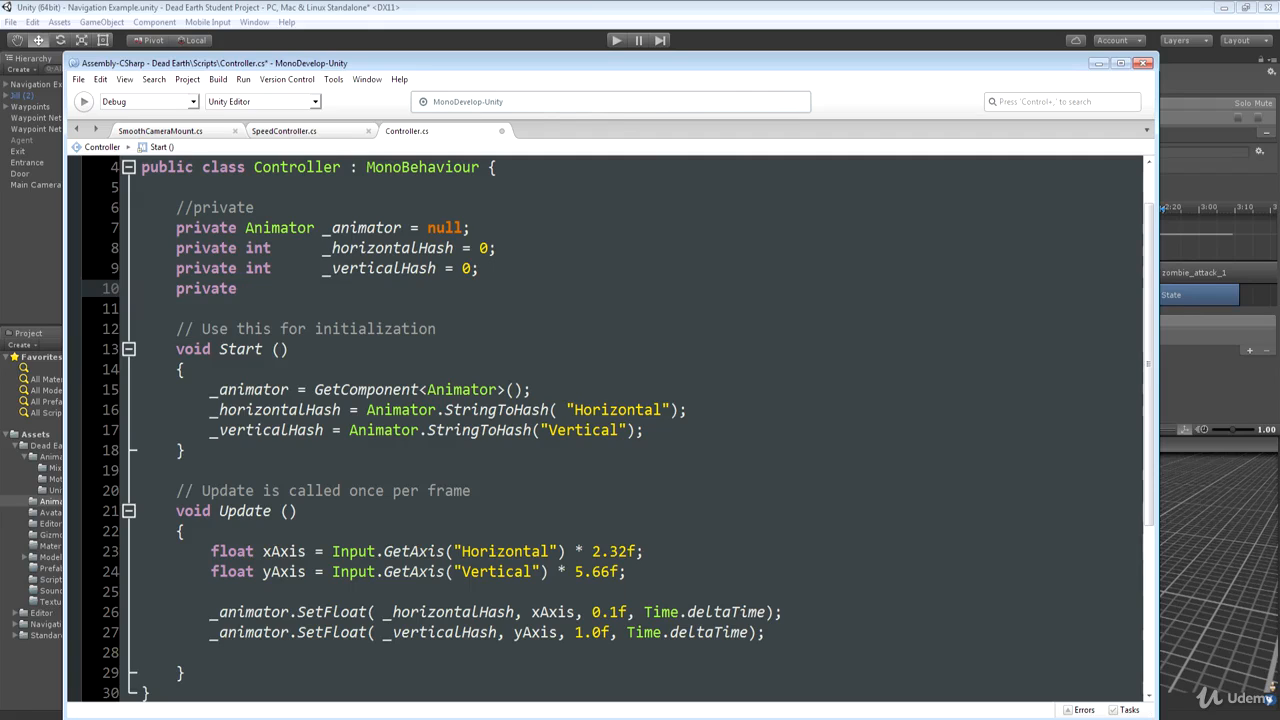
pyautogui.write(' int')
pyautogui.press('Tab')
pyautogui.press('Tab')
pyautogui.write('_attackHash')
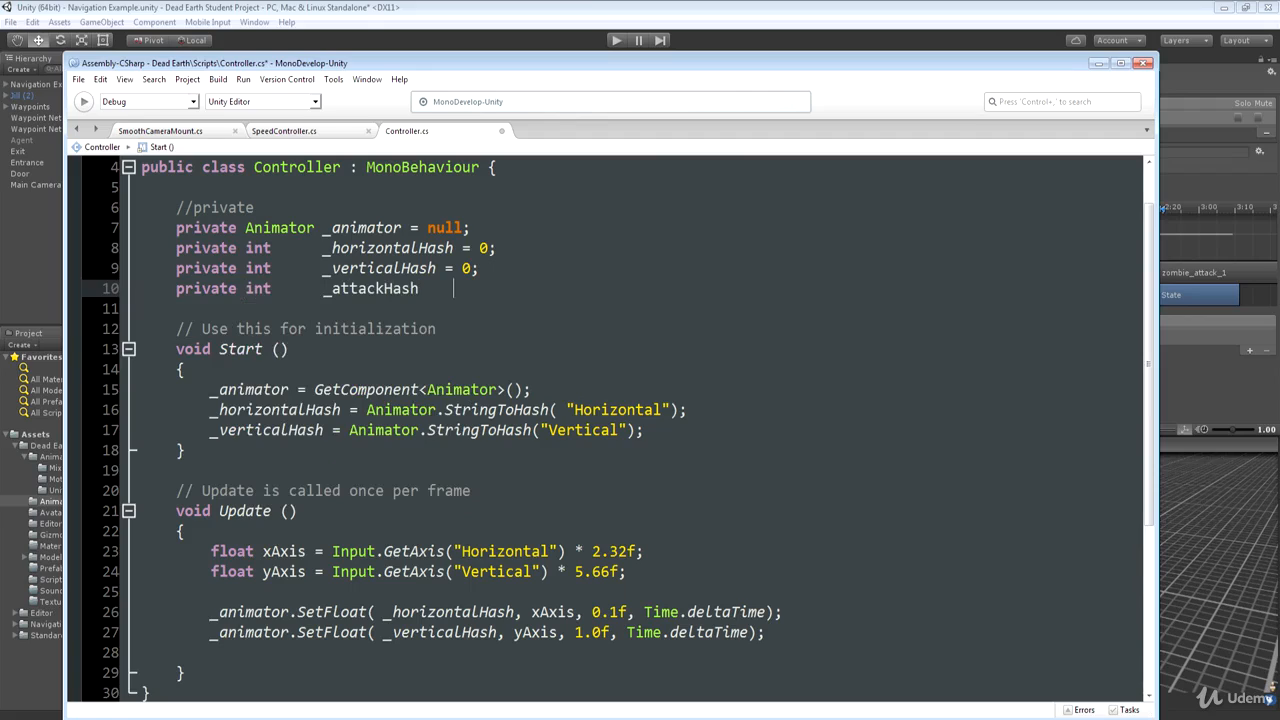
pyautogui.press('Tab')
pyautogui.write('= 0;')
# - In Start, assign _attackHash = Animator.StringToHash("Attack"); below the _verticalHash assignment
pyautogui.click(670, 430)
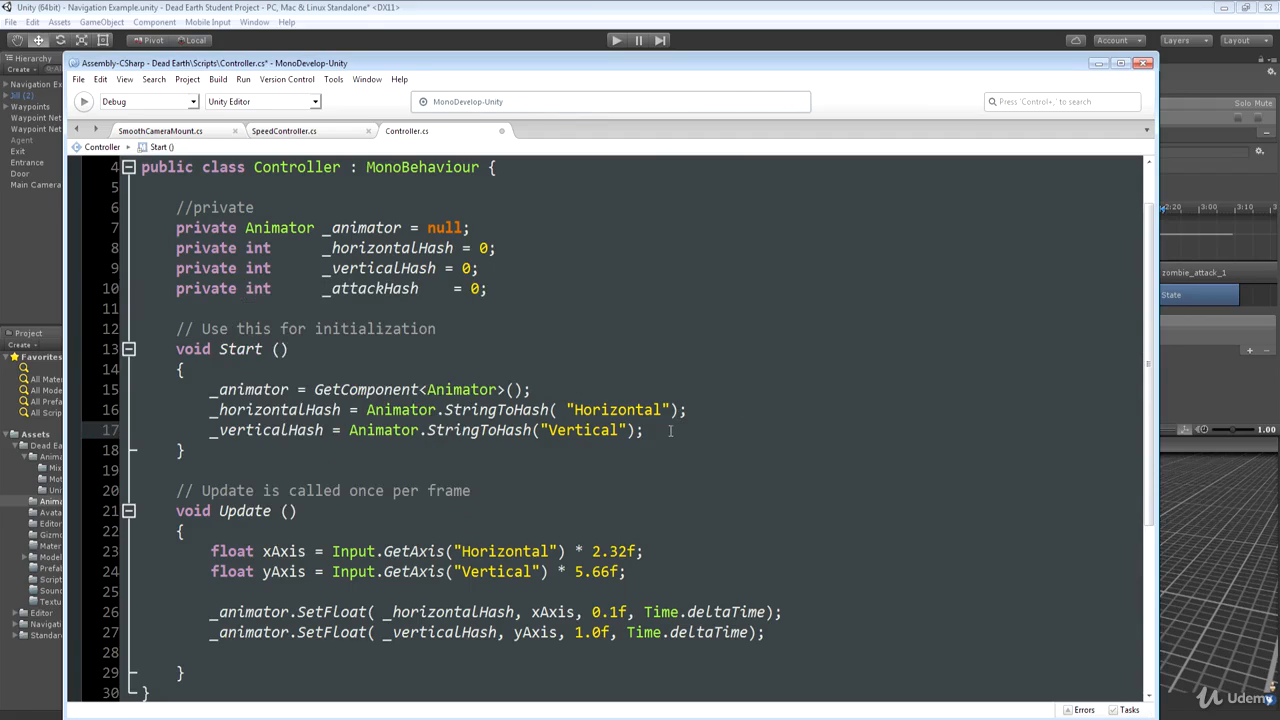
pyautogui.press('Return')
pyautogui.write('_attackHash')
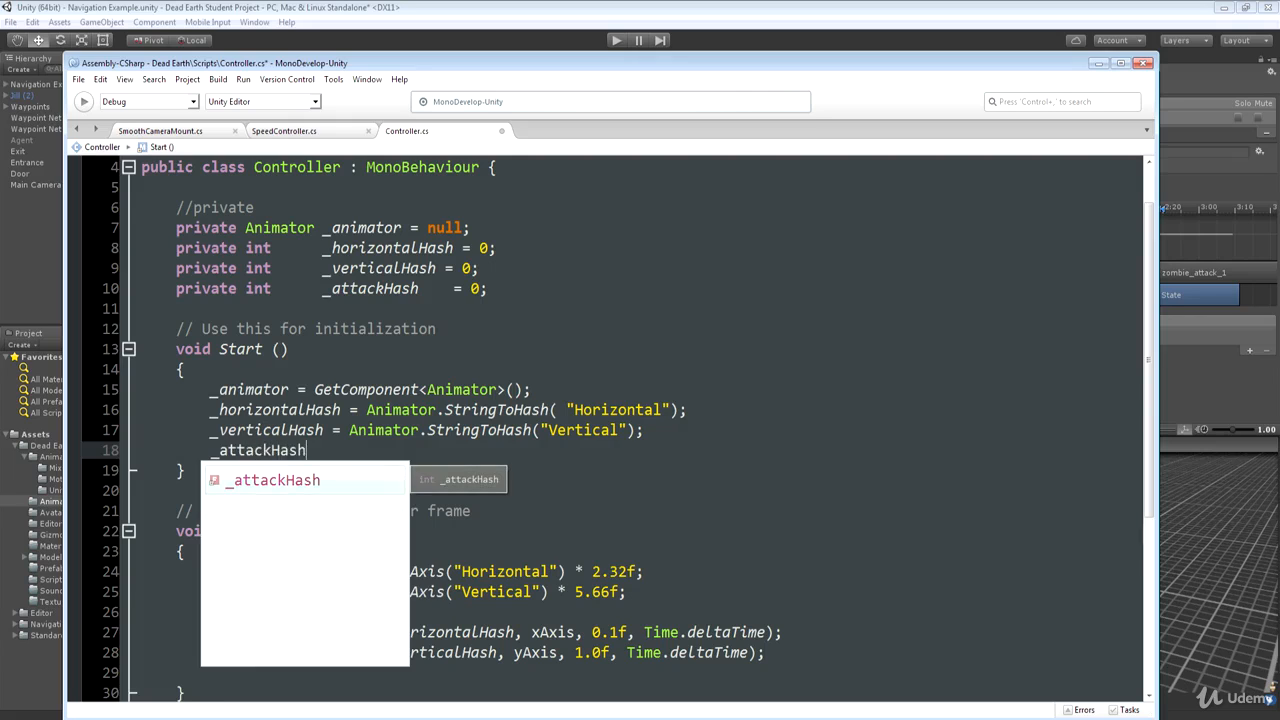
pyautogui.write(' = Animator.StringTo')
pyautogui.press('BackSpace')
pyautogui.press('BackSpace')
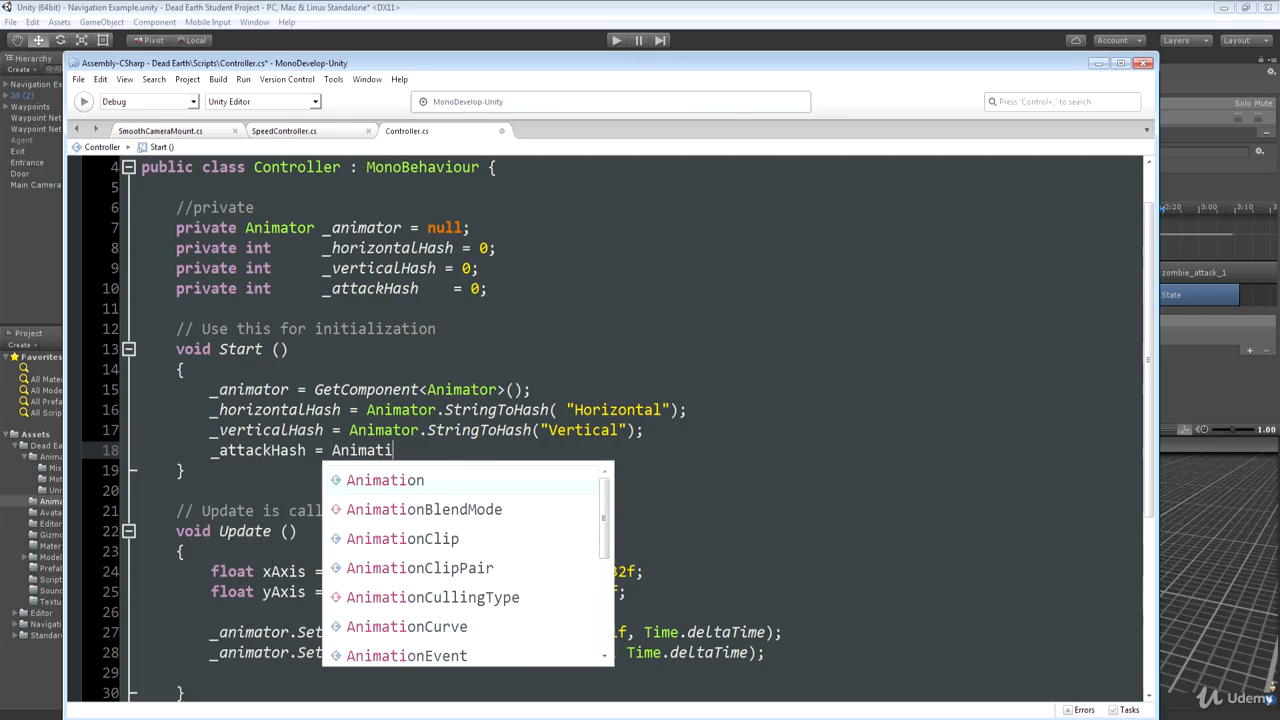
pyautogui.write('or.StringTohash')
pyautogui.write('(')
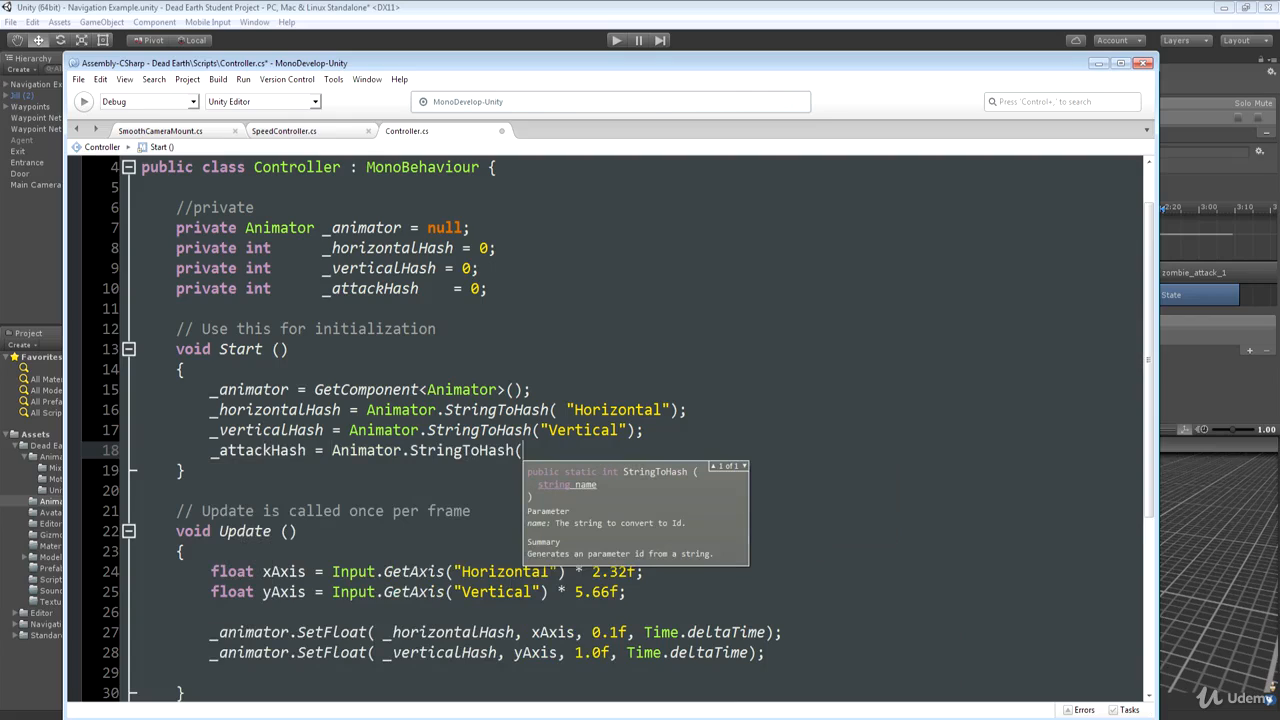
pyautogui.write('"Attack");')
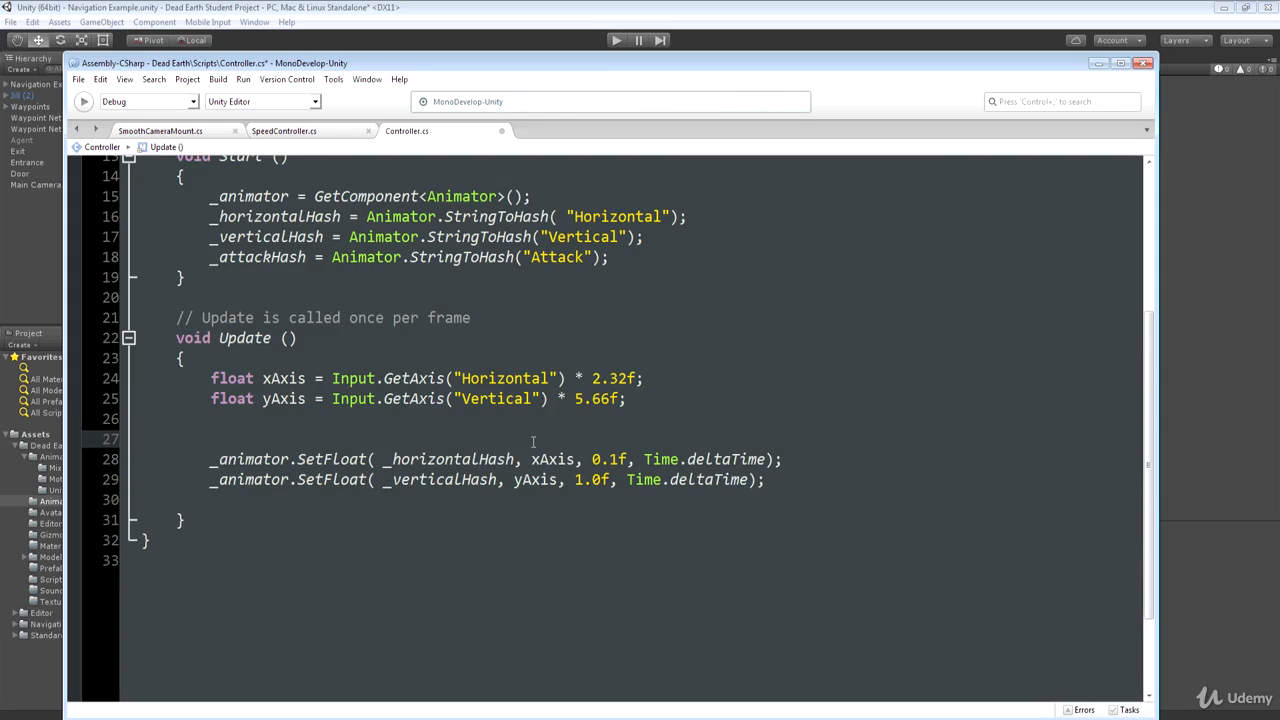
# - In Update, add an if condition testing Input.GetMouseButtonDown(0) above the SetFloat calls
pyautogui.write('if')
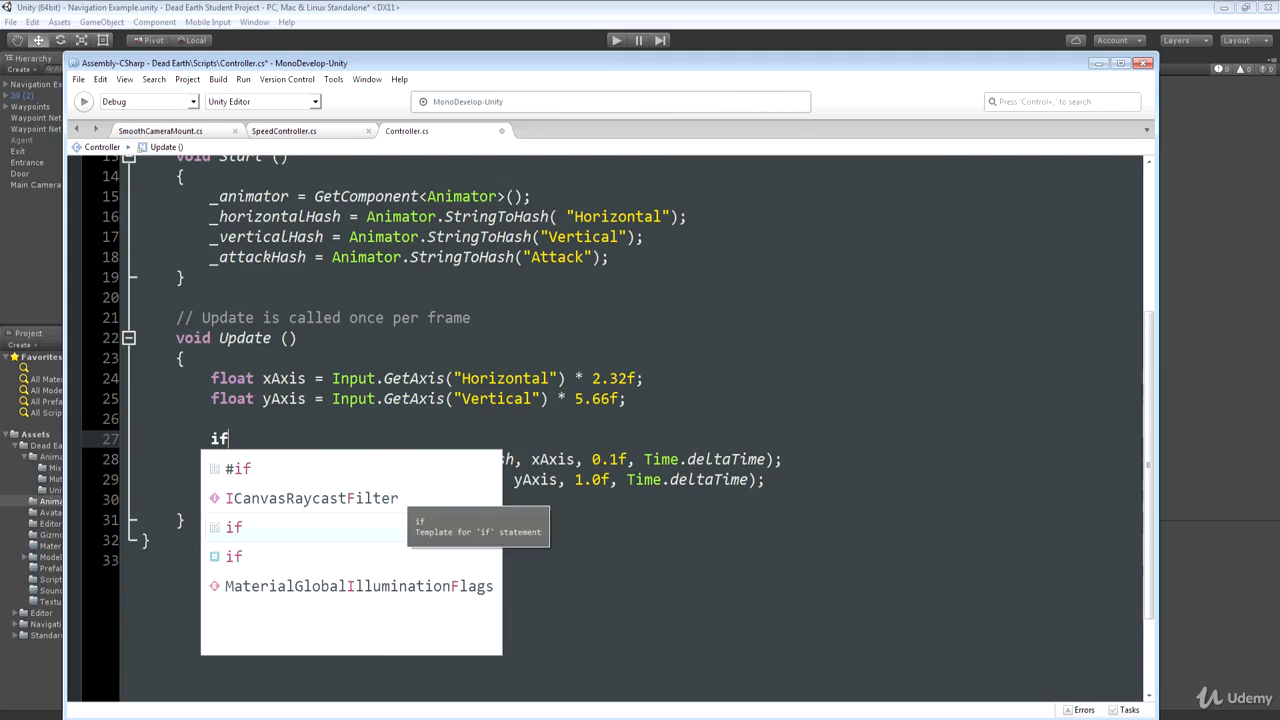
pyautogui.press('Escape')
pyautogui.write('(')
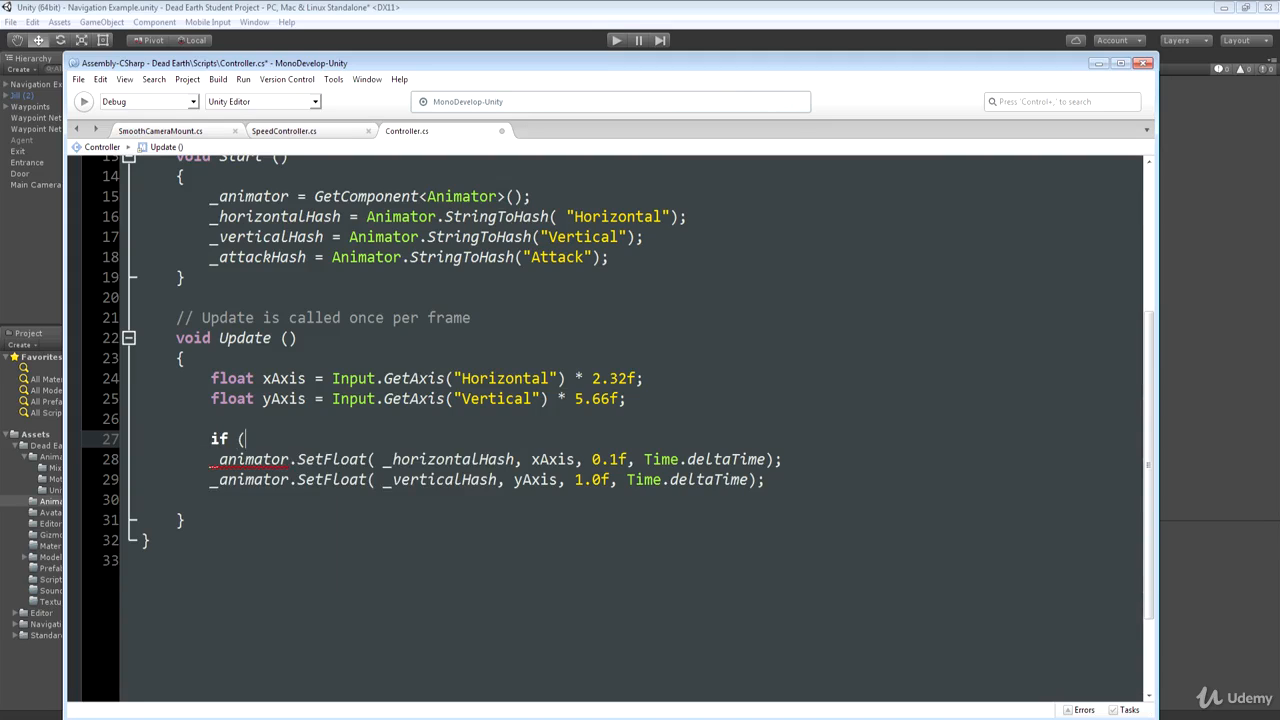
pyautogui.write('Input.')
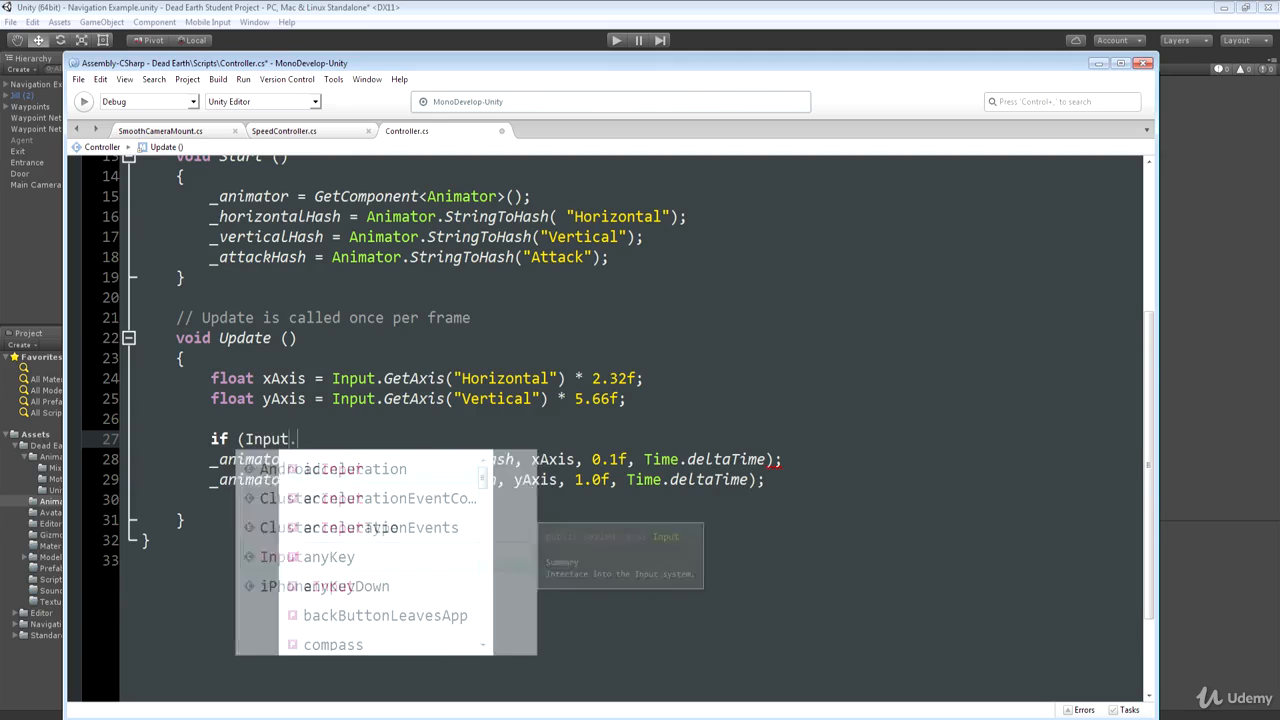
pyautogui.write('GetMouse')
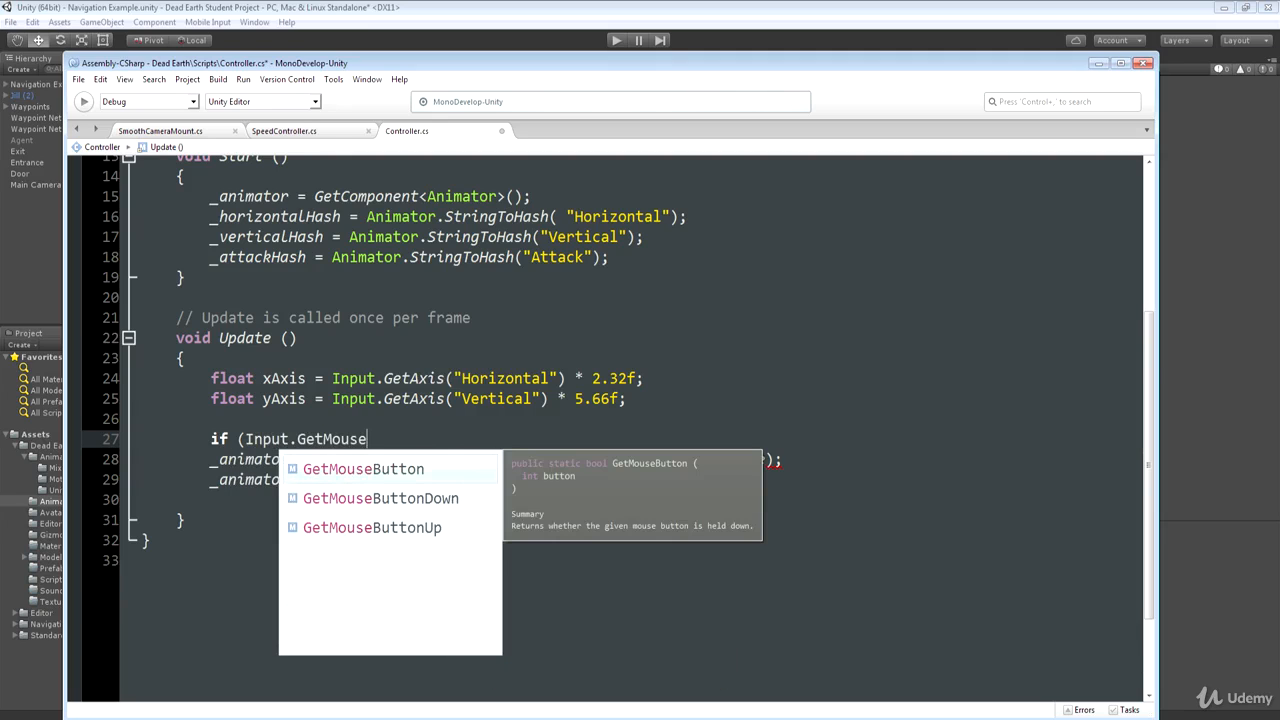
pyautogui.write('ButtonDown(0)')
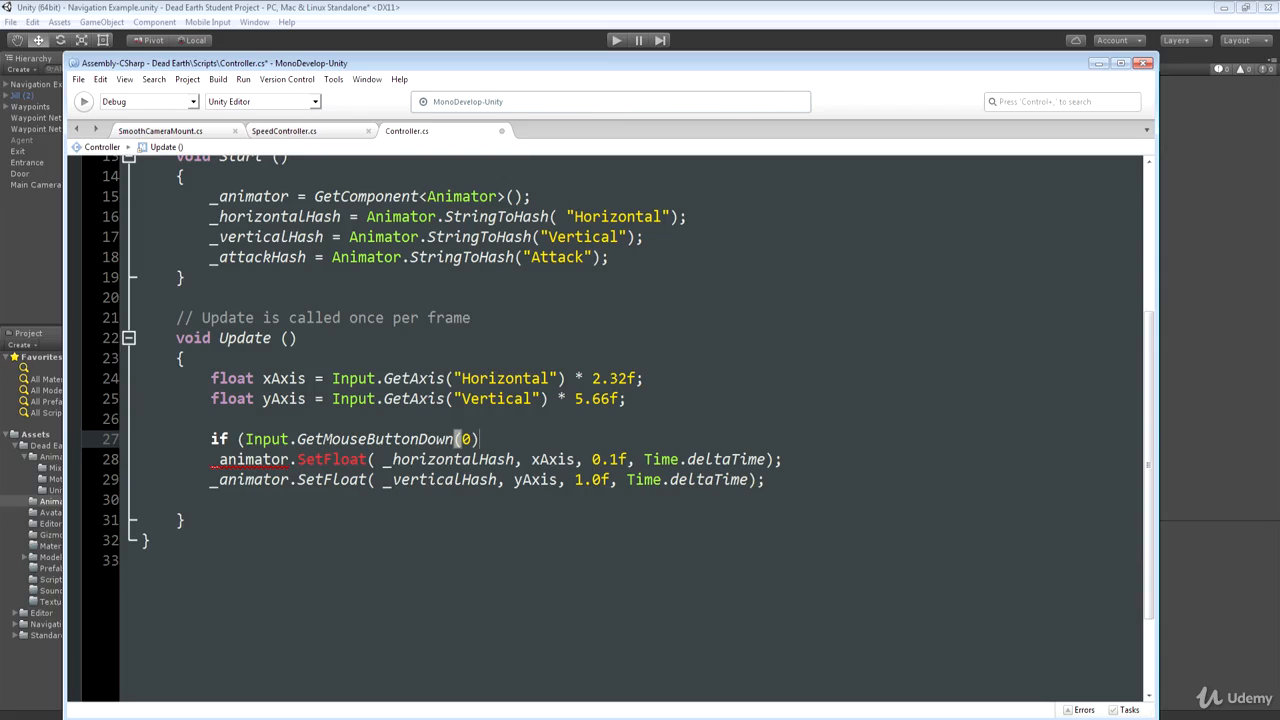
pyautogui.write(')')
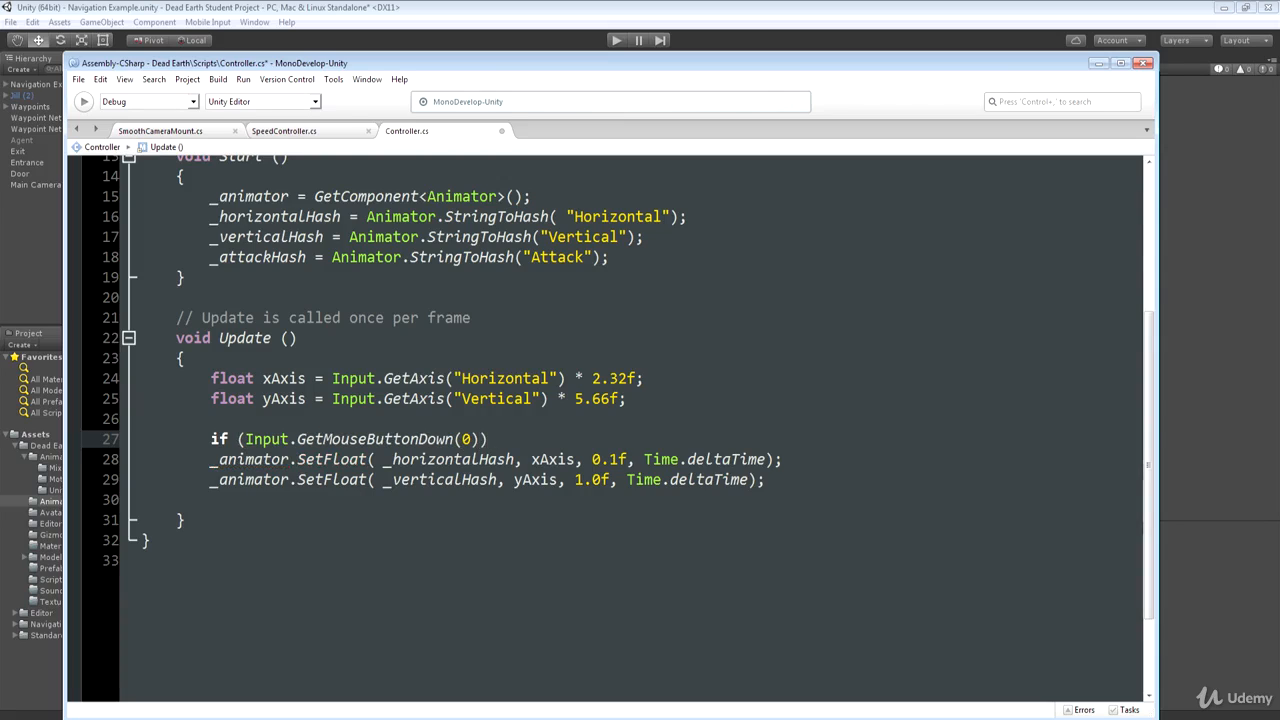
# - Make the if statement call _animator.SetTrigger( _attackHash ); and save the script
pyautogui.write(' _anim')
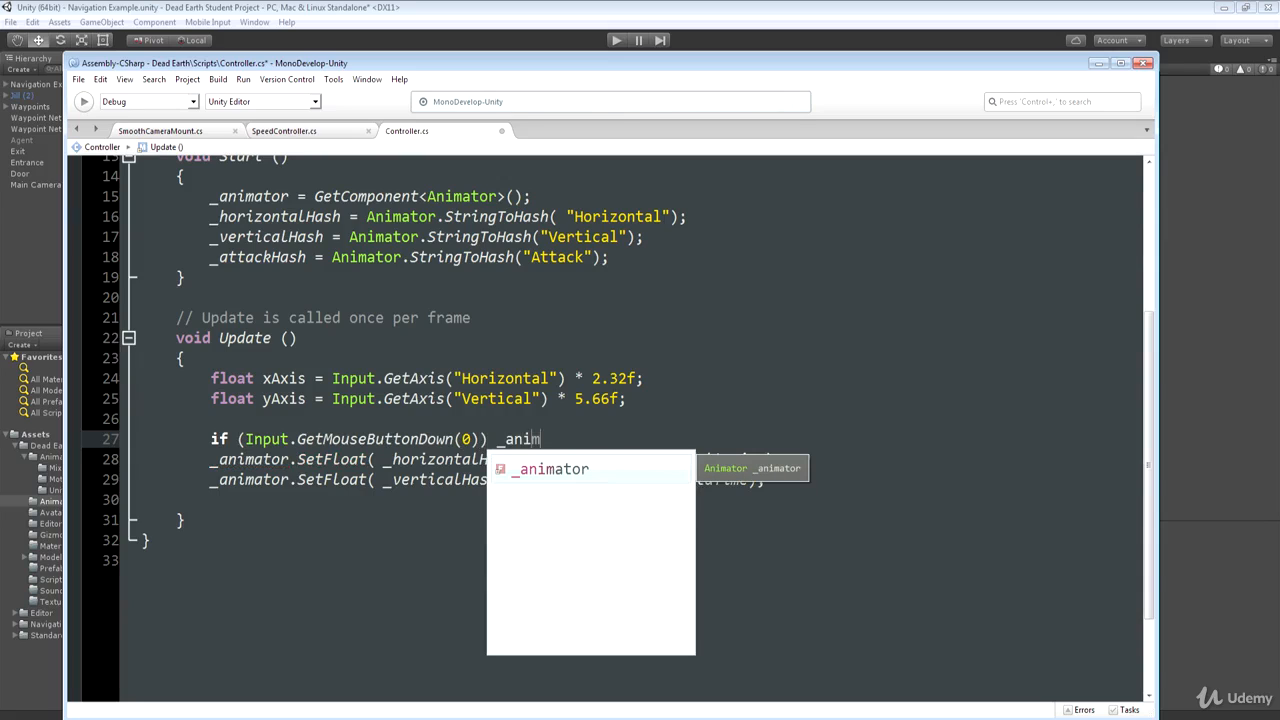
pyautogui.write('ator.SetTri')
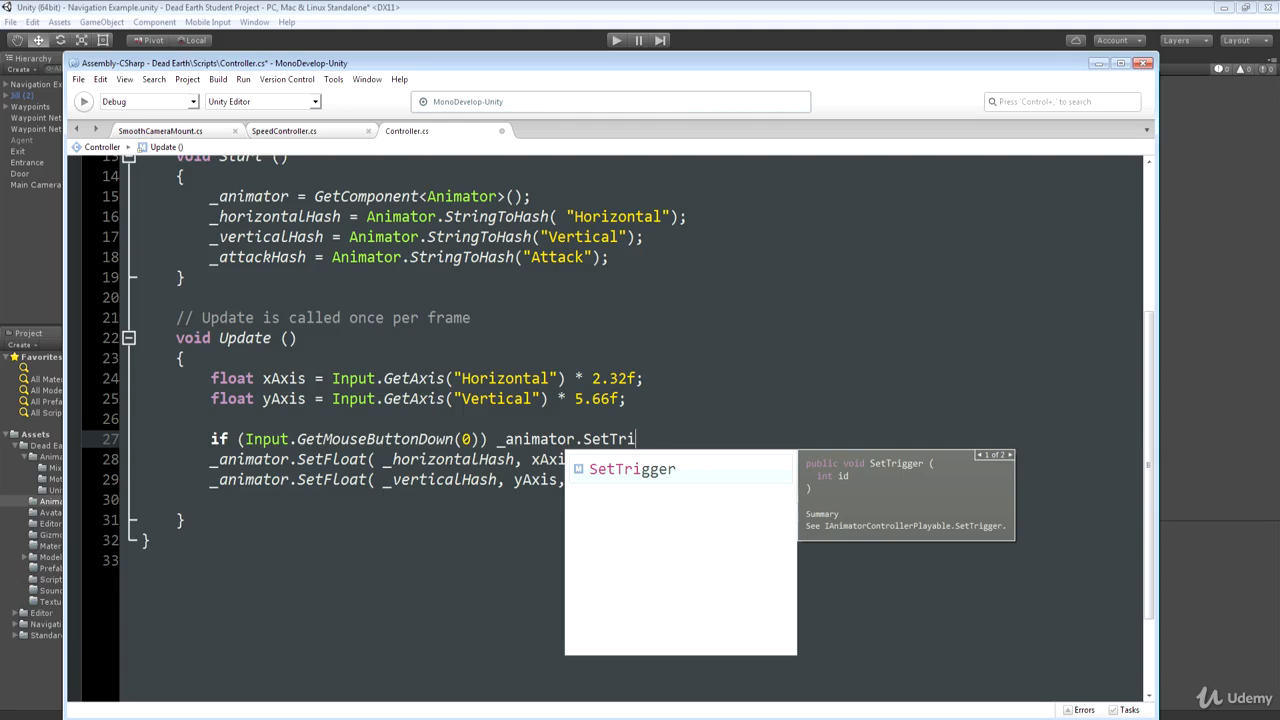
pyautogui.write('gger(')
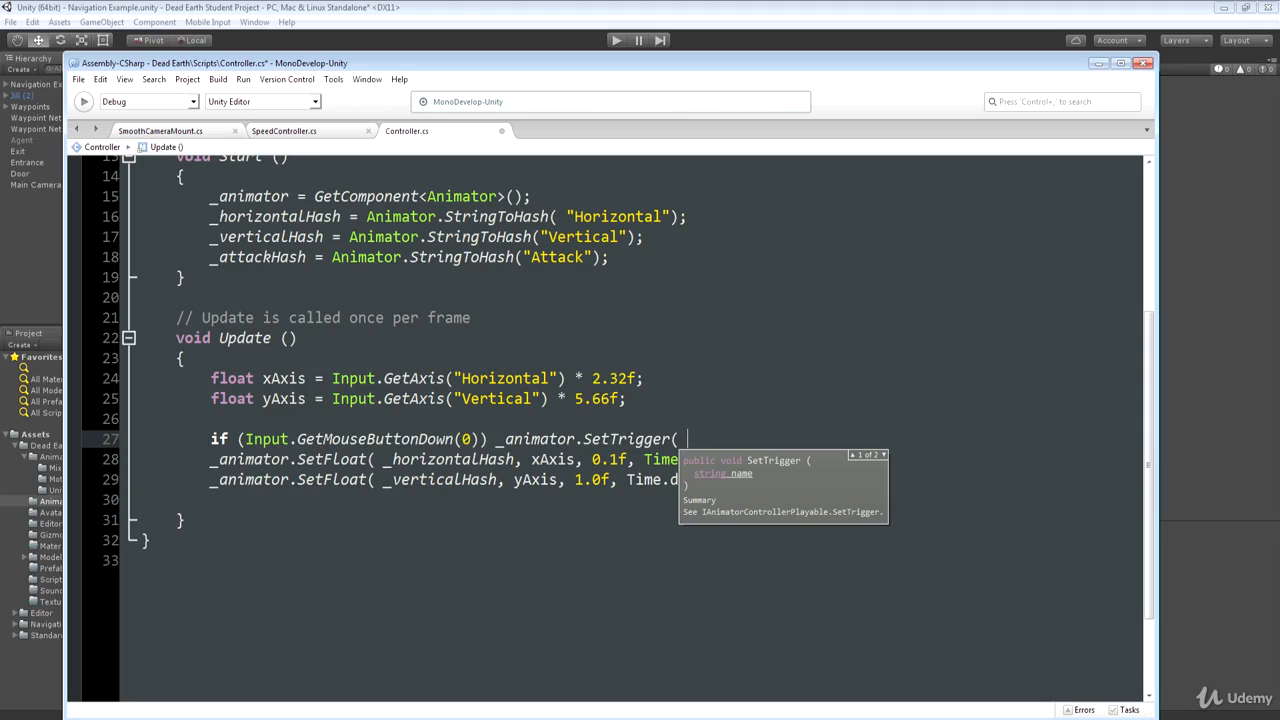
pyautogui.write('_attackHas')
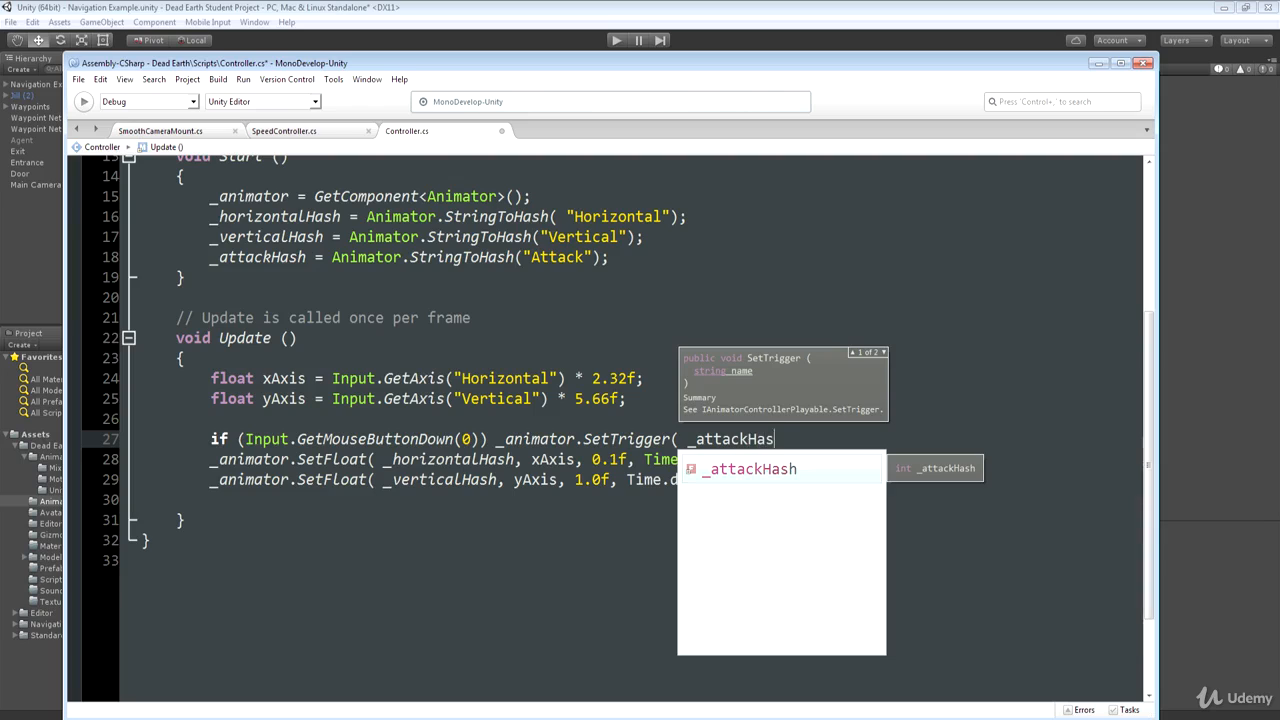
pyautogui.press('Return')
pyautogui.write(');')
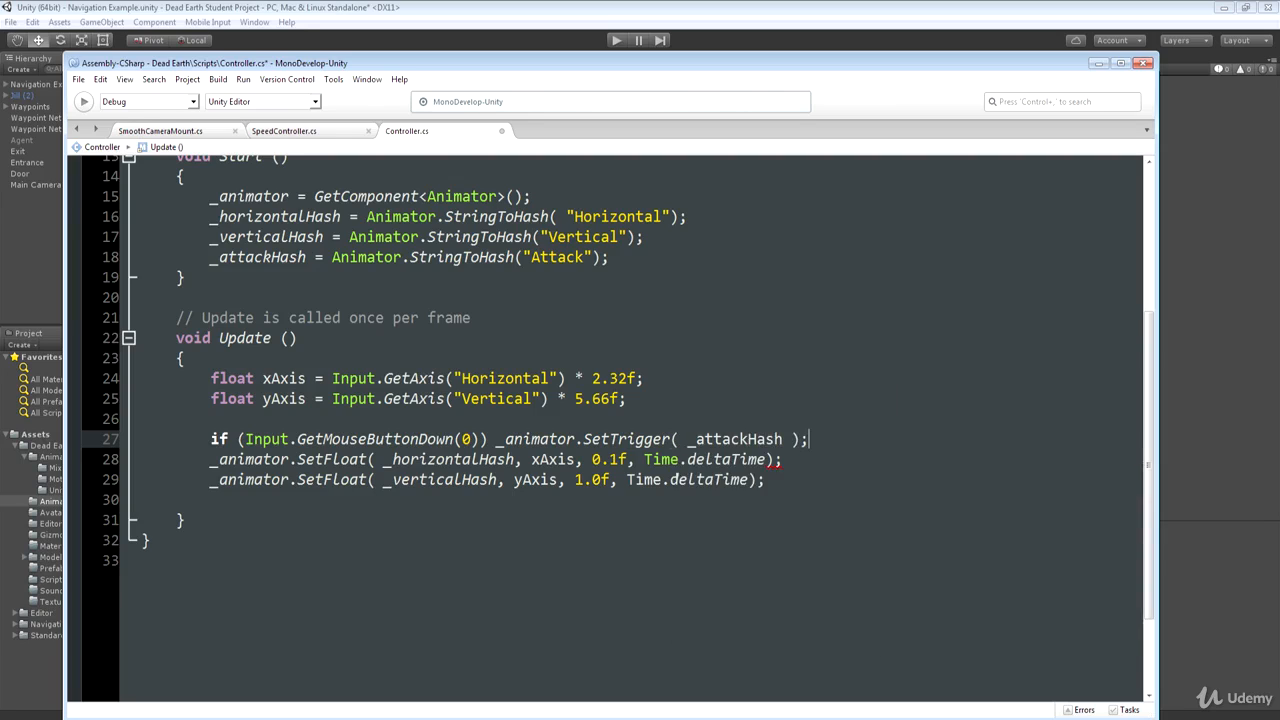
pyautogui.click(79, 80)
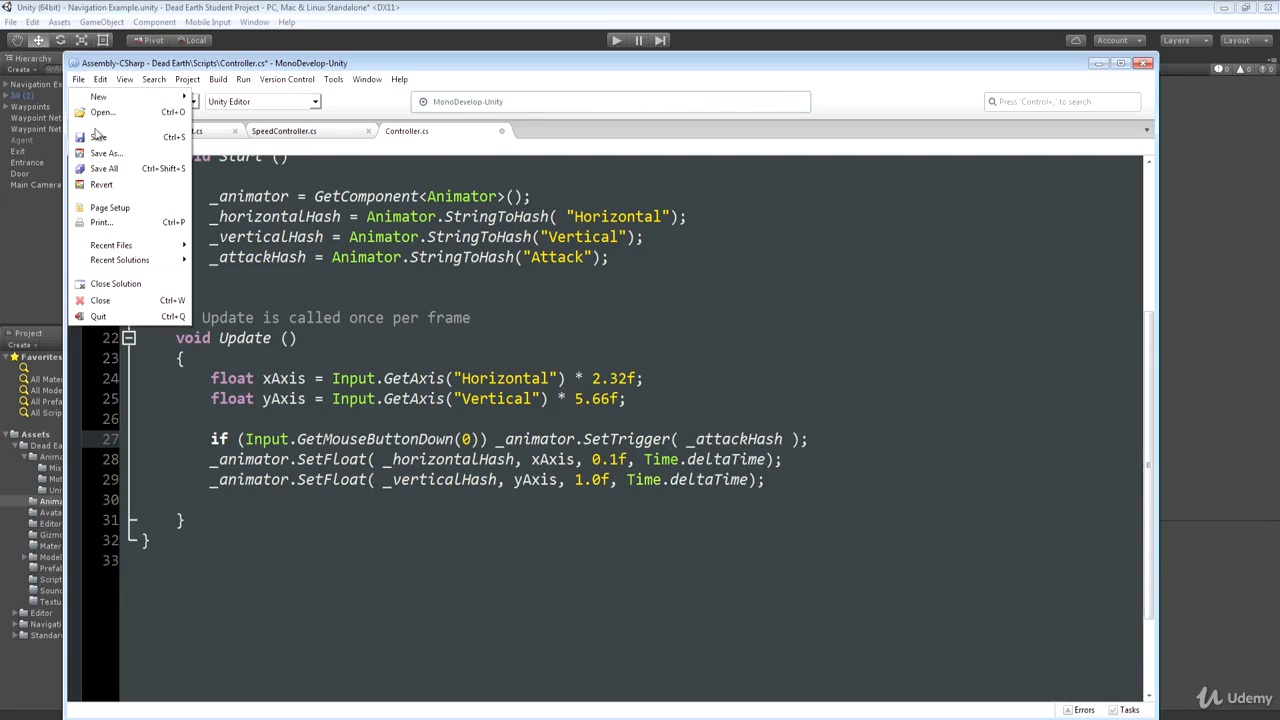
pyautogui.click(99, 134)
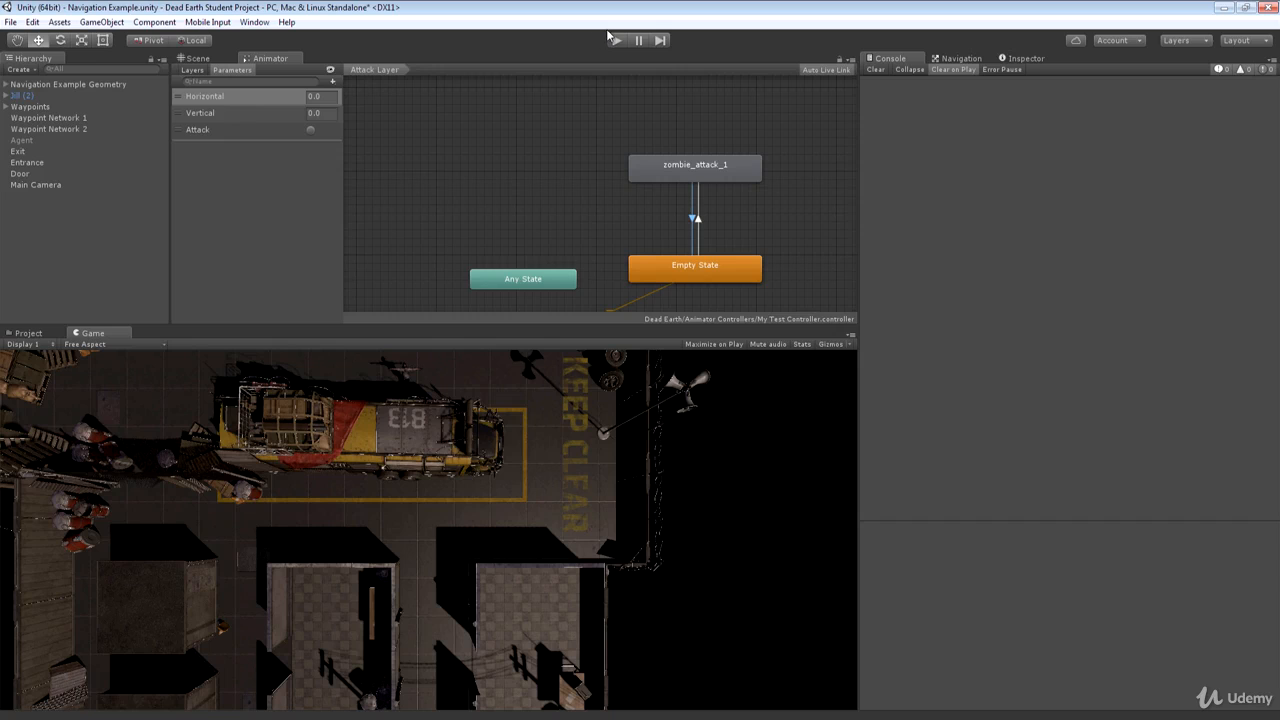
# - Switch to Unity and play-test the attack in a maximized Game view, ending by leaving Play mode
pyautogui.click(615, 40)
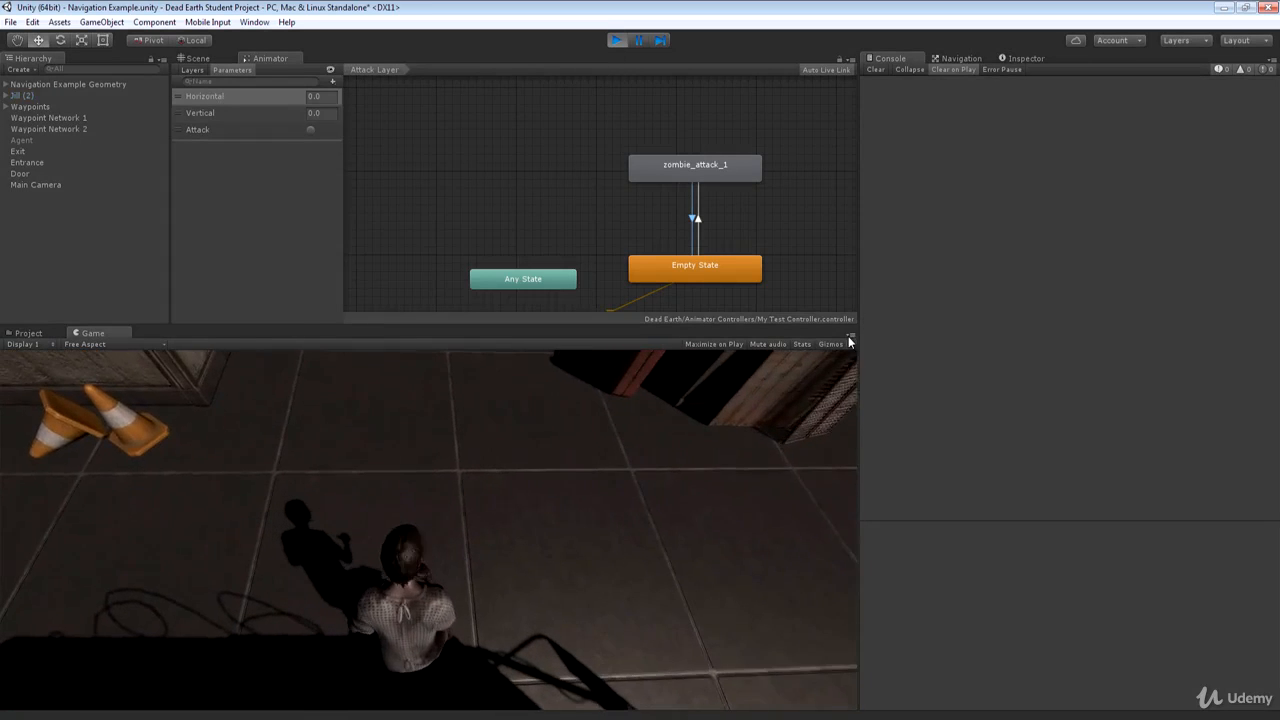
pyautogui.click(851, 334)
pyautogui.click(866, 350)
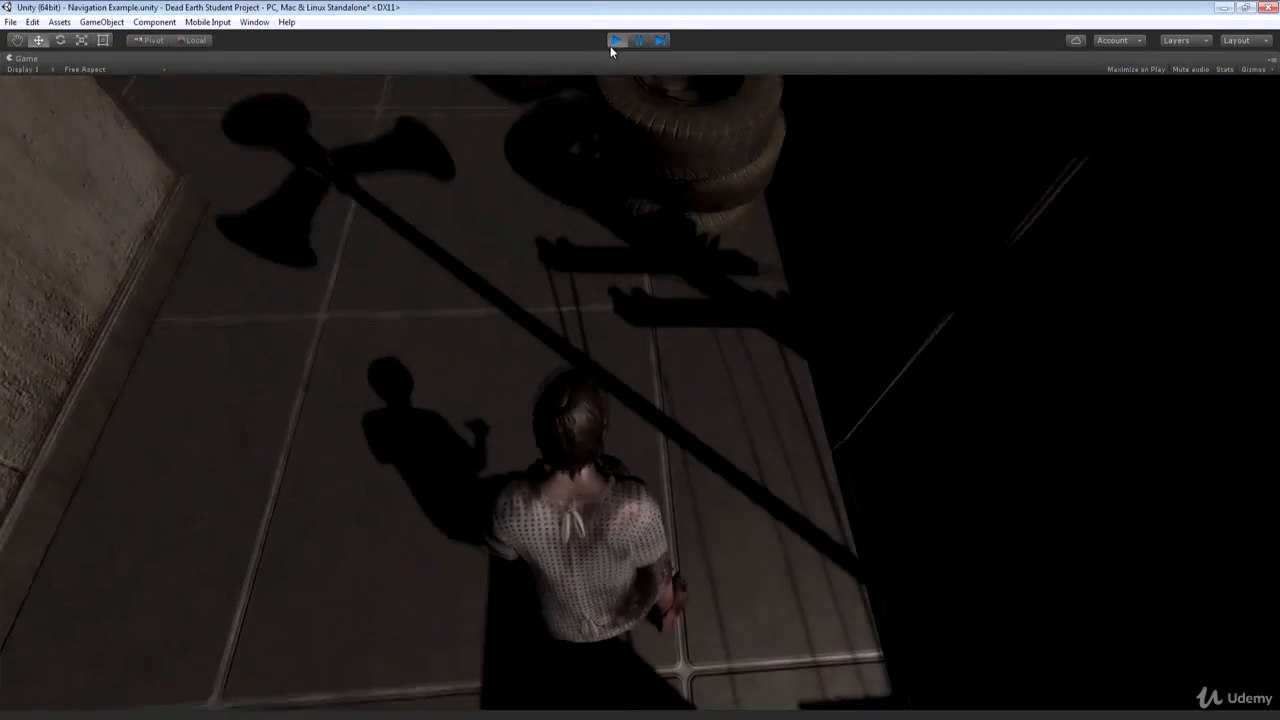
pyautogui.click(615, 41)
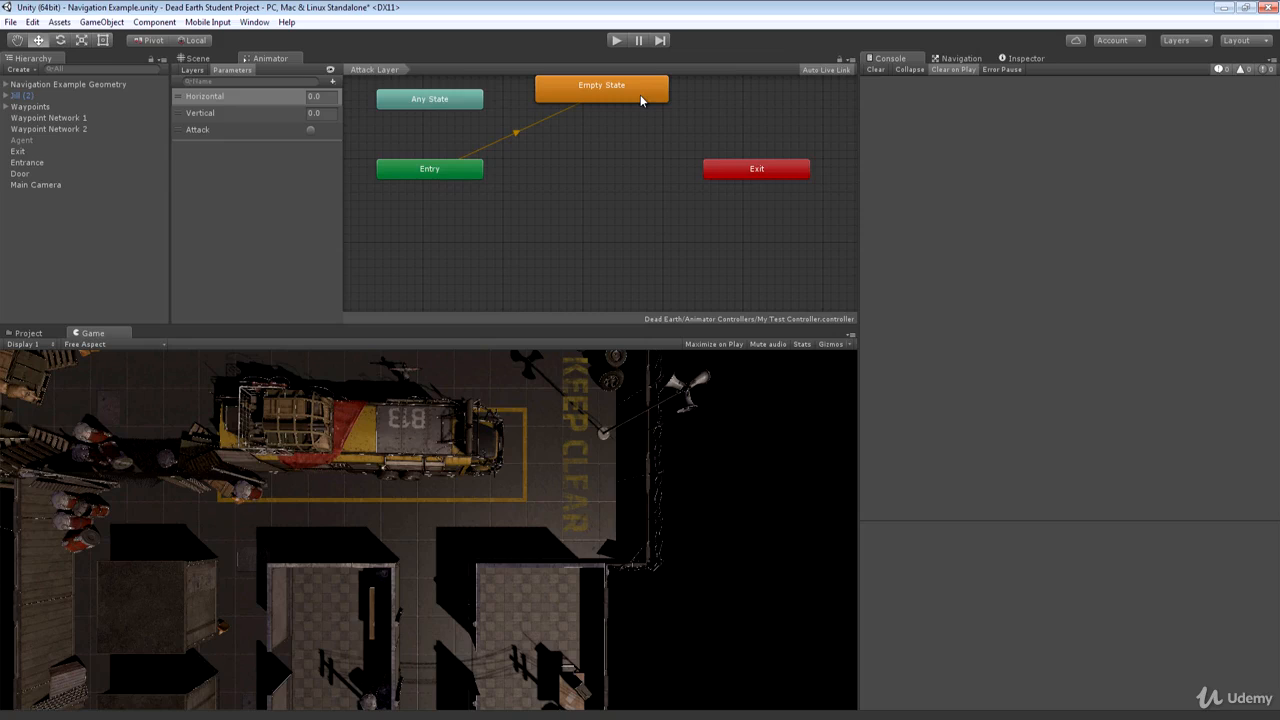
pyautogui.moveTo(644, 168); pyautogui.dragTo(671, 190, button='middle')
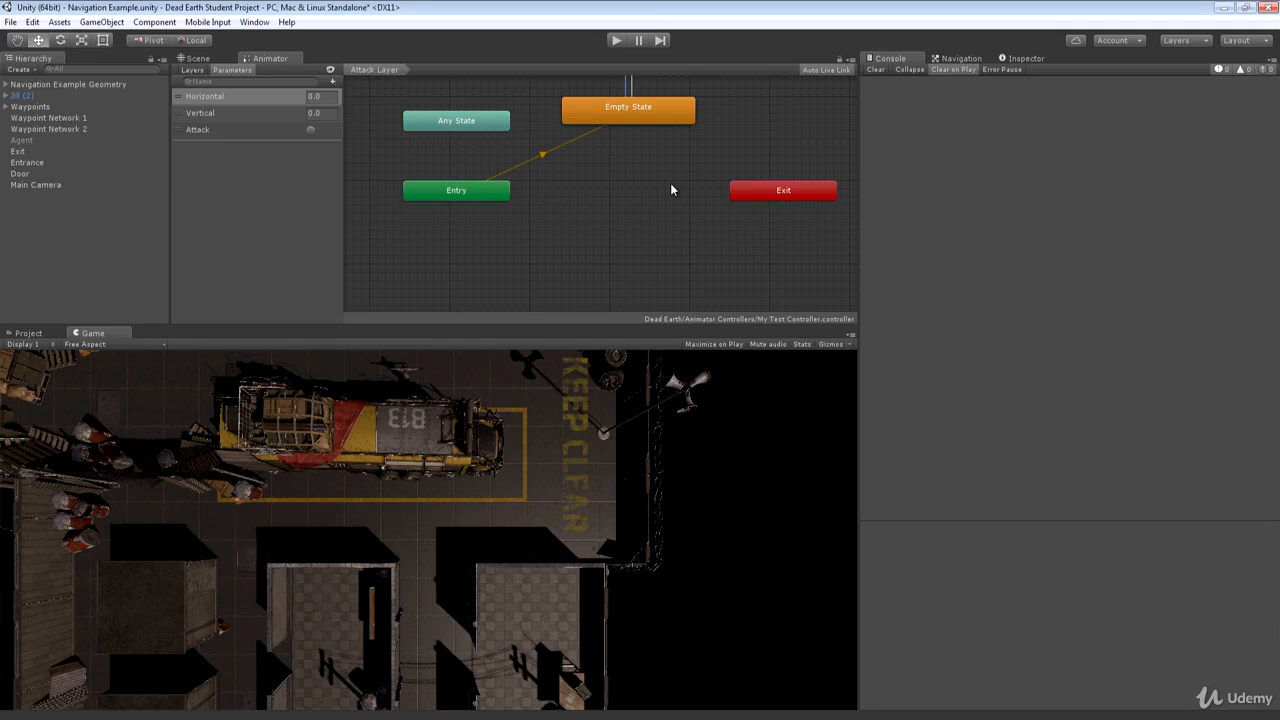
pyautogui.moveTo(747, 117); pyautogui.dragTo(658, 217, button='middle')
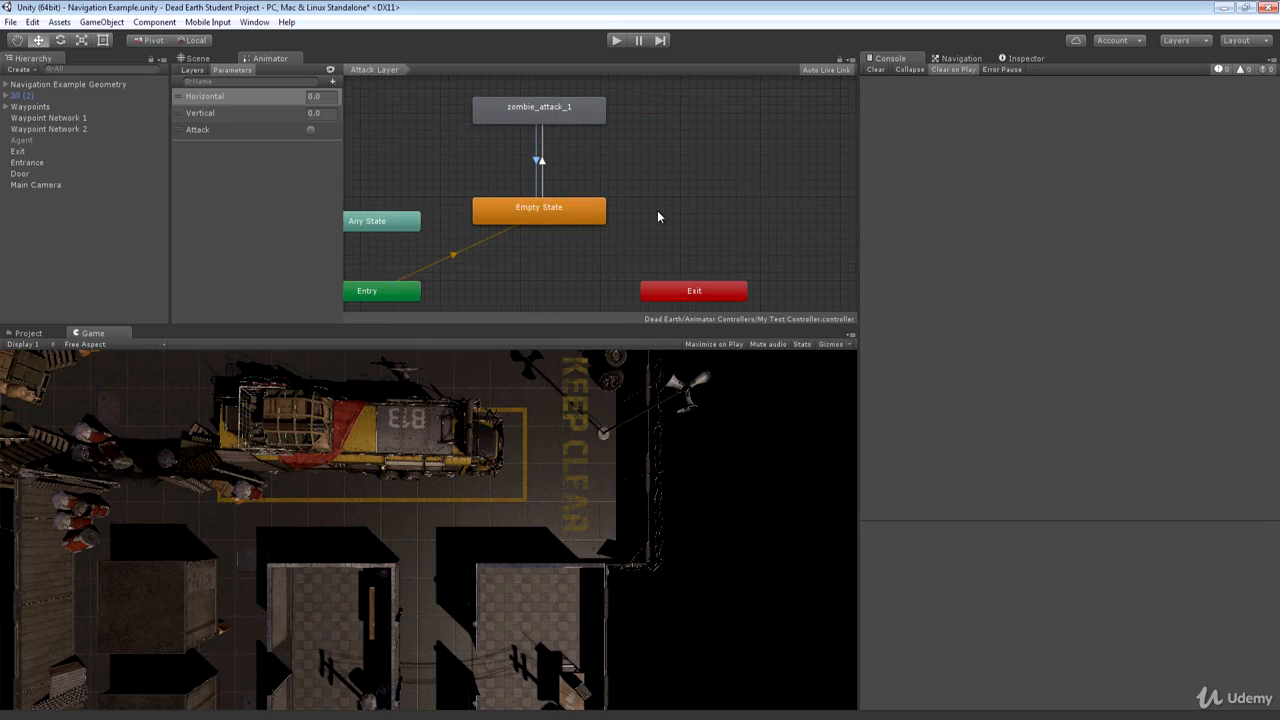